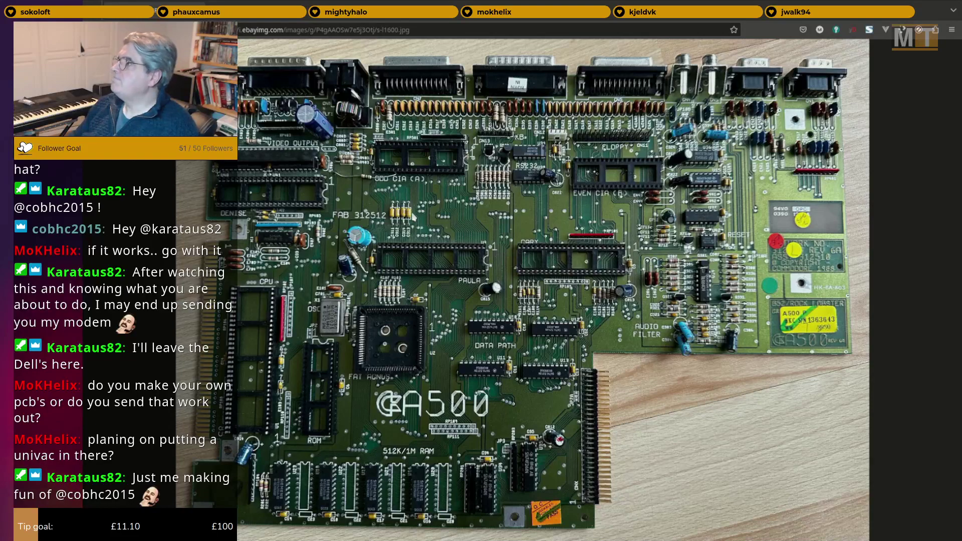
# Examine the connectors and components along the upper edge of the A500 motherboard photo up close.
pyautogui.keyDown('ctrl'); pyautogui.scroll(3, 413, 216); pyautogui.keyUp('ctrl')
pyautogui.keyDown('ctrl'); pyautogui.scroll(4, 413, 216); pyautogui.keyUp('ctrl')
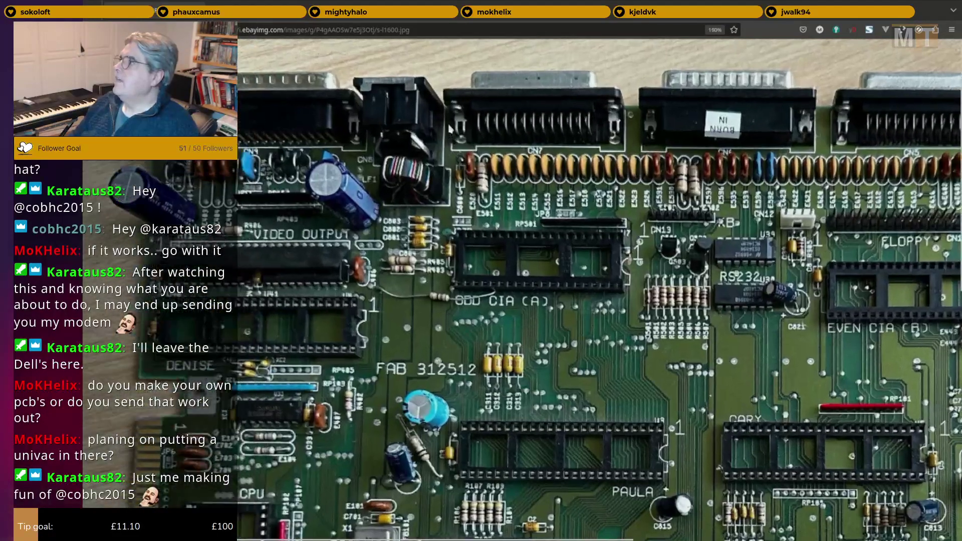
pyautogui.keyDown('ctrl'); pyautogui.scroll(1, 565, 152); pyautogui.keyUp('ctrl')
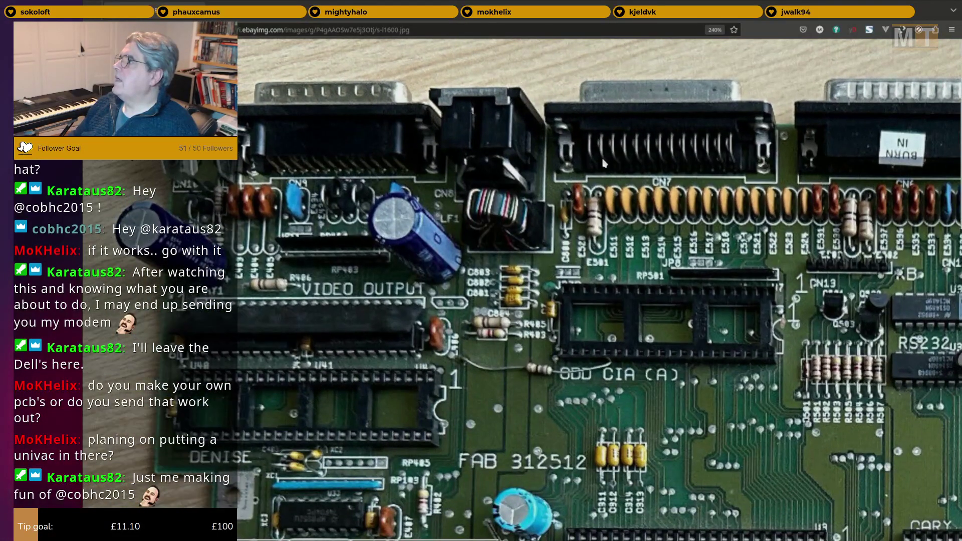
pyautogui.keyDown('ctrl'); pyautogui.scroll(1, 604, 162); pyautogui.keyUp('ctrl')
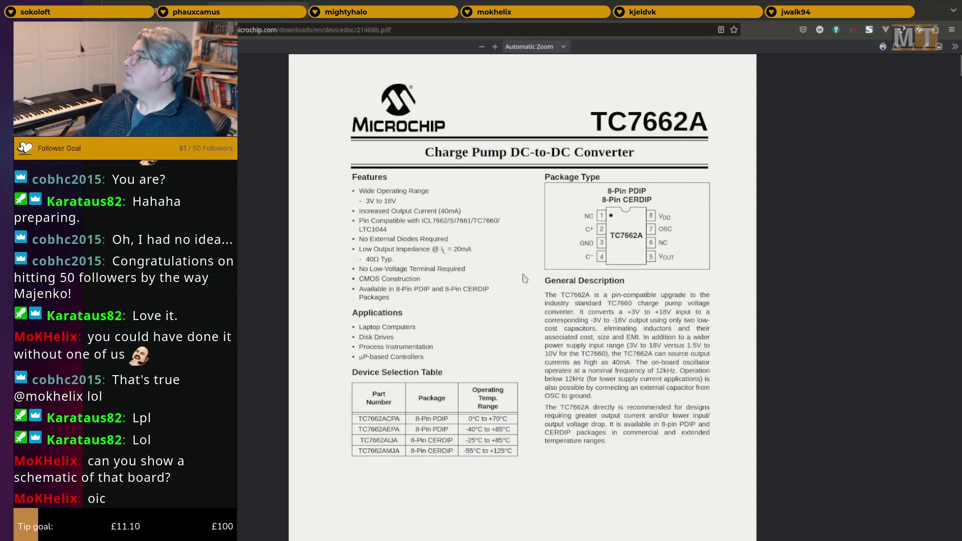
# Enlarge the TC7662A datasheet and highlight the output current rating in its Features list.
pyautogui.keyDown('ctrl'); pyautogui.scroll(4, 423, 235); pyautogui.keyUp('ctrl')
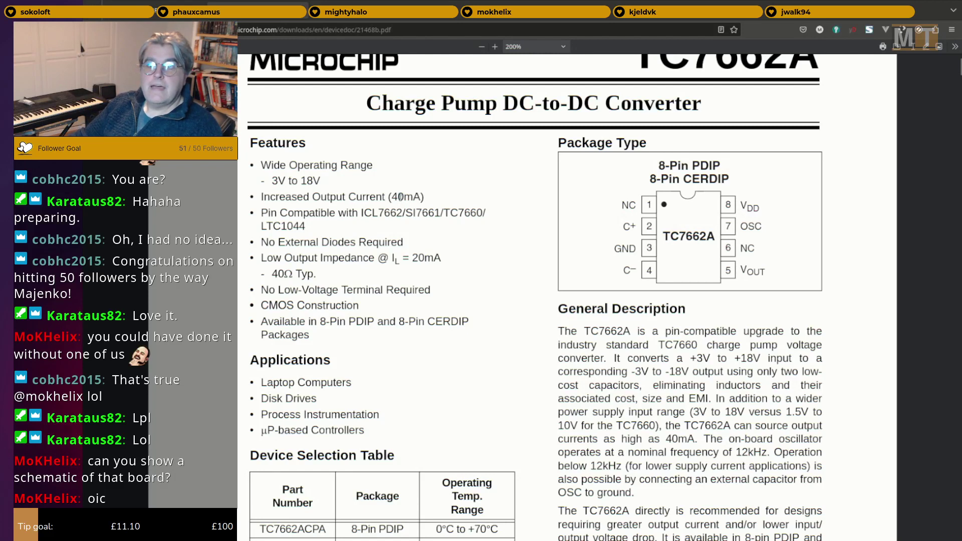
pyautogui.doubleClick(401, 197)
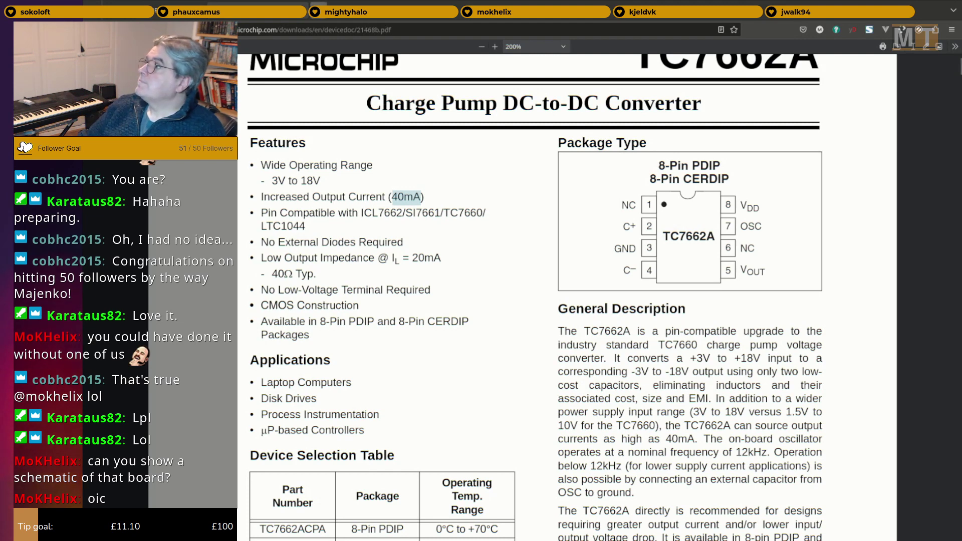
# Open the Microchip website in a new browser tab.
pyautogui.hotkey('ctrl', 't')
pyautogui.write('microchip')
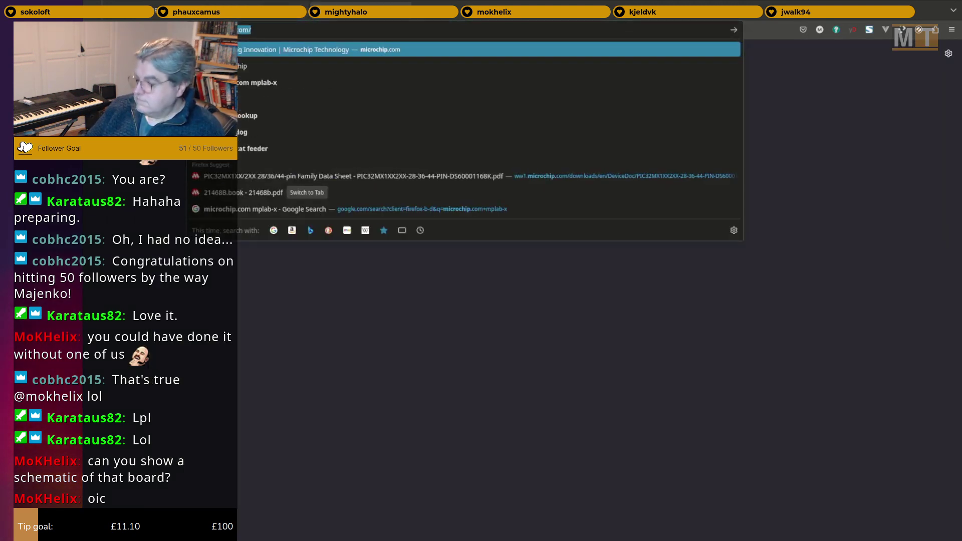
pyautogui.press('Return')
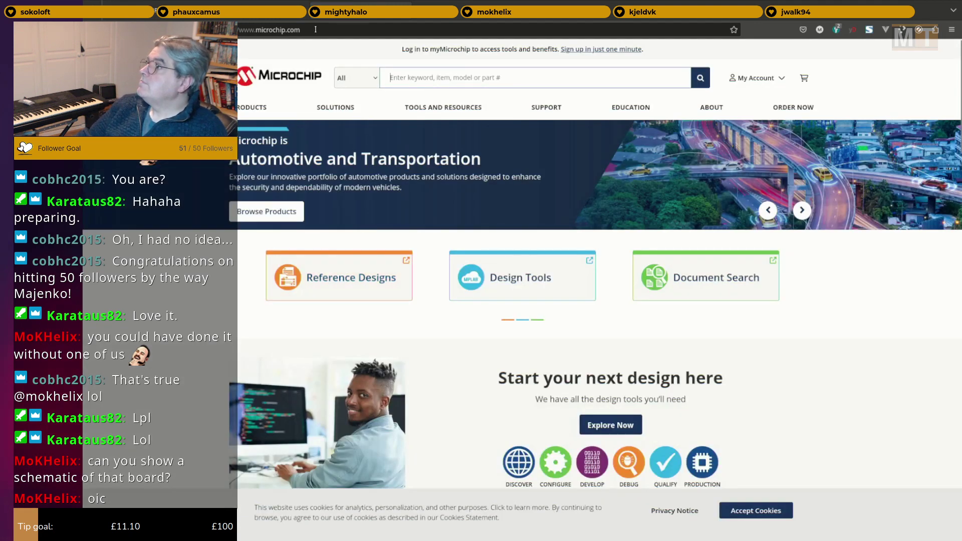
# Open the DC-DC Controllers category among Microchip's Power Management products.
pyautogui.click(253, 107)
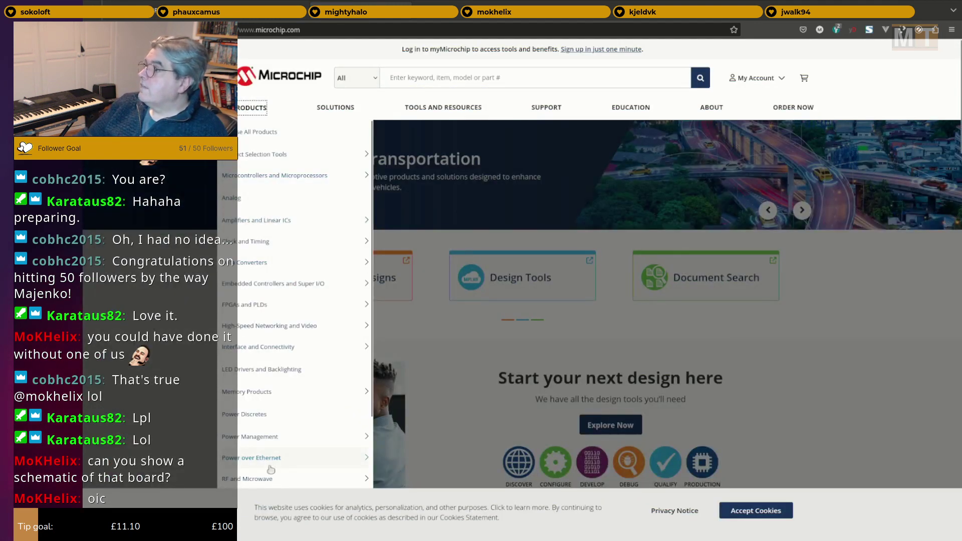
pyautogui.moveTo(278, 442)
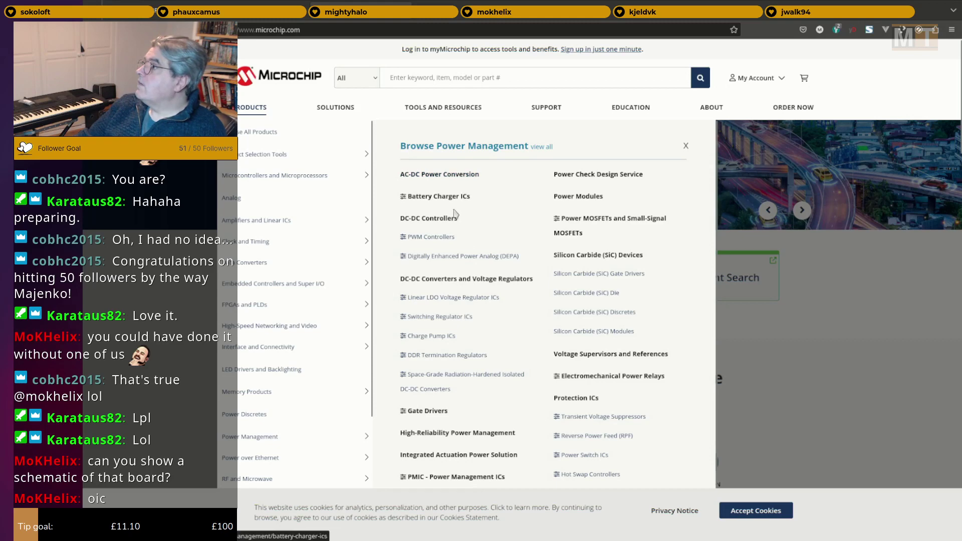
pyautogui.click(439, 221)
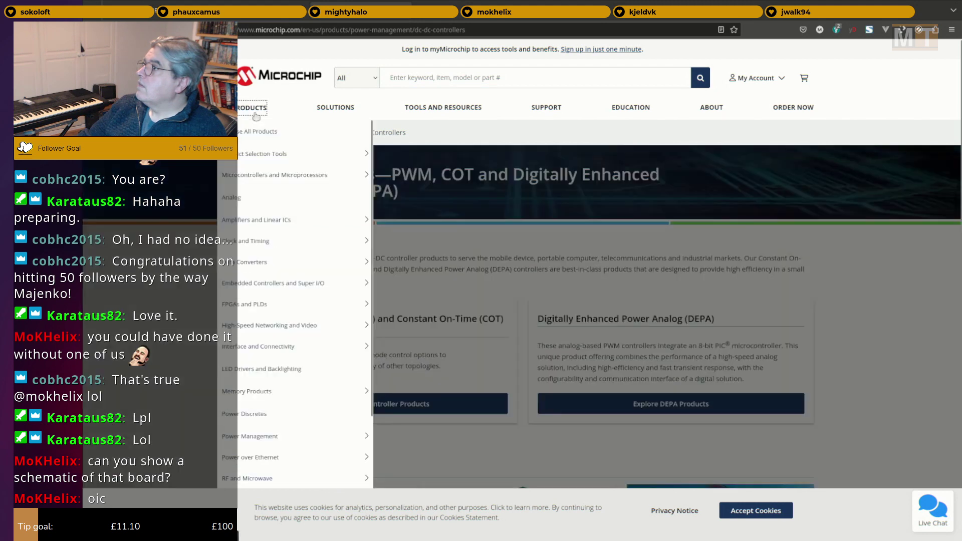
# Open the Charge Pump ICs category under Power Management and show all parametrics for its products.
pyautogui.click(263, 106)
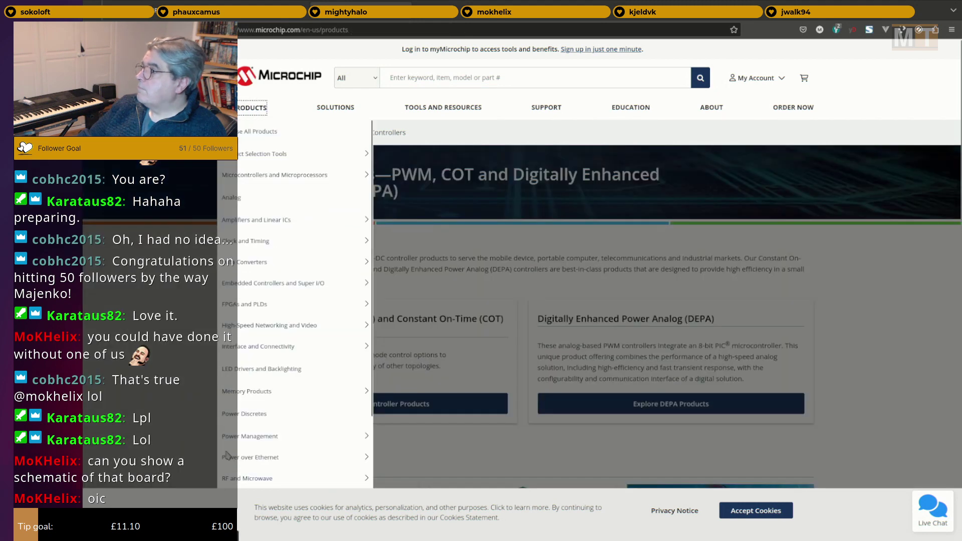
pyautogui.click(261, 107)
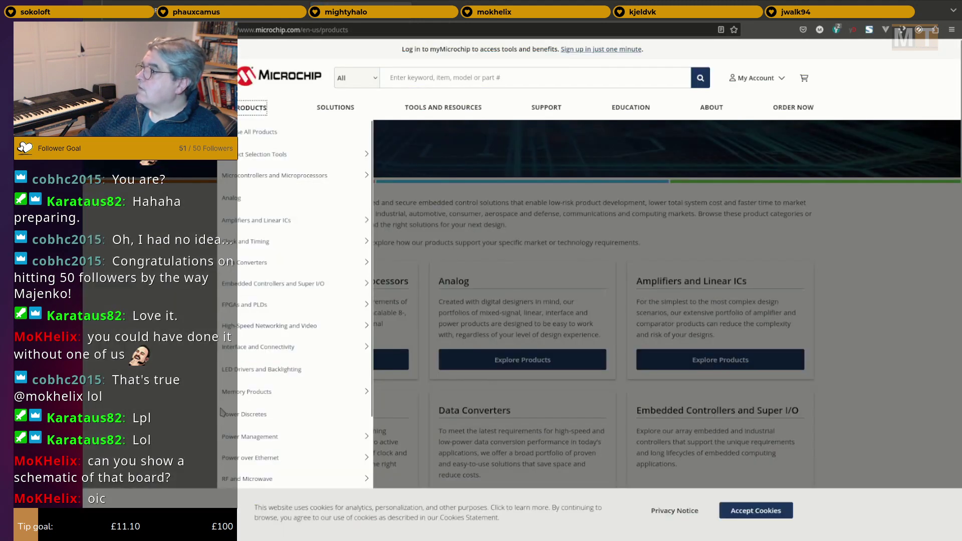
pyautogui.click(261, 436)
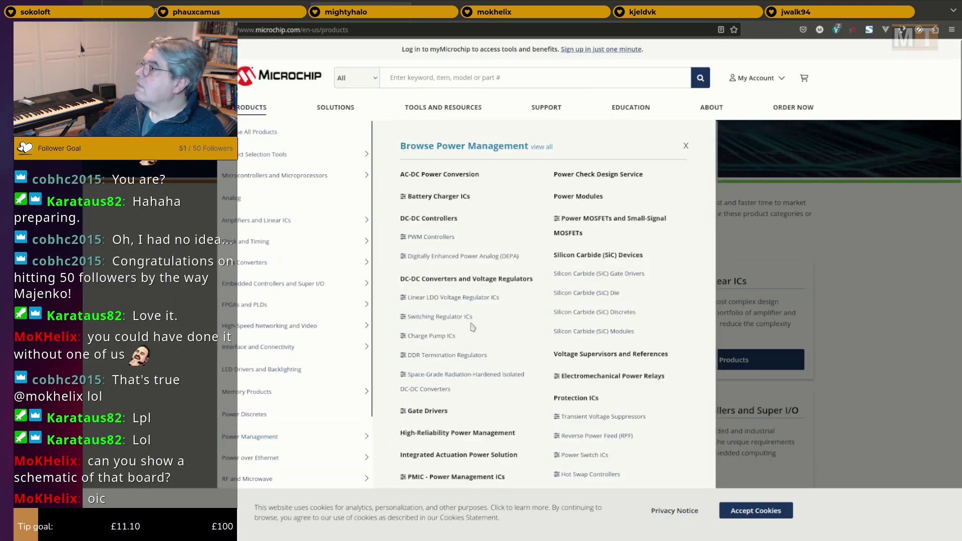
pyautogui.click(443, 335)
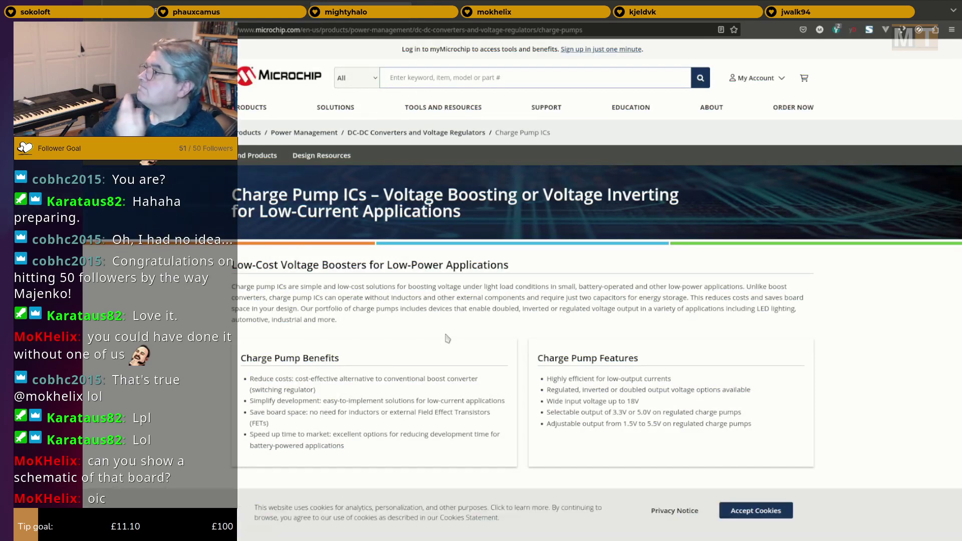
pyautogui.scroll(-6, 443, 284)
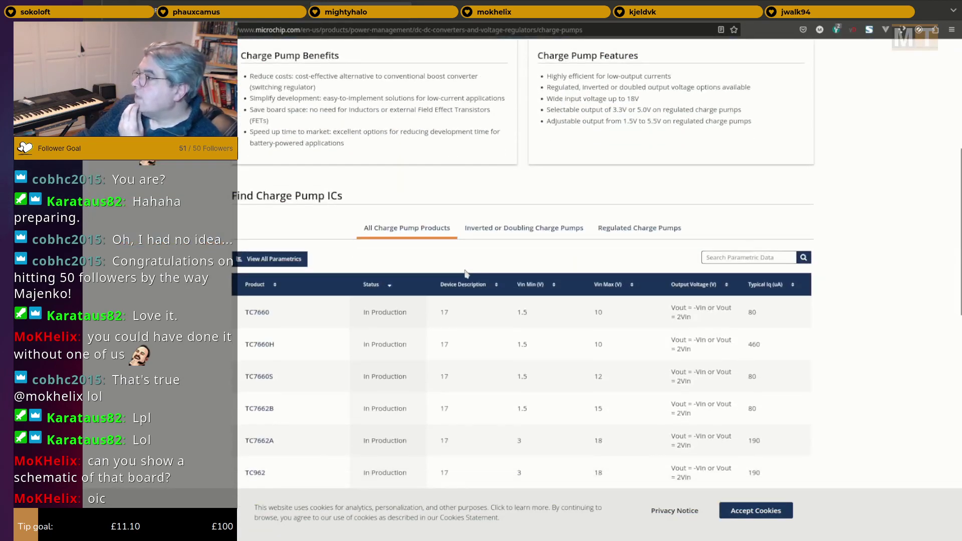
pyautogui.click(264, 259)
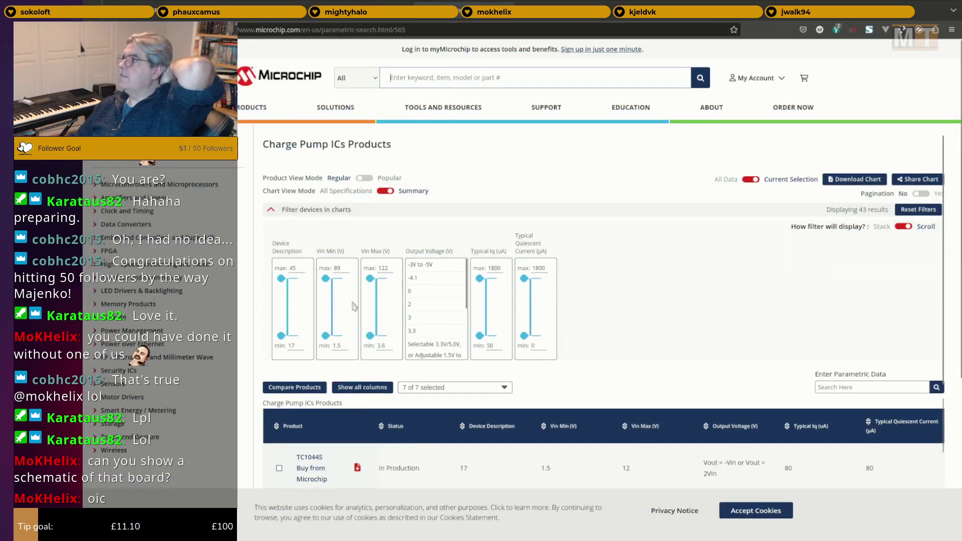
# Filter the charge pump products by the output voltage option "Vout = -Vin or Vout = 2Vin".
pyautogui.scroll(-1, 446, 298)
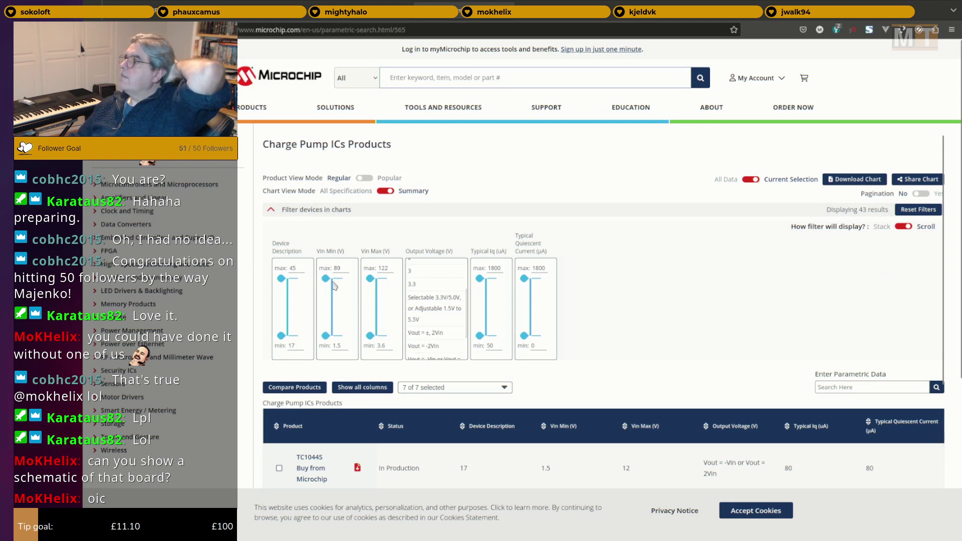
pyautogui.scroll(-1, 431, 301)
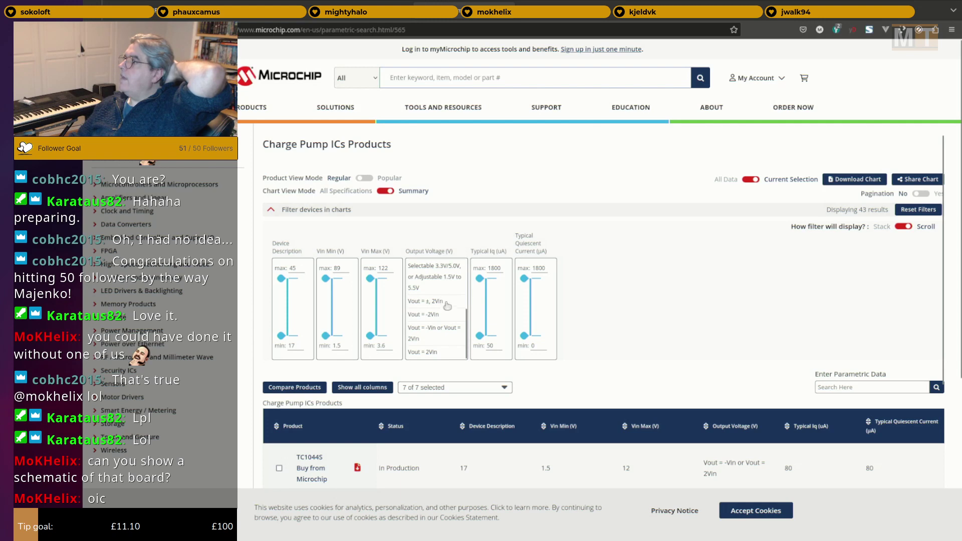
pyautogui.scroll(-2, 445, 323)
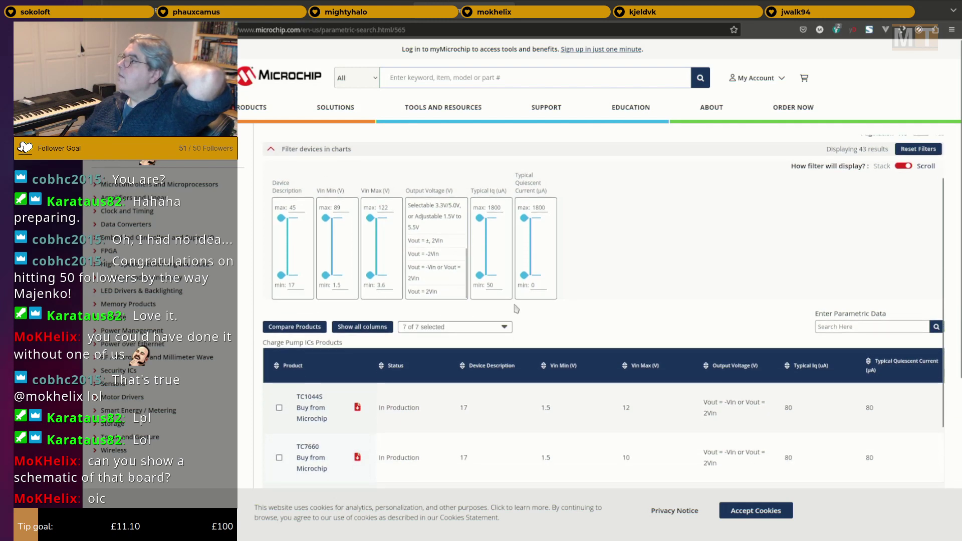
pyautogui.scroll(2, 431, 272)
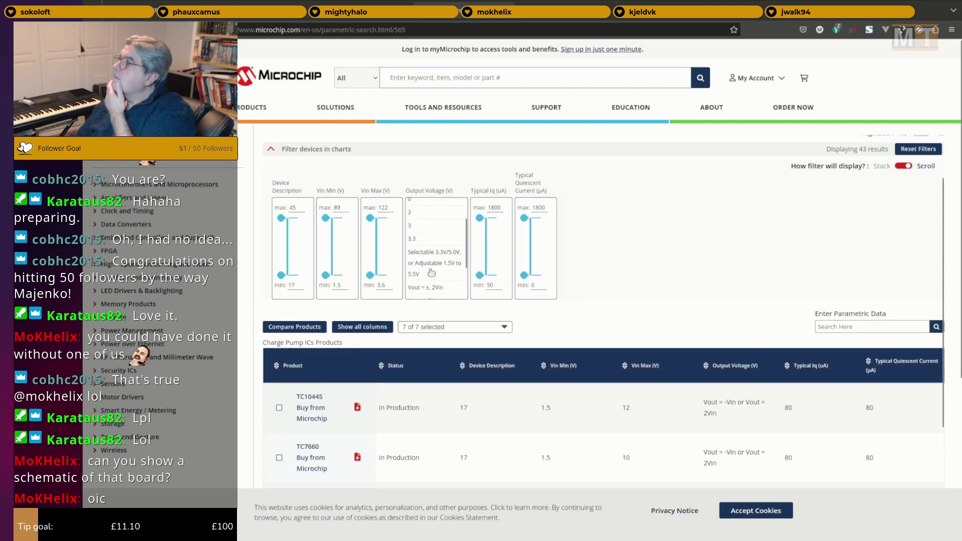
pyautogui.scroll(1, 440, 268)
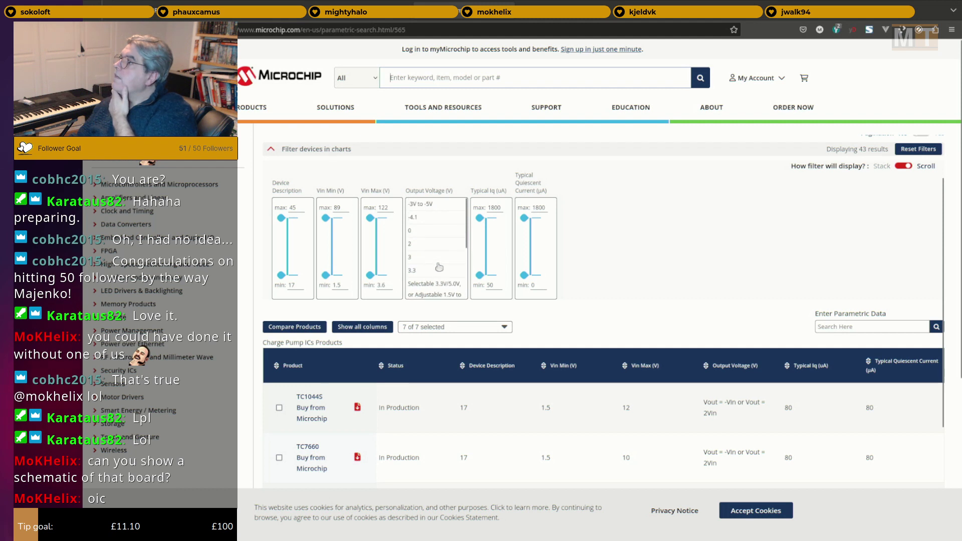
pyautogui.scroll(2, 439, 266)
pyautogui.scroll(-2, 440, 284)
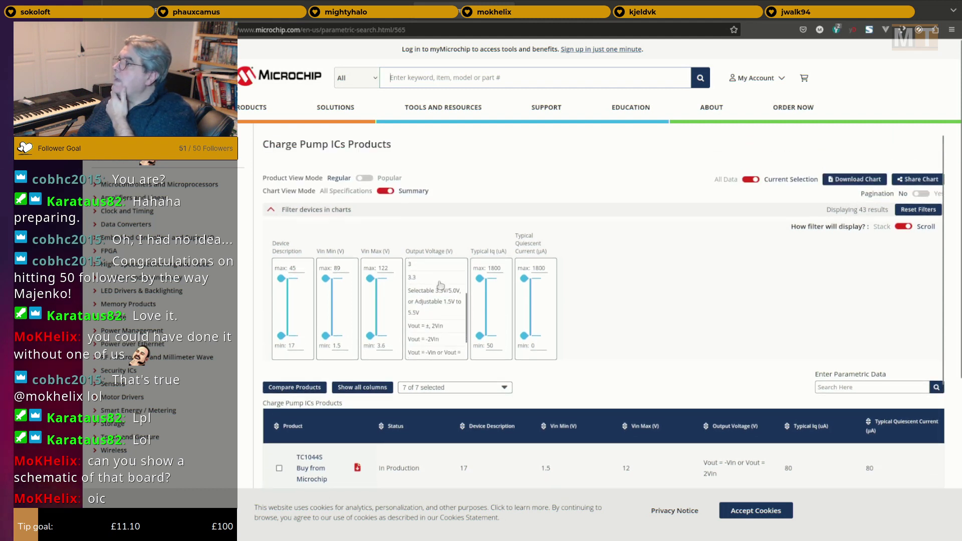
pyautogui.scroll(-1, 440, 284)
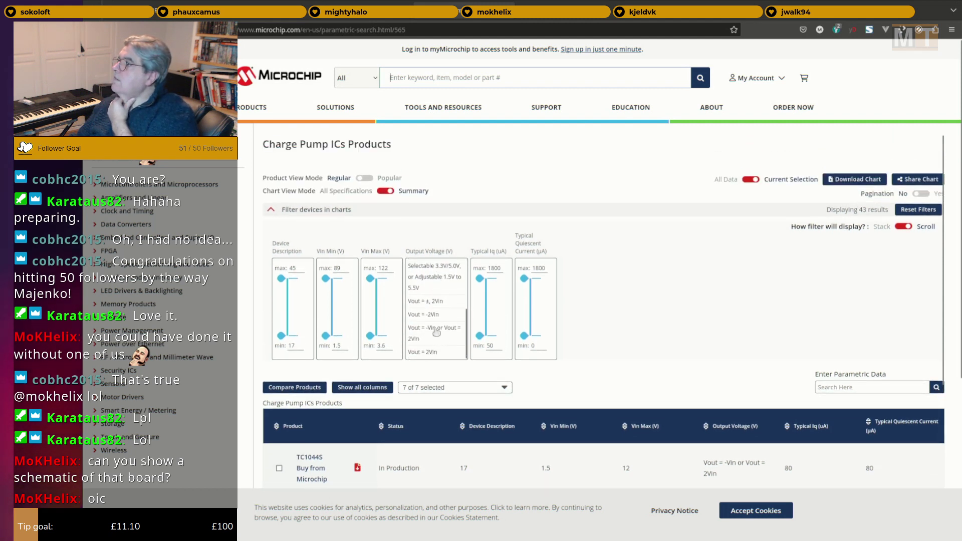
pyautogui.click(436, 332)
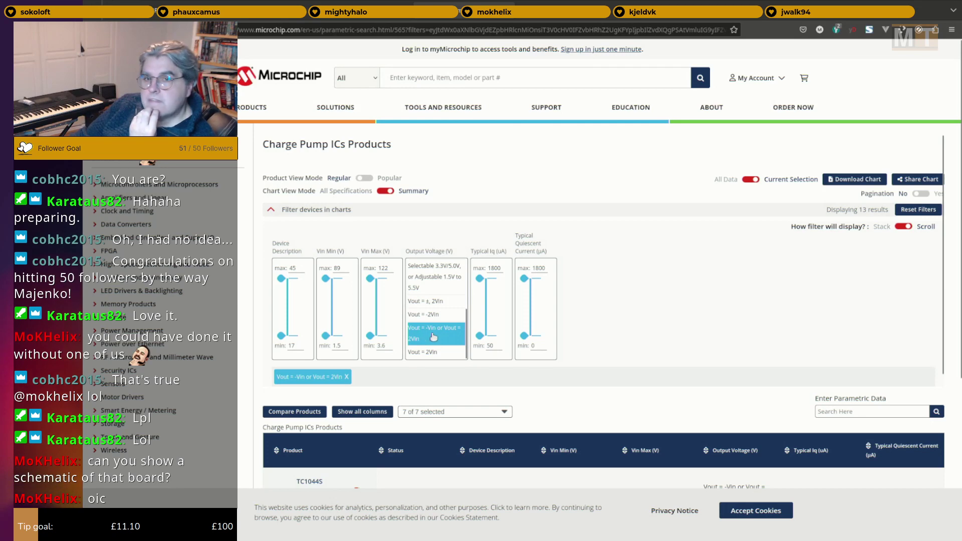
# Enlarge the page to 140% and choose the "Vout = -Vin or Vout = 2Vin" output voltage option again.
pyautogui.keyDown('ctrl'); pyautogui.scroll(4, 426, 338); pyautogui.keyUp('ctrl')
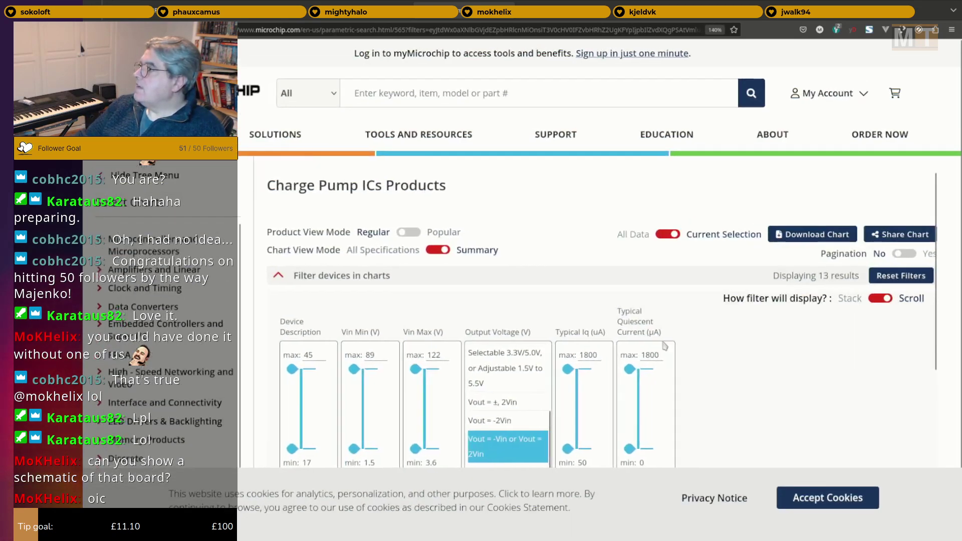
pyautogui.scroll(-3, 664, 346)
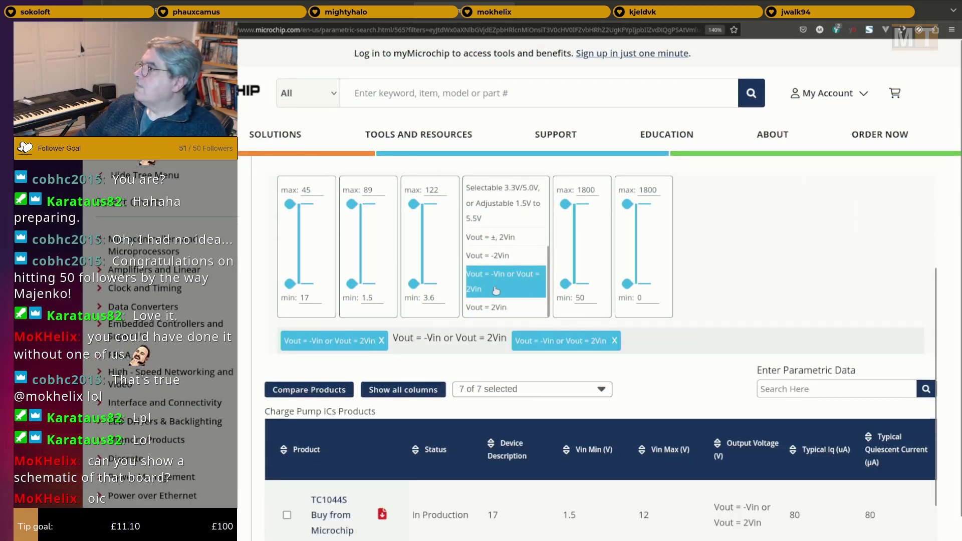
pyautogui.click(496, 285)
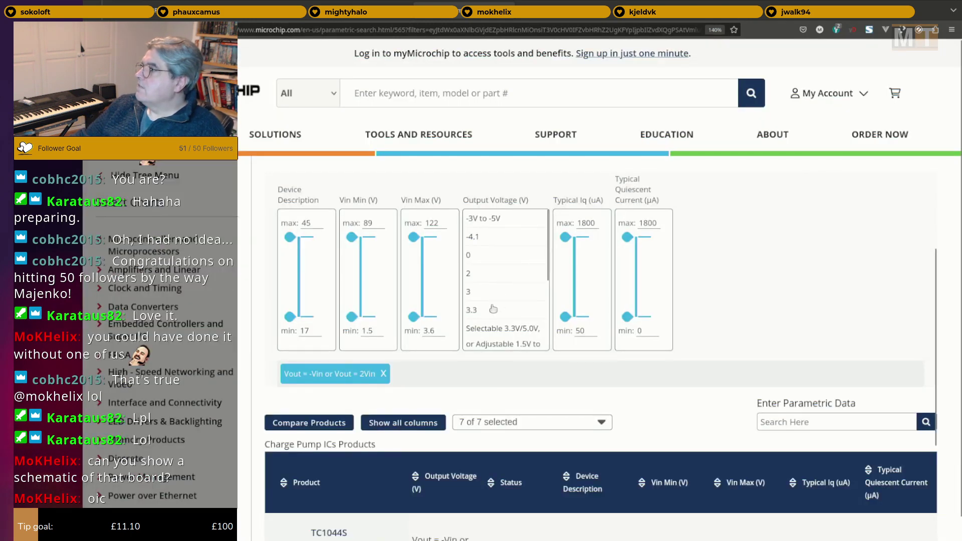
# Examine the filtered charge pump list and its filter ranges, comparing input voltage limits and typical quiescent current.
pyautogui.scroll(-5, 493, 309)
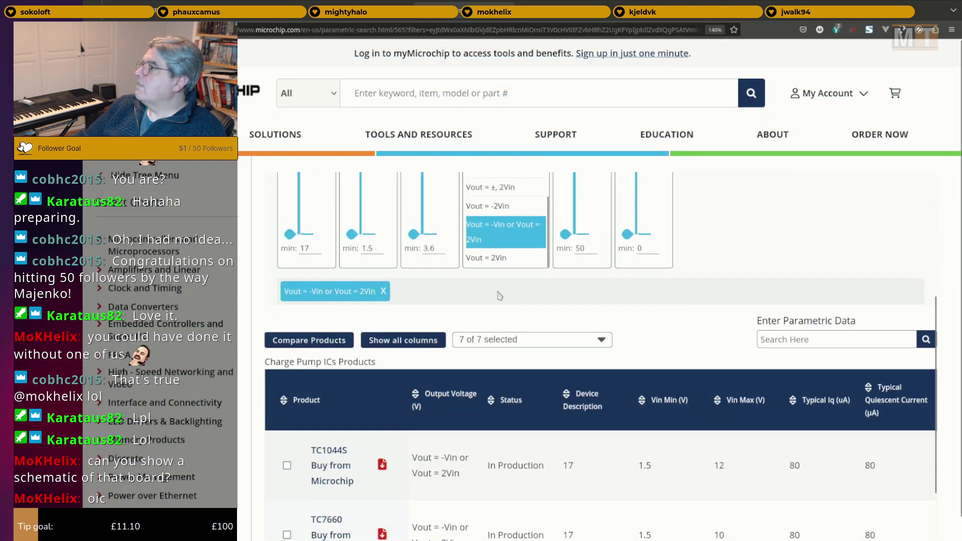
pyautogui.scroll(3, 513, 323)
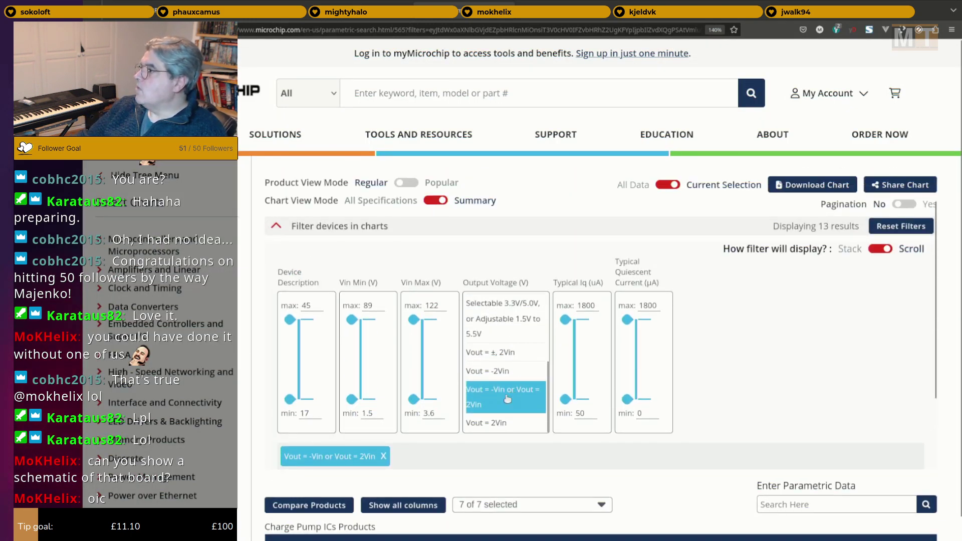
pyautogui.scroll(-3, 696, 370)
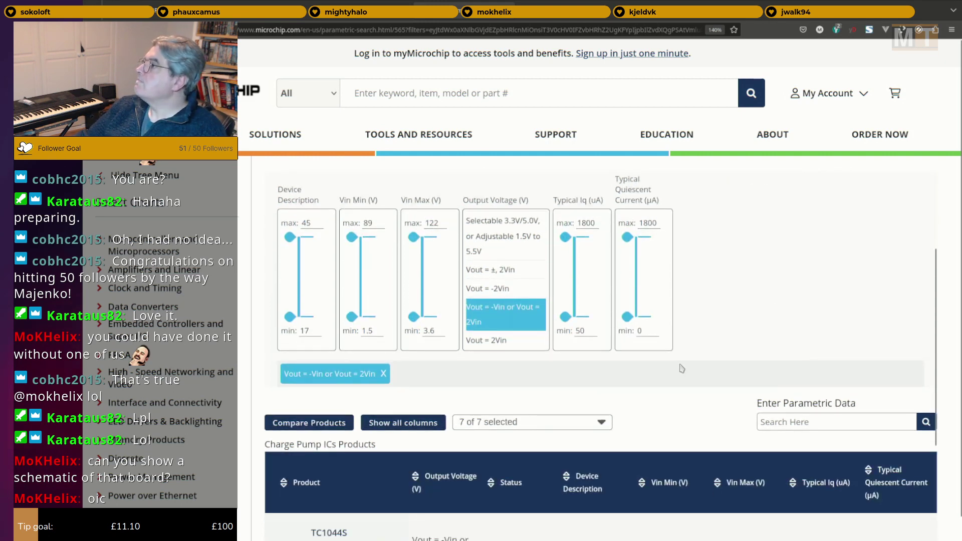
pyautogui.scroll(-3, 710, 313)
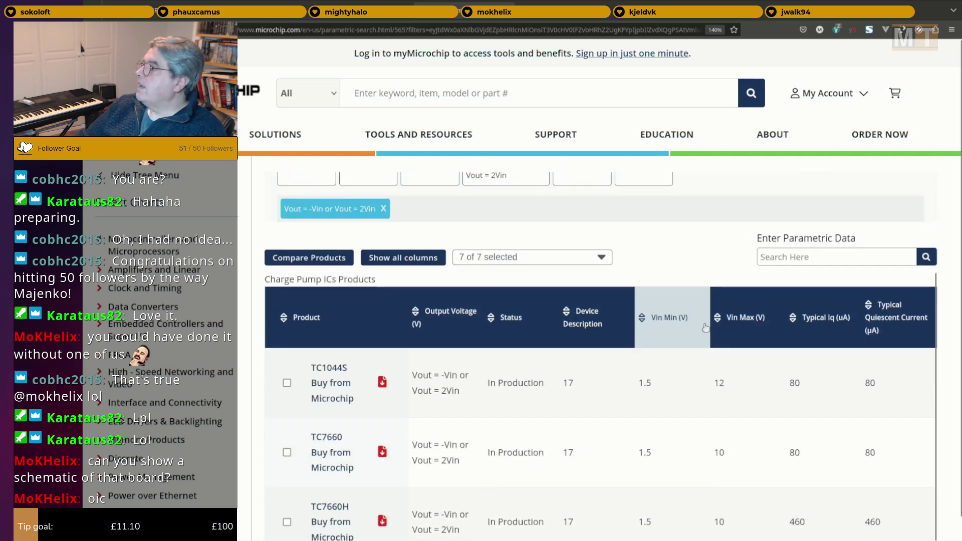
pyautogui.scroll(5, 724, 254)
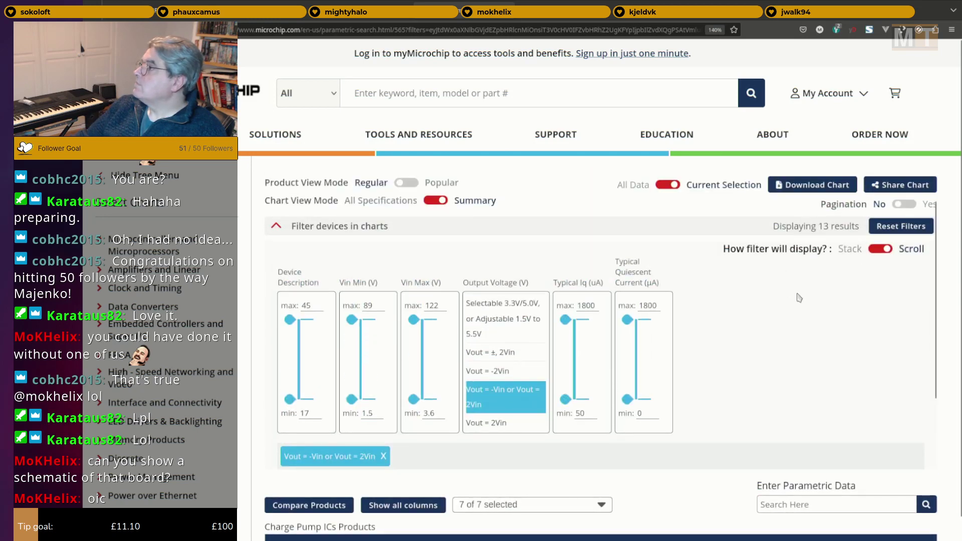
pyautogui.scroll(-3, 799, 298)
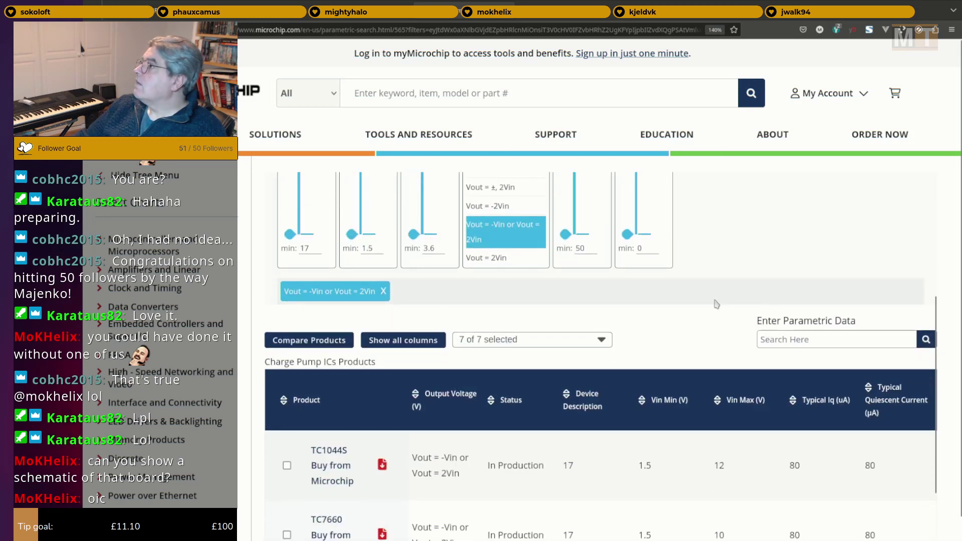
pyautogui.scroll(3, 720, 303)
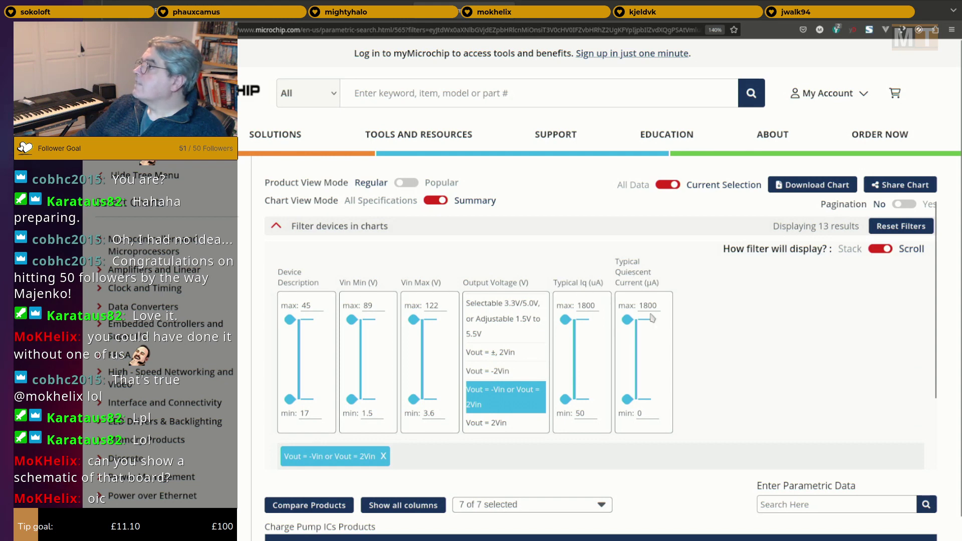
pyautogui.scroll(-5, 639, 373)
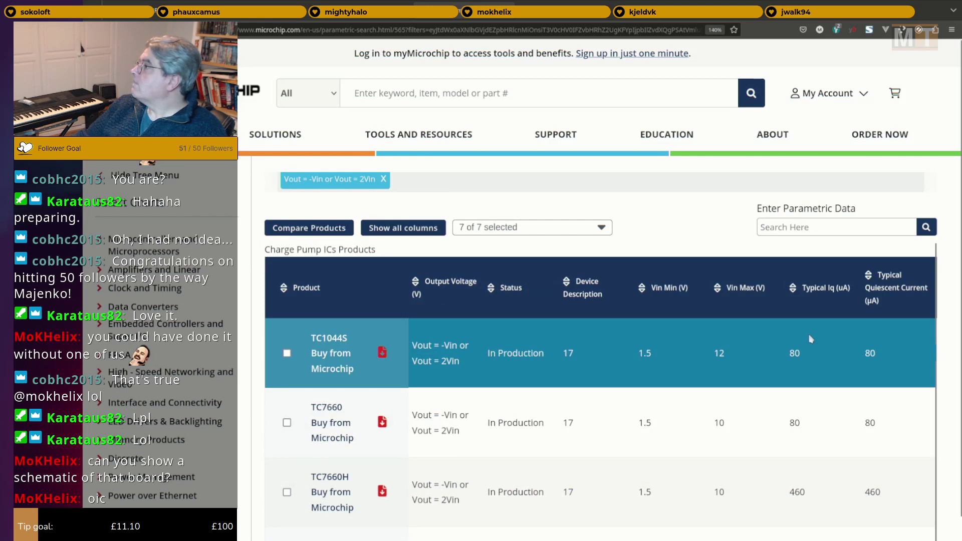
# Examine the filtered charge pump list, comparing each product's status, maximum input voltage and typical quiescent current.
pyautogui.scroll(-3, 812, 351)
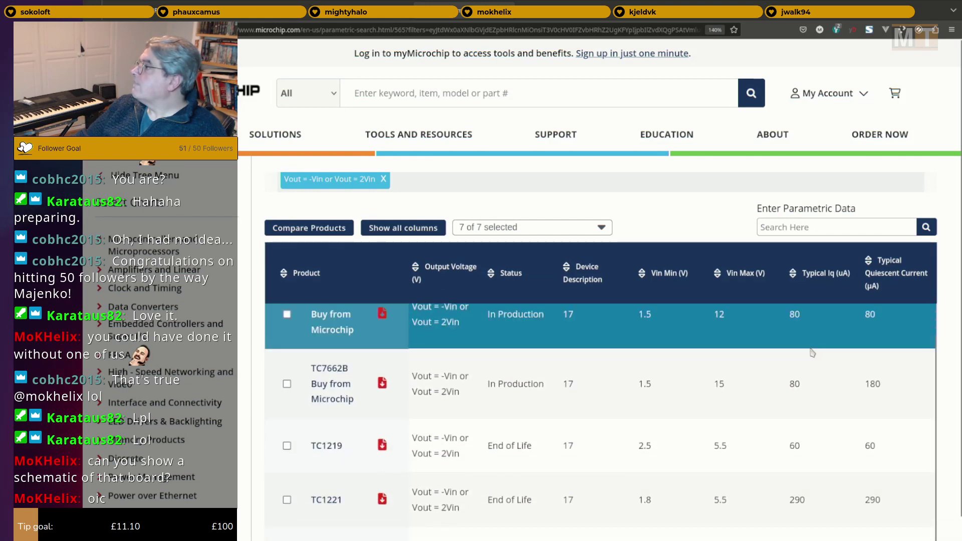
pyautogui.scroll(-5, 812, 377)
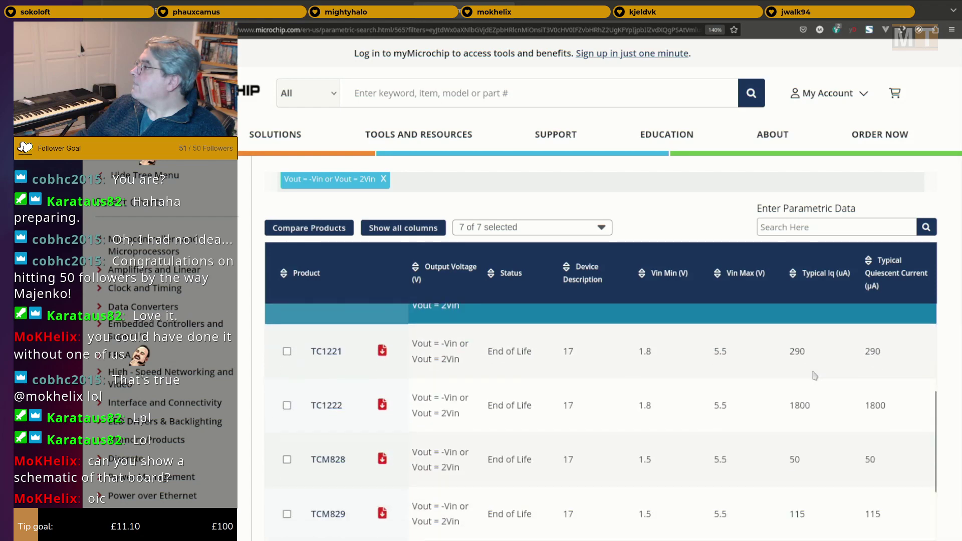
pyautogui.scroll(-6, 813, 381)
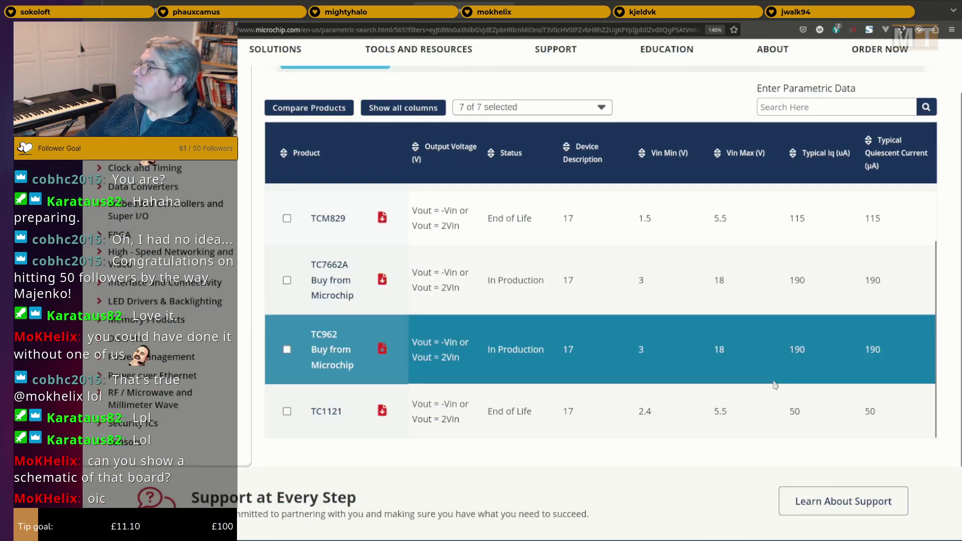
pyautogui.scroll(3, 774, 381)
pyautogui.scroll(4, 774, 386)
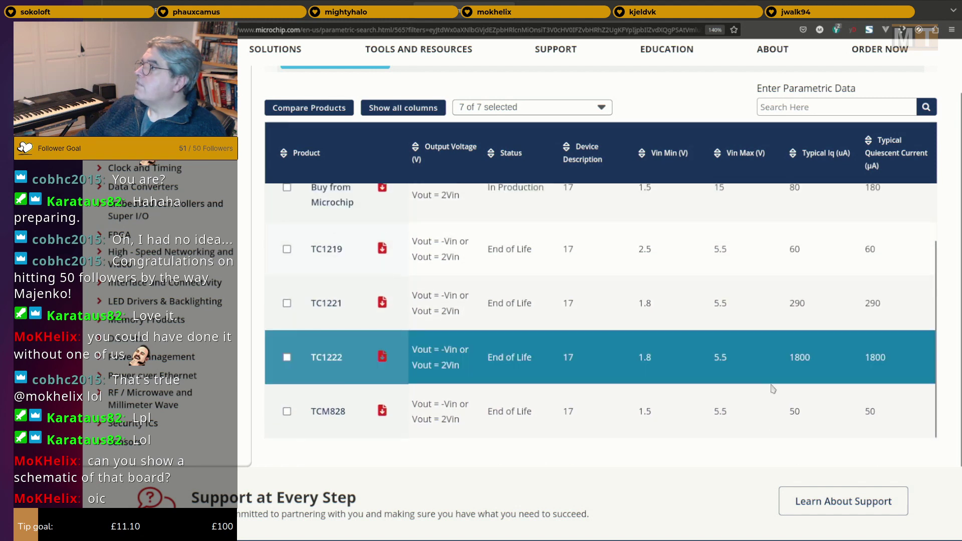
pyautogui.scroll(3, 772, 388)
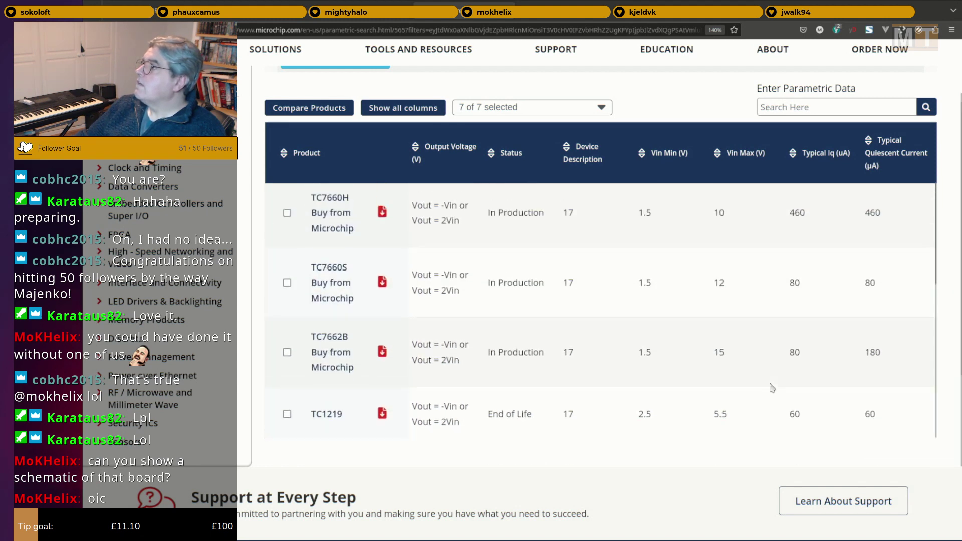
pyautogui.scroll(4, 770, 382)
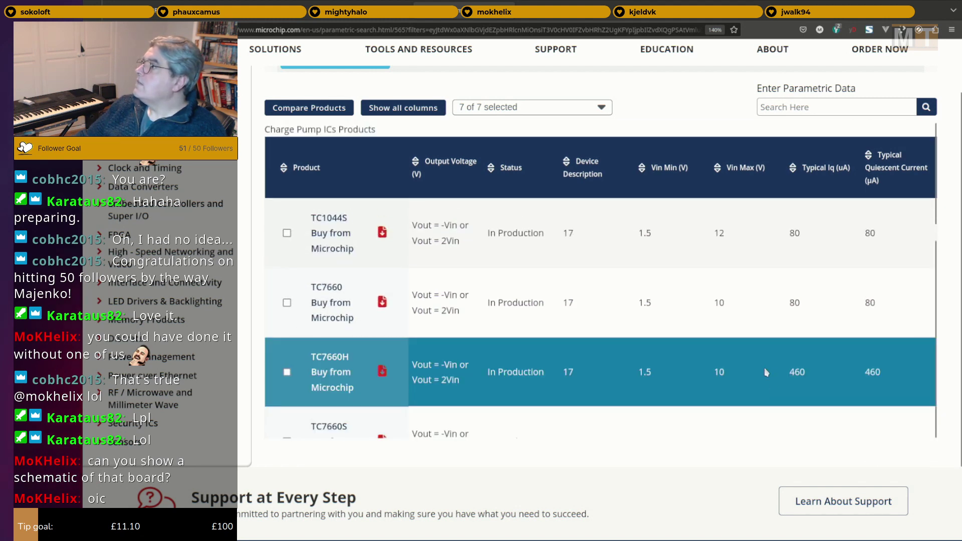
pyautogui.scroll(3, 657, 210)
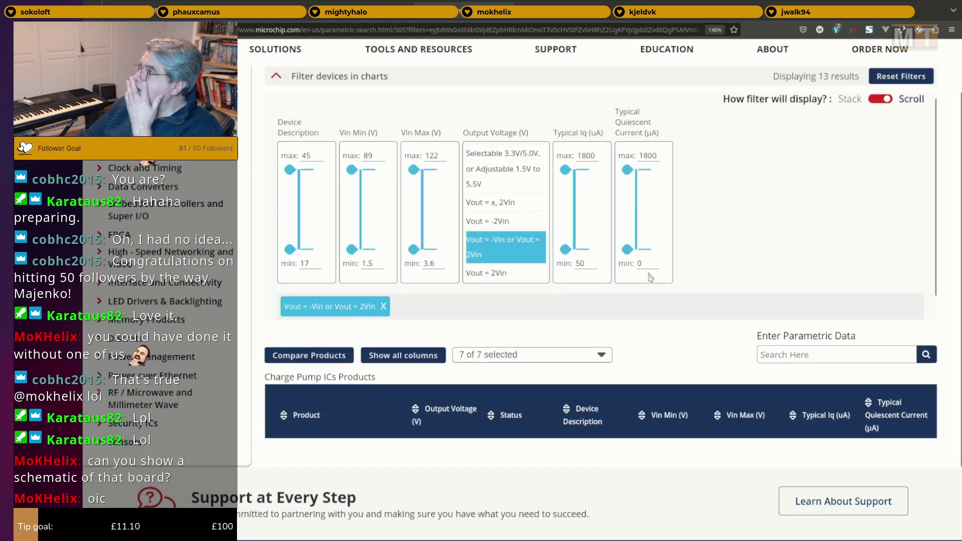
# Return to the charge pump converter datasheet and copy the part number TC7662A from its title.
pyautogui.click(347, 17)
pyautogui.scroll(8, 516, 167)
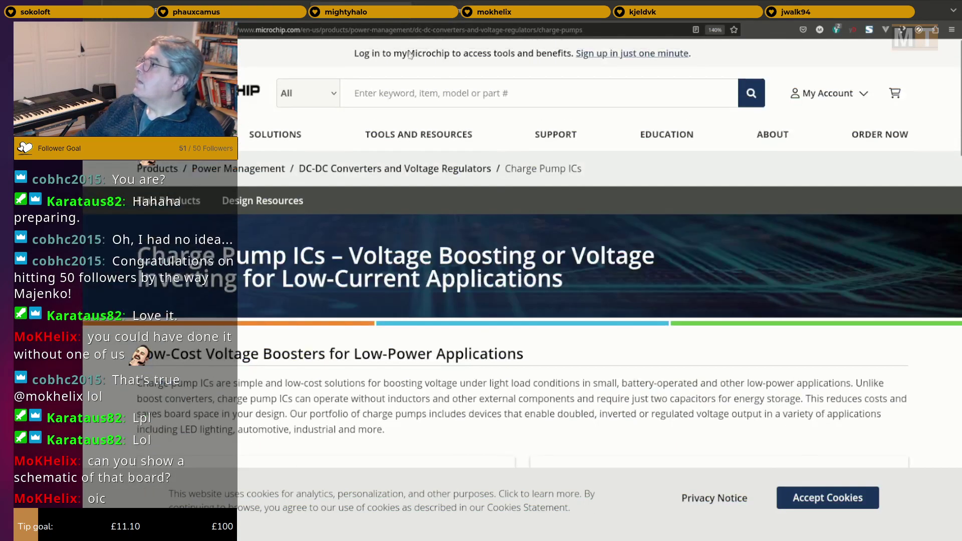
pyautogui.click(288, 15)
pyautogui.scroll(4, 620, 166)
pyautogui.doubleClick(690, 167)
pyautogui.press('super+c')
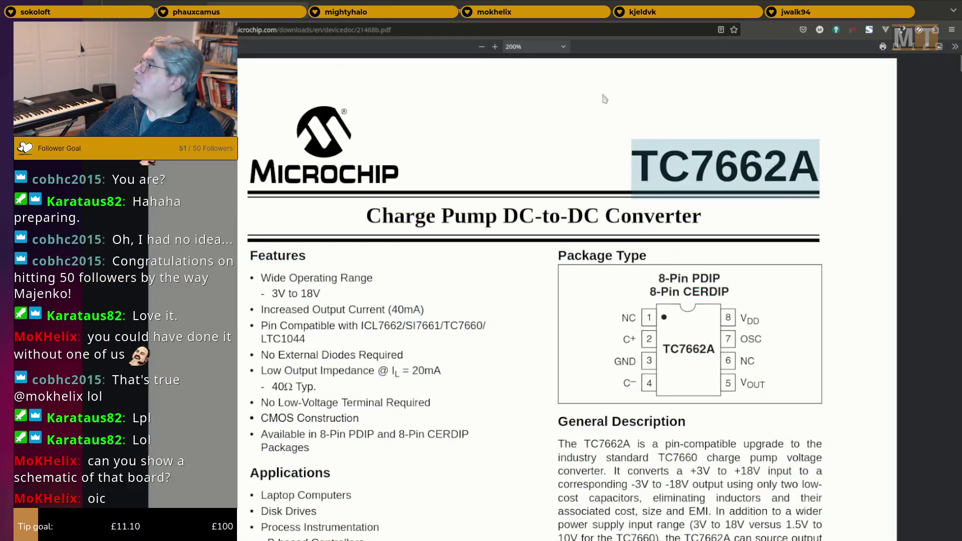
# Search the web for TC7662A in a new tab and open Microchip's product page from the results.
pyautogui.click(525, 11)
pyautogui.middleClick(498, 31)
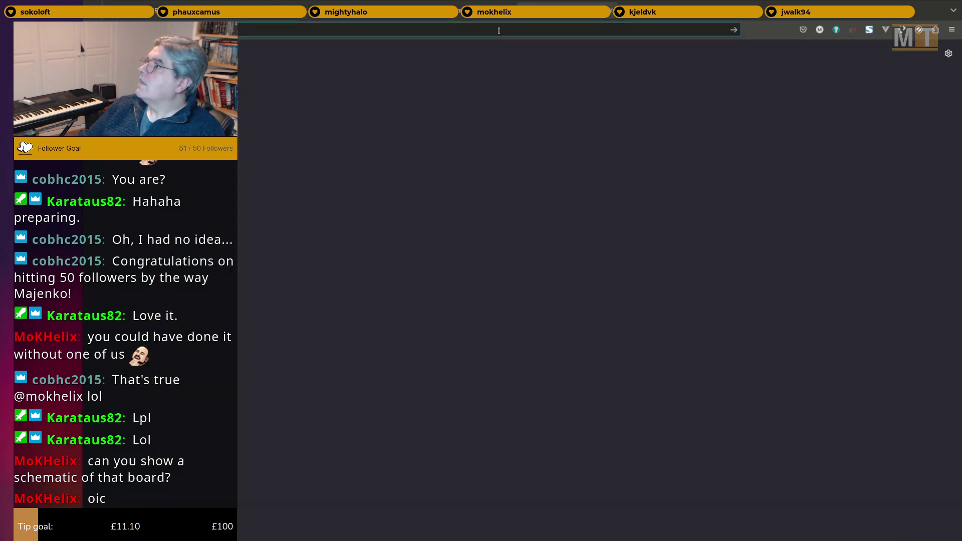
pyautogui.press('Return')
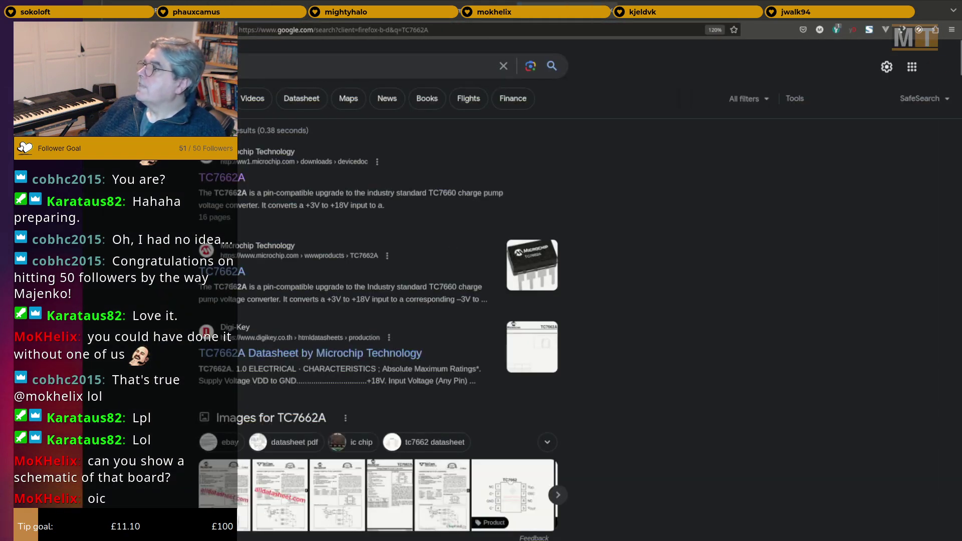
pyautogui.click(228, 274)
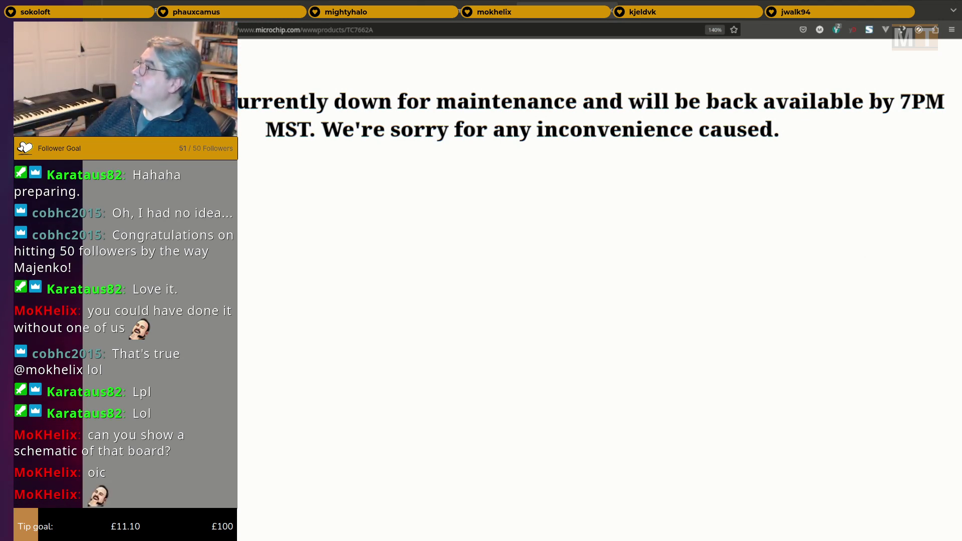
# Open the Texas Instruments website, ti.com, in a new browser tab.
pyautogui.hotkey('ctrl', 't')
pyautogui.write('ti')
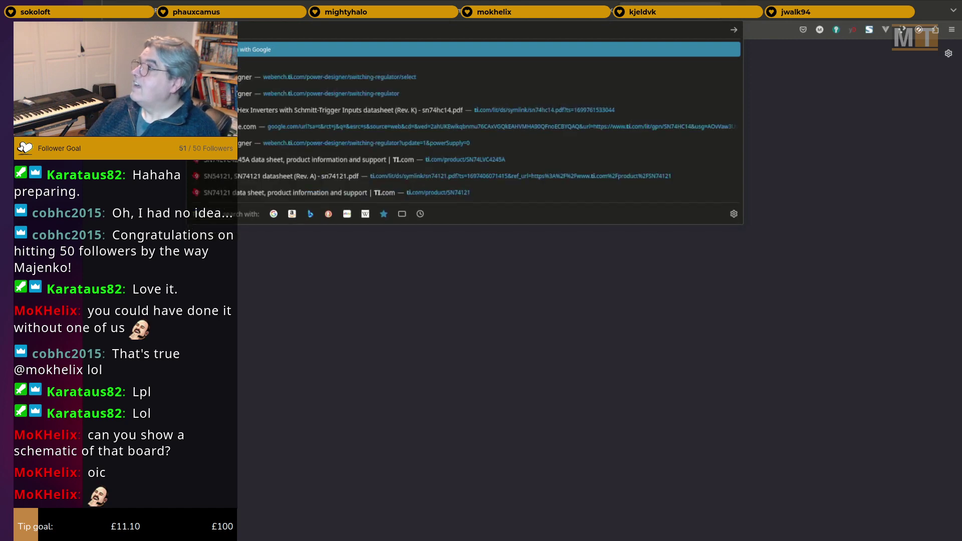
pyautogui.press('Return')
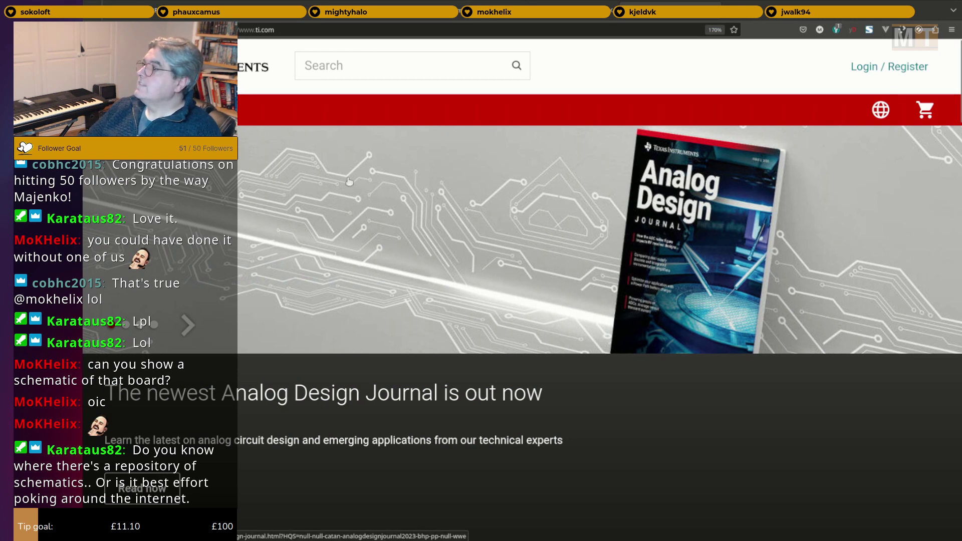
# Search the web for "ti webbench" and open the TI Webench Power Designer result.
pyautogui.click(321, 29)
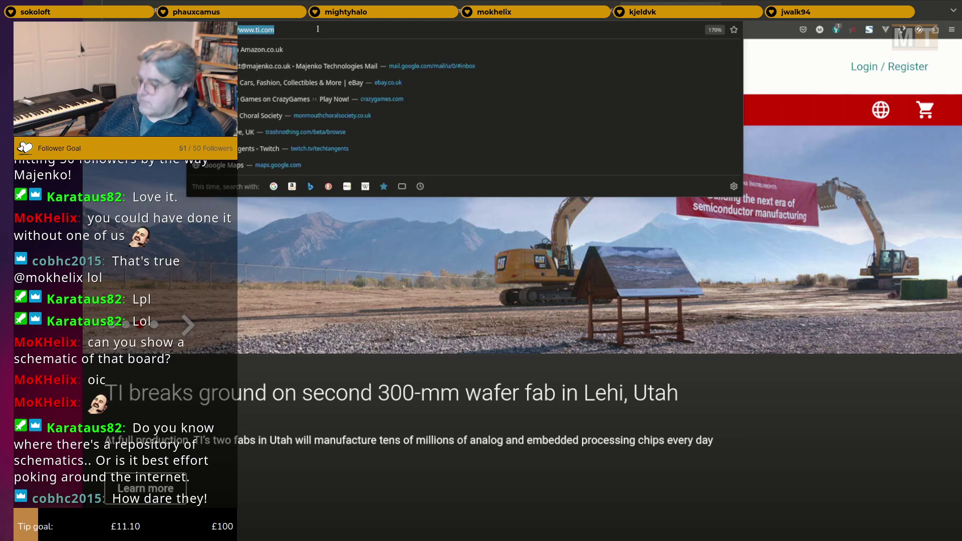
pyautogui.write('ti webbench')
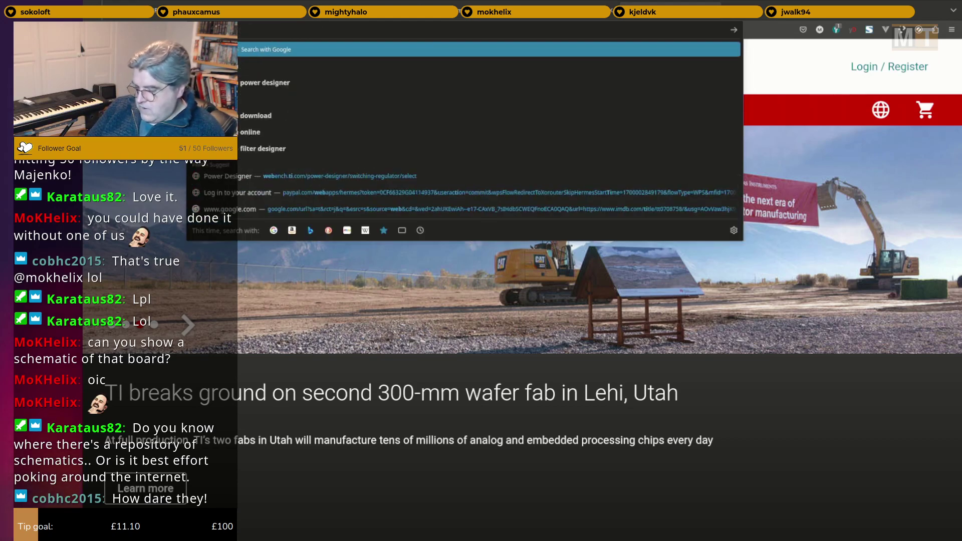
pyautogui.press('Return')
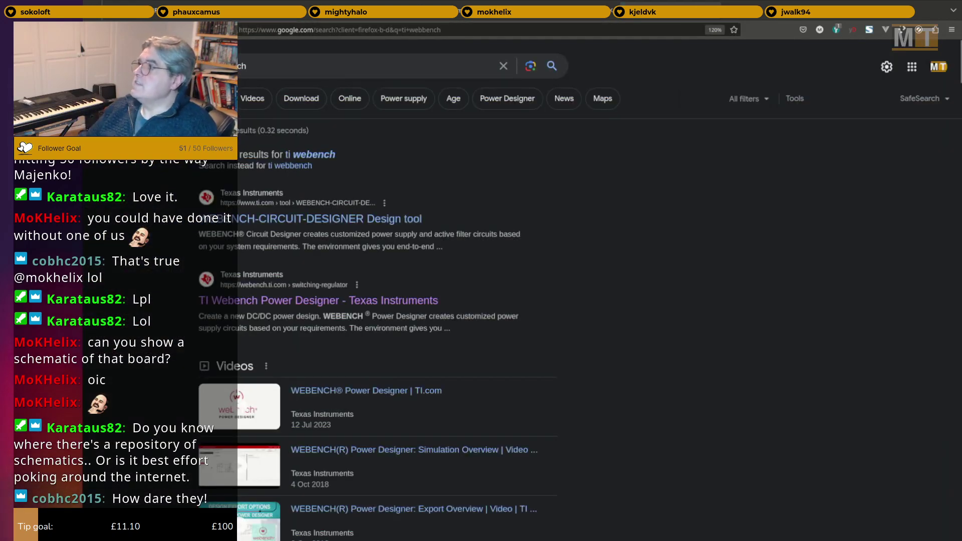
pyautogui.click(259, 301)
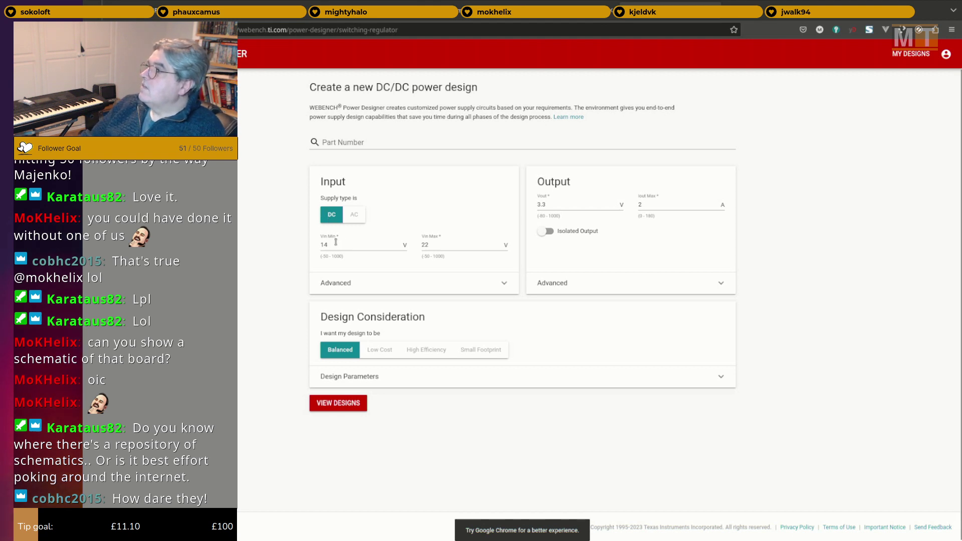
# Set both the minimum and maximum input voltage of the new DC/DC power design to 12 V.
pyautogui.moveTo(335, 242); pyautogui.dragTo(286, 244)
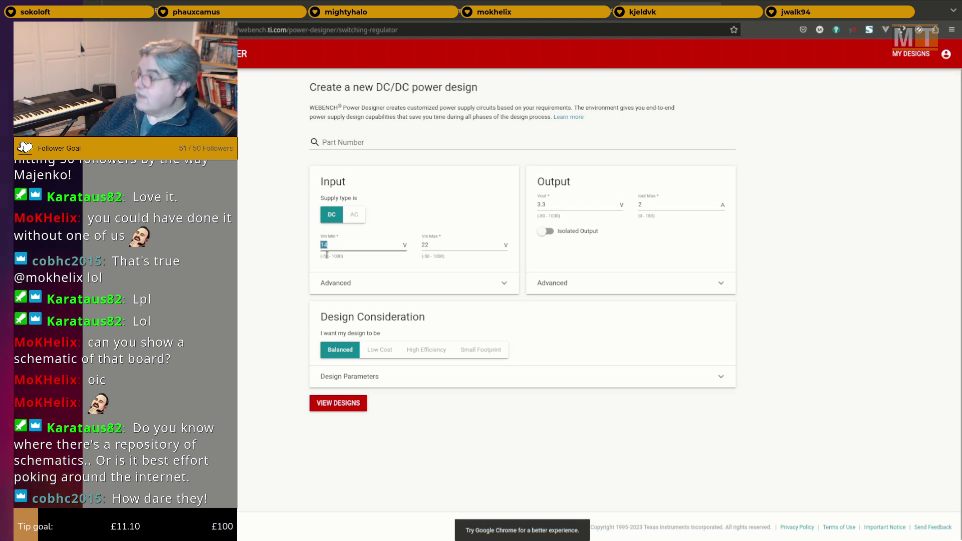
pyautogui.write('12')
pyautogui.doubleClick(430, 243)
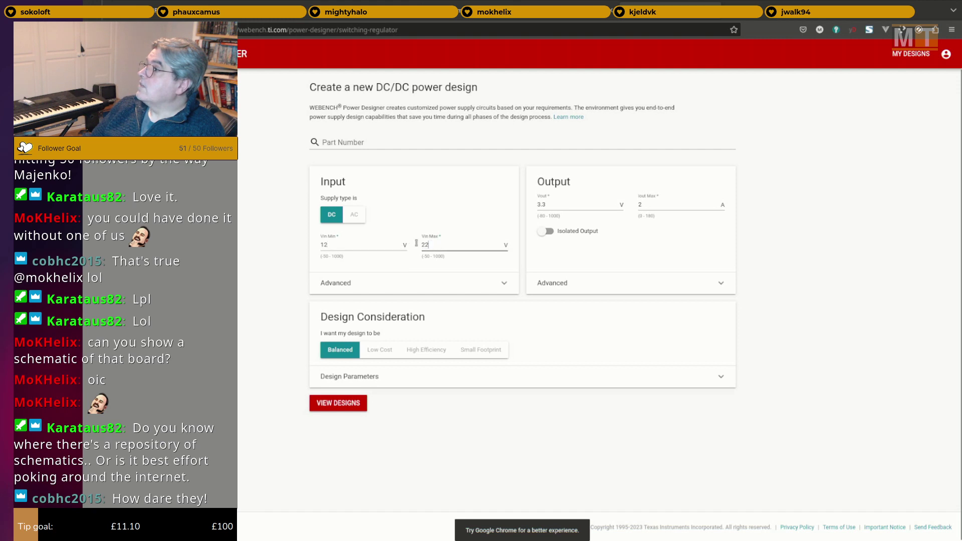
pyautogui.write('12')
pyautogui.press('Tab')
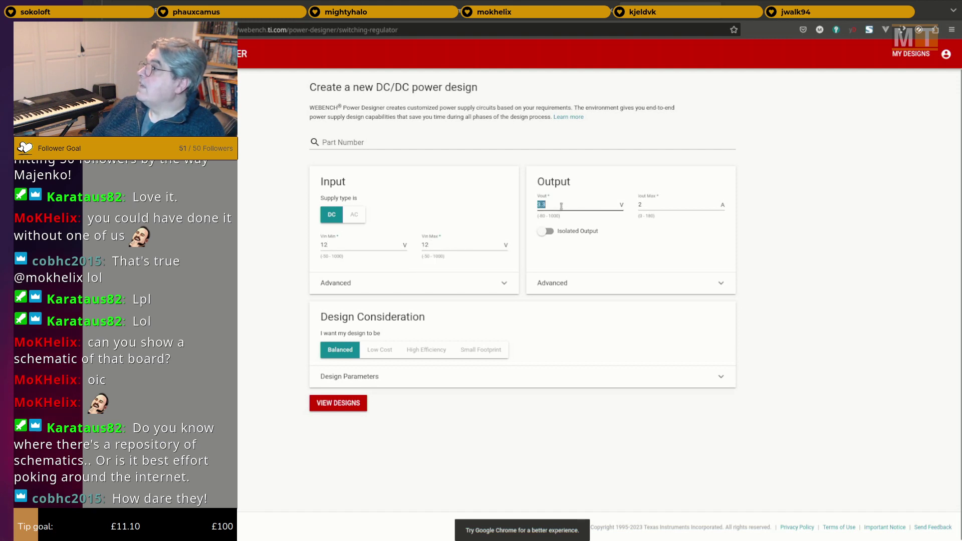
# Set the design's output voltage to -12 V and its maximum output current to 0.04 A.
pyautogui.write('-12')
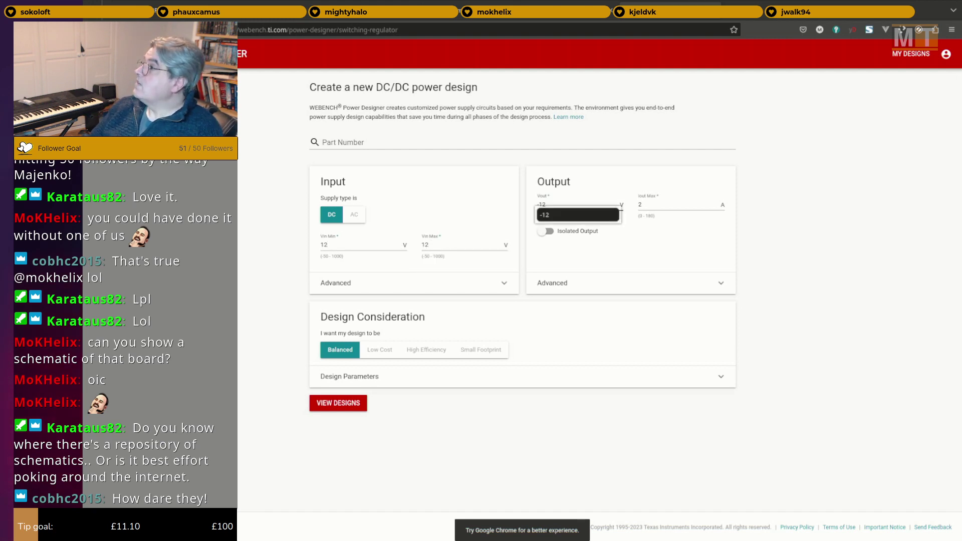
pyautogui.click(703, 206)
pyautogui.doubleClick(674, 206)
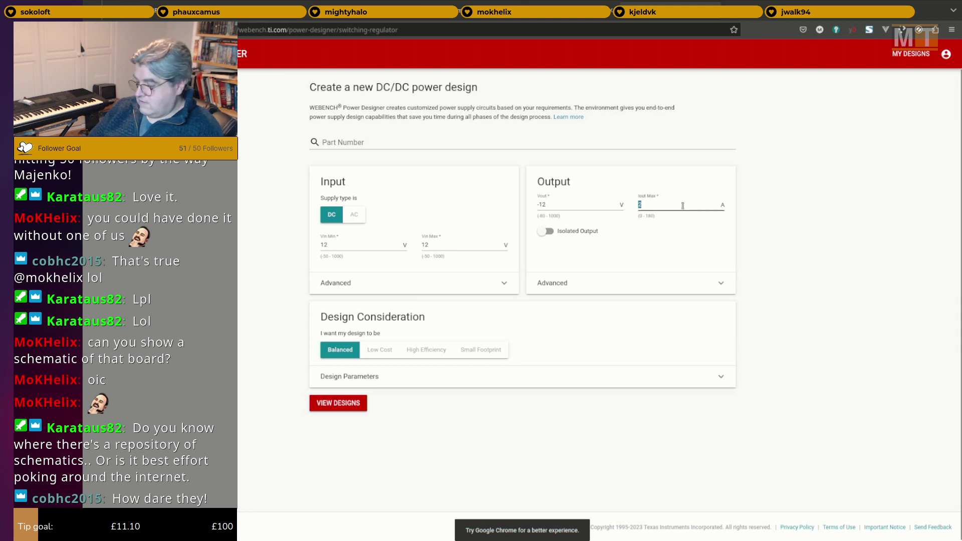
pyautogui.write('0.04')
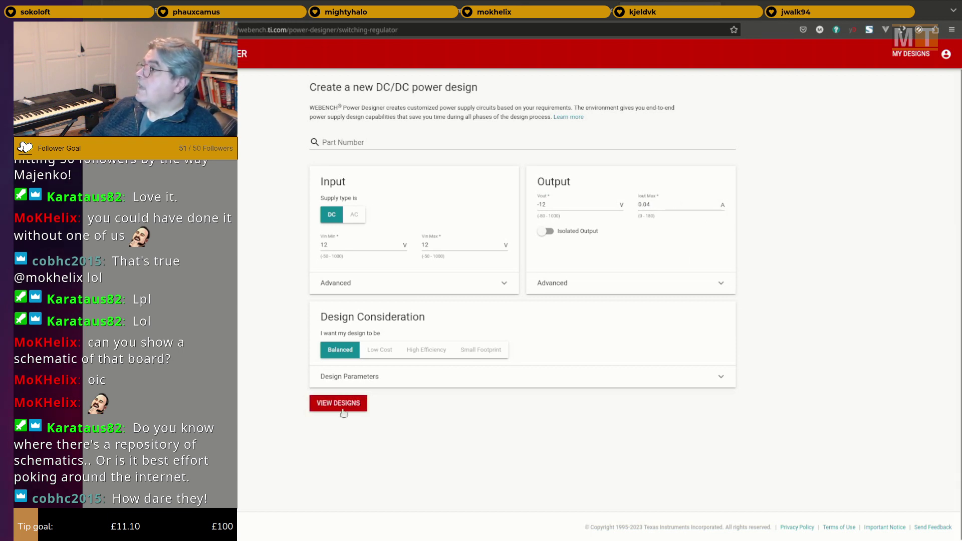
# Generate designs with the Small Footprint consideration and look through the first page of matching circuits.
pyautogui.click(466, 350)
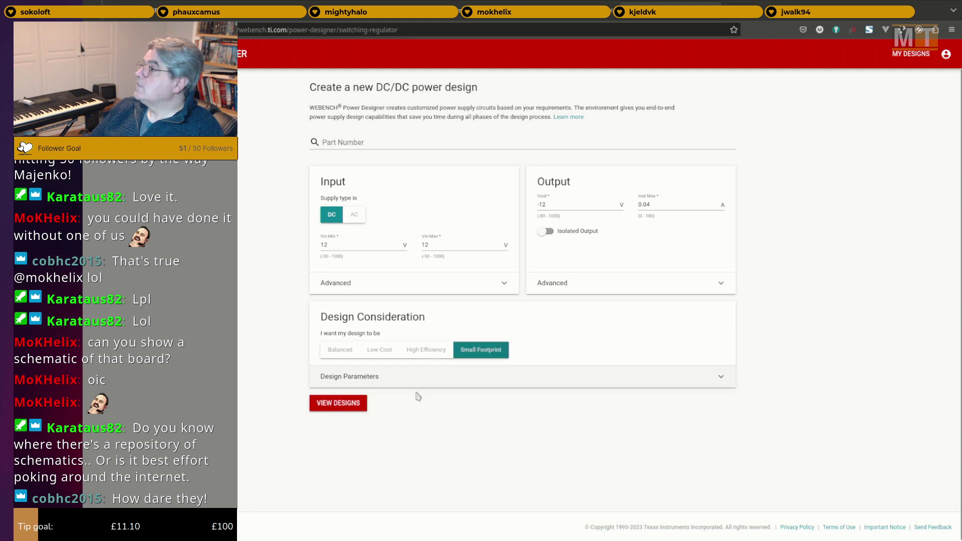
pyautogui.click(340, 402)
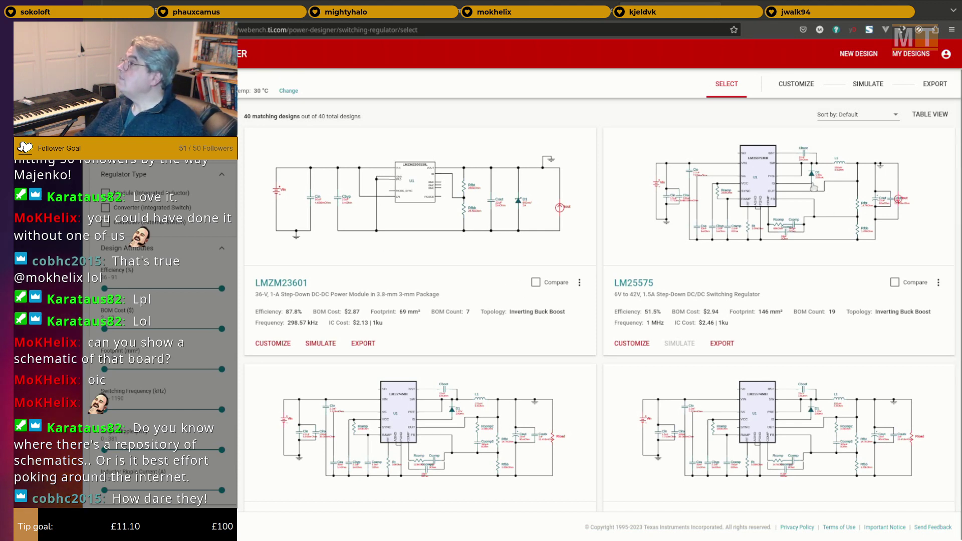
pyautogui.scroll(-3, 766, 227)
pyautogui.scroll(-8, 766, 226)
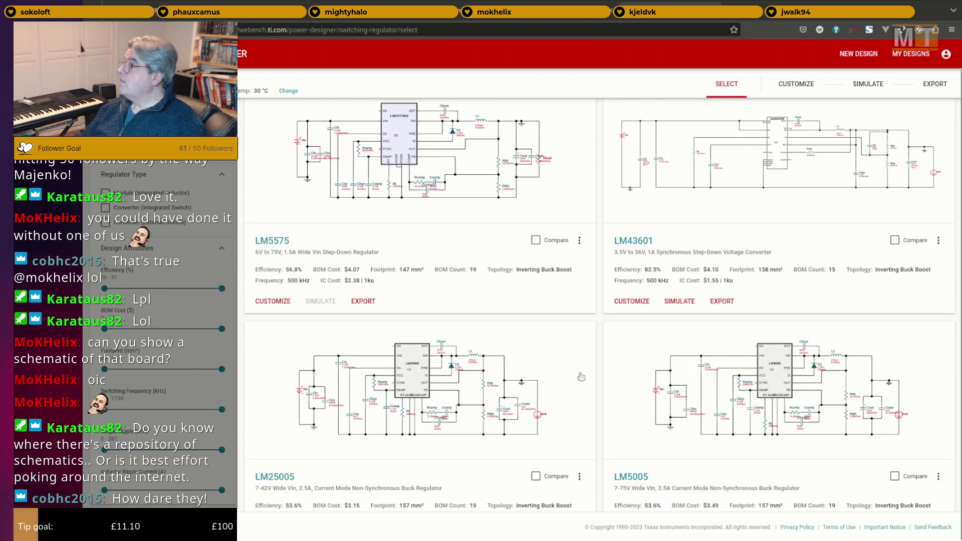
pyautogui.scroll(-4, 579, 374)
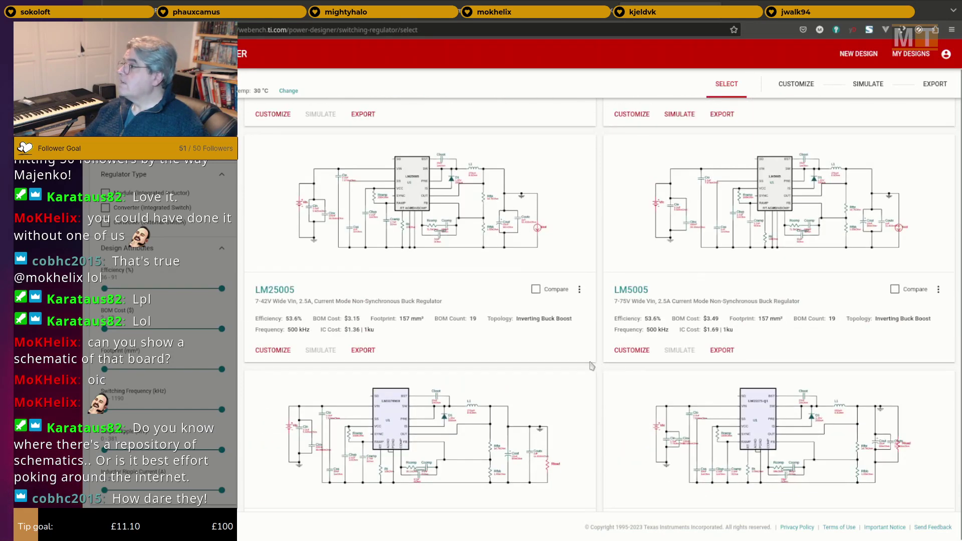
pyautogui.scroll(-3, 591, 366)
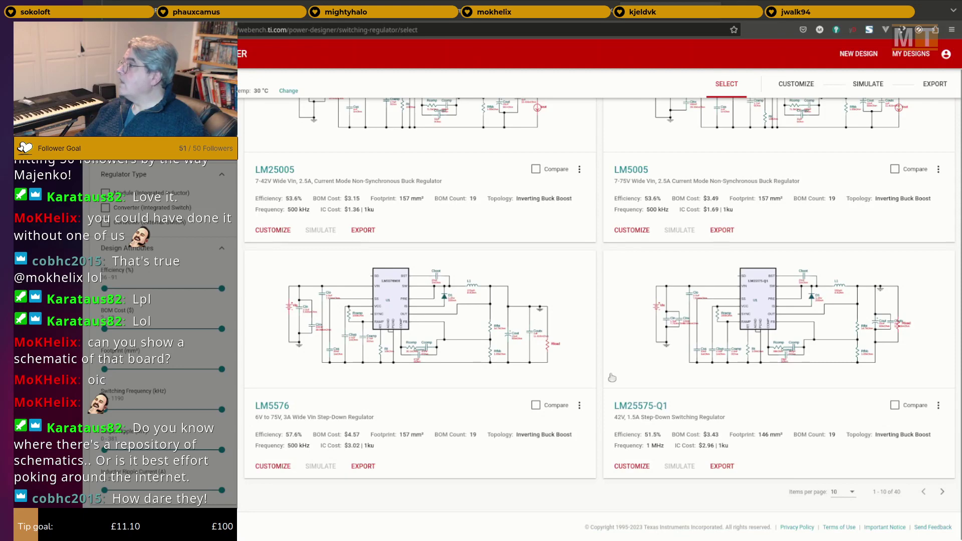
pyautogui.scroll(10, 684, 408)
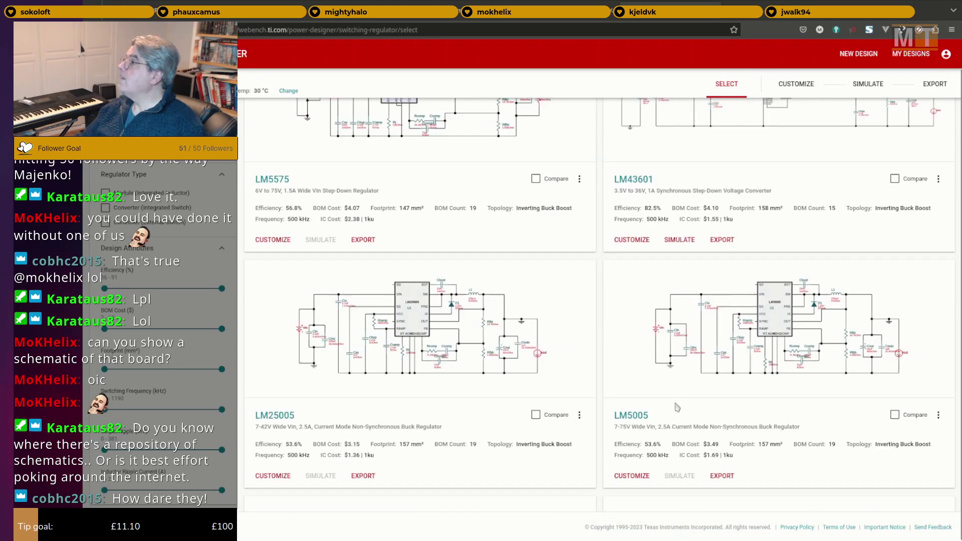
pyautogui.scroll(5, 583, 365)
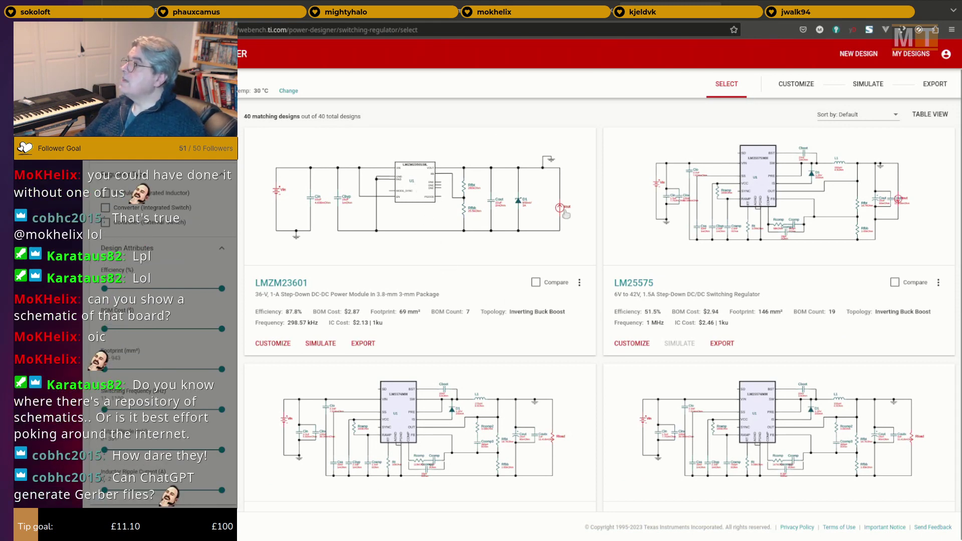
# Preview the LMZM23601 schematic, close it, and open the design for customization with its PCB layout shown.
pyautogui.click(416, 186)
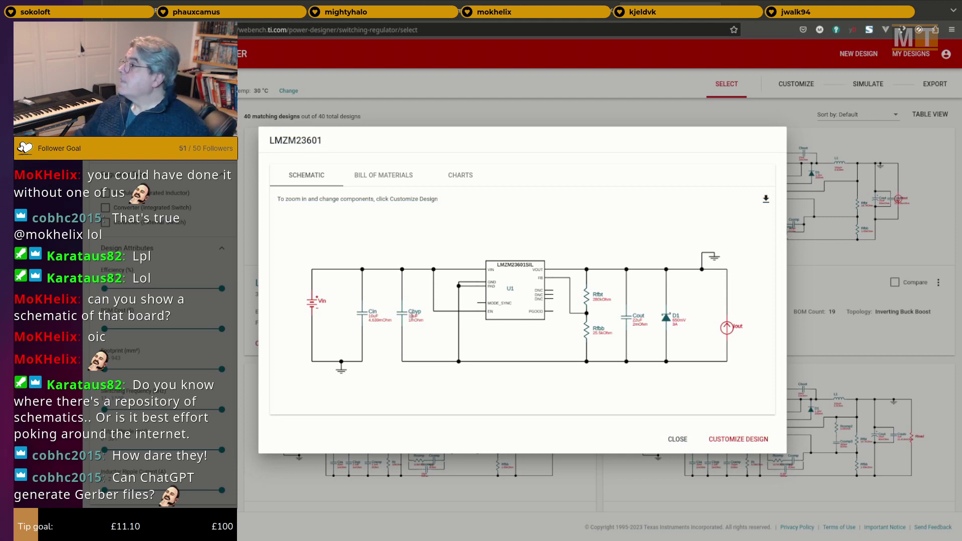
pyautogui.click(853, 355)
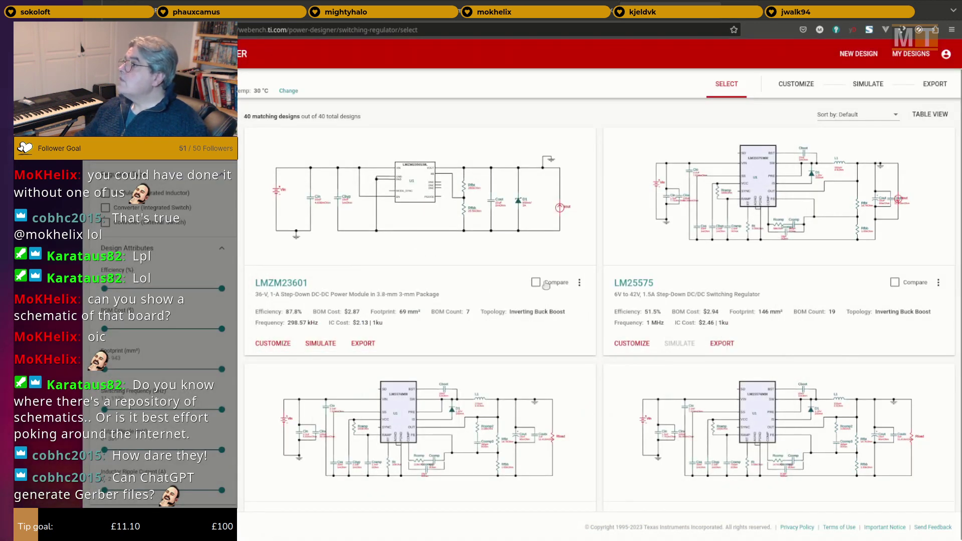
pyautogui.click(275, 334)
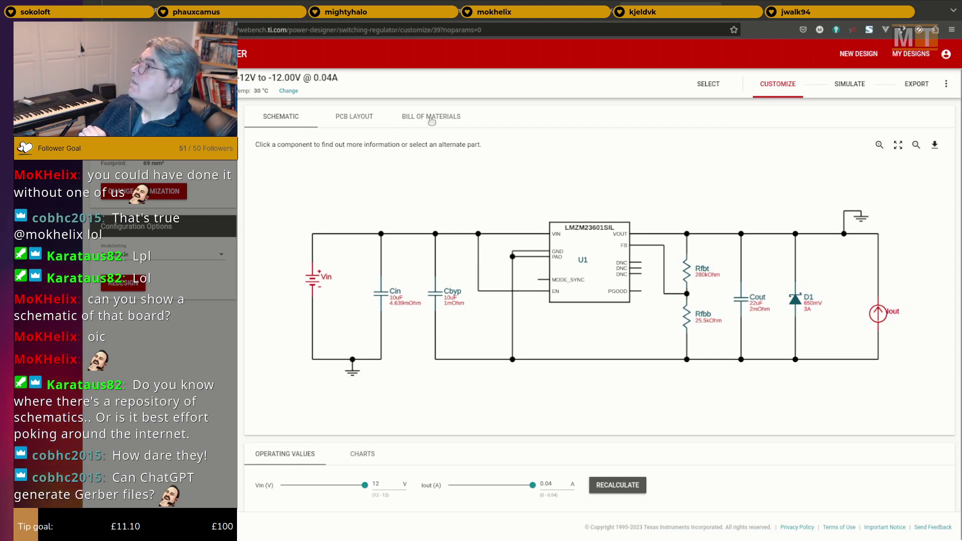
pyautogui.click(377, 121)
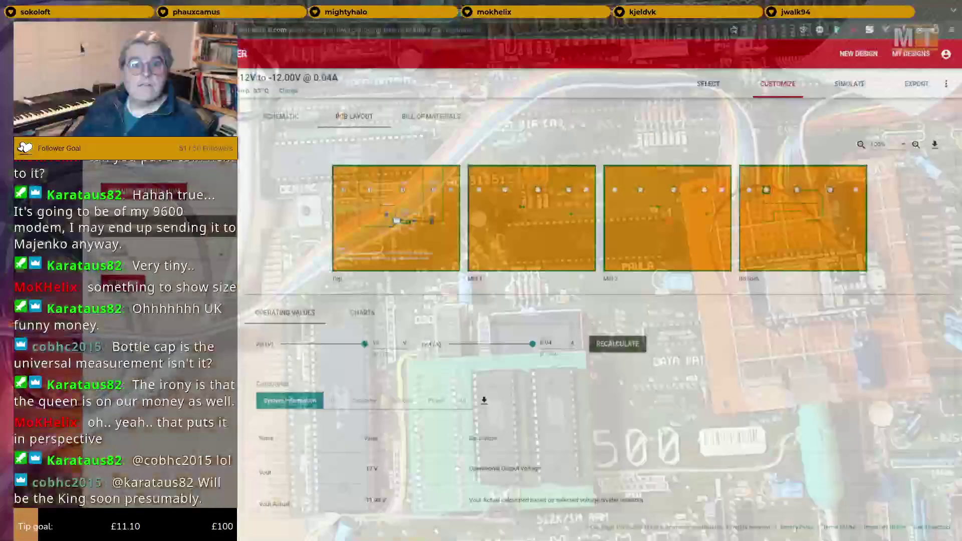
# Examine the top layer of the LMZM23601 PCB layout up close, including the component placement and the MODE connection notes.
pyautogui.keyDown('ctrl'); pyautogui.scroll(3, 438, 260); pyautogui.keyUp('ctrl')
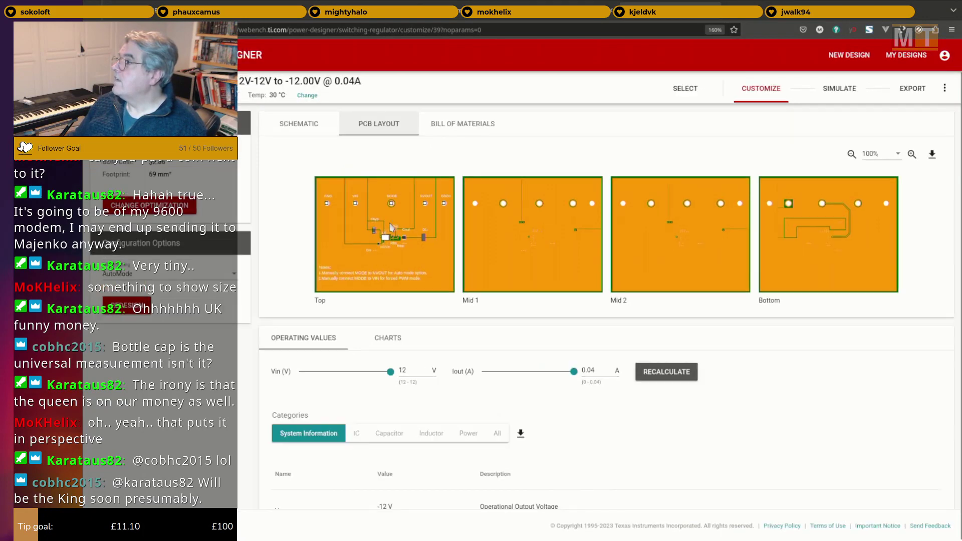
pyautogui.keyDown('ctrl'); pyautogui.scroll(4, 529, 326); pyautogui.keyUp('ctrl')
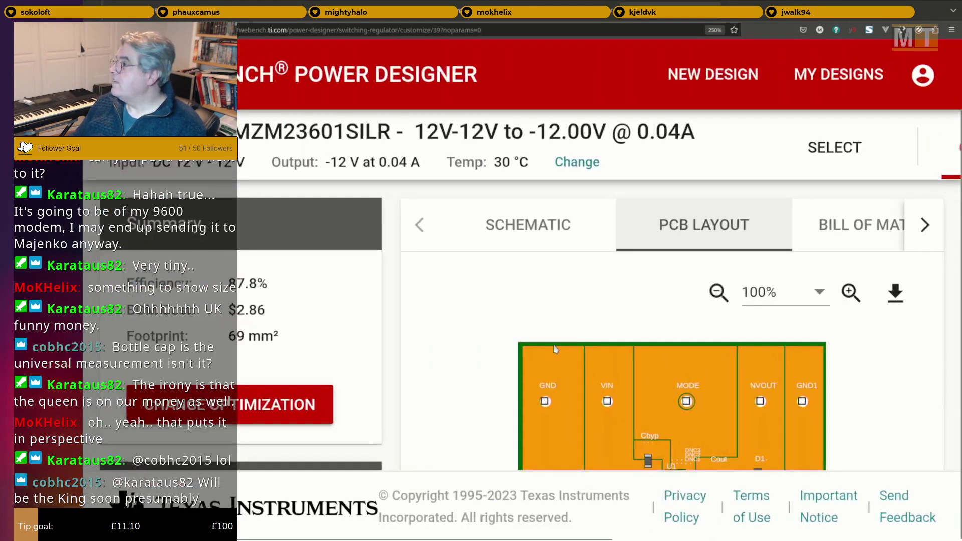
pyautogui.keyDown('ctrl'); pyautogui.scroll(1, 696, 315); pyautogui.keyUp('ctrl')
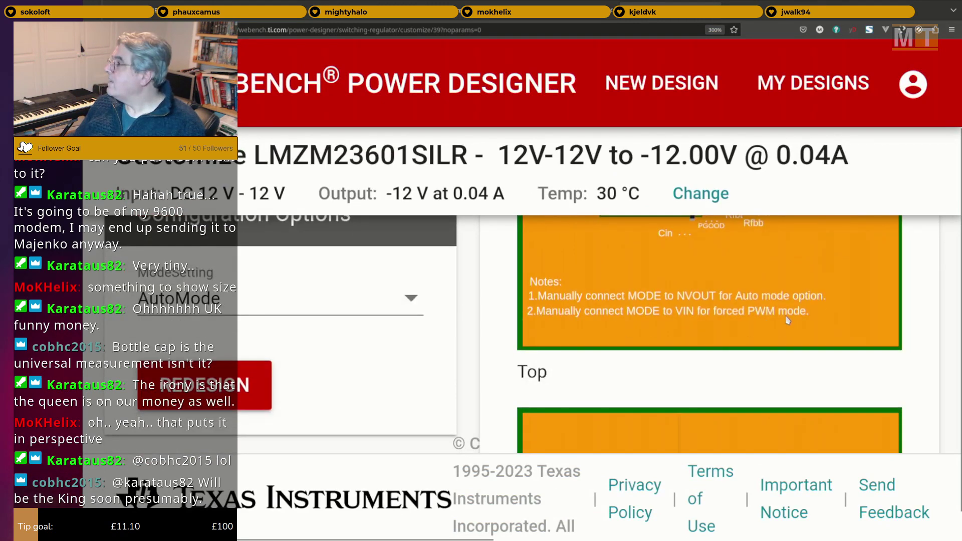
pyautogui.scroll(2, 764, 321)
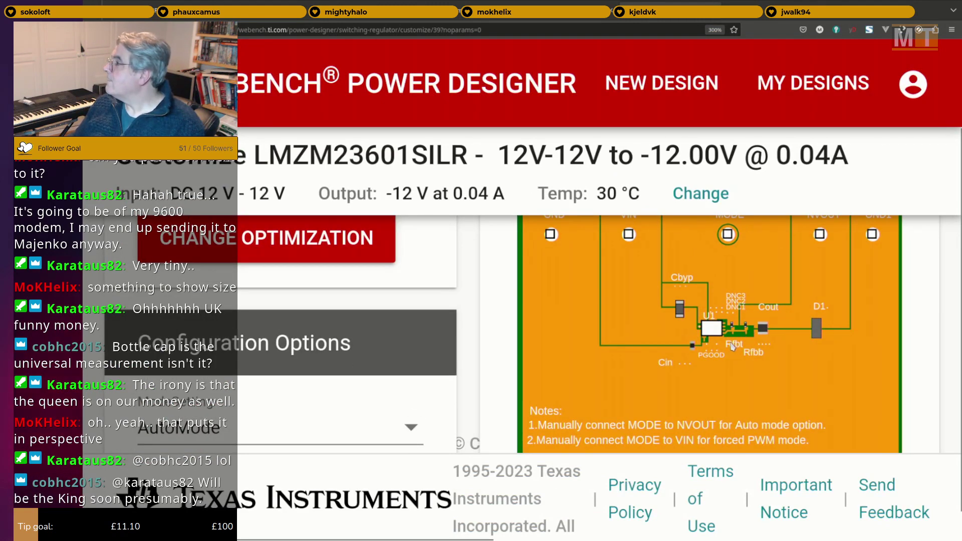
pyautogui.keyDown('ctrl'); pyautogui.scroll(2, 733, 346); pyautogui.keyUp('ctrl')
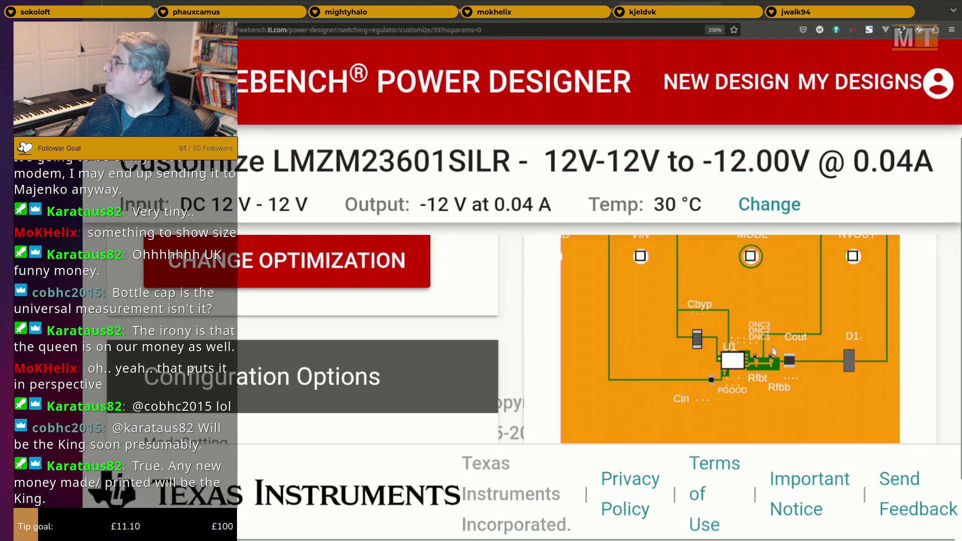
pyautogui.scroll(-2, 773, 349)
pyautogui.keyDown('ctrl'); pyautogui.scroll(-3, 751, 338); pyautogui.keyUp('ctrl')
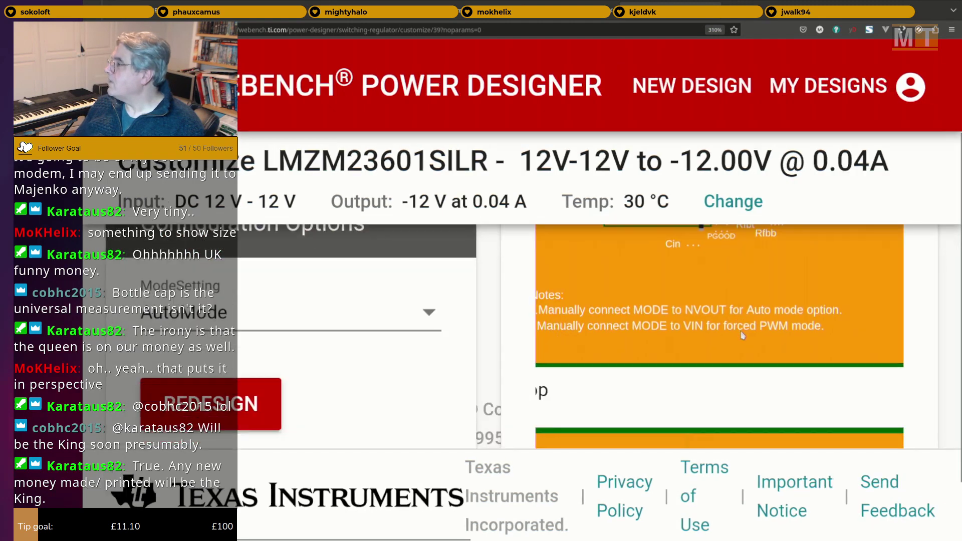
pyautogui.keyDown('ctrl'); pyautogui.scroll(-8, 735, 328); pyautogui.keyUp('ctrl')
pyautogui.scroll(3, 519, 317)
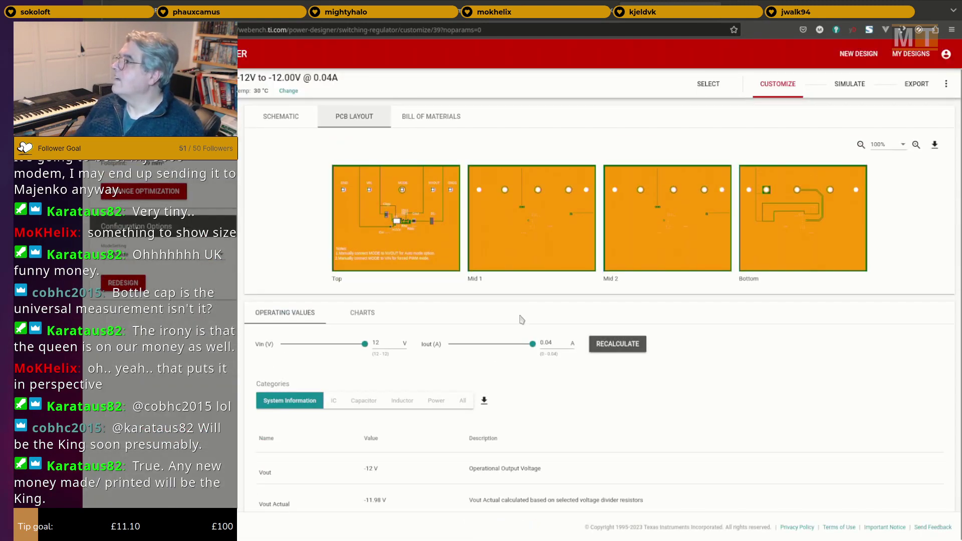
# View the top-layer PCB image enlarged in its own tab, then return to the design page at default zoom.
pyautogui.rightClick(391, 179)
pyautogui.click(424, 185)
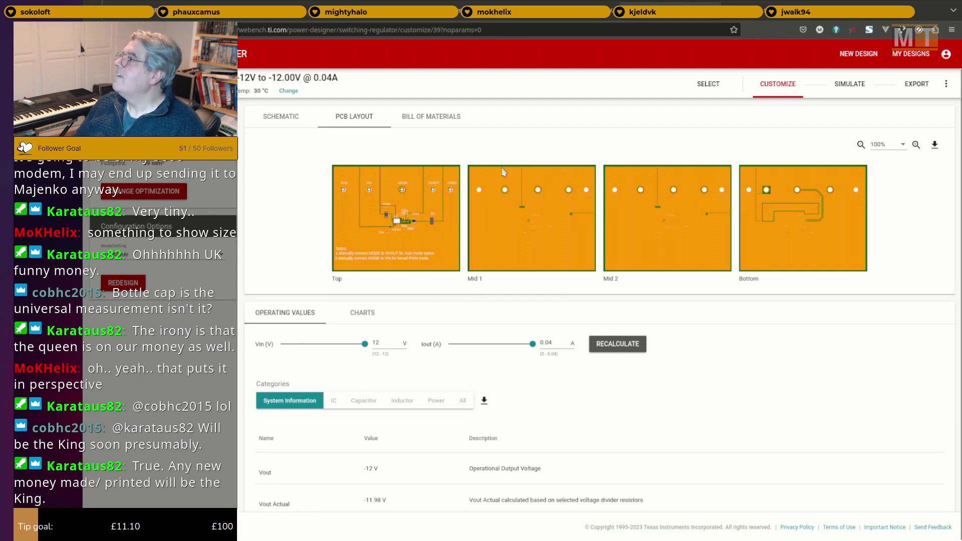
pyautogui.click(794, 7)
pyautogui.keyDown('ctrl'); pyautogui.scroll(10, 107, 167); pyautogui.keyUp('ctrl')
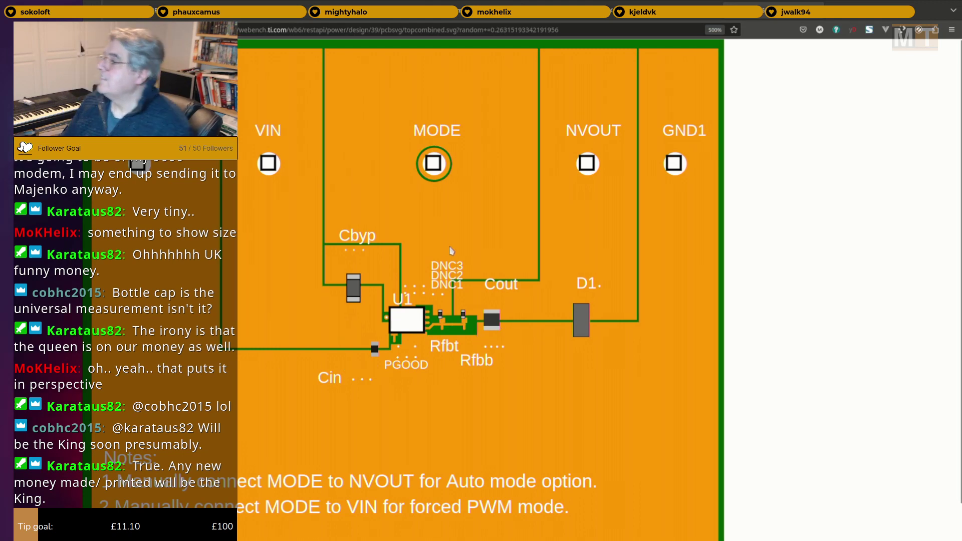
pyautogui.hotkey('alt', 'Left')
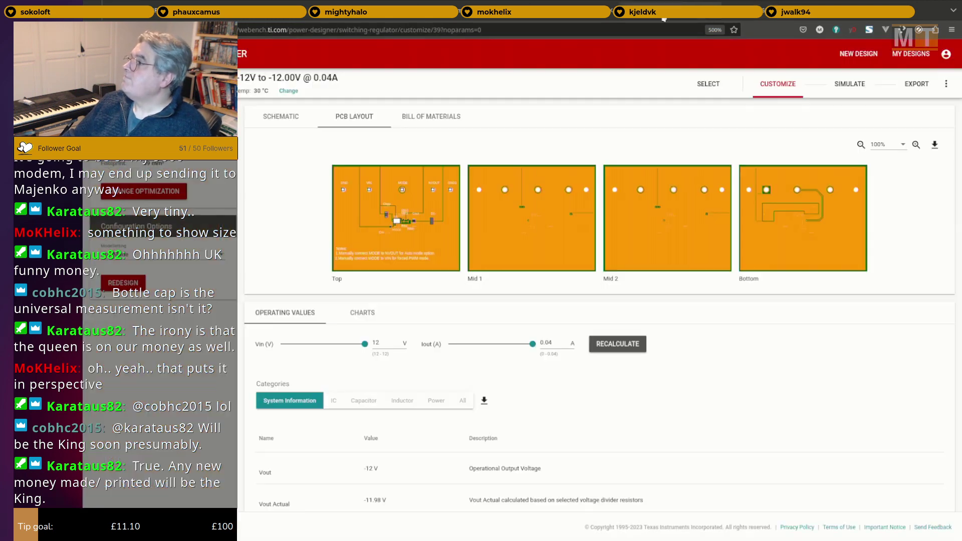
pyautogui.hotkey('ctrl', '0')
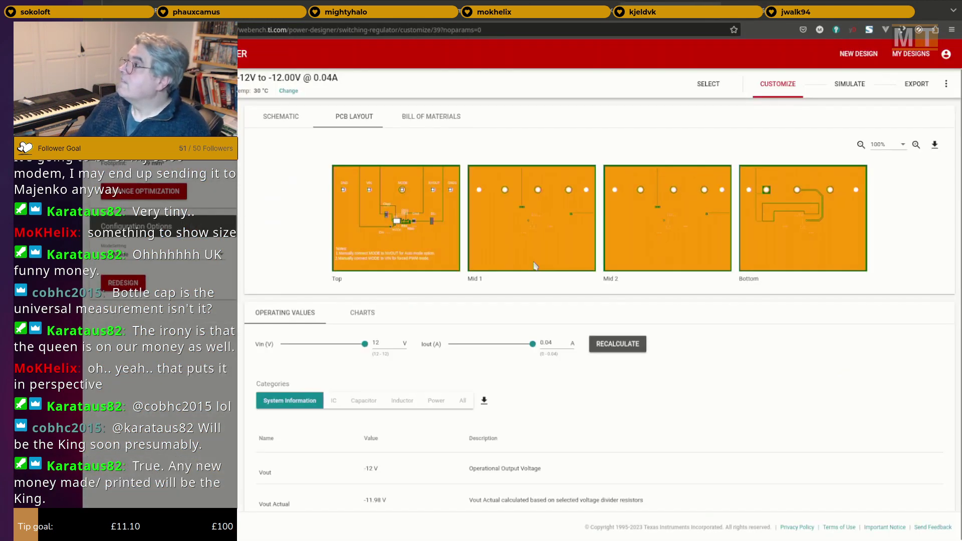
# Examine the design's System Information operating values, including switching frequency, output ripple, footprint, output voltage tolerance and BOM cost.
pyautogui.scroll(-2, 390, 391)
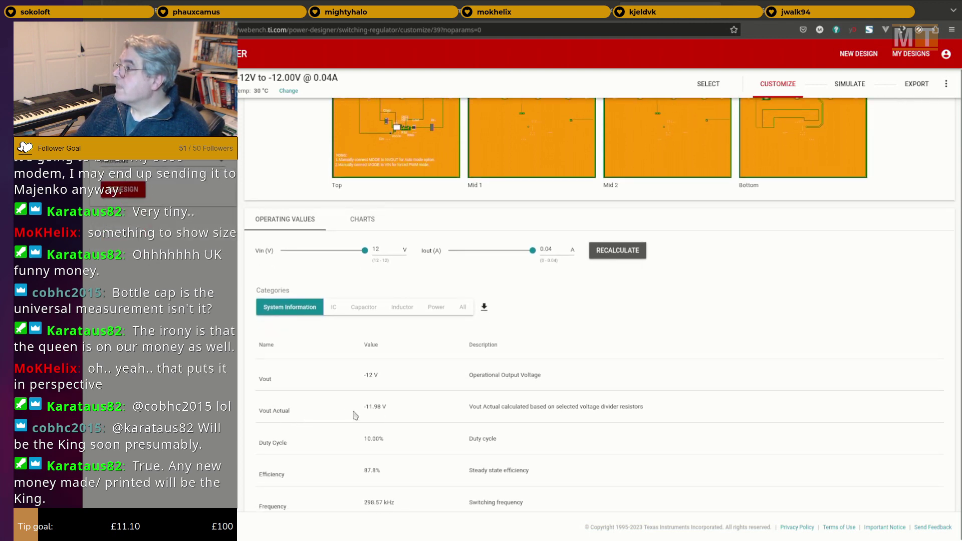
pyautogui.scroll(-1, 356, 416)
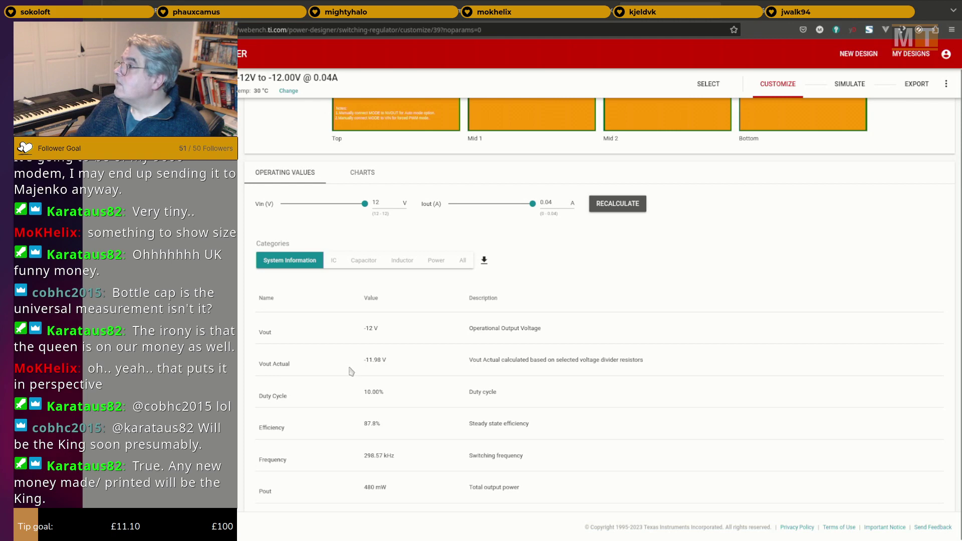
pyautogui.scroll(-2, 351, 370)
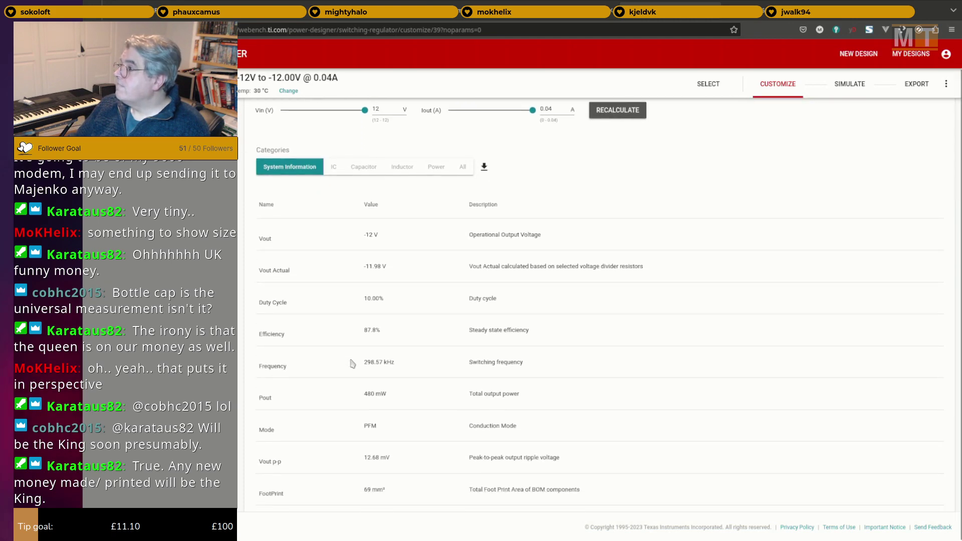
pyautogui.scroll(-2, 351, 365)
pyautogui.scroll(-1, 350, 368)
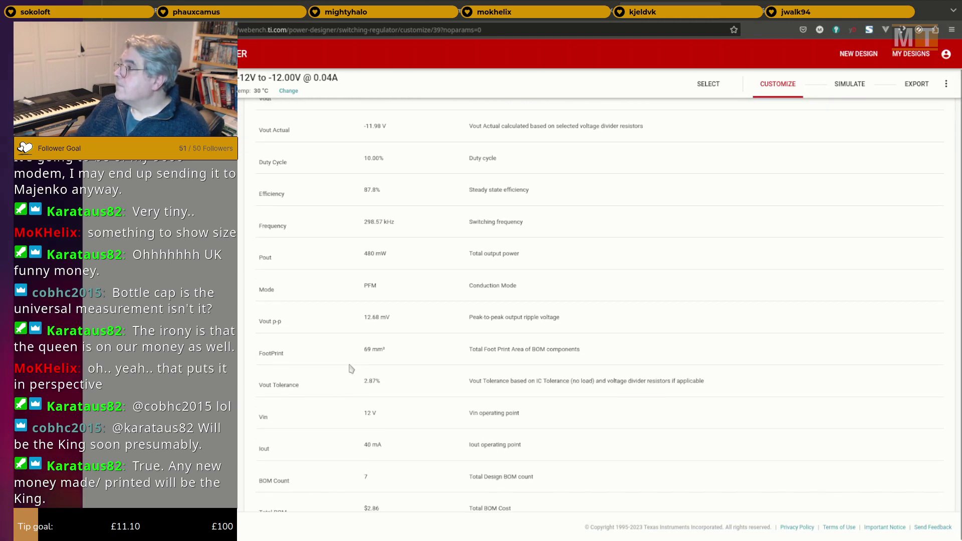
pyautogui.scroll(-1, 355, 362)
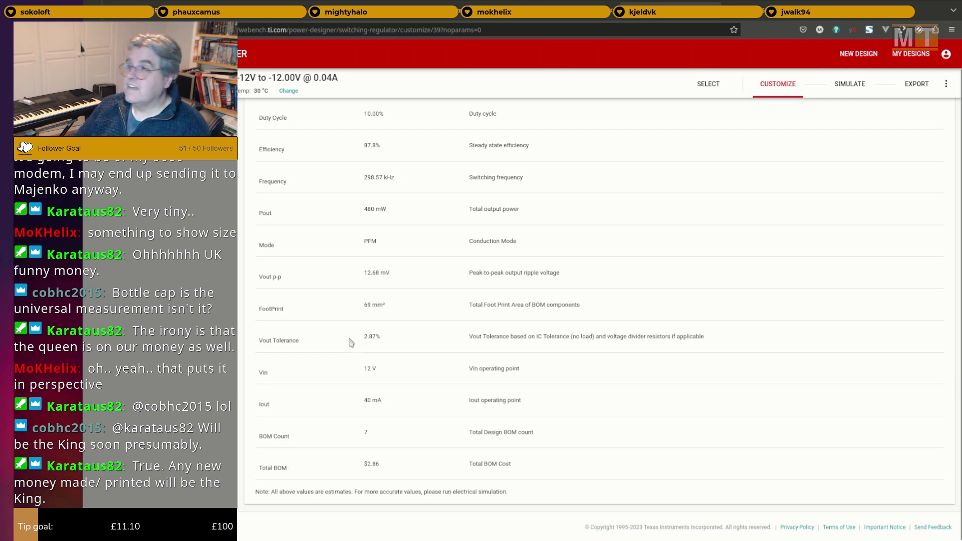
pyautogui.keyDown('ctrl'); pyautogui.scroll(4, 350, 342); pyautogui.keyUp('ctrl')
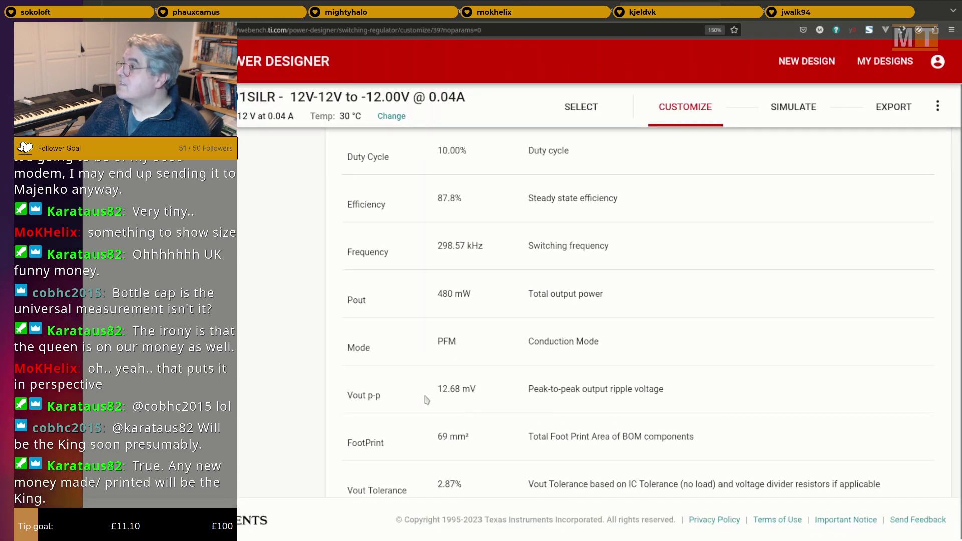
pyautogui.scroll(-3, 436, 395)
pyautogui.keyDown('ctrl'); pyautogui.scroll(2, 440, 396); pyautogui.keyUp('ctrl')
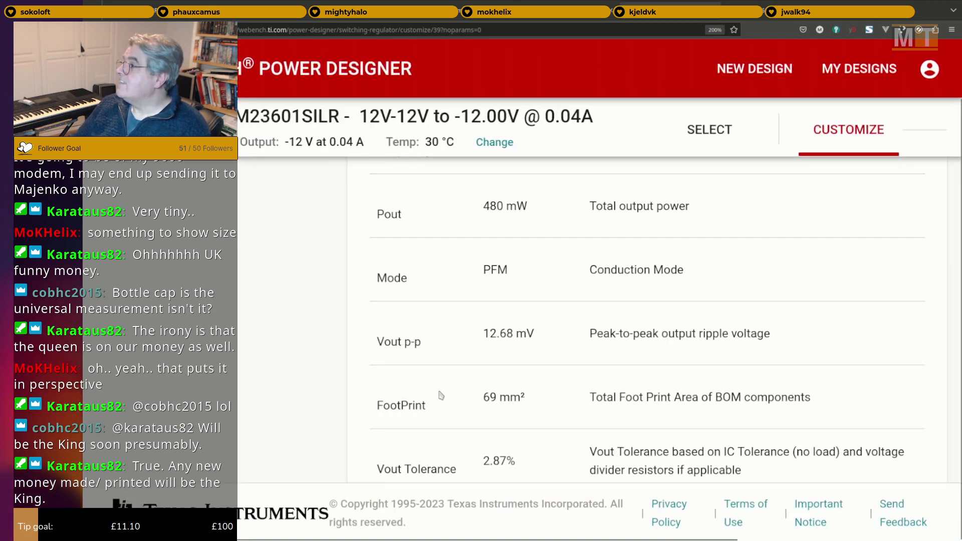
pyautogui.scroll(-1, 440, 393)
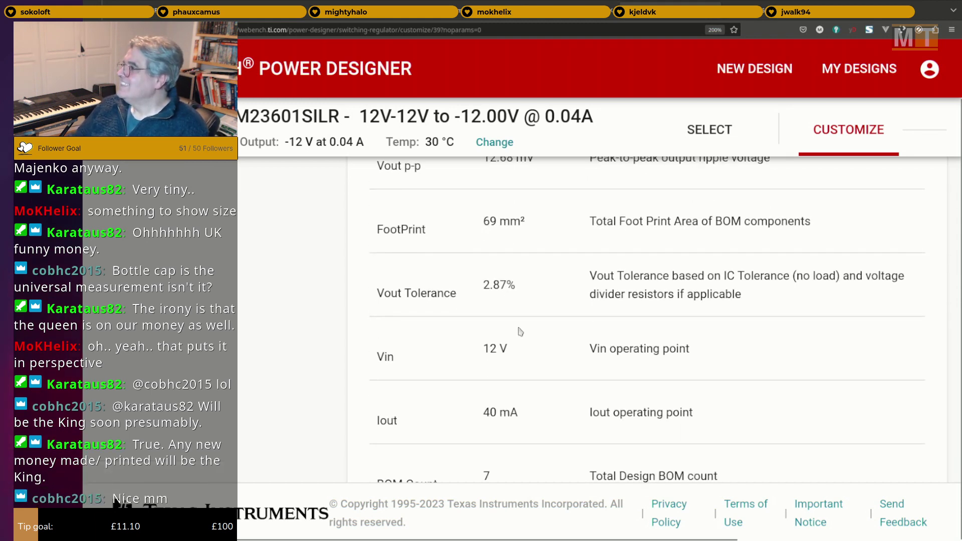
pyautogui.scroll(-2, 518, 333)
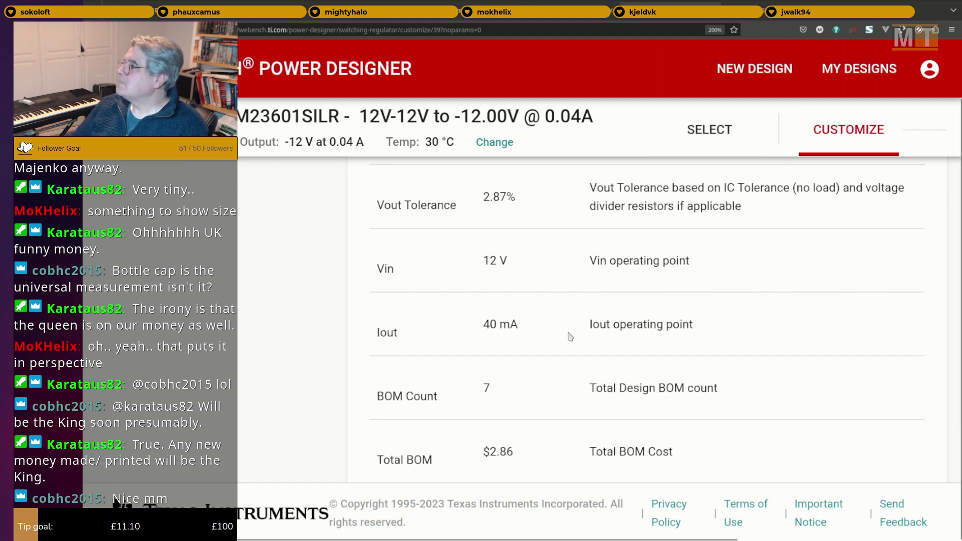
pyautogui.scroll(-1, 567, 338)
pyautogui.scroll(3, 567, 340)
pyautogui.scroll(4, 566, 342)
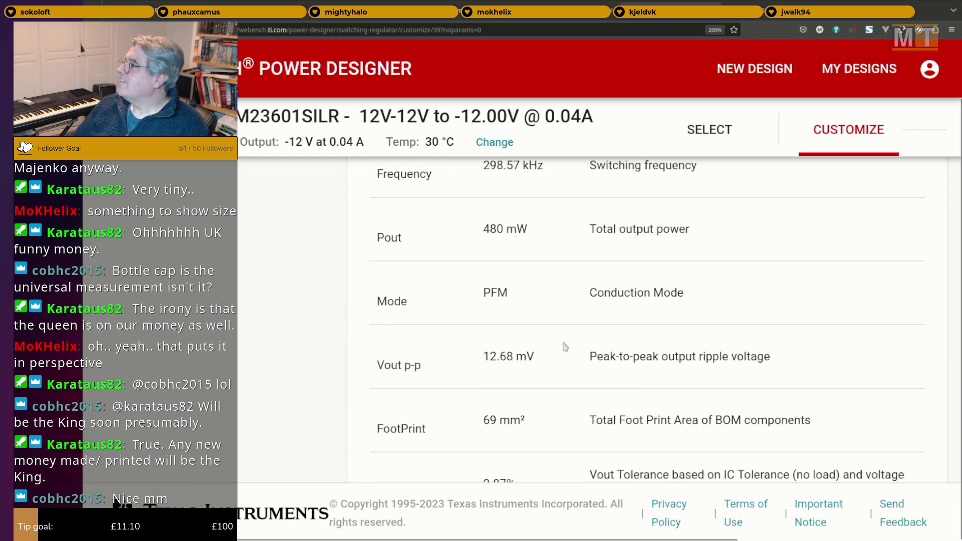
pyautogui.keyDown('ctrl'); pyautogui.scroll(-4, 563, 352); pyautogui.keyUp('ctrl')
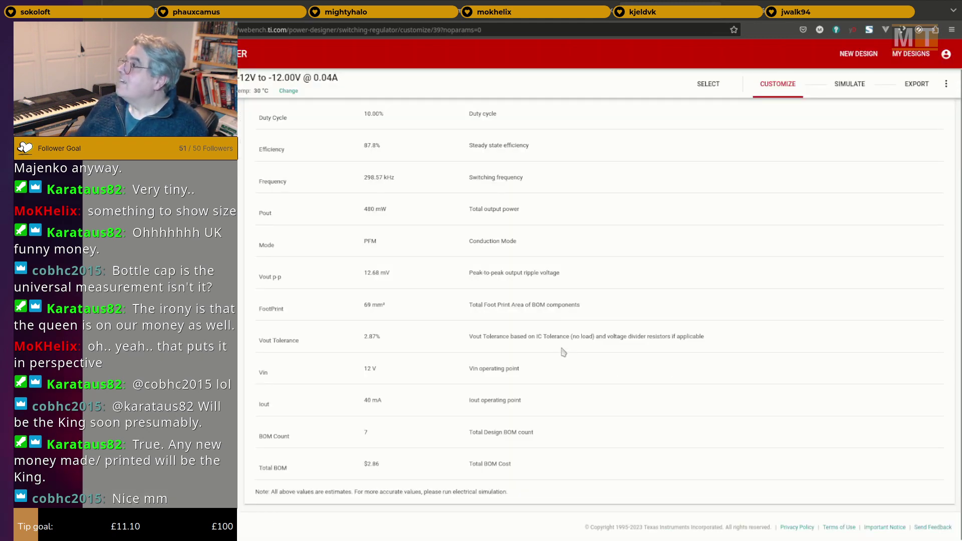
pyautogui.scroll(5, 561, 350)
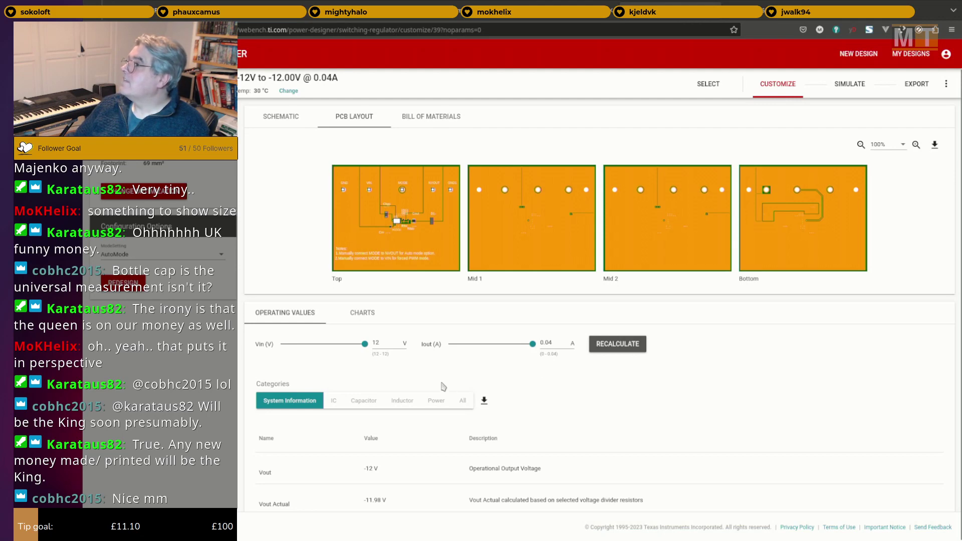
pyautogui.scroll(-1, 474, 396)
pyautogui.scroll(1, 460, 392)
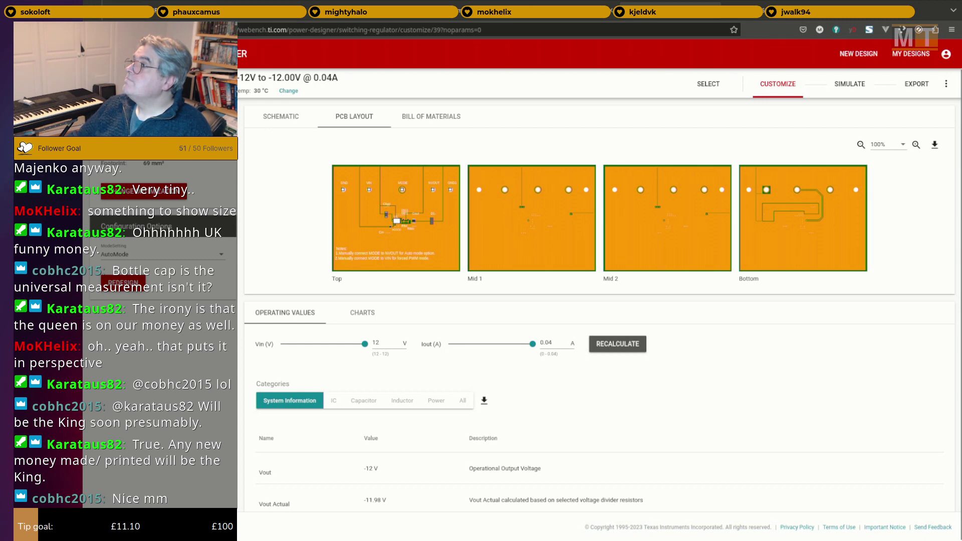
# Search the web for the part number LMZM23601SILR and open its Texas Instruments part details page.
pyautogui.rightClick(148, 79)
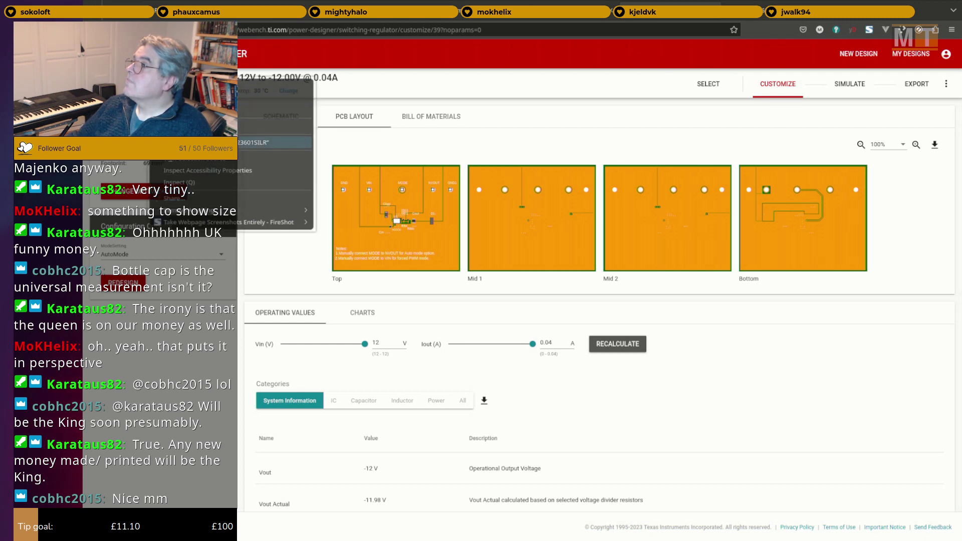
pyautogui.click(271, 143)
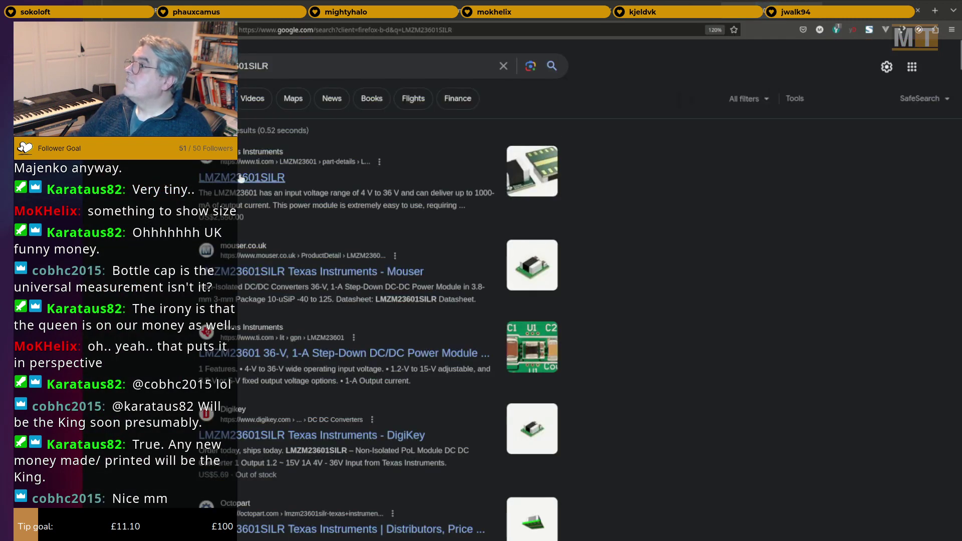
pyautogui.click(241, 178)
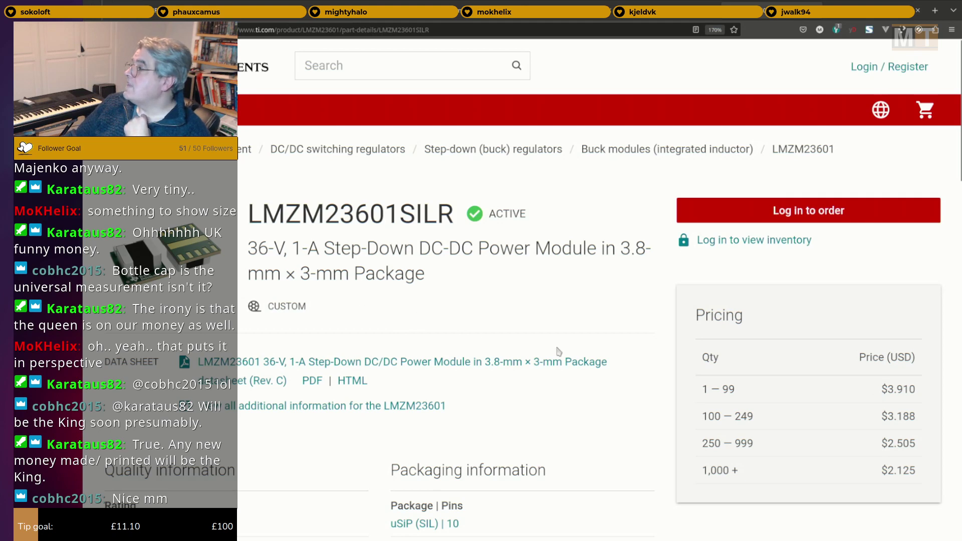
# Review the LMZM23601SILR unit pricing, packaging, features and additional package quantity options.
pyautogui.moveTo(887, 389); pyautogui.dragTo(902, 390)
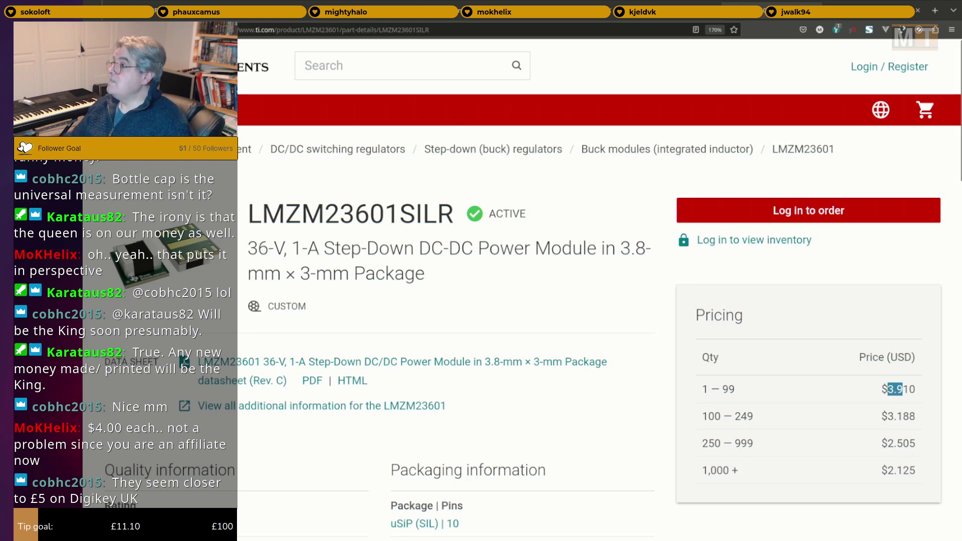
pyautogui.scroll(-5, 512, 276)
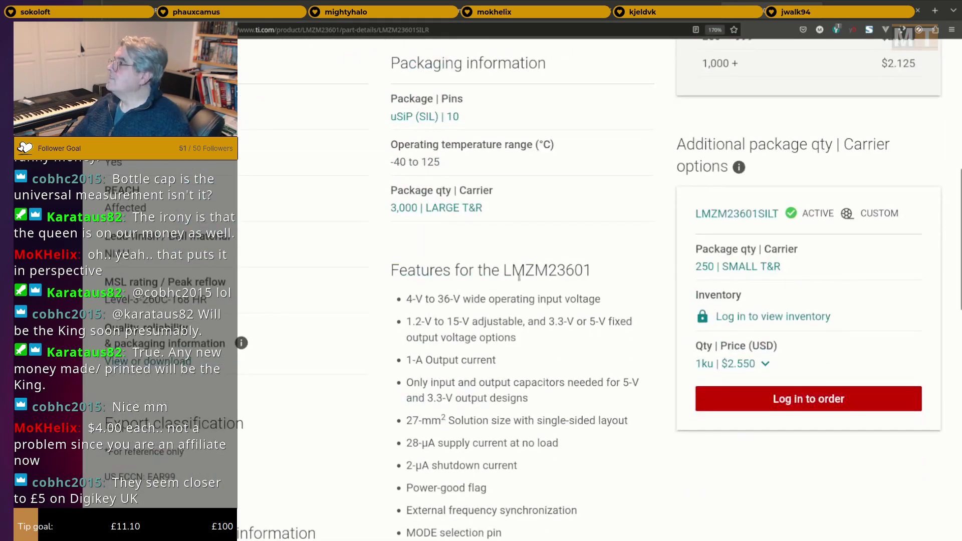
pyautogui.scroll(-9, 519, 276)
pyautogui.scroll(4, 511, 261)
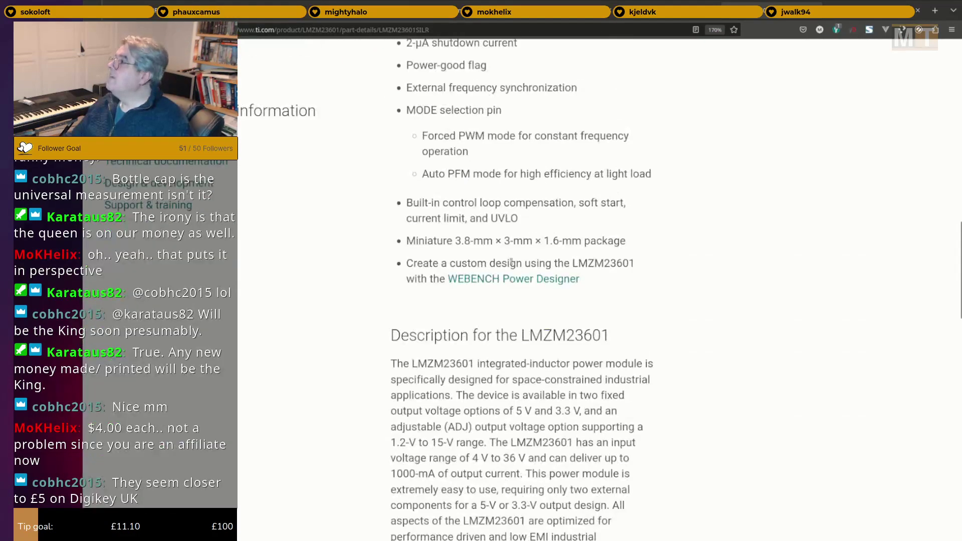
pyautogui.scroll(6, 510, 261)
pyautogui.scroll(1, 703, 401)
pyautogui.scroll(-1, 718, 392)
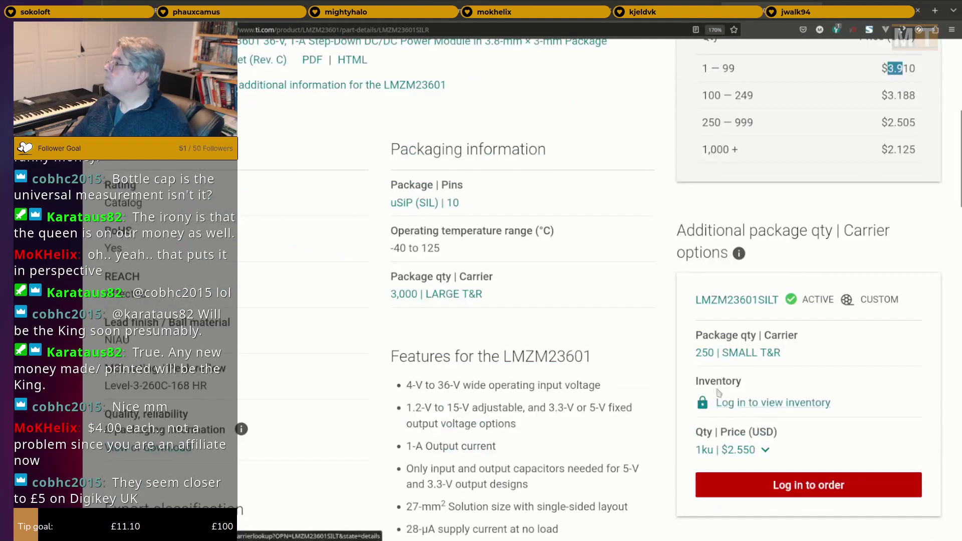
# Log in to the myTI account with the saved credentials and check the inventory for the LMZM23601SILT carrier option.
pyautogui.click(741, 402)
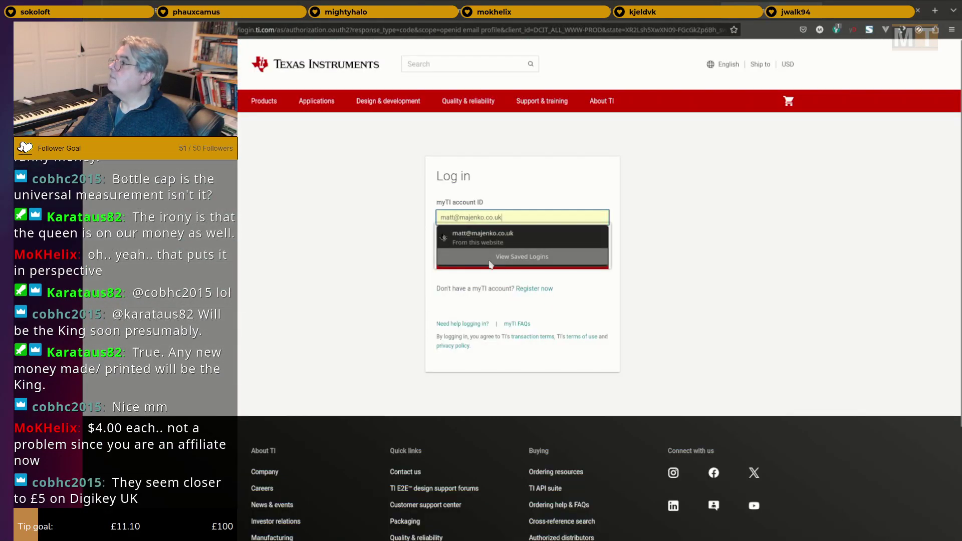
pyautogui.click(645, 252)
pyautogui.click(576, 260)
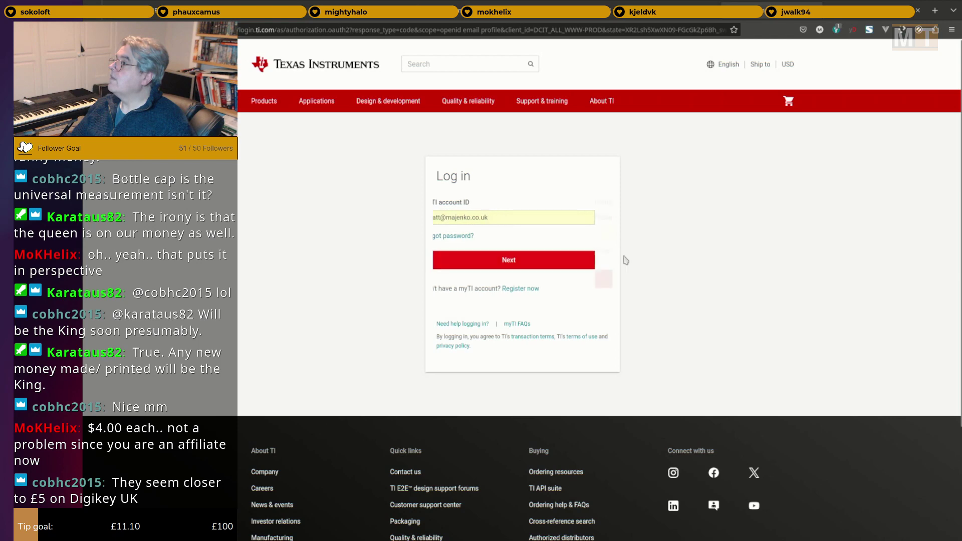
pyautogui.click(554, 254)
pyautogui.click(528, 278)
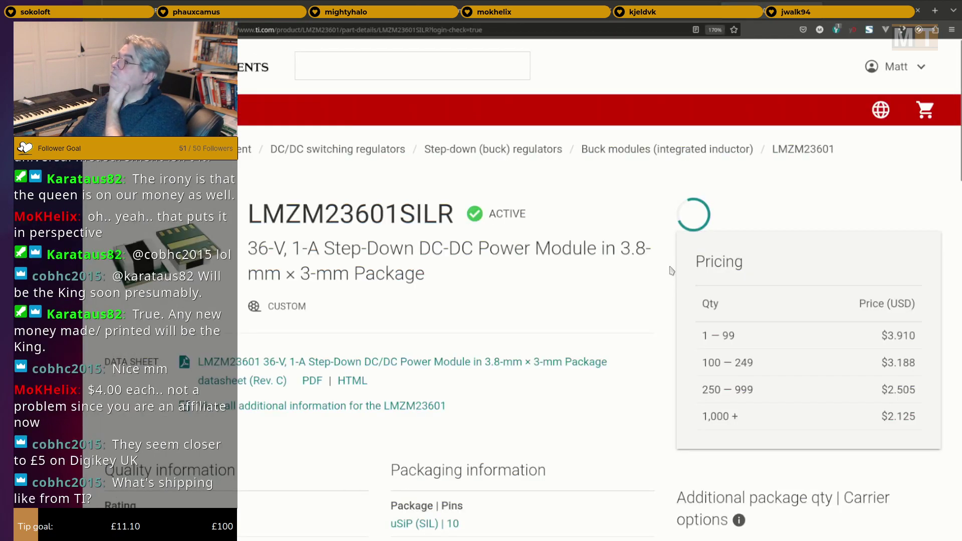
pyautogui.scroll(-5, 571, 271)
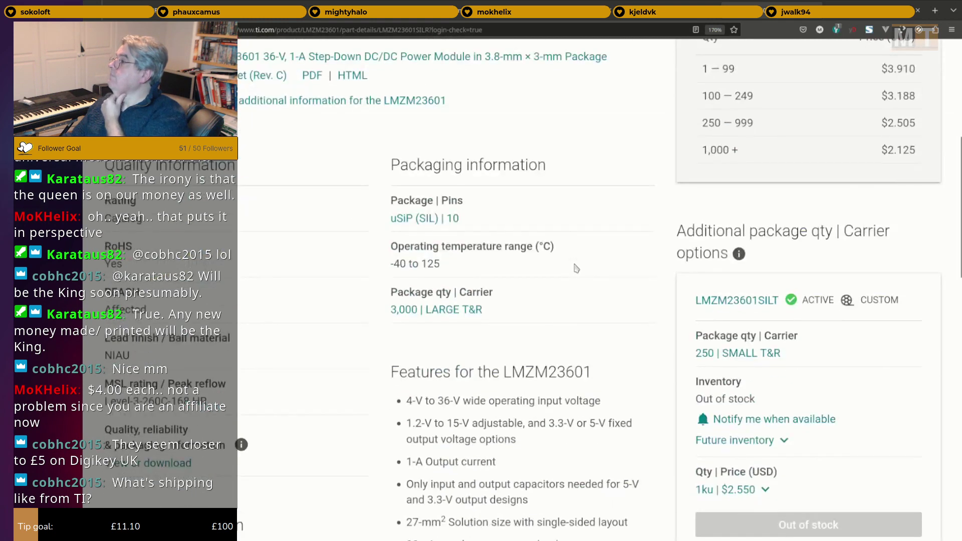
# Copy the part number LMZM23601SILR from the heading of its Texas Instruments part details page.
pyautogui.scroll(-3, 573, 276)
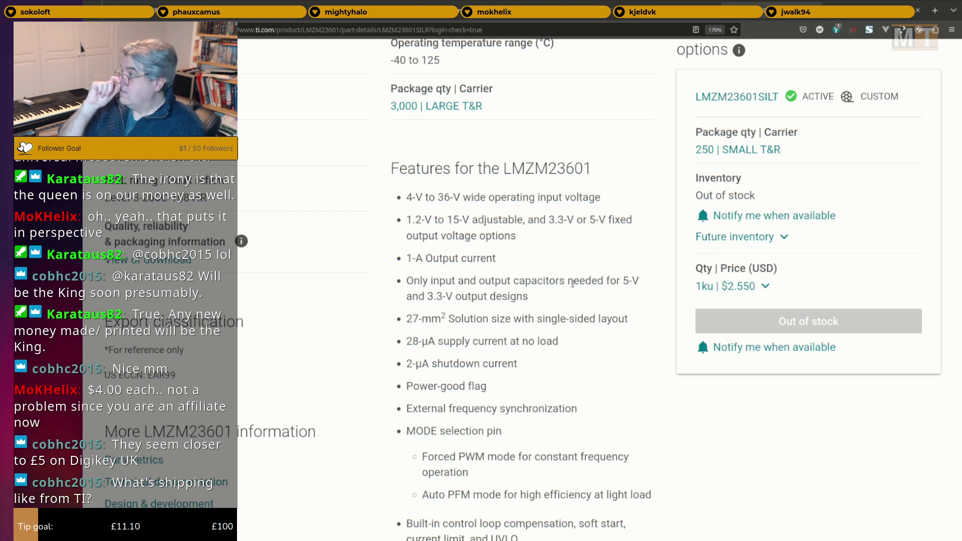
pyautogui.scroll(10, 522, 215)
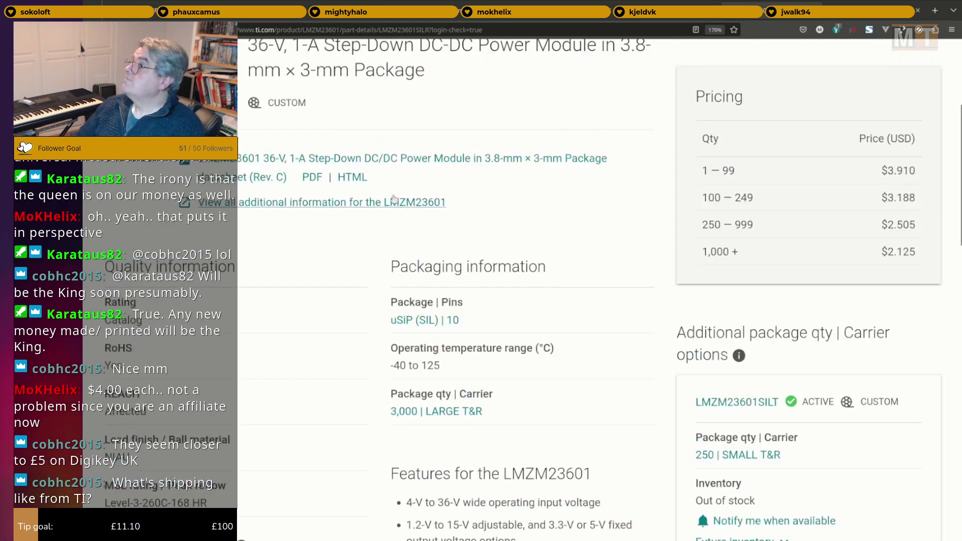
pyautogui.doubleClick(341, 209)
pyautogui.hotkey('ctrl', 'c')
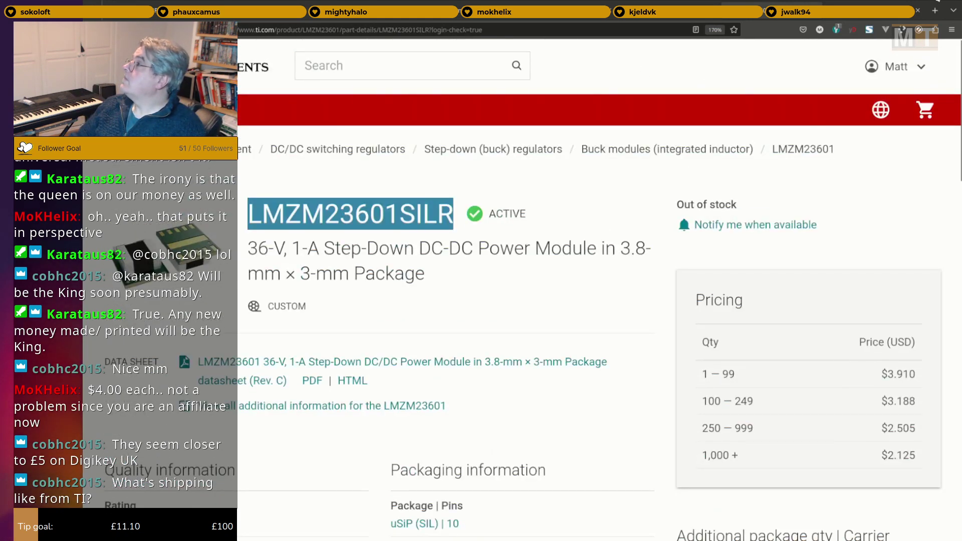
# Open mouser.co.uk, search for LMZM23601SILR, and review the availability and quantity pricing of the matching converters.
pyautogui.click(932, 11)
pyautogui.write('mouser.co.uk')
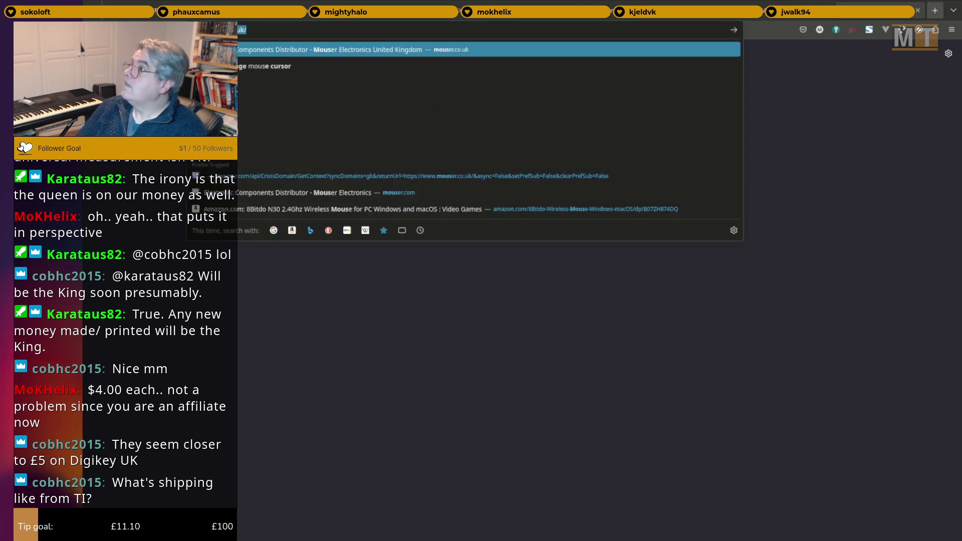
pyautogui.press('Return')
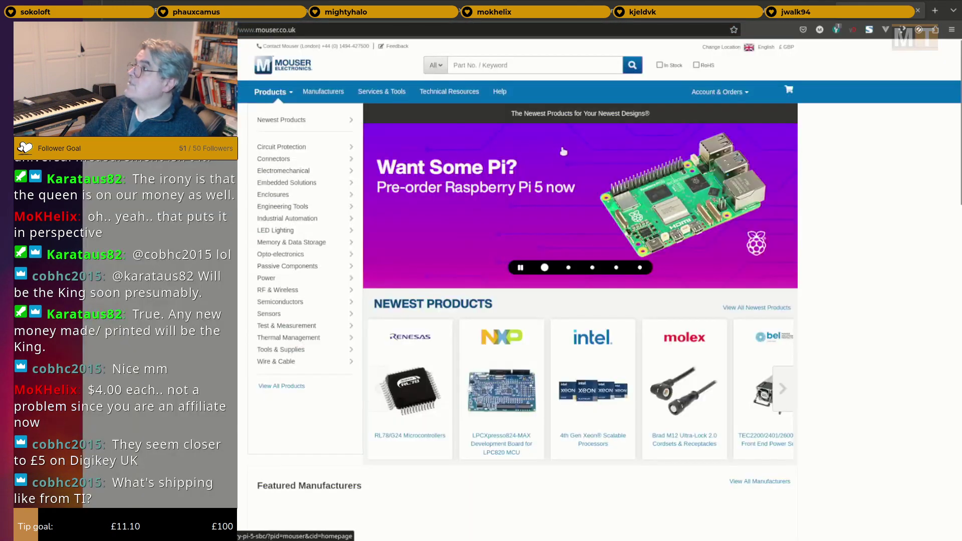
pyautogui.click(588, 64)
pyautogui.hotkey('ctrl', 'v')
pyautogui.click(632, 65)
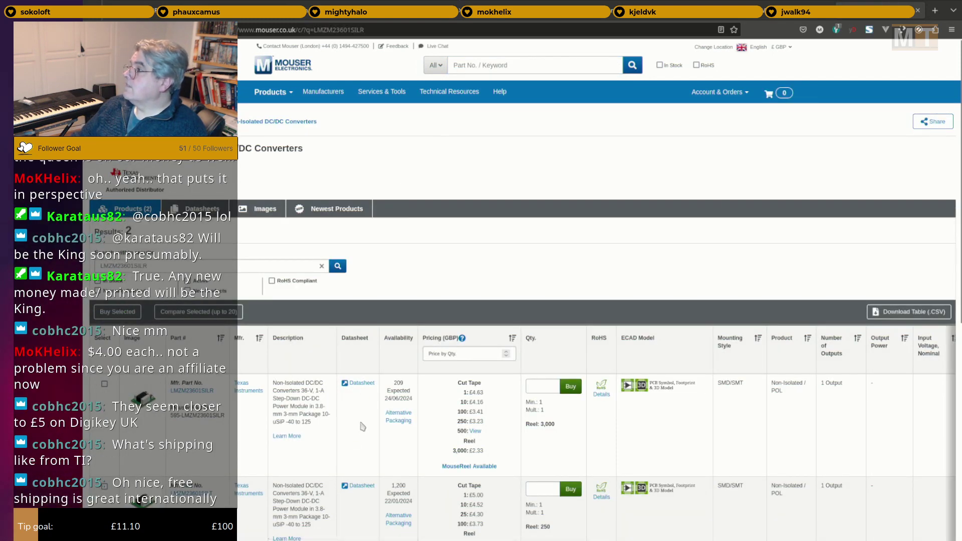
pyautogui.scroll(-2, 364, 425)
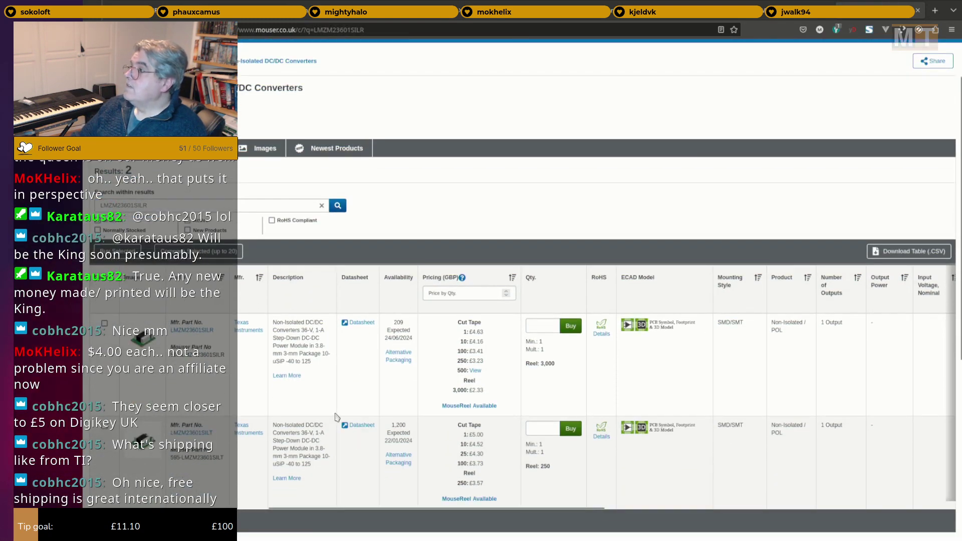
pyautogui.scroll(2, 329, 379)
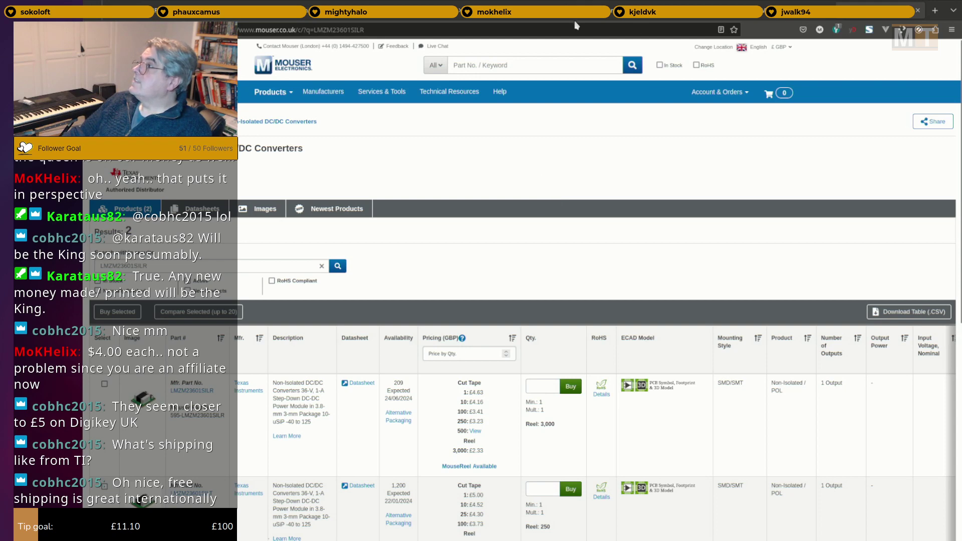
# Return to the WEBENCH customization page and look over the design's PCB layout and operating values.
pyautogui.click(581, 6)
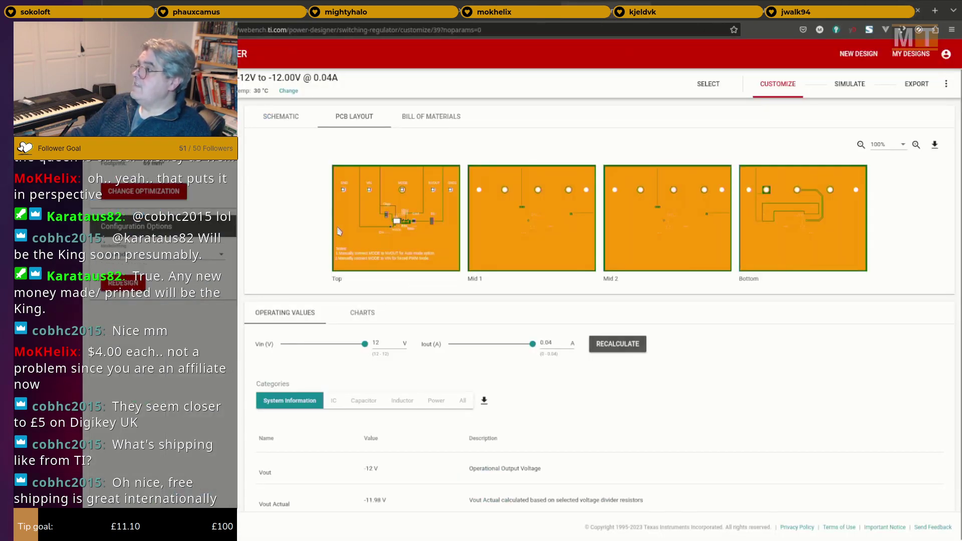
pyautogui.scroll(-2, 428, 255)
pyautogui.scroll(-3, 428, 255)
pyautogui.scroll(4, 333, 231)
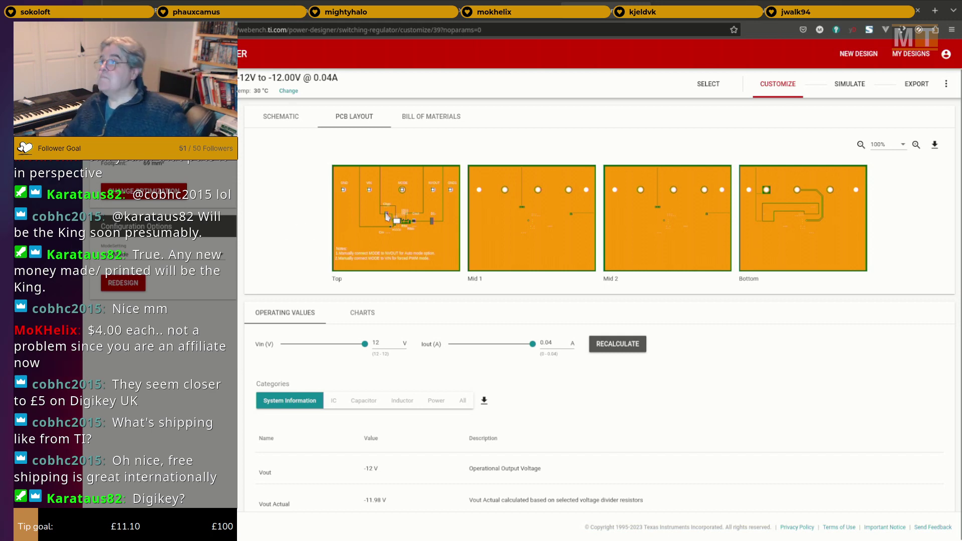
# Open digikey.co.uk, search for LMZM23601SIL, and check the stock and unit prices of the matching parts.
pyautogui.click(934, 10)
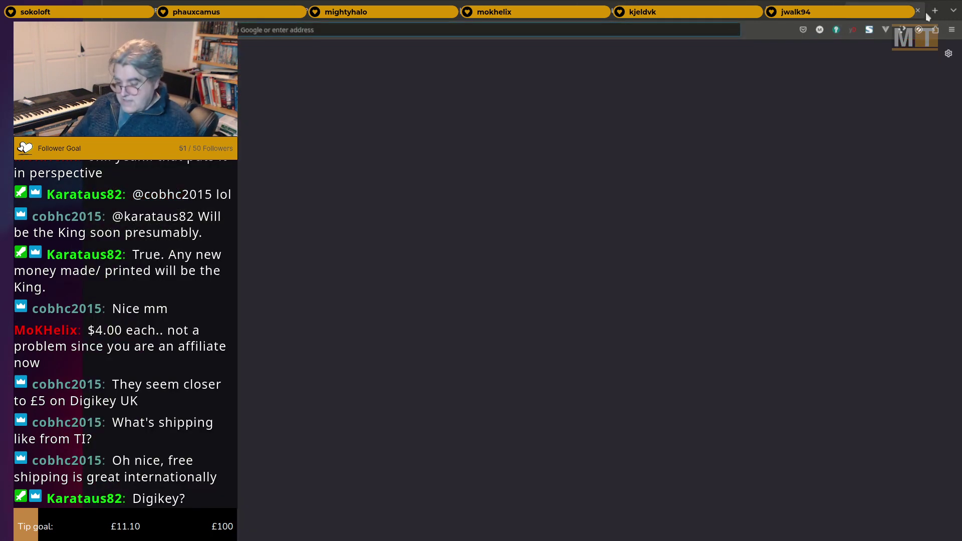
pyautogui.write('digikey.co.uk')
pyautogui.press('Return')
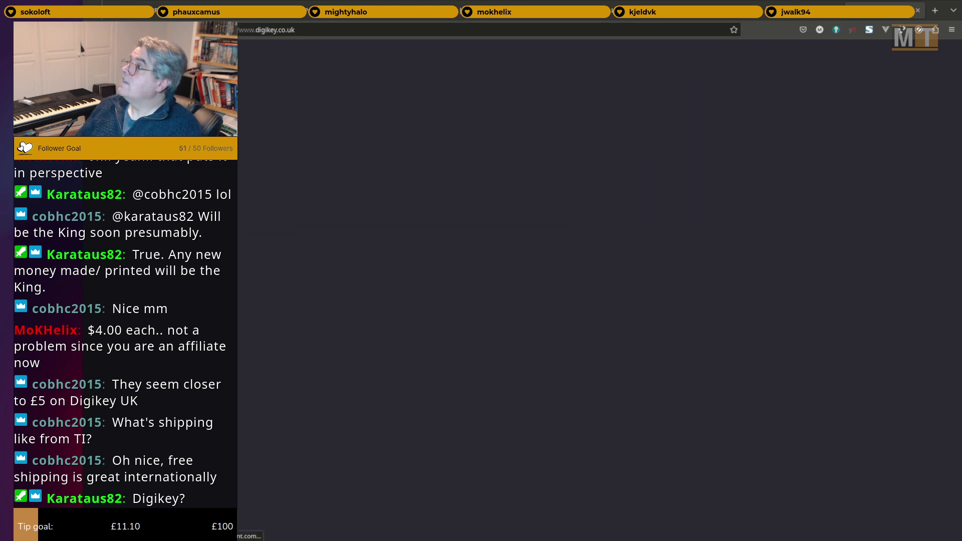
pyautogui.write('LMZM23601SILR')
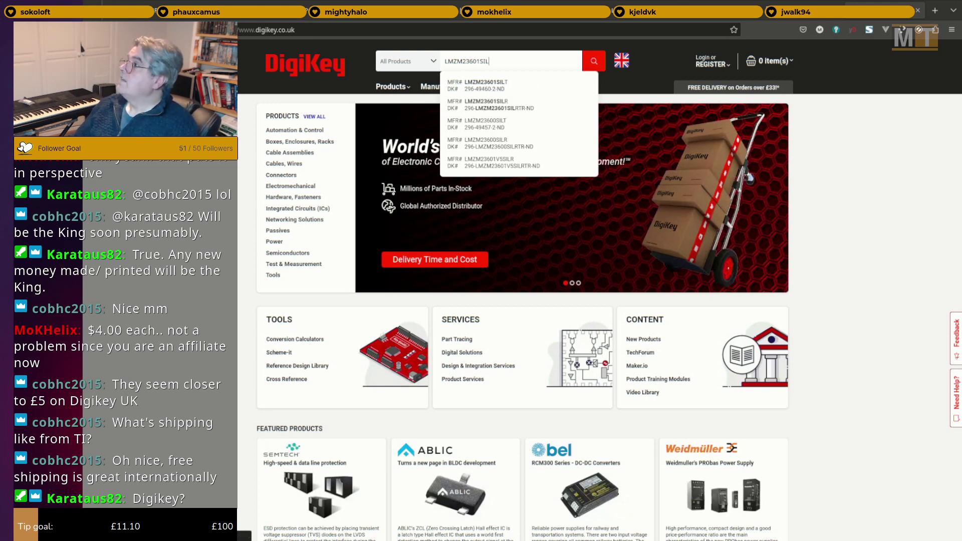
pyautogui.press('Return')
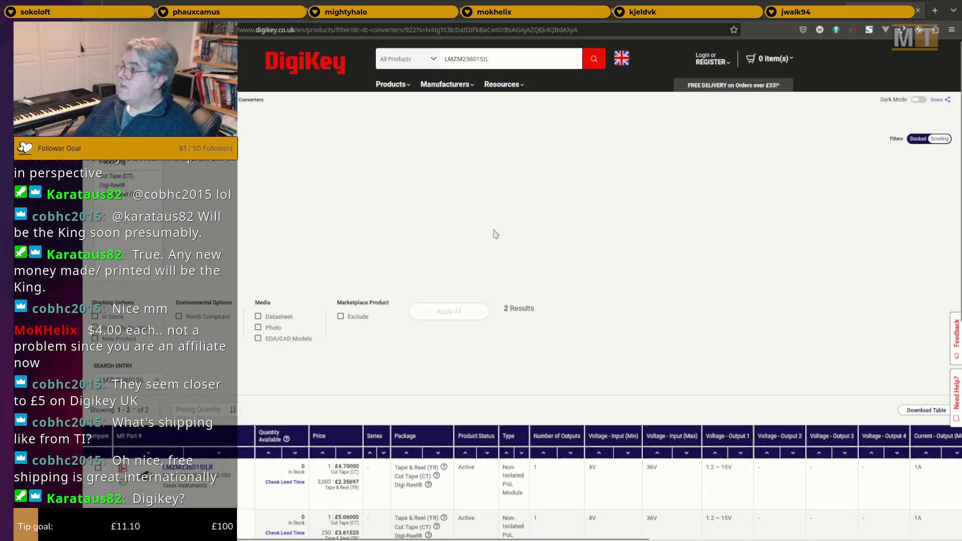
pyautogui.scroll(-2, 481, 243)
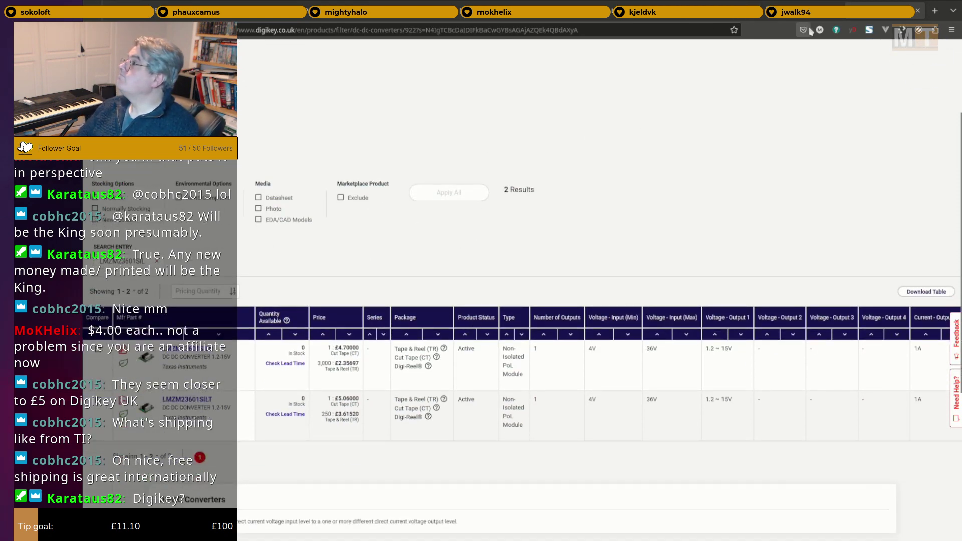
# Revisit the Mouser and TI part pages, and return to WEBENCH to reopen the selection list of matching designs.
pyautogui.hotkey('ctrl', 'Tab')
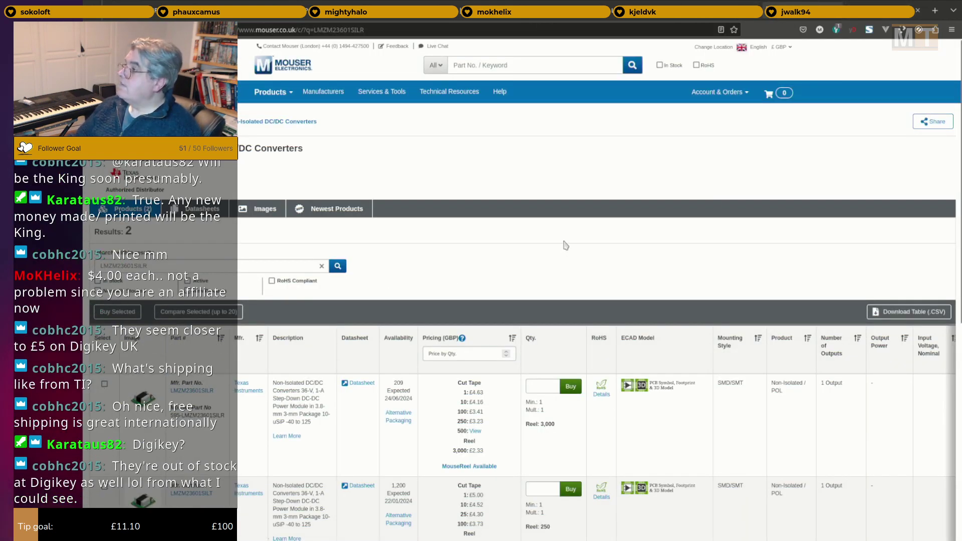
pyautogui.click(703, 20)
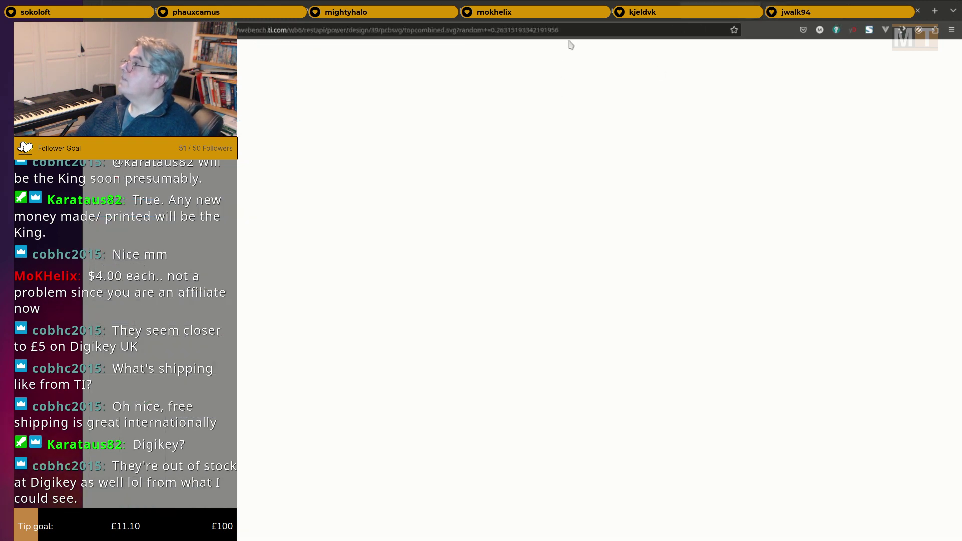
pyautogui.click(614, 20)
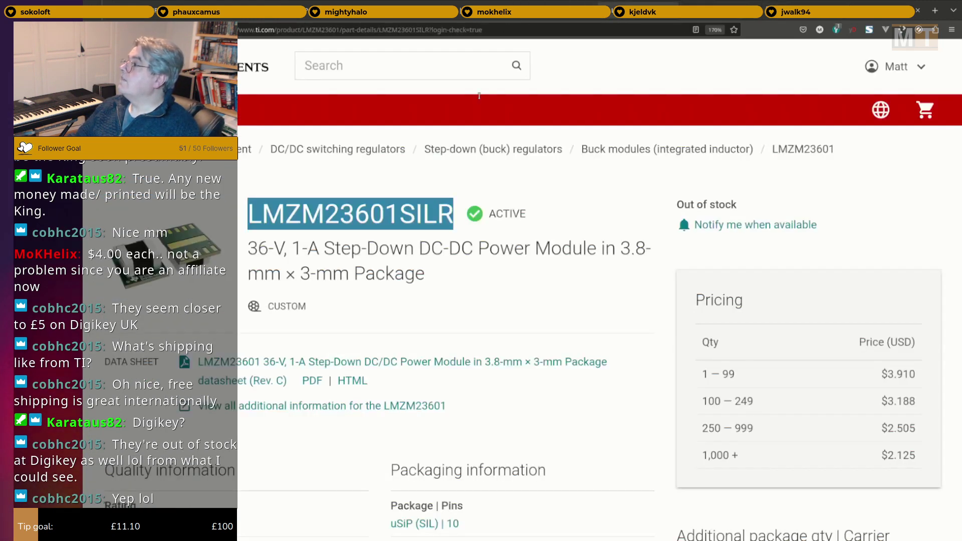
pyautogui.click(493, 313)
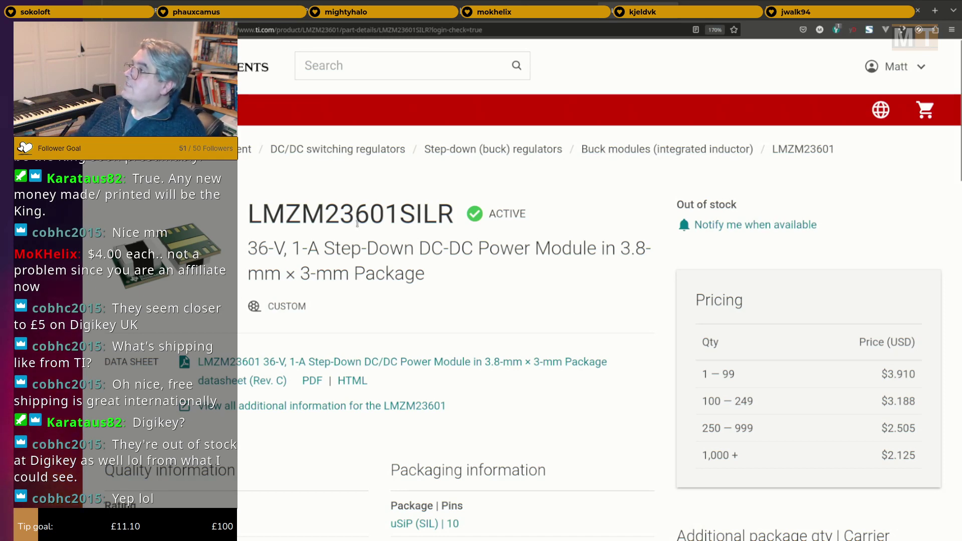
pyautogui.doubleClick(347, 215)
pyautogui.click(556, 3)
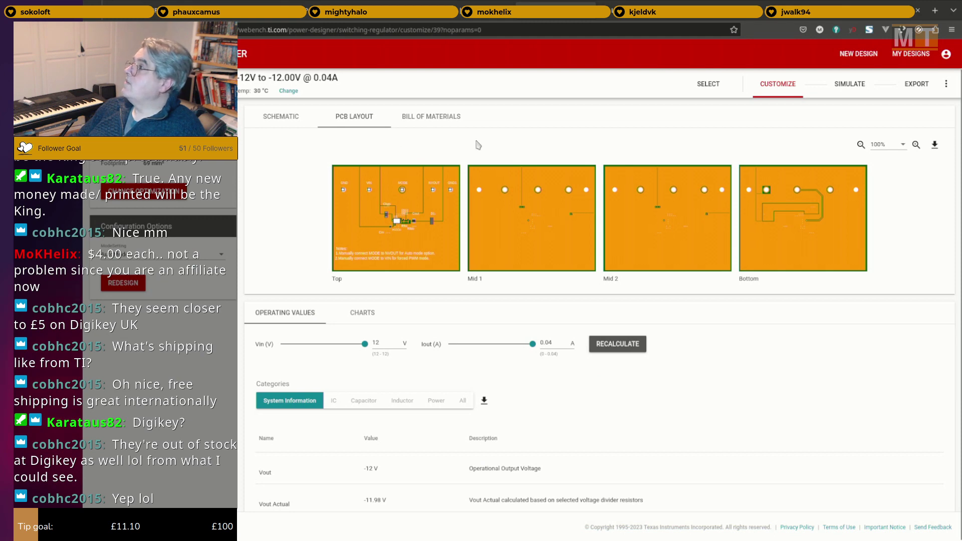
pyautogui.click(708, 84)
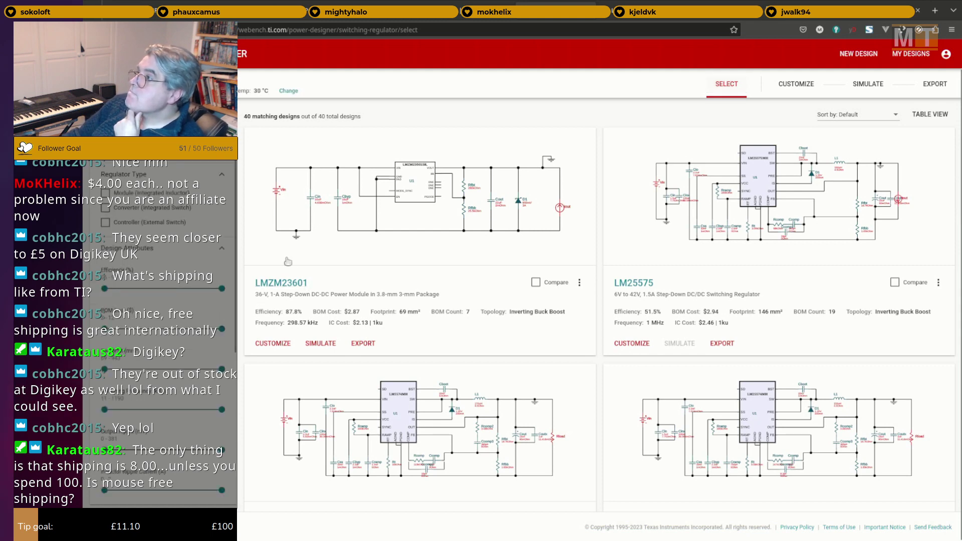
# Look through the design filters, expanding and collapsing the Features group to check its options.
pyautogui.scroll(-3, 288, 261)
pyautogui.scroll(-5, 192, 396)
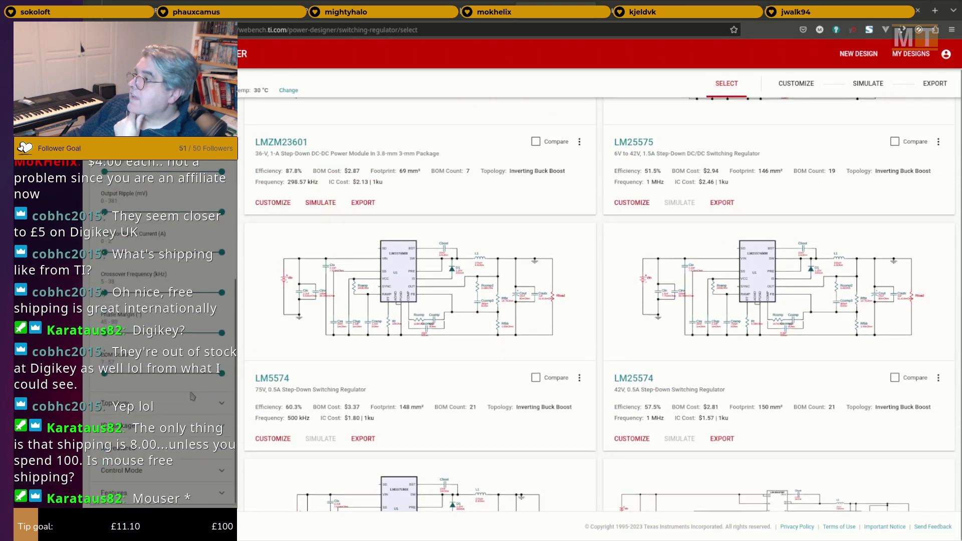
pyautogui.click(186, 493)
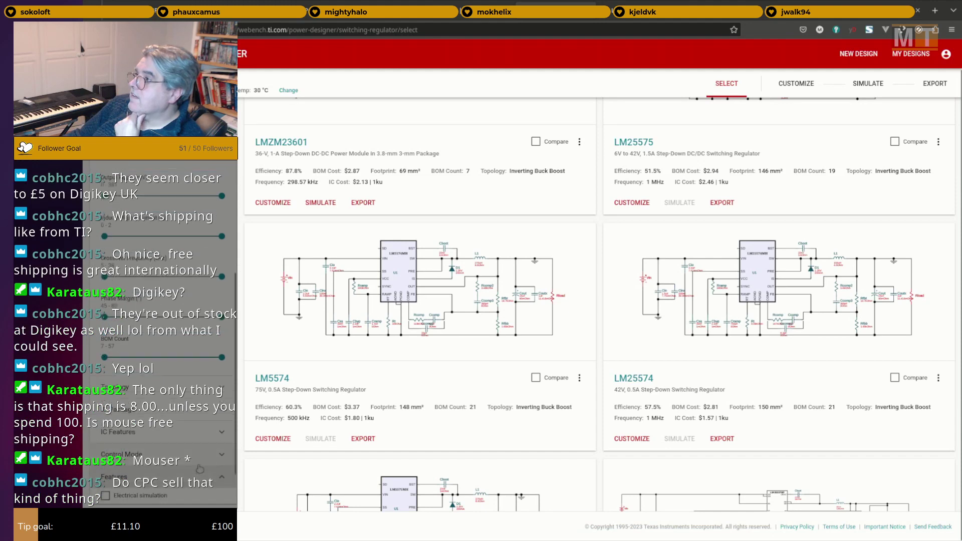
pyautogui.scroll(-2, 200, 460)
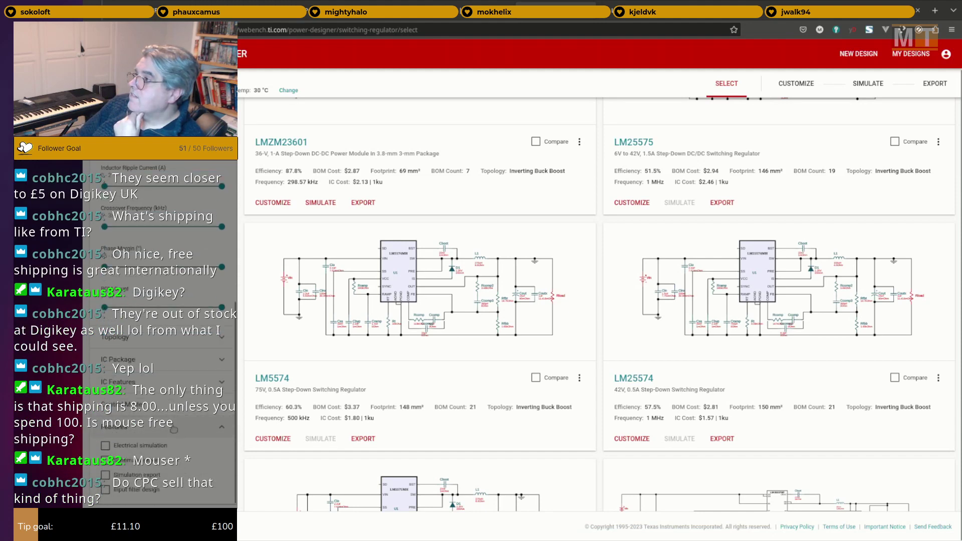
pyautogui.click(173, 430)
pyautogui.scroll(5, 179, 412)
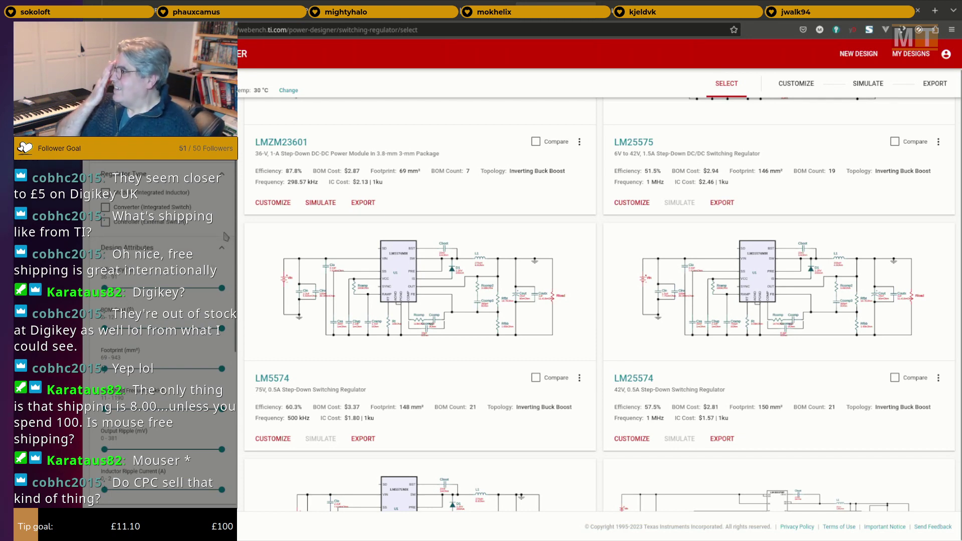
# Browse the first two pages of matching inverting buck-boost designs, comparing schematics, efficiency, BOM cost, footprint and BOM count.
pyautogui.scroll(-2, 651, 279)
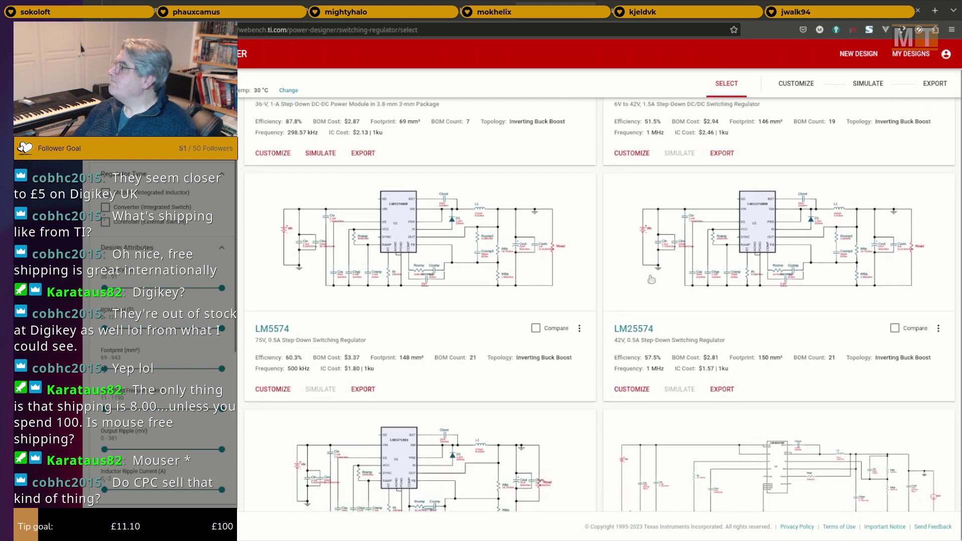
pyautogui.scroll(-8, 651, 279)
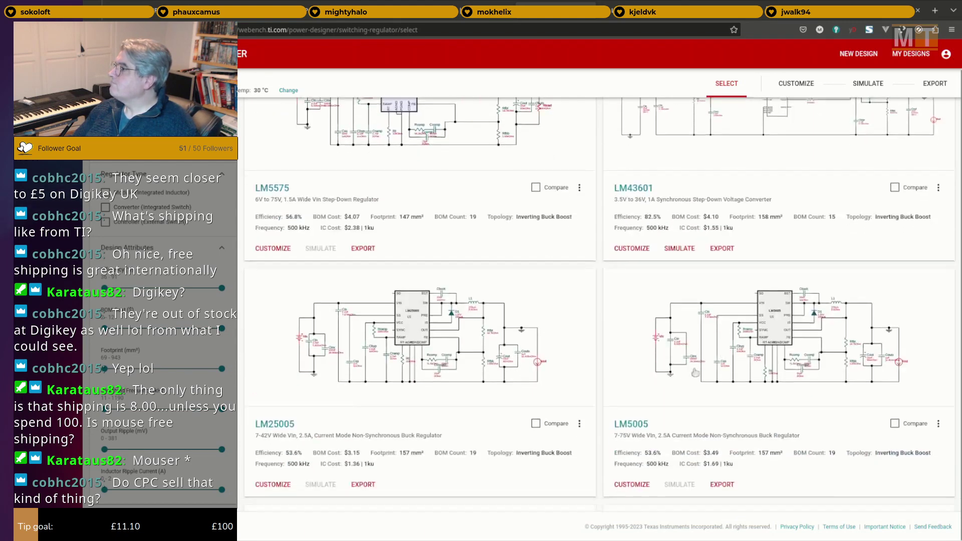
pyautogui.scroll(-5, 695, 372)
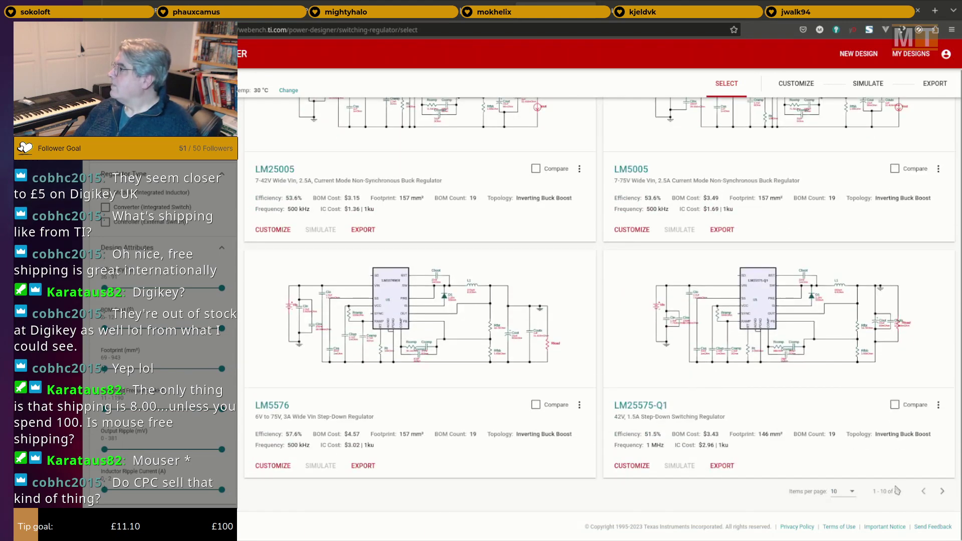
pyautogui.click(942, 490)
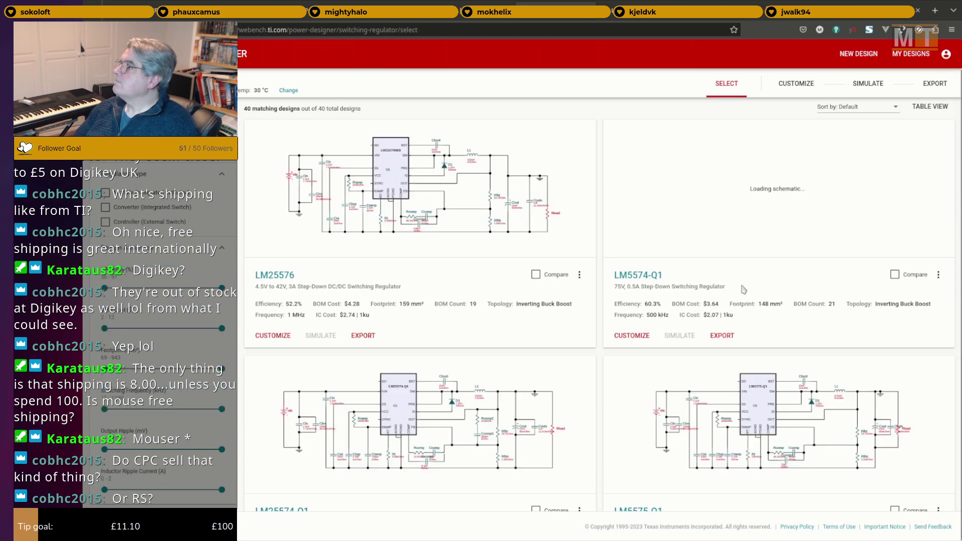
pyautogui.scroll(-4, 741, 296)
pyautogui.scroll(-5, 740, 295)
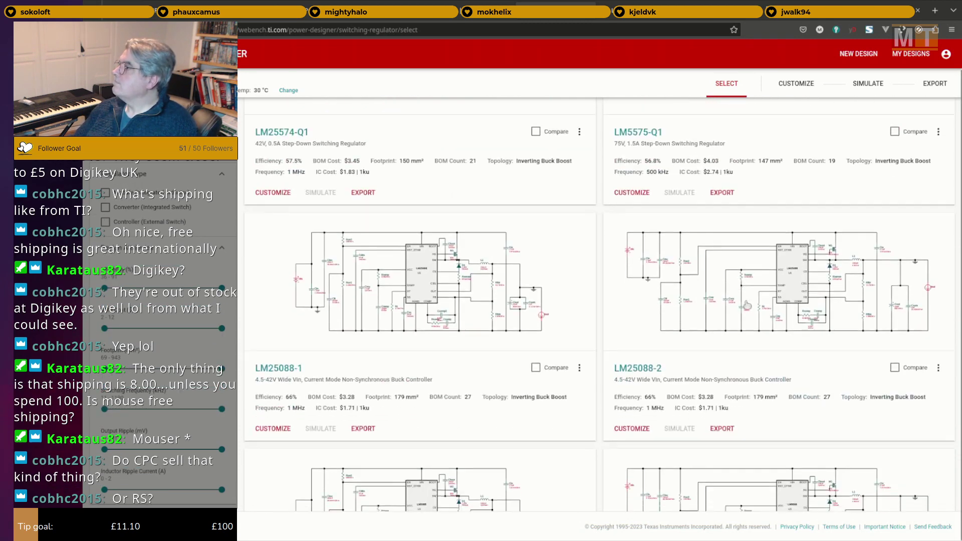
pyautogui.scroll(-2, 745, 311)
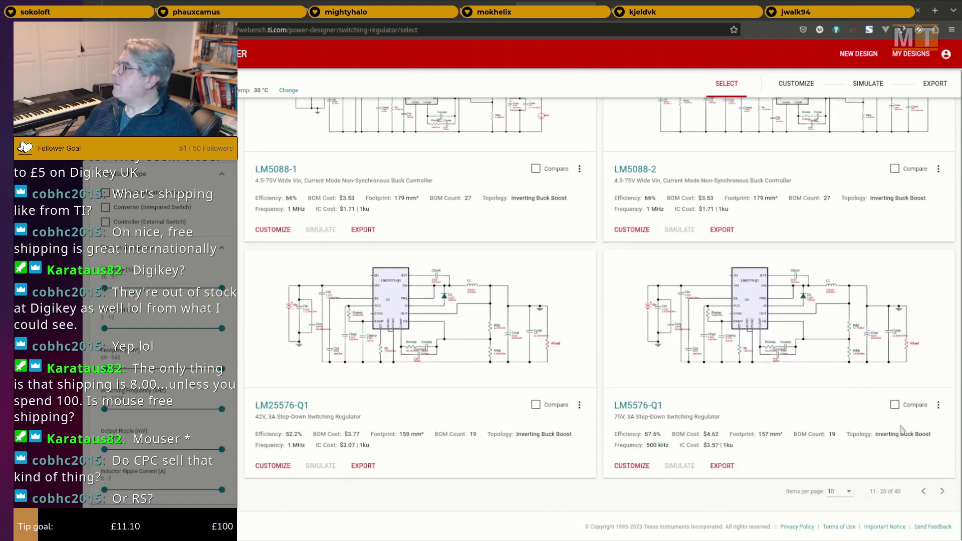
# Open the third page of matching designs and compare the LMZ and LMZM power module designs' schematics, efficiency and cost.
pyautogui.click(940, 490)
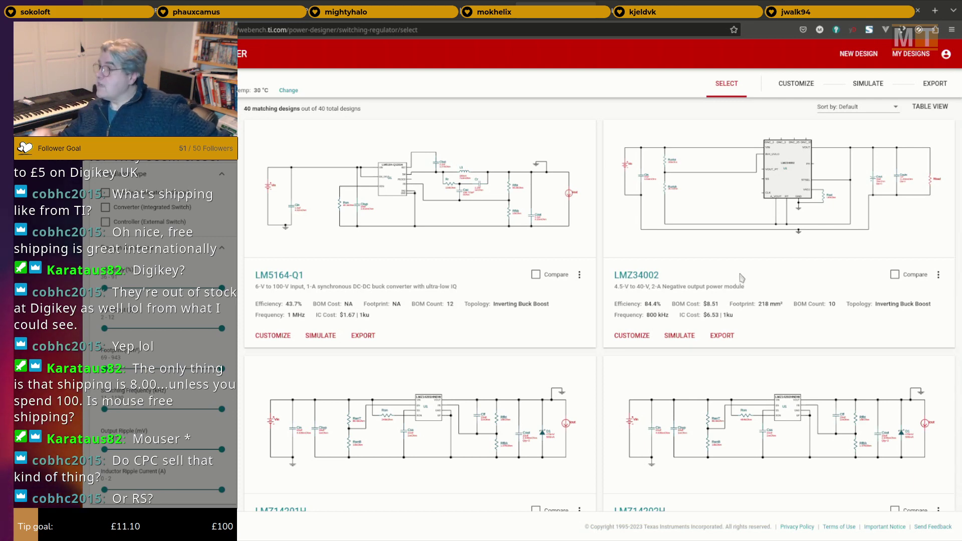
pyautogui.scroll(-3, 739, 279)
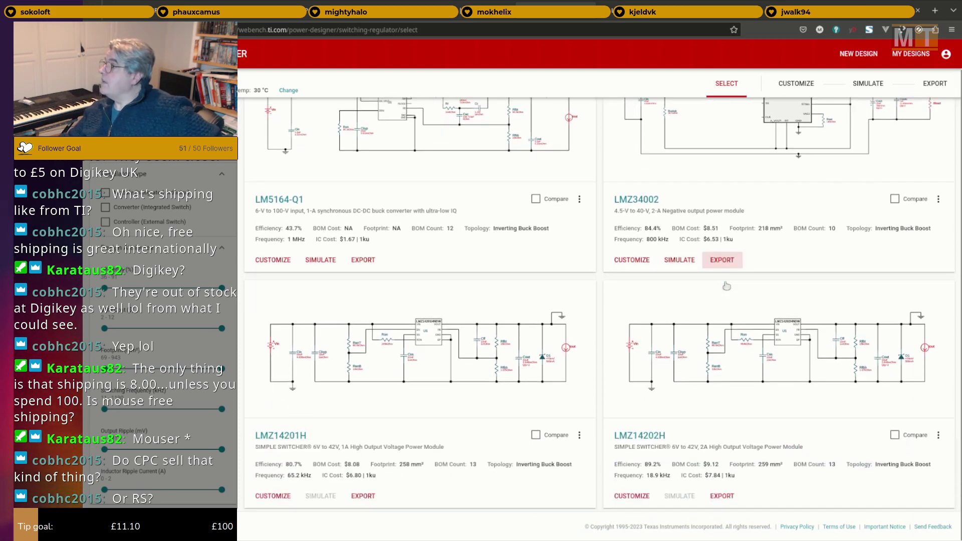
pyautogui.scroll(-10, 726, 286)
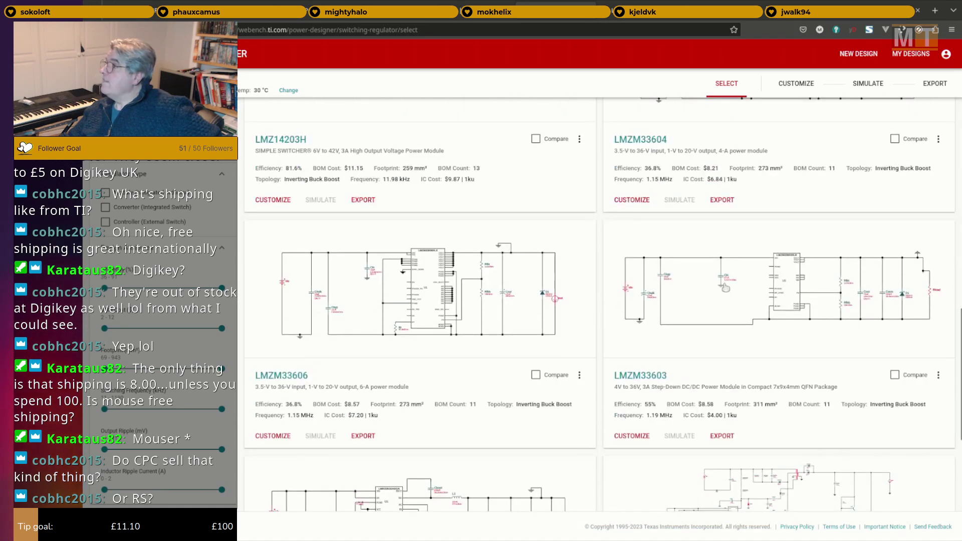
pyautogui.scroll(5, 724, 288)
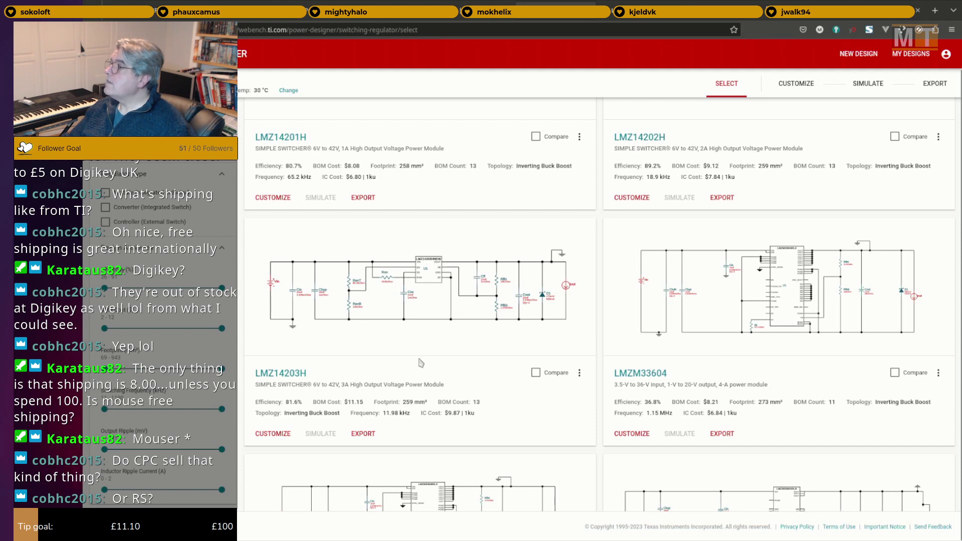
# Compare the remaining power module, buck and flyback designs on the third page of matches, and look over the fourth page.
pyautogui.scroll(3, 409, 351)
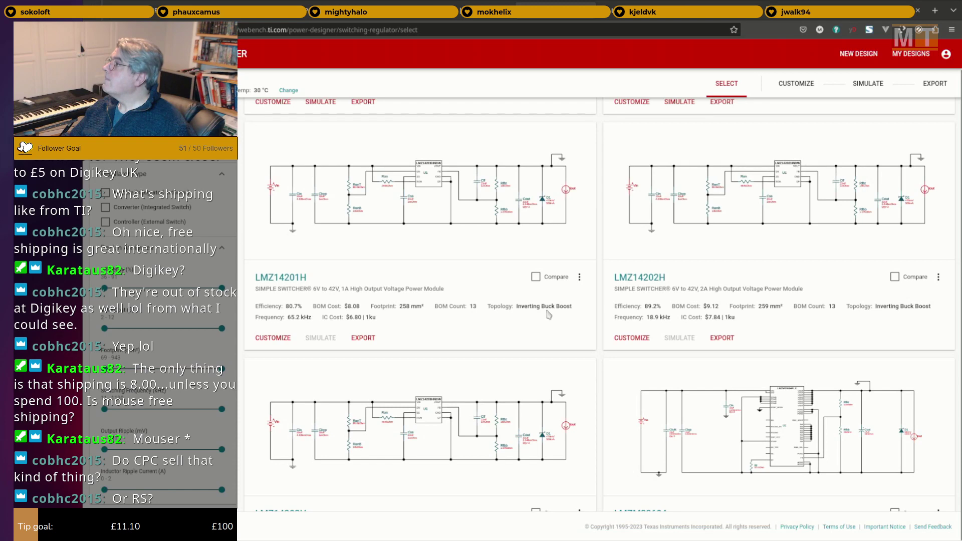
pyautogui.scroll(1, 516, 323)
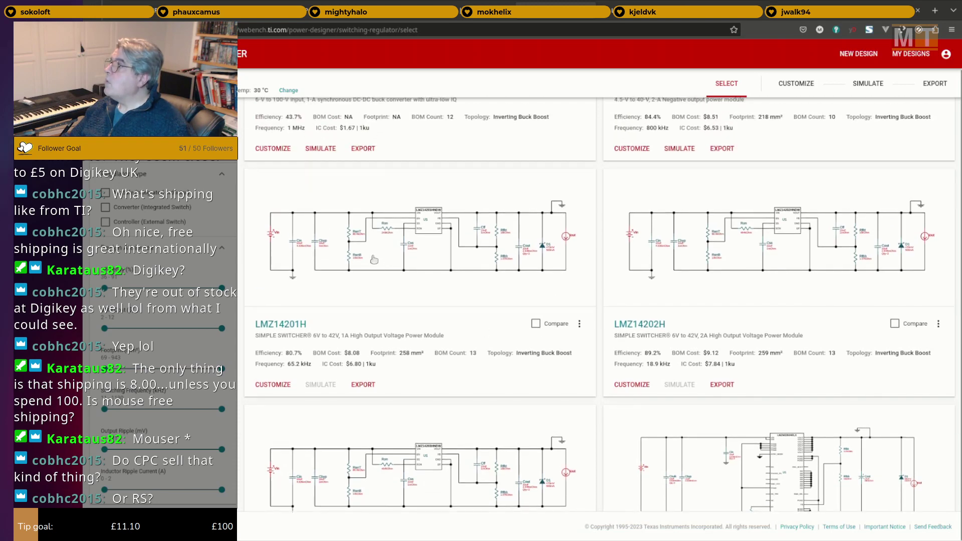
pyautogui.scroll(-2, 491, 251)
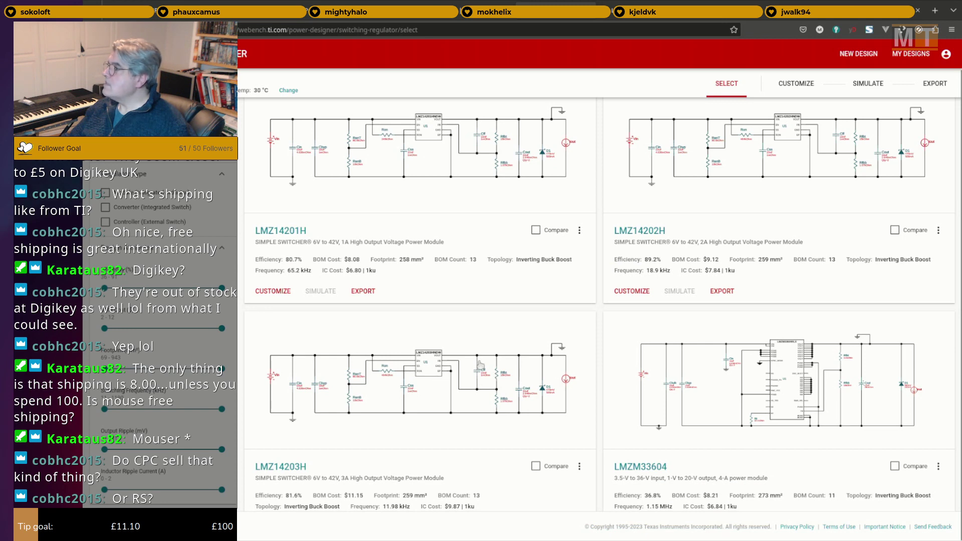
pyautogui.scroll(-4, 481, 364)
pyautogui.scroll(-7, 531, 341)
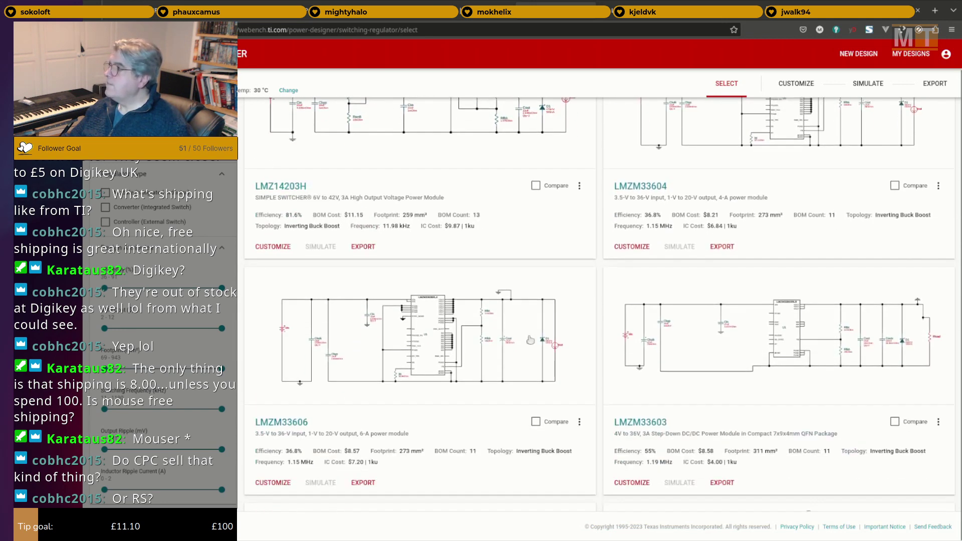
pyautogui.scroll(3, 595, 343)
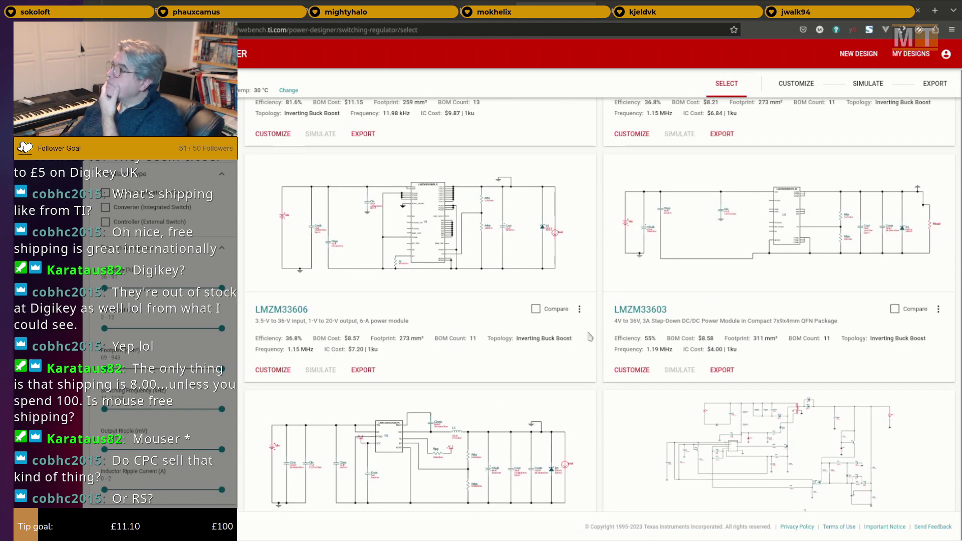
pyautogui.scroll(-1, 590, 336)
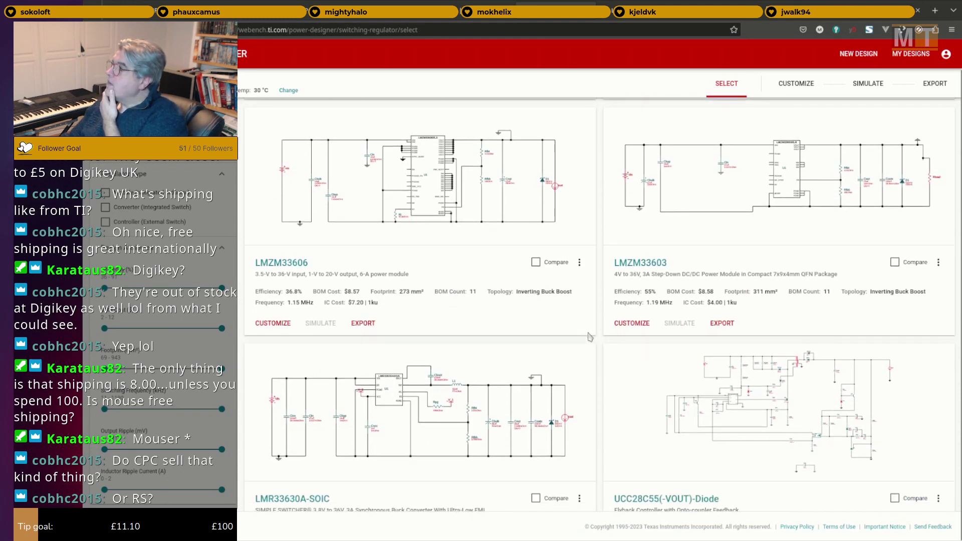
pyautogui.scroll(-2, 574, 353)
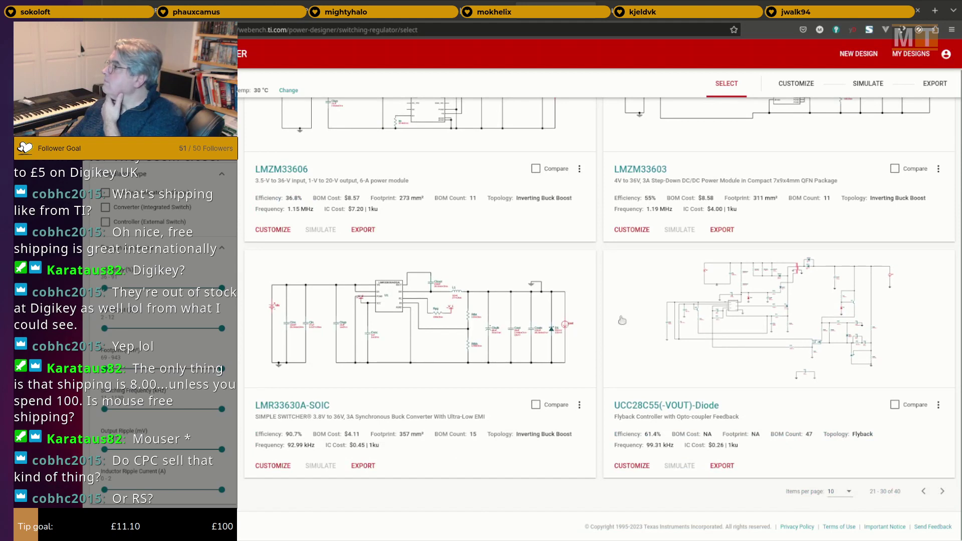
pyautogui.click(943, 491)
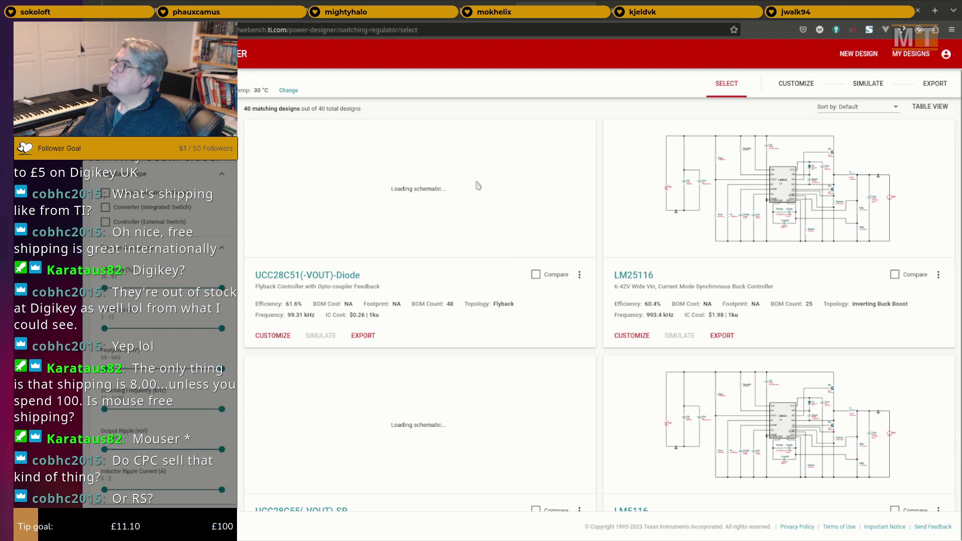
pyautogui.scroll(-5, 528, 207)
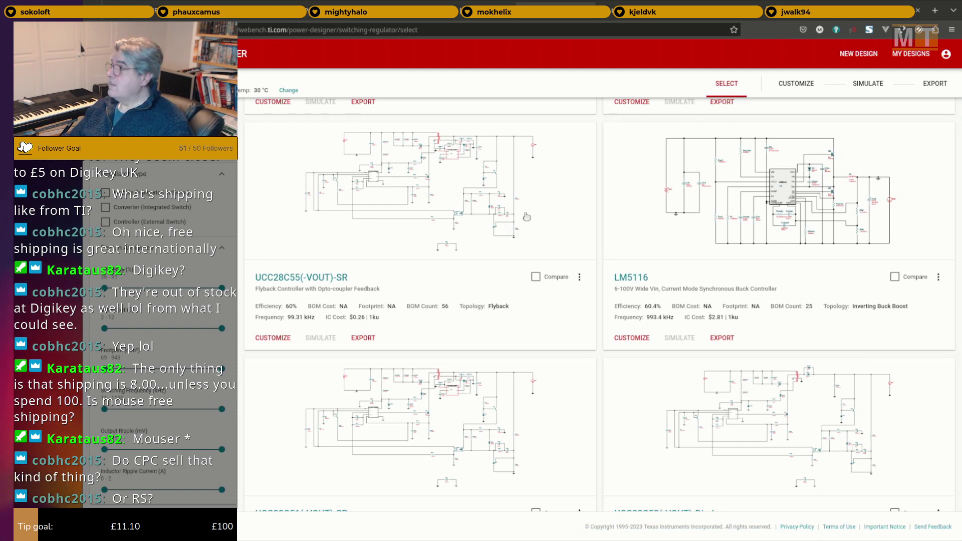
# Open the Farnell UK website (uk.farnell.com) in a new browser tab and search its catalogue for LMZM23601SILR.
pyautogui.click(935, 11)
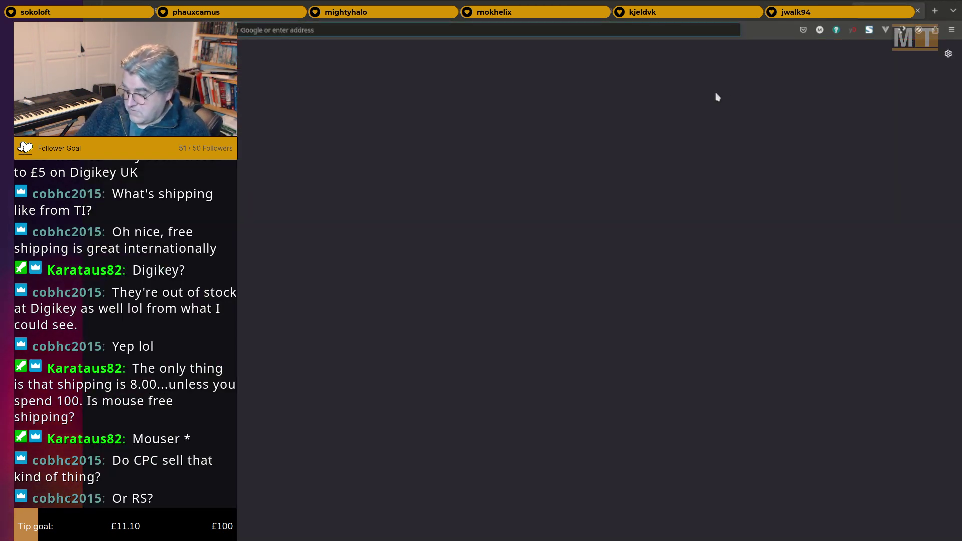
pyautogui.write('uk.farnell.com/')
pyautogui.press('Return')
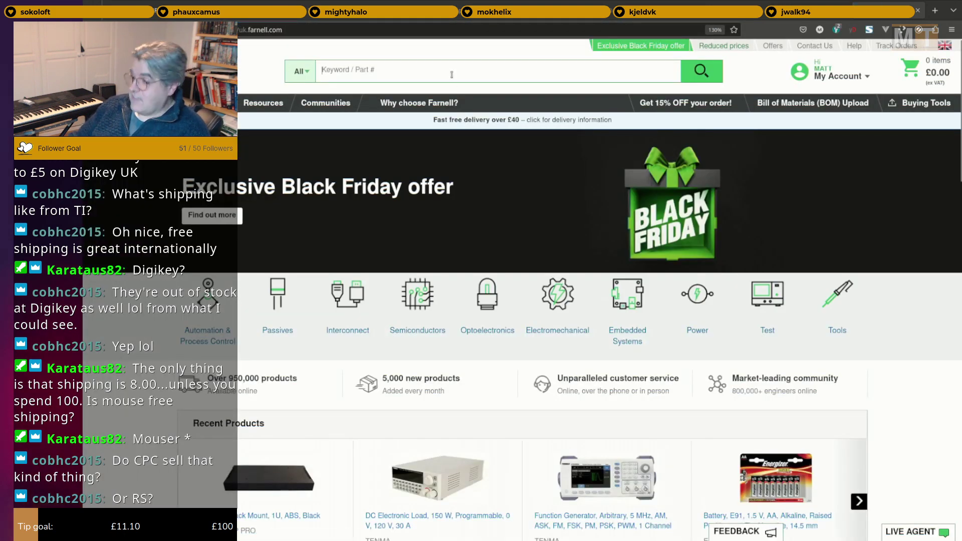
pyautogui.click(450, 73)
pyautogui.write('LMZM23601SILR')
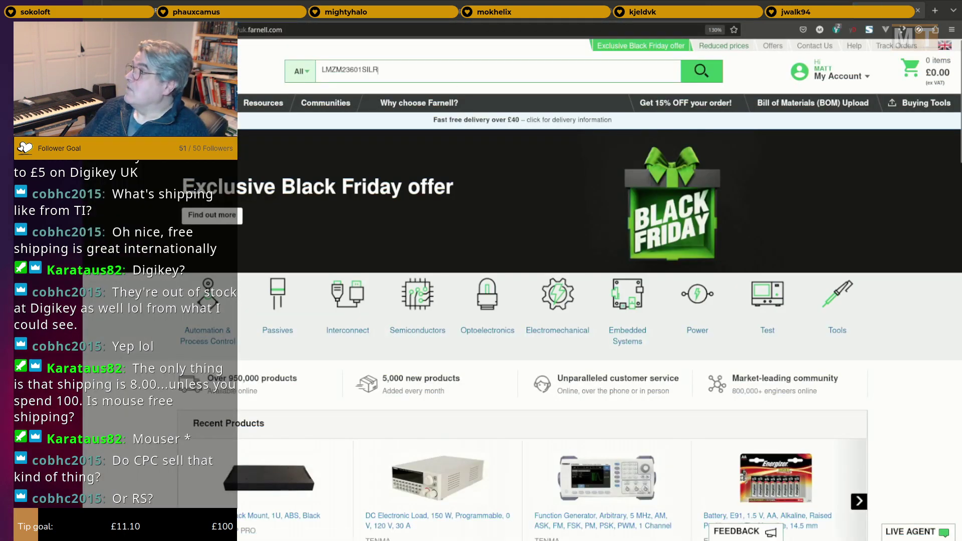
pyautogui.press('Return')
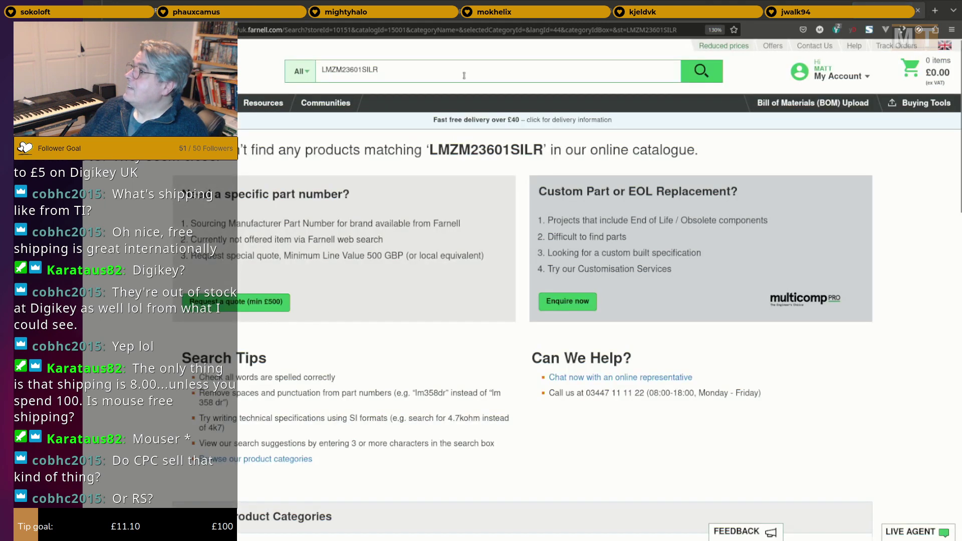
# Copy the part number from the Farnell search and repeat the search with the shortened number LMZM23601SIL.
pyautogui.tripleClick(463, 73)
pyautogui.hotkey('ctrl', 'c')
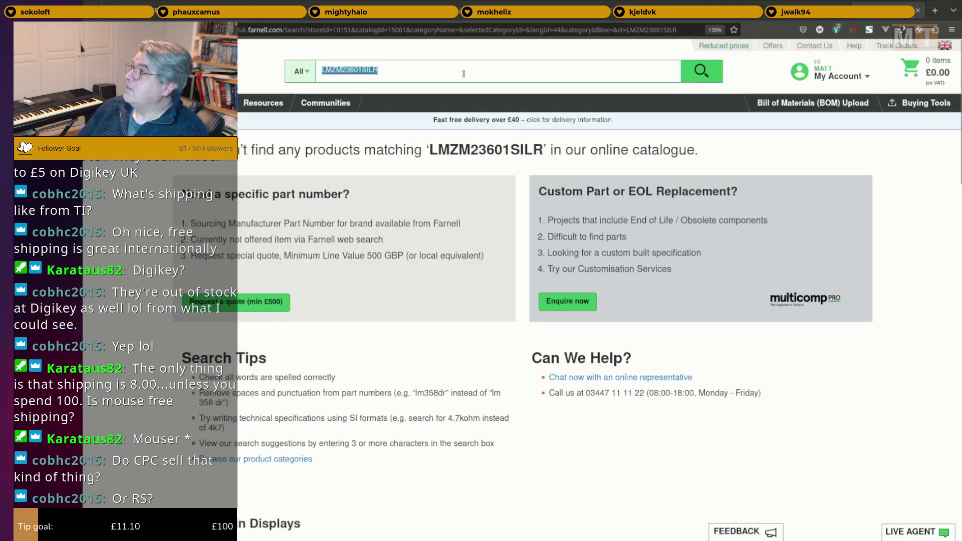
pyautogui.press('End')
pyautogui.press('BackSpace')
pyautogui.hotkey('ctrl', 'a')
pyautogui.press('Return')
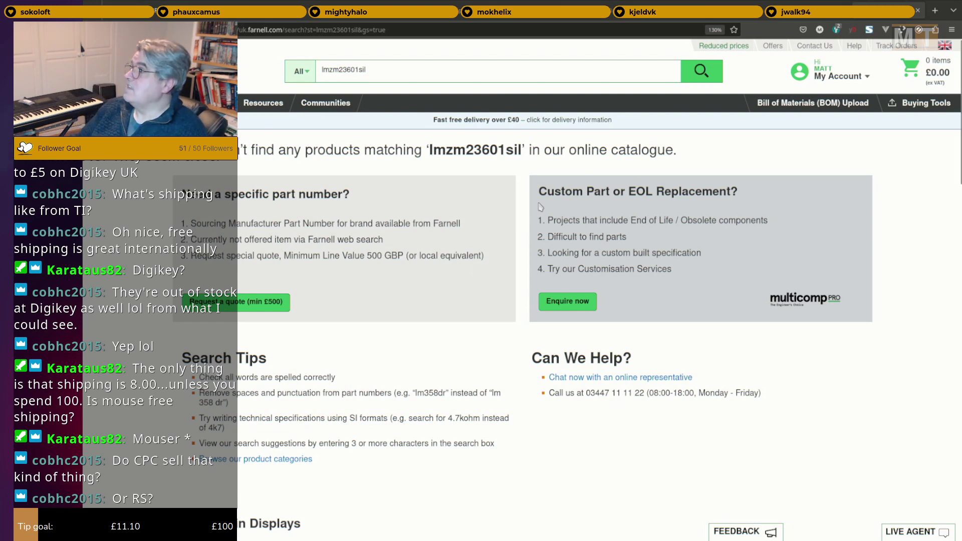
# Find and open the RS Components website in the same tab and accept all its cookies.
pyautogui.click(468, 31)
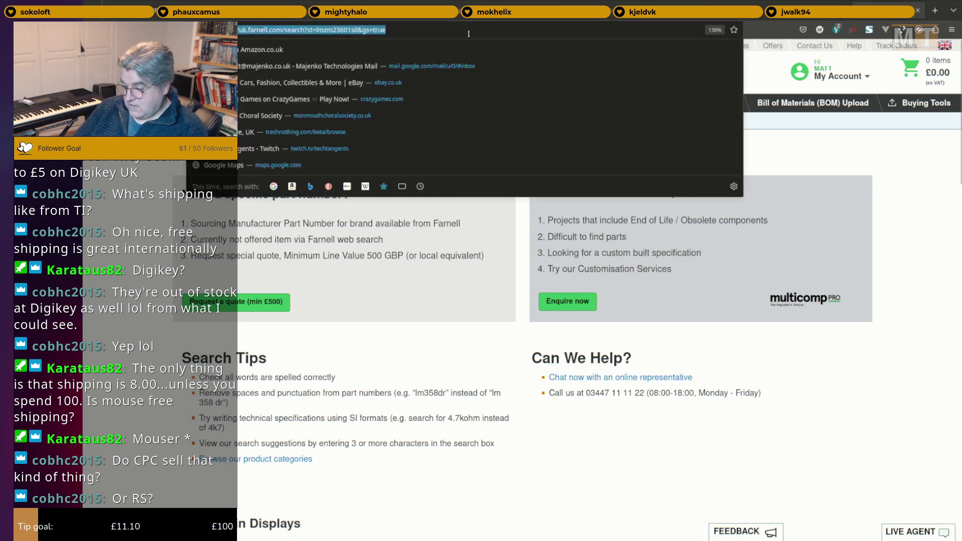
pyautogui.write('rs components')
pyautogui.press('Return')
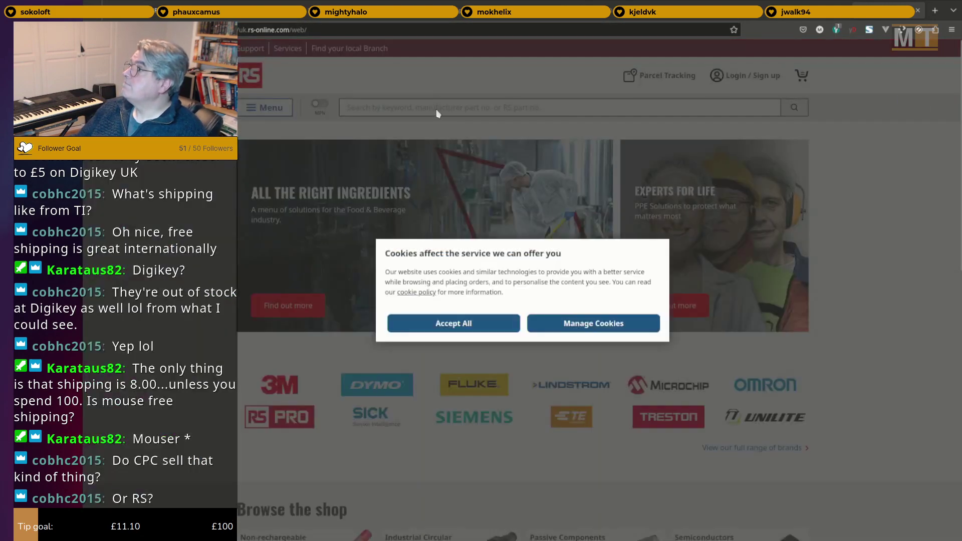
pyautogui.click(451, 328)
# Search the RS catalogue for the part number LMZM23601SIL, without the final R of the copied number.
pyautogui.click(454, 109)
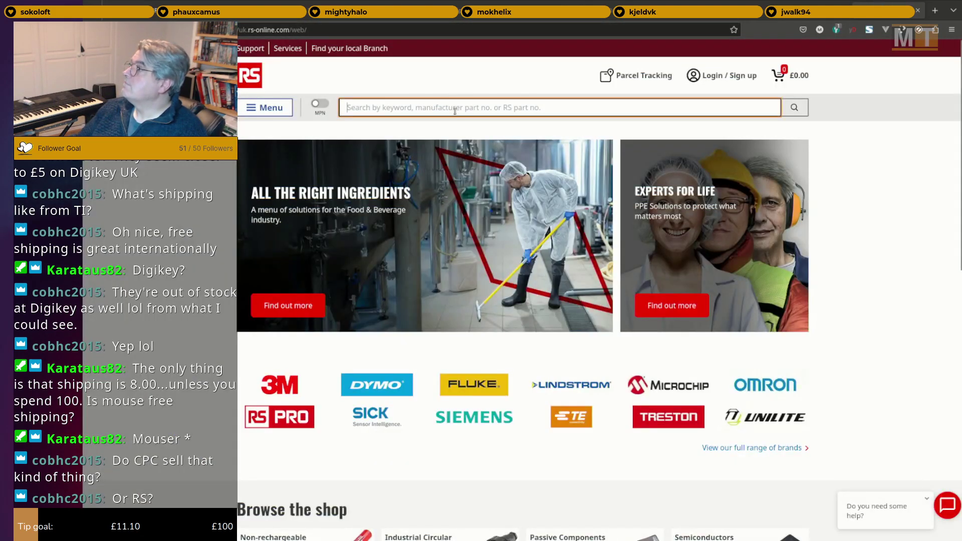
pyautogui.hotkey('ctrl', 'v')
pyautogui.press('BackSpace')
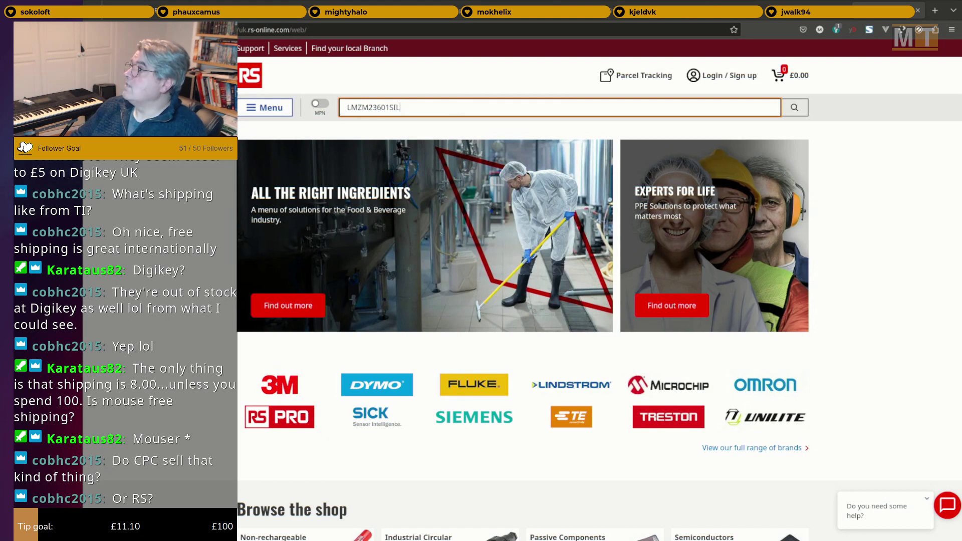
pyautogui.press('Return')
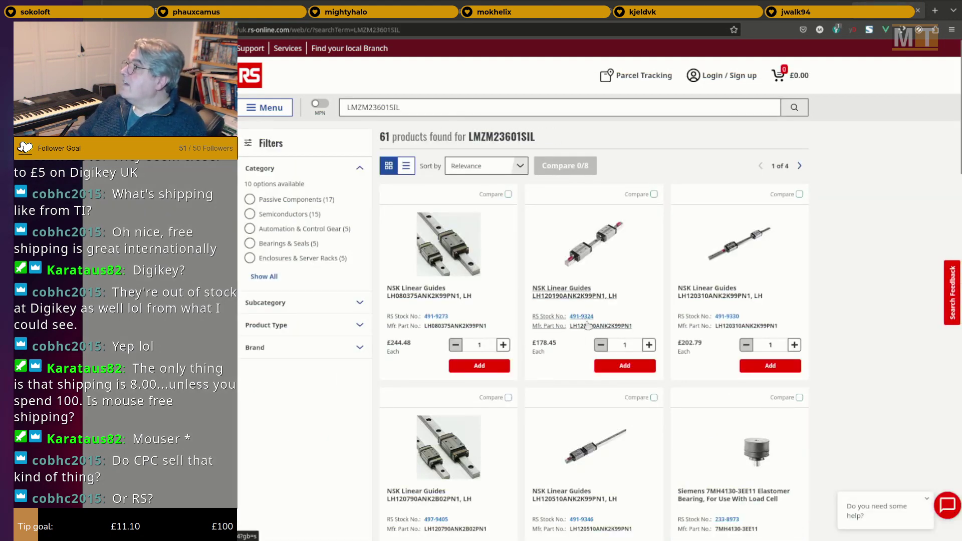
# Look through the first page of RS search results for the LMZM23601 module and expand the Product Type filter to check its options.
pyautogui.scroll(-8, 587, 325)
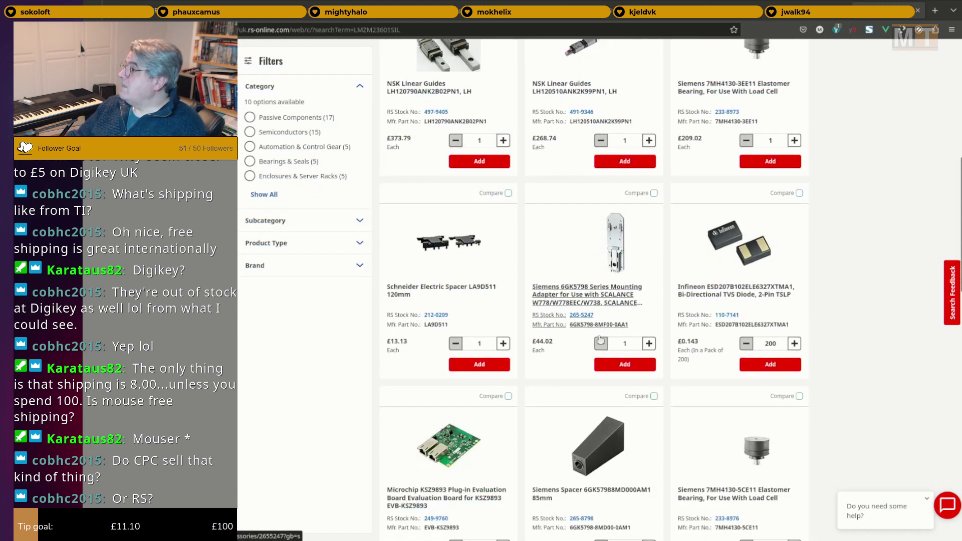
pyautogui.scroll(-7, 600, 341)
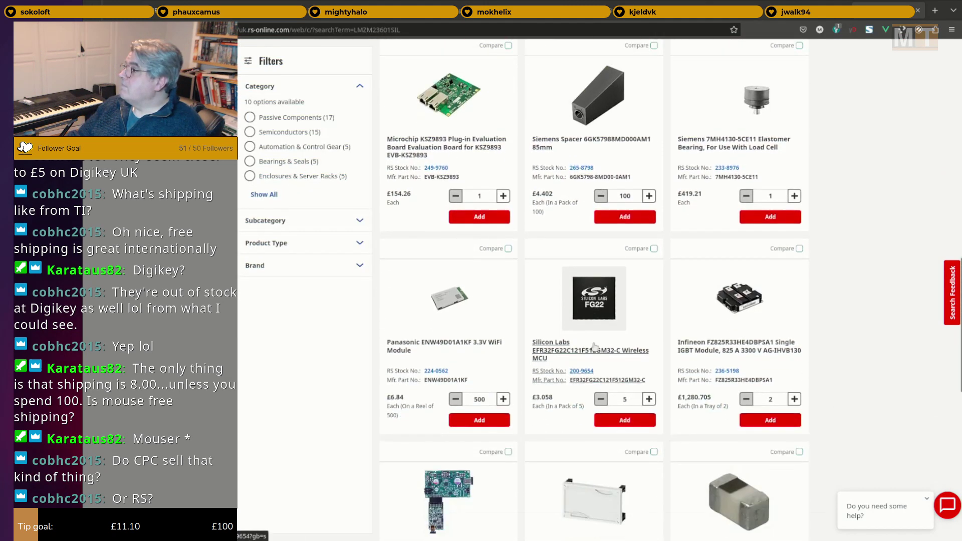
pyautogui.scroll(-9, 595, 346)
pyautogui.scroll(3, 596, 350)
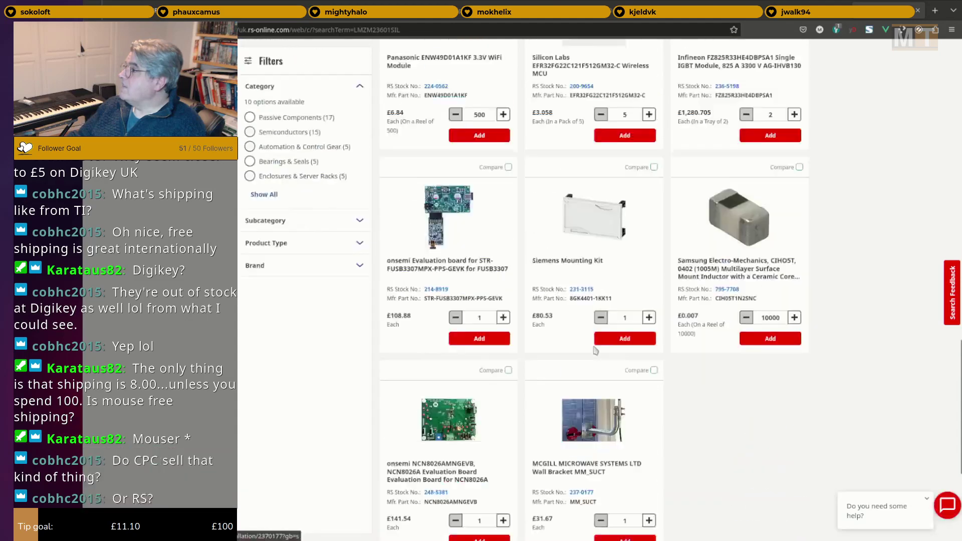
pyautogui.scroll(20, 595, 350)
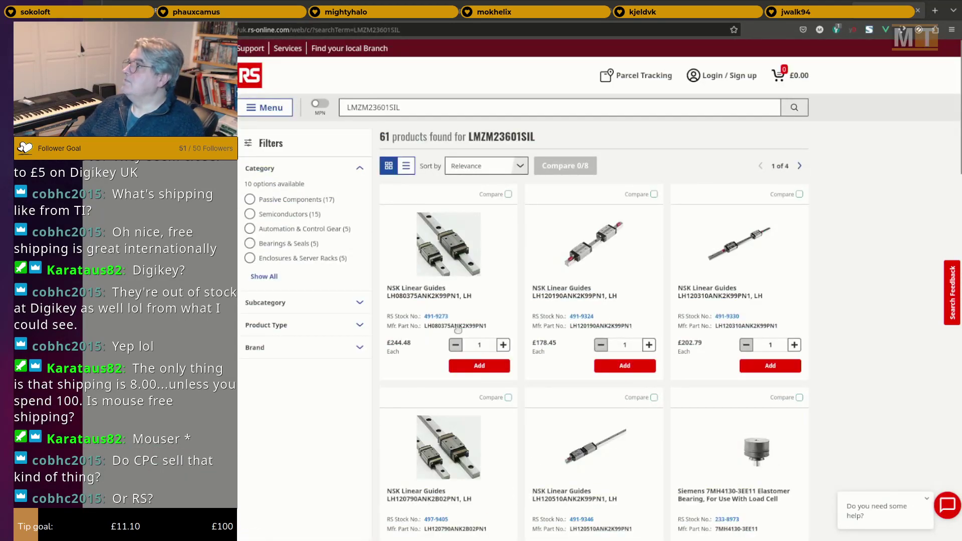
pyautogui.scroll(-12, 740, 423)
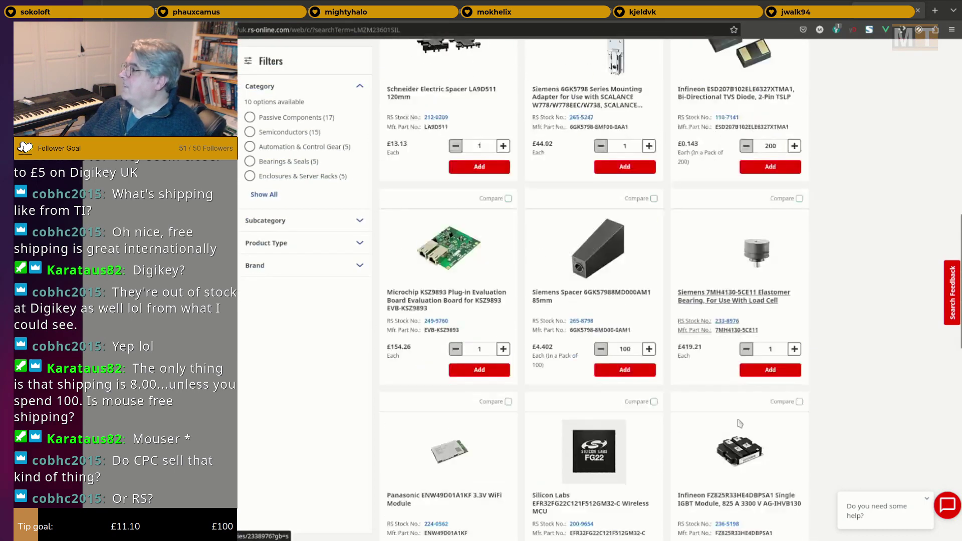
pyautogui.scroll(-7, 739, 424)
pyautogui.scroll(-1, 736, 424)
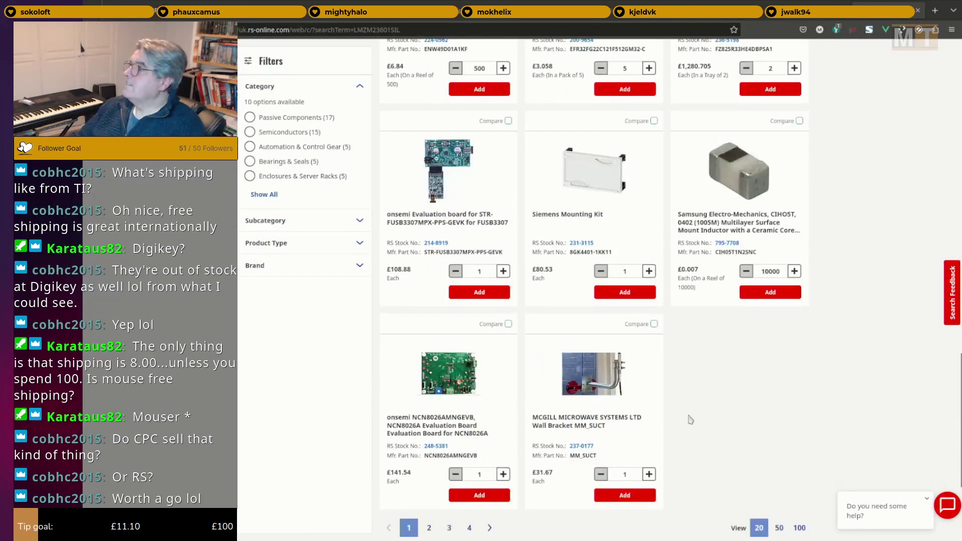
pyautogui.click(332, 244)
pyautogui.scroll(-1, 323, 313)
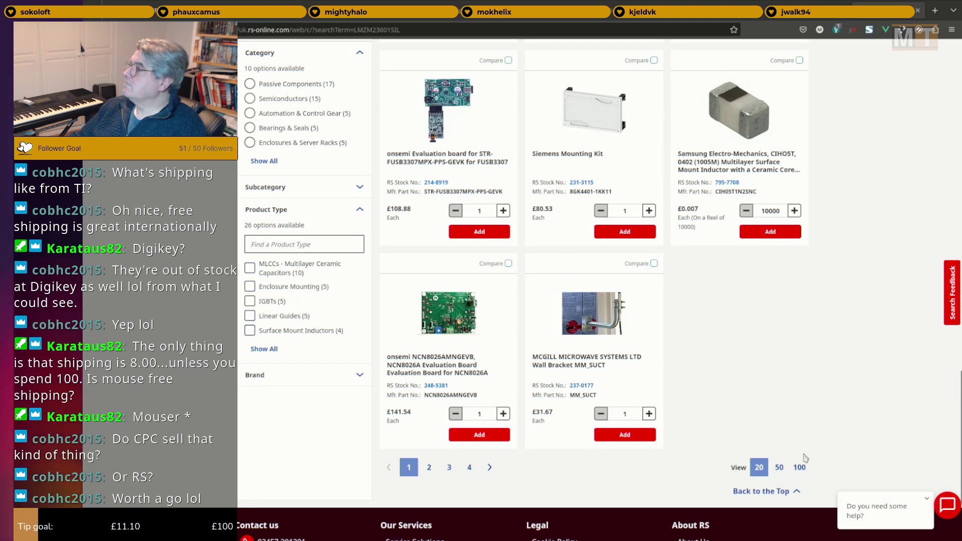
# Go through pages 2, 3 and 4 of the RS search results, looking for the LMZM23601 module.
pyautogui.click(429, 467)
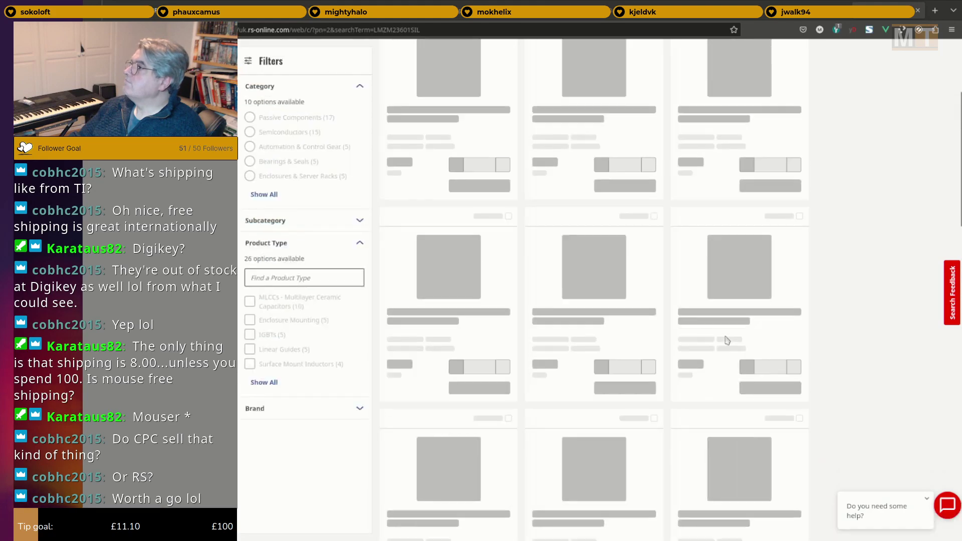
pyautogui.scroll(-5, 723, 324)
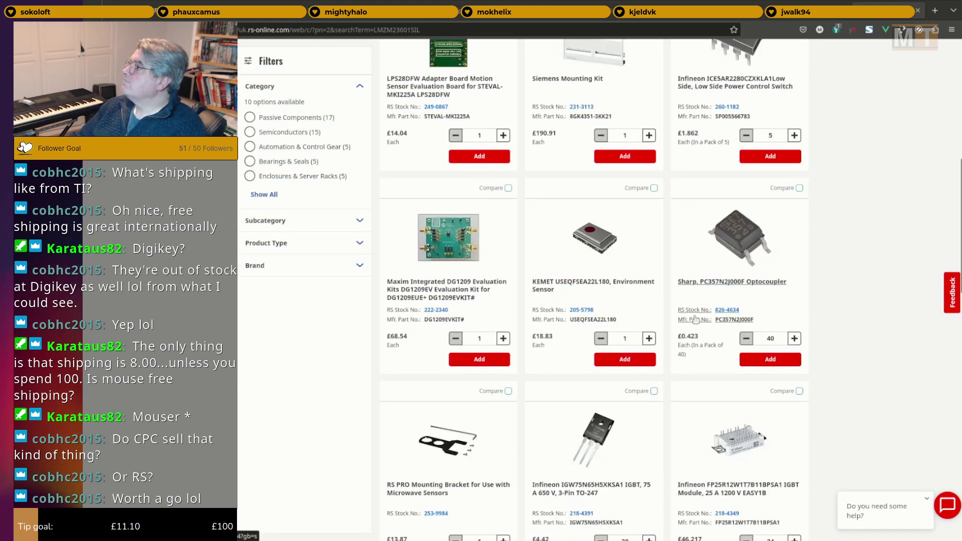
pyautogui.scroll(-1, 661, 331)
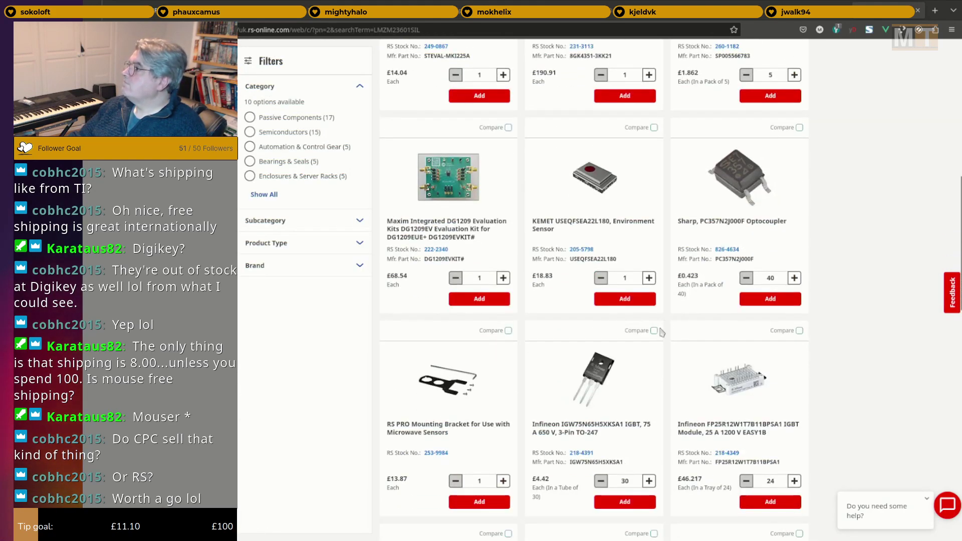
pyautogui.scroll(-10, 659, 335)
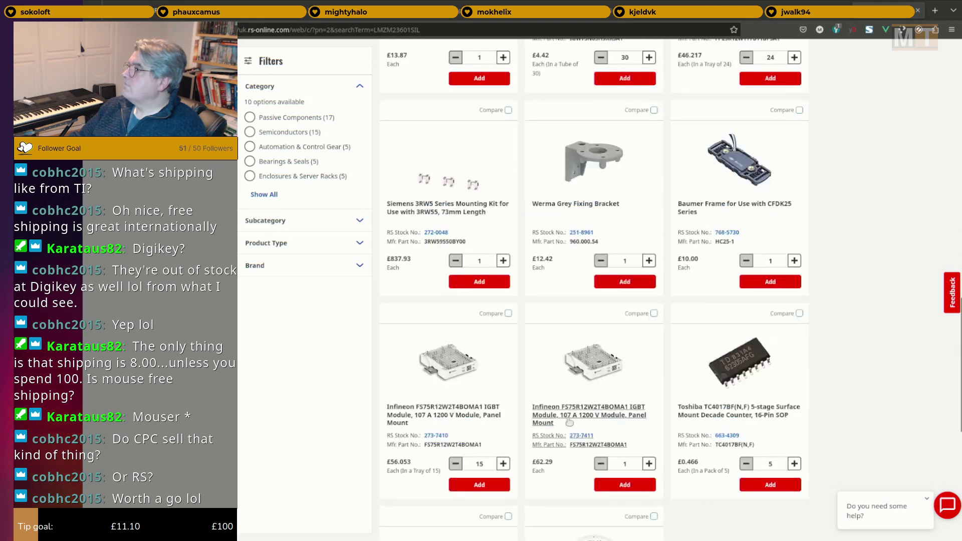
pyautogui.scroll(-2, 541, 430)
pyautogui.click(447, 418)
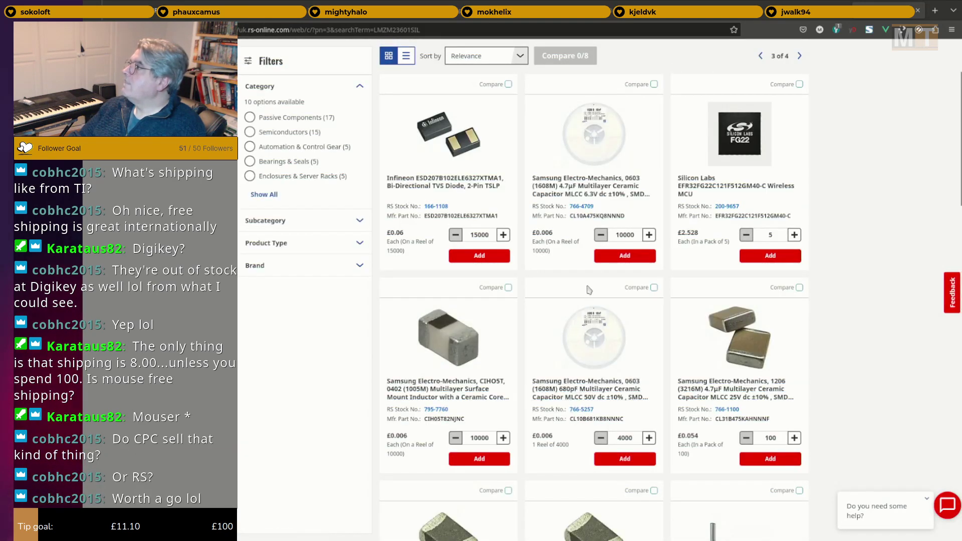
pyautogui.scroll(-9, 588, 283)
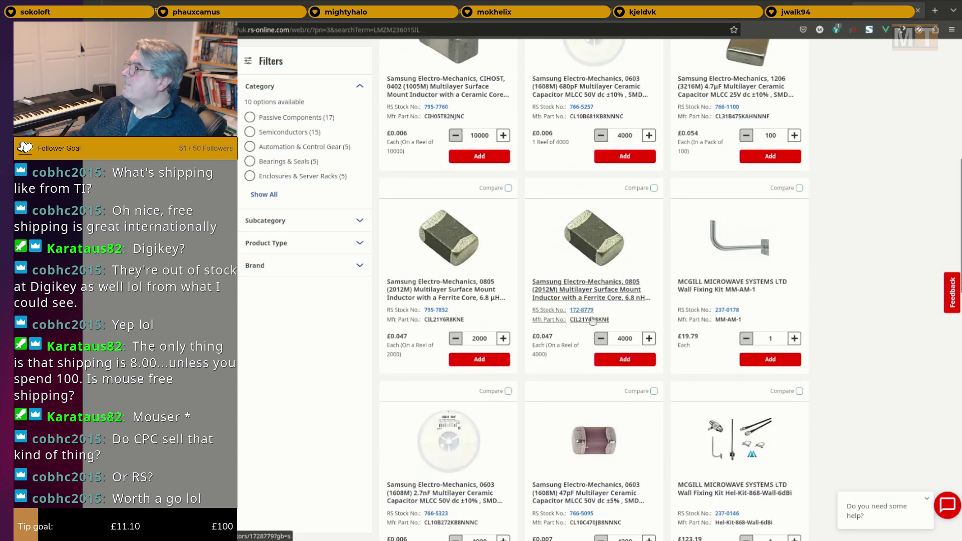
pyautogui.scroll(-8, 590, 328)
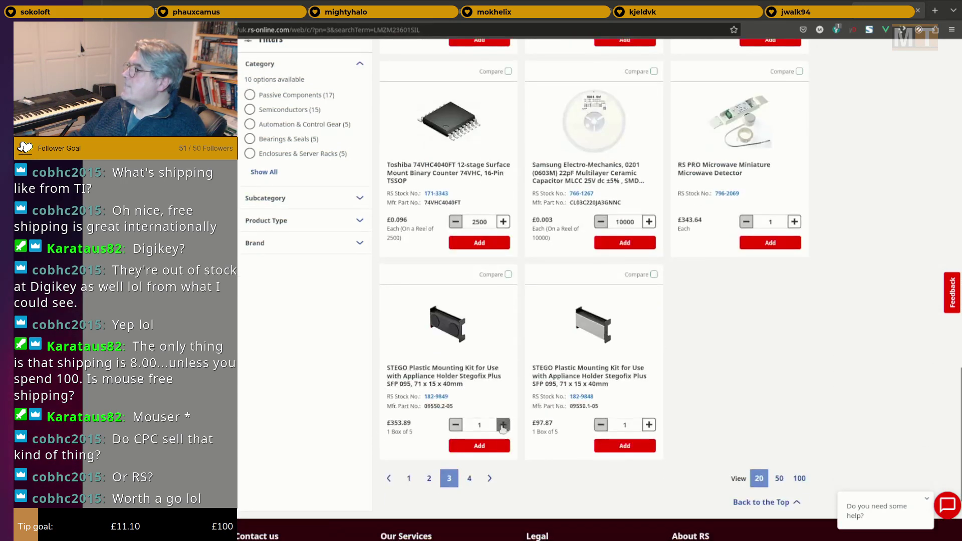
pyautogui.click(470, 478)
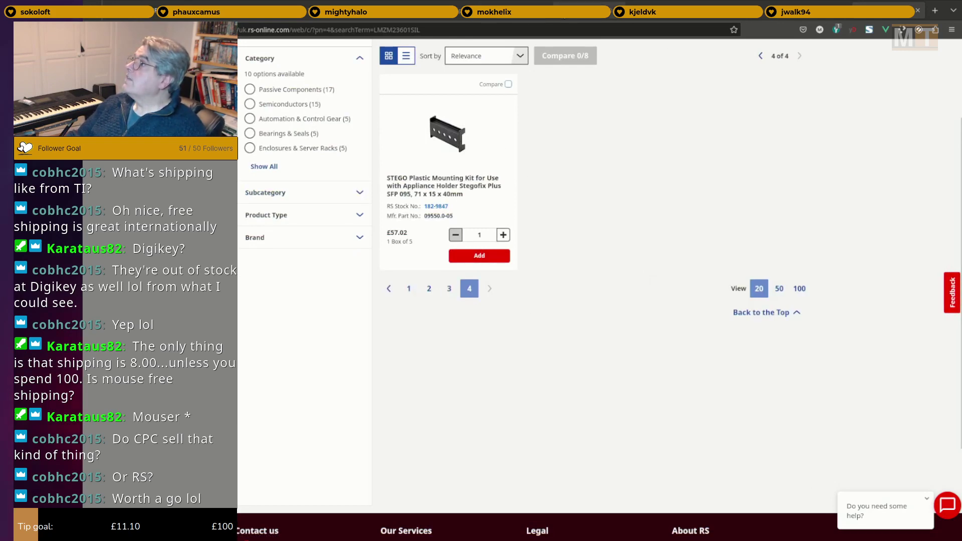
# Open the LMZM23601 datasheet from its TI product page and read through the features, device options, pin functions and maximum ratings.
pyautogui.click(575, 11)
pyautogui.click(380, 193)
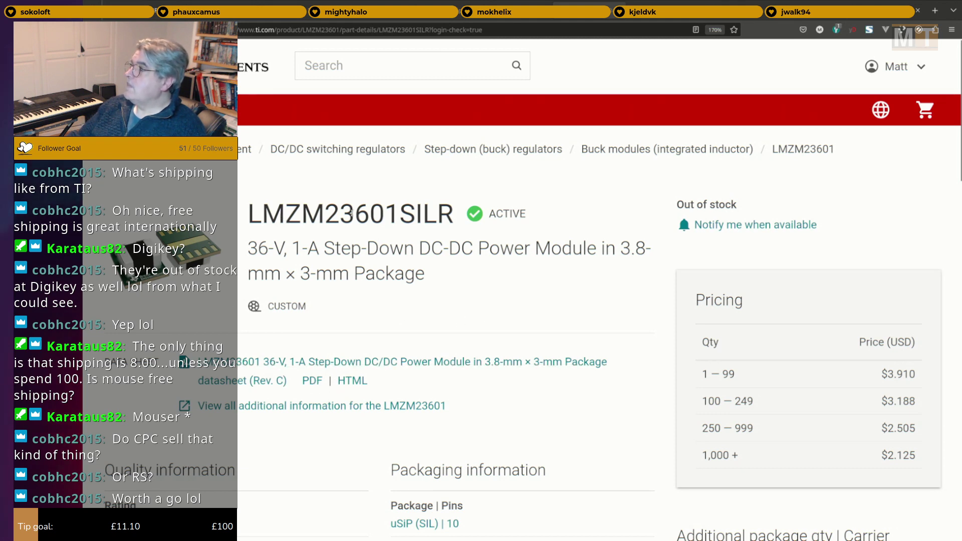
pyautogui.click(295, 362)
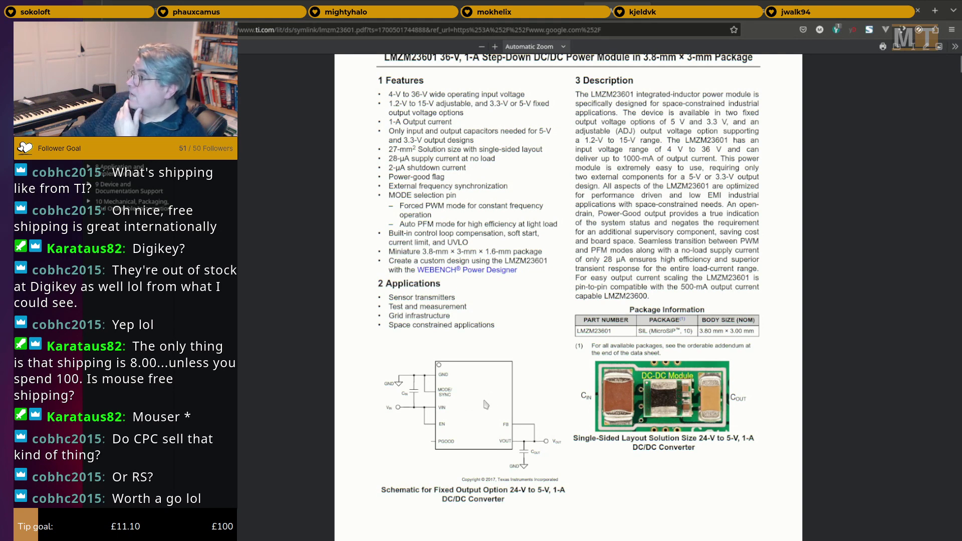
pyautogui.scroll(-2, 515, 389)
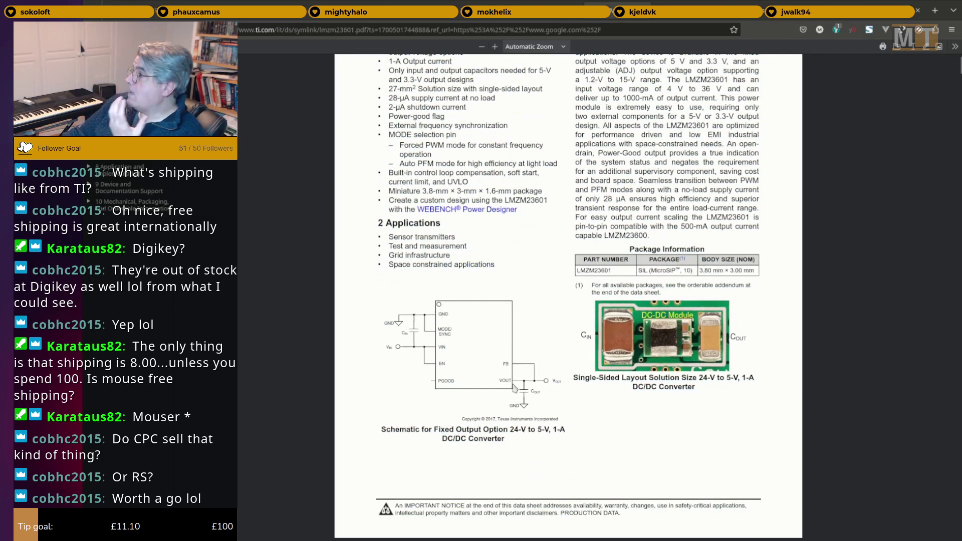
pyautogui.scroll(-4, 514, 388)
pyautogui.scroll(-20, 511, 385)
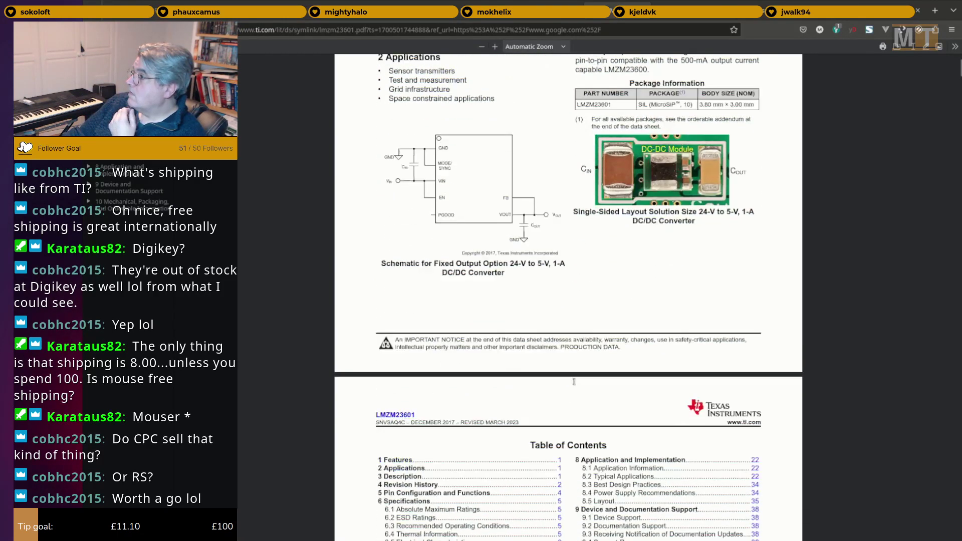
pyautogui.scroll(-5, 546, 383)
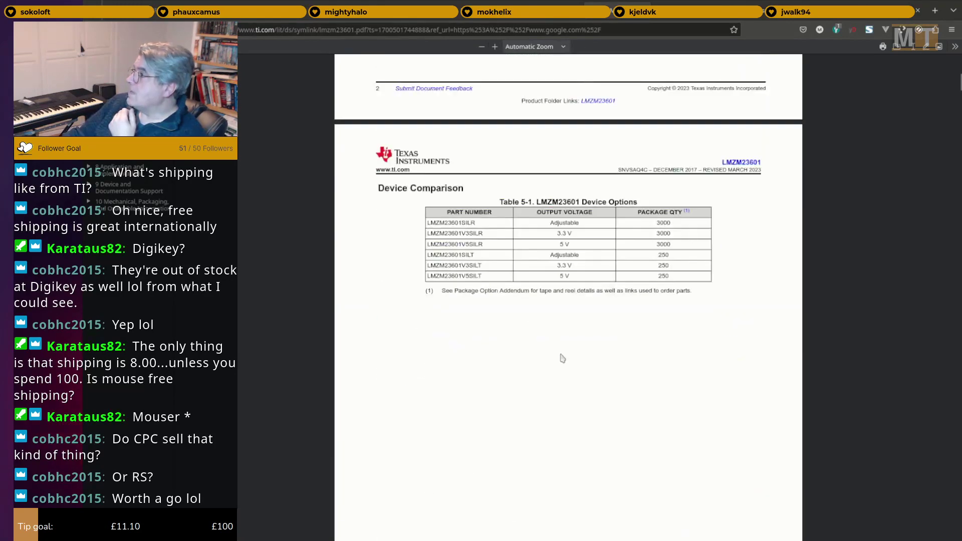
pyautogui.scroll(-20, 563, 352)
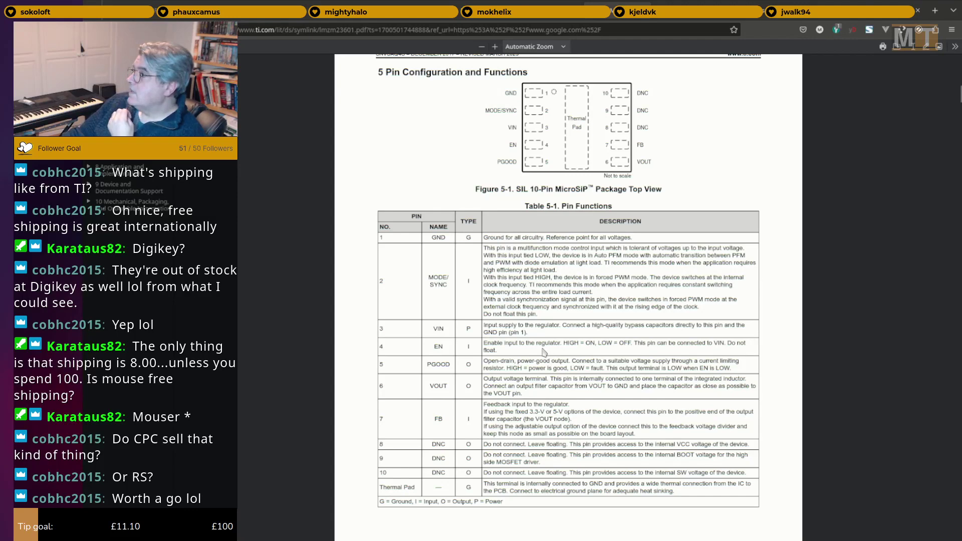
pyautogui.scroll(-11, 543, 352)
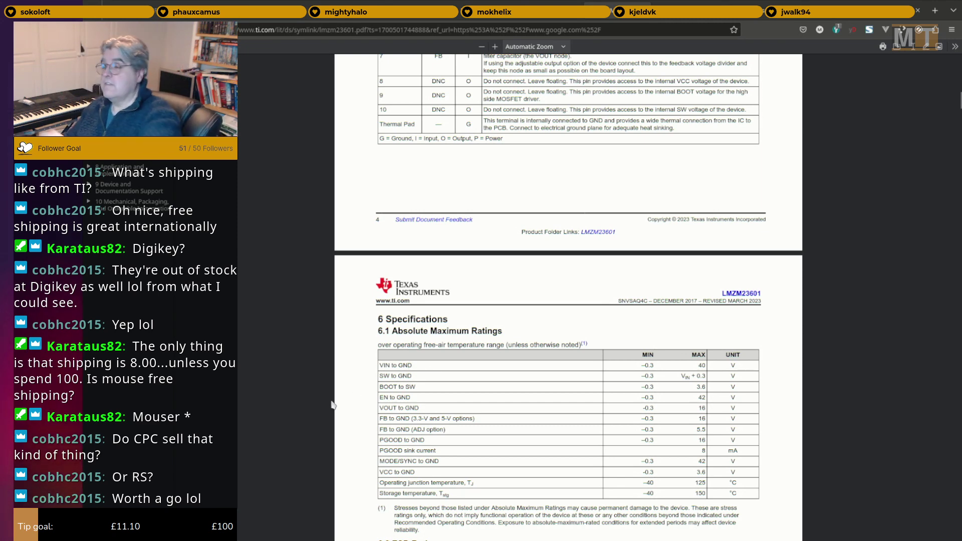
# Go back to the datasheet's Pin Functions table and read the descriptions of the MODE/SYNC, VIN, EN and FB pins.
pyautogui.scroll(3, 433, 393)
pyautogui.scroll(5, 436, 389)
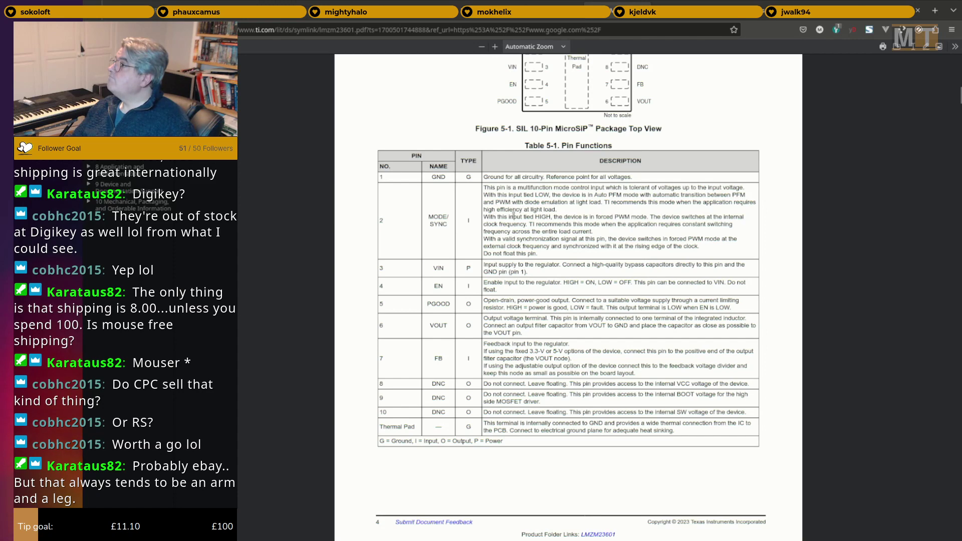
pyautogui.moveTo(510, 217); pyautogui.dragTo(583, 225)
pyautogui.click(535, 226)
pyautogui.scroll(-2, 512, 224)
pyautogui.moveTo(438, 206); pyautogui.dragTo(581, 207)
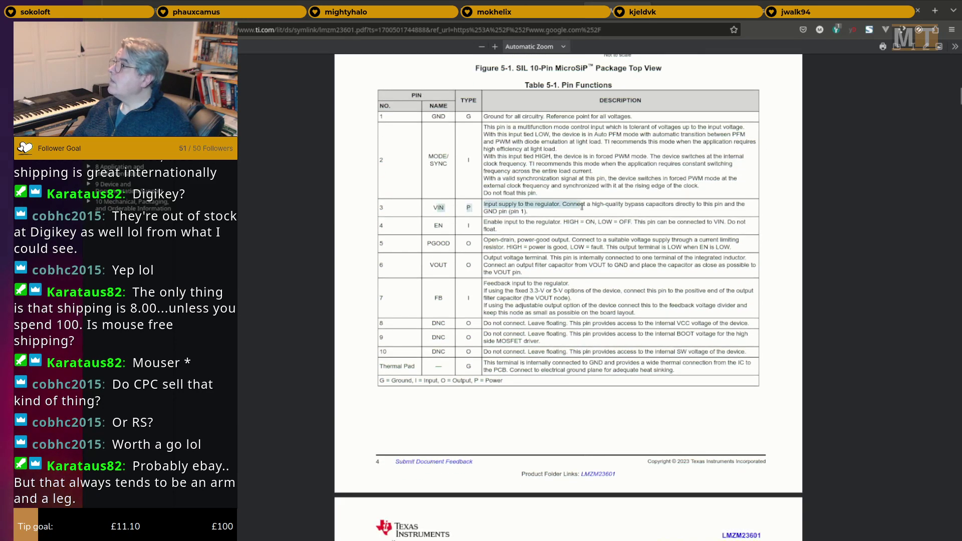
pyautogui.click(506, 225)
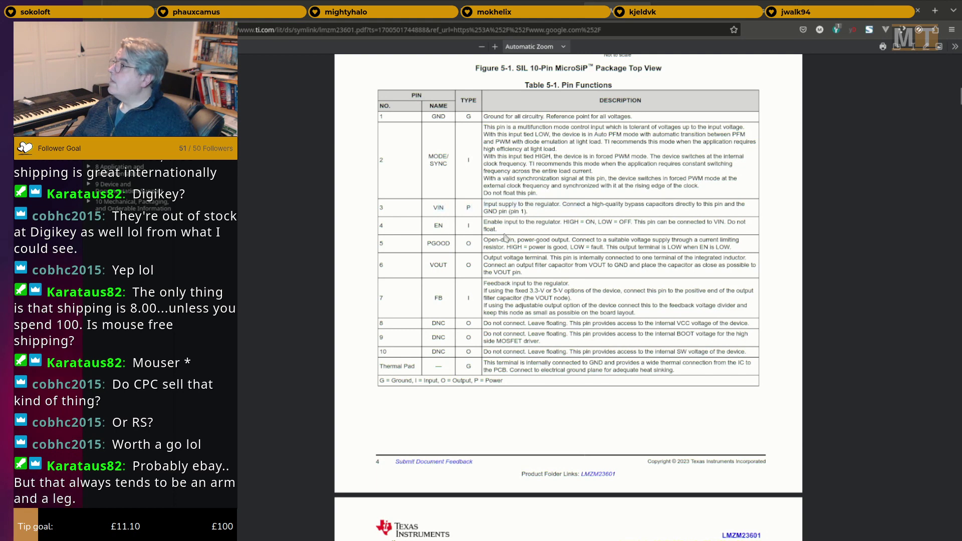
pyautogui.moveTo(505, 236); pyautogui.dragTo(511, 251)
pyautogui.click(506, 288)
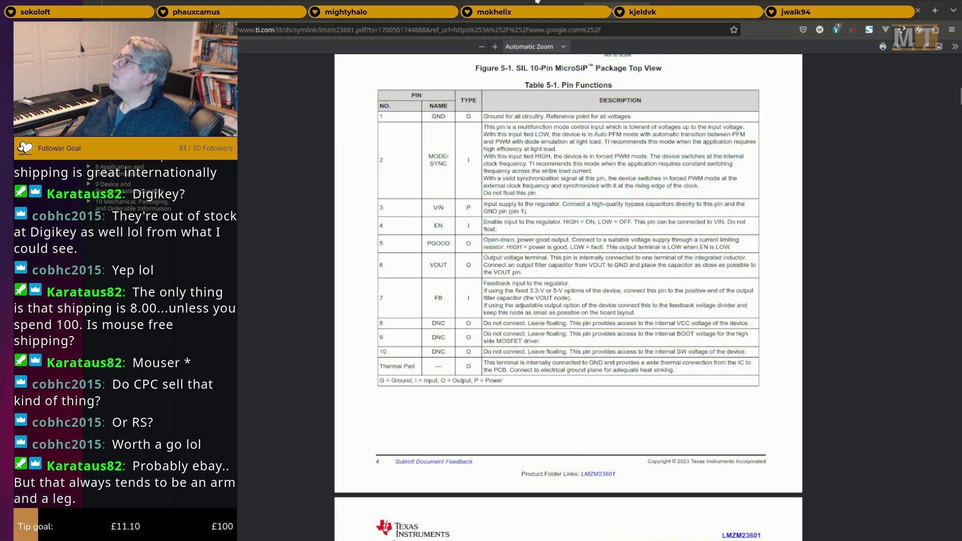
# Find the open WEBENCH switching regulator design list and return to the first designs in its results.
pyautogui.click(549, 15)
pyautogui.click(607, 15)
pyautogui.click(676, 15)
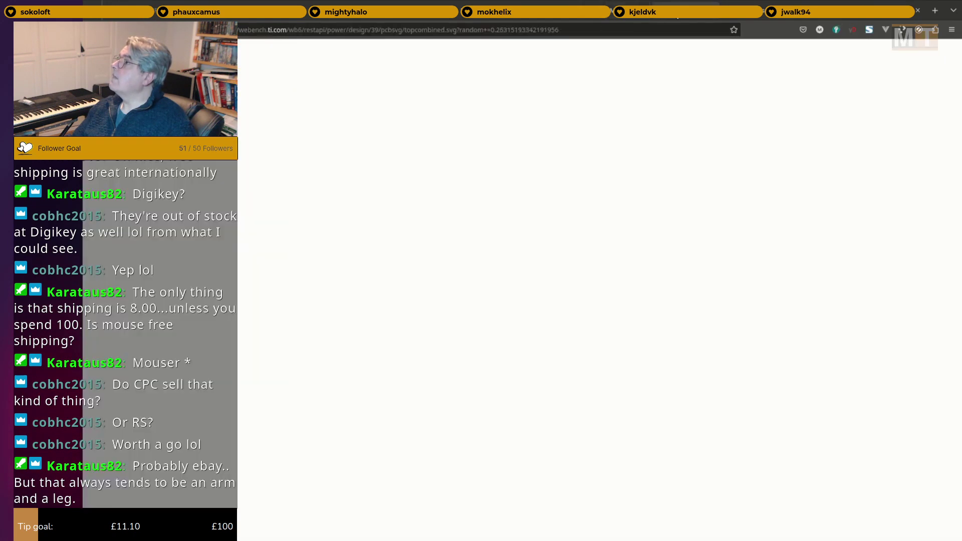
pyautogui.click(608, 13)
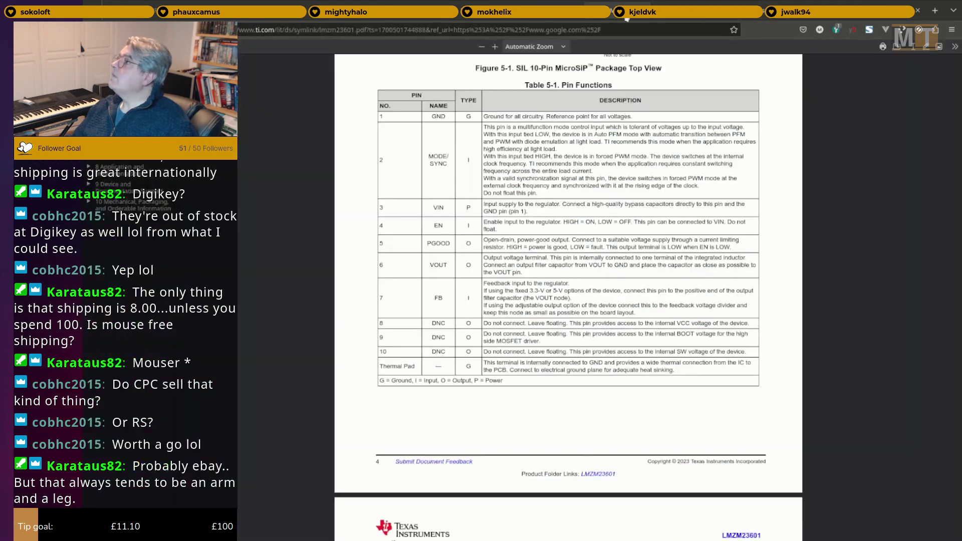
pyautogui.click(534, 15)
pyautogui.click(480, 12)
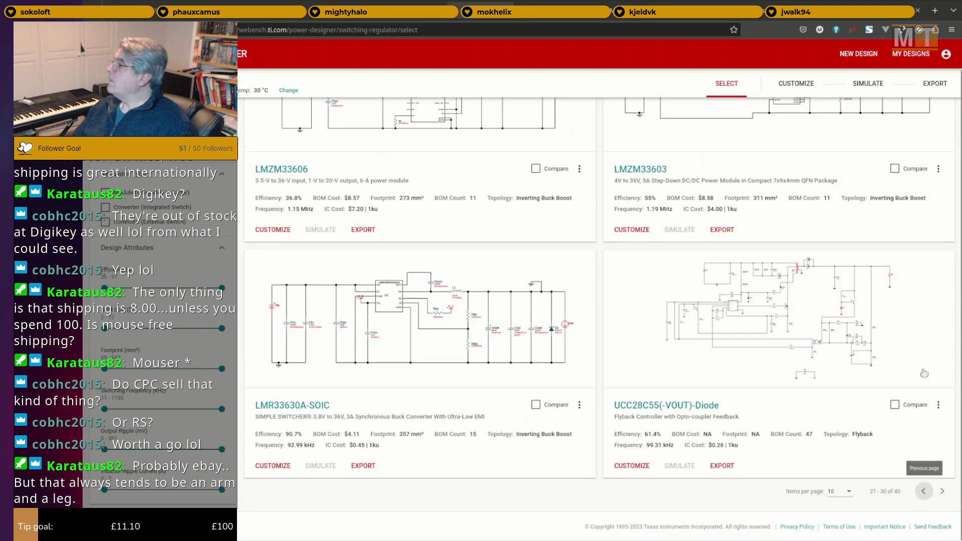
pyautogui.click(923, 483)
pyautogui.scroll(-12, 897, 363)
pyautogui.scroll(12, 892, 390)
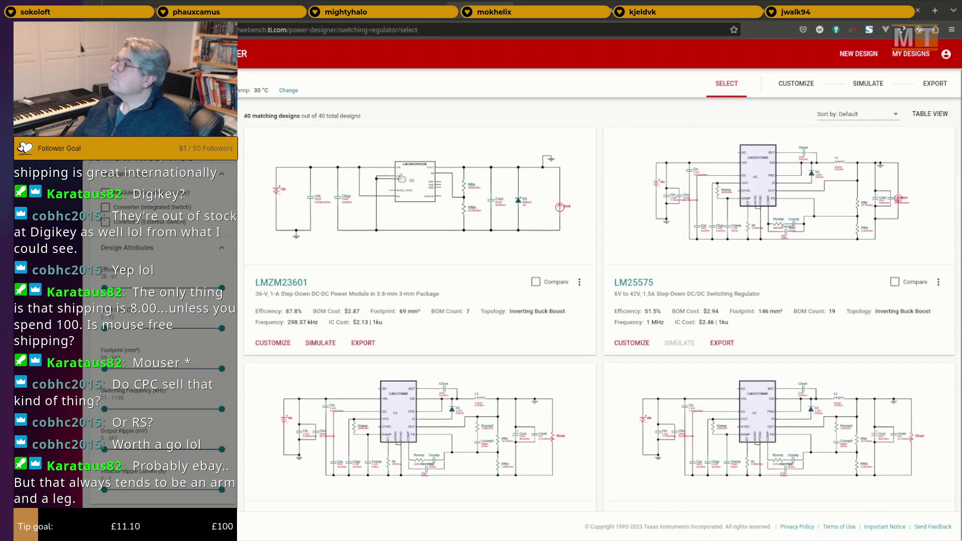
# Open the LMZM23601 inverting buck-boost design for customization and examine its schematic.
pyautogui.click(400, 177)
pyautogui.click(252, 302)
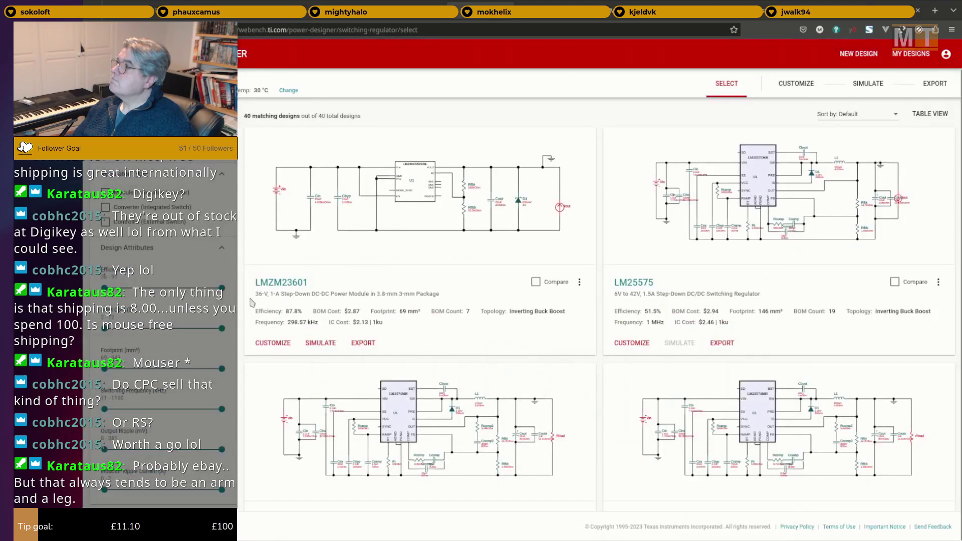
pyautogui.click(273, 343)
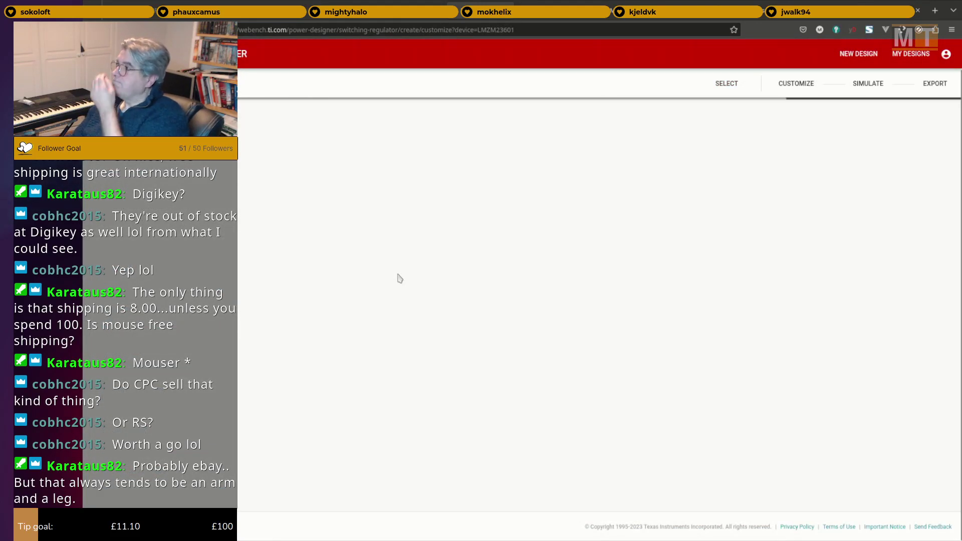
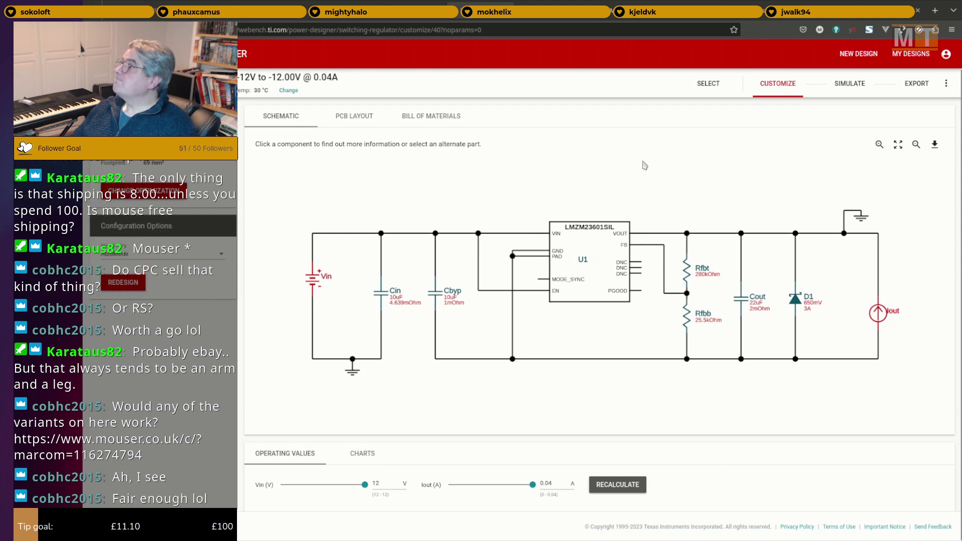
pyautogui.scroll(2, 644, 165)
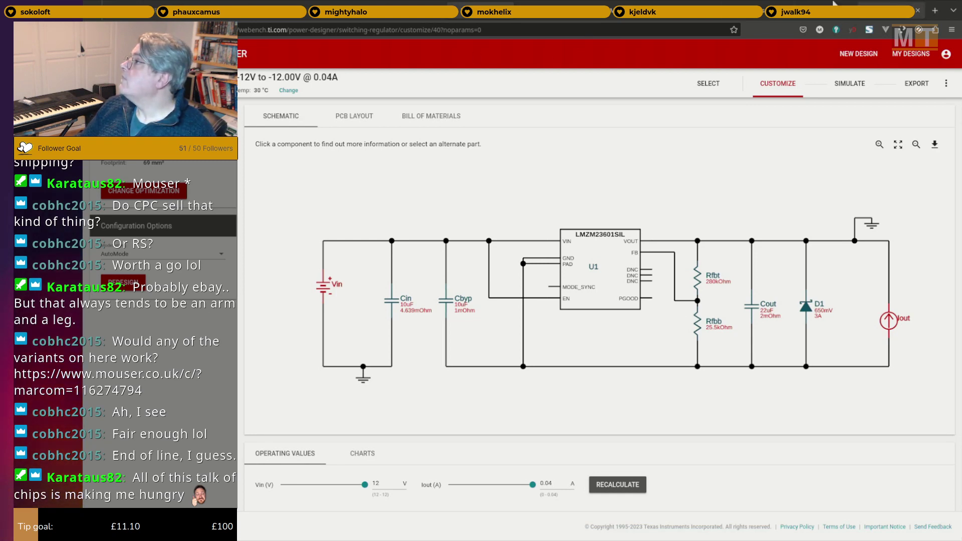
# Search Mouser for TPS82130SIL and check the availability, pricing and output voltage of the listed parts.
pyautogui.click(738, 18)
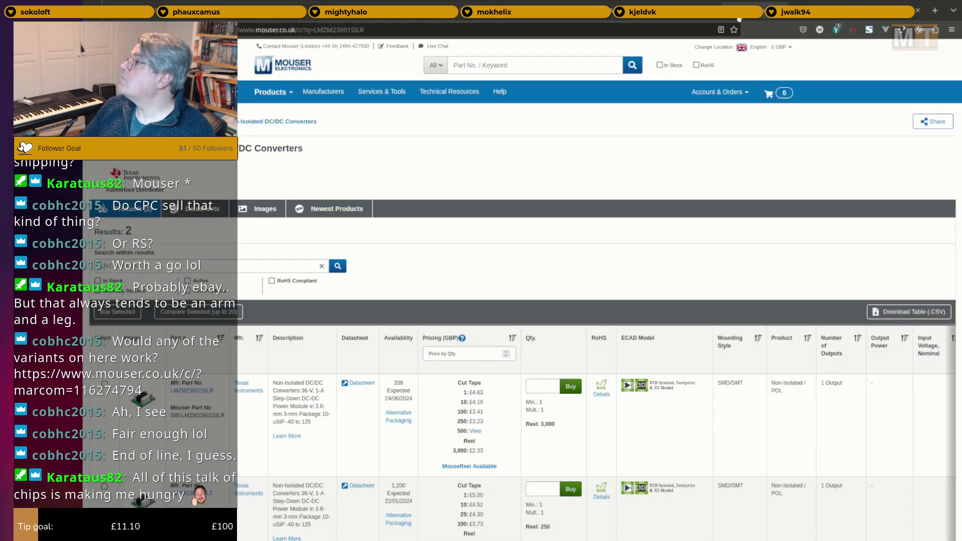
pyautogui.click(505, 60)
pyautogui.write('TPS82130SIL')
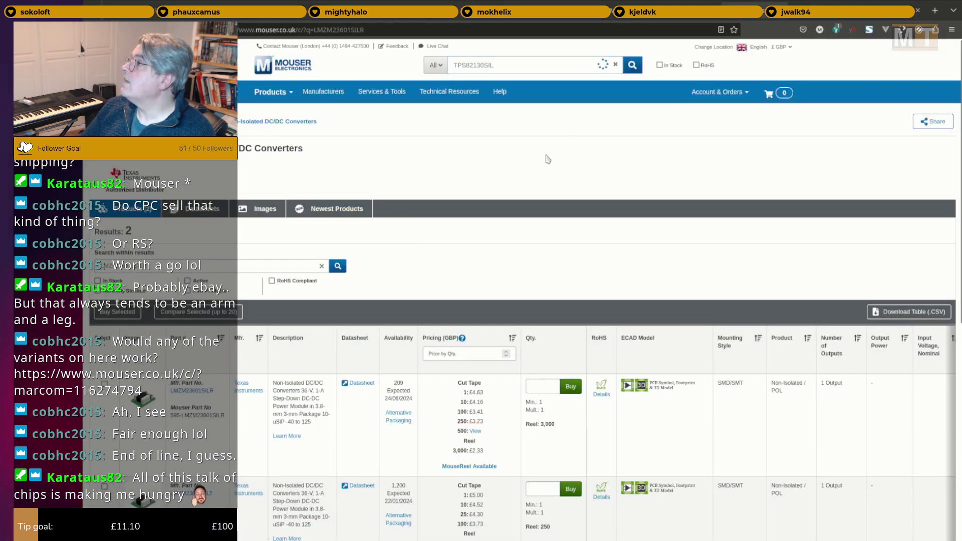
pyautogui.press('Return')
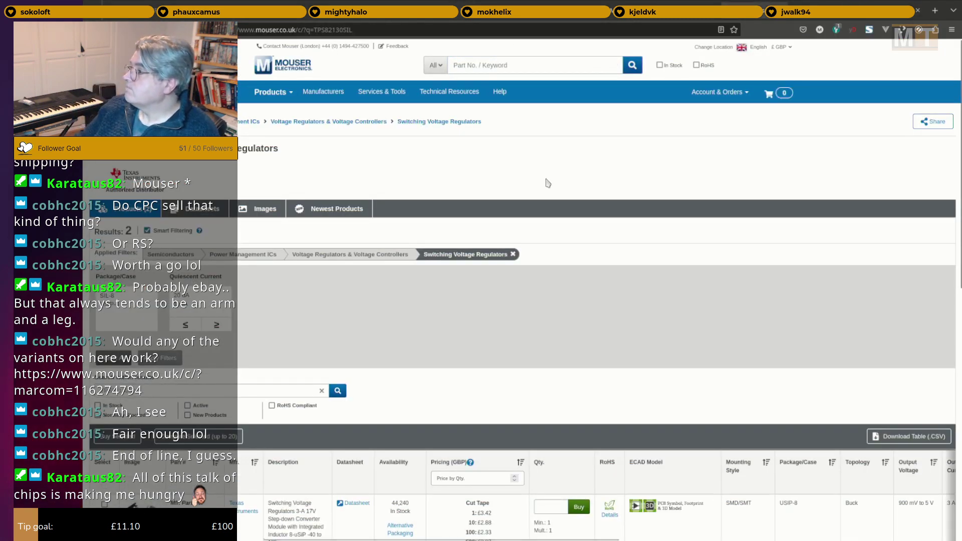
pyautogui.scroll(-3, 551, 211)
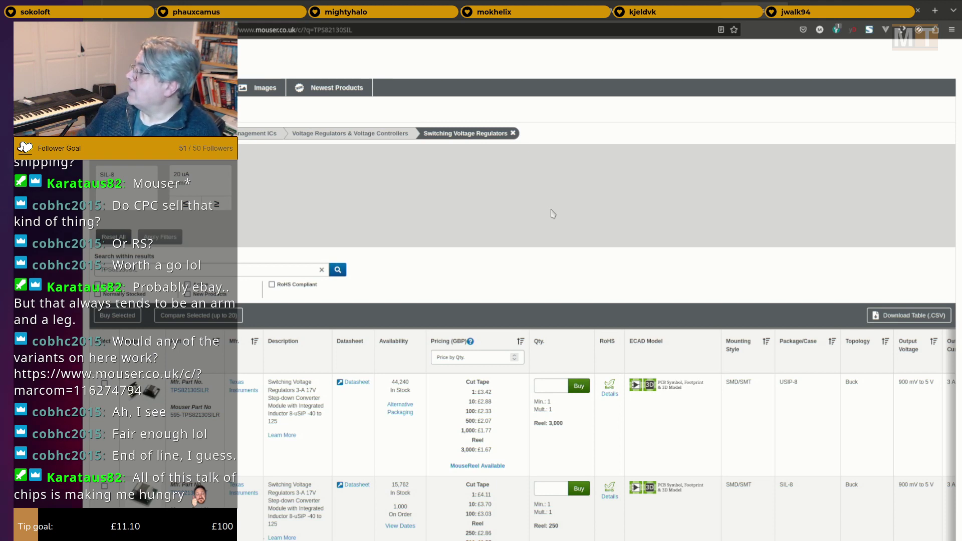
pyautogui.scroll(-2, 651, 351)
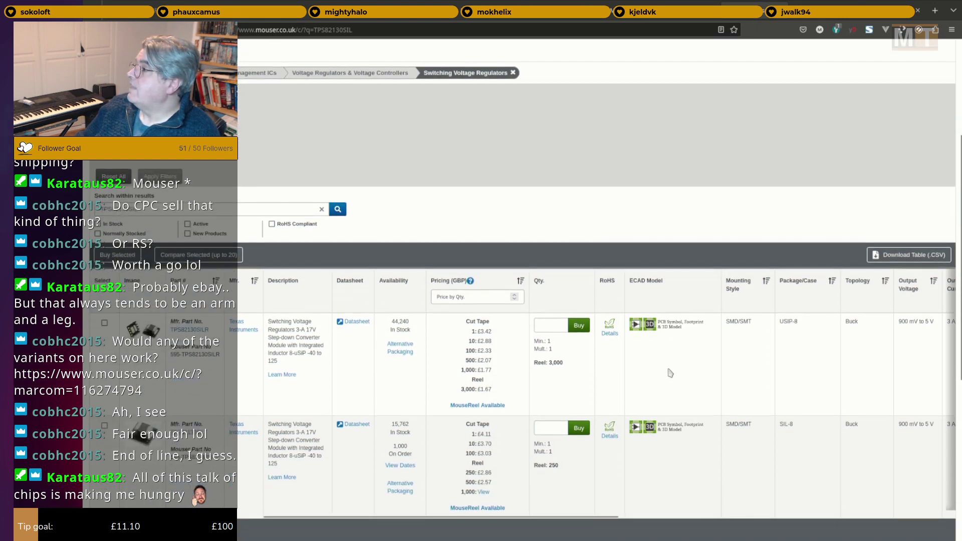
pyautogui.scroll(6, 671, 371)
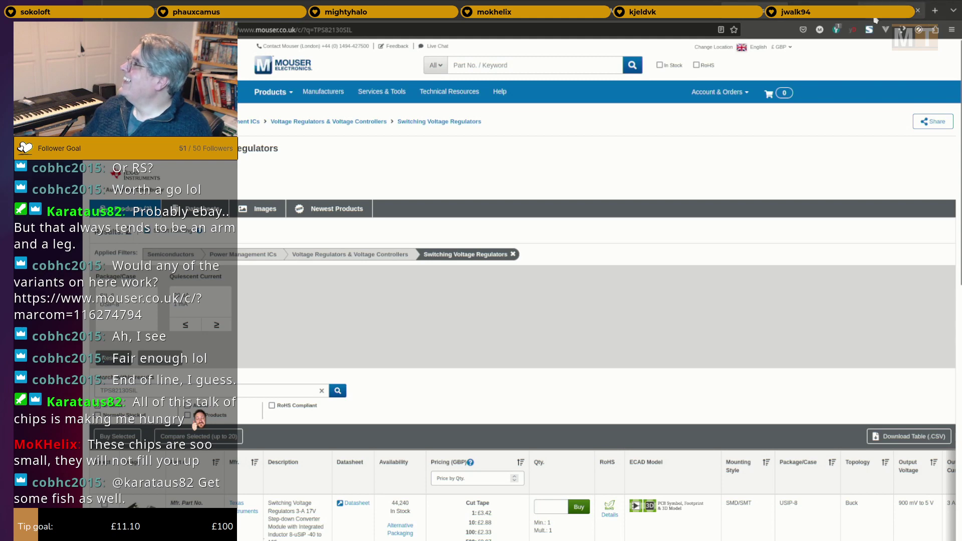
# Return to the customized LMZM23601 design in WEBENCH, go back to the design selection and clear the filters.
pyautogui.click(473, 15)
pyautogui.scroll(4, 305, 207)
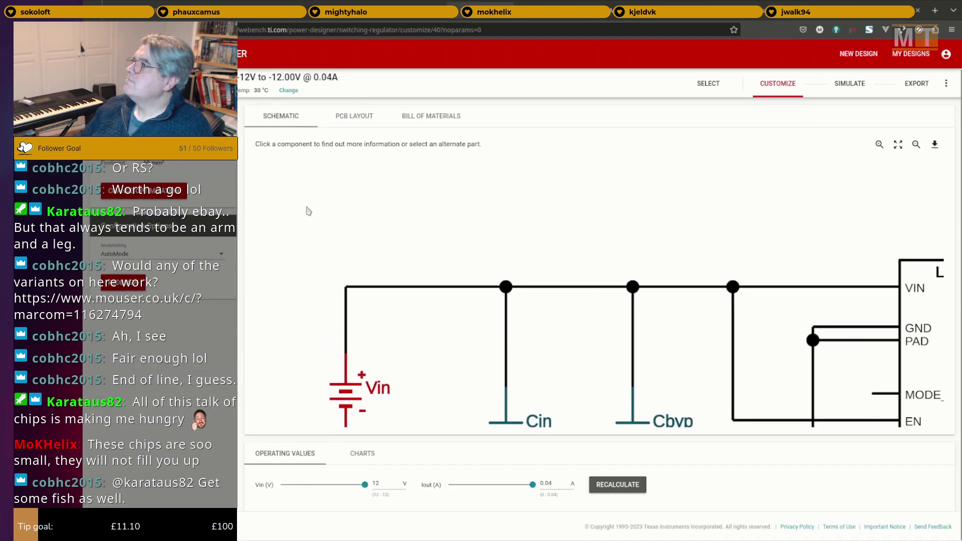
pyautogui.scroll(-3, 346, 222)
pyautogui.click(100, 54)
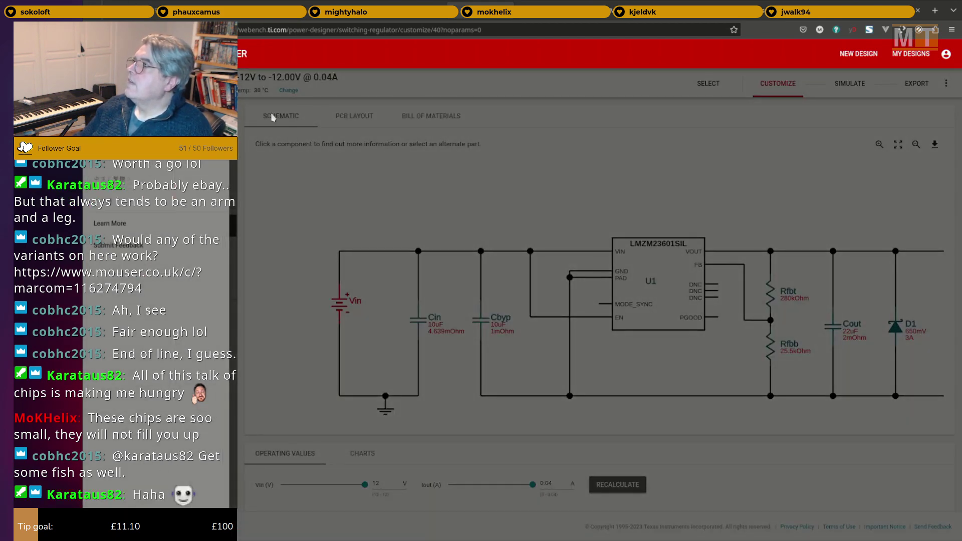
pyautogui.click(830, 90)
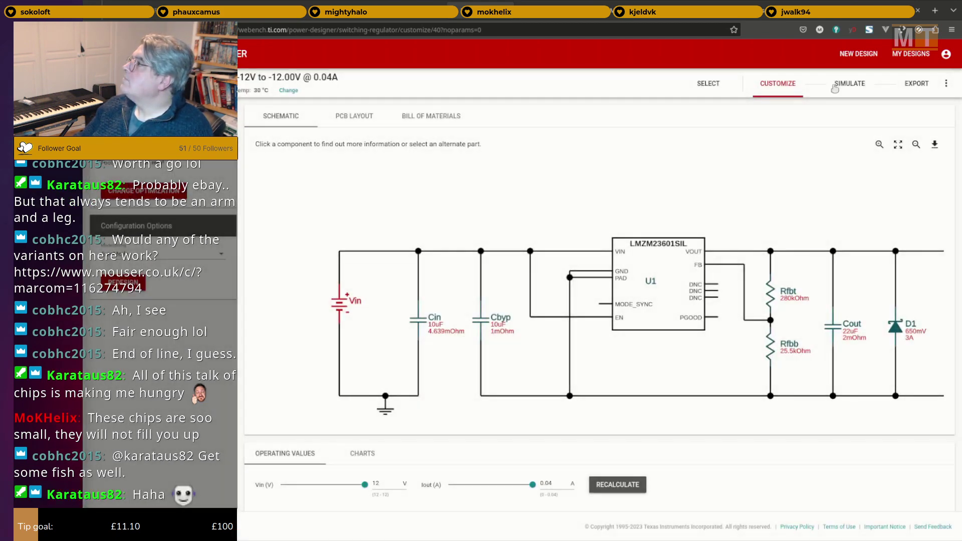
pyautogui.click(708, 83)
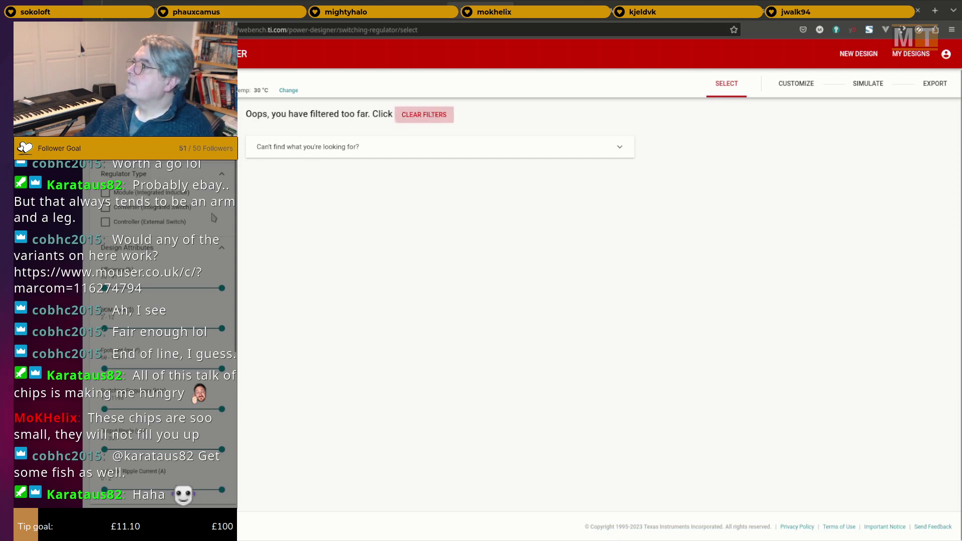
pyautogui.click(432, 114)
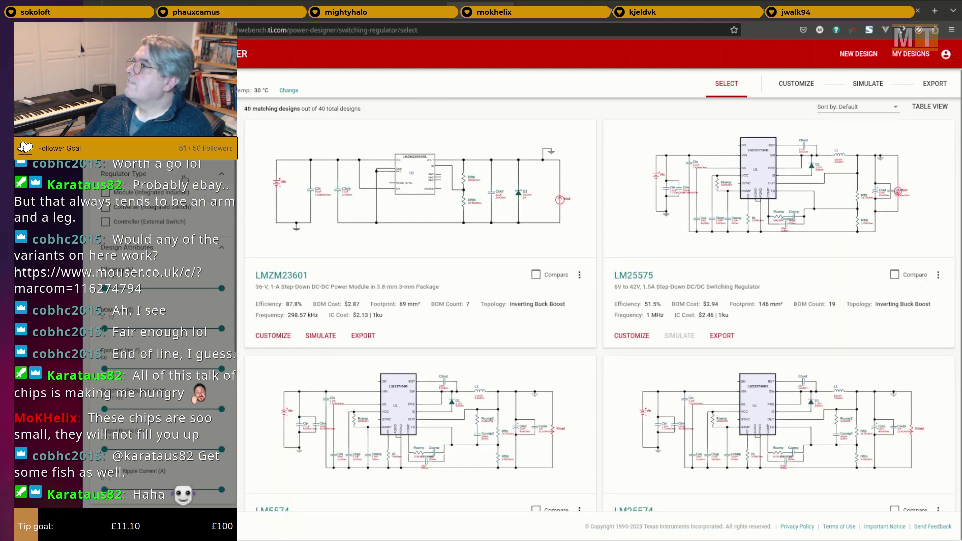
# Look through the design list's filters, from regulator type and design attributes down to topology and IC package.
pyautogui.click(180, 229)
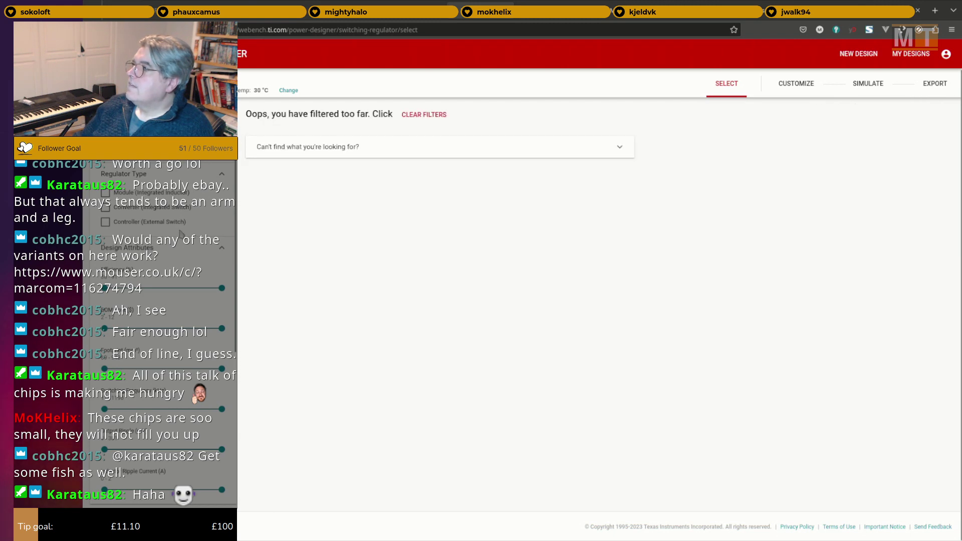
pyautogui.scroll(-1, 224, 316)
pyautogui.scroll(-5, 224, 317)
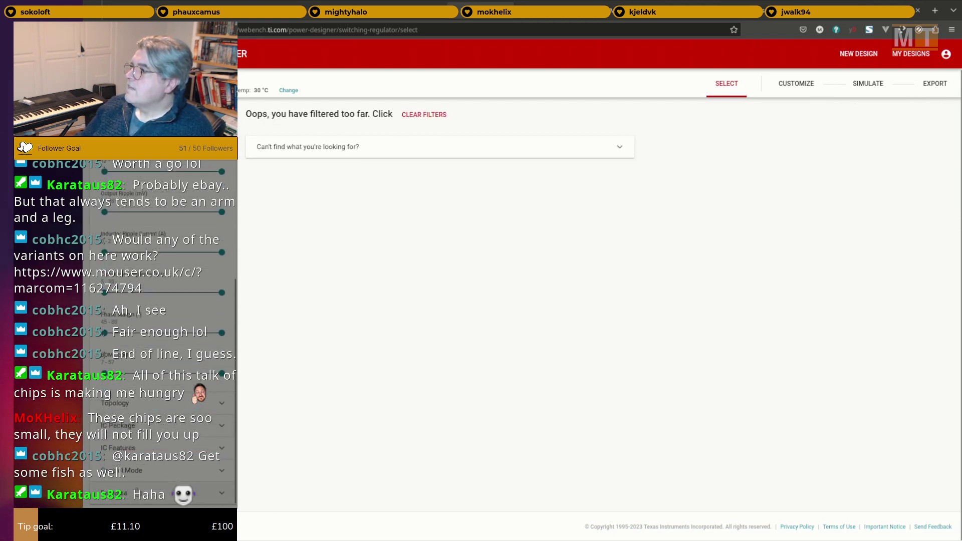
pyautogui.scroll(5, 181, 172)
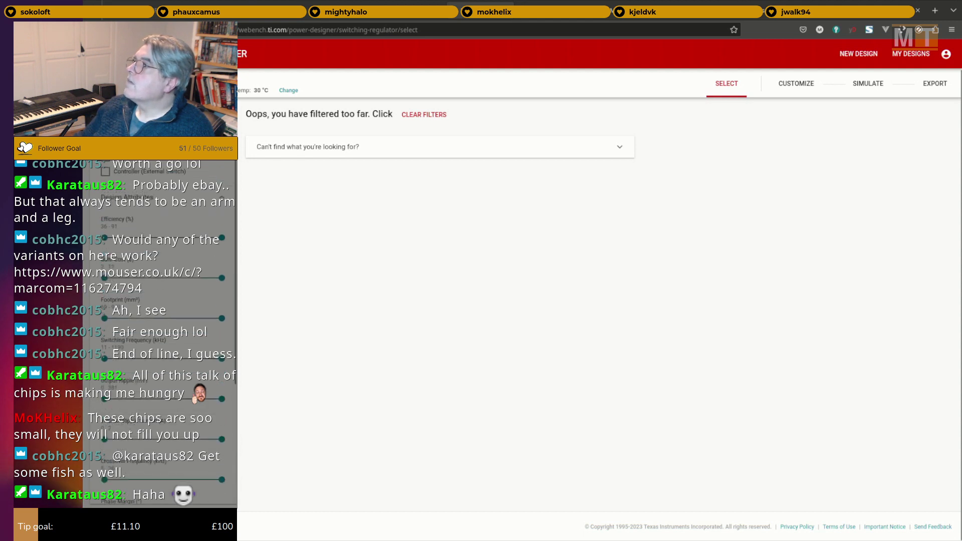
# Start a new DC/DC power design and expand the advanced options for both input and output.
pyautogui.click(858, 54)
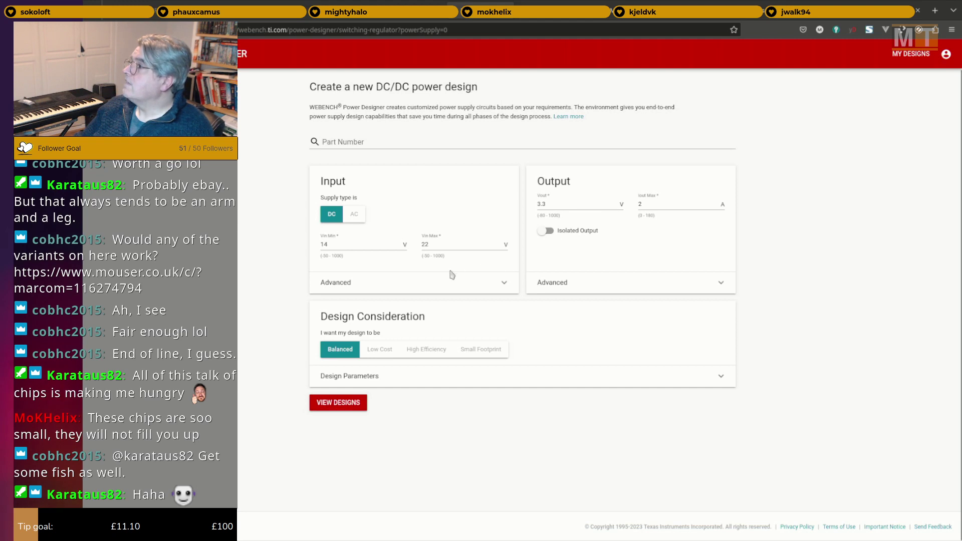
pyautogui.click(592, 279)
pyautogui.click(493, 286)
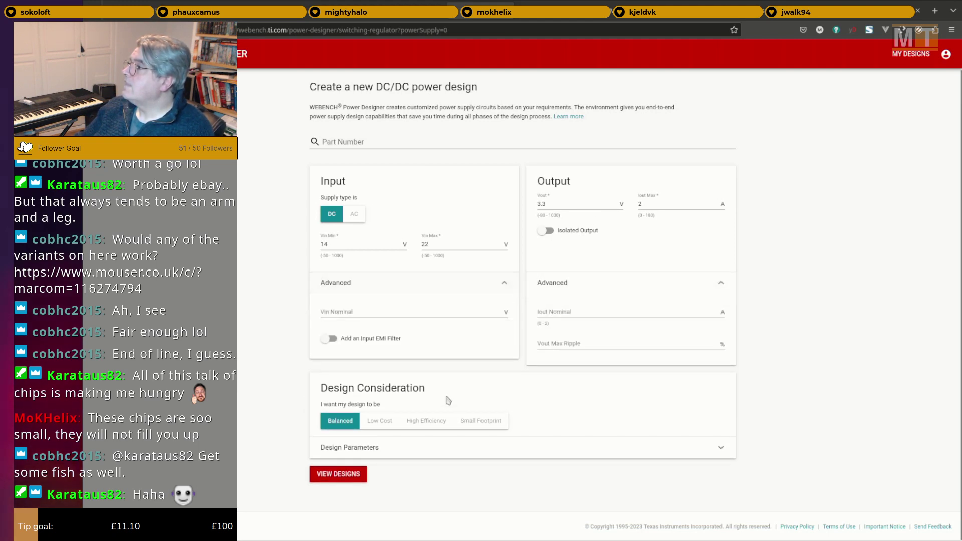
# Search WEBENCH for part number TPS82130SIL, and start a site search from TI's LMZM23601SILR product page.
pyautogui.click(370, 141)
pyautogui.write('TPS82130SIL')
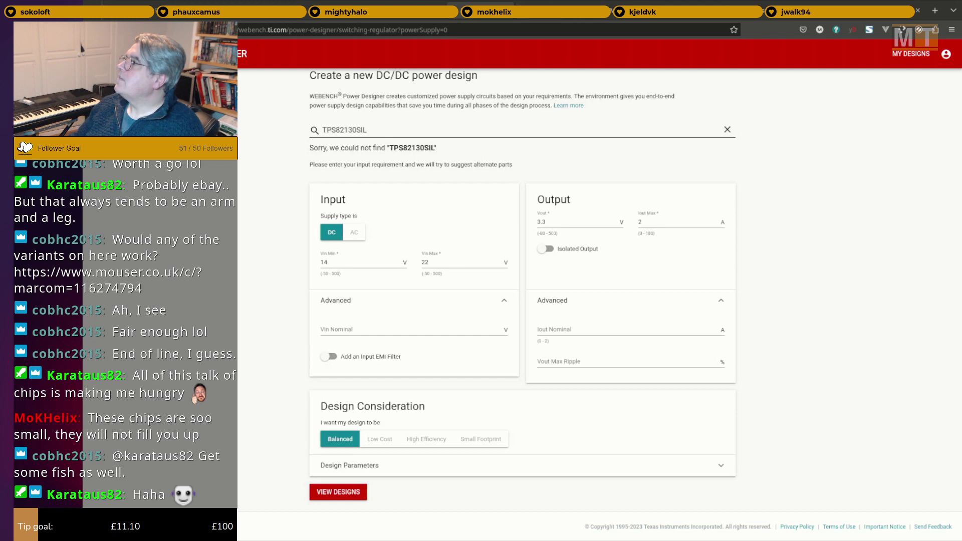
pyautogui.click(548, 3)
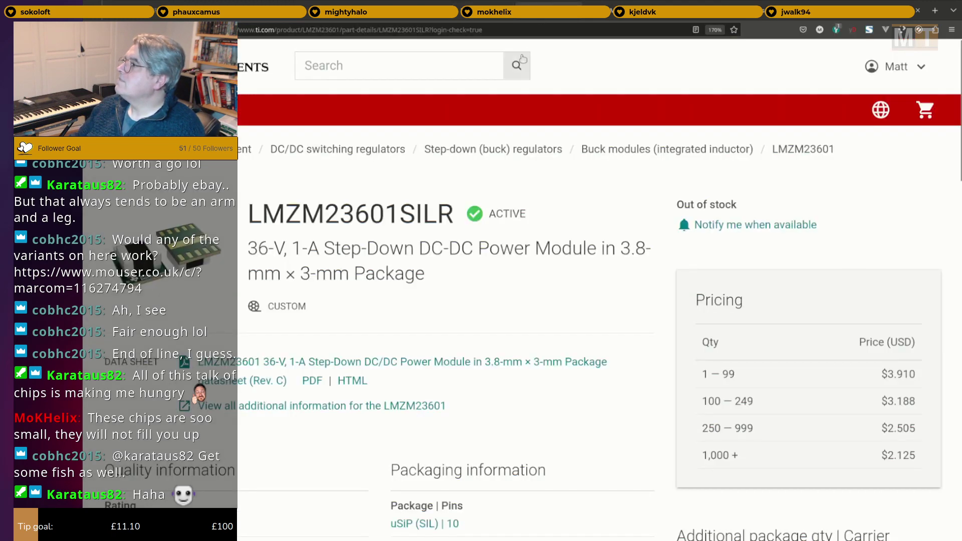
pyautogui.click(422, 64)
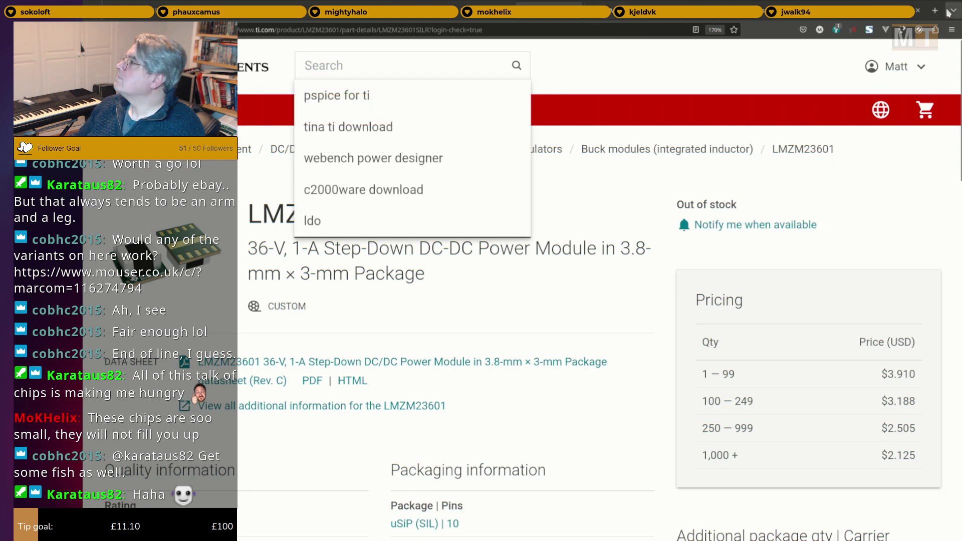
# Search the web for TPS82130SIL in a new tab and open Texas Instruments' TPS82130 datasheet.
pyautogui.click(935, 11)
pyautogui.write('TPS82130SIL')
pyautogui.press('Return')
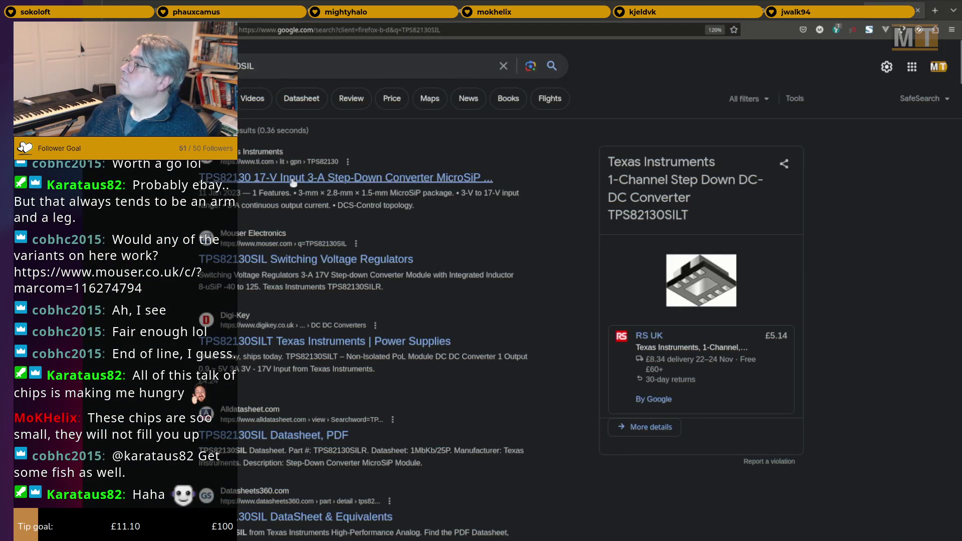
pyautogui.click(293, 179)
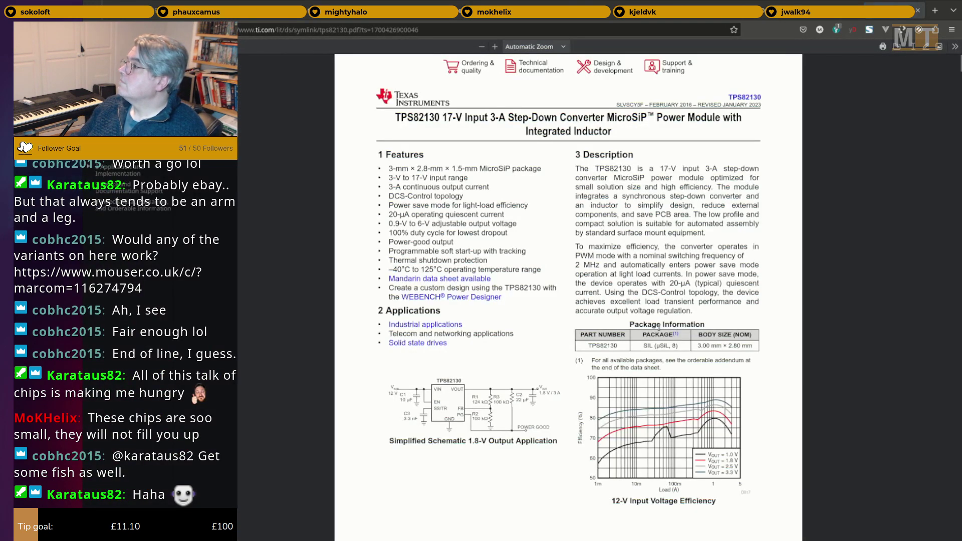
# Look through the TPS82130 datasheet from pin functions and electrical characteristics to the typical application circuit and output voltage setting.
pyautogui.scroll(-15, 653, 290)
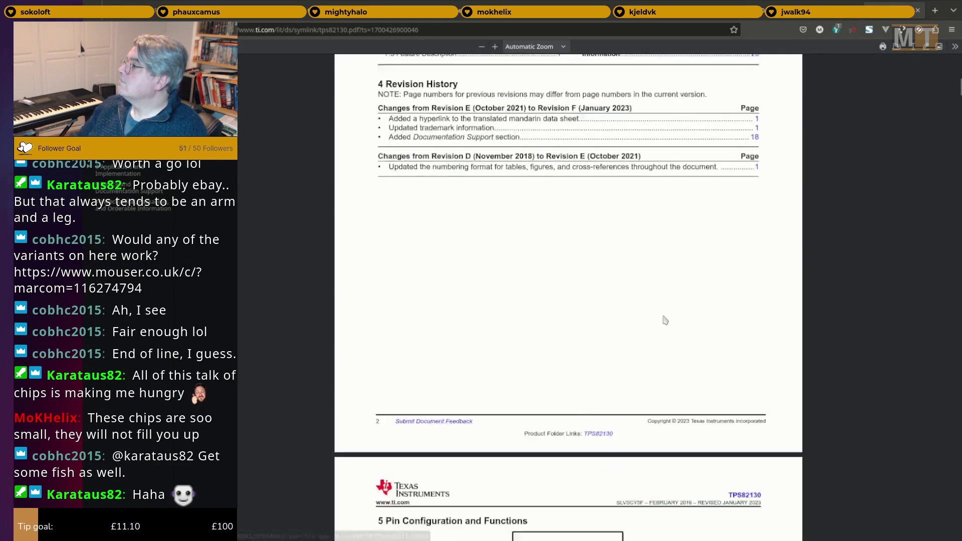
pyautogui.scroll(-2, 664, 301)
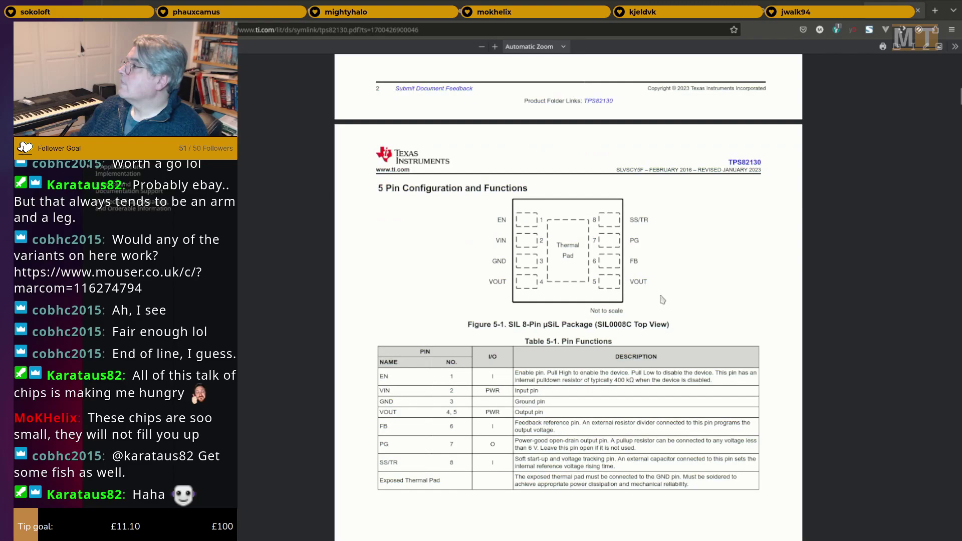
pyautogui.scroll(-15, 635, 307)
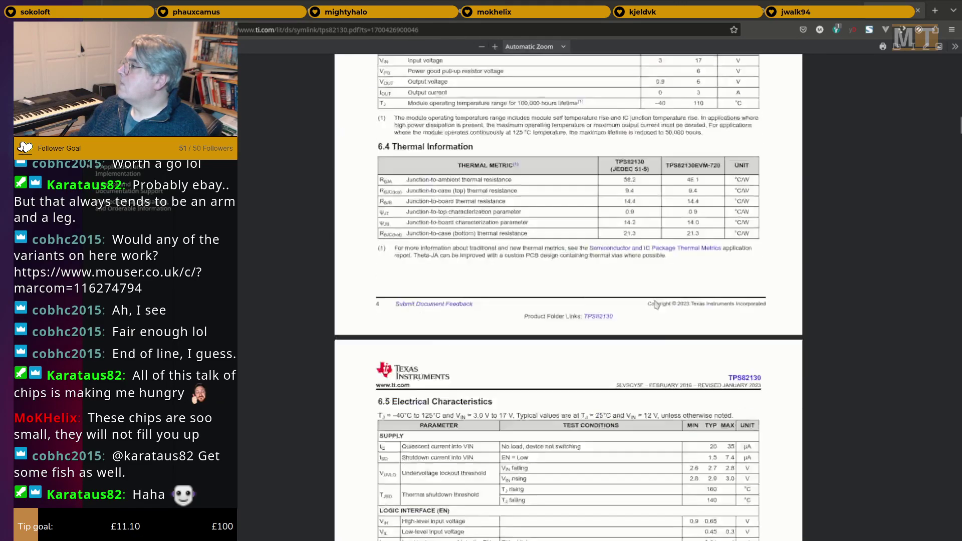
pyautogui.scroll(-15, 619, 348)
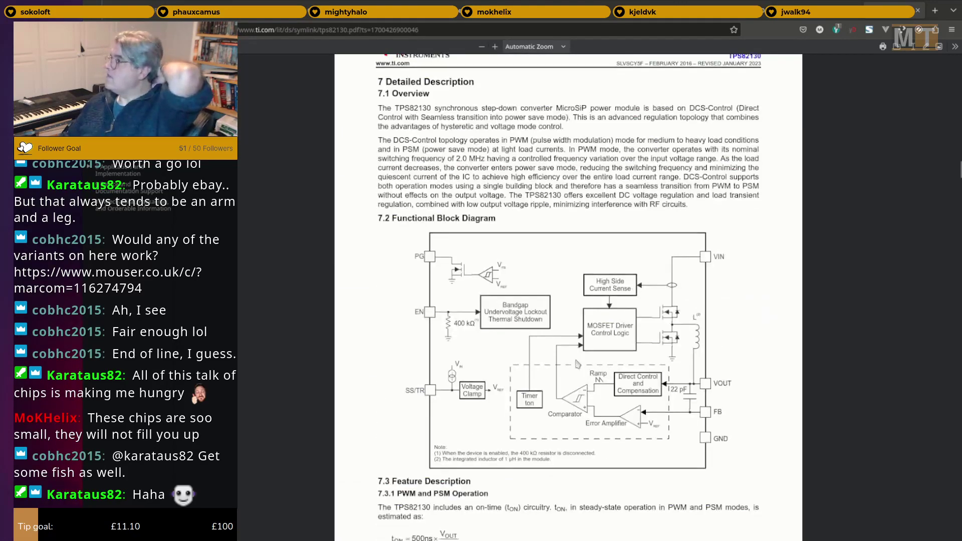
pyautogui.scroll(-20, 576, 362)
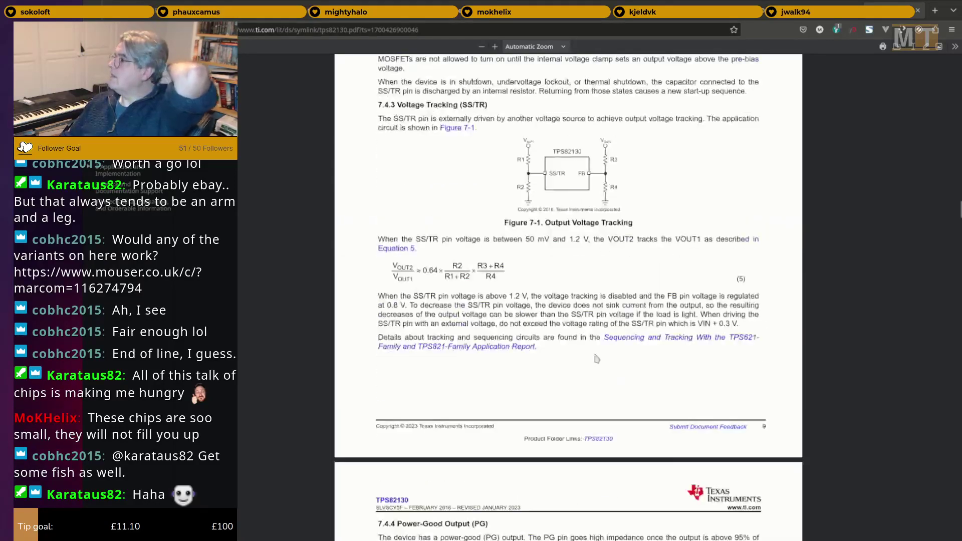
pyautogui.scroll(-15, 597, 352)
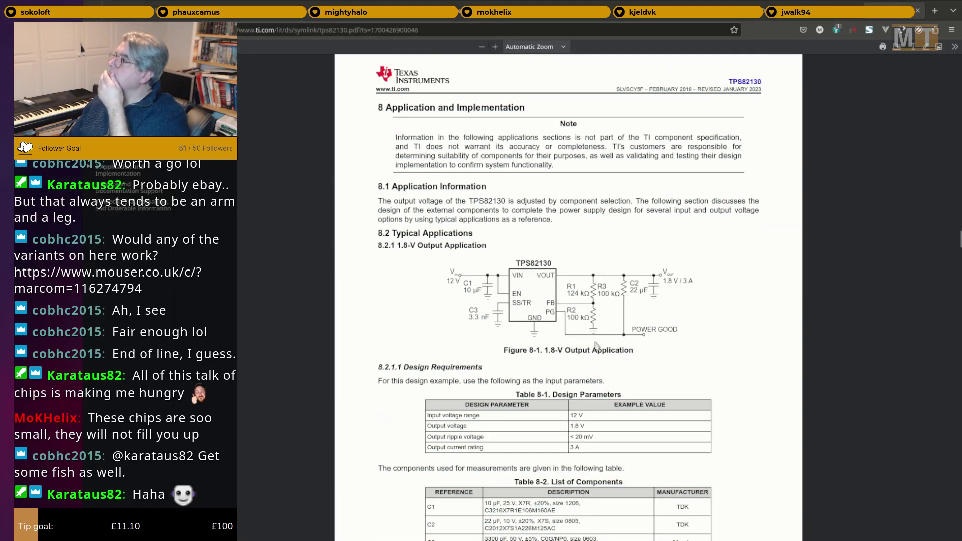
pyautogui.scroll(-3, 448, 294)
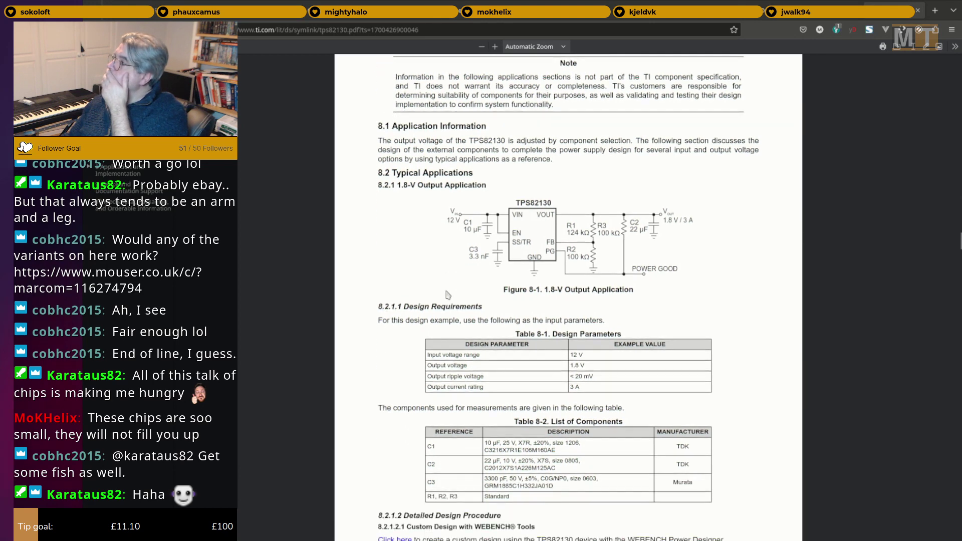
pyautogui.scroll(-5, 446, 293)
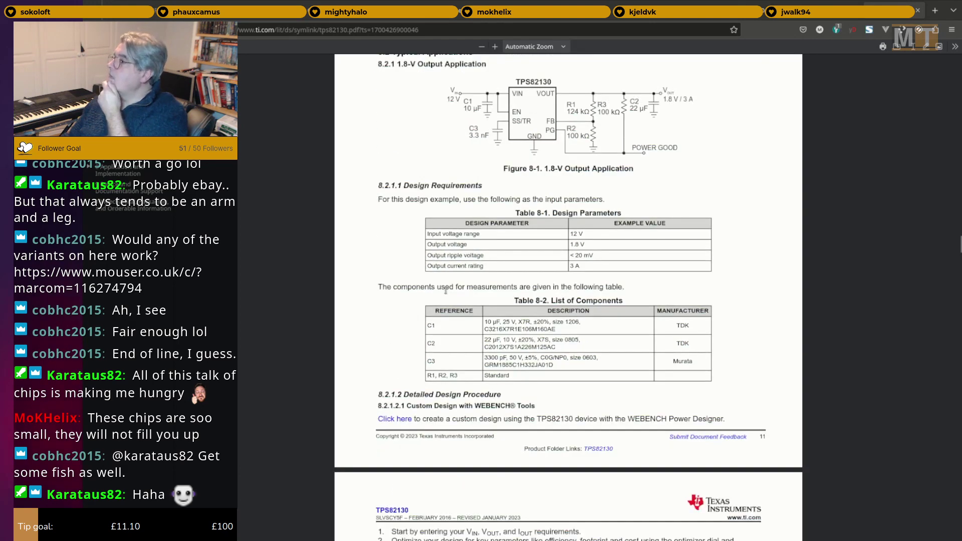
pyautogui.scroll(-15, 445, 290)
pyautogui.scroll(-20, 443, 300)
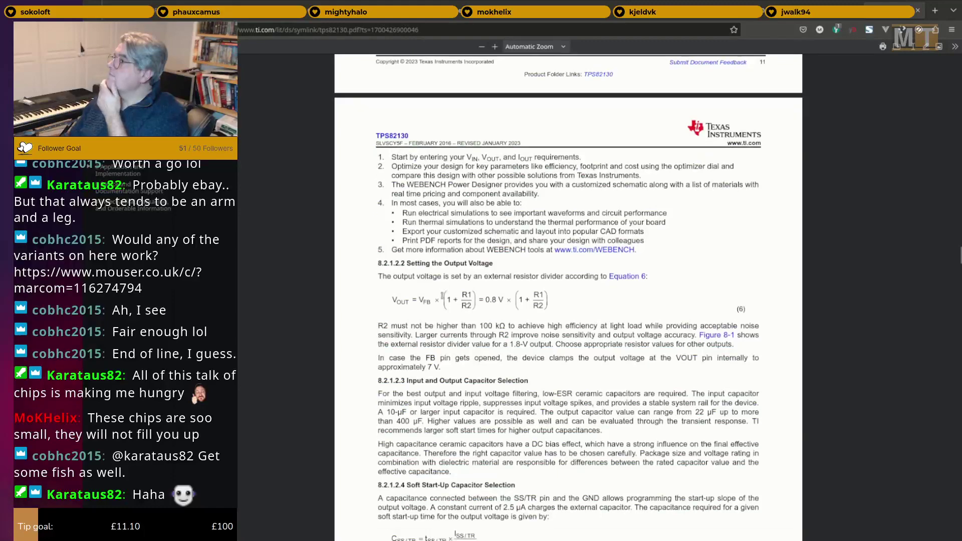
# Examine the rest of the TPS82130 datasheet: efficiency curves, PCB layout guidance, package drawings and packaging information.
pyautogui.scroll(-20, 444, 301)
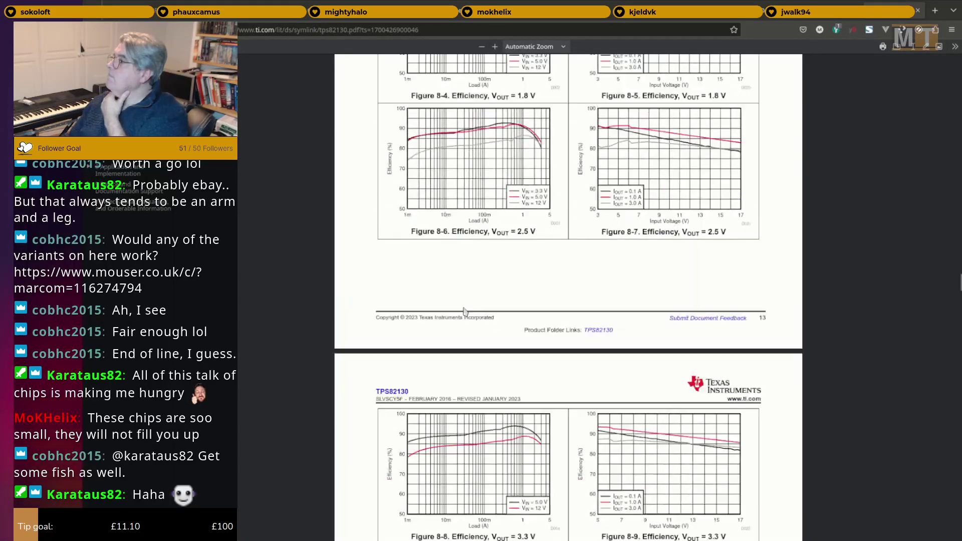
pyautogui.scroll(-20, 471, 319)
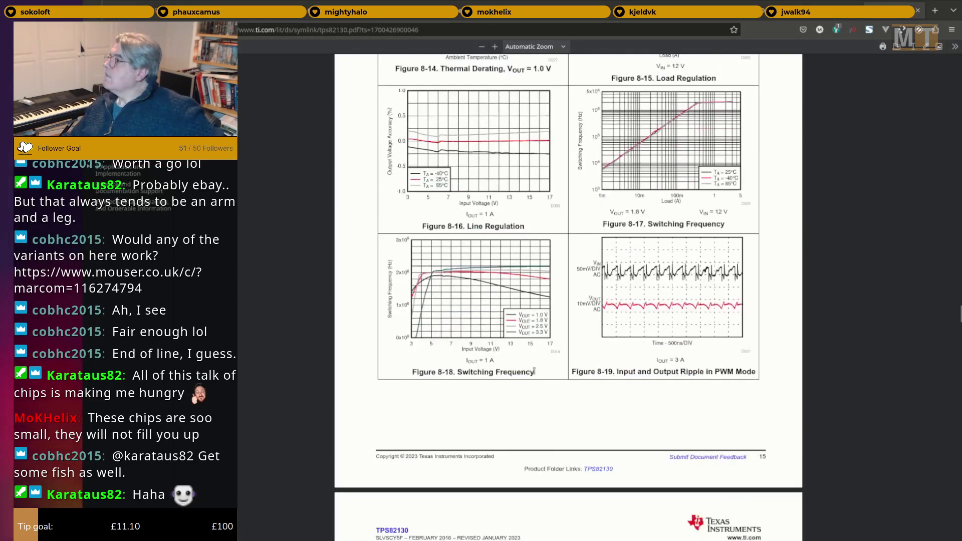
pyautogui.scroll(-18, 476, 371)
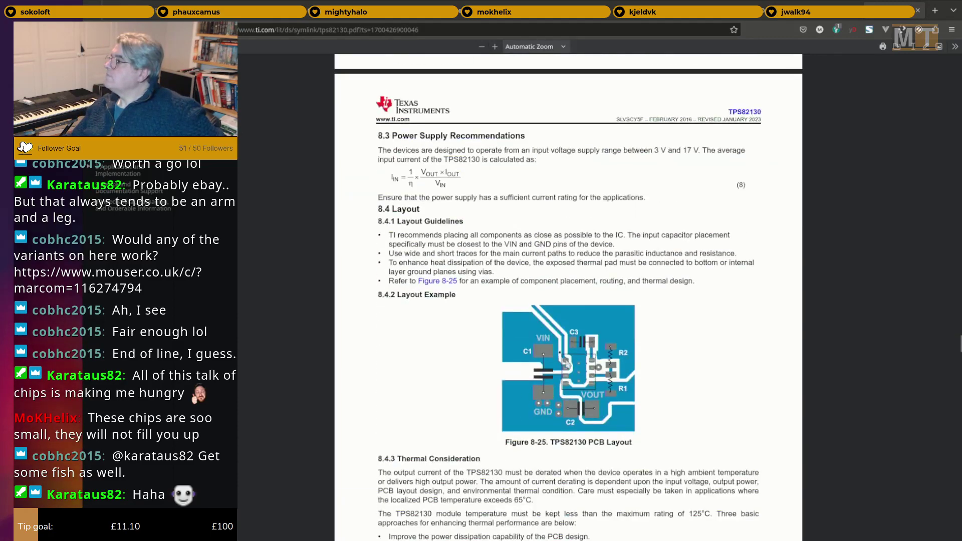
pyautogui.scroll(-20, 476, 371)
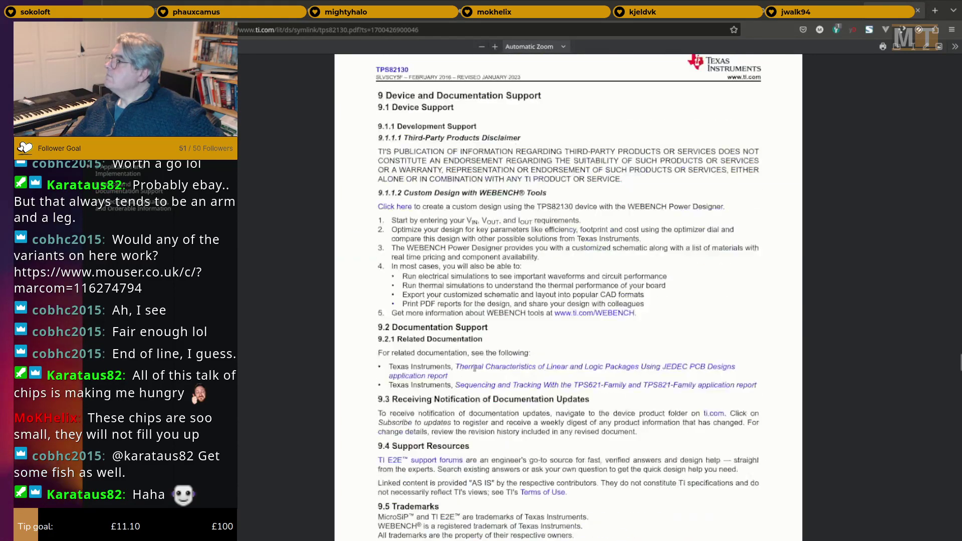
pyautogui.scroll(-20, 476, 379)
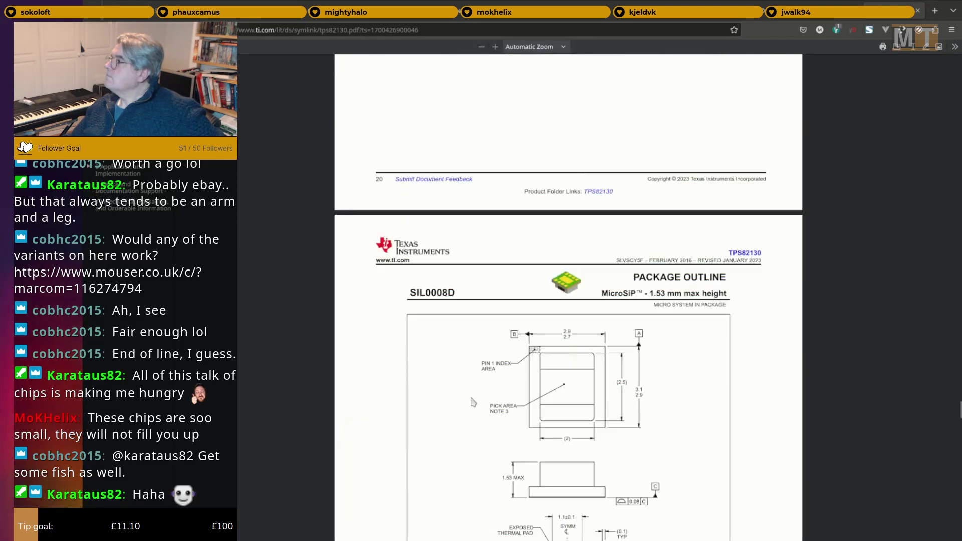
pyautogui.scroll(-20, 464, 375)
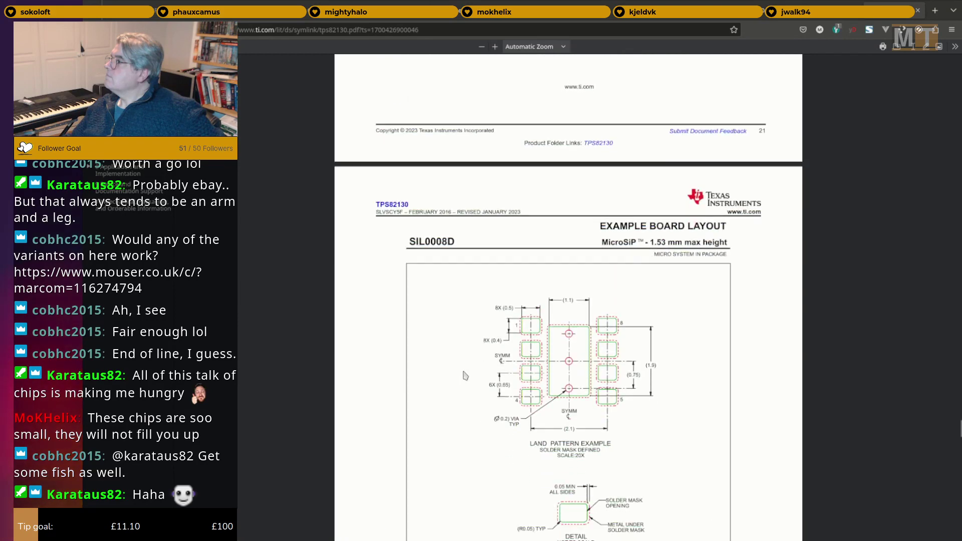
pyautogui.scroll(-20, 465, 378)
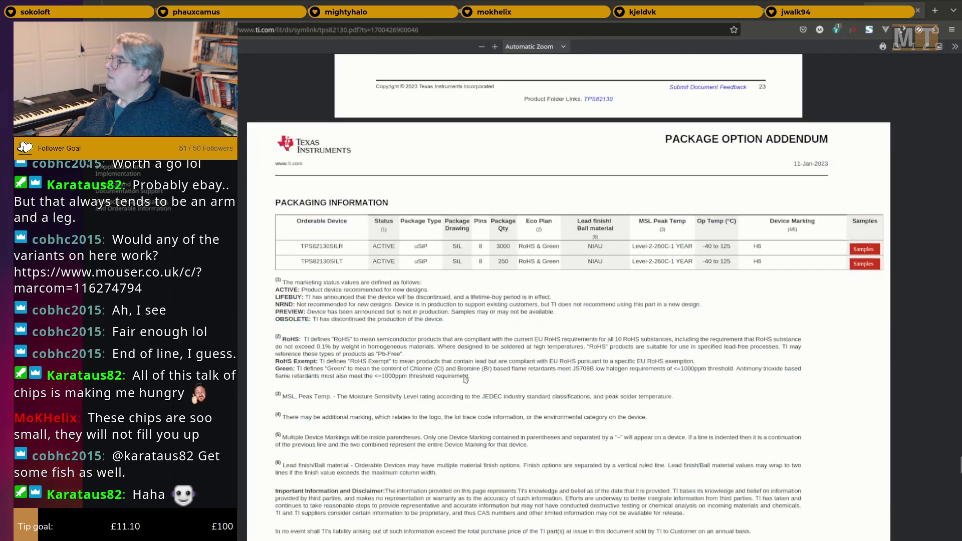
pyautogui.scroll(-7, 957, 496)
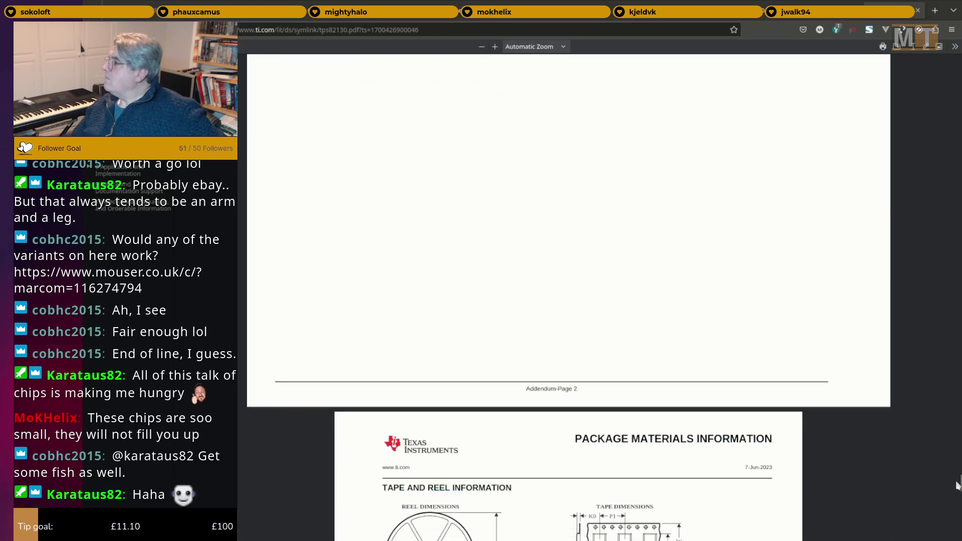
# Go back to the first page of the TPS82130 datasheet and review its features, description and simplified schematic.
pyautogui.press('Home')
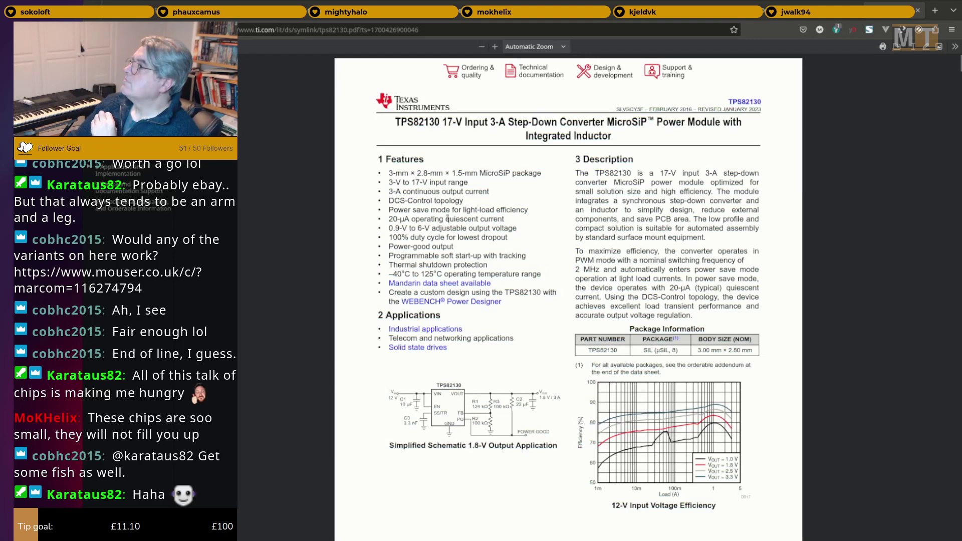
pyautogui.scroll(-2, 559, 221)
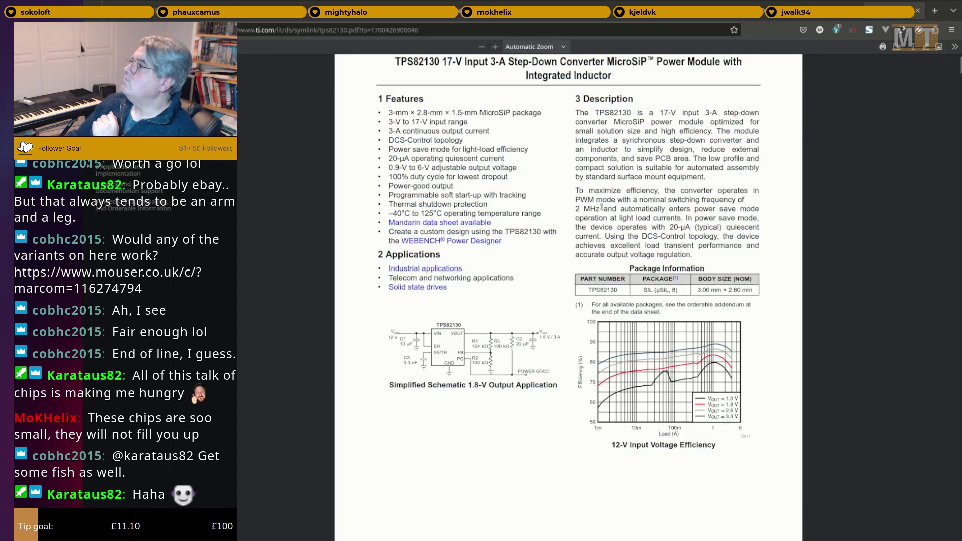
pyautogui.scroll(-2, 598, 210)
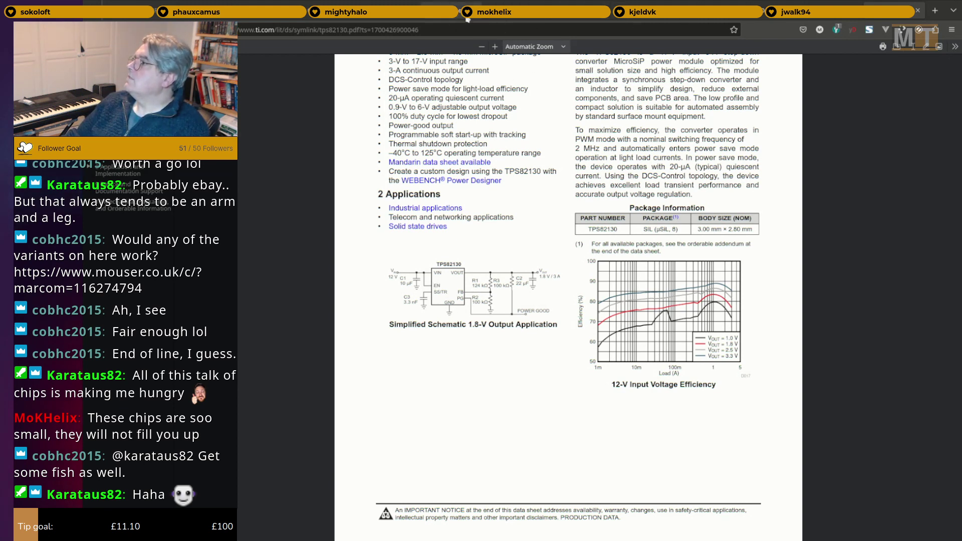
# Review the features and schematic on the LMZM23601 datasheet's first page for comparison, and return to the TPS82130 datasheet.
pyautogui.click(516, 5)
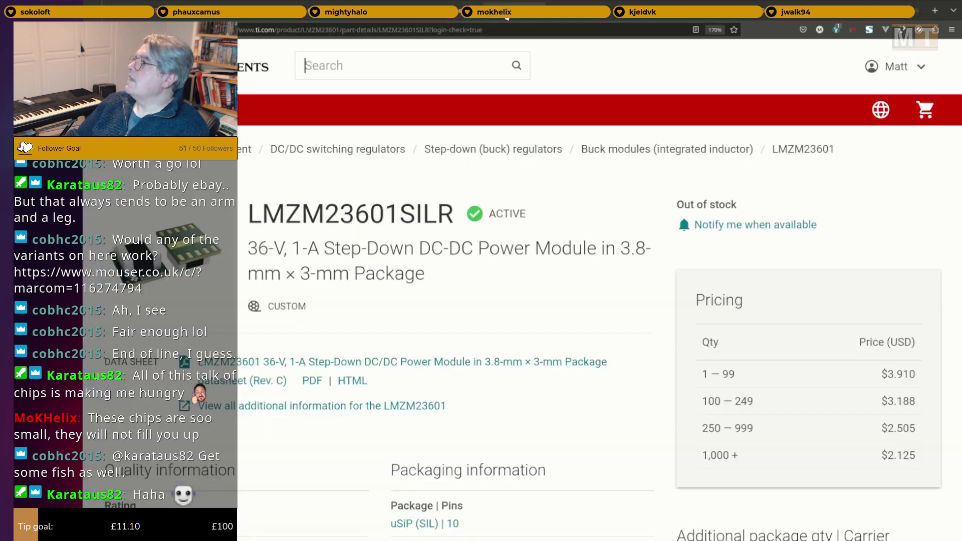
pyautogui.click(571, 17)
pyautogui.scroll(5, 567, 186)
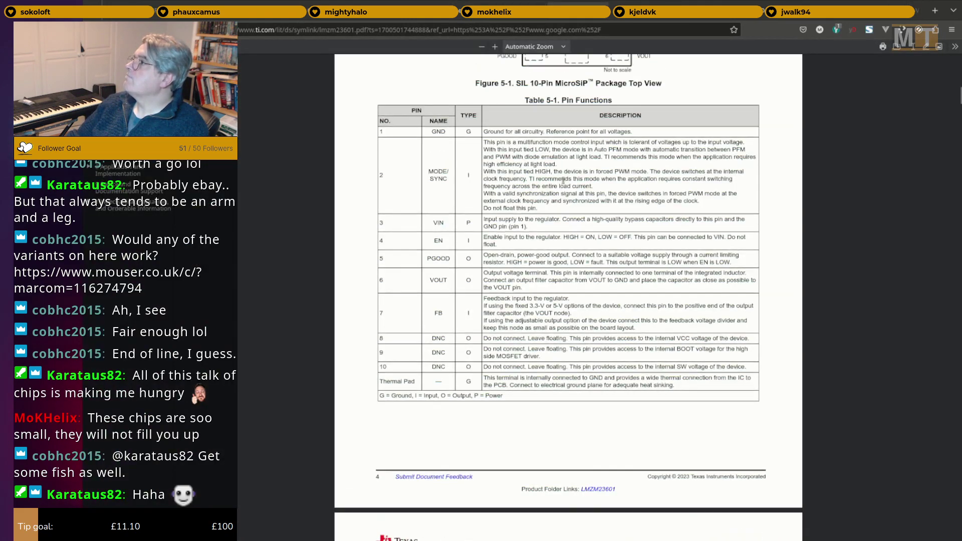
pyautogui.scroll(8, 568, 186)
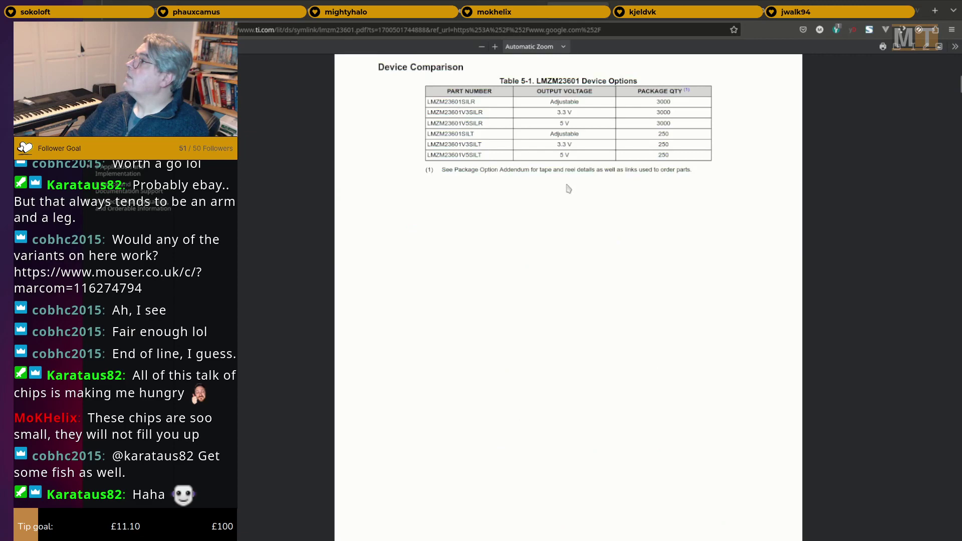
pyautogui.scroll(15, 567, 188)
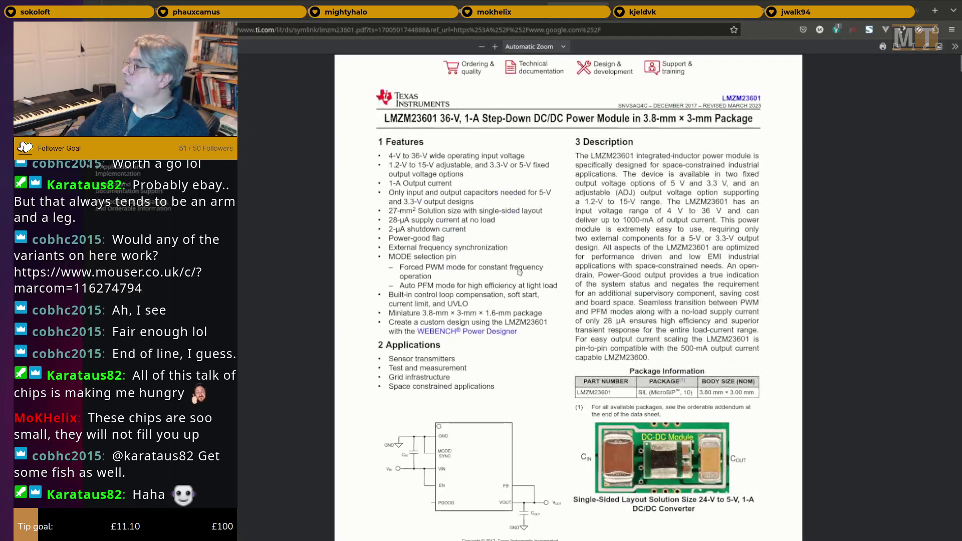
pyautogui.scroll(-3, 519, 271)
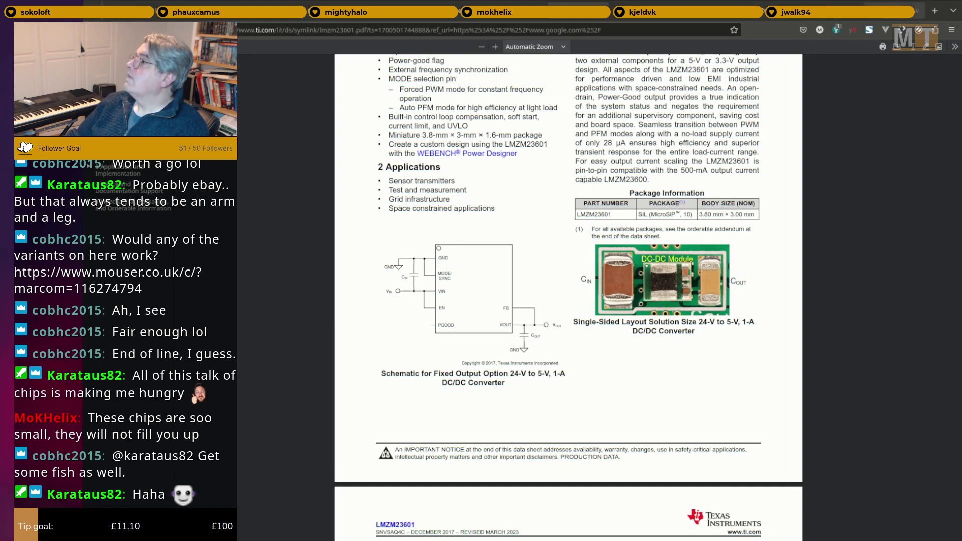
pyautogui.click(891, 10)
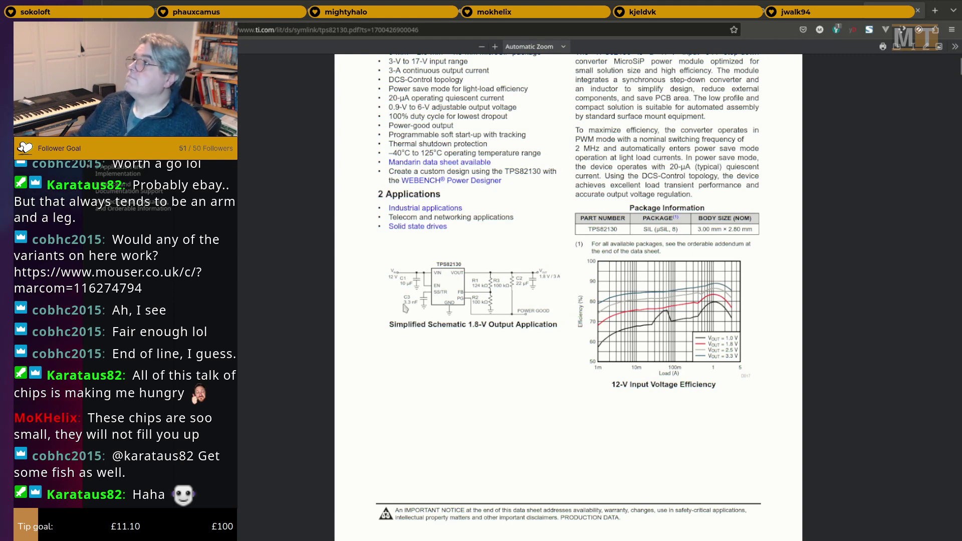
# Switch to the terminal, create a PSU directory in the A500 project folder and change into it.
pyautogui.hotkey('ctrl', 'alt', 'Right')
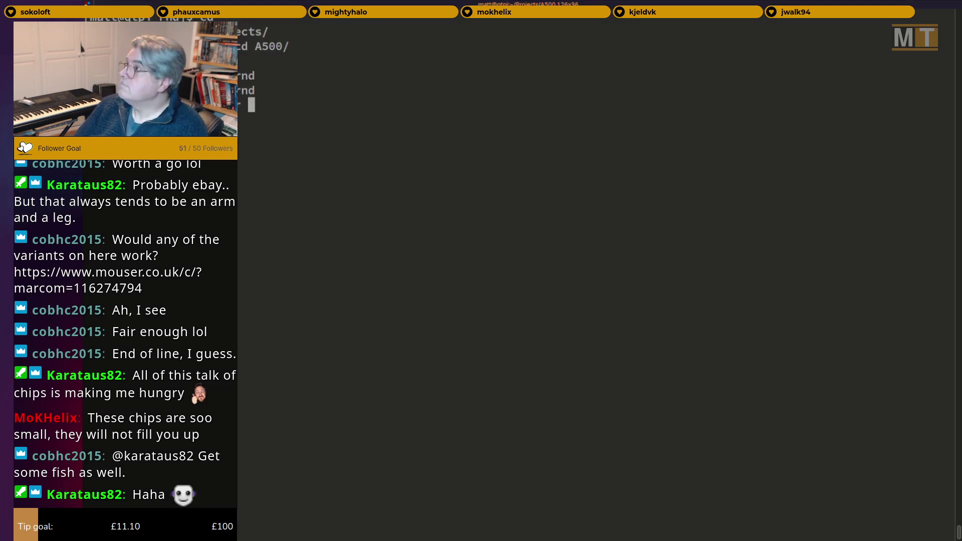
pyautogui.write('PSU')
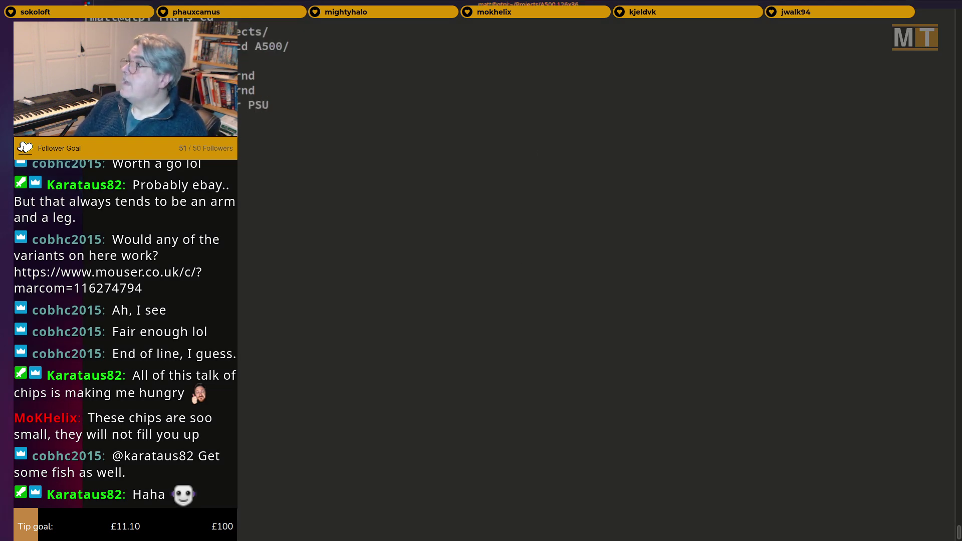
pyautogui.write('U')
pyautogui.press('Return')
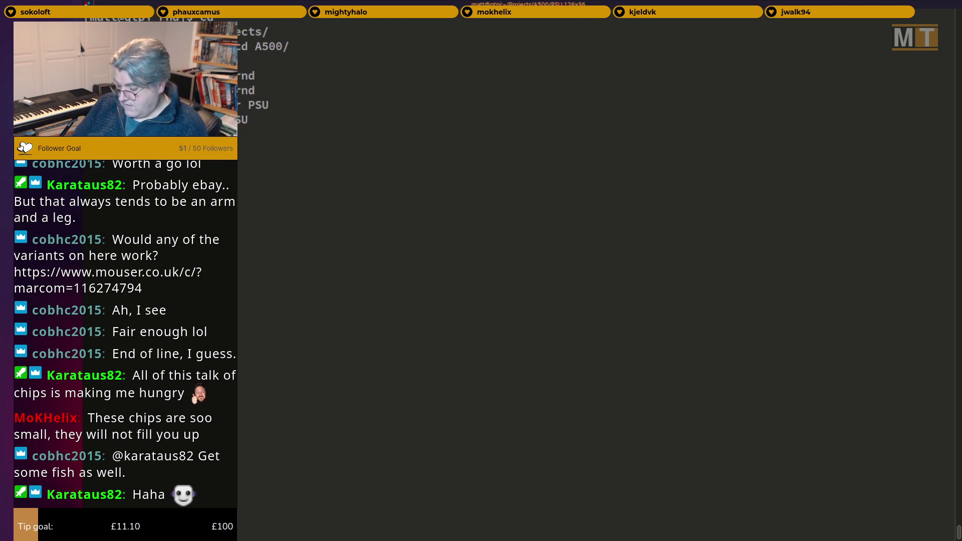
# Launch sch-rnd on a new schematic sheet named PSU.rs and move the editor window clear of the terminal.
pyautogui.write('PSU.')
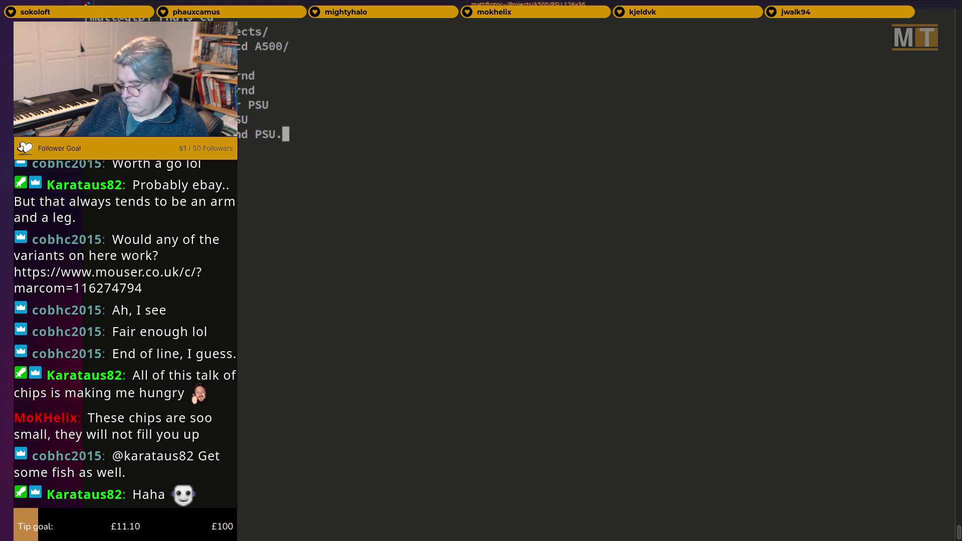
pyautogui.write('rs')
pyautogui.press('Return')
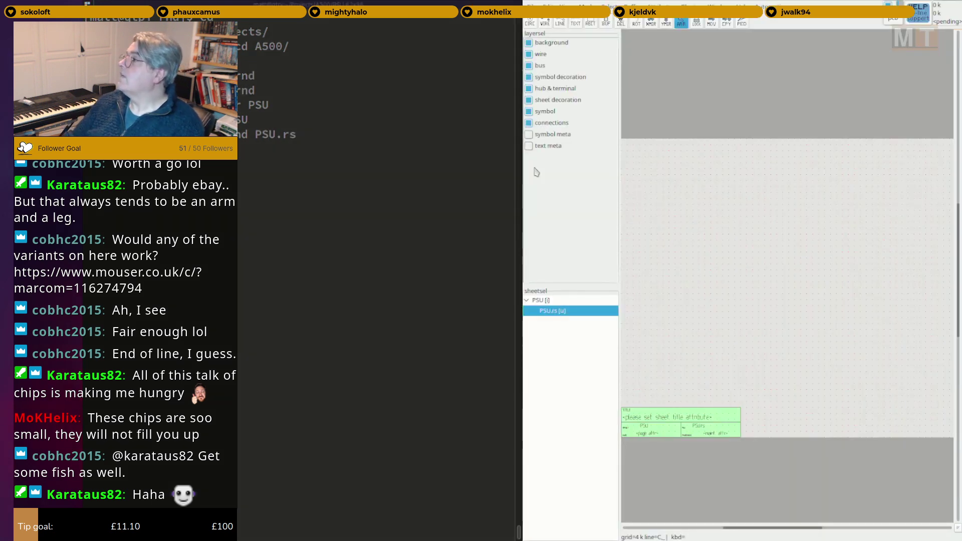
pyautogui.moveTo(216, 244); pyautogui.dragTo(109, 225)
pyautogui.moveTo(423, 257); pyautogui.dragTo(593, 246, button='middle')
pyautogui.scroll(3, 549, 261)
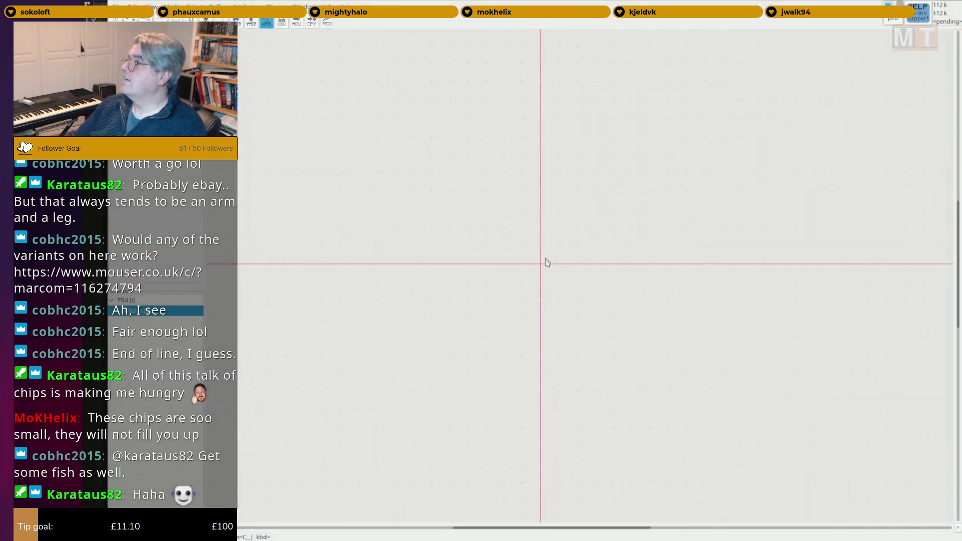
pyautogui.write('wlast: w l')
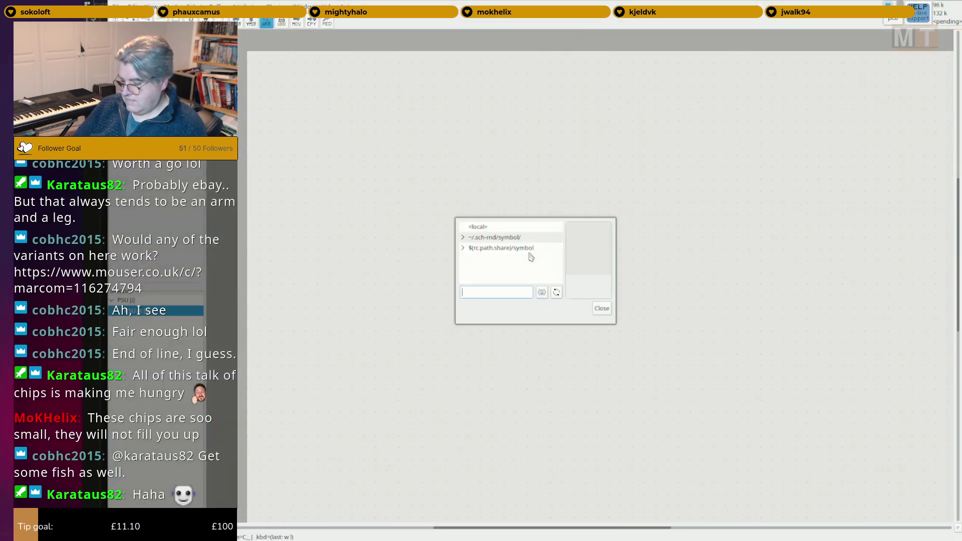
pyautogui.write('ac')
pyautogui.press('Escape')
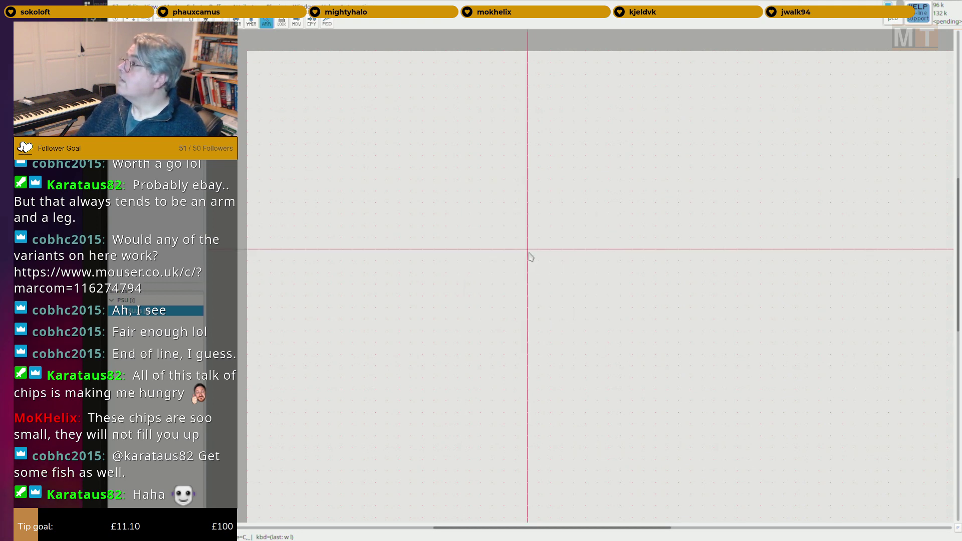
# Place a terminal on the blank sheet and set its name to VIN.
pyautogui.scroll(2, 451, 230)
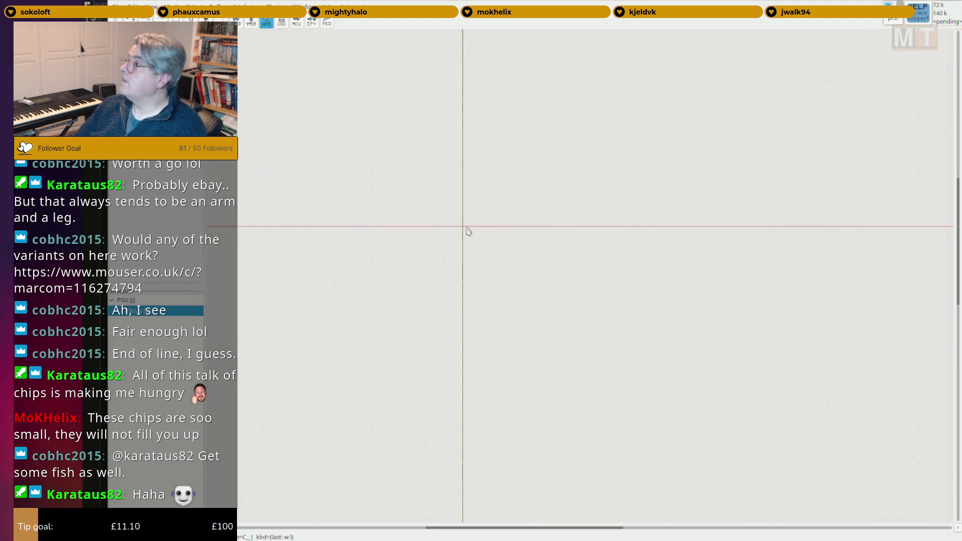
pyautogui.scroll(-3, 554, 295)
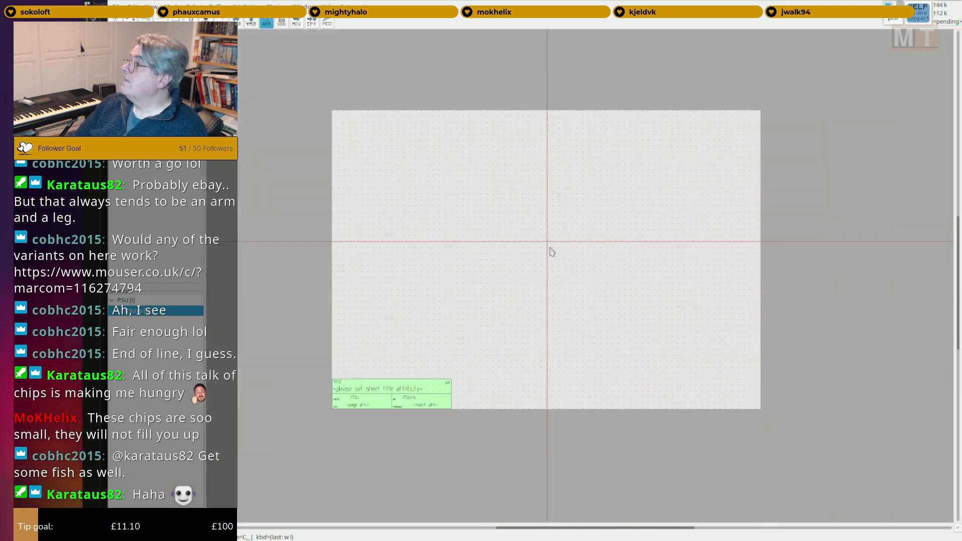
pyautogui.scroll(1, 476, 230)
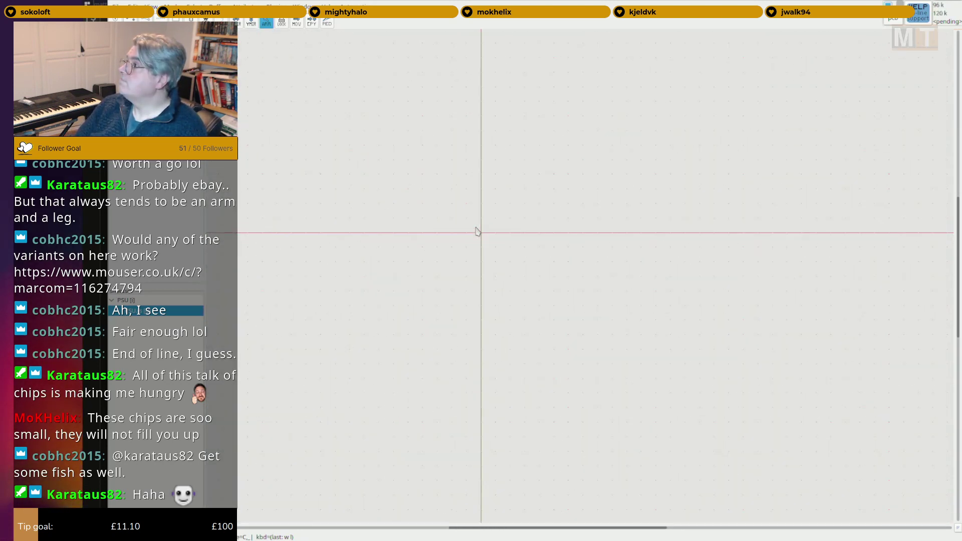
pyautogui.press('p')
pyautogui.press('t')
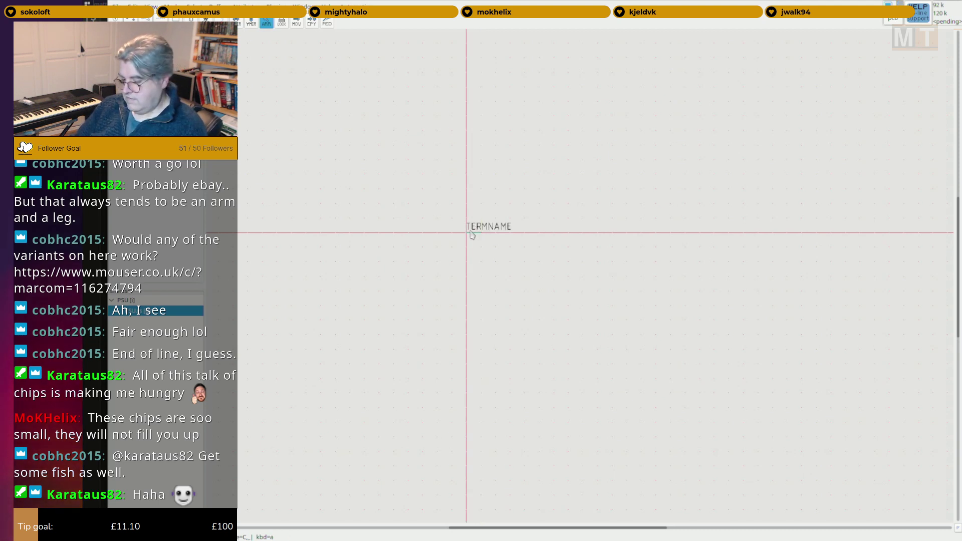
pyautogui.press('a')
pyautogui.press('Escape')
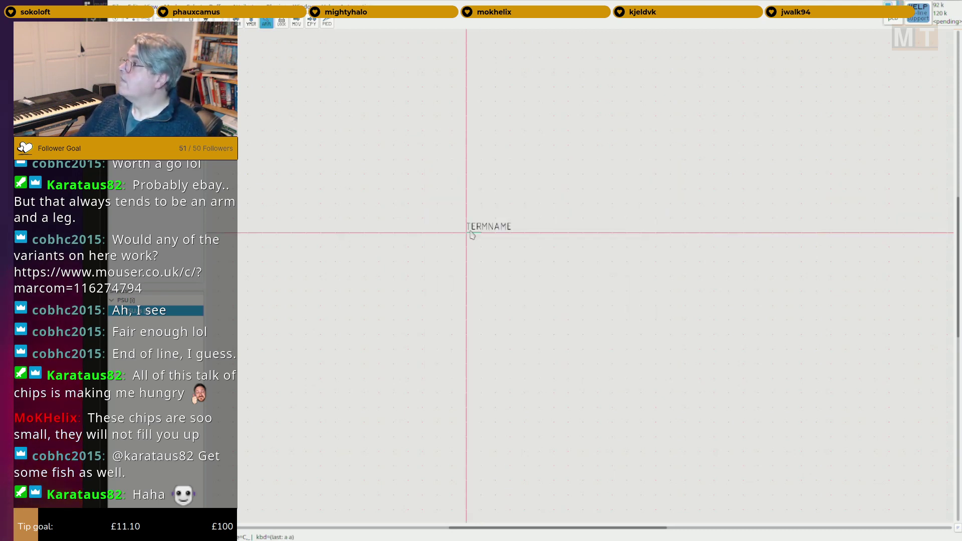
pyautogui.hscroll(-3, 460, 254)
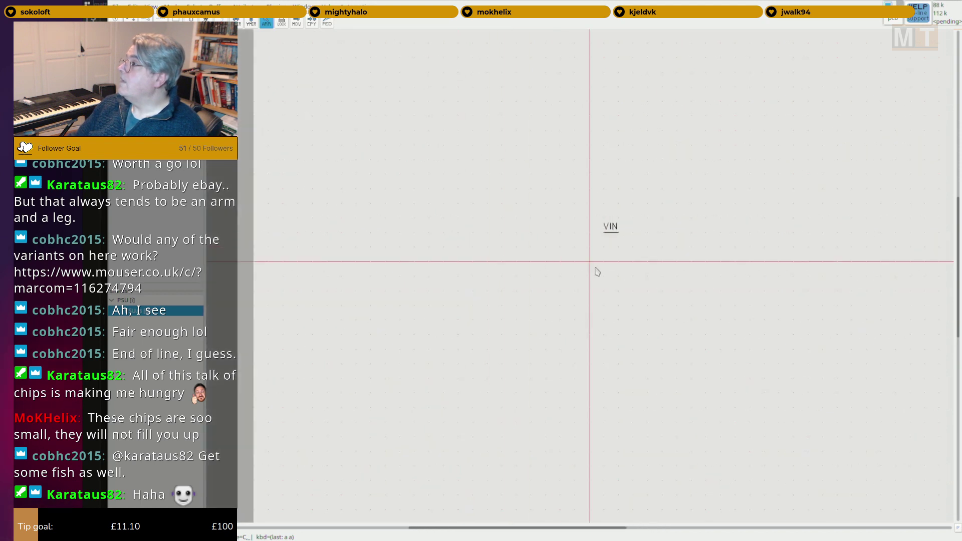
# Place a second terminal directly below VIN and set its name to EN.
pyautogui.scroll(2, 595, 267)
pyautogui.moveTo(625, 264); pyautogui.dragTo(588, 283, button='middle')
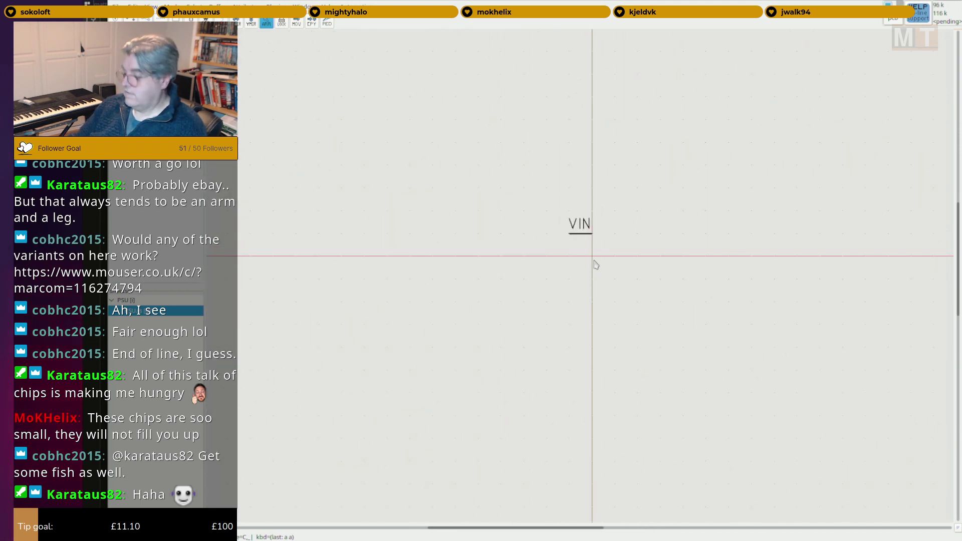
pyautogui.press('t')
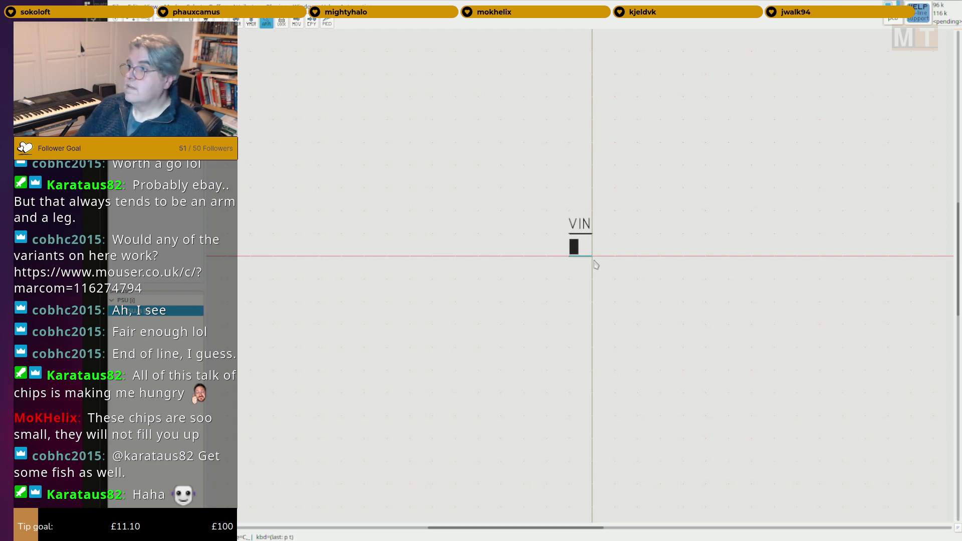
pyautogui.press('a')
pyautogui.press('a')
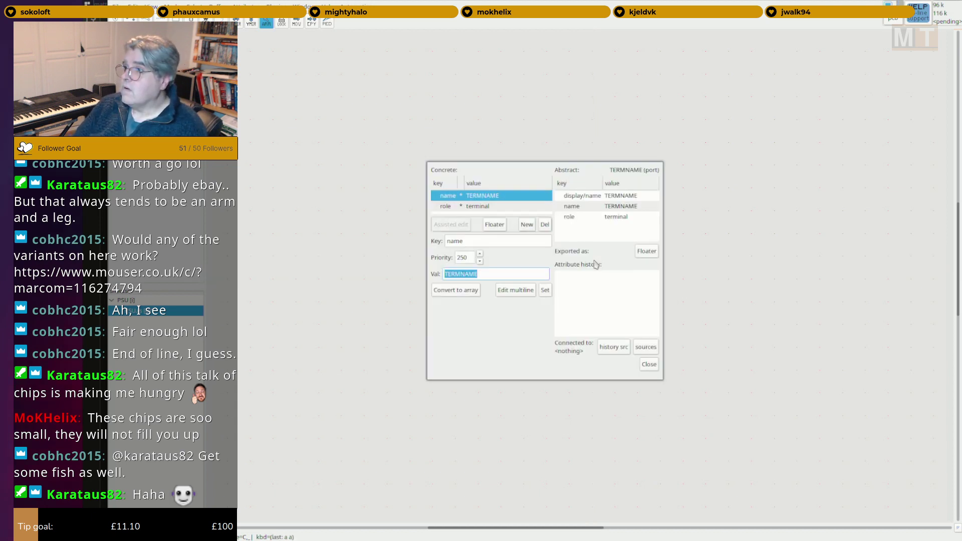
pyautogui.write('EN')
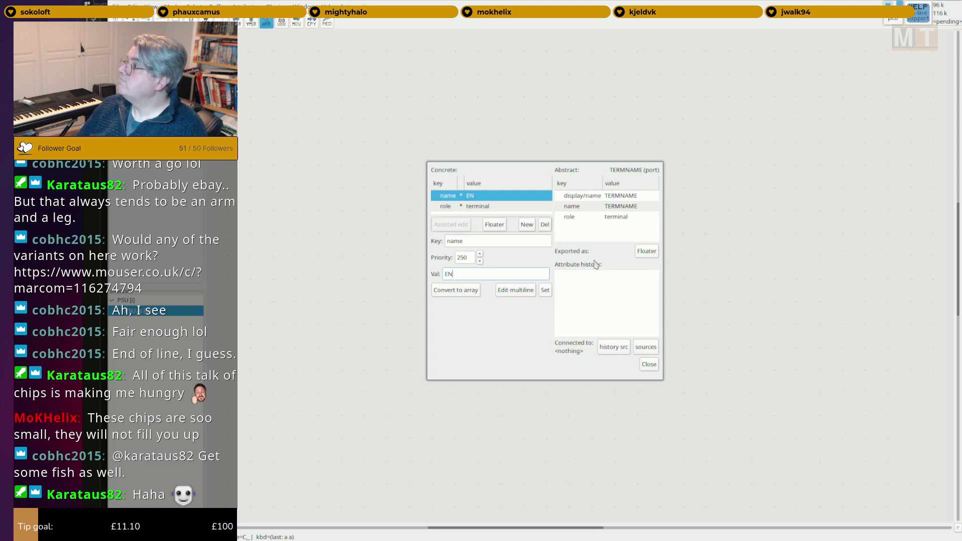
pyautogui.press('Escape')
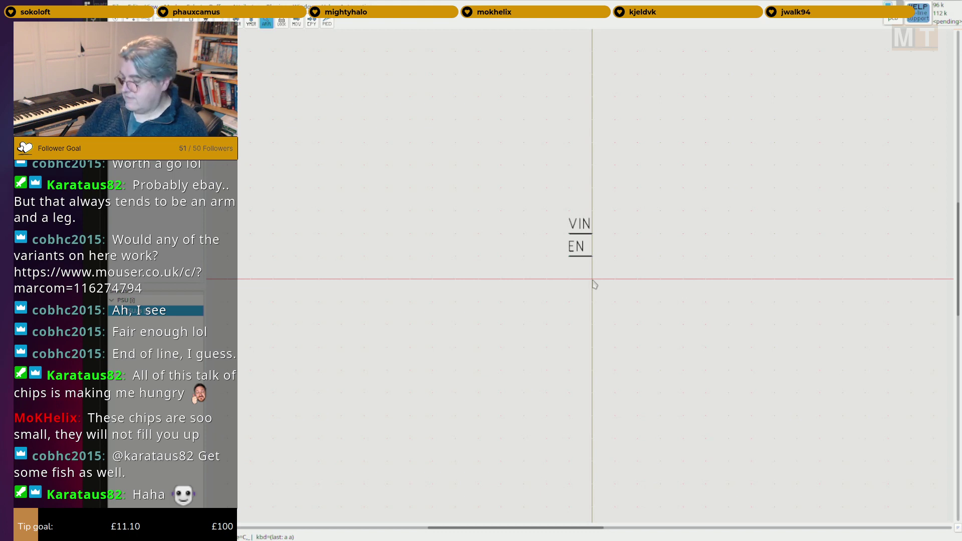
# Place a third terminal directly below EN and set its name to SS.
pyautogui.press('p')
pyautogui.press('t')
pyautogui.write('an')
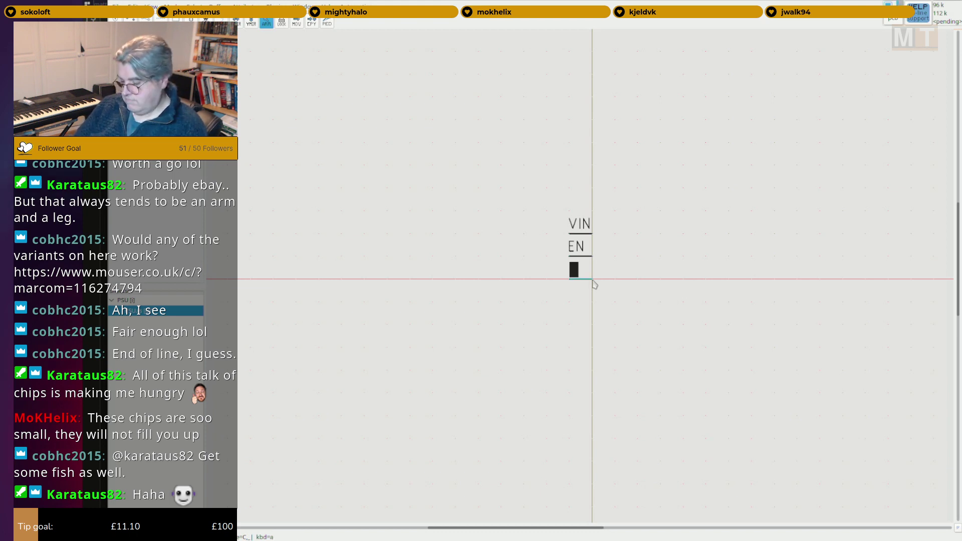
pyautogui.write('SS')
pyautogui.press('Return')
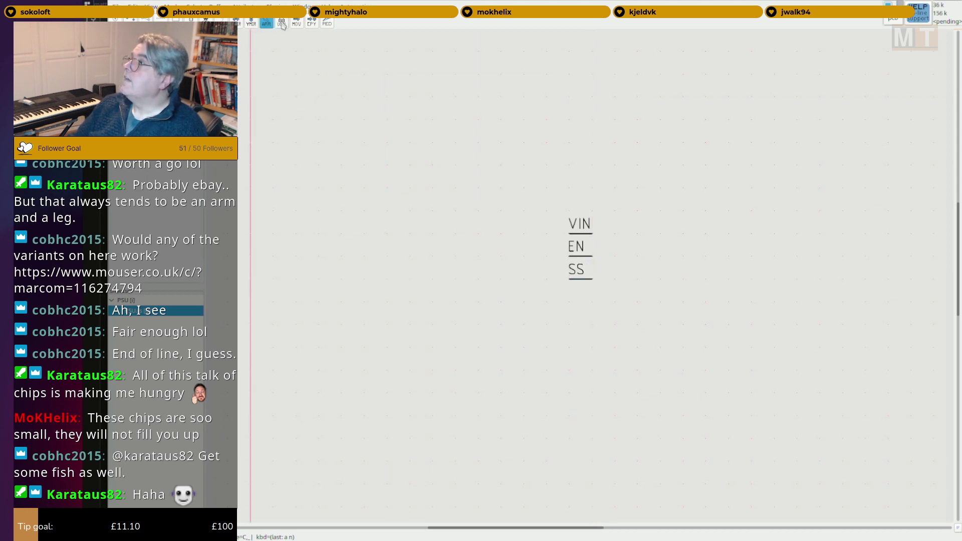
# Mirror the VIN, EN and SS terminals horizontally about their right ends.
pyautogui.click(238, 24)
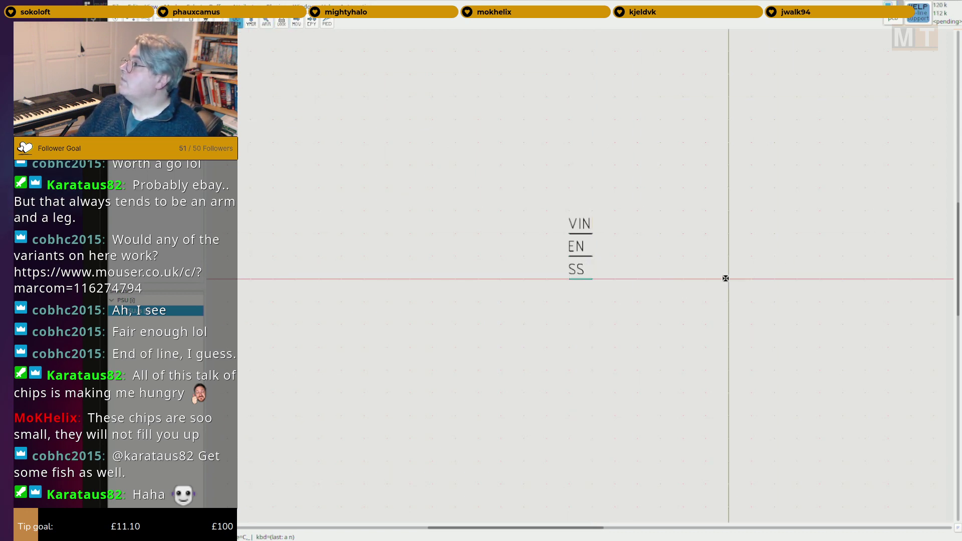
pyautogui.click(593, 233)
pyautogui.click(592, 255)
pyautogui.click(591, 278)
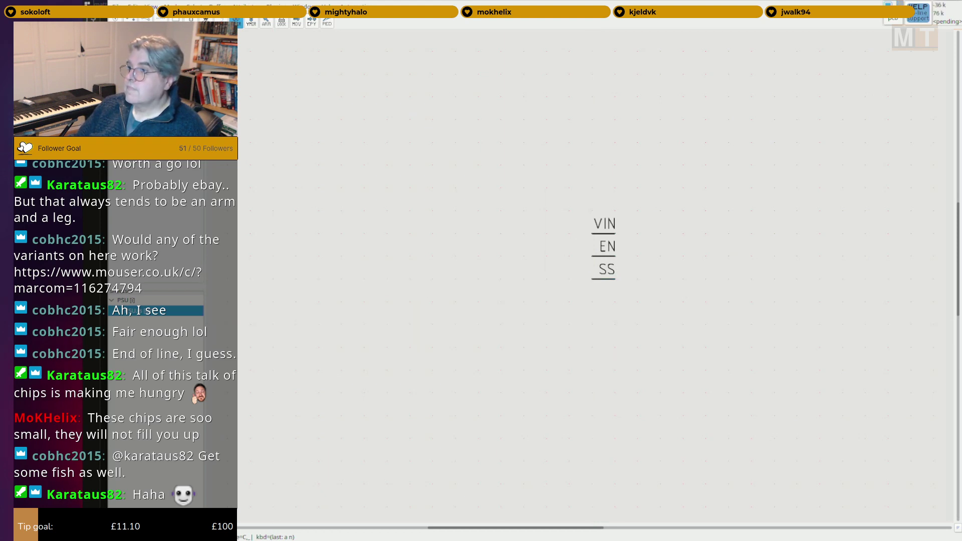
pyautogui.keyDown('shift'); pyautogui.hscroll(2, 752, 400); pyautogui.keyUp('shift')
pyautogui.press('Escape')
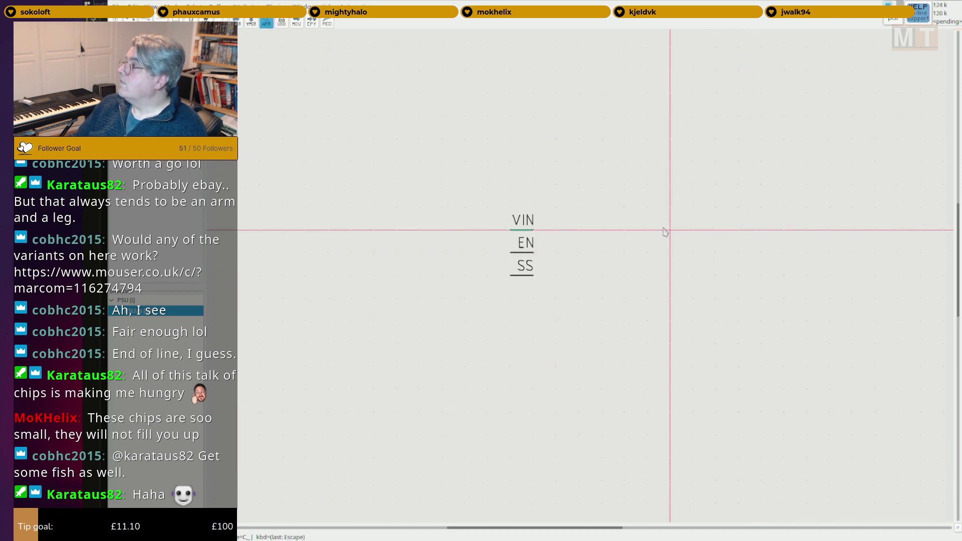
# Place a terminal to the right of VIN on the same row and name it VOUT.
pyautogui.press('p')
pyautogui.press('t')
pyautogui.click(619, 233)
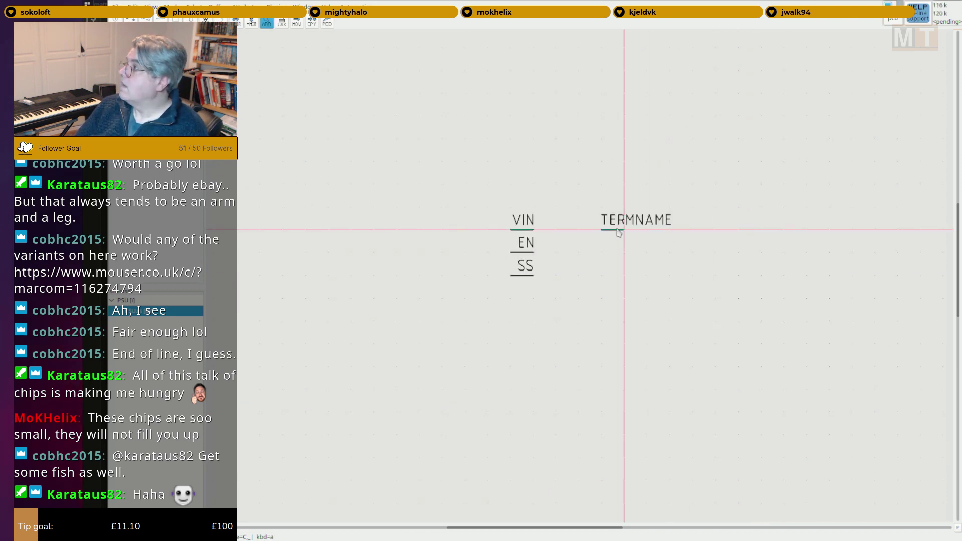
pyautogui.press('a')
pyautogui.press('a')
pyautogui.write('VO')
pyautogui.press('Return')
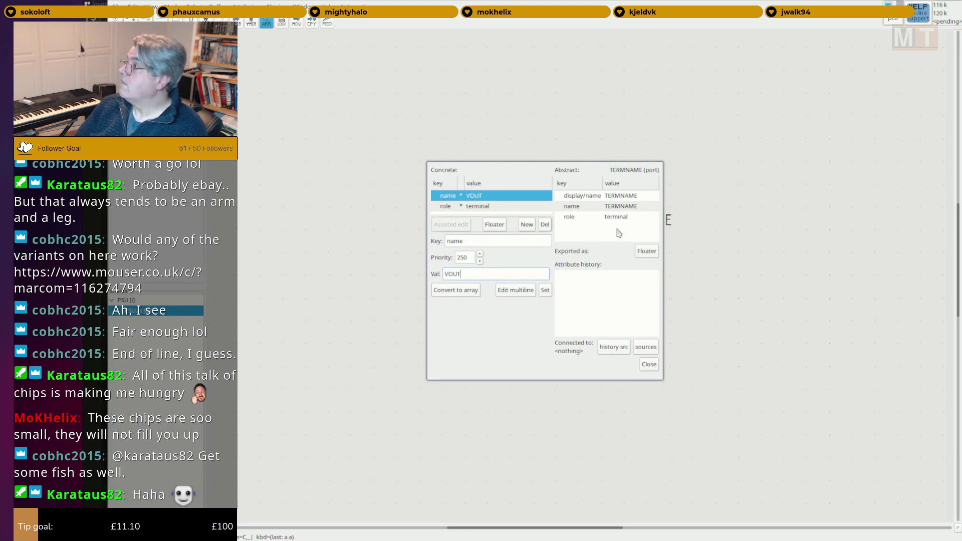
pyautogui.press('Escape')
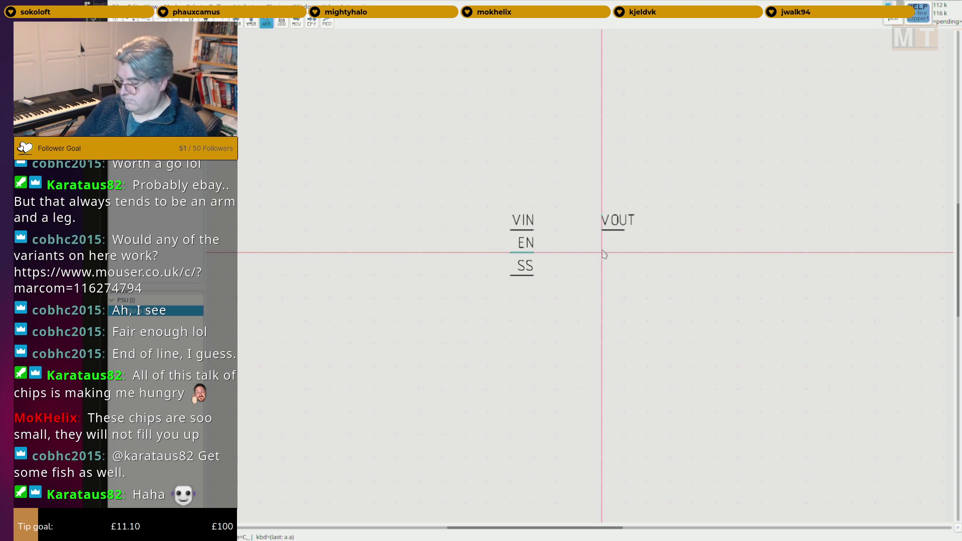
# Add a terminal named FB on the EN row and align it directly under VOUT.
pyautogui.press('p')
pyautogui.press('t')
pyautogui.click(603, 254)
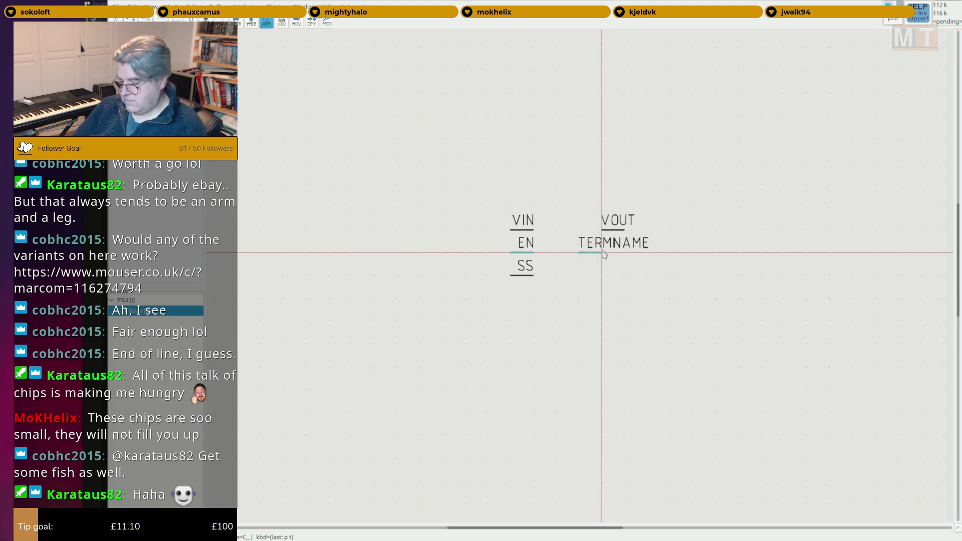
pyautogui.press('a')
pyautogui.press('a')
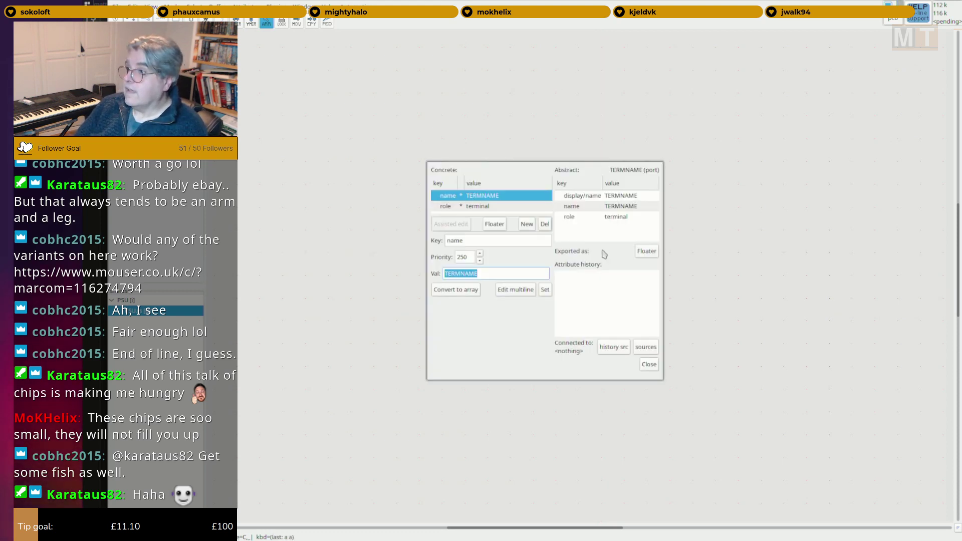
pyautogui.write('FB')
pyautogui.press('Return')
pyautogui.press('Escape')
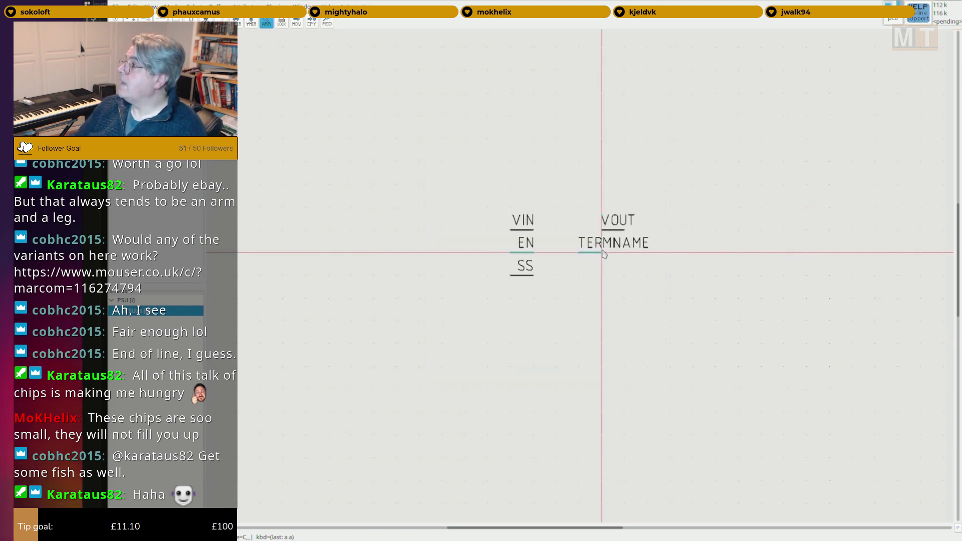
pyautogui.moveTo(603, 254); pyautogui.dragTo(625, 253)
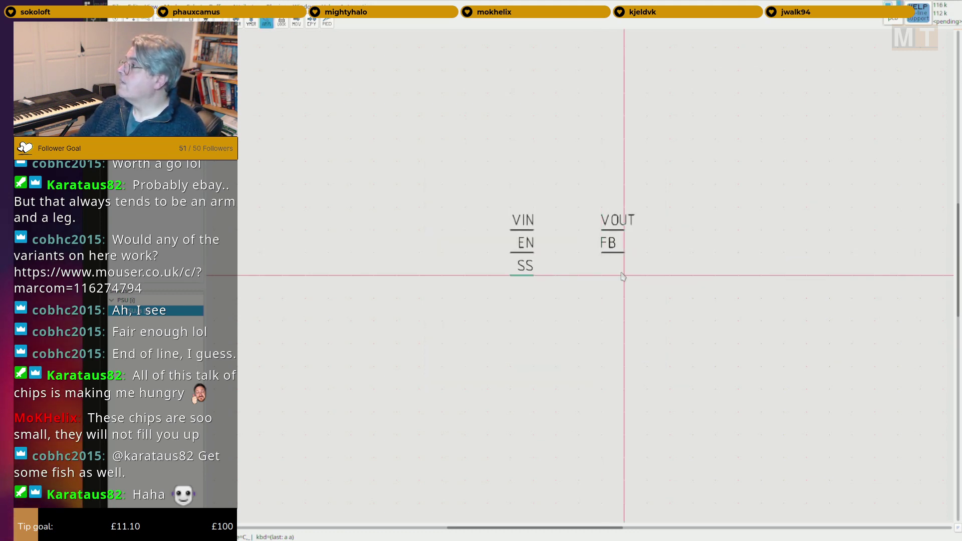
# Place a terminal directly below FB on the SS row and name it PG.
pyautogui.press('p')
pyautogui.press('t')
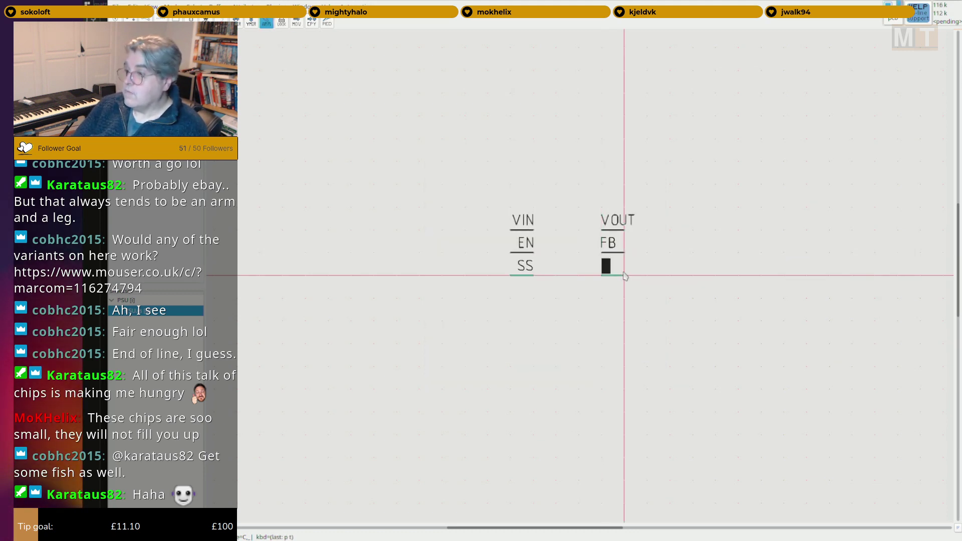
pyautogui.click(625, 275)
pyautogui.press('a')
pyautogui.press('a')
pyautogui.write('PG')
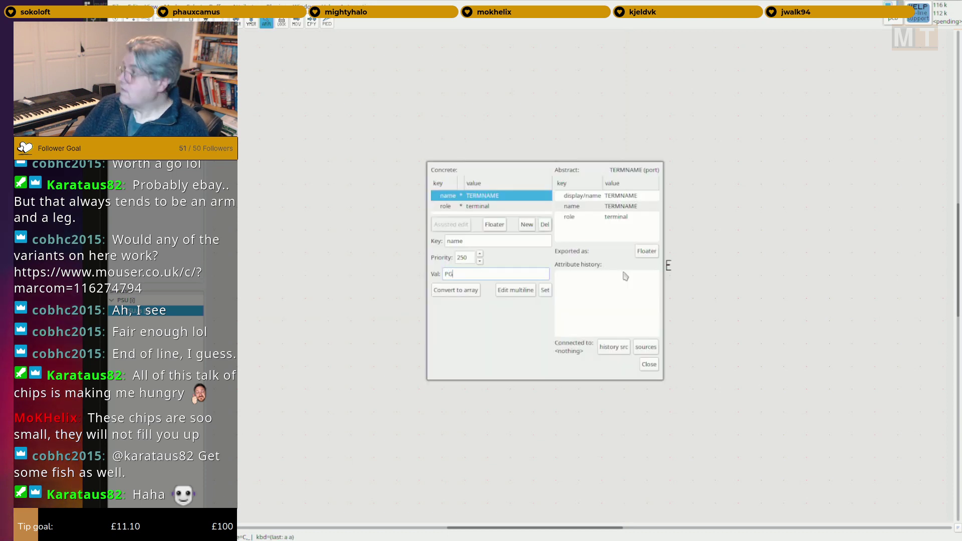
pyautogui.press('Return')
pyautogui.press('Escape')
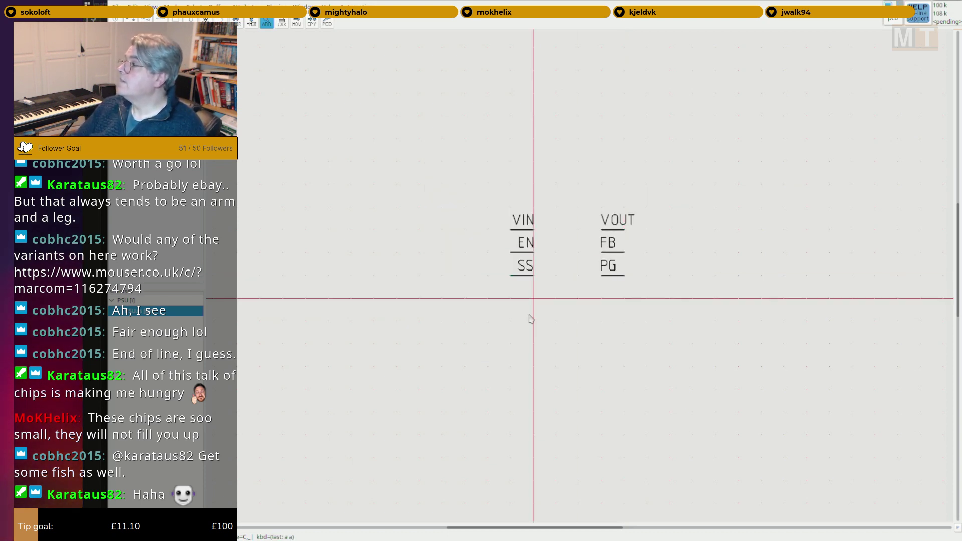
# Add a terminal named GND below and between the two pin columns, rotated to run vertically.
pyautogui.press('p')
pyautogui.press('t')
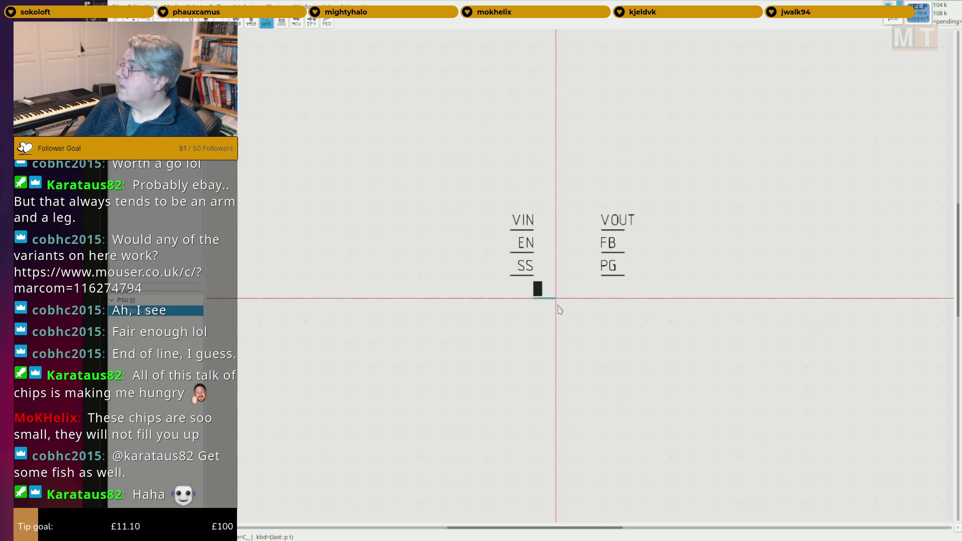
pyautogui.click(559, 309)
pyautogui.press('a')
pyautogui.press('a')
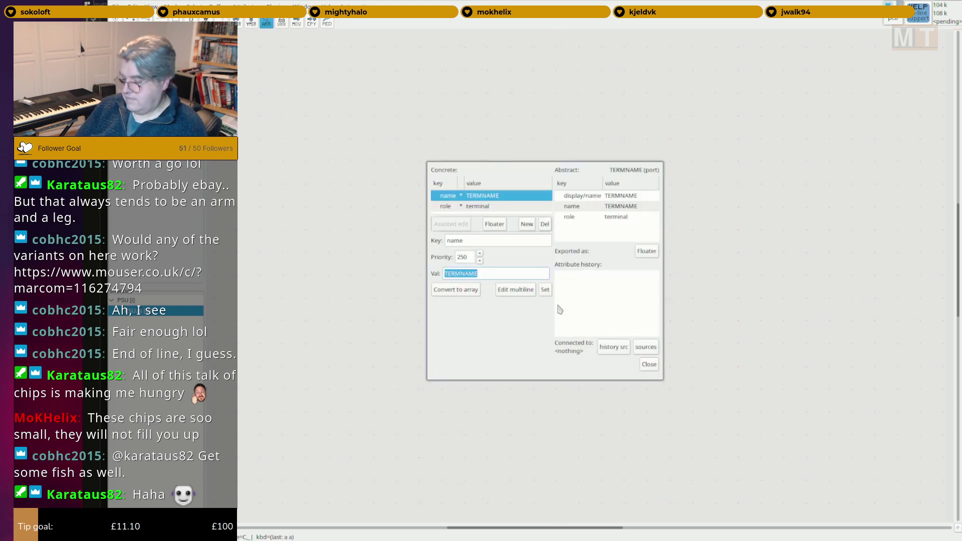
pyautogui.write('GND')
pyautogui.press('Return')
pyautogui.press('Escape')
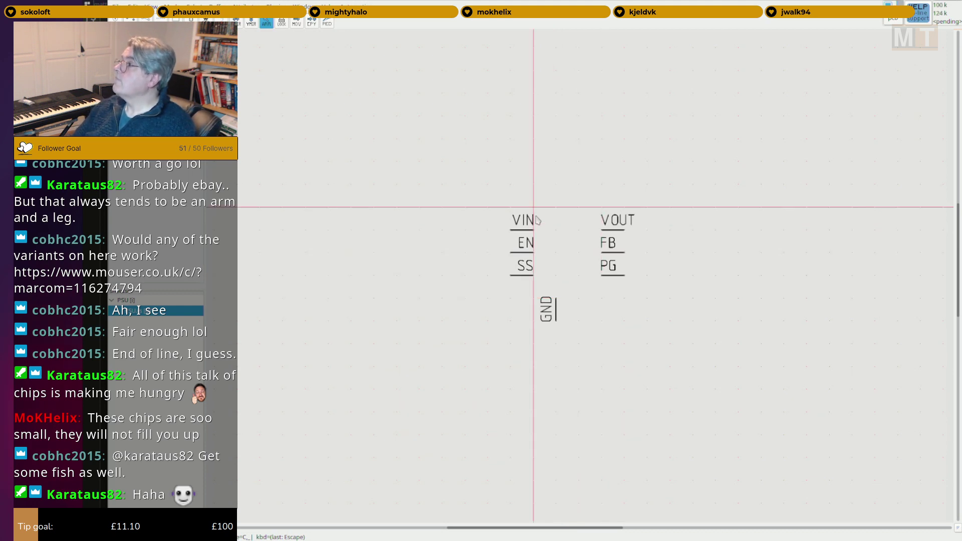
# Shift the VIN, EN and SS terminals one grid step left, away from the VOUT, FB and PG column.
pyautogui.moveTo(556, 206); pyautogui.dragTo(490, 319)
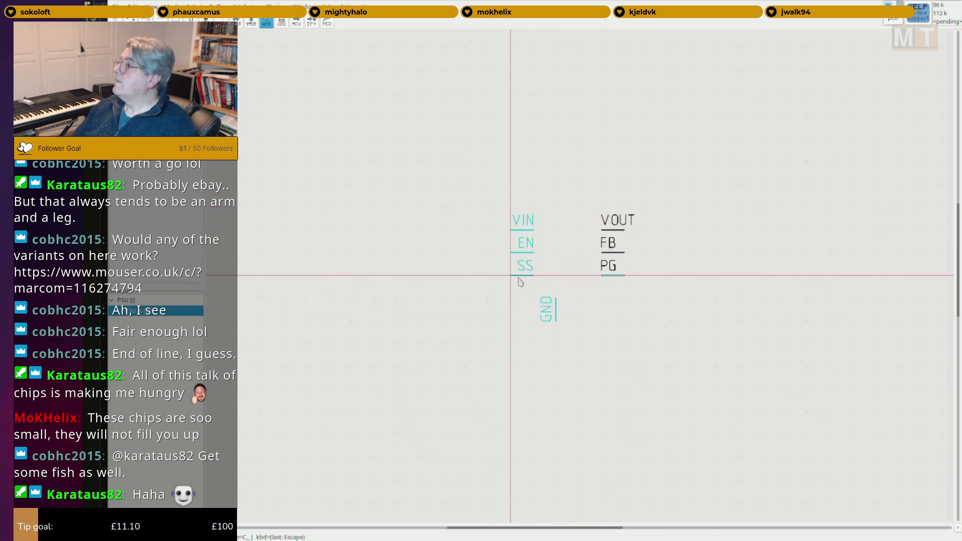
pyautogui.click(521, 282)
pyautogui.press('m')
pyautogui.moveTo(519, 278); pyautogui.dragTo(515, 257)
pyautogui.click(542, 259)
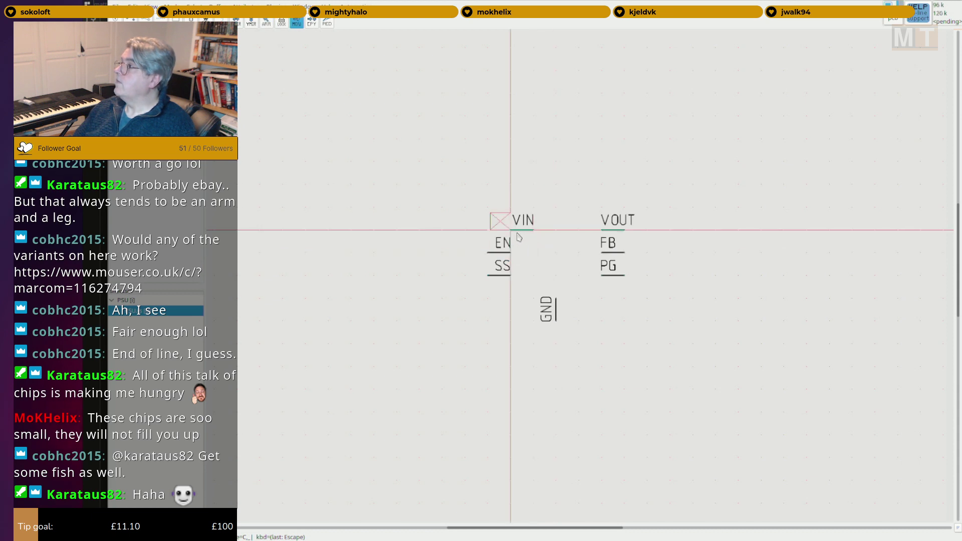
pyautogui.moveTo(523, 220); pyautogui.dragTo(501, 221)
# Draw a rectangular body filling the space between the two terminal columns, with its lower edge meeting the GND terminal.
pyautogui.press('F4')
pyautogui.press('F5')
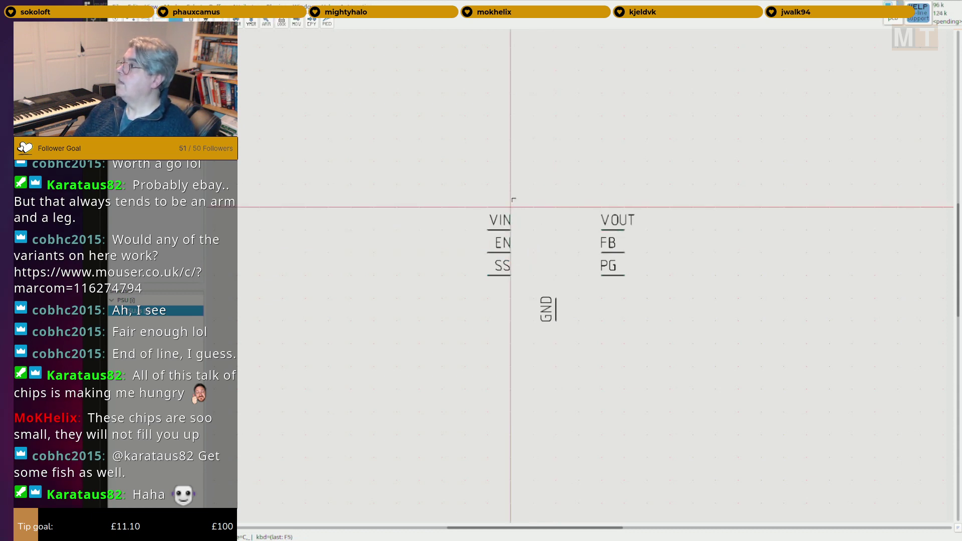
pyautogui.click(510, 206)
pyautogui.click(601, 298)
pyautogui.press('Escape')
pyautogui.moveTo(706, 381); pyautogui.dragTo(689, 376, button='middle')
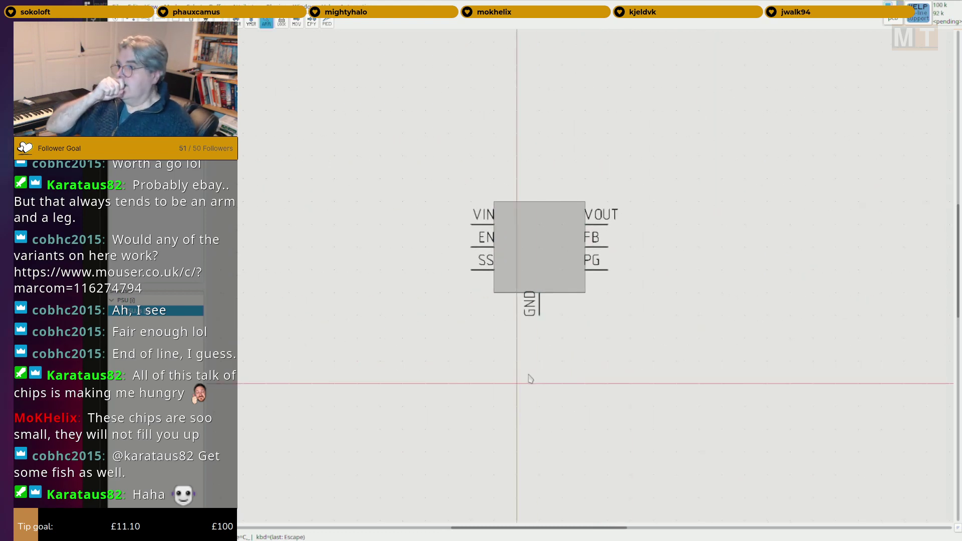
# Switch to a finer grid and add a VIN text label inside the body beside the VIN terminal.
pyautogui.scroll(5, 519, 210)
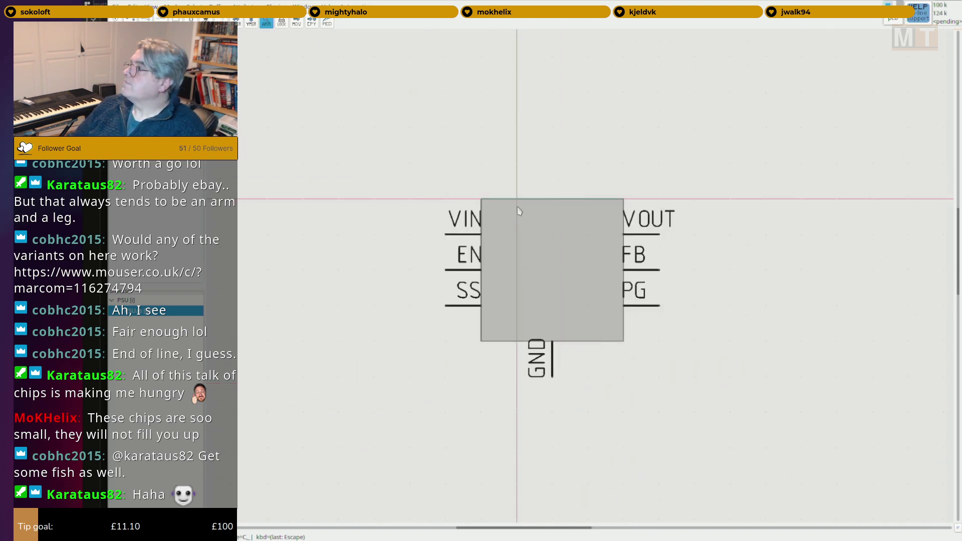
pyautogui.scroll(1, 509, 230)
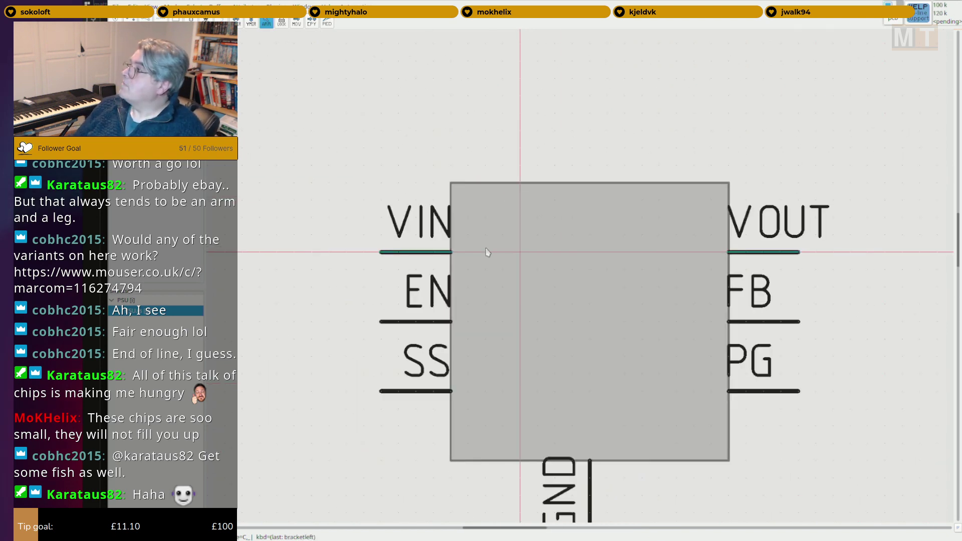
pyautogui.press('[')
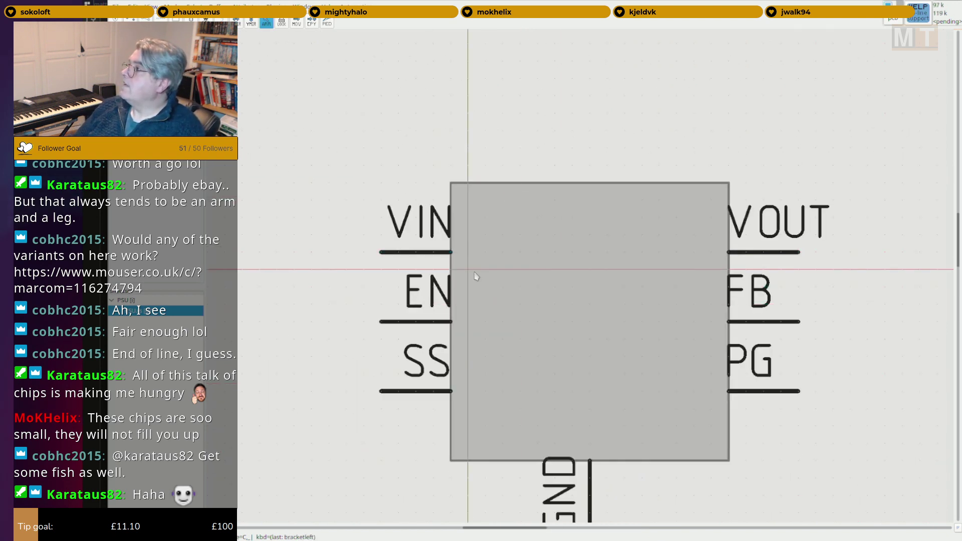
pyautogui.press('F4')
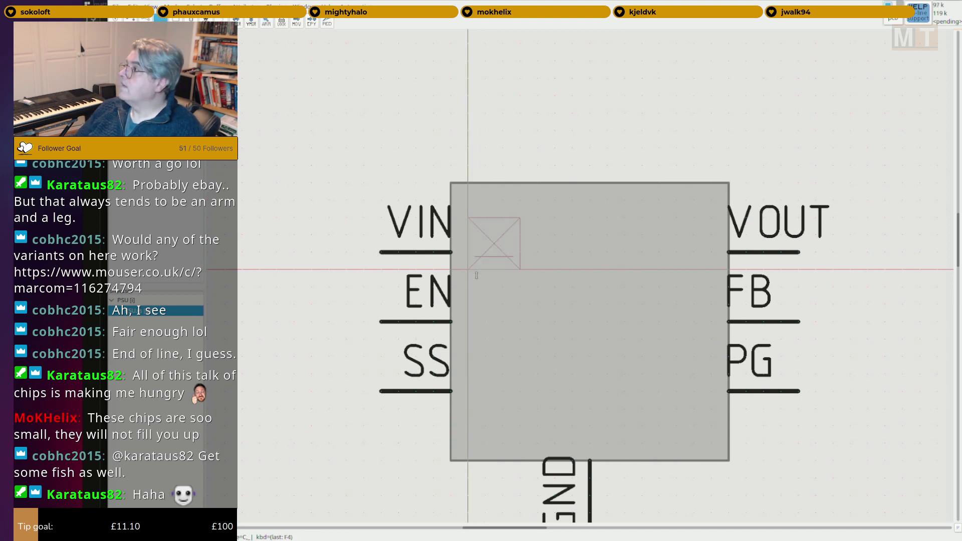
pyautogui.click(474, 279)
pyautogui.write('VI')
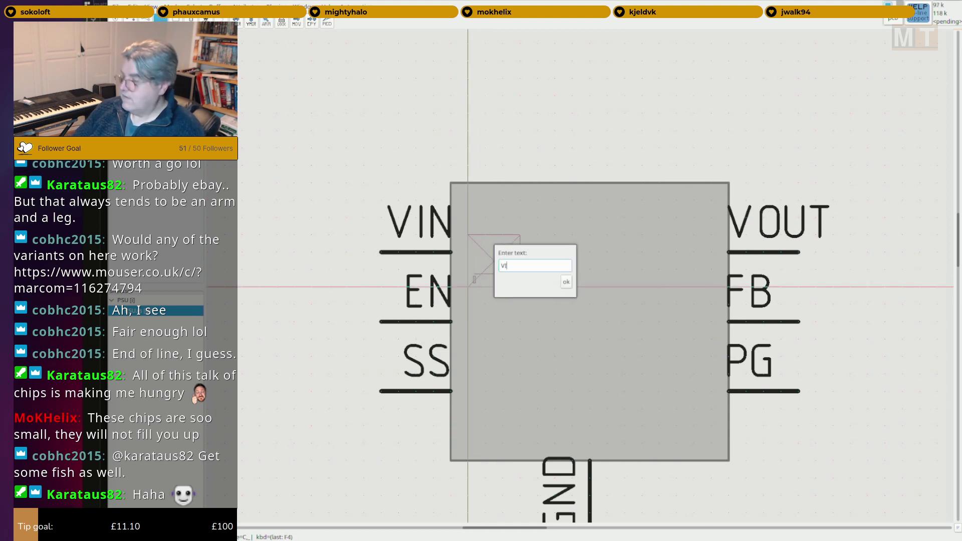
pyautogui.write('N')
pyautogui.press('Return')
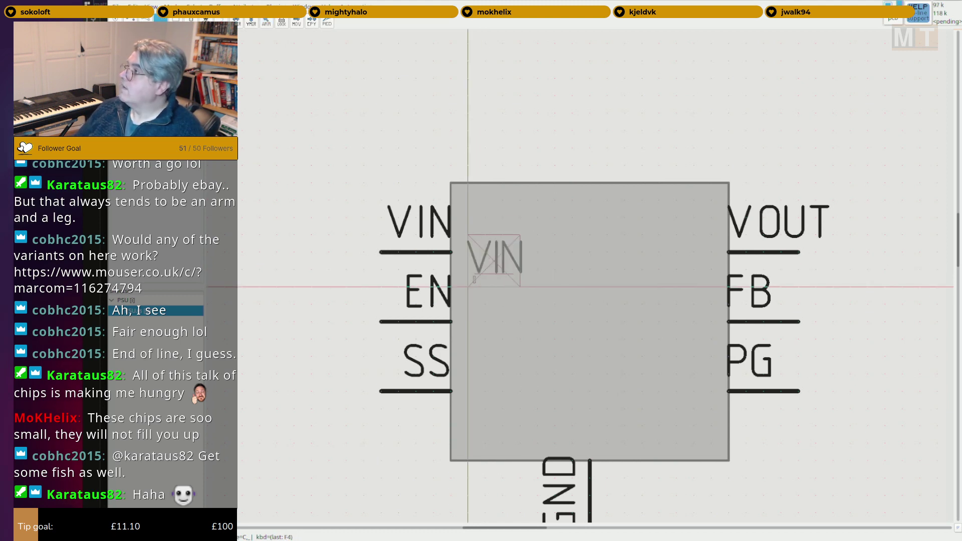
# Add the text labels EN and SS inside the body, stacked directly under the VIN label.
pyautogui.click(470, 352)
pyautogui.write('E')
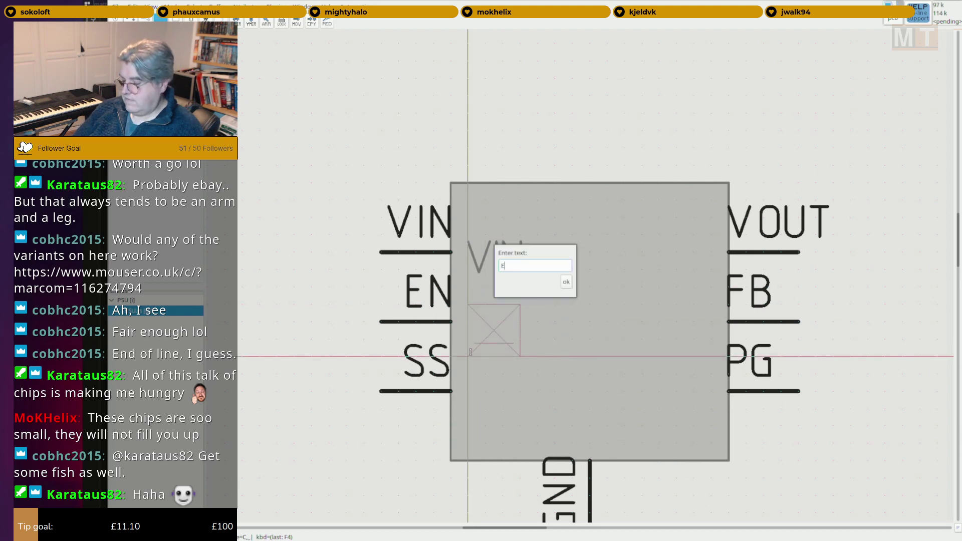
pyautogui.write('N')
pyautogui.press('Return')
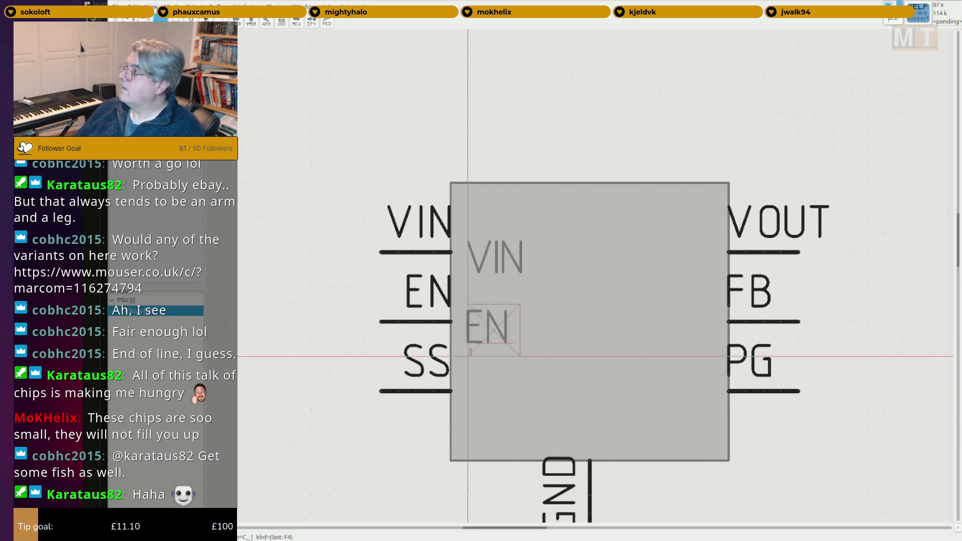
pyautogui.click(465, 418)
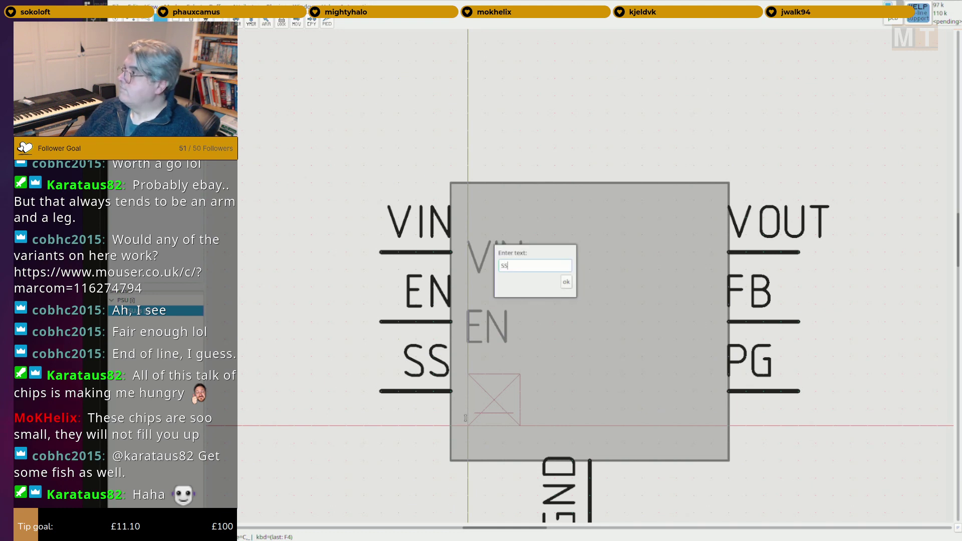
pyautogui.press('Return')
# Add the text labels VOUT, FB and PG in the right half of the body.
pyautogui.click(595, 254)
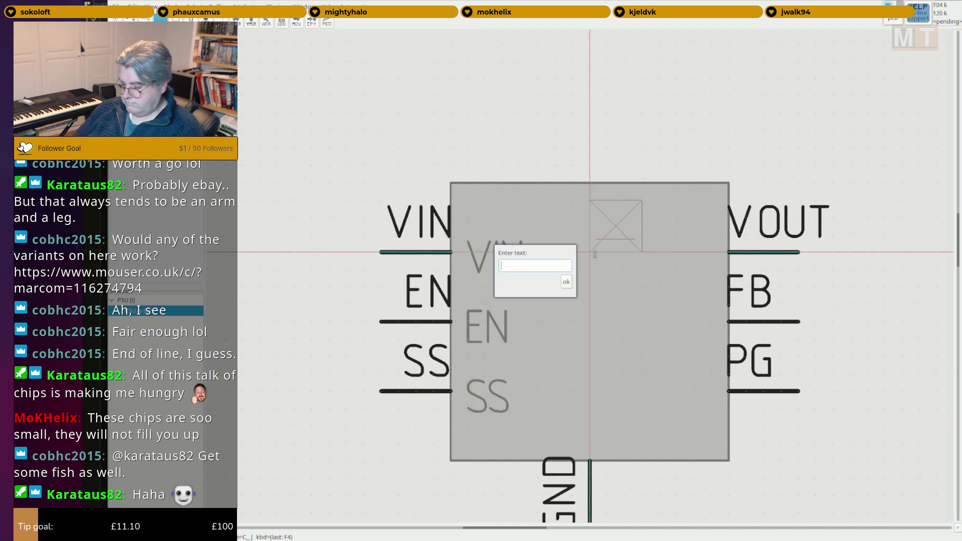
pyautogui.write('VOUT')
pyautogui.press('Return')
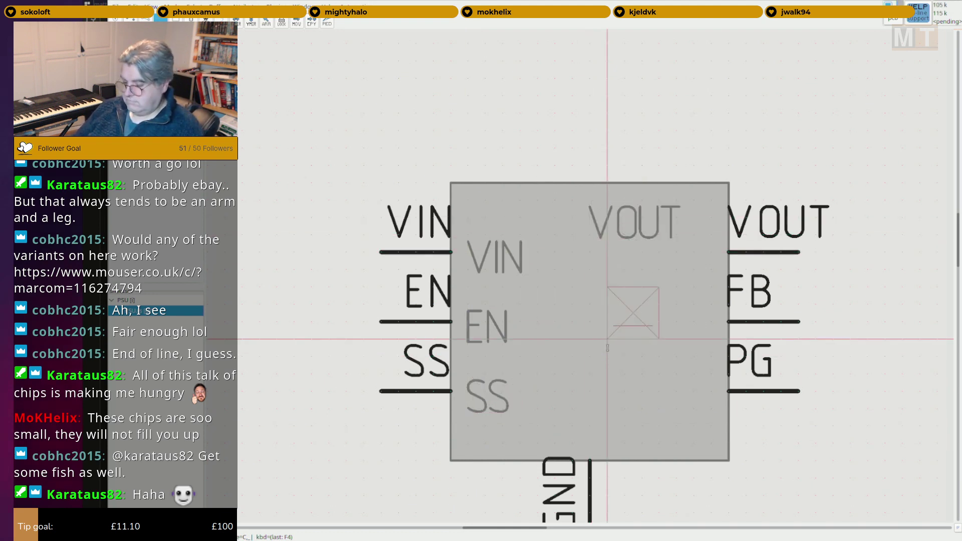
pyautogui.click(603, 347)
pyautogui.write('FB')
pyautogui.press('Return')
pyautogui.click(587, 406)
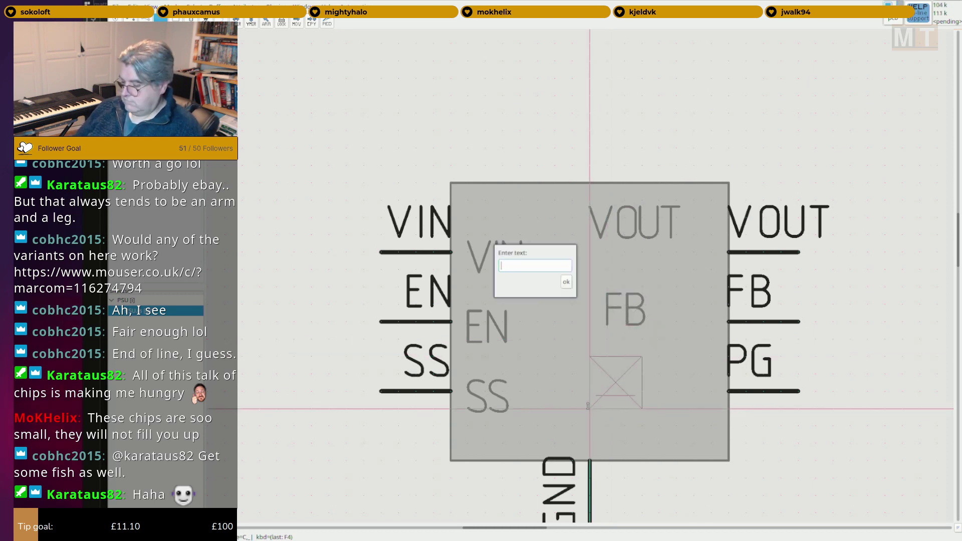
pyautogui.write('PG')
pyautogui.press('Return')
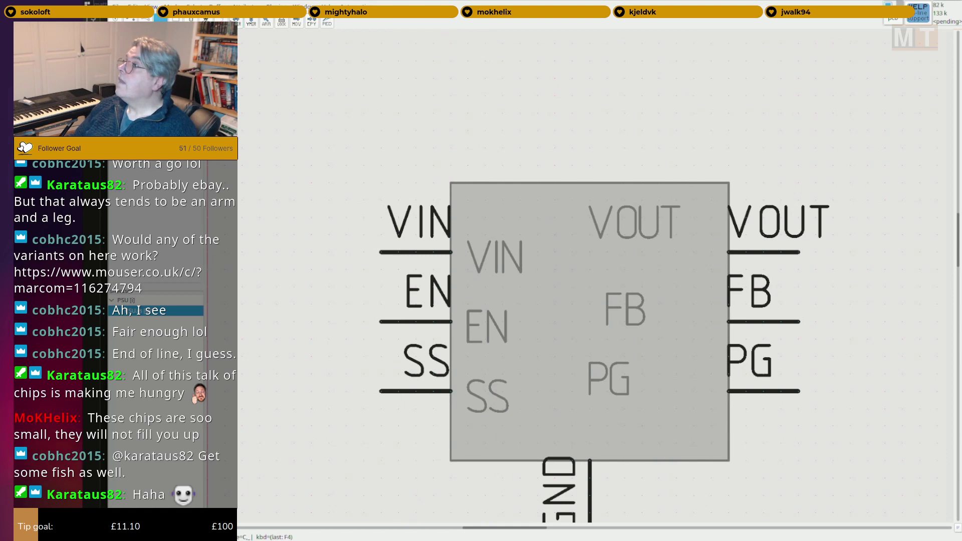
# Mirror the inner VOUT, FB and PG labels horizontally so they anchor on their right side.
pyautogui.click(239, 23)
pyautogui.click(626, 226)
pyautogui.click(612, 308)
pyautogui.click(597, 400)
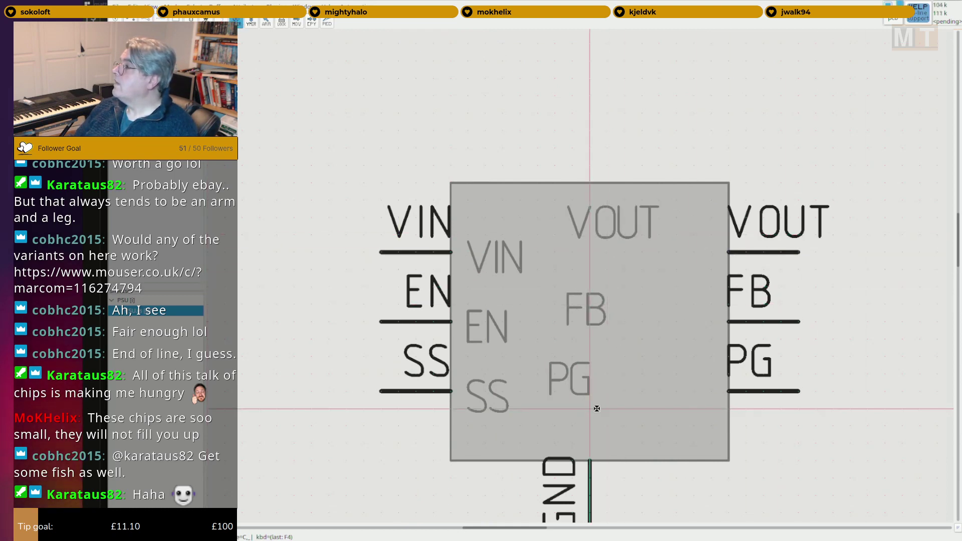
pyautogui.press('Escape')
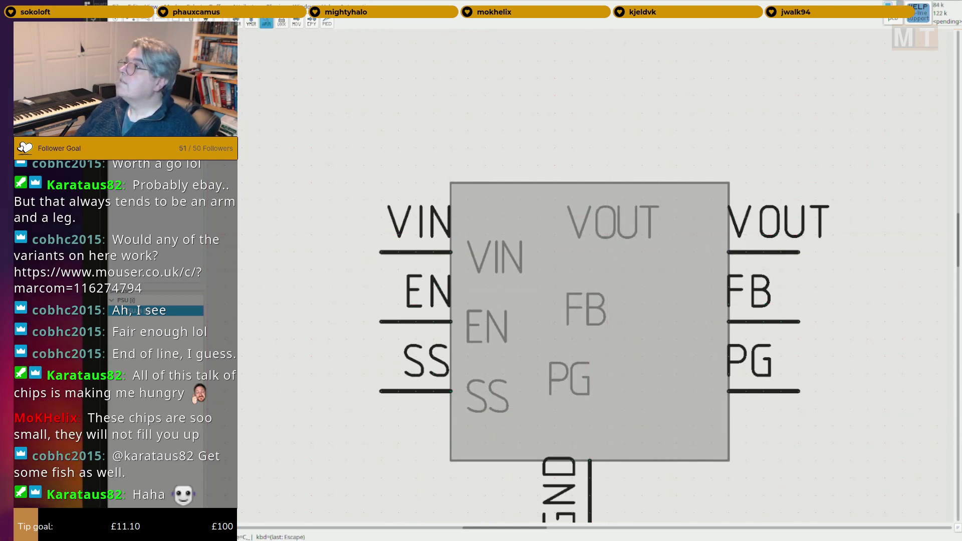
# Show the text outlines and align the inner VOUT, FB and PG labels near the body's right edge, level with VIN, EN and SS.
pyautogui.click(175, 177)
pyautogui.moveTo(646, 260); pyautogui.dragTo(701, 298)
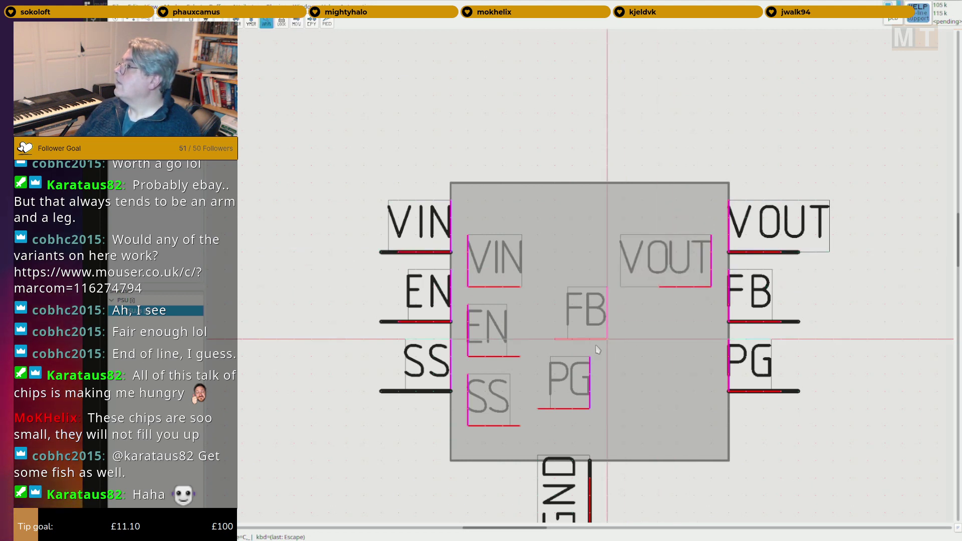
pyautogui.moveTo(630, 345); pyautogui.dragTo(702, 356)
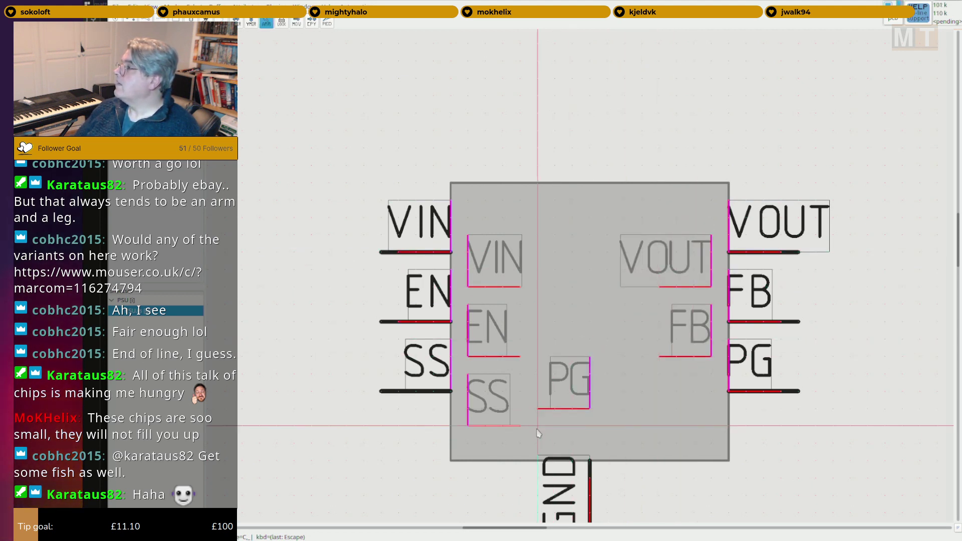
pyautogui.moveTo(567, 414); pyautogui.dragTo(698, 426)
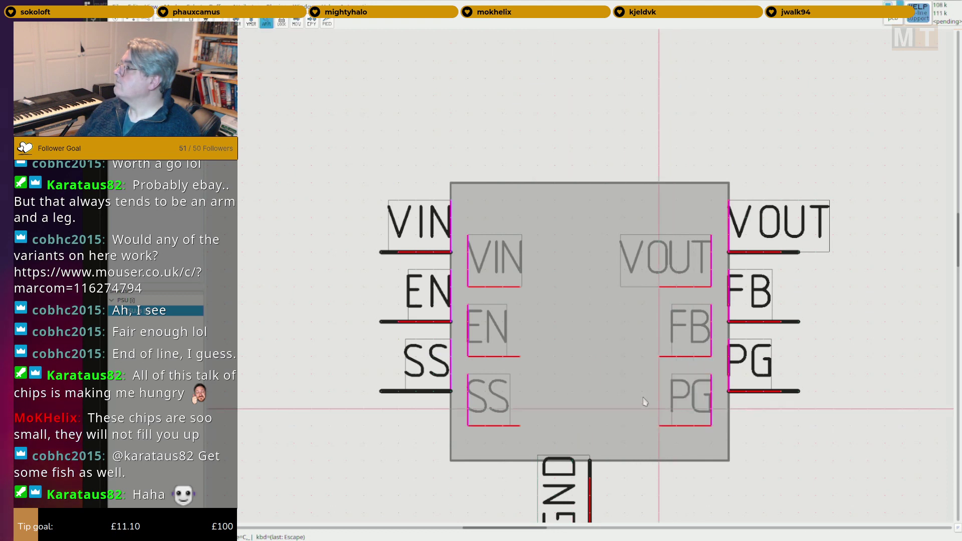
# Select the body with all its terminals and labels, return to the coarser grid and convert the selection into a symbol.
pyautogui.scroll(-2, 594, 381)
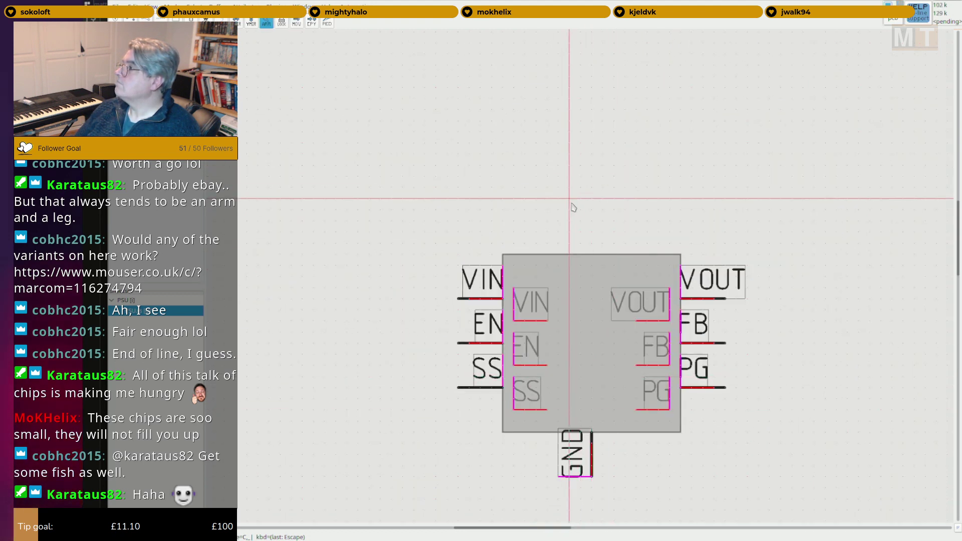
pyautogui.click(657, 419)
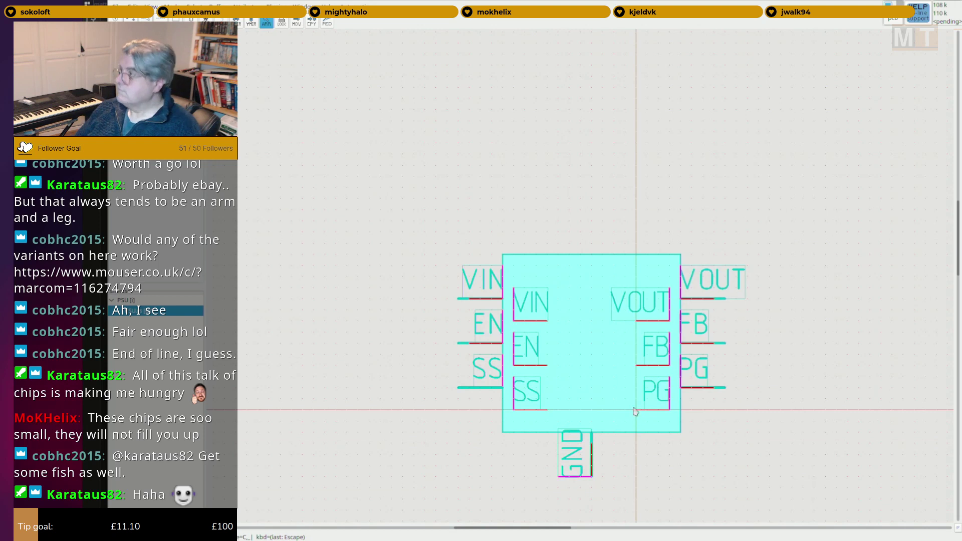
pyautogui.press(']')
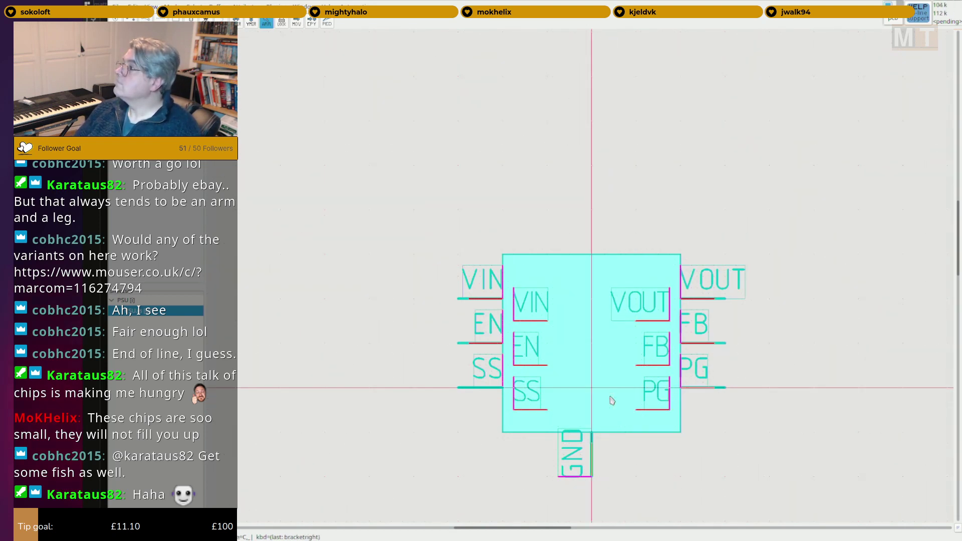
pyautogui.press('s')
pyautogui.press('c')
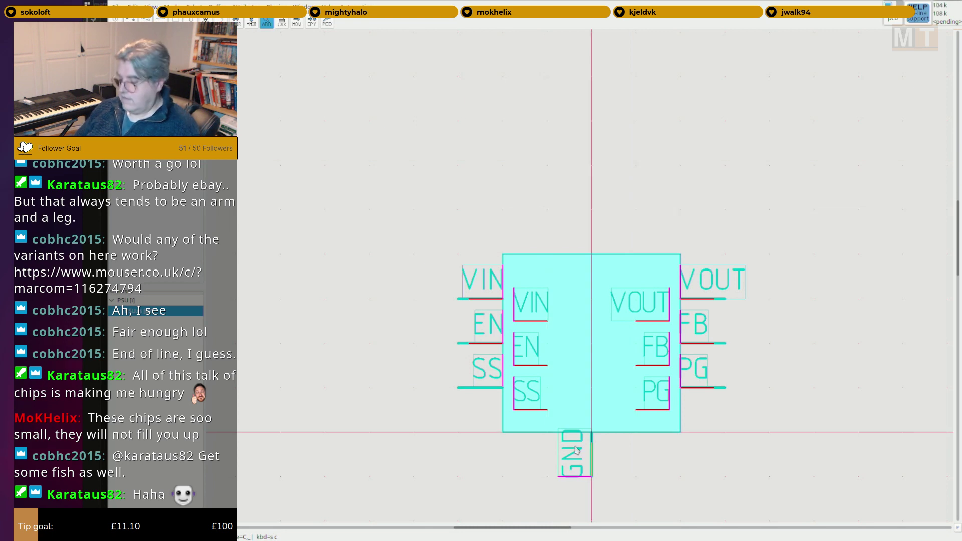
pyautogui.press('s')
pyautogui.press('s')
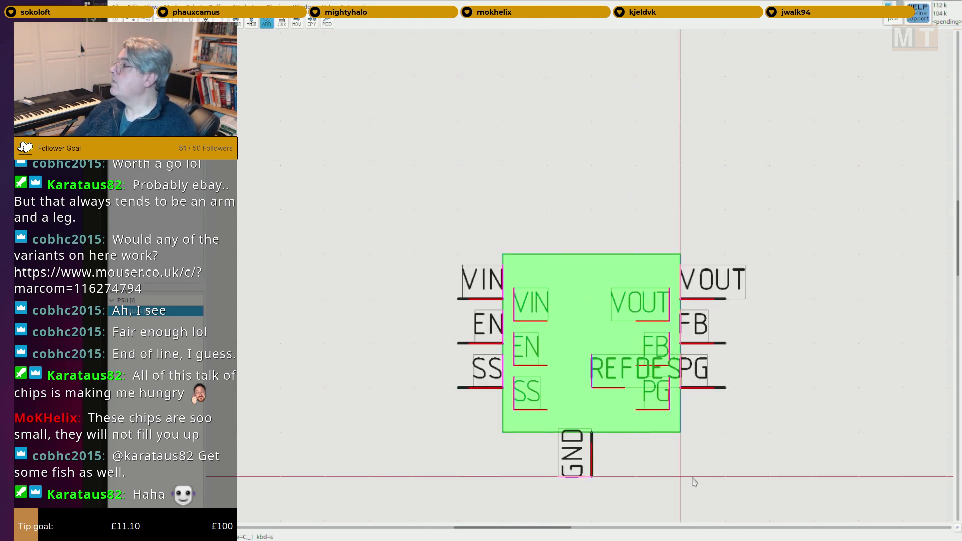
# Move the REFDES text out of the symbol body to just above its upper edge.
pyautogui.hotkey('alt', 'a')
pyautogui.moveTo(779, 446); pyautogui.dragTo(740, 438, button='right')
pyautogui.press('Escape')
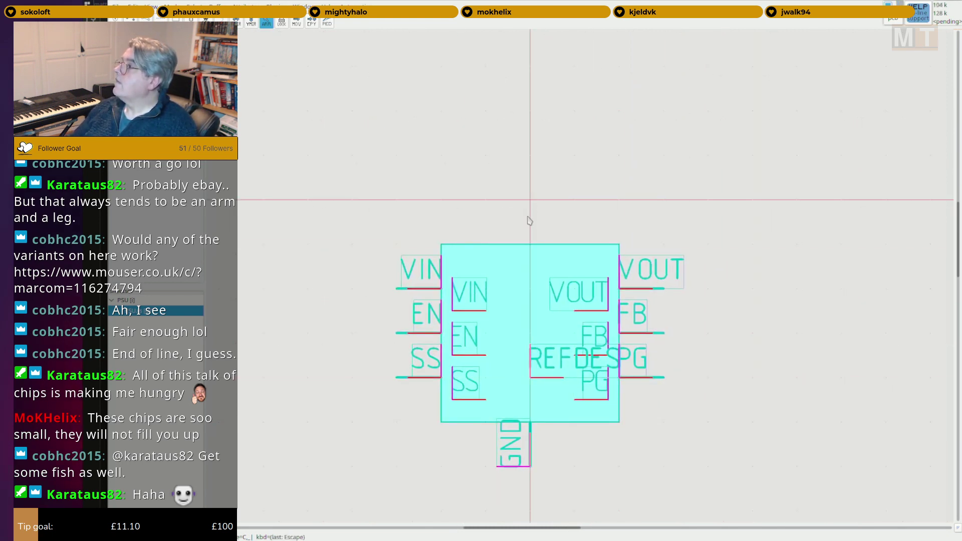
pyautogui.moveTo(536, 350)
pyautogui.mouseDown()
pyautogui.moveTo(541, 287)
pyautogui.moveTo(540, 346)
pyautogui.mouseUp()
pyautogui.click(931, 387)
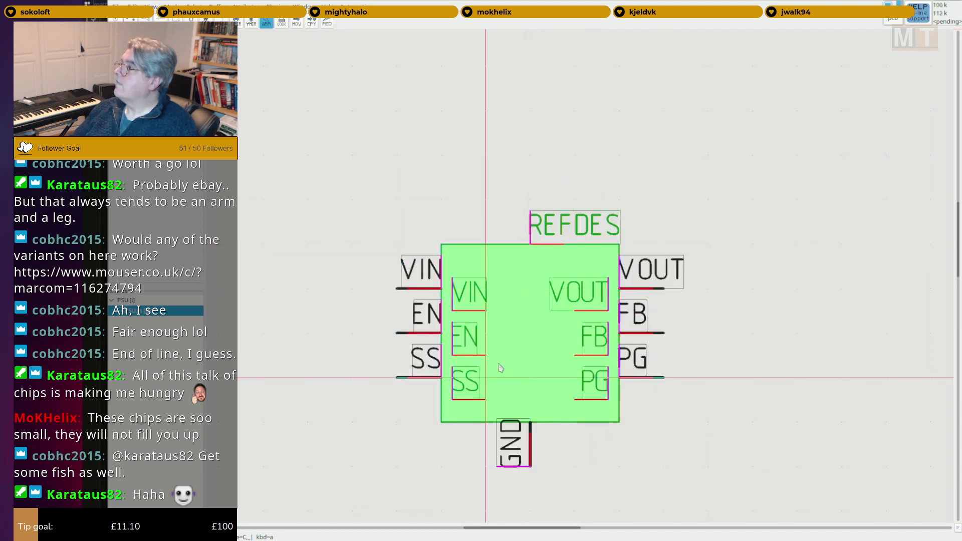
# Set the symbol's name attribute to U??
pyautogui.press('a')
pyautogui.press('a')
pyautogui.write('U??')
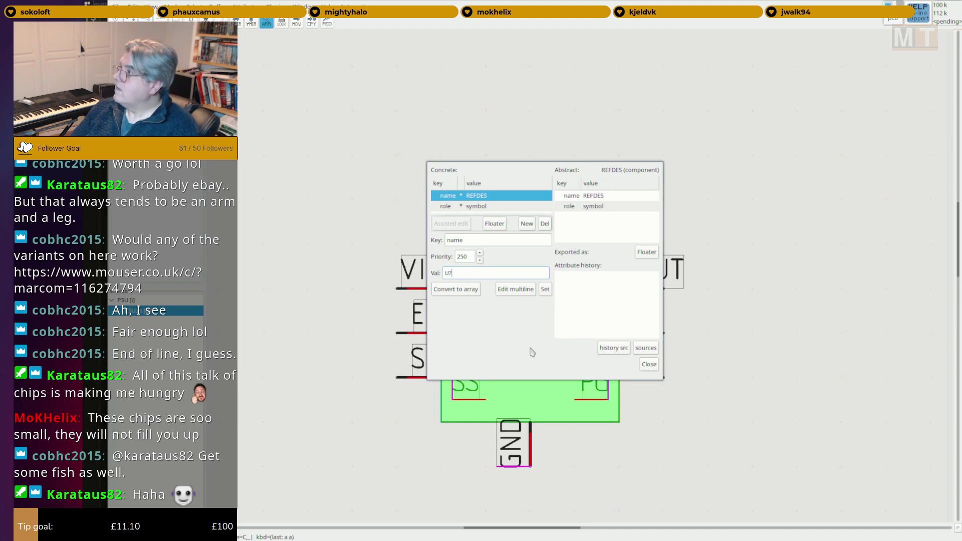
pyautogui.press('Return')
pyautogui.press('Escape')
# Add a new device attribute with the value TPS82130SIL to the symbol and close its attribute editor.
pyautogui.press('a')
pyautogui.press('a')
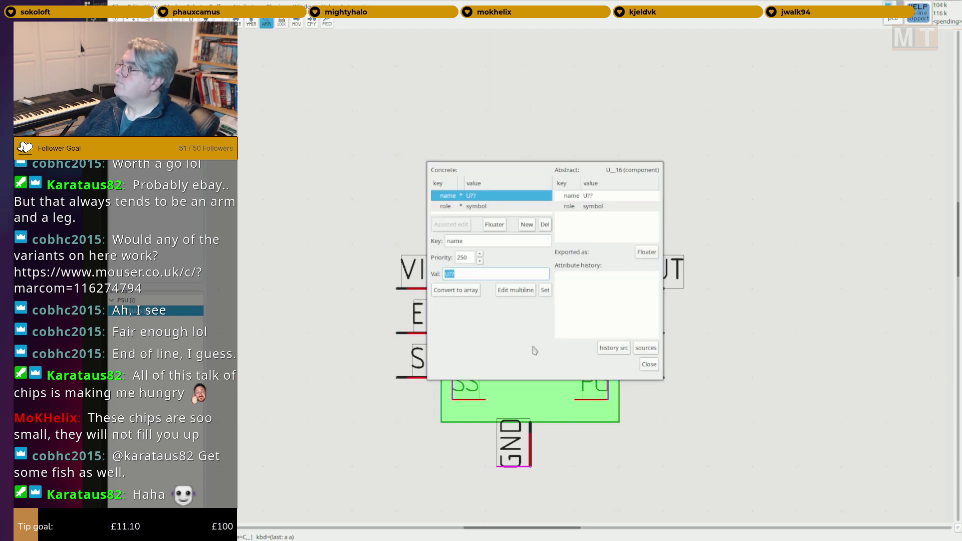
pyautogui.click(526, 225)
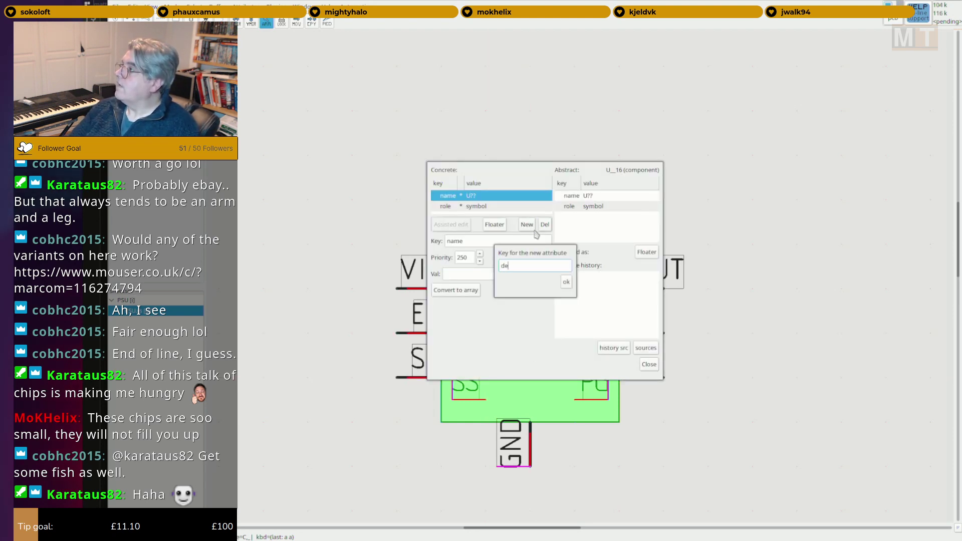
pyautogui.press('Return')
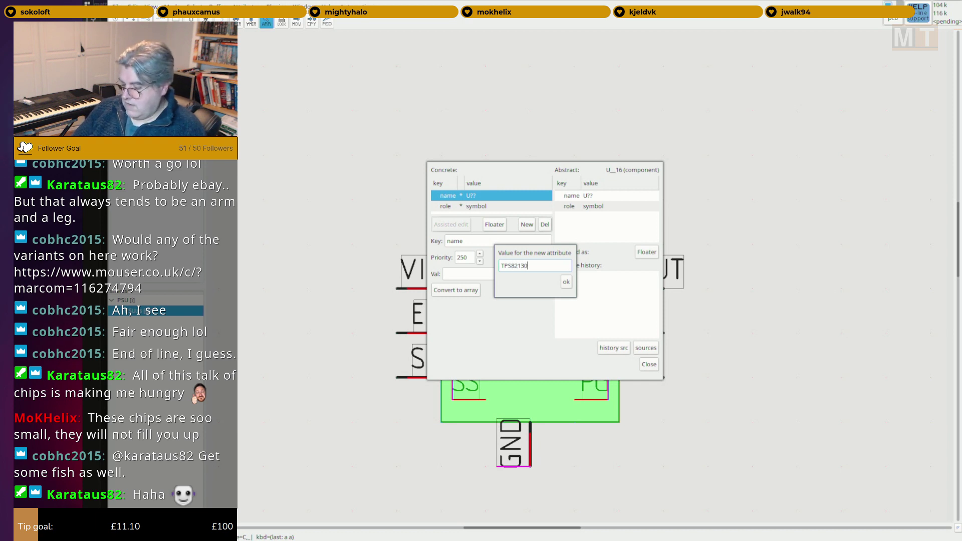
pyautogui.write('TPS82130SIL')
pyautogui.press('Return')
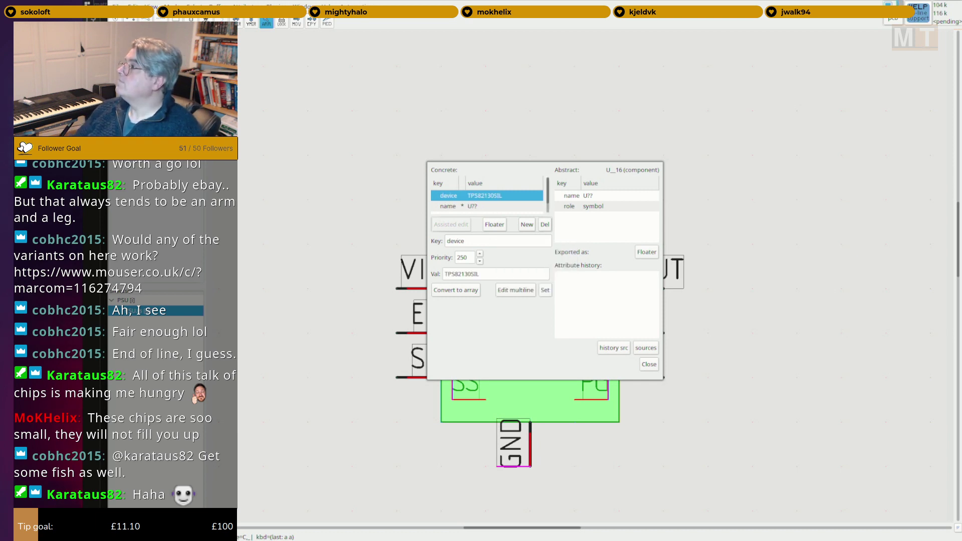
pyautogui.click(649, 364)
pyautogui.scroll(-1, 703, 456)
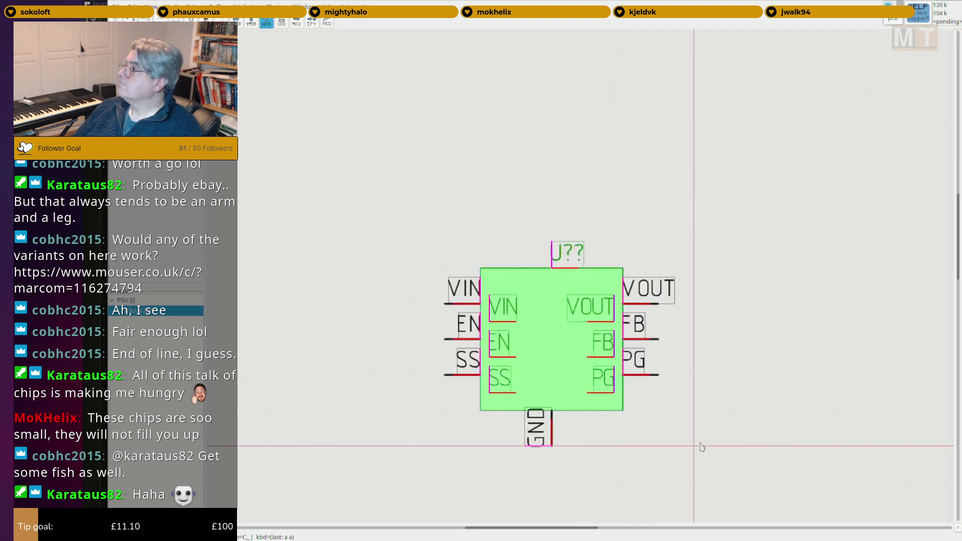
# Add a floating text for the symbol's device attribute and move it to just below the body's lower-left corner.
pyautogui.press('a')
pyautogui.press('a')
pyautogui.click(618, 197)
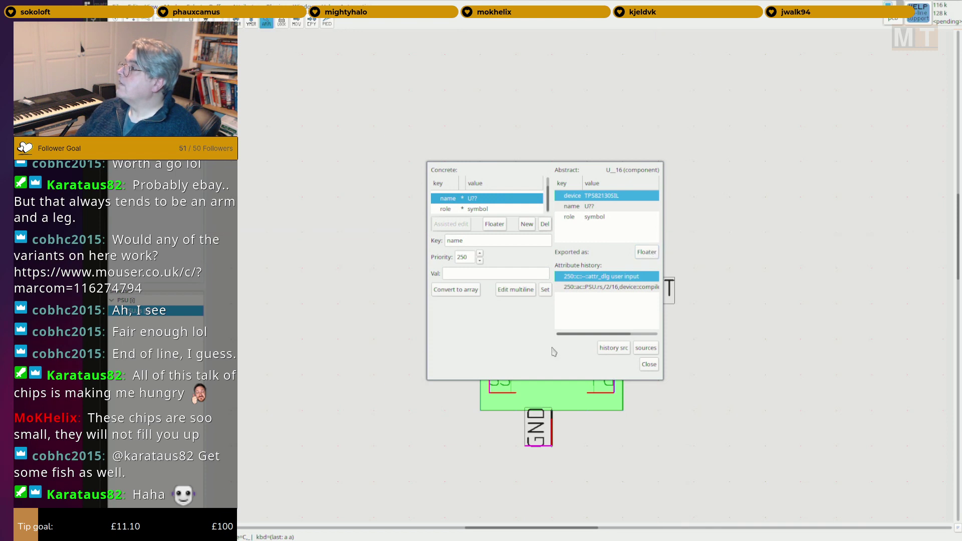
pyautogui.press('Escape')
pyautogui.moveTo(566, 296); pyautogui.dragTo(405, 445)
pyautogui.moveTo(767, 424); pyautogui.dragTo(687, 373, button='middle')
pyautogui.scroll(-2, 687, 373)
pyautogui.moveTo(595, 378); pyautogui.dragTo(574, 359, button='middle')
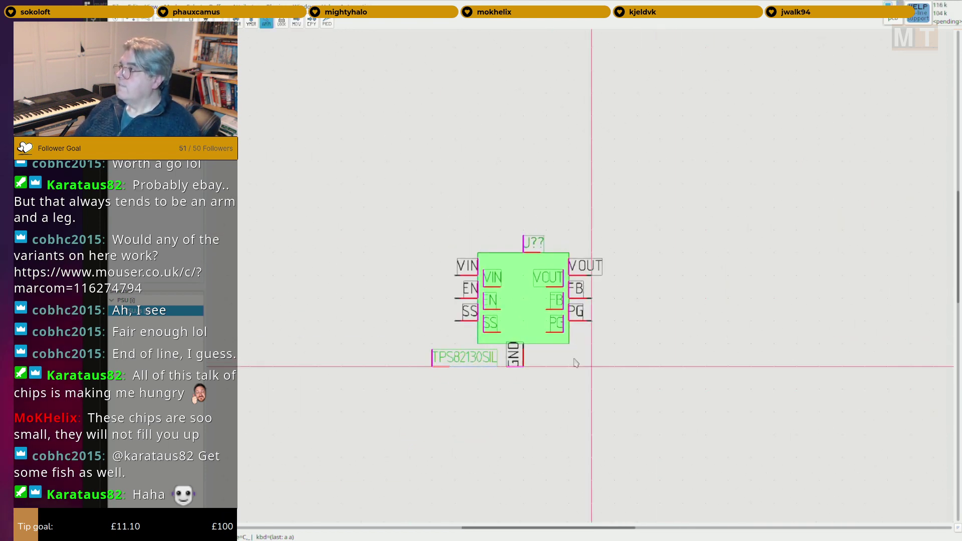
# Copy the finished TPS82130SIL symbol to the buffer and save it as a .ry file in the .sch-rnd/symbol library folder.
pyautogui.click(528, 324)
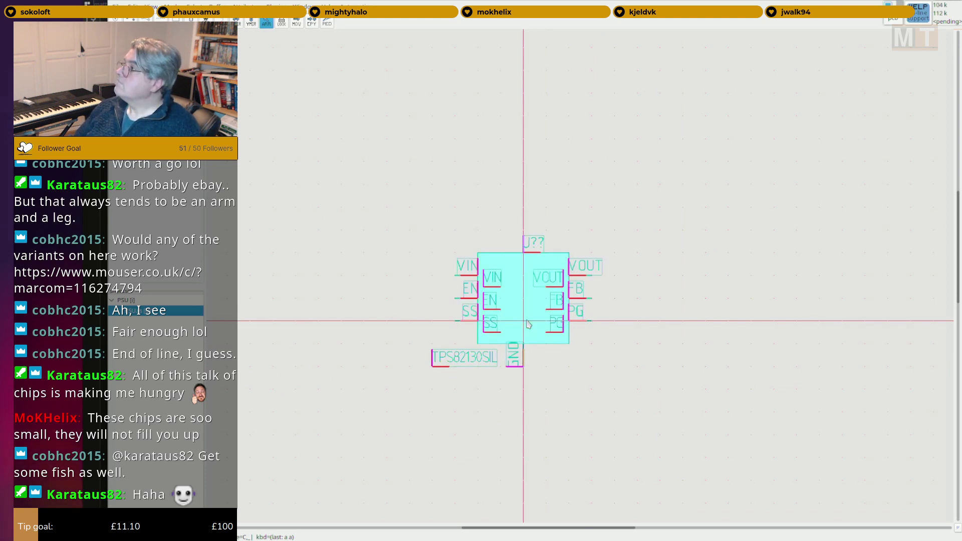
pyautogui.hotkey('ctrl', 'c')
pyautogui.click(217, 5)
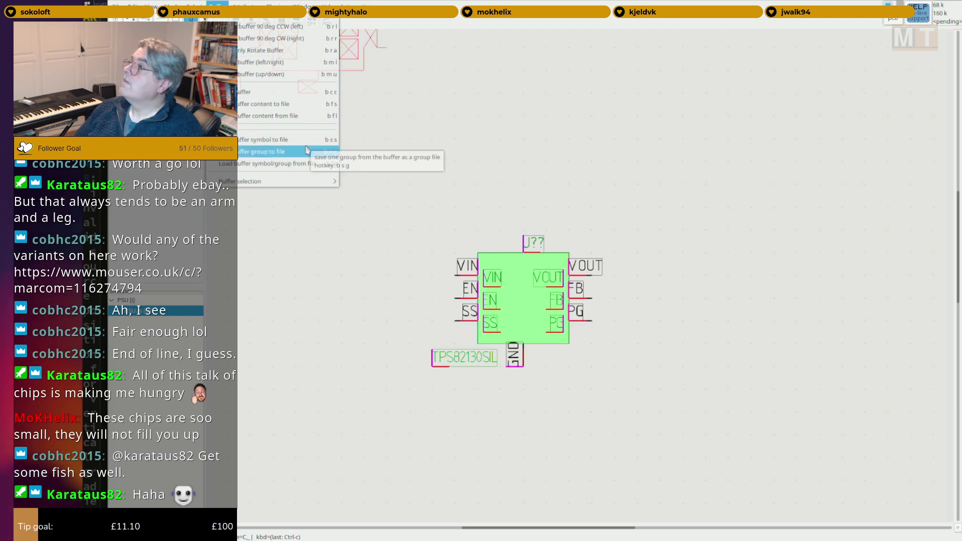
pyautogui.click(307, 149)
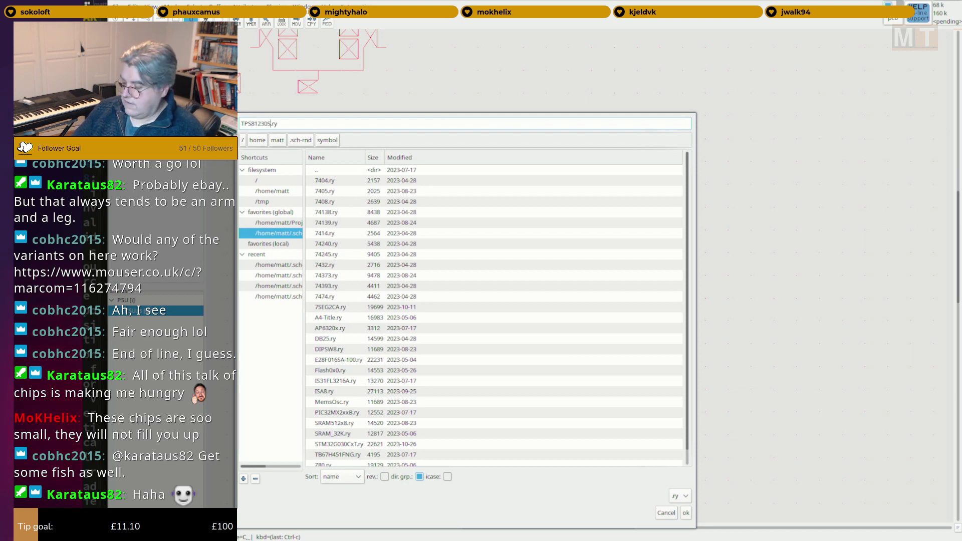
pyautogui.press('Return')
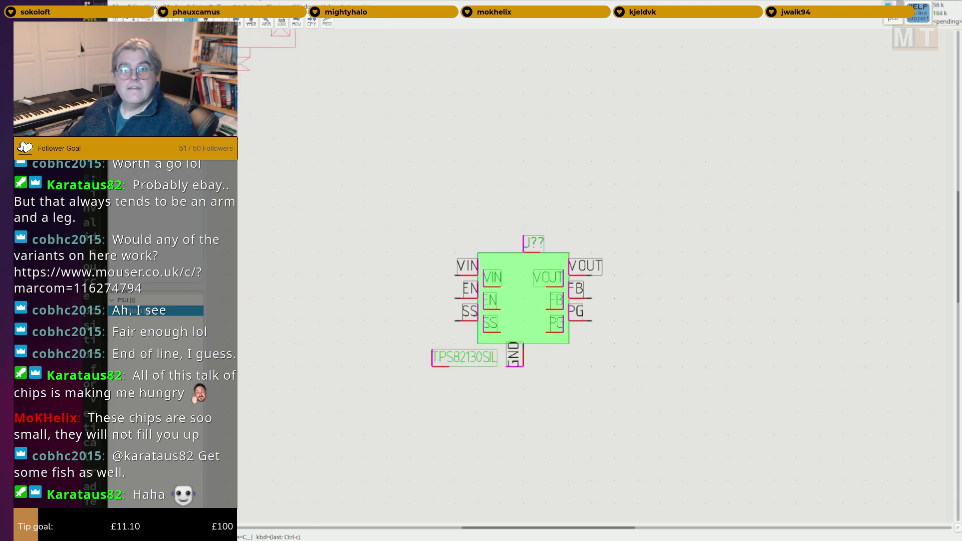
# Move the TPS82130SIL symbol further up the sheet and place a second copy directly below it.
pyautogui.scroll(-1, 656, 281)
pyautogui.press('Escape')
pyautogui.scroll(-1, 516, 290)
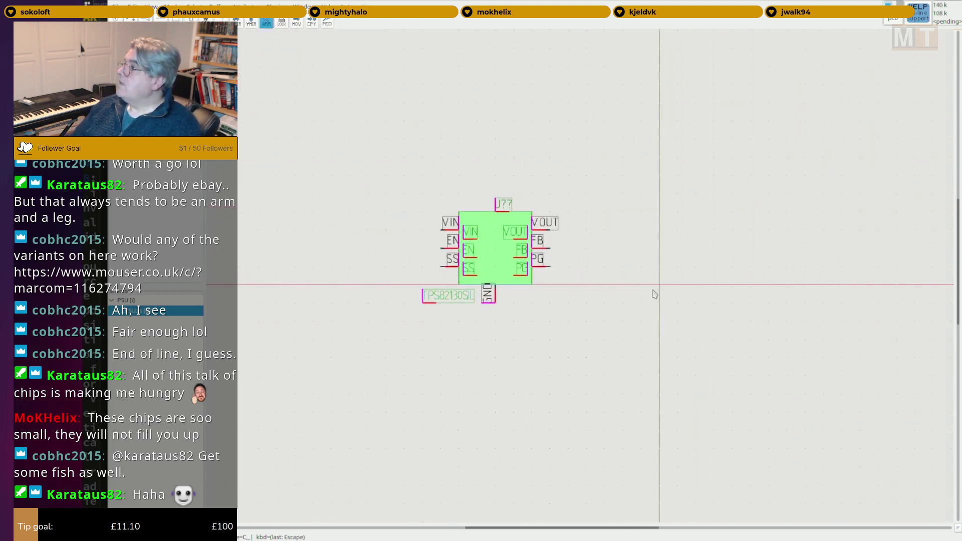
pyautogui.scroll(-2, 540, 269)
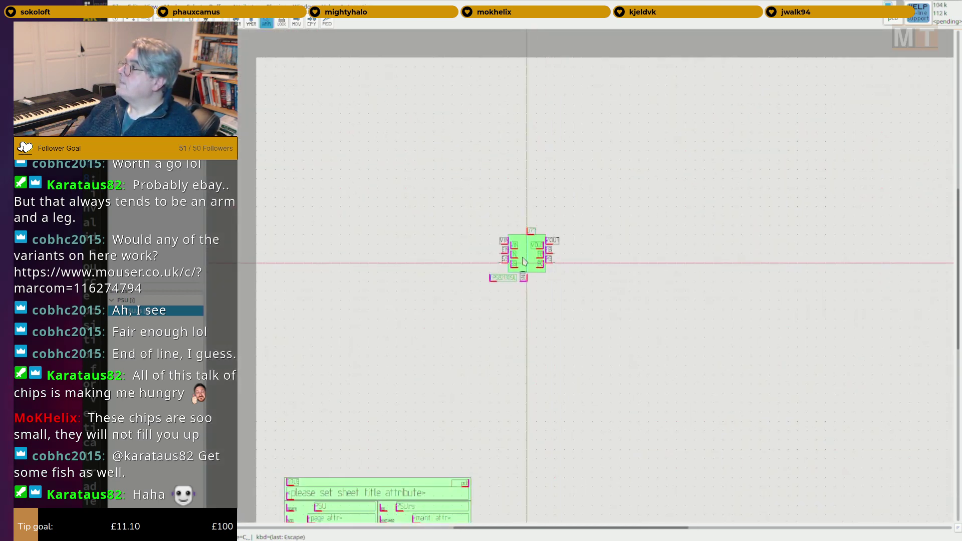
pyautogui.moveTo(522, 259); pyautogui.dragTo(532, 204)
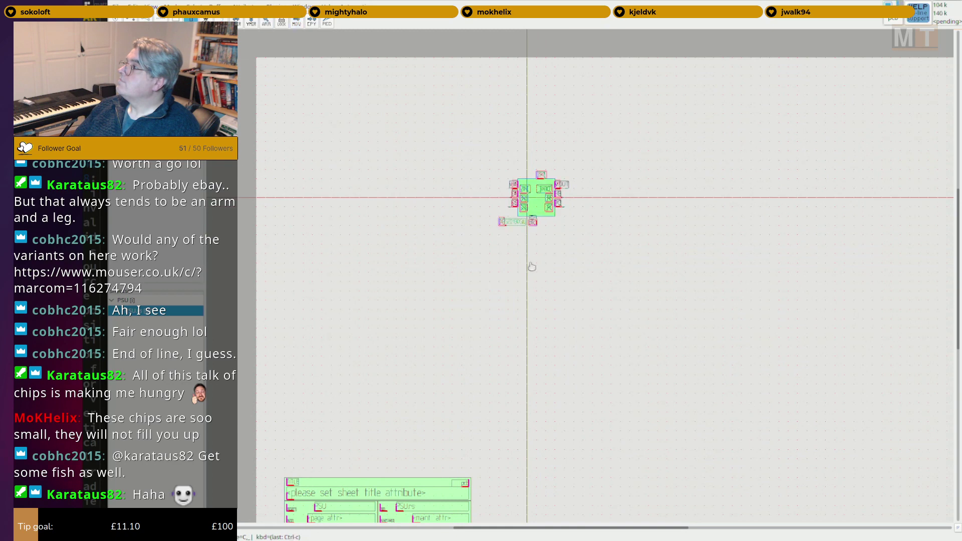
pyautogui.click(528, 310)
pyautogui.press('Escape')
pyautogui.moveTo(659, 251); pyautogui.dragTo(688, 292, button='middle')
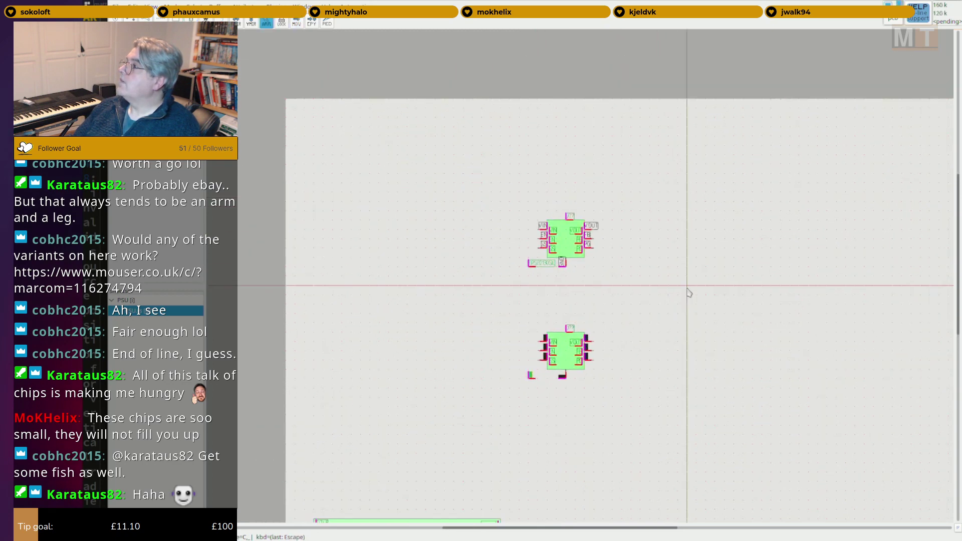
# Draw a wire from the upper chip's VIN terminal around the outer side to the lower chip's VIN terminal.
pyautogui.scroll(2, 507, 226)
pyautogui.press('F2')
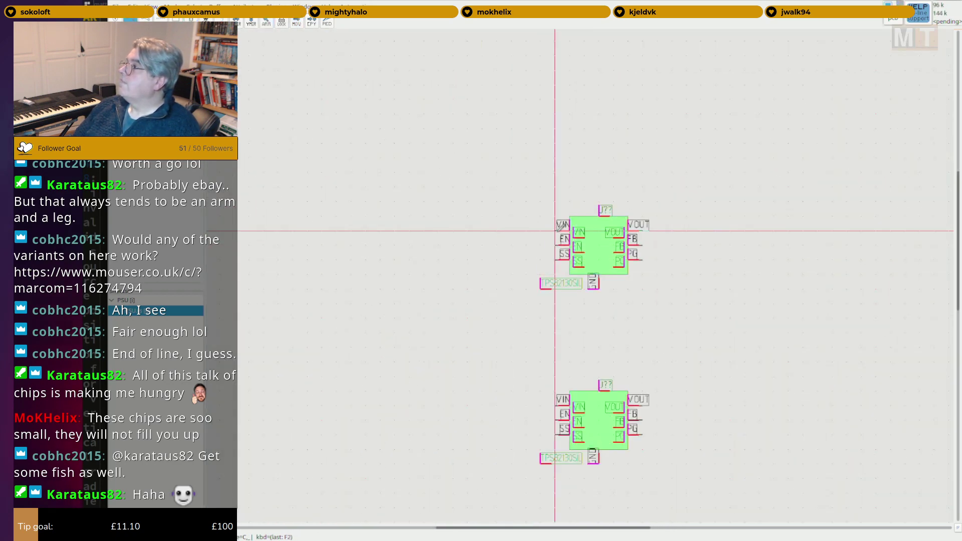
pyautogui.click(438, 405)
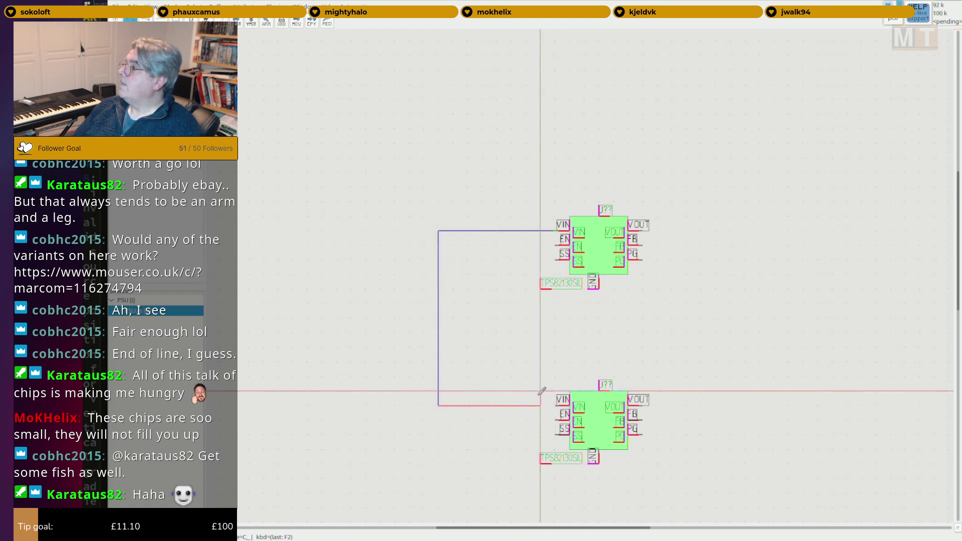
pyautogui.click(554, 405)
pyautogui.press('Escape')
# Draw wires joining each chip's EN line to its VIN wire.
pyautogui.click(543, 420)
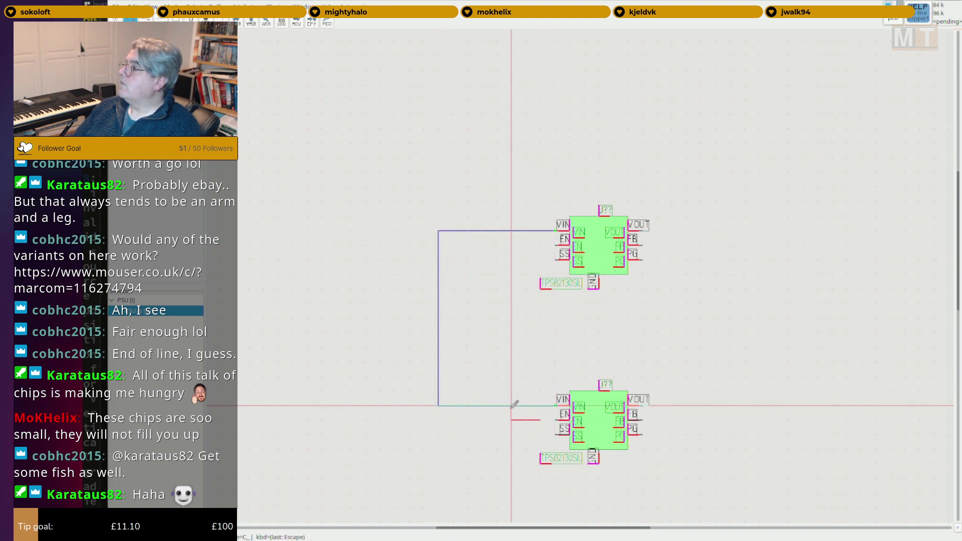
pyautogui.click(513, 405)
pyautogui.press('Escape')
pyautogui.click(554, 245)
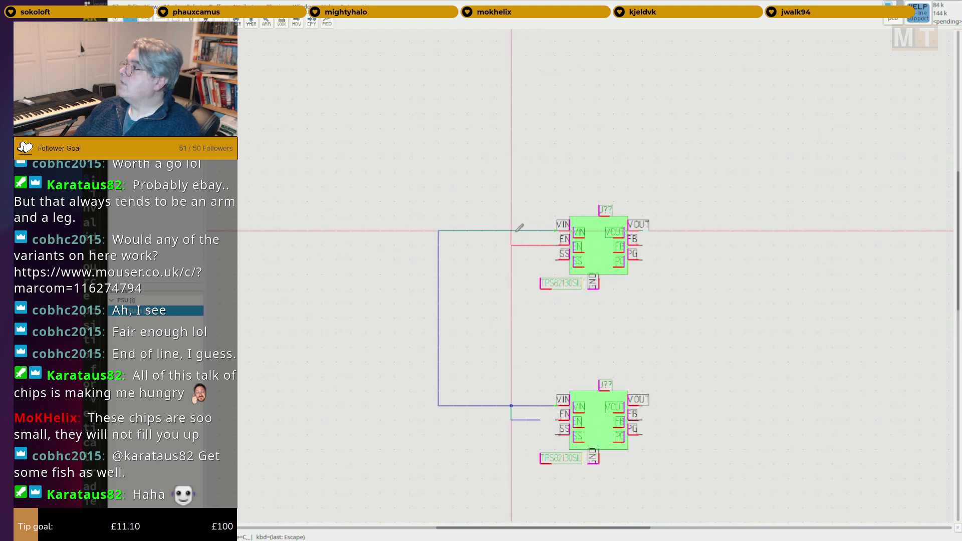
pyautogui.click(511, 231)
pyautogui.scroll(-1, 623, 313)
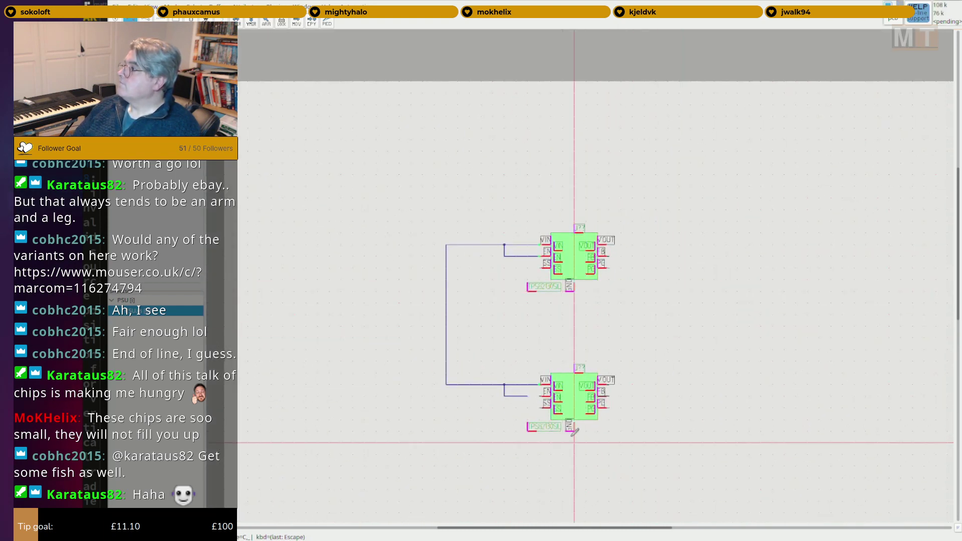
# Place gnd-1 symbols from the library, one below the lower chip, and wire that chip's GND terminal to it.
pyautogui.write('wlgnd')
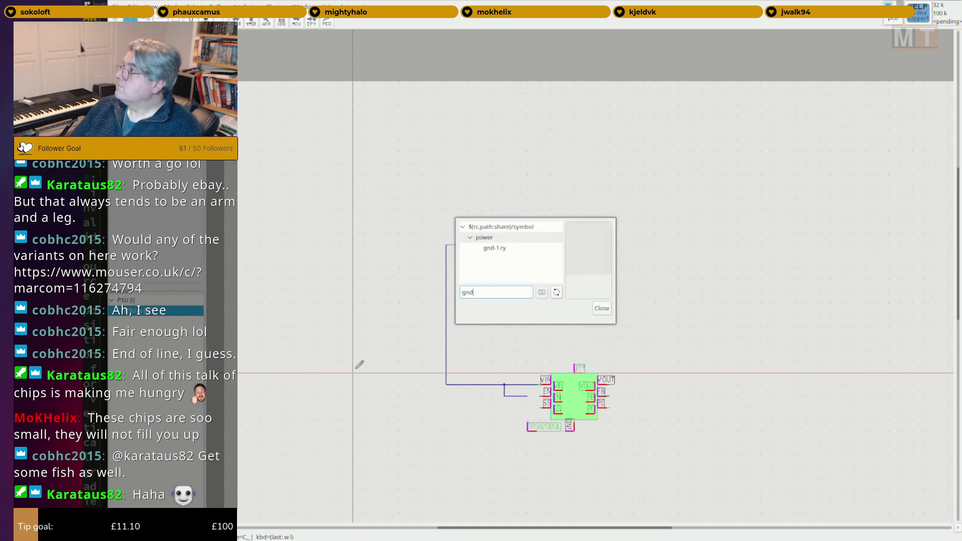
pyautogui.doubleClick(496, 248)
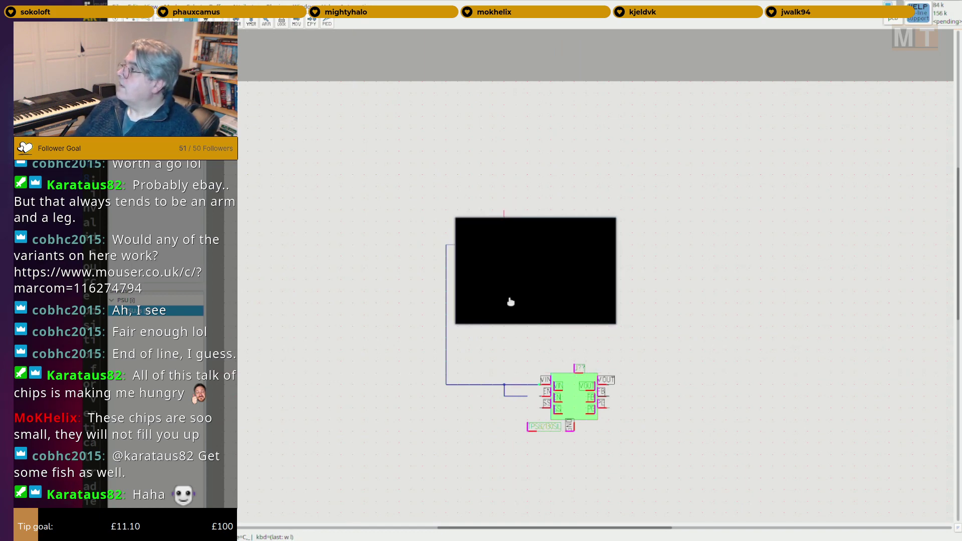
pyautogui.scroll(5, 576, 461)
pyautogui.scroll(-4, 581, 475)
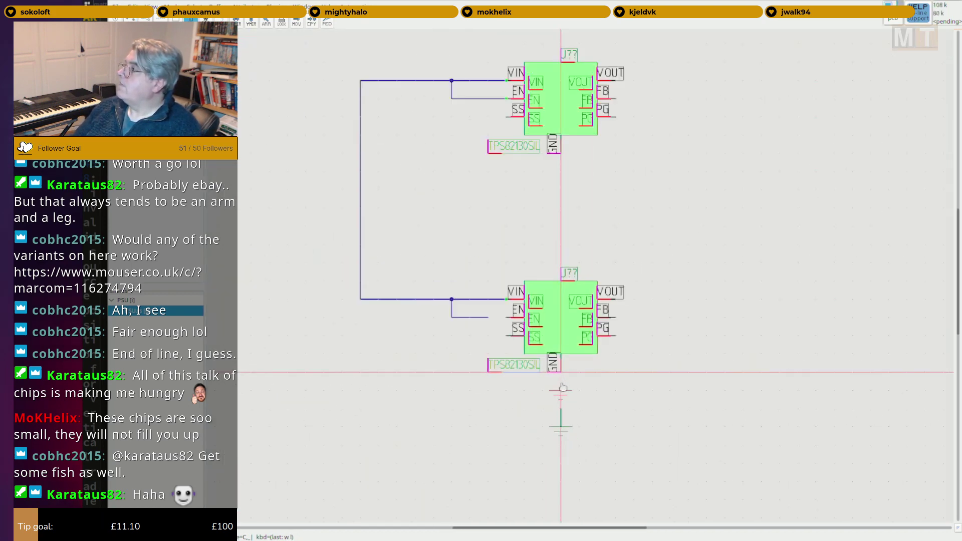
pyautogui.scroll(3, 588, 434)
pyautogui.press('Escape')
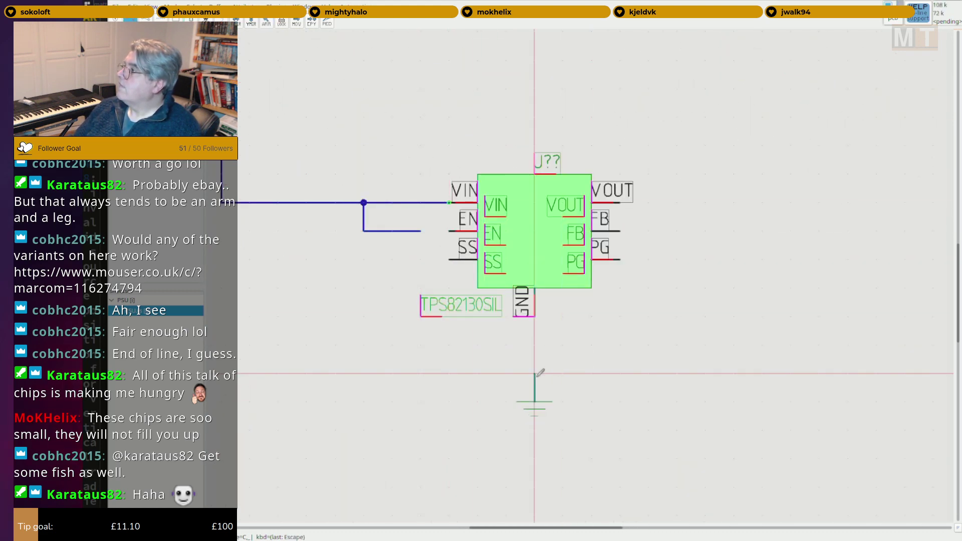
pyautogui.scroll(-3, 626, 286)
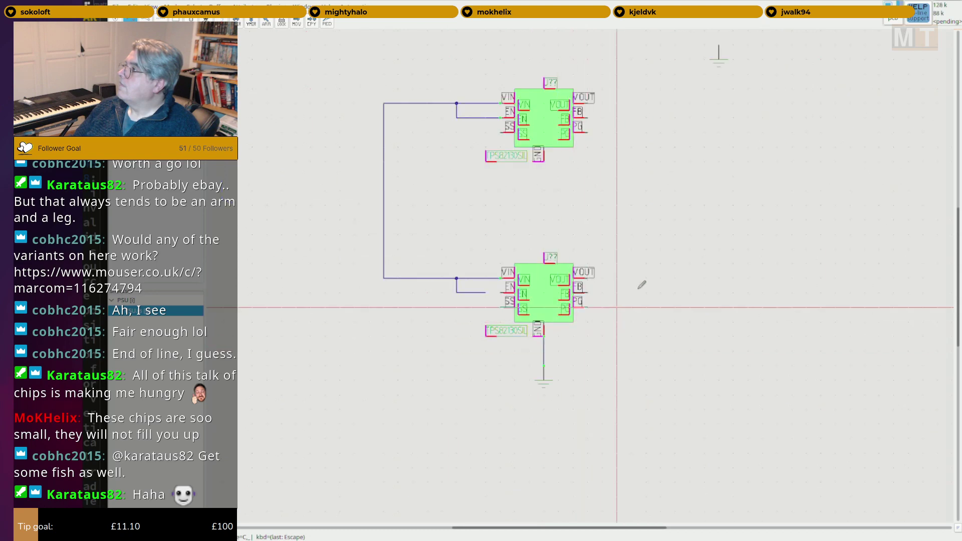
pyautogui.press('Escape')
# Extend the lower chip's EN wire so that it reaches the EN terminal.
pyautogui.moveTo(632, 351); pyautogui.dragTo(616, 319, button='middle')
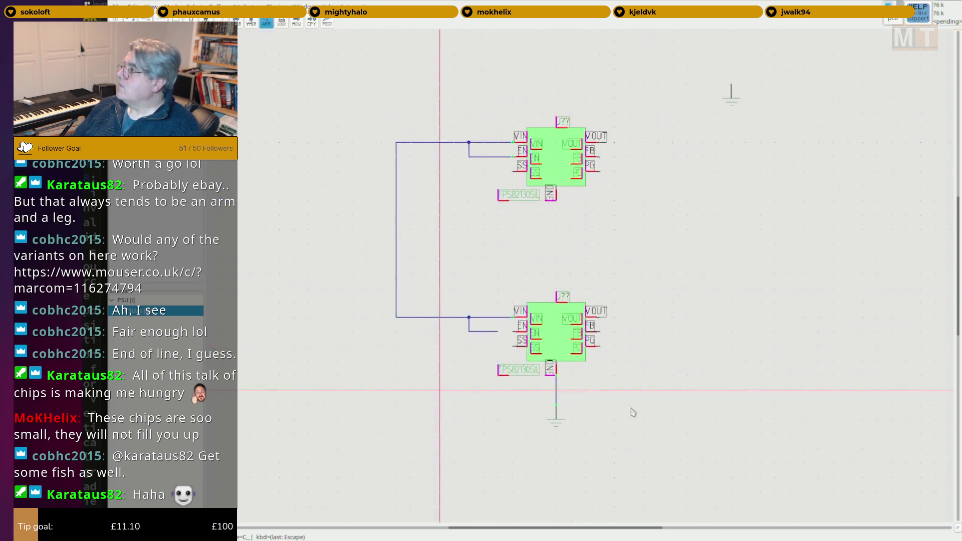
pyautogui.moveTo(582, 405); pyautogui.dragTo(530, 423, button='middle')
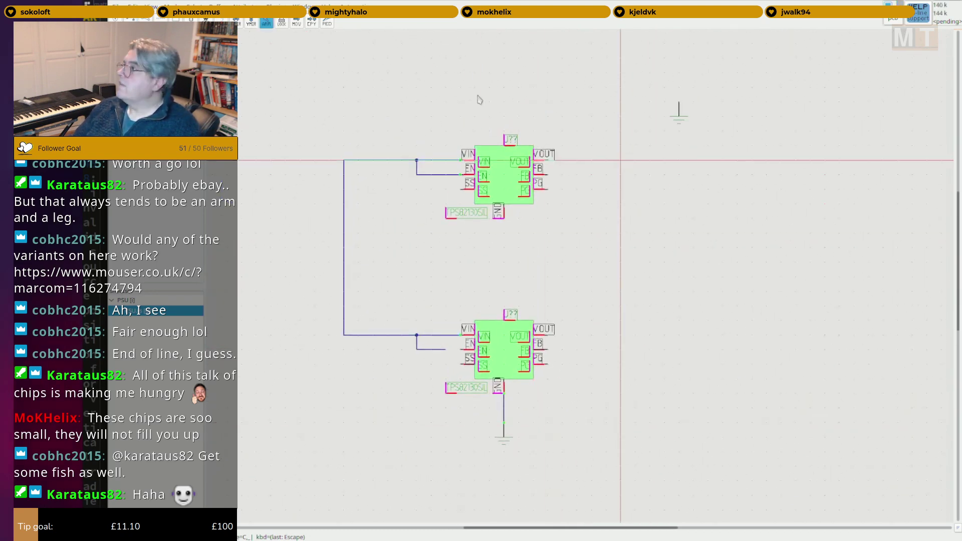
pyautogui.scroll(-2, 506, 192)
pyautogui.moveTo(621, 306); pyautogui.dragTo(582, 254, button='middle')
pyautogui.scroll(2, 525, 253)
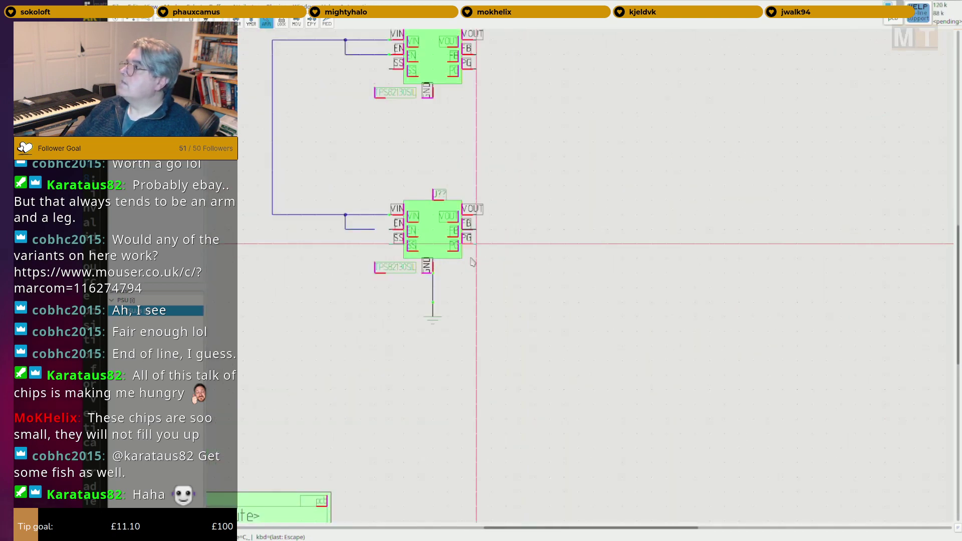
pyautogui.moveTo(464, 257); pyautogui.dragTo(561, 281, button='middle')
pyautogui.scroll(2, 445, 238)
pyautogui.press('F2')
pyautogui.click(516, 271)
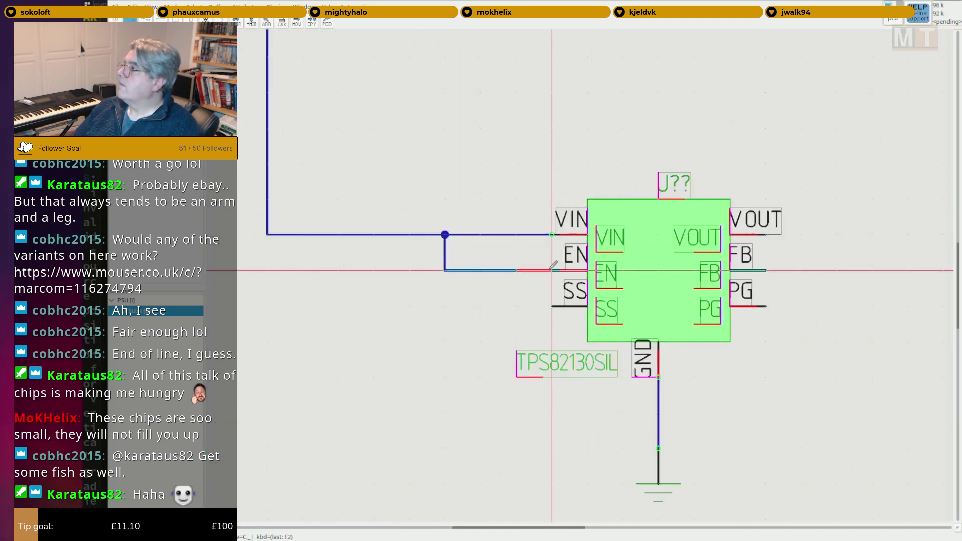
pyautogui.scroll(-3, 449, 317)
pyautogui.moveTo(402, 329); pyautogui.dragTo(424, 360, button='middle')
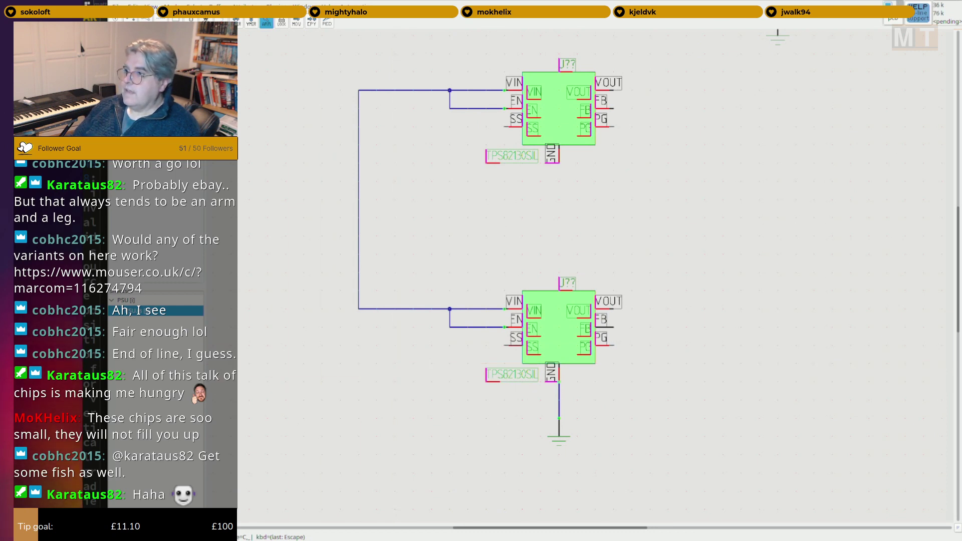
# Place two capacitor-1 symbols from the library, one beside each chip below its input wires.
pyautogui.write('wl')
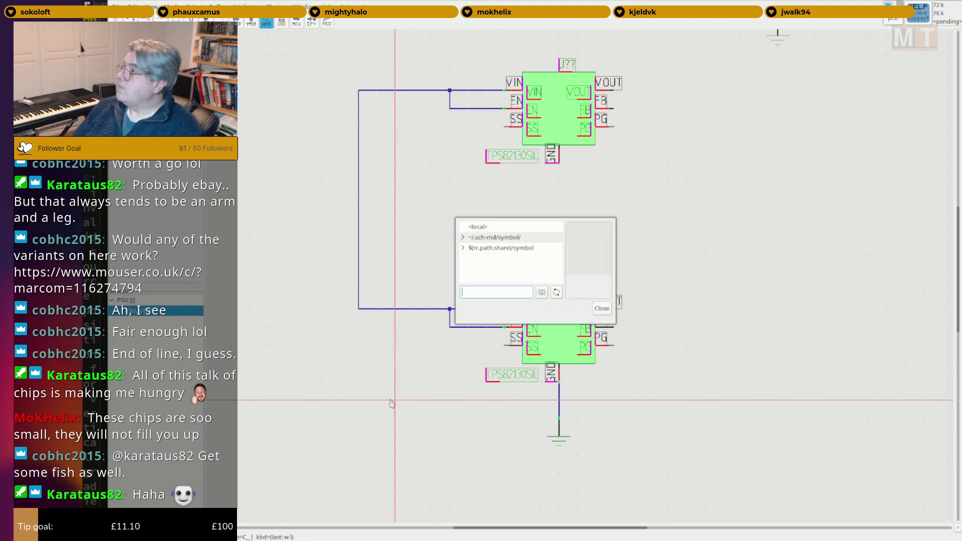
pyautogui.write('capa')
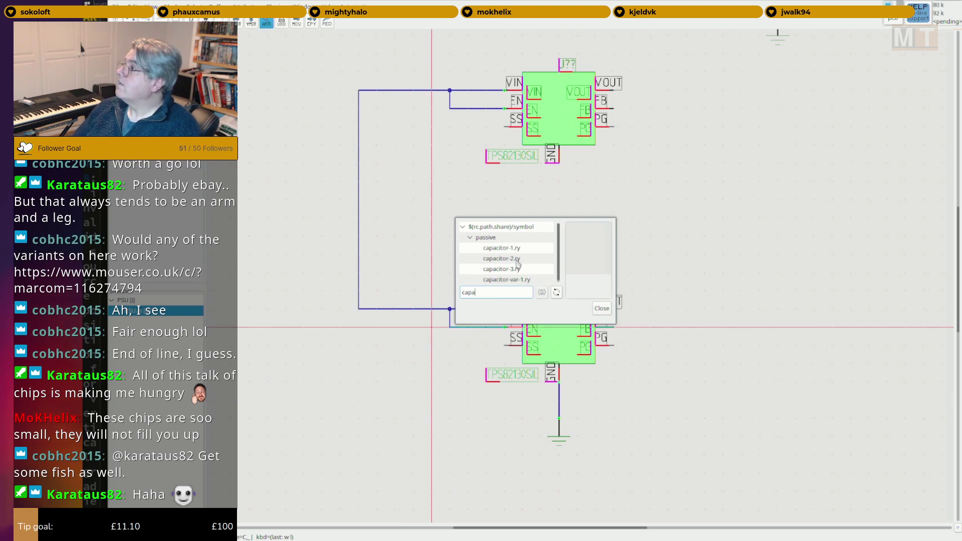
pyautogui.click(395, 163)
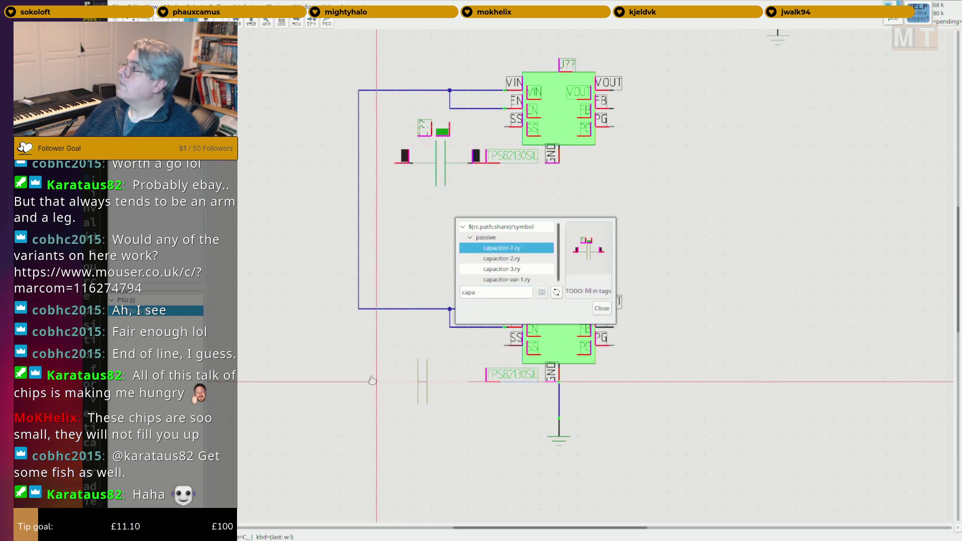
pyautogui.click(376, 381)
pyautogui.click(601, 309)
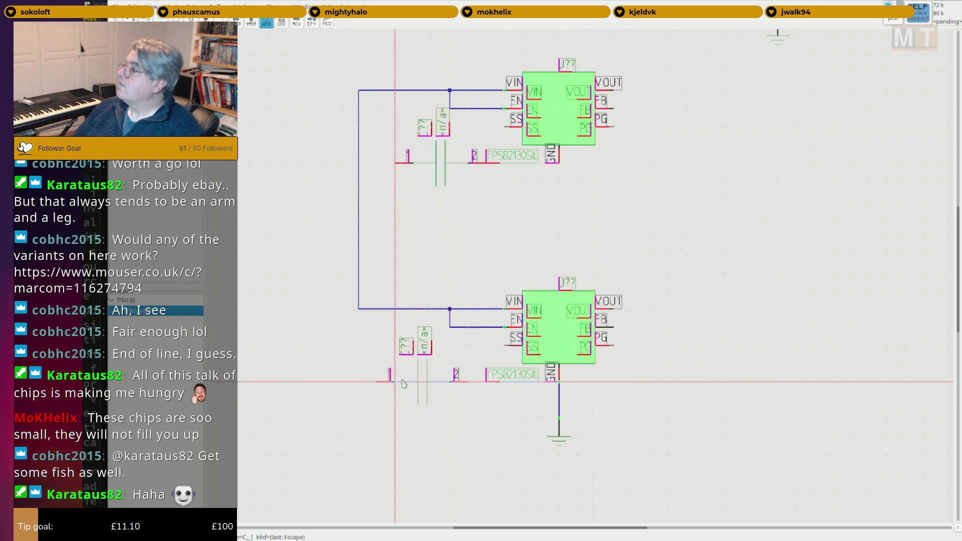
# Rotate both capacitors by 90 degrees so they stand vertically.
pyautogui.press('F9')
pyautogui.click(414, 382)
pyautogui.click(431, 164)
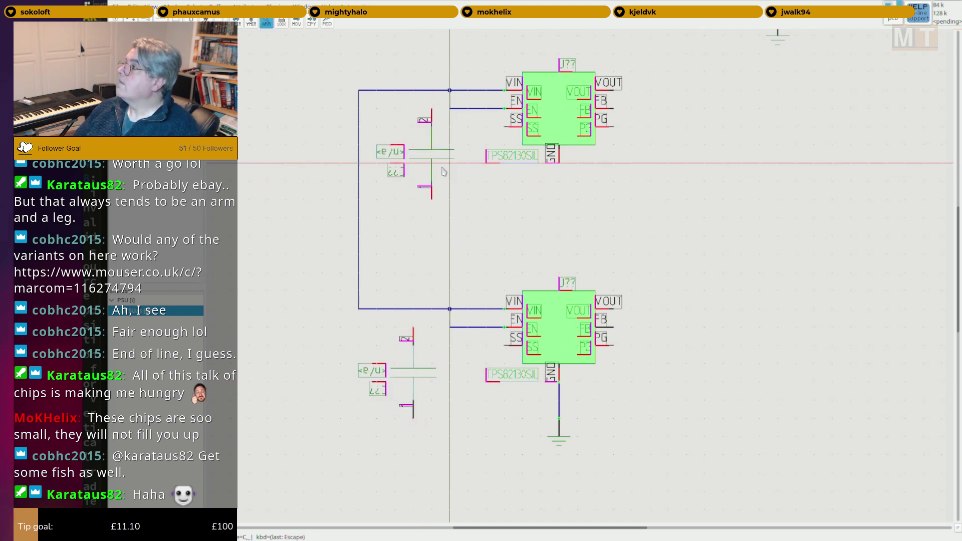
pyautogui.press('Escape')
# Align the upper capacitor under the VIN/EN junction and wire its terminal 2 to the upper chip's SS terminal.
pyautogui.scroll(2, 442, 179)
pyautogui.moveTo(442, 178); pyautogui.dragTo(466, 220)
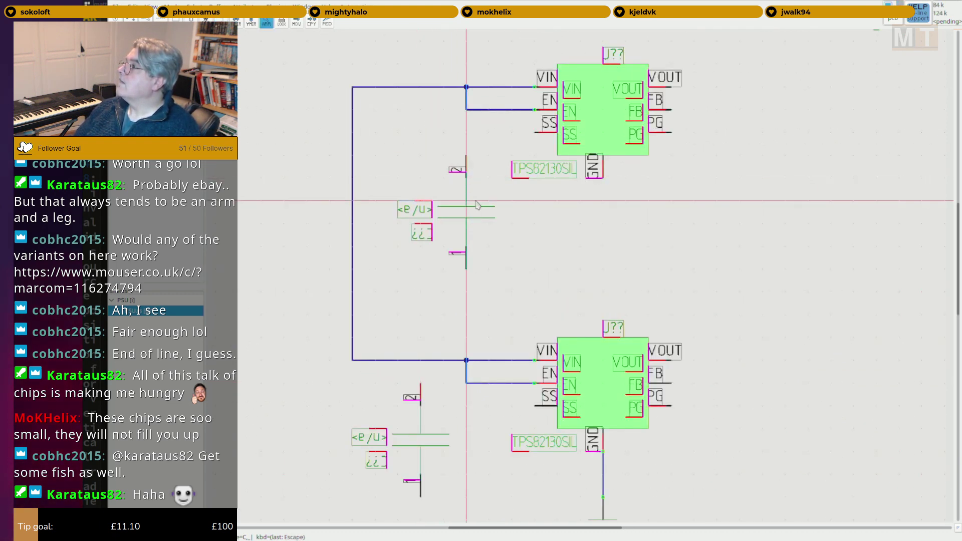
pyautogui.press('F2')
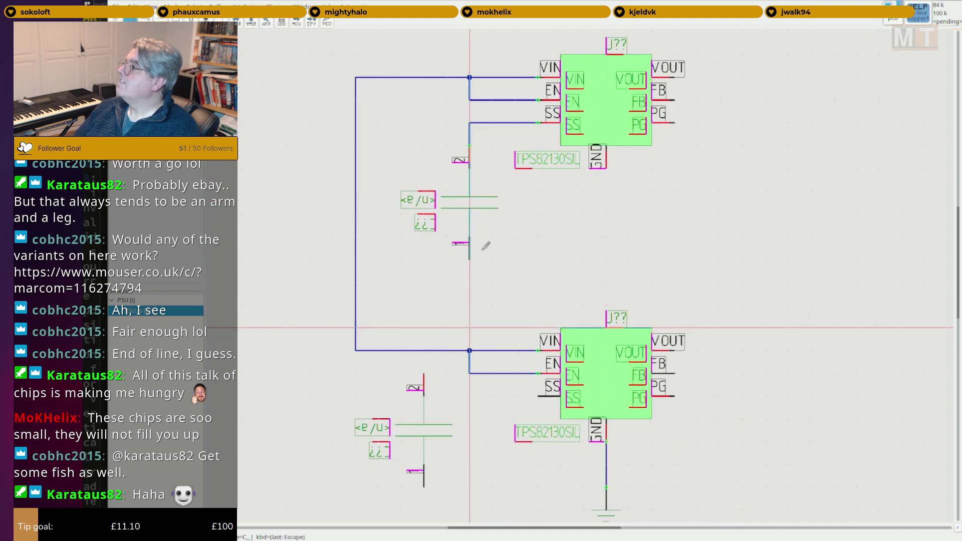
# Align the lower capacitor under the lower VIN/EN junction and draw a wire from its terminal 2 towards the chip's SS terminal.
pyautogui.scroll(-3, 485, 242)
pyautogui.press('Escape')
pyautogui.moveTo(428, 329); pyautogui.dragTo(467, 345)
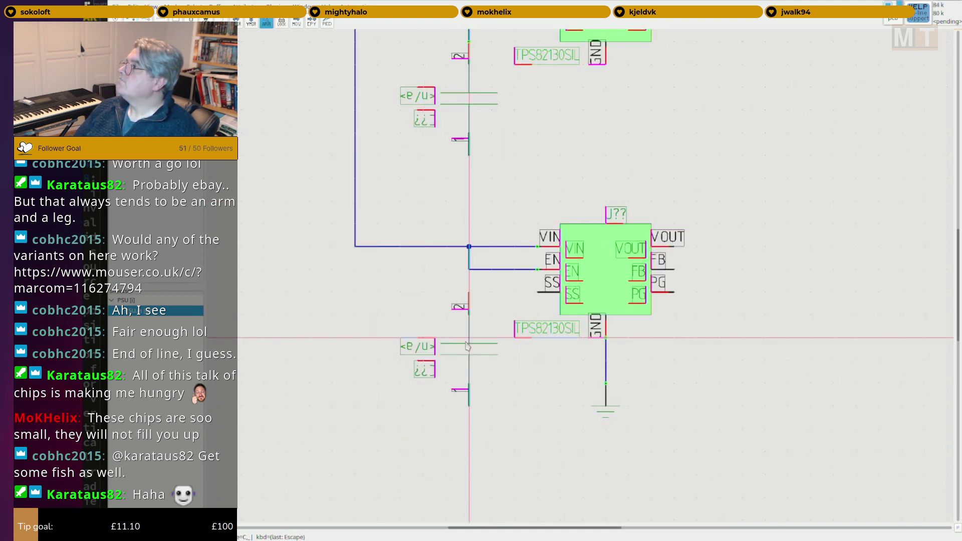
pyautogui.scroll(-1, 477, 316)
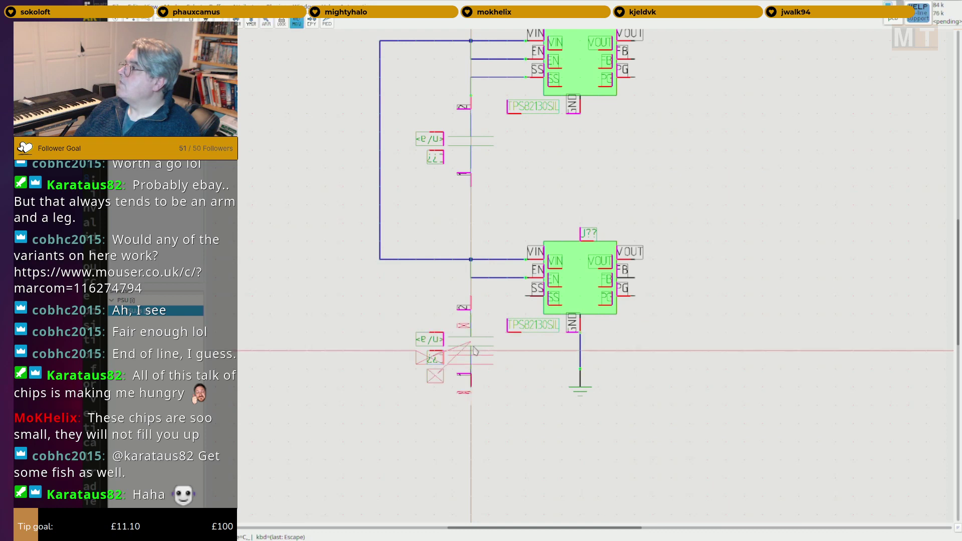
pyautogui.click(507, 296)
pyautogui.click(471, 314)
pyautogui.press('Escape')
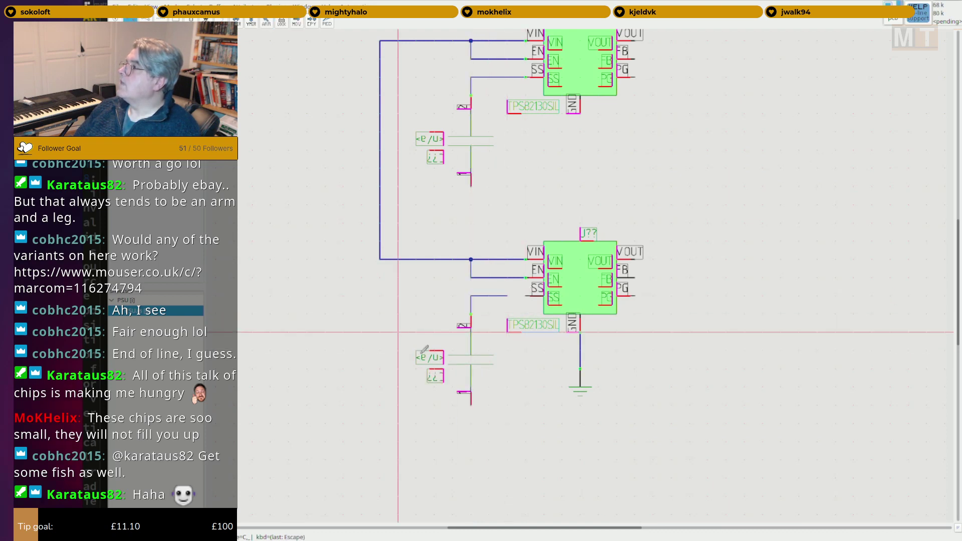
# Copy the ground symbol below the lower capacitor and wire it to the capacitor's terminal 1.
pyautogui.moveTo(397, 331); pyautogui.dragTo(382, 342, button='middle')
pyautogui.press('Escape')
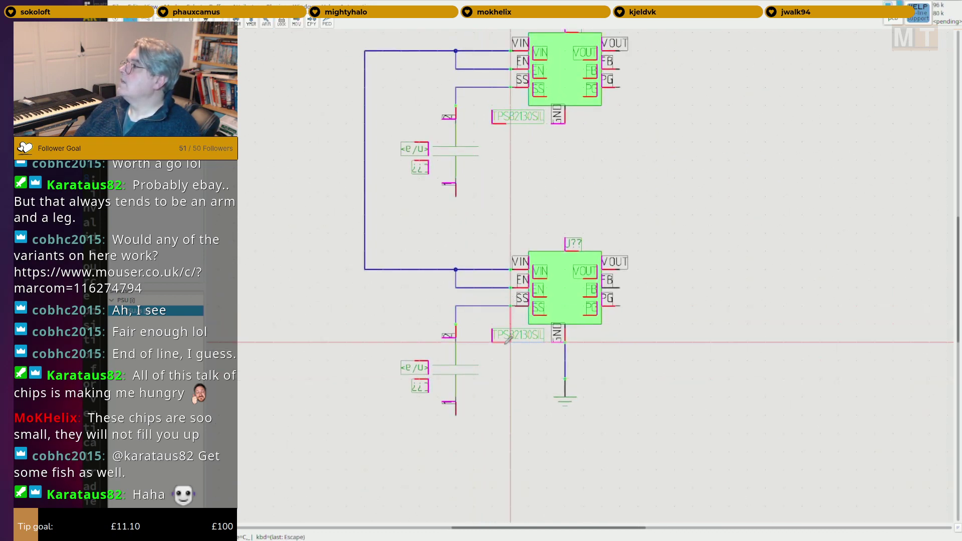
pyautogui.hotkey('ctrl', 'c')
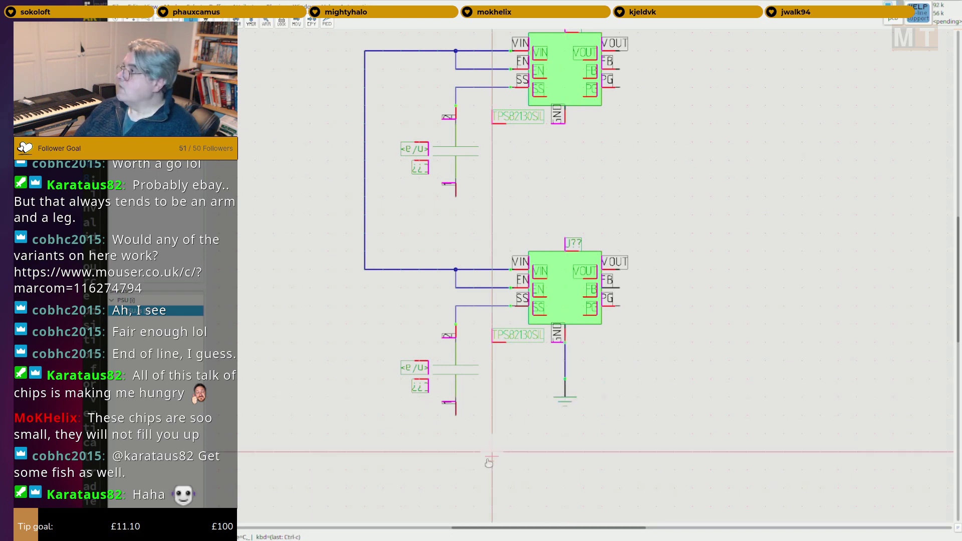
pyautogui.moveTo(455, 434); pyautogui.dragTo(455, 452)
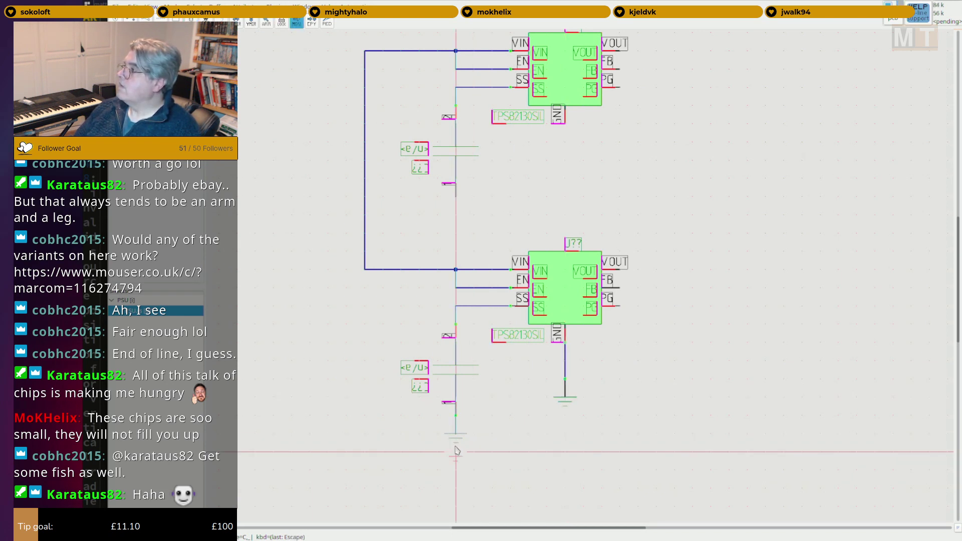
pyautogui.press('F2')
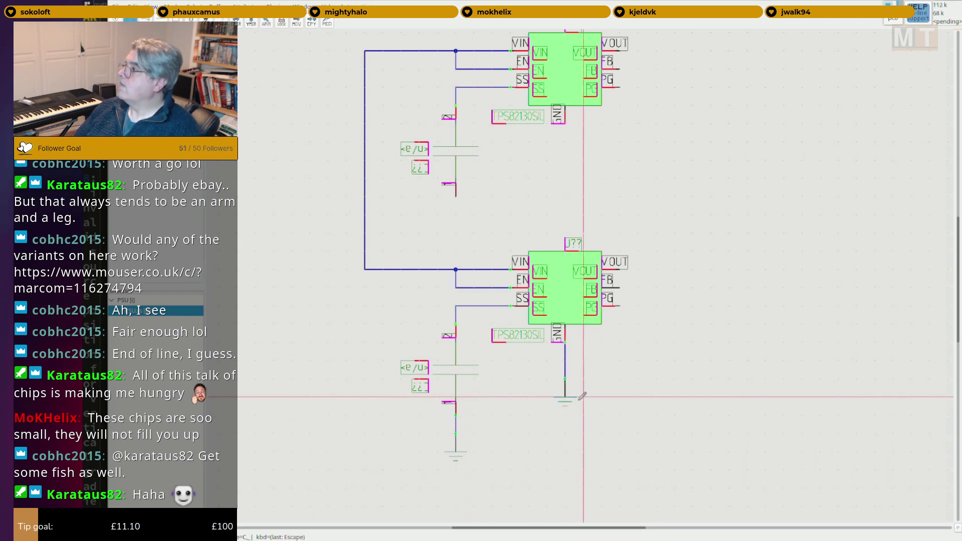
# Place another copy of the ground symbol below the upper capacitor and wire it to terminal 1.
pyautogui.click(565, 400)
pyautogui.click(456, 233)
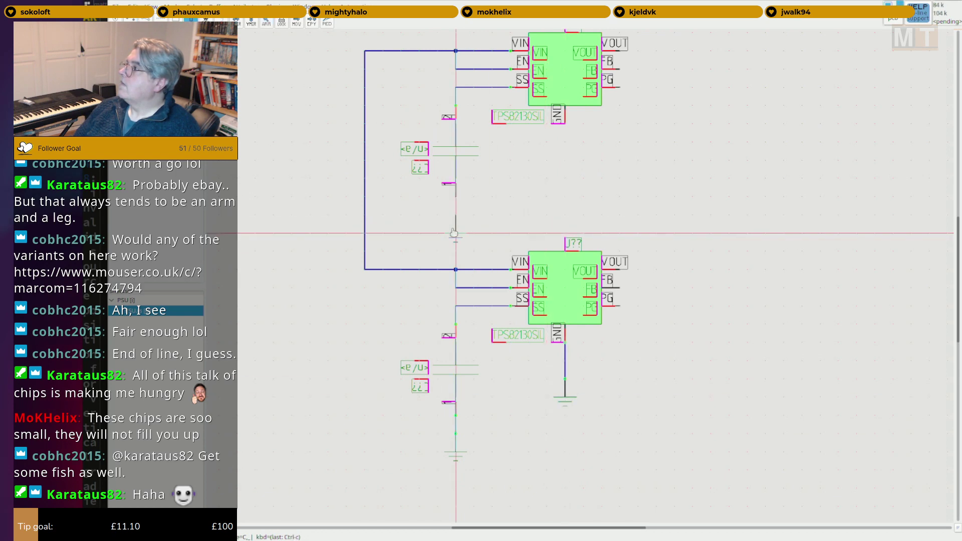
pyautogui.press('F2')
# Extend a wire from the upper chip's VOUT, branch it upward and over, and attach the loose ground symbol to the branch end.
pyautogui.scroll(-4, 457, 214)
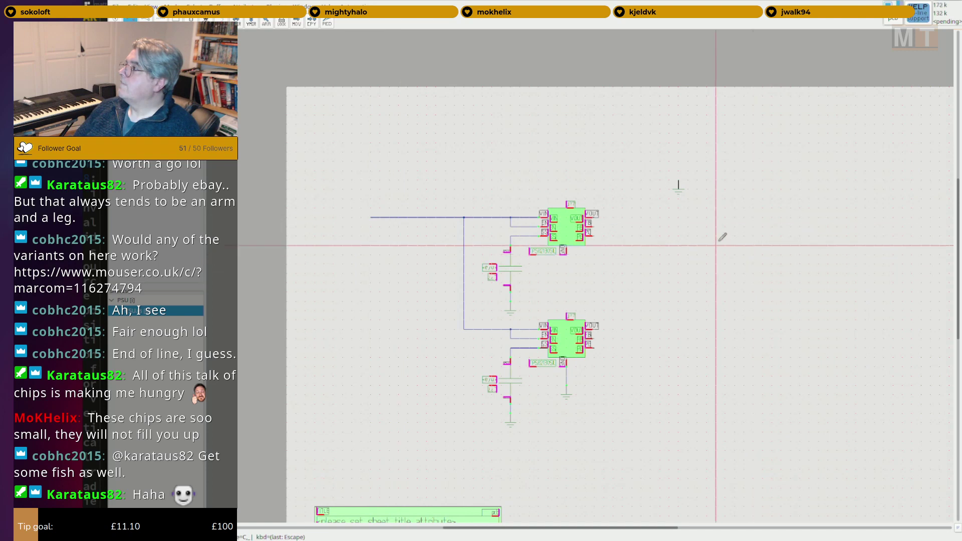
pyautogui.scroll(3, 721, 236)
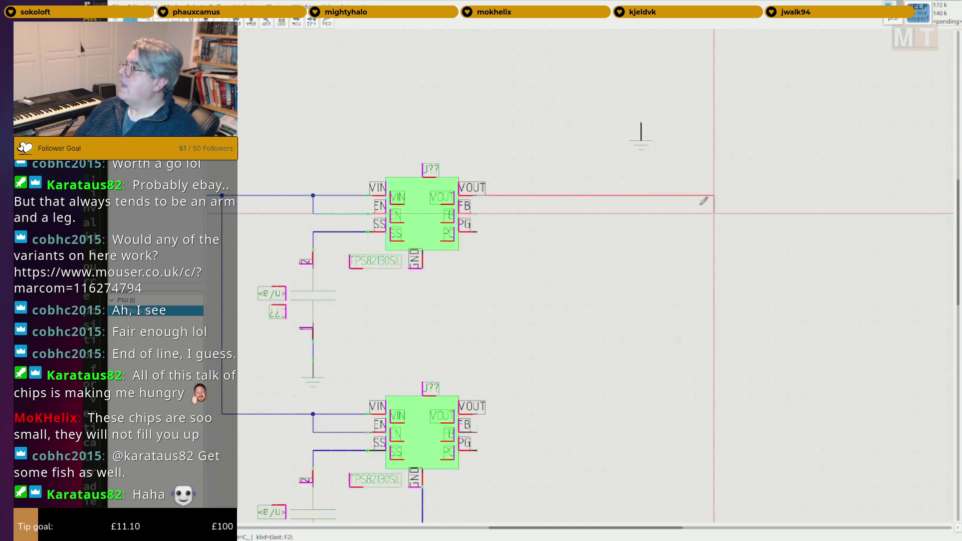
pyautogui.click(589, 194)
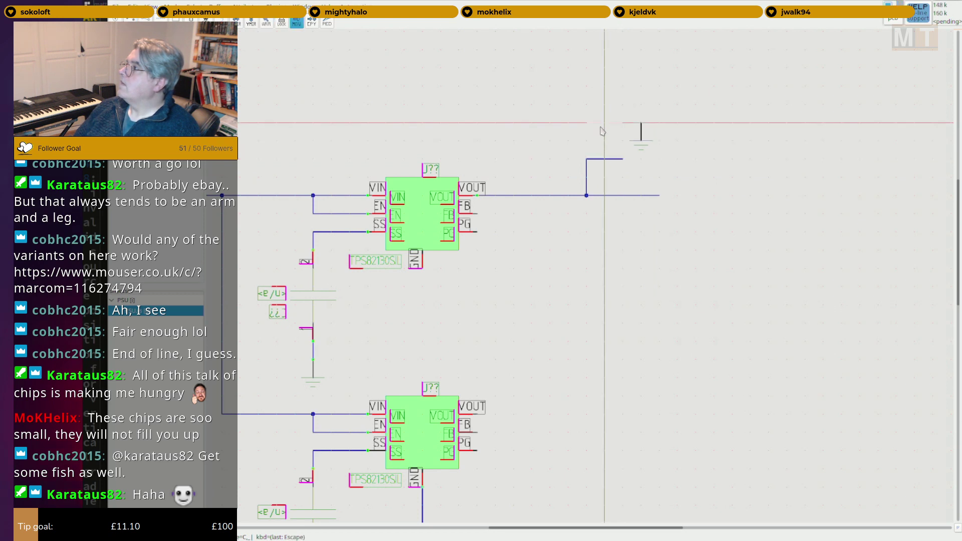
pyautogui.press('F2')
pyautogui.click(623, 122)
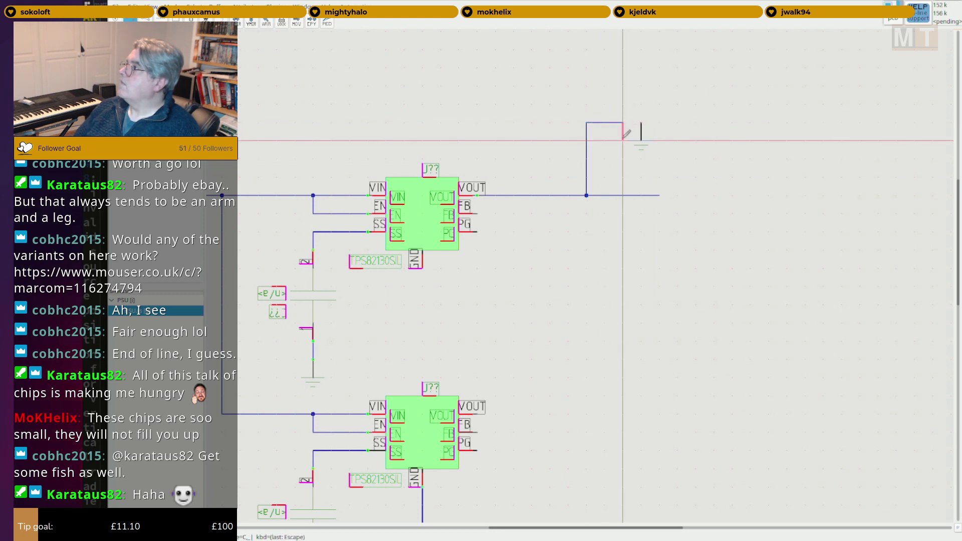
pyautogui.moveTo(641, 147); pyautogui.dragTo(627, 157)
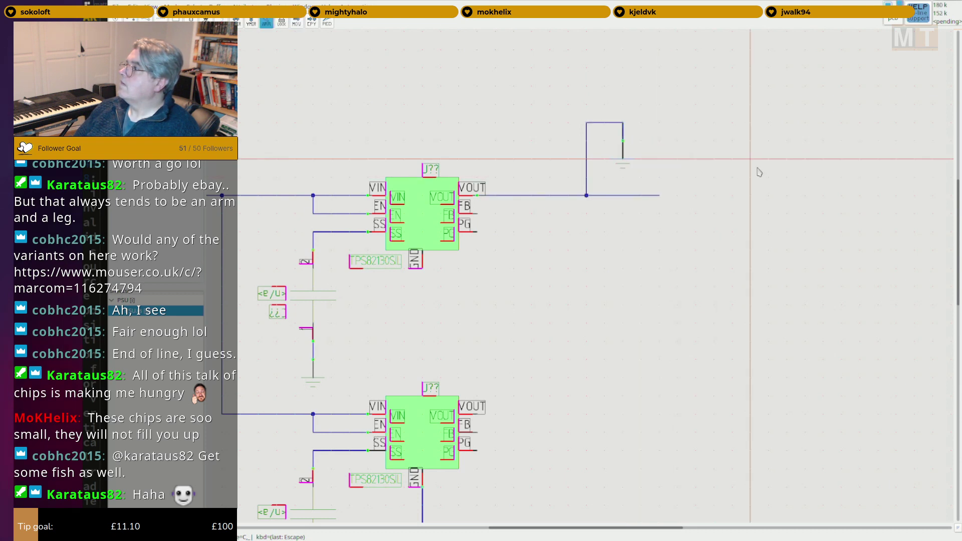
# Place a library connector symbol with ny 2 and nx 1 in front of the 12 V input wire.
pyautogui.scroll(-4, 736, 251)
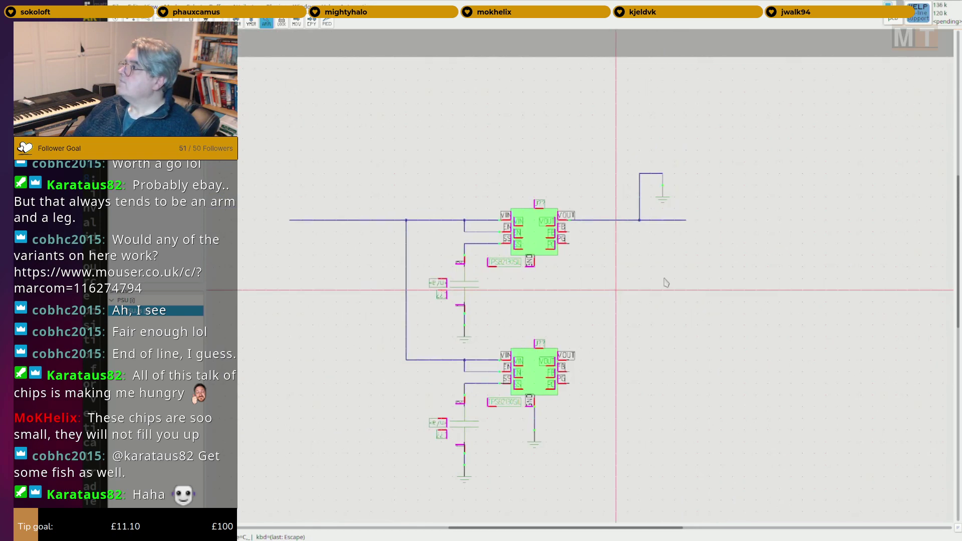
pyautogui.moveTo(697, 323); pyautogui.dragTo(677, 284, button='middle')
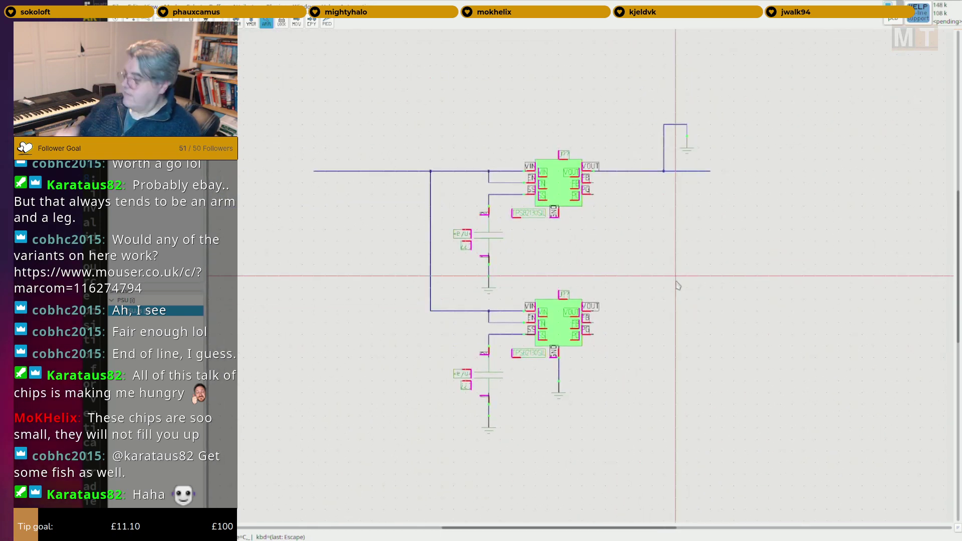
pyautogui.write('wlcon')
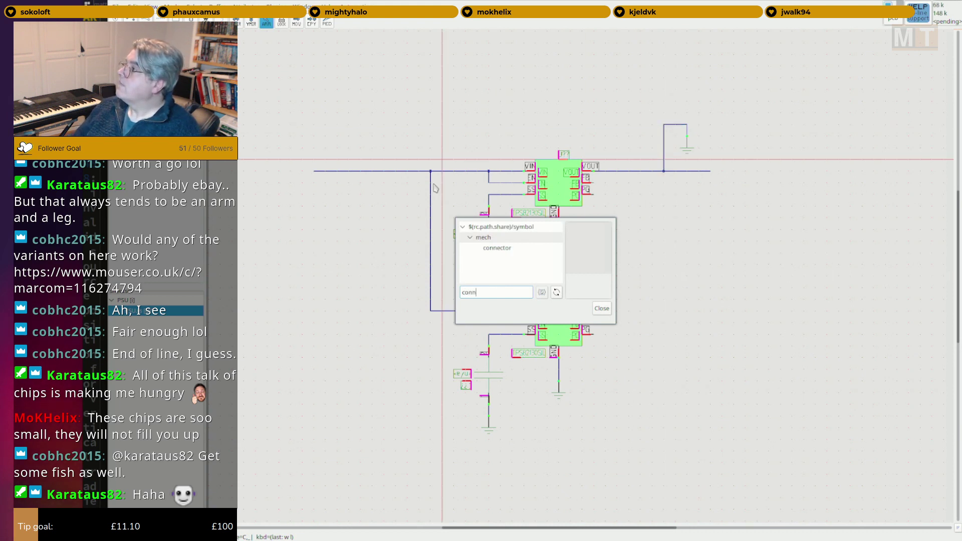
pyautogui.click(504, 257)
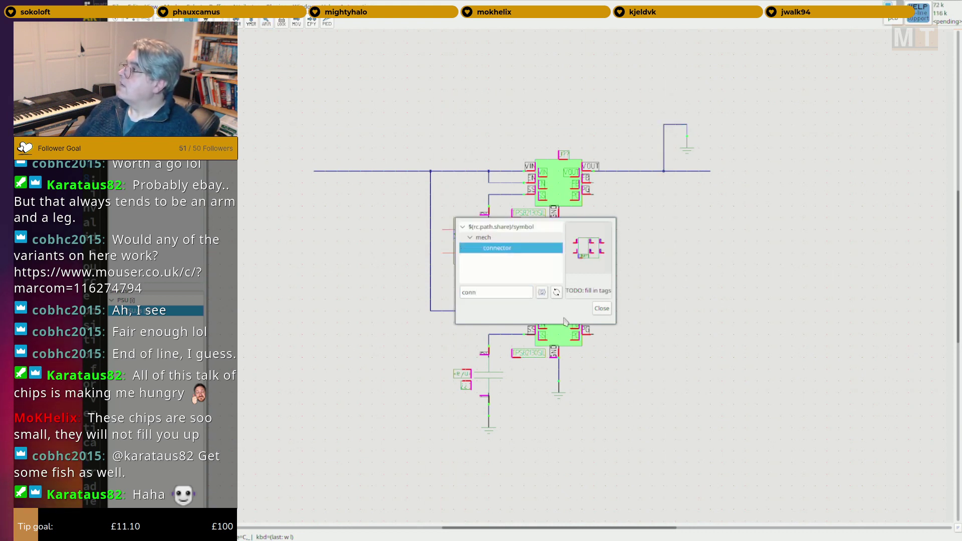
pyautogui.click(542, 292)
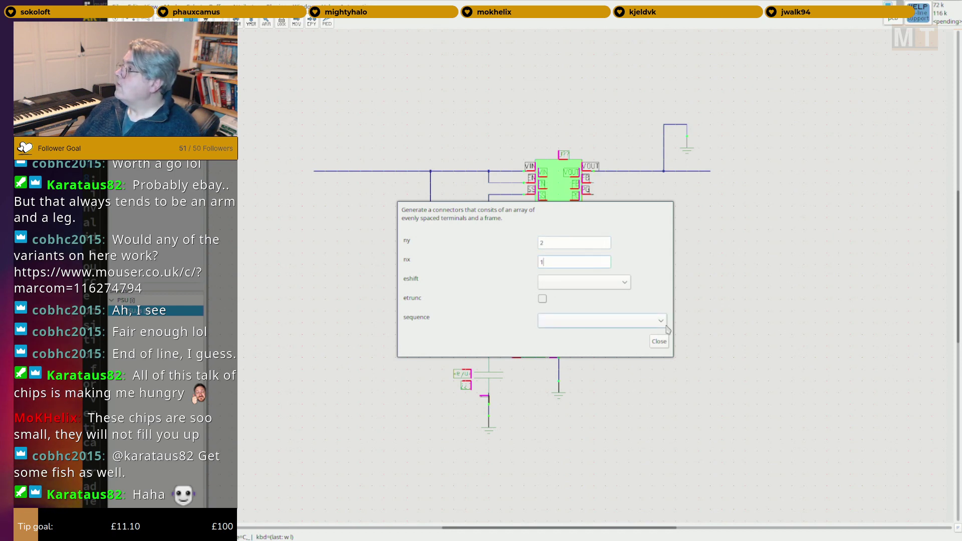
pyautogui.click(267, 183)
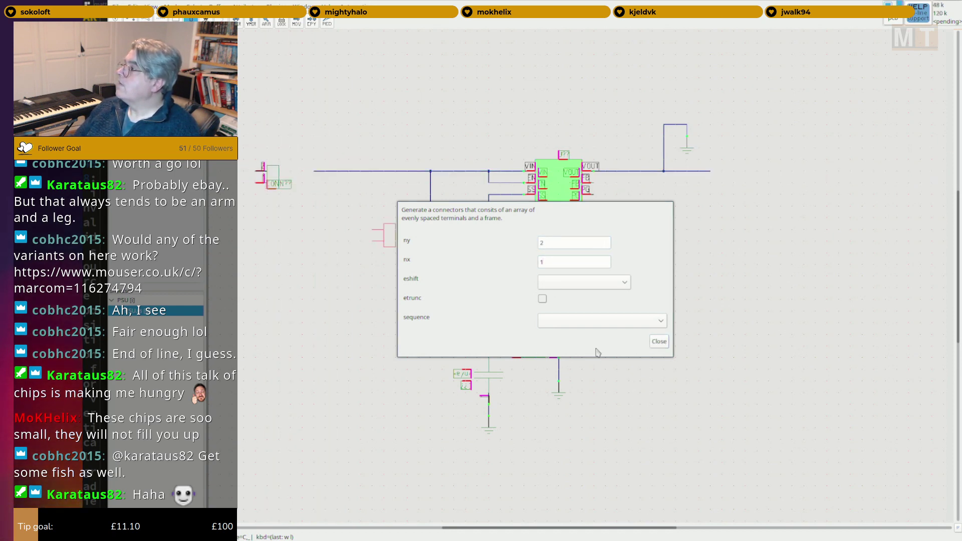
pyautogui.click(659, 342)
pyautogui.press('Escape')
# Mirror the connector horizontally so that its terminals face the input wire.
pyautogui.scroll(4, 266, 175)
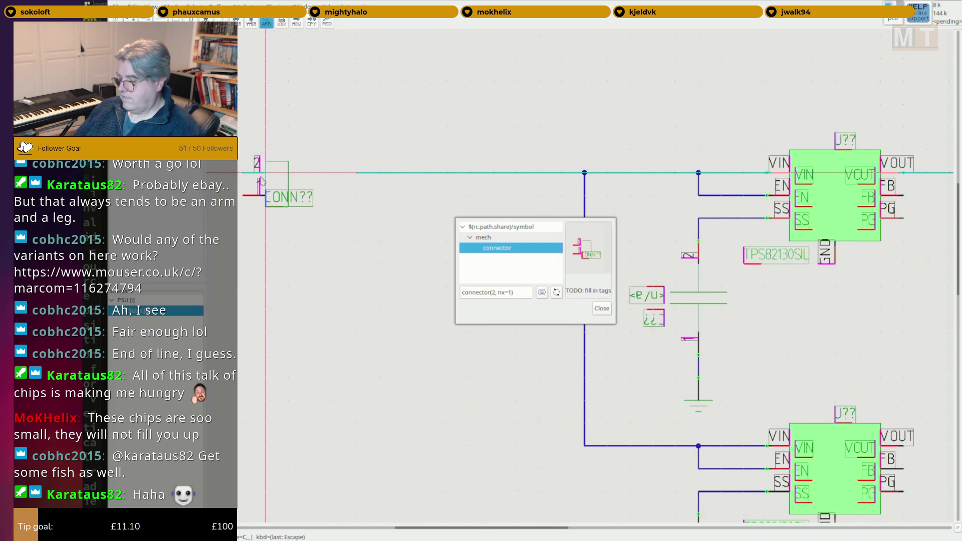
pyautogui.press('Escape')
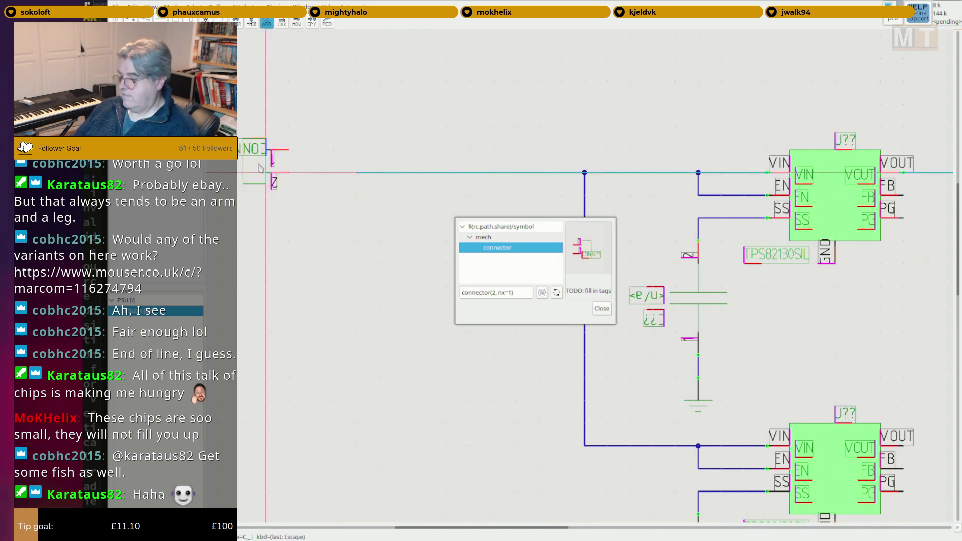
pyautogui.press('Escape')
pyautogui.click(241, 23)
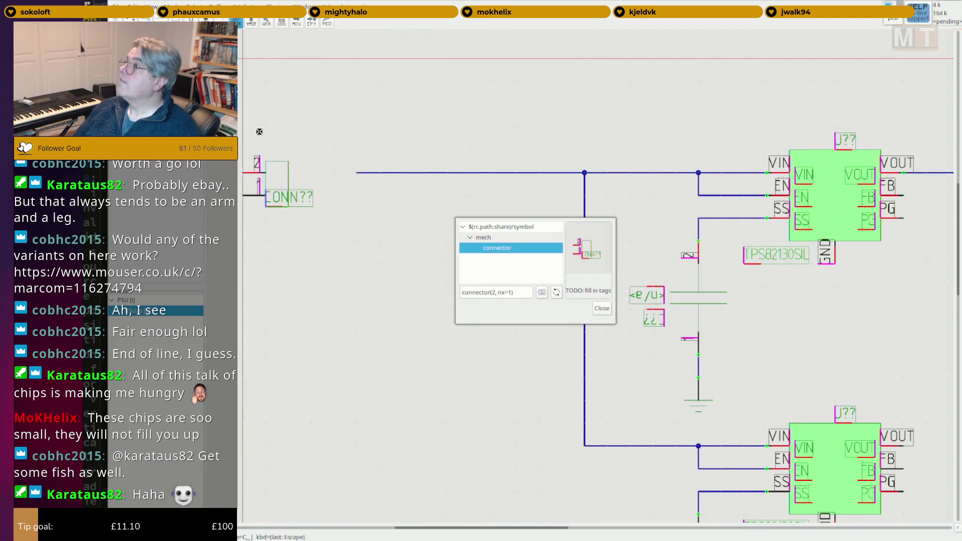
pyautogui.click(272, 183)
pyautogui.press('Escape')
# Wire connector terminal 2 to the input line, draw a wire from terminal 1 across and down, and close the symbol library.
pyautogui.scroll(4, 272, 182)
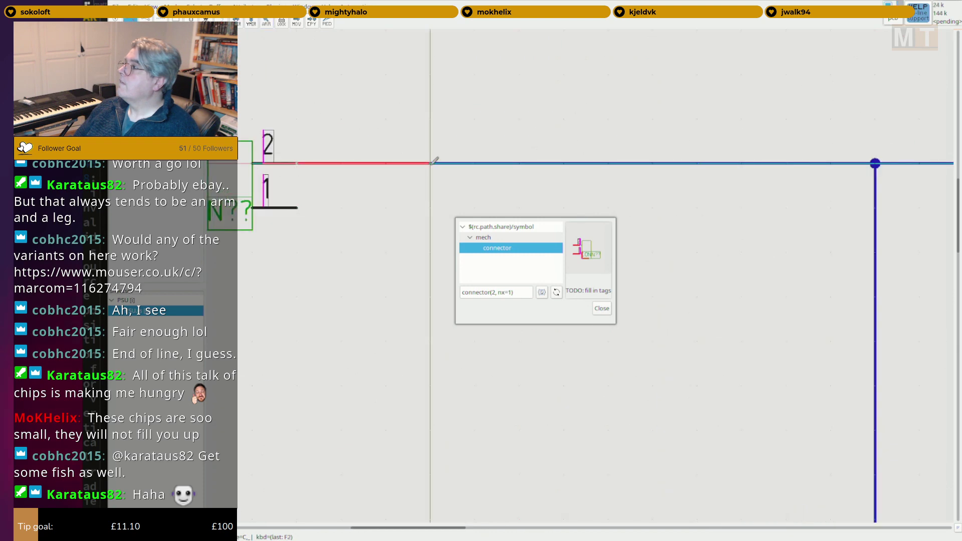
pyautogui.click(431, 164)
pyautogui.scroll(-1, 330, 197)
pyautogui.click(308, 205)
pyautogui.click(413, 244)
pyautogui.press('Escape')
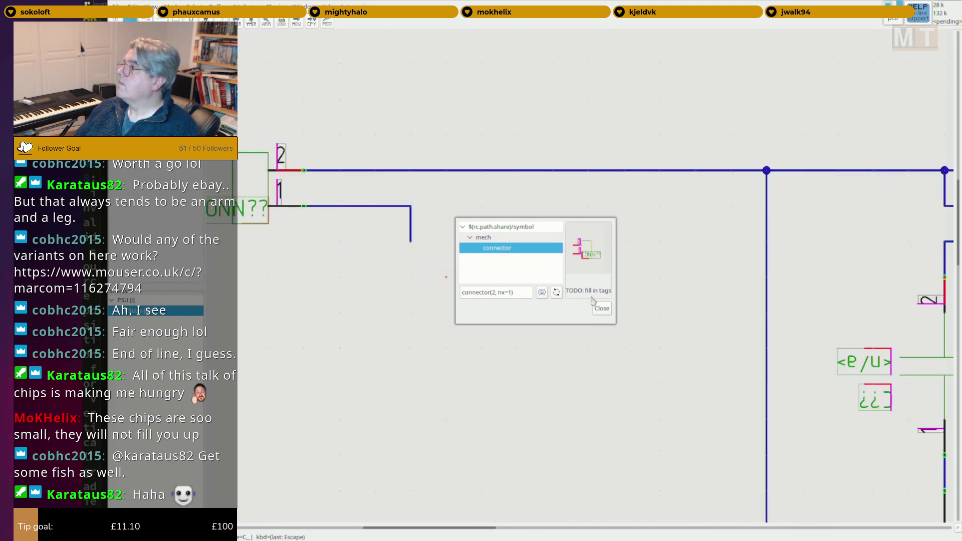
pyautogui.click(601, 308)
# Copy a ground symbol to the end of the connector's terminal 1 wire.
pyautogui.scroll(-3, 611, 305)
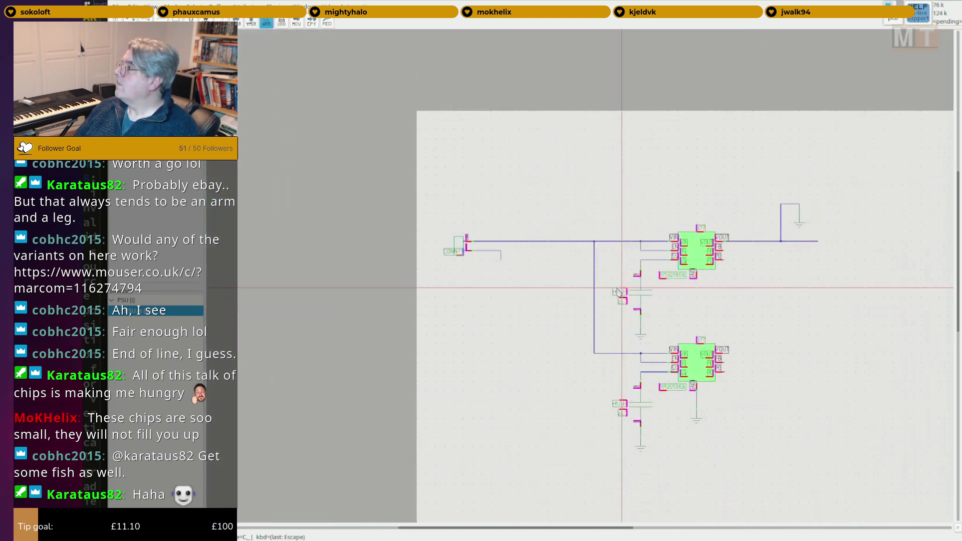
pyautogui.hotkey('ctrl', 'c')
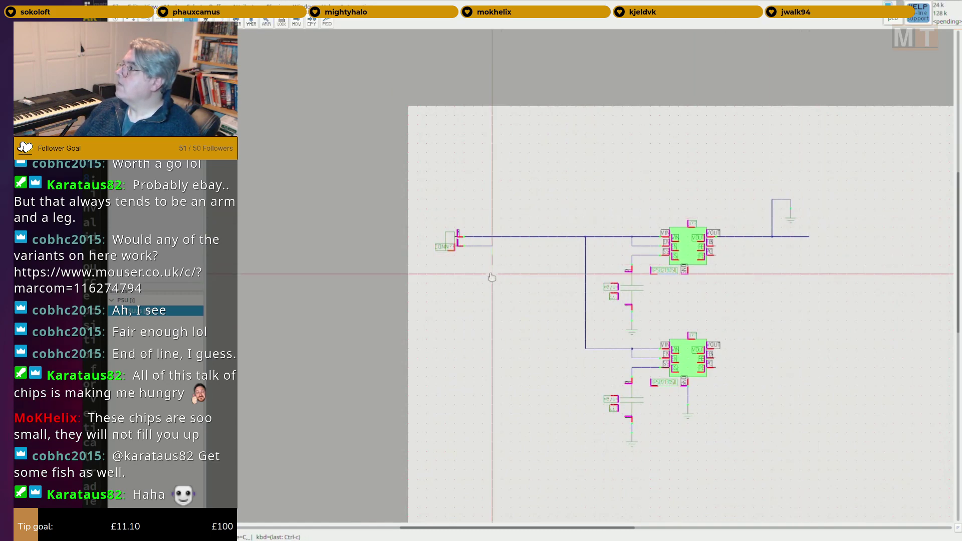
# Place a copied ground symbol below the input connector and wire connector pin 1 to it.
pyautogui.click(492, 266)
pyautogui.press('Escape')
pyautogui.scroll(6, 493, 263)
pyautogui.press('w')
pyautogui.click(494, 267)
pyautogui.press('Escape')
pyautogui.click(493, 246)
pyautogui.scroll(-2, 510, 262)
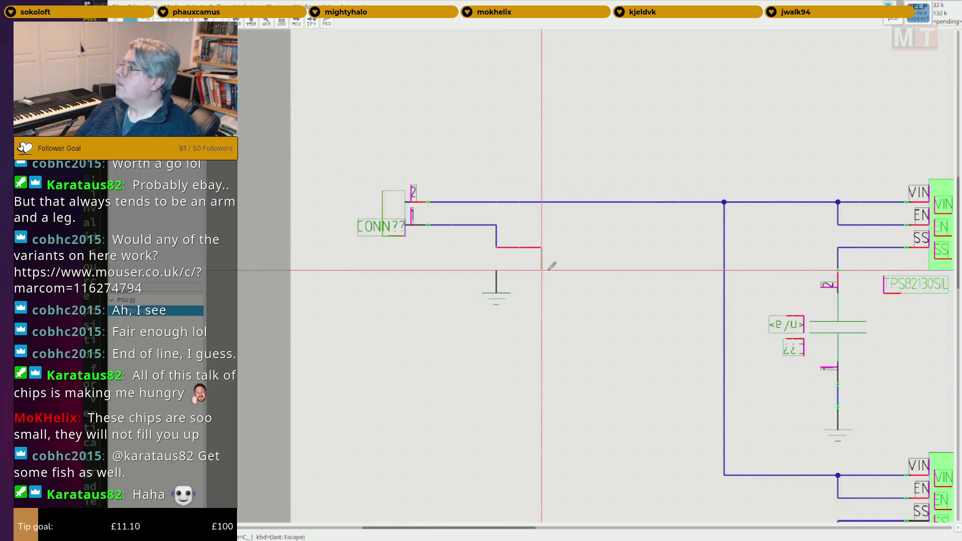
pyautogui.scroll(-1, 551, 265)
pyautogui.click(507, 267)
pyautogui.press('Escape')
pyautogui.scroll(-4, 698, 350)
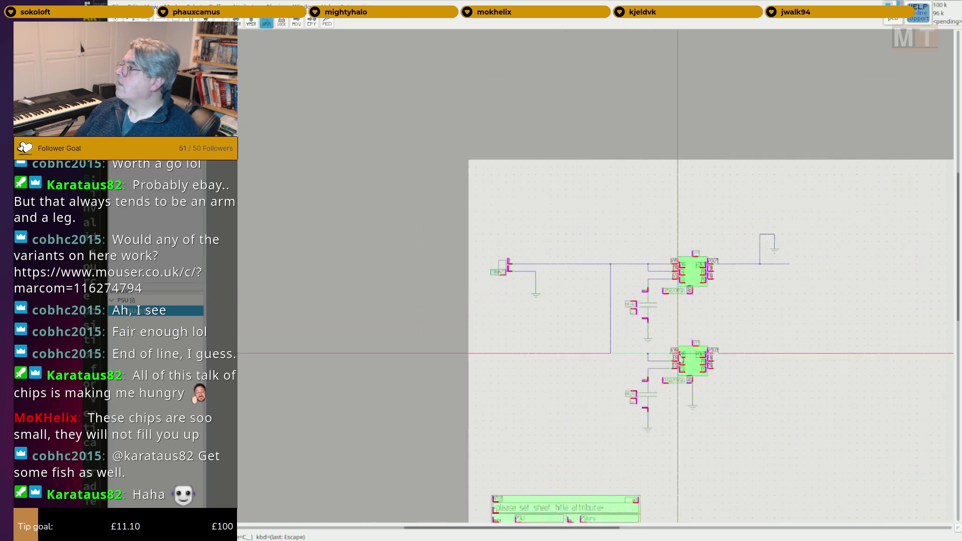
# Search the symbol library for "res" and place two resistor-1 symbols, one above the other, beyond the upper regulator's output.
pyautogui.scroll(3, 699, 350)
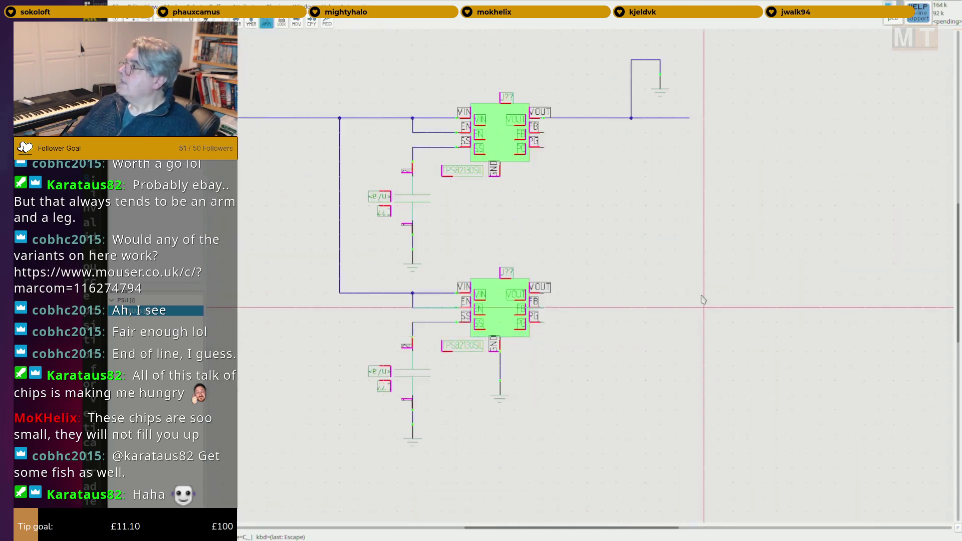
pyautogui.write('lre')
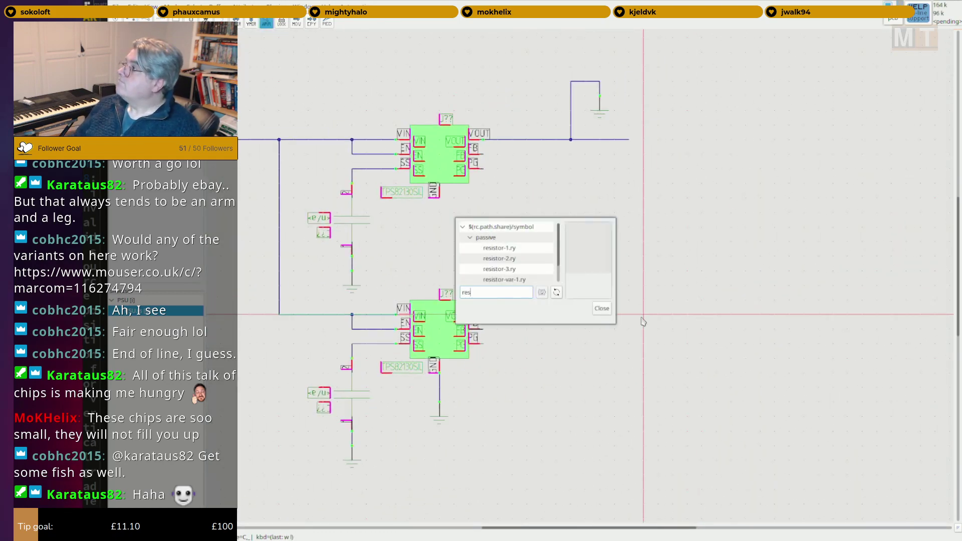
pyautogui.click(488, 250)
pyautogui.click(703, 172)
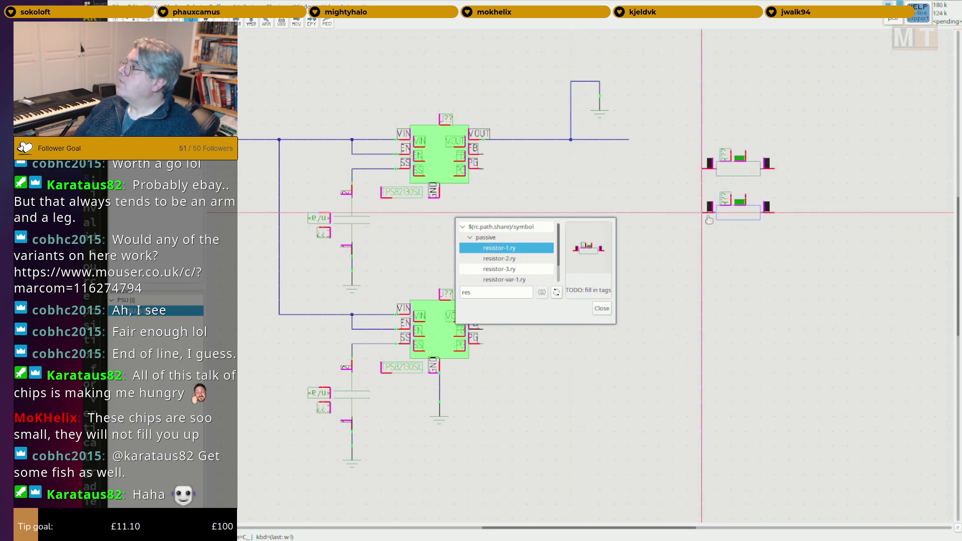
pyautogui.click(708, 219)
pyautogui.press('Escape')
# Place two resistor-3 zigzag symbols beyond the lower regulator's output.
pyautogui.click(535, 258)
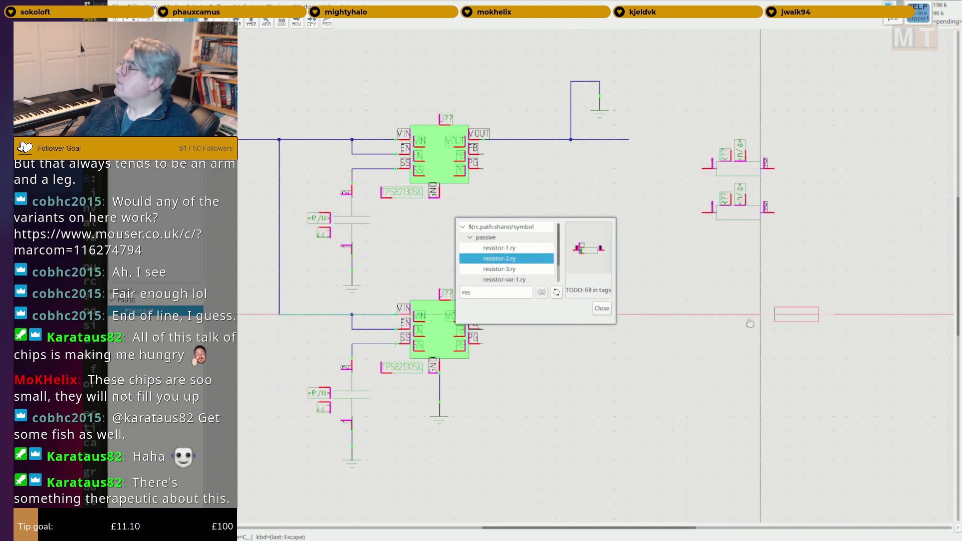
pyautogui.click(508, 271)
pyautogui.click(761, 317)
pyautogui.click(746, 375)
pyautogui.press('Escape')
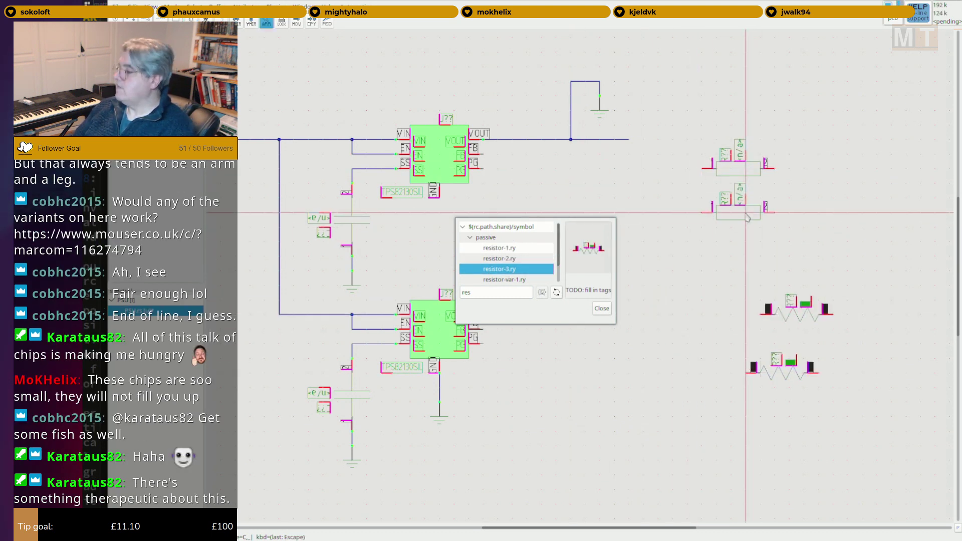
# Delete the two box-style resistors, place two resistor-3 symbols in their area, and close the symbol library.
pyautogui.press('Delete')
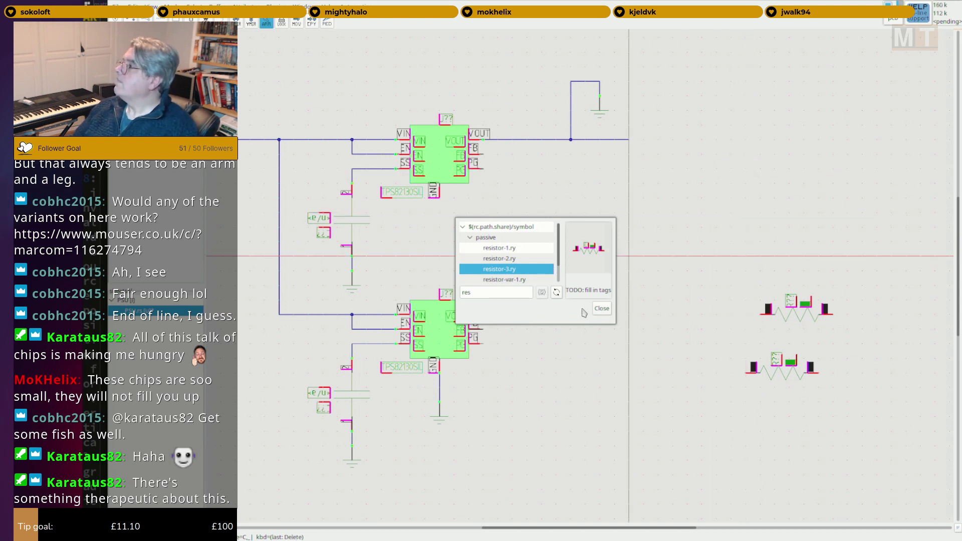
pyautogui.click(535, 271)
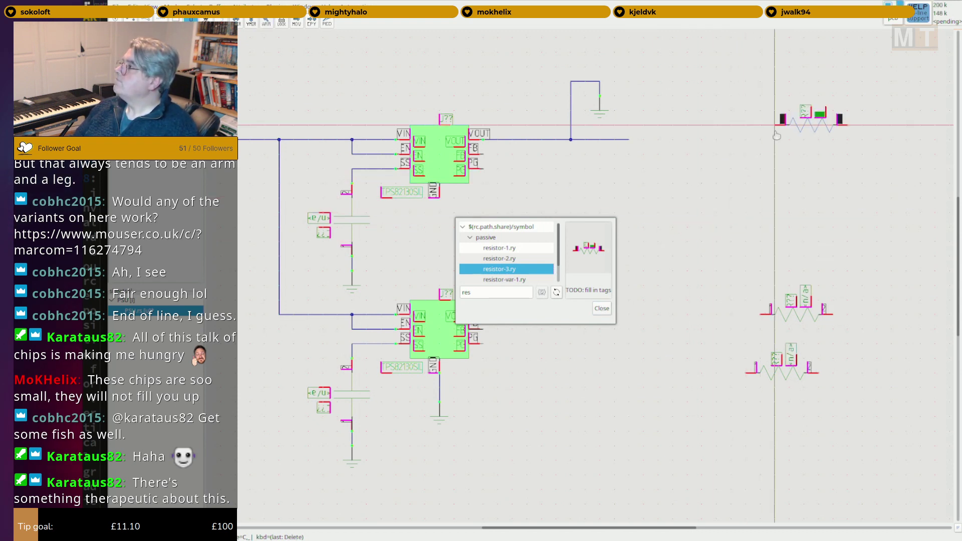
pyautogui.click(747, 201)
pyautogui.click(603, 309)
pyautogui.press('Escape')
# Move one resistor below the upper regulator's output wire and rotate all four resistors to vertical.
pyautogui.moveTo(722, 221); pyautogui.dragTo(726, 246, button='middle')
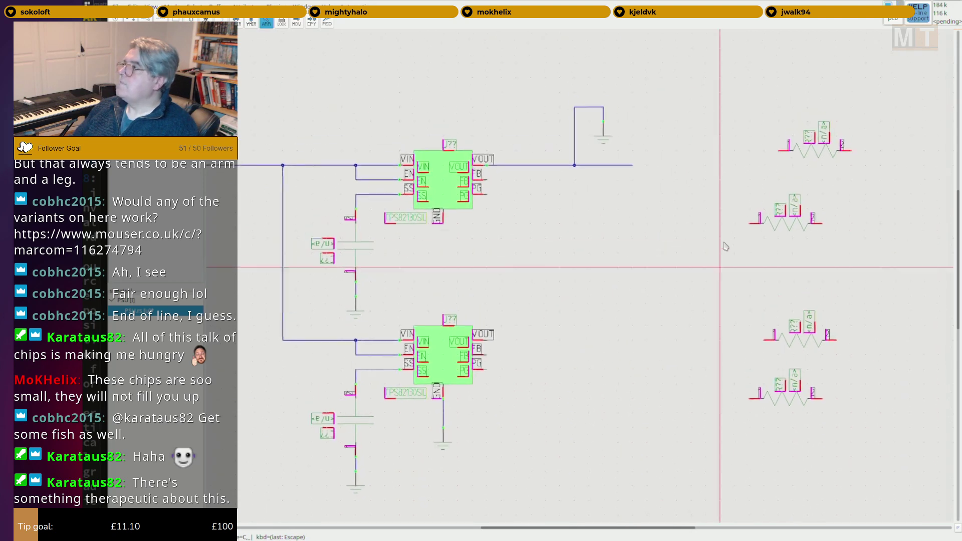
pyautogui.moveTo(812, 154); pyautogui.dragTo(621, 227)
pyautogui.press('F9')
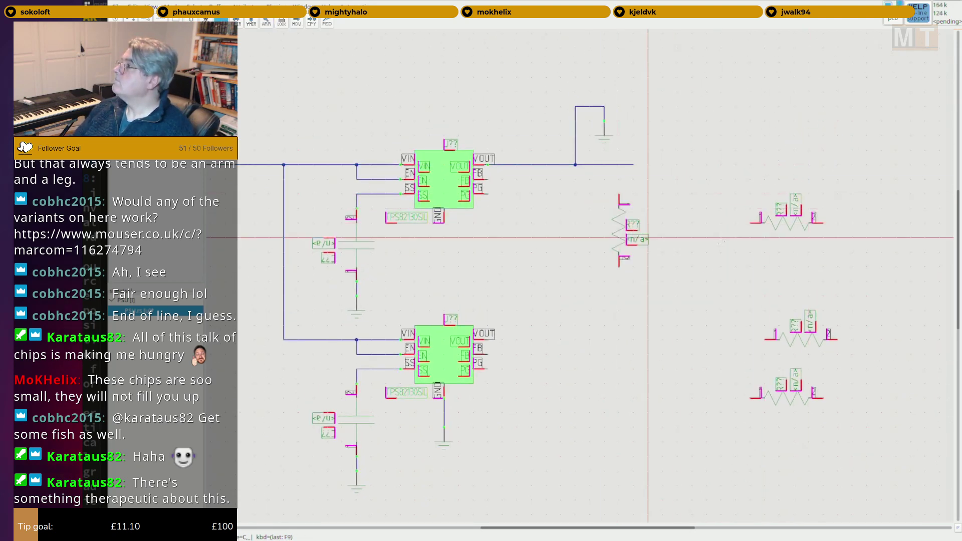
pyautogui.press('F9')
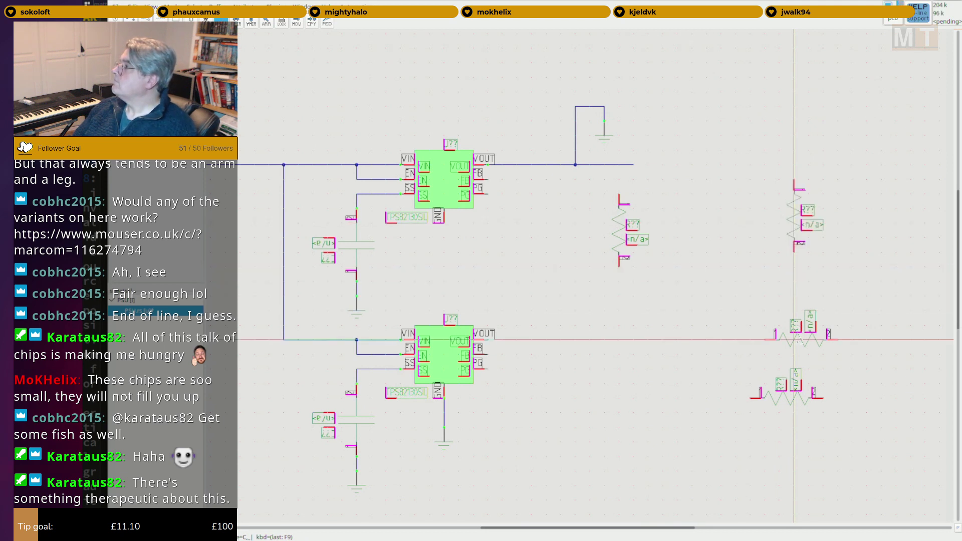
pyautogui.press('F9')
pyautogui.press('Escape')
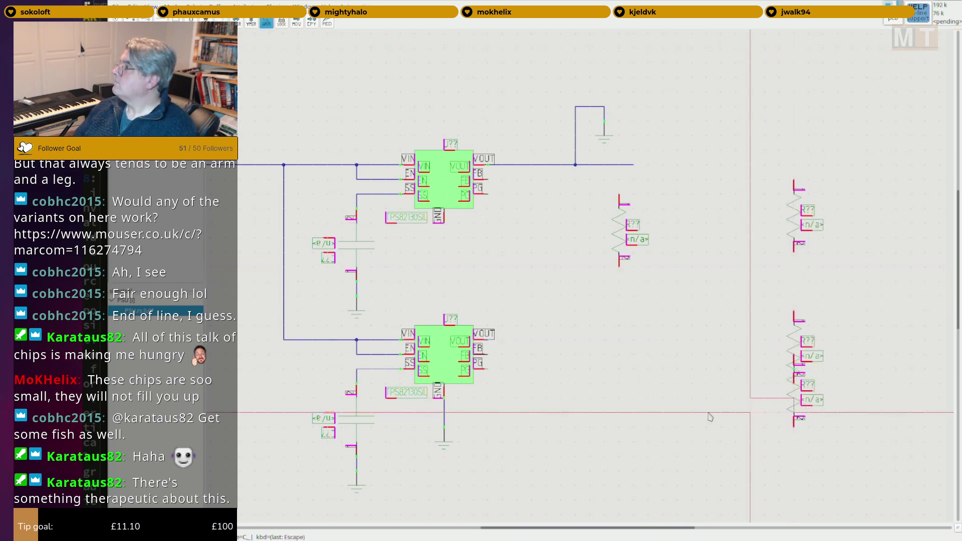
# Move the two lower resistors near the lower regulator's output and align them in one column with a gap between them.
pyautogui.moveTo(799, 415); pyautogui.dragTo(566, 499)
pyautogui.moveTo(796, 355); pyautogui.dragTo(605, 391)
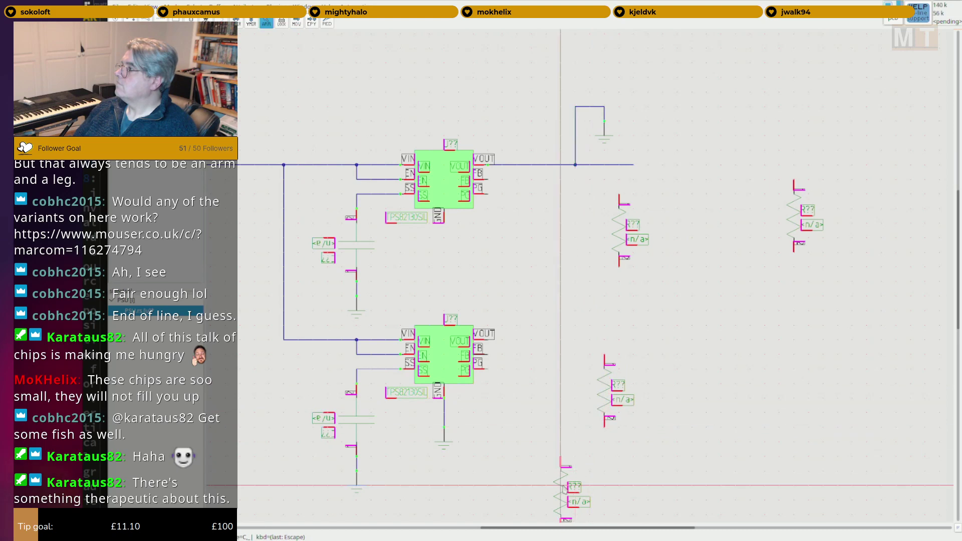
pyautogui.moveTo(562, 487); pyautogui.dragTo(604, 478)
pyautogui.scroll(5, 604, 476)
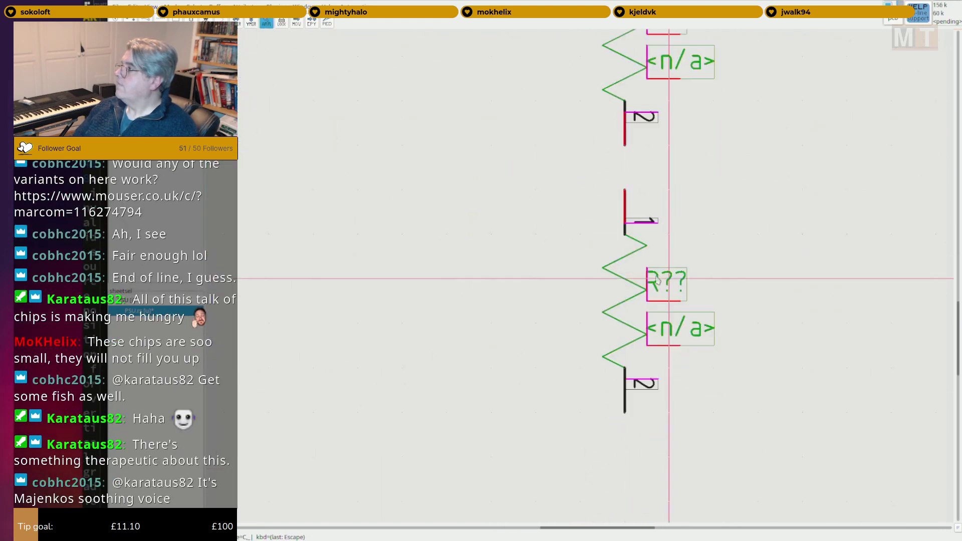
pyautogui.moveTo(630, 286); pyautogui.dragTo(629, 324)
# Wire the lower regulator's VOUT to the top of the resistor column and extend the output line past it.
pyautogui.scroll(-3, 629, 255)
pyautogui.moveTo(578, 210); pyautogui.dragTo(594, 331, button='middle')
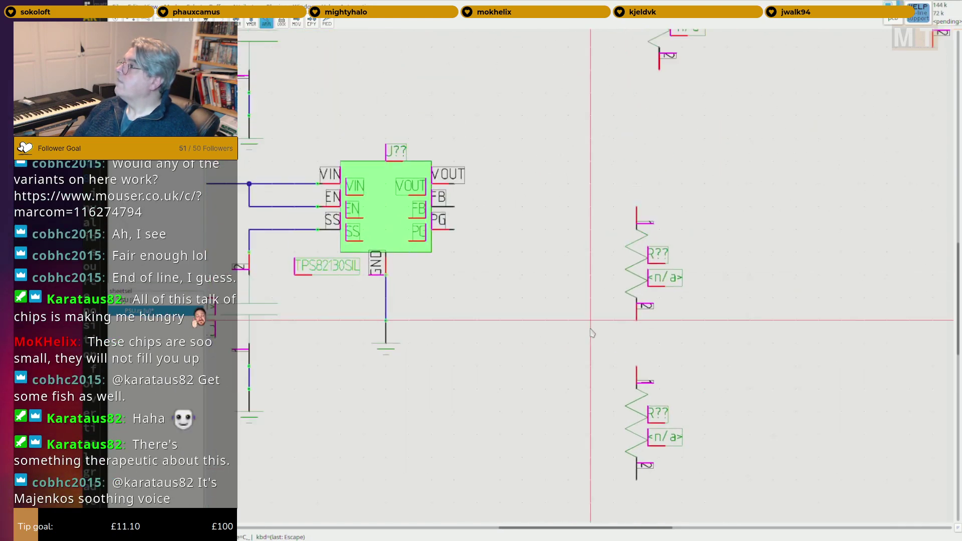
pyautogui.press('F2')
pyautogui.click(476, 185)
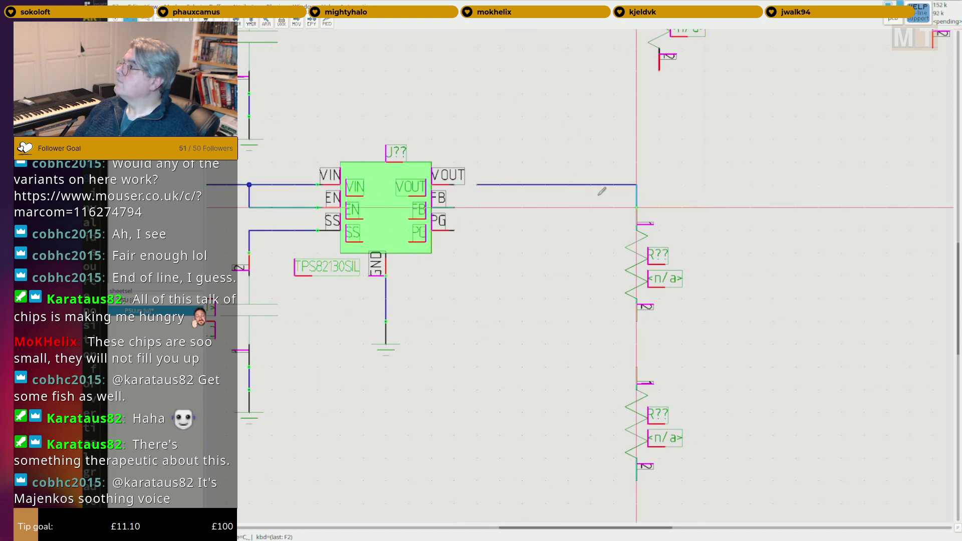
pyautogui.click(602, 191)
pyautogui.press('Escape')
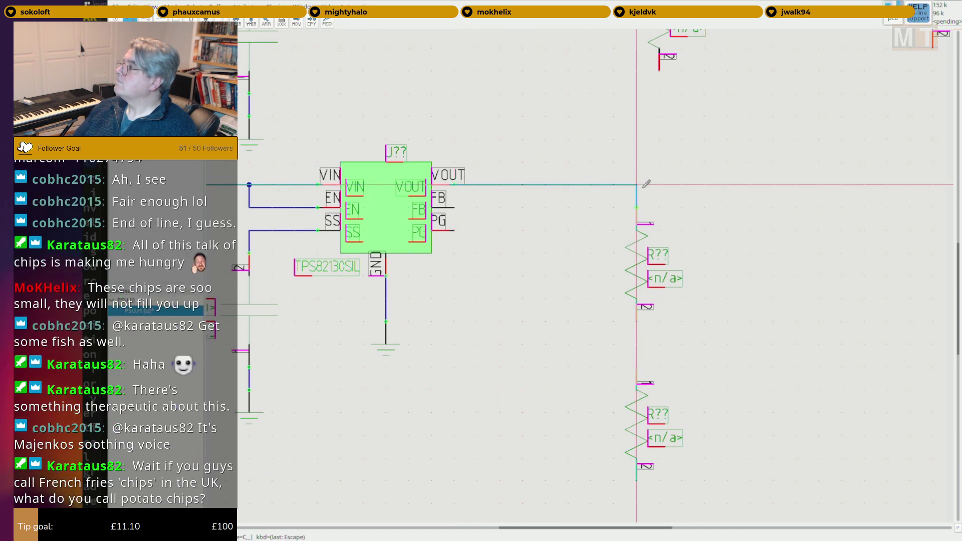
pyautogui.click(642, 187)
pyautogui.click(867, 190)
pyautogui.press('Escape')
# Wire the two column resistors in series and add a wire stub below the lower one.
pyautogui.click(640, 323)
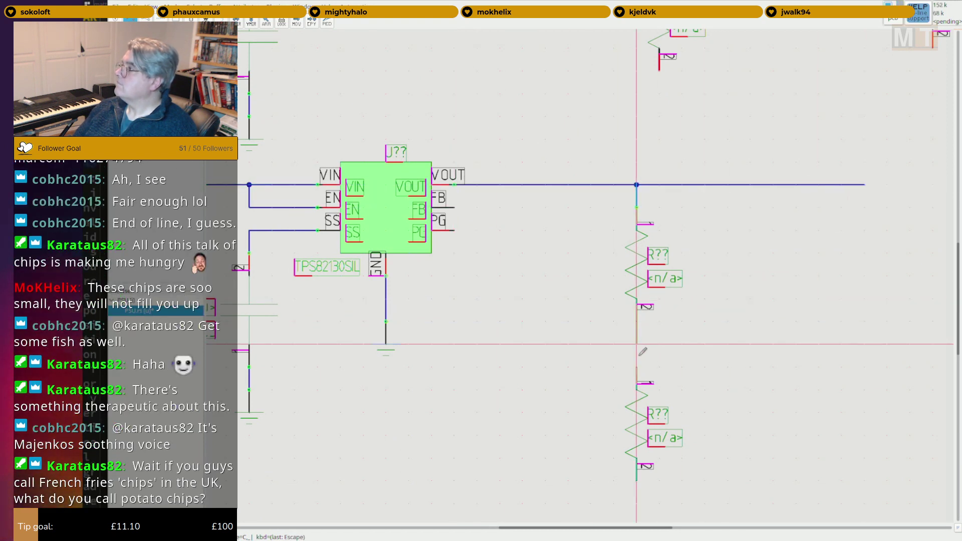
pyautogui.click(642, 375)
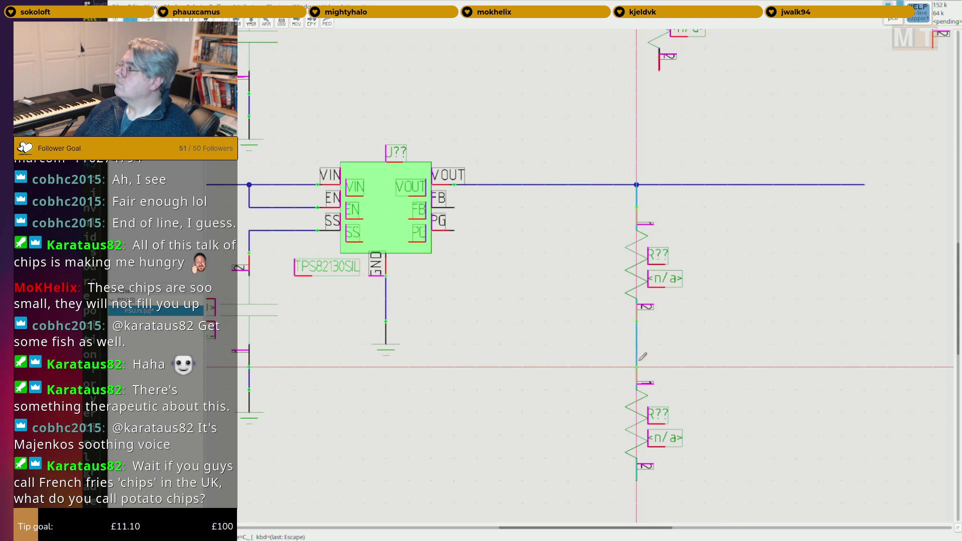
pyautogui.click(637, 499)
pyautogui.press('Escape')
pyautogui.press('Escape')
# Copy the lower regulator's ground symbol to the end of the stub below the resistor column.
pyautogui.scroll(-3, 441, 305)
pyautogui.hotkey('ctrl', 'c')
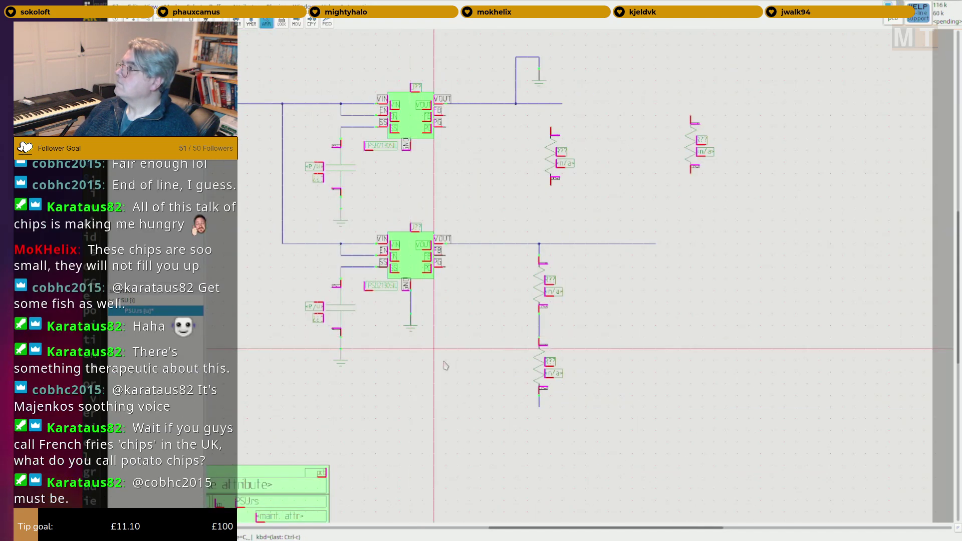
pyautogui.click(411, 326)
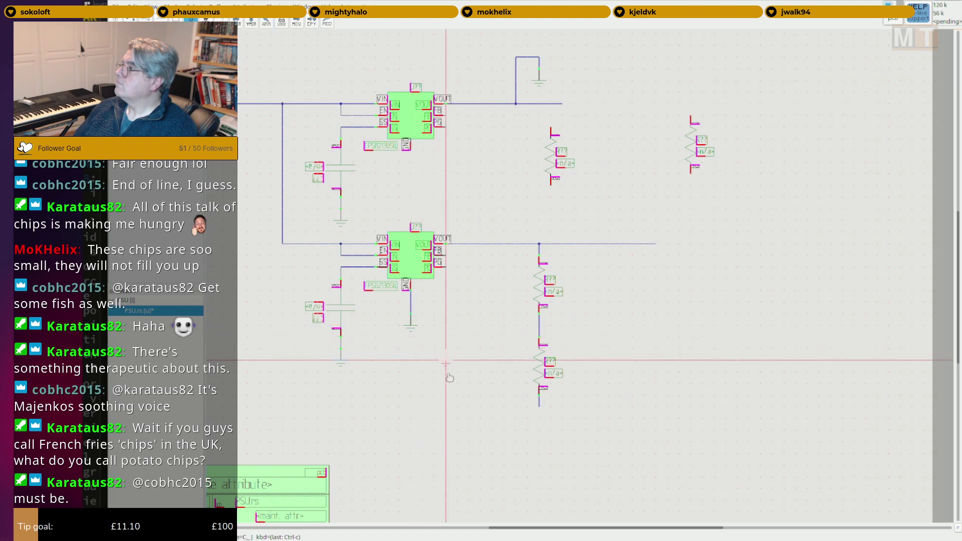
pyautogui.click(534, 423)
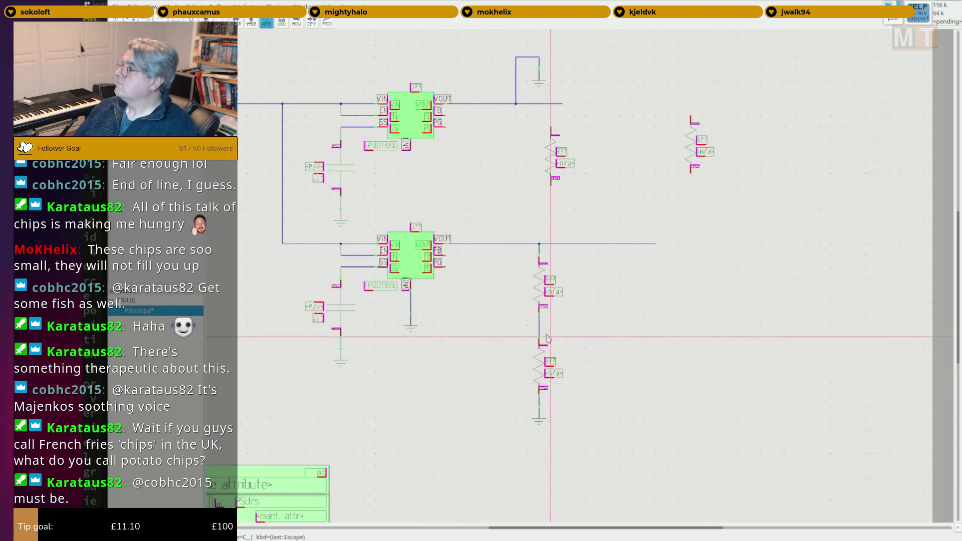
# Wire the junction between the two divider resistors to the lower regulator's FB pin.
pyautogui.press('F2')
pyautogui.click(539, 324)
pyautogui.click(491, 255)
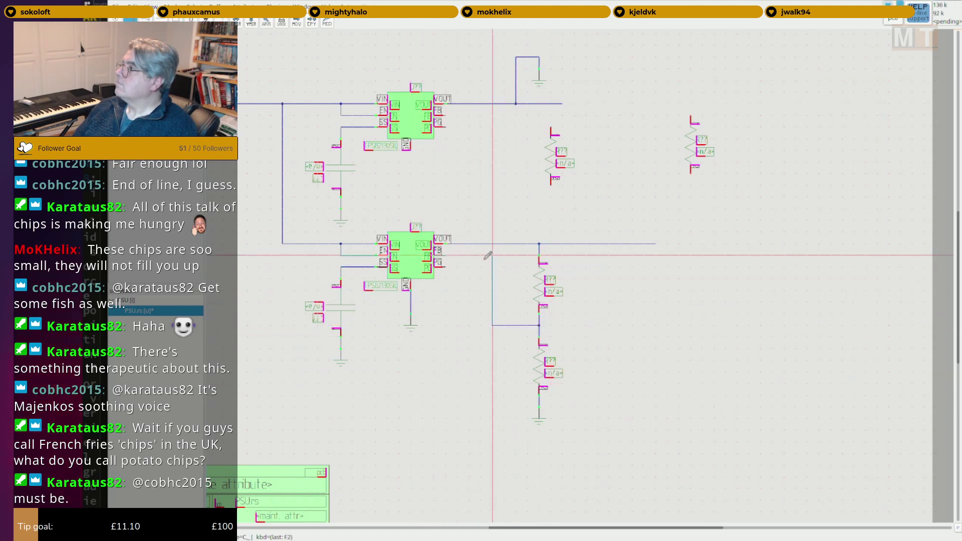
pyautogui.click(447, 254)
# Copy the lower regulator's SS capacitor to a spot on its left and another beyond the divider resistors.
pyautogui.moveTo(655, 289); pyautogui.dragTo(622, 294, button='middle')
pyautogui.scroll(-1, 612, 284)
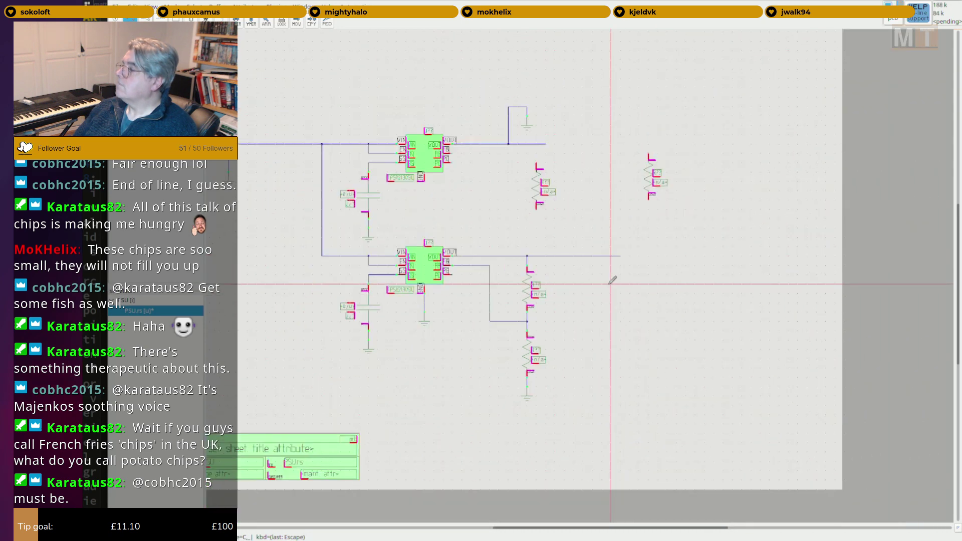
pyautogui.press('Escape')
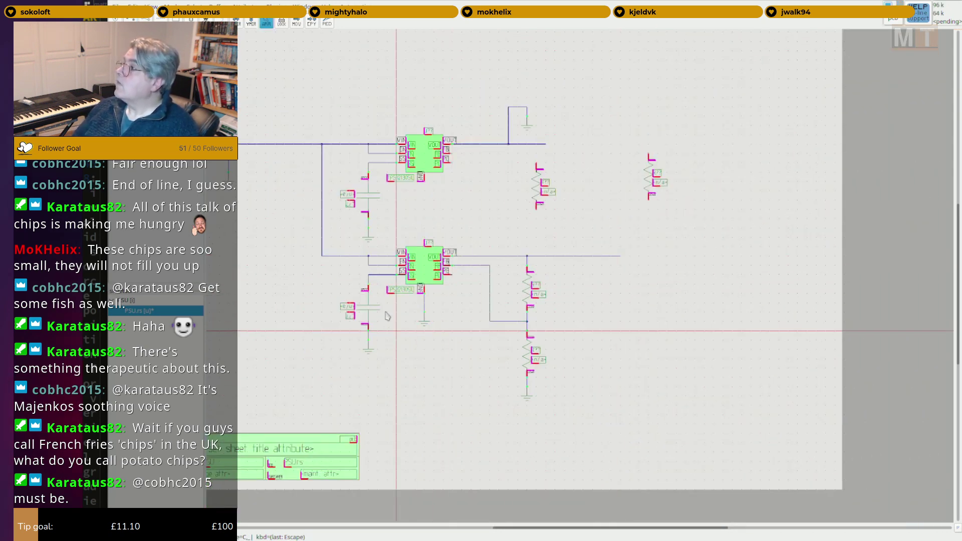
pyautogui.hotkey('ctrl', 'c')
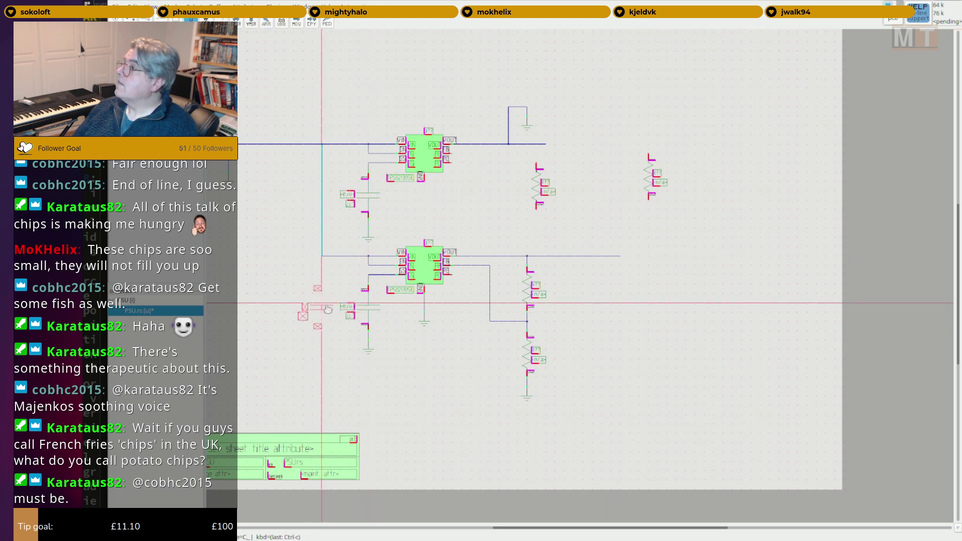
pyautogui.click(327, 309)
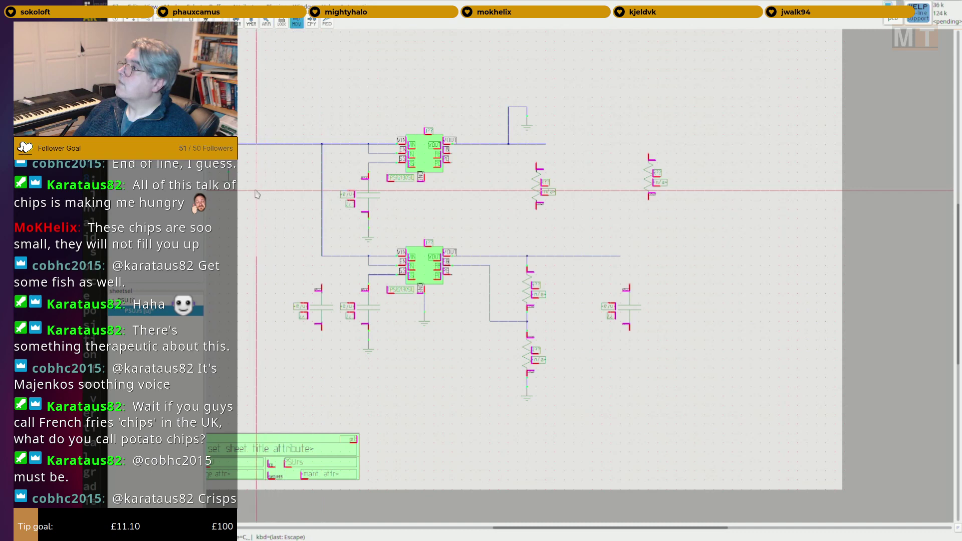
# Shift the vertical supply wire joining the two VIN lines farther left and reconnect it to the lower VIN line.
pyautogui.moveTo(255, 190); pyautogui.dragTo(256, 190)
pyautogui.press('F2')
pyautogui.click(321, 256)
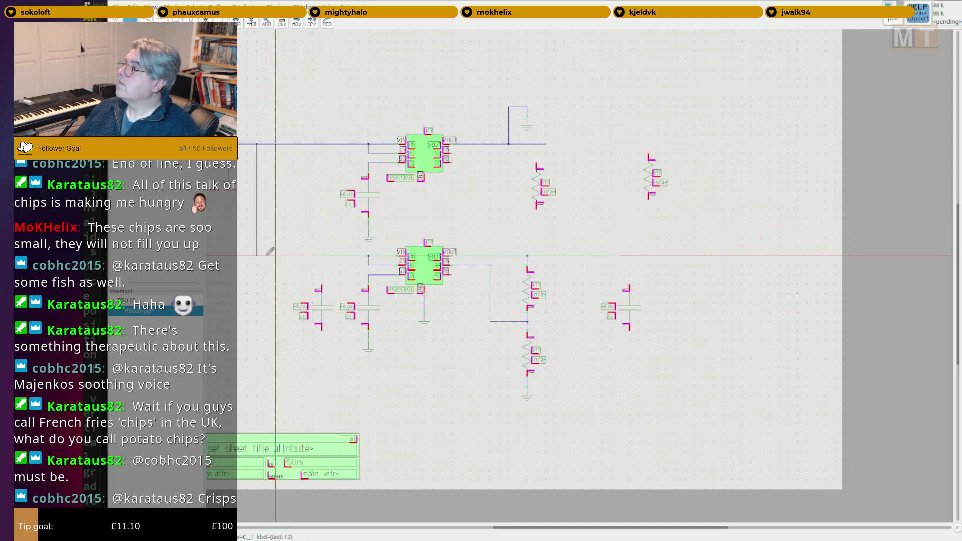
pyautogui.click(257, 255)
# Copy the capacitor to the left of the upper regulator's SS capacitor and between the two upper loose resistors.
pyautogui.hotkey('ctrl', 'c')
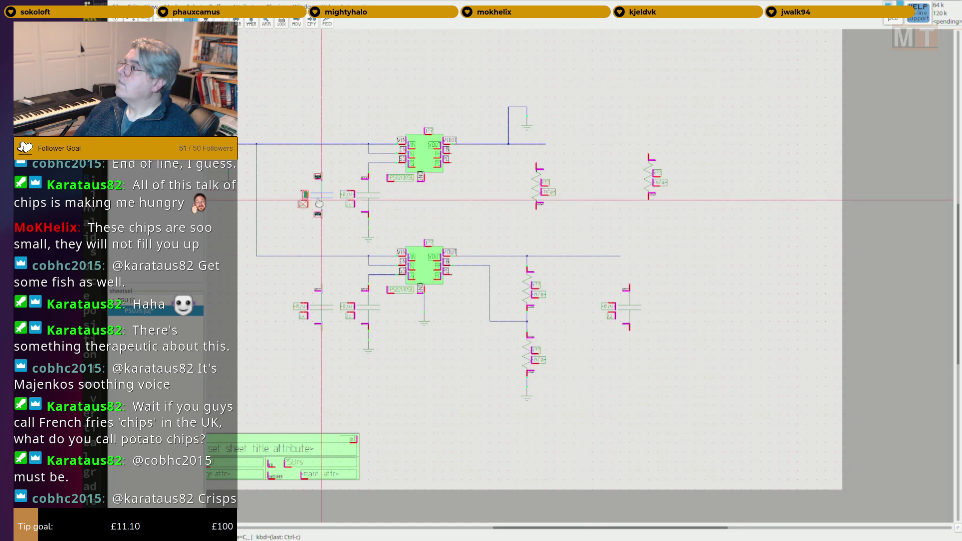
pyautogui.click(319, 203)
pyautogui.scroll(3, 626, 200)
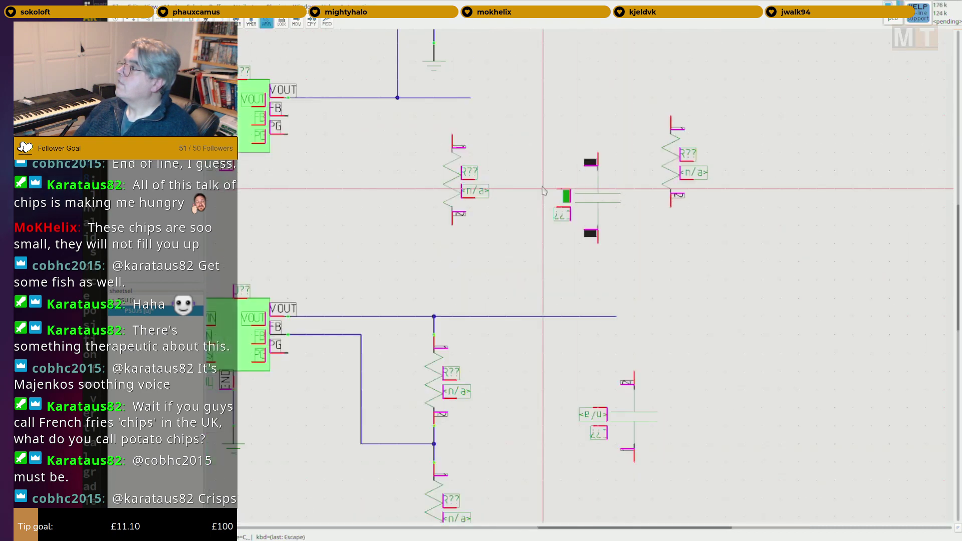
# Wire the added capacitor beside the upper SS capacitor between the VIN line and that capacitor's ground.
pyautogui.scroll(1, 541, 191)
pyautogui.moveTo(535, 190); pyautogui.dragTo(736, 255, button='middle')
pyautogui.scroll(-3, 736, 254)
pyautogui.scroll(3, 425, 196)
pyautogui.press('F2')
pyautogui.click(424, 200)
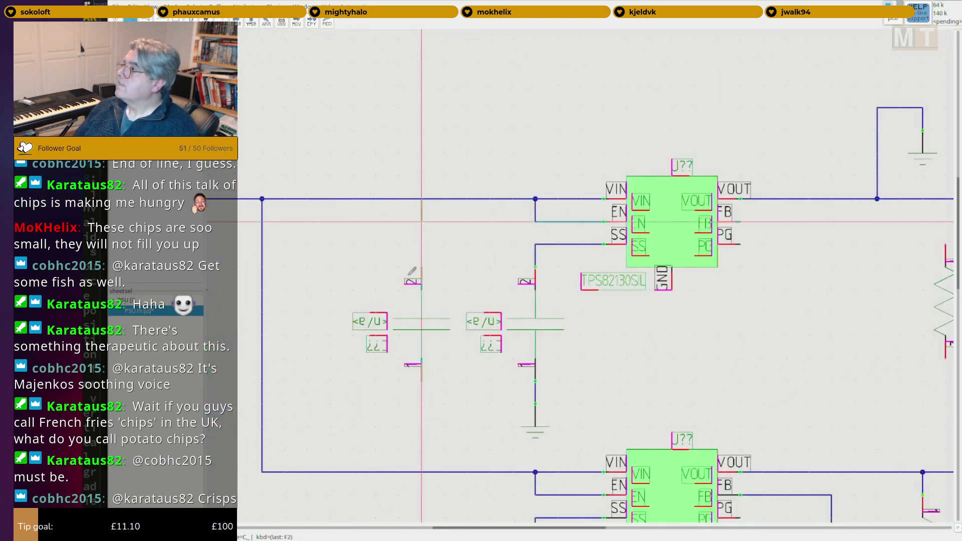
pyautogui.click(424, 265)
pyautogui.press('Escape')
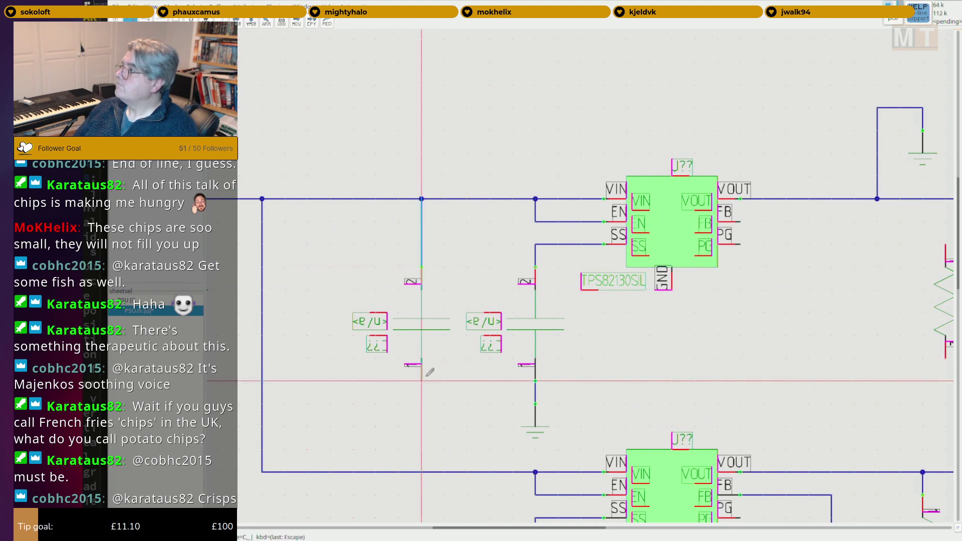
pyautogui.click(533, 396)
pyautogui.press('Escape')
# Wire the added capacitor beside the lower SS capacitor between the lower VIN line and that capacitor's ground.
pyautogui.scroll(-3, 508, 406)
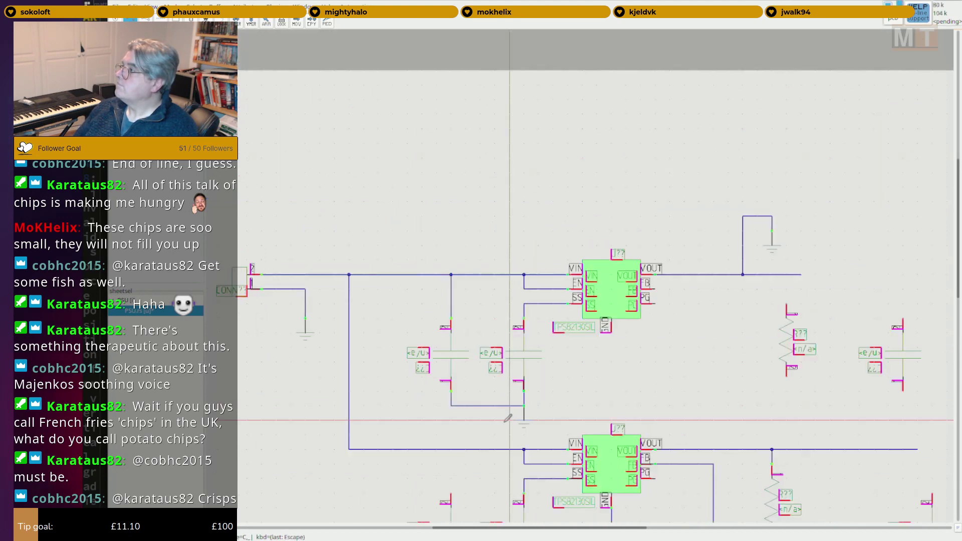
pyautogui.moveTo(520, 418); pyautogui.dragTo(509, 136, button='middle')
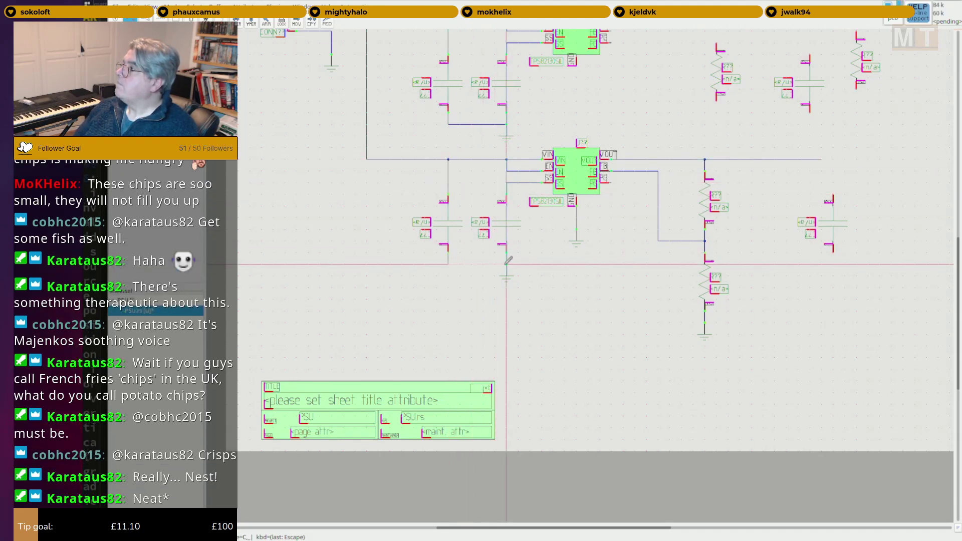
pyautogui.scroll(-5, 644, 311)
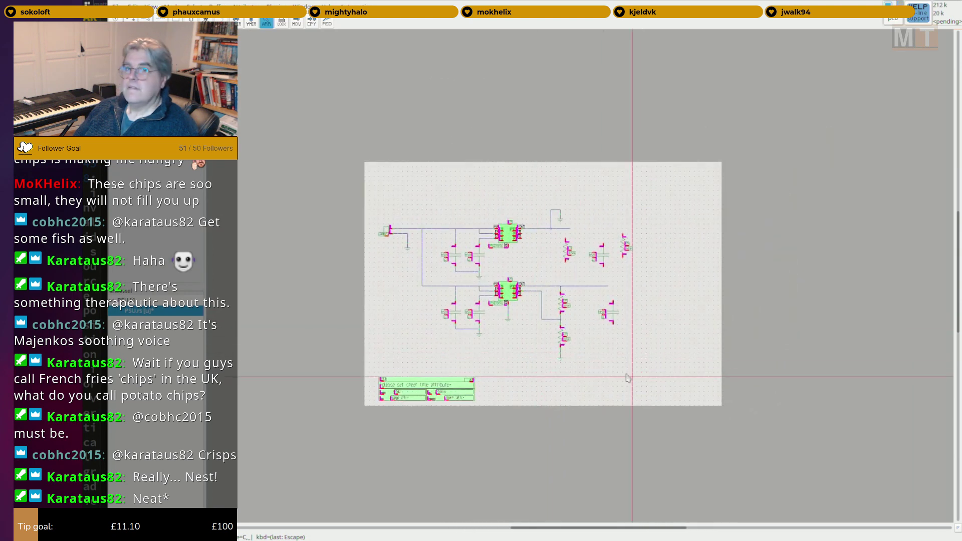
# Move the two upper loose resistors left and stack them vertically beneath the upper VOUT line as a divider.
pyautogui.moveTo(627, 377); pyautogui.dragTo(598, 363, button='middle')
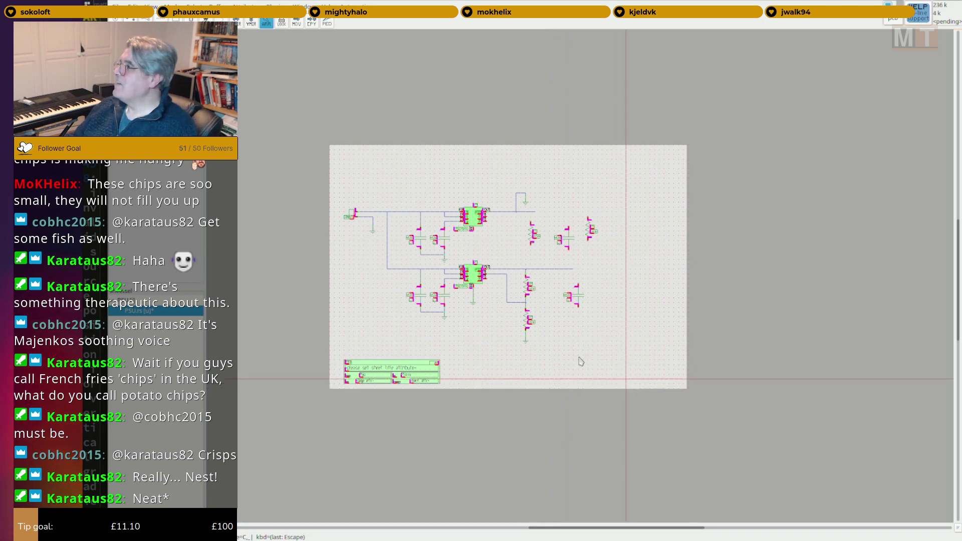
pyautogui.moveTo(488, 336); pyautogui.dragTo(536, 382, button='middle')
pyautogui.scroll(2, 528, 355)
pyautogui.scroll(2, 538, 353)
pyautogui.moveTo(751, 210); pyautogui.dragTo(744, 398, button='middle')
pyautogui.moveTo(609, 330); pyautogui.dragTo(614, 322, button='middle')
pyautogui.scroll(3, 616, 326)
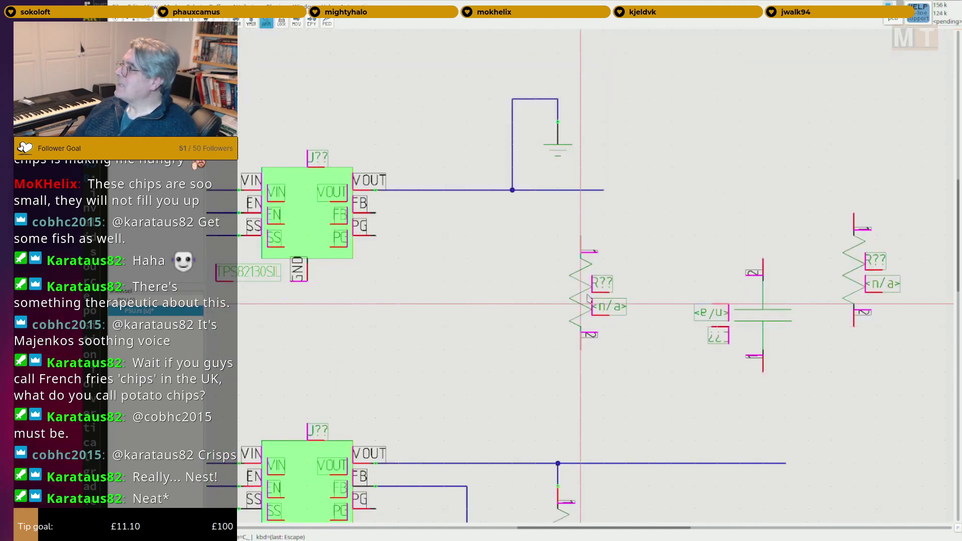
pyautogui.moveTo(587, 298); pyautogui.dragTo(564, 275)
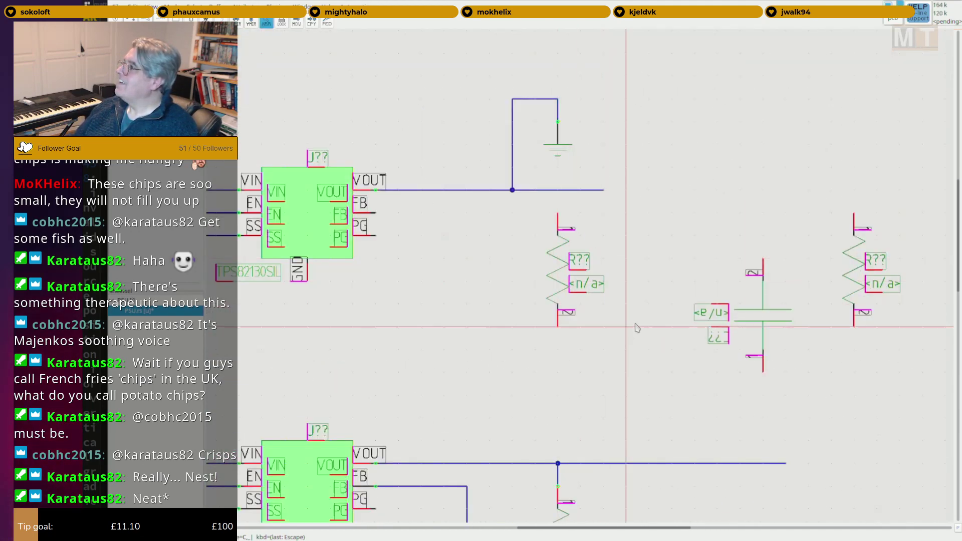
pyautogui.scroll(-1, 636, 326)
pyautogui.moveTo(636, 327); pyautogui.dragTo(673, 236, button='middle')
pyautogui.moveTo(848, 191); pyautogui.dragTo(611, 290)
pyautogui.scroll(-2, 691, 261)
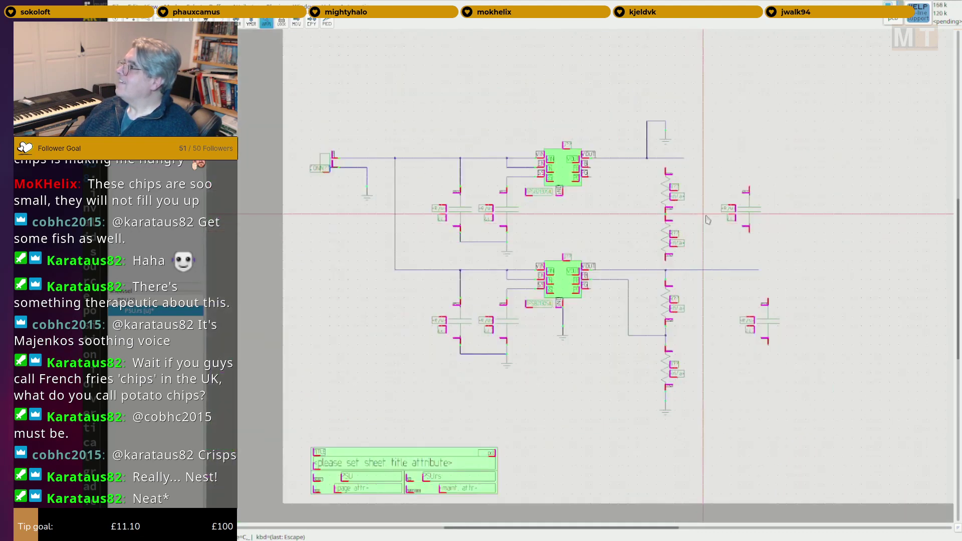
pyautogui.moveTo(706, 216); pyautogui.dragTo(710, 211, button='middle')
pyautogui.scroll(-1, 739, 222)
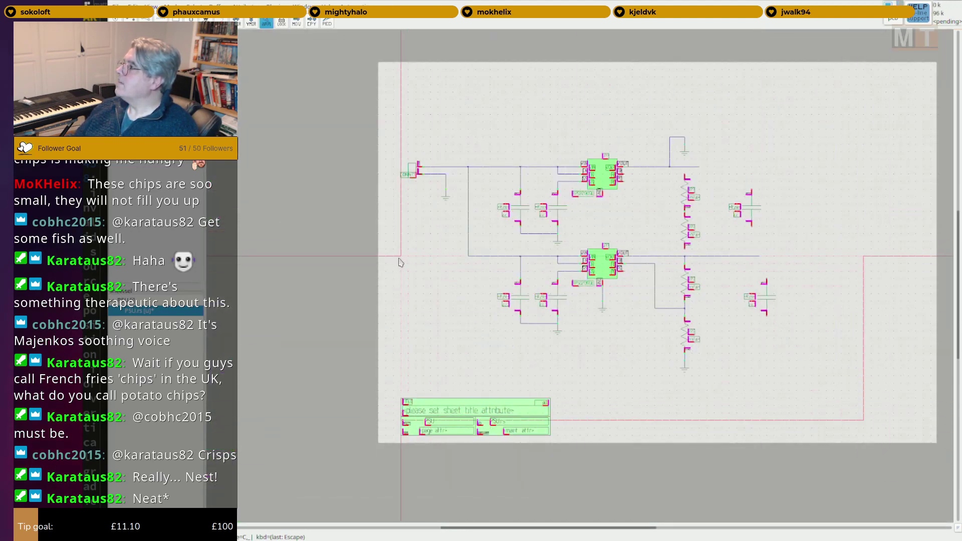
pyautogui.moveTo(396, 244); pyautogui.dragTo(394, 243)
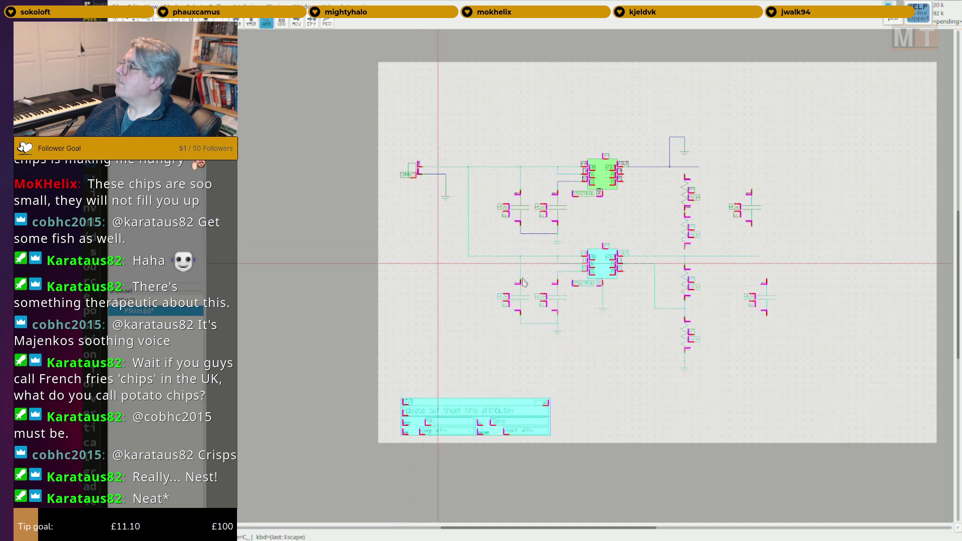
pyautogui.keyDown('shift'); pyautogui.click(495, 408); pyautogui.keyUp('shift')
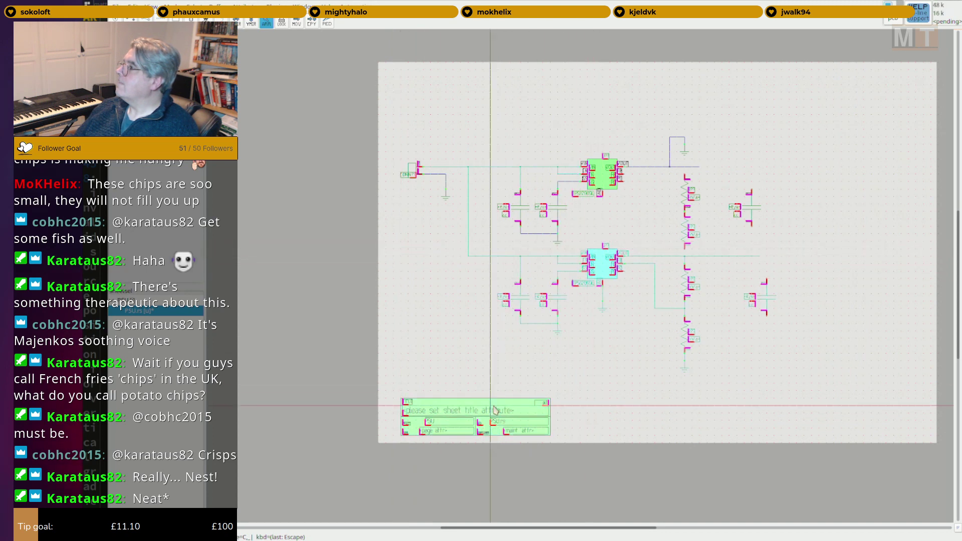
pyautogui.moveTo(595, 276); pyautogui.dragTo(595, 303)
pyautogui.press('u')
pyautogui.press('u')
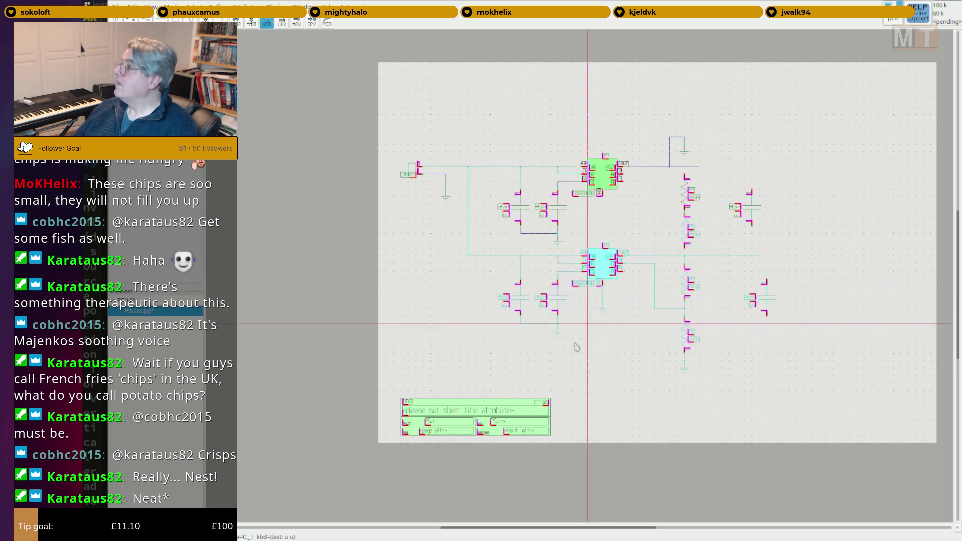
pyautogui.click(423, 245)
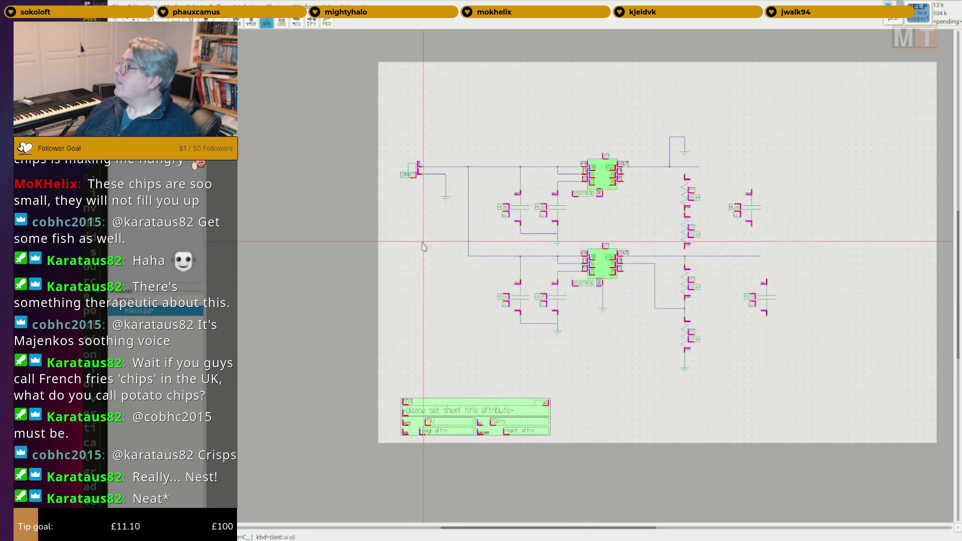
# Move the whole lower regulator circuit down and extend the vertical supply wire to its VIN line.
pyautogui.moveTo(427, 246); pyautogui.dragTo(897, 386)
pyautogui.press('m')
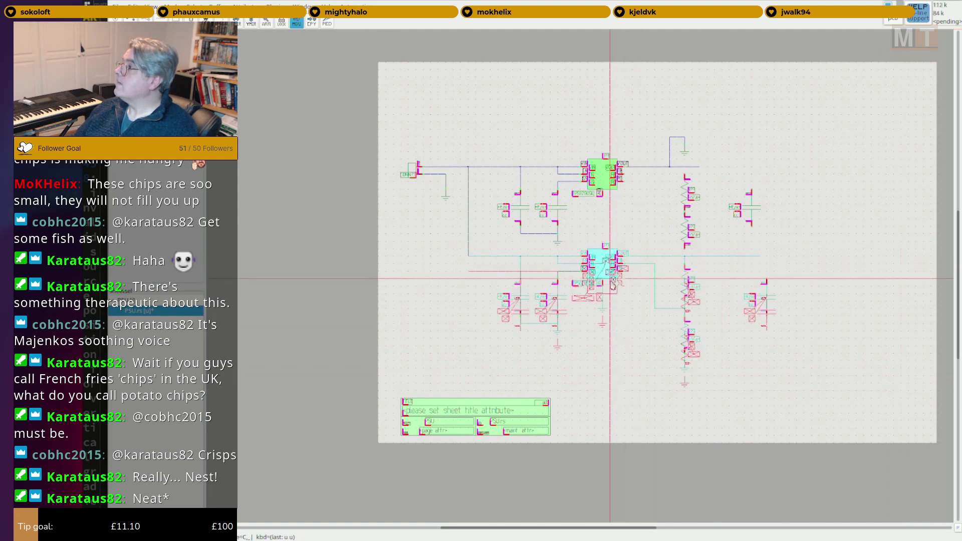
pyautogui.click(612, 296)
pyautogui.press('F2')
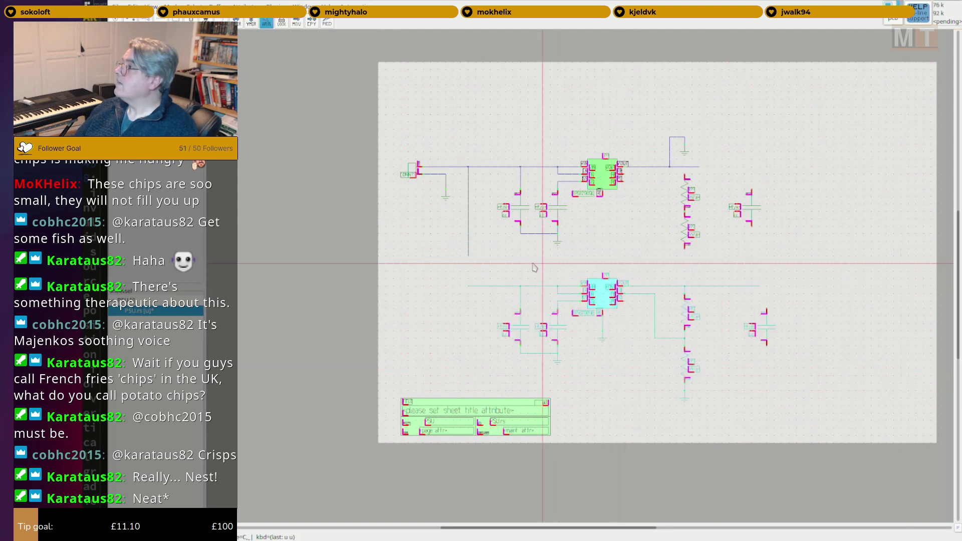
pyautogui.click(468, 285)
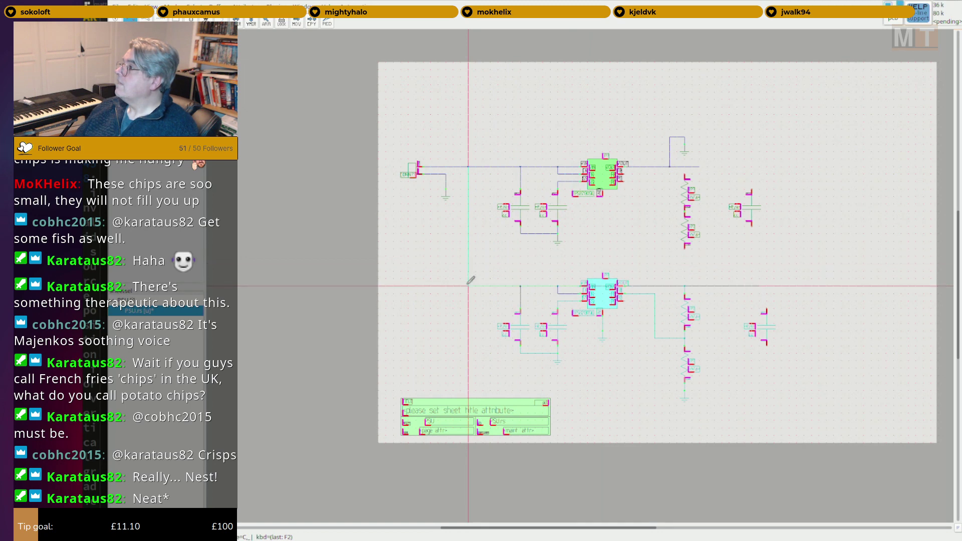
pyautogui.press('Escape')
# Wire the upper end of the upper regulator's divider to its VOUT line.
pyautogui.scroll(-1, 807, 293)
pyautogui.scroll(3, 758, 191)
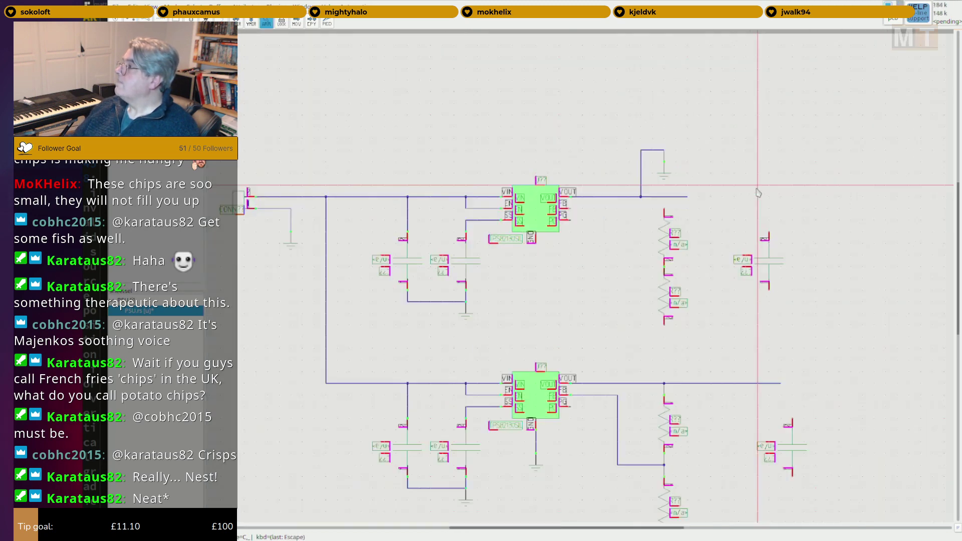
pyautogui.press('F2')
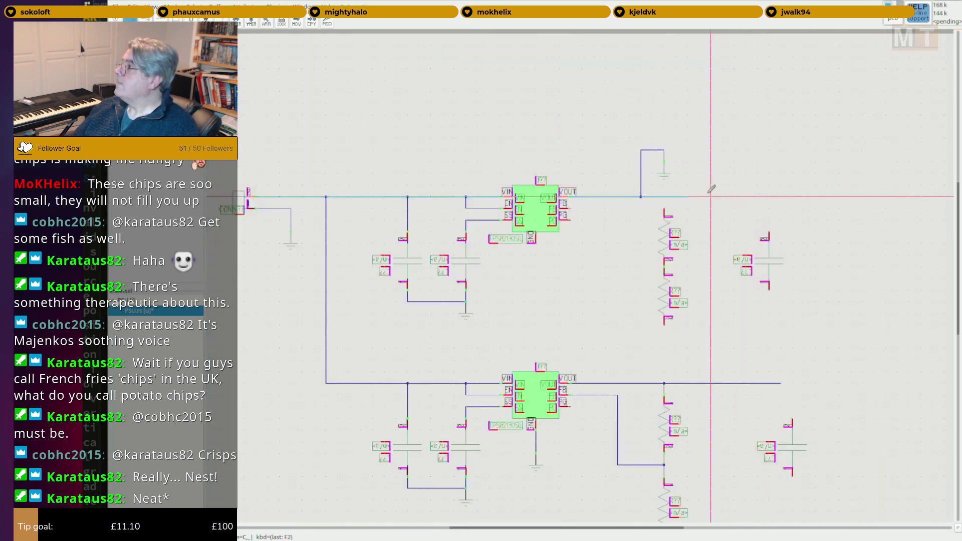
pyautogui.click(667, 202)
pyautogui.click(664, 196)
pyautogui.press('Escape')
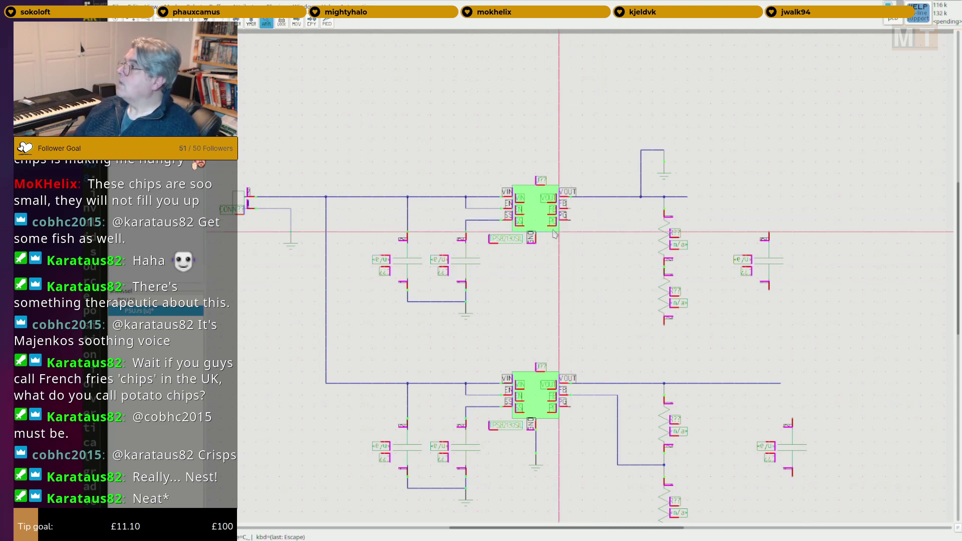
# Draw a ground wire down from the upper regulator's GND pin and horizontally past the divider and output capacitor.
pyautogui.scroll(2, 532, 256)
pyautogui.press('F2')
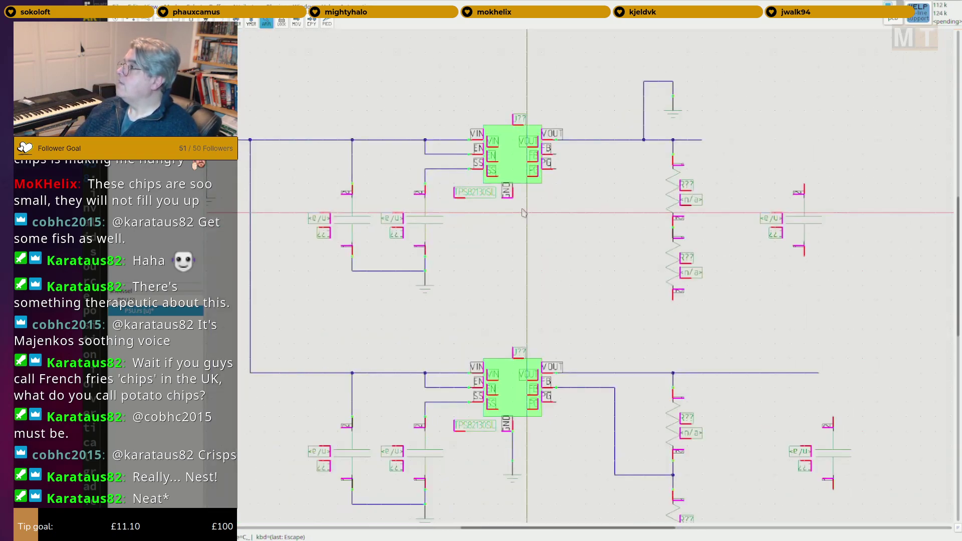
pyautogui.click(519, 193)
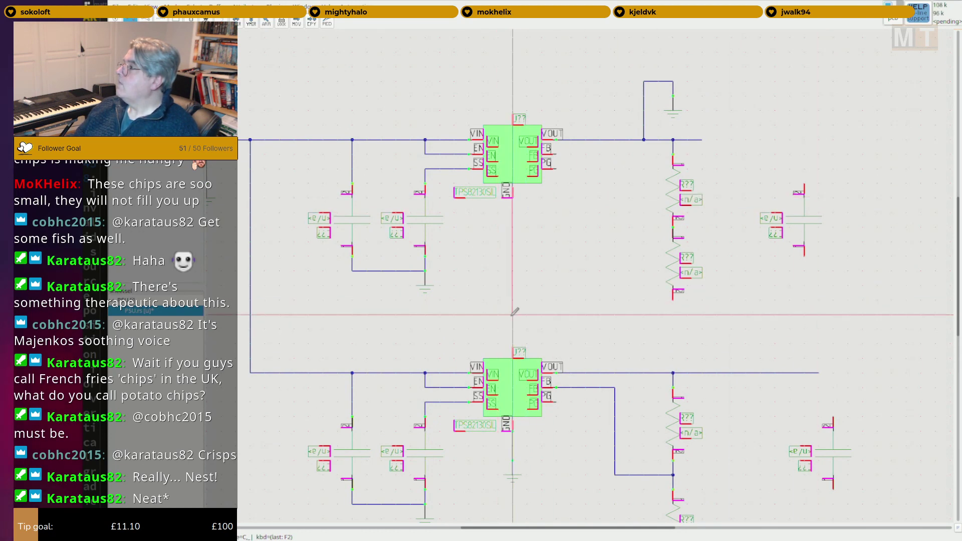
pyautogui.click(512, 314)
pyautogui.click(891, 314)
pyautogui.press('Escape')
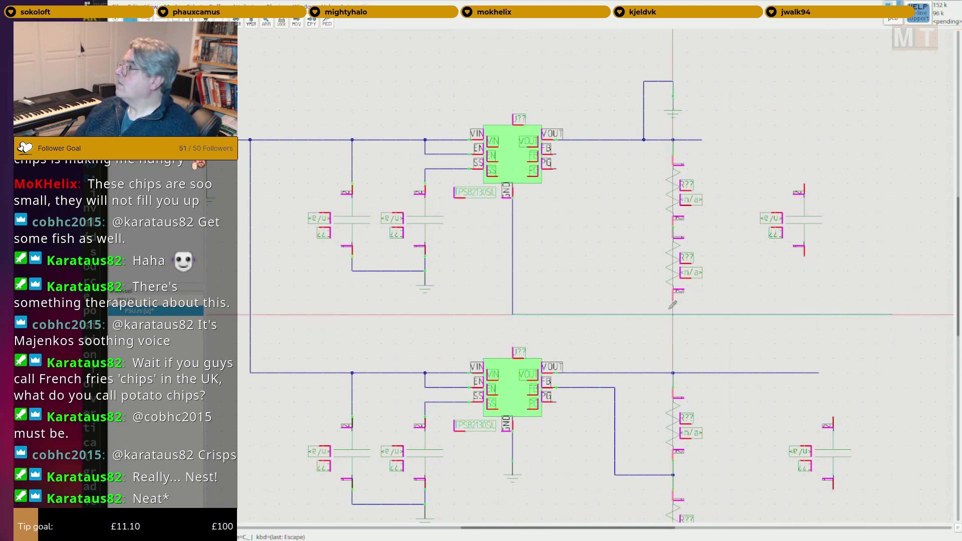
# Wire the upper divider's lower end to the ground line and its midpoint to the upper regulator's FB pin.
pyautogui.click(672, 300)
pyautogui.click(672, 314)
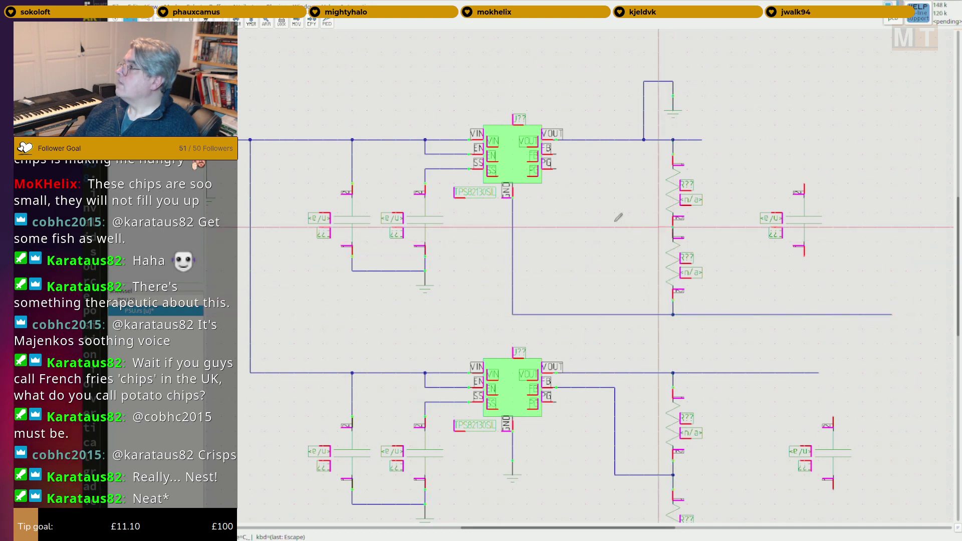
pyautogui.click(673, 227)
pyautogui.click(600, 154)
pyautogui.click(559, 153)
pyautogui.press('Escape')
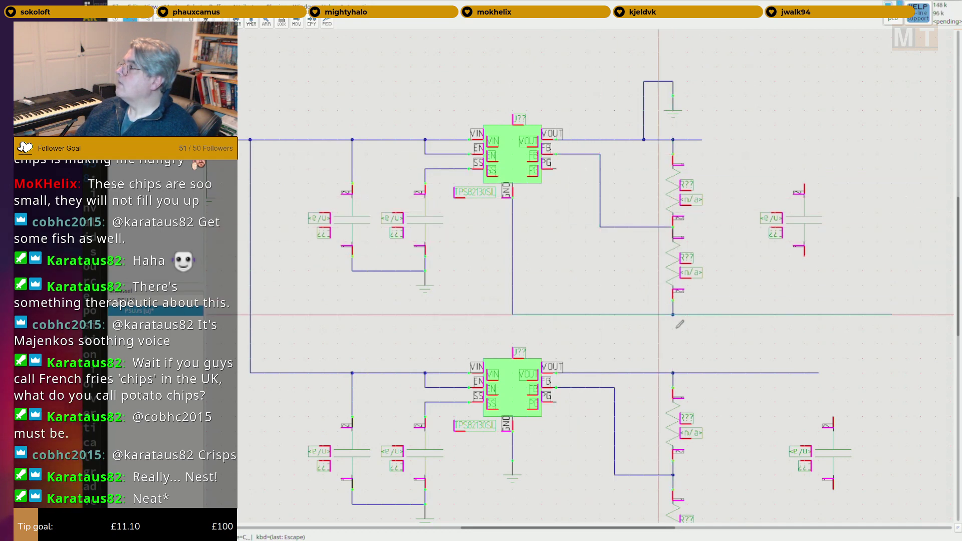
# Move the upper circuit's horizontal ground line down and reconnect the GND pin and the divider to it.
pyautogui.scroll(3, 604, 299)
pyautogui.moveTo(602, 295); pyautogui.dragTo(605, 337)
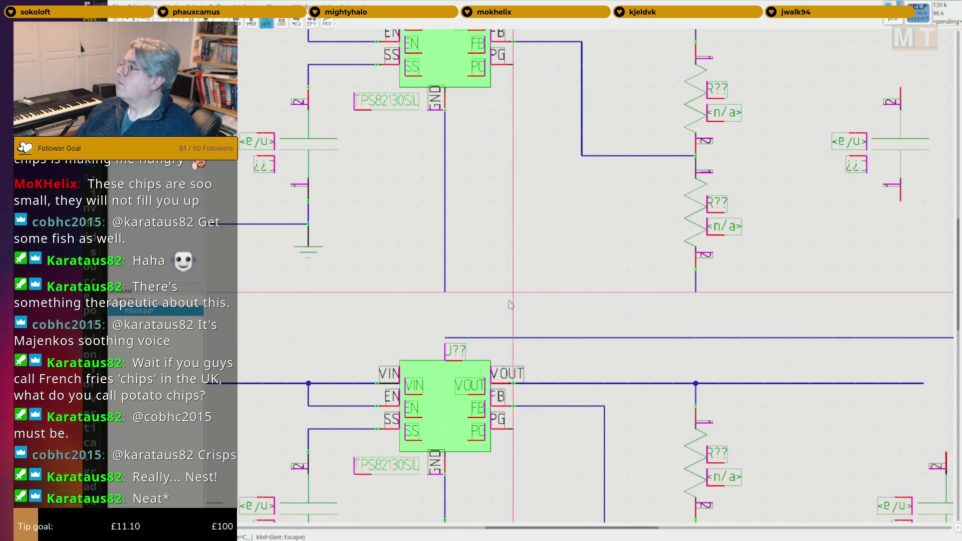
pyautogui.press('Escape')
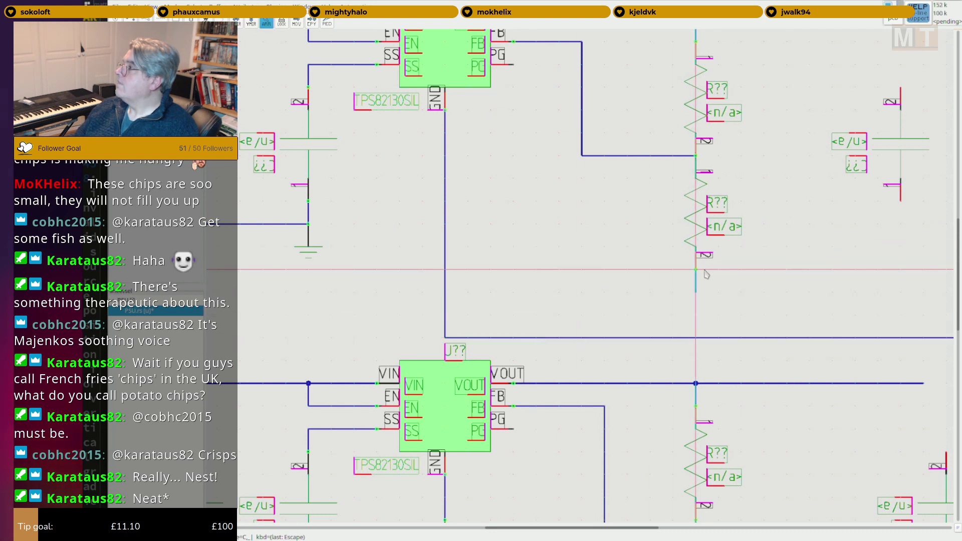
pyautogui.press('F2')
pyautogui.click(695, 338)
pyautogui.press('Escape')
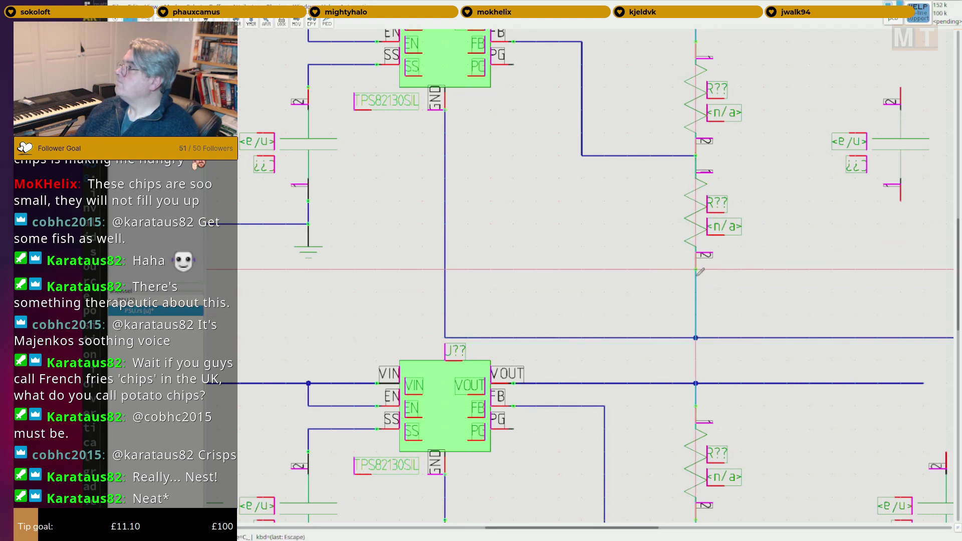
# Shorten the wire above the ground line and move the upper divider's second resistor down onto it.
pyautogui.press('Escape')
pyautogui.moveTo(696, 271)
pyautogui.mouseDown()
pyautogui.moveTo(709, 269)
pyautogui.moveTo(696, 273)
pyautogui.moveTo(698, 314)
pyautogui.mouseUp()
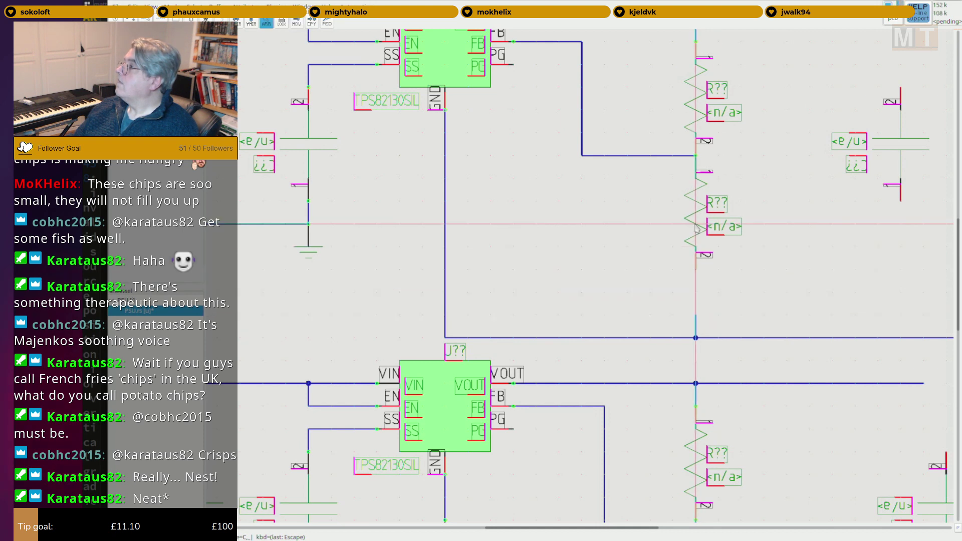
pyautogui.moveTo(696, 228); pyautogui.dragTo(697, 271)
# Shift the upper FB wire's horizontal run down between the divider resistors and reconnect it to FB and both resistors.
pyautogui.moveTo(651, 155); pyautogui.dragTo(650, 178)
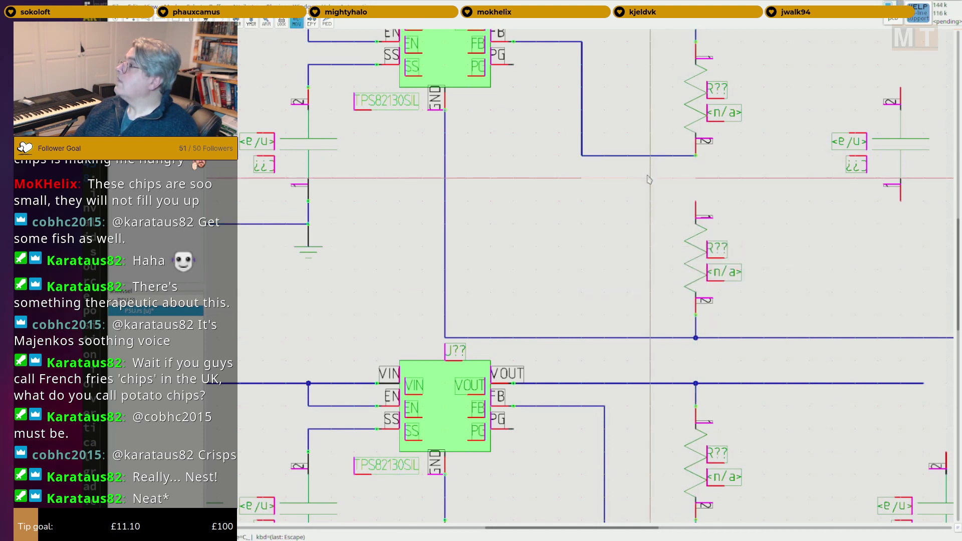
pyautogui.press('F2')
pyautogui.click(582, 156)
pyautogui.click(581, 178)
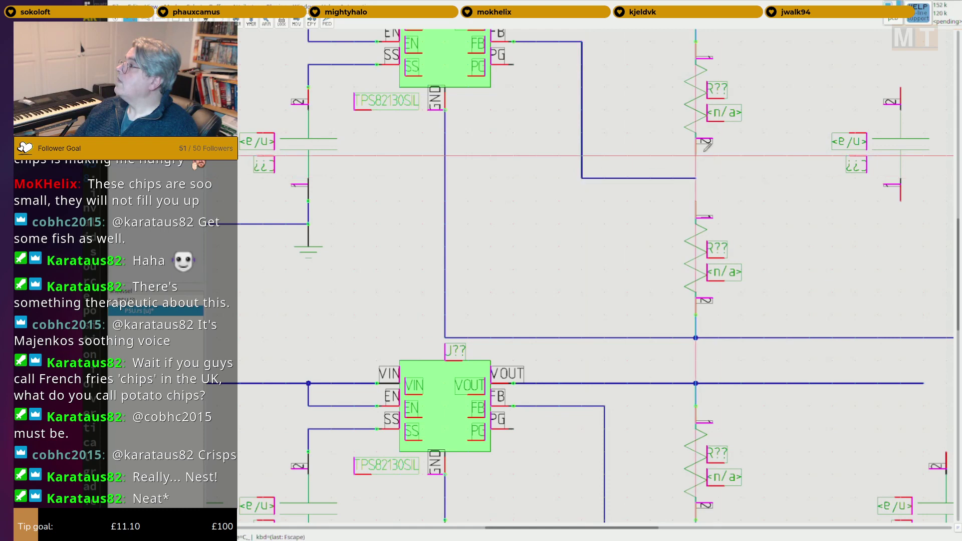
pyautogui.press('Escape')
# Move the upper output capacitor closer to the divider and wire it between the VOUT line and the ground line.
pyautogui.scroll(-3, 699, 190)
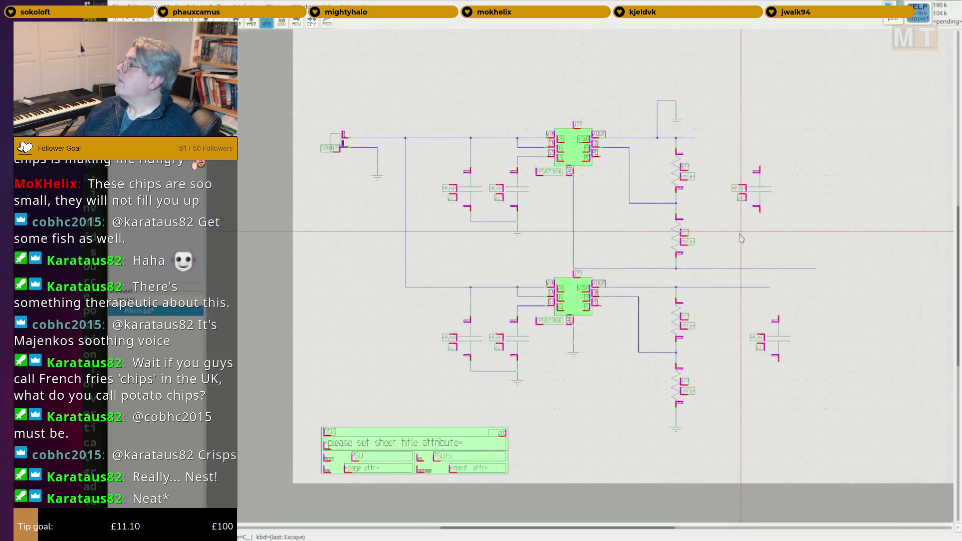
pyautogui.scroll(3, 772, 242)
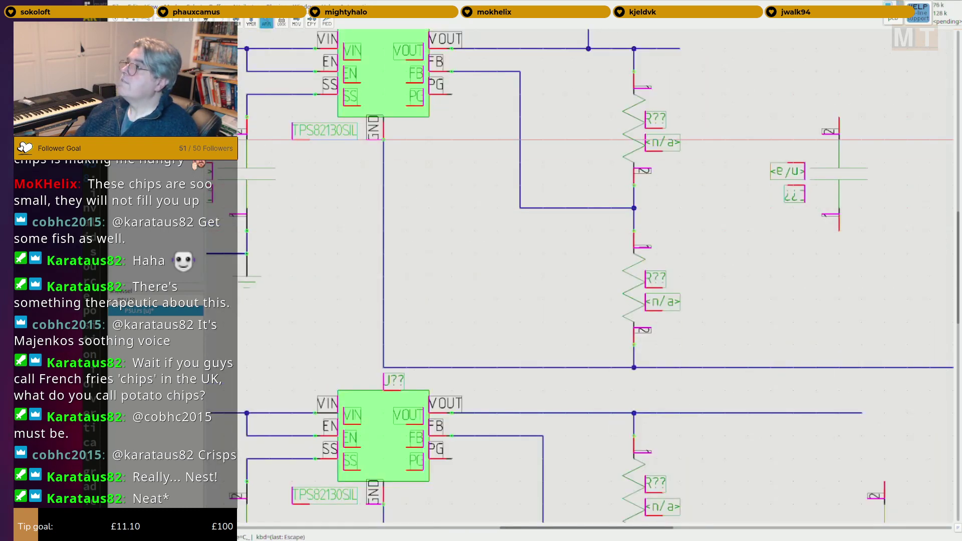
pyautogui.scroll(-3, 592, 206)
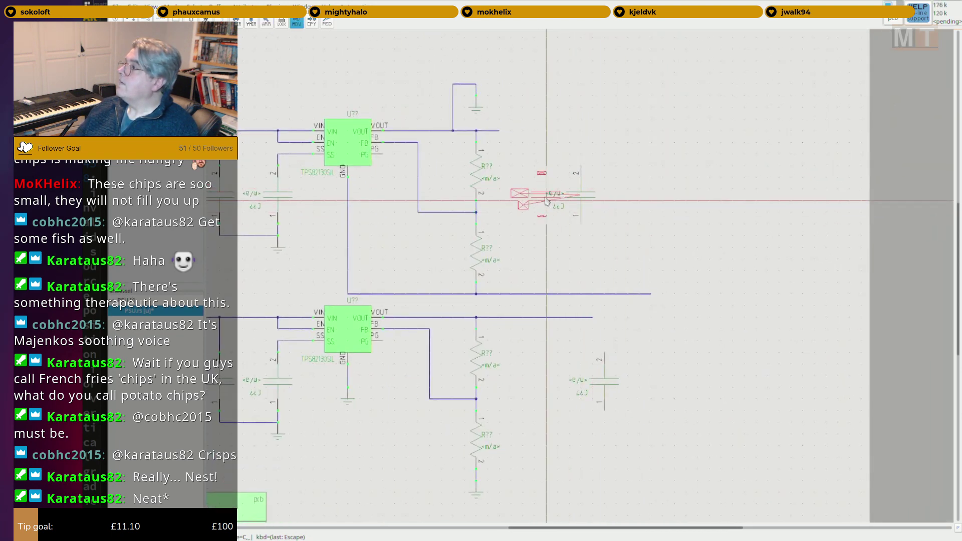
pyautogui.click(549, 199)
pyautogui.press('F2')
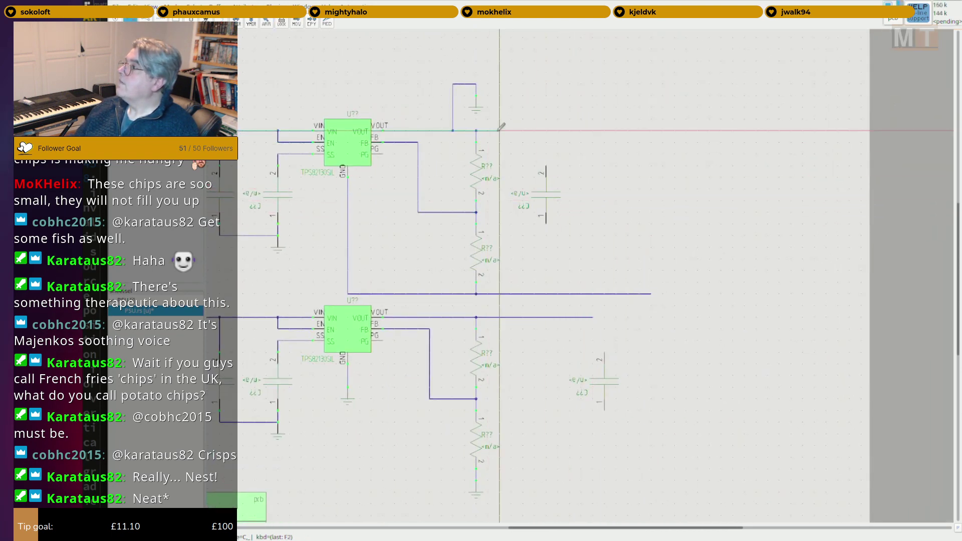
pyautogui.click(546, 165)
pyautogui.press('Escape')
pyautogui.click(546, 223)
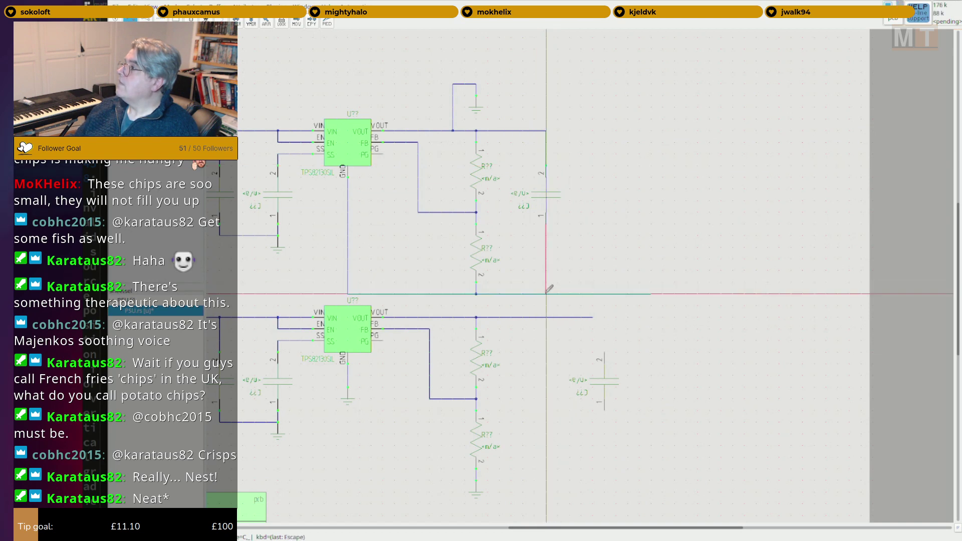
pyautogui.click(546, 293)
pyautogui.press('Escape')
# Move the lower output capacitor directly beneath the upper one and wire its upper pin to the lower VOUT line.
pyautogui.moveTo(581, 282); pyautogui.dragTo(649, 179, button='middle')
pyautogui.press('Escape')
pyautogui.moveTo(667, 273)
pyautogui.mouseDown()
pyautogui.moveTo(634, 293)
pyautogui.moveTo(614, 276)
pyautogui.mouseUp()
pyautogui.press('F2')
pyautogui.click(609, 246)
pyautogui.press('Escape')
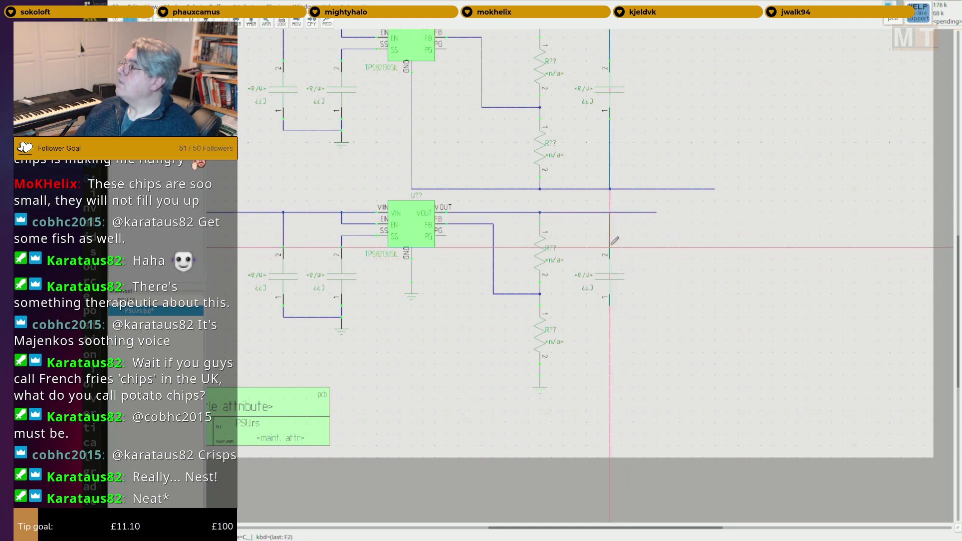
# Wire the lower output capacitor's bottom pin to the ground junction beneath the lower feedback divider.
pyautogui.click(609, 372)
pyautogui.press('Escape')
pyautogui.press('Escape')
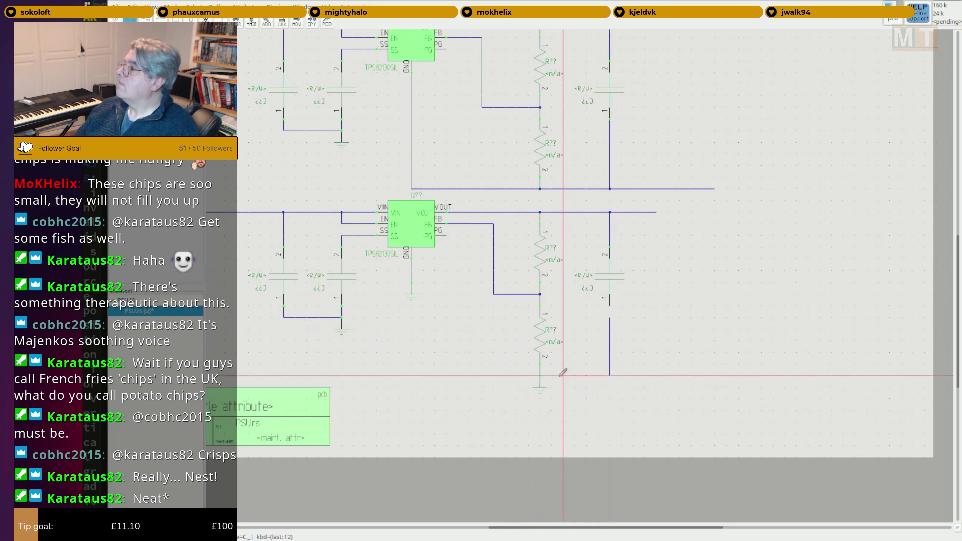
pyautogui.scroll(-5, 677, 347)
pyautogui.press('Escape')
pyautogui.scroll(9, 659, 343)
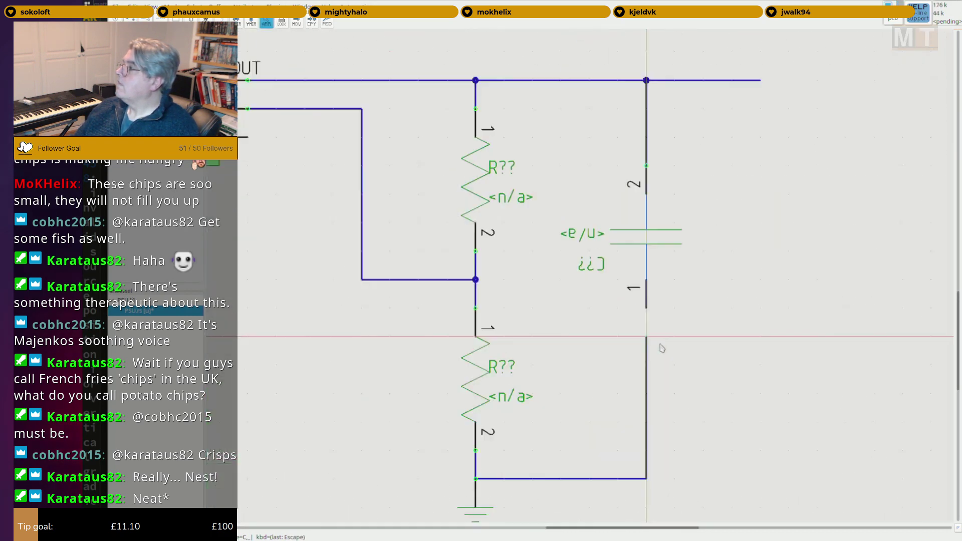
pyautogui.click(649, 331)
pyautogui.press('Escape')
pyautogui.scroll(-5, 654, 321)
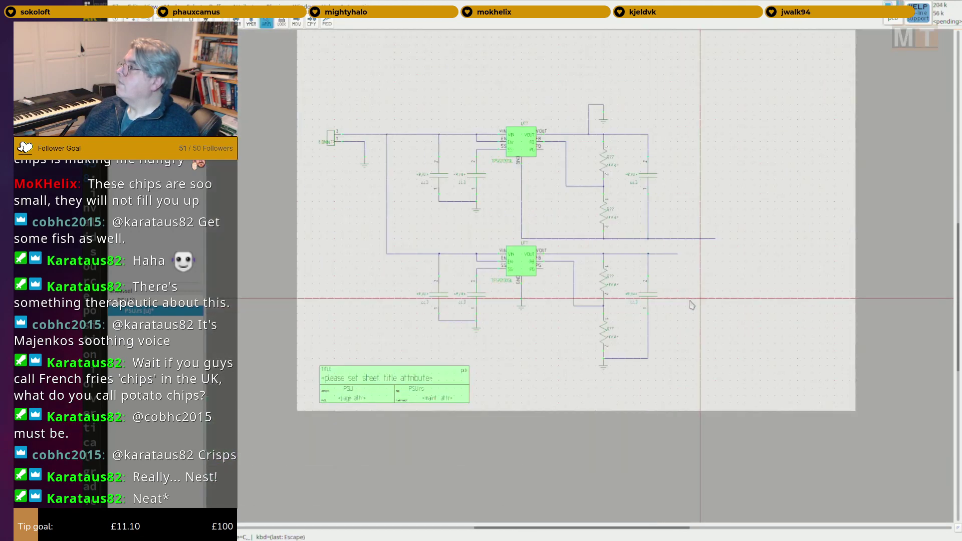
# Extend the lower VOUT line so it ends level with the ground line above it.
pyautogui.scroll(4, 656, 257)
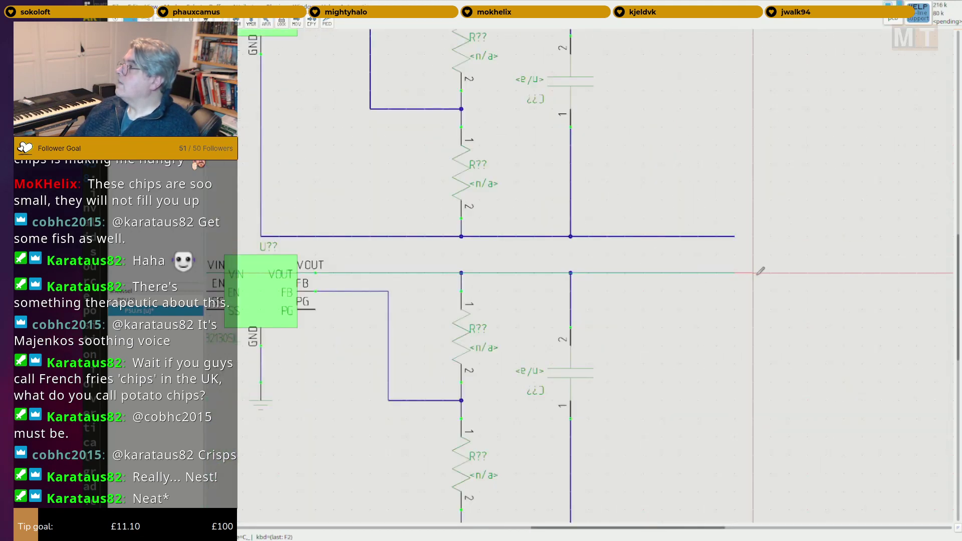
pyautogui.scroll(-5, 724, 289)
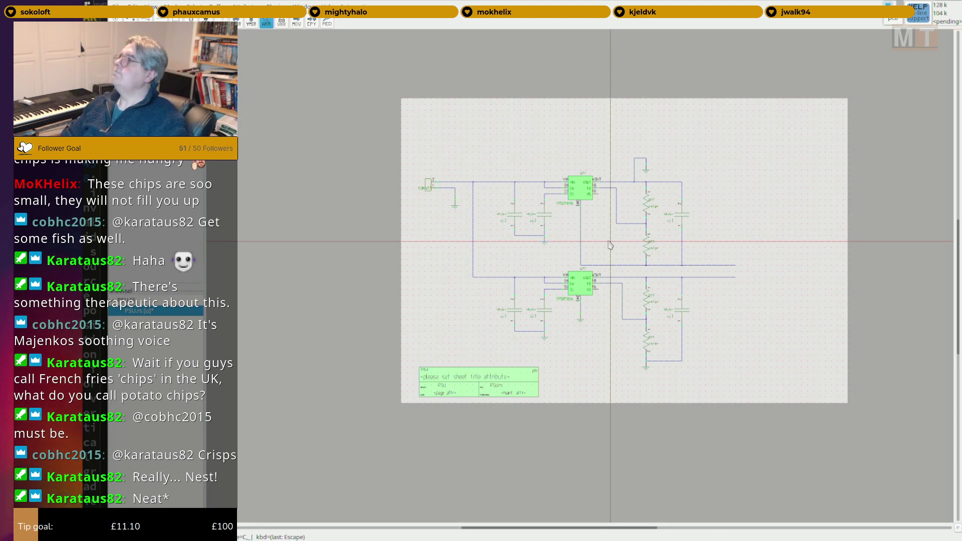
pyautogui.scroll(3, 509, 228)
pyautogui.press('Escape')
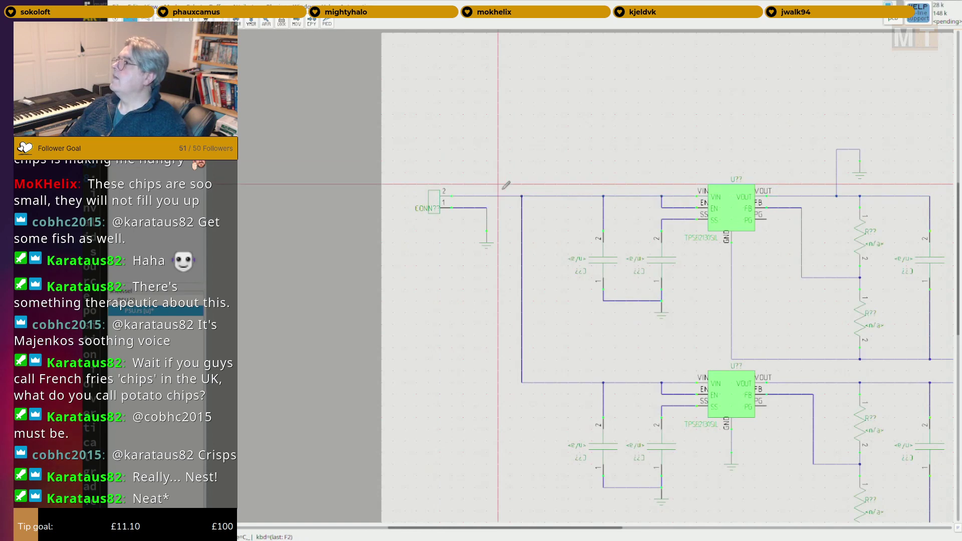
# Branch a wire off the input line near the connector, running up and across above both circuits to the ground line's end position.
pyautogui.click(498, 195)
pyautogui.scroll(-2, 498, 195)
pyautogui.click(498, 143)
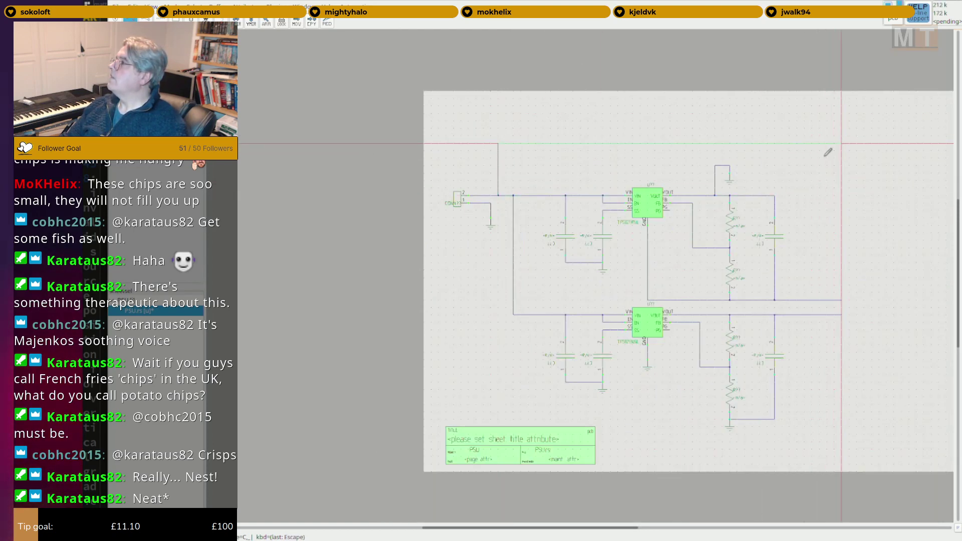
pyautogui.click(841, 143)
pyautogui.press('Escape')
pyautogui.scroll(3, 831, 203)
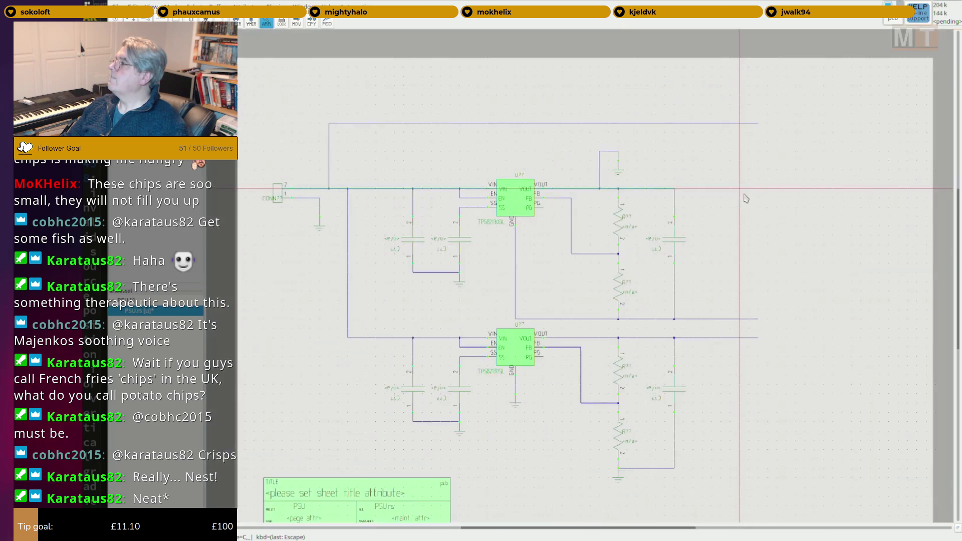
pyautogui.moveTo(749, 206); pyautogui.dragTo(721, 203, button='middle')
pyautogui.scroll(3, 722, 178)
pyautogui.press('F2')
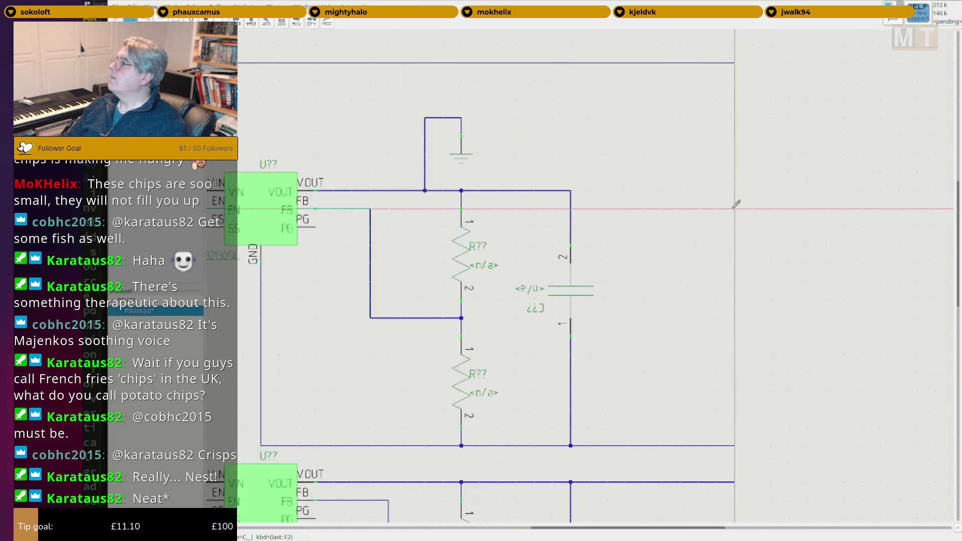
pyautogui.press('Escape')
# Find the parametric connector symbol in the library with "conn" and configure it with ny 4 and nx 1.
pyautogui.scroll(-5, 736, 204)
pyautogui.scroll(2, 715, 212)
pyautogui.write('wl')
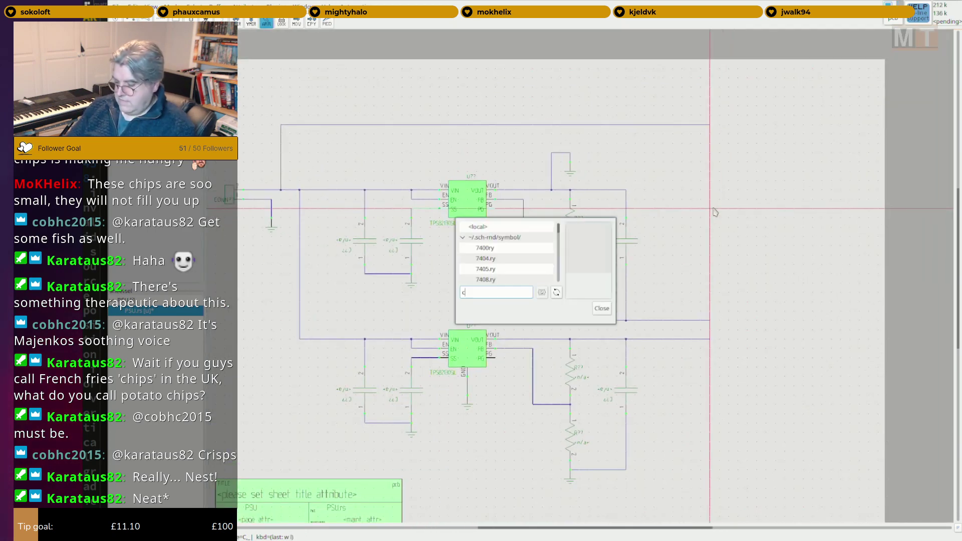
pyautogui.write('conn')
pyautogui.click(551, 248)
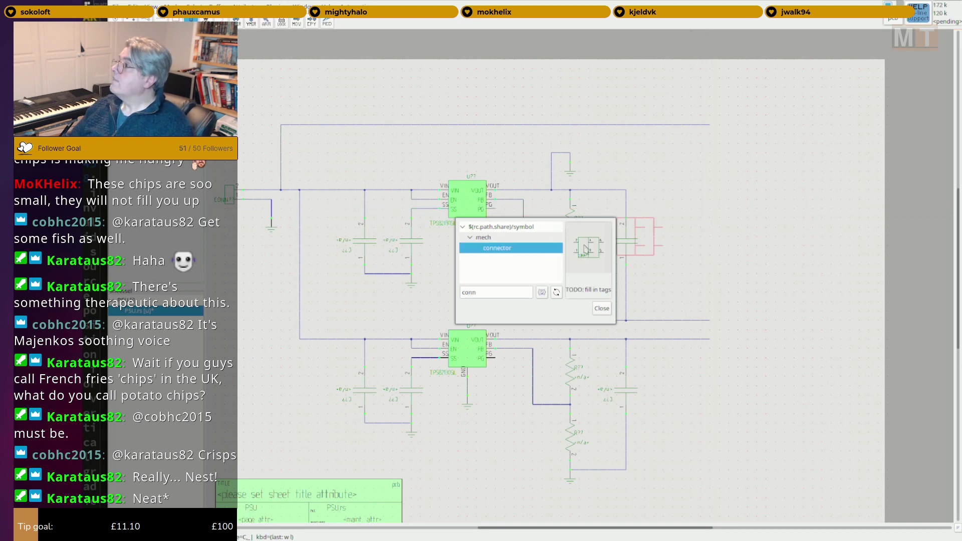
pyautogui.click(542, 292)
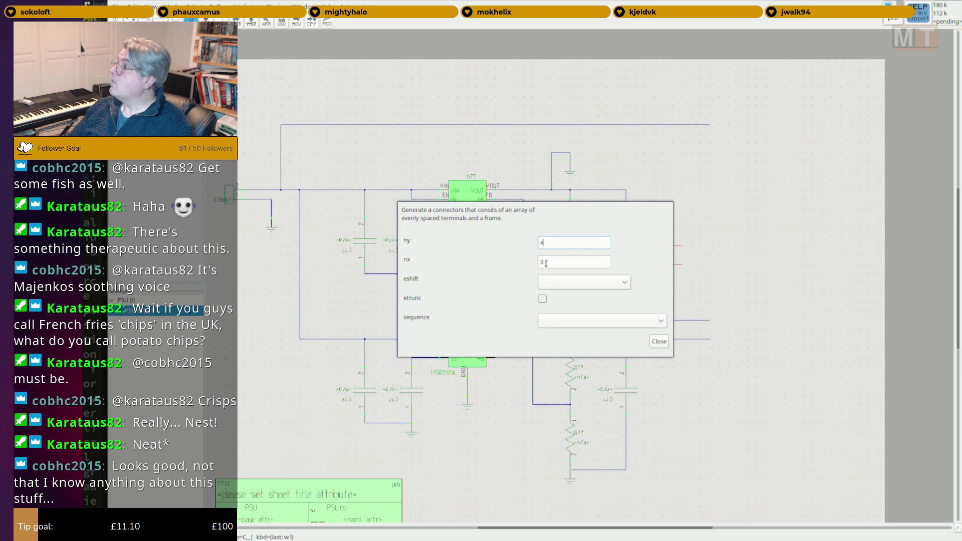
pyautogui.click(653, 345)
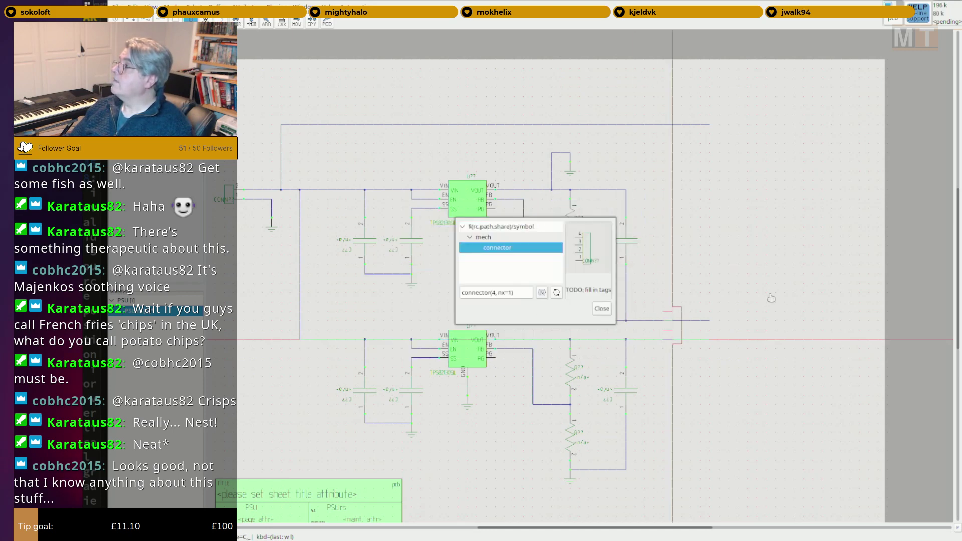
# Place the four-pin connector beyond the ends of the output lines, beside the upper circuit, and close the symbol library.
pyautogui.click(802, 236)
pyautogui.click(609, 309)
pyautogui.press('Escape')
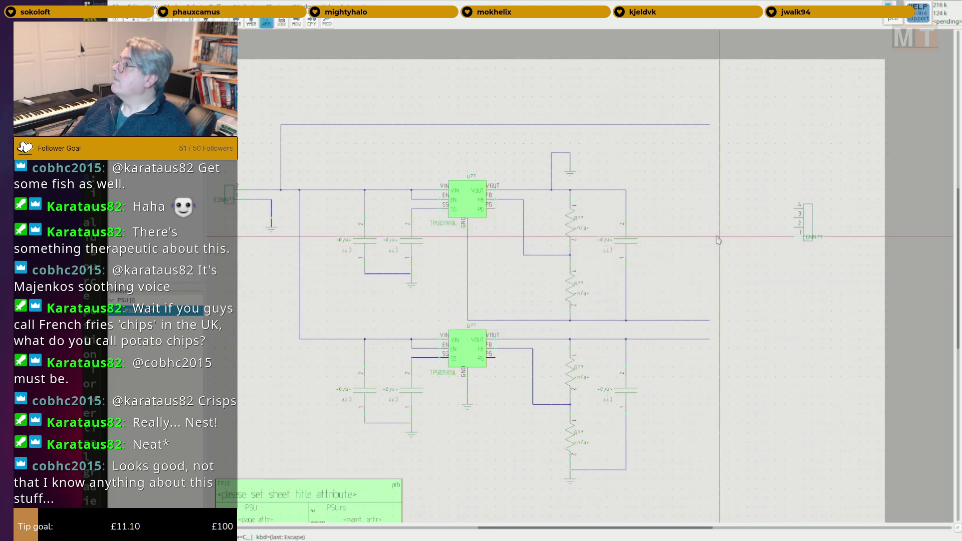
# Rotate the upper circuit's VIN capacitor 180° and move it back into line between its wires.
pyautogui.scroll(1, 722, 249)
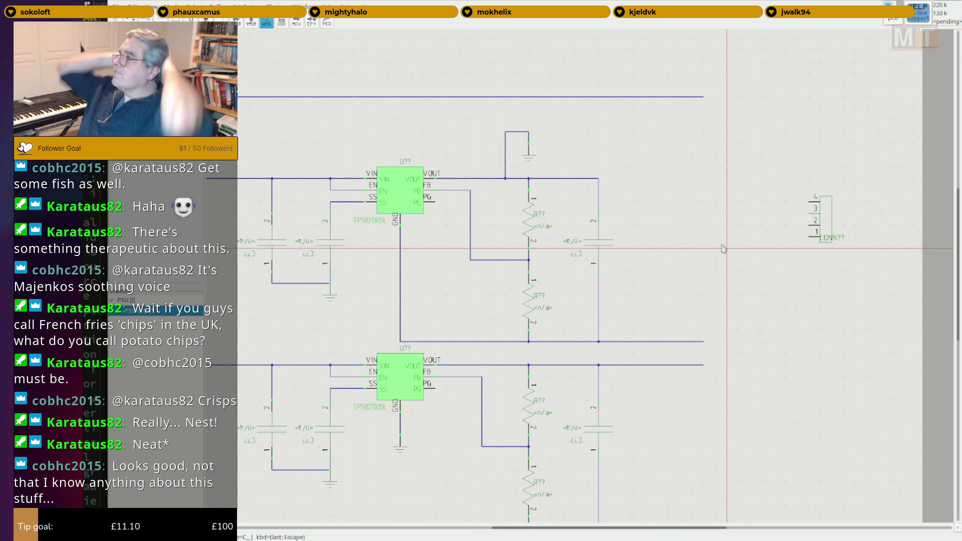
pyautogui.moveTo(530, 297); pyautogui.dragTo(683, 271, button='middle')
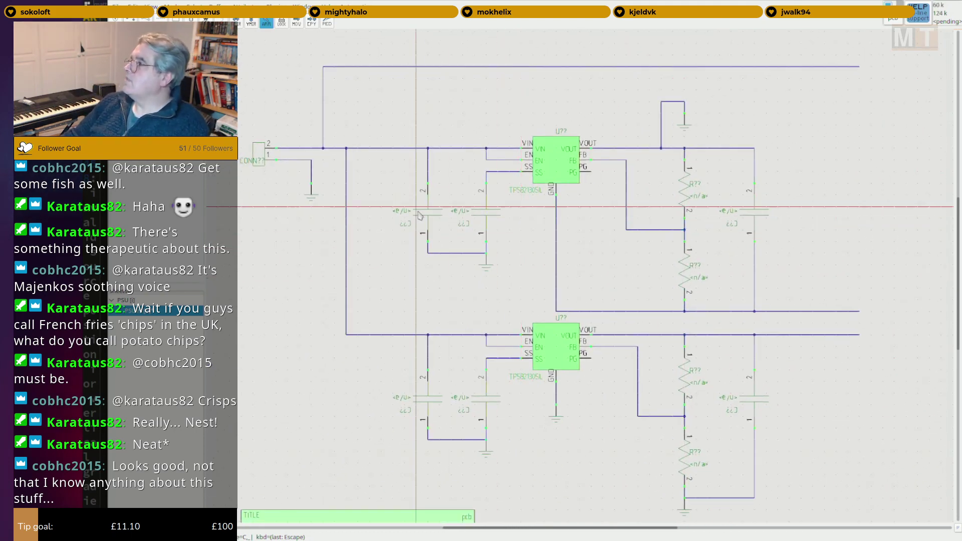
pyautogui.scroll(4, 425, 215)
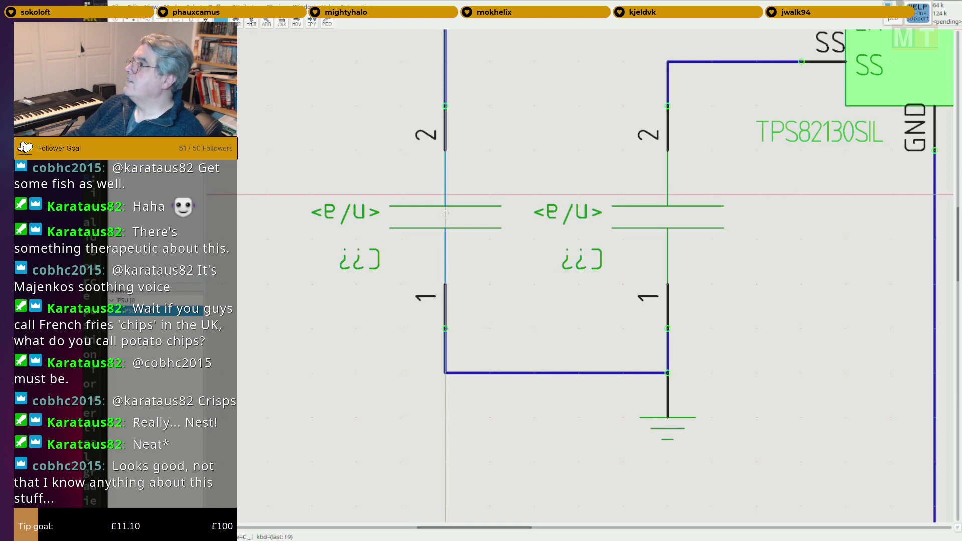
pyautogui.doubleClick(445, 213)
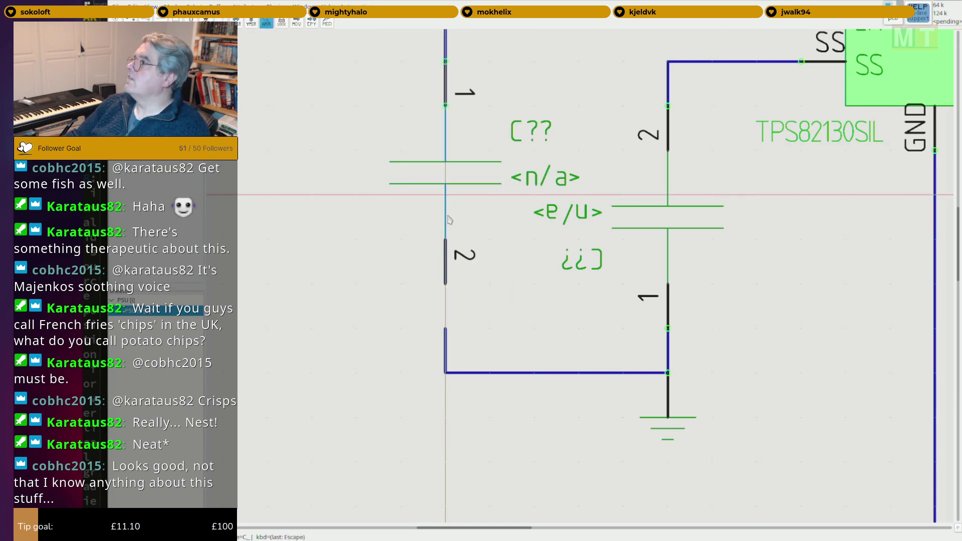
pyautogui.moveTo(447, 216); pyautogui.dragTo(448, 236)
# Rotate the upper circuit's SS capacitor 180° and move it back between the SS wire and ground.
pyautogui.scroll(-1, 463, 229)
pyautogui.moveTo(536, 231); pyautogui.dragTo(444, 248, button='middle')
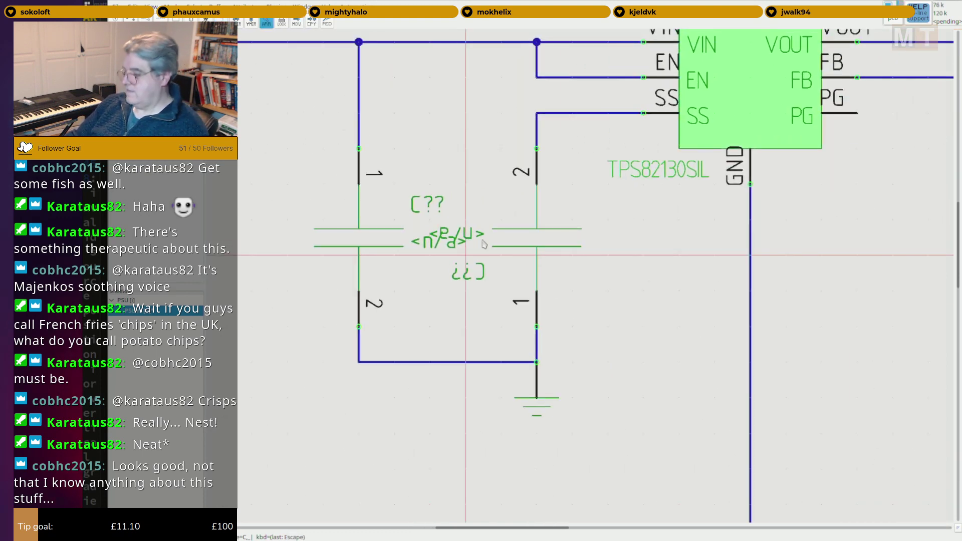
pyautogui.doubleClick(533, 238)
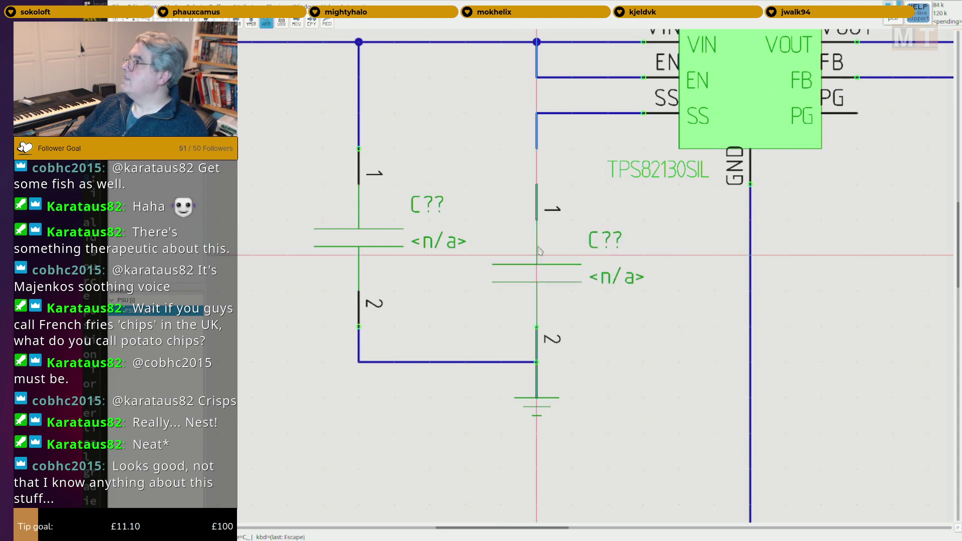
pyautogui.click(540, 216)
pyautogui.scroll(-1, 539, 217)
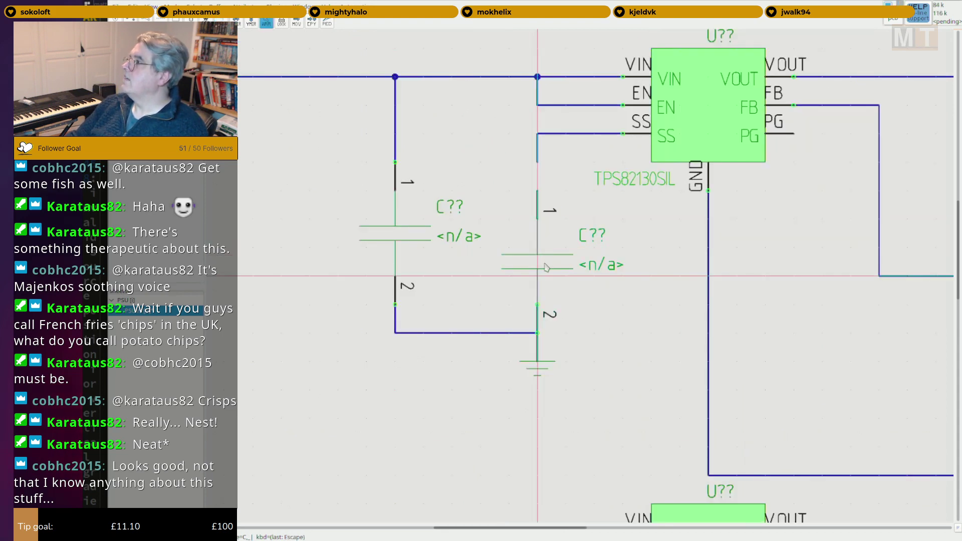
pyautogui.moveTo(544, 263); pyautogui.dragTo(545, 247)
# Rotate the lower circuit's VIN and SS capacitors 180° and move both back between their wires.
pyautogui.scroll(-4, 547, 247)
pyautogui.moveTo(552, 255); pyautogui.dragTo(526, 185, button='middle')
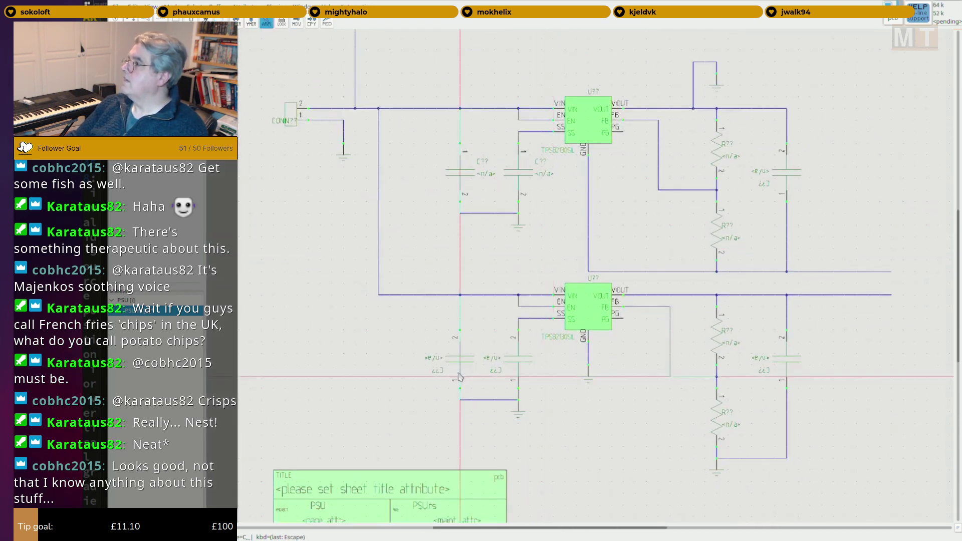
pyautogui.scroll(3, 457, 376)
pyautogui.press('r')
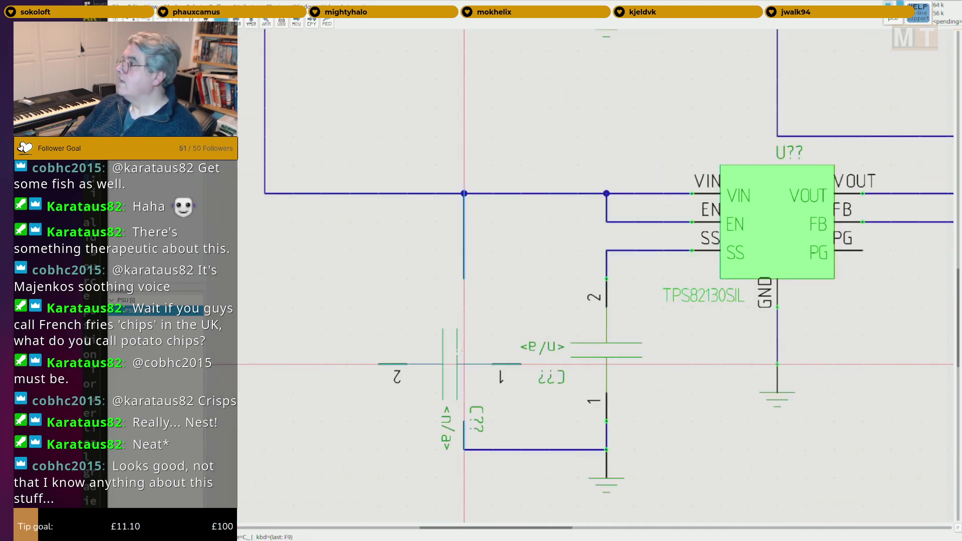
pyautogui.press('r')
pyautogui.press('r')
pyautogui.press('r')
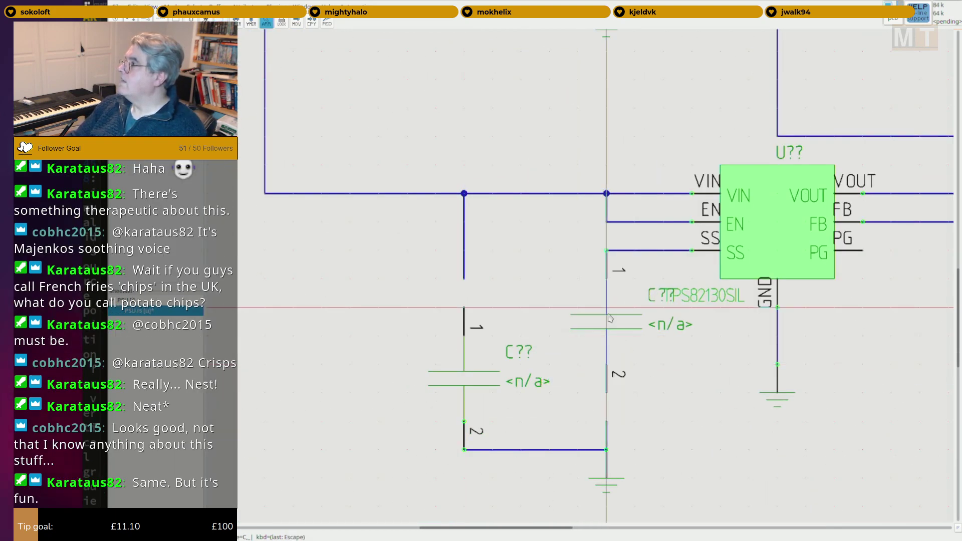
pyautogui.moveTo(610, 326); pyautogui.dragTo(610, 354)
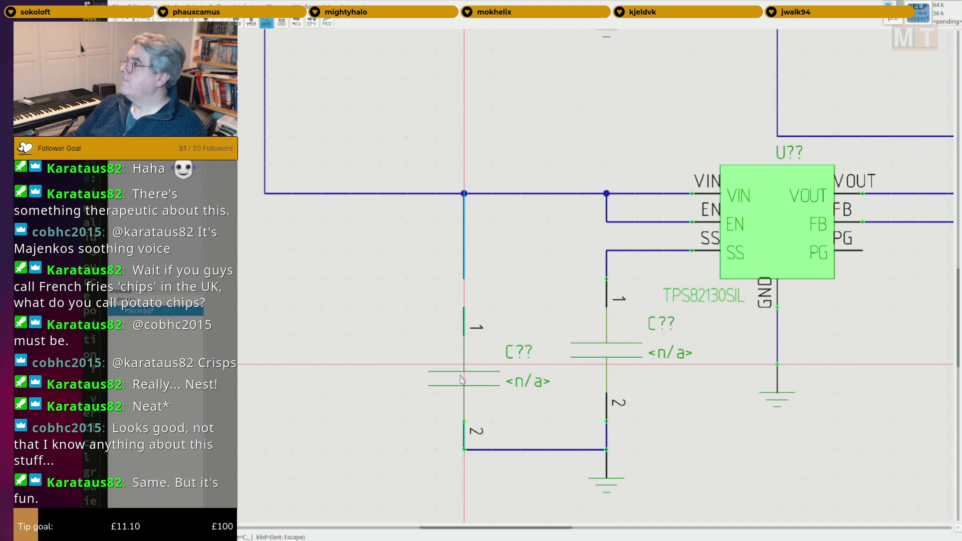
pyautogui.moveTo(462, 379); pyautogui.dragTo(469, 348)
# Rotate the lower circuit's output capacitor 180° and move it back between its two wires.
pyautogui.scroll(-4, 468, 346)
pyautogui.moveTo(706, 349); pyautogui.dragTo(580, 354, button='middle')
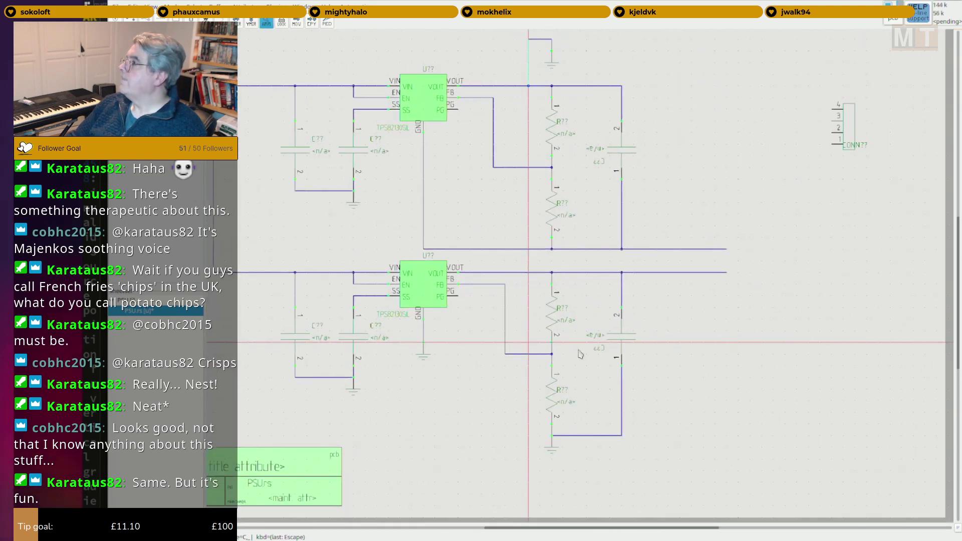
pyautogui.scroll(3, 621, 345)
pyautogui.press('F9')
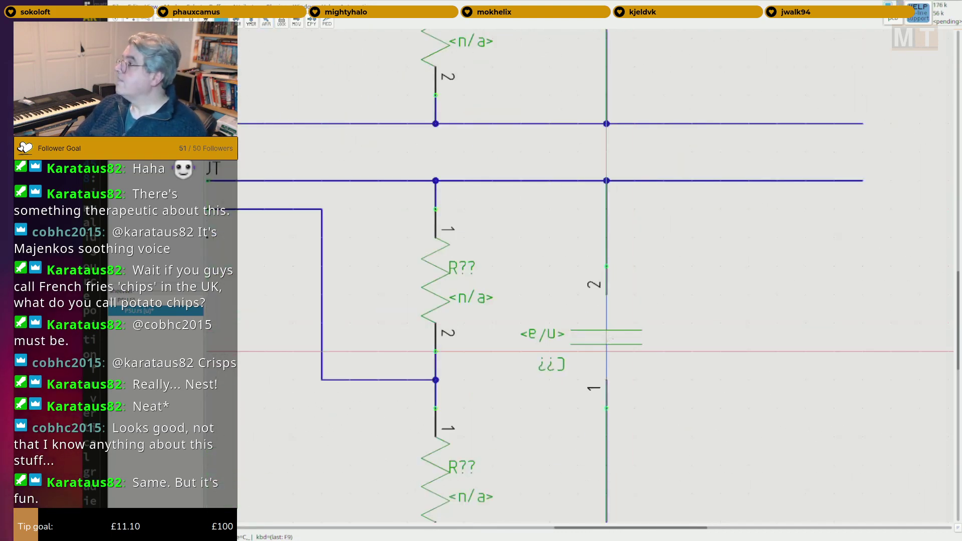
pyautogui.doubleClick(612, 339)
pyautogui.press('Escape')
pyautogui.moveTo(612, 344); pyautogui.dragTo(613, 328)
# Rotate the upper circuit's output capacitor 180° and realign it between the VOUT and ground wires.
pyautogui.moveTo(663, 82); pyautogui.dragTo(660, 400, button='middle')
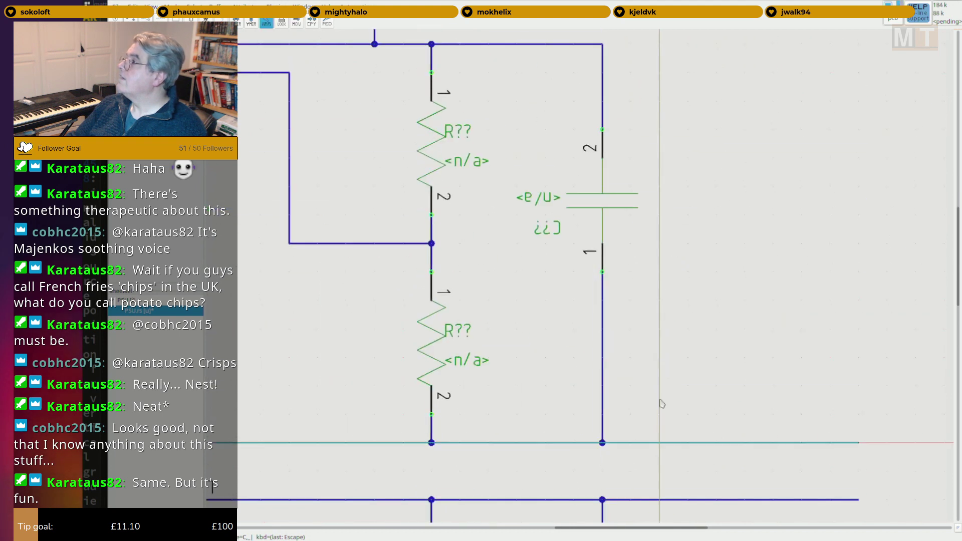
pyautogui.moveTo(655, 236); pyautogui.dragTo(660, 298, button='middle')
pyautogui.press('F9')
pyautogui.doubleClick(611, 271)
pyautogui.press('Escape')
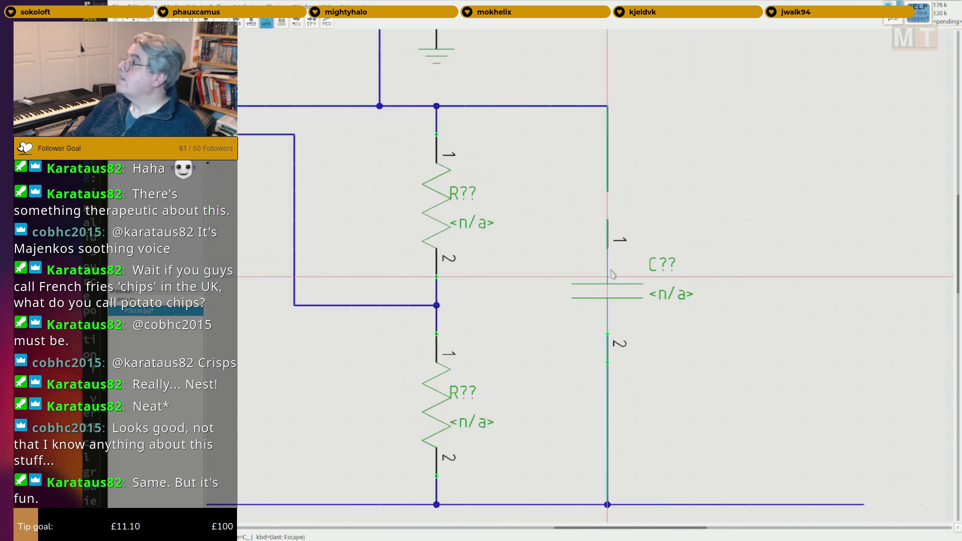
pyautogui.moveTo(611, 274); pyautogui.dragTo(612, 245)
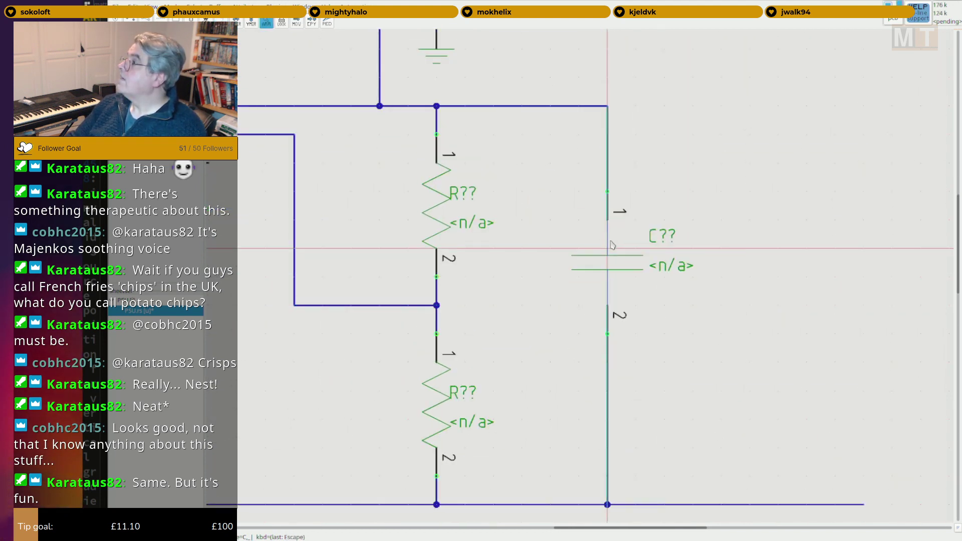
pyautogui.scroll(-3, 612, 245)
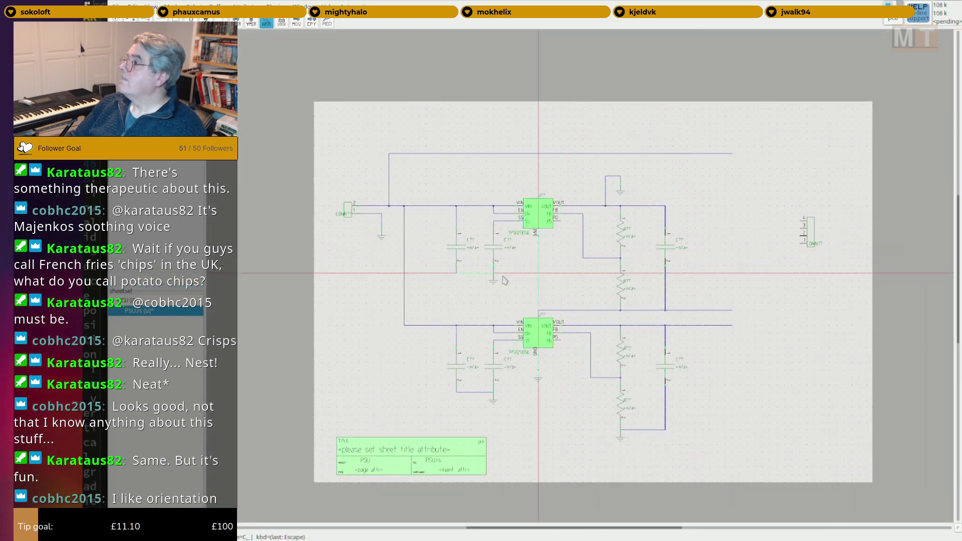
pyautogui.scroll(1, 504, 280)
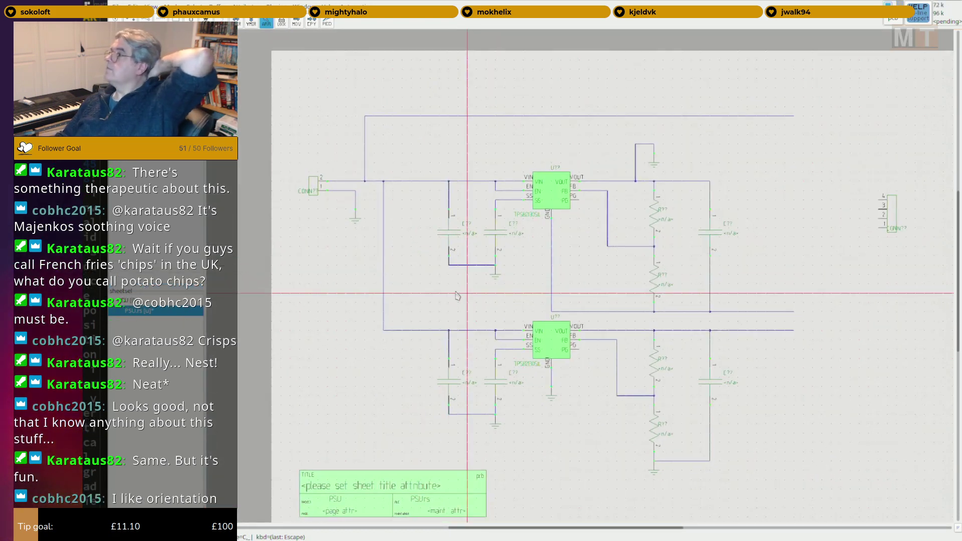
pyautogui.moveTo(456, 293); pyautogui.dragTo(429, 287, button='middle')
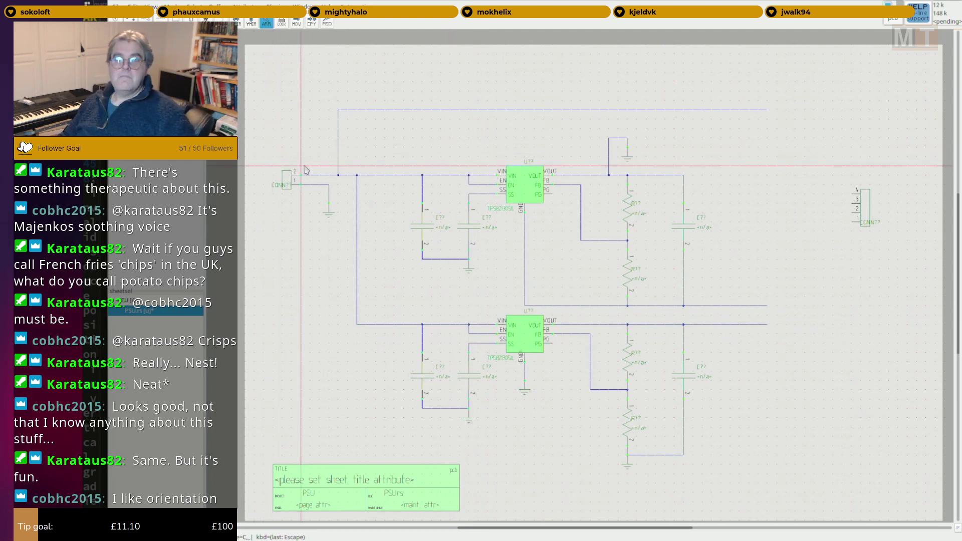
pyautogui.moveTo(306, 169); pyautogui.dragTo(438, 196, button='middle')
pyautogui.scroll(3, 428, 164)
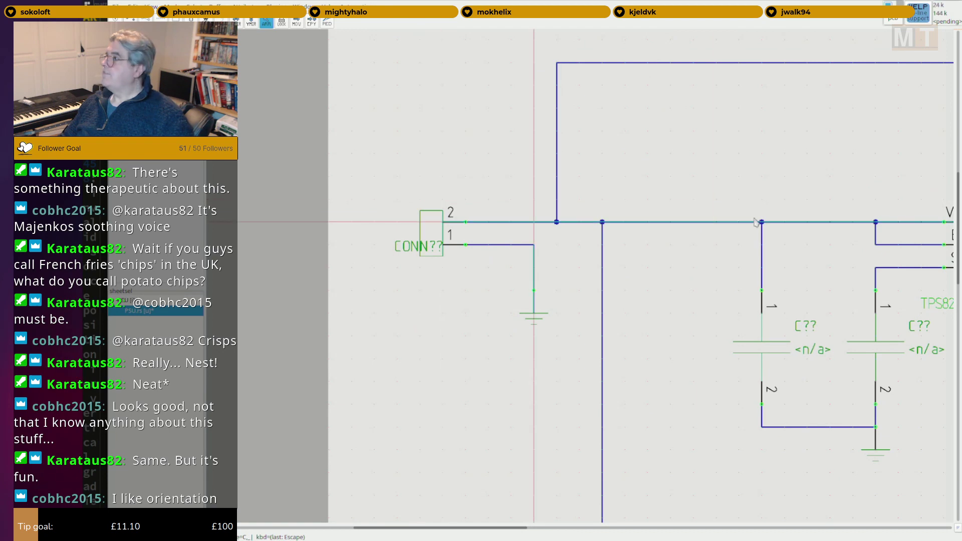
# Review the wiring of both regulator circuits from the input connector to the output capacitors and output wires.
pyautogui.scroll(-4, 441, 198)
pyautogui.moveTo(531, 218); pyautogui.dragTo(488, 215, button='middle')
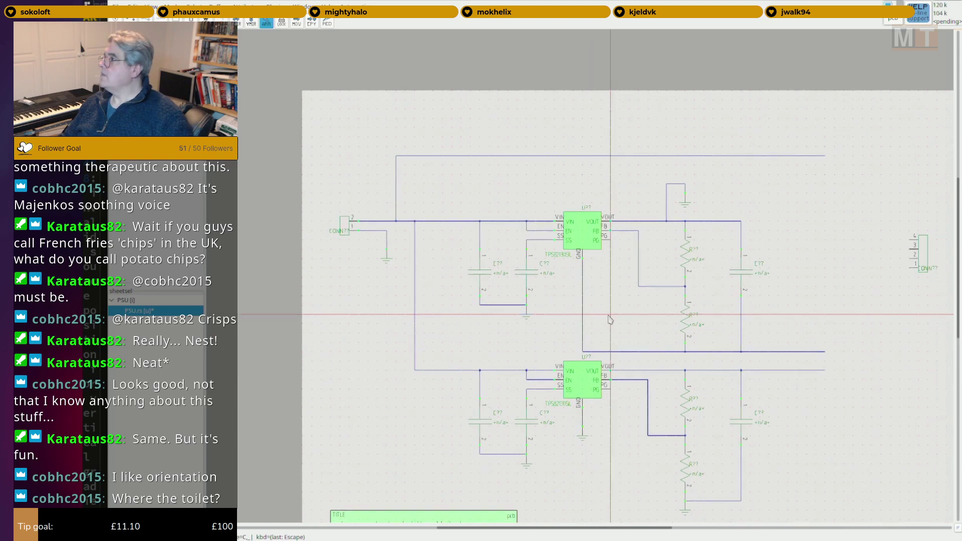
pyautogui.scroll(2, 596, 346)
pyautogui.scroll(2, 567, 309)
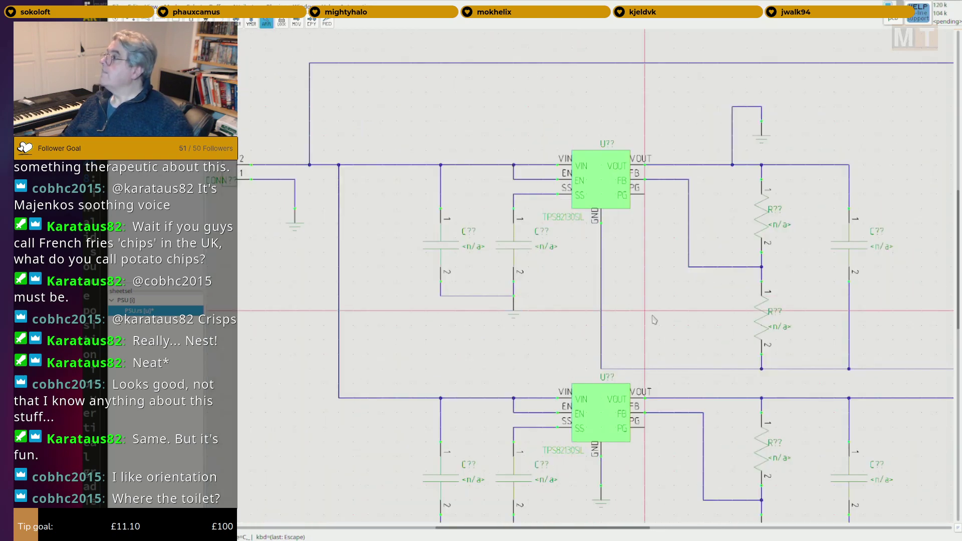
pyautogui.scroll(-5, 572, 171)
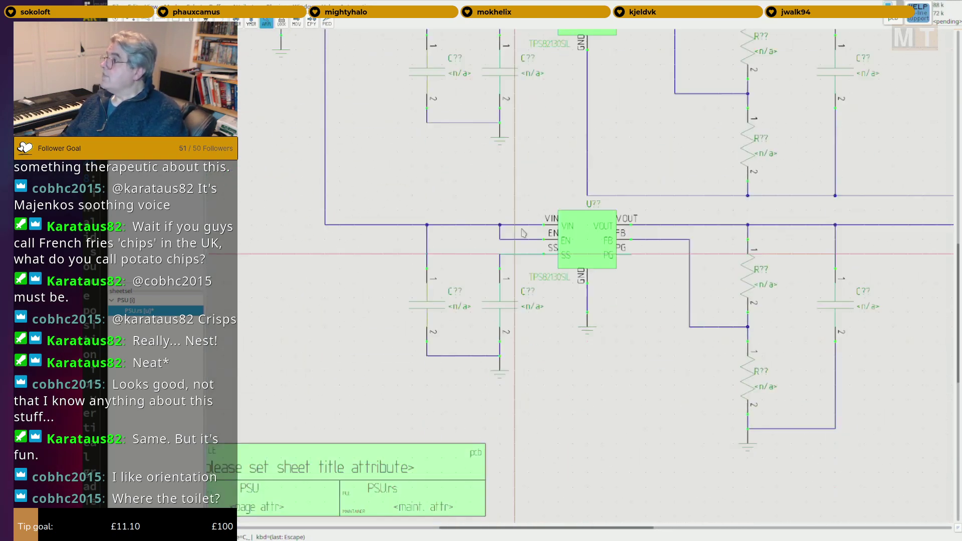
pyautogui.keyDown('shift'); pyautogui.hscroll(2, 650, 228); pyautogui.keyUp('shift')
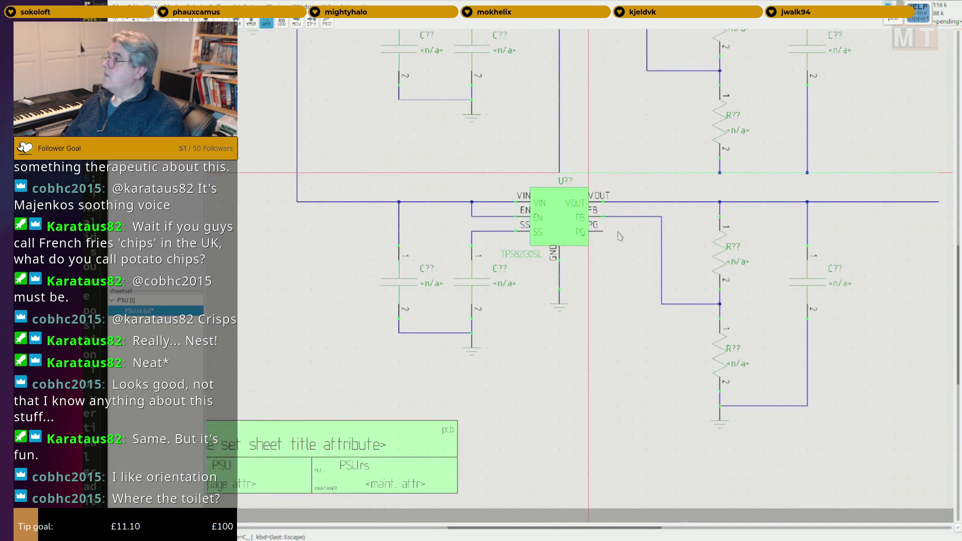
pyautogui.moveTo(579, 295); pyautogui.dragTo(493, 313, button='middle')
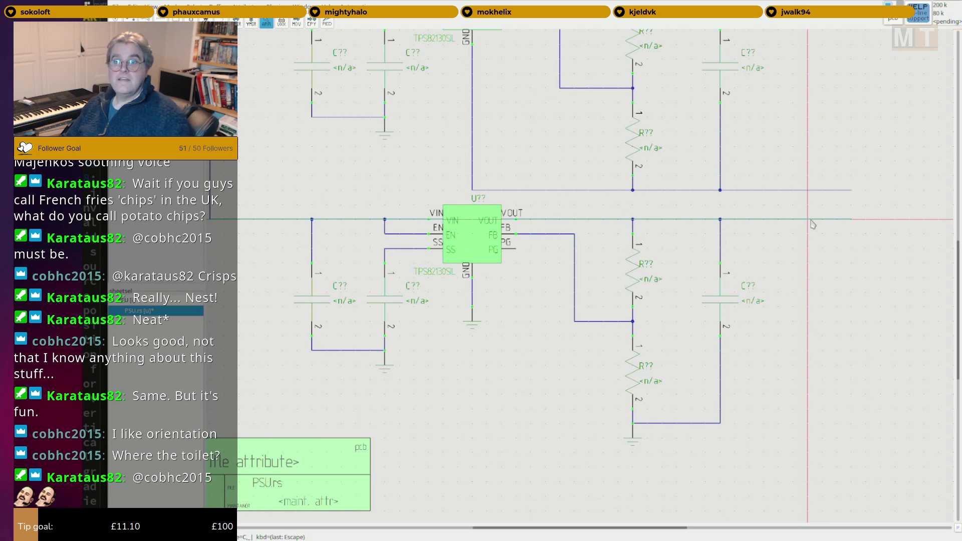
pyautogui.moveTo(830, 261); pyautogui.dragTo(820, 273, button='middle')
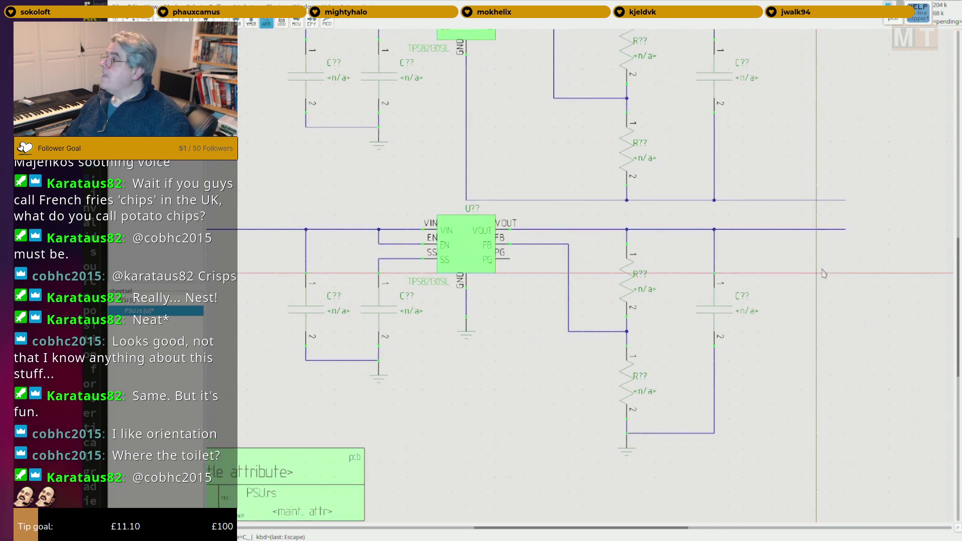
pyautogui.moveTo(605, 180); pyautogui.dragTo(676, 413, button='middle')
pyautogui.moveTo(551, 329); pyautogui.dragTo(482, 271, button='middle')
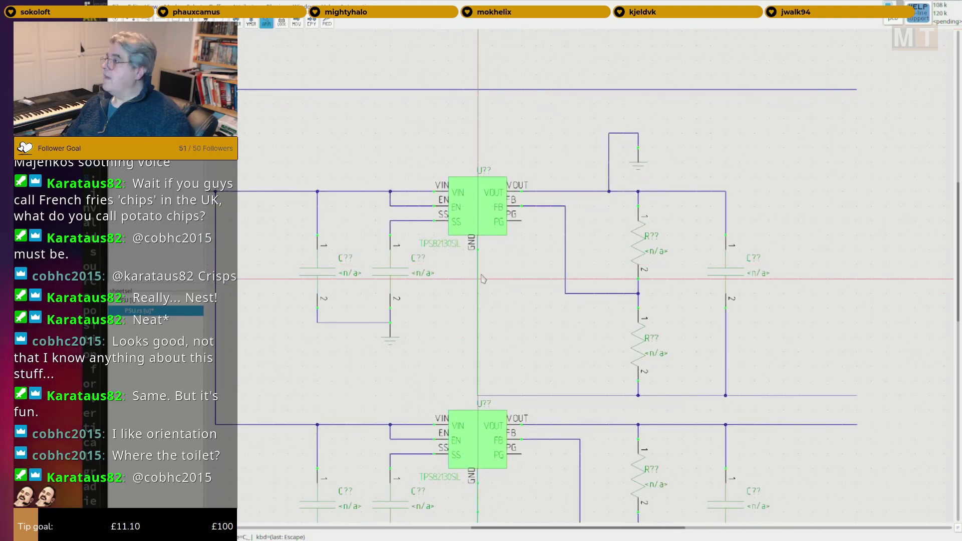
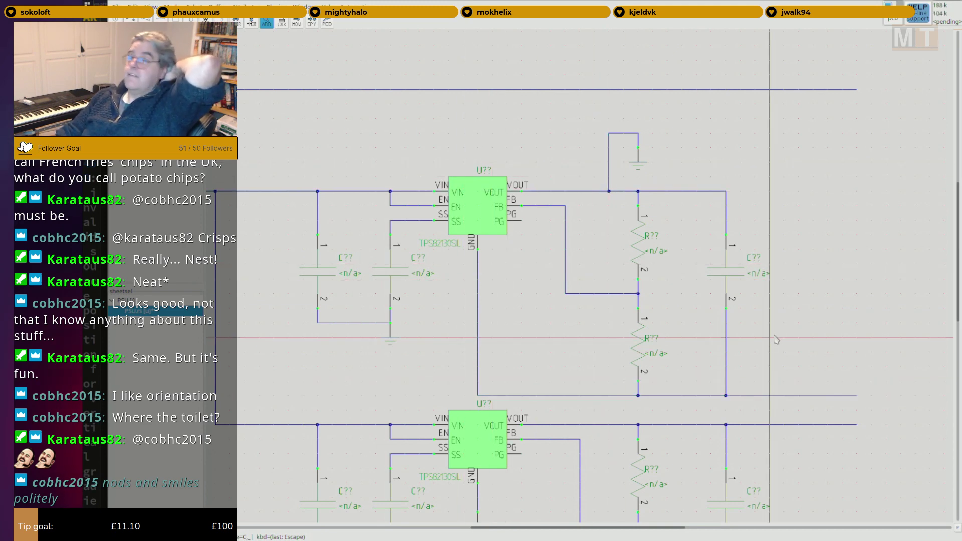
pyautogui.moveTo(774, 335); pyautogui.dragTo(767, 306, button='middle')
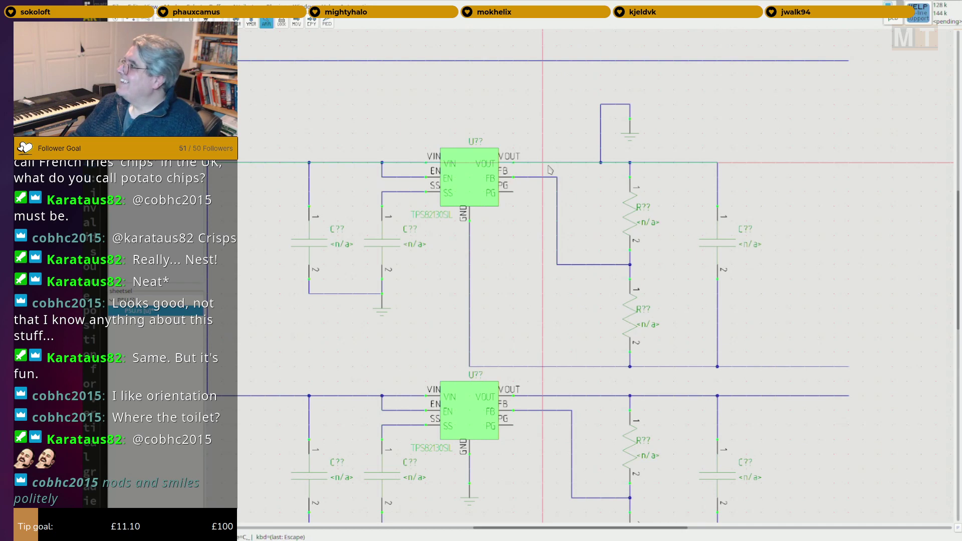
pyautogui.moveTo(779, 266); pyautogui.dragTo(747, 260, button='middle')
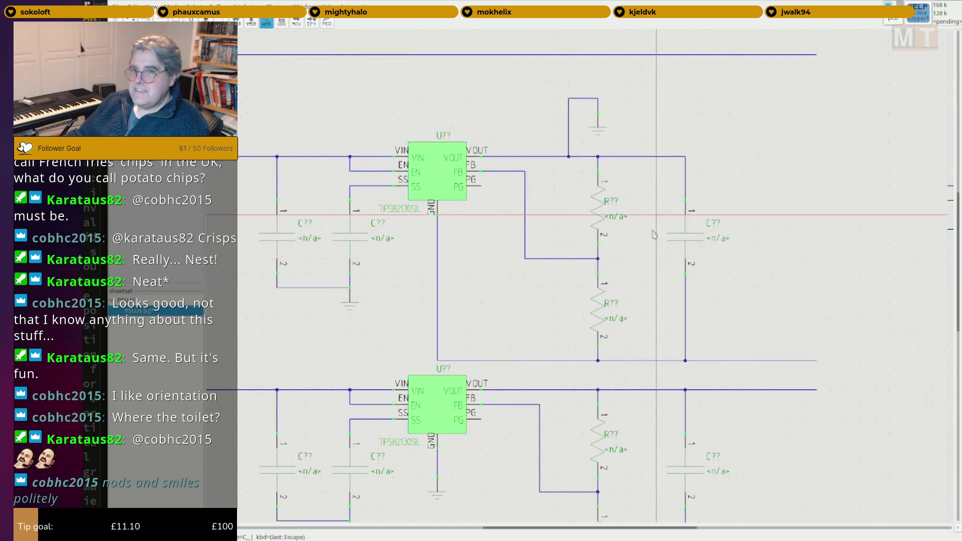
# Place a +5V text label just below the end of the lower circuit's VOUT wire.
pyautogui.moveTo(632, 336); pyautogui.dragTo(461, 341, button='middle')
pyautogui.press('F5')
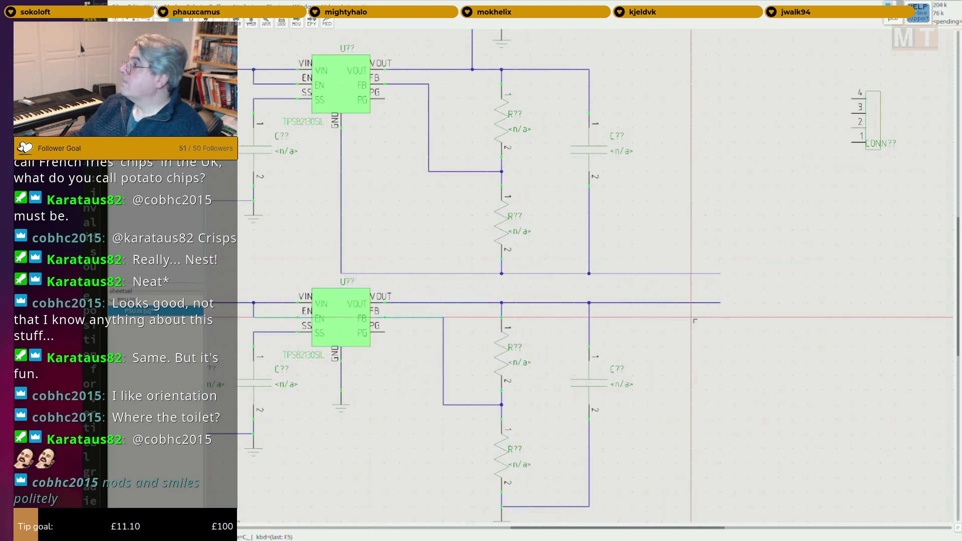
pyautogui.press('Escape')
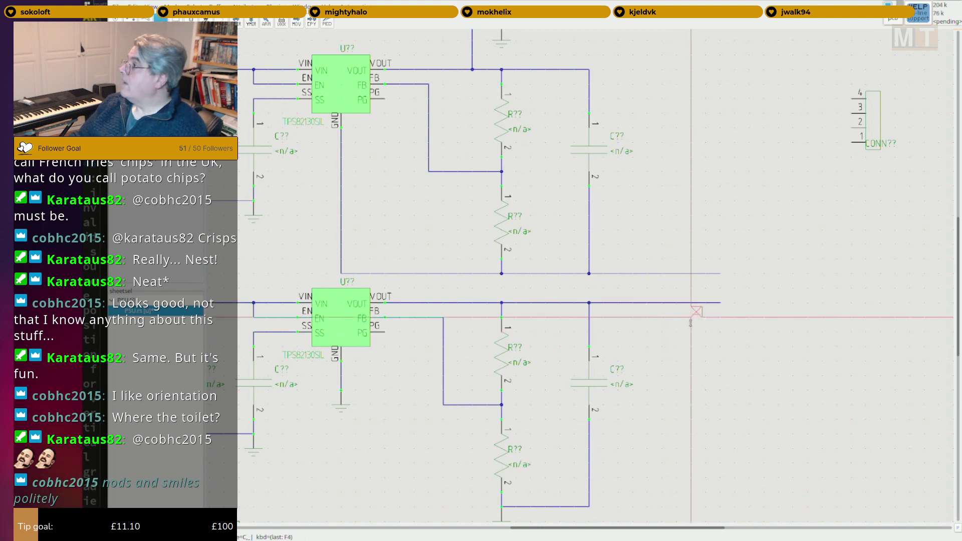
pyautogui.click(690, 330)
pyautogui.write('+5V')
pyautogui.press('Return')
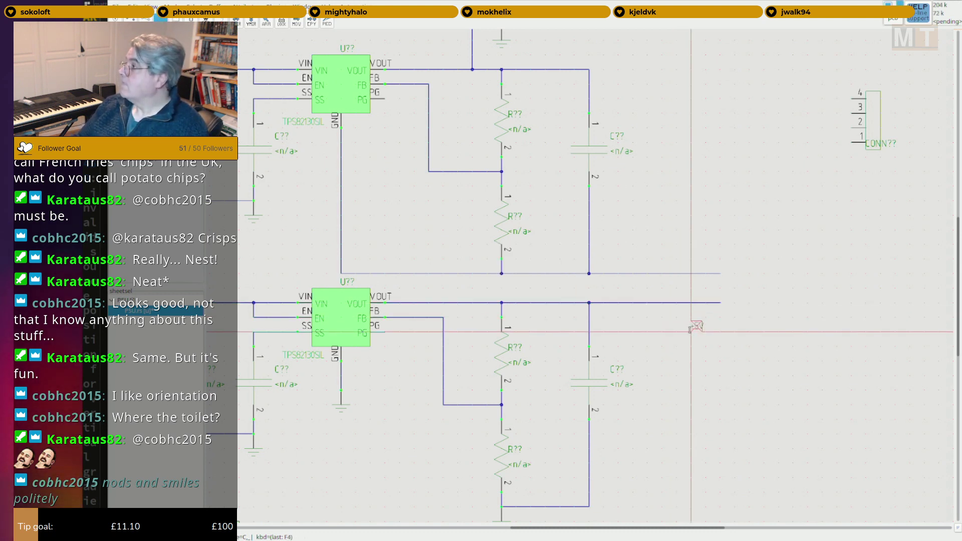
# Place a -12V text label just above the end of the upper regulator's GND wire.
pyautogui.click(695, 253)
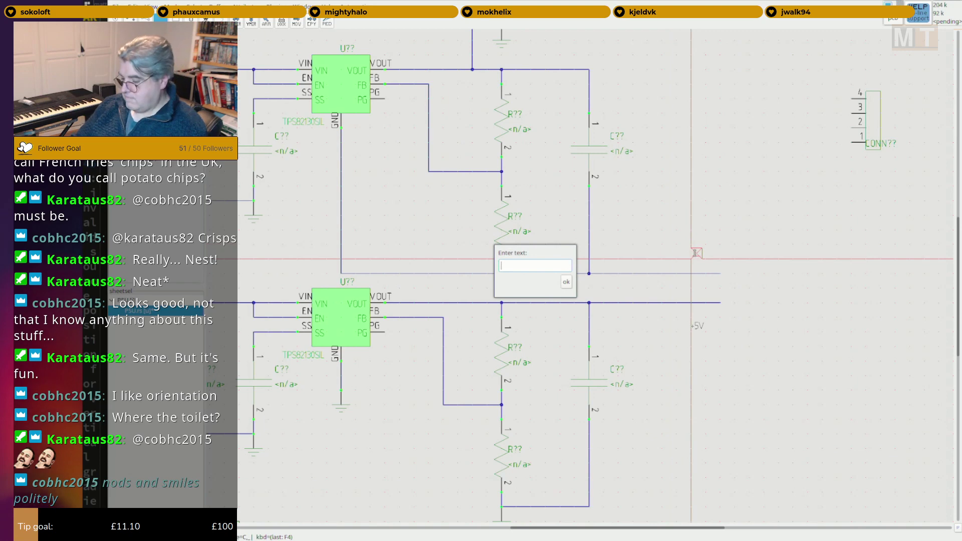
pyautogui.write('-12V')
pyautogui.press('Return')
# Place a +12V text label just below the end of the uppermost wire from the input connector.
pyautogui.scroll(3, 703, 140)
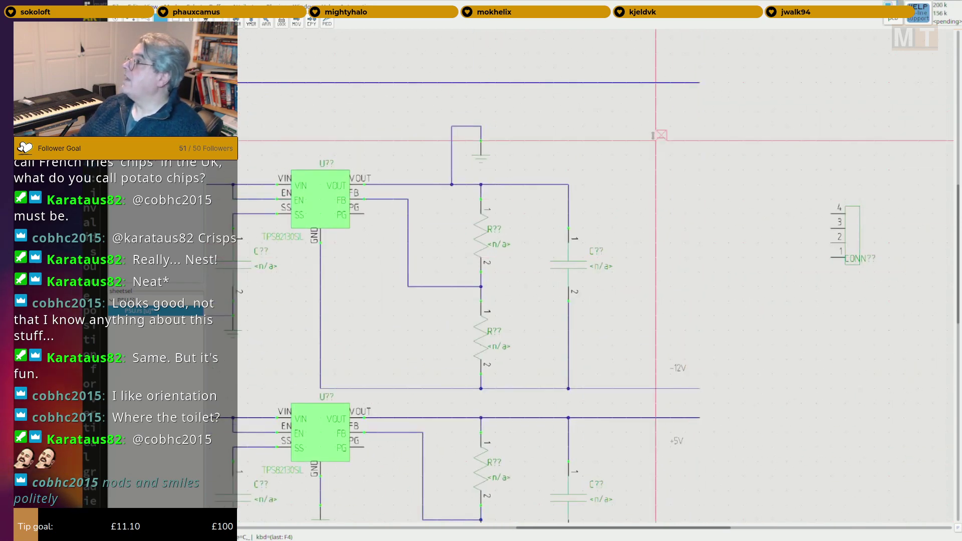
pyautogui.click(675, 106)
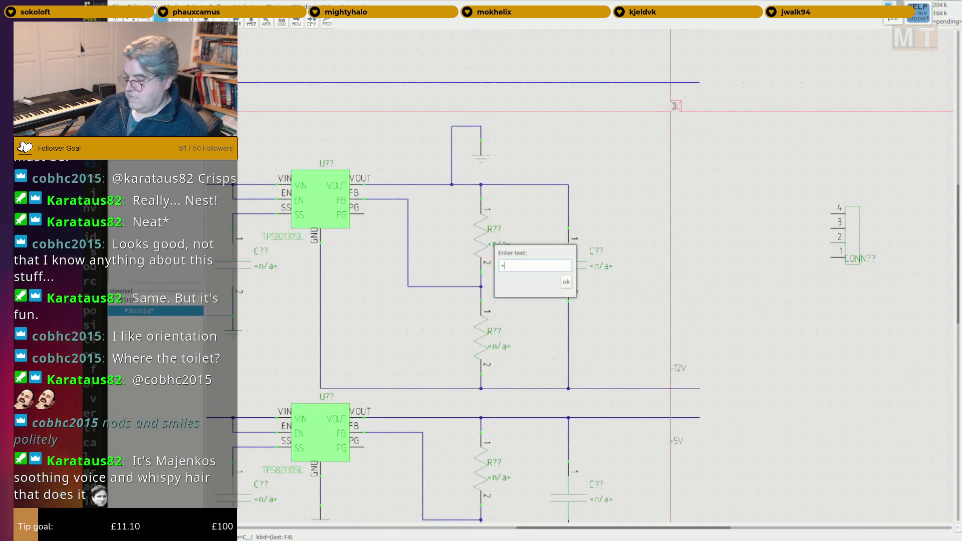
pyautogui.write('+12V')
pyautogui.press('Return')
pyautogui.press('Escape')
pyautogui.scroll(-2, 715, 307)
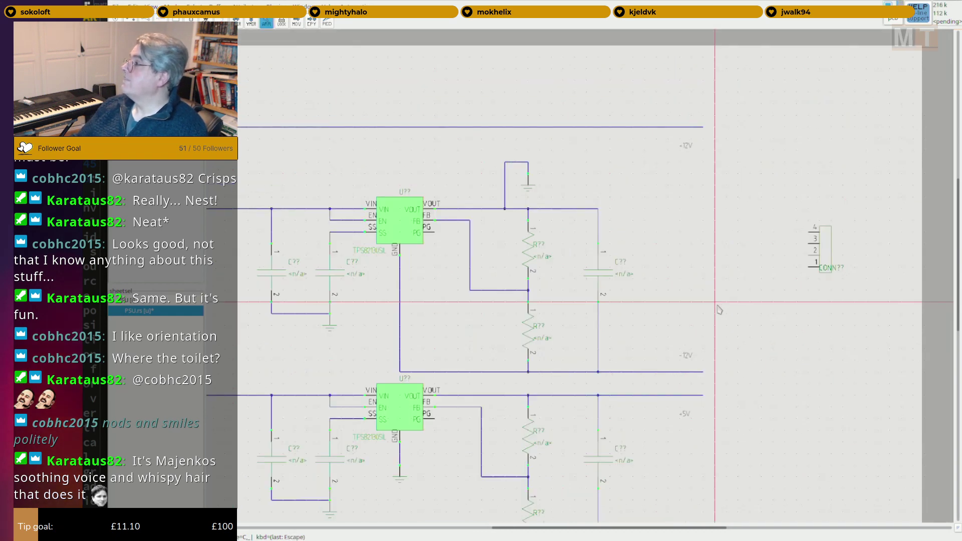
pyautogui.scroll(-2, 730, 351)
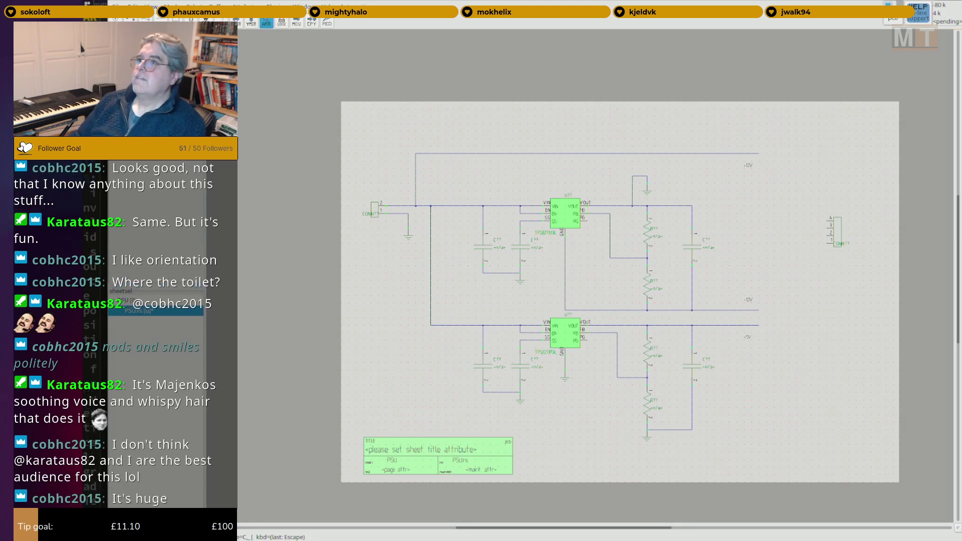
# Switch to the Firefox image results for Amiga power supplies and preview the original unit from AMI64.com, followed by Retro32's reconditioned one.
pyautogui.press('super+2')
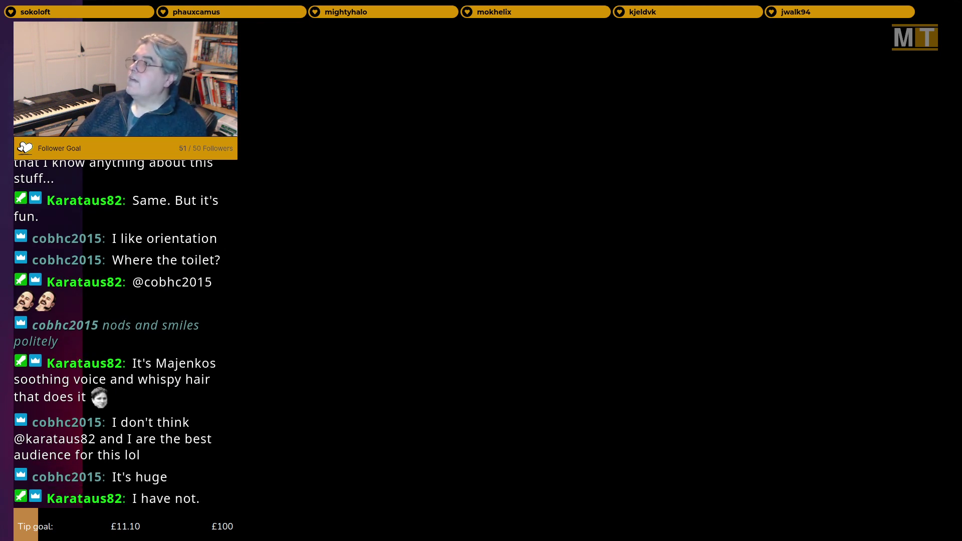
pyautogui.moveTo(0, 227); pyautogui.dragTo(427, 189)
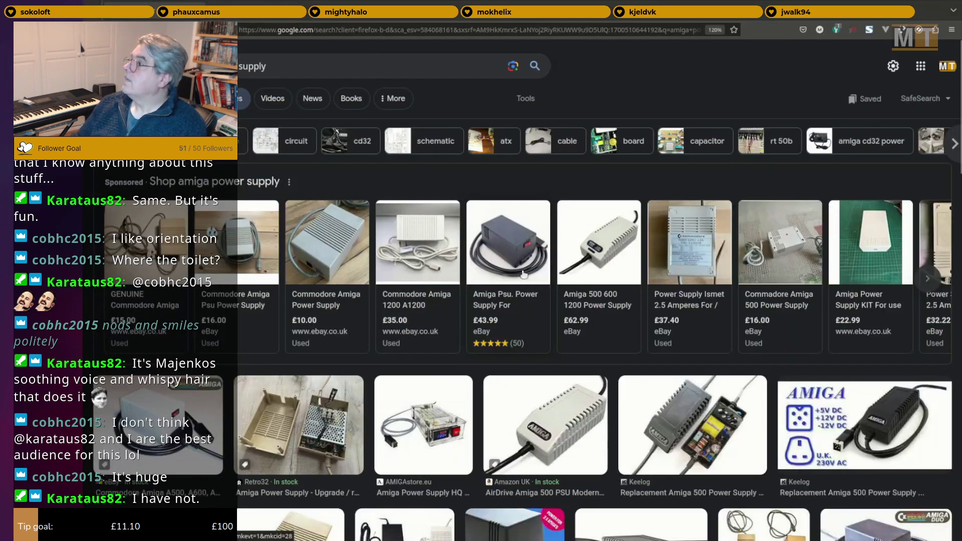
pyautogui.scroll(-2, 406, 338)
pyautogui.scroll(-6, 406, 338)
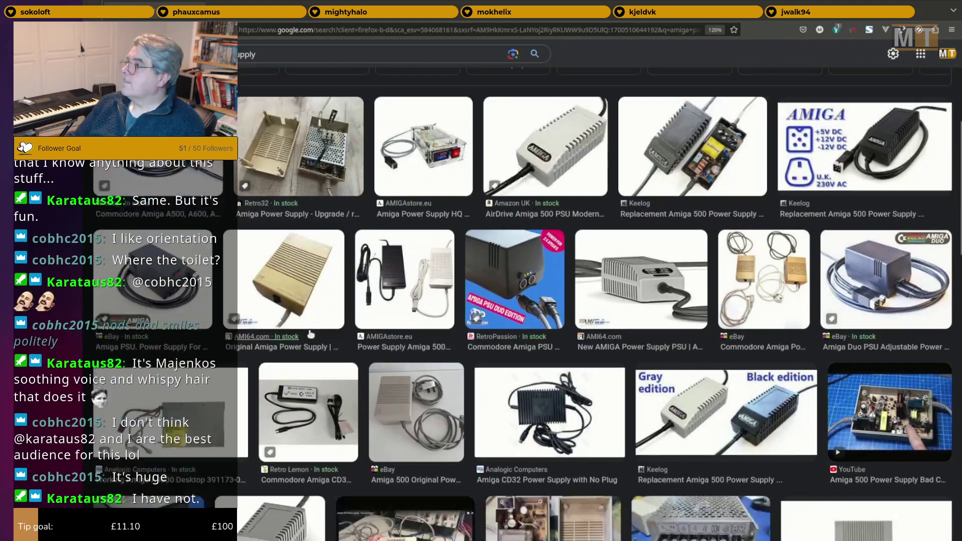
pyautogui.scroll(2, 286, 280)
pyautogui.click(286, 280)
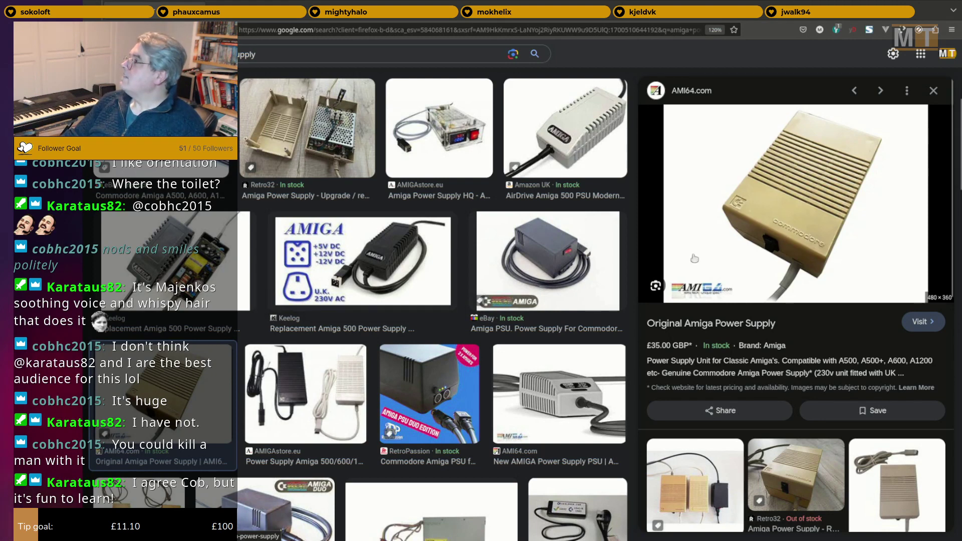
pyautogui.click(798, 464)
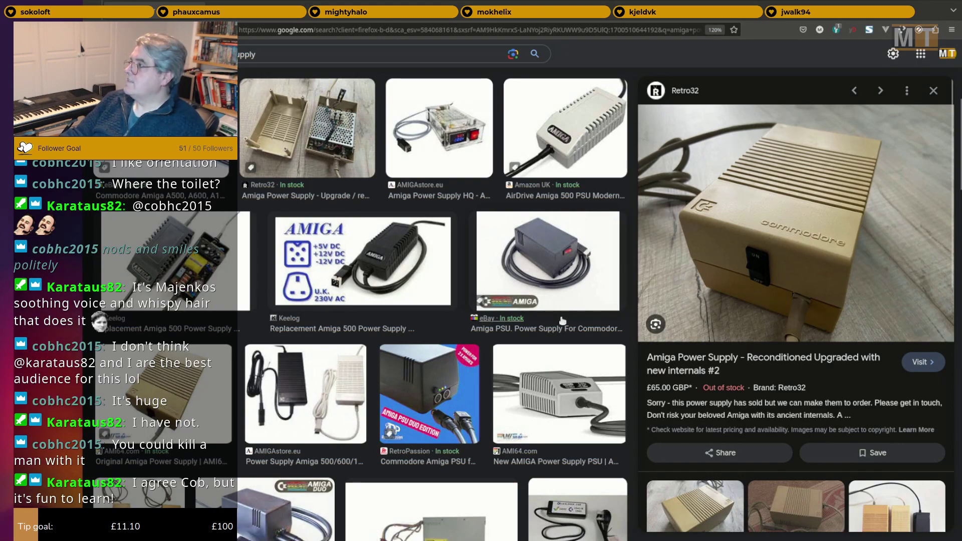
# Look further through the Amiga power supply image results for other original and modified units.
pyautogui.scroll(-4, 504, 339)
pyautogui.scroll(-8, 504, 339)
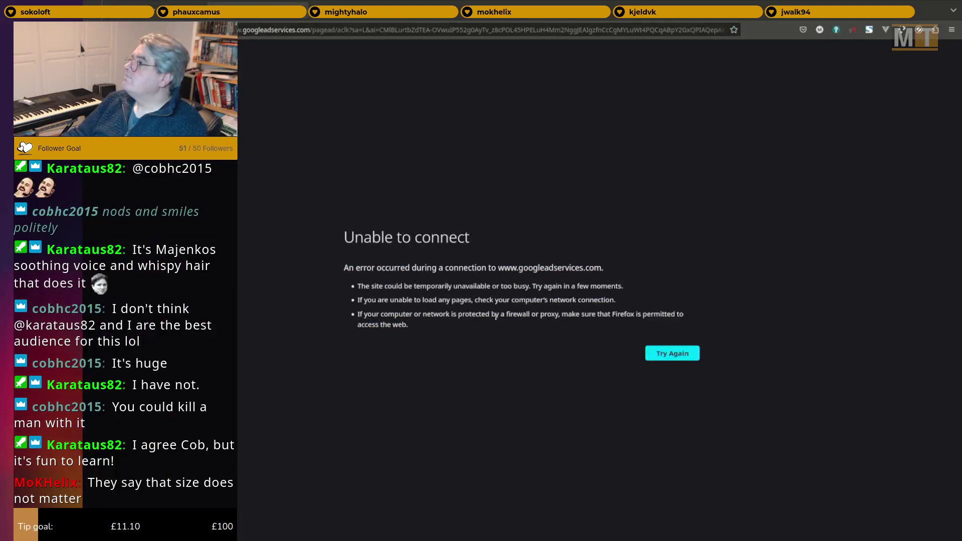
pyautogui.click(297, 12)
pyautogui.scroll(-2, 375, 277)
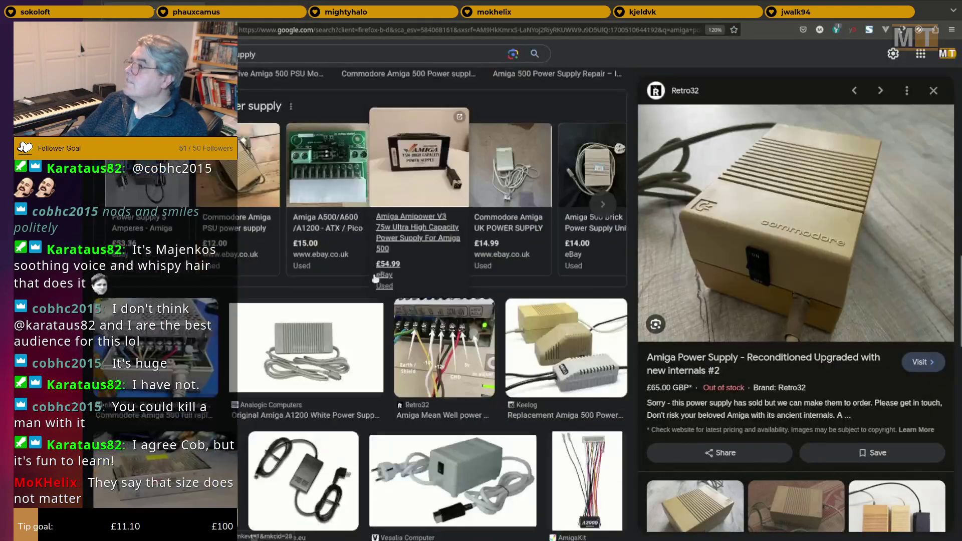
pyautogui.scroll(-2, 497, 275)
pyautogui.scroll(-5, 497, 279)
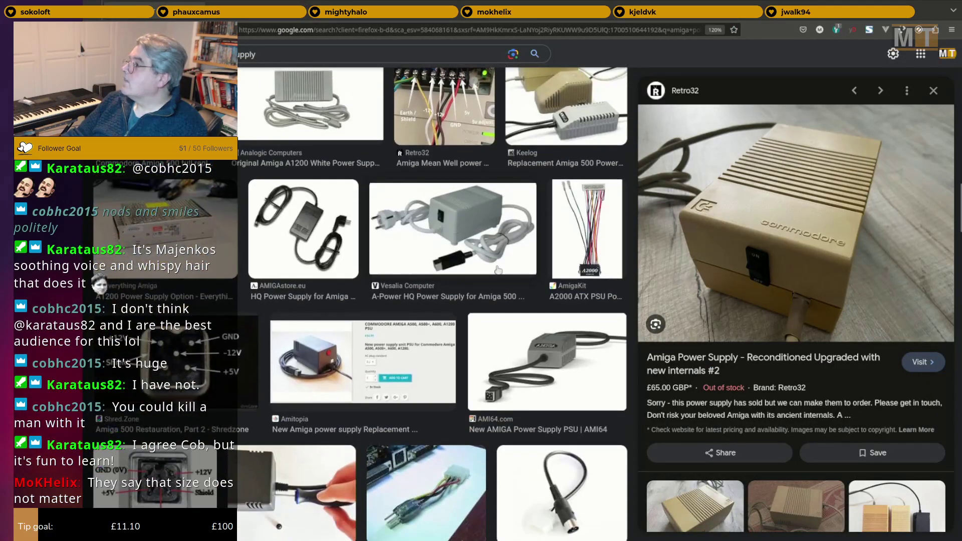
pyautogui.scroll(-5, 395, 279)
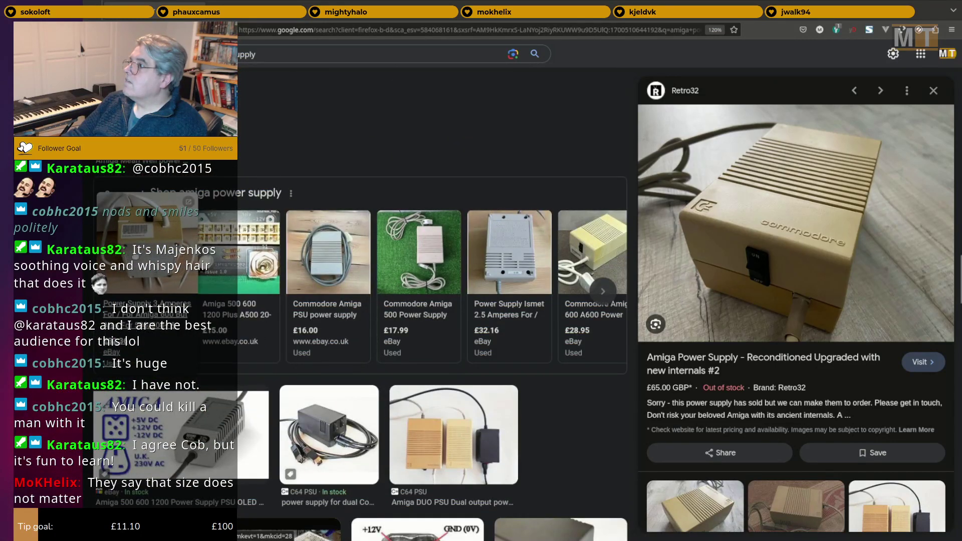
pyautogui.click(390, 281)
pyautogui.hotkey('alt', 'Left')
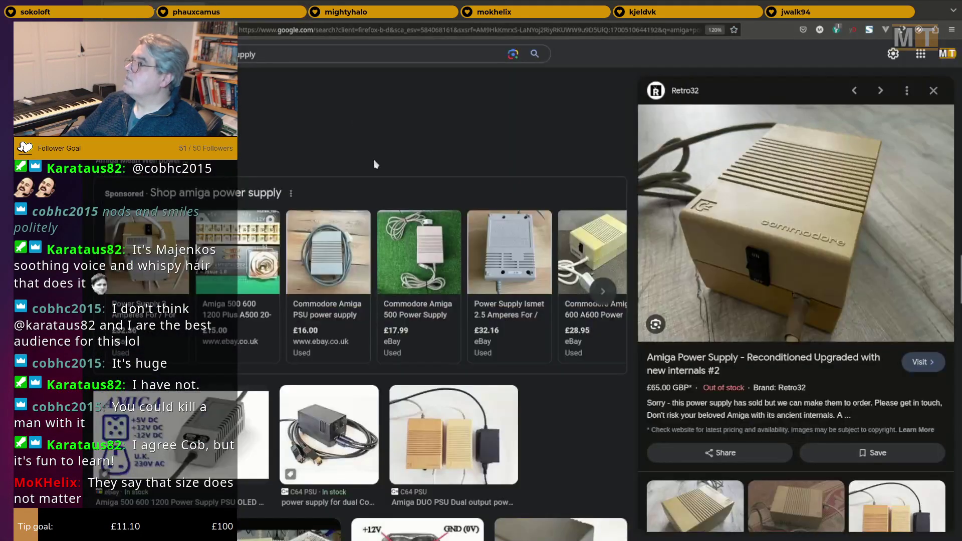
pyautogui.scroll(-3, 342, 234)
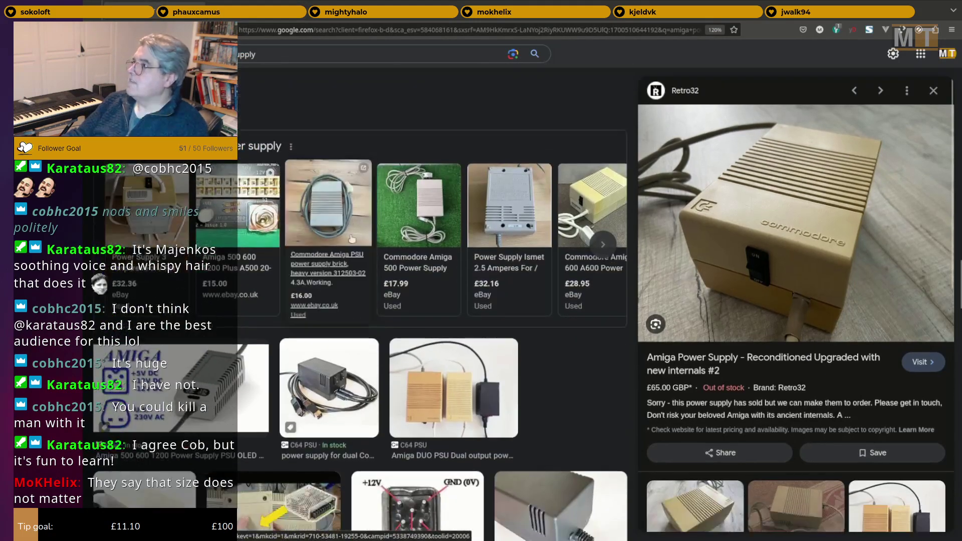
pyautogui.scroll(-3, 489, 237)
pyautogui.scroll(-7, 489, 236)
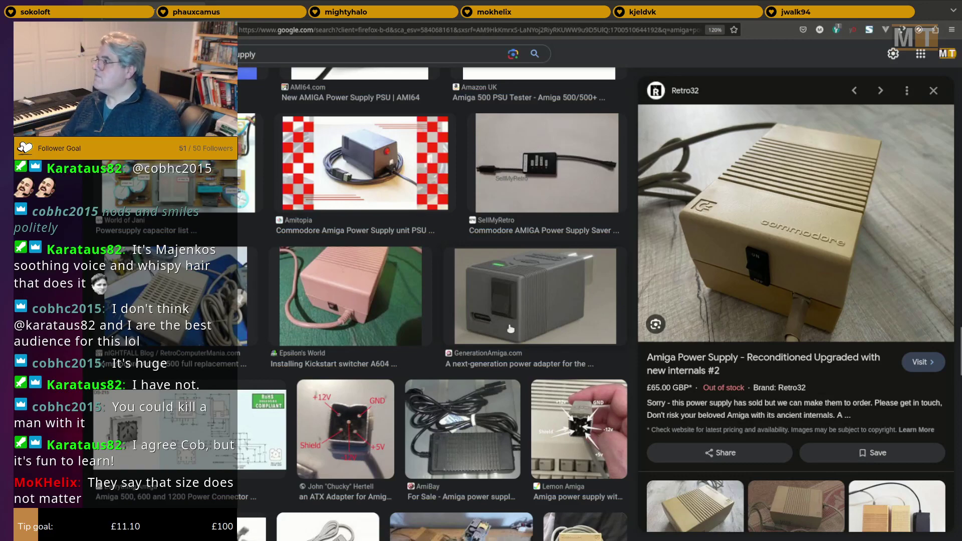
pyautogui.scroll(-4, 508, 324)
pyautogui.scroll(-6, 508, 324)
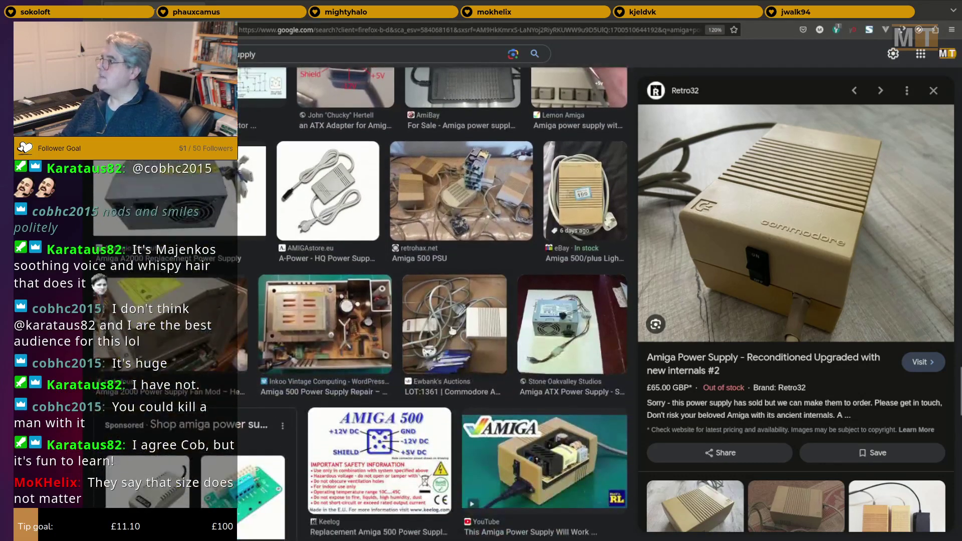
pyautogui.scroll(-3, 438, 329)
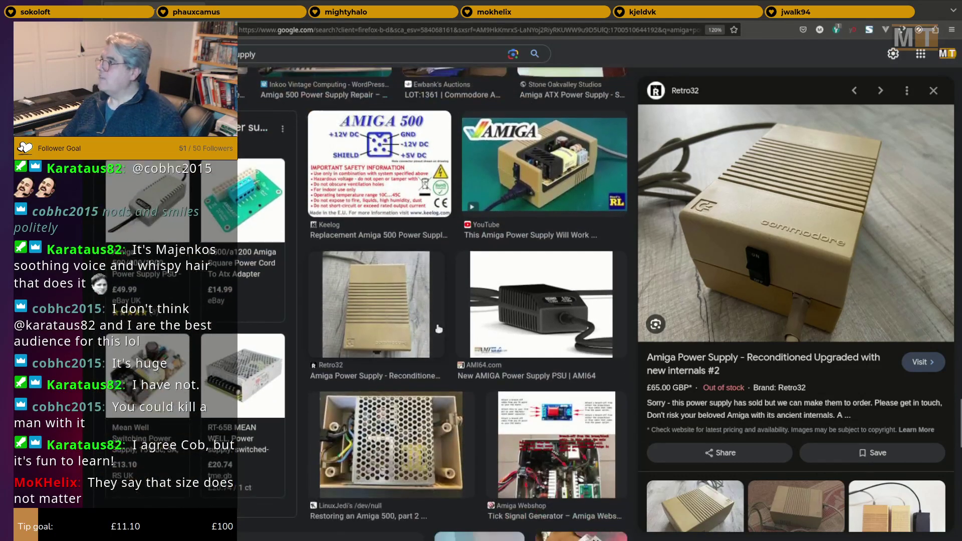
pyautogui.scroll(-6, 396, 329)
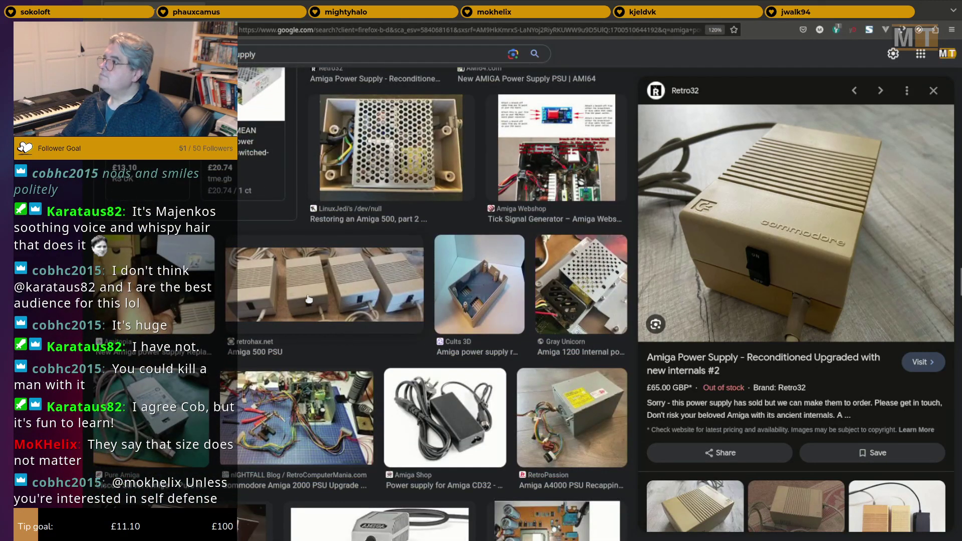
pyautogui.scroll(-3, 306, 308)
pyautogui.scroll(-7, 323, 304)
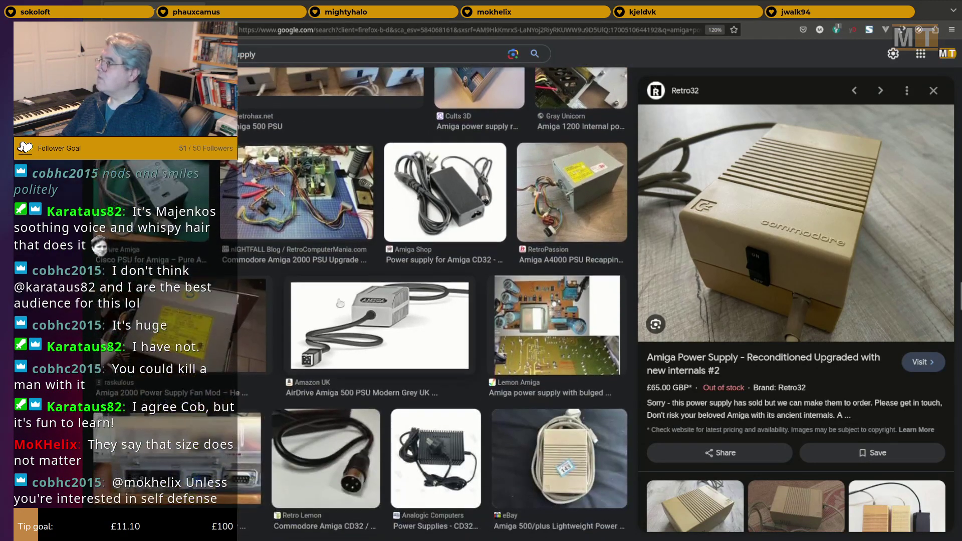
pyautogui.scroll(-8, 338, 302)
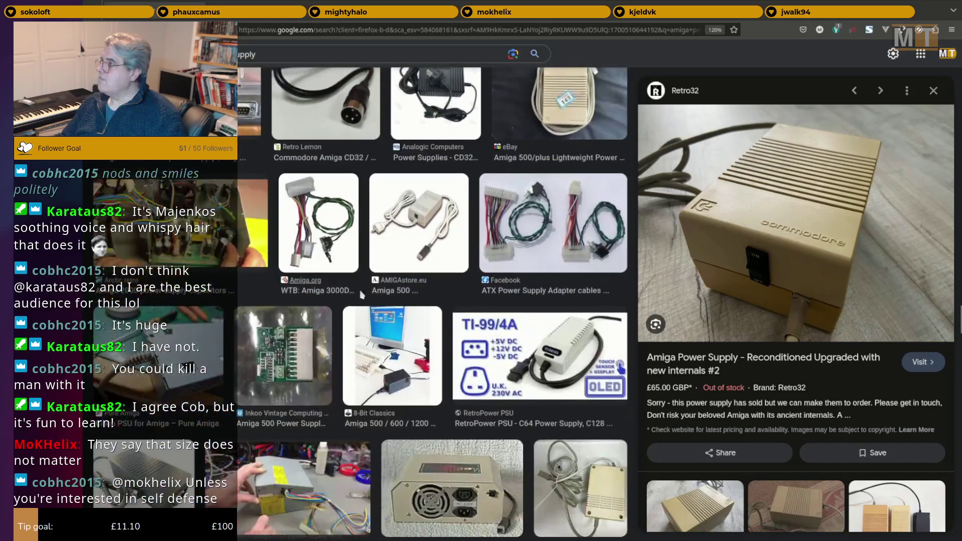
pyautogui.scroll(-7, 357, 301)
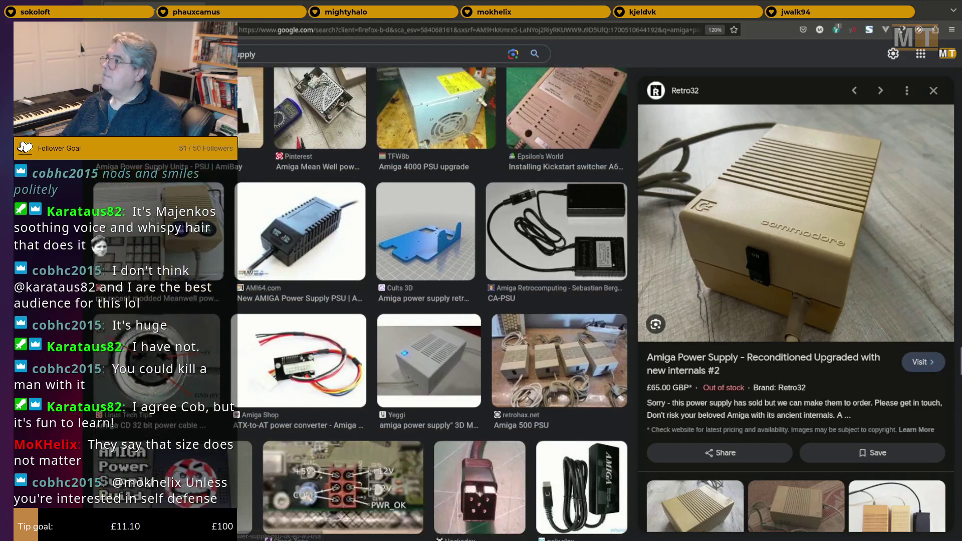
# Preview the Reddit image of the modded Meanwell power supply for the Amiga.
pyautogui.click(158, 236)
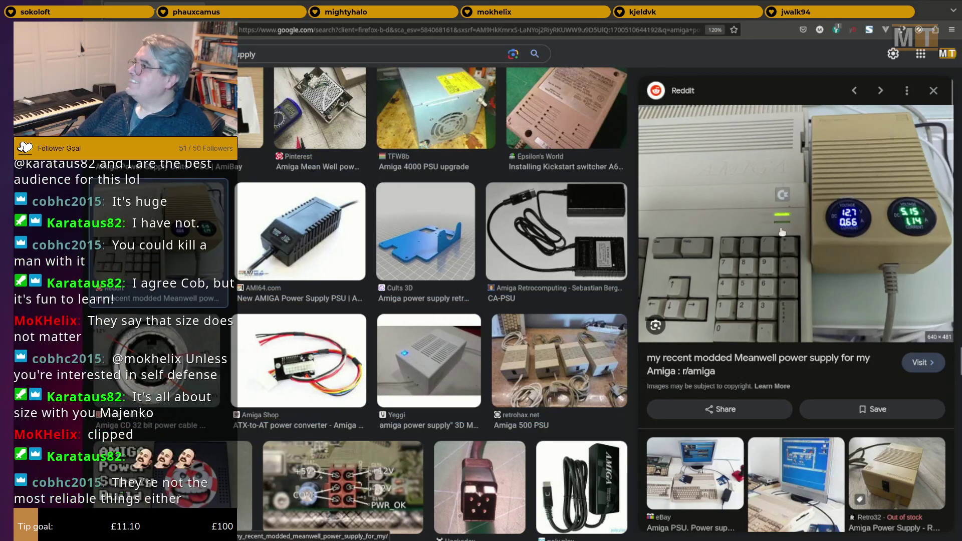
pyautogui.scroll(-1, 812, 223)
pyautogui.scroll(1, 812, 218)
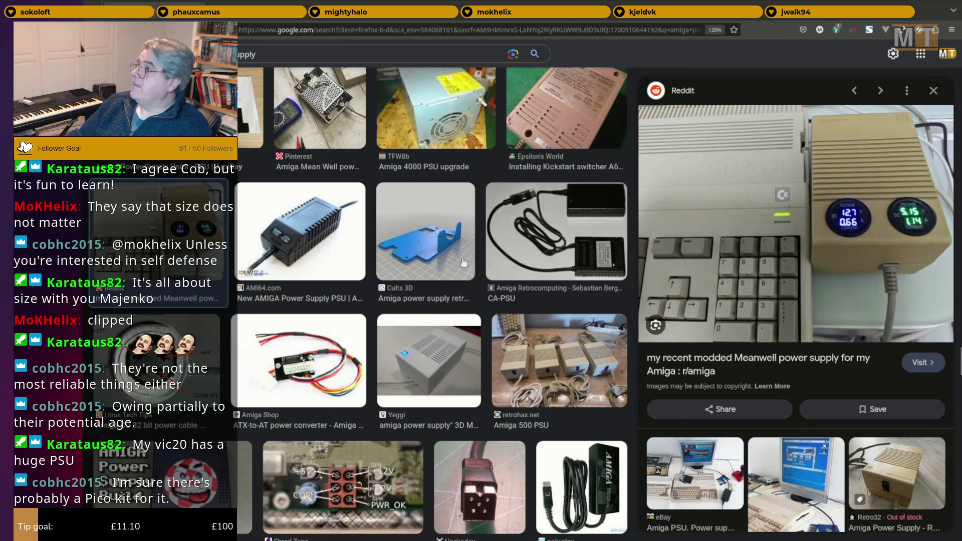
# Switch to the PSU schematic in the schematic editor, inspect the output connector wiring and save the sheet.
pyautogui.hotkey('alt', 'Tab')
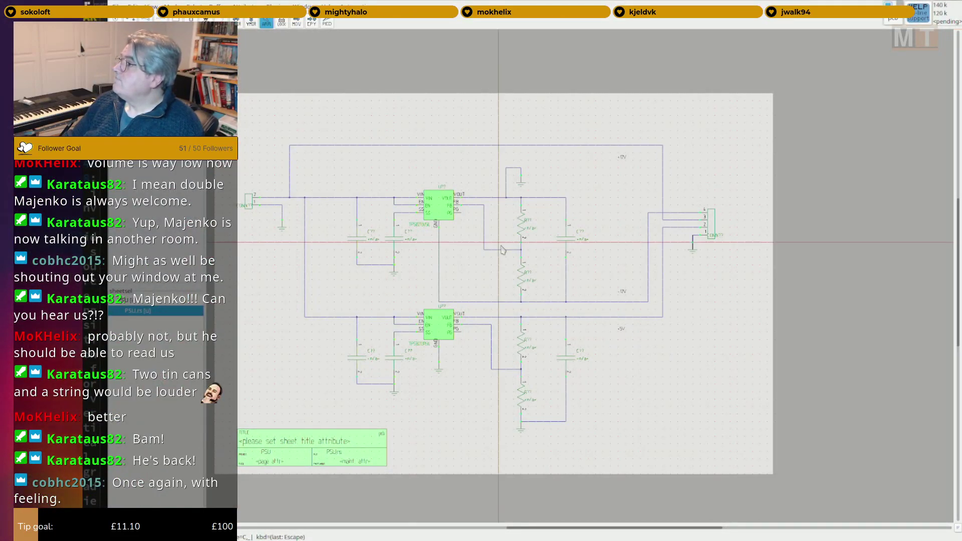
pyautogui.scroll(2, 751, 217)
pyautogui.moveTo(736, 226); pyautogui.dragTo(695, 260, button='middle')
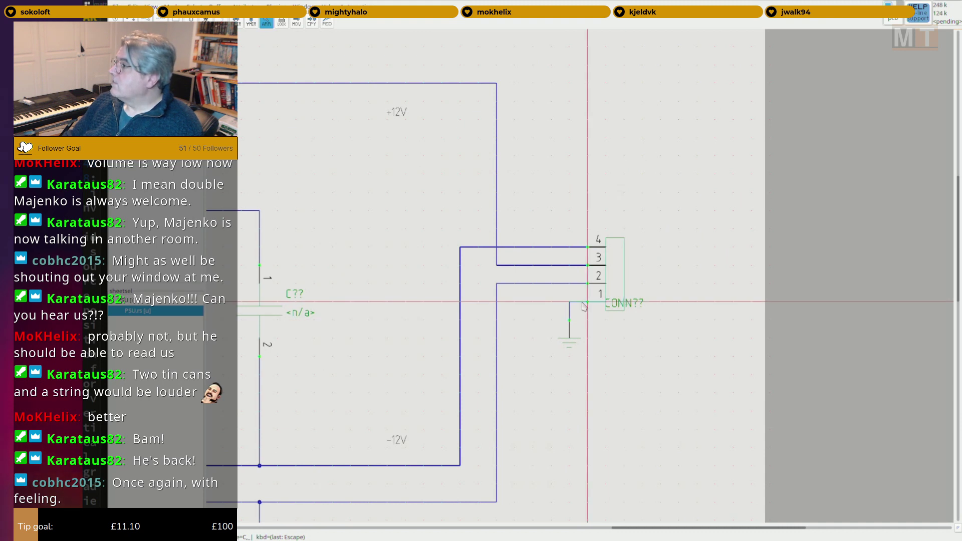
pyautogui.scroll(-1, 584, 305)
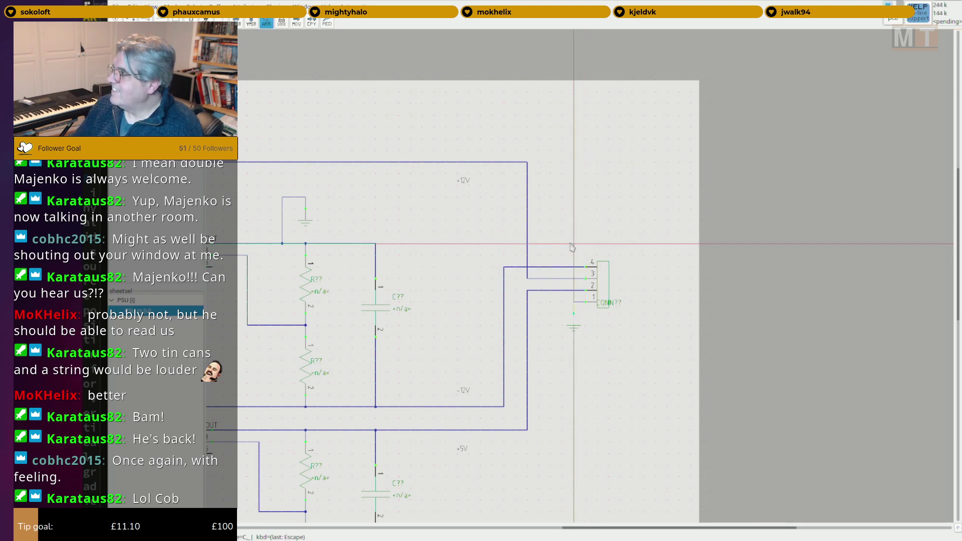
pyautogui.press('f')
pyautogui.press('s')
pyautogui.moveTo(517, 232); pyautogui.dragTo(747, 234, button='middle')
pyautogui.scroll(-1, 747, 234)
pyautogui.moveTo(655, 270); pyautogui.dragTo(665, 257, button='middle')
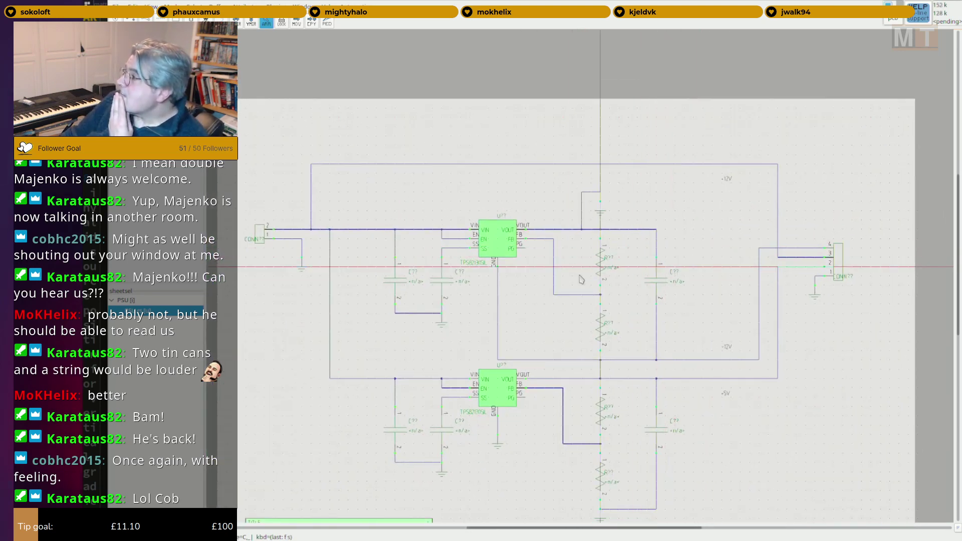
# Switch to the TPS82130 datasheet in Firefox and examine its simplified schematic, contents, pin functions and recommended operating conditions.
pyautogui.scroll(-1, 551, 320)
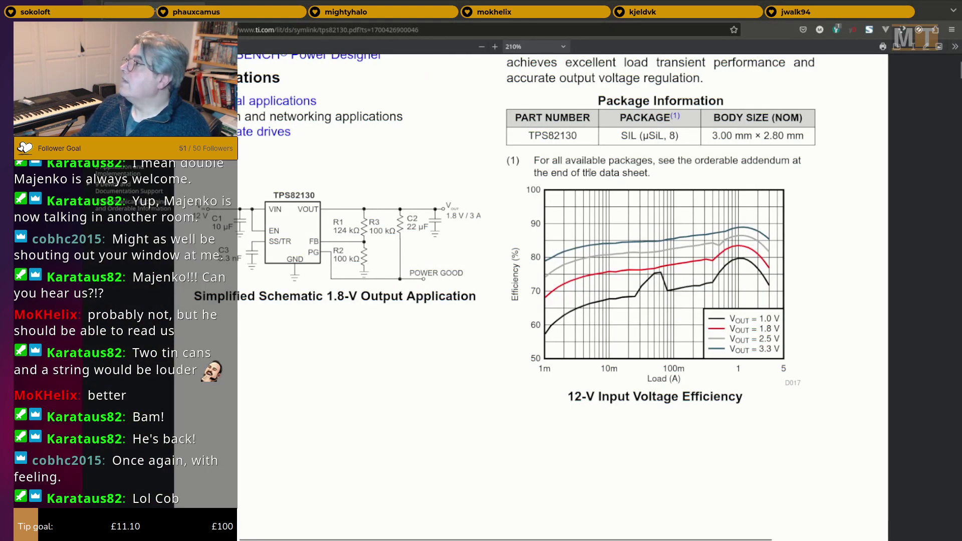
pyautogui.hscroll(-1, 533, 309)
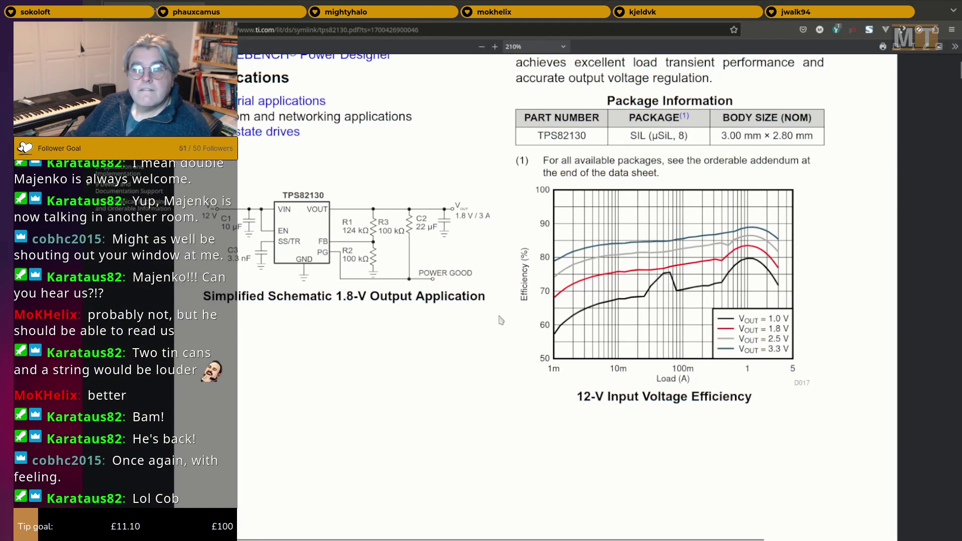
pyautogui.keyDown('ctrl'); pyautogui.scroll(-1, 439, 332); pyautogui.keyUp('ctrl')
pyautogui.scroll(-10, 415, 326)
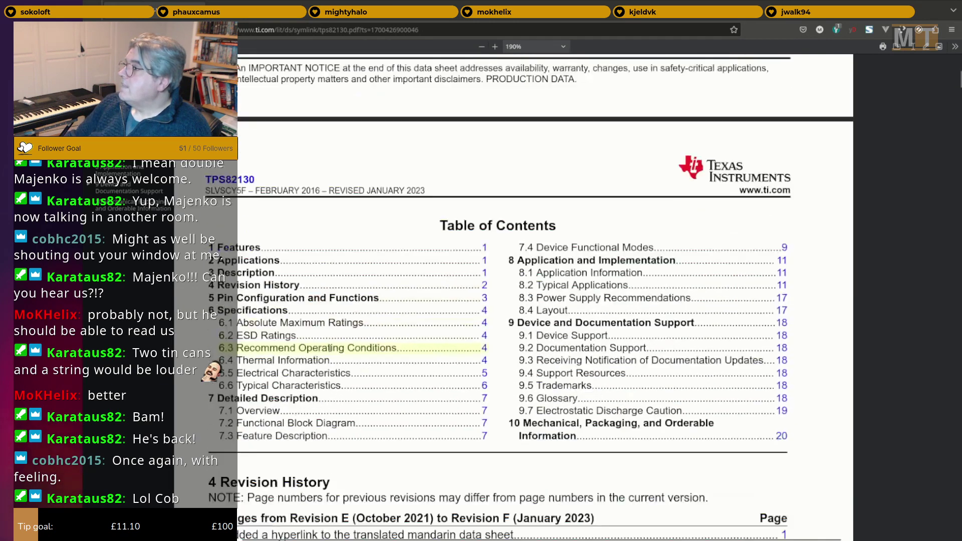
pyautogui.scroll(-1, 329, 348)
pyautogui.scroll(-1, 271, 322)
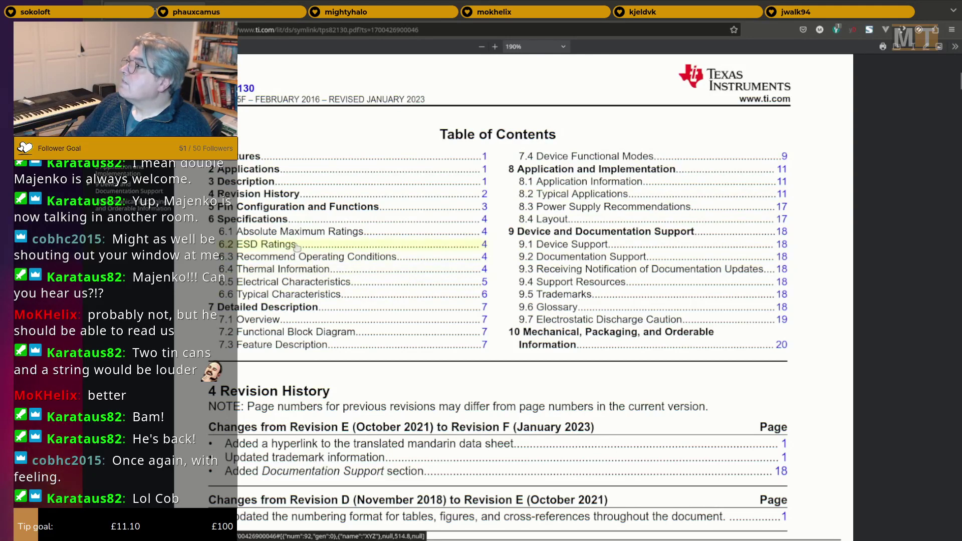
pyautogui.scroll(-2, 331, 250)
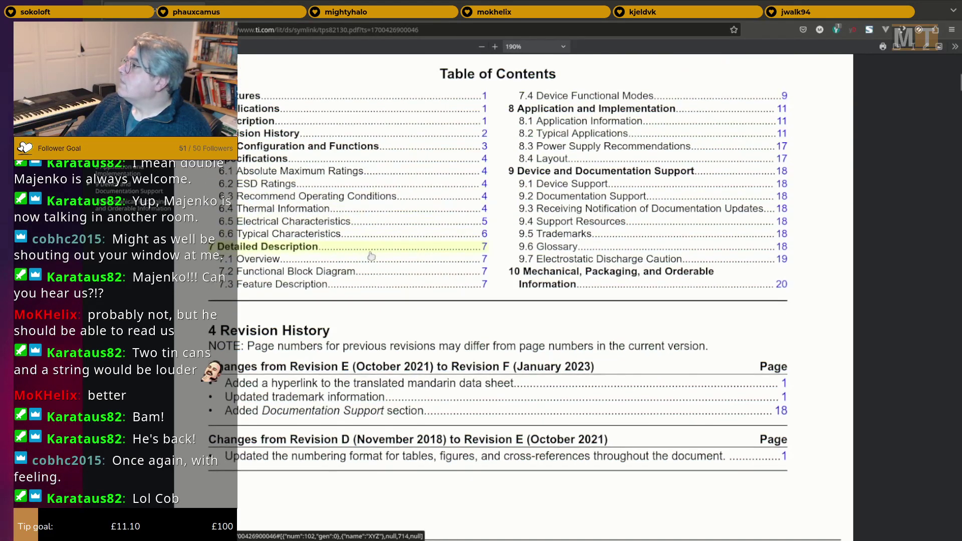
pyautogui.scroll(-15, 371, 255)
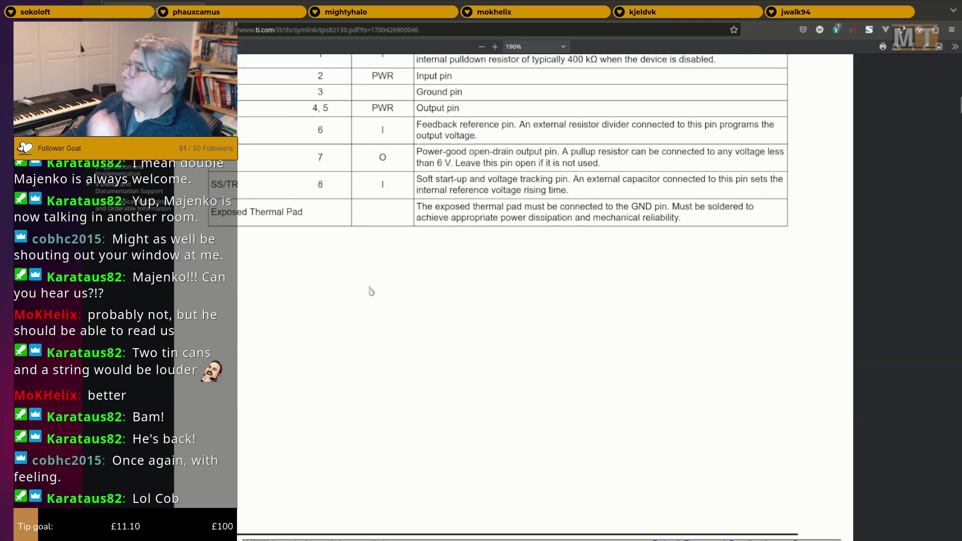
pyautogui.scroll(-10, 371, 291)
pyautogui.scroll(-12, 394, 281)
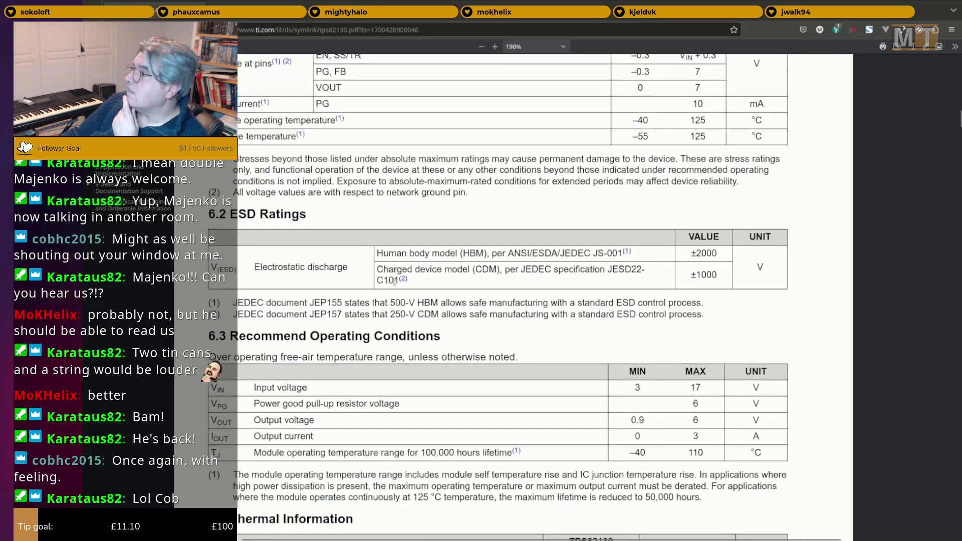
# Read through the TPS82130 datasheet's electrical characteristics, functional block diagram and feature description sections.
pyautogui.scroll(-20, 397, 283)
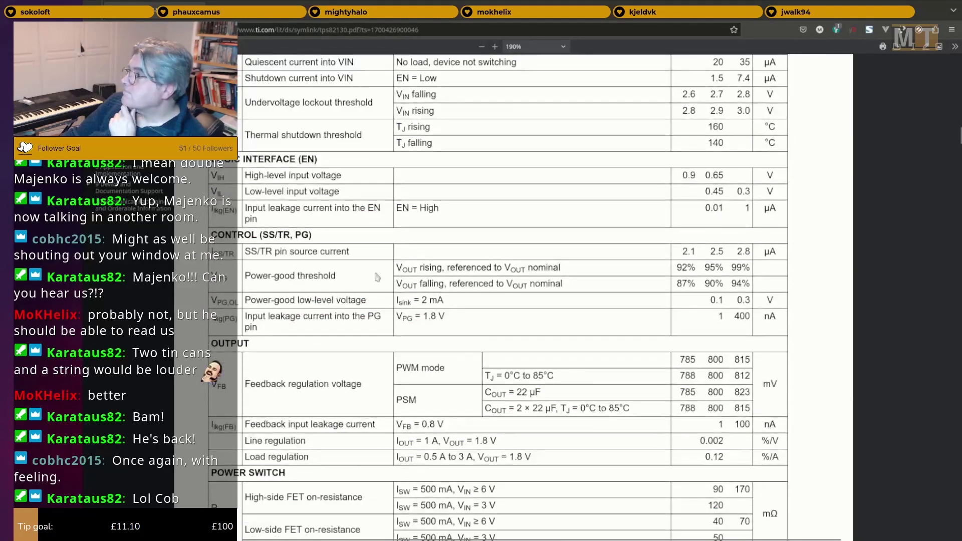
pyautogui.scroll(-16, 369, 277)
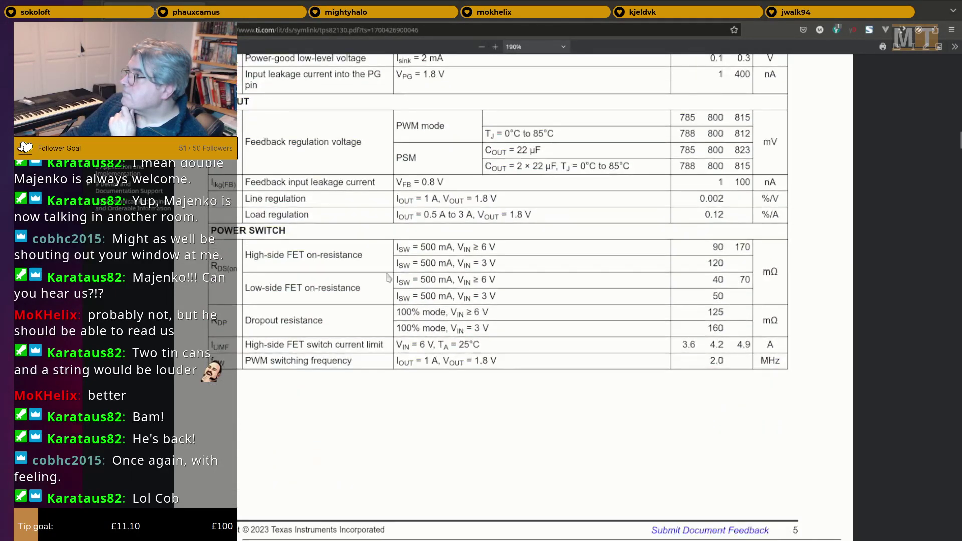
pyautogui.scroll(-20, 389, 279)
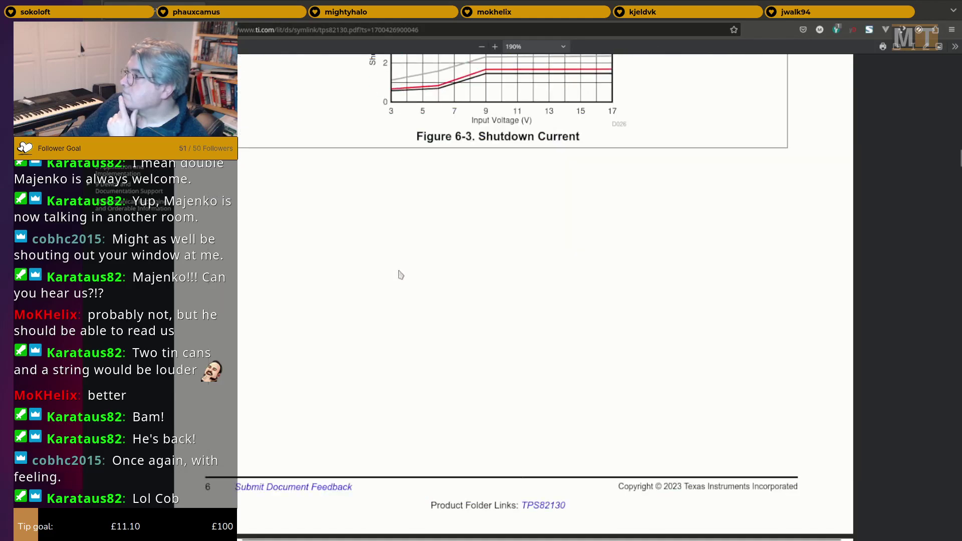
pyautogui.scroll(-12, 402, 274)
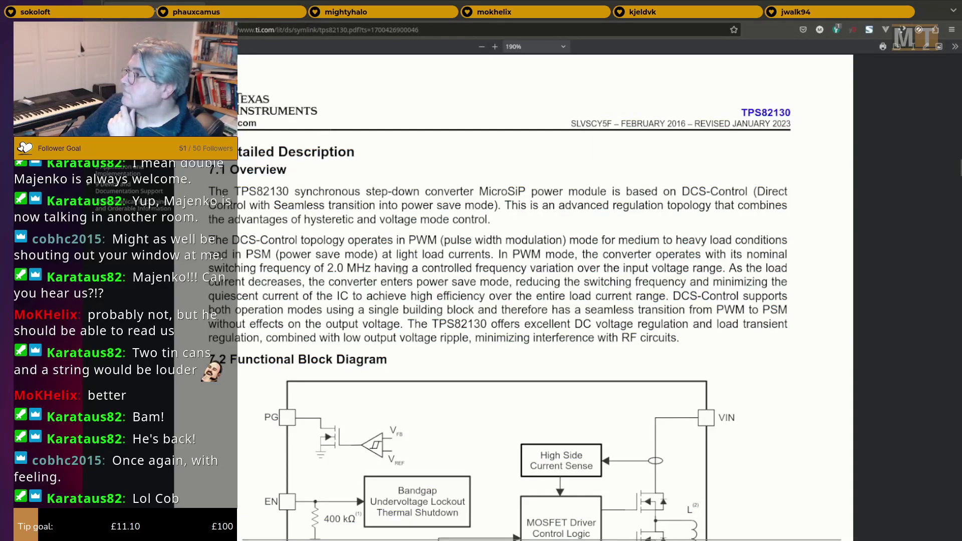
pyautogui.scroll(-12, 403, 273)
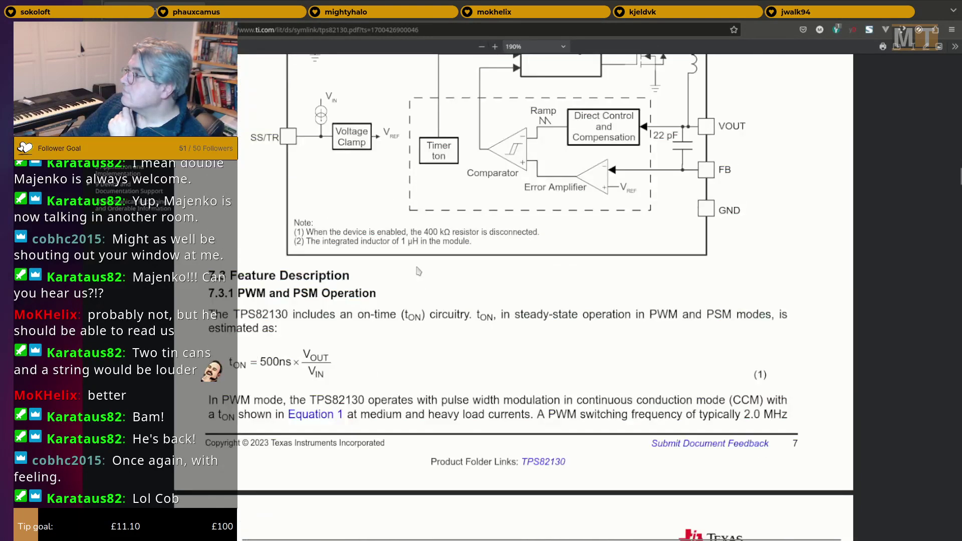
pyautogui.scroll(-2, 397, 274)
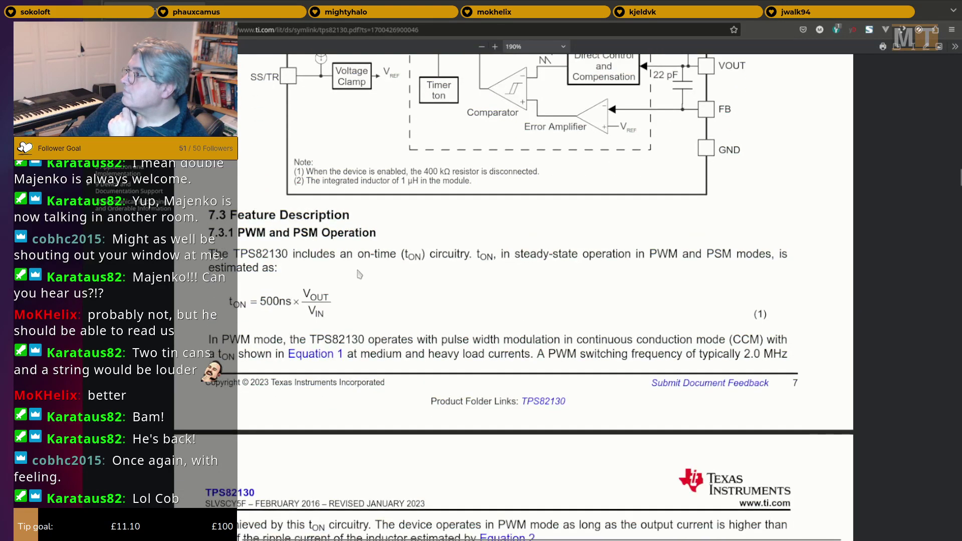
pyautogui.scroll(-10, 398, 273)
pyautogui.scroll(-14, 398, 273)
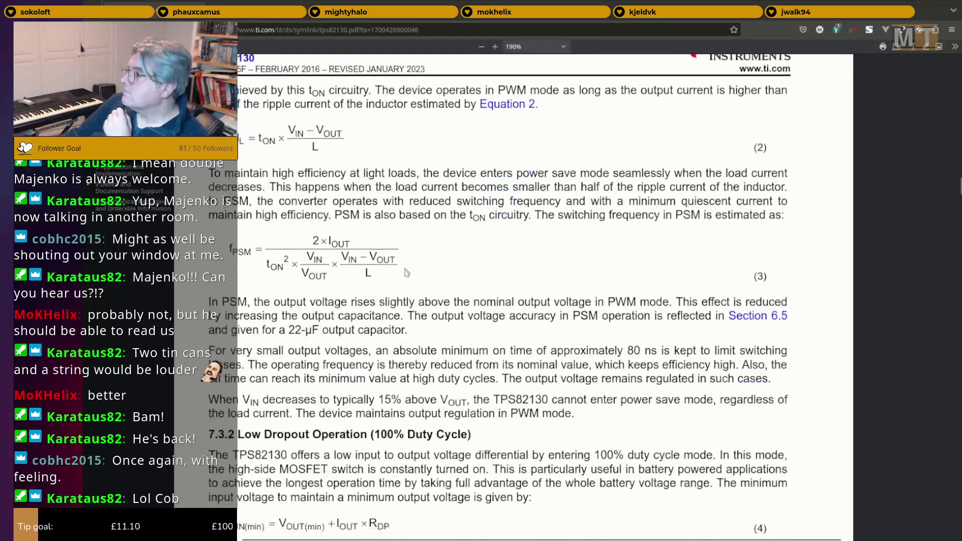
pyautogui.scroll(-16, 419, 267)
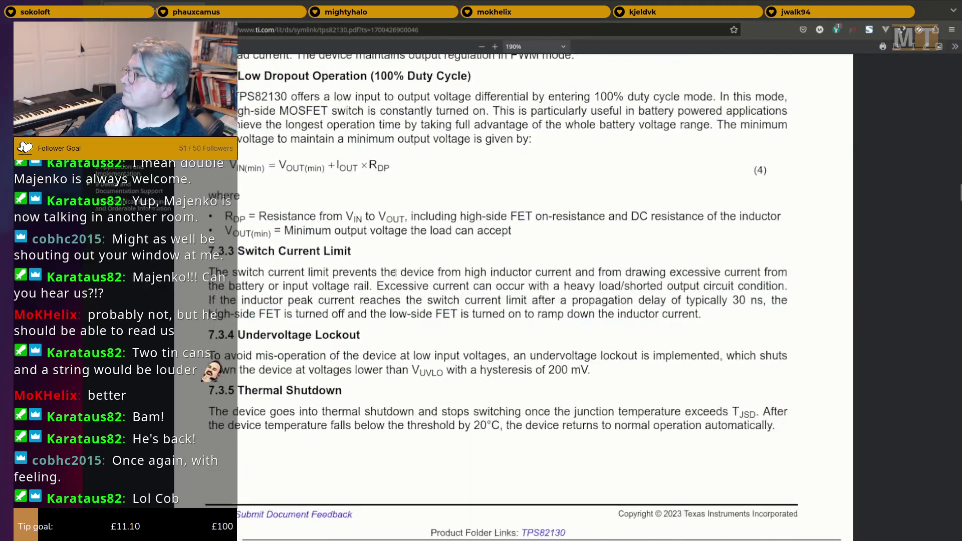
# Examine the datasheet's voltage tracking circuit in Figure 7-1 and the power-good output section with its pin logic table.
pyautogui.scroll(-12, 396, 277)
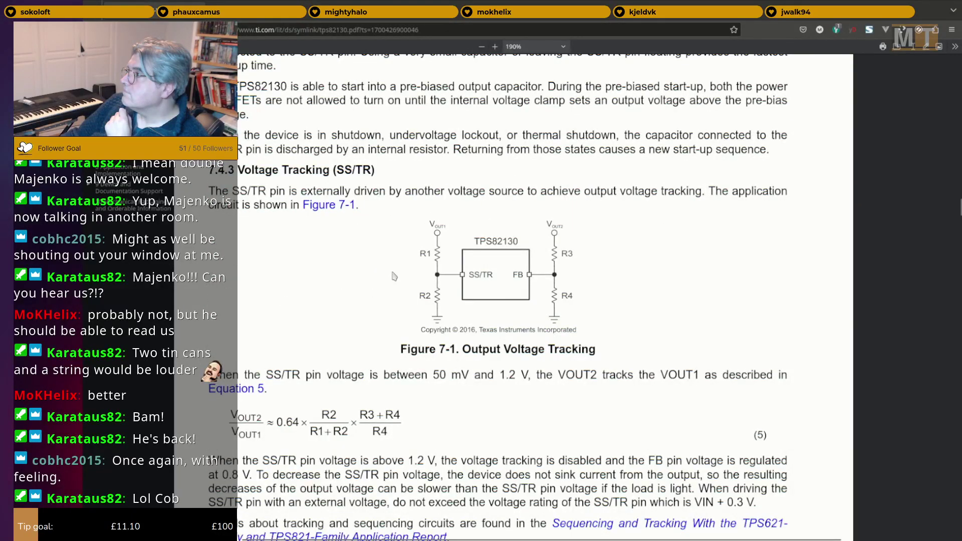
pyautogui.scroll(-1, 389, 275)
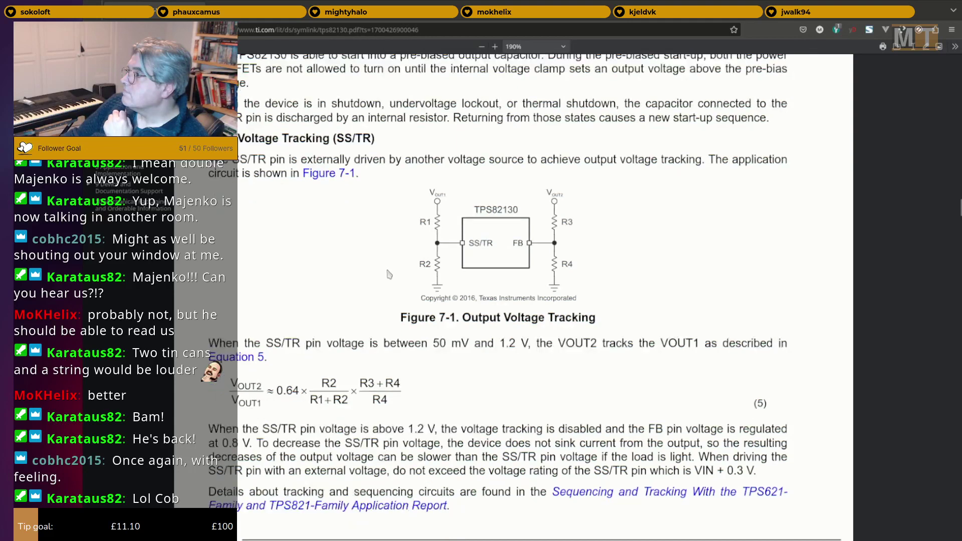
pyautogui.scroll(-3, 389, 275)
pyautogui.scroll(-10, 389, 274)
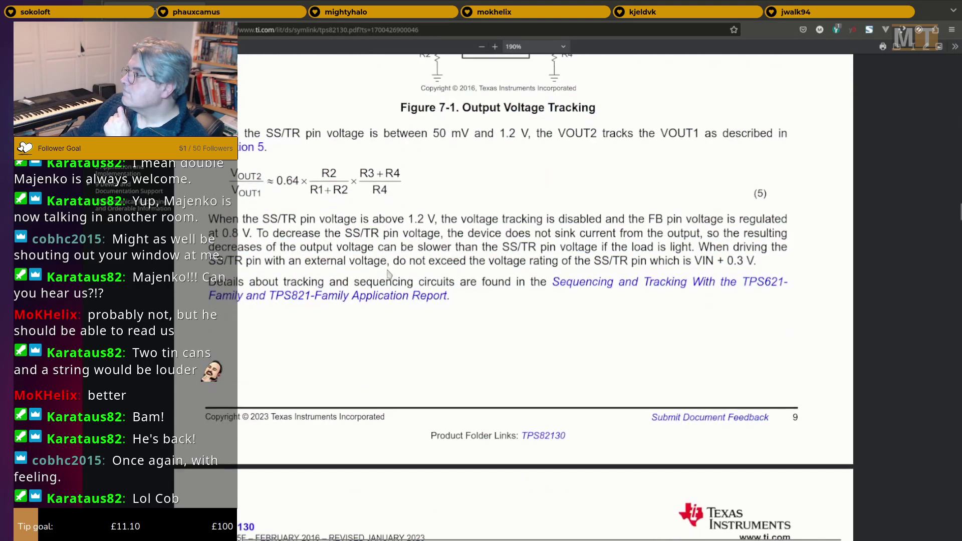
pyautogui.scroll(-4, 389, 274)
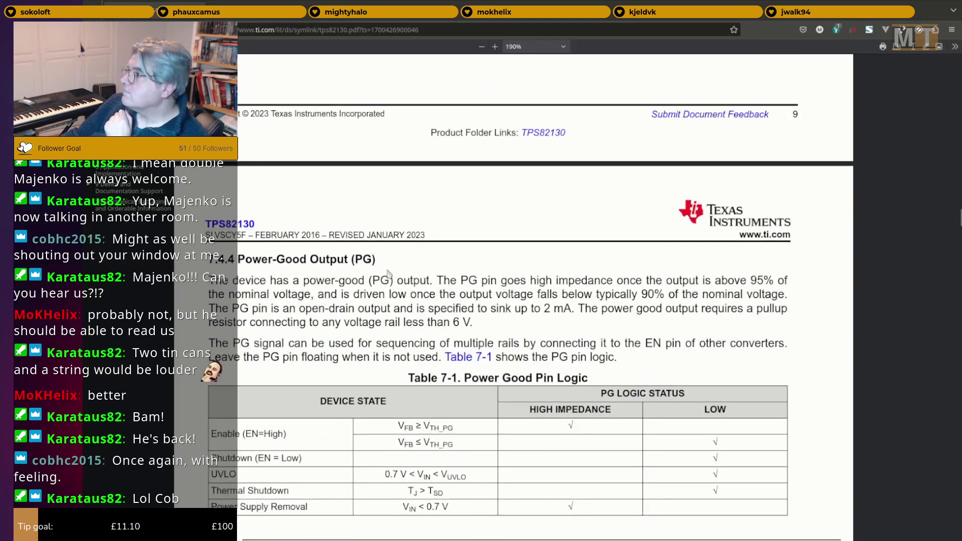
# Examine the 1.8-V output application's design parameters and list of components in the Application and Implementation section.
pyautogui.scroll(-20, 389, 275)
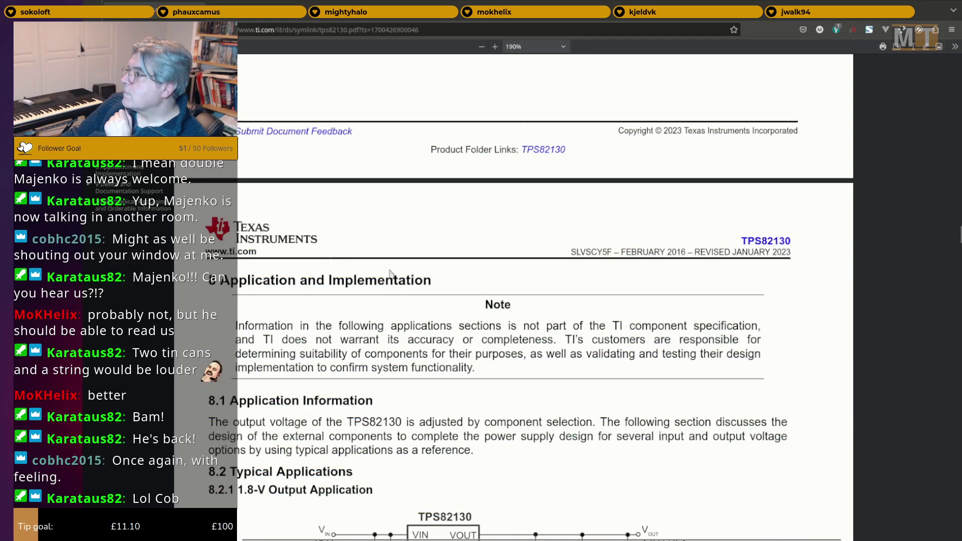
pyautogui.scroll(-15, 389, 273)
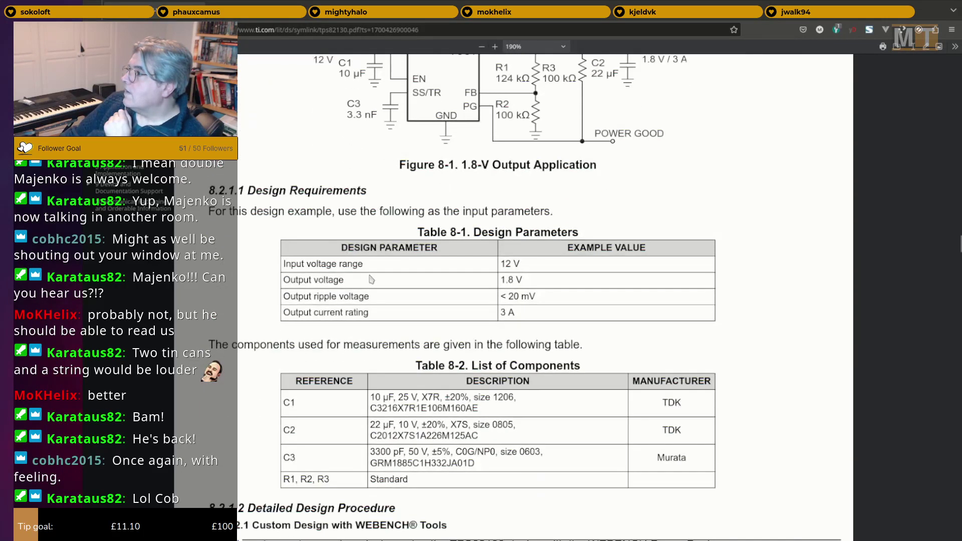
pyautogui.scroll(-2, 381, 276)
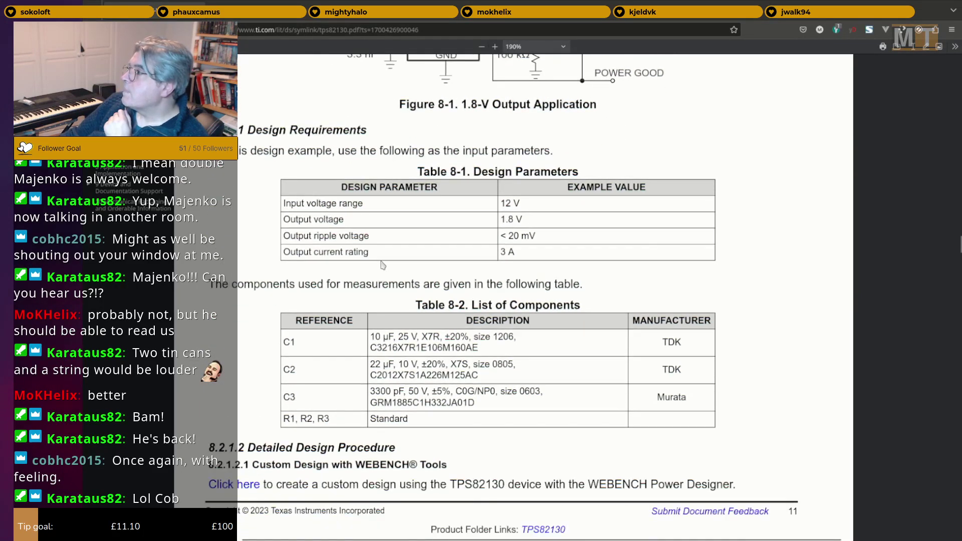
pyautogui.scroll(-12, 382, 265)
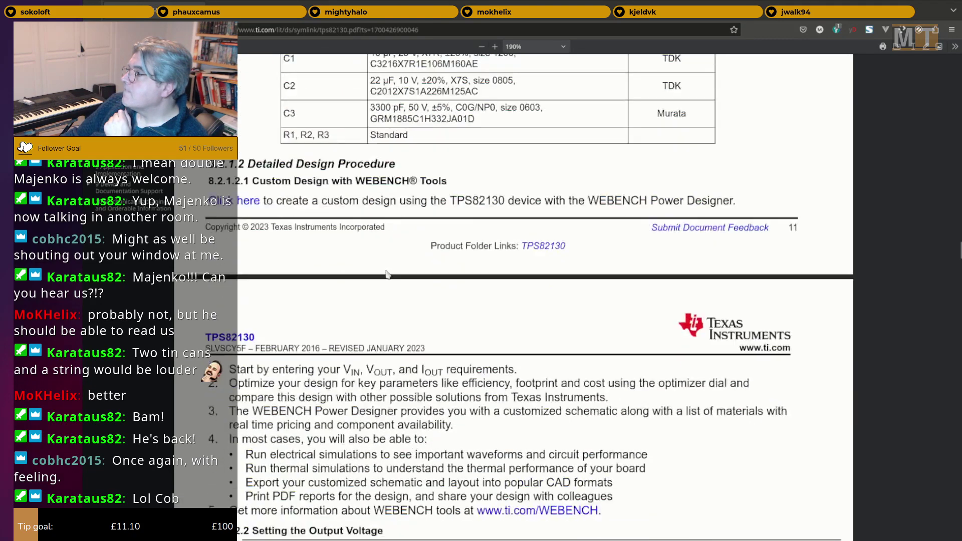
# Read the sections on setting the output voltage, input and output capacitor selection, and soft start-up capacitor selection.
pyautogui.scroll(-10, 409, 268)
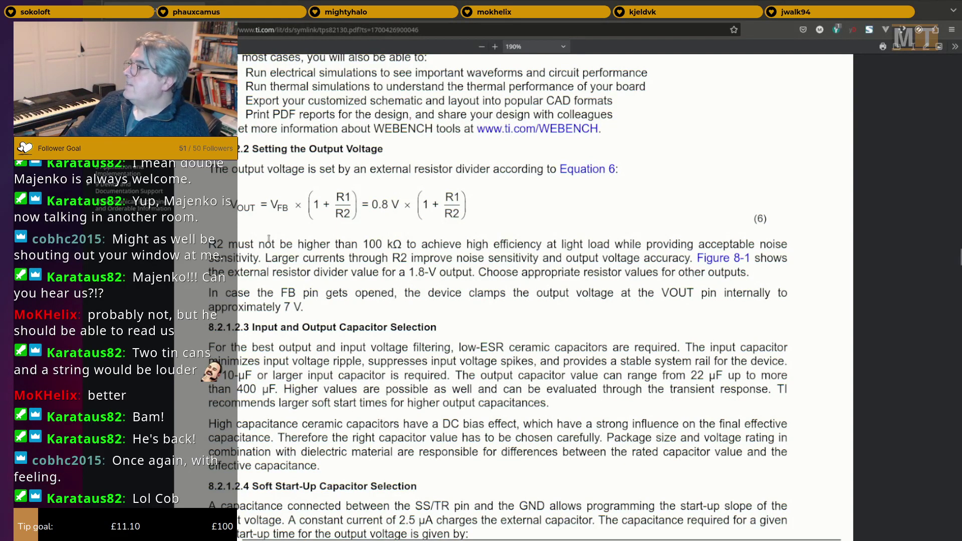
pyautogui.scroll(-3, 280, 266)
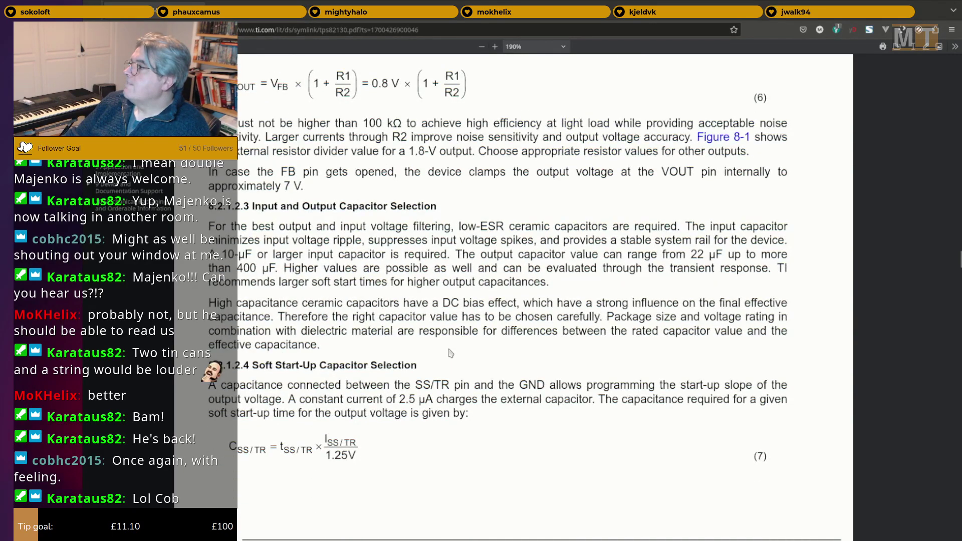
pyautogui.scroll(-10, 450, 353)
pyautogui.scroll(7, 444, 348)
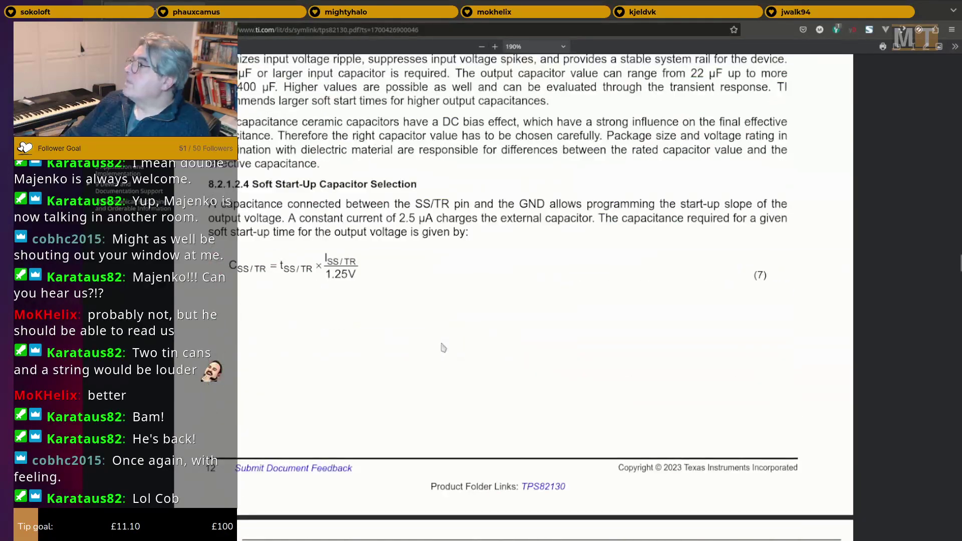
pyautogui.scroll(9, 444, 348)
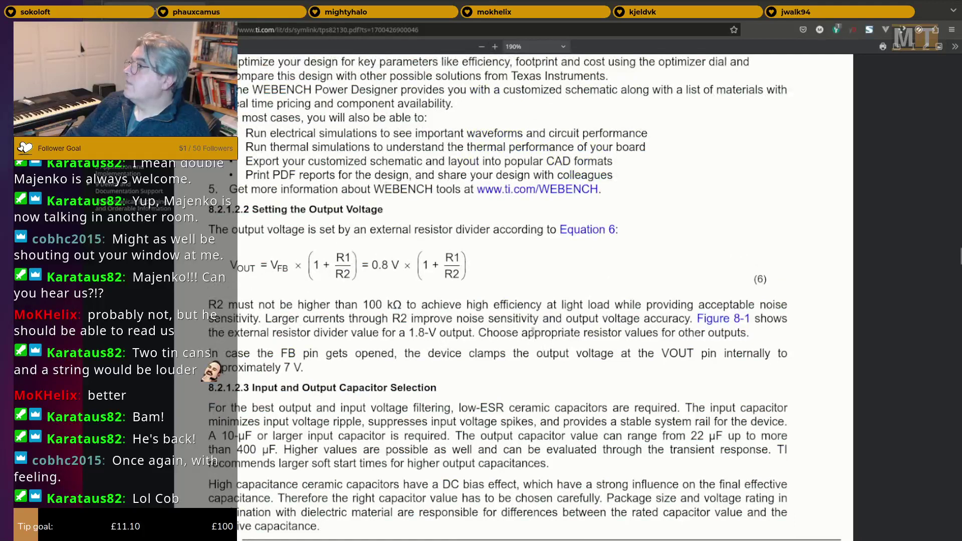
pyautogui.moveTo(410, 332); pyautogui.dragTo(572, 329)
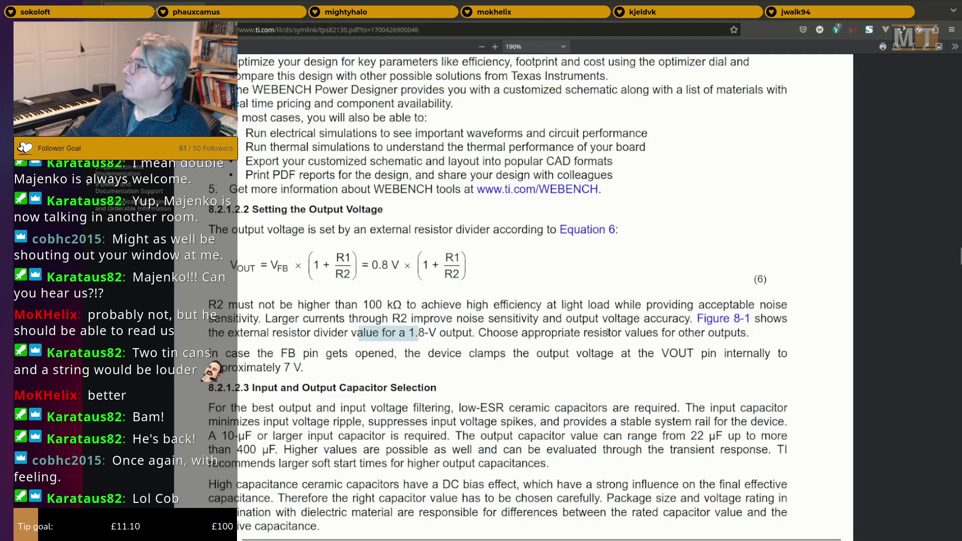
pyautogui.click(607, 332)
# Follow the reference to Figure 8-1, enlarge the 1.8-V application circuit to 240% and check the R1 and R2 divider values.
pyautogui.click(705, 319)
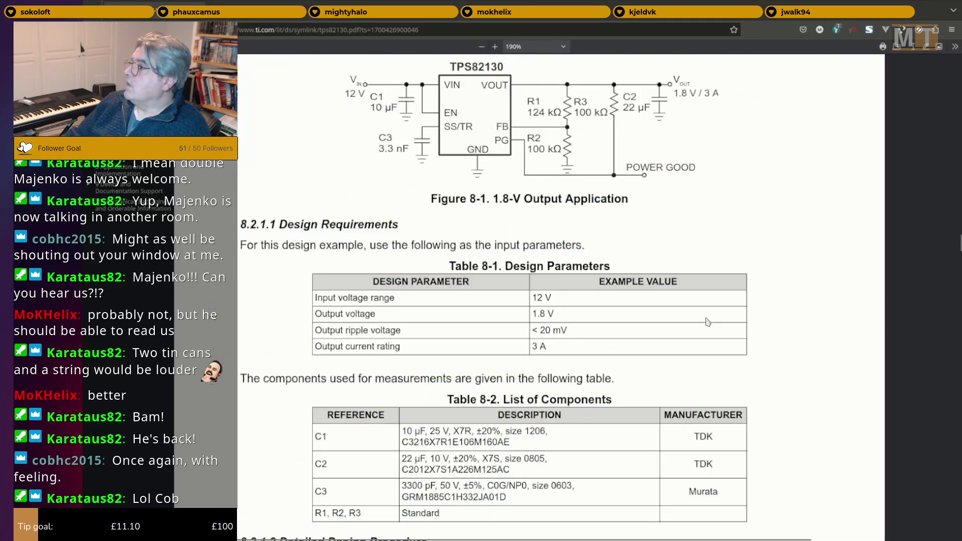
pyautogui.scroll(3, 508, 290)
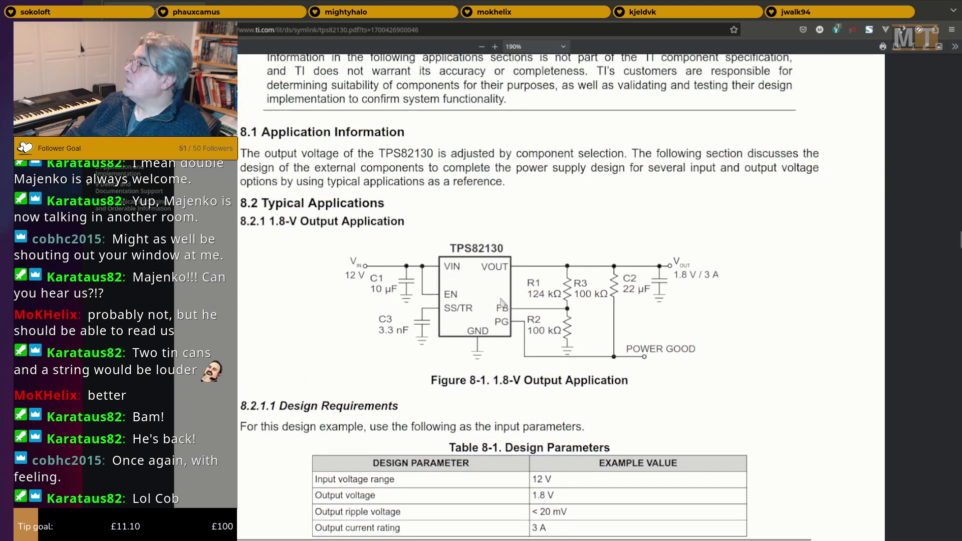
pyautogui.keyDown('ctrl'); pyautogui.scroll(3, 578, 337); pyautogui.keyUp('ctrl')
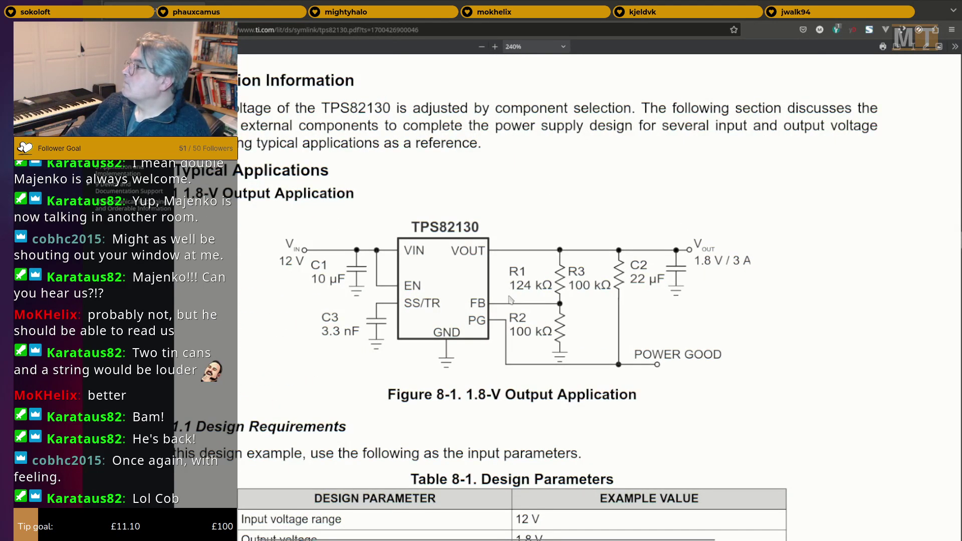
pyautogui.hscroll(-1, 501, 291)
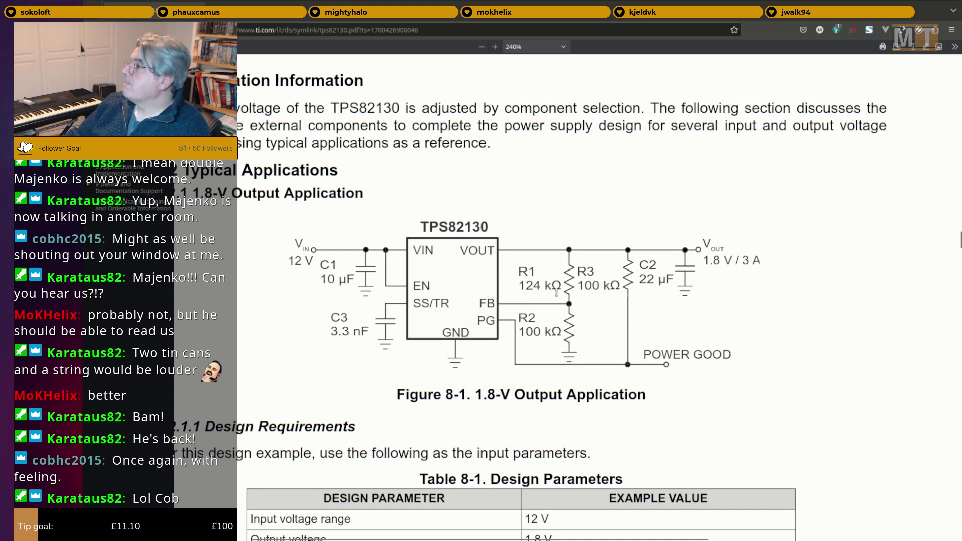
pyautogui.doubleClick(529, 285)
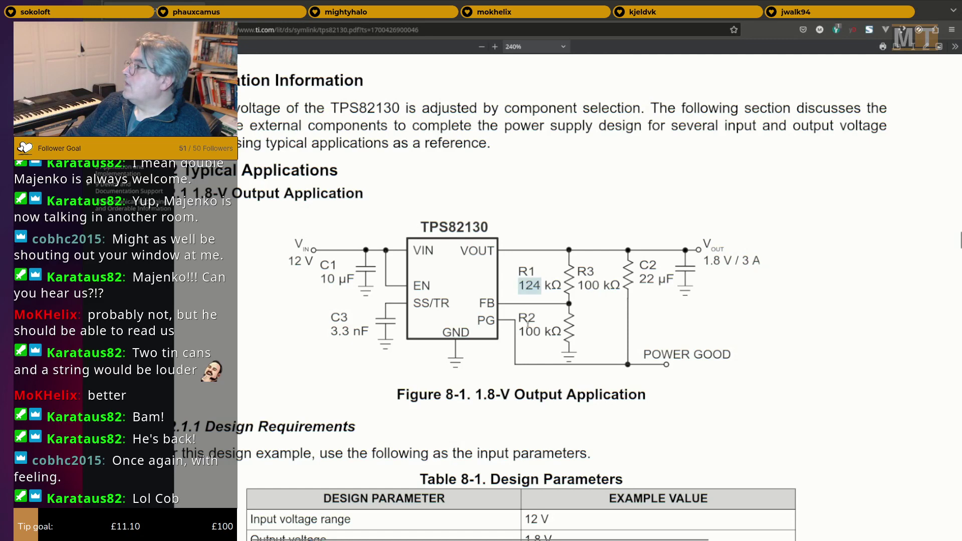
pyautogui.doubleClick(529, 331)
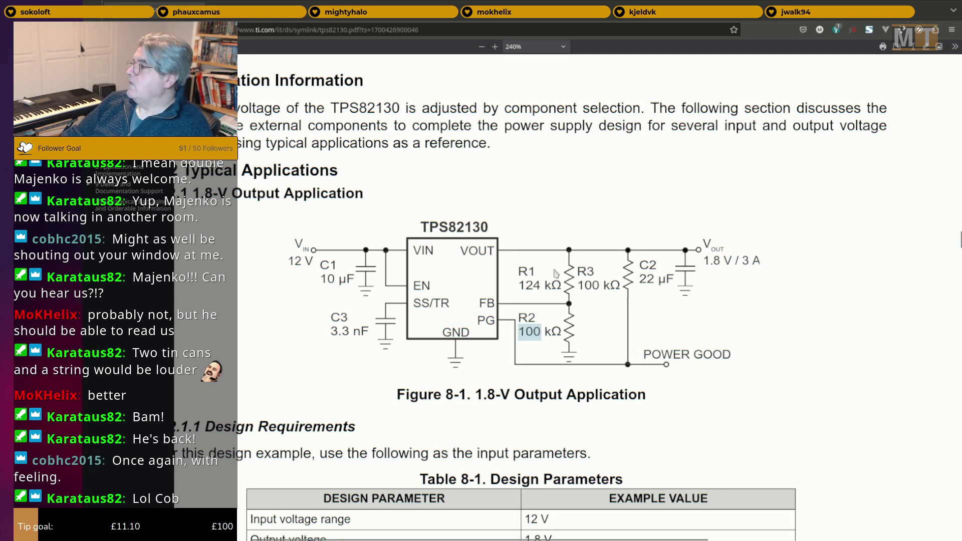
# Review the component specifications in Table 8-2 and return to the output voltage formula in Equation 6.
pyautogui.scroll(-2, 555, 272)
pyautogui.scroll(-3, 539, 292)
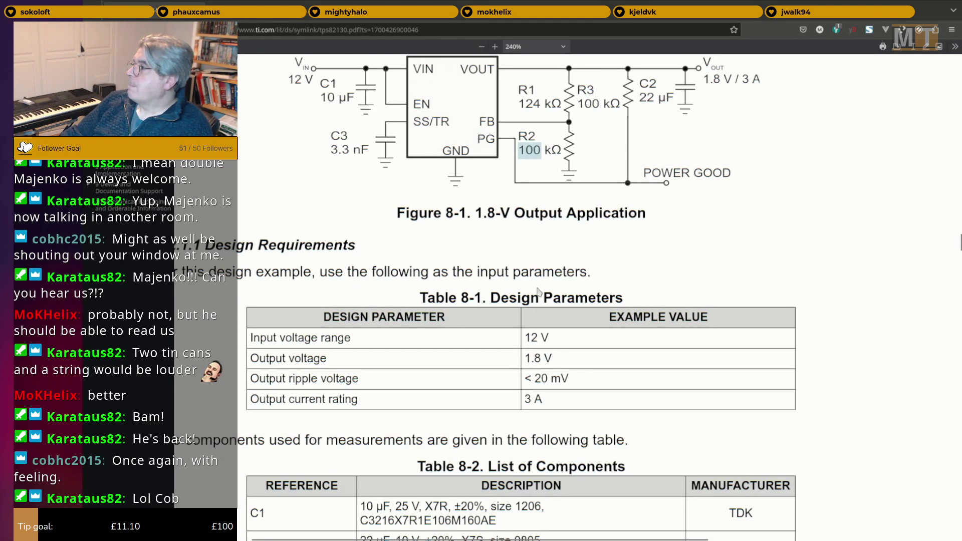
pyautogui.scroll(-2, 523, 287)
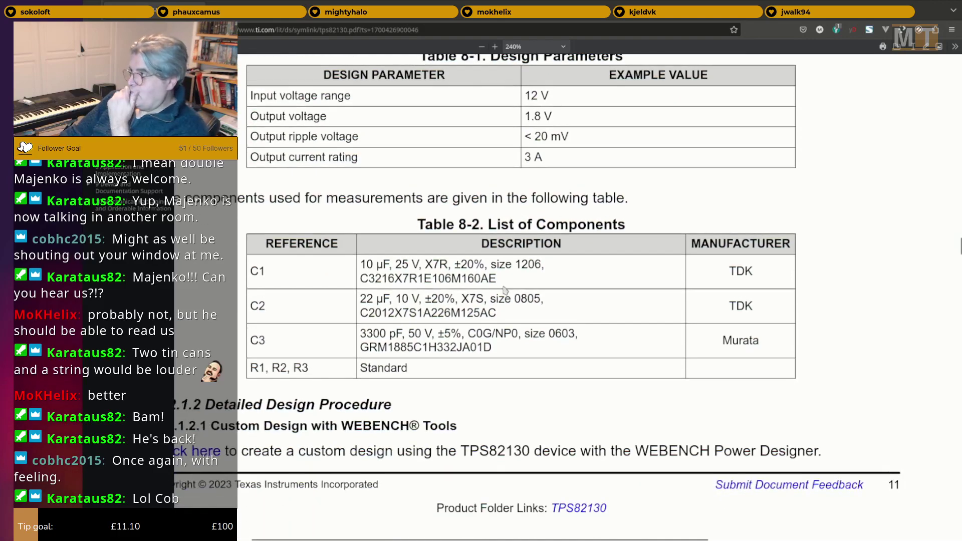
pyautogui.scroll(-1, 503, 291)
pyautogui.scroll(-8, 504, 291)
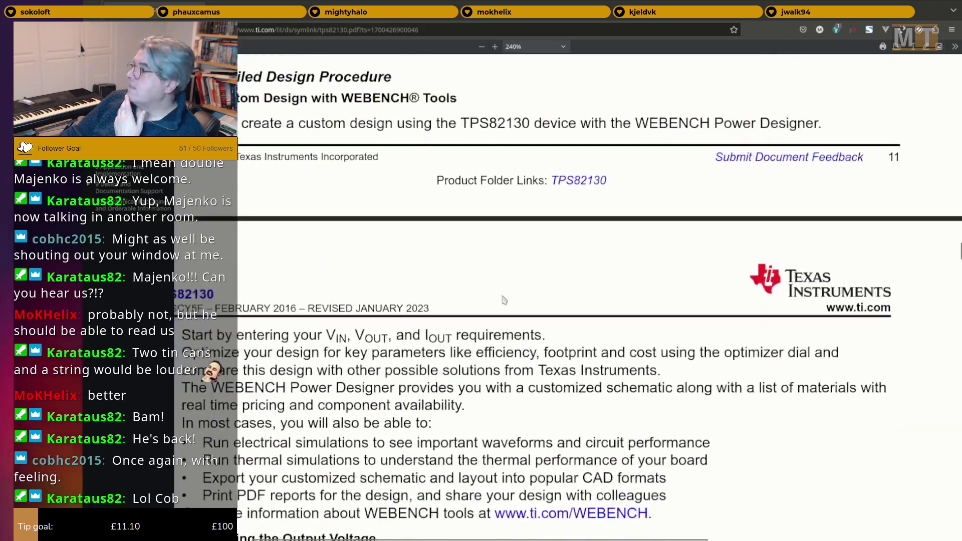
pyautogui.scroll(-4, 499, 303)
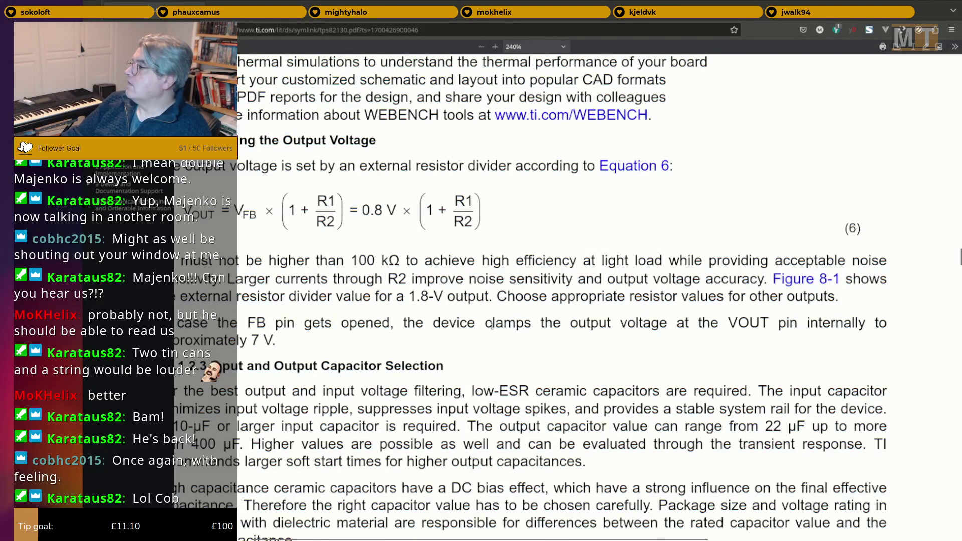
# Compare the Figure 8-1 feedback resistors with Equation 6 and reread how the divider sets the output voltage.
pyautogui.scroll(5, 493, 323)
pyautogui.scroll(10, 494, 323)
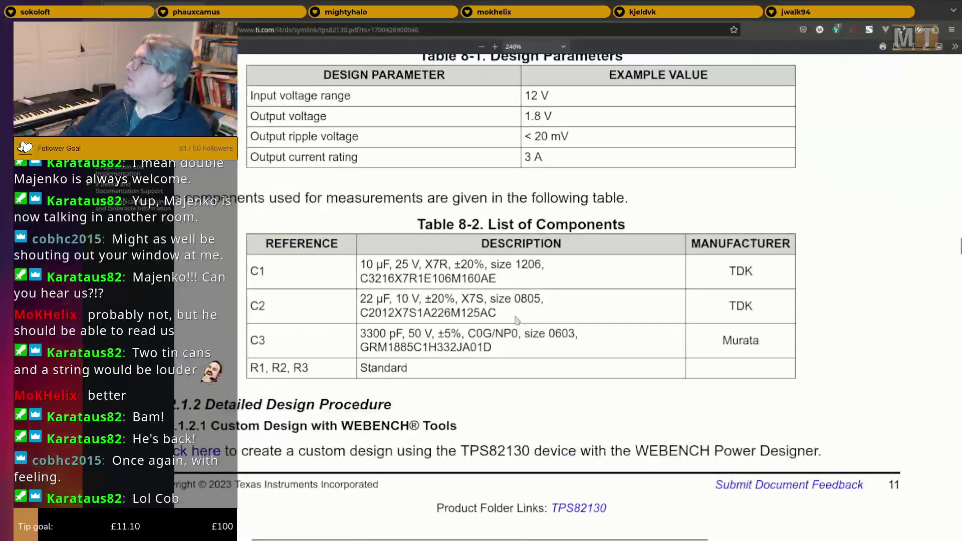
pyautogui.scroll(2, 521, 312)
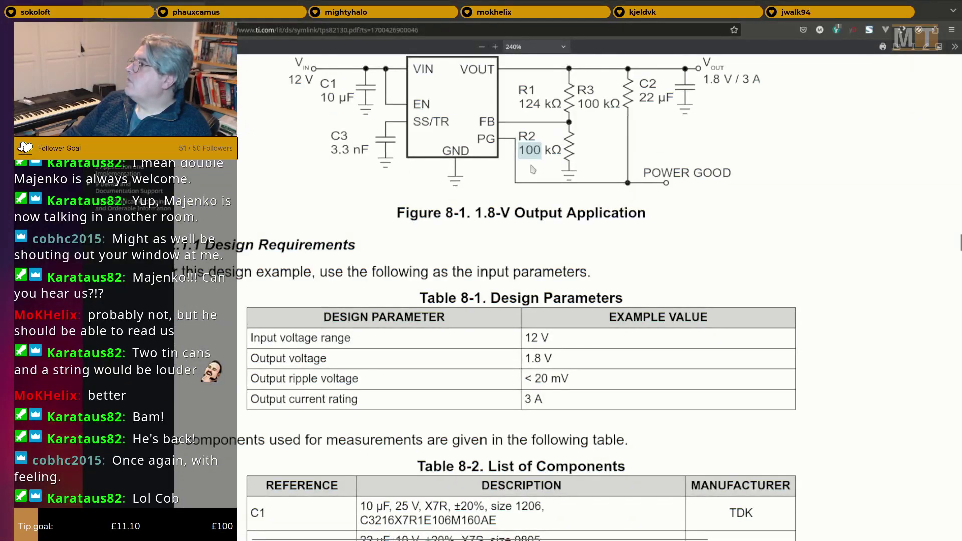
pyautogui.scroll(-13, 532, 169)
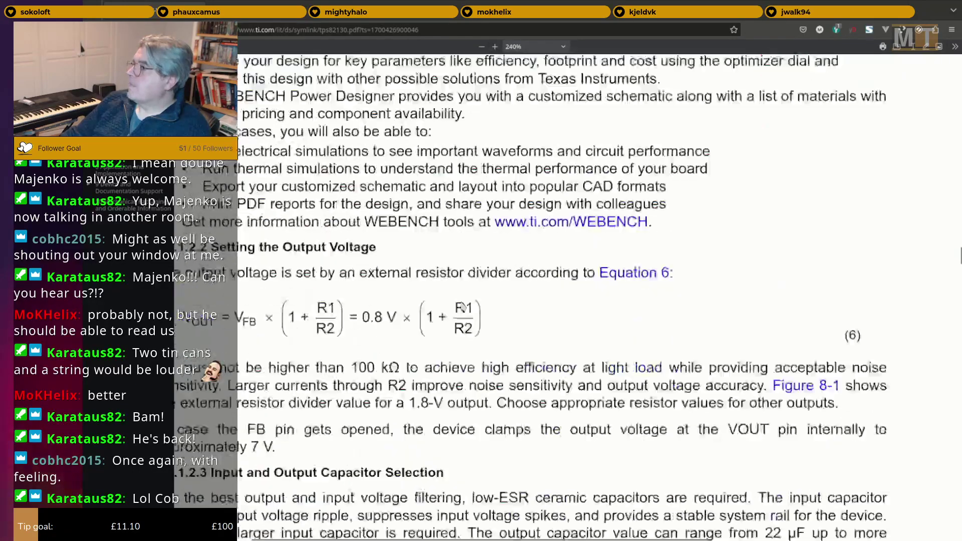
pyautogui.scroll(-2, 462, 305)
pyautogui.scroll(2, 461, 307)
pyautogui.hscroll(-2, 457, 309)
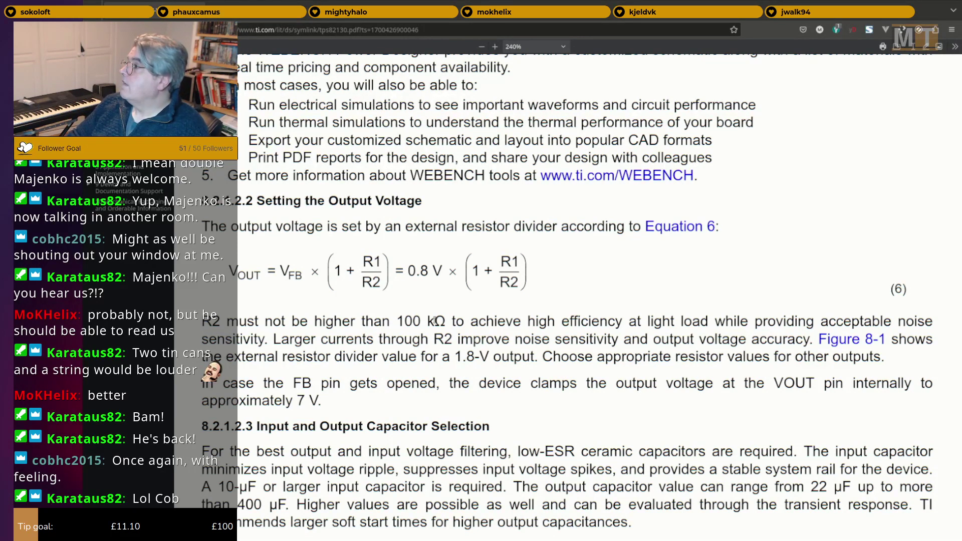
# Open the calculator beside the datasheet and evaluate Equation 6 as 0.8×(1+(500÷100)).
pyautogui.press('XF86Calculator')
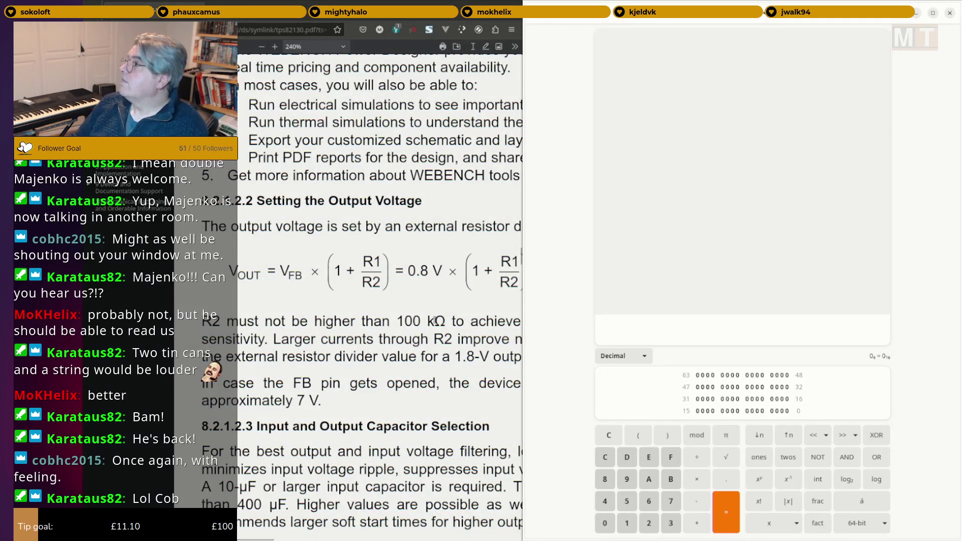
pyautogui.hscroll(2, 412, 313)
pyautogui.hscroll(3, 411, 313)
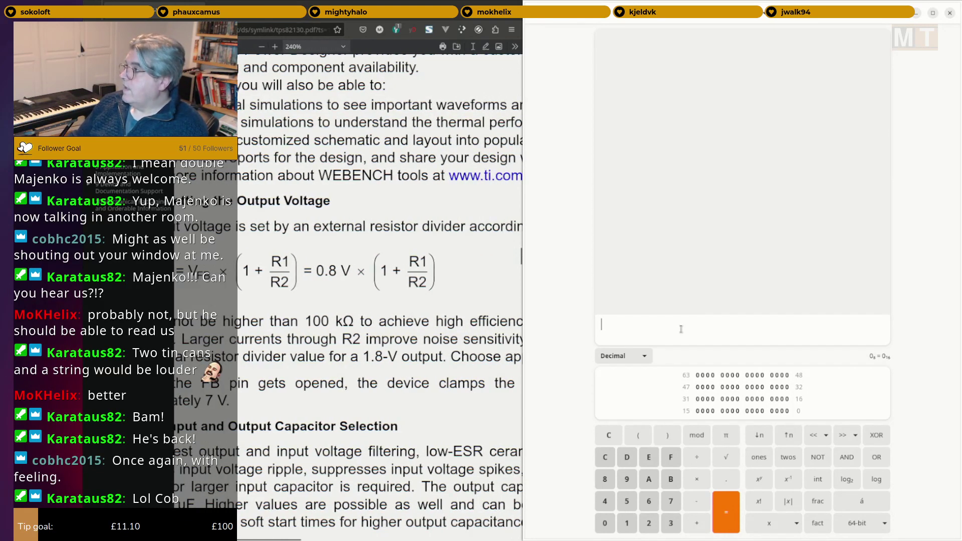
pyautogui.write('0.8')
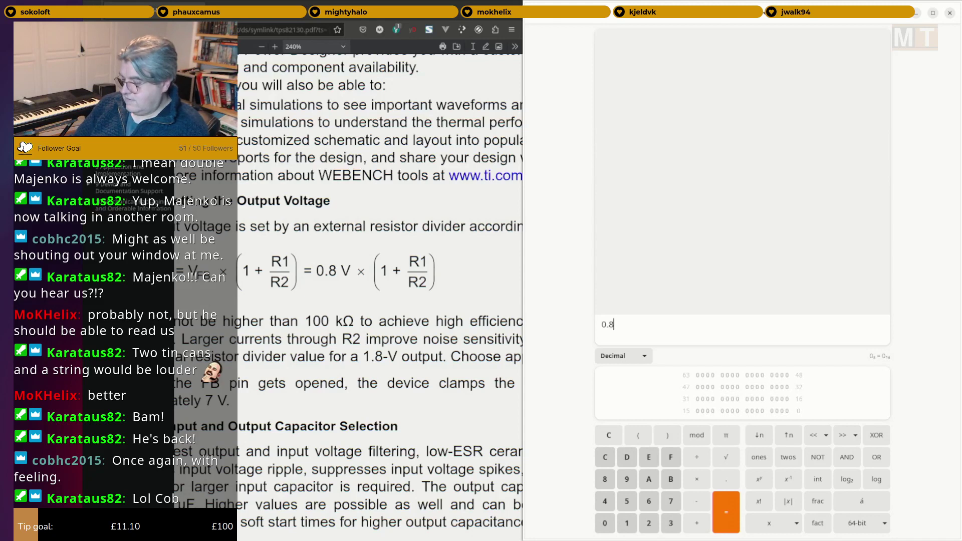
pyautogui.write('*(1+')
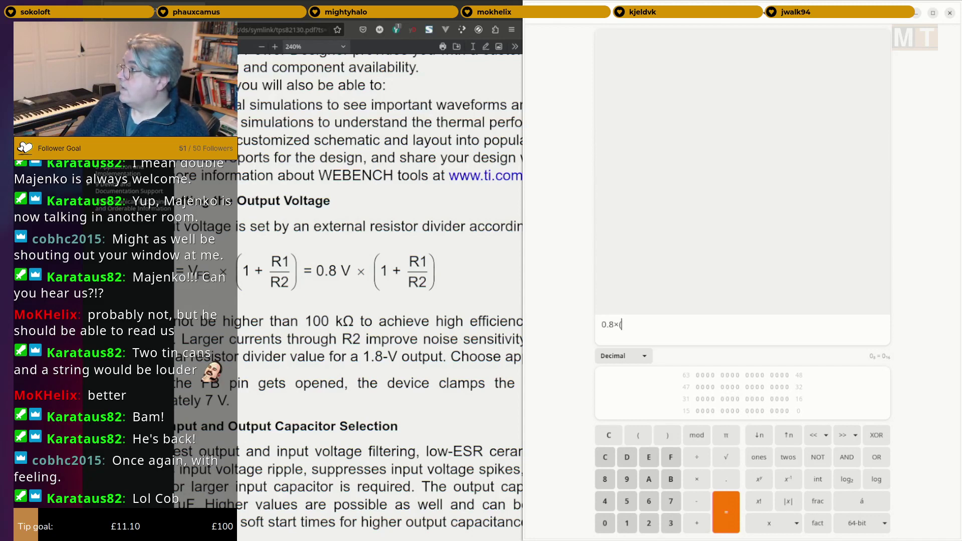
pyautogui.write('(')
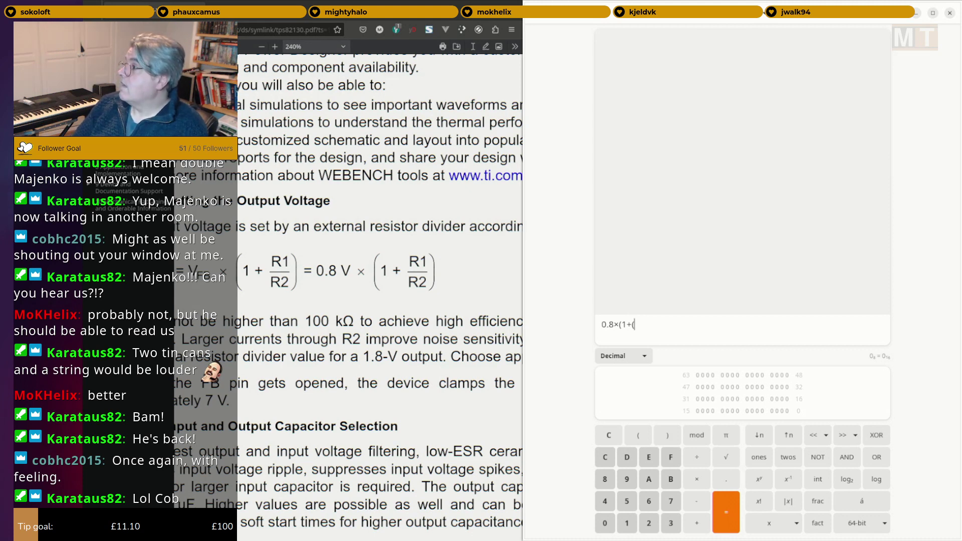
pyautogui.write('500')
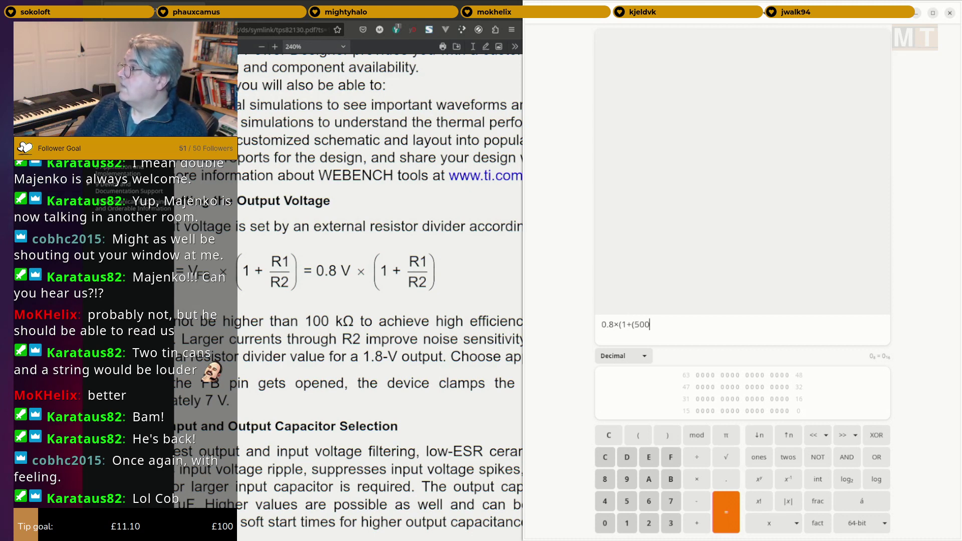
pyautogui.write('/')
pyautogui.write('100))')
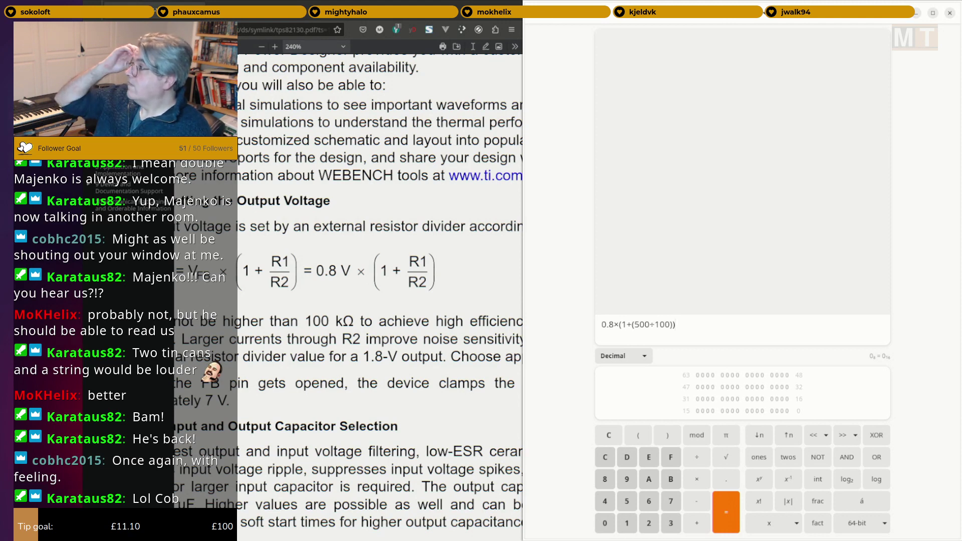
pyautogui.press('Return')
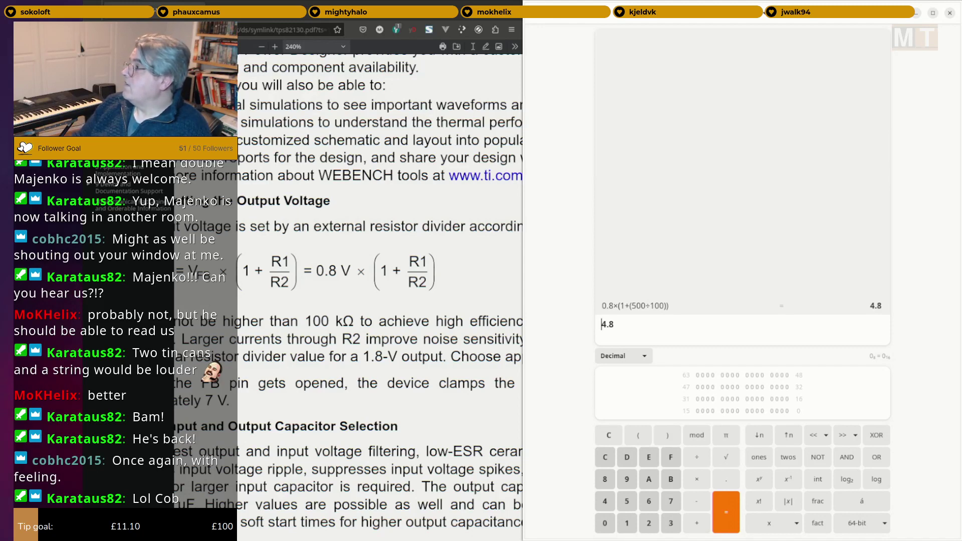
# Reuse the output voltage calculation with R1 at 520 and at 530, keeping R2 at 100.
pyautogui.click(643, 306)
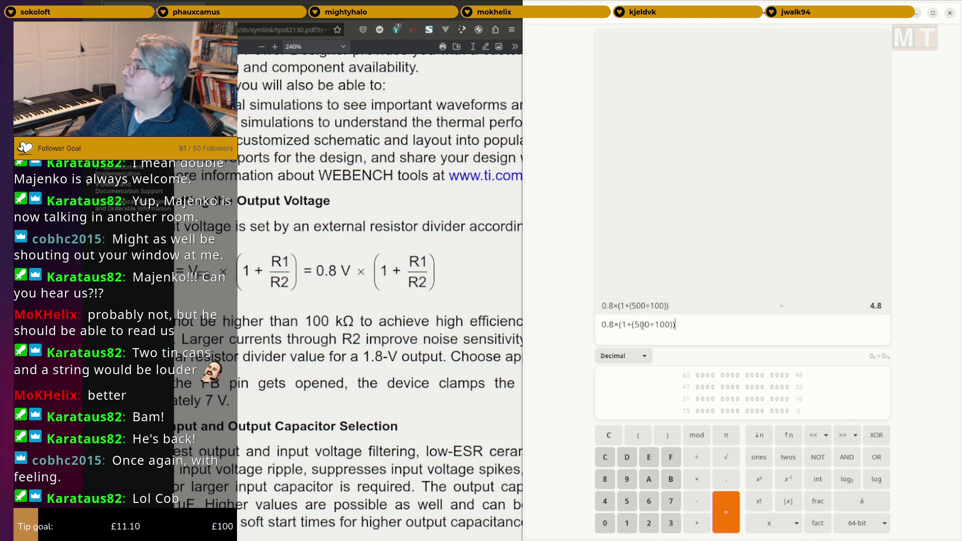
pyautogui.click(645, 325)
pyautogui.press('BackSpace')
pyautogui.write('3')
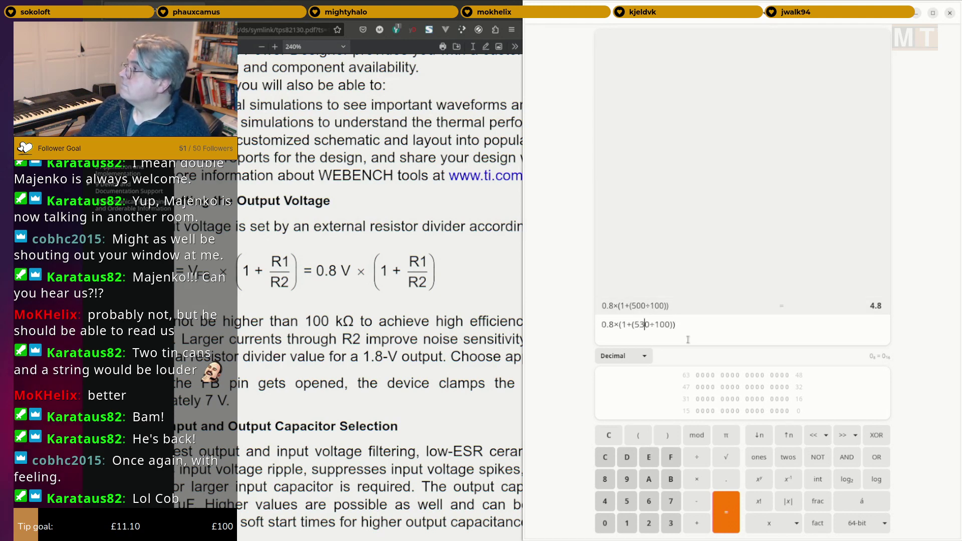
pyautogui.press('Return')
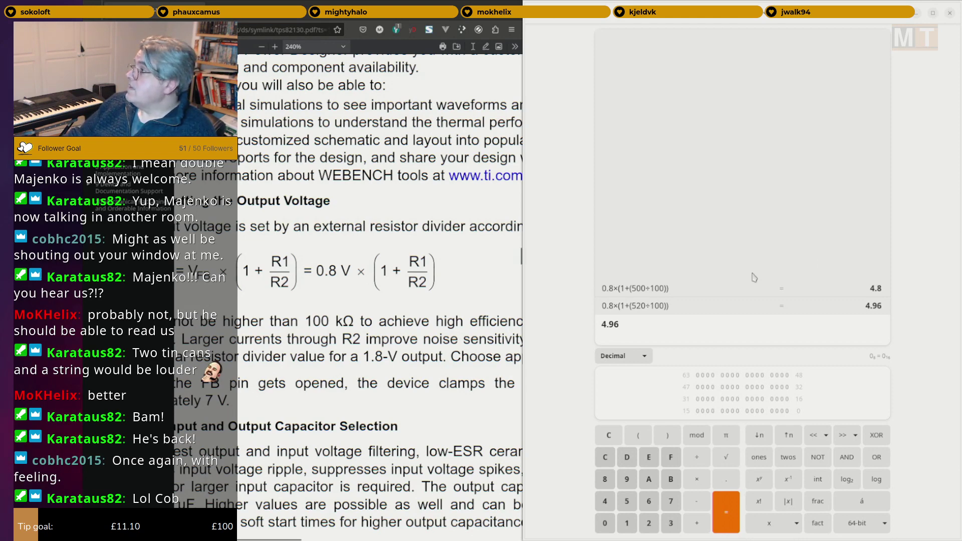
pyautogui.click(721, 305)
pyautogui.click(645, 323)
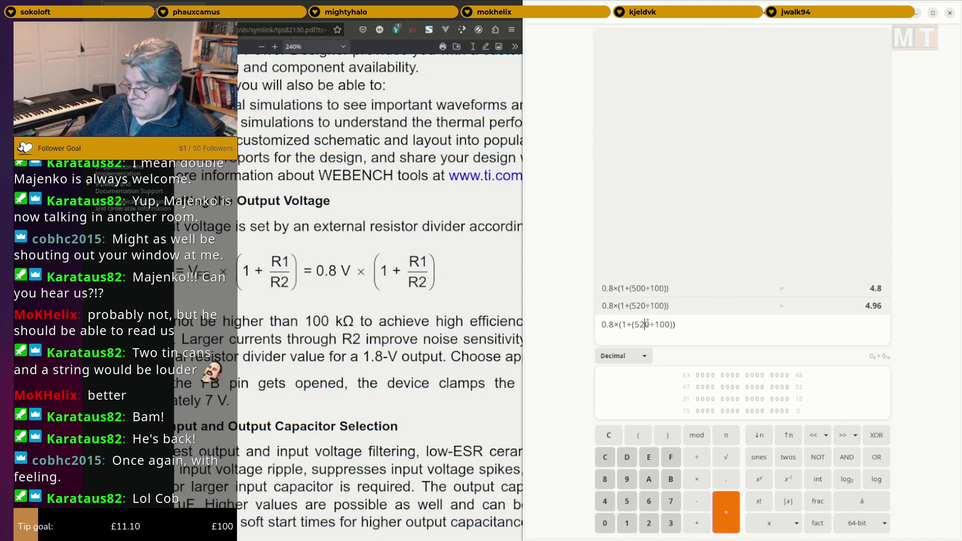
pyautogui.press('BackSpace')
pyautogui.write('3')
pyautogui.press('Return')
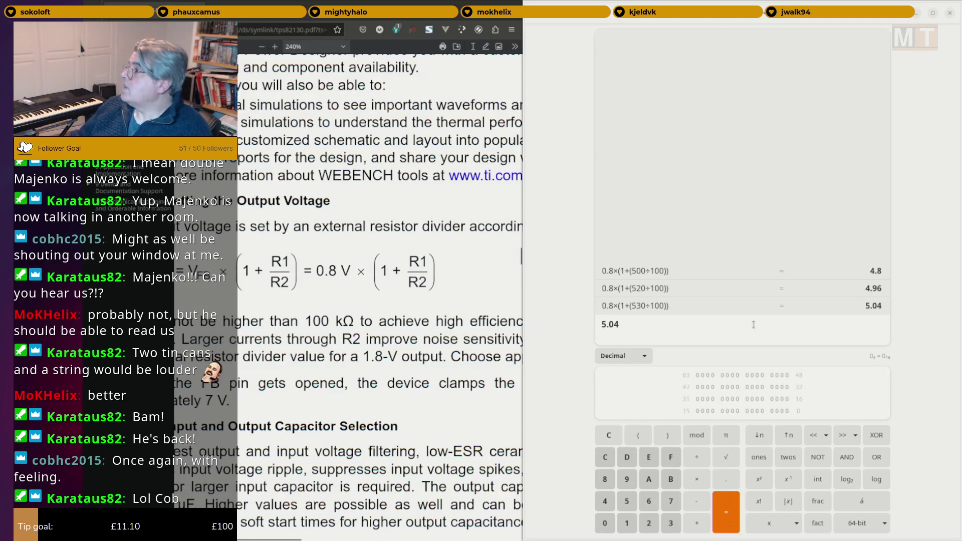
# Recalculate the output voltage with R1 at 523 and R2 at 100.
pyautogui.click(676, 307)
pyautogui.click(647, 325)
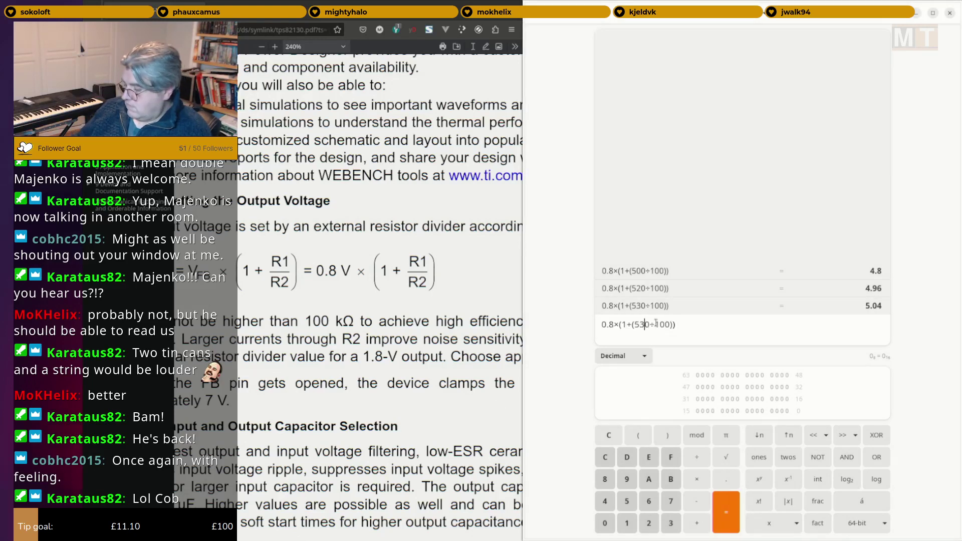
pyautogui.press('Right')
pyautogui.press('BackSpace')
pyautogui.press('BackSpace')
pyautogui.write('23')
pyautogui.press('Return')
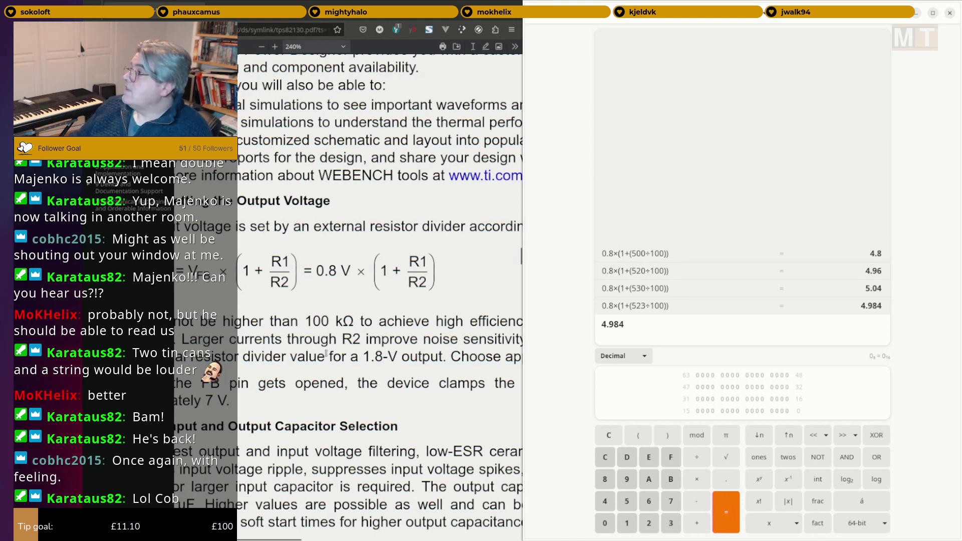
# Switch to the schematic editor and set the value of the +5V regulator's upper feedback resistor to 523k.
pyautogui.hotkey('alt', 'Tab')
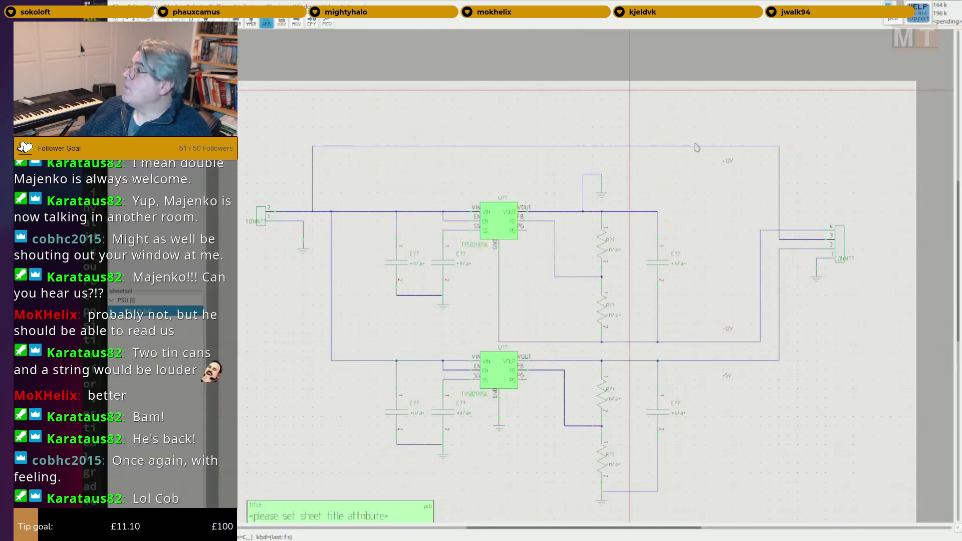
pyautogui.scroll(5, 638, 315)
pyautogui.scroll(-3, 668, 114)
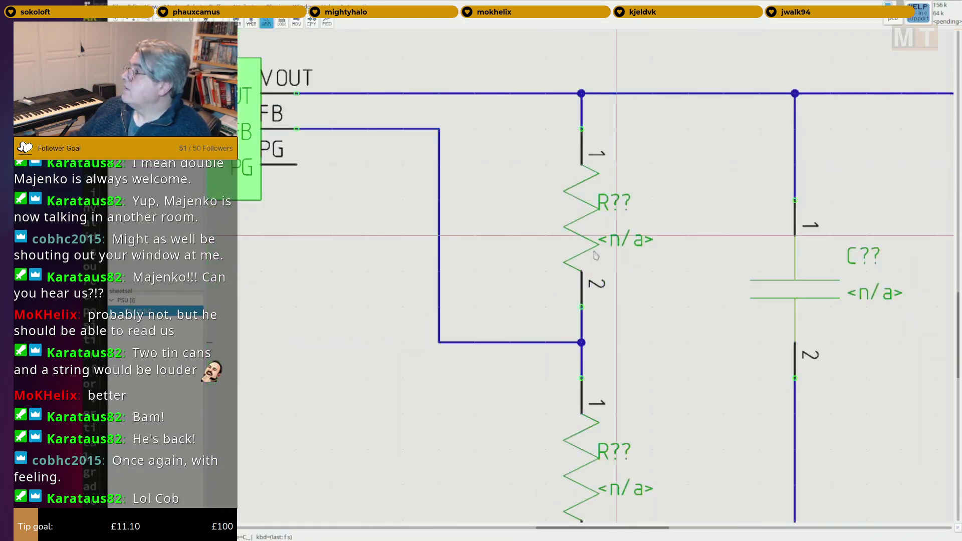
pyautogui.click(593, 246)
pyautogui.write('av')
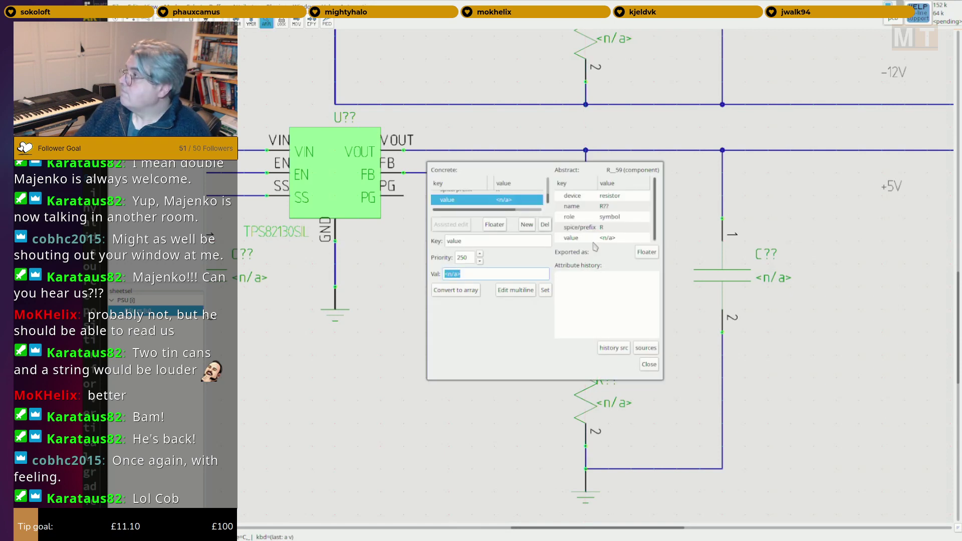
pyautogui.write('523k')
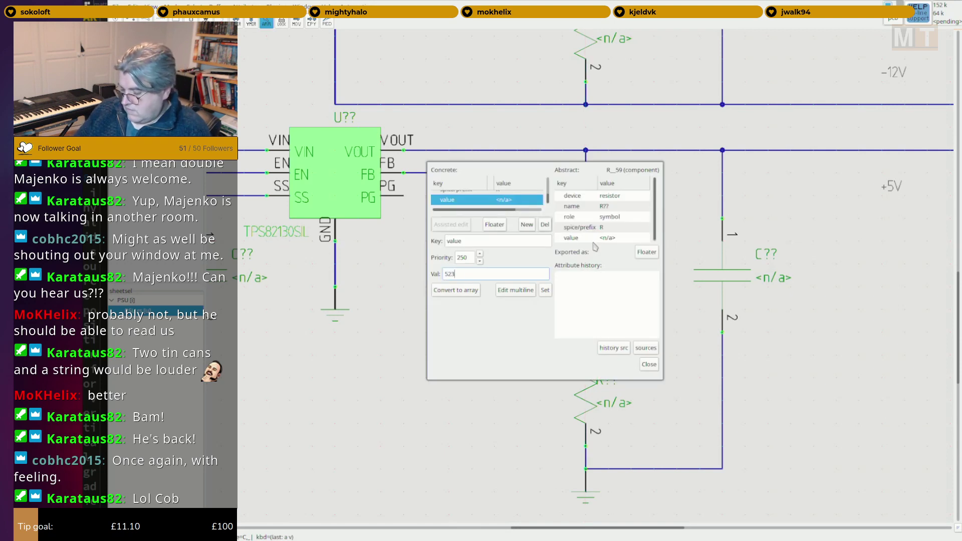
pyautogui.press('Return')
pyautogui.press('Escape')
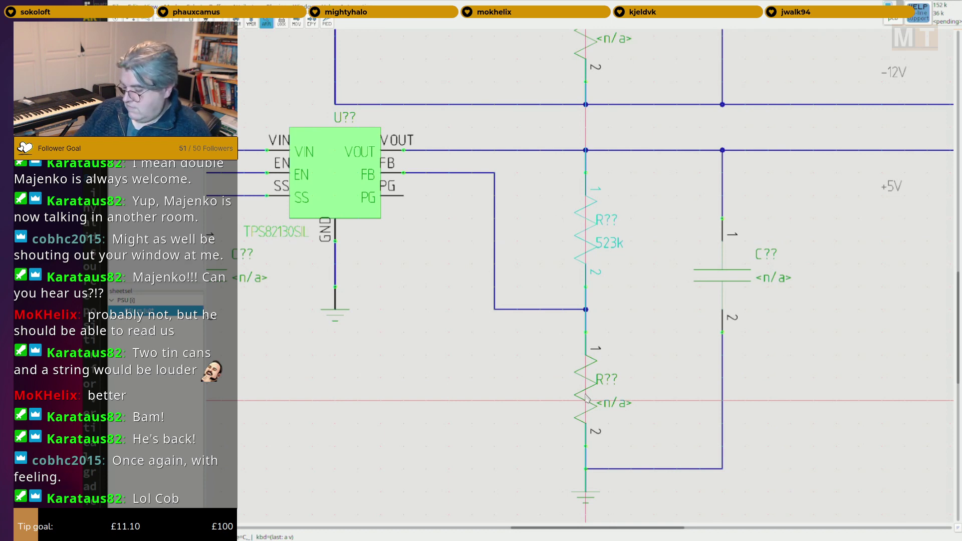
# Set the value of the +5V regulator's lower feedback resistor to 100k.
pyautogui.write('av100')
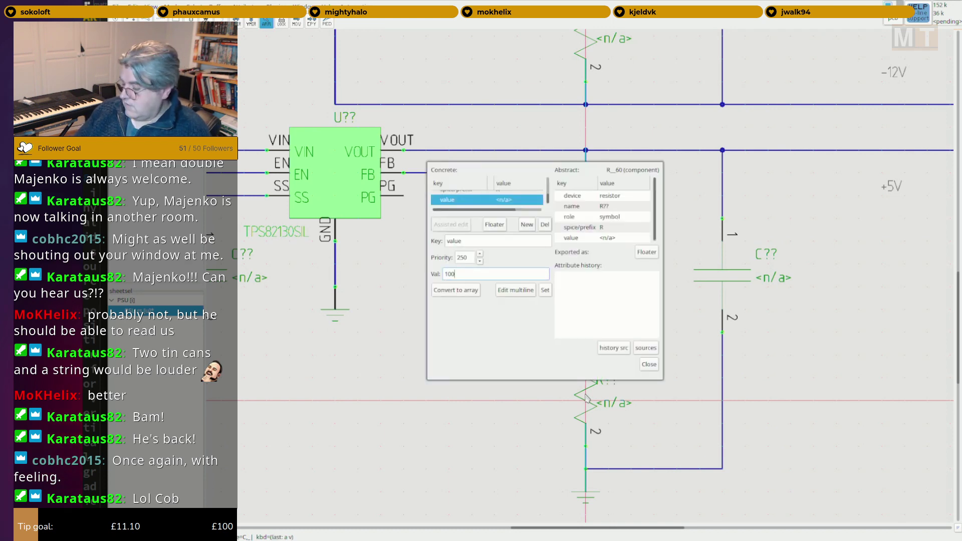
pyautogui.write('k')
pyautogui.press('Return')
pyautogui.press('Escape')
# Set the value of the -12V regulator's lower feedback resistor to 100k.
pyautogui.scroll(-2, 543, 325)
pyautogui.moveTo(609, 168); pyautogui.dragTo(600, 288, button='middle')
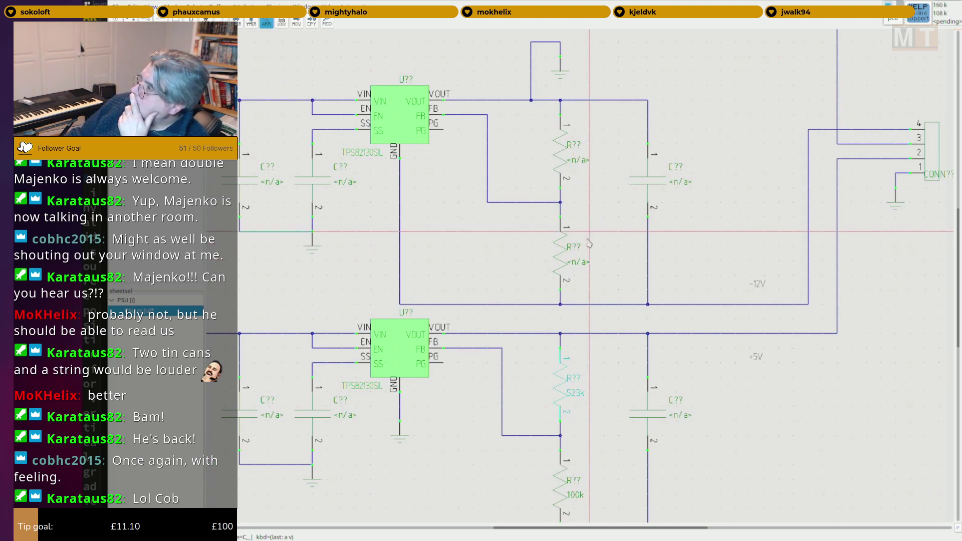
pyautogui.moveTo(589, 242); pyautogui.dragTo(589, 218, button='middle')
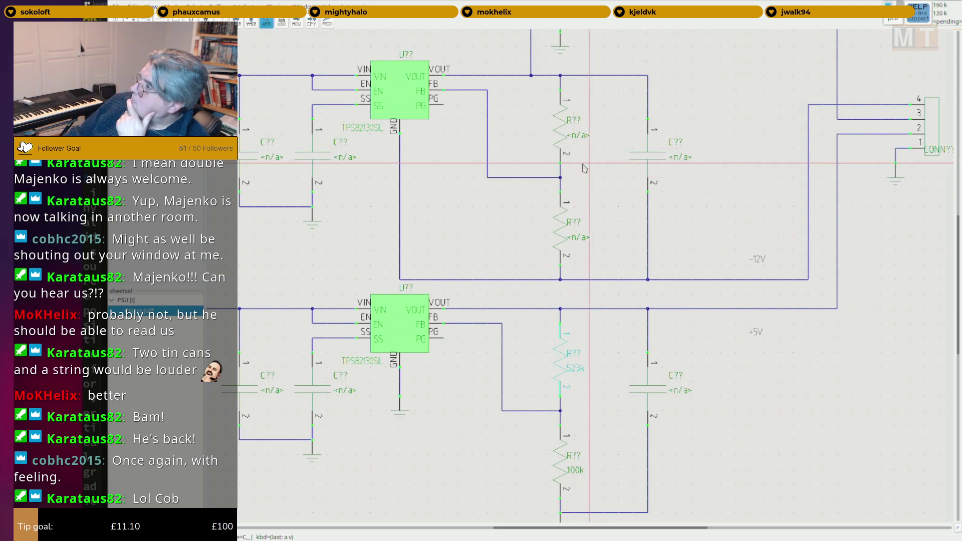
pyautogui.moveTo(600, 177); pyautogui.dragTo(576, 179, button='middle')
pyautogui.click(577, 180)
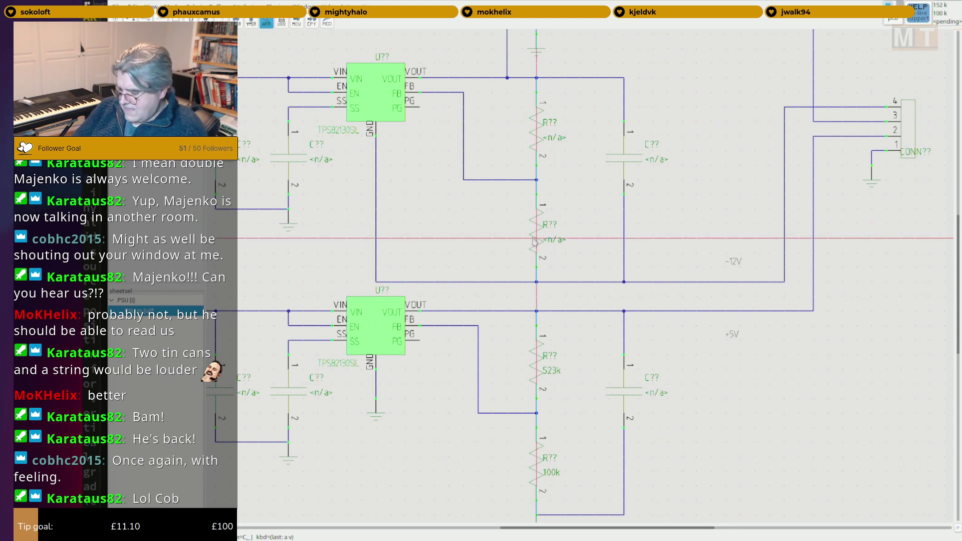
pyautogui.write('av100k')
pyautogui.press('Return')
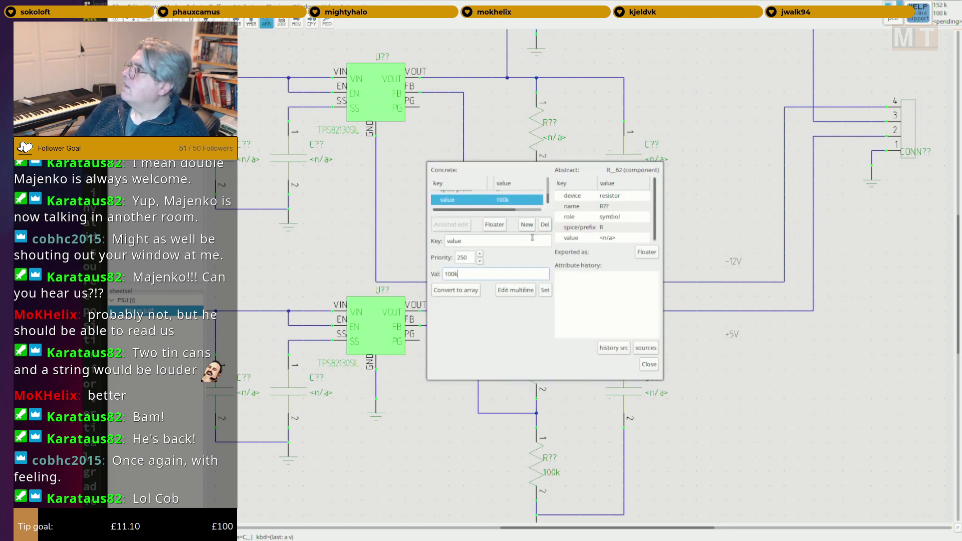
pyautogui.press('Escape')
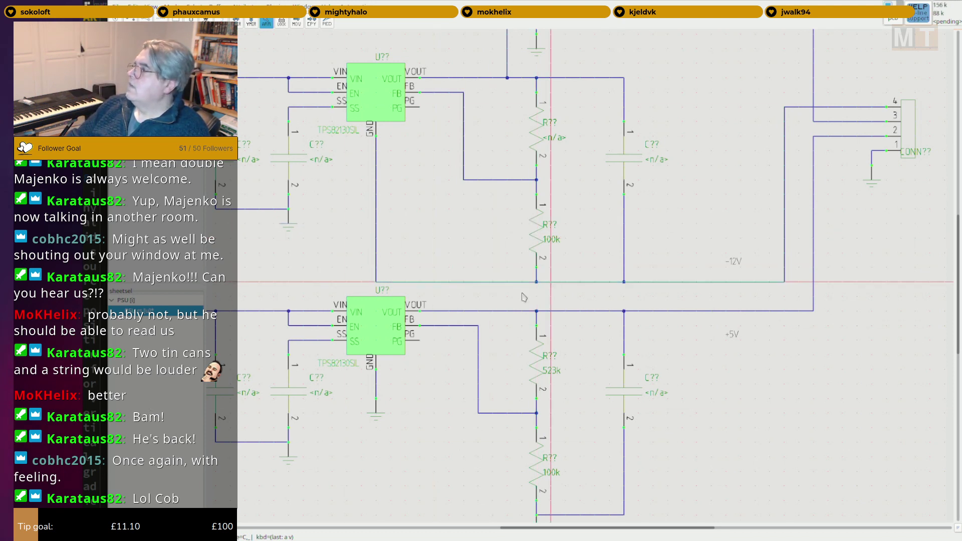
# Switch back to the calculator and evaluate the output voltage formula as 0.8×(1+(1200÷100)).
pyautogui.hotkey('alt', 'Tab')
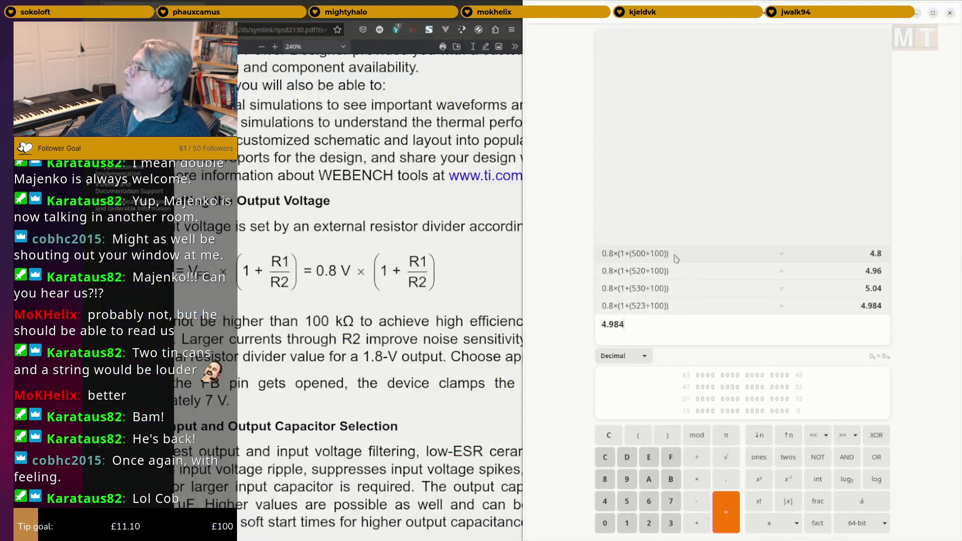
pyautogui.click(656, 258)
pyautogui.click(646, 321)
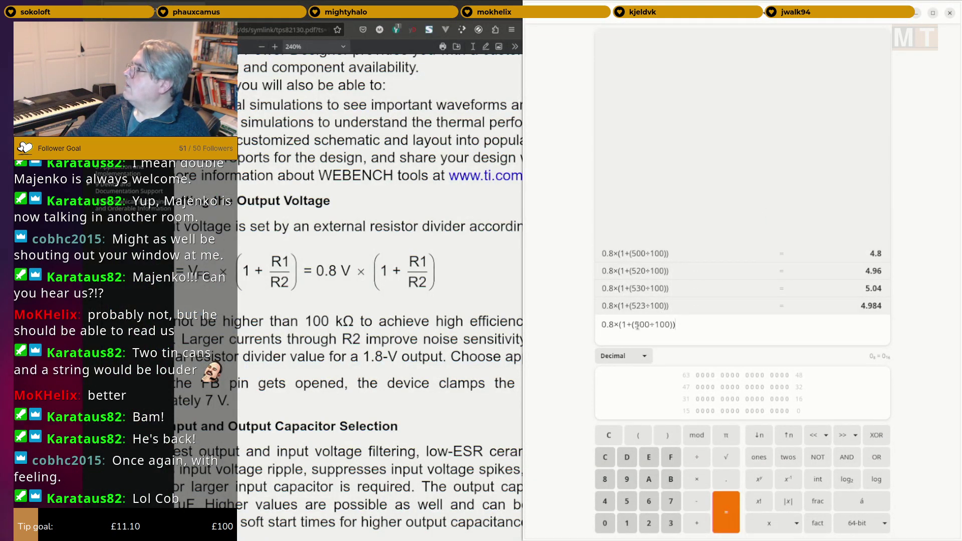
pyautogui.press('Right')
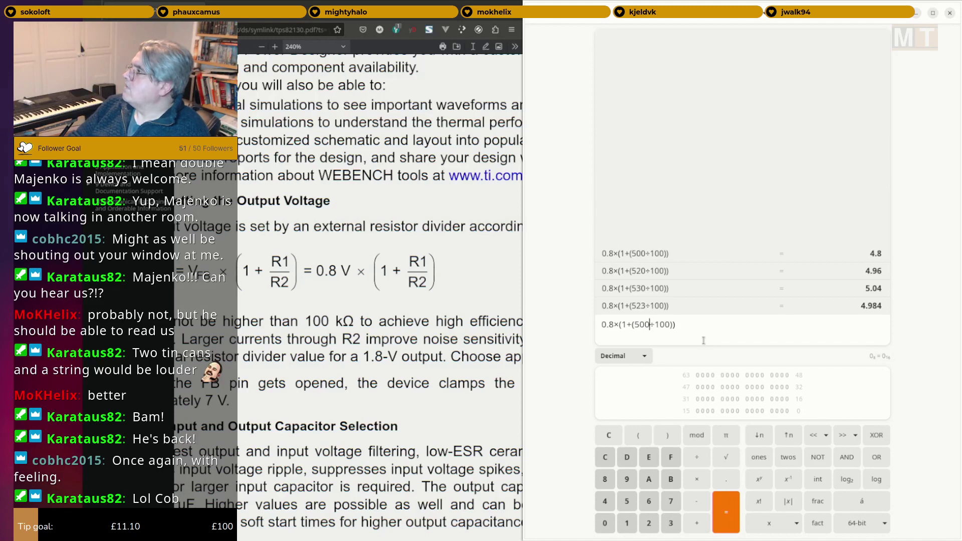
pyautogui.press('BackSpace')
pyautogui.press('BackSpace')
pyautogui.press('BackSpace')
pyautogui.write('1200')
pyautogui.press('Return')
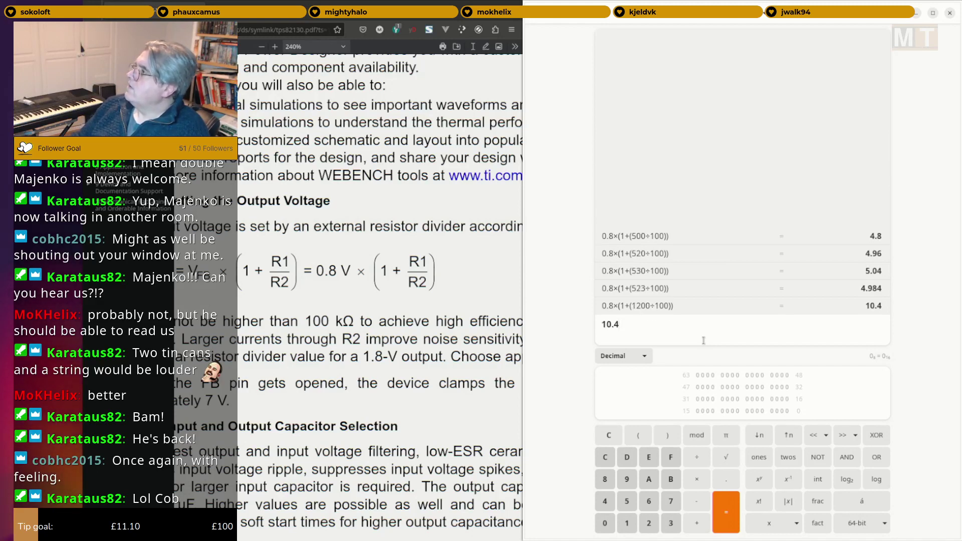
# Recalculate the output voltage with R1 at 1500 and R2 at 100.
pyautogui.click(655, 311)
pyautogui.click(645, 324)
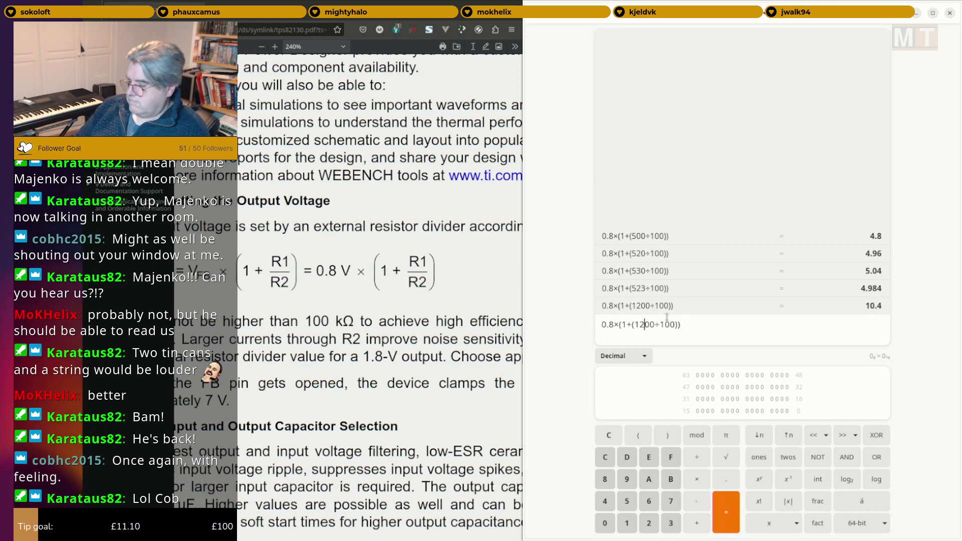
pyautogui.press('BackSpace')
pyautogui.write('5')
pyautogui.press('Return')
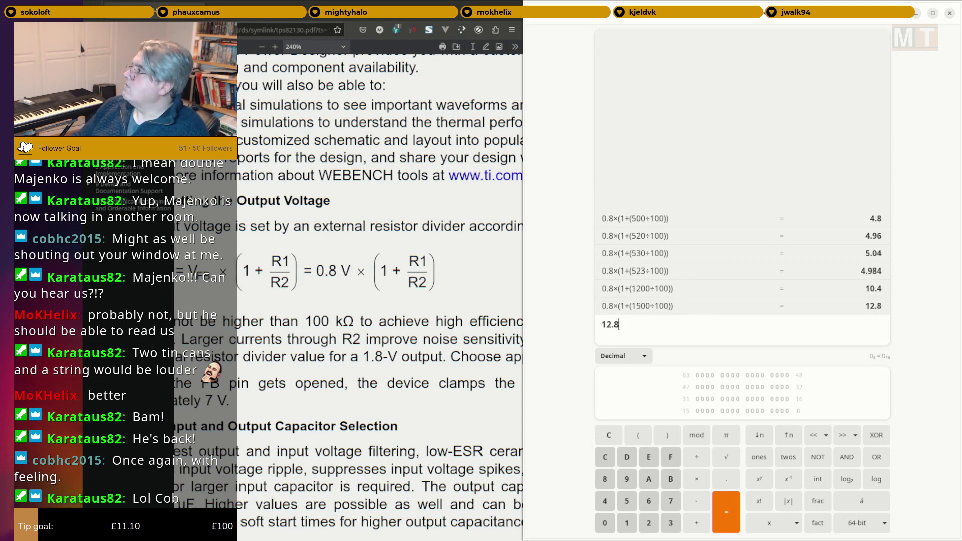
# Recalculate the output voltage with R1 at 1400 and R2 at 100.
pyautogui.click(656, 307)
pyautogui.click(644, 324)
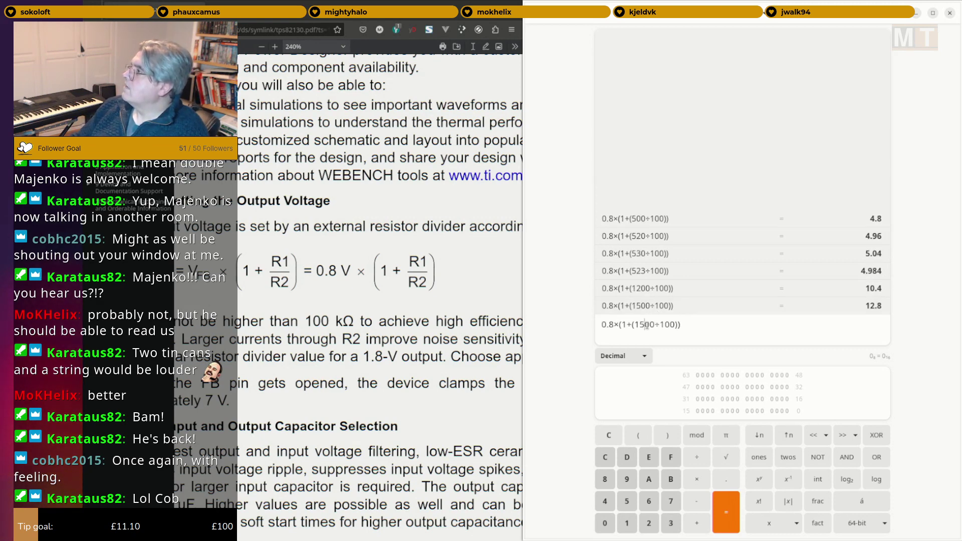
pyautogui.press('BackSpace')
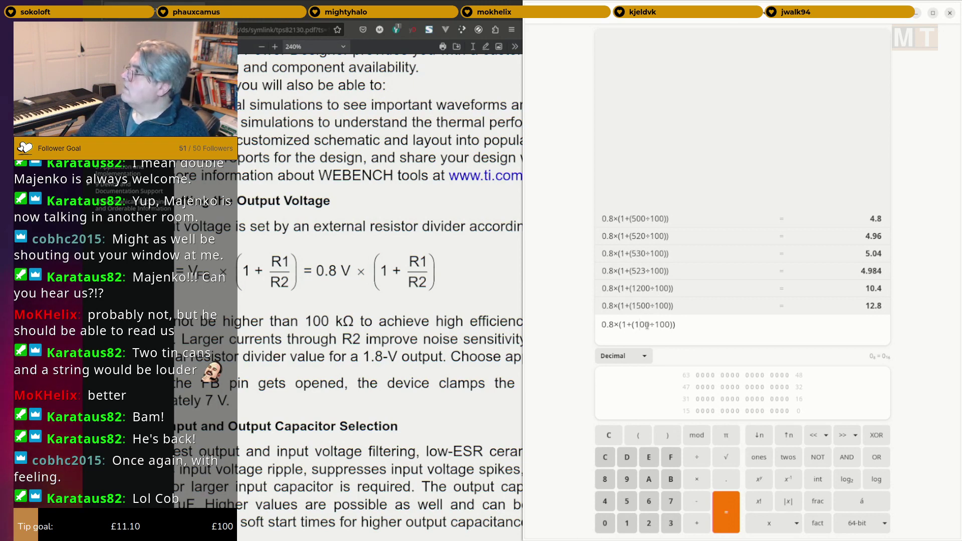
pyautogui.write('4')
pyautogui.press('Return')
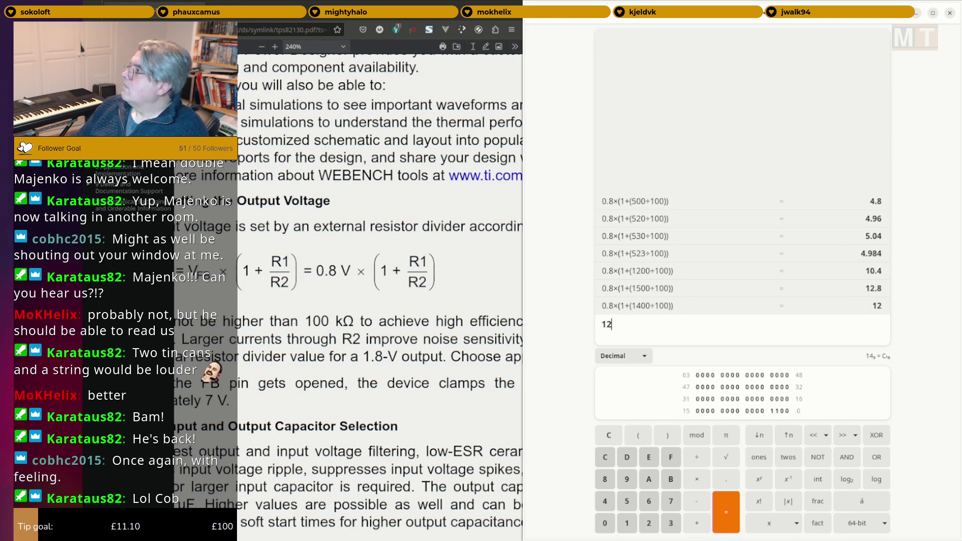
# Recalculate the output voltage with R1 at 140 and R2 at 10.
pyautogui.click(648, 306)
pyautogui.click(669, 324)
pyautogui.press('BackSpace')
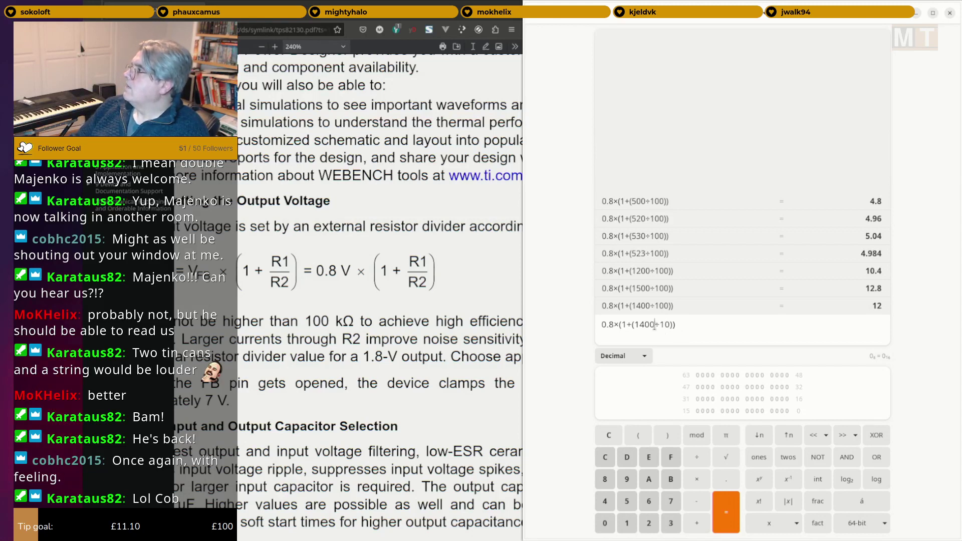
pyautogui.press('BackSpace')
pyautogui.press('Return')
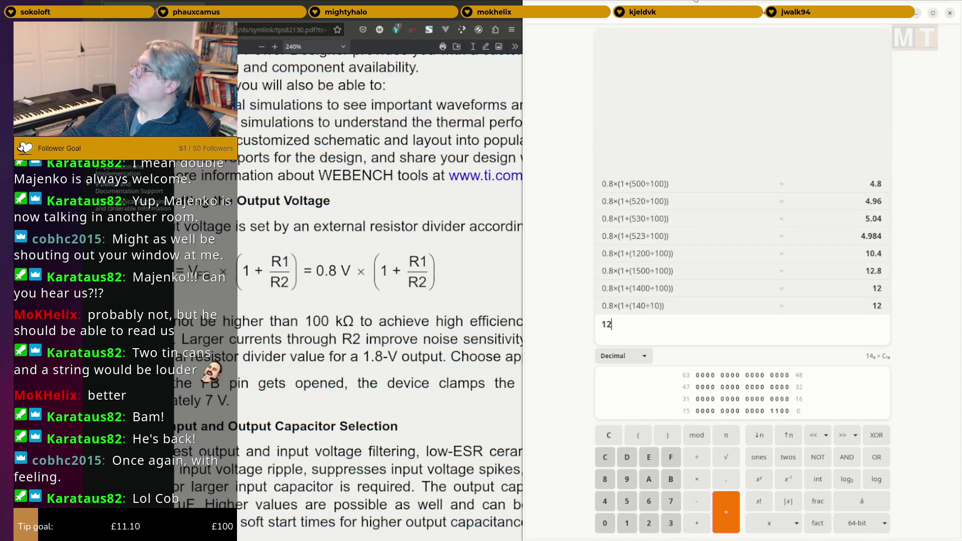
# Re-evaluate the earlier 0.8×(1+(520÷100)) expression and the 0.8×(1+(140÷10)) expression from the calculation history.
pyautogui.click(731, 202)
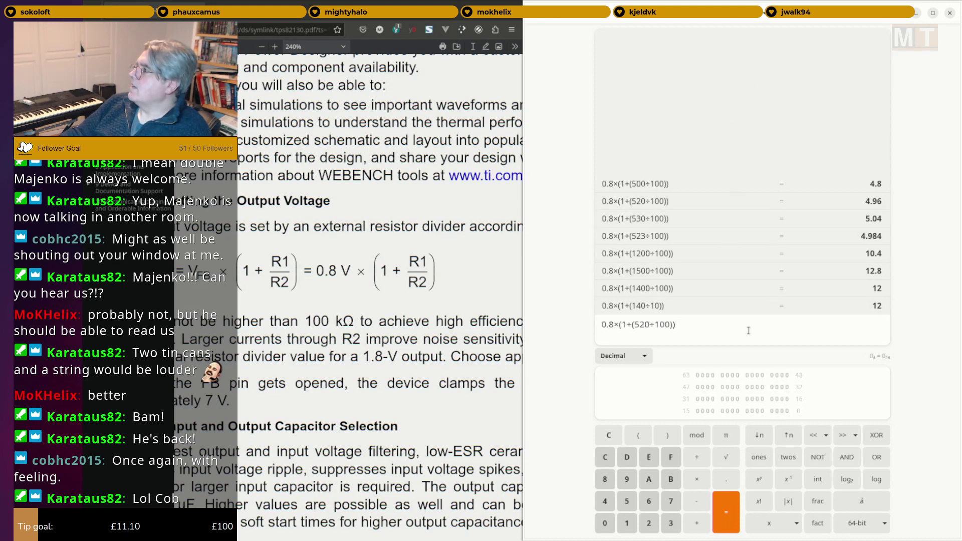
pyautogui.press('Return')
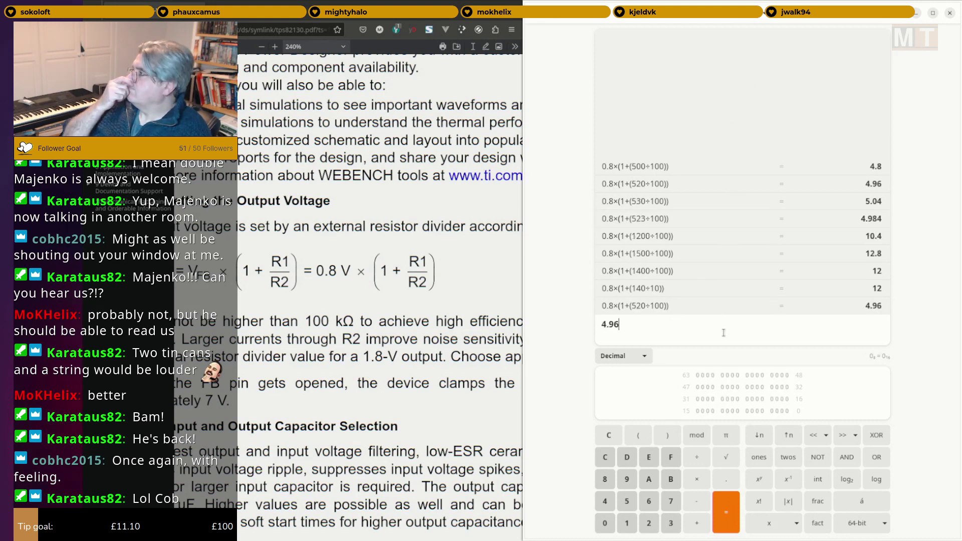
pyautogui.click(663, 289)
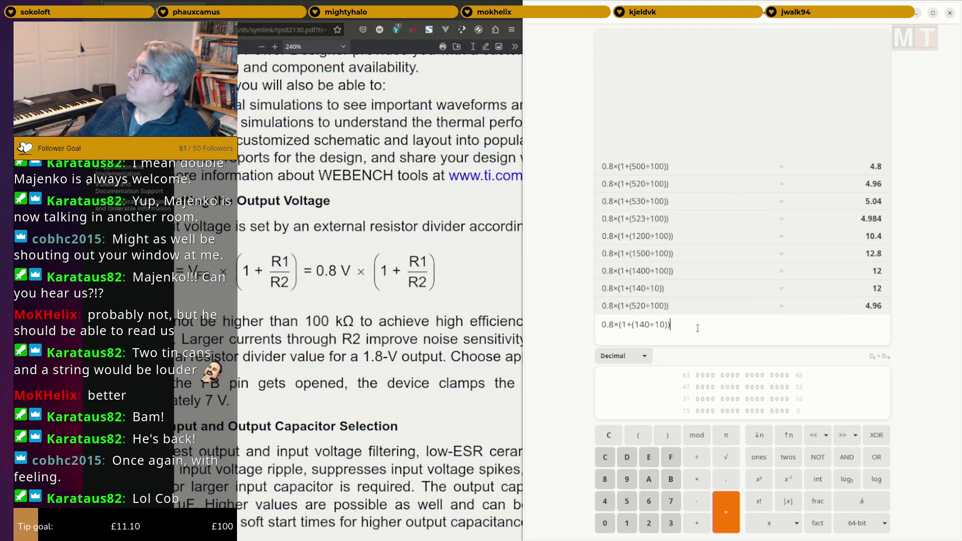
pyautogui.press('Return')
# Switch back to the schematic editor and set the -12V regulator's lower feedback resistor to 10k.
pyautogui.hotkey('alt', 'Tab')
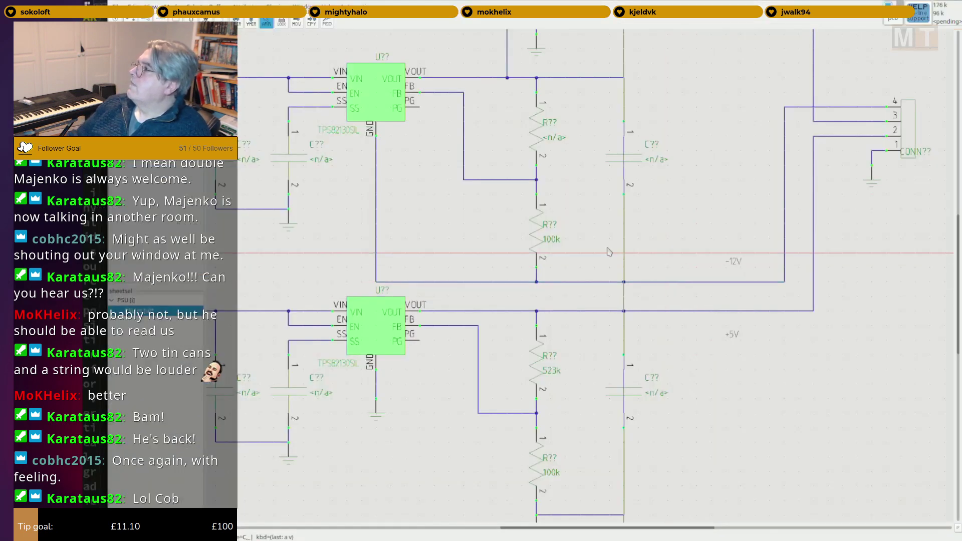
pyautogui.doubleClick(534, 234)
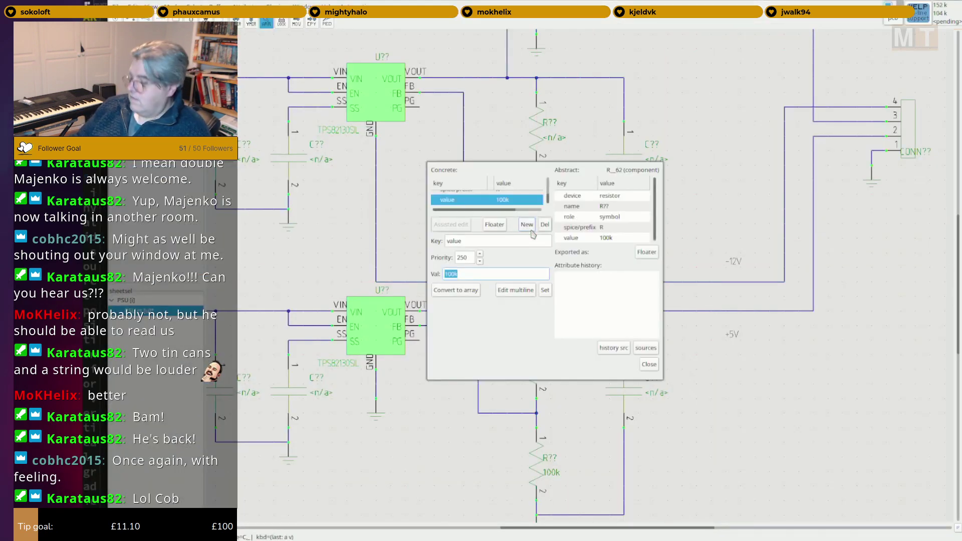
pyautogui.write('10k')
pyautogui.press('Return')
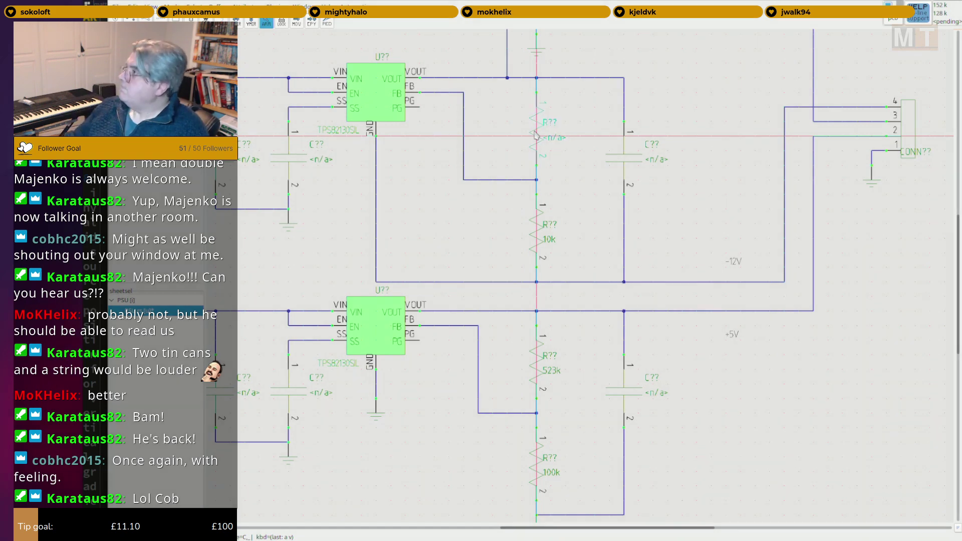
# Set the value of the -12V regulator's upper feedback resistor to 140k.
pyautogui.write('av1')
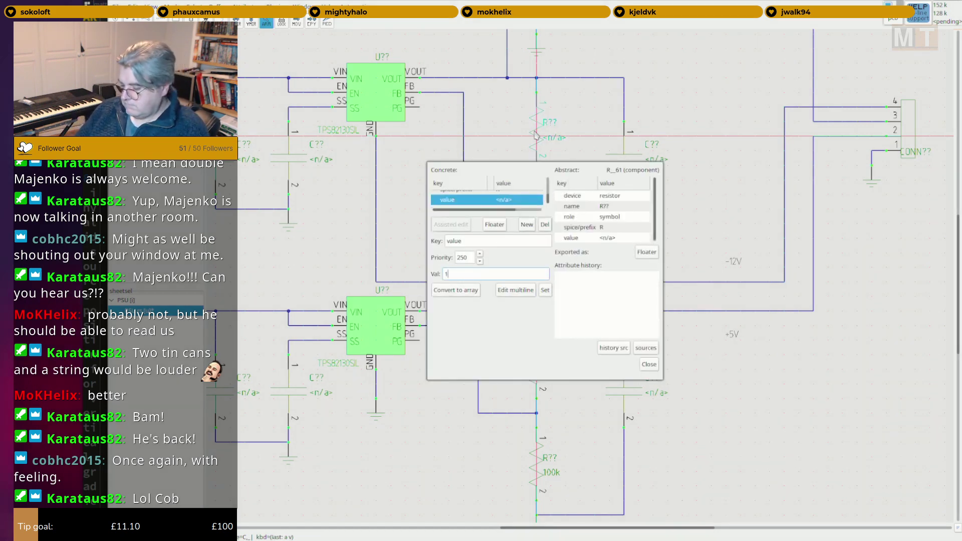
pyautogui.write('0k')
pyautogui.press('Return')
pyautogui.press('Escape')
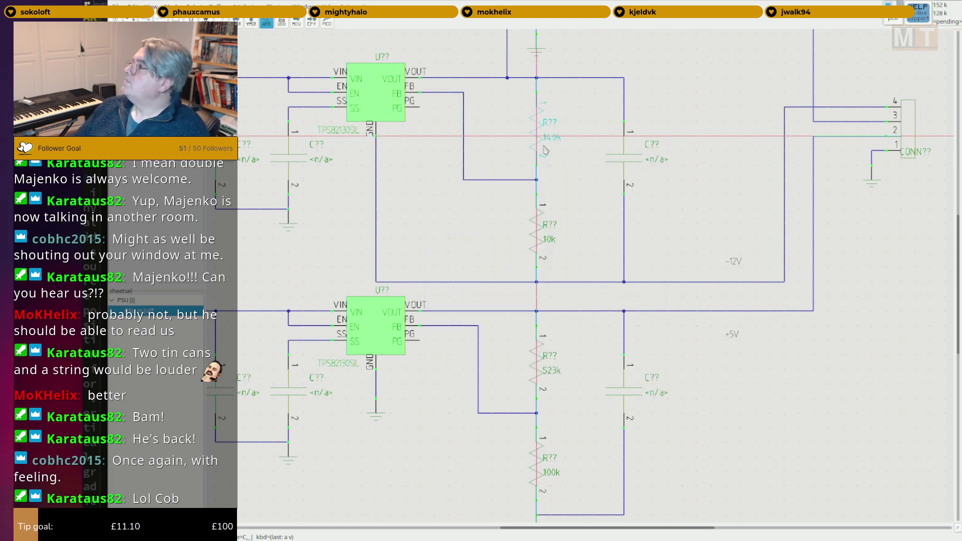
# Set the value of the -12V regulator's input capacitor to 10uF.
pyautogui.scroll(-2, 587, 184)
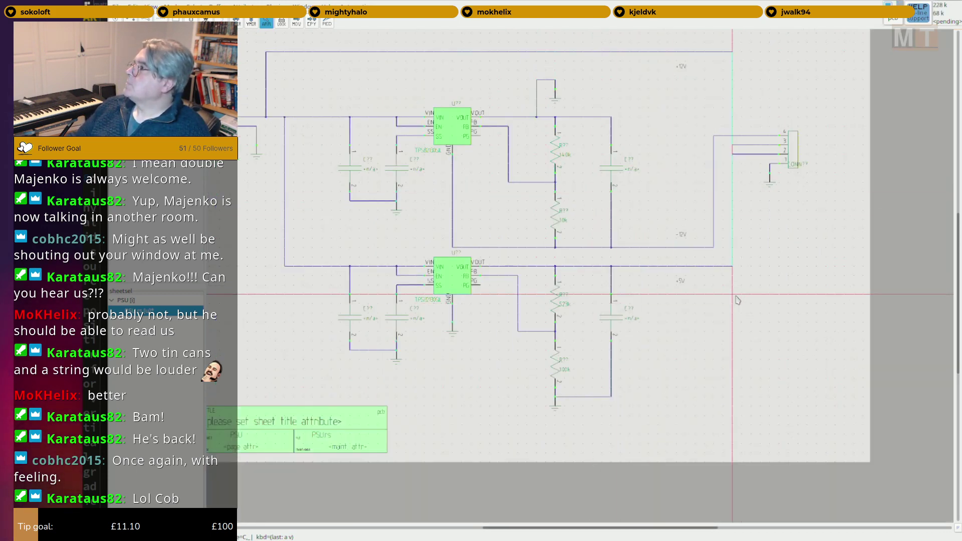
pyautogui.moveTo(735, 298); pyautogui.dragTo(751, 302, button='middle')
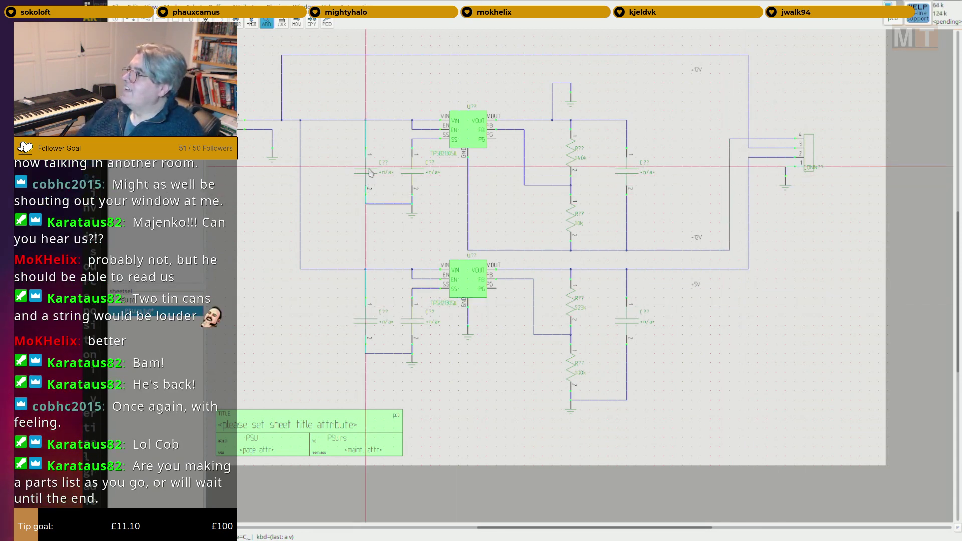
pyautogui.scroll(4, 369, 172)
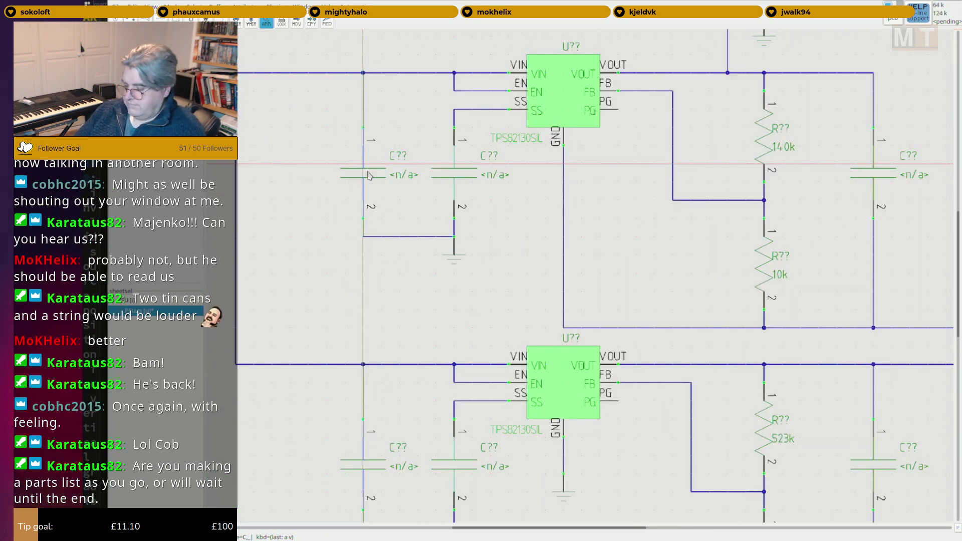
pyautogui.write('av10uF')
pyautogui.press('Return')
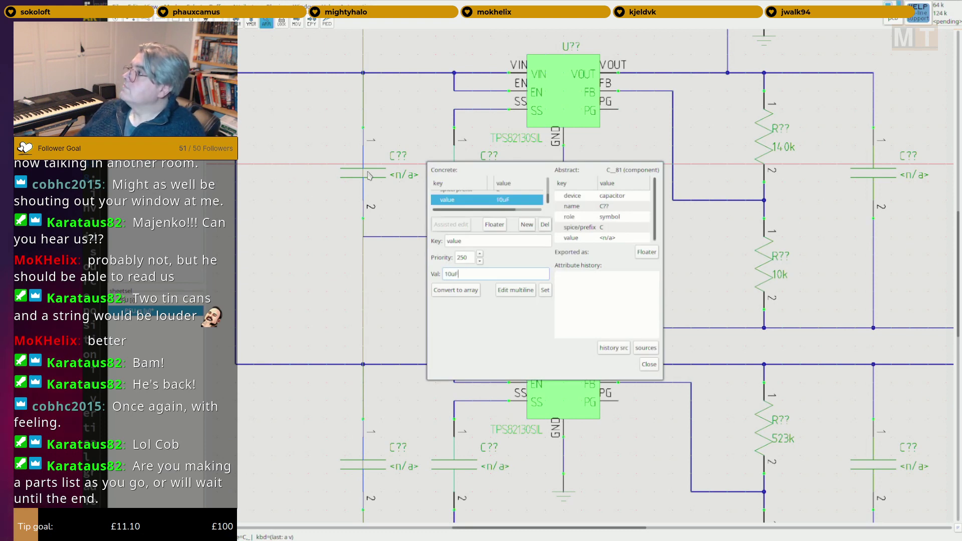
pyautogui.click(648, 364)
# Enter 220nF as the name of the capacitor on the -12V regulator's SS pin.
pyautogui.write('an')
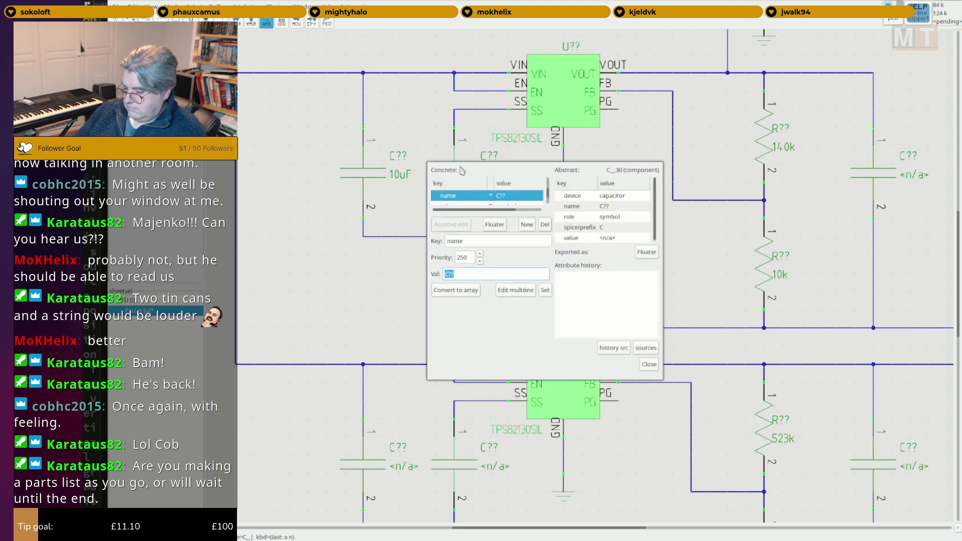
pyautogui.write('22')
pyautogui.write('0m')
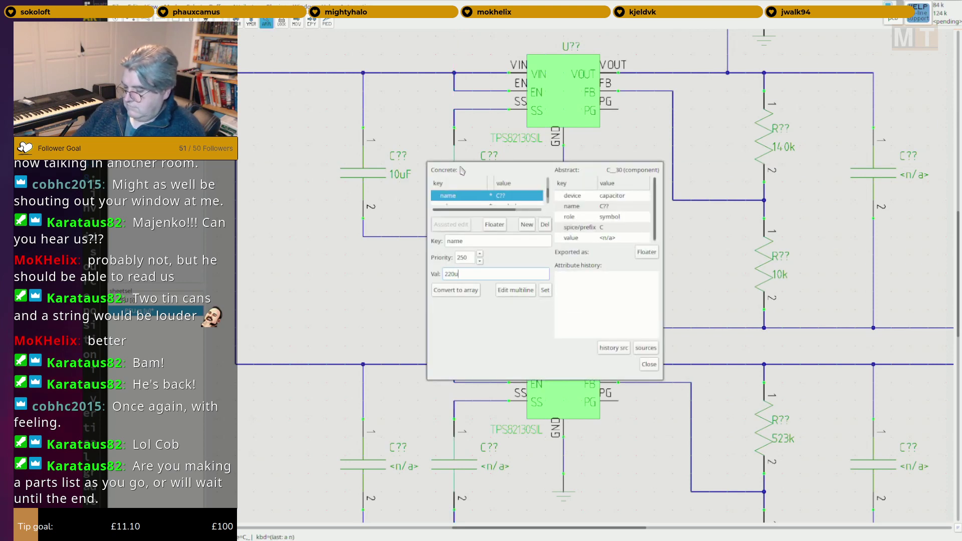
pyautogui.press('BackSpace')
pyautogui.write('nF')
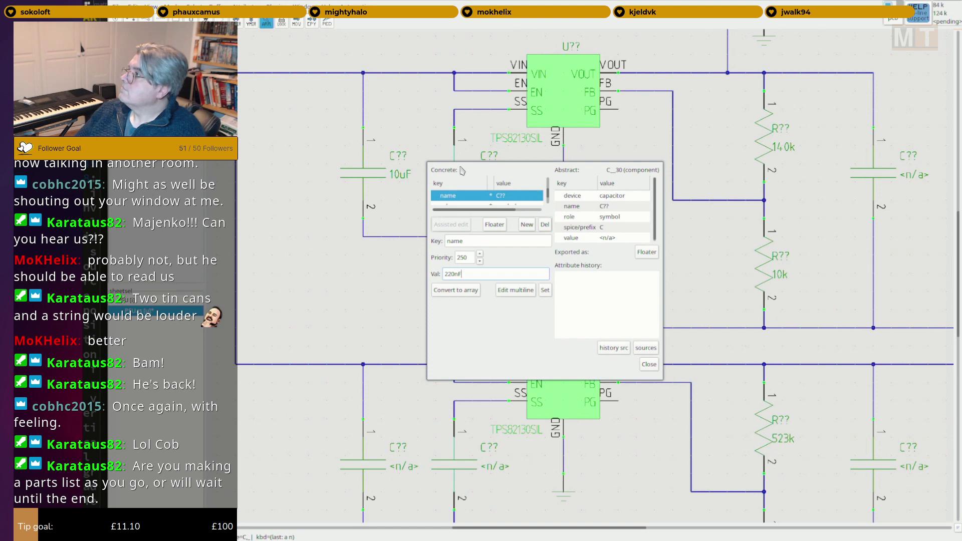
pyautogui.press('Return')
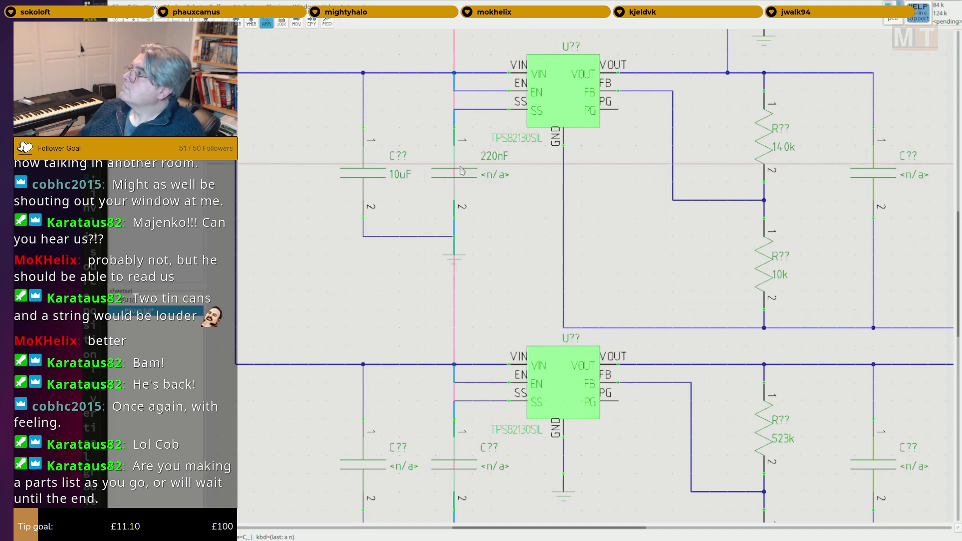
# Set the value of the capacitor on the +5V regulator's SS pin to 220nF.
pyautogui.scroll(-3, 500, 408)
pyautogui.press('a')
pyautogui.press('n')
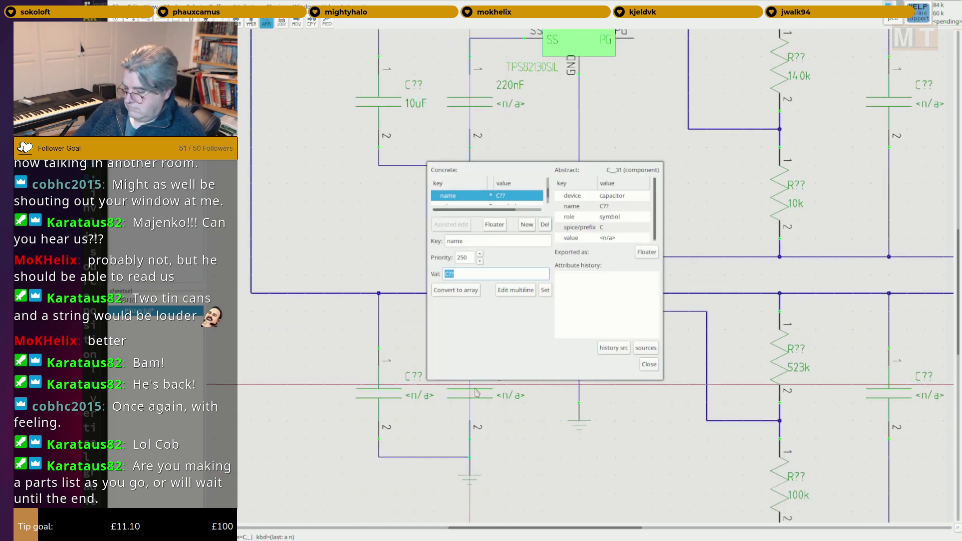
pyautogui.press('Escape')
pyautogui.write('avalu')
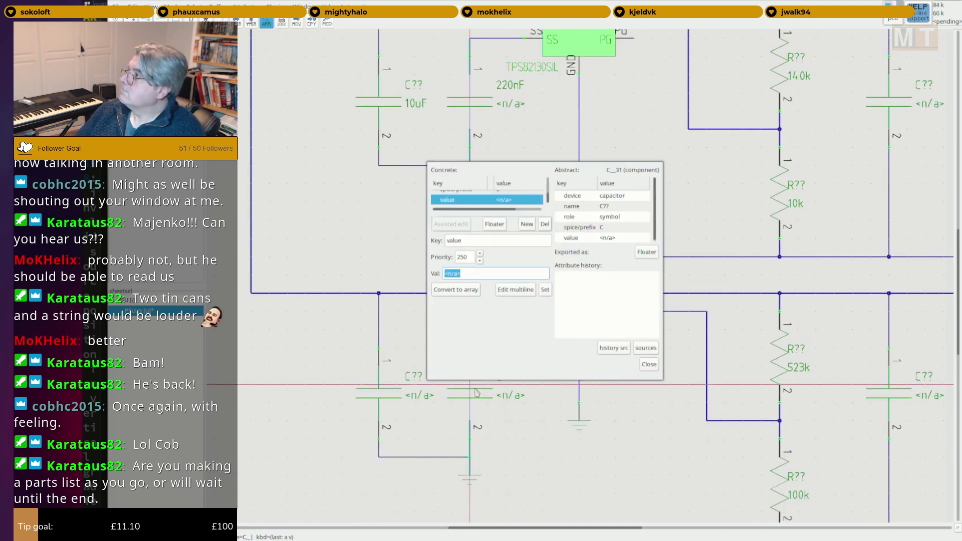
pyautogui.write('220nF')
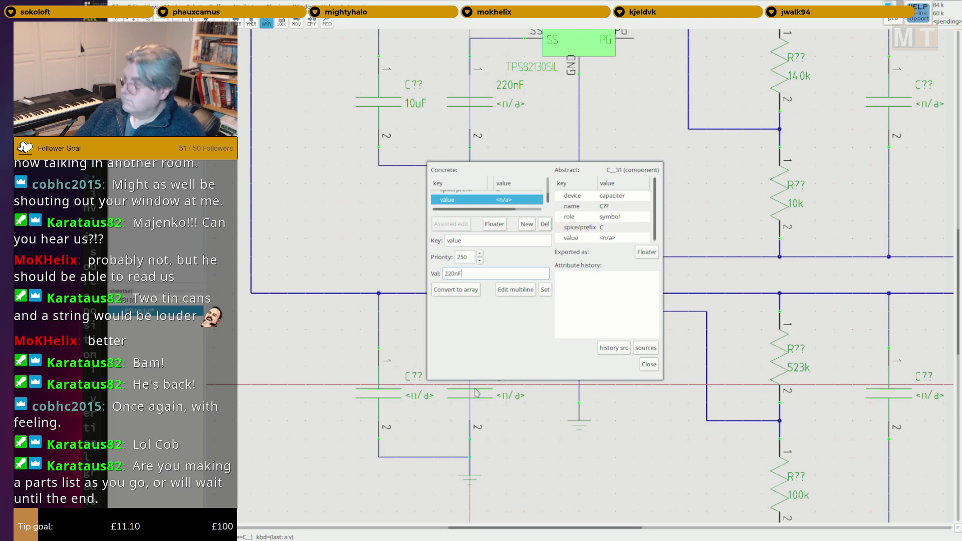
pyautogui.press('Return')
pyautogui.press('Escape')
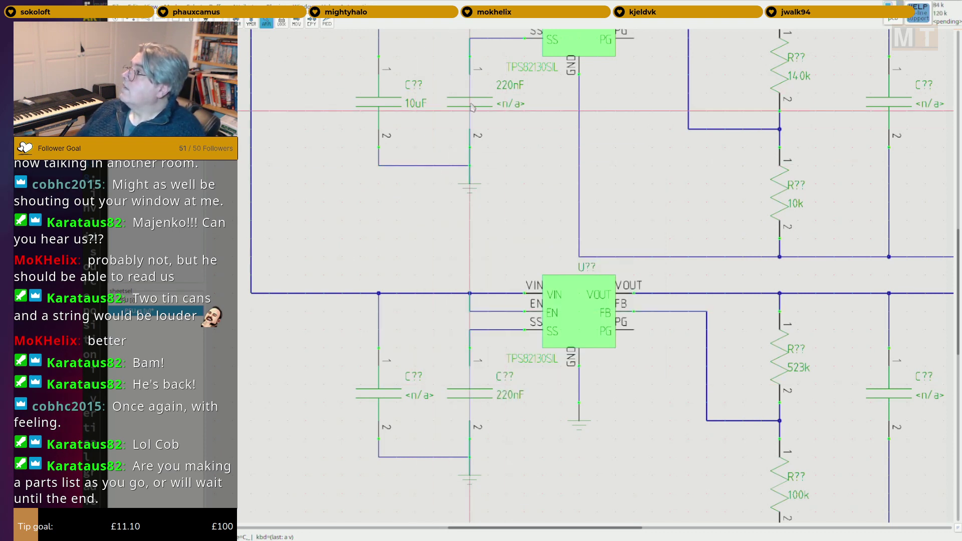
# Restore the name of the -12V regulator's SS capacitor to C??
pyautogui.write('anC')
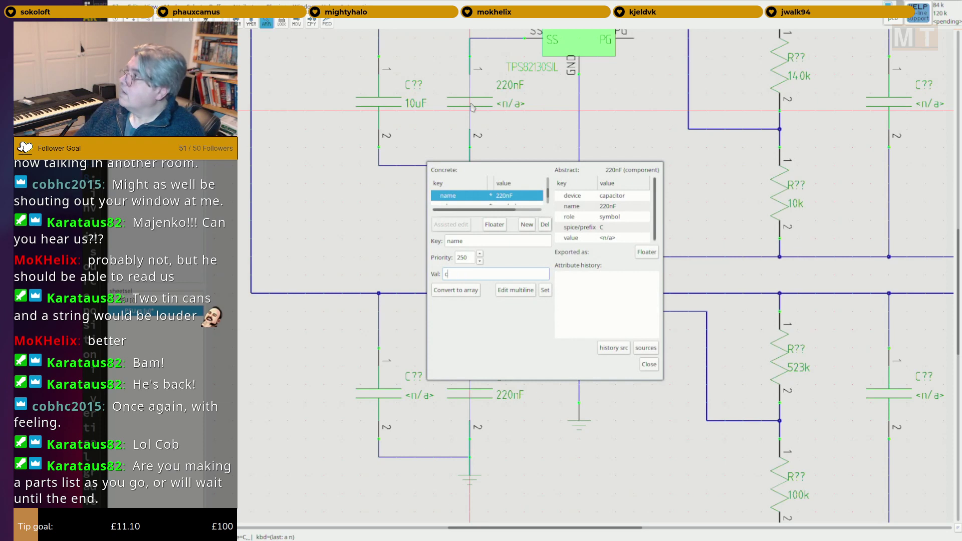
pyautogui.write('??')
pyautogui.press('Return')
pyautogui.press('Escape')
# Set the value of the -12V regulator's SS capacitor to 220nF.
pyautogui.write('a')
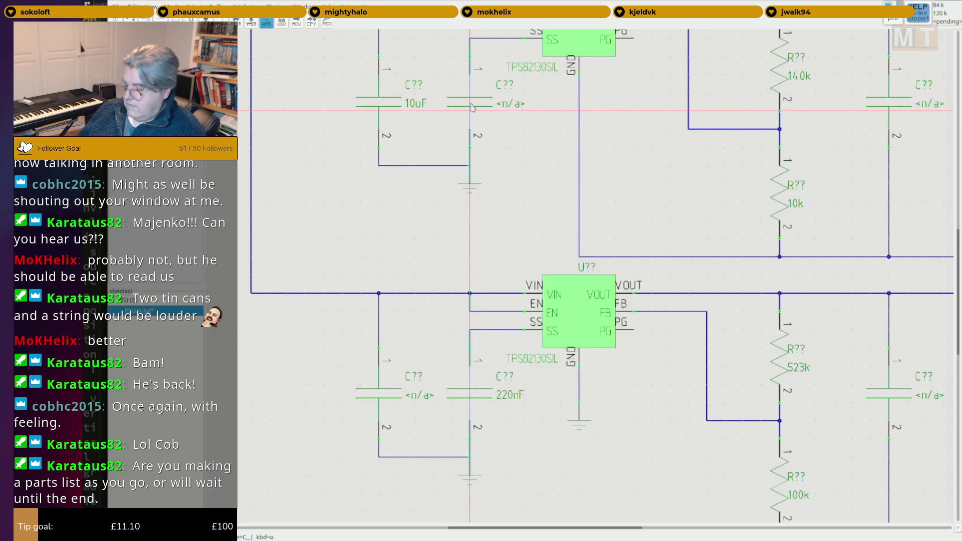
pyautogui.write('v')
pyautogui.write('220nF')
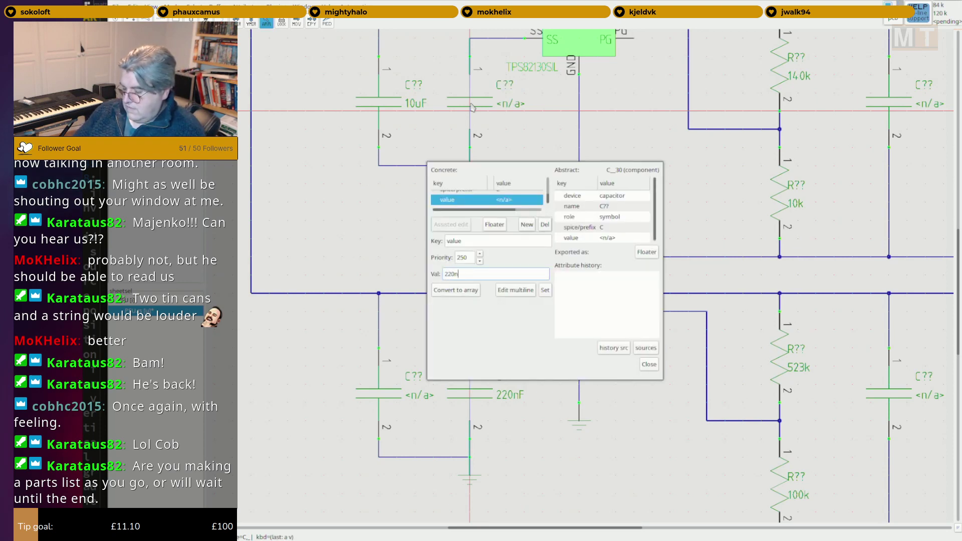
pyautogui.press('Return')
pyautogui.press('Escape')
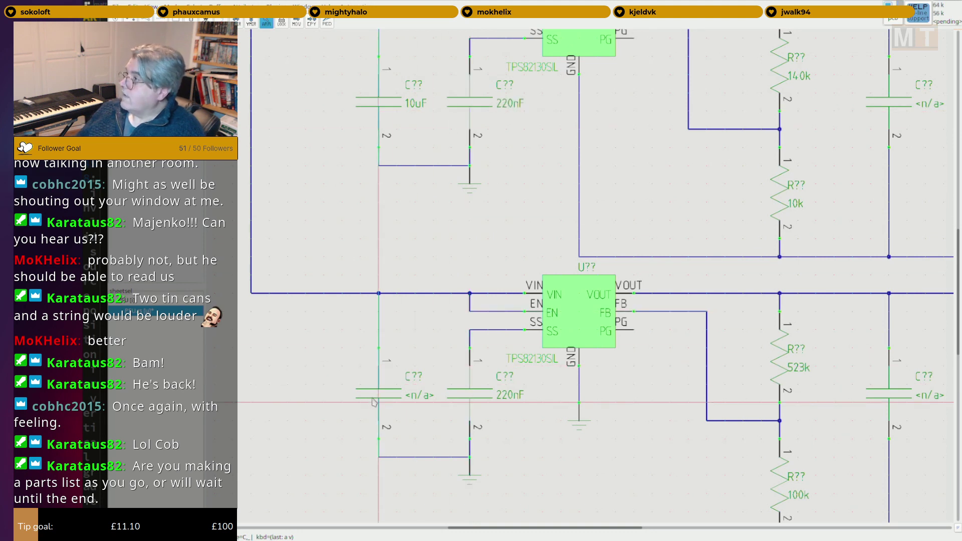
# Set the value of the +5V regulator's input capacitor to 10uF.
pyautogui.write('av')
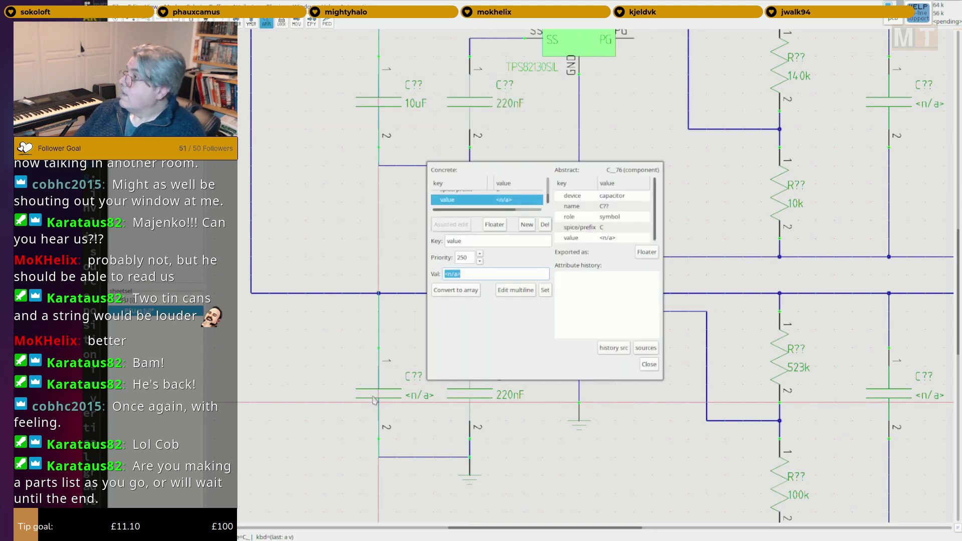
pyautogui.write('10uF')
pyautogui.press('Return')
pyautogui.press('Escape')
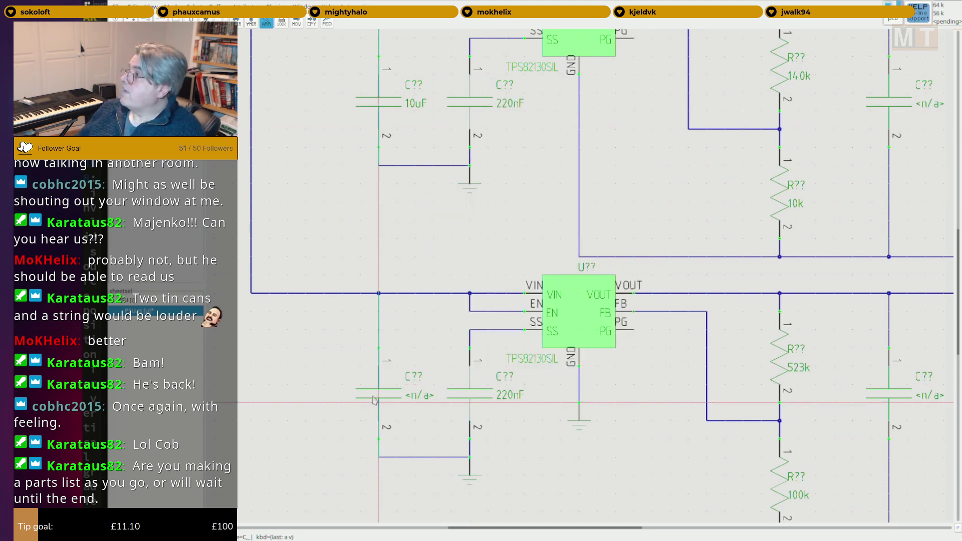
# Set the value of the -12V regulator's output capacitor to 10uF.
pyautogui.scroll(-1, 405, 343)
pyautogui.moveTo(639, 346); pyautogui.dragTo(531, 339, button='middle')
pyautogui.scroll(-1, 531, 339)
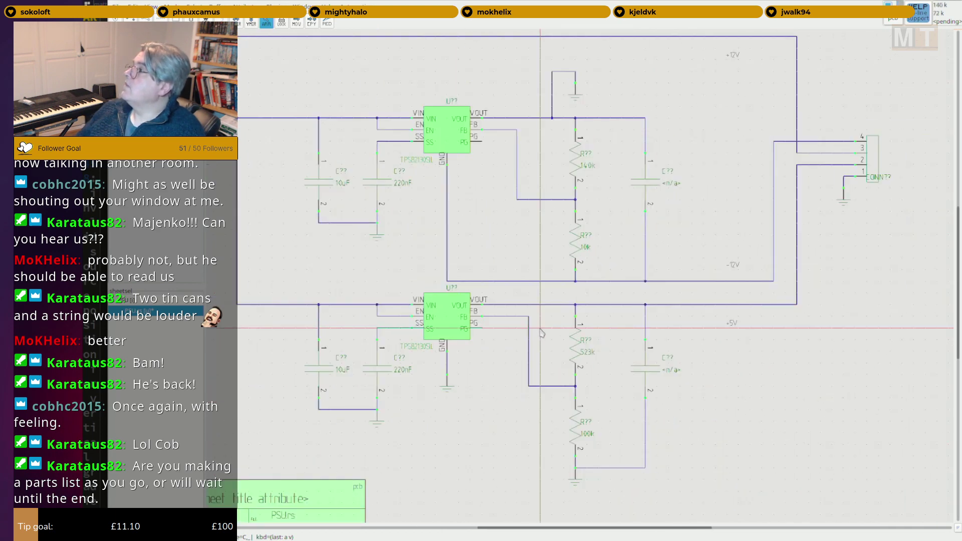
pyautogui.moveTo(659, 243); pyautogui.dragTo(642, 242, button='middle')
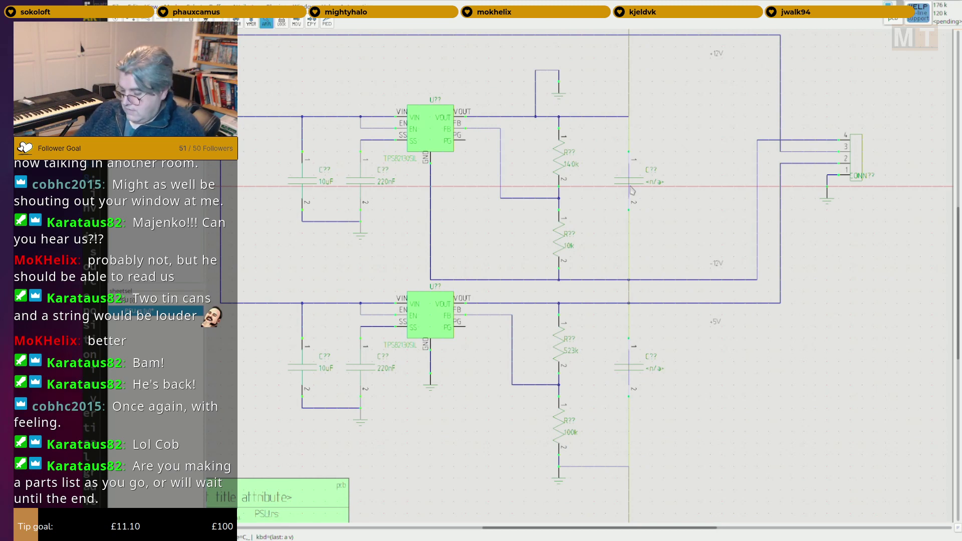
pyautogui.doubleClick(630, 190)
pyautogui.press('Escape')
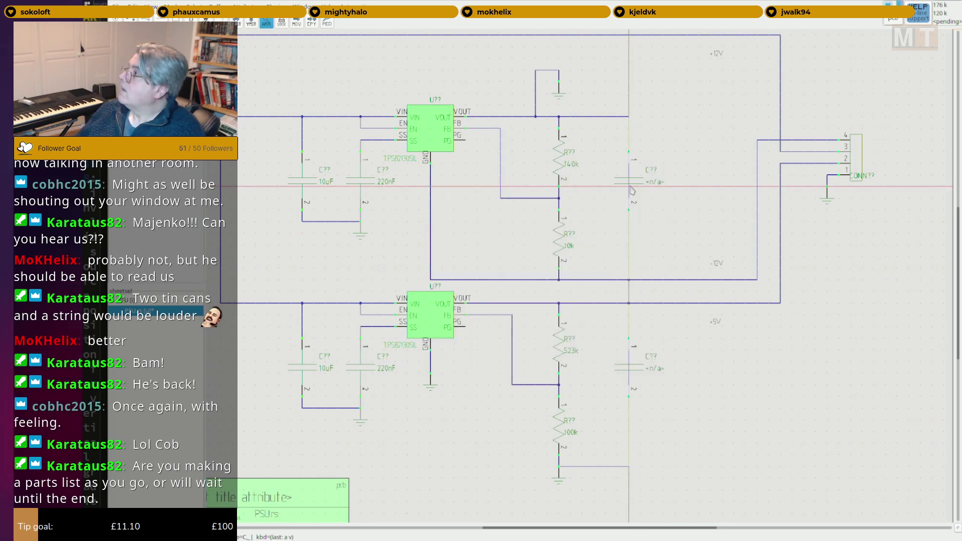
# Set the value of the +5V regulator's output capacitor to 10uF.
pyautogui.press('a')
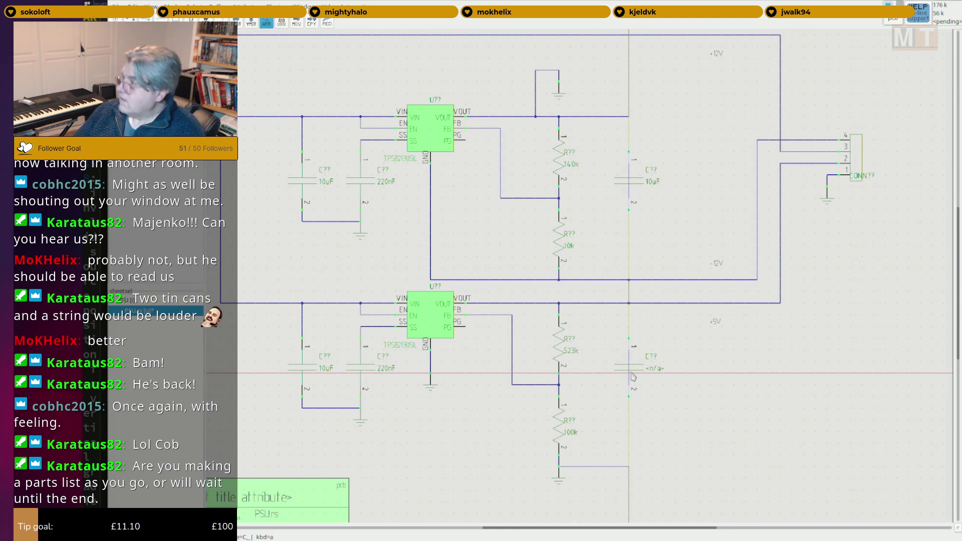
pyautogui.write('v10uF')
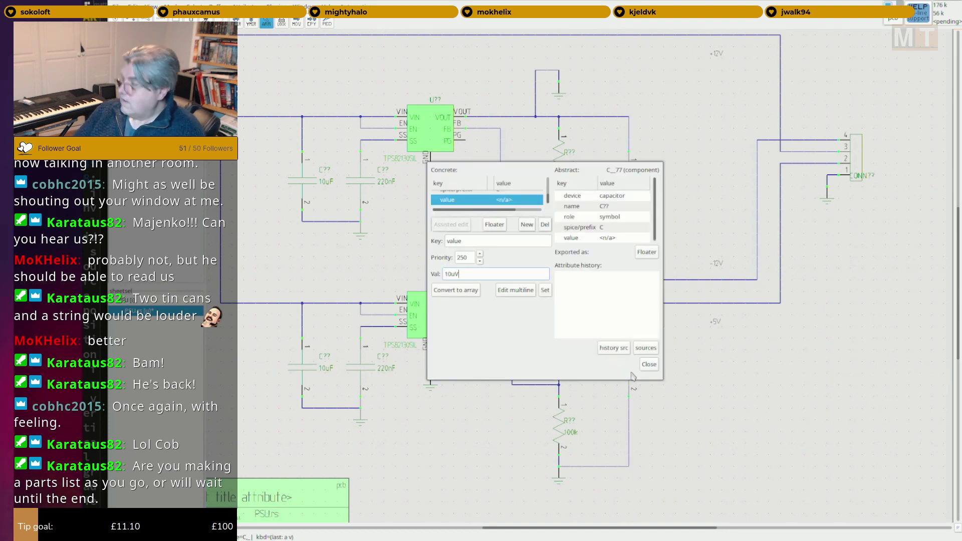
pyautogui.press('Return')
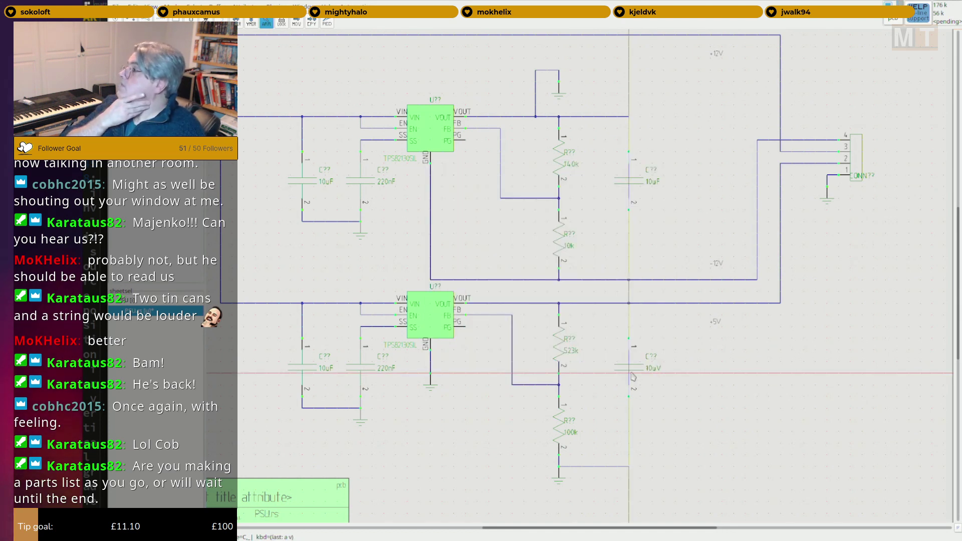
pyautogui.write('av')
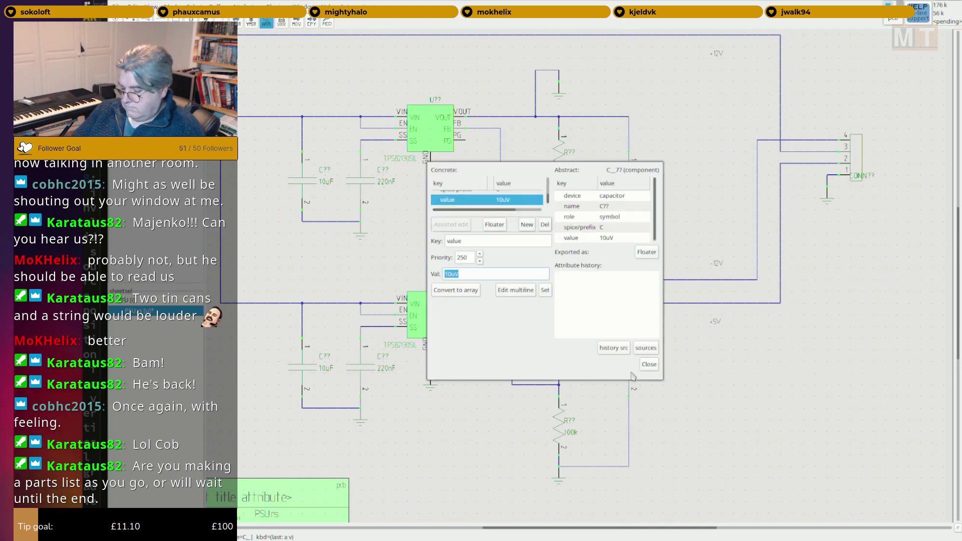
pyautogui.write('10uF')
pyautogui.press('Return')
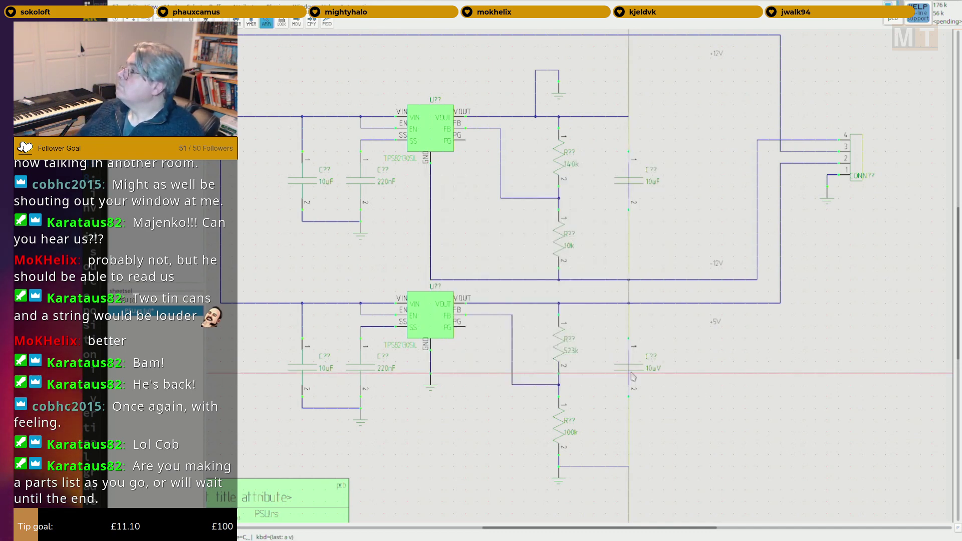
# Examine the two regulator circuits and the wiring of the two-pin input connector.
pyautogui.moveTo(741, 431); pyautogui.dragTo(768, 430, button='middle')
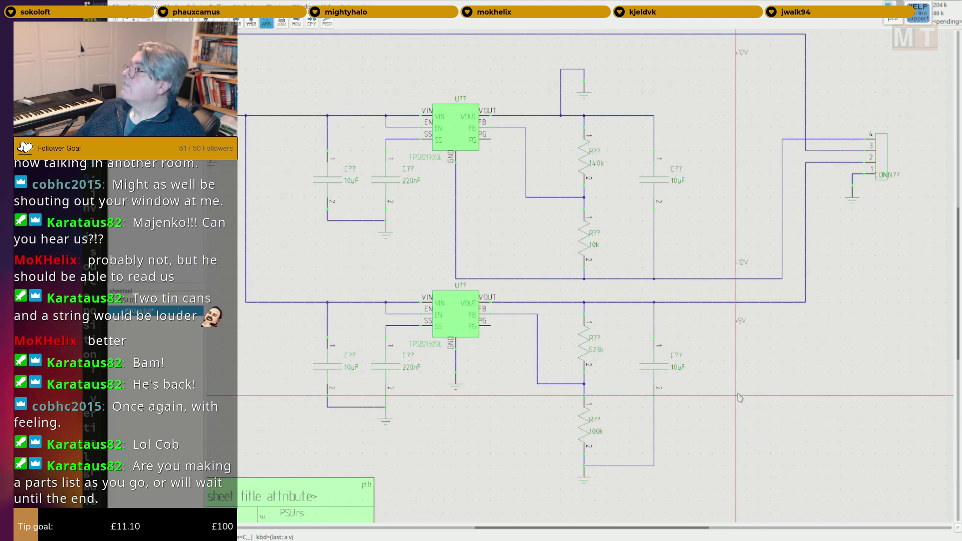
pyautogui.moveTo(744, 397); pyautogui.dragTo(807, 408, button='middle')
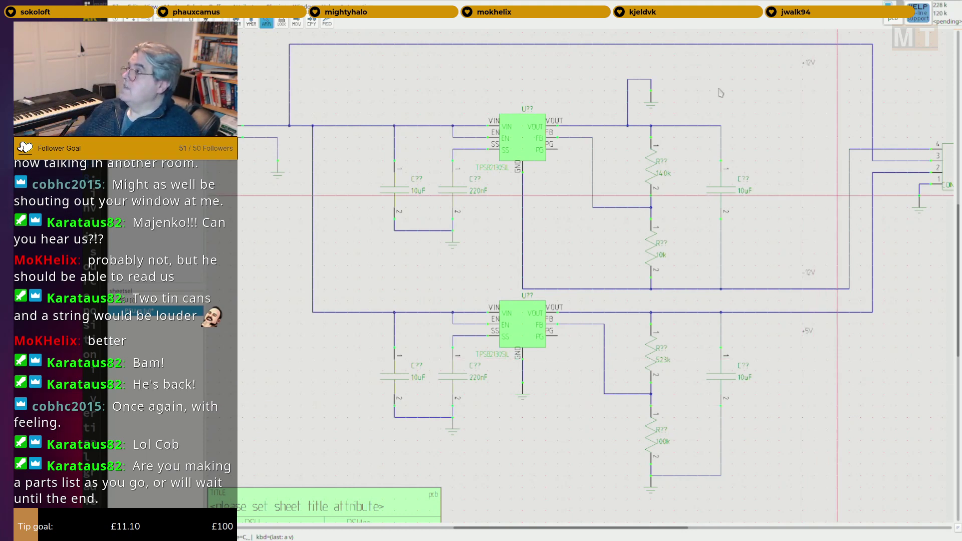
pyautogui.click(534, 145)
pyautogui.click(538, 329)
pyautogui.moveTo(422, 255); pyautogui.dragTo(465, 283, button='middle')
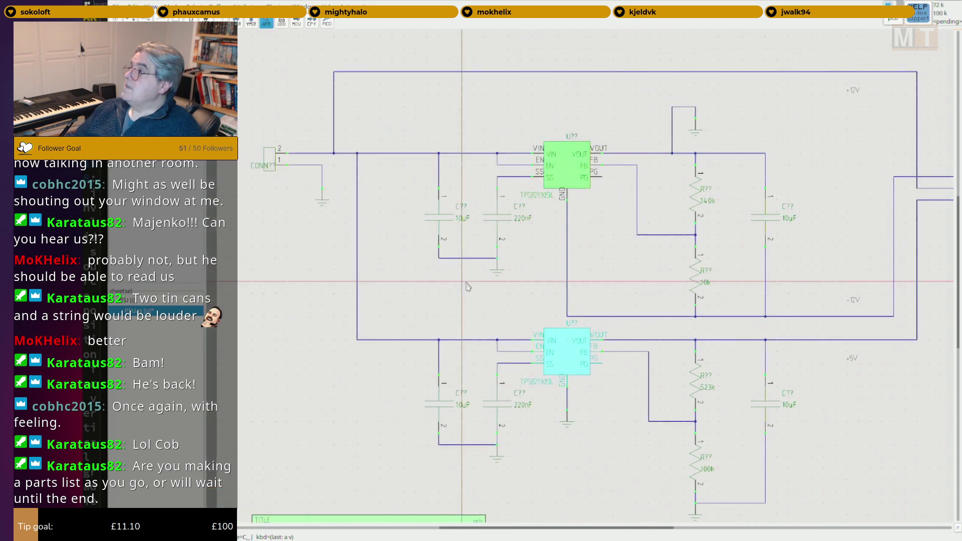
pyautogui.scroll(-2, 461, 278)
pyautogui.click(340, 220)
pyautogui.scroll(5, 339, 199)
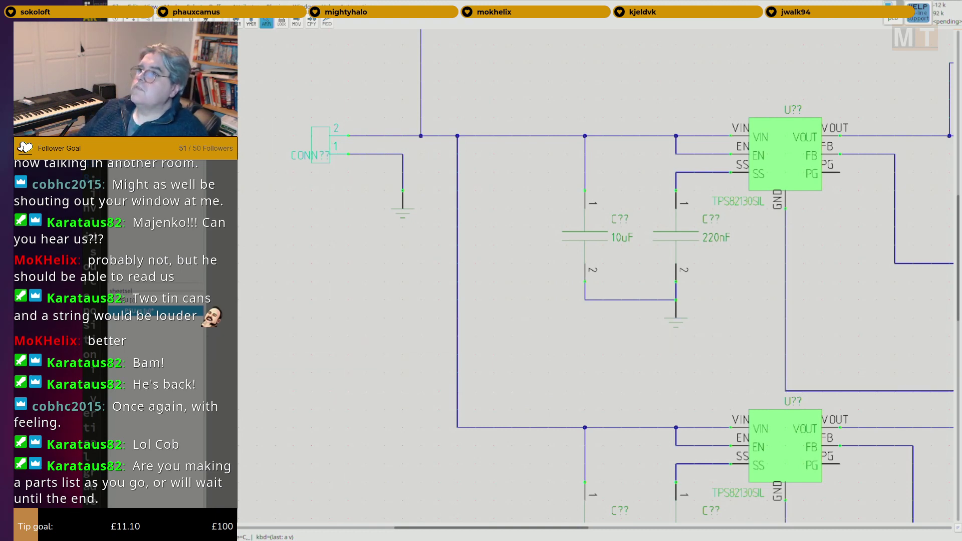
pyautogui.click(456, 262)
pyautogui.moveTo(329, 274); pyautogui.dragTo(483, 351, button='middle')
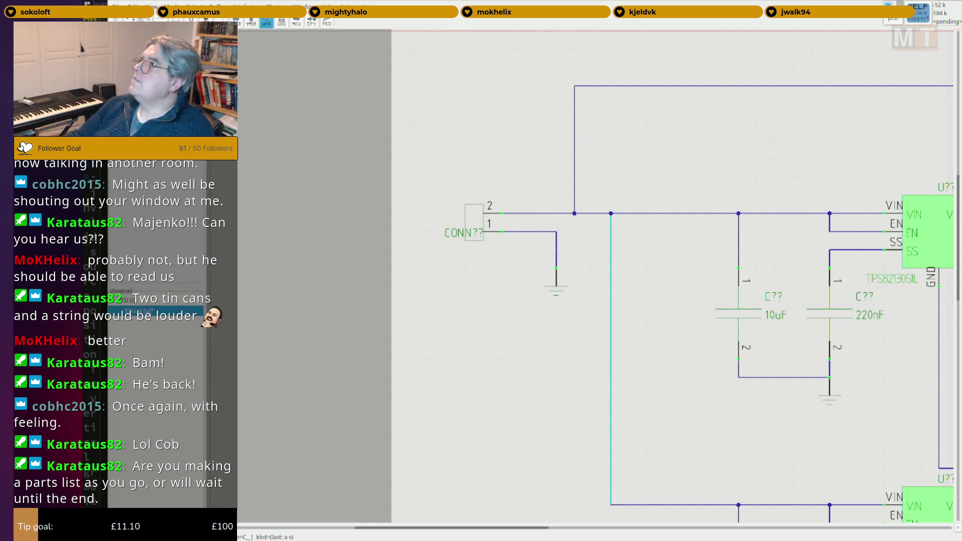
# Switch to the terminal, go to ~/Projects/Products/TFTDisplay and open TFTDisplay.sch in the schematic editor.
pyautogui.hotkey('ctrl', 'alt', 'Right')
pyautogui.hotkey('ctrl', 'alt', 'Right')
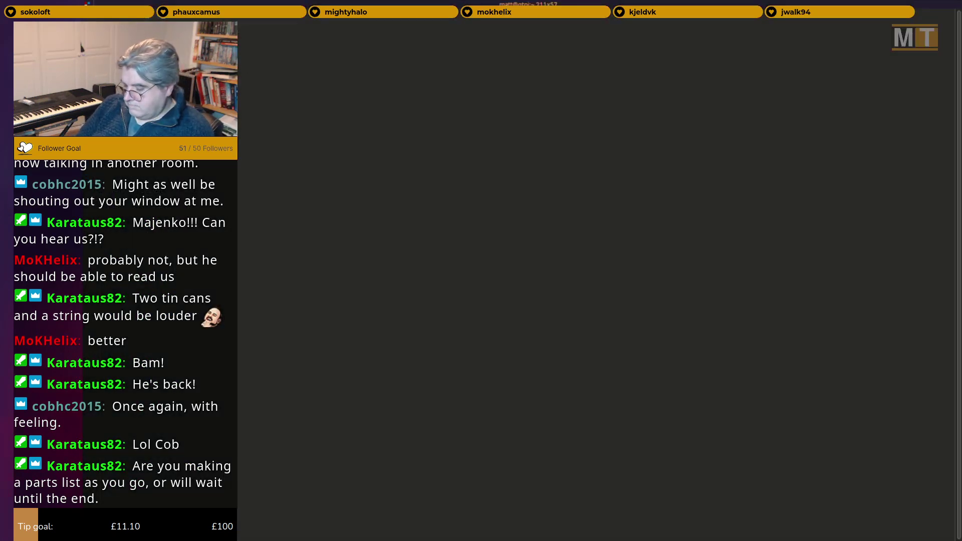
pyautogui.press('Return')
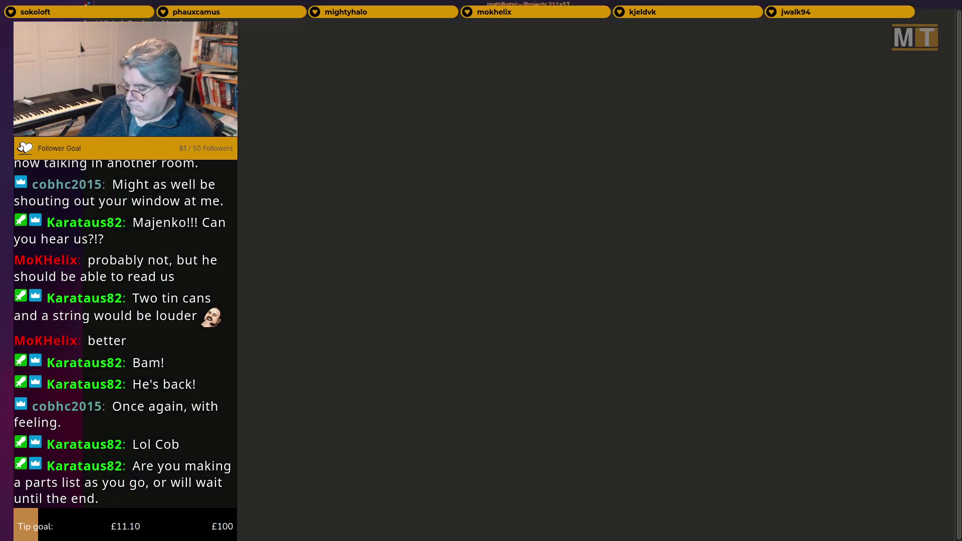
pyautogui.press('Return')
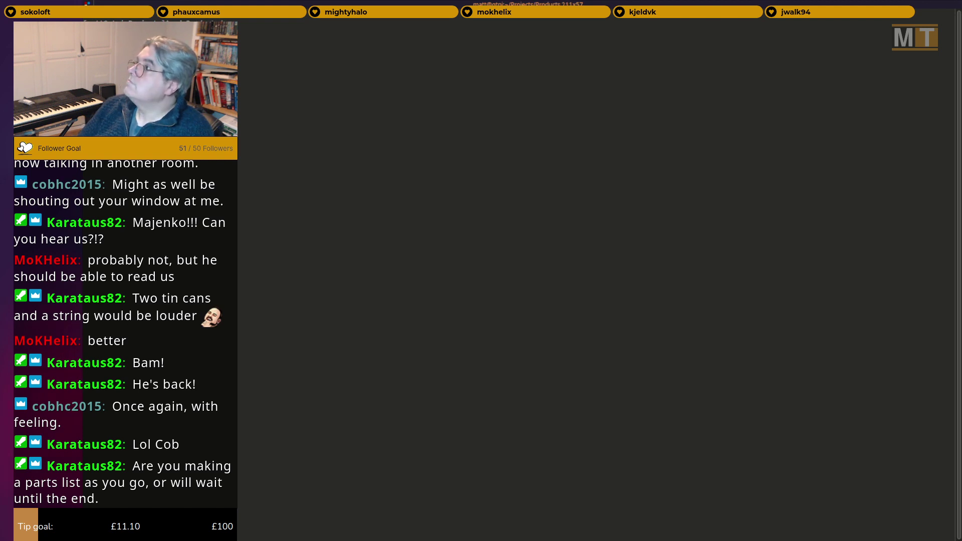
pyautogui.press('Return')
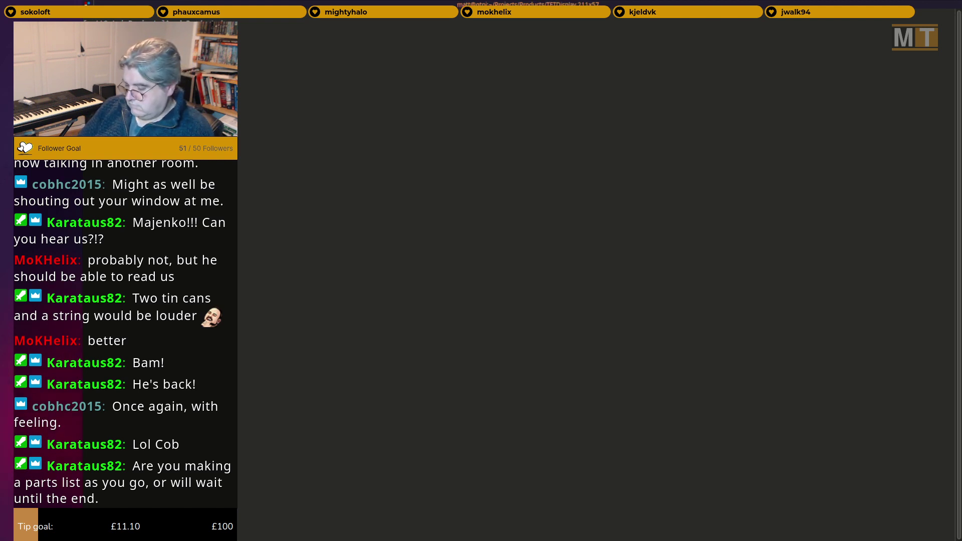
pyautogui.press('Return')
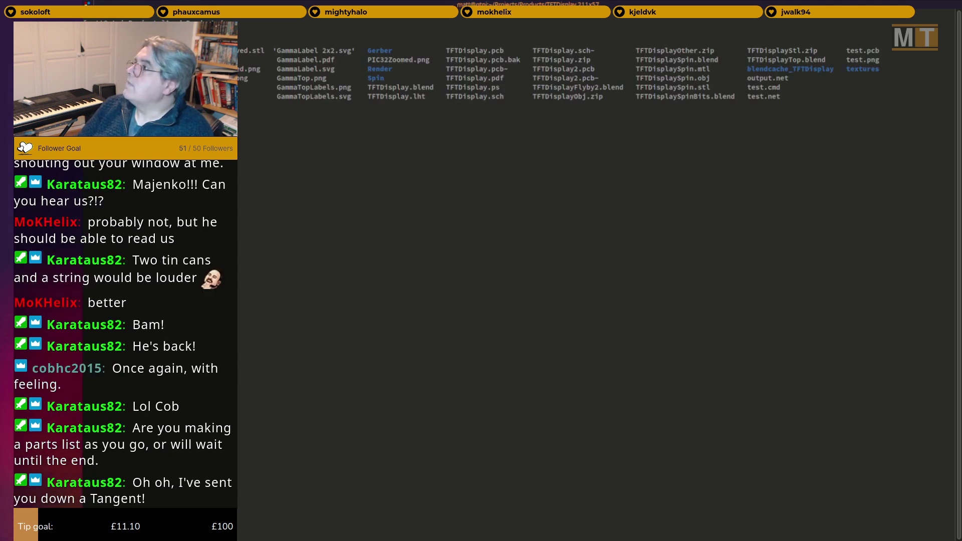
pyautogui.press('Tab')
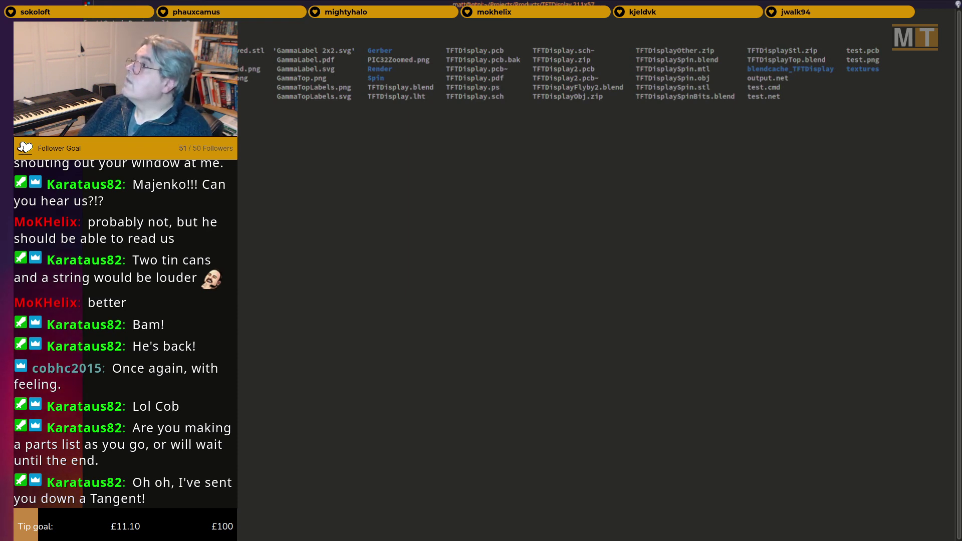
pyautogui.press('Tab')
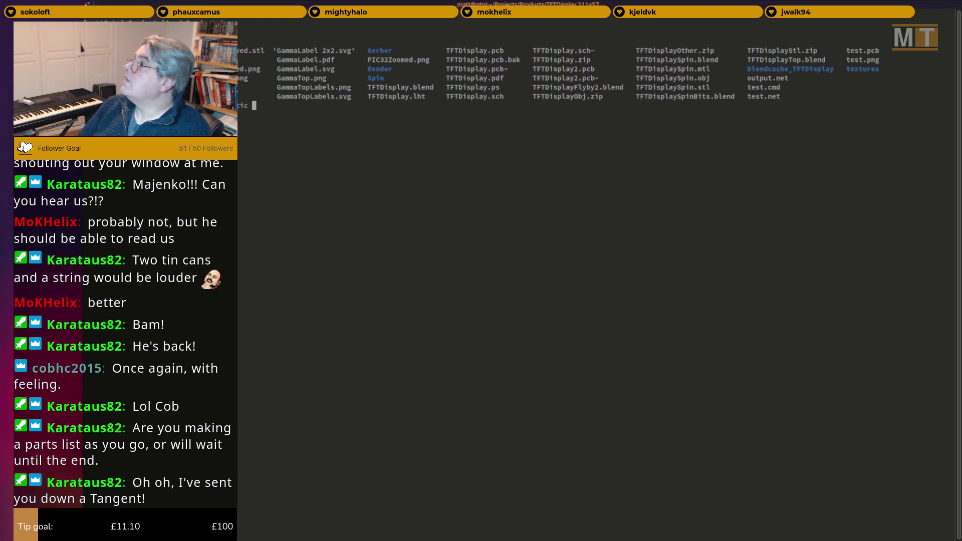
pyautogui.write('TFTDisplay.sch')
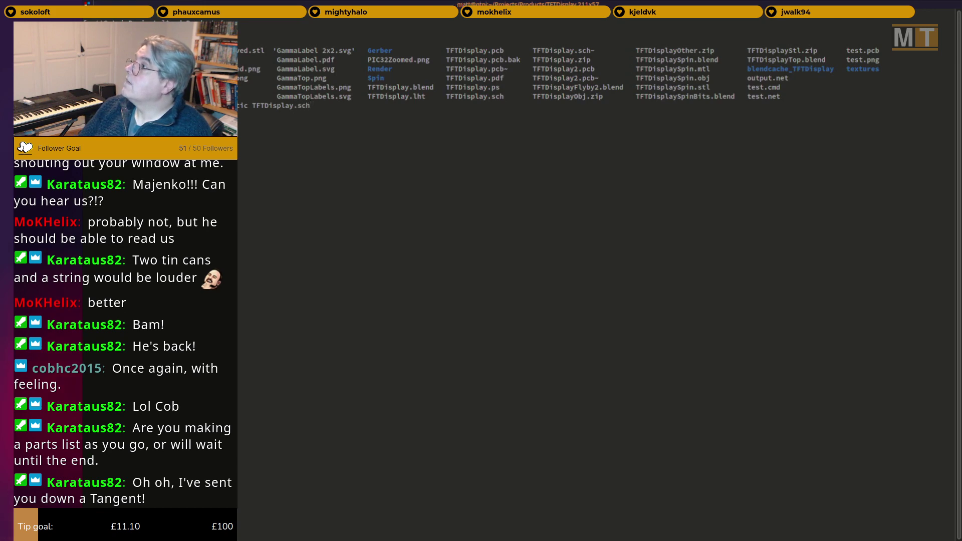
pyautogui.press('Return')
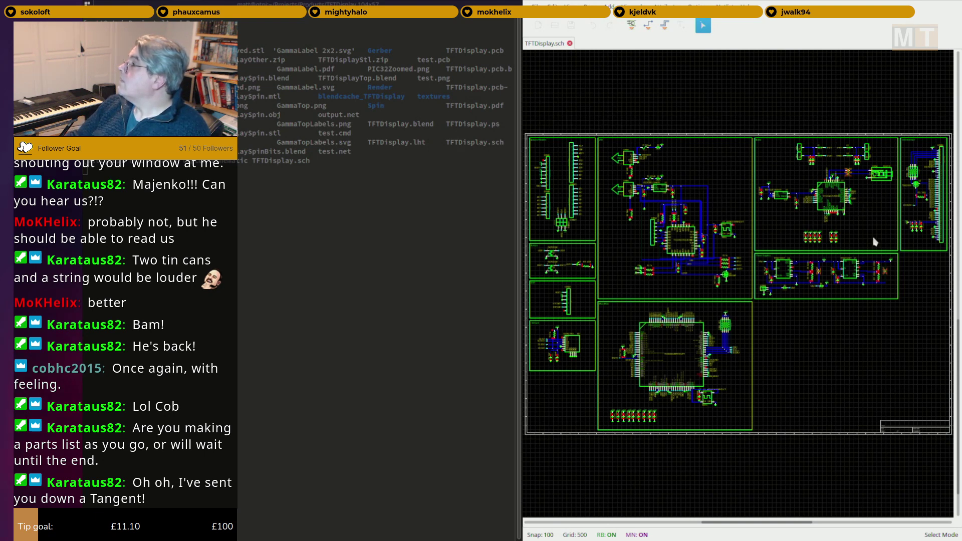
pyautogui.scroll(3, 767, 296)
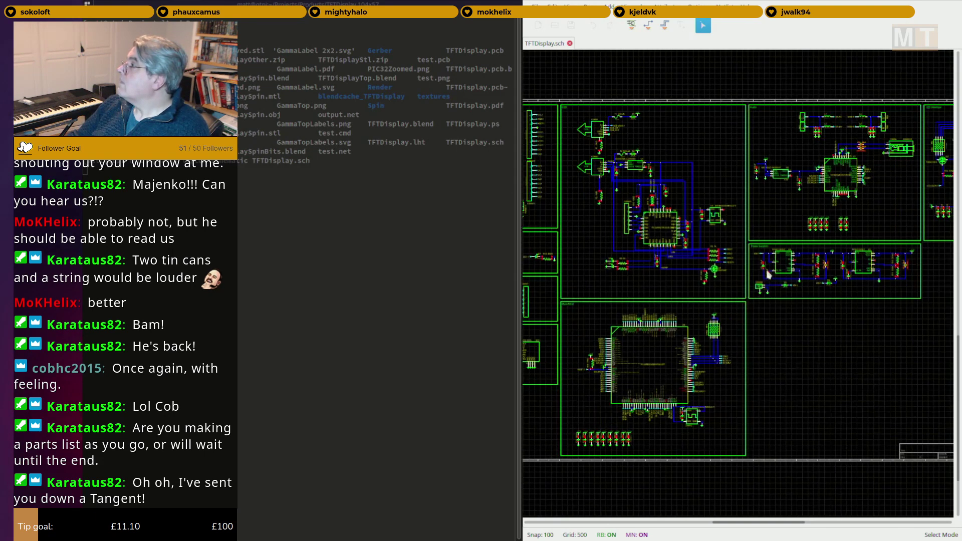
pyautogui.scroll(5, 739, 280)
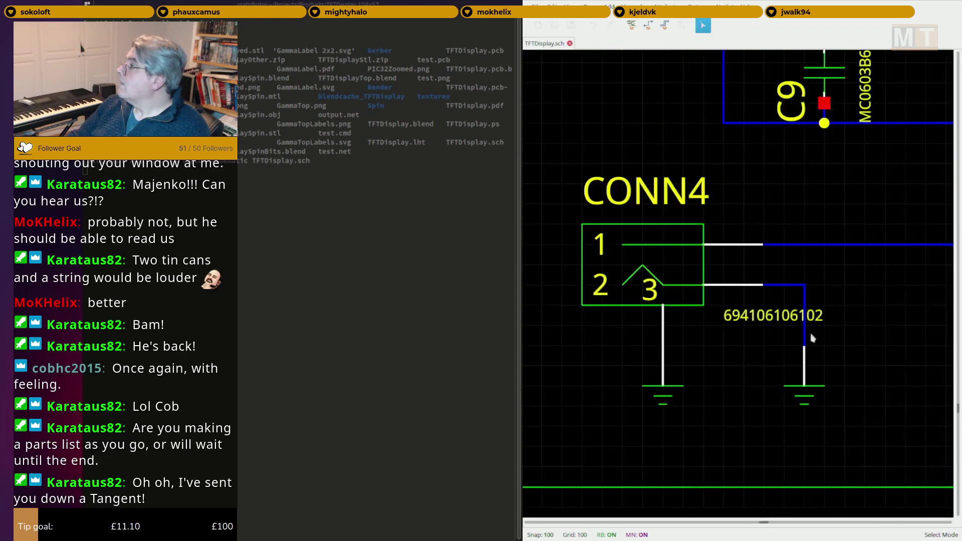
pyautogui.click(757, 319)
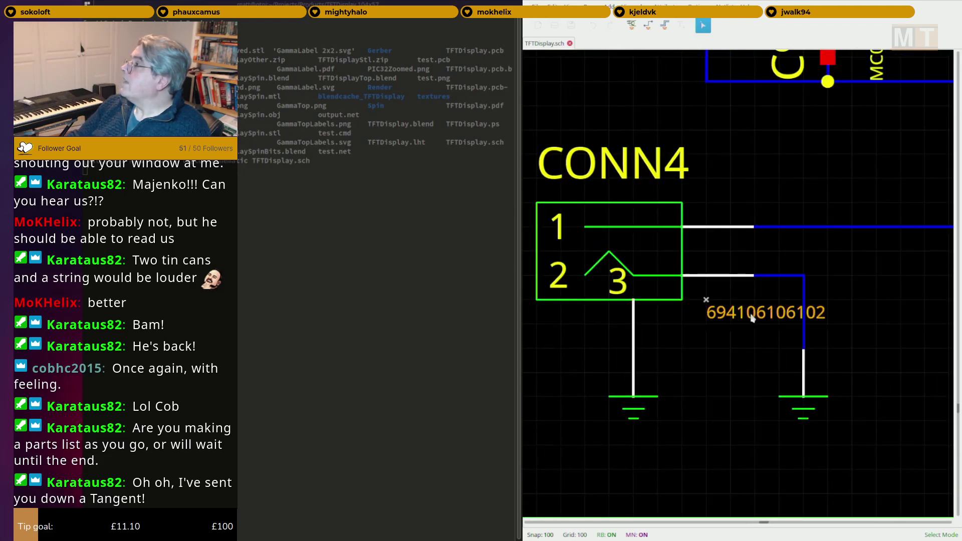
pyautogui.doubleClick(751, 316)
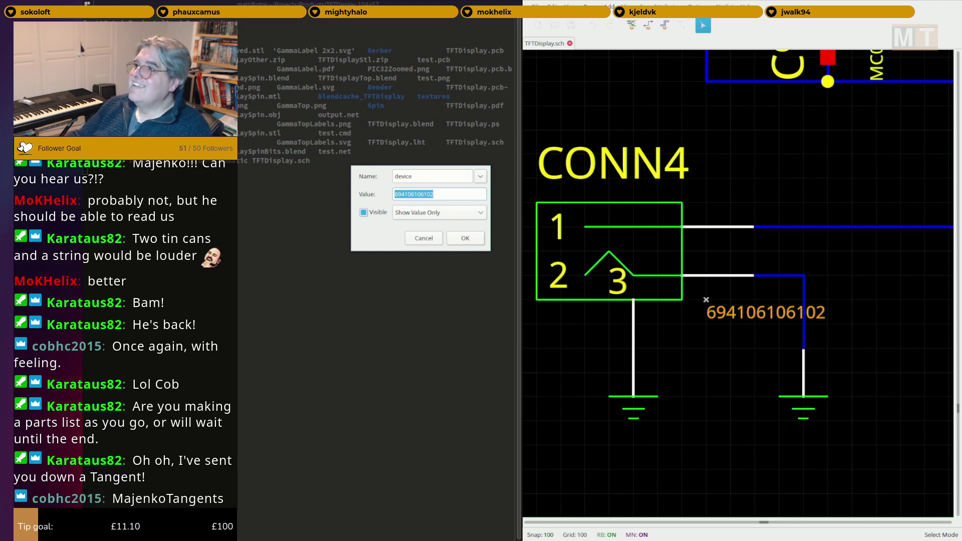
pyautogui.press('BackSpace')
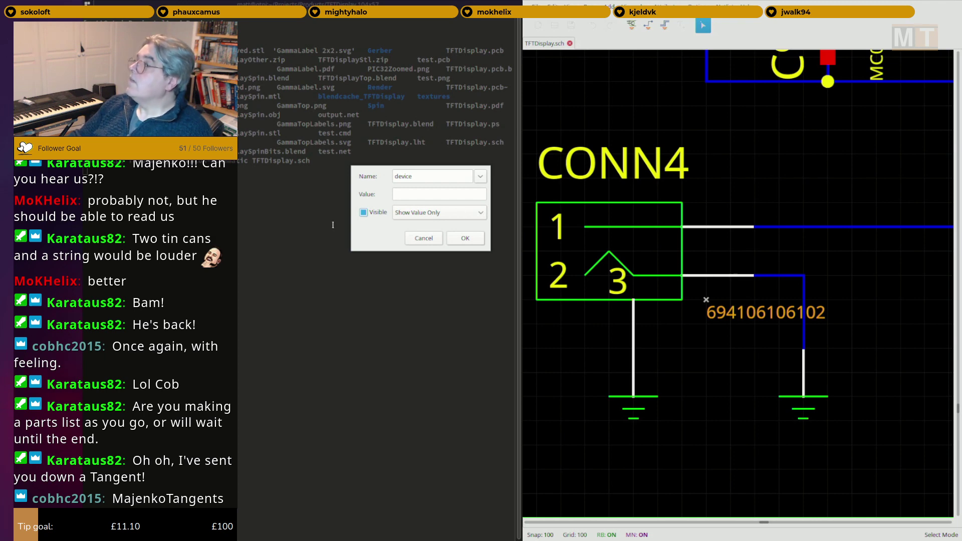
pyautogui.hotkey('ctrl', 'alt', 'Left')
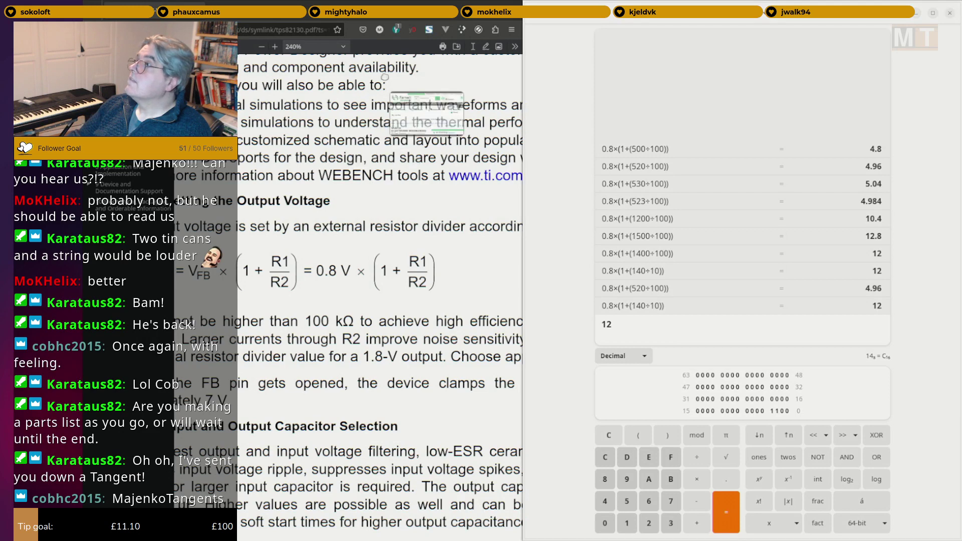
pyautogui.moveTo(384, 77); pyautogui.dragTo(224, 3)
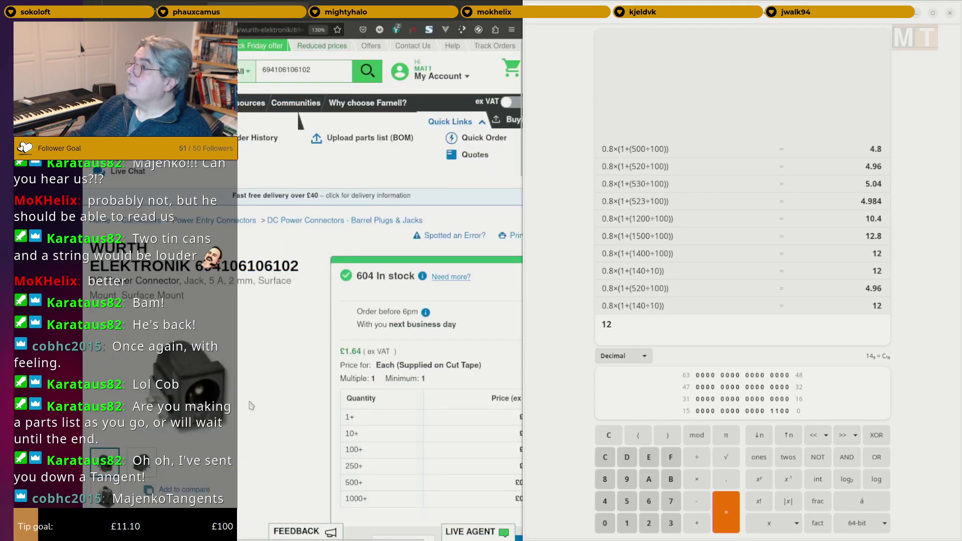
pyautogui.scroll(-2, 288, 365)
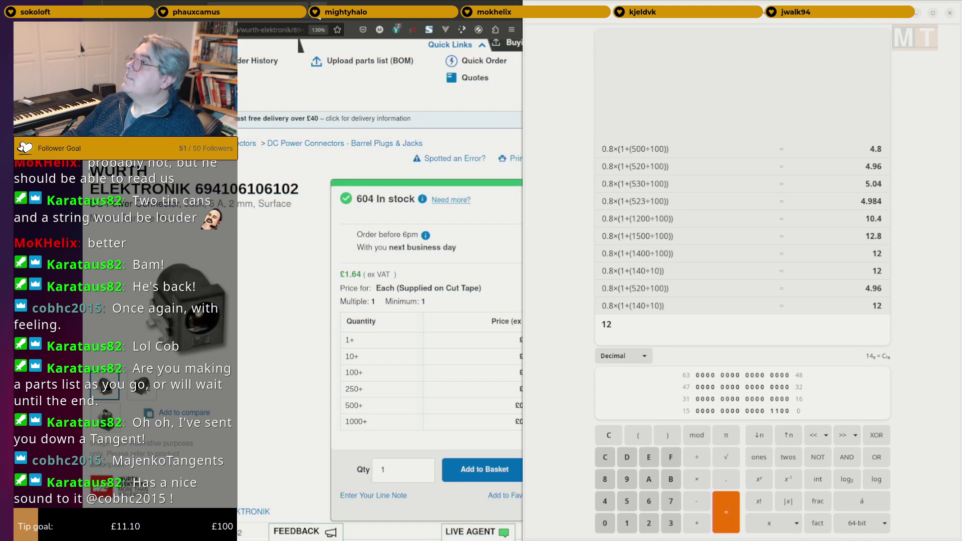
pyautogui.moveTo(441, 1); pyautogui.dragTo(315, 11)
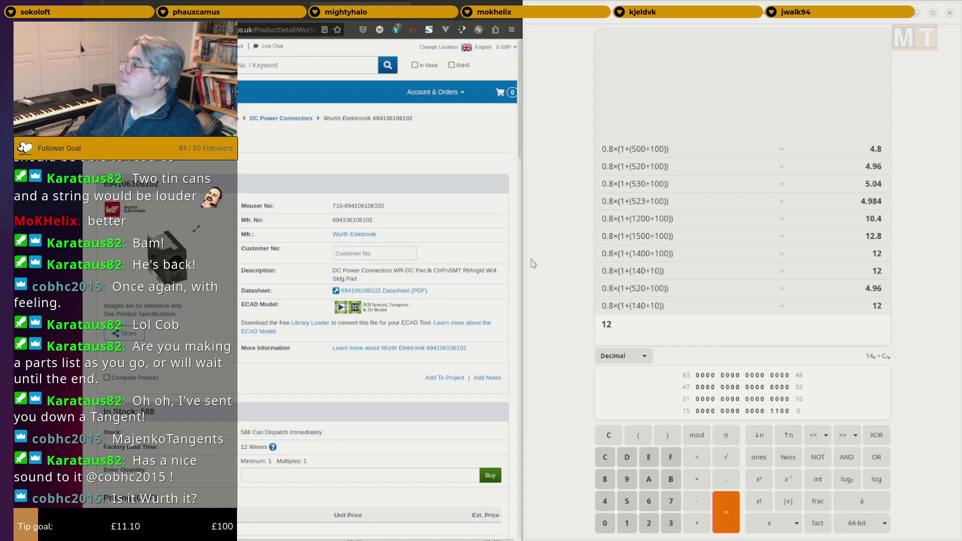
pyautogui.hotkey('ctrl', 'alt', 'Left')
pyautogui.hotkey('ctrl', 'alt', 'Left')
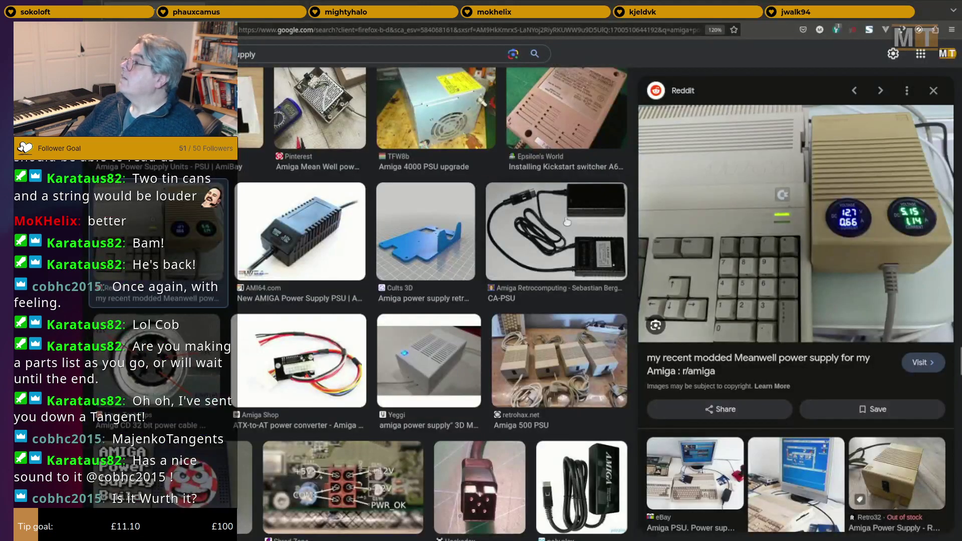
pyautogui.scroll(3, 447, 223)
pyautogui.press('a')
pyautogui.press('a')
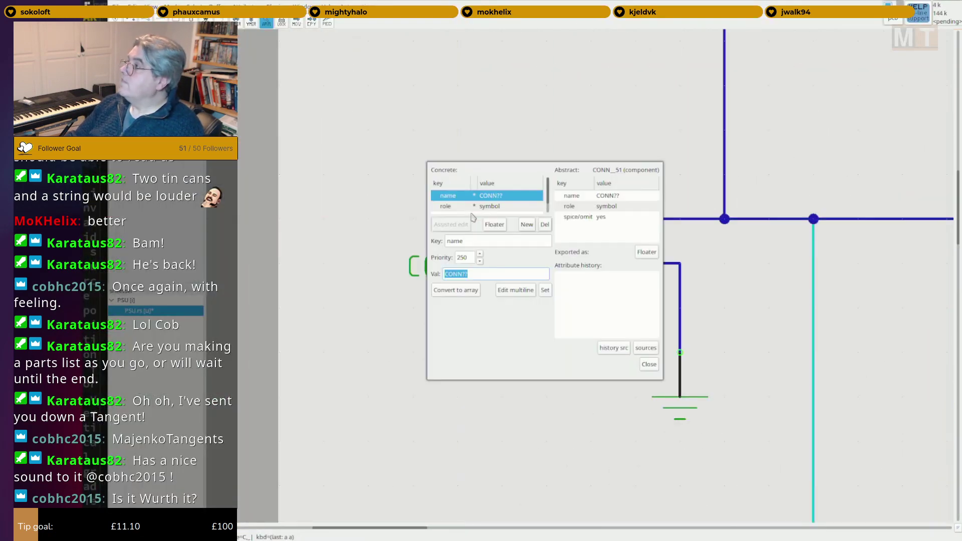
pyautogui.click(527, 224)
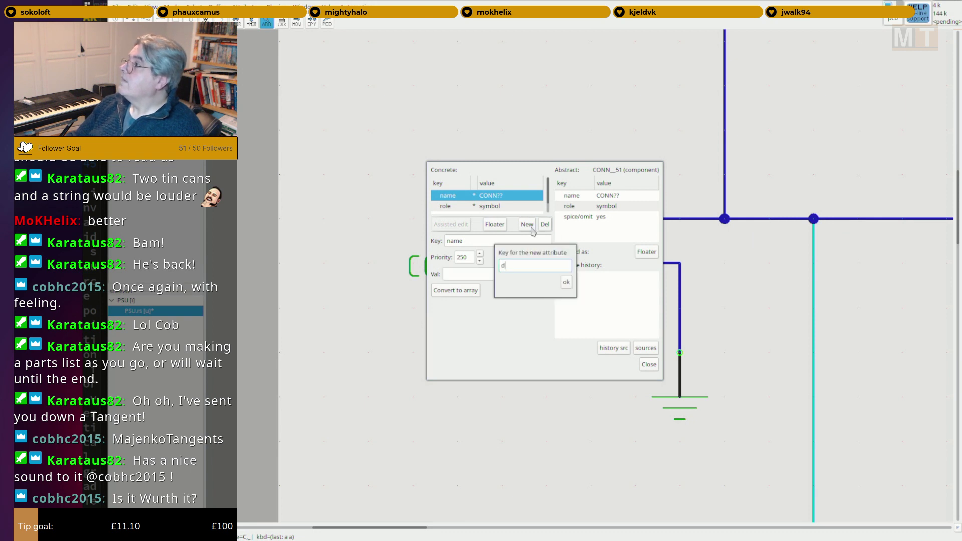
pyautogui.write('device')
pyautogui.press('Return')
pyautogui.hotkey('ctrl', 'v')
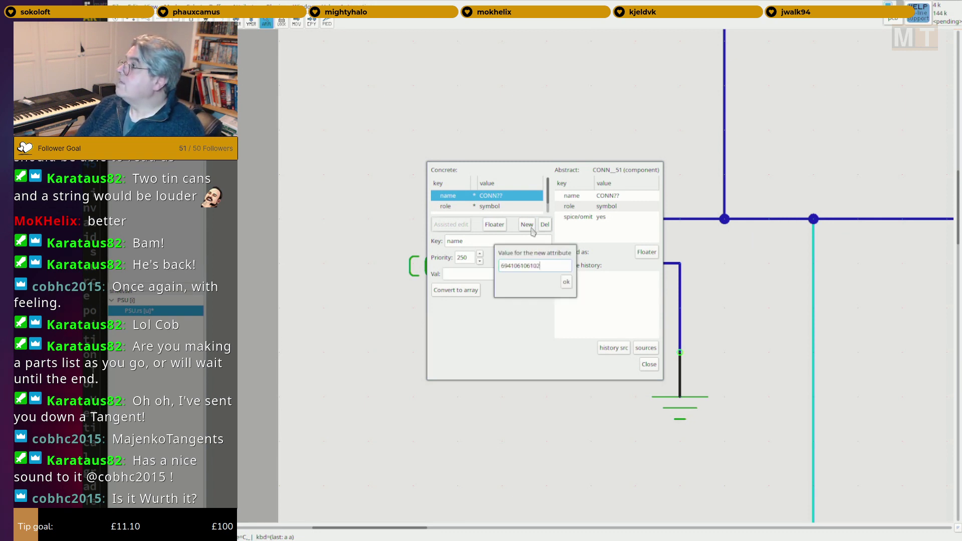
pyautogui.press('Return')
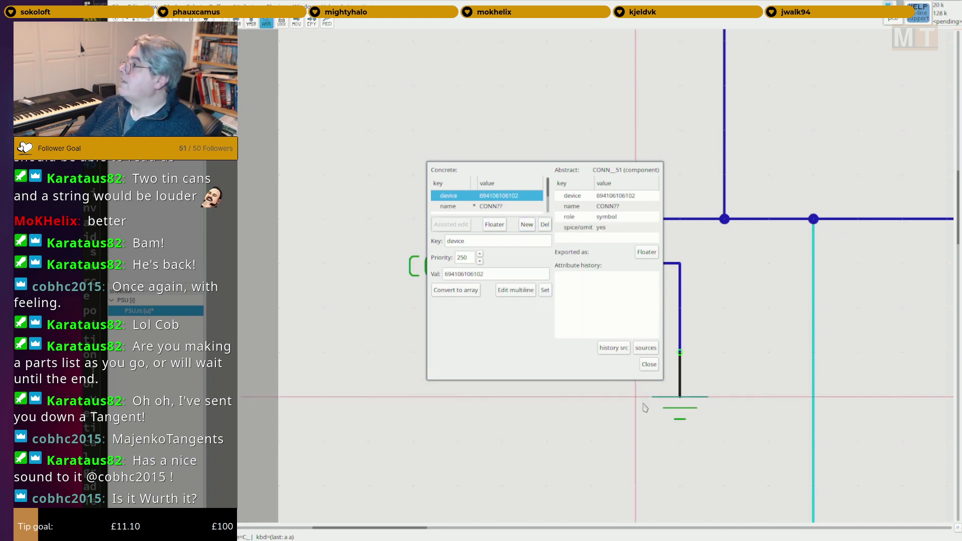
pyautogui.click(648, 366)
pyautogui.press('f')
pyautogui.press('s')
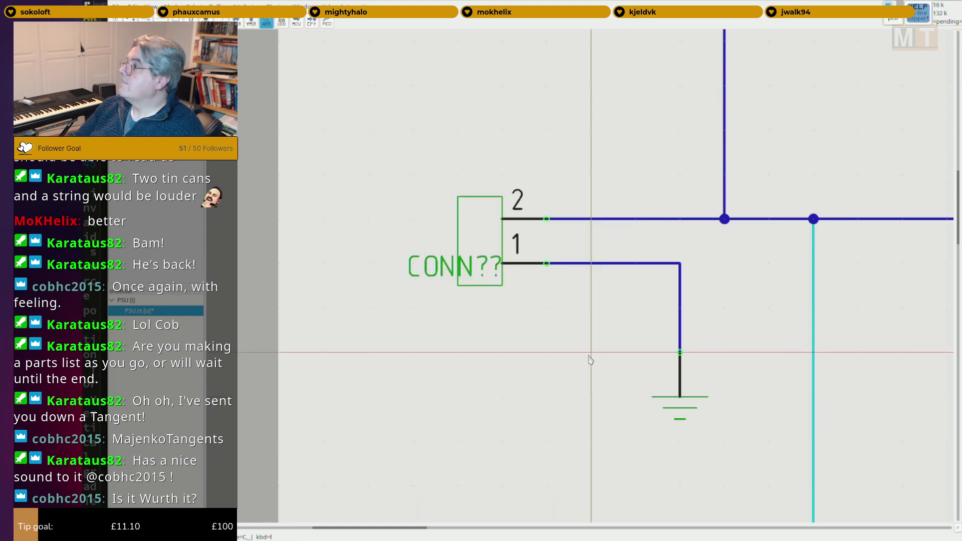
pyautogui.press('a')
pyautogui.press('a')
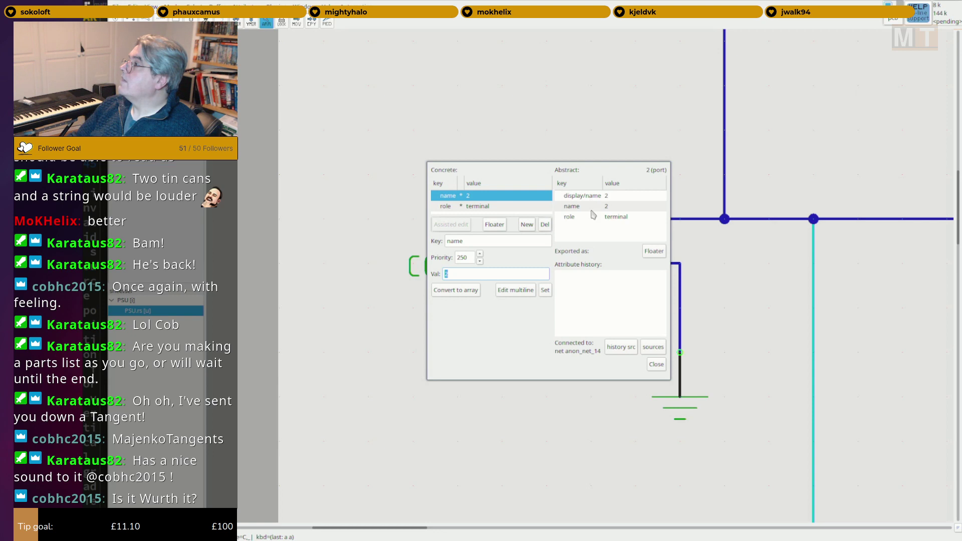
pyautogui.keyDown('super'); pyautogui.moveTo(498, 293); pyautogui.dragTo(489, 384, button='right'); pyautogui.keyUp('super')
pyautogui.press('Escape')
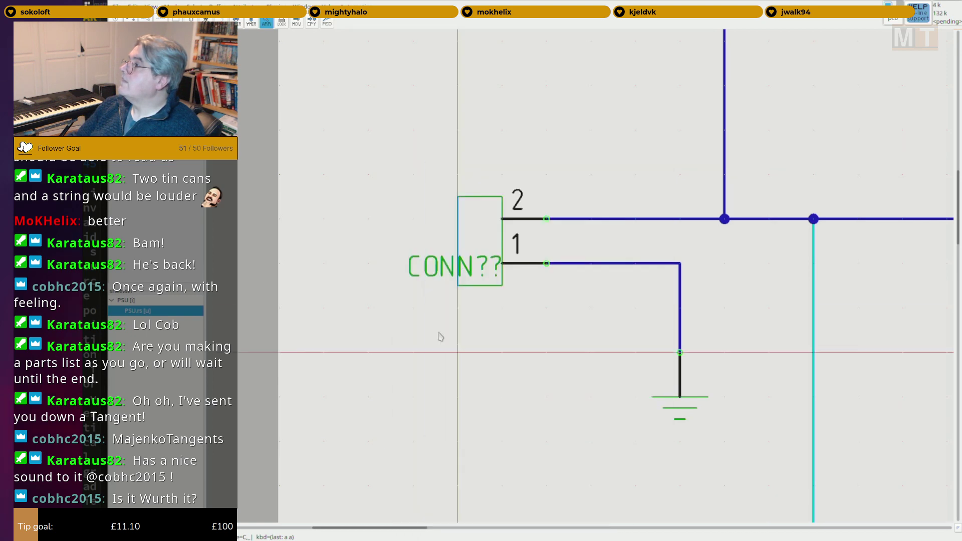
pyautogui.press('a')
pyautogui.press('a')
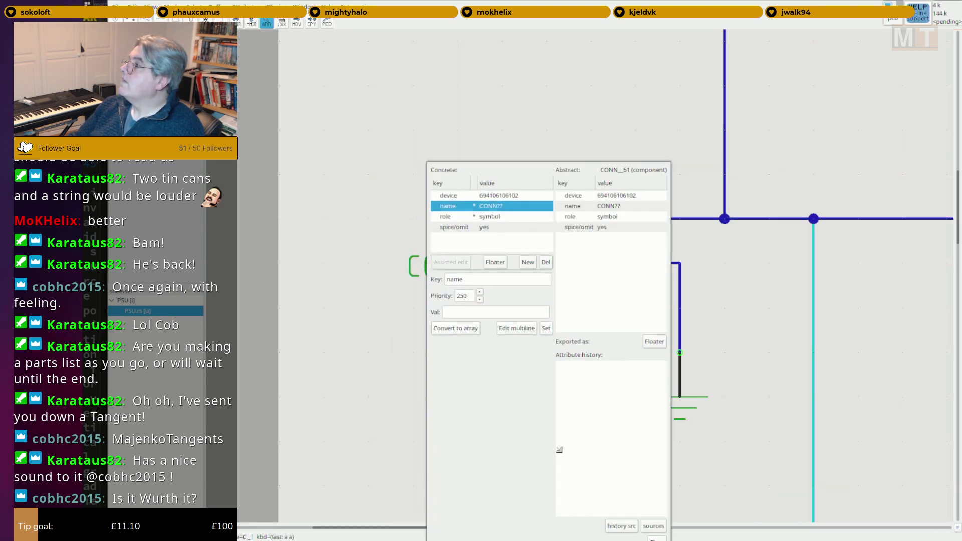
pyautogui.click(526, 196)
pyautogui.click(500, 264)
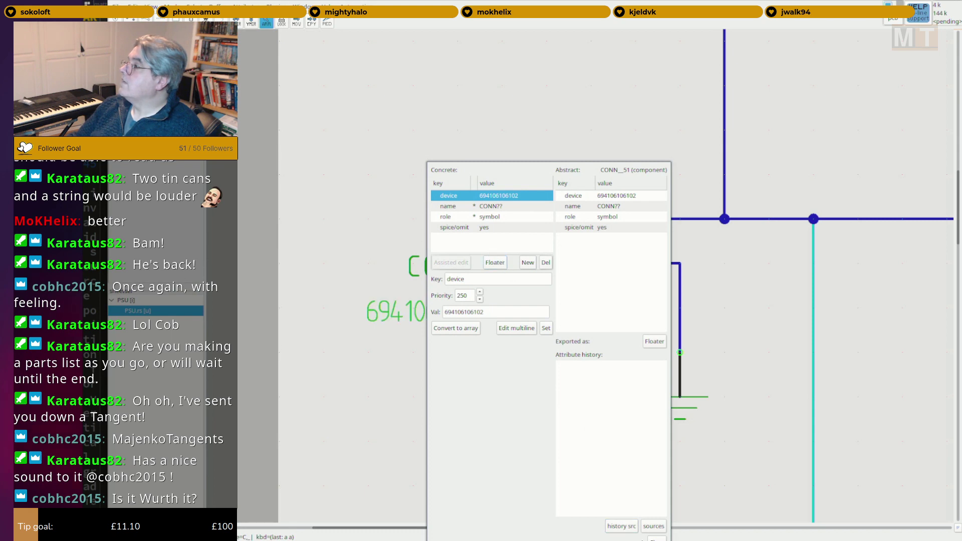
pyautogui.press('Escape')
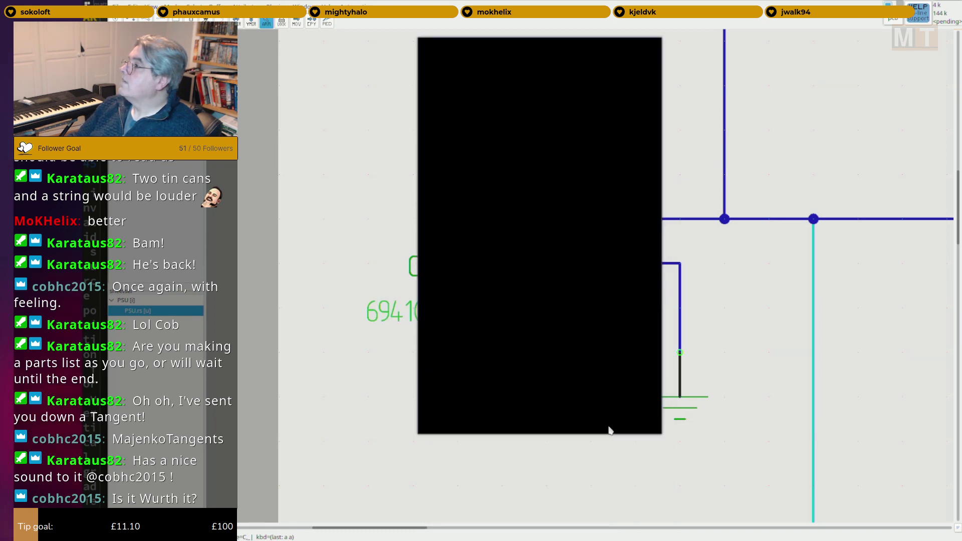
pyautogui.scroll(-2, 468, 370)
pyautogui.scroll(-2, 782, 470)
pyautogui.moveTo(779, 466); pyautogui.dragTo(671, 401, button='middle')
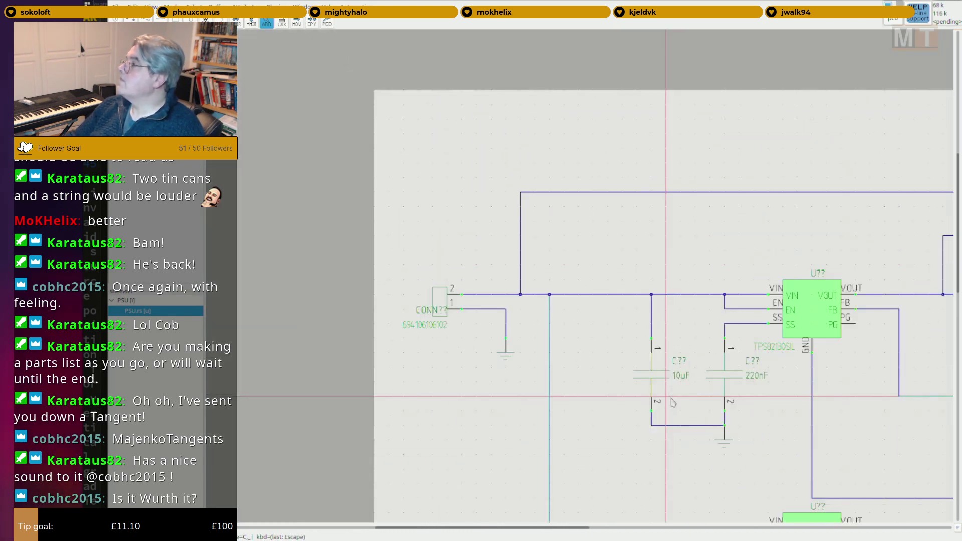
pyautogui.moveTo(839, 421); pyautogui.dragTo(684, 329, button='middle')
pyautogui.moveTo(844, 356); pyautogui.dragTo(801, 337, button='middle')
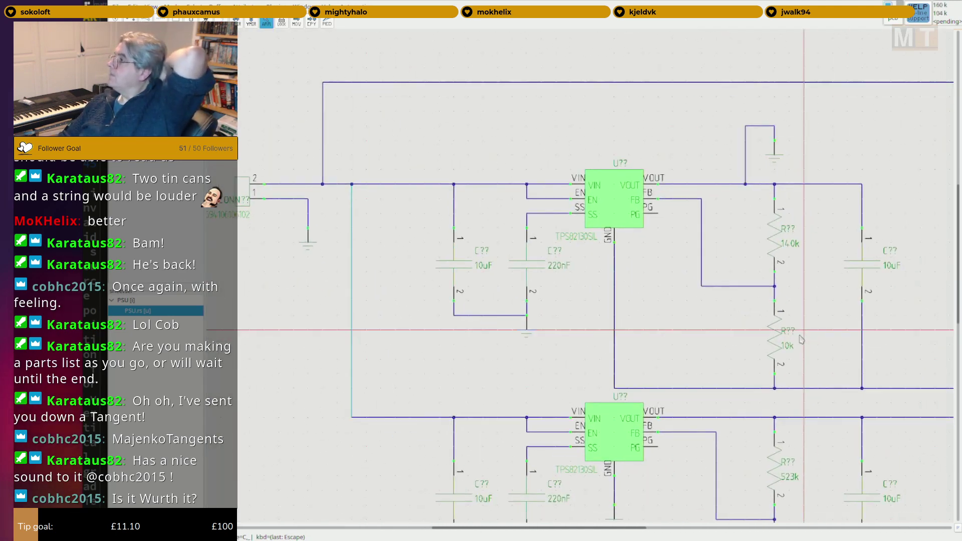
pyautogui.moveTo(523, 328); pyautogui.dragTo(537, 288, button='middle')
pyautogui.scroll(-2, 537, 289)
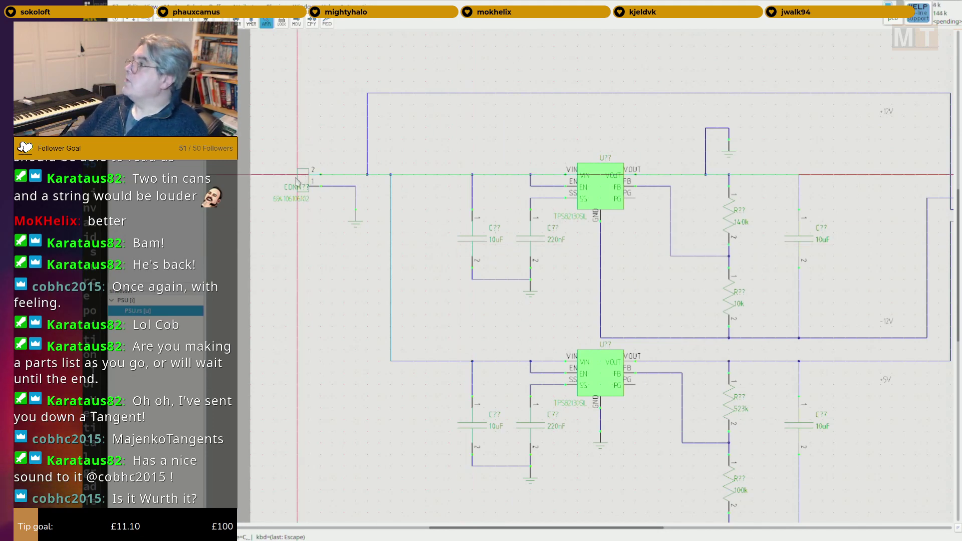
pyautogui.scroll(2, 302, 180)
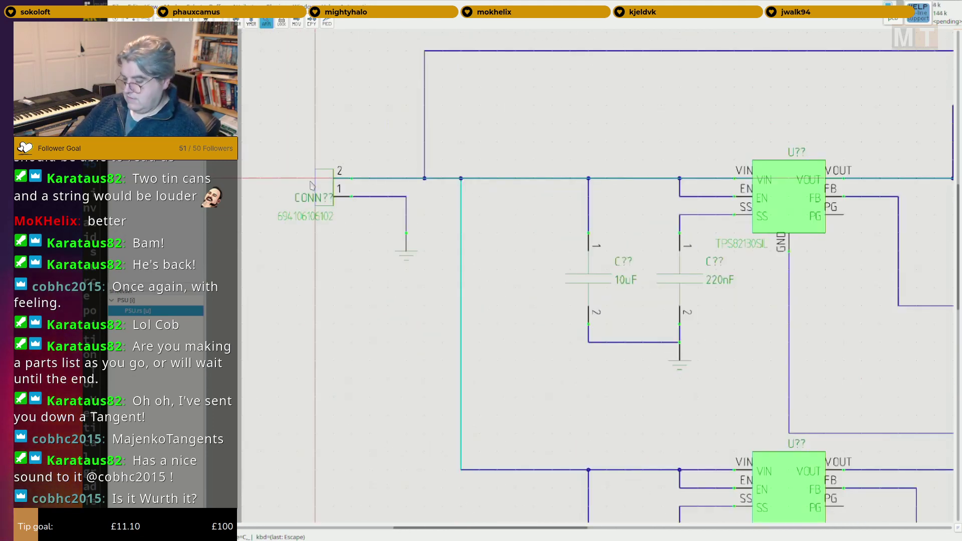
pyautogui.press('a')
pyautogui.press('f')
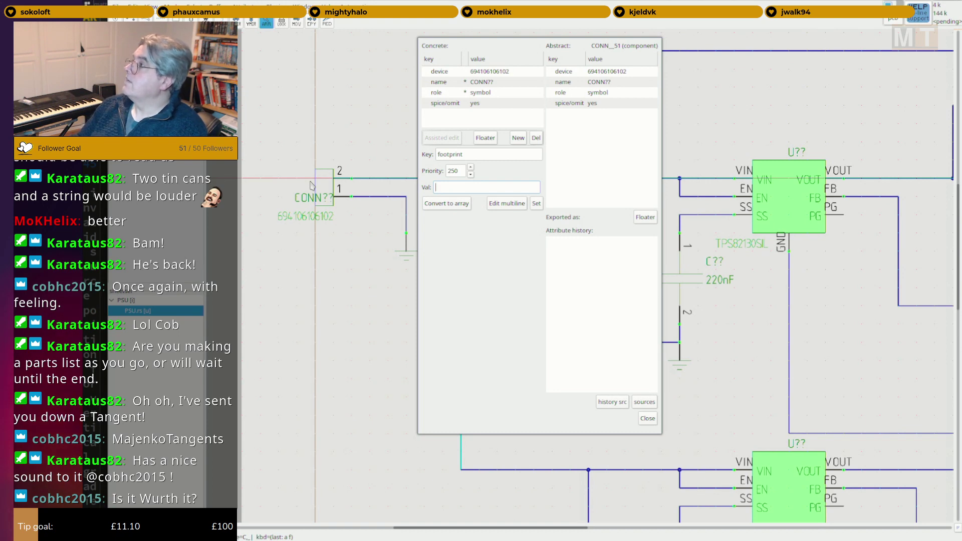
pyautogui.hotkey('ctrl', 'v')
pyautogui.press('Return')
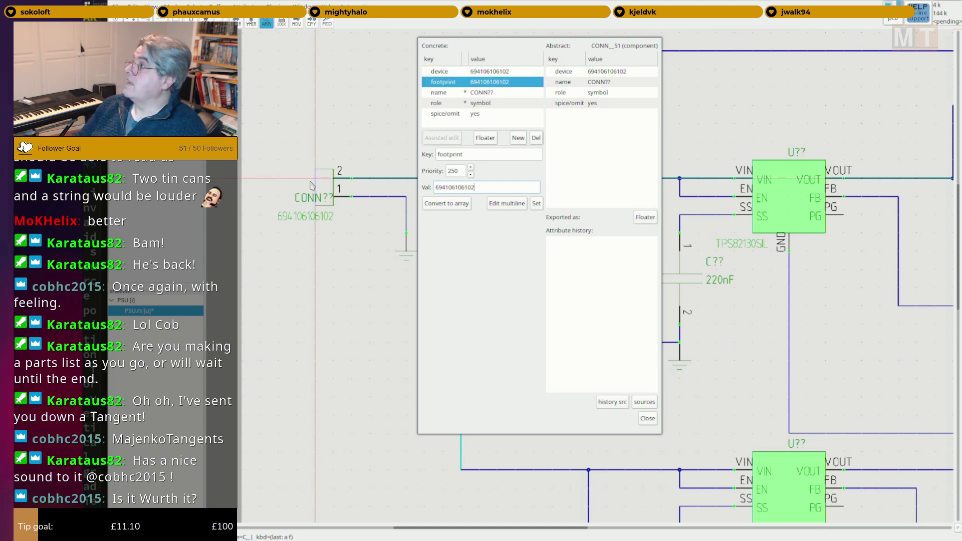
pyautogui.press('Escape')
# Copy the device value TPS82130SIL from the upper regulator's attributes.
pyautogui.moveTo(658, 380); pyautogui.dragTo(522, 244, button='middle')
pyautogui.scroll(-2, 522, 244)
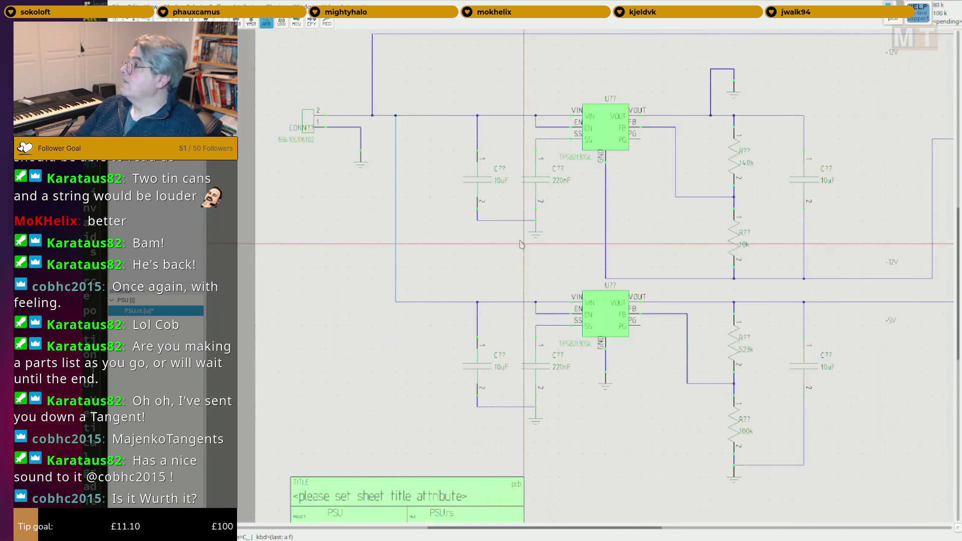
pyautogui.moveTo(745, 319); pyautogui.dragTo(585, 373, button='middle')
pyautogui.scroll(2, 458, 179)
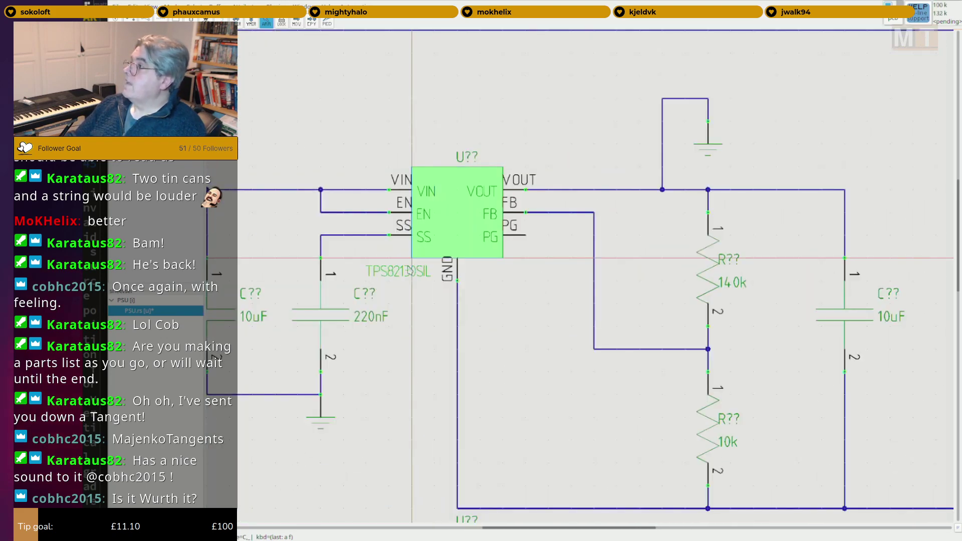
pyautogui.hotkey('ctrl', 'c')
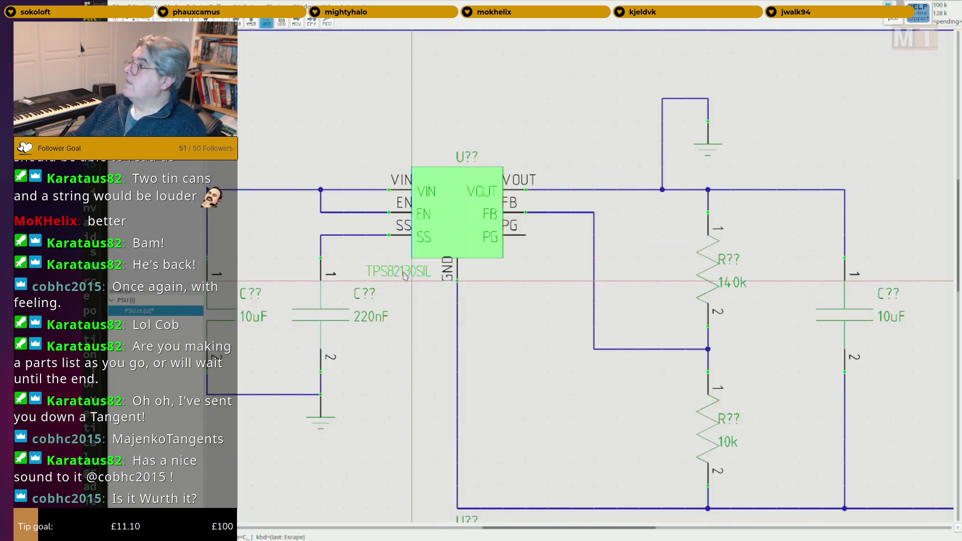
pyautogui.press('Escape')
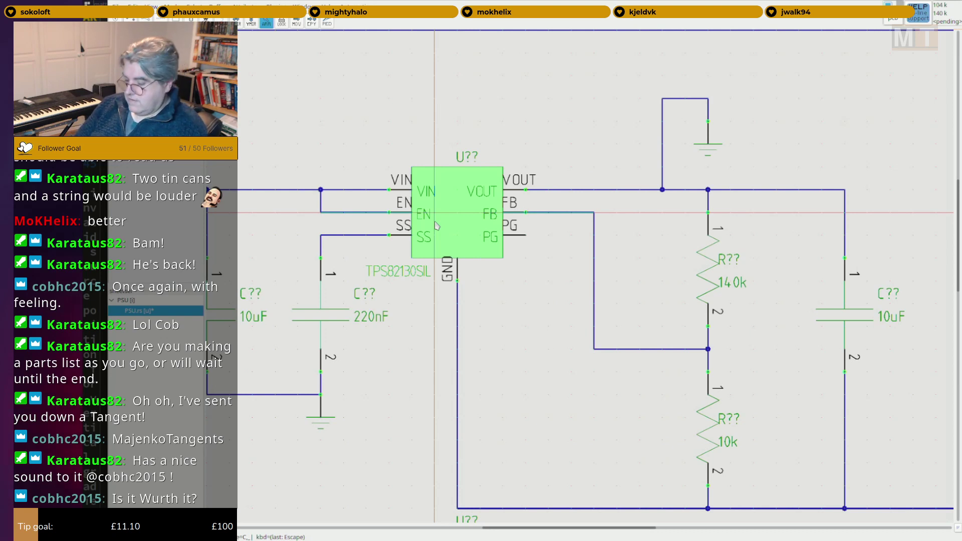
pyautogui.press('a')
pyautogui.press('f')
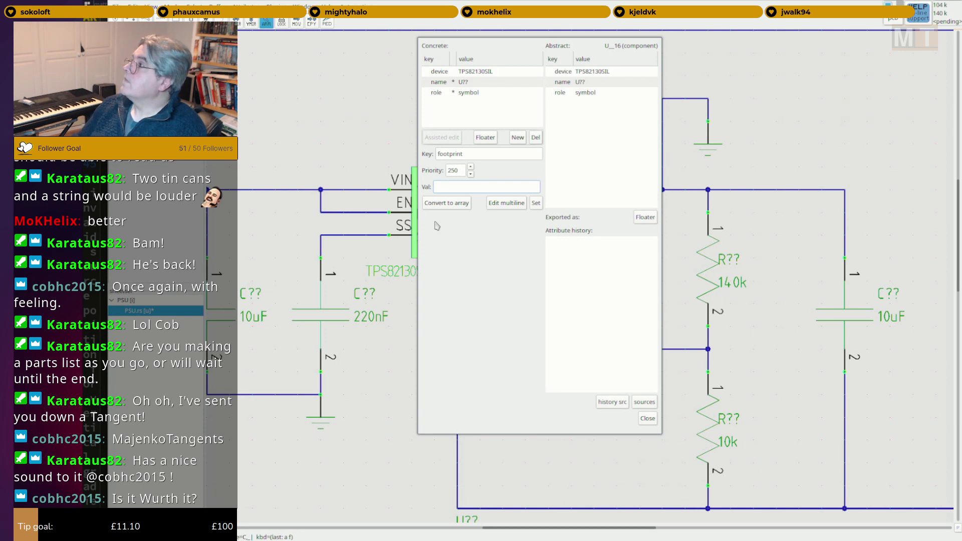
pyautogui.click(484, 73)
pyautogui.doubleClick(476, 189)
pyautogui.hotkey('ctrl', 'c')
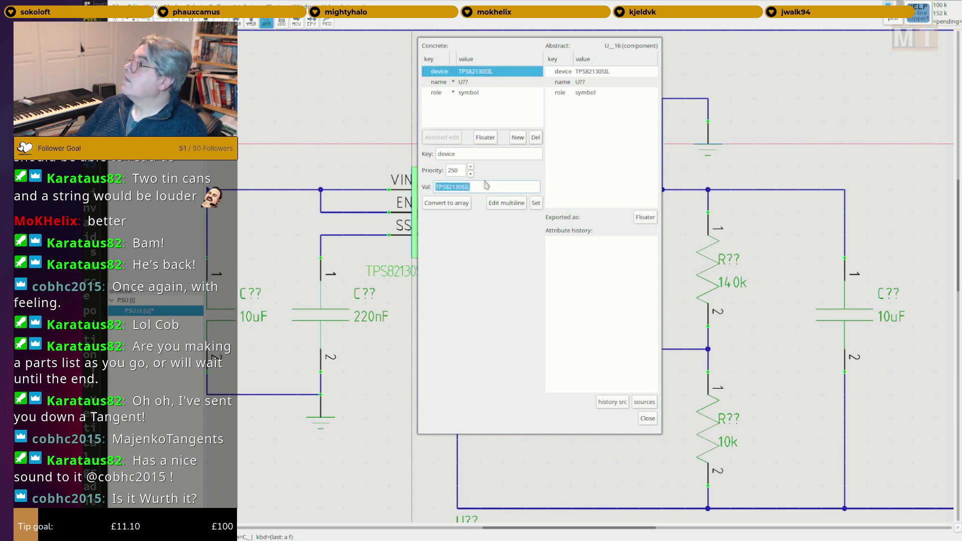
# Create a new footprint attribute on the upper regulator with the value TPS82130SIL and close its attribute editor.
pyautogui.click(517, 139)
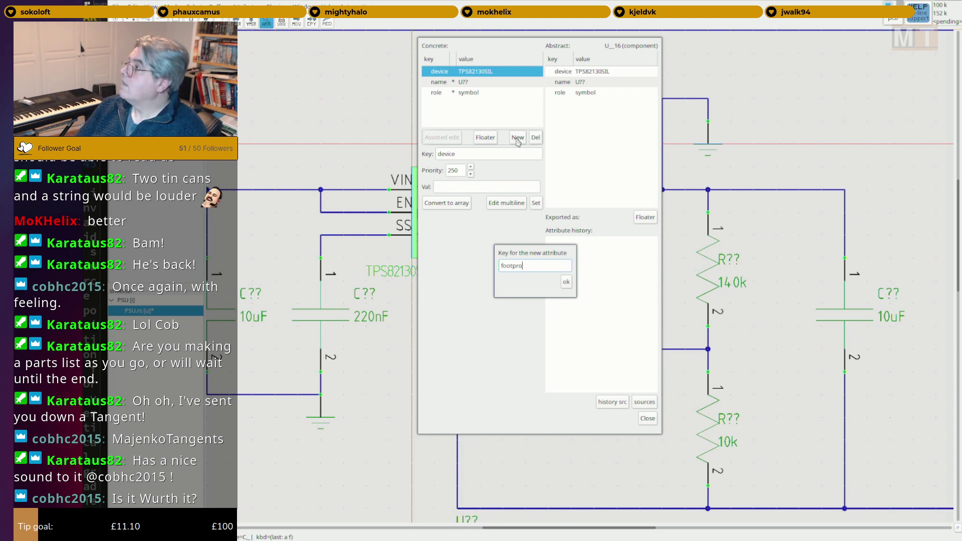
pyautogui.write('footprin')
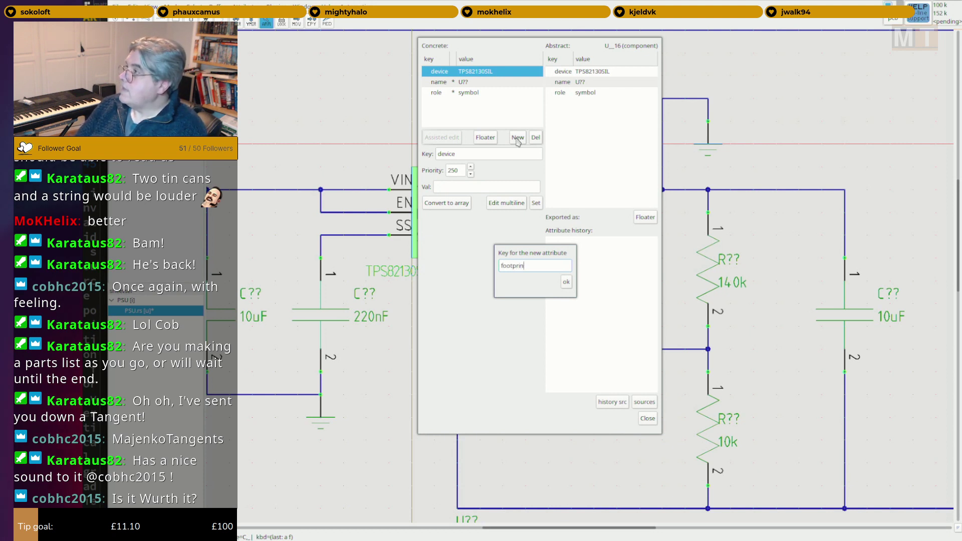
pyautogui.write('t')
pyautogui.press('Return')
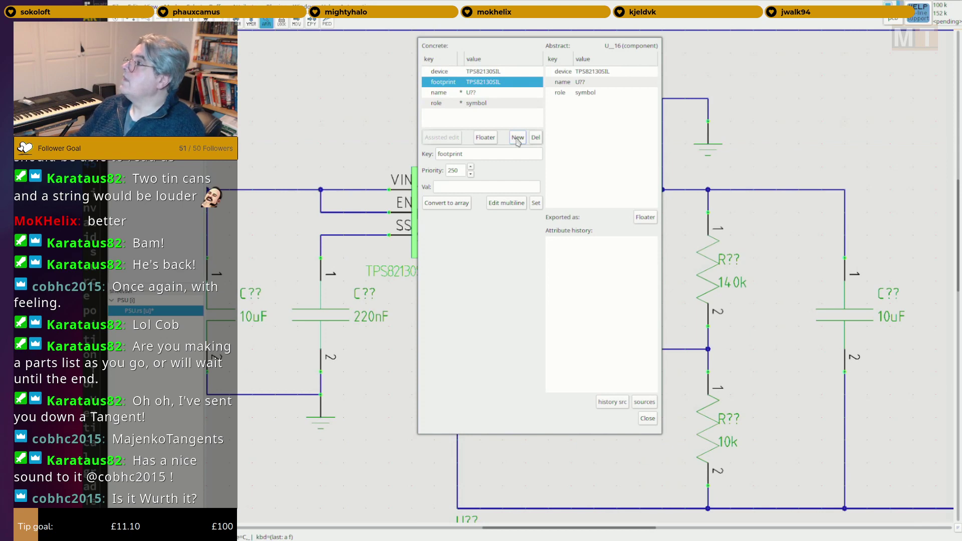
pyautogui.click(648, 419)
# Add a footprint attribute with the copied value TPS82130SIL to the lower regulator.
pyautogui.scroll(-2, 497, 294)
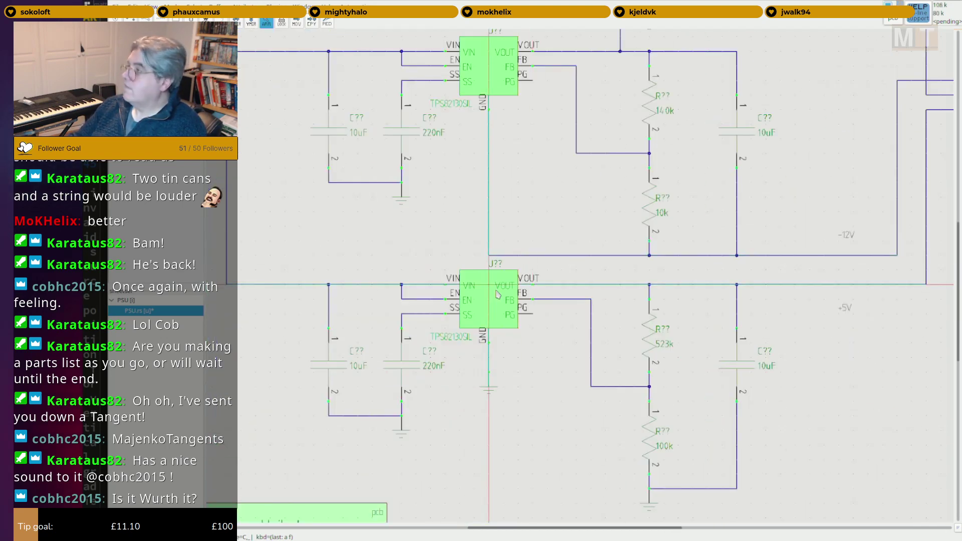
pyautogui.press('a')
pyautogui.press('f')
pyautogui.hotkey('ctrl', 'v')
pyautogui.press('Return')
pyautogui.press('Escape')
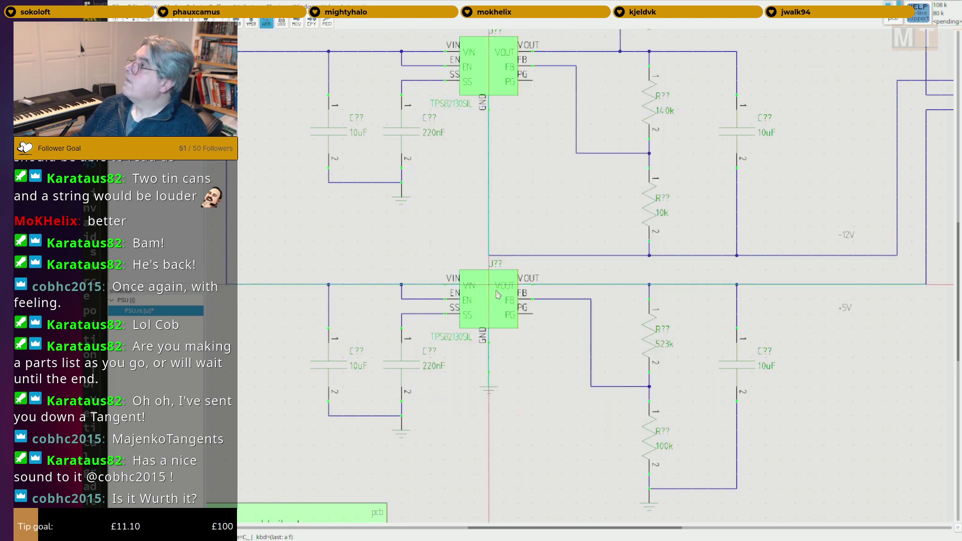
# Add a footprint attribute with value 1206 to the 10uF input capacitor of the upper regulator.
pyautogui.scroll(-2, 499, 296)
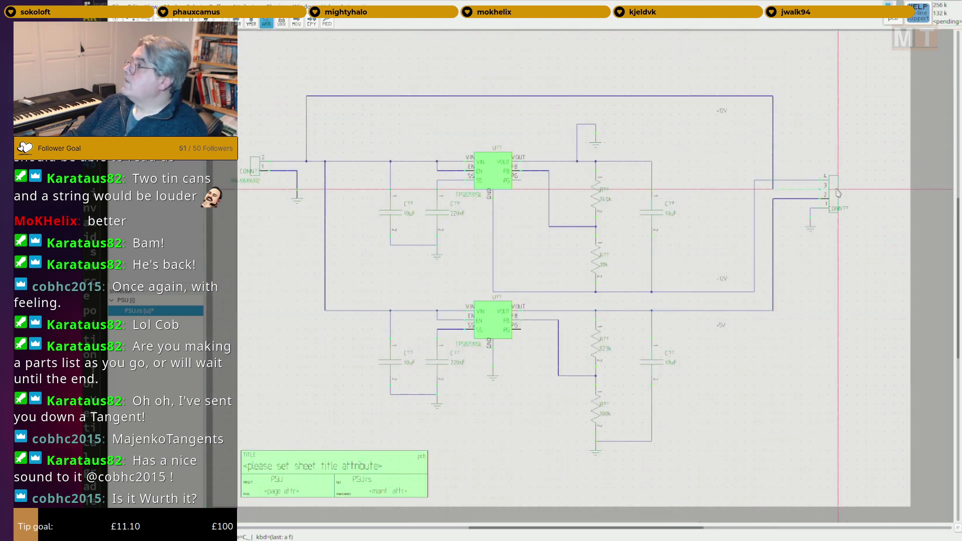
pyautogui.scroll(3, 837, 193)
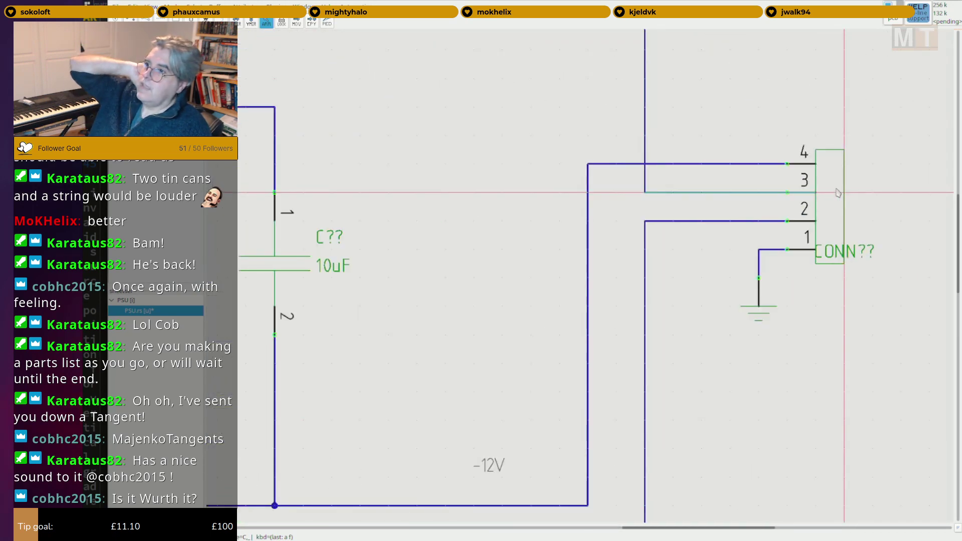
pyautogui.scroll(-3, 838, 193)
pyautogui.moveTo(472, 282); pyautogui.dragTo(601, 282, button='middle')
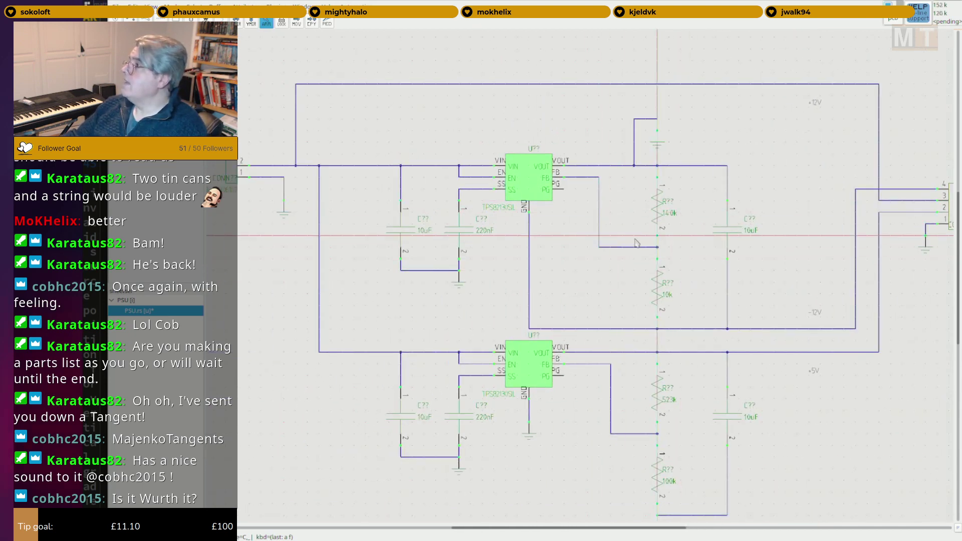
pyautogui.moveTo(635, 243); pyautogui.dragTo(663, 248, button='middle')
pyautogui.scroll(2, 435, 236)
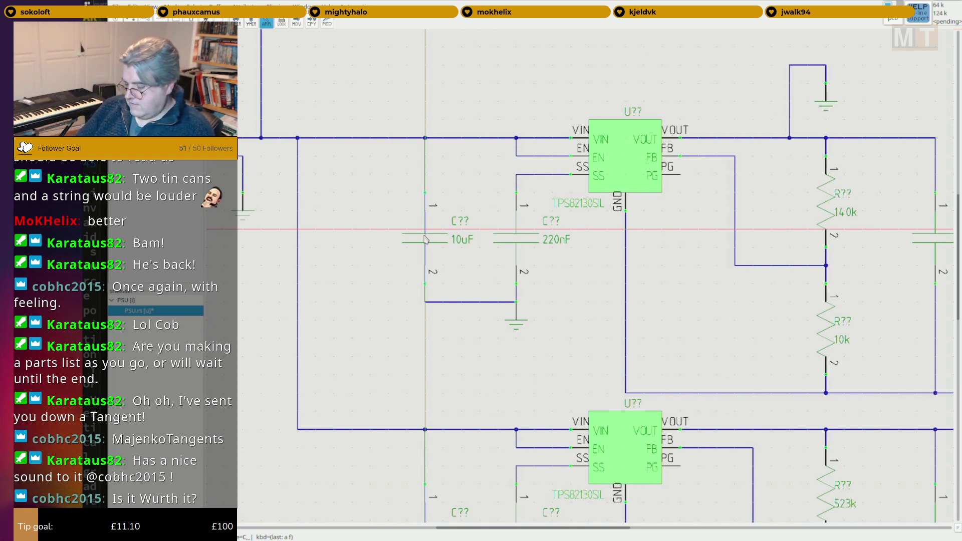
pyautogui.write('1206')
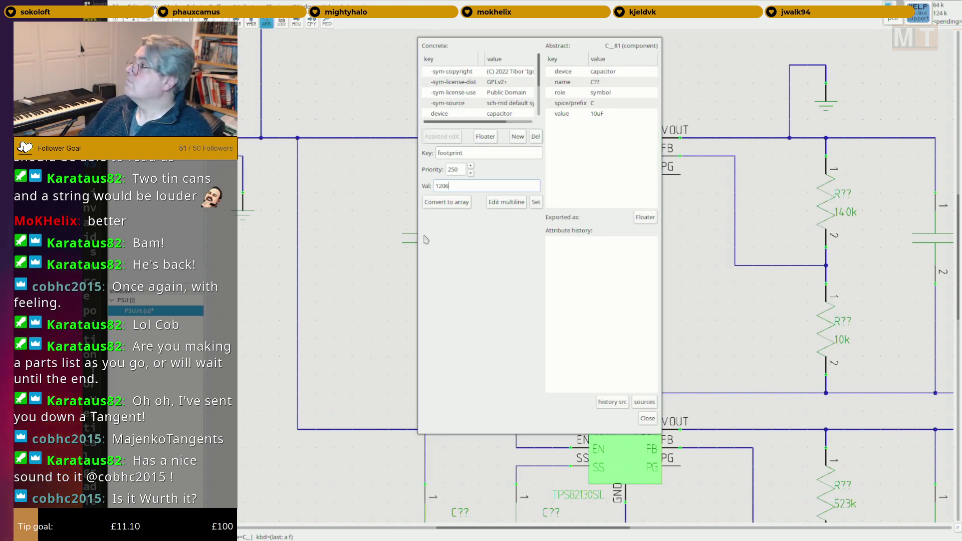
pyautogui.press('Return')
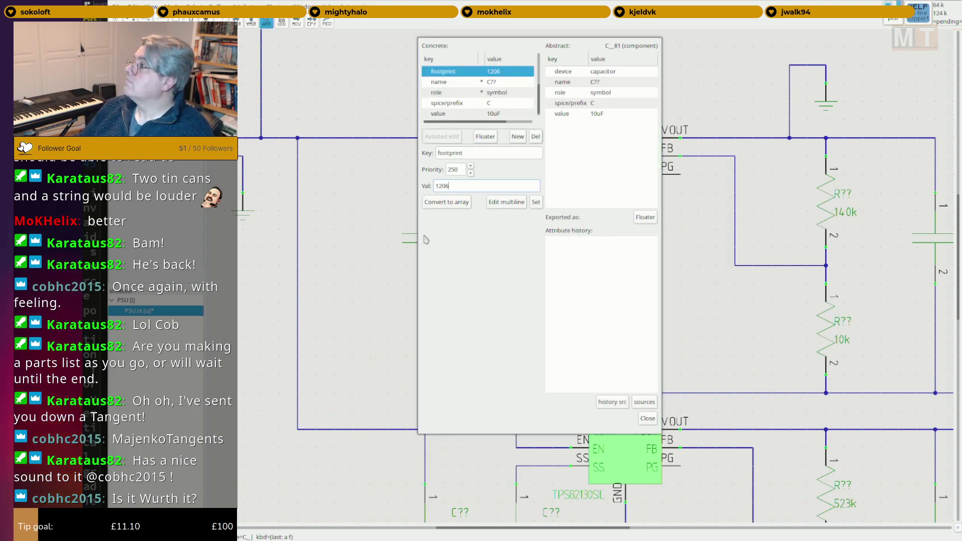
pyautogui.press('Escape')
# Add a footprint attribute with value 1206 to the 10uF input capacitor of the lower regulator.
pyautogui.moveTo(474, 277); pyautogui.dragTo(455, 163, button='middle')
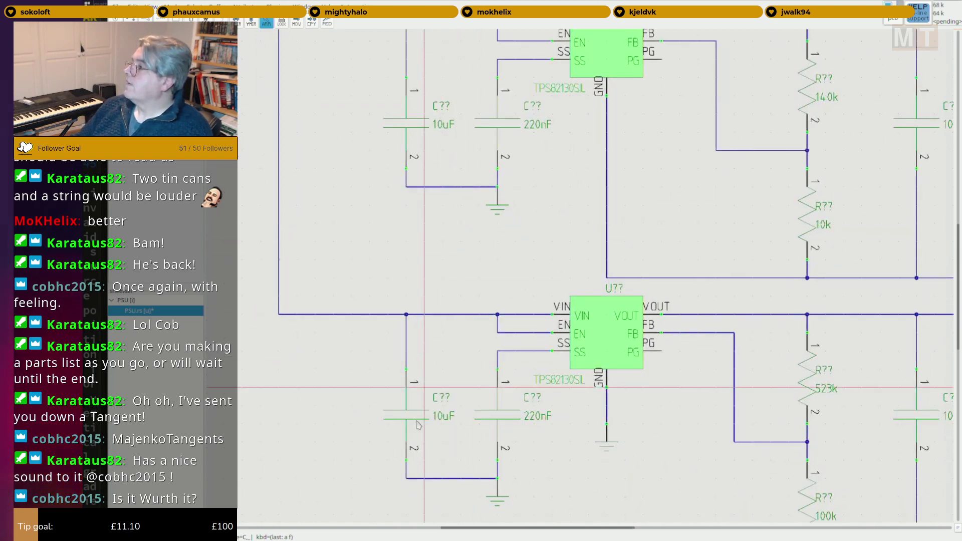
pyautogui.write('af1206')
pyautogui.press('Return')
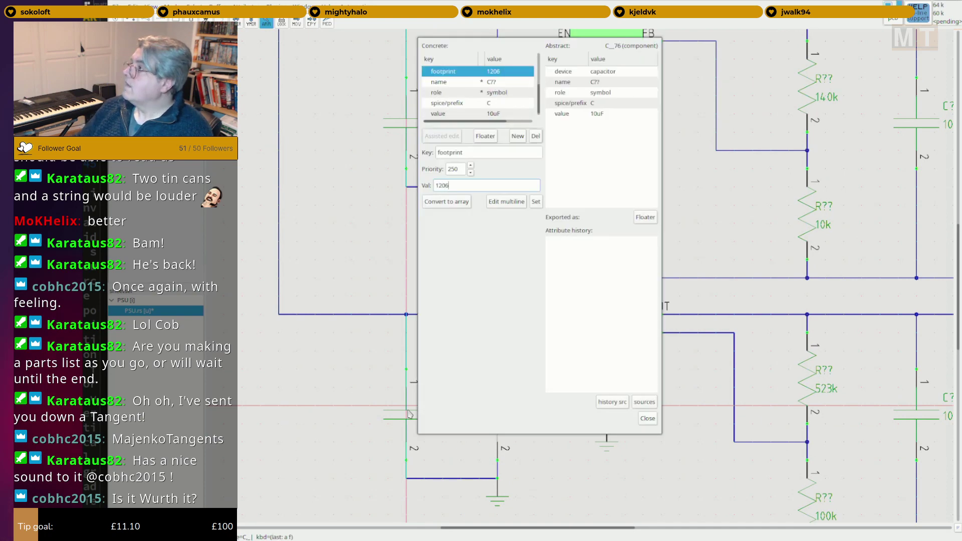
pyautogui.press('Escape')
# Add a footprint attribute with value 1206 to the 10uF output capacitor on the +5V supply.
pyautogui.moveTo(897, 424); pyautogui.dragTo(591, 399, button='middle')
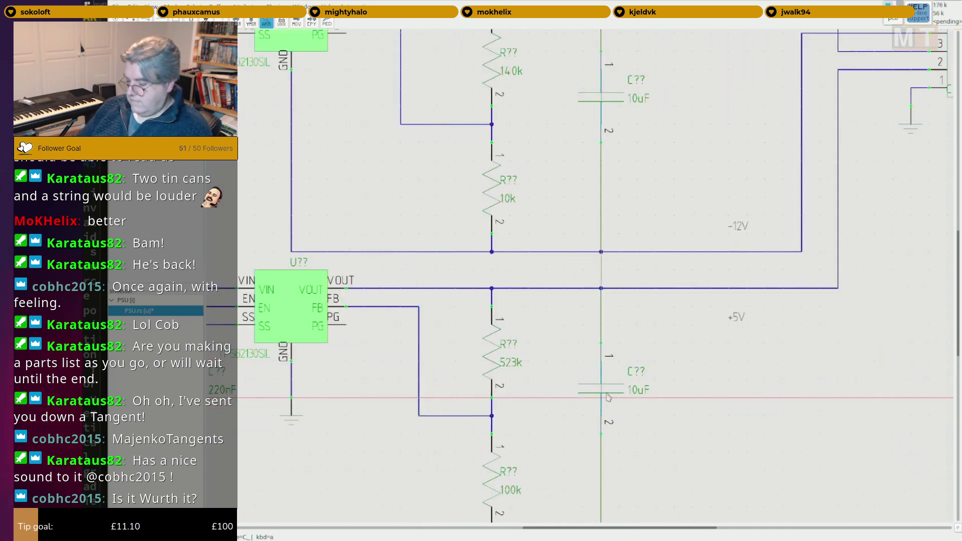
pyautogui.write('af12')
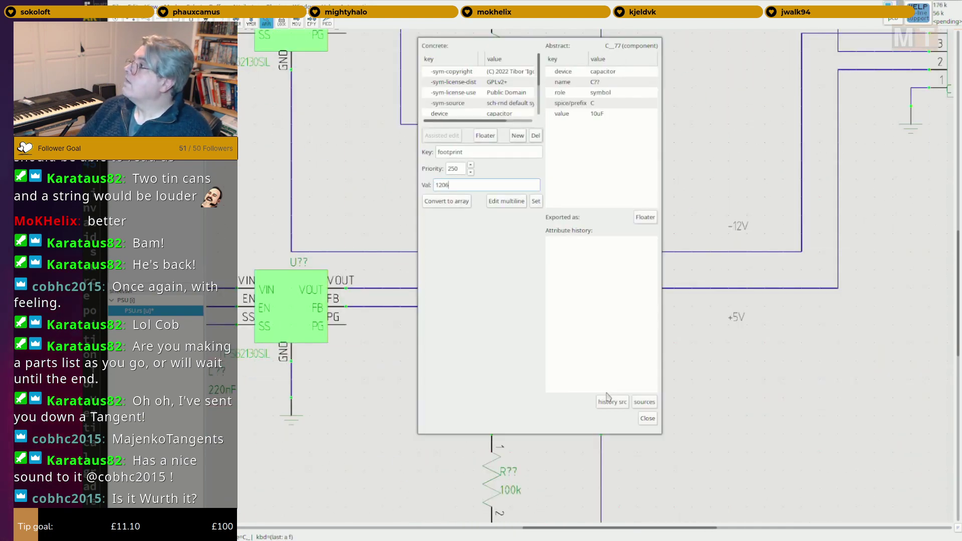
pyautogui.press('Return')
pyautogui.press('Escape')
# Give the 10uF output capacitor of the upper regulator the same footprint attribute as the other 10uF capacitors.
pyautogui.moveTo(602, 91); pyautogui.dragTo(582, 195, button='middle')
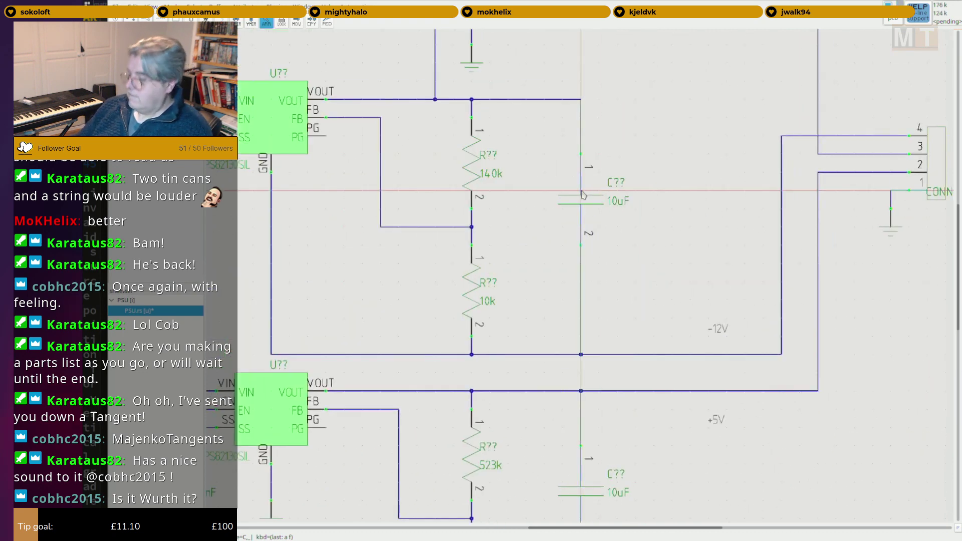
pyautogui.press('a')
pyautogui.press('f')
pyautogui.press('Return')
pyautogui.press('Escape')
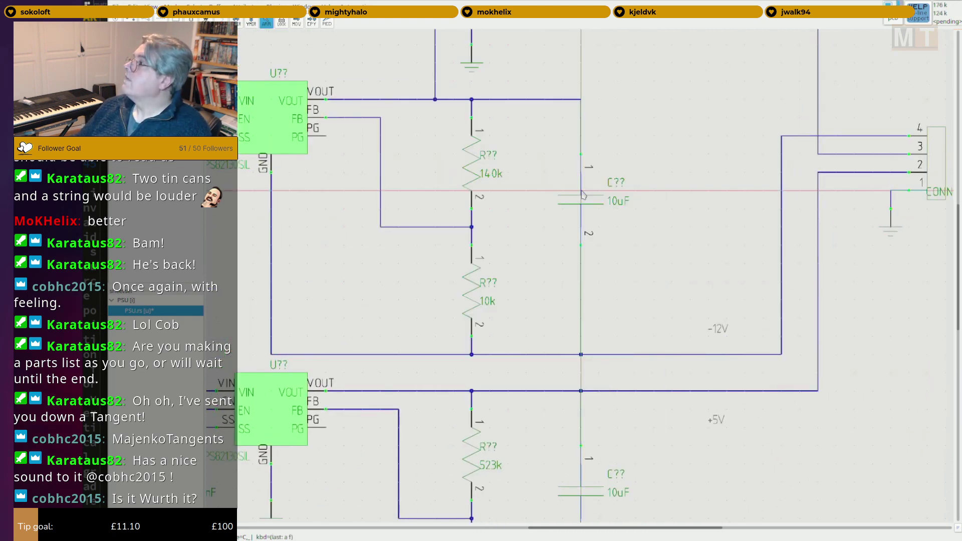
pyautogui.scroll(-3, 340, 242)
pyautogui.scroll(3, 393, 193)
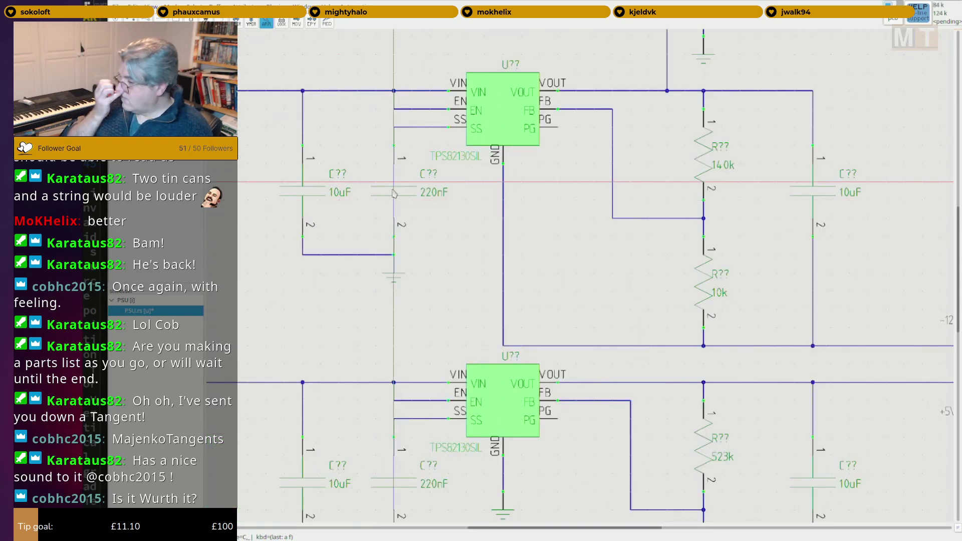
# Add a footprint attribute with value 0603 to the 220nF capacitors of both the upper and lower regulators.
pyautogui.write('afootprint')
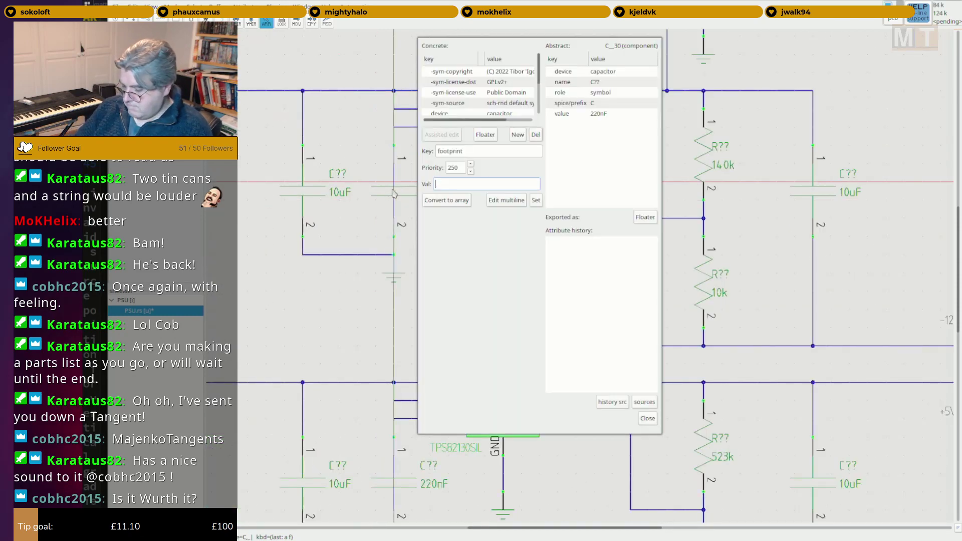
pyautogui.write('0603')
pyautogui.press('Return')
pyautogui.press('Escape')
pyautogui.moveTo(388, 388); pyautogui.dragTo(414, 286, button='middle')
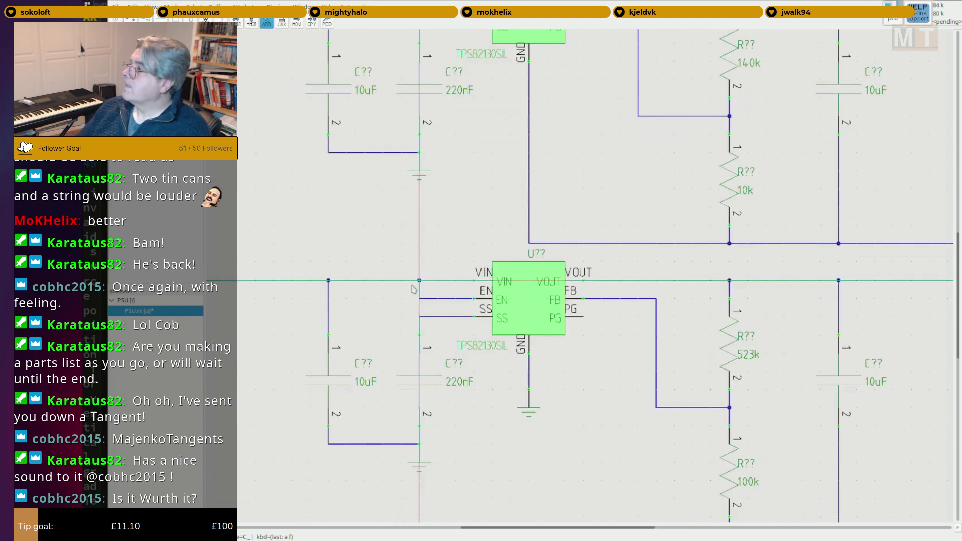
pyautogui.write('af0')
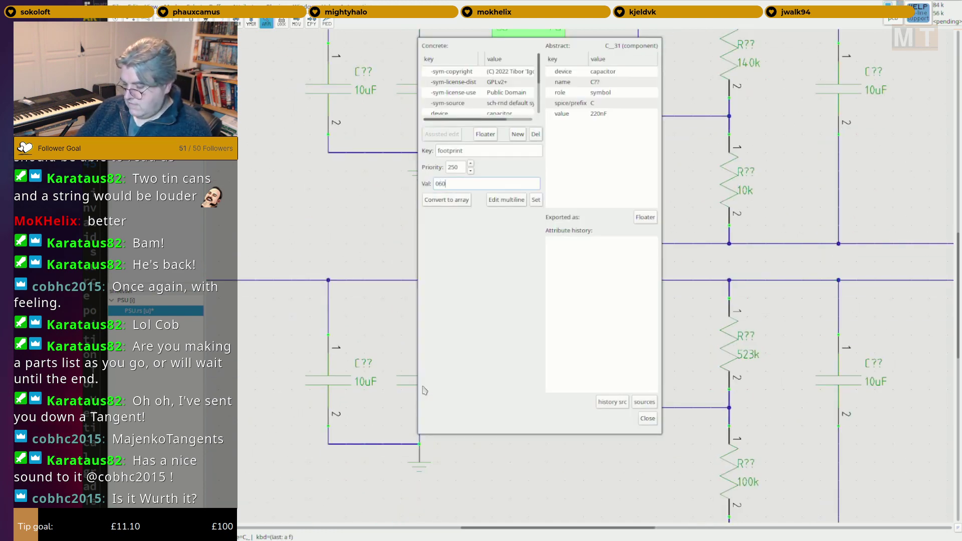
pyautogui.press('Return')
pyautogui.press('Escape')
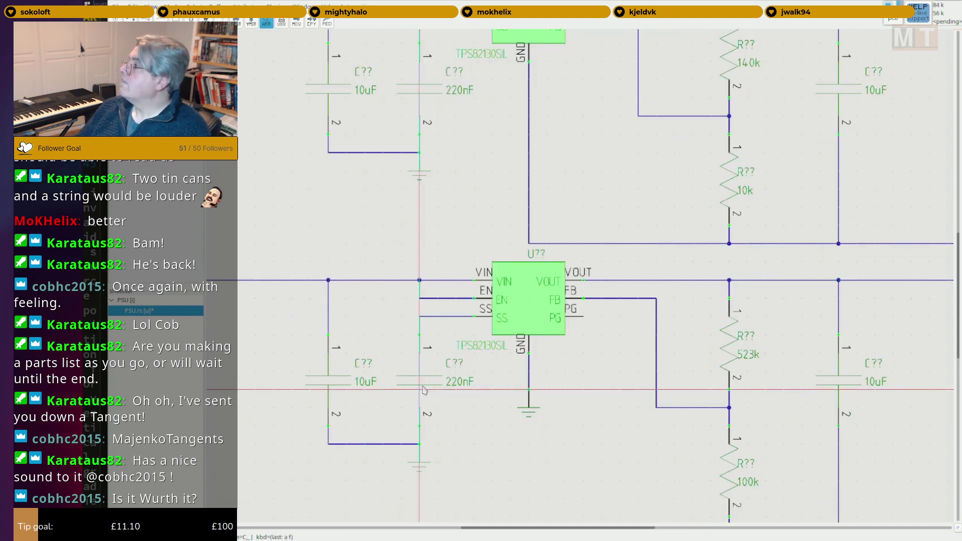
# Add a footprint attribute with value 0603 to the upper regulator's 140k and 10k feedback resistors.
pyautogui.scroll(-5, 423, 390)
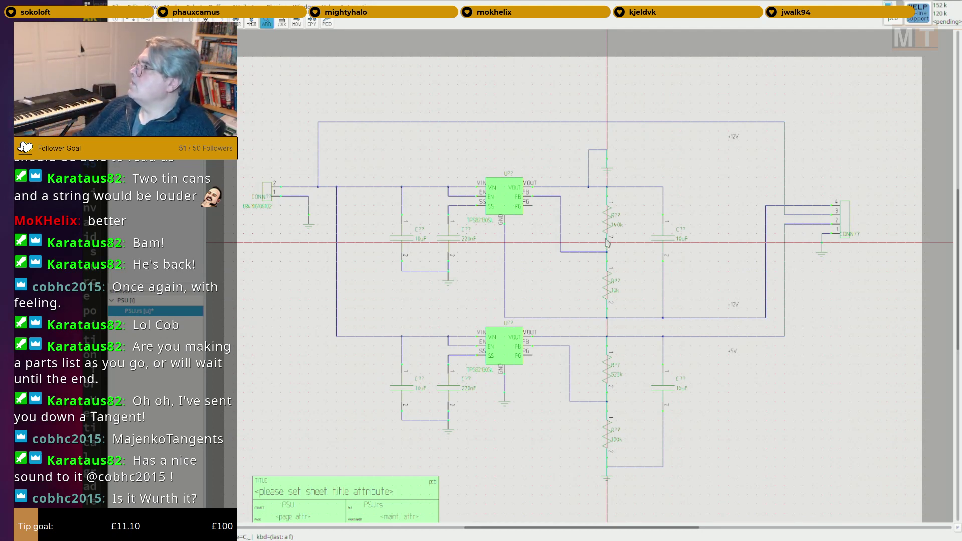
pyautogui.write('afootprint')
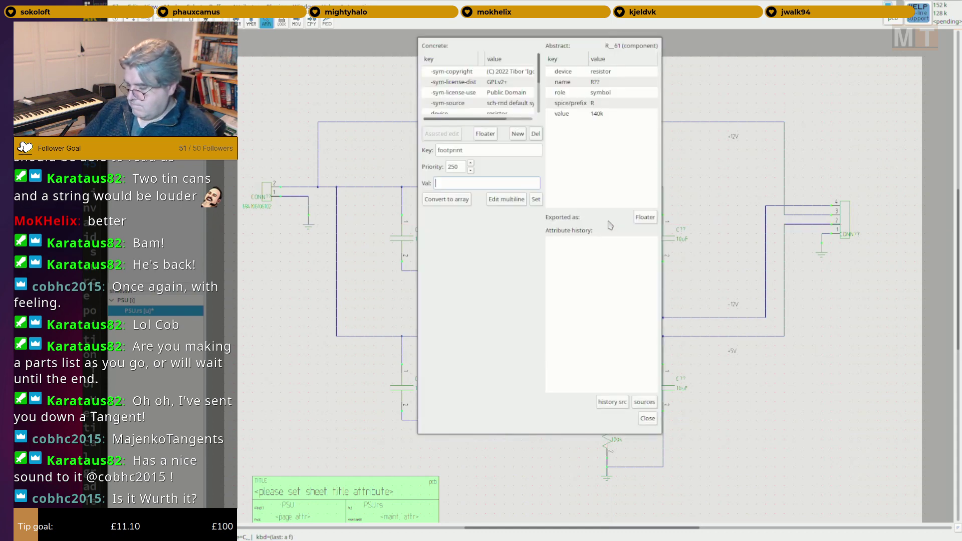
pyautogui.write('0603')
pyautogui.press('Return')
pyautogui.press('Escape')
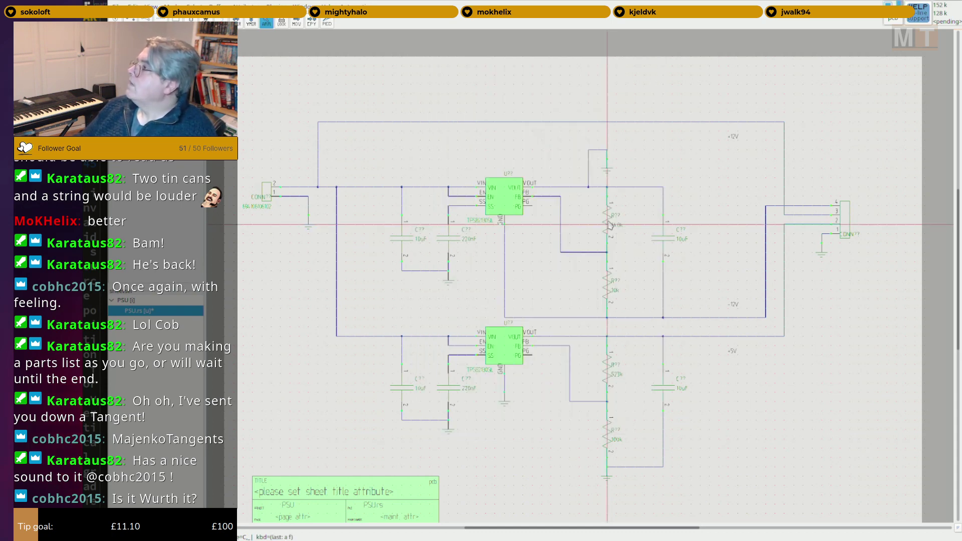
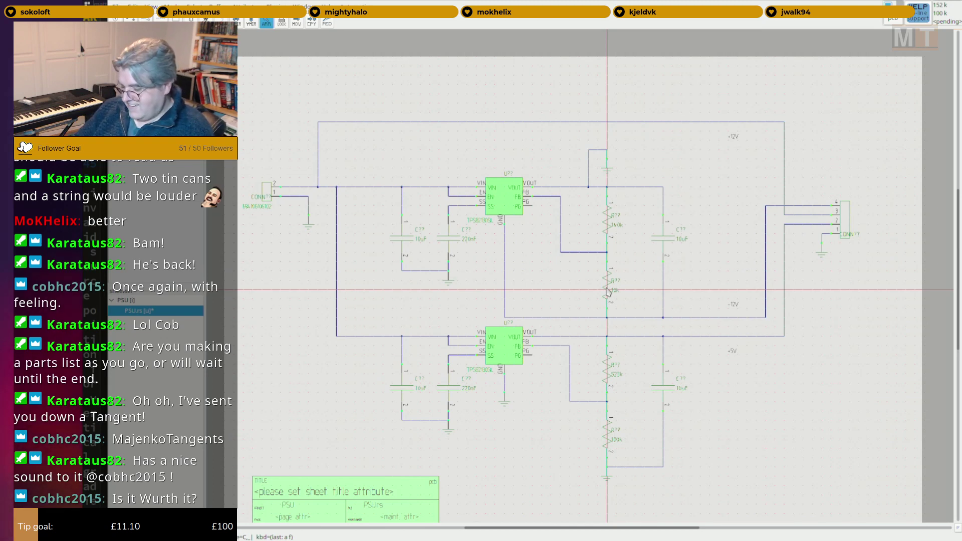
pyautogui.press('a')
pyautogui.press('f')
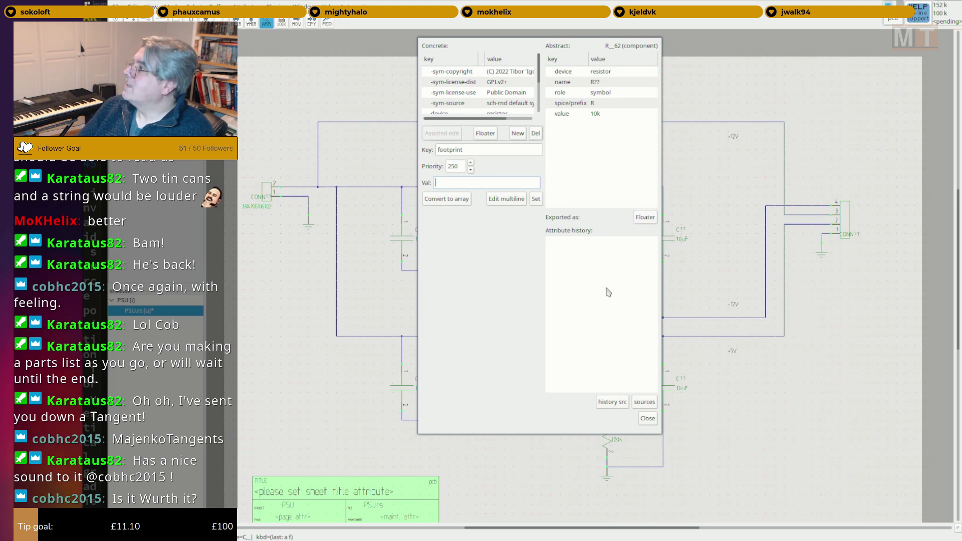
pyautogui.write('0603')
pyautogui.press('Return')
pyautogui.press('Escape')
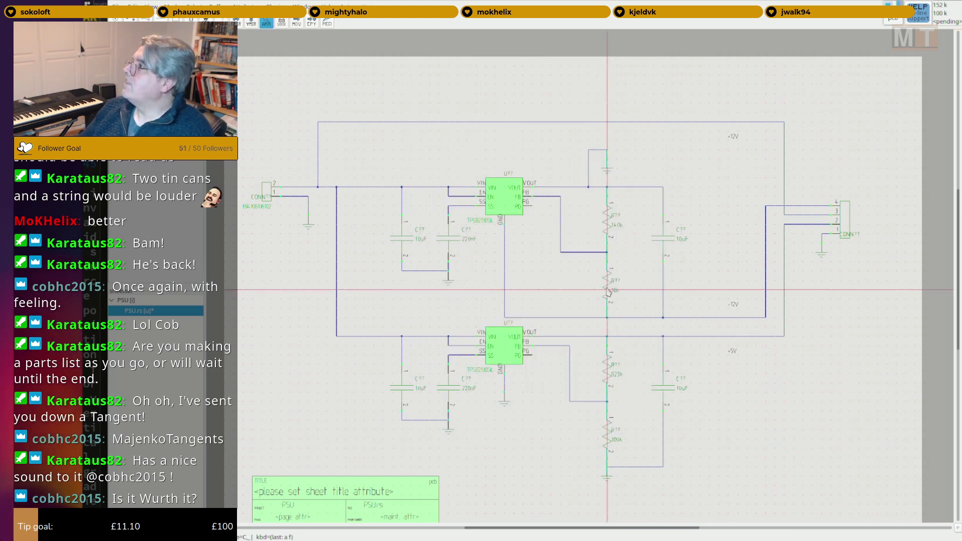
# Add a footprint attribute with value 0603 to the lower regulator's 523k and 100k feedback resistors.
pyautogui.write('afootprint')
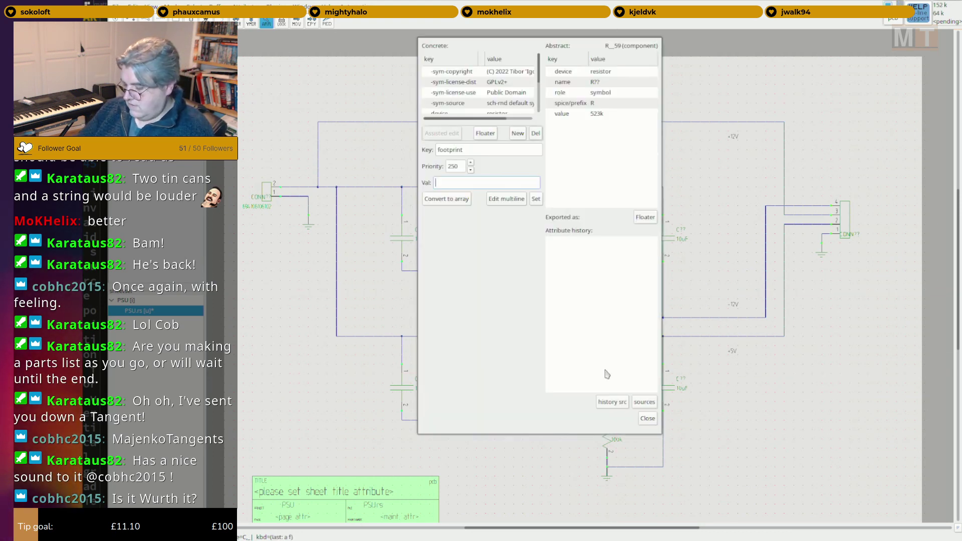
pyautogui.write('0603')
pyautogui.press('Return')
pyautogui.press('Escape')
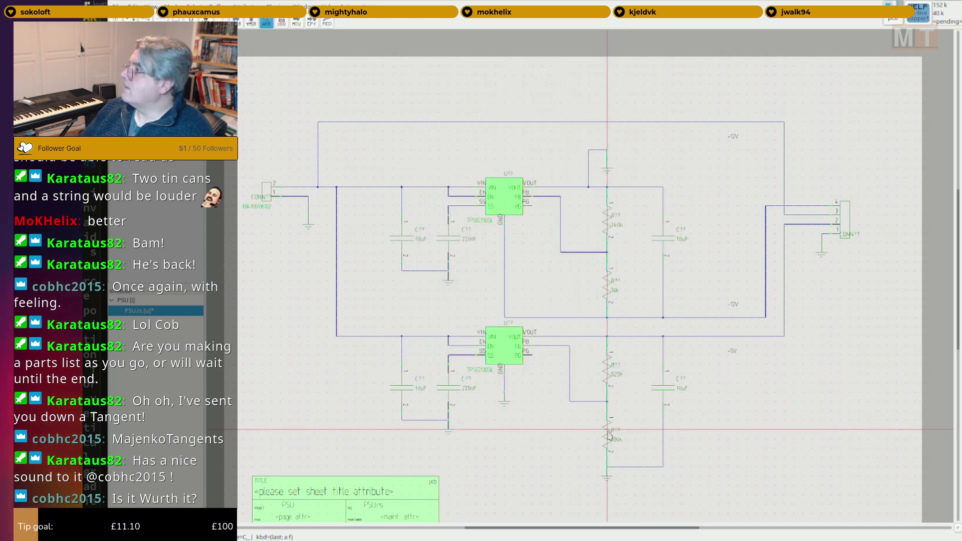
pyautogui.write('af0603')
pyautogui.press('Return')
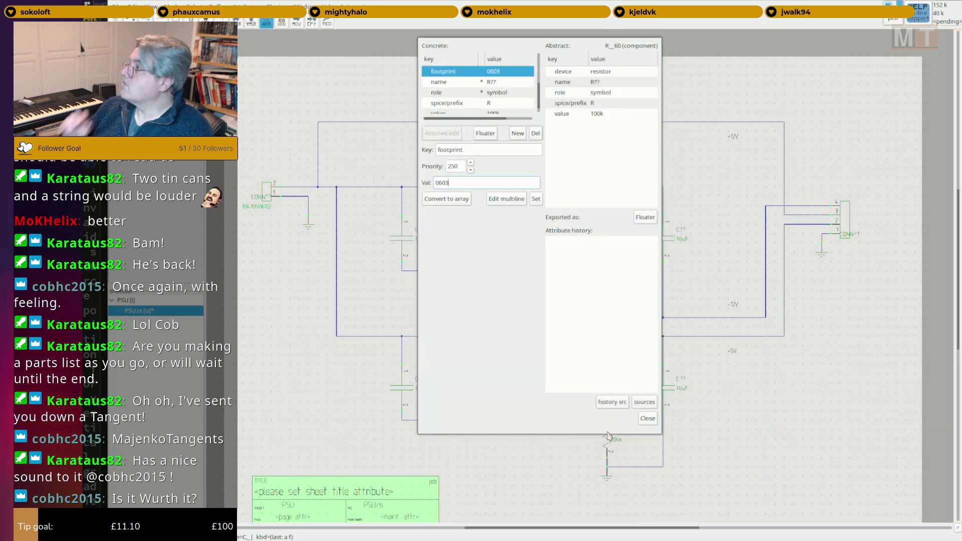
pyautogui.press('Escape')
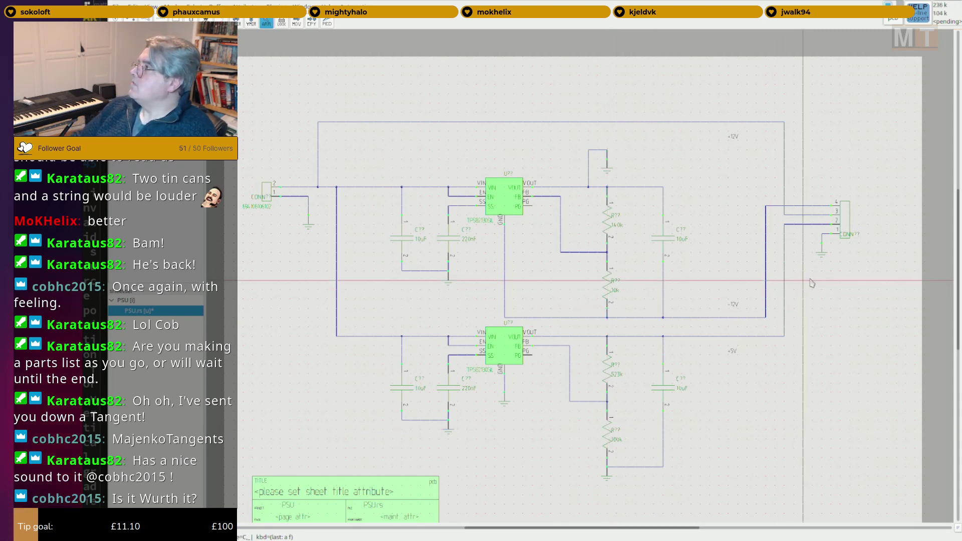
# Switch to the pcb-rnd board layout and filter its footprint library by "connector" for the four-pin output connector.
pyautogui.scroll(3, 814, 275)
pyautogui.moveTo(712, 290); pyautogui.dragTo(662, 301, button='middle')
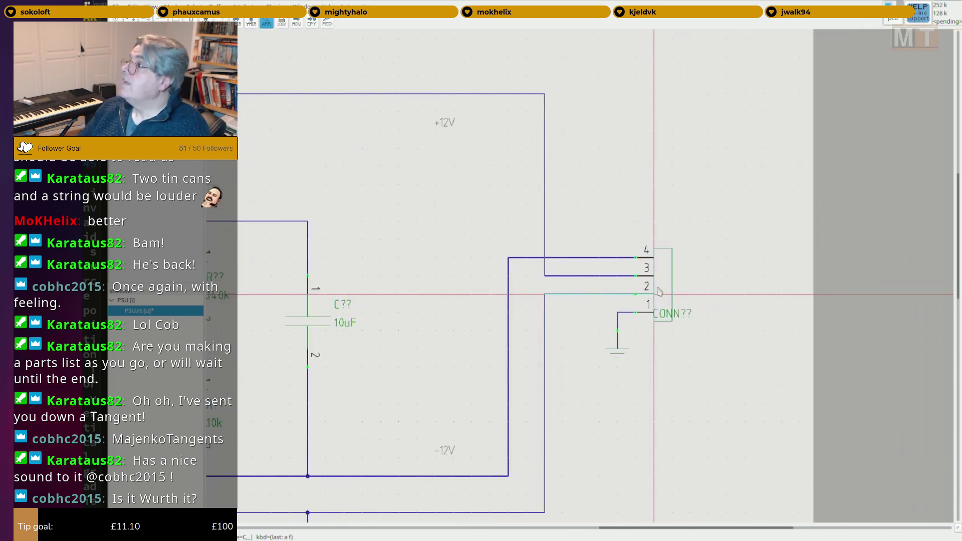
pyautogui.hotkey('ctrl', 'alt', 'Right')
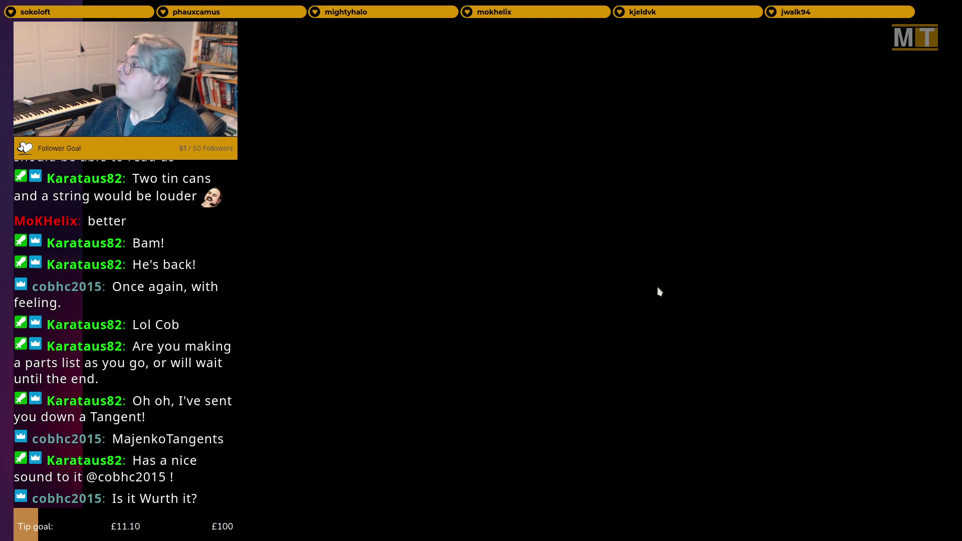
pyautogui.hotkey('ctrl', 'alt', 'Right')
pyautogui.scroll(5, 565, 233)
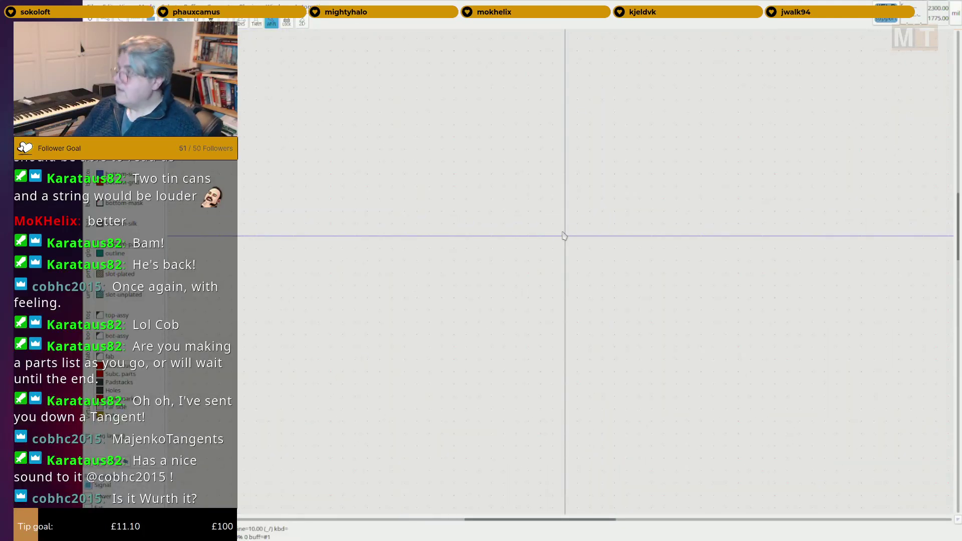
pyautogui.write('wlconnector')
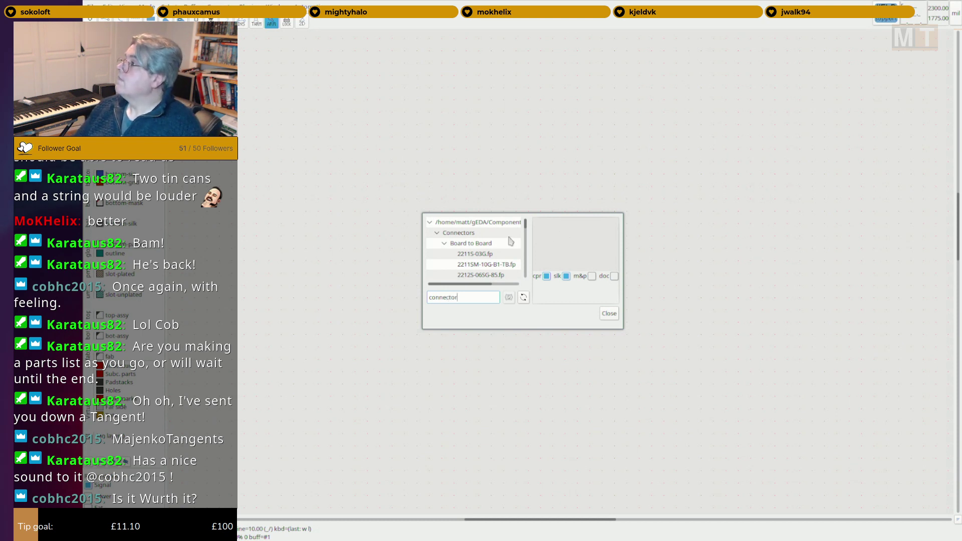
# Pick the parametric connector() script from the filtered footprints and open its parameters for editing.
pyautogui.scroll(-10, 511, 241)
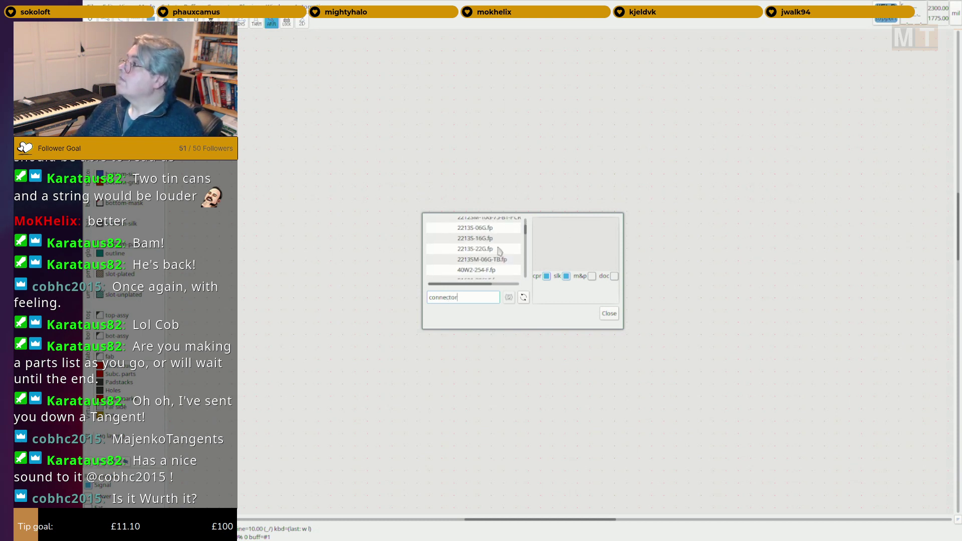
pyautogui.scroll(-10, 499, 254)
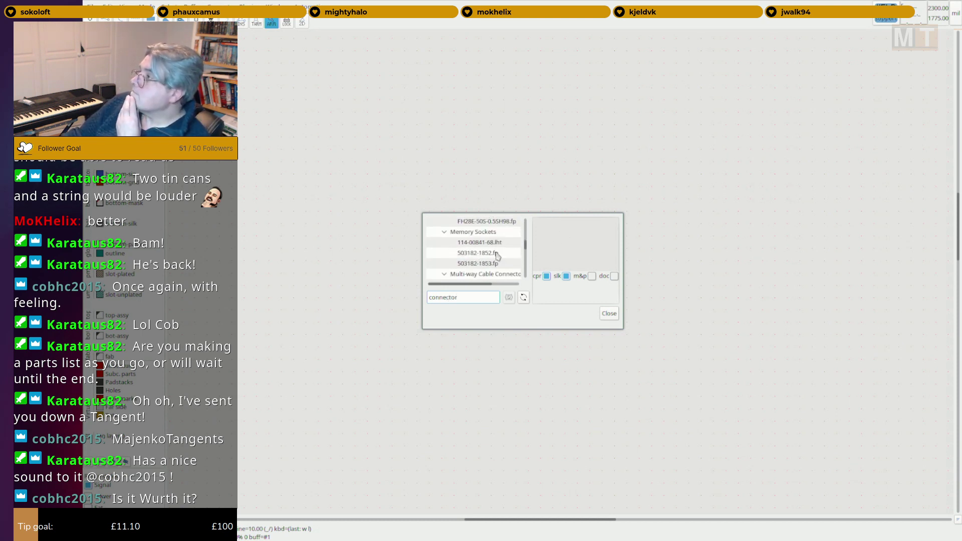
pyautogui.scroll(10, 501, 256)
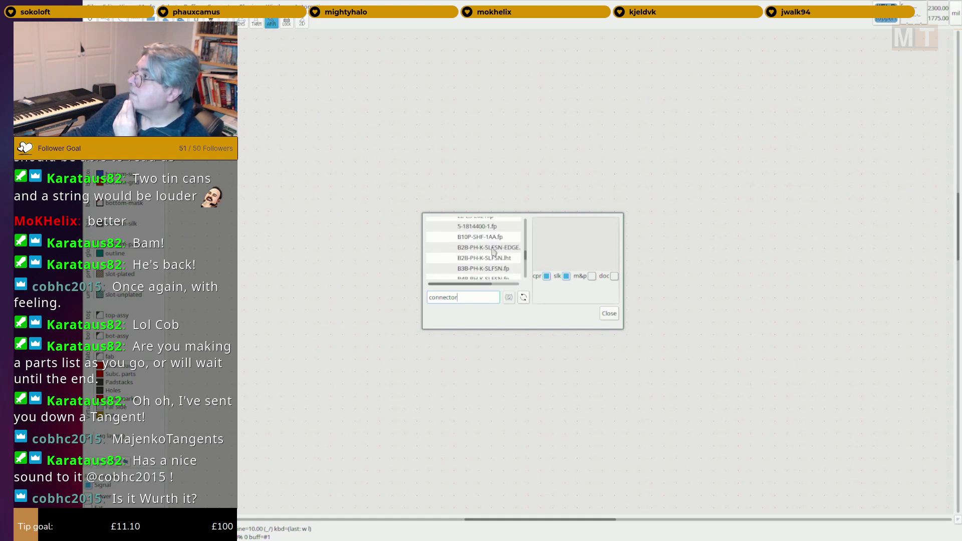
pyautogui.scroll(-6, 494, 251)
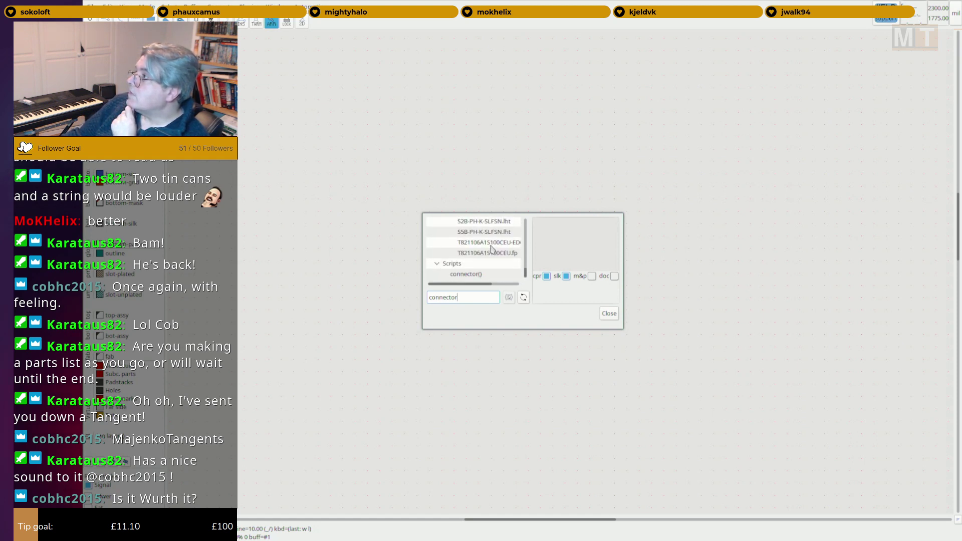
pyautogui.click(480, 273)
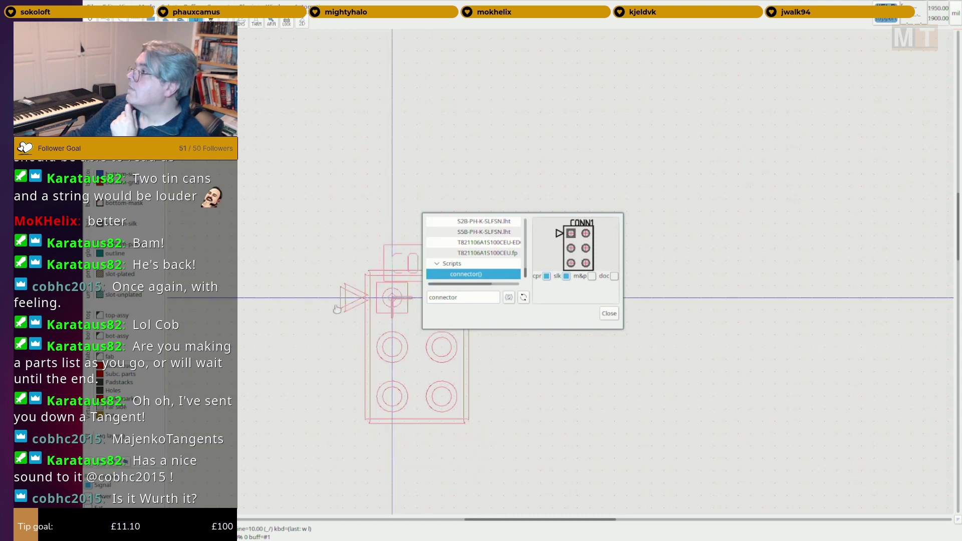
pyautogui.click(508, 297)
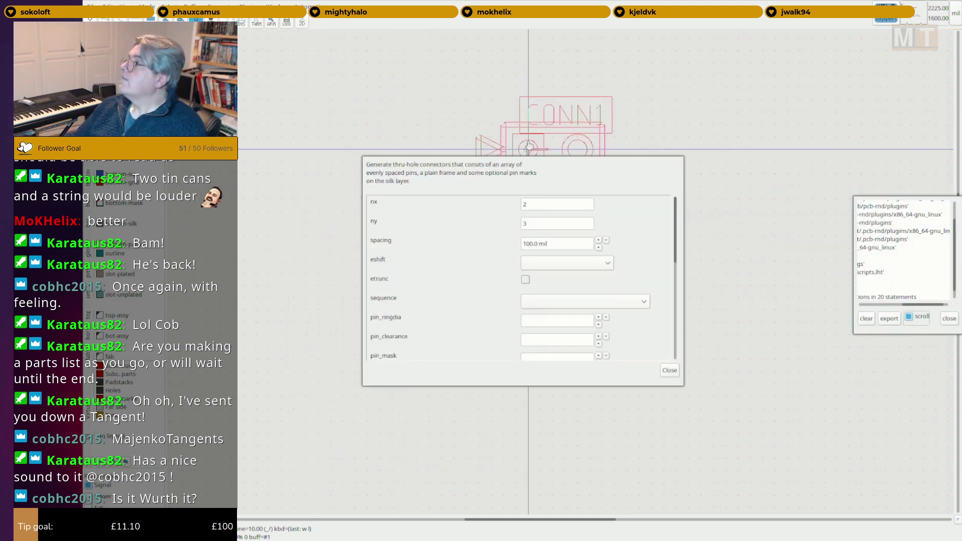
# Configure the generated connector with nx 1, ny 4 and a pin spacing of 200 mil, keeping the footprint preview uncovered.
pyautogui.moveTo(521, 166); pyautogui.dragTo(716, 283)
pyautogui.moveTo(486, 238); pyautogui.dragTo(364, 436)
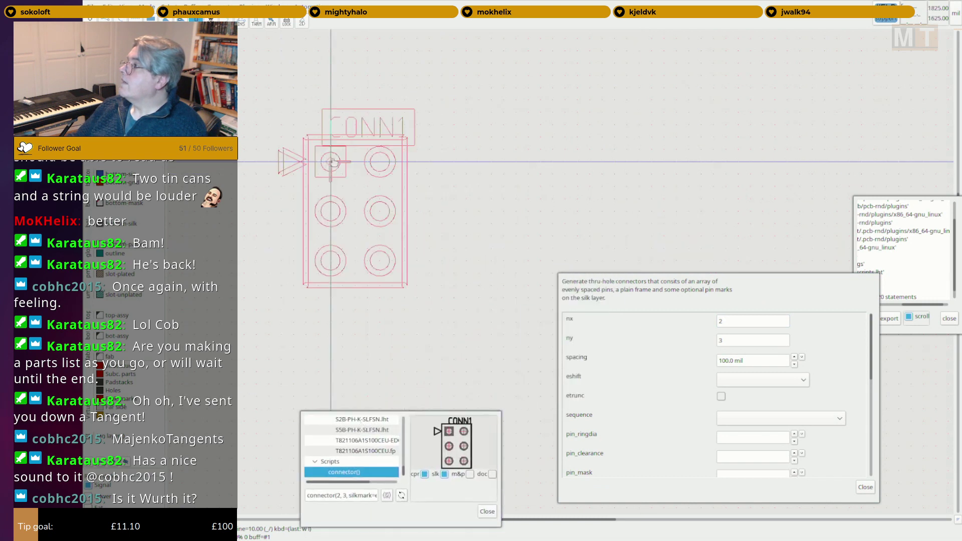
pyautogui.moveTo(743, 322); pyautogui.dragTo(708, 323)
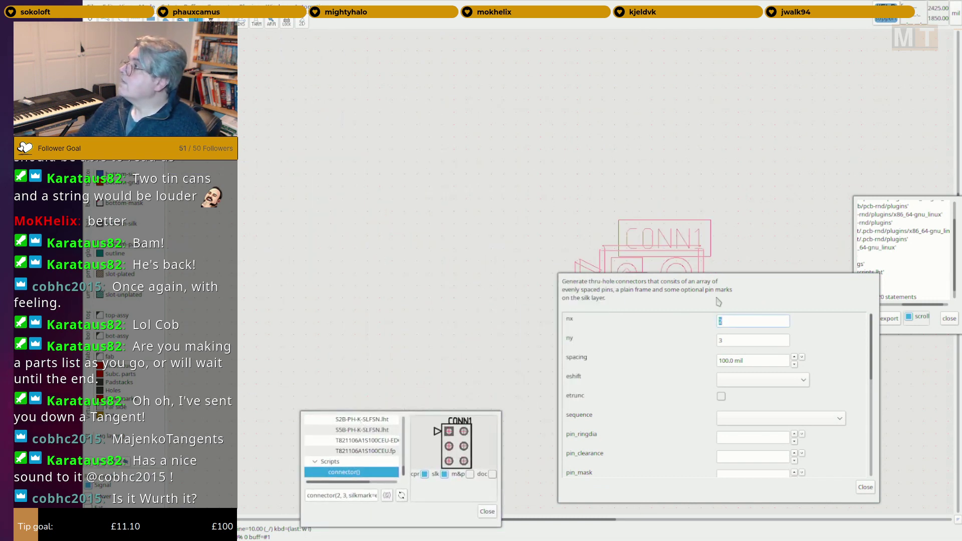
pyautogui.write('1')
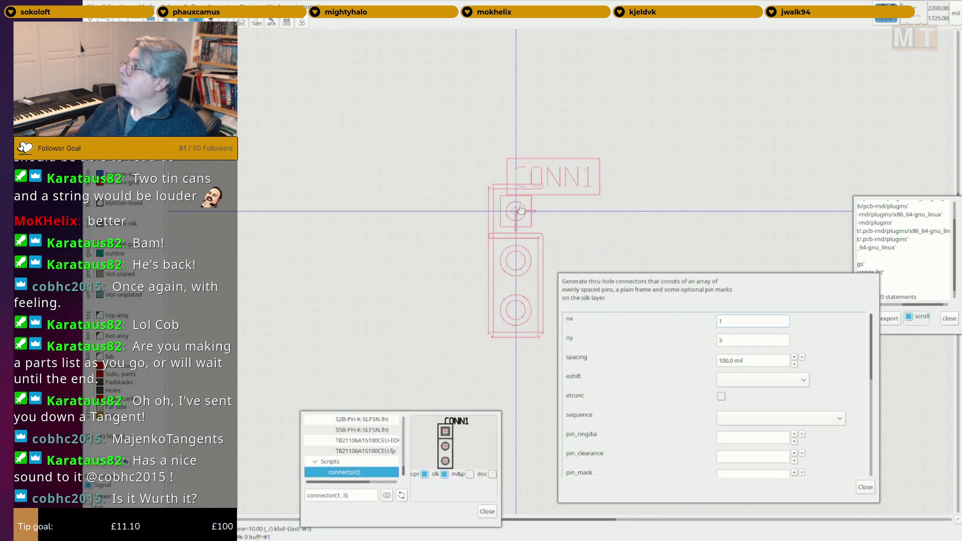
pyautogui.doubleClick(751, 339)
pyautogui.write('4')
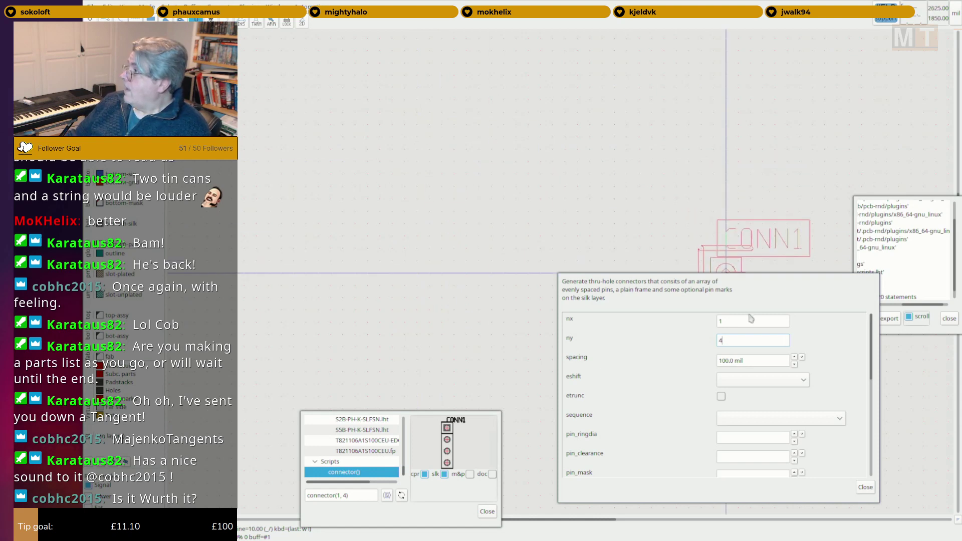
pyautogui.moveTo(730, 360); pyautogui.dragTo(719, 360)
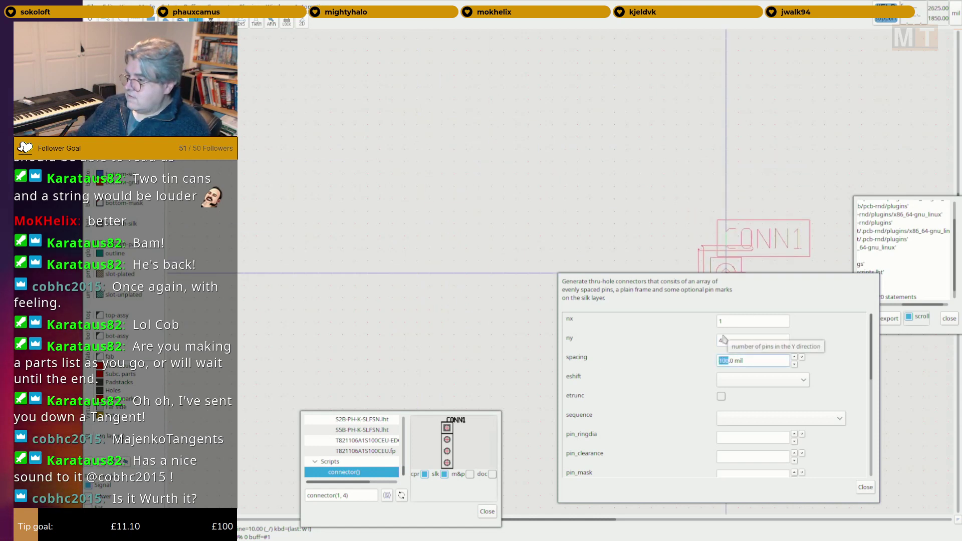
pyautogui.write('200')
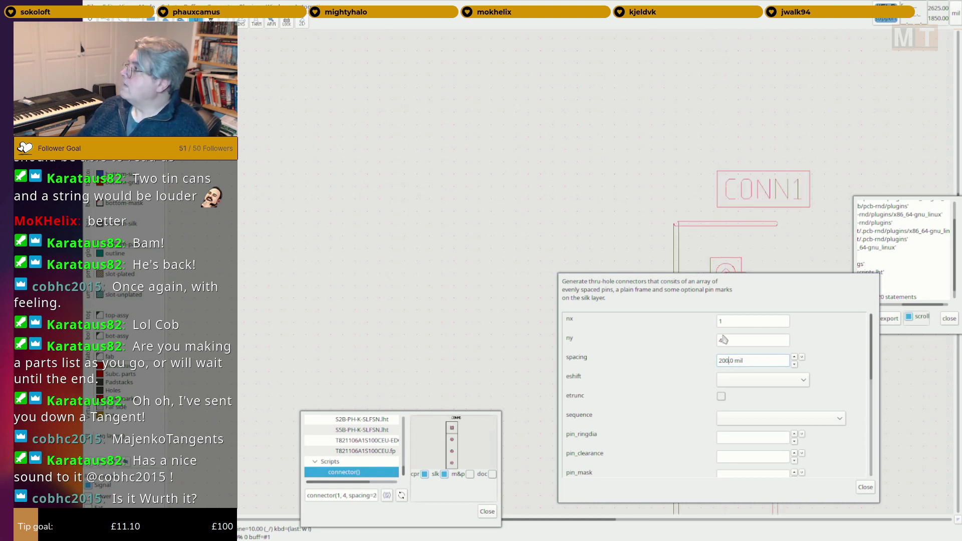
# Set the generated connector's pin_drill to 1mm and inspect the resulting footprint outline.
pyautogui.scroll(-2, 413, 78)
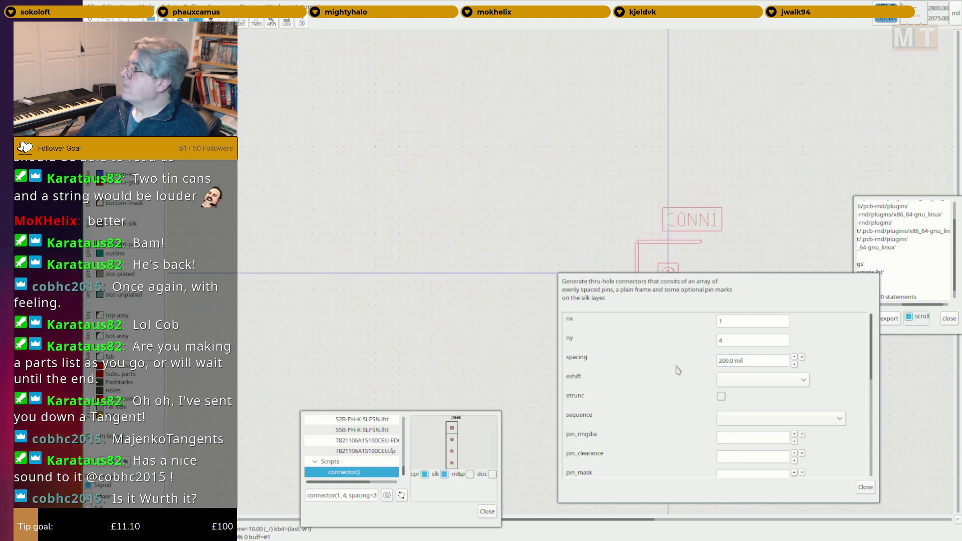
pyautogui.scroll(-3, 679, 387)
pyautogui.scroll(-2, 669, 388)
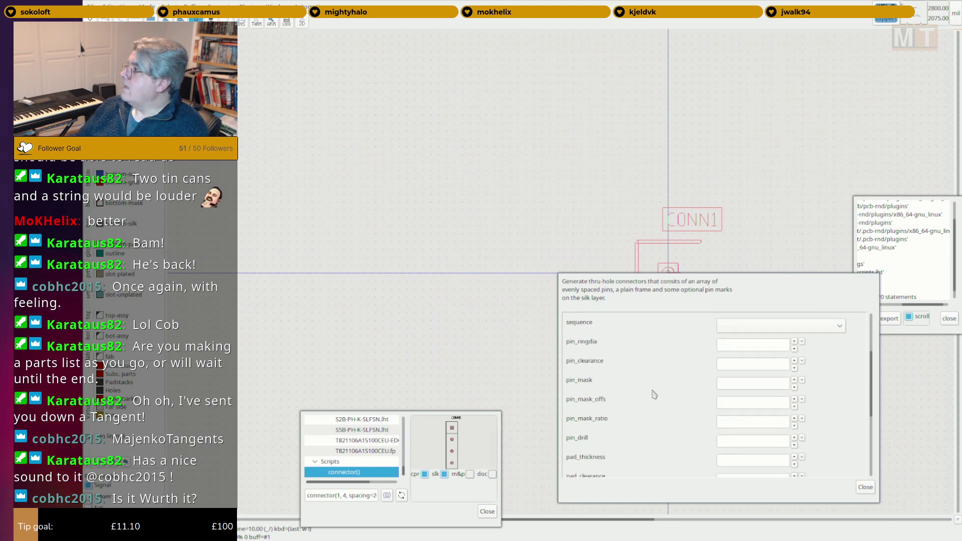
pyautogui.write('1mm')
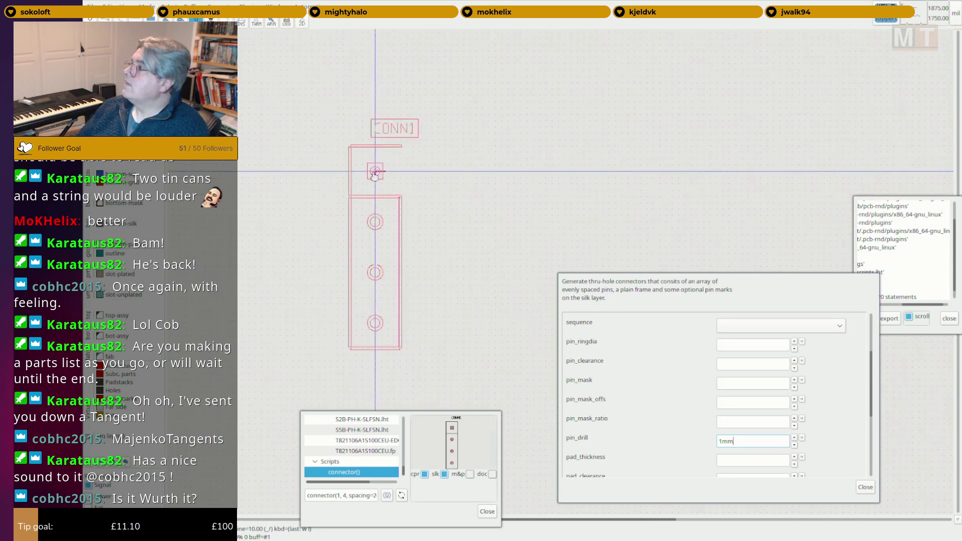
pyautogui.scroll(3, 475, 275)
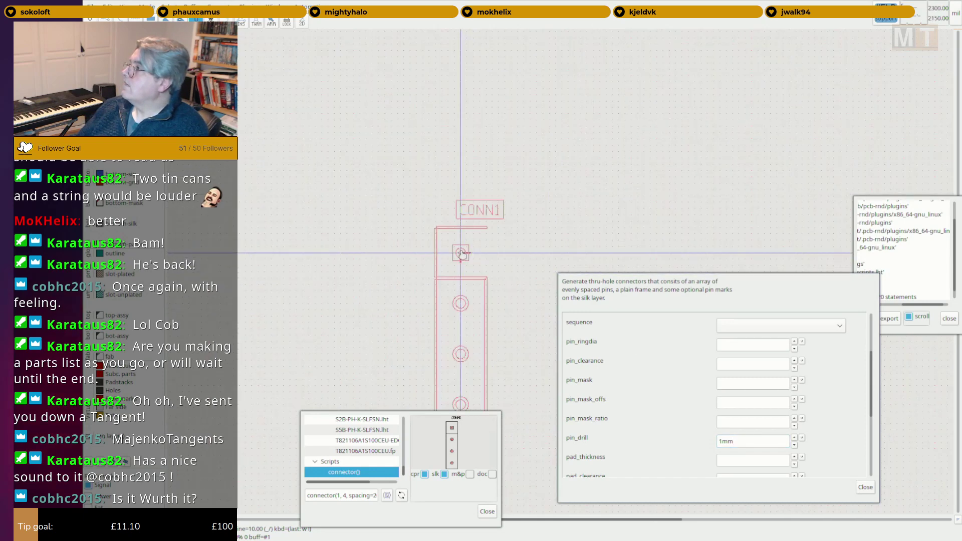
pyautogui.scroll(-1, 701, 429)
pyautogui.scroll(-1, 701, 430)
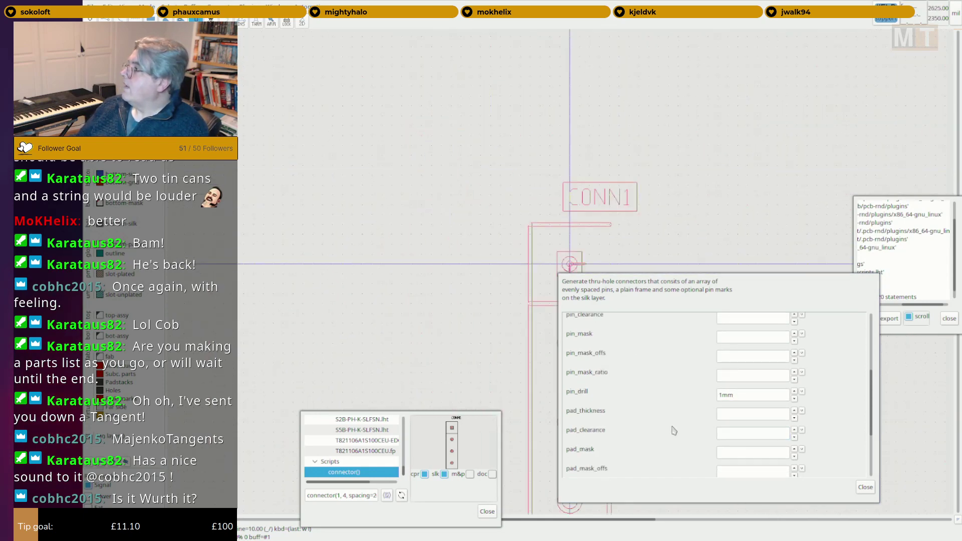
# Set the generated connector's pin_ringdia to 1.6mm and place a trial copy of the footprint on the board.
pyautogui.scroll(2, 673, 354)
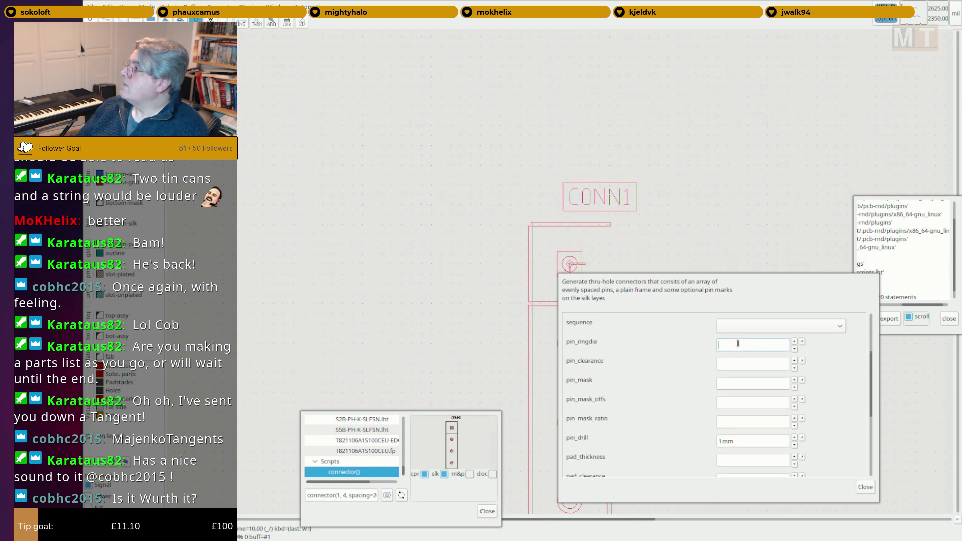
pyautogui.write('1.')
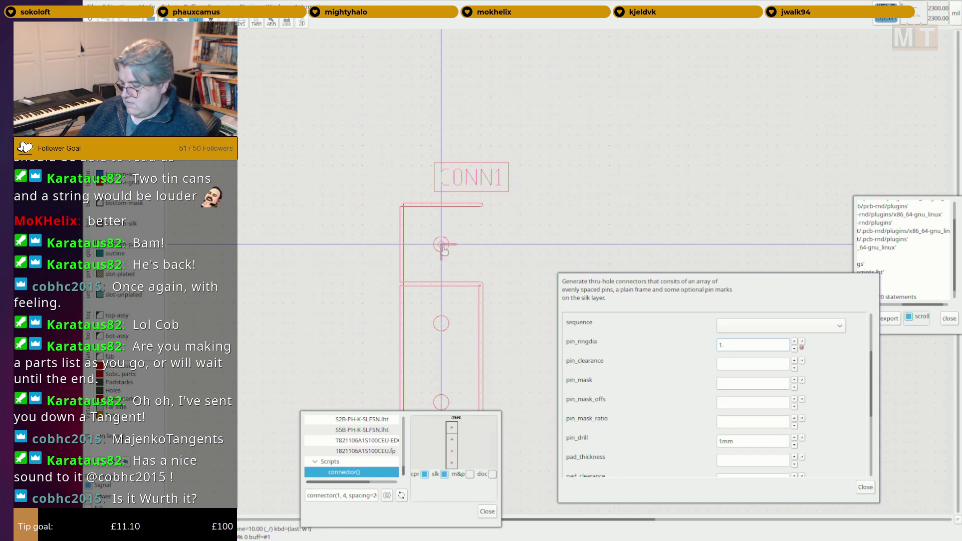
pyautogui.write('4mm')
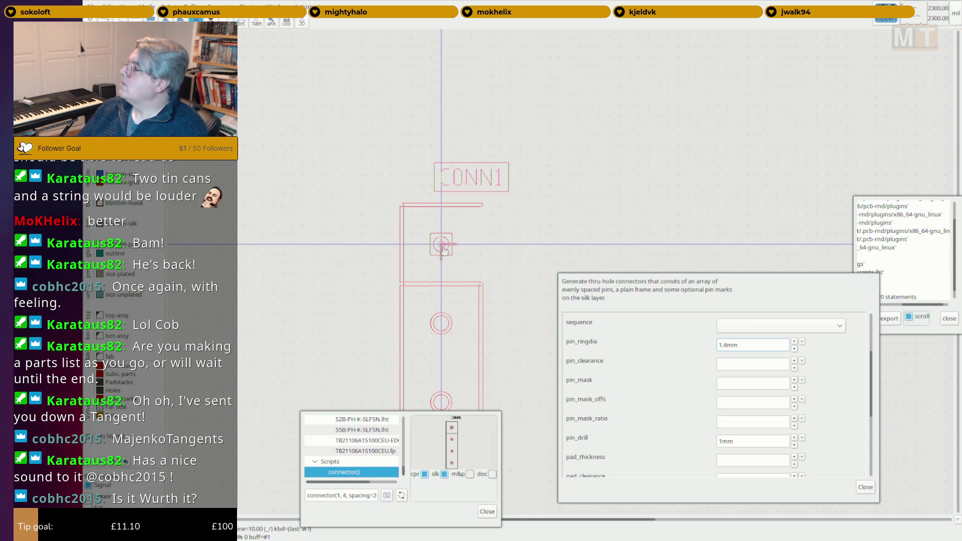
pyautogui.press('BackSpace')
pyautogui.write('6')
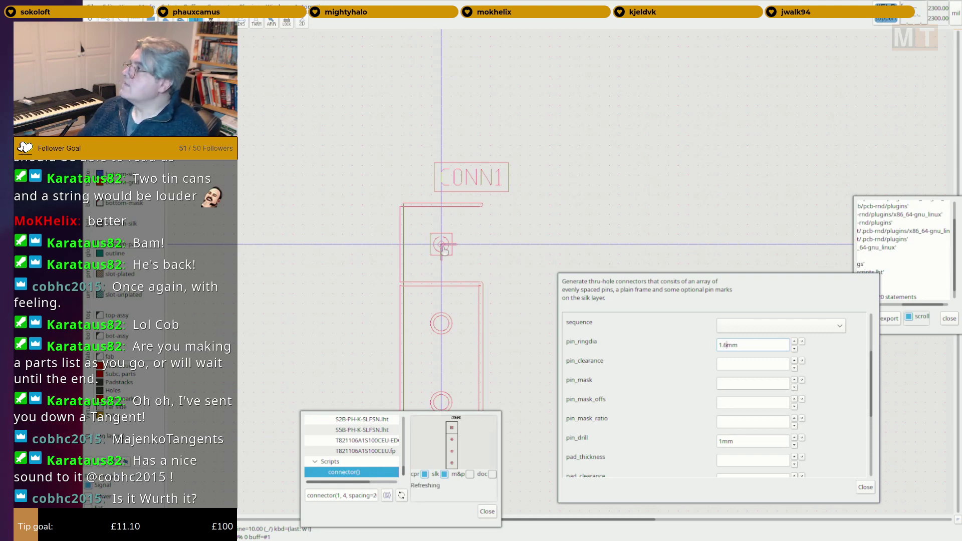
pyautogui.scroll(-1, 354, 110)
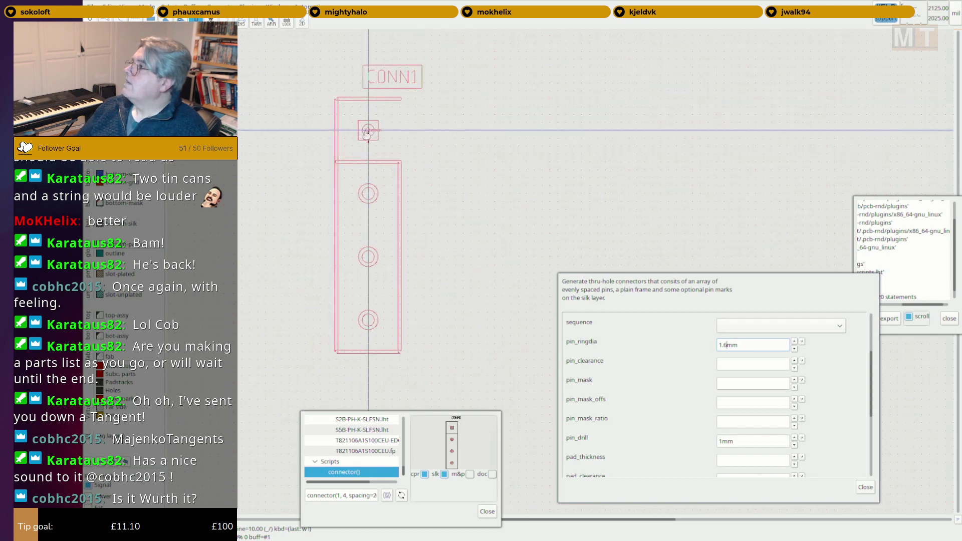
pyautogui.click(368, 138)
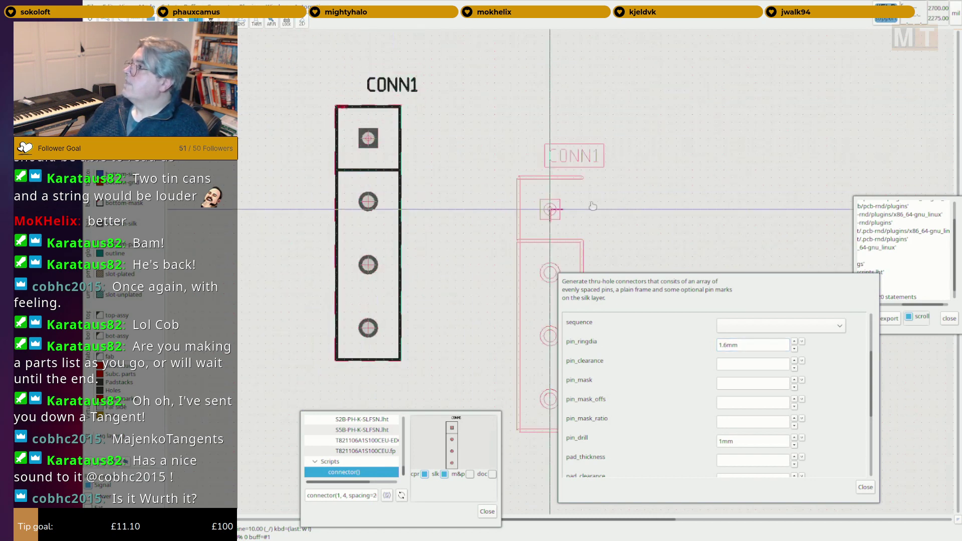
pyautogui.scroll(1, 459, 168)
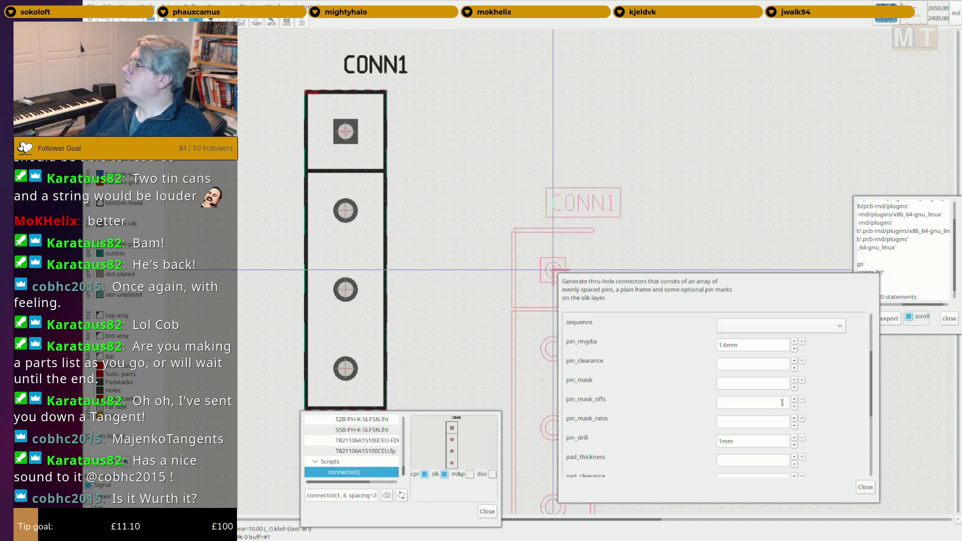
# Set the connector's pin_drill to 1.2mm and place a second trial copy beside the first one.
pyautogui.click(720, 441)
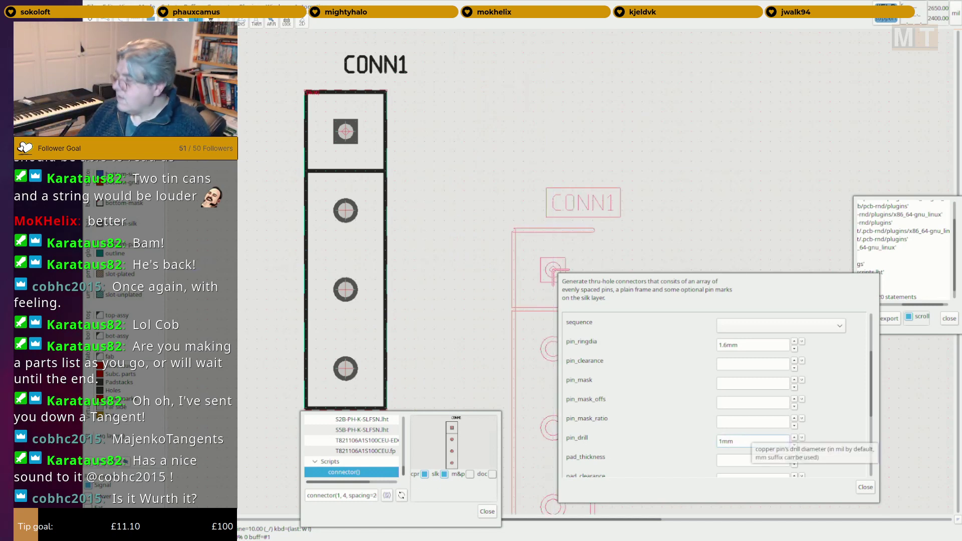
pyautogui.write('.2')
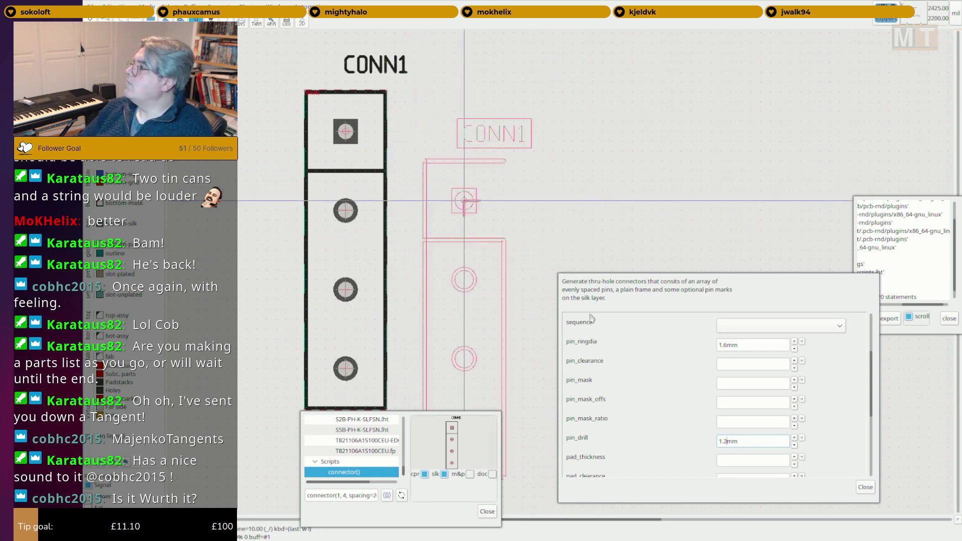
pyautogui.click(445, 160)
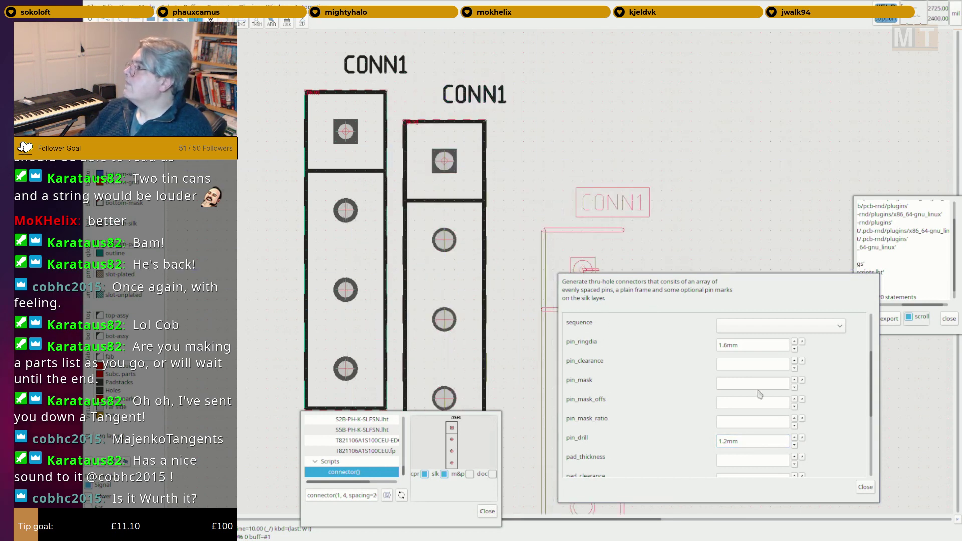
# Set the connector's pin_ringdia to 2mm and compare the new footprint outline with the placed copies.
pyautogui.press('BackSpace')
pyautogui.press('BackSpace')
pyautogui.press('BackSpace')
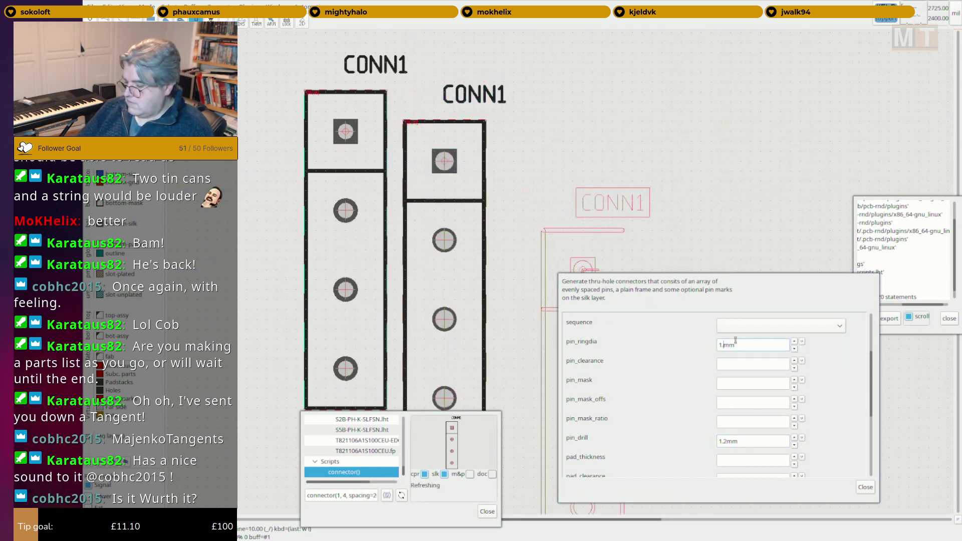
pyautogui.write('2')
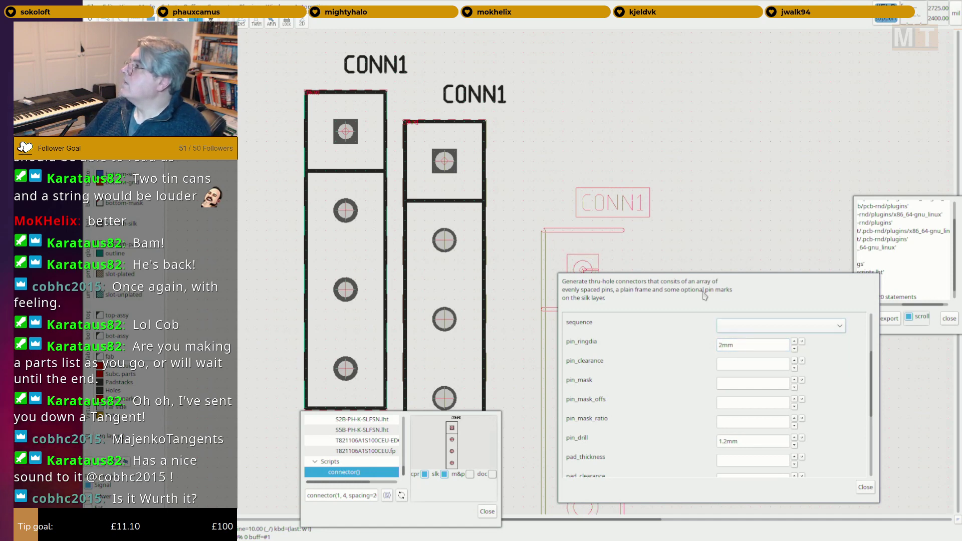
pyautogui.scroll(-3, 550, 147)
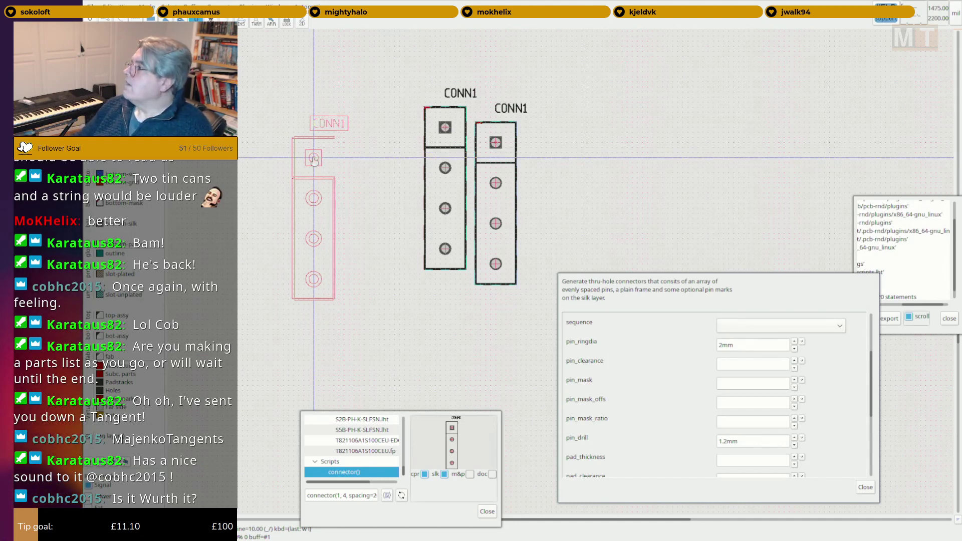
# Enlarge the footprint library window to show the whole generated connector(...) definition and select its full text.
pyautogui.keyDown('alt'); pyautogui.moveTo(394, 441); pyautogui.dragTo(398, 270, button='right'); pyautogui.keyUp('alt')
pyautogui.keyDown('alt'); pyautogui.moveTo(493, 299); pyautogui.dragTo(660, 151, button='right'); pyautogui.keyUp('alt')
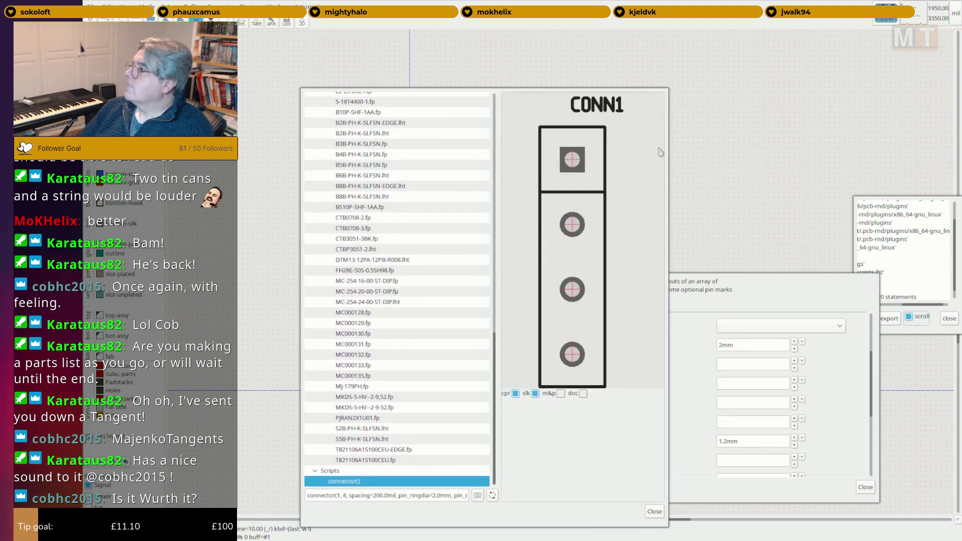
pyautogui.keyDown('alt'); pyautogui.moveTo(330, 496); pyautogui.dragTo(322, 300, button='right'); pyautogui.keyUp('alt')
pyautogui.keyDown('alt'); pyautogui.moveTo(523, 283); pyautogui.dragTo(685, 287, button='right'); pyautogui.keyUp('alt')
pyautogui.moveTo(503, 294); pyautogui.dragTo(265, 294)
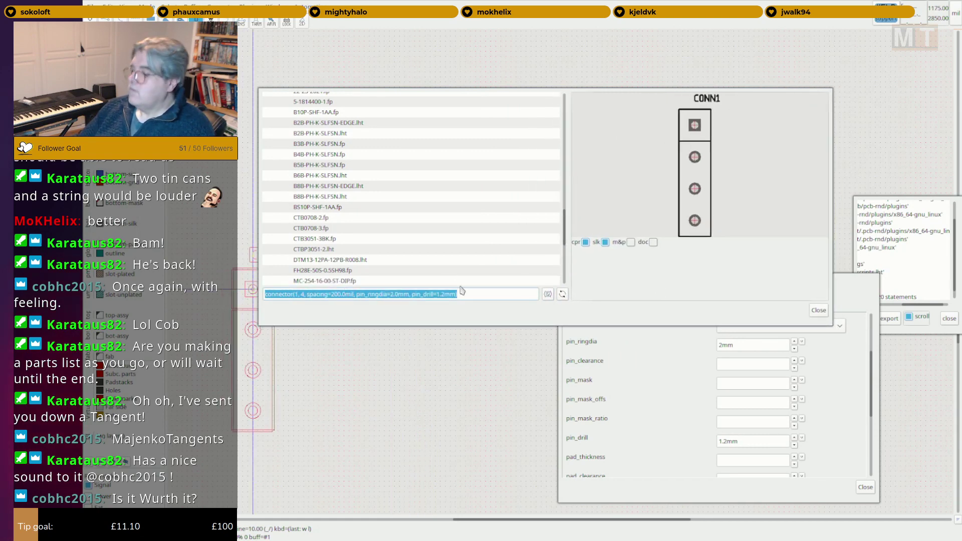
# Set the four-pin connector symbol's footprint attribute in the schematic to connector(1, 4, spacing=200.0mil, pin_ringdia=2.0mm, pin_drill=1.2mm).
pyautogui.hotkey('alt', 'Tab')
pyautogui.scroll(2, 693, 263)
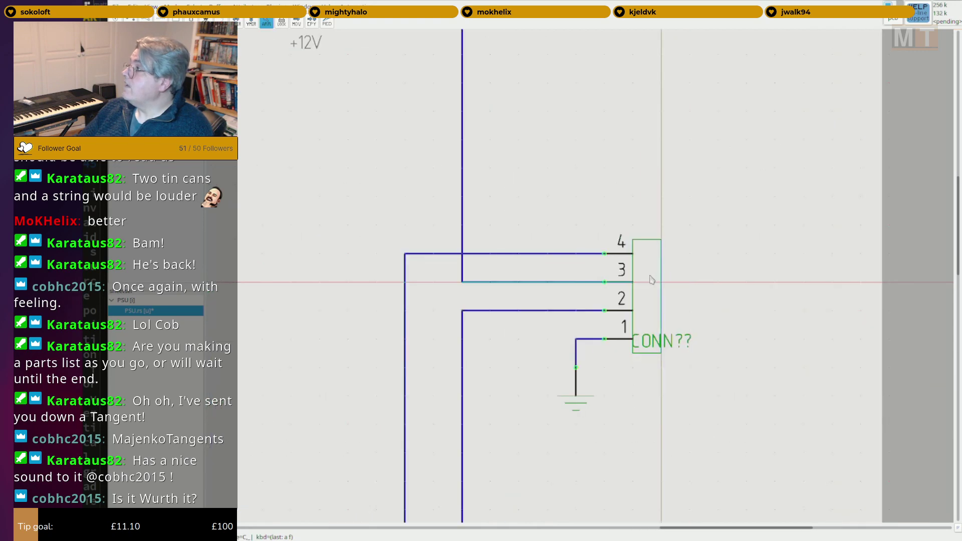
pyautogui.press('f')
pyautogui.hotkey('ctrl', 'v')
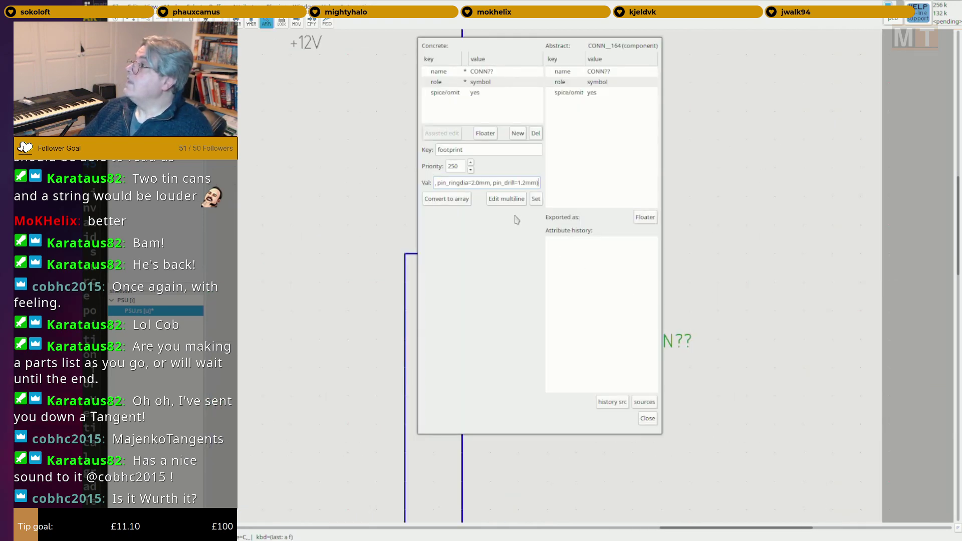
pyautogui.click(536, 199)
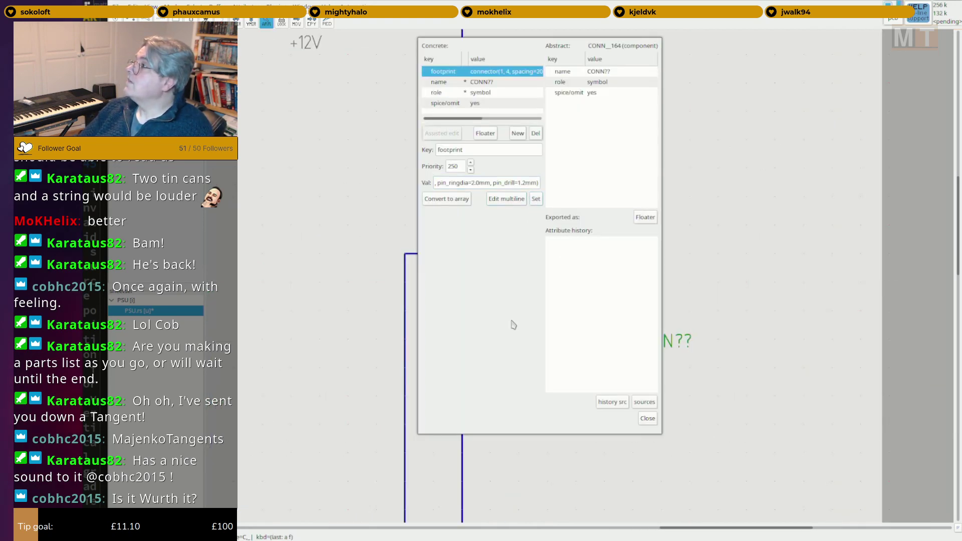
pyautogui.press('Escape')
# Save the PSU schematic sheet and look over the whole circuit and its output connector.
pyautogui.scroll(-4, 565, 400)
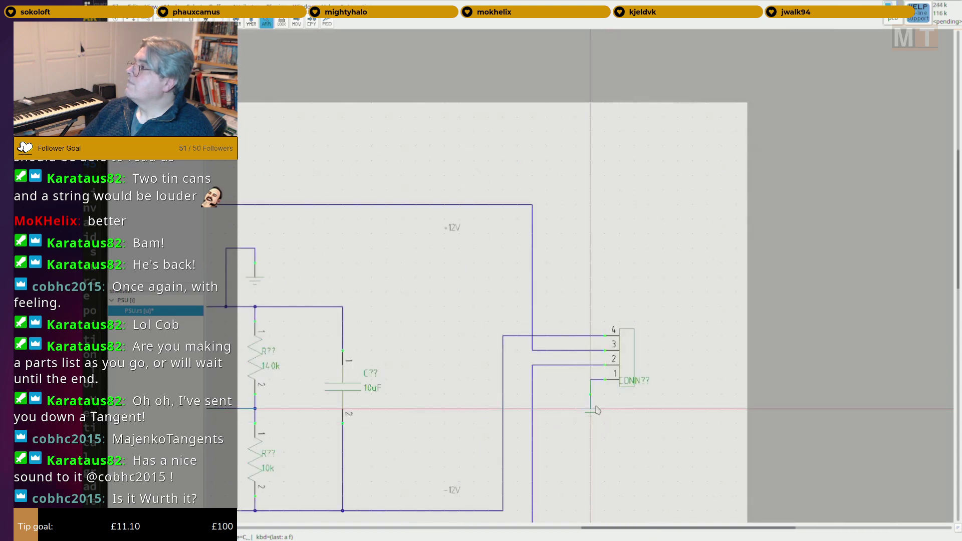
pyautogui.moveTo(476, 411); pyautogui.dragTo(669, 296, button='middle')
pyautogui.scroll(-2, 683, 293)
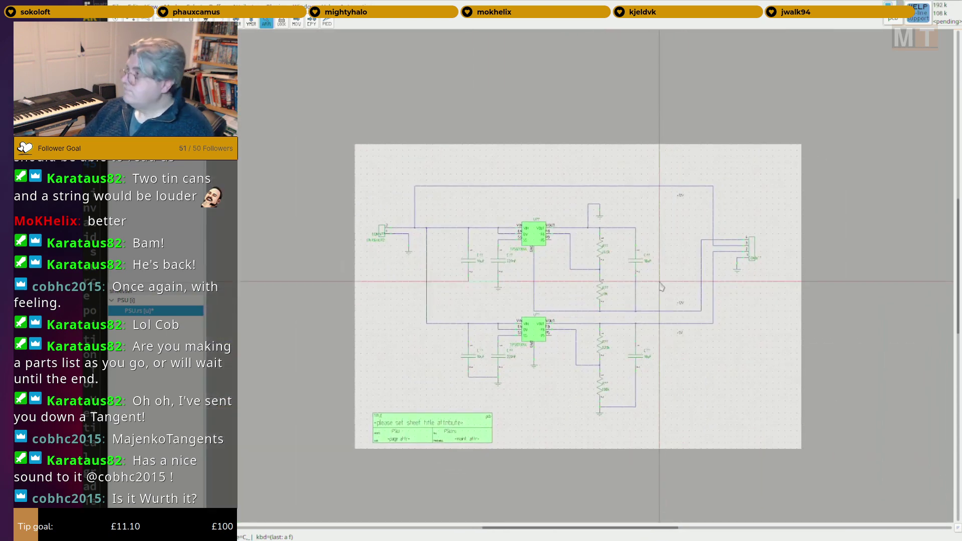
pyautogui.press('f')
pyautogui.press('s')
pyautogui.scroll(-1, 628, 315)
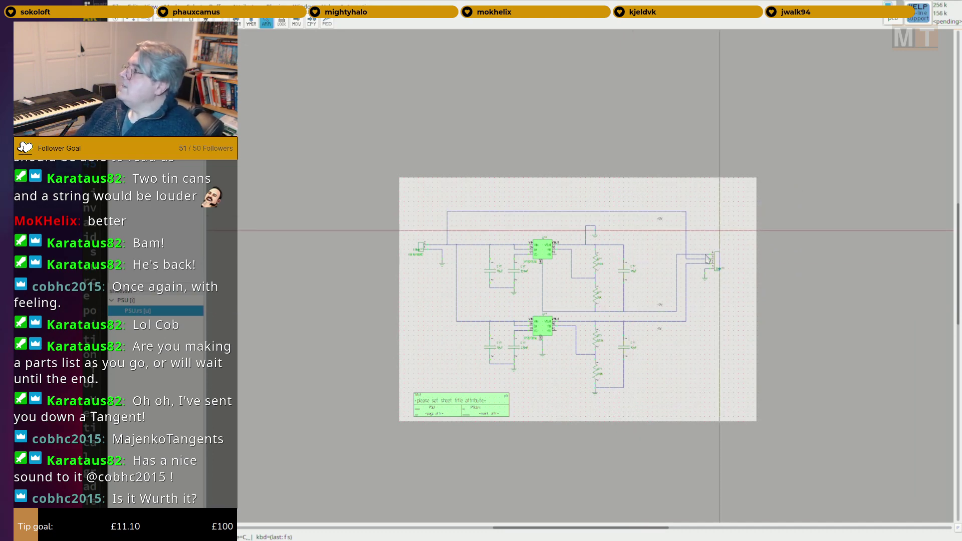
pyautogui.scroll(8, 728, 270)
pyautogui.scroll(-5, 728, 270)
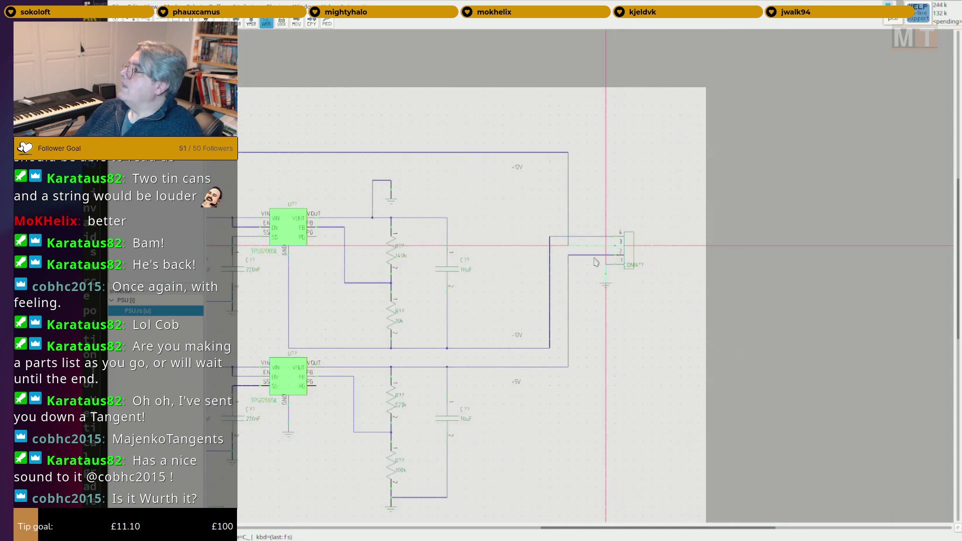
pyautogui.scroll(-3, 657, 259)
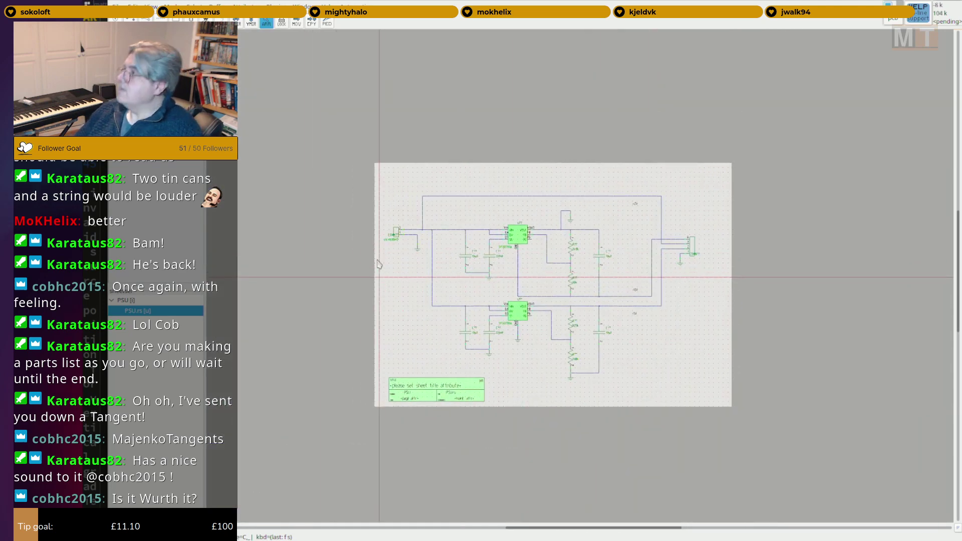
# Return to the board layout, dismiss the footprint library dialogs and delete the test connector footprint from the board.
pyautogui.hotkey('alt', 'Tab')
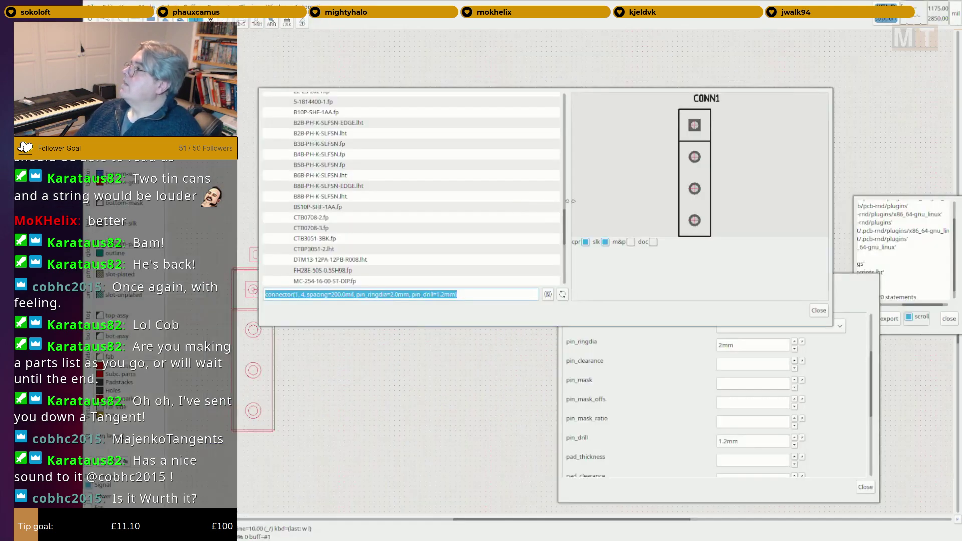
pyautogui.press('Escape')
pyautogui.press('Escape')
pyautogui.click(502, 203)
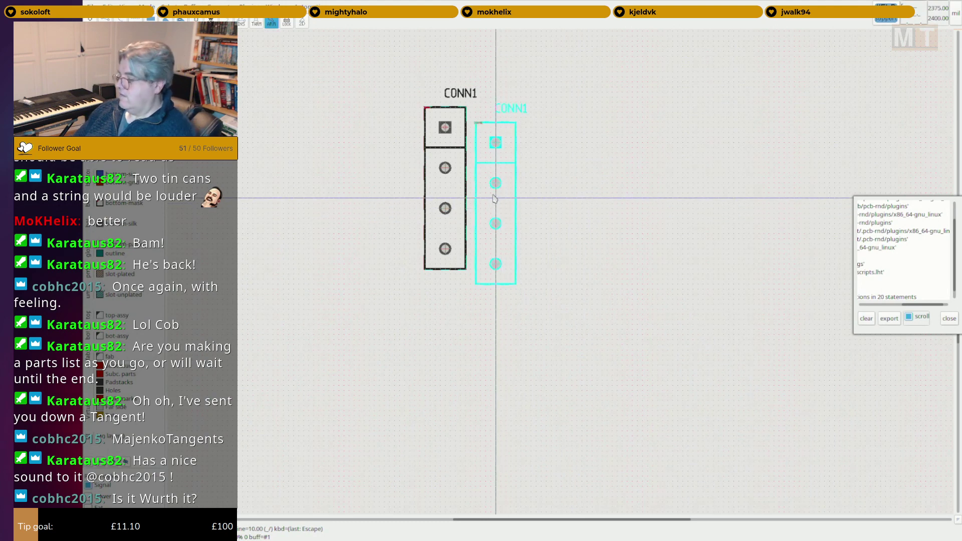
pyautogui.press('Delete')
pyautogui.scroll(-5, 494, 206)
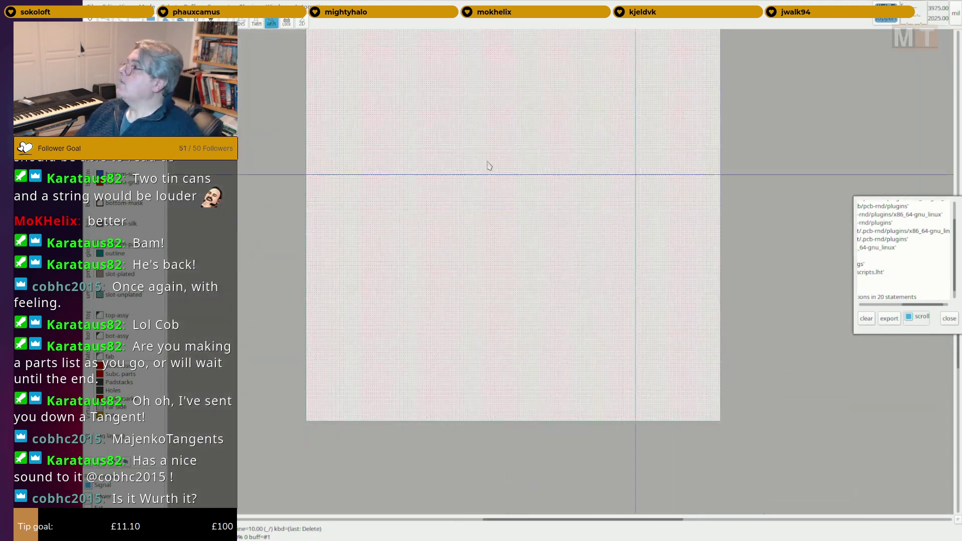
pyautogui.moveTo(393, 148); pyautogui.dragTo(428, 212, button='middle')
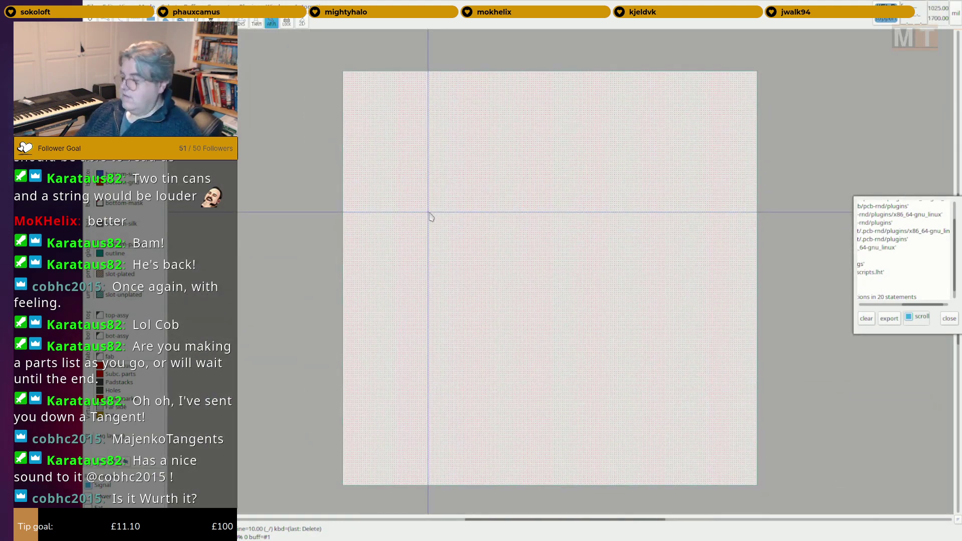
pyautogui.hotkey('alt', 'Tab')
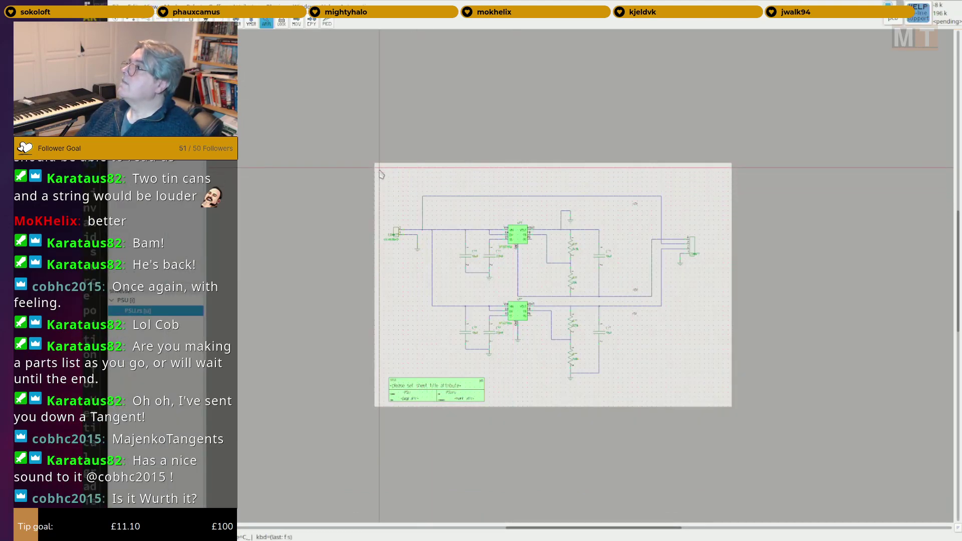
pyautogui.hotkey('ctrl', 'alt', 'Right')
pyautogui.hotkey('ctrl', 'alt', 'Right')
pyautogui.hotkey('ctrl', 'alt', 'Right')
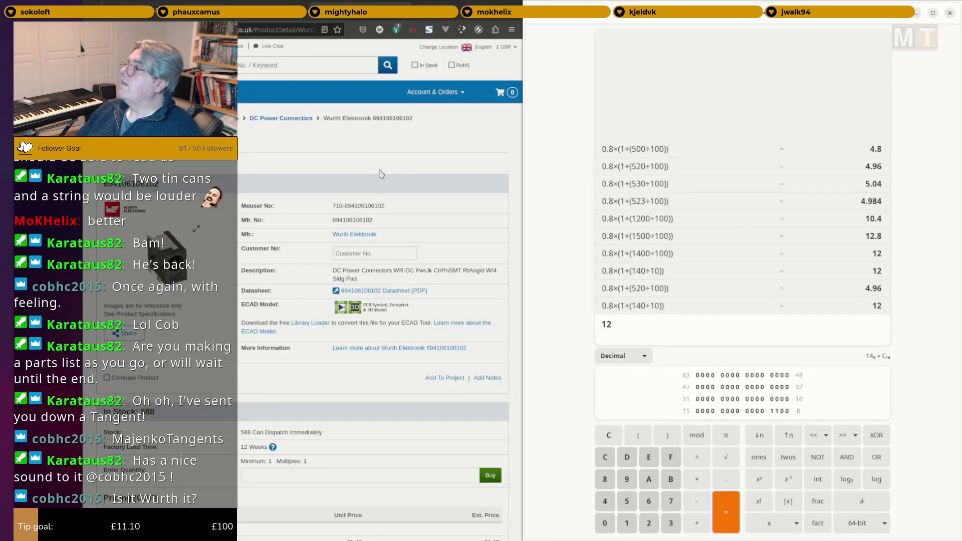
# Set up a schematic import in sch-rnd format with one file entry and open the file browser for it.
pyautogui.click(92, 7)
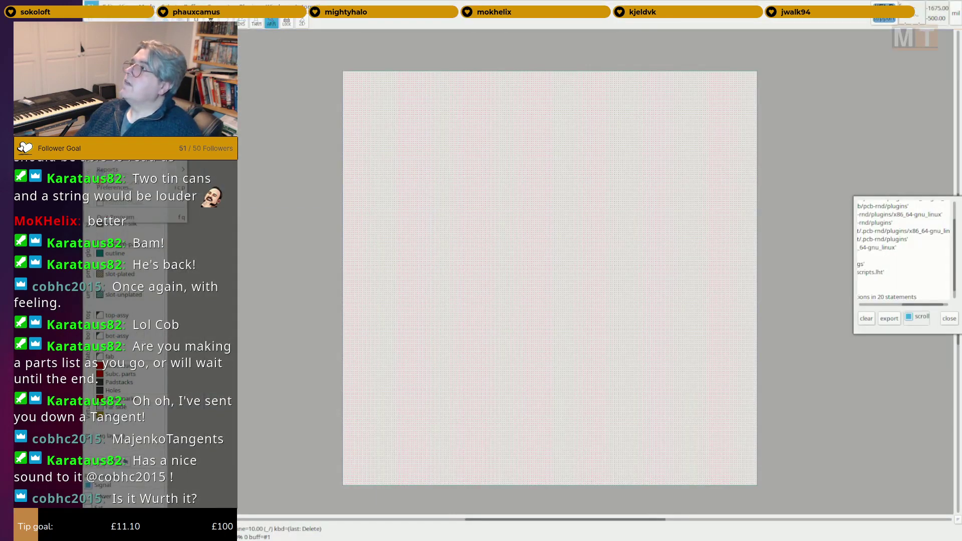
pyautogui.moveTo(150, 102)
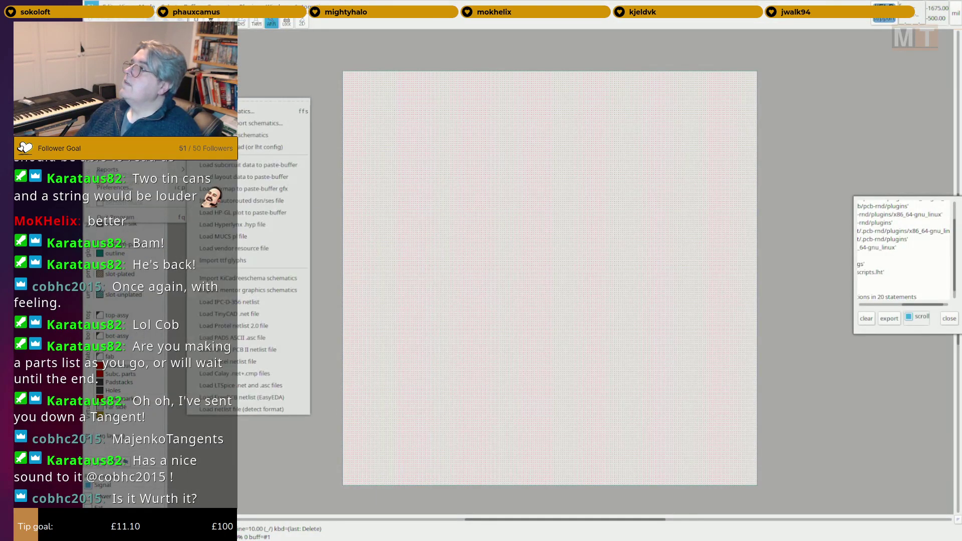
pyautogui.click(261, 106)
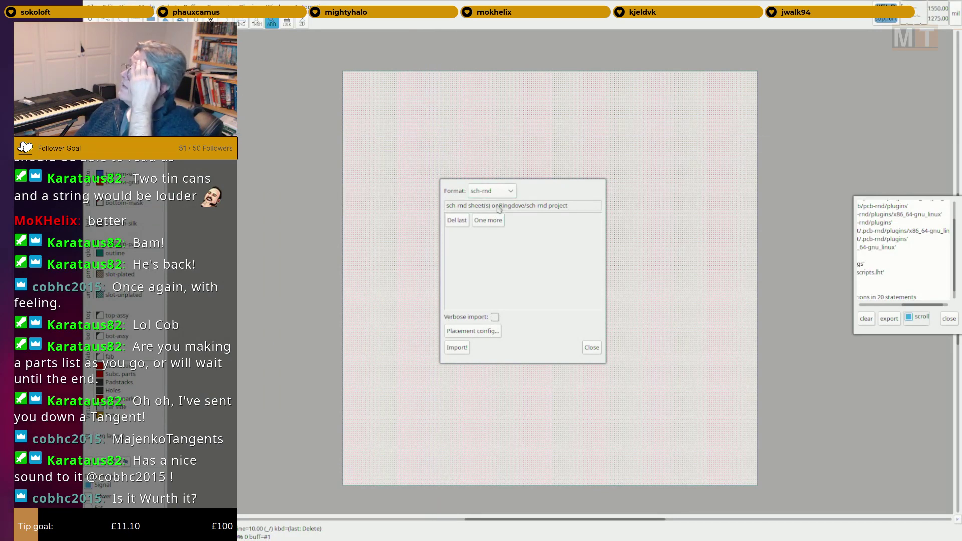
pyautogui.click(489, 220)
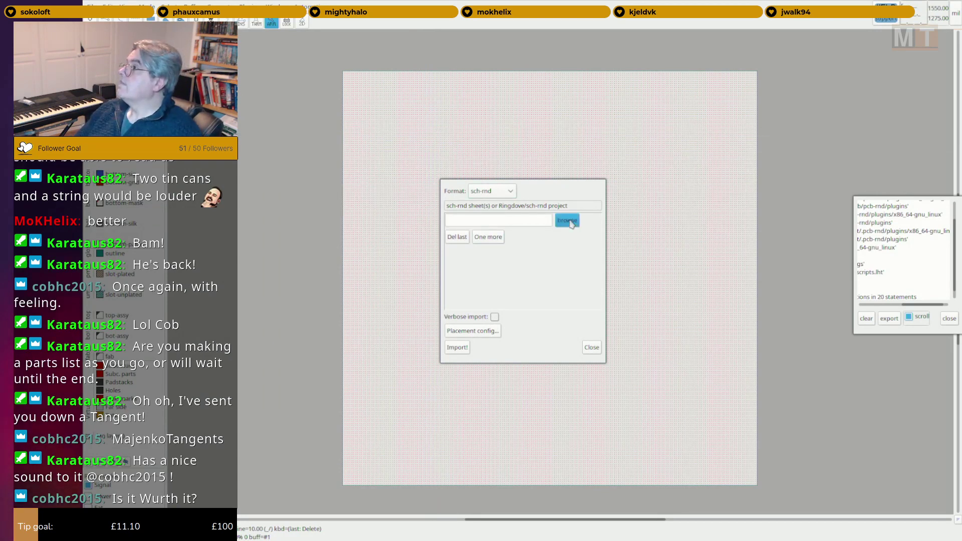
pyautogui.click(567, 221)
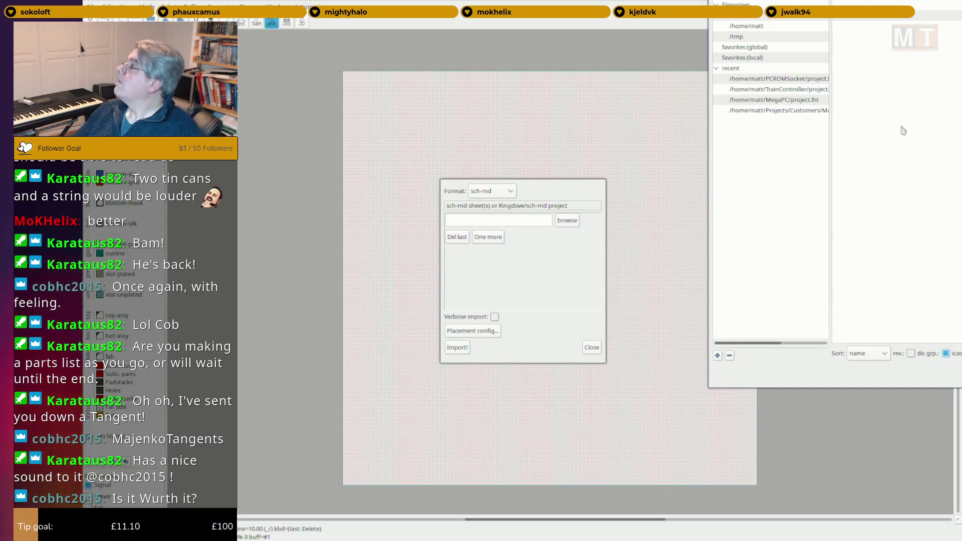
pyautogui.keyDown('alt'); pyautogui.moveTo(901, 128); pyautogui.dragTo(570, 220); pyautogui.keyUp('alt')
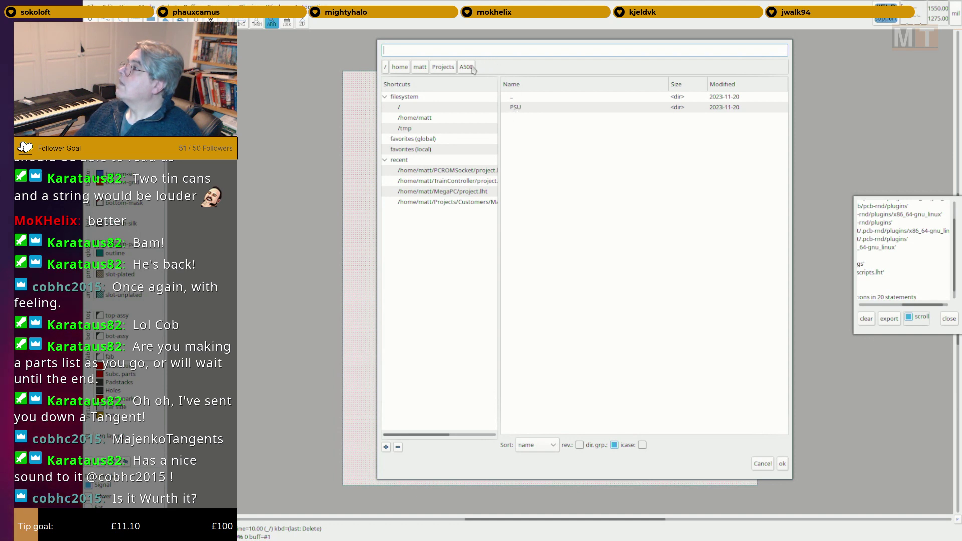
pyautogui.keyDown('alt'); pyautogui.moveTo(665, 288); pyautogui.dragTo(518, 234); pyautogui.keyUp('alt')
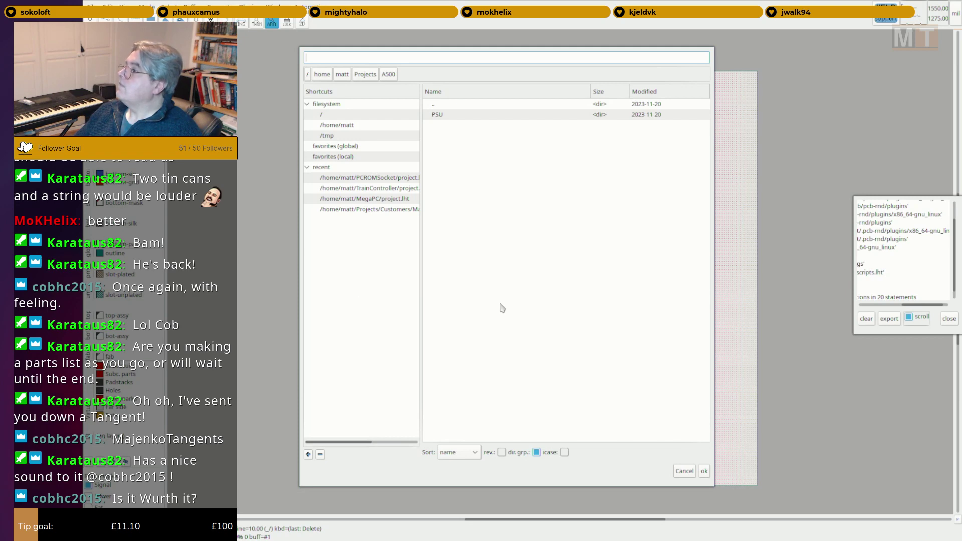
pyautogui.keyDown('alt'); pyautogui.moveTo(460, 318); pyautogui.dragTo(371, 315); pyautogui.keyUp('alt')
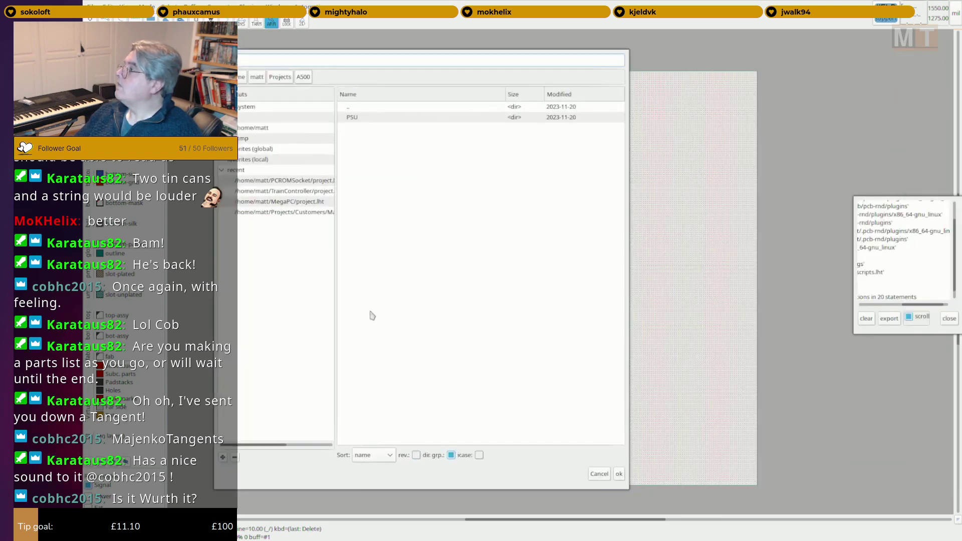
pyautogui.keyDown('alt'); pyautogui.moveTo(911, 271); pyautogui.dragTo(845, 306); pyautogui.keyUp('alt')
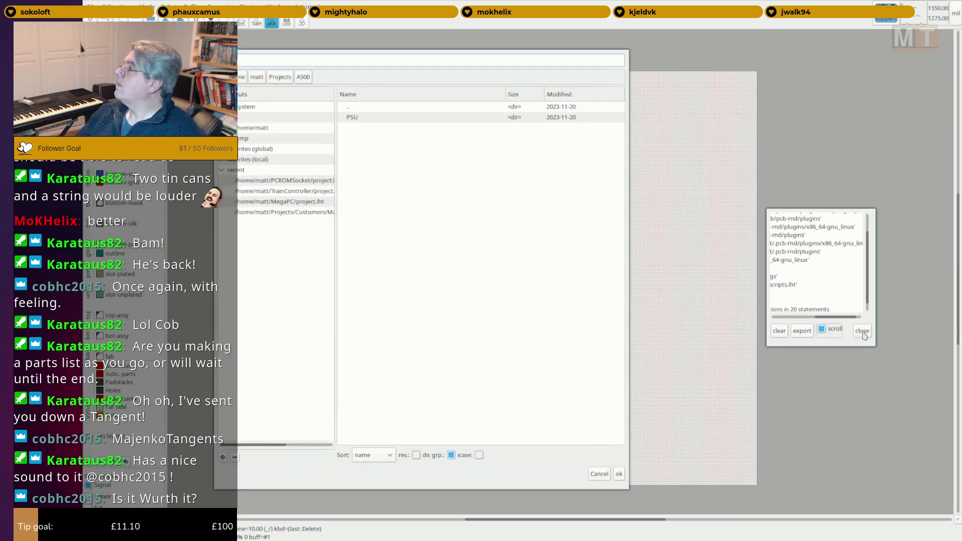
pyautogui.keyDown('alt'); pyautogui.moveTo(443, 327); pyautogui.dragTo(597, 295); pyautogui.keyUp('alt')
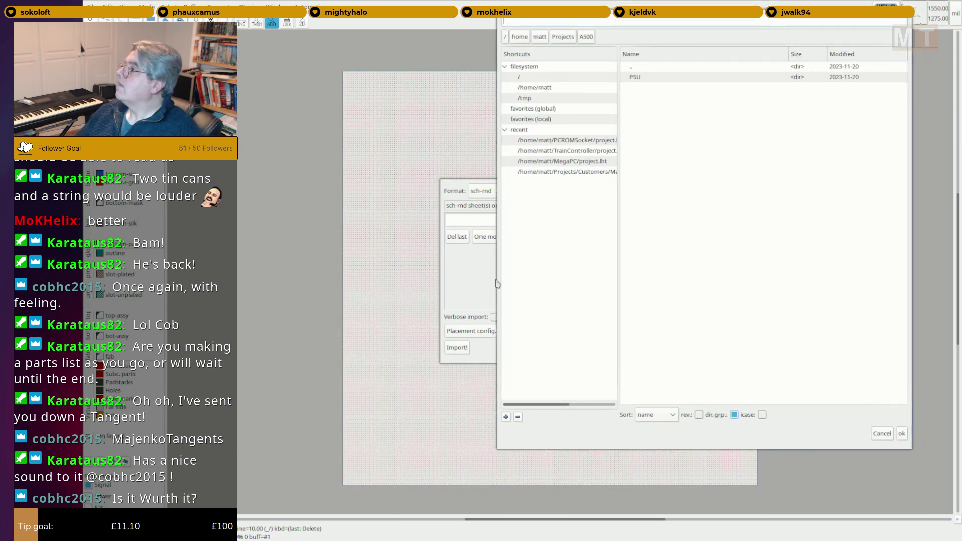
pyautogui.click(445, 274)
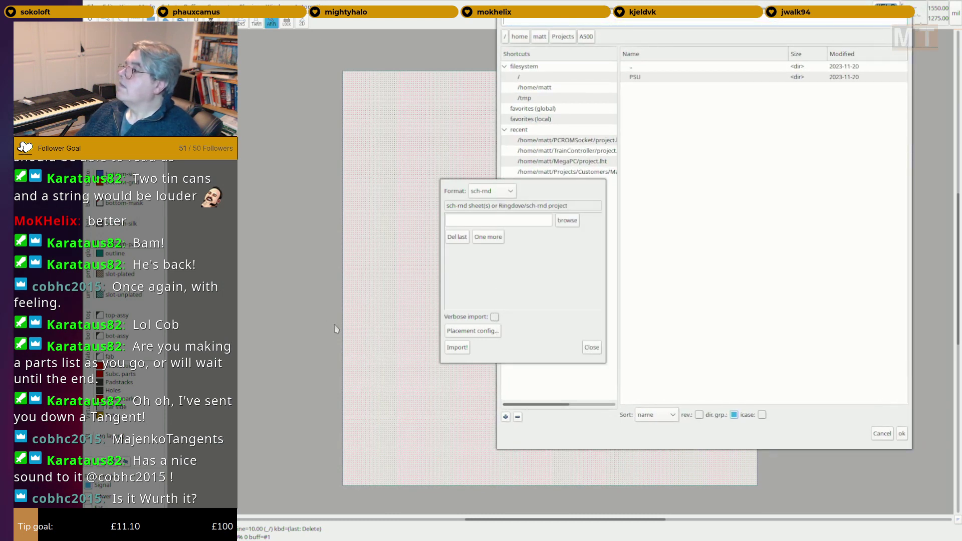
pyautogui.keyDown('alt'); pyautogui.moveTo(715, 267); pyautogui.dragTo(581, 296); pyautogui.keyUp('alt')
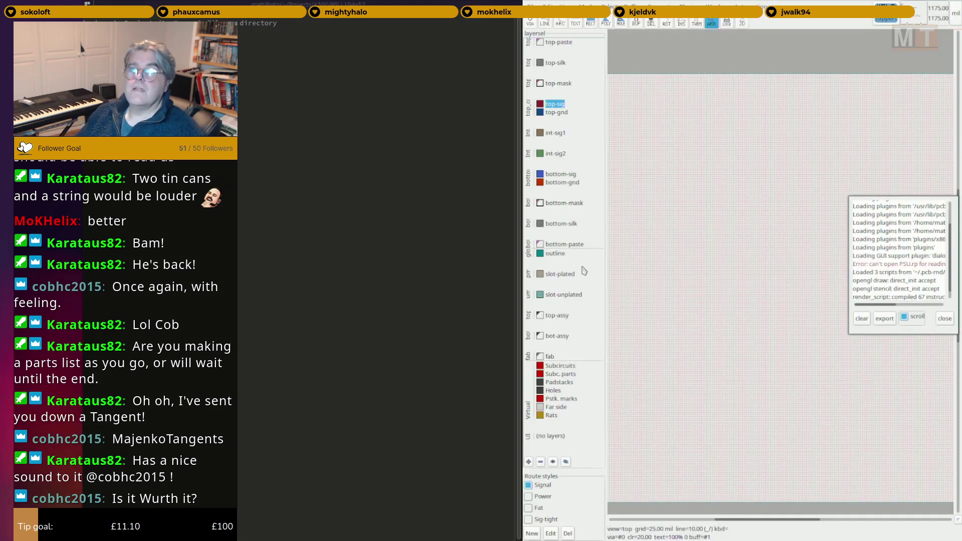
# Arrange the layout editor window beside the terminal and resize it so it takes up most of the desktop.
pyautogui.press('super+shift+q')
pyautogui.press('super+shift+Left')
pyautogui.press('super+shift+Left')
pyautogui.press('super+shift+Right')
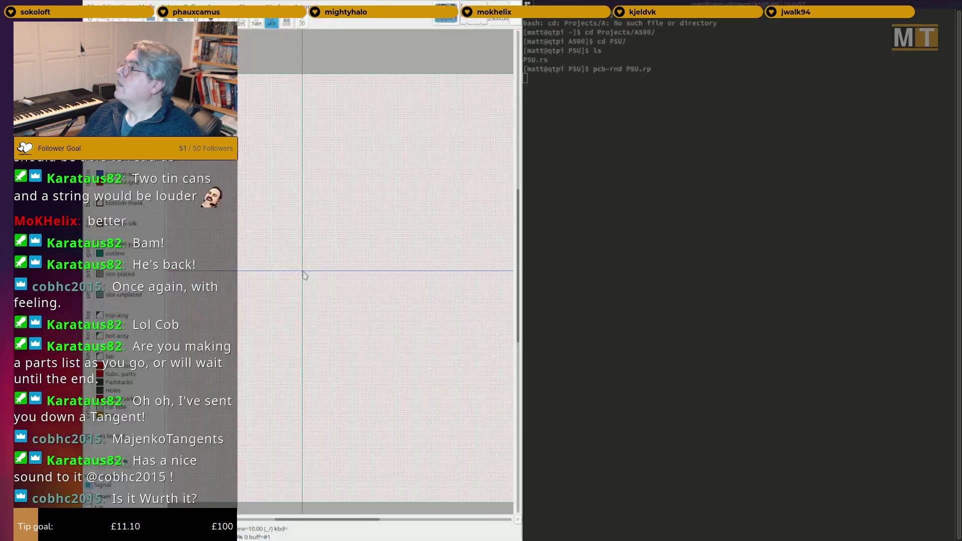
pyautogui.press('super+shift+Right')
pyautogui.keyDown('super'); pyautogui.moveTo(399, 275); pyautogui.dragTo(134, 220, button='right'); pyautogui.keyUp('super')
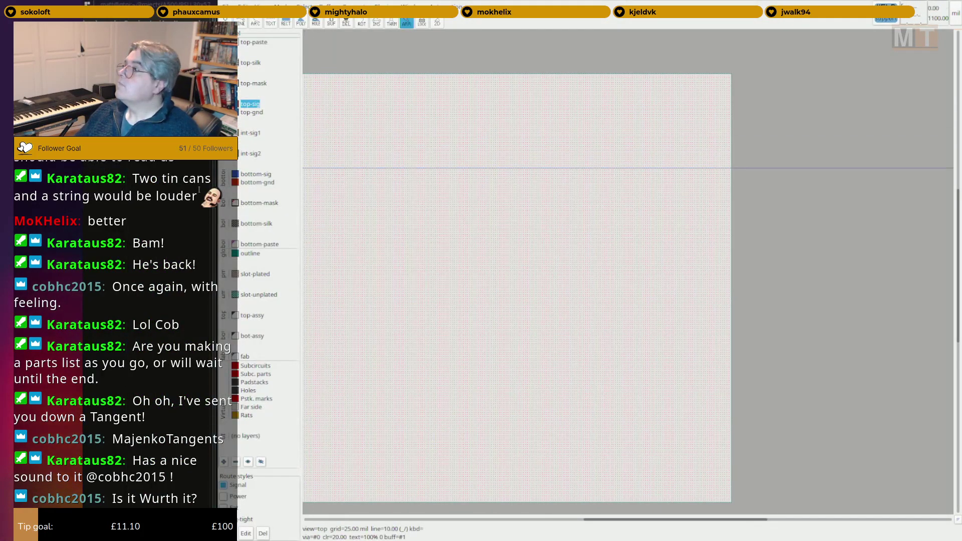
pyautogui.moveTo(217, 193); pyautogui.dragTo(240, 192)
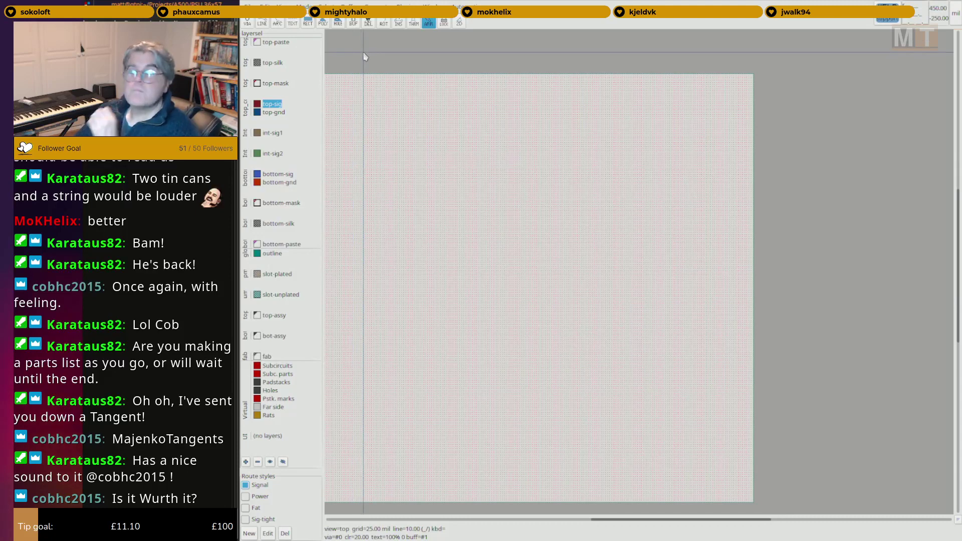
# Import the schematic sheet PSU.rs into the layout in sch-rnd format, close the message log and move the import dialog off the board.
pyautogui.click(249, 6)
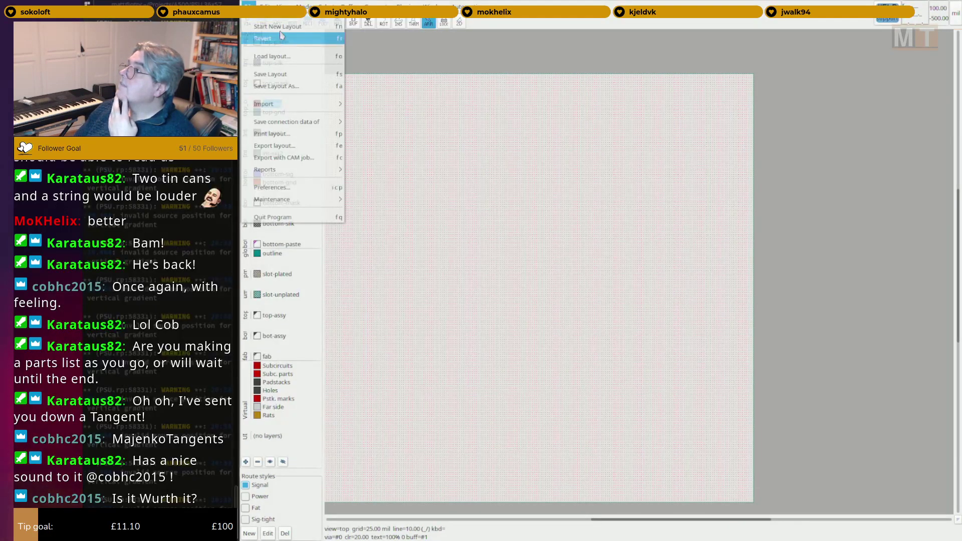
pyautogui.moveTo(301, 105)
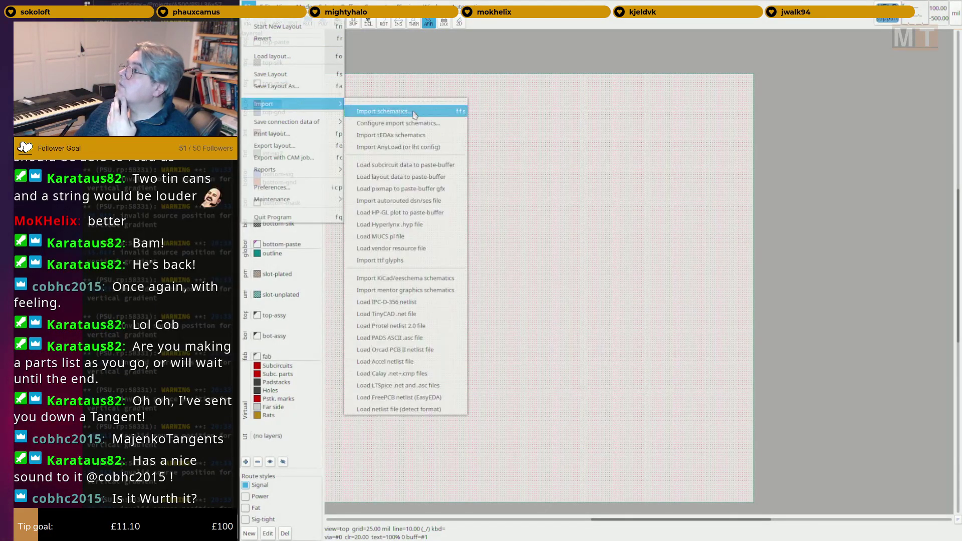
pyautogui.click(414, 112)
pyautogui.click(571, 223)
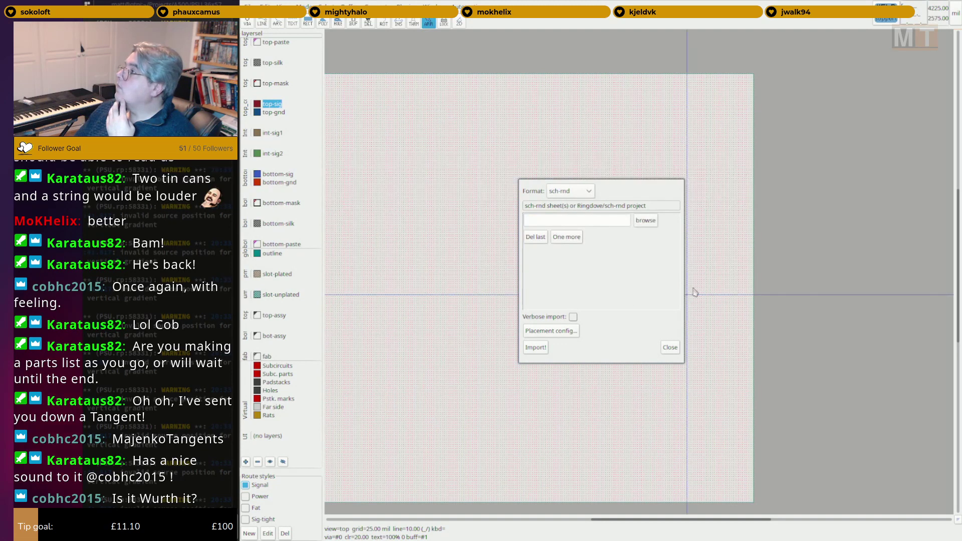
pyautogui.click(645, 220)
pyautogui.doubleClick(855, 26)
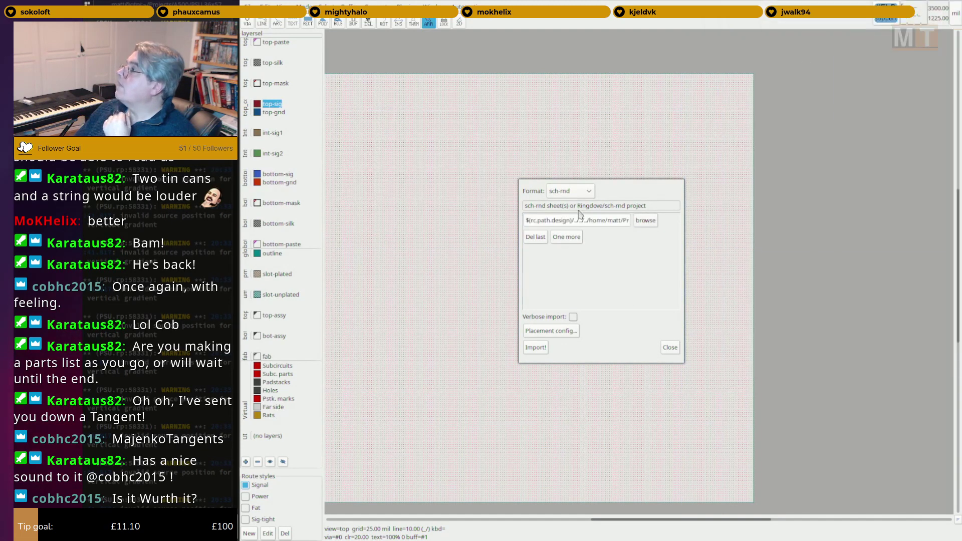
pyautogui.click(542, 349)
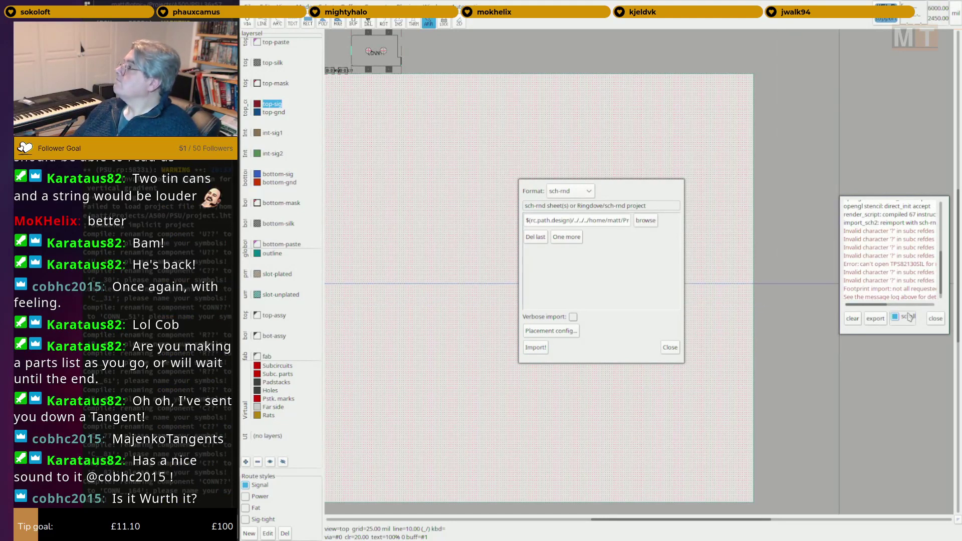
pyautogui.click(934, 318)
pyautogui.keyDown('alt'); pyautogui.moveTo(590, 285); pyautogui.dragTo(851, 294); pyautogui.keyUp('alt')
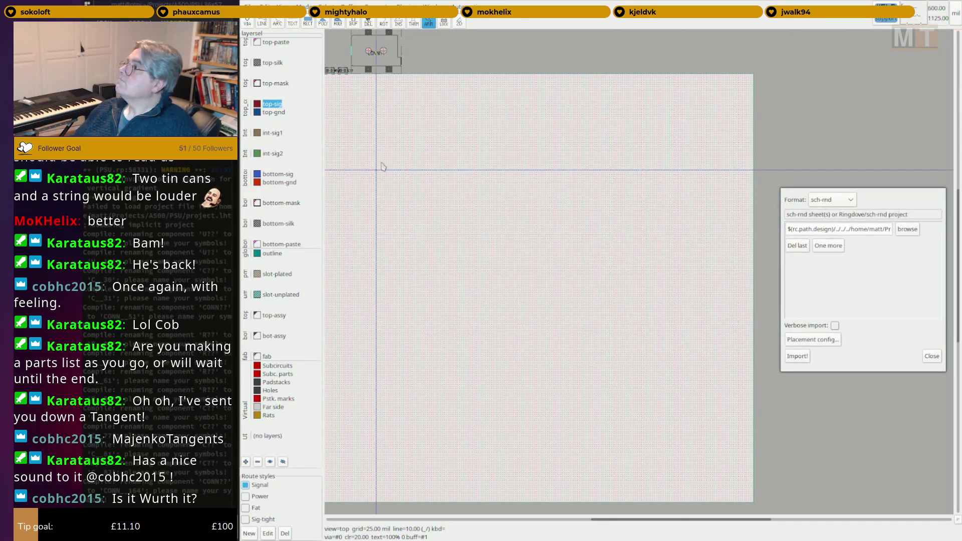
# Delete the imported connector, capacitor and resistor footprints from above the board's edge.
pyautogui.scroll(4, 382, 166)
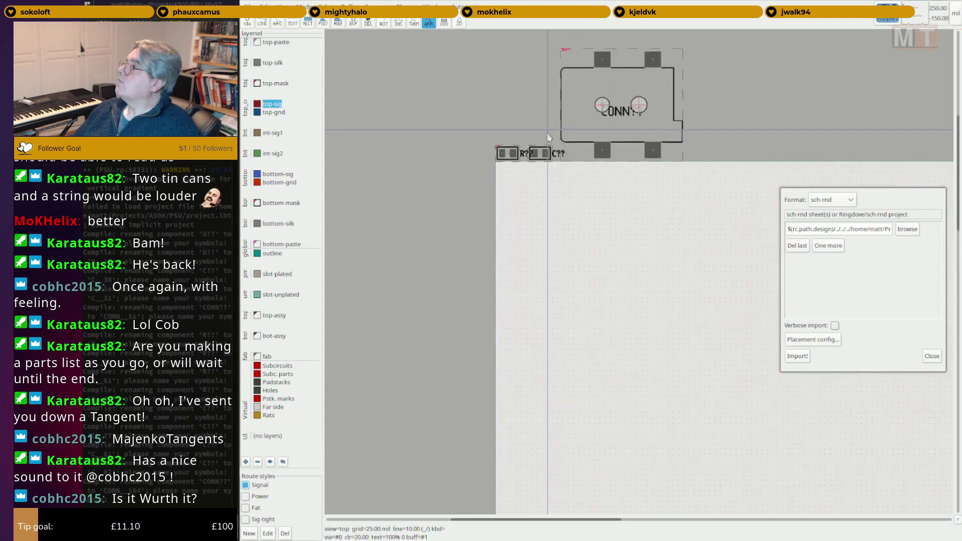
pyautogui.scroll(2, 548, 136)
pyautogui.scroll(-2, 588, 214)
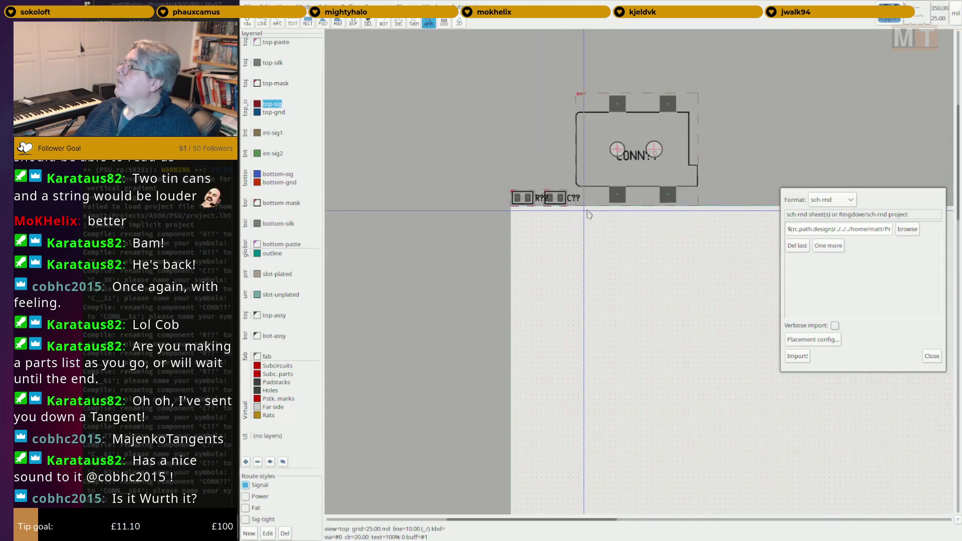
pyautogui.scroll(-1, 588, 214)
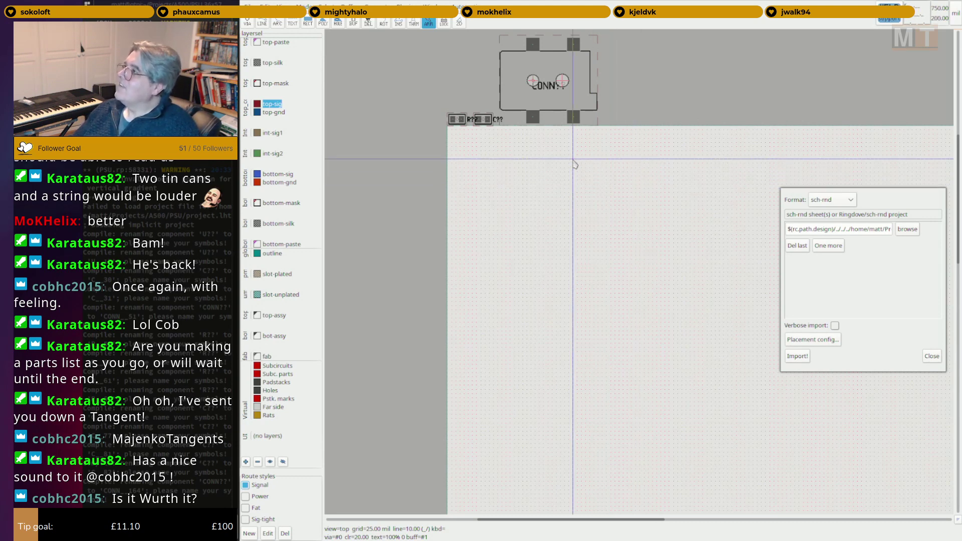
pyautogui.click(553, 105)
pyautogui.press('Delete')
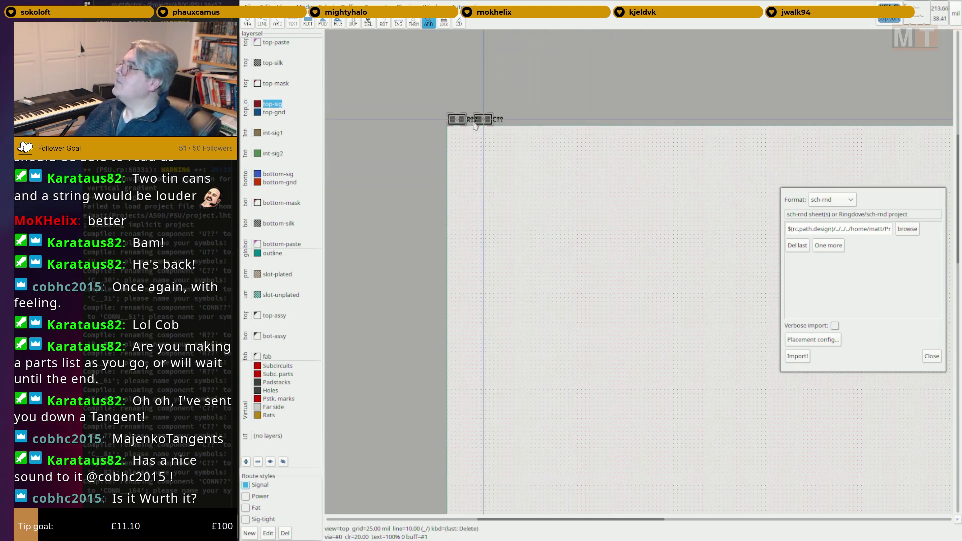
pyautogui.press('Delete')
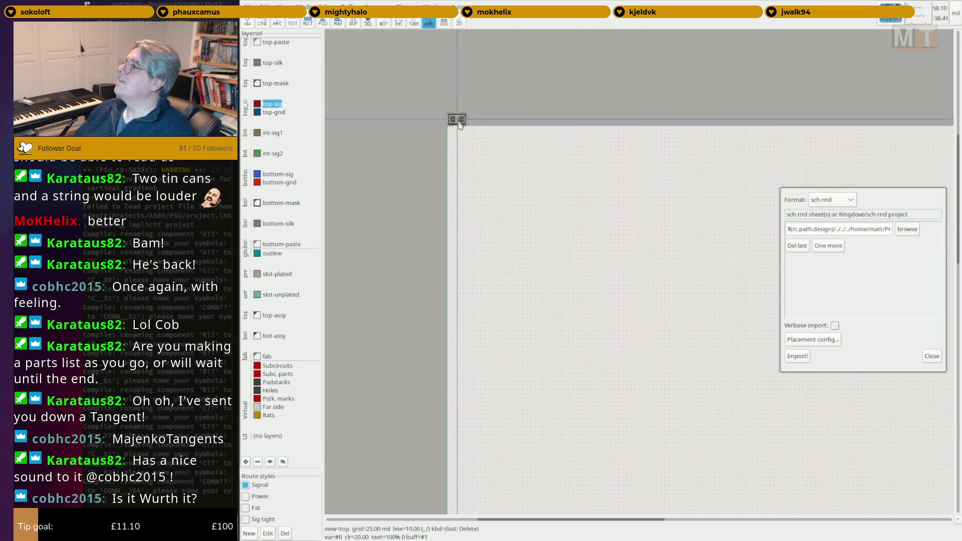
pyautogui.press('Delete')
# Switch to the sch-rnd schematic and renumber all symbols on the sheet left to right, top to bottom within, from base 1.
pyautogui.hotkey('alt', 'Tab')
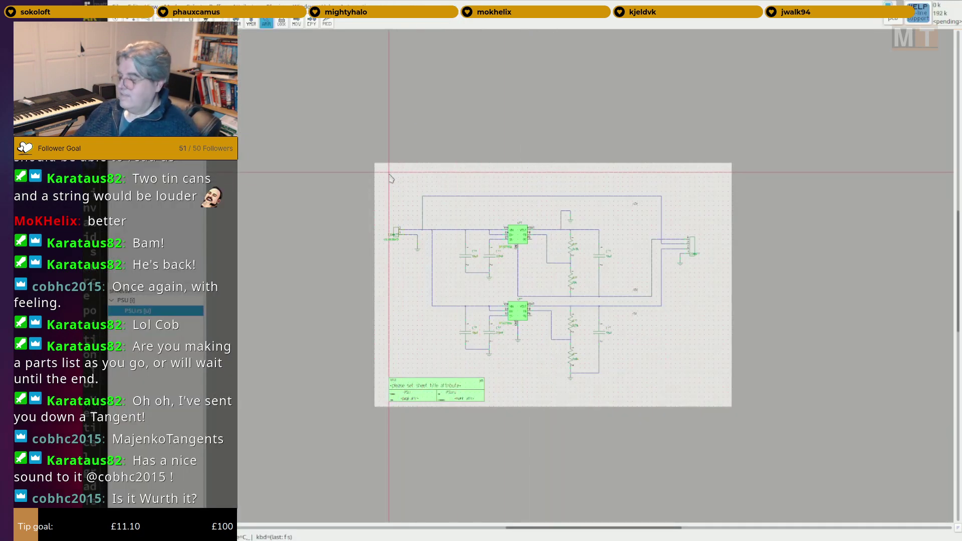
pyautogui.click(194, 4)
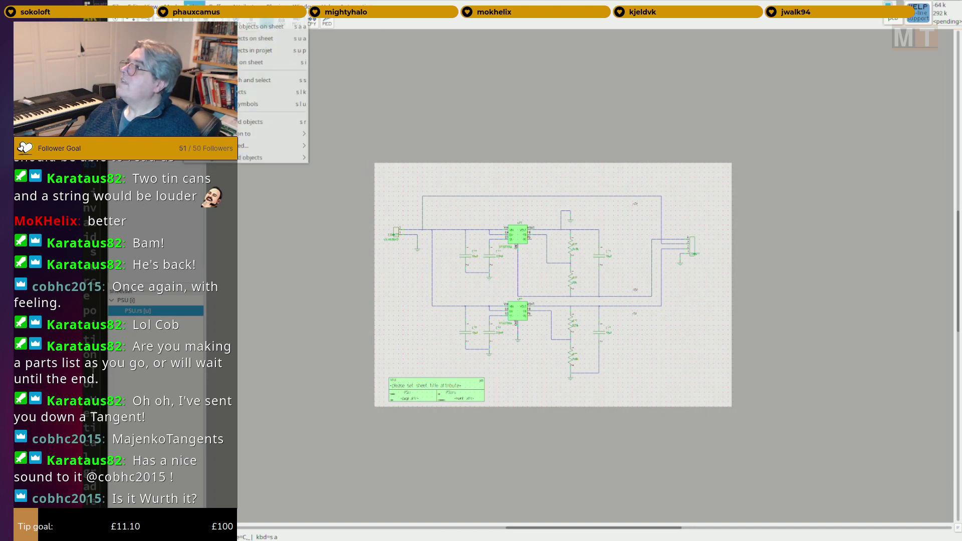
pyautogui.moveTo(245, 5)
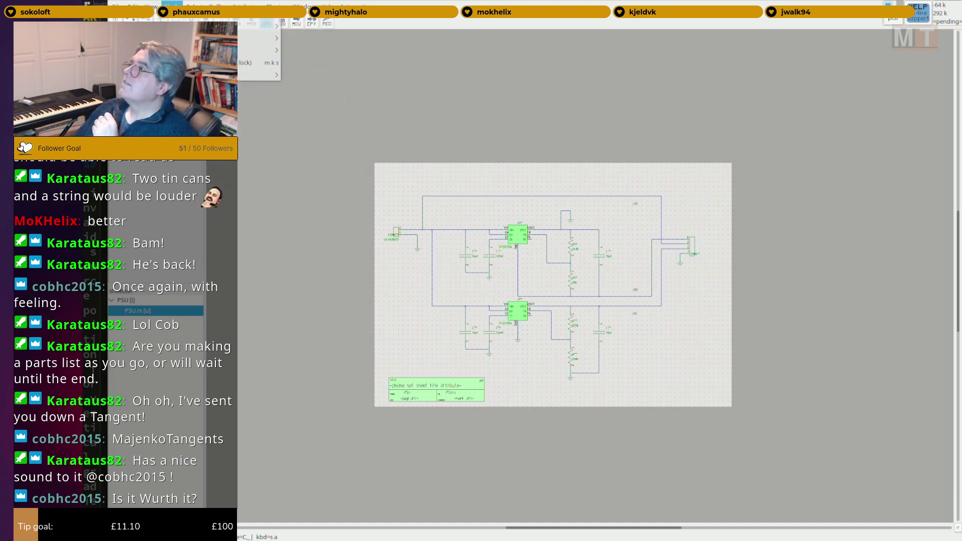
pyautogui.moveTo(195, 4)
pyautogui.moveTo(239, 158)
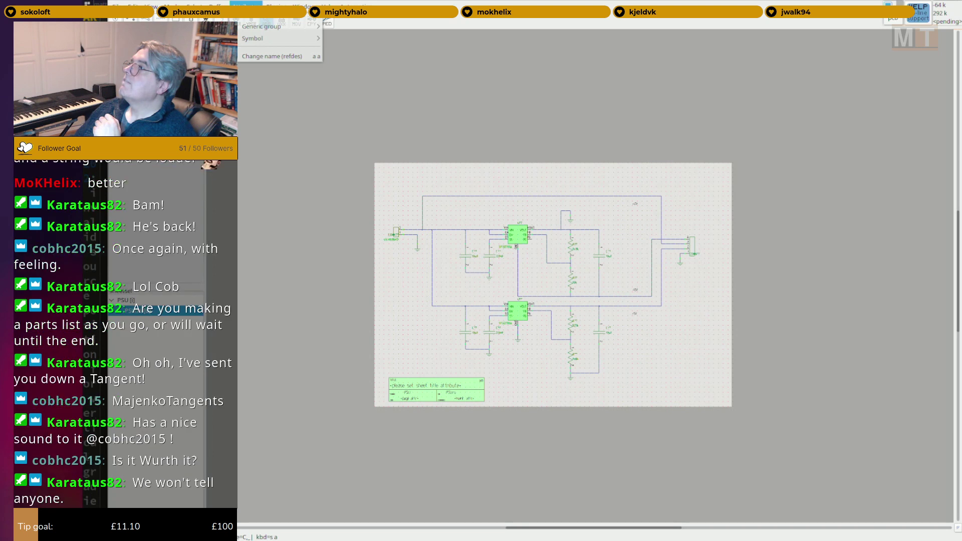
pyautogui.moveTo(275, 4)
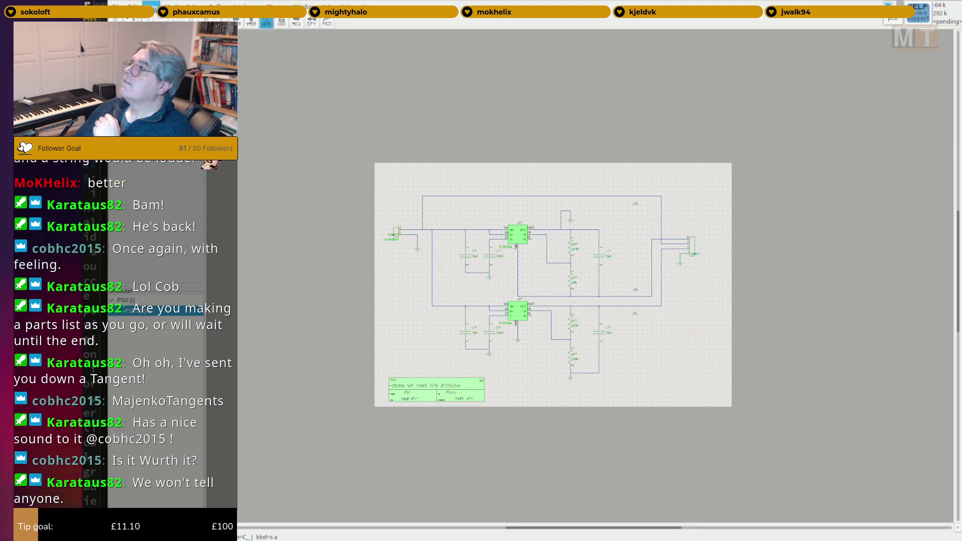
pyautogui.moveTo(133, 4)
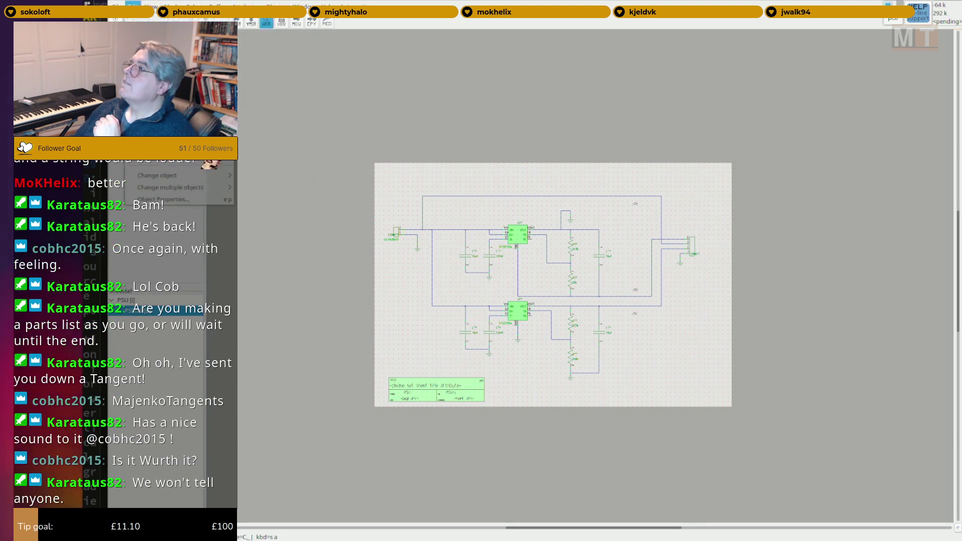
pyautogui.moveTo(220, 187)
pyautogui.click(275, 197)
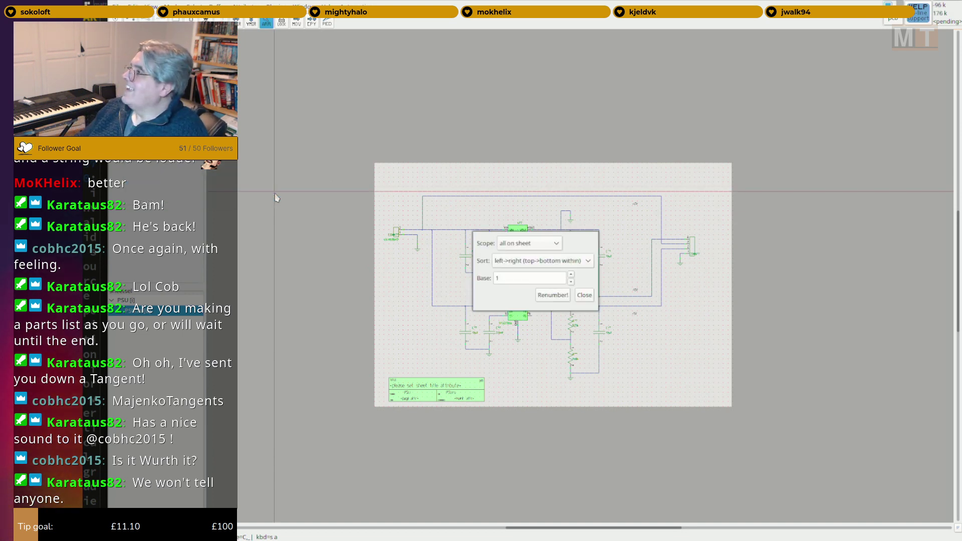
pyautogui.click(559, 295)
pyautogui.click(583, 295)
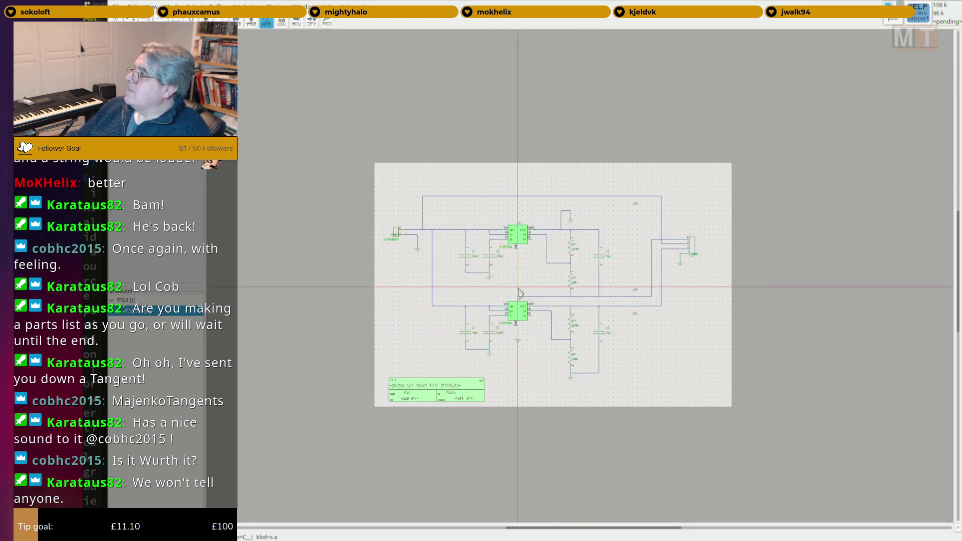
# Check the renumbered reference designators around both regulator circuits and save the schematic.
pyautogui.scroll(8, 518, 292)
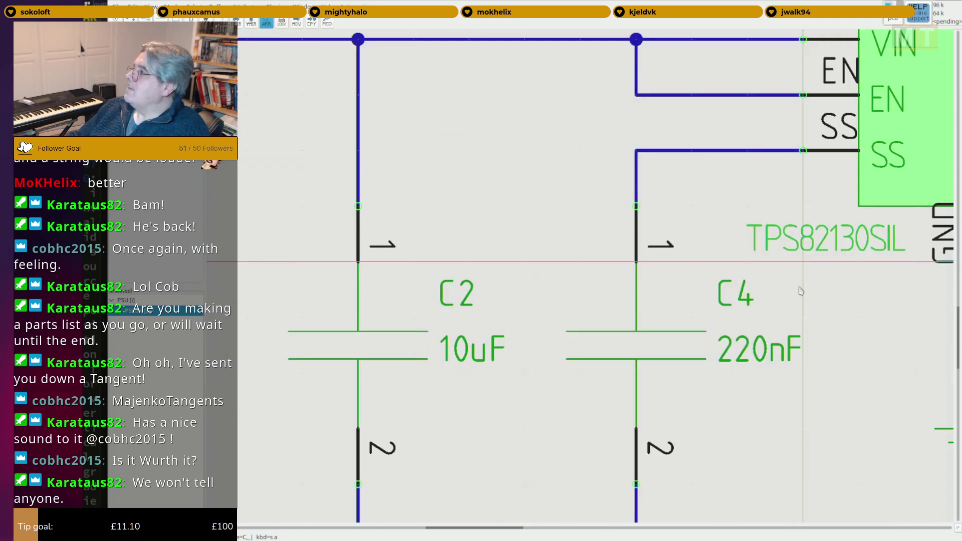
pyautogui.scroll(-4, 800, 291)
pyautogui.moveTo(800, 291); pyautogui.dragTo(597, 441, button='middle')
pyautogui.moveTo(733, 317); pyautogui.dragTo(527, 458, button='middle')
pyautogui.moveTo(528, 272); pyautogui.dragTo(596, 382, button='middle')
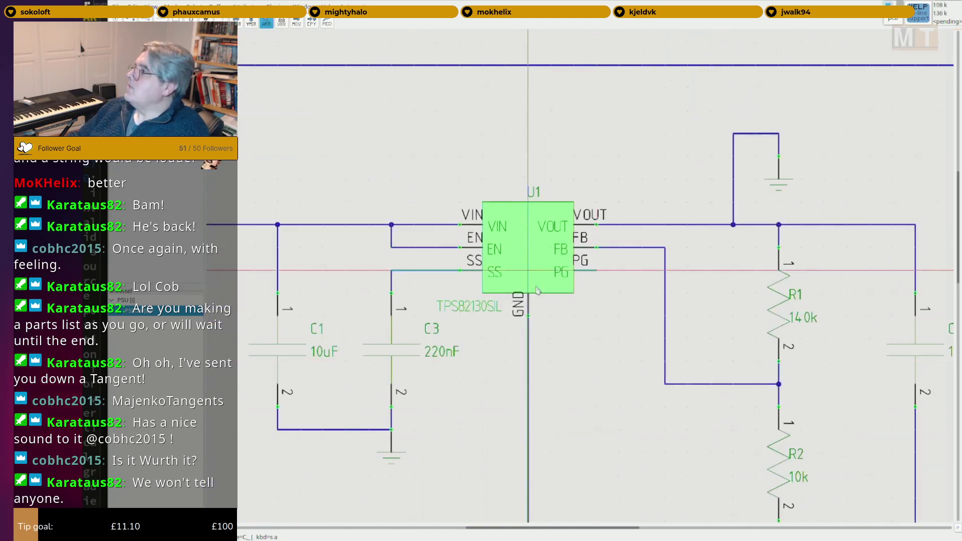
pyautogui.scroll(-3, 537, 319)
pyautogui.moveTo(373, 424); pyautogui.dragTo(480, 332, button='middle')
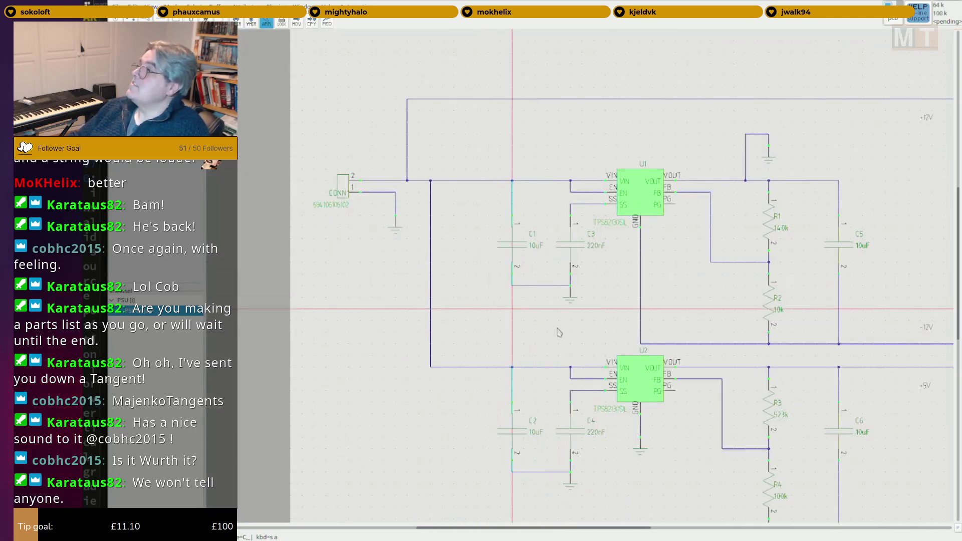
pyautogui.moveTo(573, 326); pyautogui.dragTo(538, 333, button='middle')
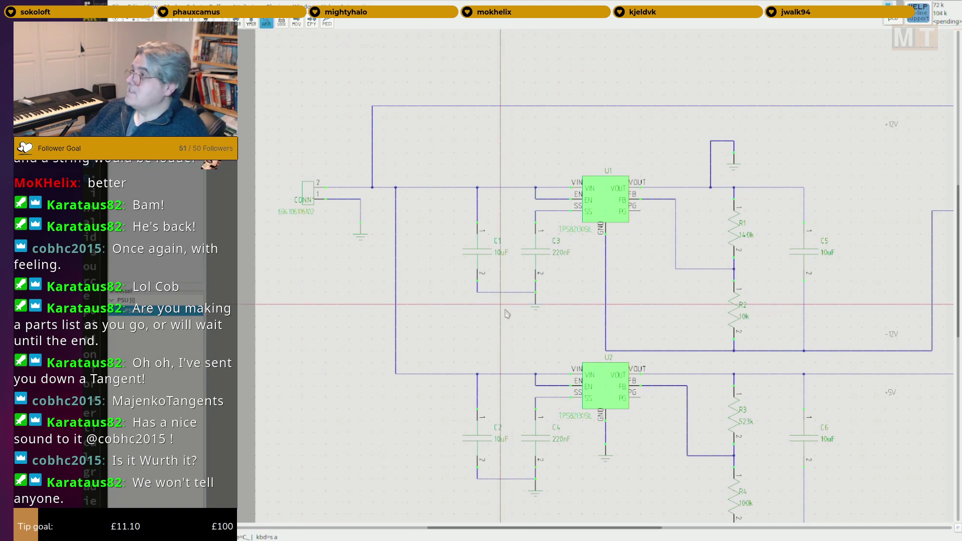
pyautogui.press('f')
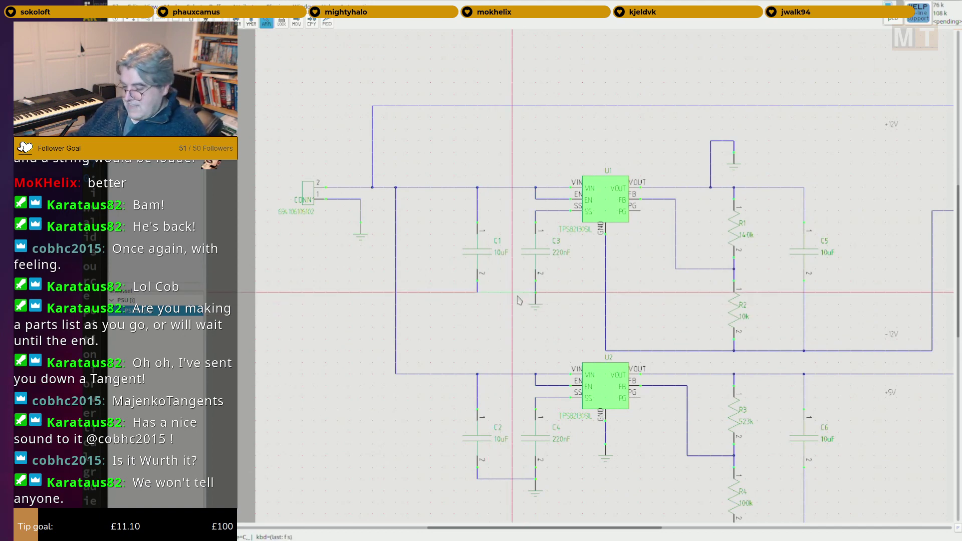
# Return to the pcb-rnd layout, try to import the schematic again, and enlarge the message log to read it before closing it.
pyautogui.hotkey('alt', 'Tab')
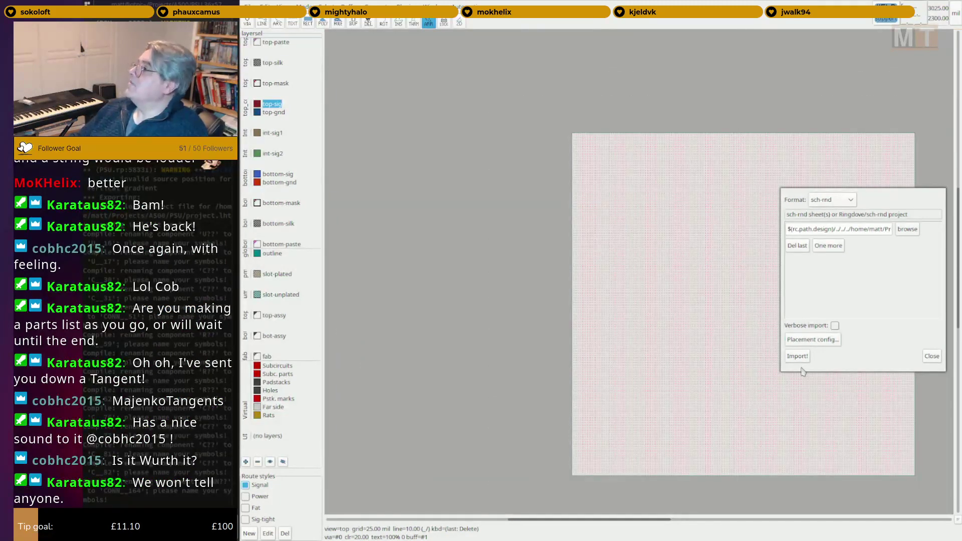
pyautogui.click(797, 356)
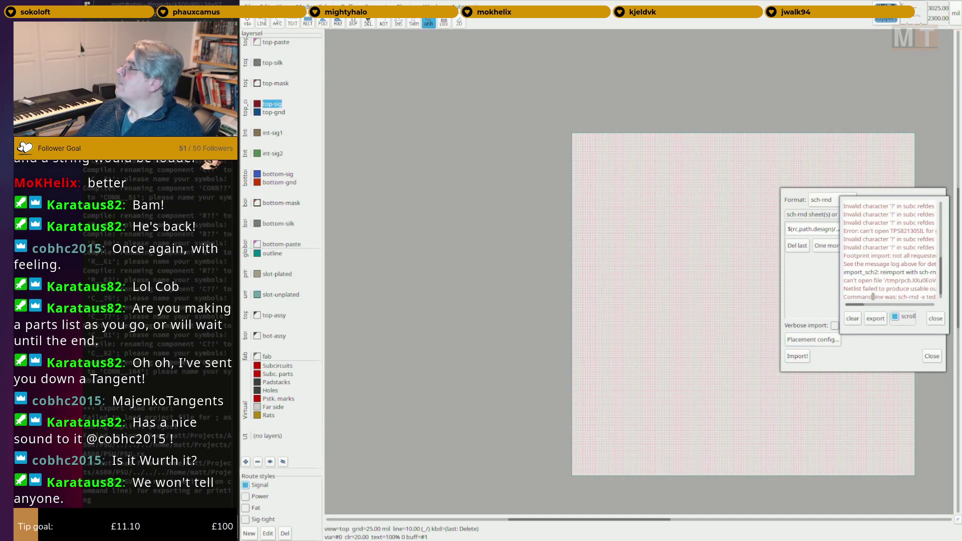
pyautogui.hscroll(3, 861, 286)
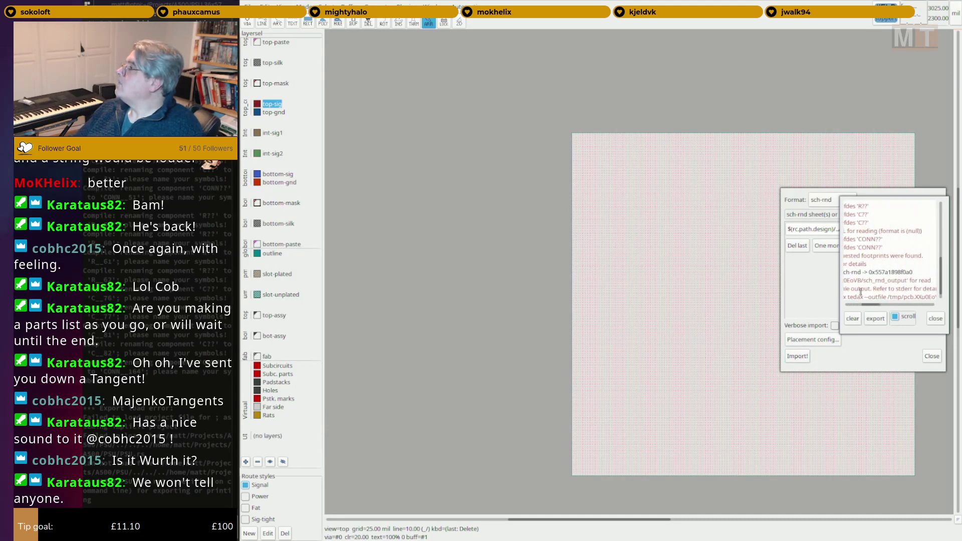
pyautogui.hscroll(-3, 860, 291)
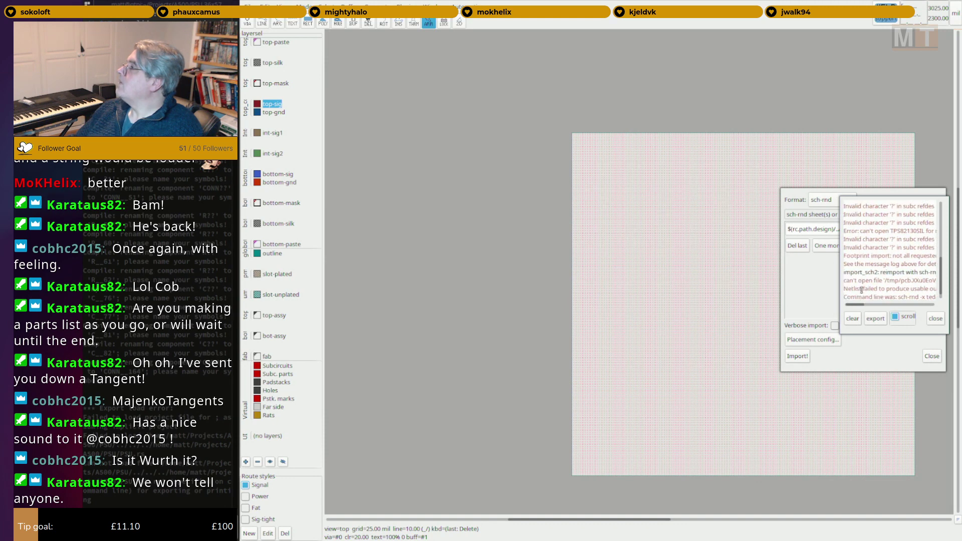
pyautogui.keyDown('super'); pyautogui.moveTo(864, 303); pyautogui.dragTo(644, 352); pyautogui.keyUp('super')
pyautogui.keyDown('super'); pyautogui.moveTo(628, 368); pyautogui.dragTo(445, 419, button='right'); pyautogui.keyUp('super')
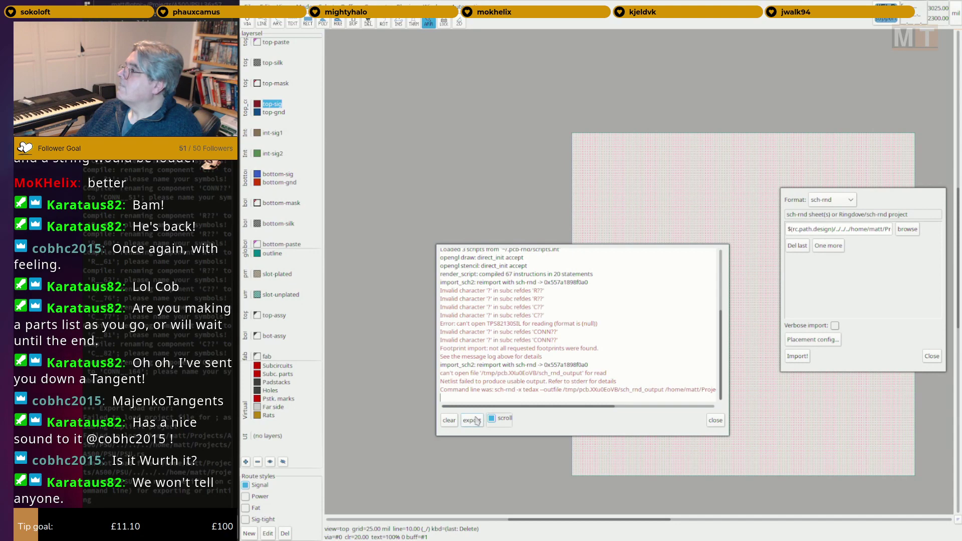
pyautogui.click(714, 419)
# Retry the schematic import with the same file path and examine the complete sch-rnd command lines in the message log.
pyautogui.click(798, 356)
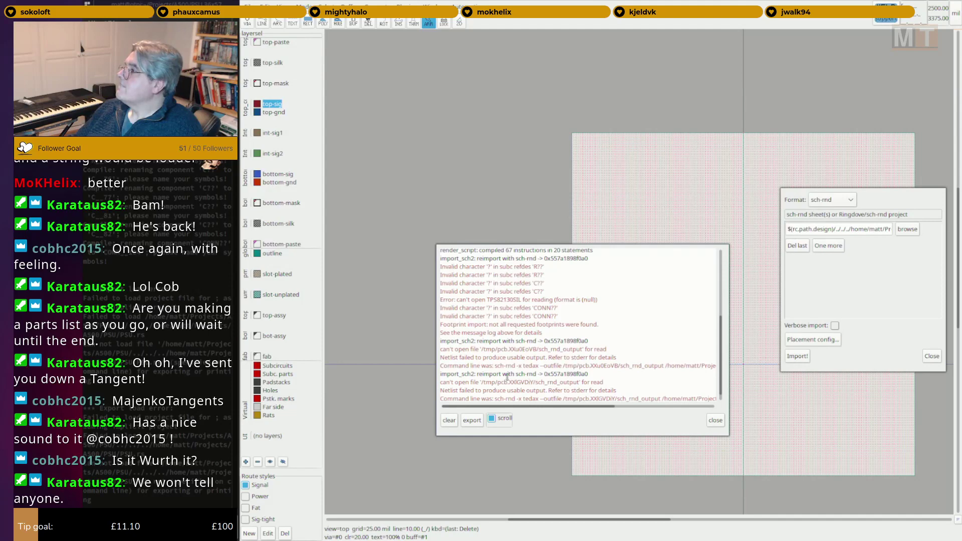
pyautogui.hotkey('alt', 'Tab')
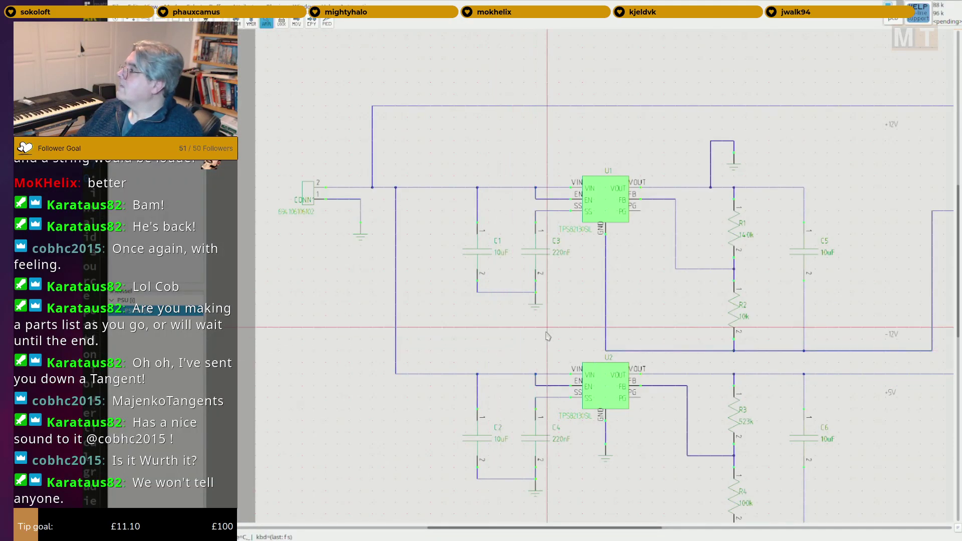
pyautogui.hotkey('ctrl', 'alt', 'Right')
pyautogui.hotkey('ctrl', 'alt', 'Left')
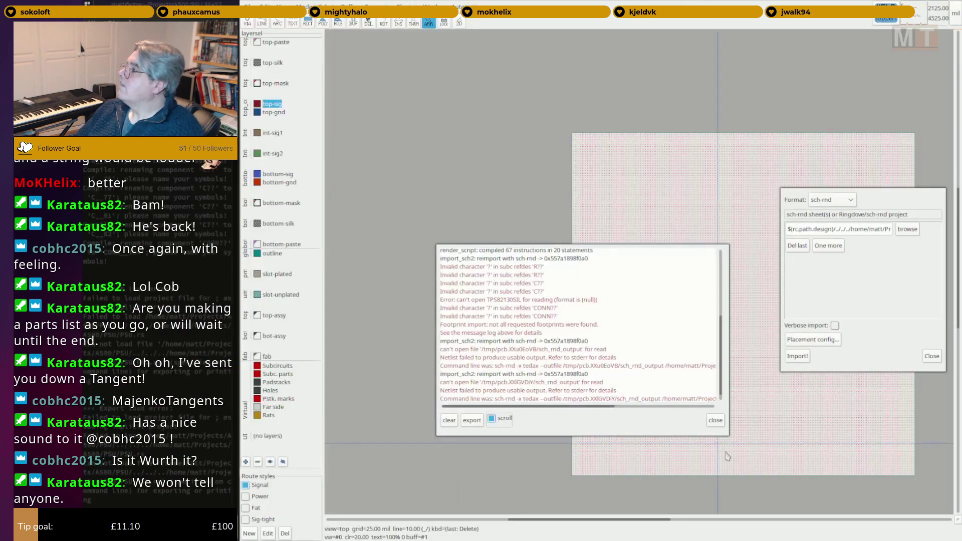
pyautogui.click(798, 356)
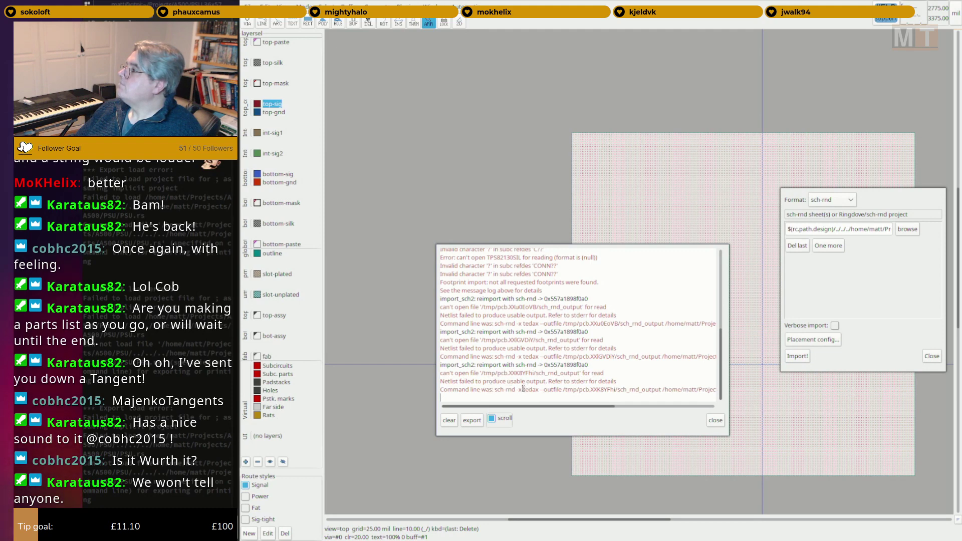
pyautogui.hscroll(5, 523, 389)
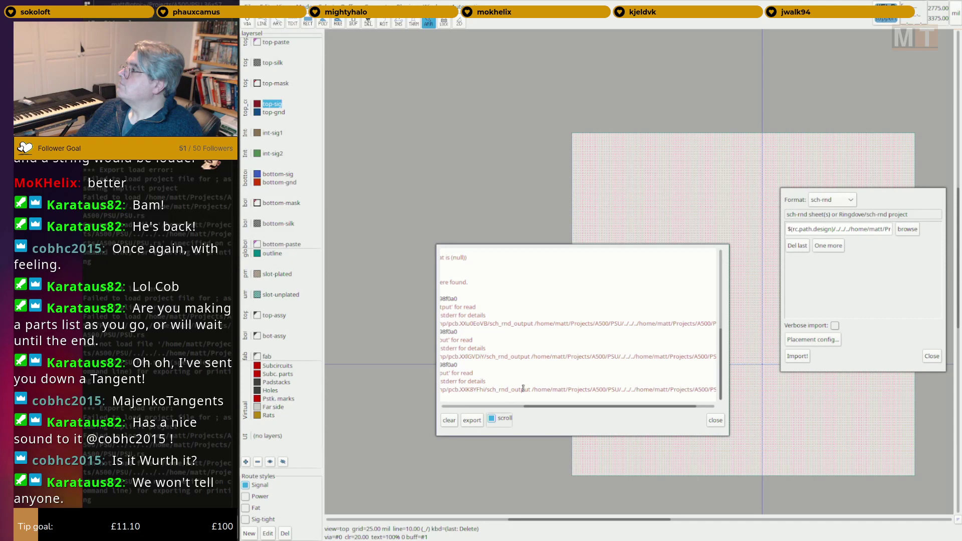
pyautogui.hscroll(2, 523, 388)
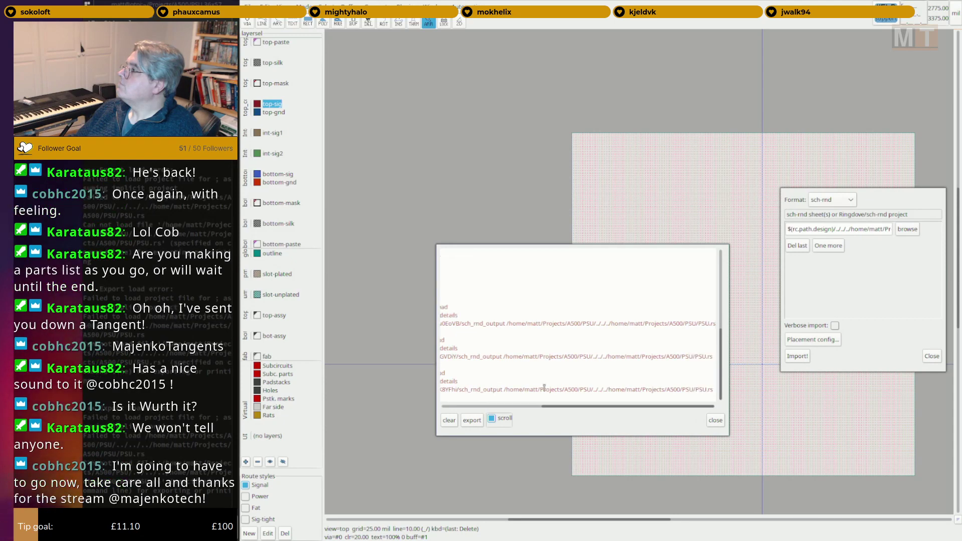
pyautogui.hscroll(-7, 566, 390)
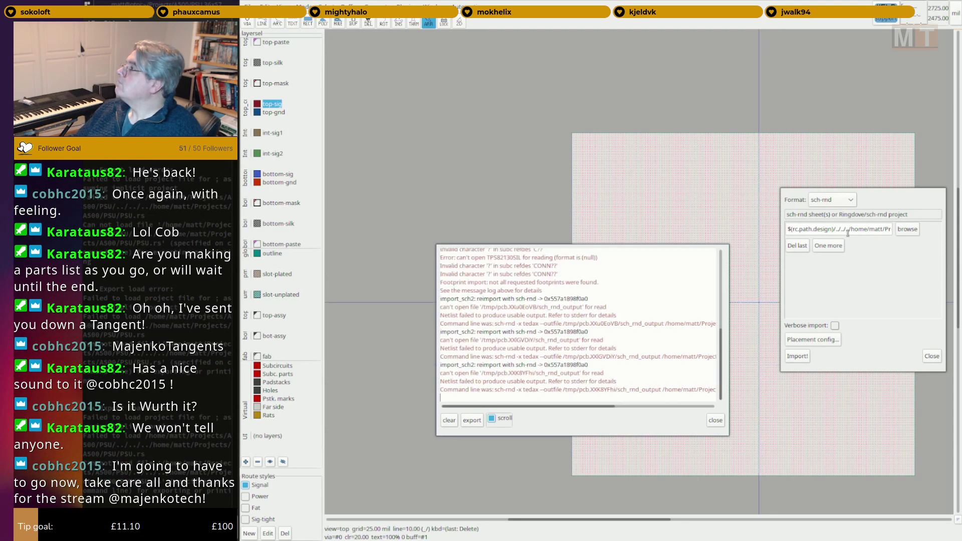
# Set the import file to $(rc.path.design)/PSU.rs, import the schematic, close the message log and move the import dialog off the board.
pyautogui.moveTo(847, 229)
pyautogui.mouseDown()
pyautogui.moveTo(884, 230)
pyautogui.moveTo(861, 230)
pyautogui.mouseUp()
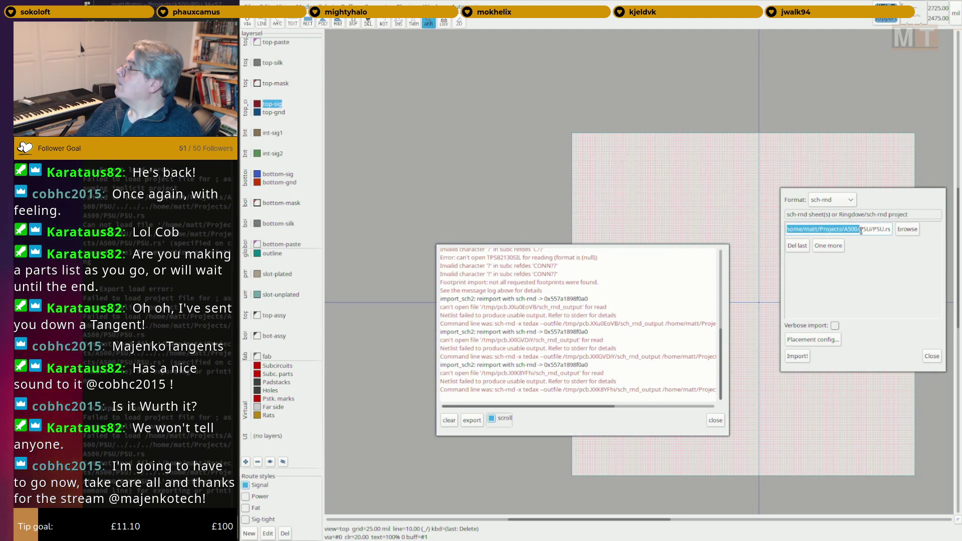
pyautogui.write('$(rc.path.design)')
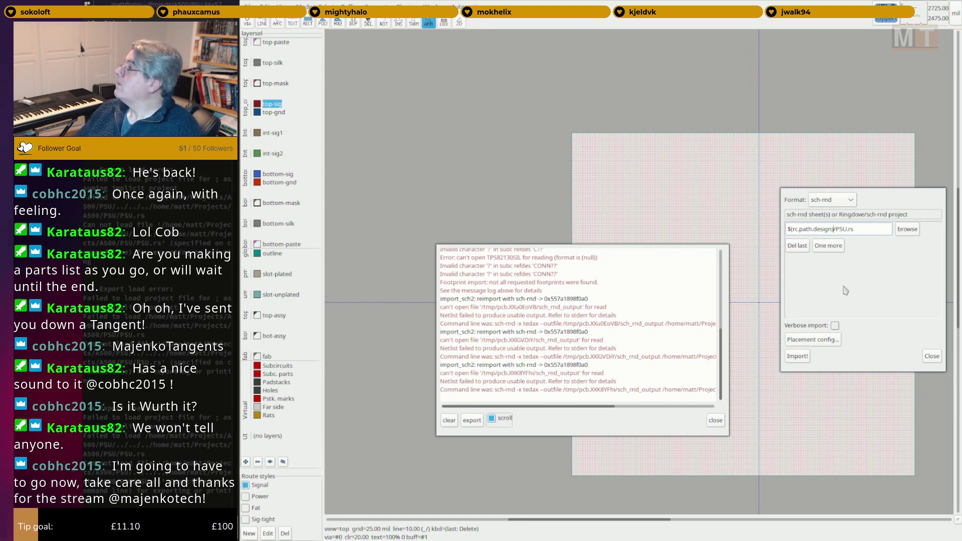
pyautogui.click(795, 357)
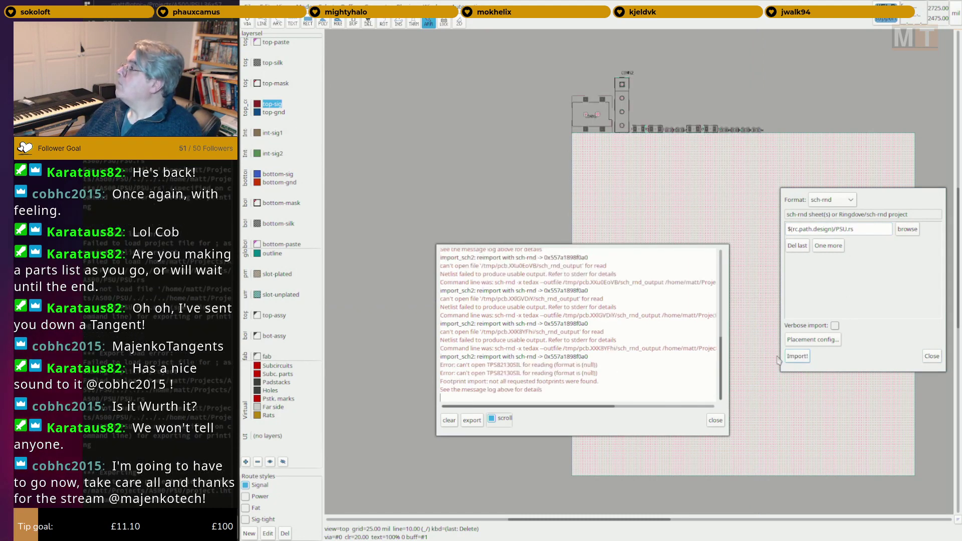
pyautogui.click(715, 420)
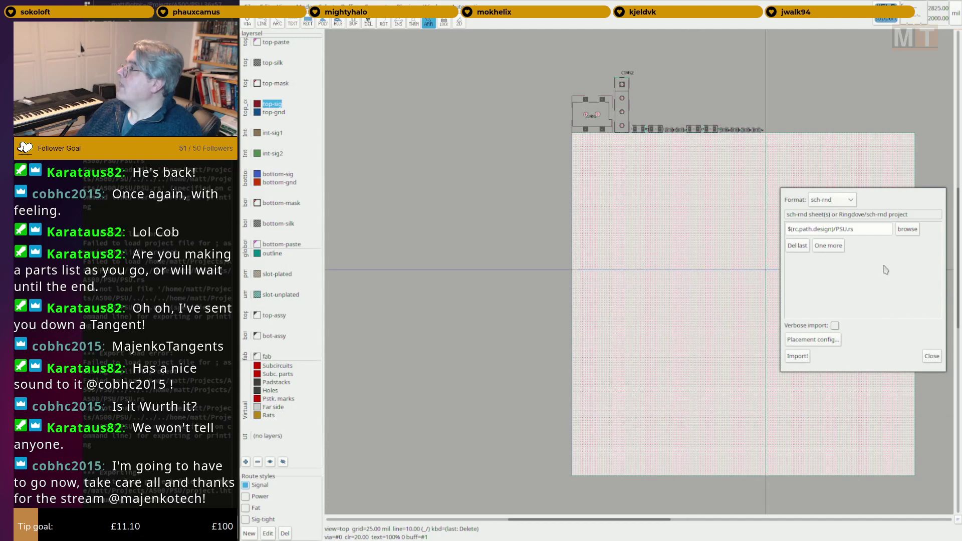
pyautogui.keyDown('alt'); pyautogui.moveTo(882, 268); pyautogui.dragTo(467, 293); pyautogui.keyUp('alt')
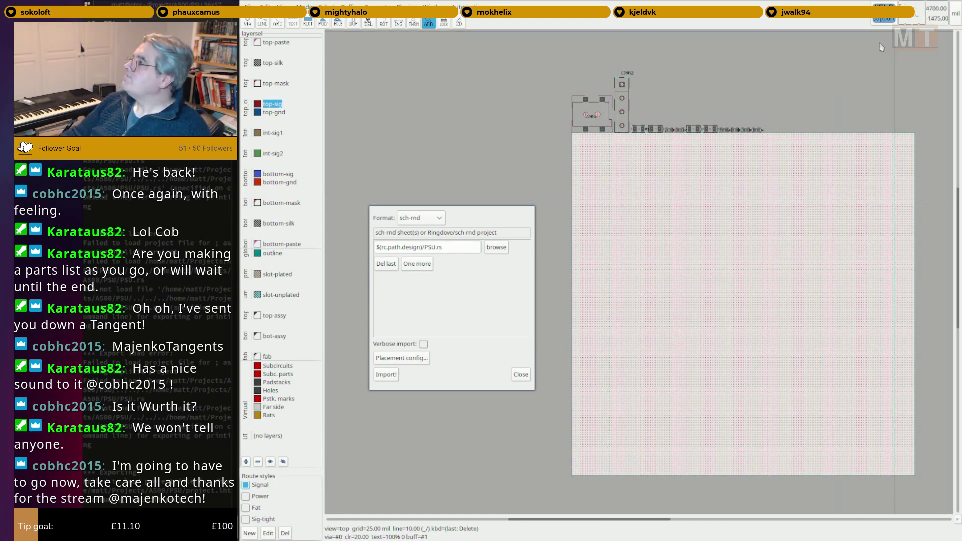
# Browse the Voltage Regulators folder of the Components footprint library for the exact footprint name of the TPS82130 regulators.
pyautogui.scroll(2, 625, 161)
pyautogui.scroll(3, 635, 149)
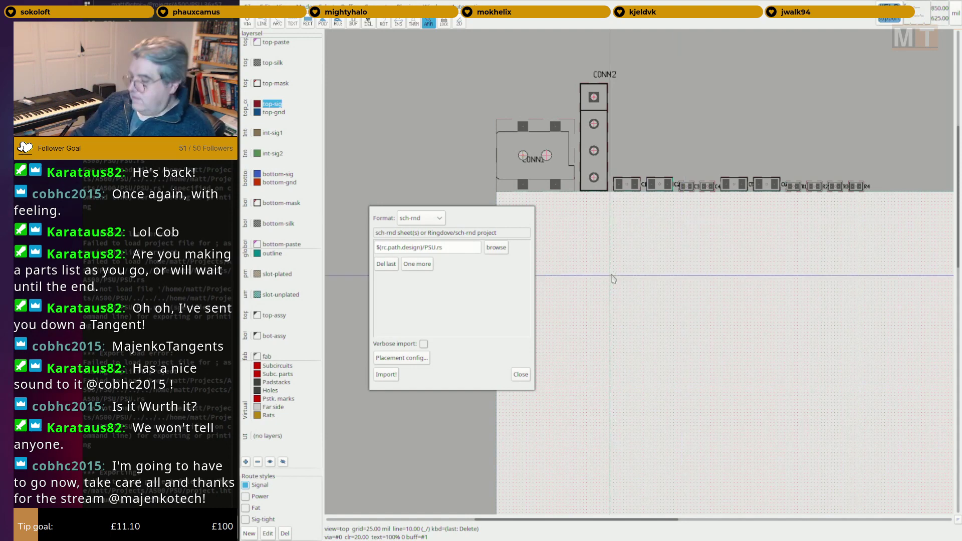
pyautogui.press('w')
pyautogui.press('l')
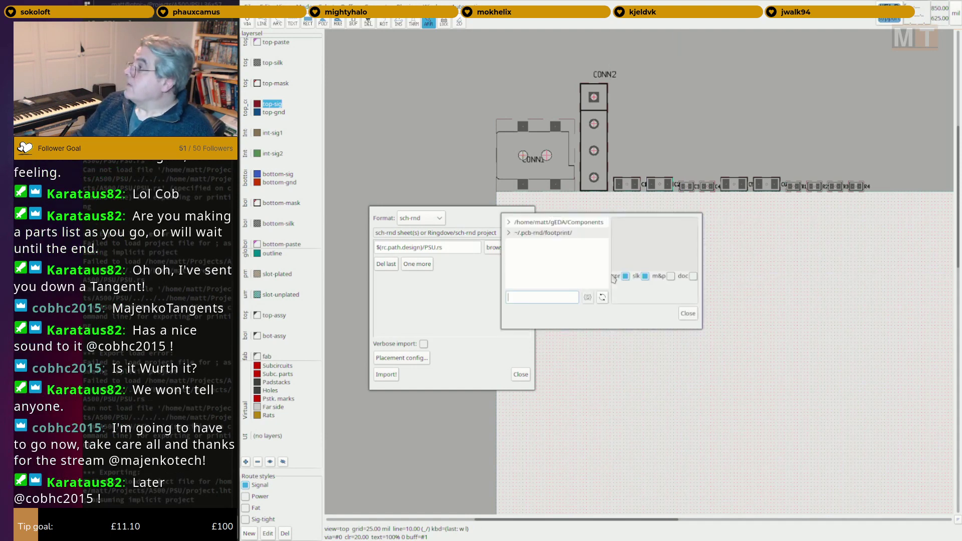
pyautogui.click(510, 222)
pyautogui.scroll(-3, 543, 251)
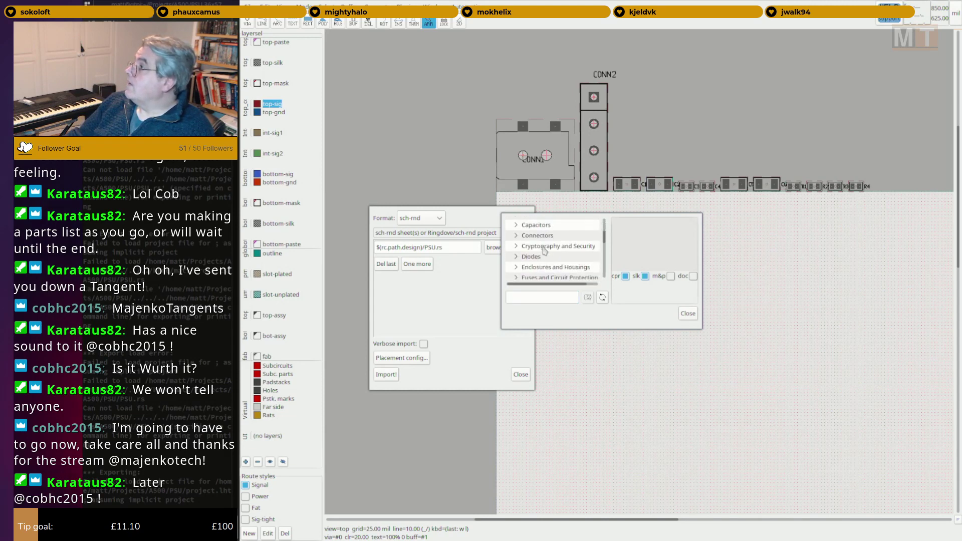
pyautogui.scroll(-1, 536, 254)
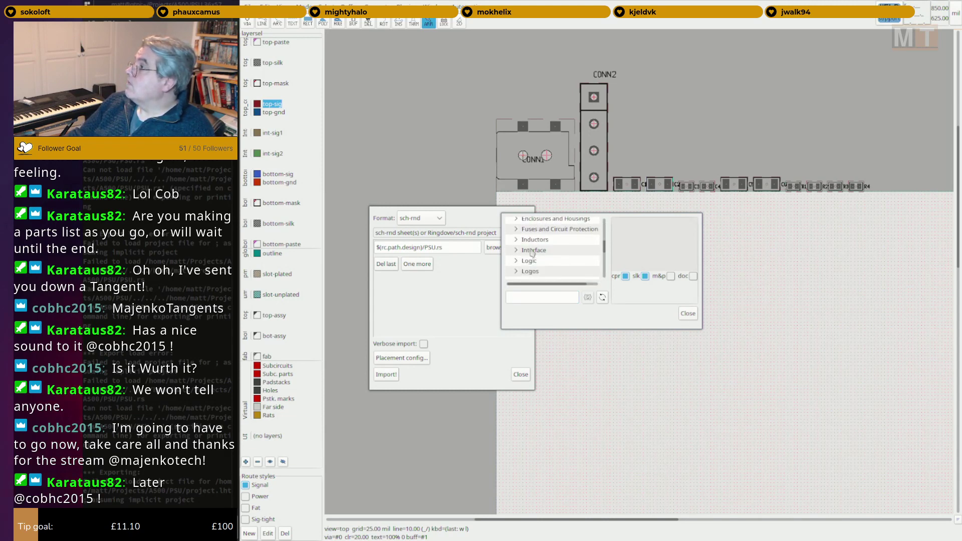
pyautogui.scroll(-3, 531, 252)
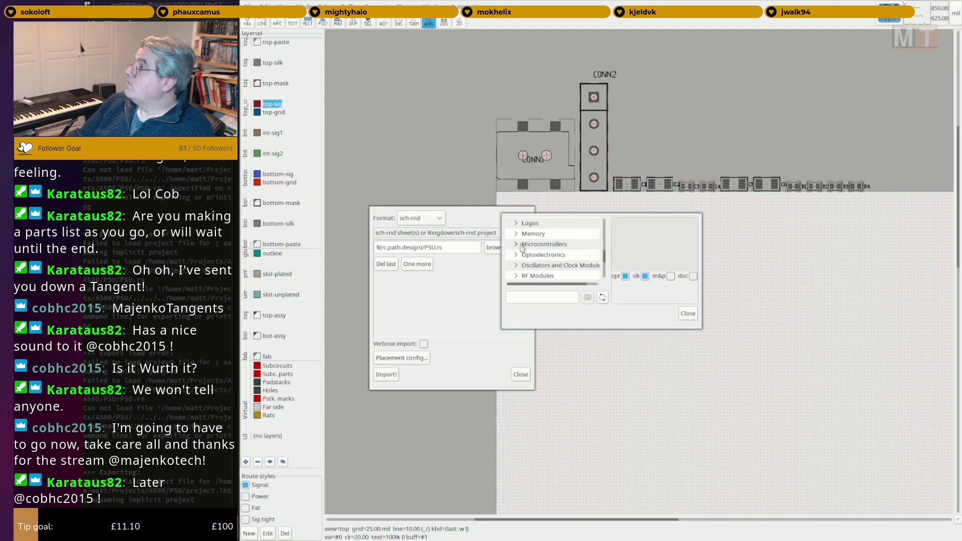
pyautogui.scroll(-4, 521, 246)
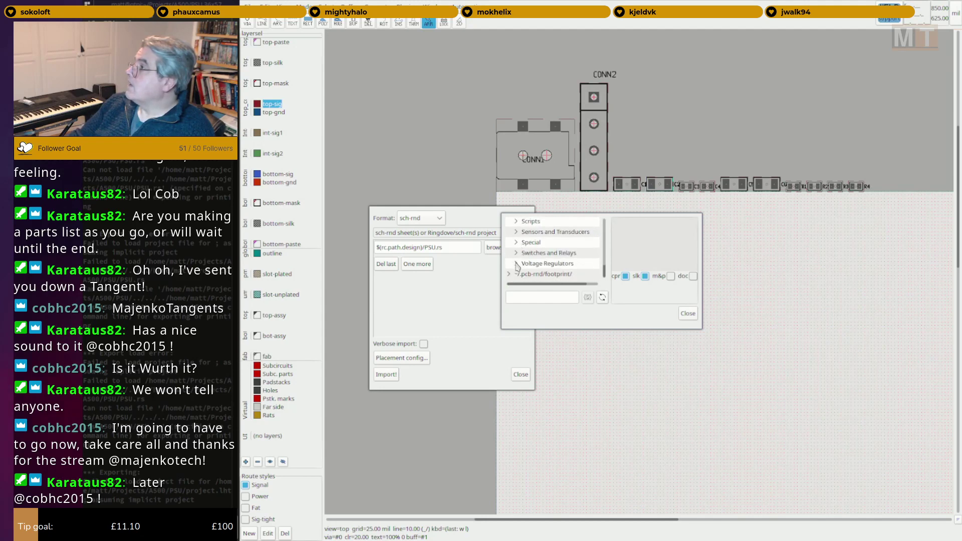
pyautogui.click(517, 264)
pyautogui.scroll(-5, 565, 251)
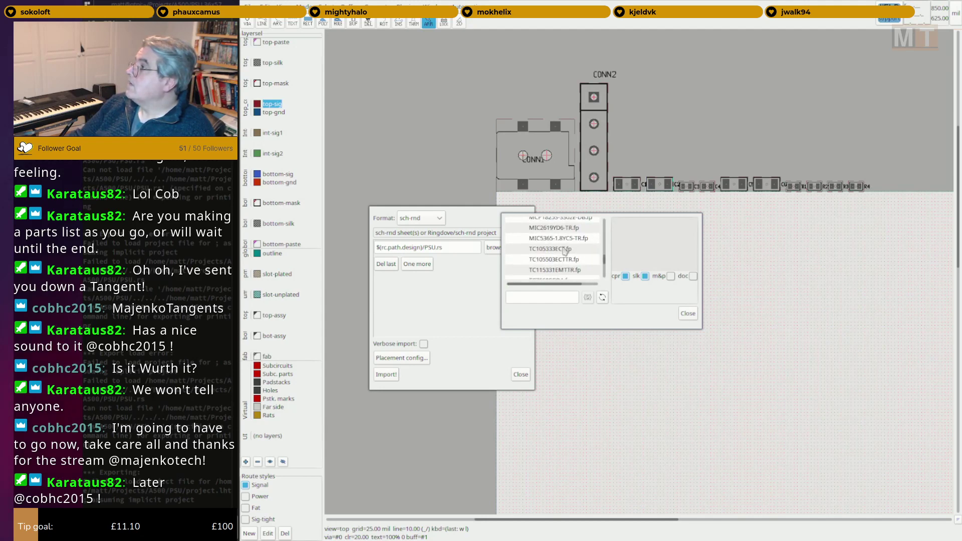
pyautogui.scroll(-3, 564, 250)
pyautogui.scroll(-5, 573, 251)
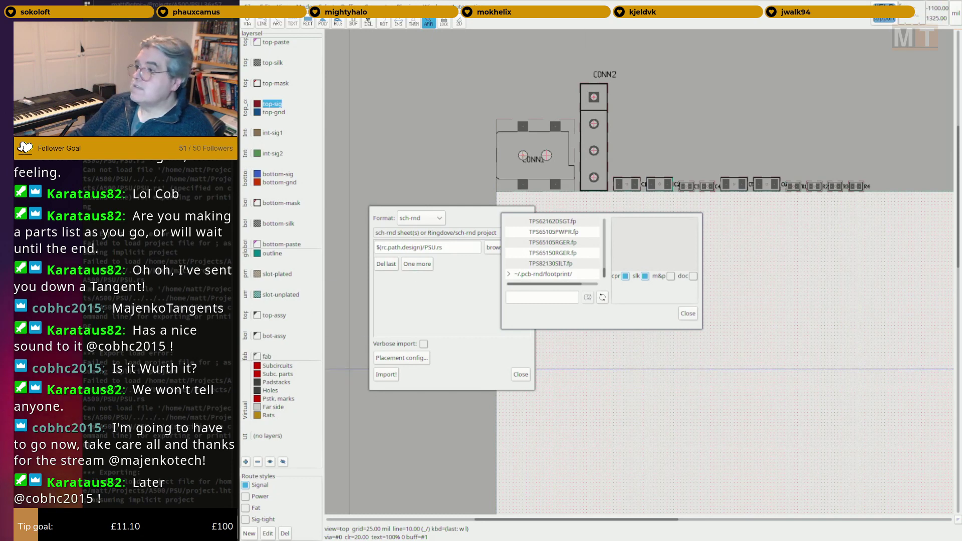
# Switch back to the sch-rnd schematic and set regulator U1's footprint attribute to TPS82130SILT.
pyautogui.hotkey('alt', 'Tab')
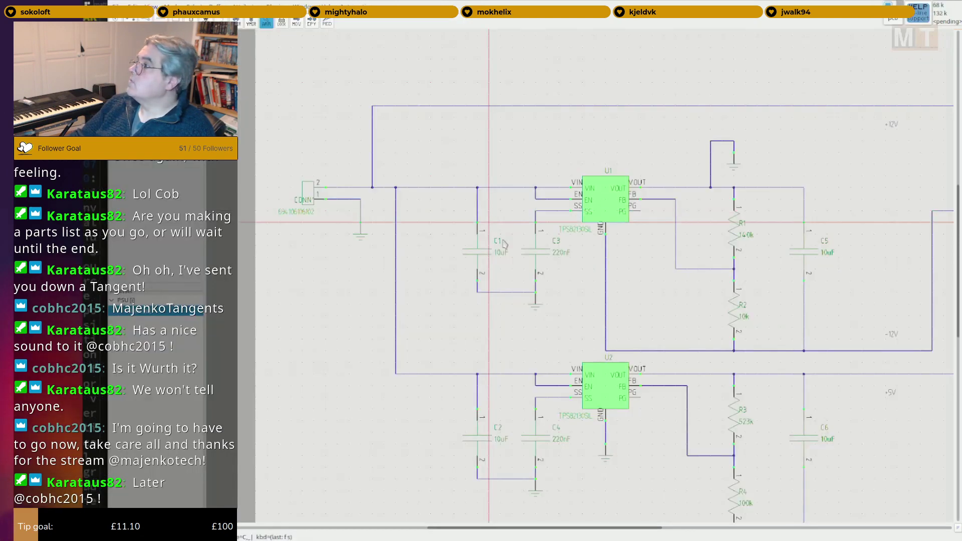
pyautogui.press('a')
pyautogui.press('f')
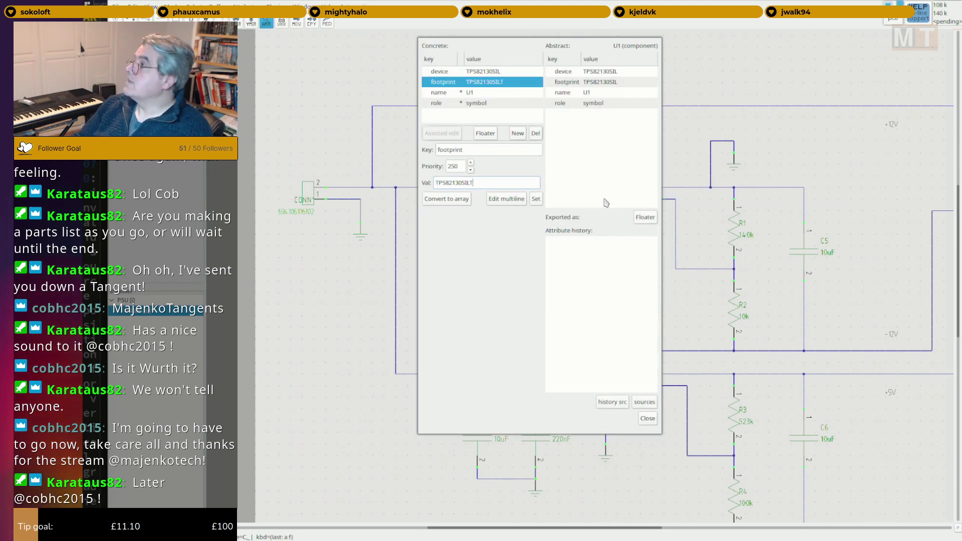
pyautogui.press('Escape')
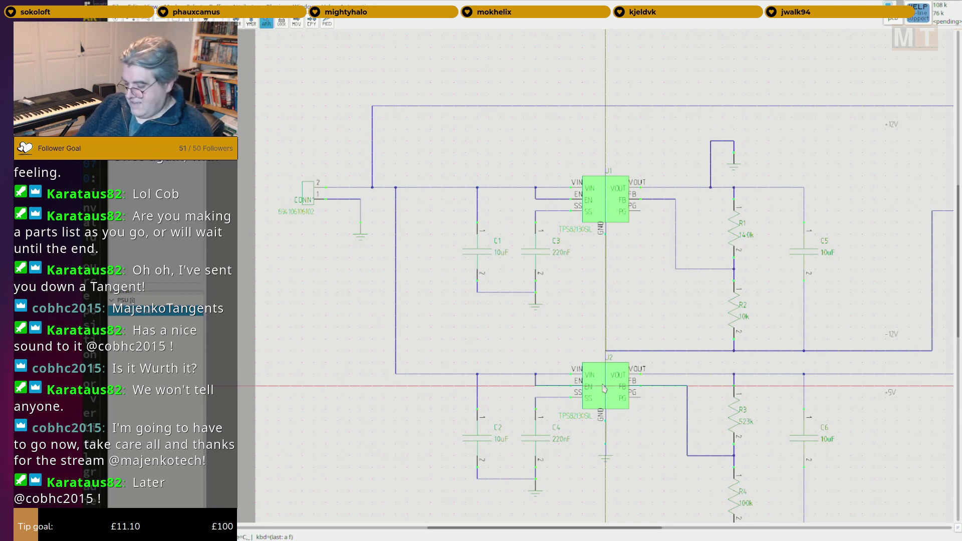
# Set regulator U2's footprint attribute to TPS82130SILT and save the schematic.
pyautogui.press('a')
pyautogui.press('f')
pyautogui.press('End')
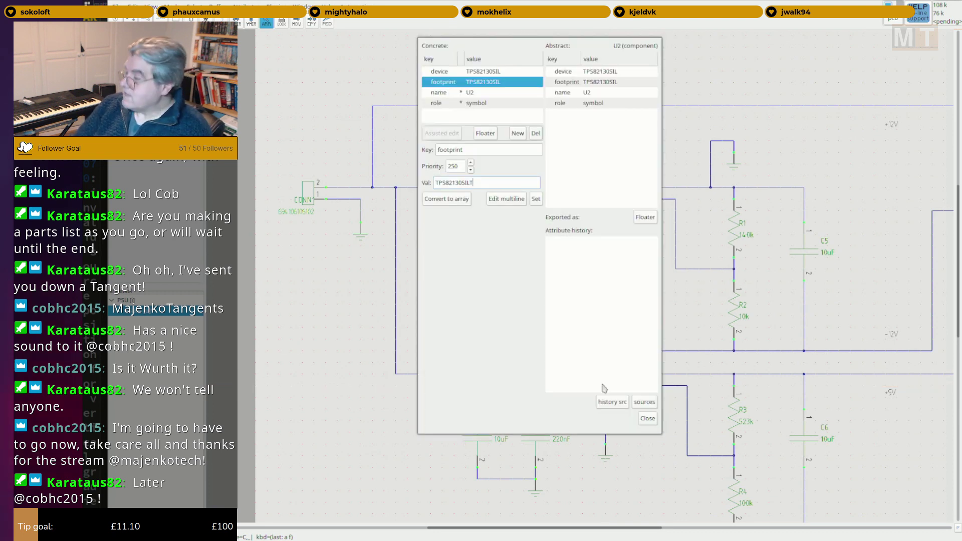
pyautogui.press('Return')
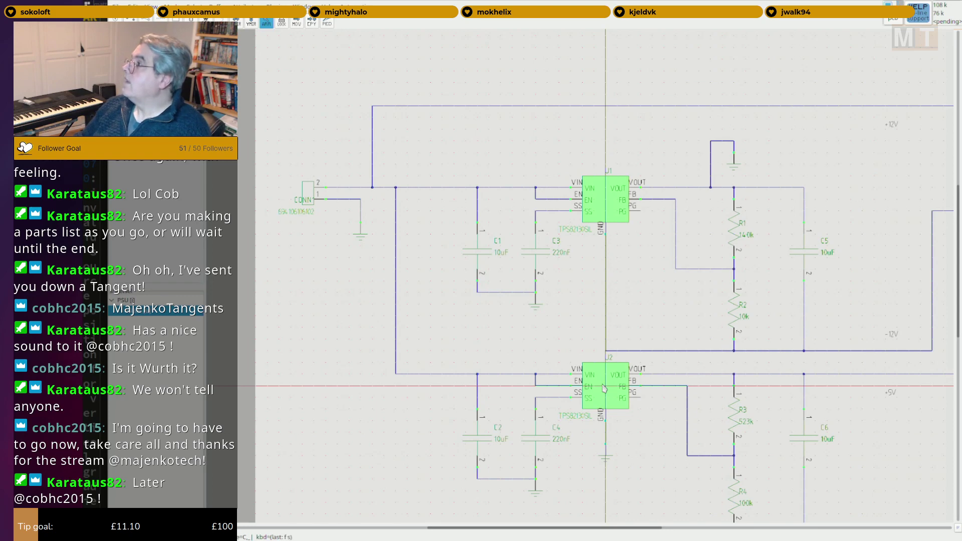
# Import the schematic into the pcb-rnd board again, close the import and library dialogs, and generate the rat lines.
pyautogui.hotkey('ctrl', 'alt', 'Right')
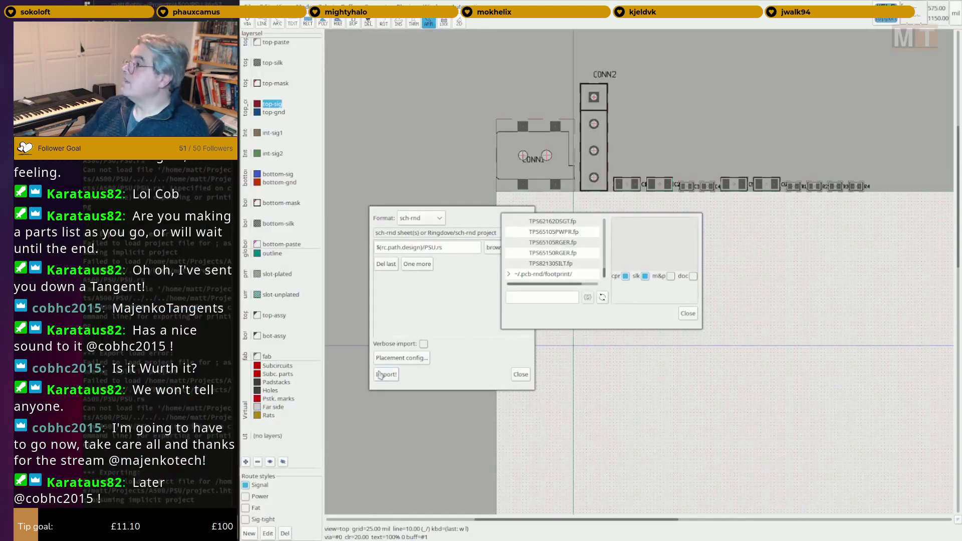
pyautogui.click(393, 377)
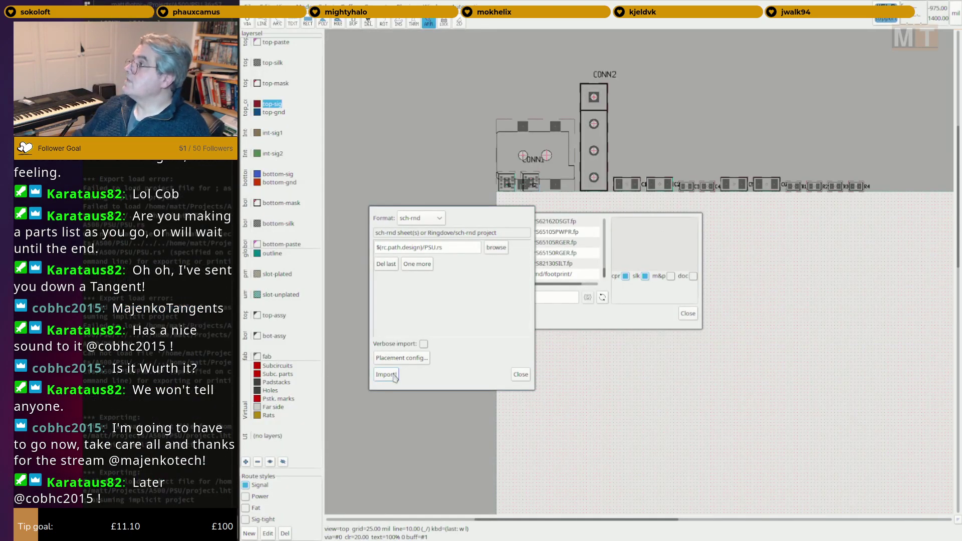
pyautogui.click(691, 314)
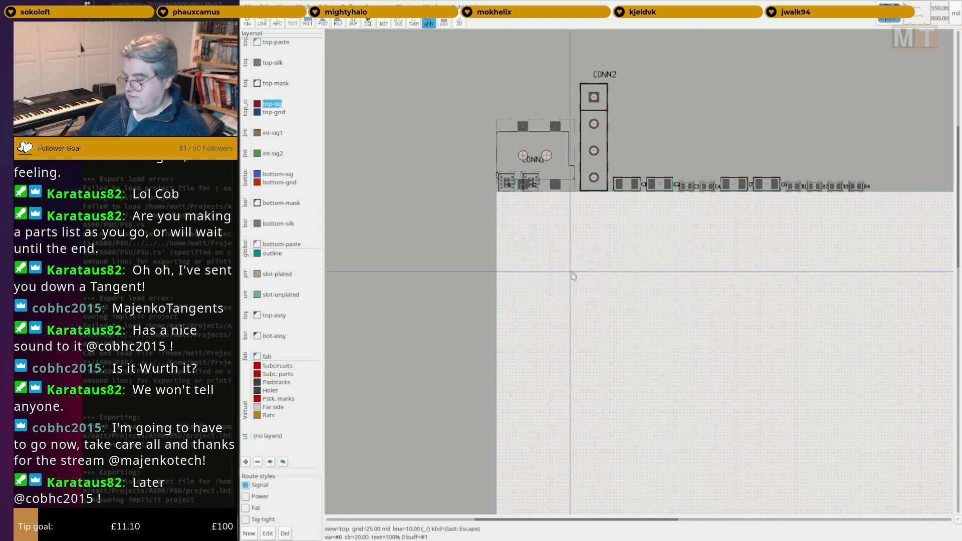
pyautogui.press('c')
pyautogui.press('r')
pyautogui.press('Escape')
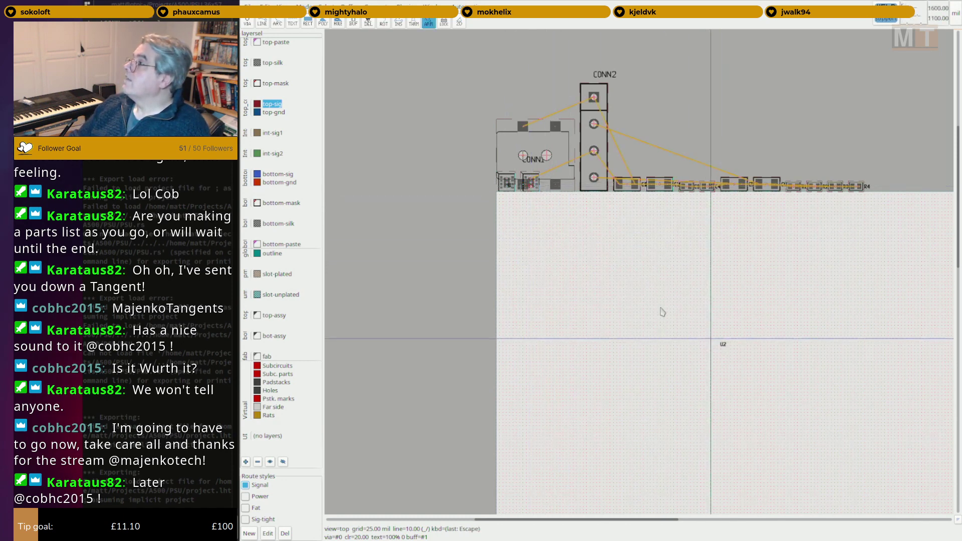
# Undo the accidental move of the U2 label and enable Lock floaters in the drawing modes.
pyautogui.press('u')
pyautogui.press('u')
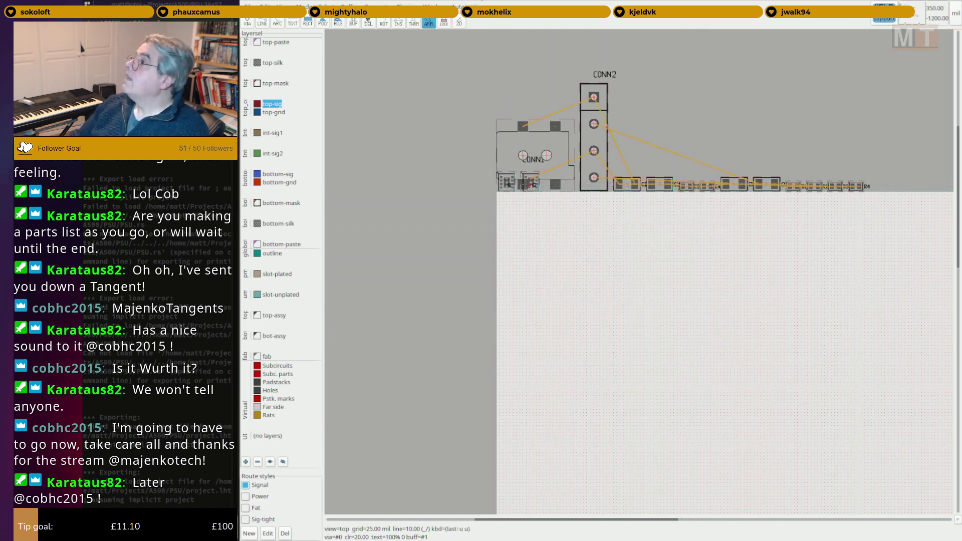
pyautogui.click(327, 7)
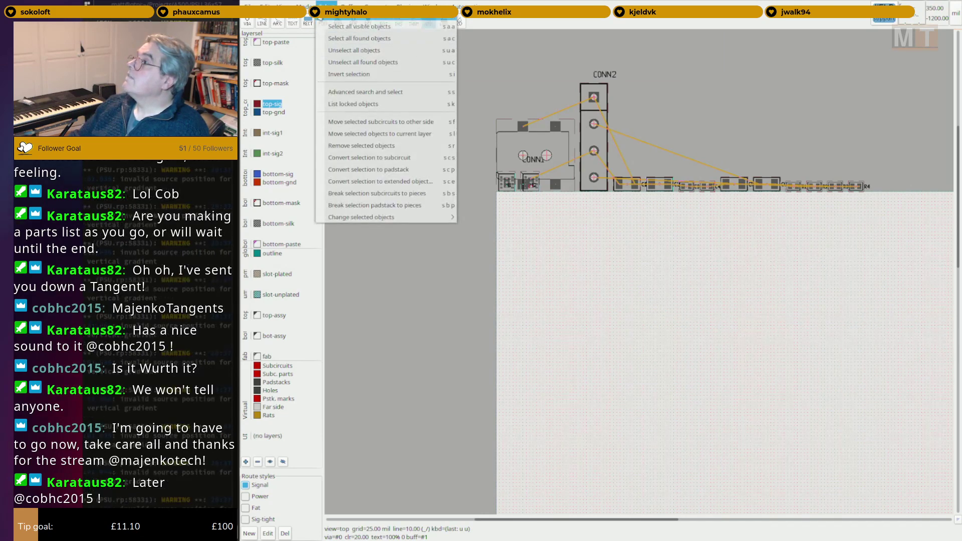
pyautogui.moveTo(304, 7)
pyautogui.moveTo(337, 30)
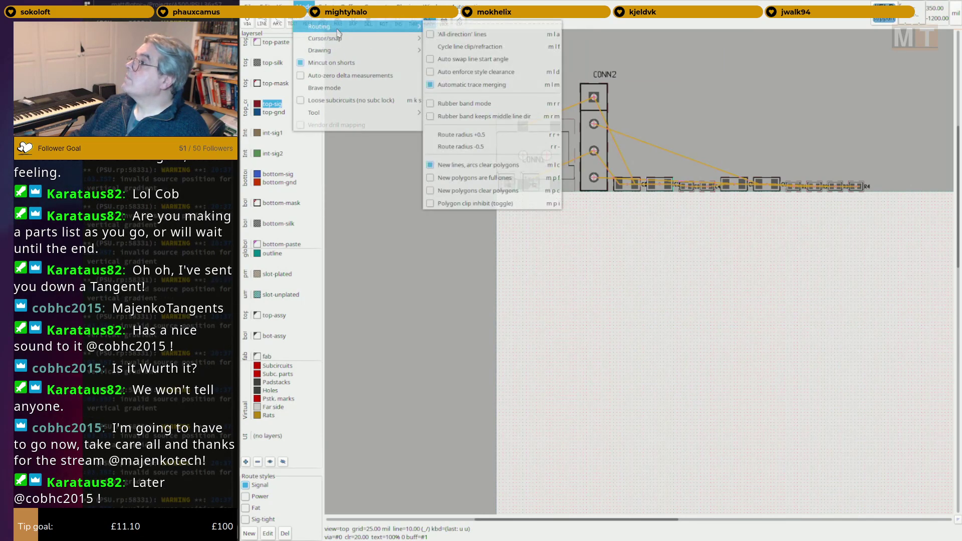
pyautogui.moveTo(406, 50)
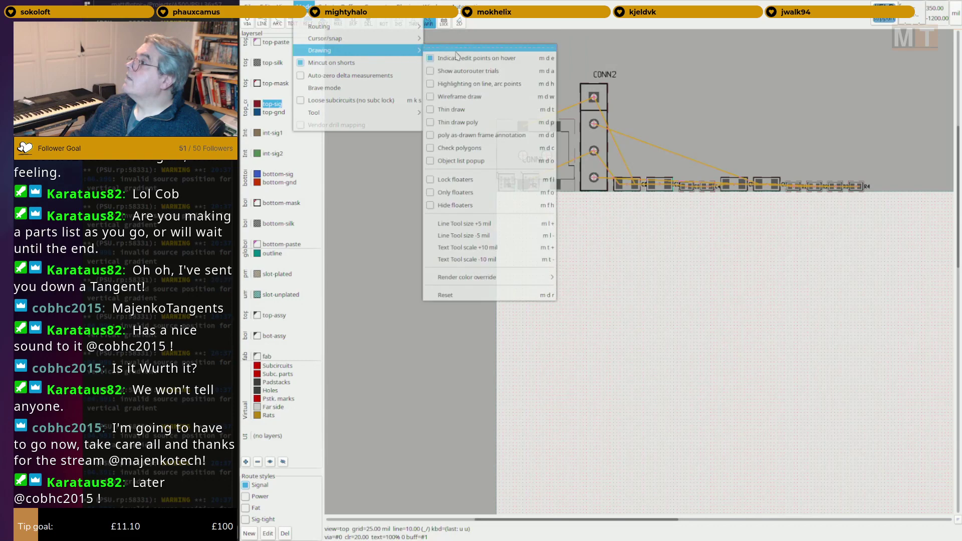
pyautogui.click(434, 179)
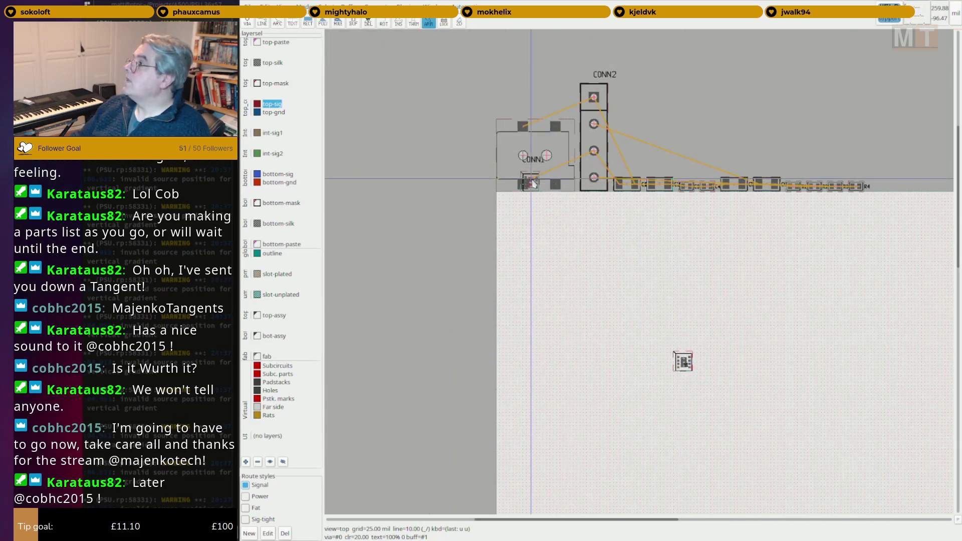
# Move the U1 and U2 regulator footprints off CONN1 onto the open board area and examine their pads.
pyautogui.moveTo(532, 180); pyautogui.dragTo(807, 304)
pyautogui.moveTo(829, 400); pyautogui.dragTo(700, 315, button='middle')
pyautogui.press('space')
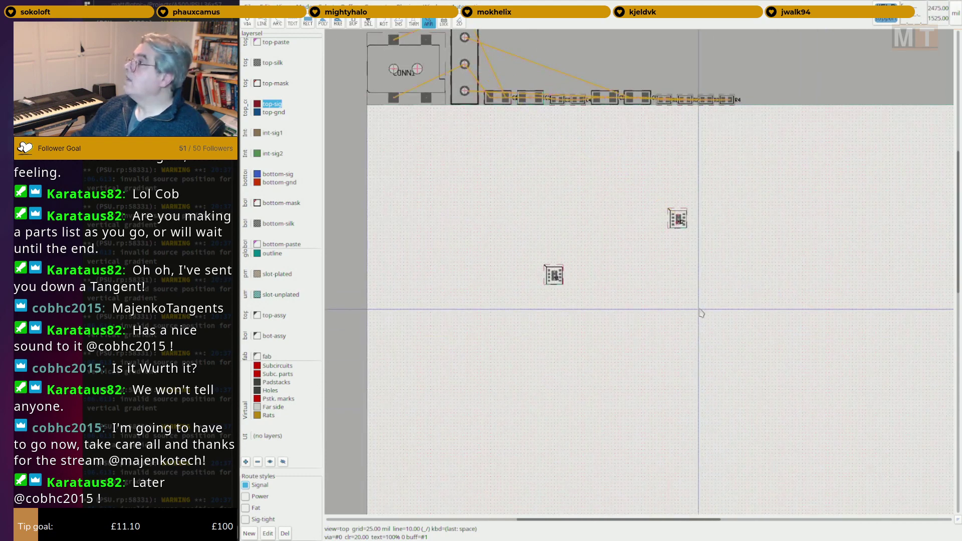
pyautogui.press('Escape')
pyautogui.scroll(5, 555, 271)
pyautogui.scroll(-2, 672, 273)
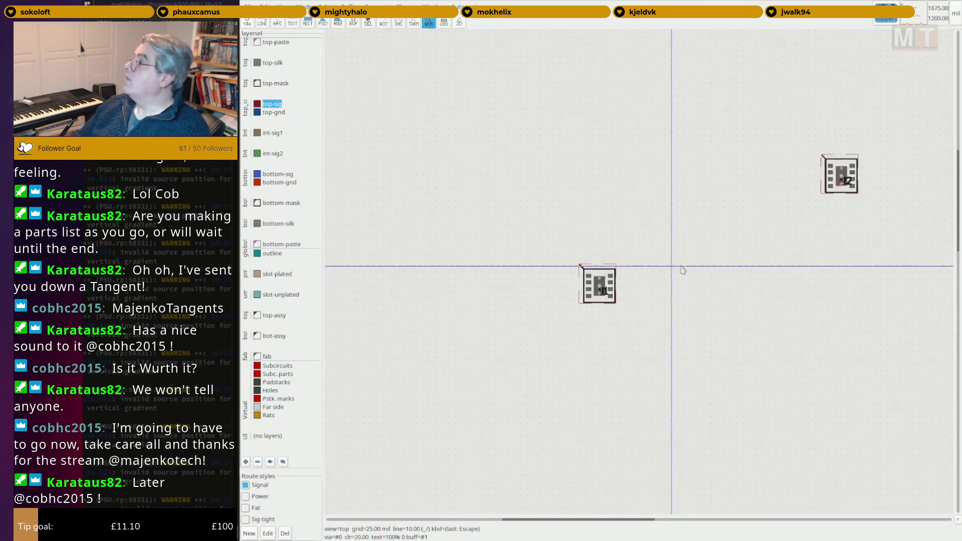
pyautogui.scroll(-2, 686, 245)
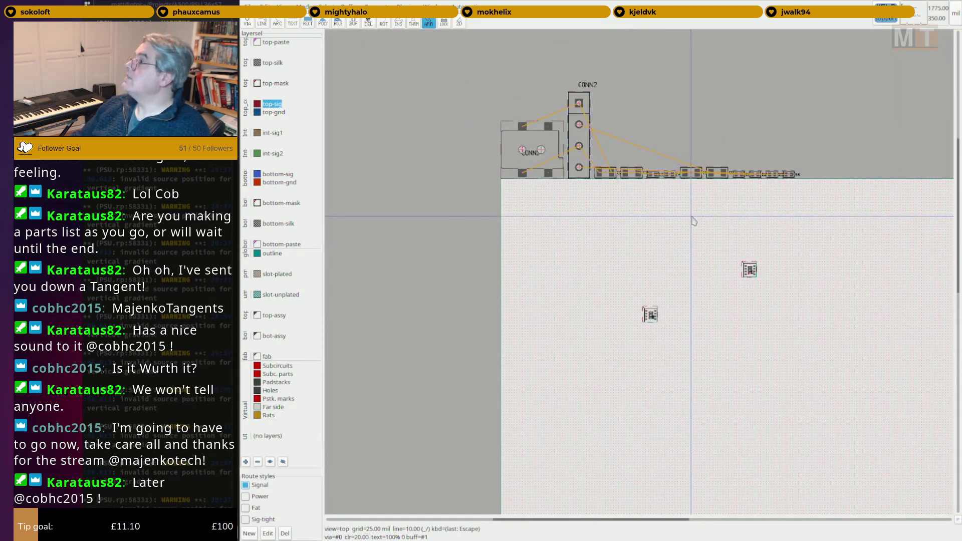
pyautogui.scroll(10, 652, 315)
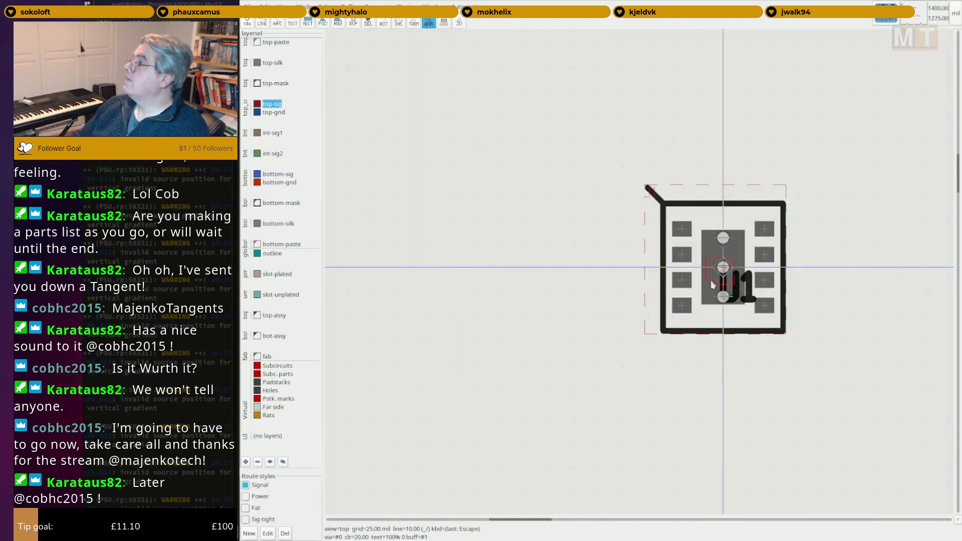
pyautogui.scroll(-6, 711, 285)
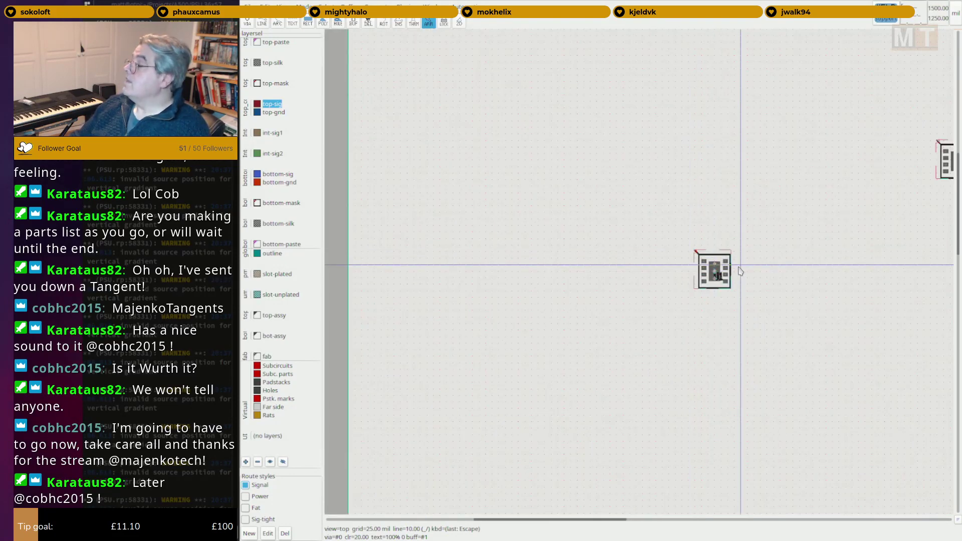
# Return to the sch-rnd schematic and open the attribute editor for regulator U1.
pyautogui.hotkey('ctrl', 'alt', 'Left')
pyautogui.hotkey('ctrl', 'alt', 'Left')
pyautogui.hotkey('ctrl', 'alt', 'Left')
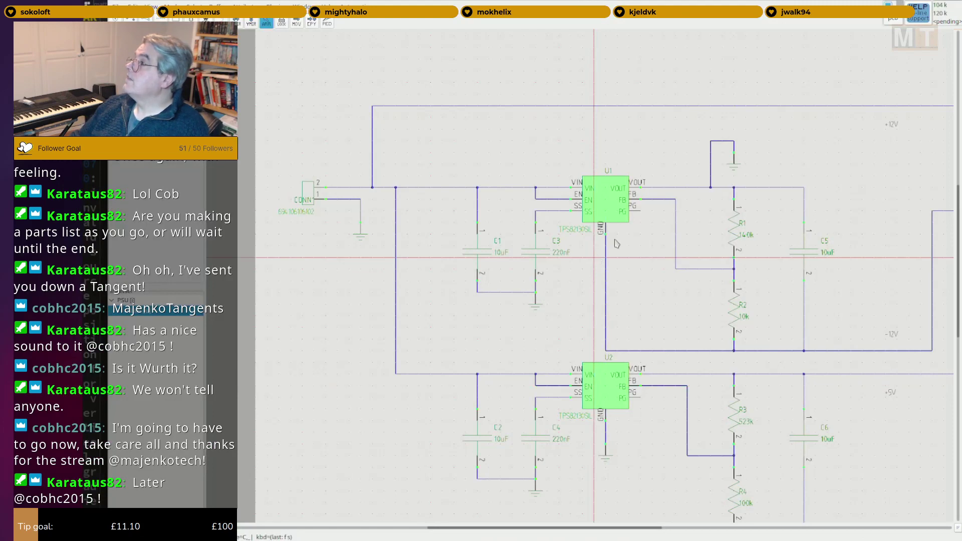
pyautogui.scroll(5, 605, 200)
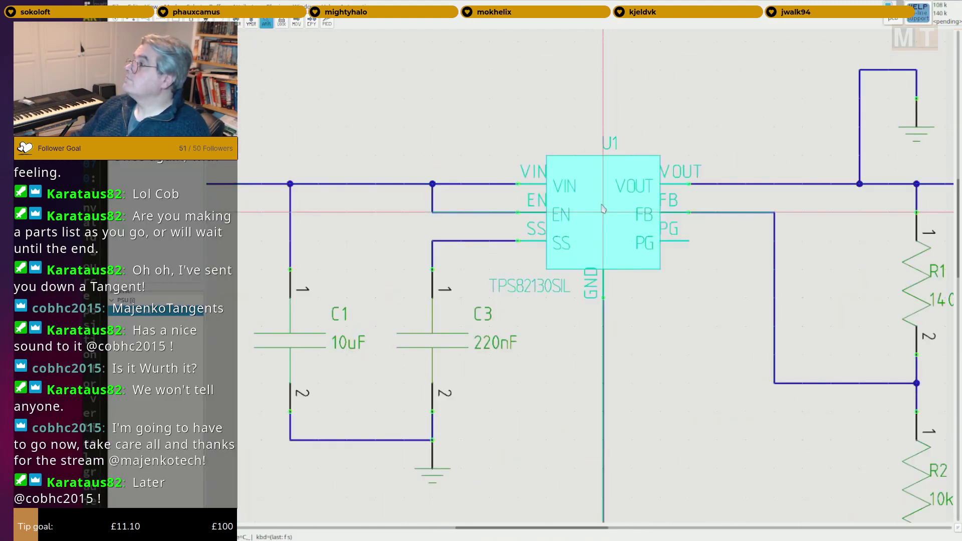
pyautogui.press('a')
pyautogui.press('a')
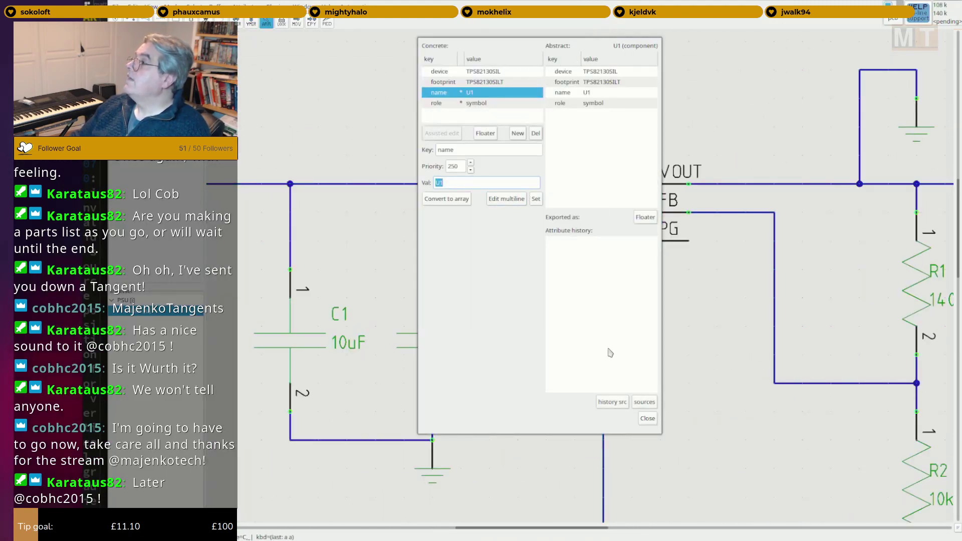
# Add a new attribute named portmap to U1 and convert it to an array.
pyautogui.click(632, 148)
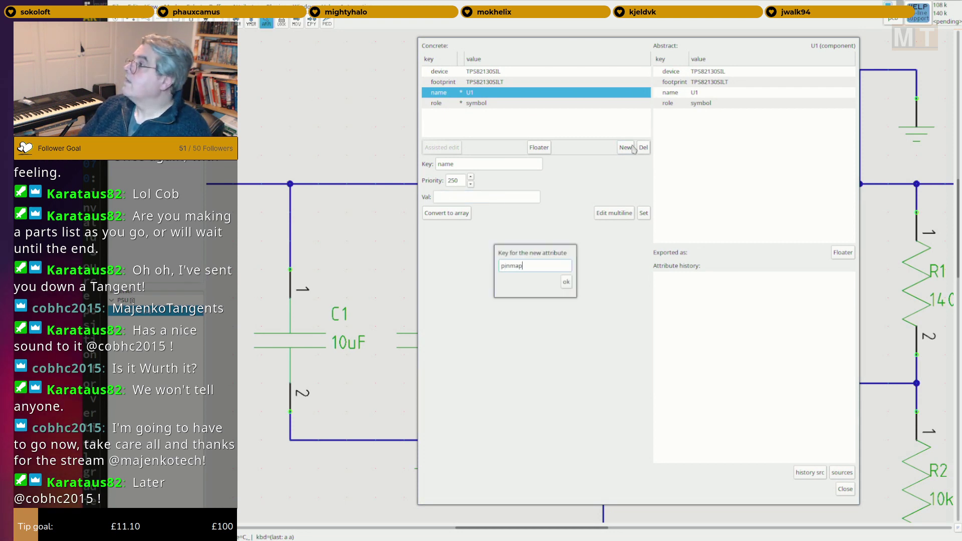
pyautogui.write('pinmap')
pyautogui.press('BackSpace')
pyautogui.press('BackSpace')
pyautogui.press('BackSpace')
pyautogui.press('BackSpace')
pyautogui.press('BackSpace')
pyautogui.press('BackSpace')
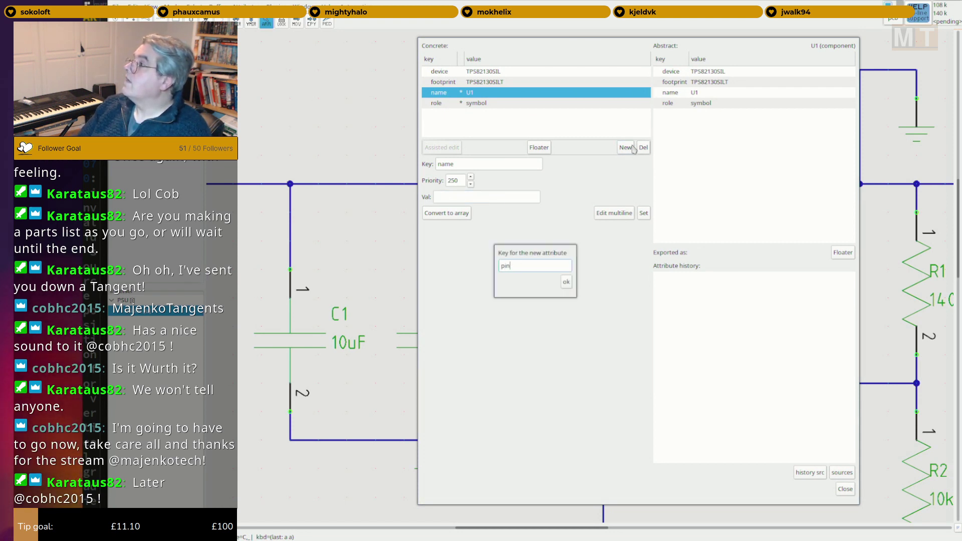
pyautogui.write('portmap')
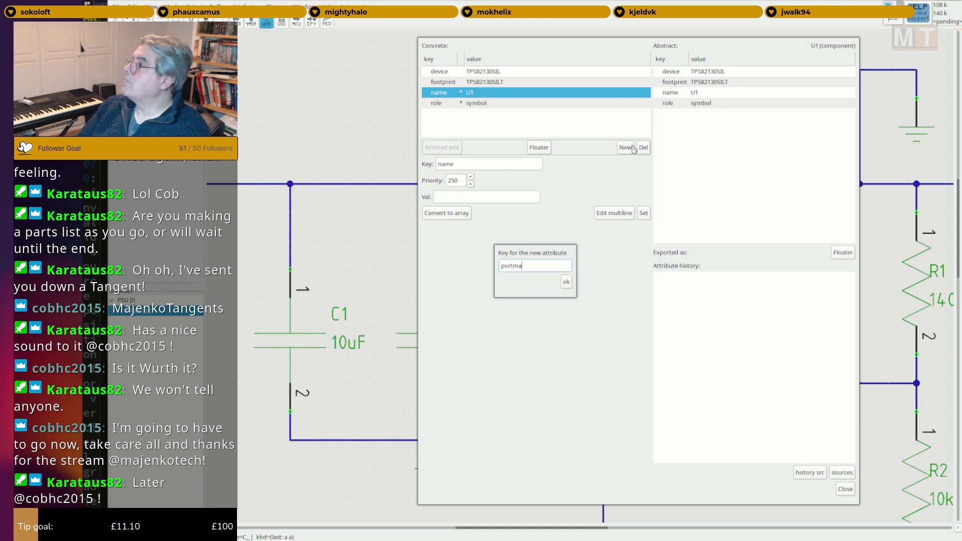
pyautogui.press('Return')
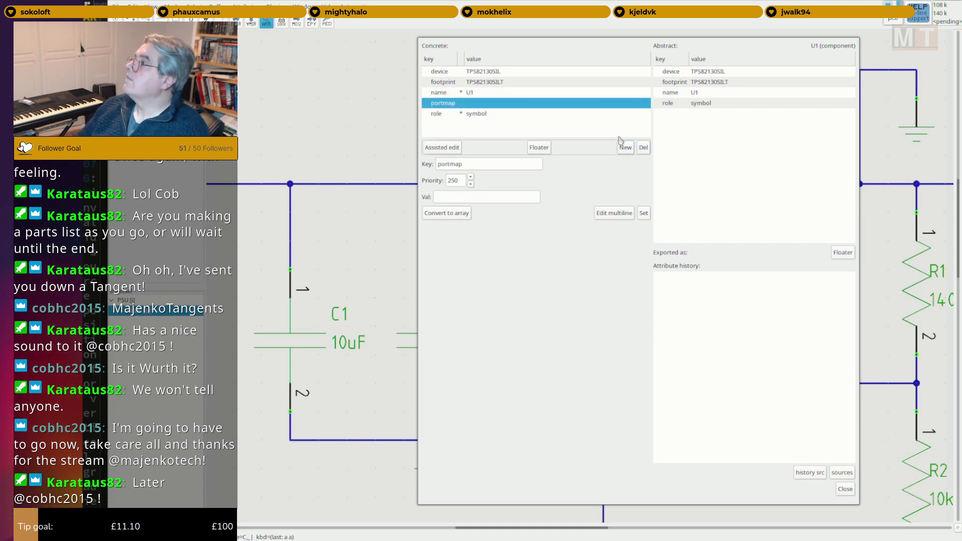
pyautogui.click(454, 216)
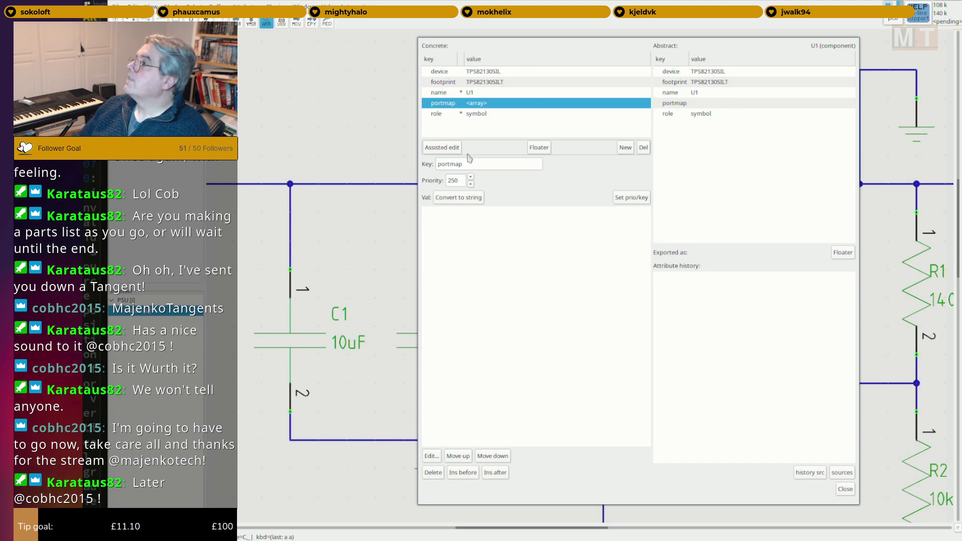
# Open the assisted editor for U1's portmap attribute and move both dialogs aside so the U1 symbol is visible.
pyautogui.click(451, 149)
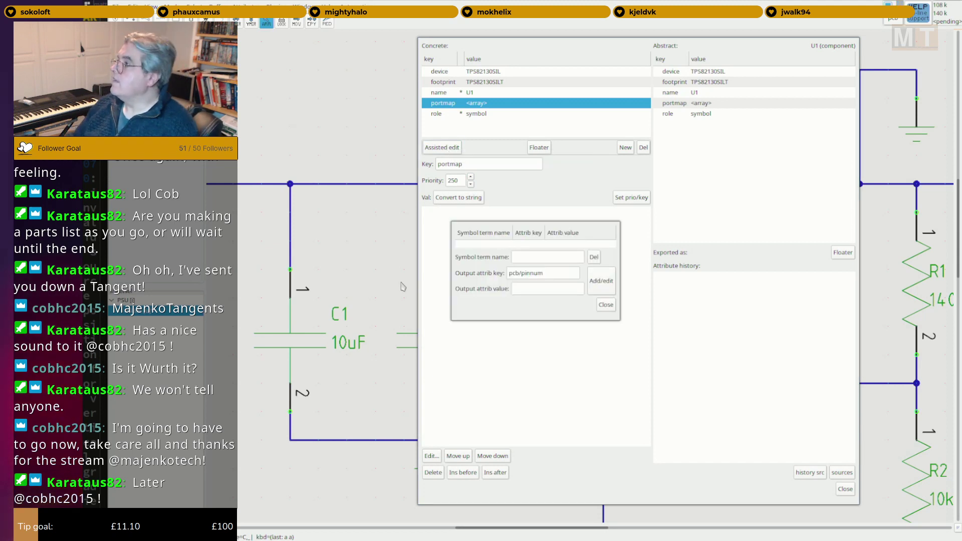
pyautogui.keyDown('alt'); pyautogui.moveTo(610, 404); pyautogui.dragTo(798, 411); pyautogui.keyUp('alt')
pyautogui.keyDown('alt'); pyautogui.moveTo(488, 306); pyautogui.dragTo(556, 368); pyautogui.keyUp('alt')
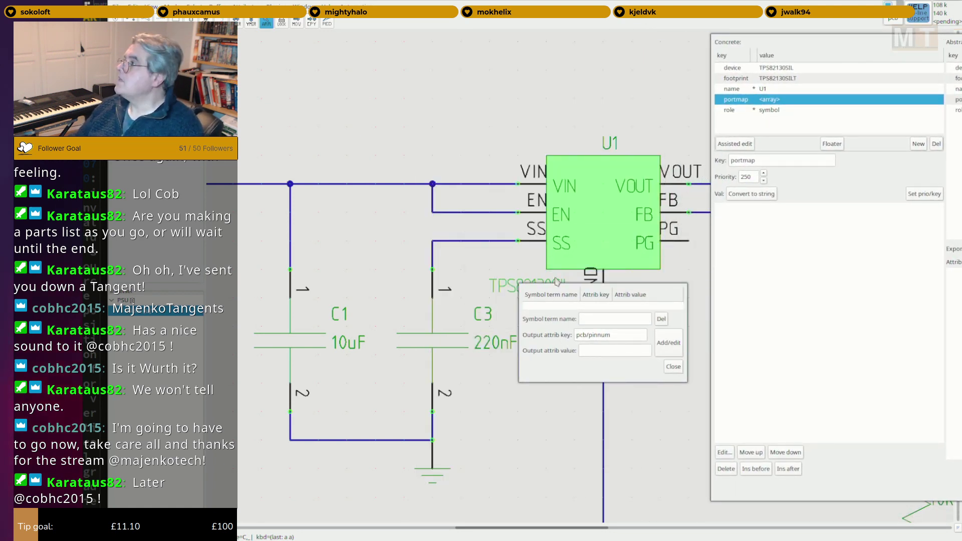
# Switch to the pcb-rnd board, set the displayed terminal ID to term+name, and examine the pads of footprint U1.
pyautogui.press('super+2')
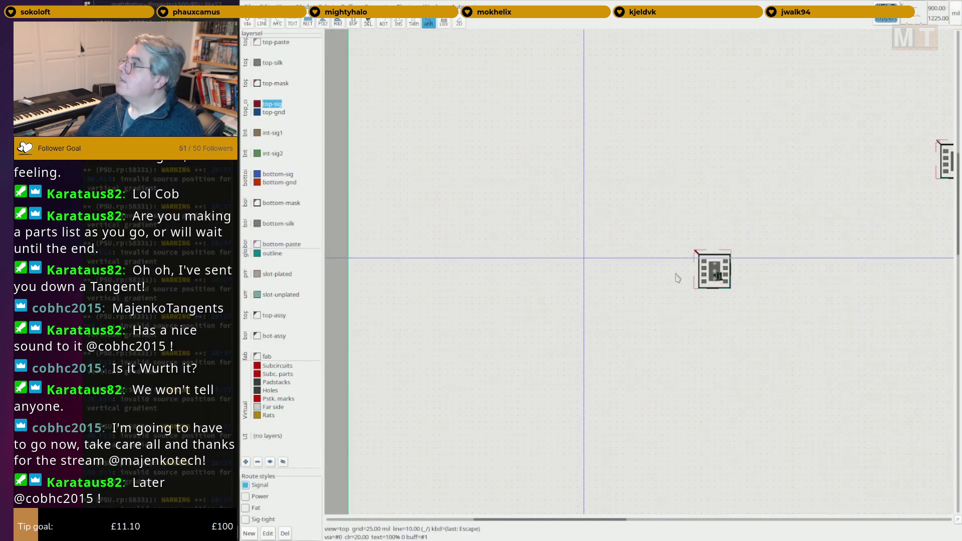
pyautogui.scroll(11, 736, 277)
pyautogui.moveTo(655, 235); pyautogui.dragTo(663, 339, button='middle')
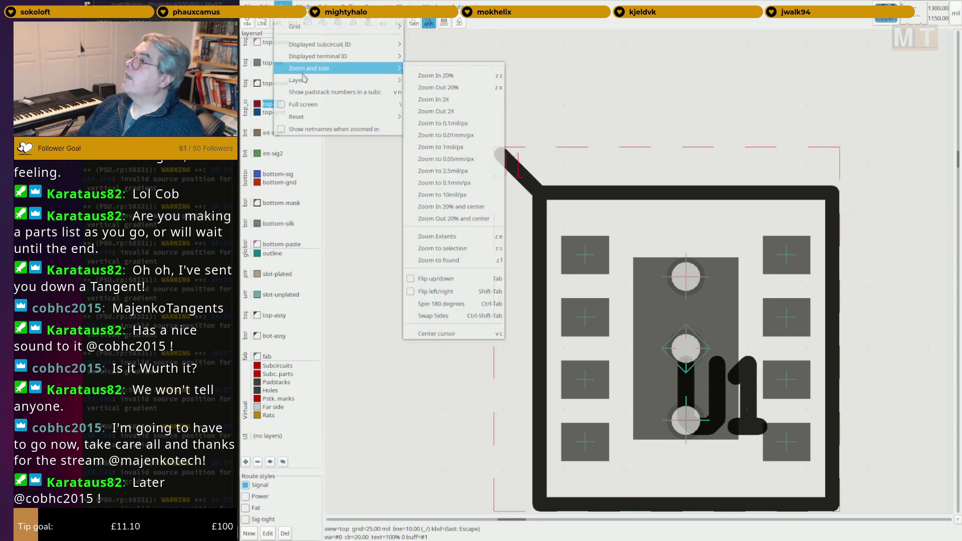
pyautogui.moveTo(340, 55)
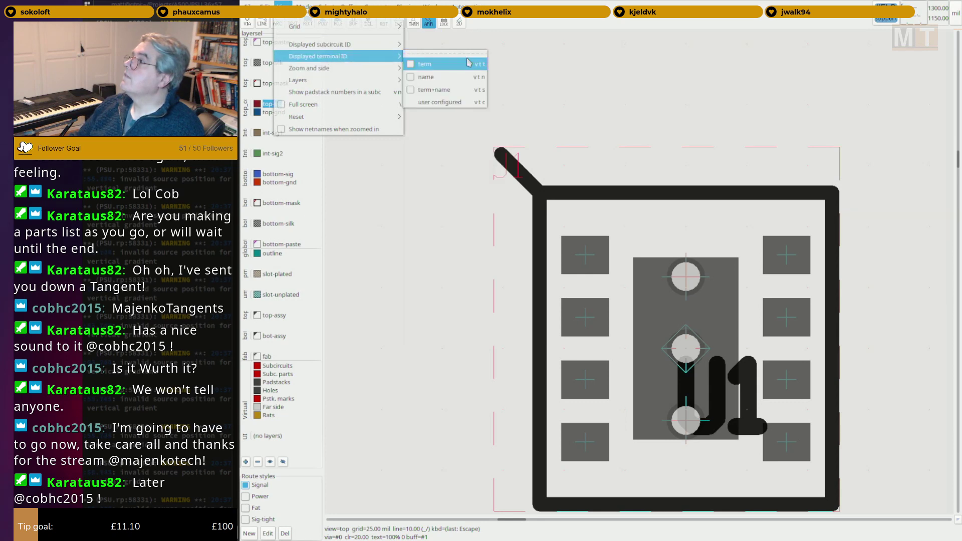
pyautogui.click(435, 89)
pyautogui.scroll(3, 549, 164)
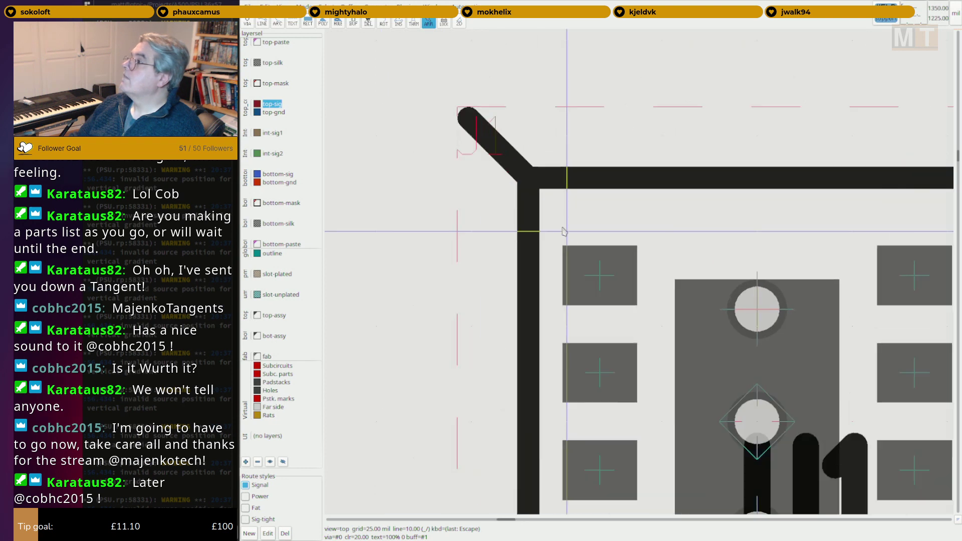
pyautogui.scroll(-4, 594, 262)
pyautogui.moveTo(592, 261); pyautogui.dragTo(536, 188, button='middle')
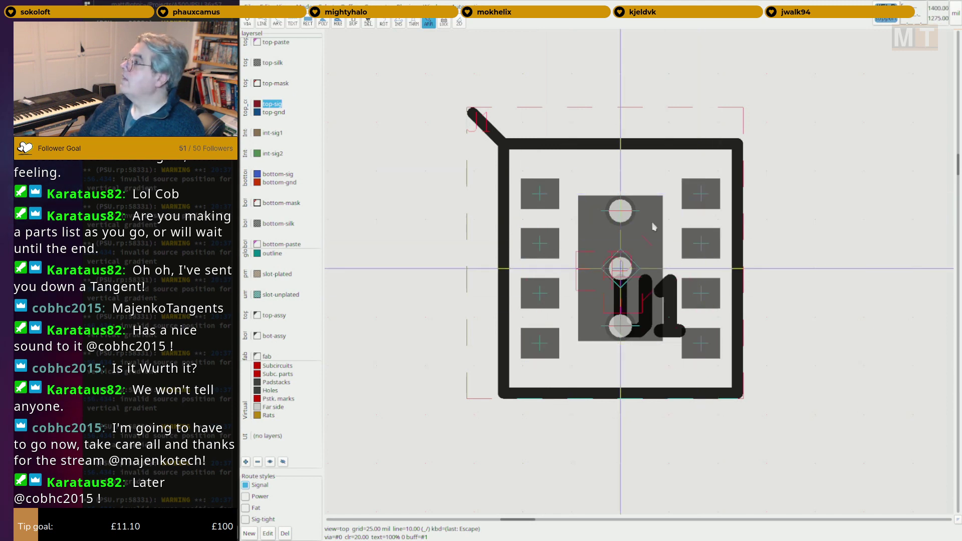
pyautogui.scroll(-2, 631, 248)
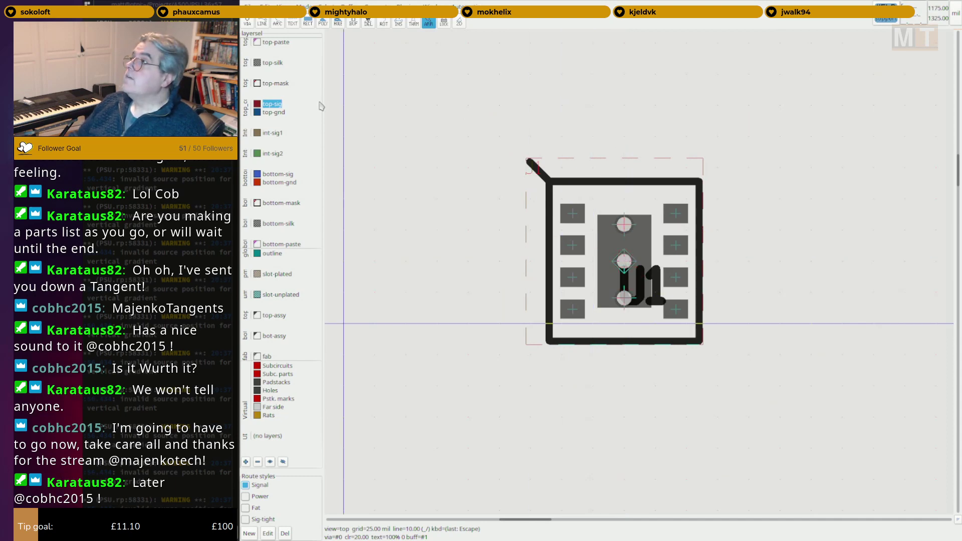
# Look up the pin configuration diagram in the TPS82130 datasheet and move the datasheet window to the neighbouring monitor.
pyautogui.hotkey('ctrl', 'alt', 'Left')
pyautogui.hotkey('ctrl', 'alt', 'Left')
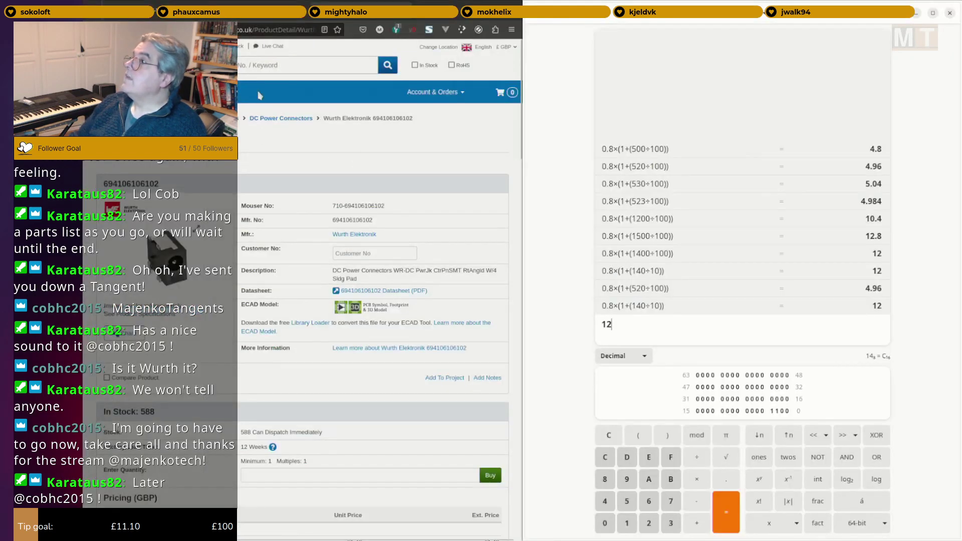
pyautogui.hotkey('ctrl', 'Tab')
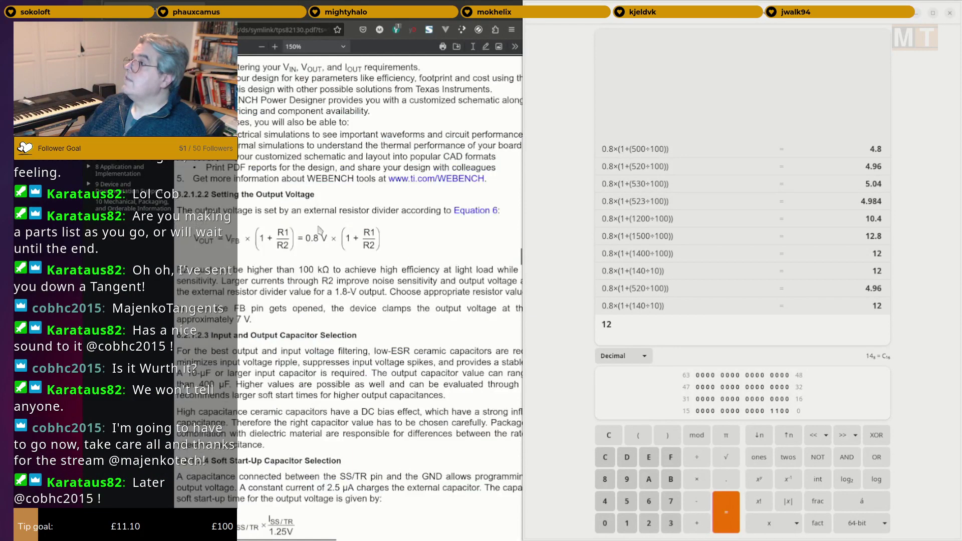
pyautogui.keyDown('ctrl'); pyautogui.scroll(-3, 319, 230); pyautogui.keyUp('ctrl')
pyautogui.scroll(8, 330, 233)
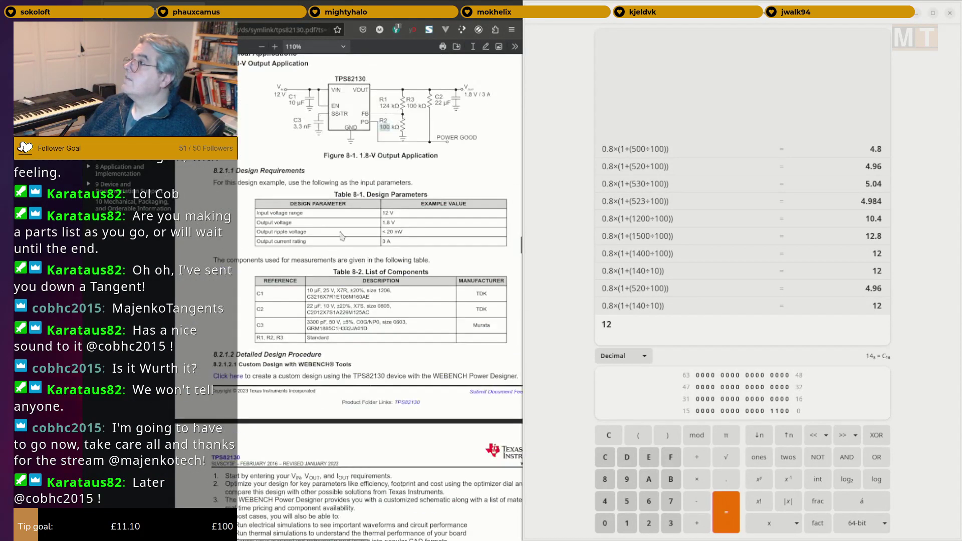
pyautogui.scroll(20, 340, 235)
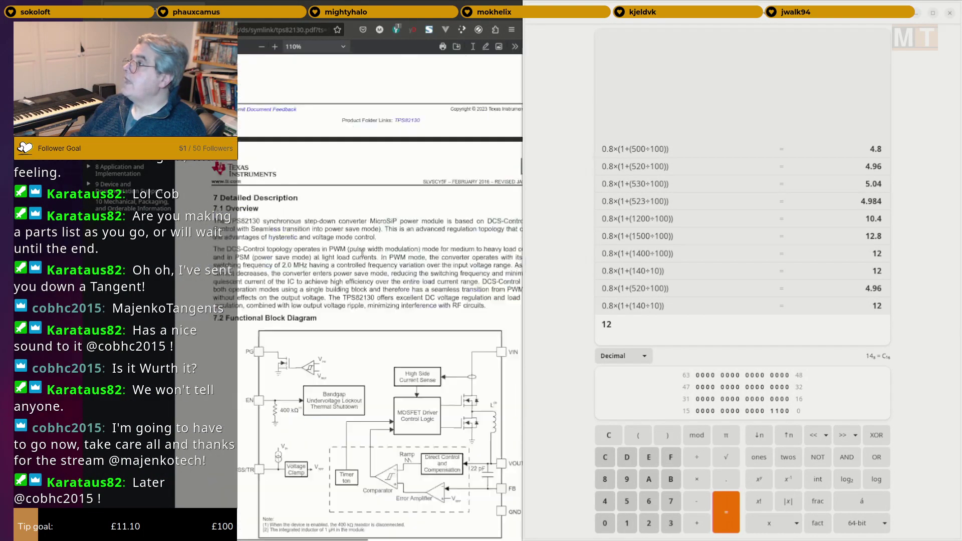
pyautogui.scroll(20, 362, 253)
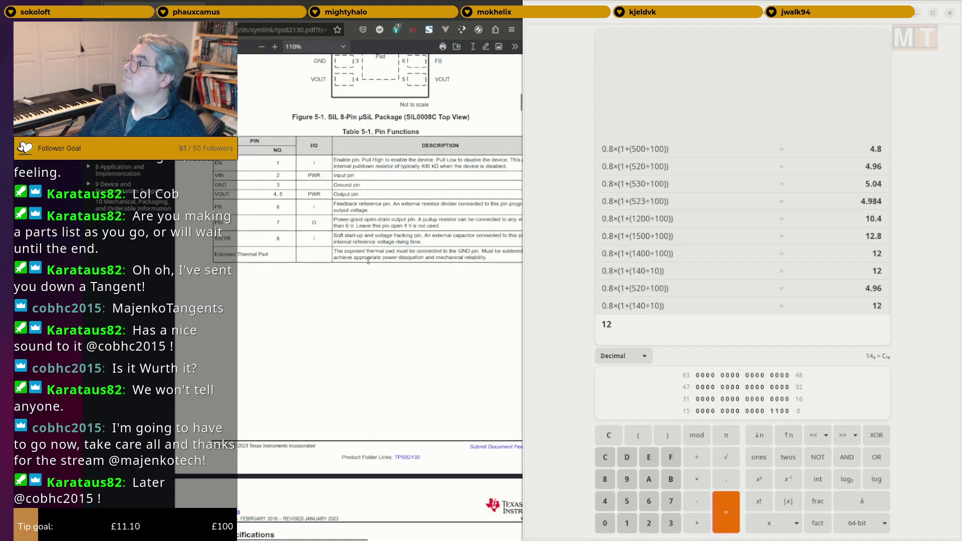
pyautogui.scroll(10, 368, 261)
pyautogui.scroll(-5, 372, 273)
pyautogui.keyDown('ctrl'); pyautogui.scroll(5, 372, 274); pyautogui.keyUp('ctrl')
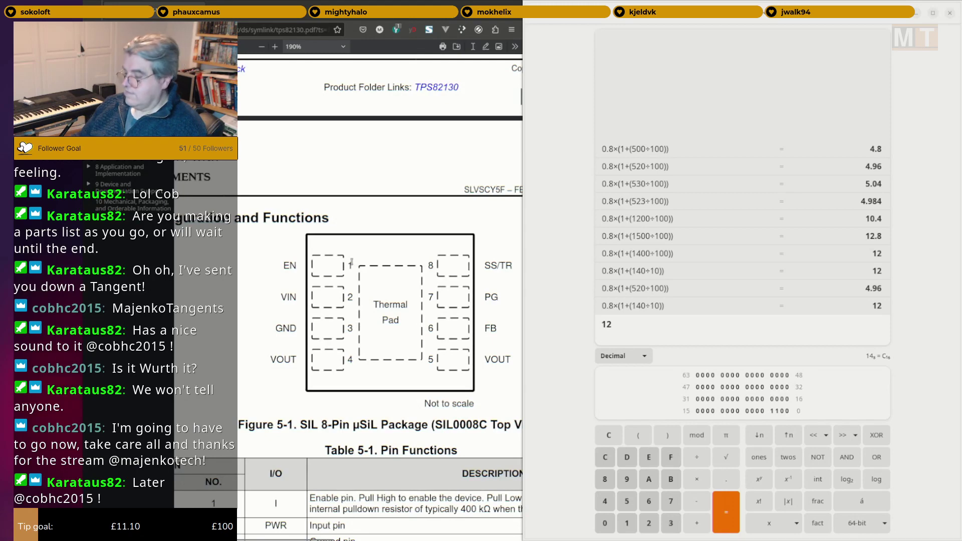
pyautogui.press('super+shift+Left')
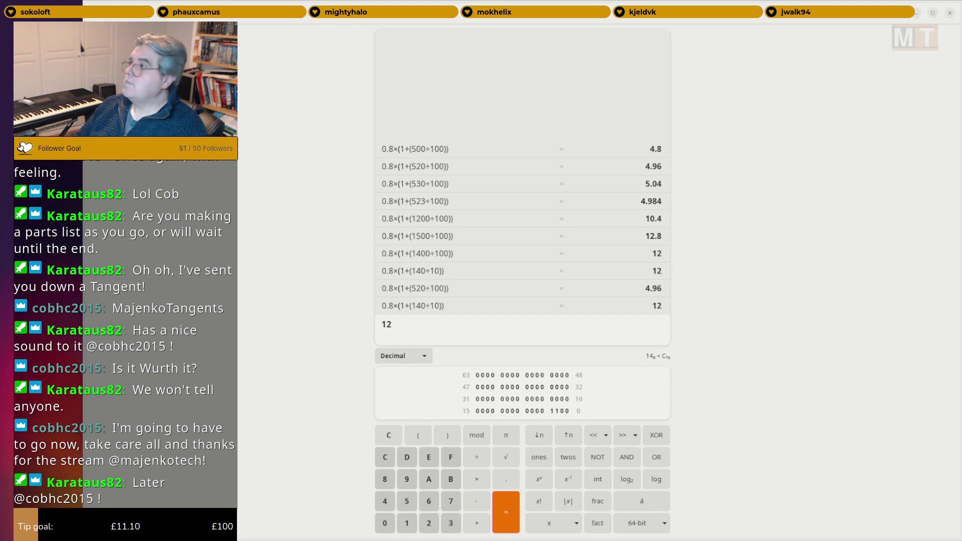
# Return to the sch-rnd schematic, enlarge the portmap assisted edit dialog and place it beside the U1 symbol.
pyautogui.hotkey('ctrl', 'alt', 'Left')
pyautogui.hotkey('ctrl', 'alt', 'Left')
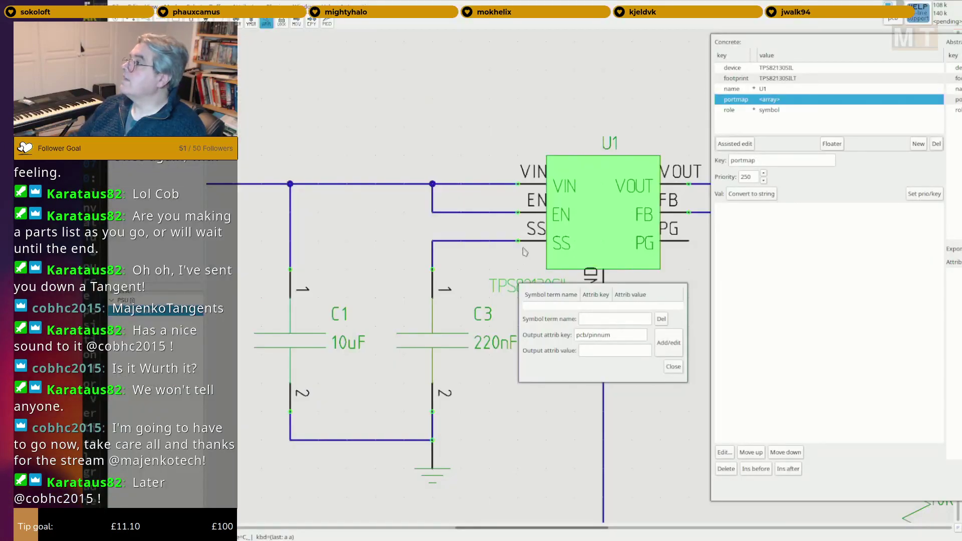
pyautogui.keyDown('super'); pyautogui.moveTo(564, 295); pyautogui.dragTo(488, 177, button='right'); pyautogui.keyUp('super')
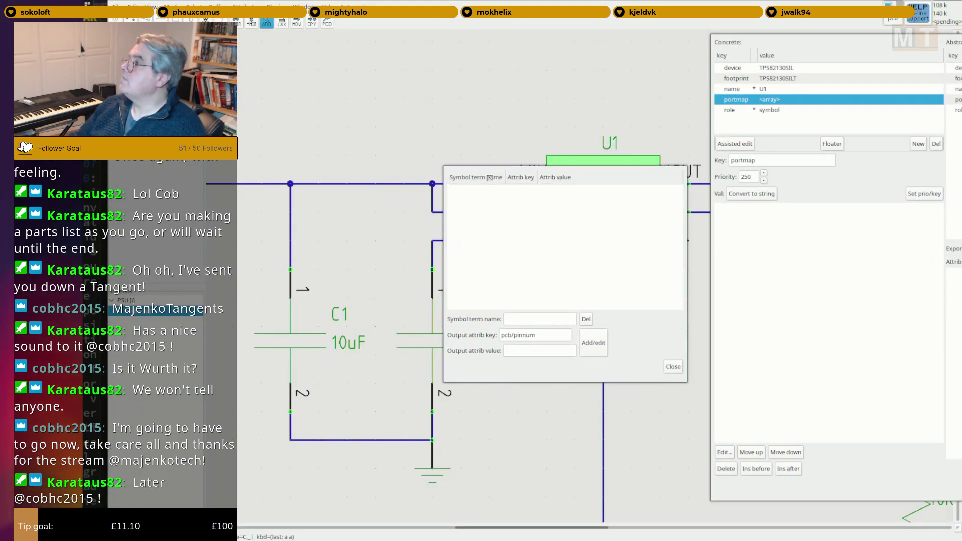
pyautogui.keyDown('super'); pyautogui.moveTo(554, 240); pyautogui.dragTo(395, 163); pyautogui.keyUp('super')
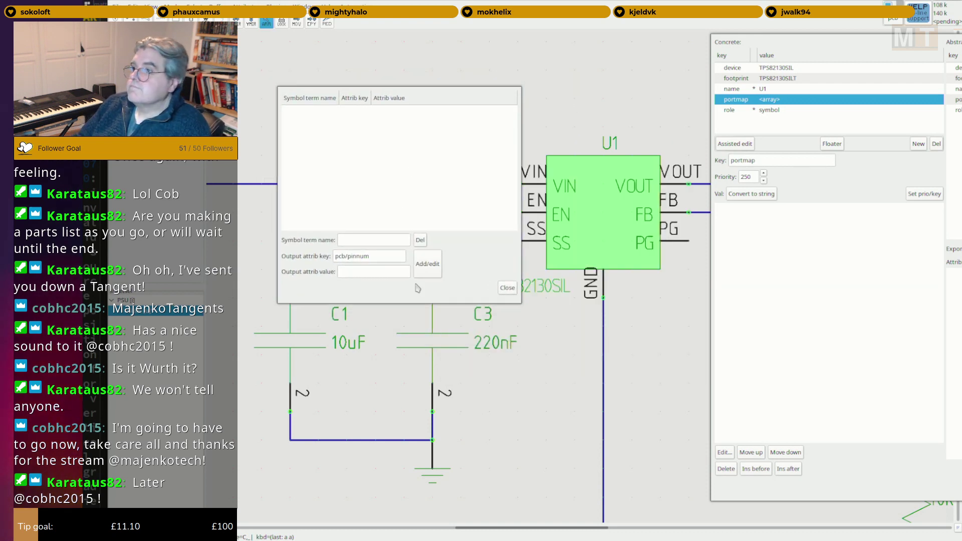
pyautogui.click(364, 239)
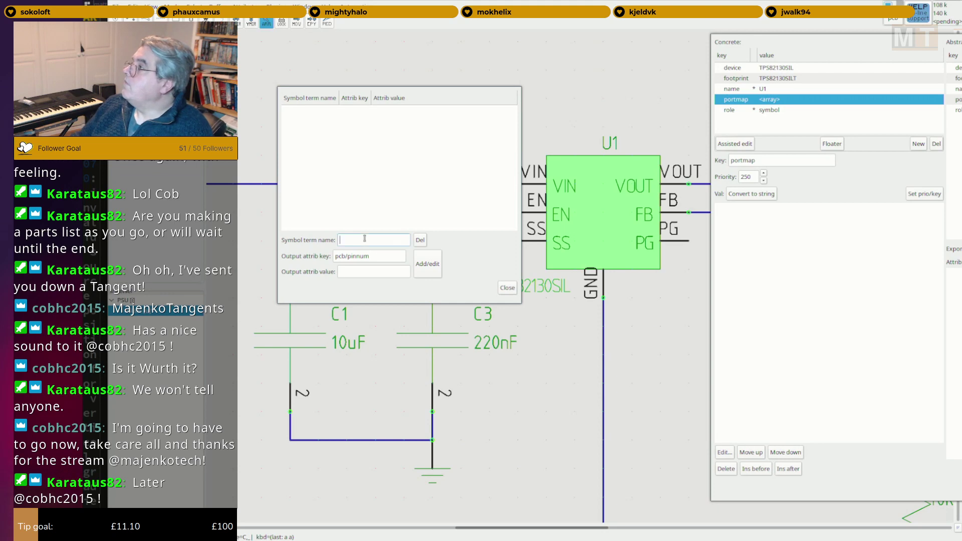
pyautogui.keyDown('super'); pyautogui.moveTo(396, 212); pyautogui.dragTo(373, 215); pyautogui.keyUp('super')
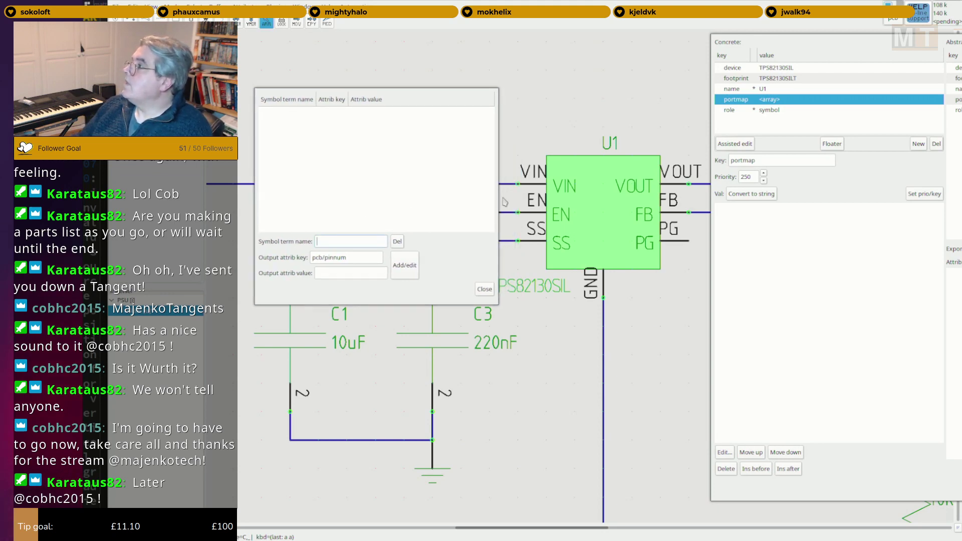
# Add a portmap entry for symbol terminal VIN with output attribute pcb/pinnum set to 1.
pyautogui.click(370, 242)
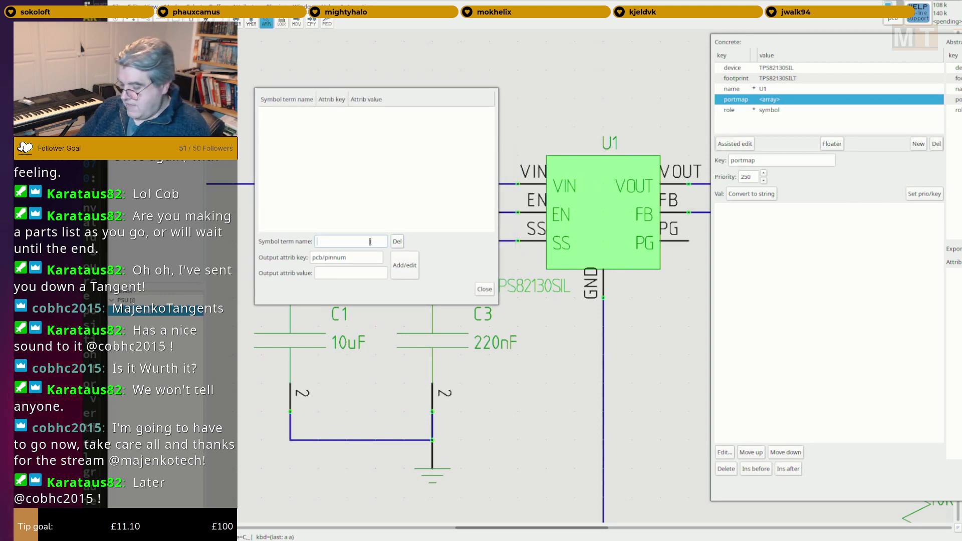
pyautogui.write('VIN')
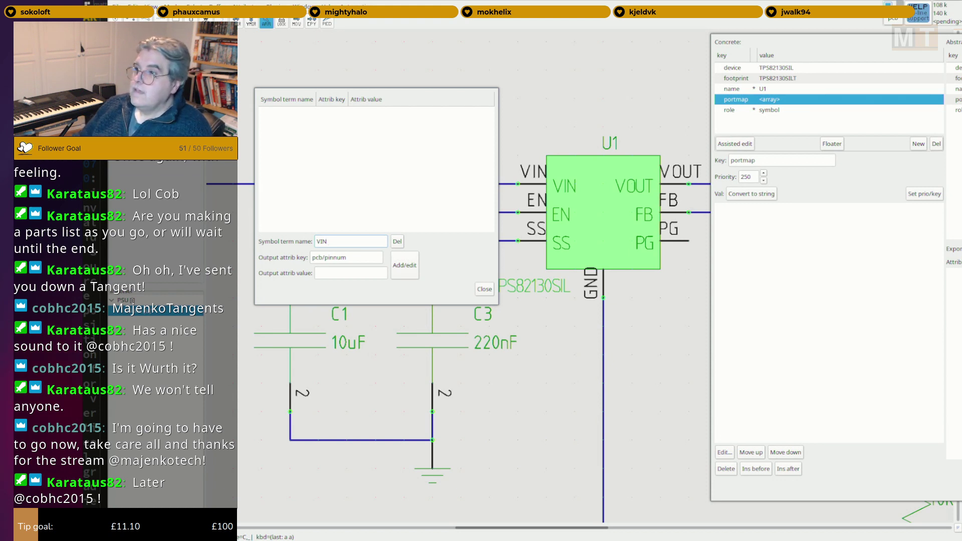
pyautogui.click(351, 272)
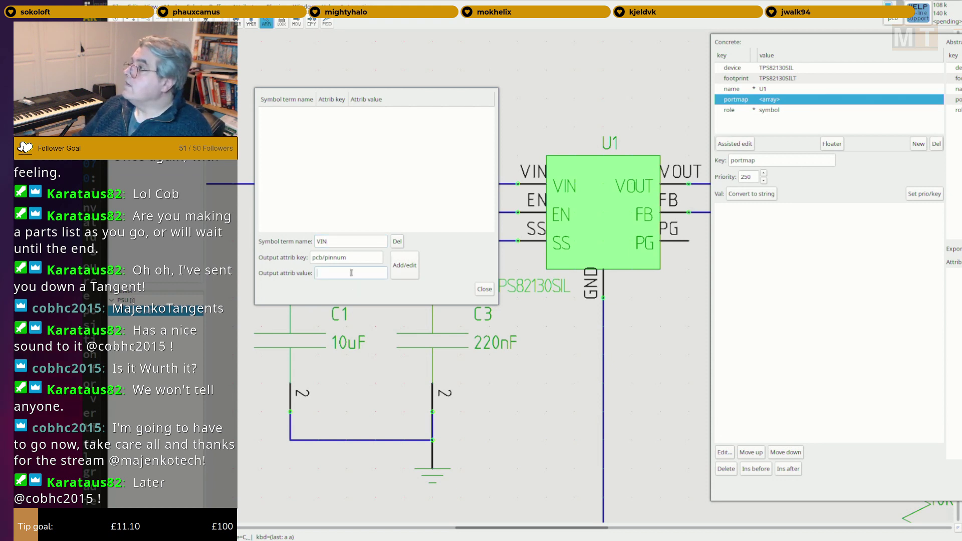
pyautogui.click(404, 266)
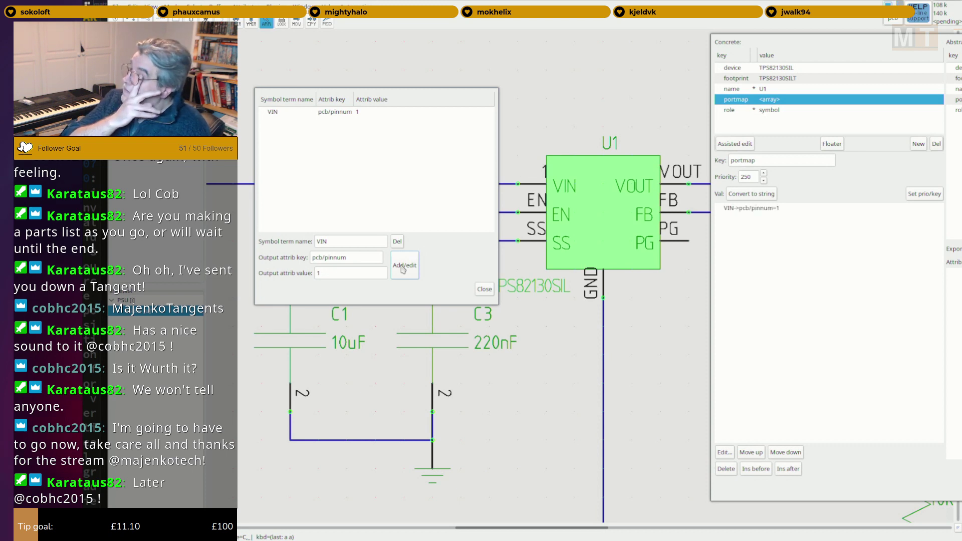
# Change the VIN portmap entry's pcb/pinnum value to 2.
pyautogui.click(396, 111)
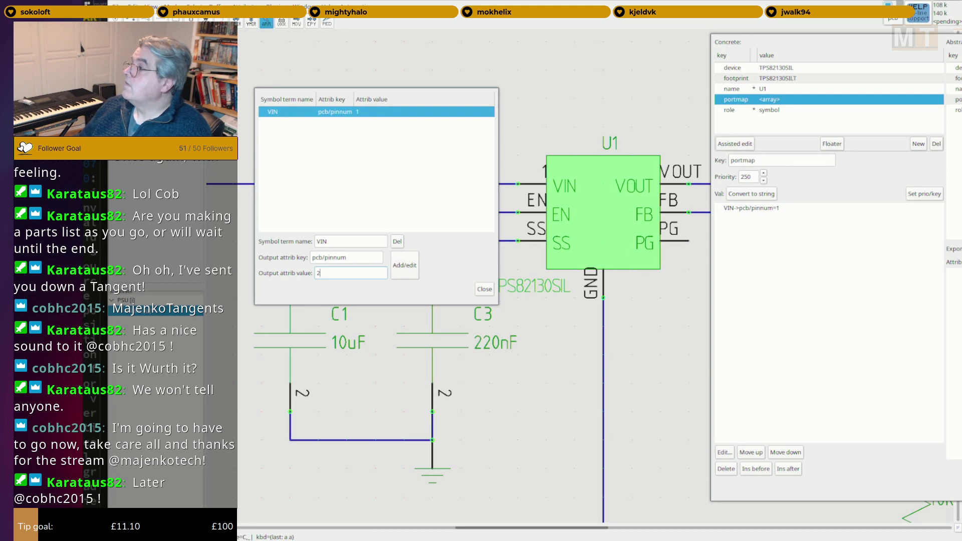
pyautogui.write('2')
pyautogui.click(409, 270)
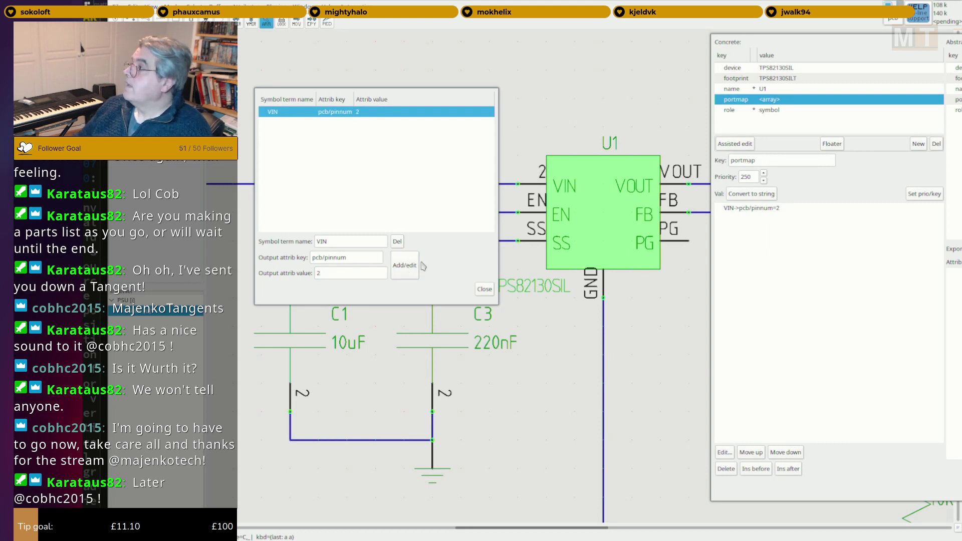
# Add a portmap entry mapping symbol terminal EN to pcb/pinnum 1.
pyautogui.doubleClick(359, 242)
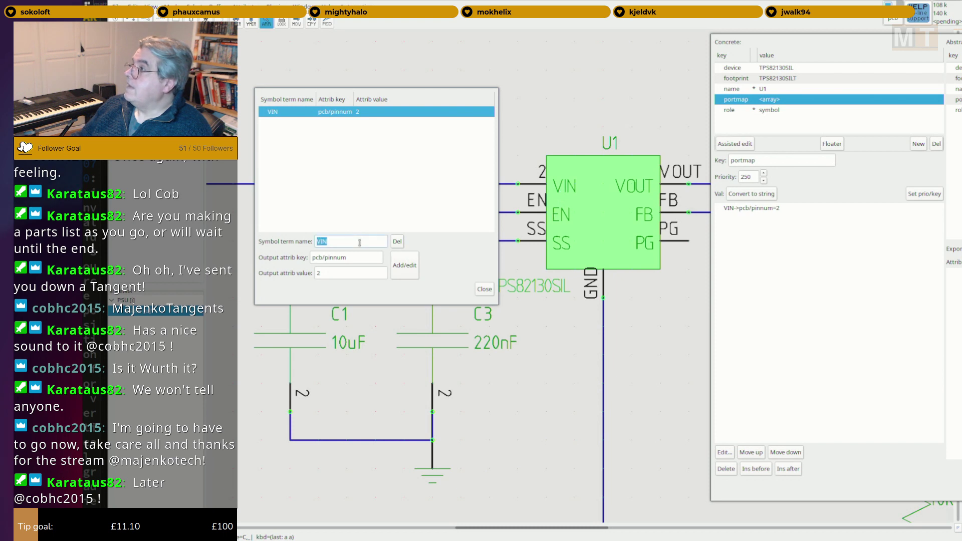
pyautogui.write('EN')
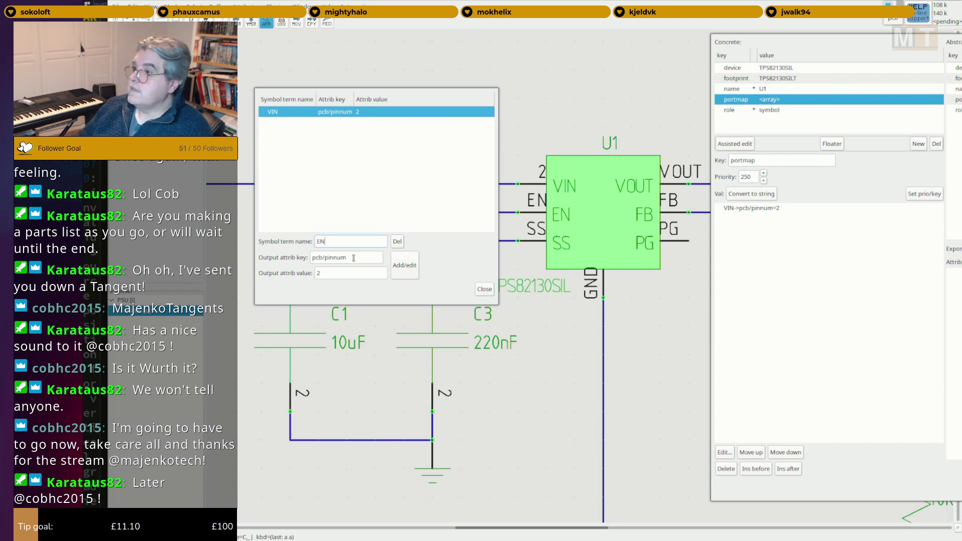
pyautogui.press('BackSpace')
pyautogui.write('1')
pyautogui.click(405, 265)
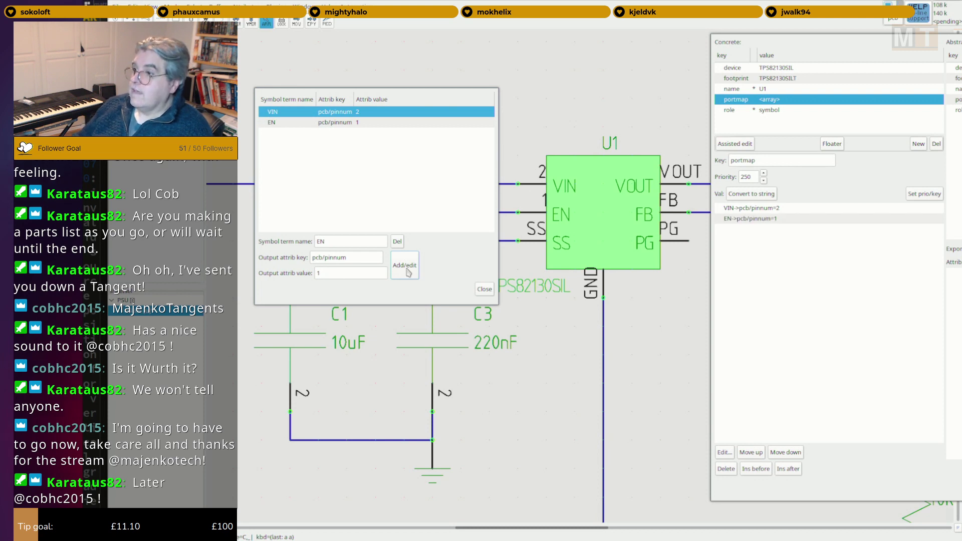
# Add a portmap entry mapping symbol terminal SS to pcb/pinnum 8.
pyautogui.doubleClick(371, 242)
pyautogui.write('SS')
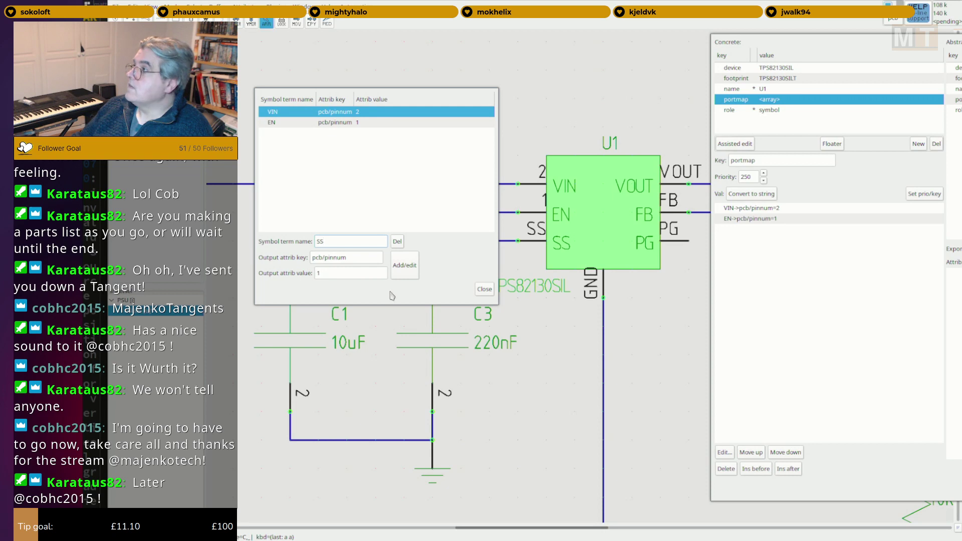
pyautogui.click(351, 274)
pyautogui.write('8')
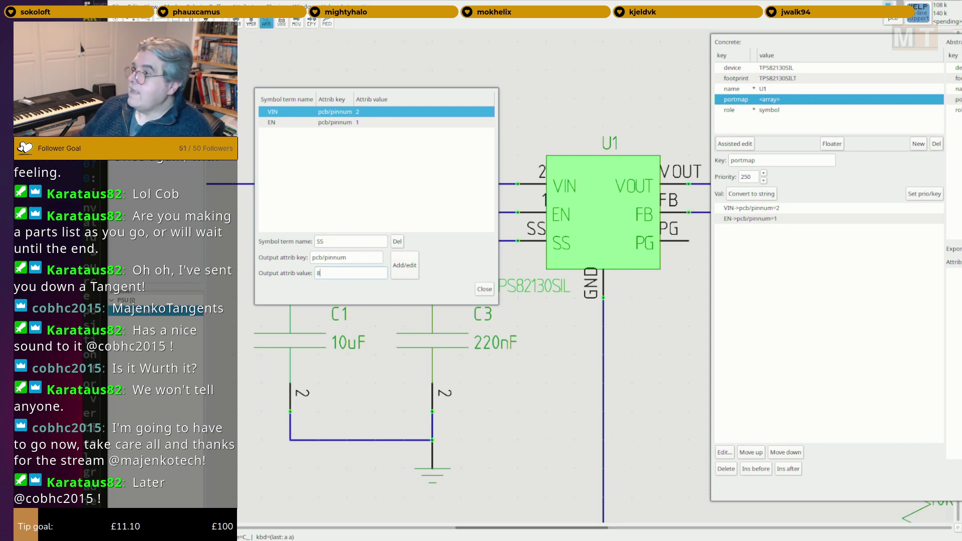
pyautogui.click(404, 266)
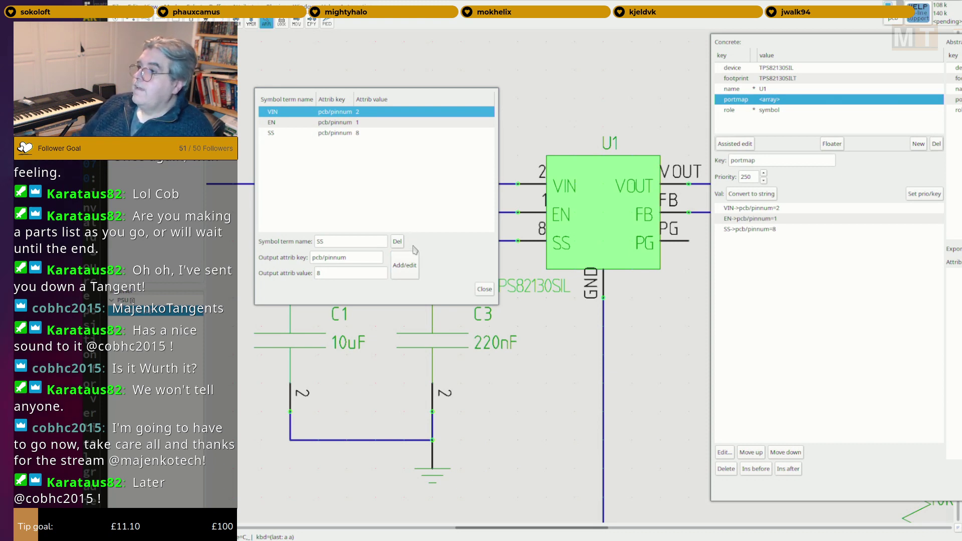
# Add a portmap entry mapping symbol terminal VOUT to pcb/pinnum 4.
pyautogui.doubleClick(358, 241)
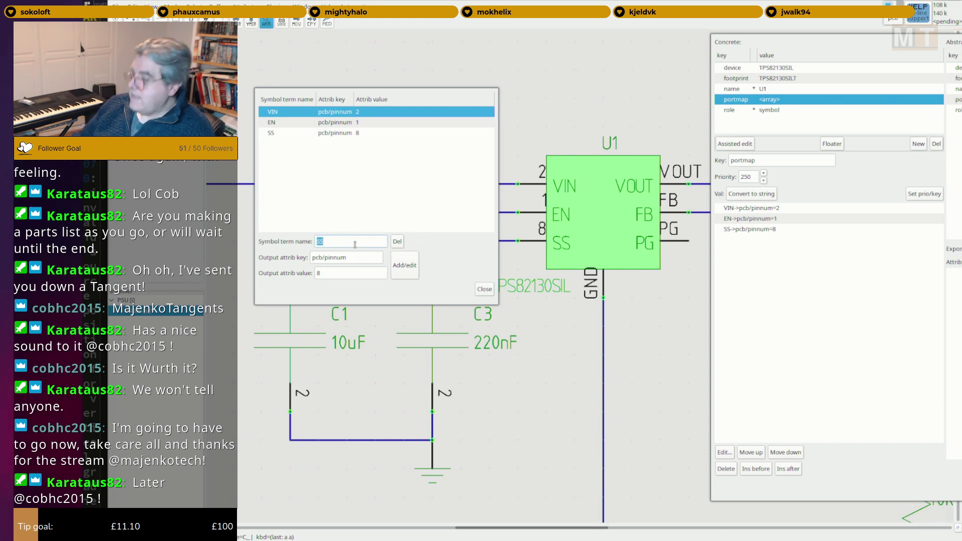
pyautogui.write('VOUT')
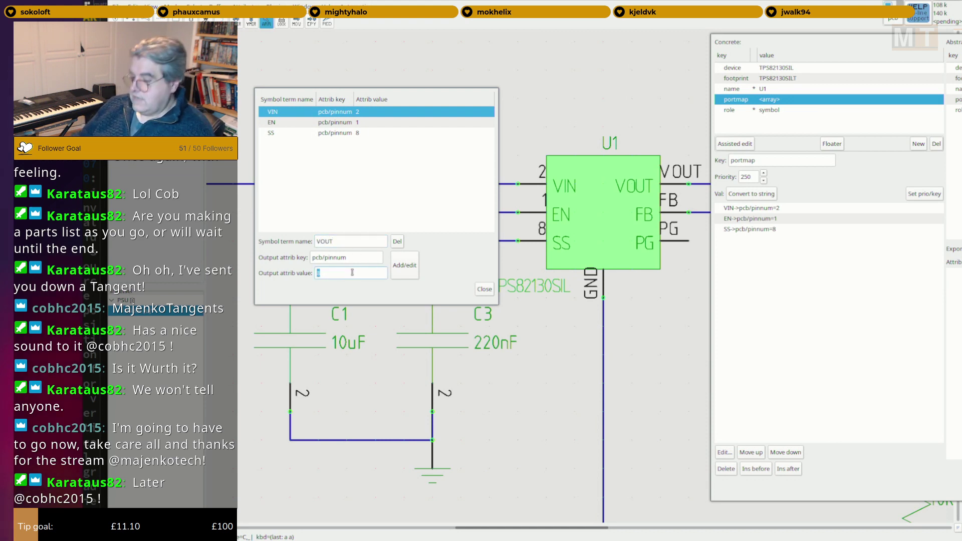
pyautogui.click(407, 270)
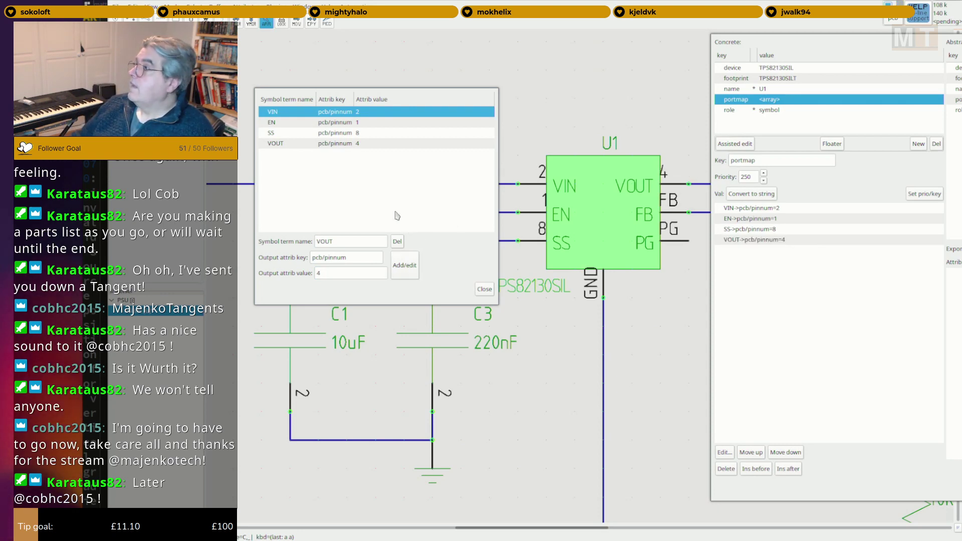
# Add a portmap entry mapping symbol terminal FB to pcb/pinnum 6.
pyautogui.doubleClick(326, 242)
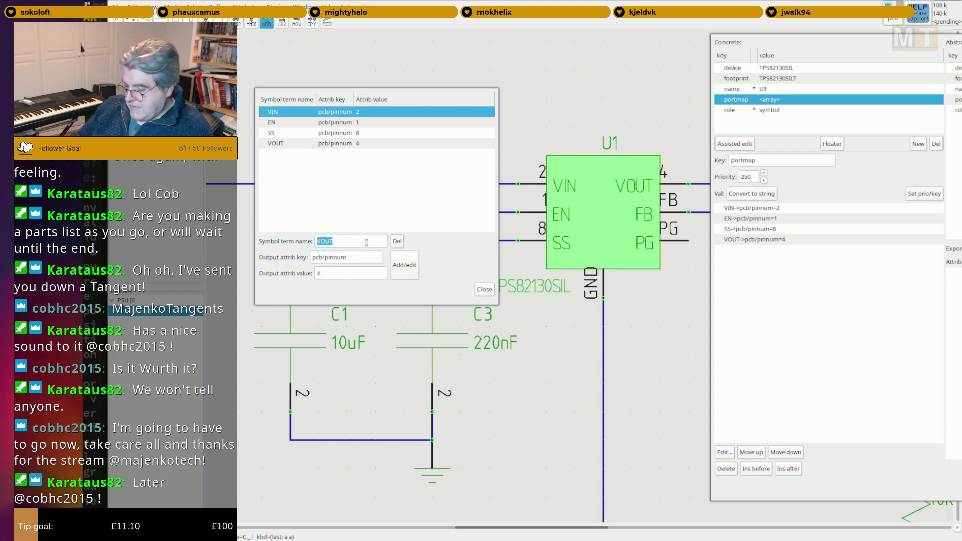
pyautogui.write('FB')
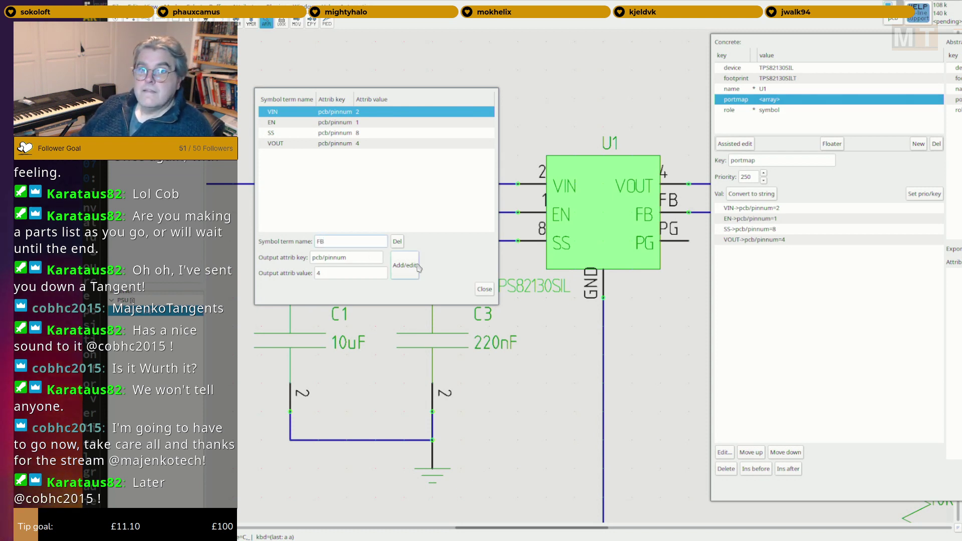
pyautogui.doubleClick(372, 274)
pyautogui.write('6')
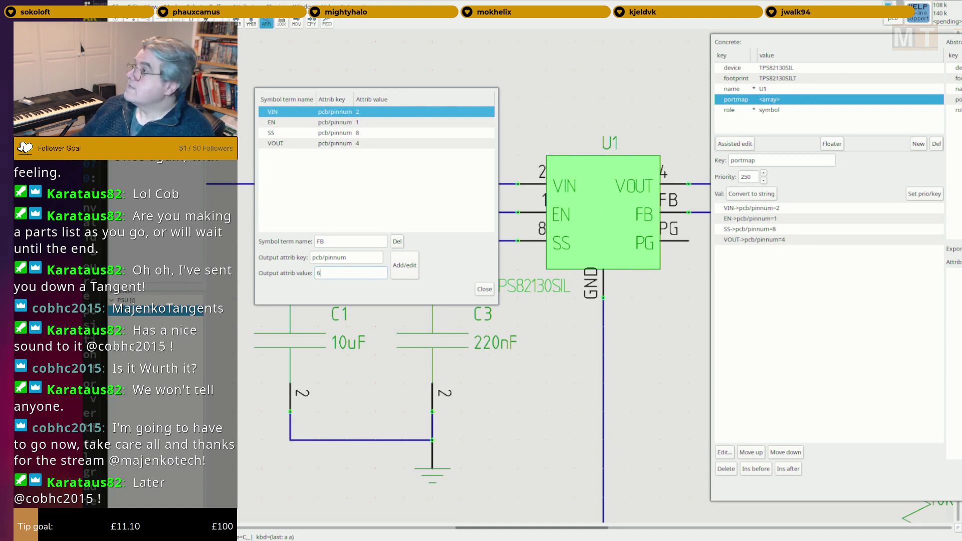
pyautogui.click(403, 272)
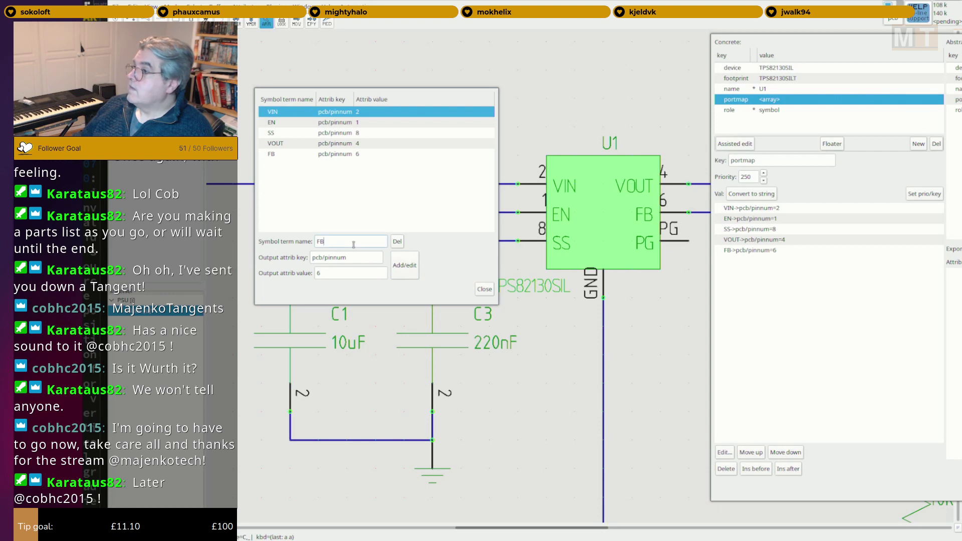
# Add portmap entries mapping symbol terminal PG to pcb/pinnum 67 and GND to 3 EP.
pyautogui.write('PG')
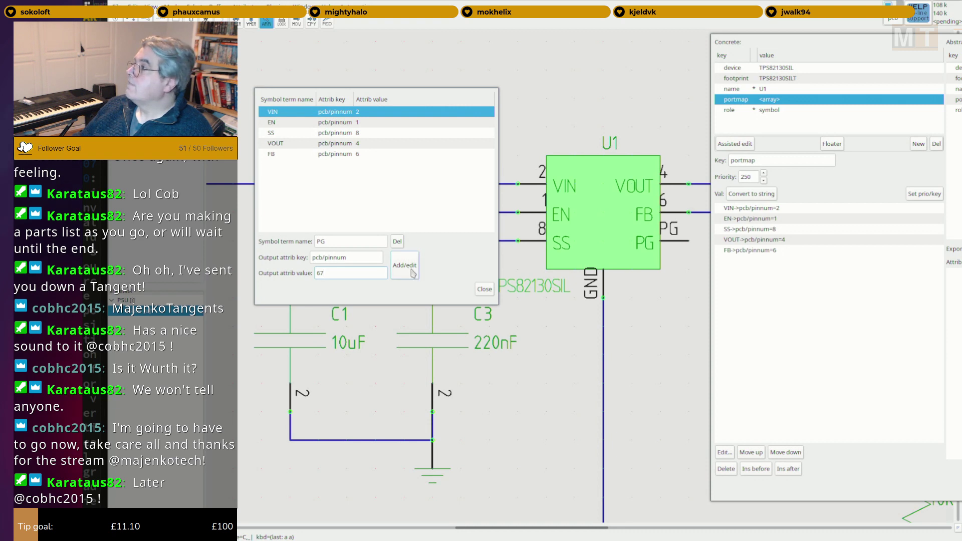
pyautogui.click(412, 273)
pyautogui.doubleClick(358, 242)
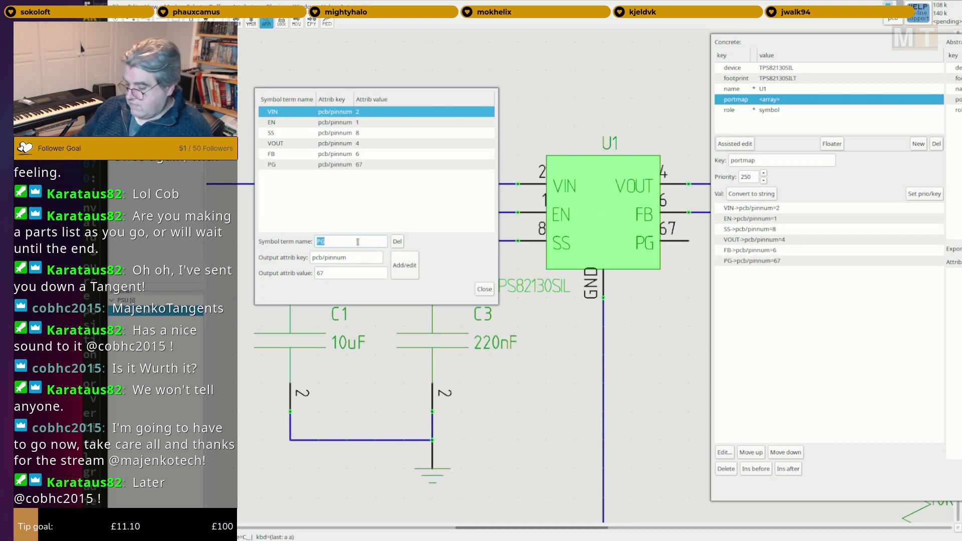
pyautogui.write('GND')
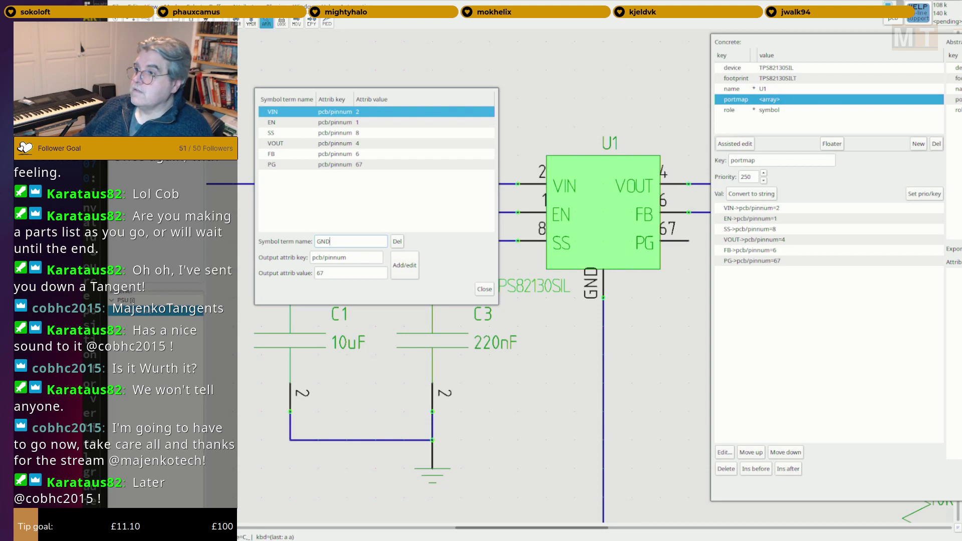
pyautogui.write('3 EP')
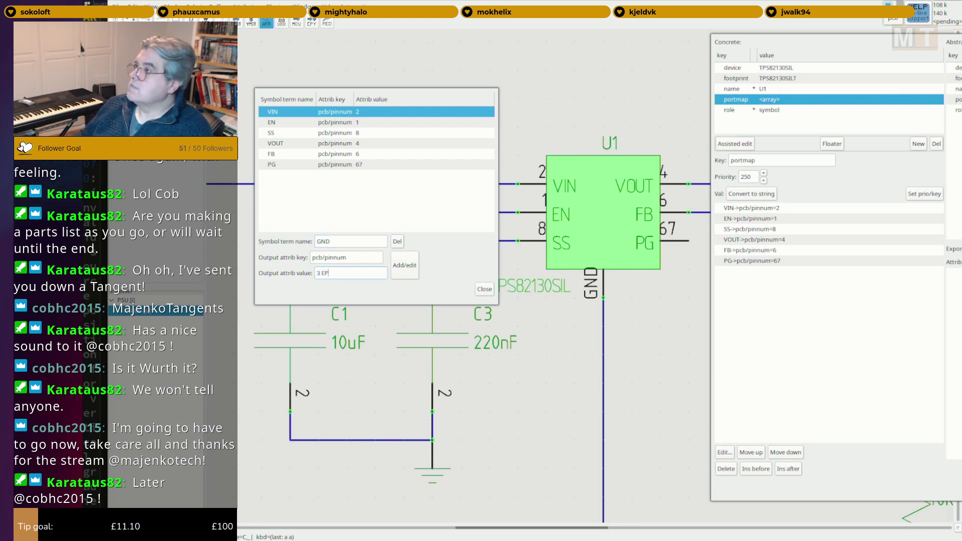
pyautogui.click(403, 274)
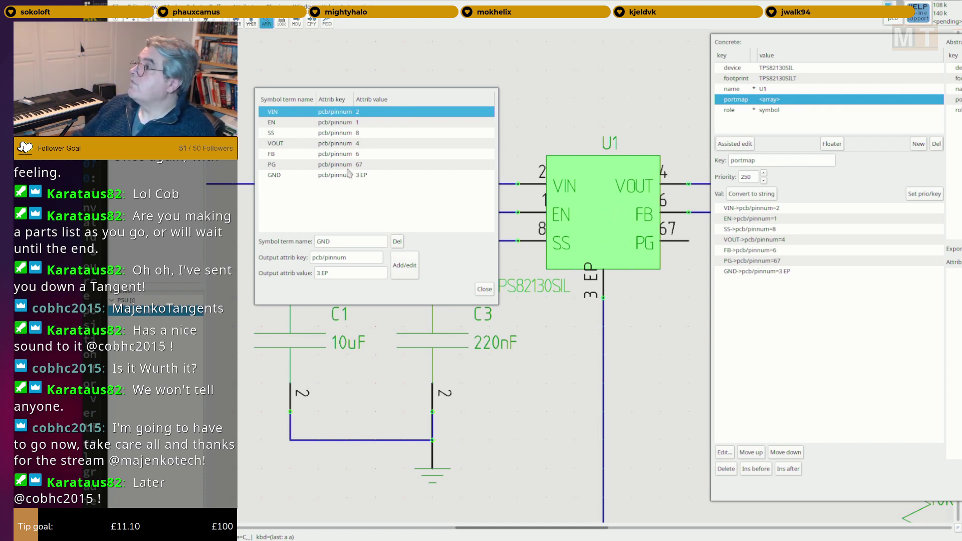
# Change the VOUT portmap entry's pcb/pinnum value to 4 5.
pyautogui.click(345, 144)
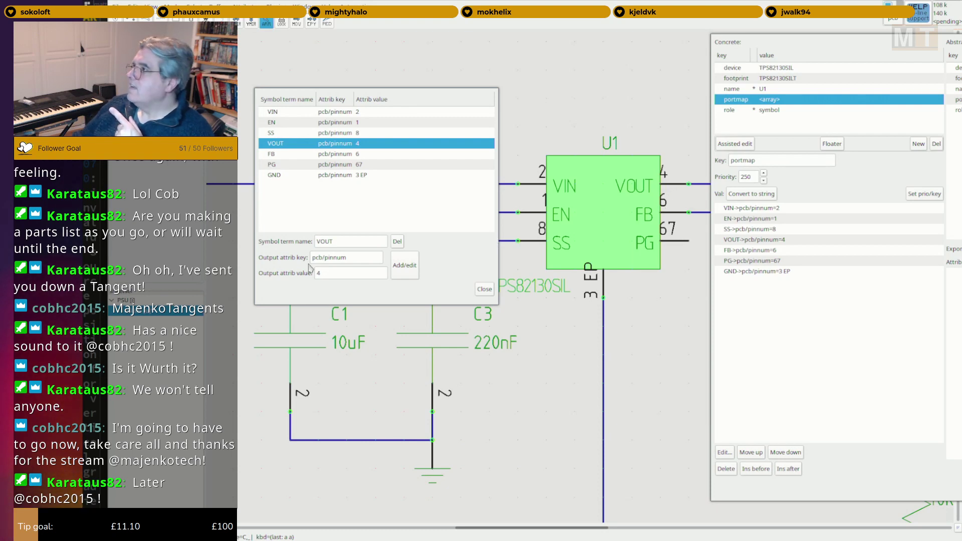
pyautogui.click(345, 273)
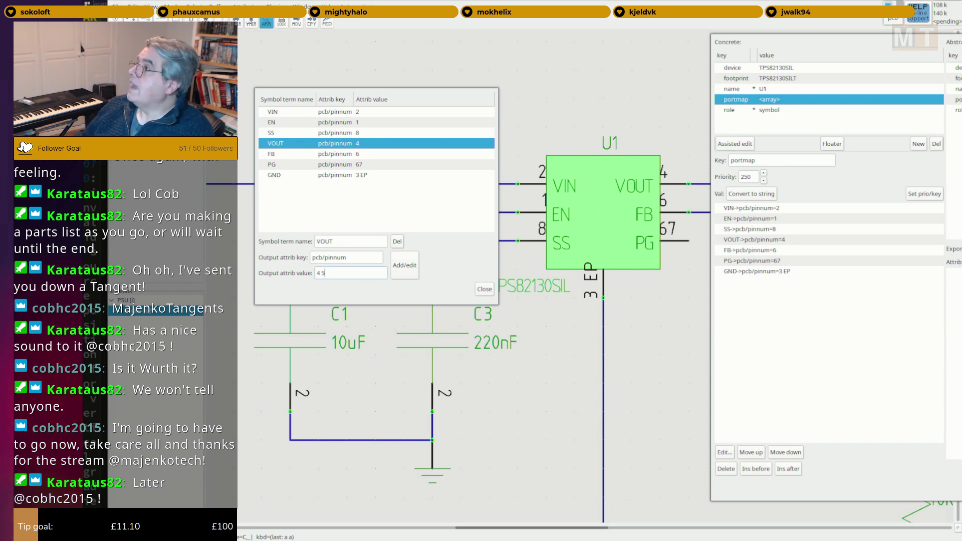
pyautogui.click(404, 267)
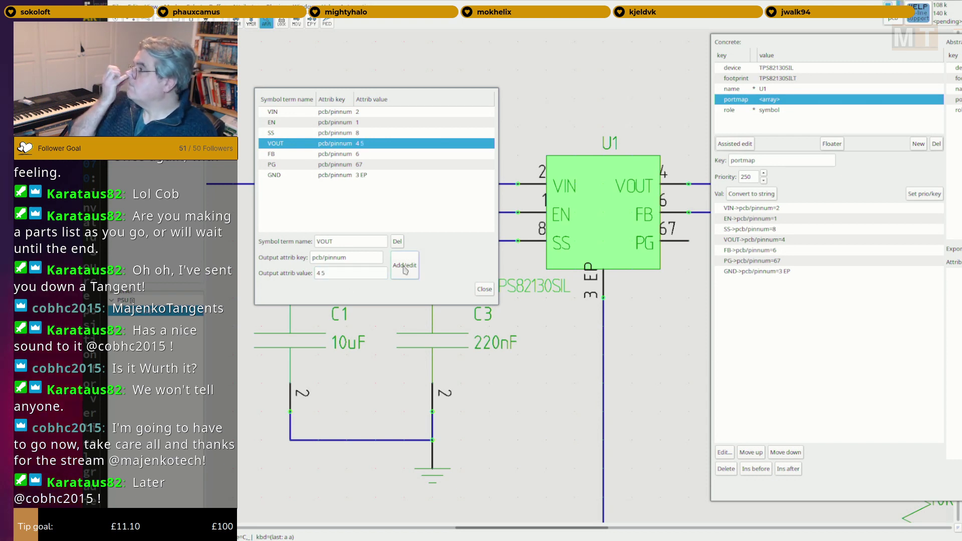
# Correct the PG portmap entry's pcb/pinnum value to 7 and close the portmap editor.
pyautogui.click(391, 166)
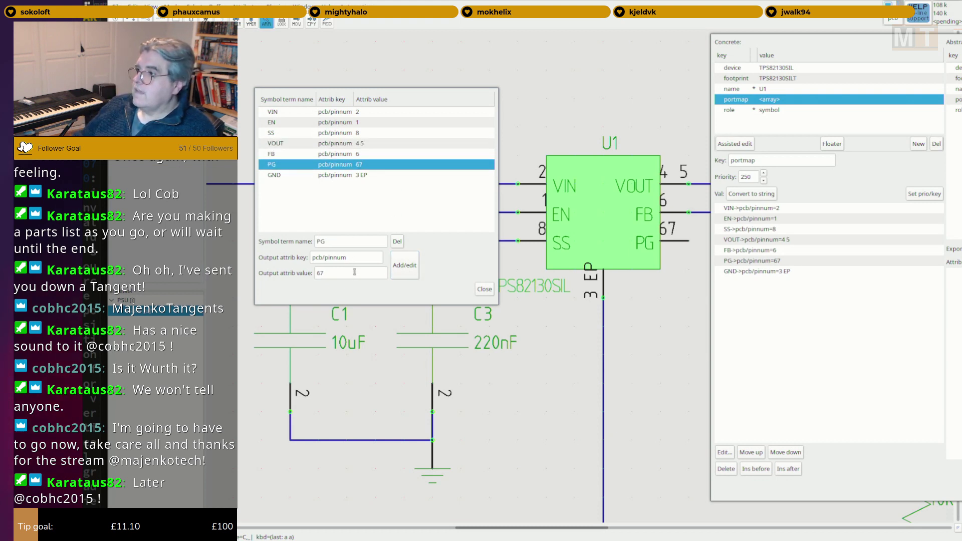
pyautogui.press('Left')
pyautogui.press('BackSpace')
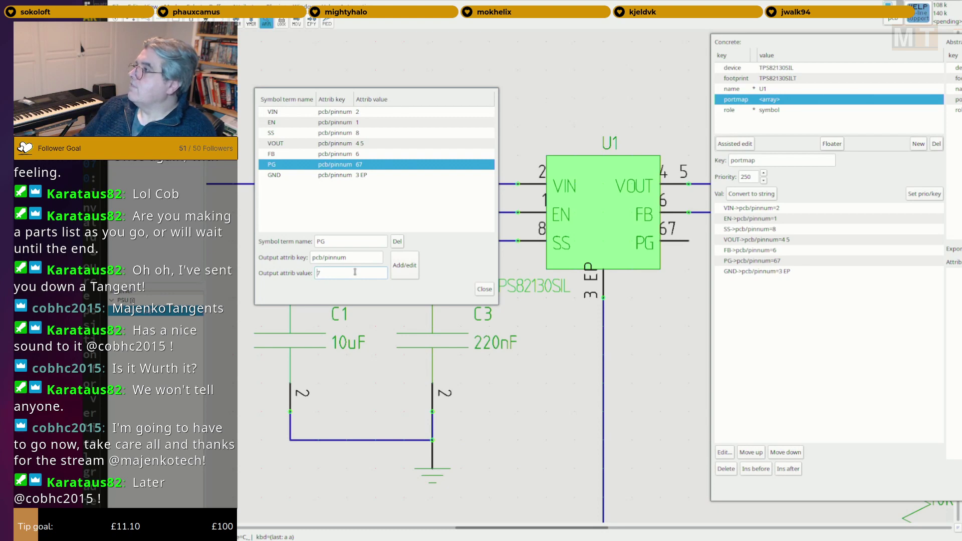
pyautogui.click(405, 267)
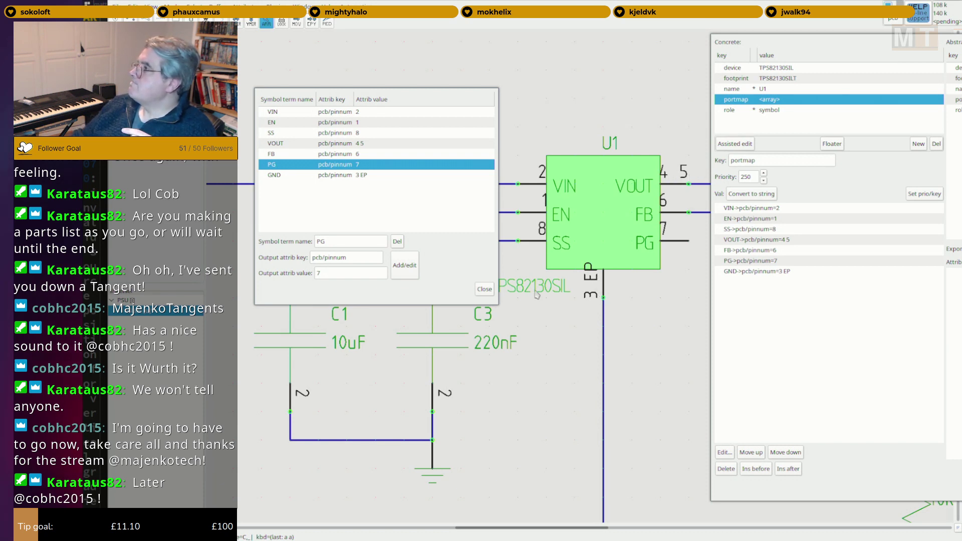
pyautogui.click(491, 289)
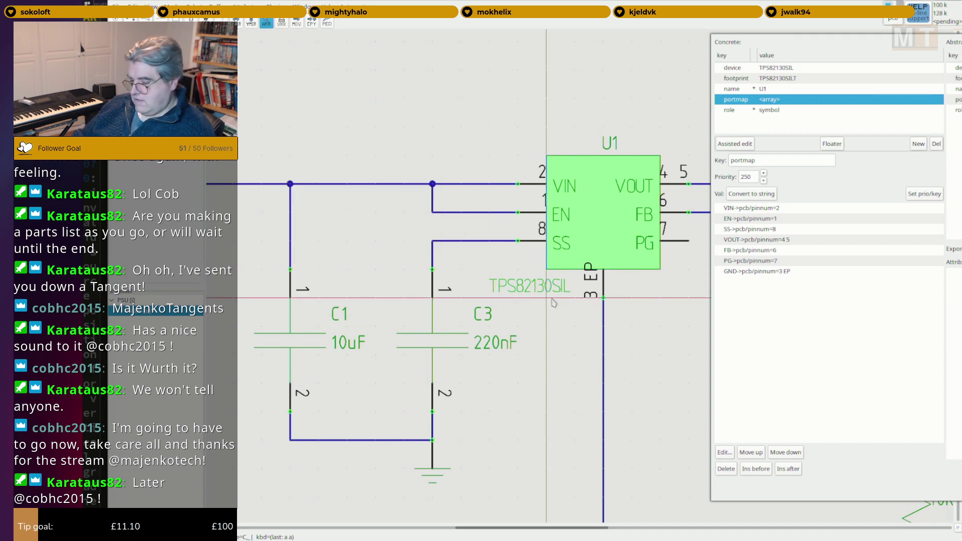
# Delete the lower regulator U2 and put a copy of the mapped U1 symbol in its place.
pyautogui.scroll(-3, 562, 305)
pyautogui.moveTo(584, 331); pyautogui.dragTo(545, 259, button='middle')
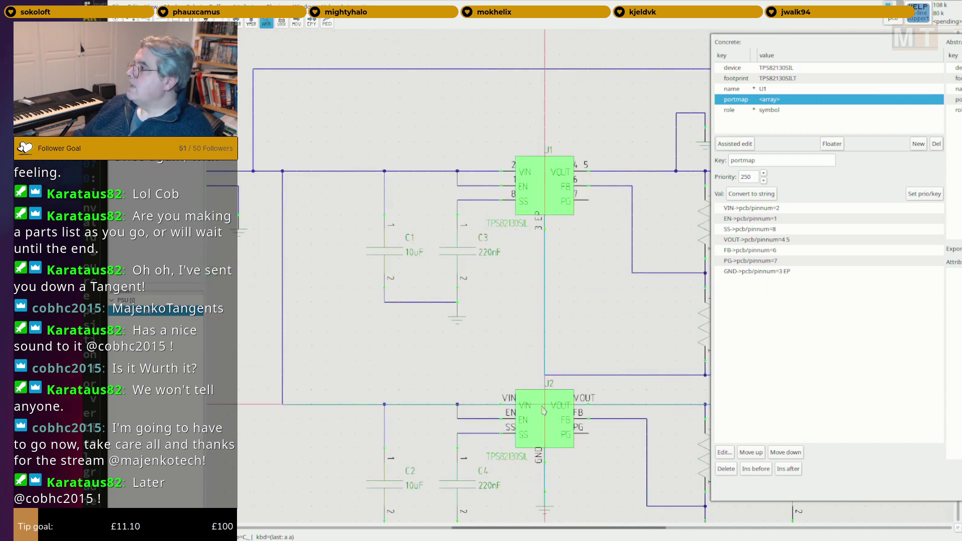
pyautogui.click(542, 406)
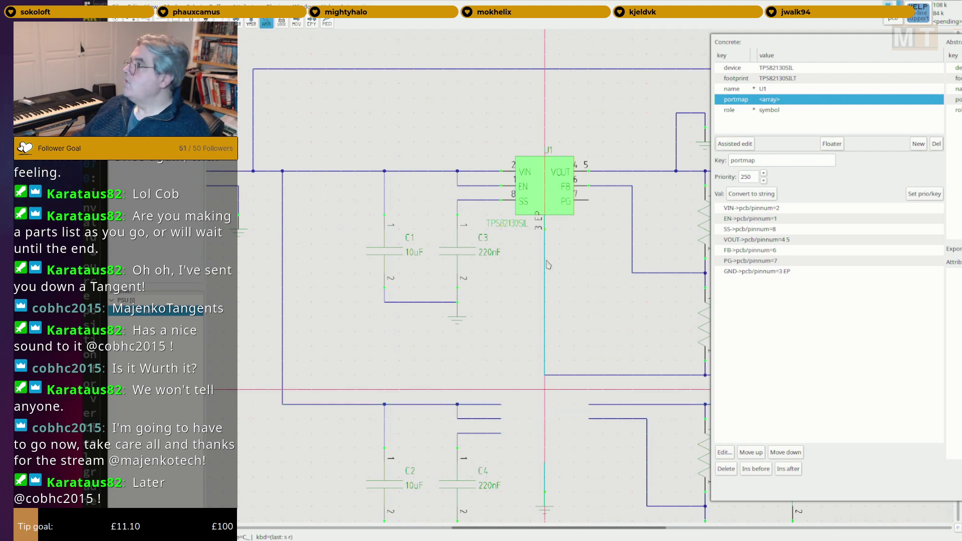
pyautogui.hotkey('ctrl', 'c')
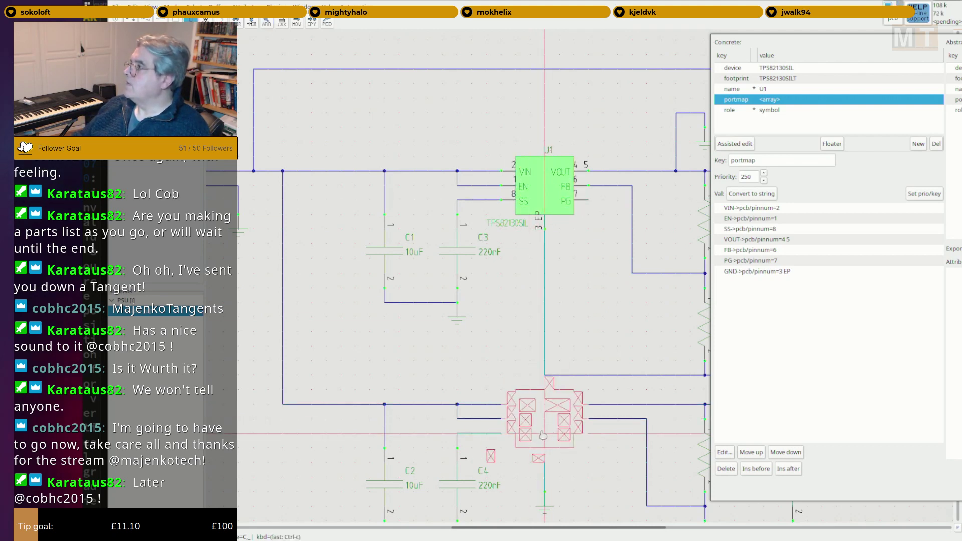
pyautogui.click(542, 414)
pyautogui.press('Escape')
# Rename the lower regulator copy to U2, close the attribute editor and save the schematic.
pyautogui.press('a')
pyautogui.press('n')
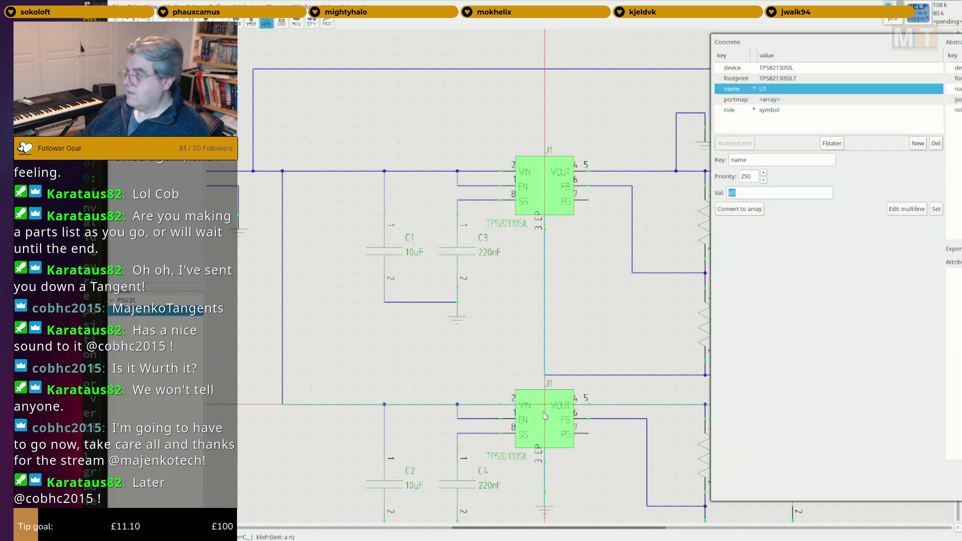
pyautogui.press('Down')
pyautogui.press('Up')
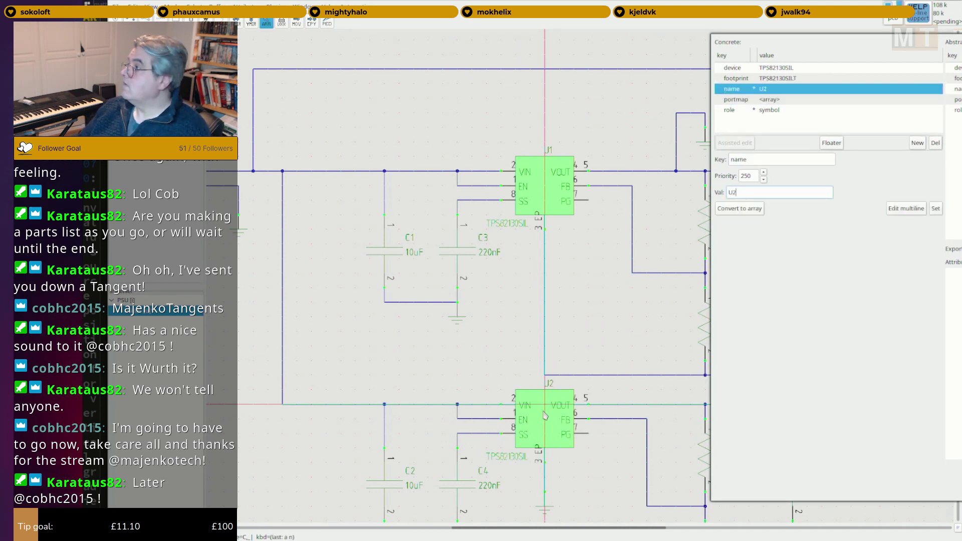
pyautogui.press('Down')
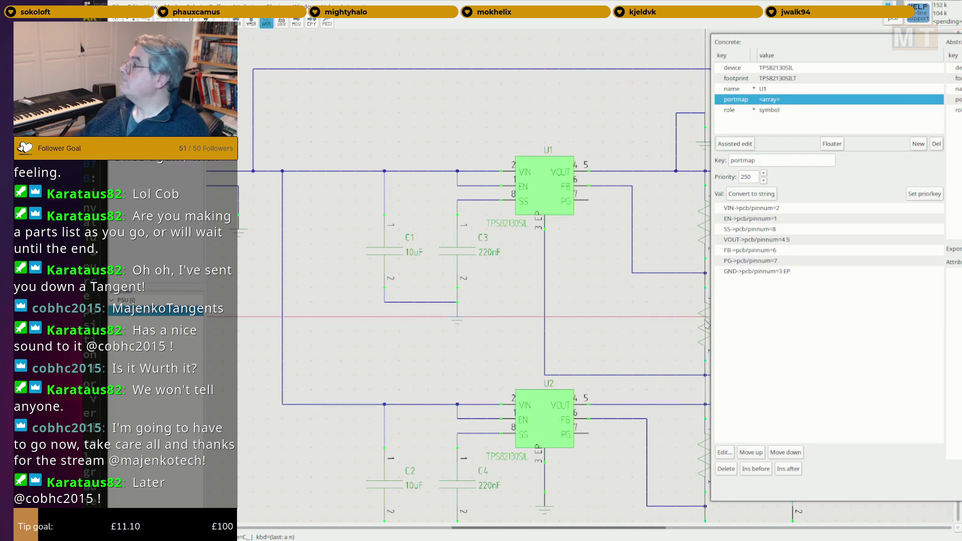
pyautogui.click(854, 343)
pyautogui.press('Escape')
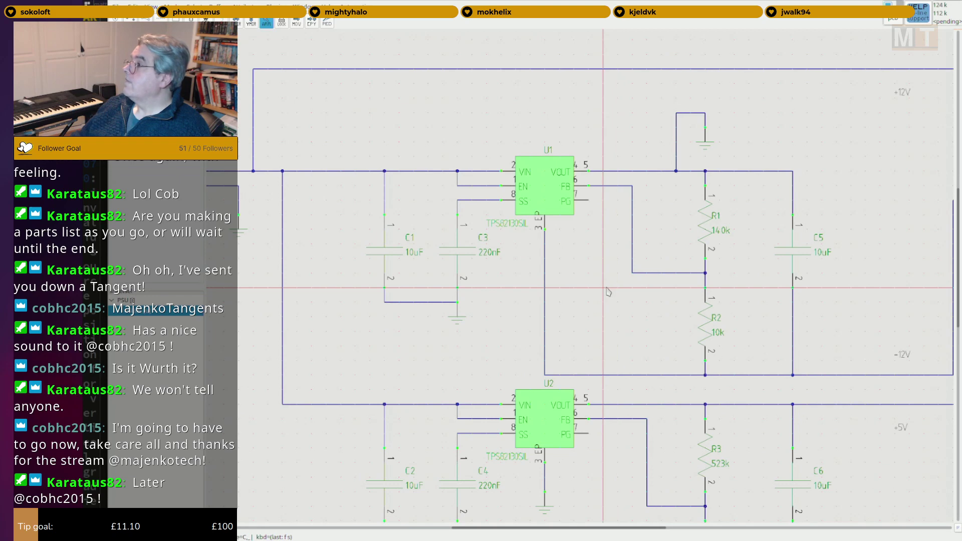
# Switch to the pcb-rnd board, re-import the schematic and regenerate the rat lines.
pyautogui.hotkey('alt', 'Tab')
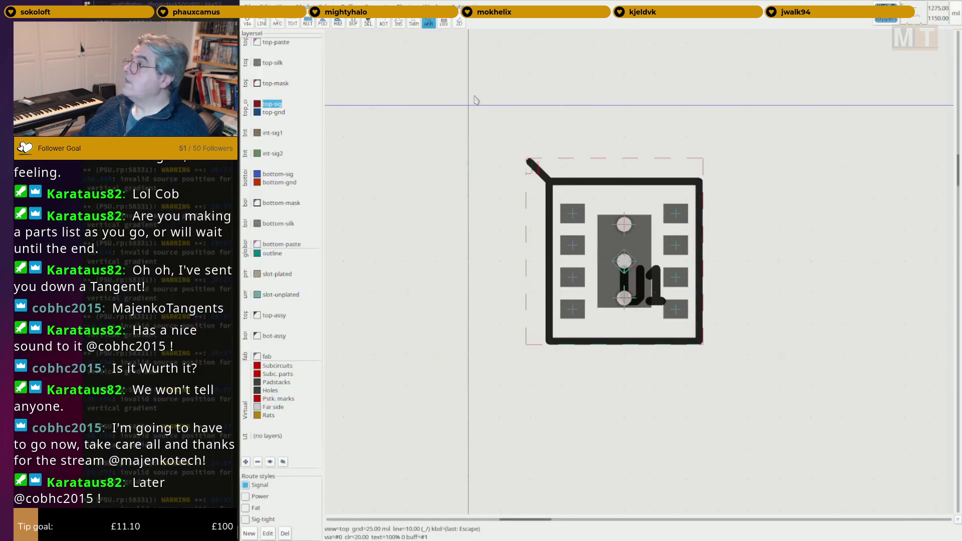
pyautogui.scroll(-8, 482, 128)
pyautogui.moveTo(491, 143); pyautogui.dragTo(573, 327, button='middle')
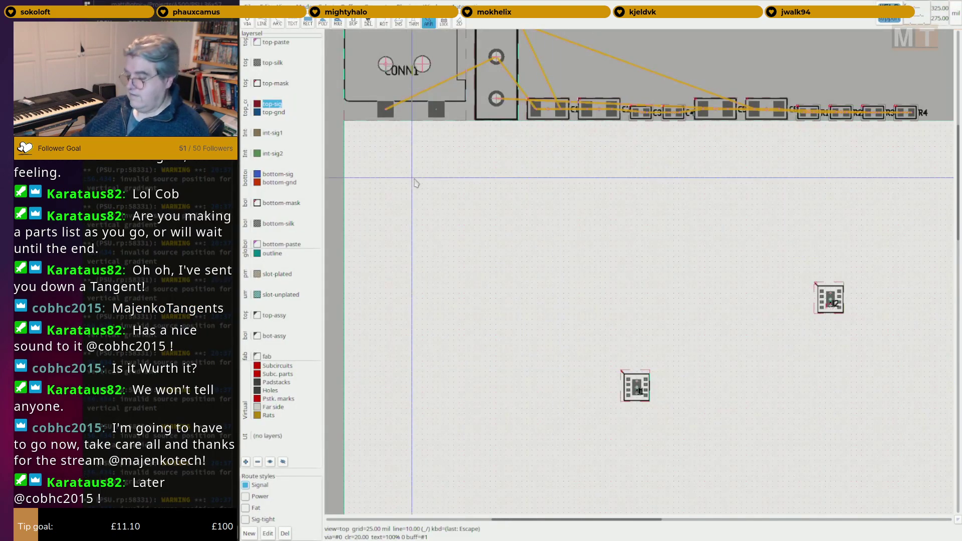
pyautogui.press('s')
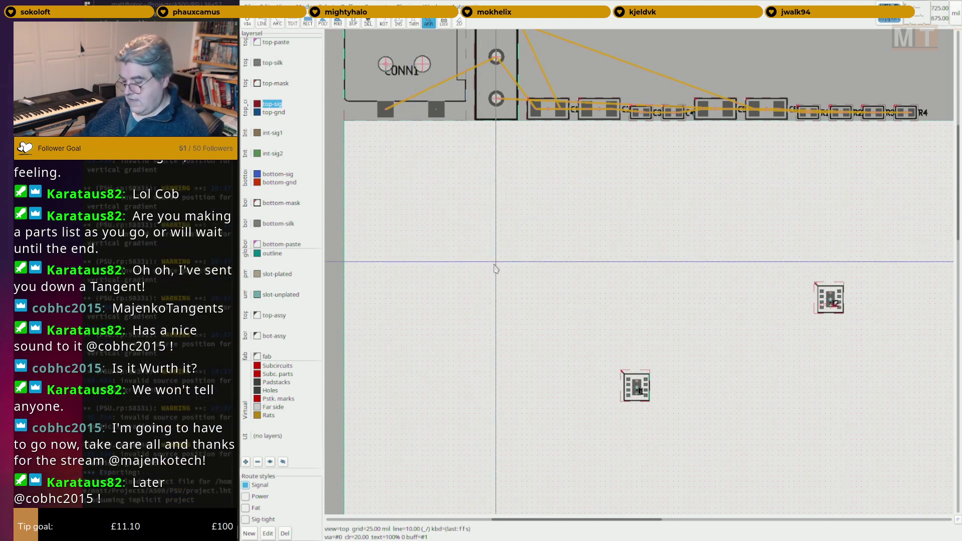
pyautogui.press('r')
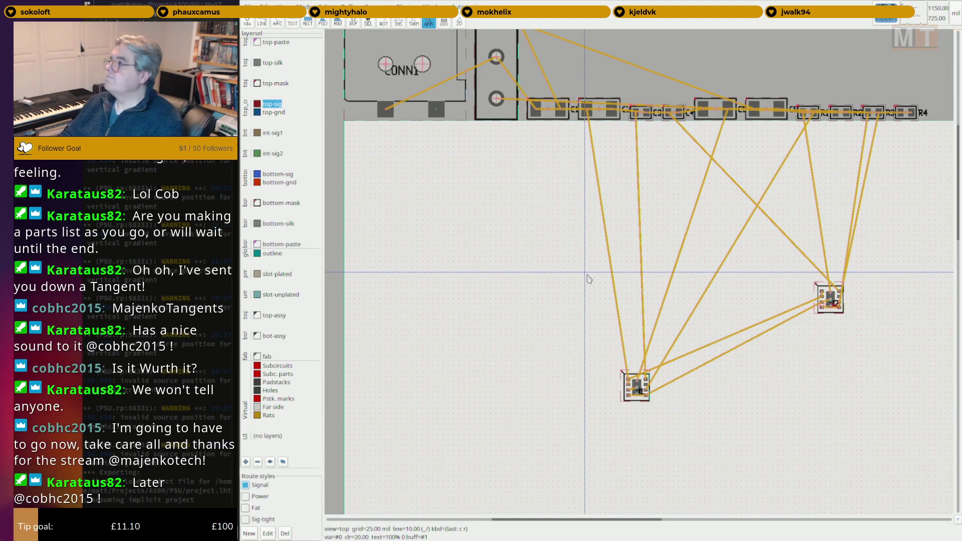
# Examine the rat lines between the pads of CONN1 and CONN2 and the pad numbering of CONN1.
pyautogui.scroll(-4, 589, 279)
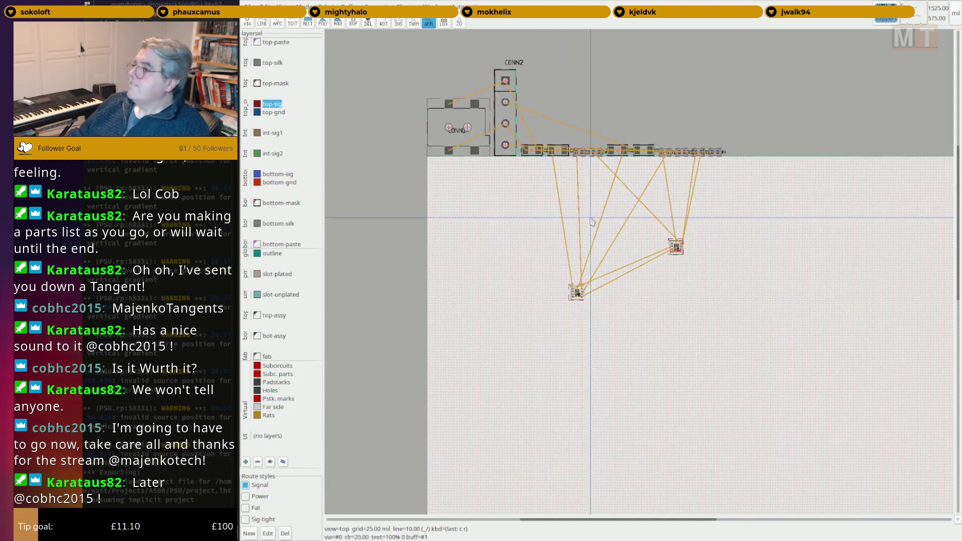
pyautogui.scroll(2, 441, 117)
pyautogui.scroll(3, 451, 115)
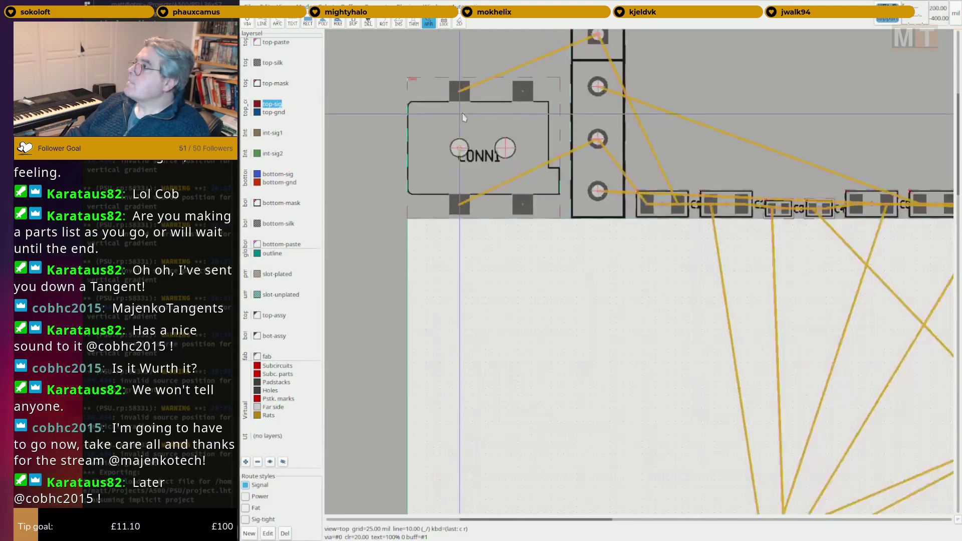
pyautogui.click(466, 125)
pyautogui.scroll(1, 476, 143)
pyautogui.scroll(-2, 482, 146)
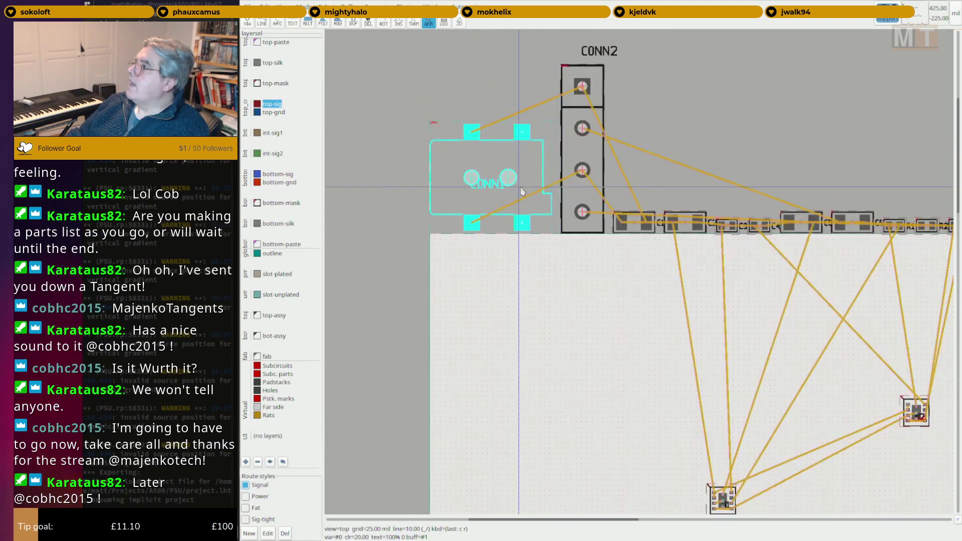
pyautogui.click(508, 249)
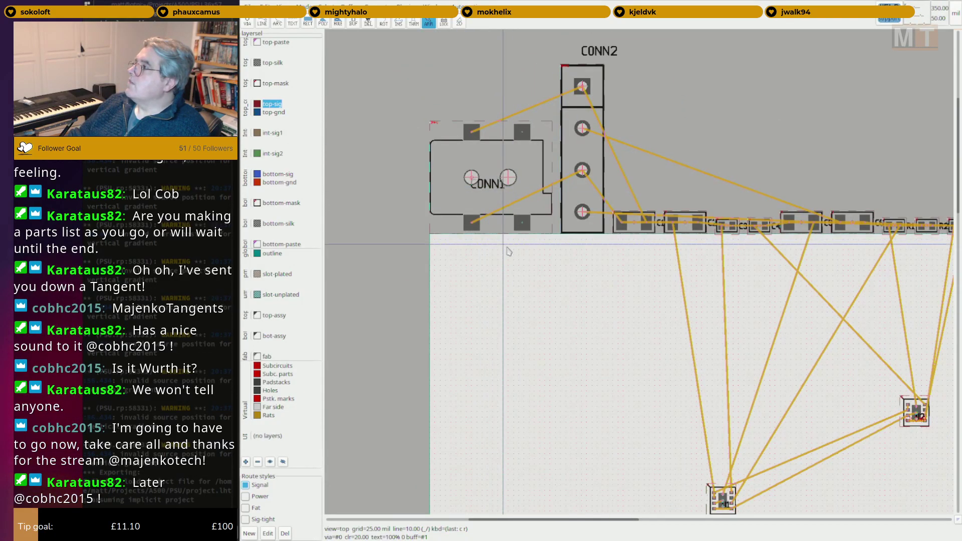
pyautogui.scroll(-3, 473, 146)
pyautogui.click(471, 142)
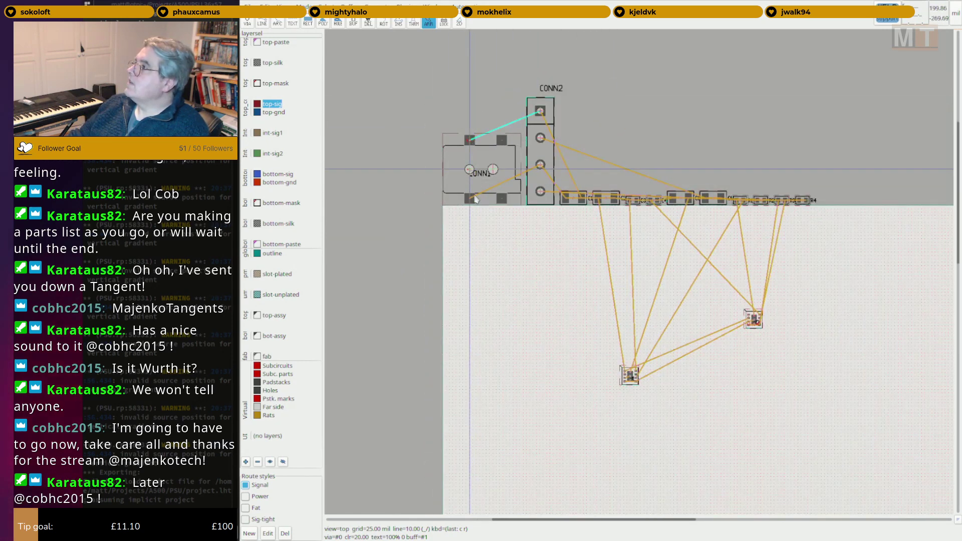
pyautogui.click(470, 199)
pyautogui.scroll(4, 470, 190)
pyautogui.scroll(-3, 472, 112)
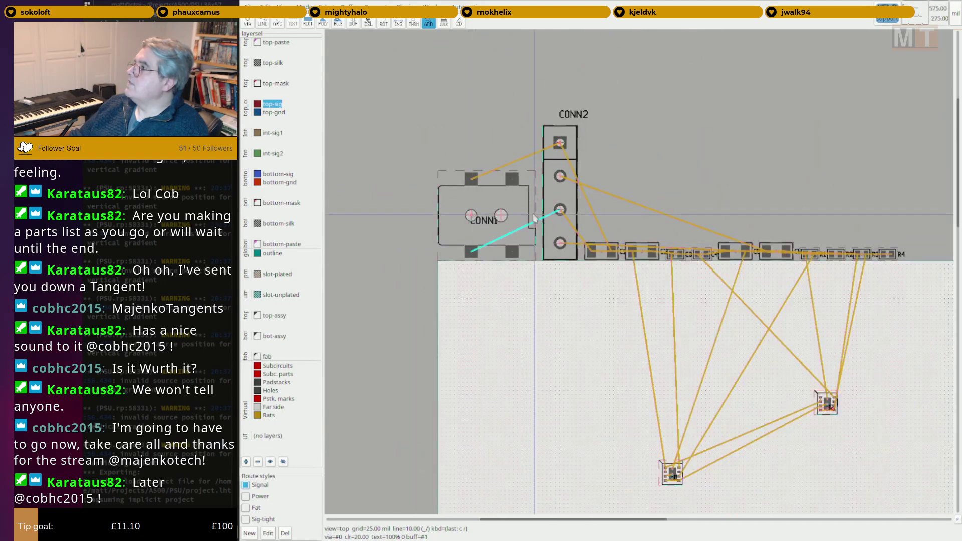
pyautogui.scroll(4, 476, 194)
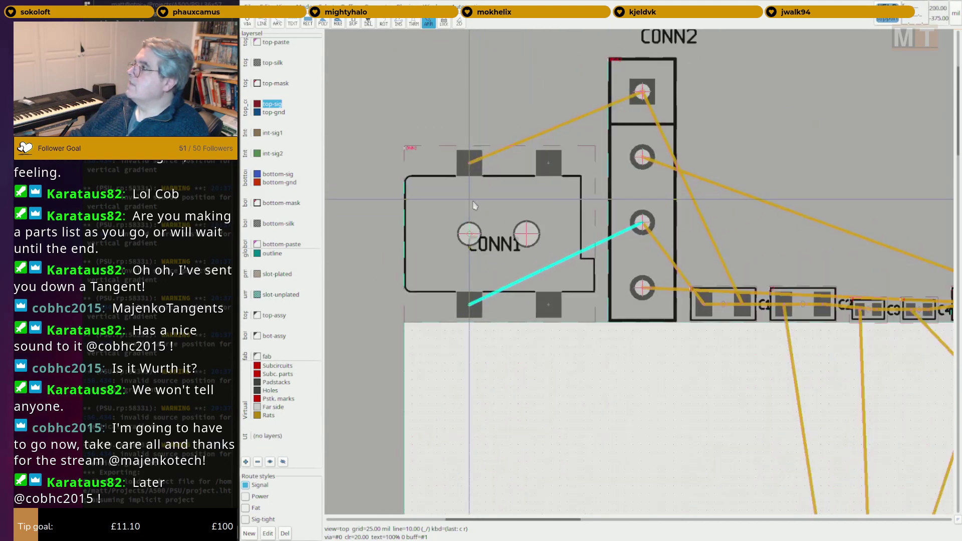
pyautogui.scroll(3, 478, 174)
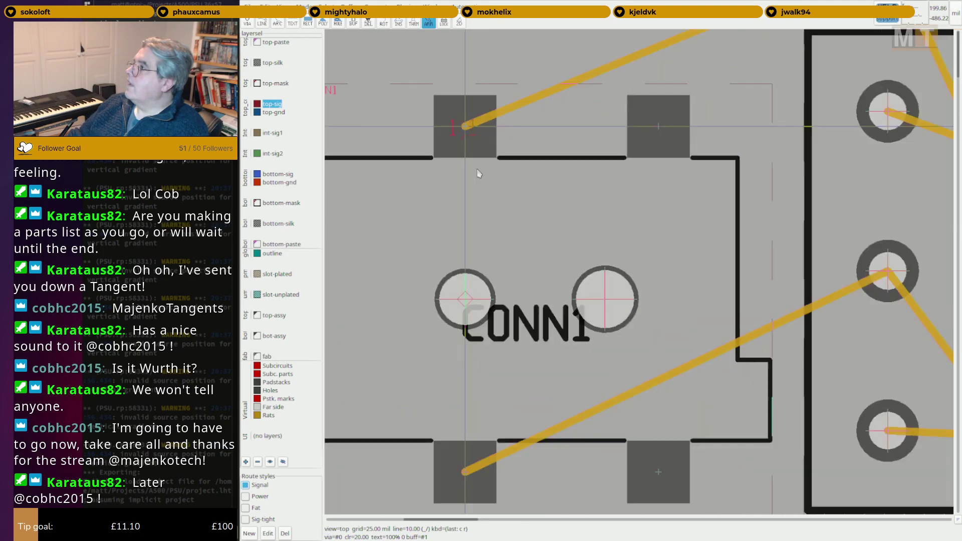
# Move the CONN1 power jack from above the board onto the board area, just below regulator U1.
pyautogui.scroll(-3, 477, 125)
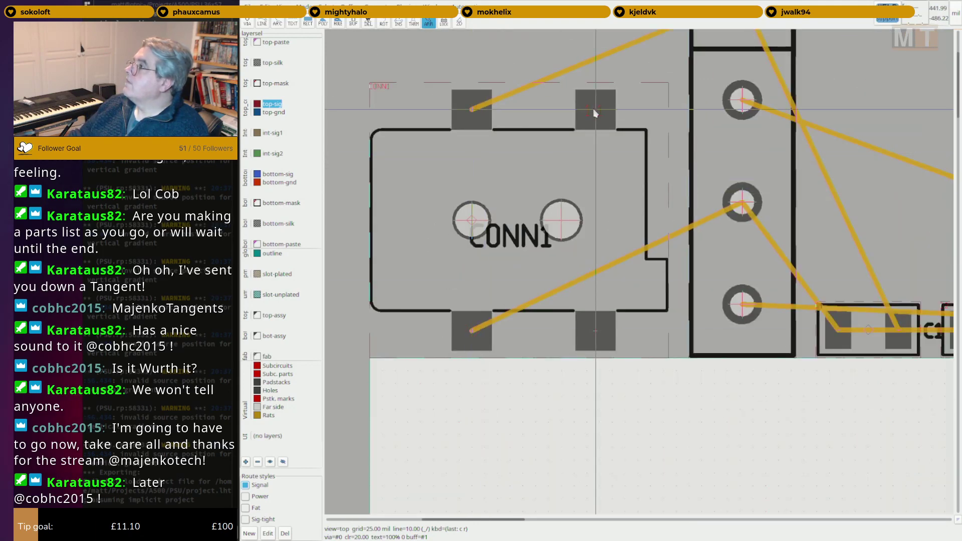
pyautogui.scroll(3, 589, 346)
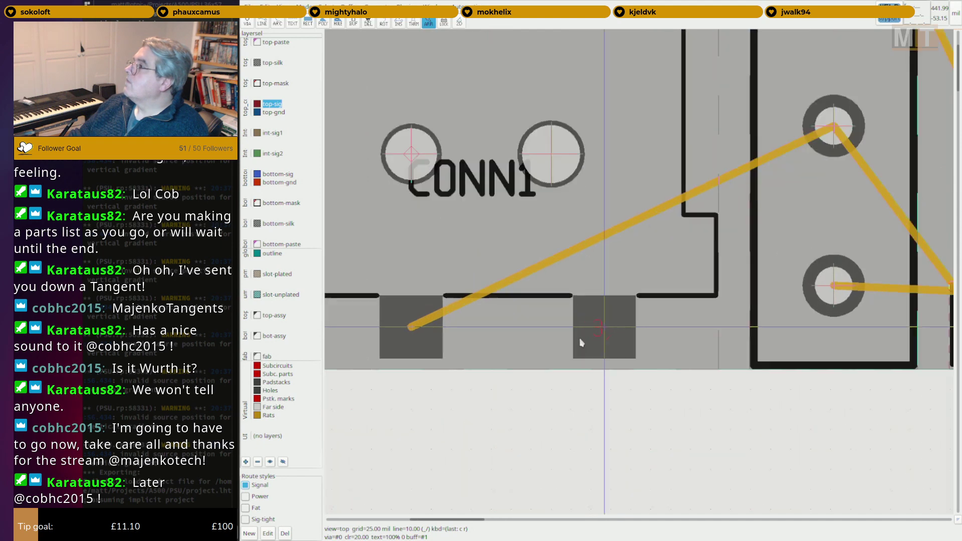
pyautogui.scroll(-2, 571, 157)
pyautogui.scroll(4, 570, 157)
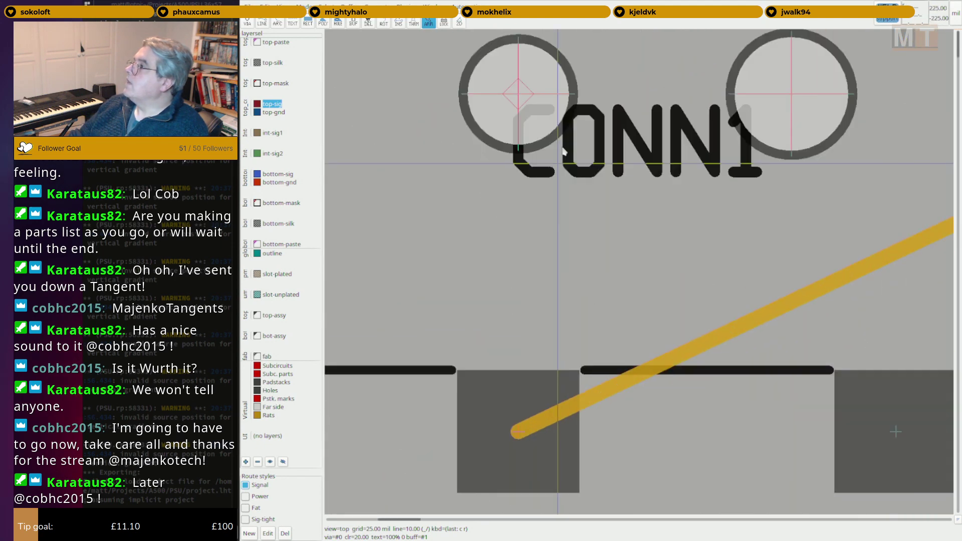
pyautogui.scroll(-8, 594, 245)
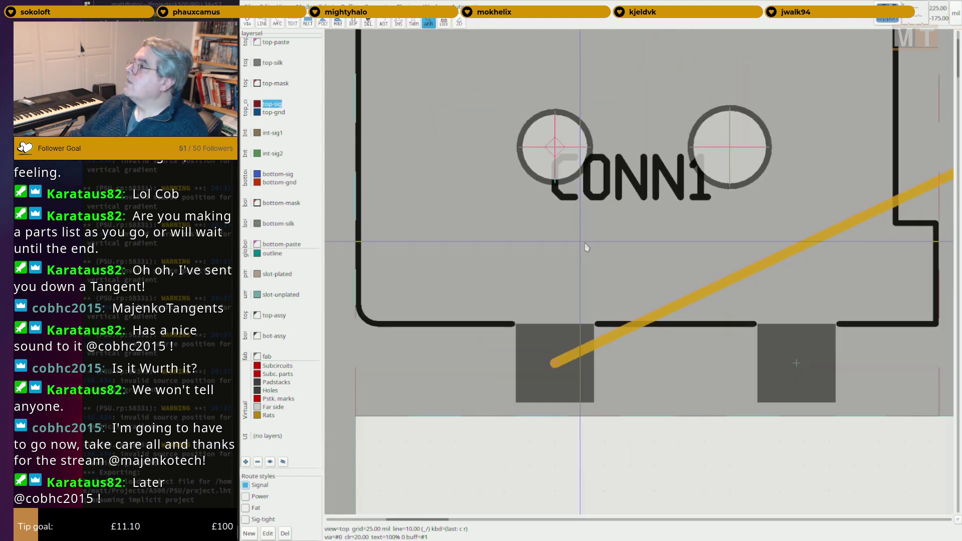
pyautogui.moveTo(654, 493); pyautogui.dragTo(669, 452)
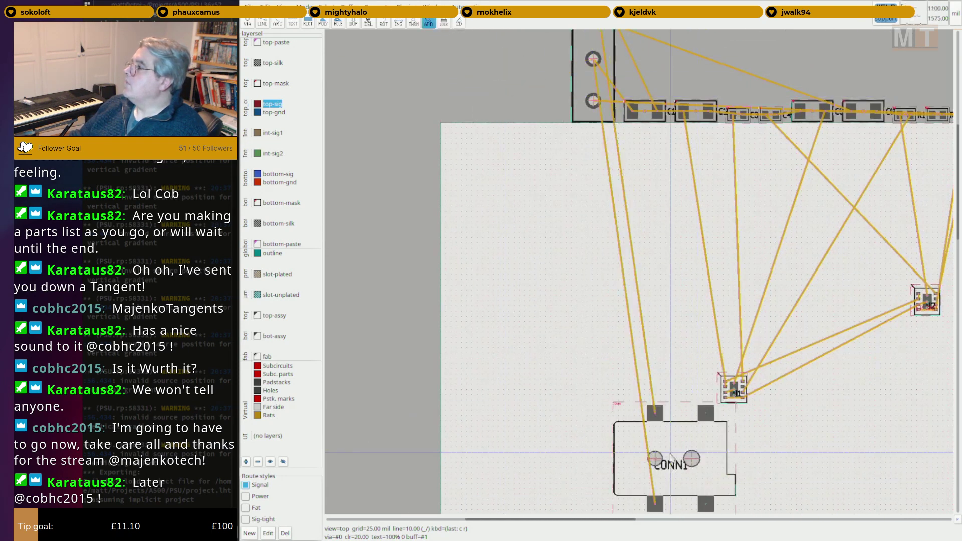
# Check the terminals of the moved CONN1 and regenerate the rat lines for its new position.
pyautogui.moveTo(798, 465); pyautogui.dragTo(624, 226, button='middle')
pyautogui.scroll(5, 416, 178)
pyautogui.moveTo(625, 111); pyautogui.dragTo(532, 211, button='middle')
pyautogui.scroll(4, 532, 213)
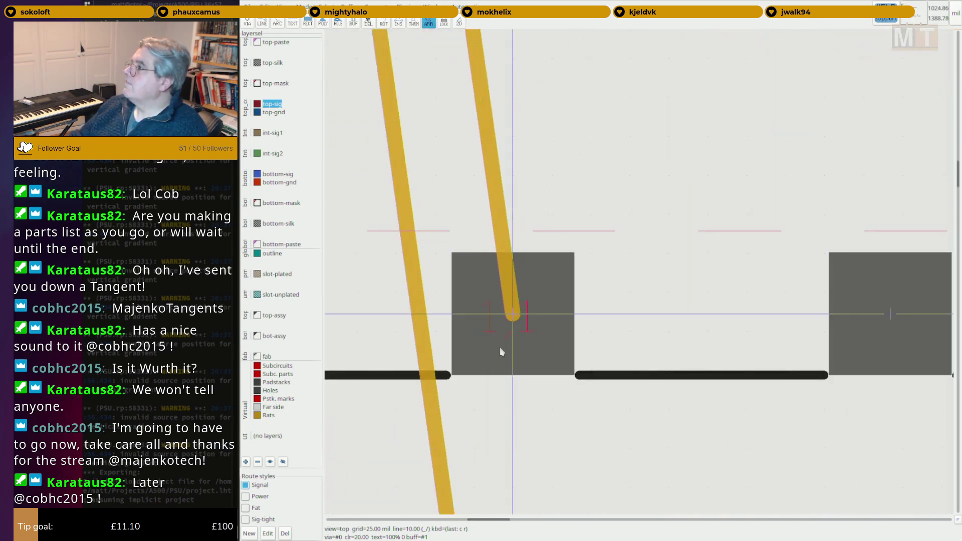
pyautogui.scroll(-5, 508, 326)
pyautogui.moveTo(514, 323); pyautogui.dragTo(526, 129, button='middle')
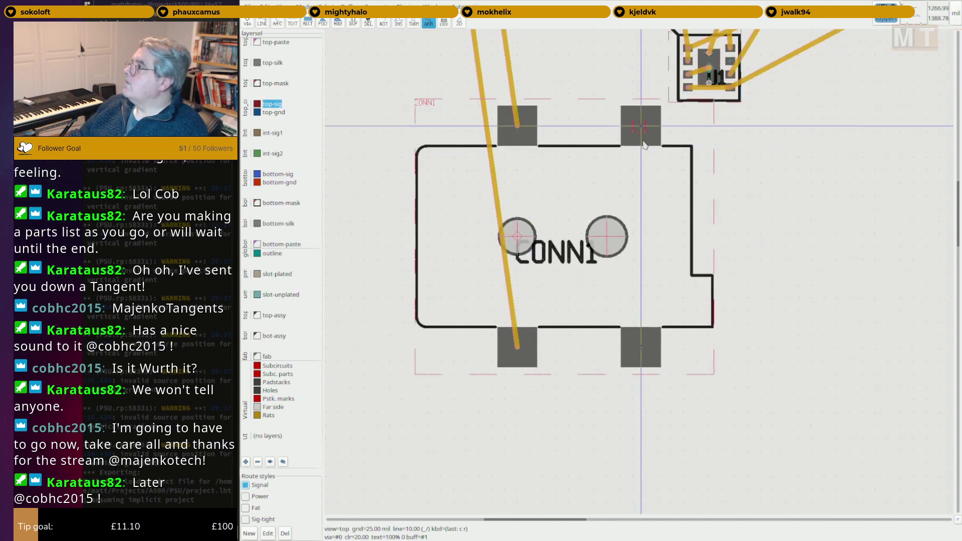
pyautogui.press('c')
pyautogui.press('r')
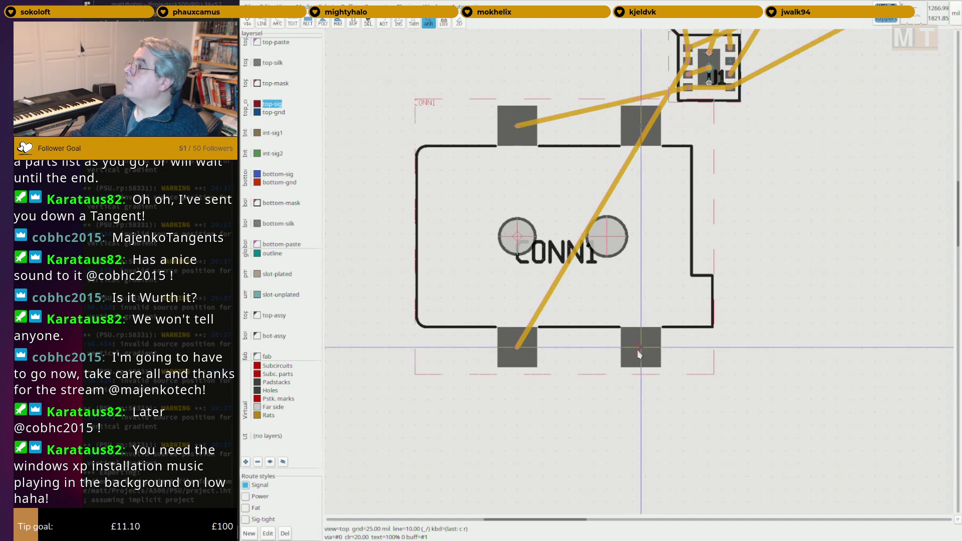
pyautogui.scroll(3, 556, 130)
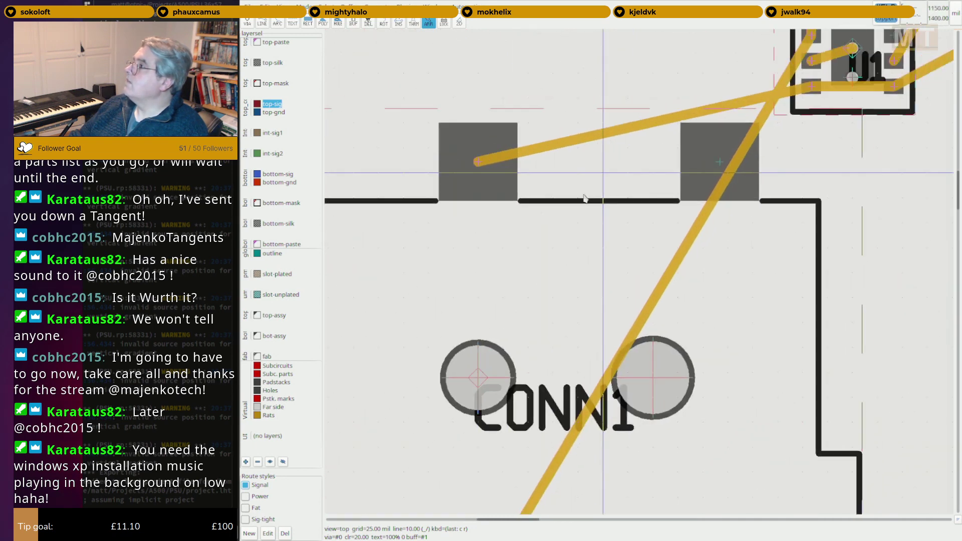
pyautogui.moveTo(585, 199); pyautogui.dragTo(568, 213, button='middle')
pyautogui.moveTo(727, 185)
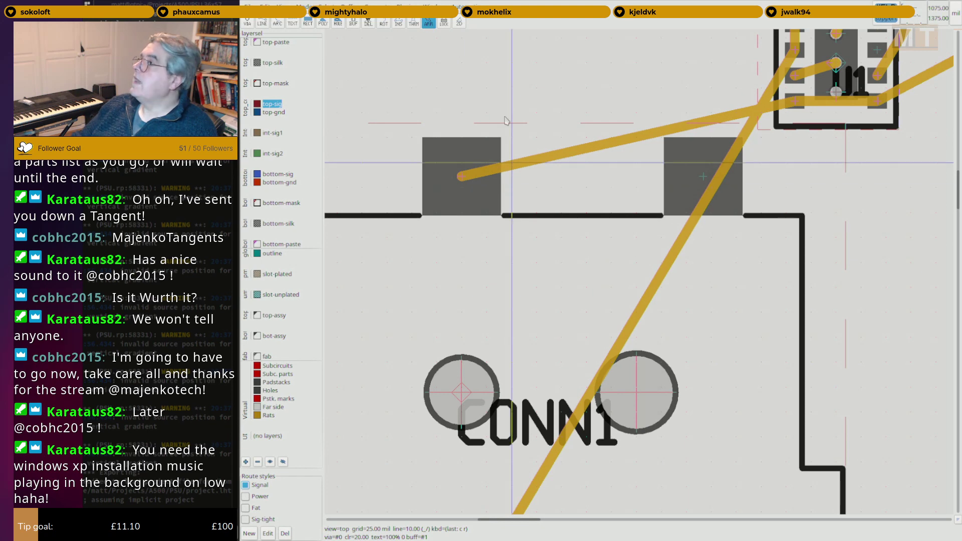
pyautogui.hotkey('alt', 'Tab')
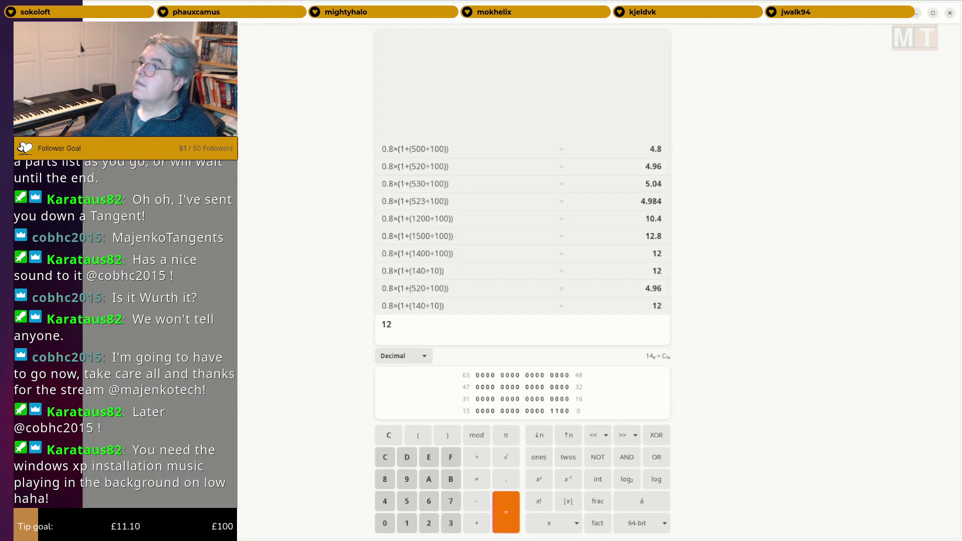
pyautogui.press('super+Left')
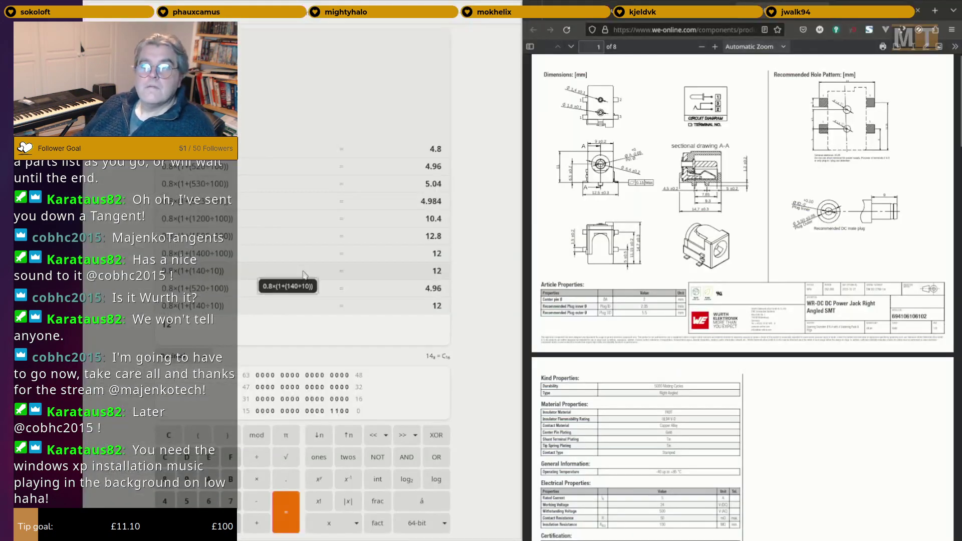
pyautogui.moveTo(522, 336); pyautogui.dragTo(382, 336)
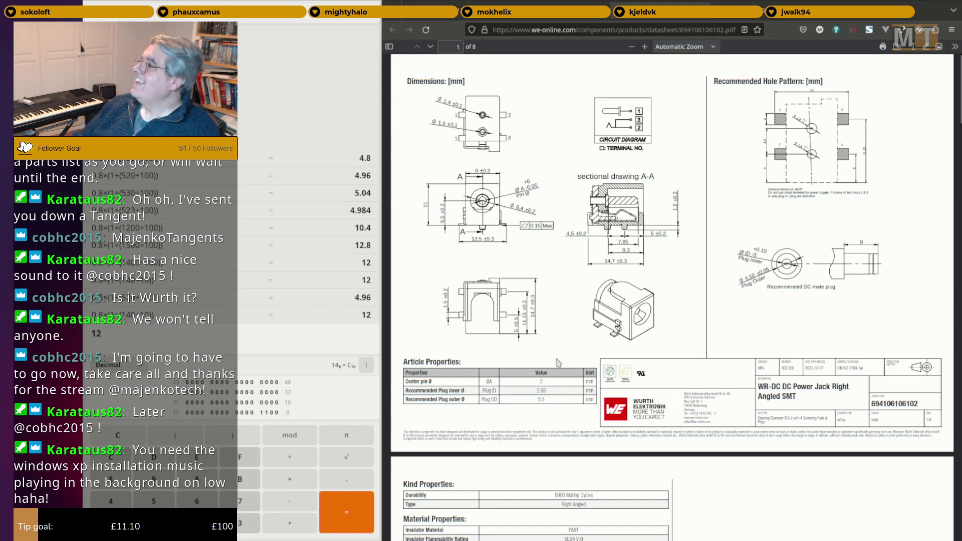
pyautogui.moveTo(382, 341); pyautogui.dragTo(299, 341)
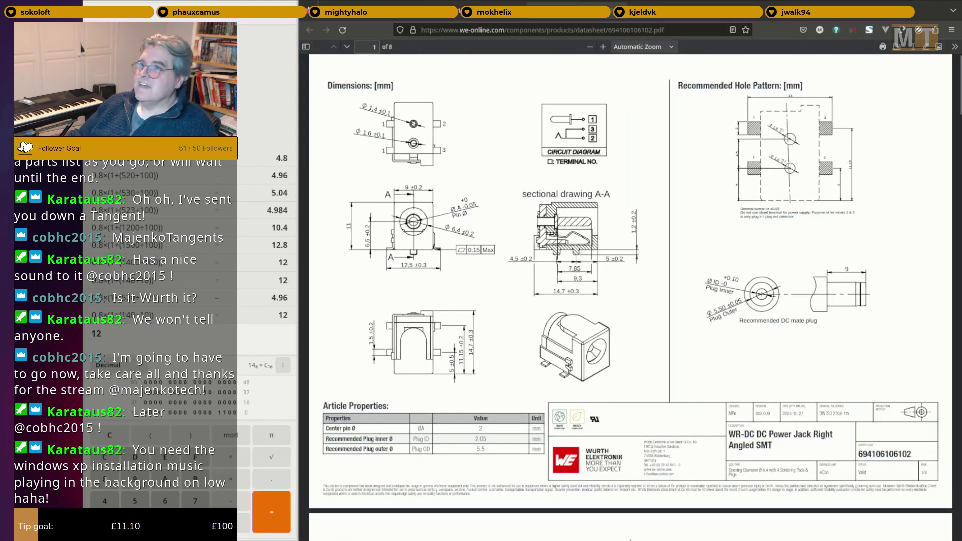
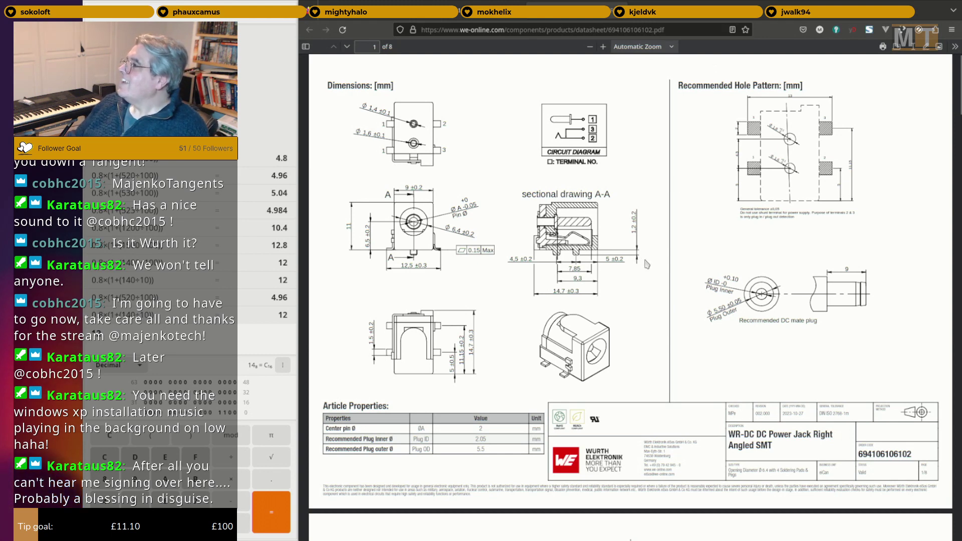
pyautogui.keyDown('ctrl'); pyautogui.scroll(1, 400, 150); pyautogui.keyUp('ctrl')
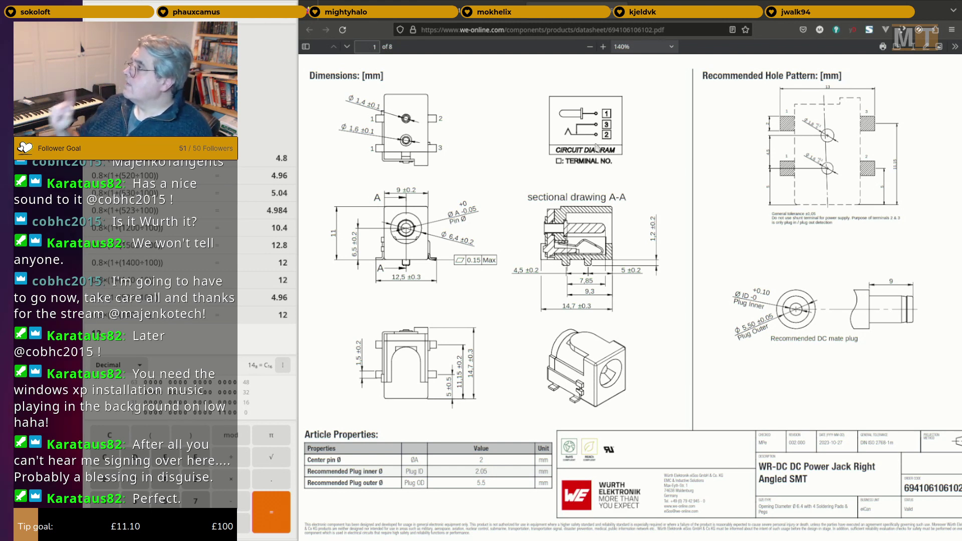
# Switch to the schematic and flip CONN1 vertically, lining up terminal 1 with the regulators' VIN wire and terminal 2 with the ground wire.
pyautogui.hotkey('alt', 'Tab')
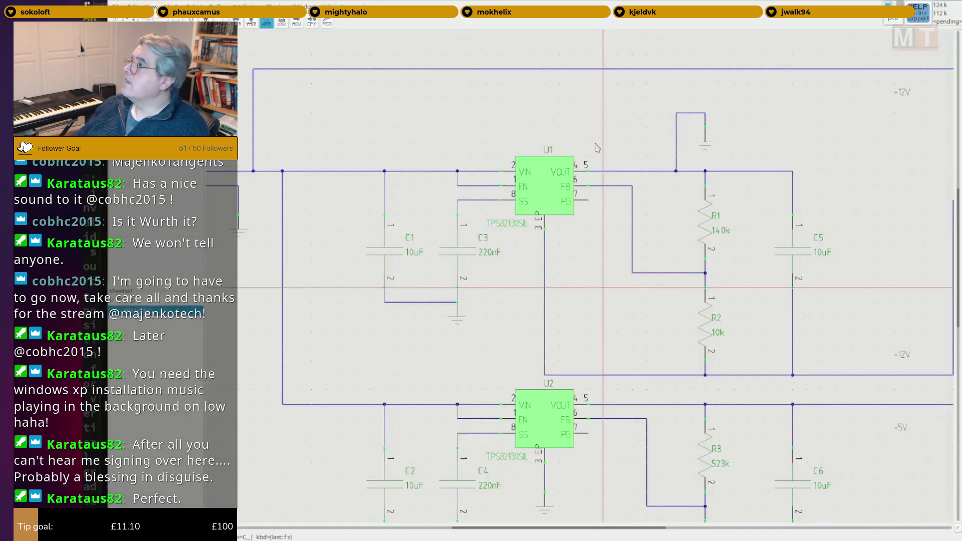
pyautogui.moveTo(423, 125); pyautogui.dragTo(814, 139, button='middle')
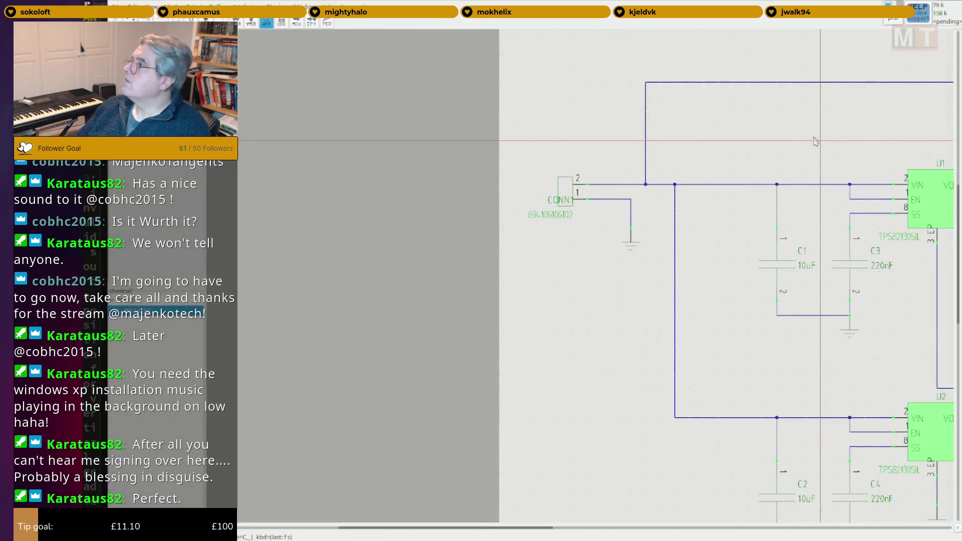
pyautogui.scroll(5, 597, 186)
pyautogui.scroll(-3, 592, 173)
pyautogui.moveTo(600, 174); pyautogui.dragTo(571, 192, button='middle')
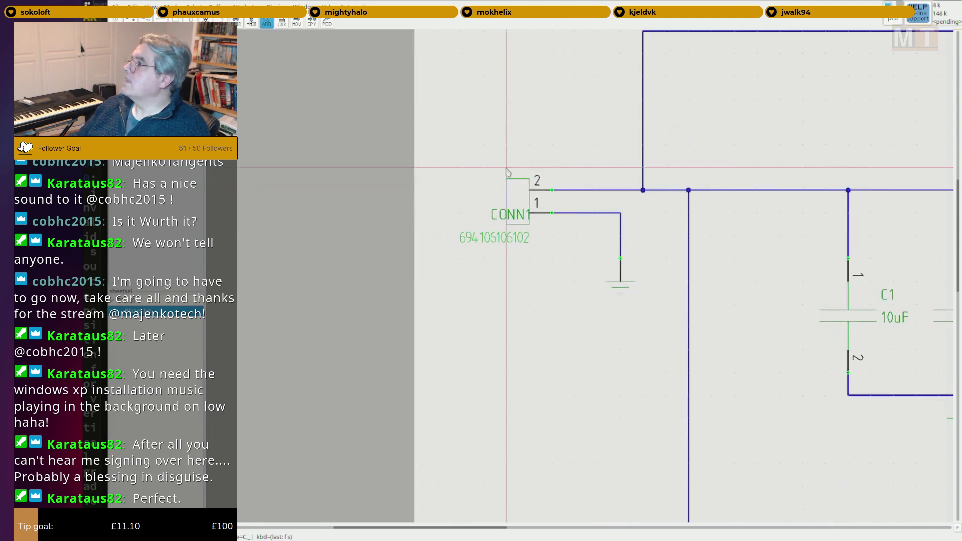
pyautogui.scroll(3, 506, 170)
pyautogui.scroll(-2, 569, 187)
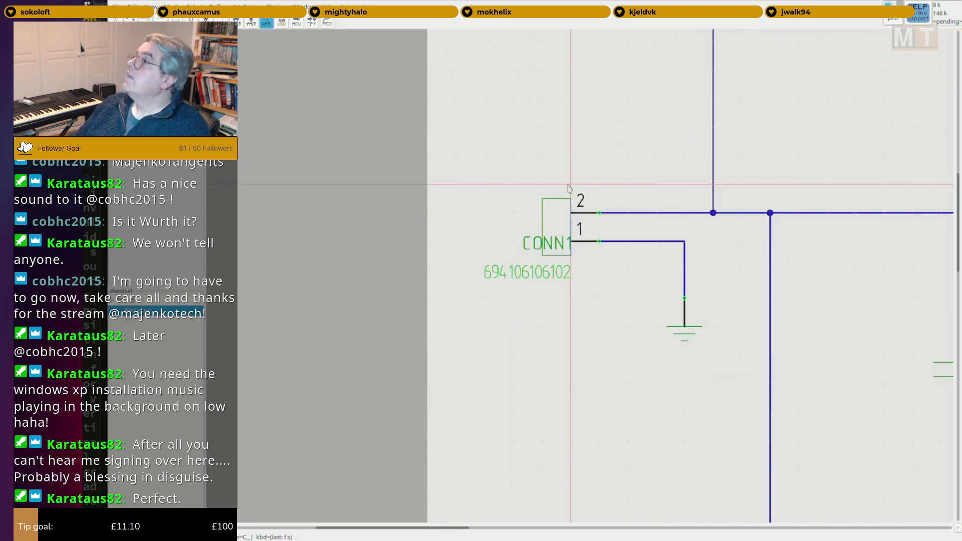
pyautogui.click(250, 23)
pyautogui.click(550, 223)
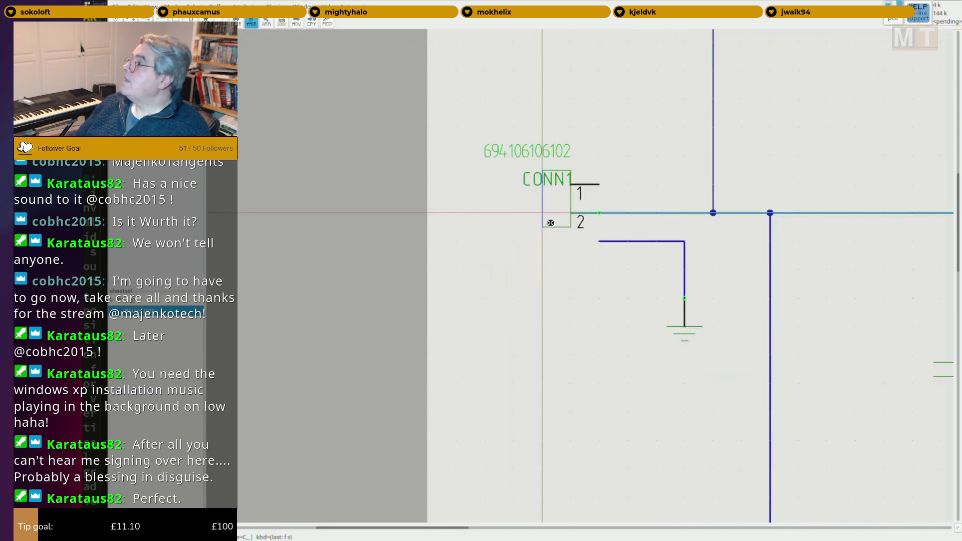
pyautogui.press('Escape')
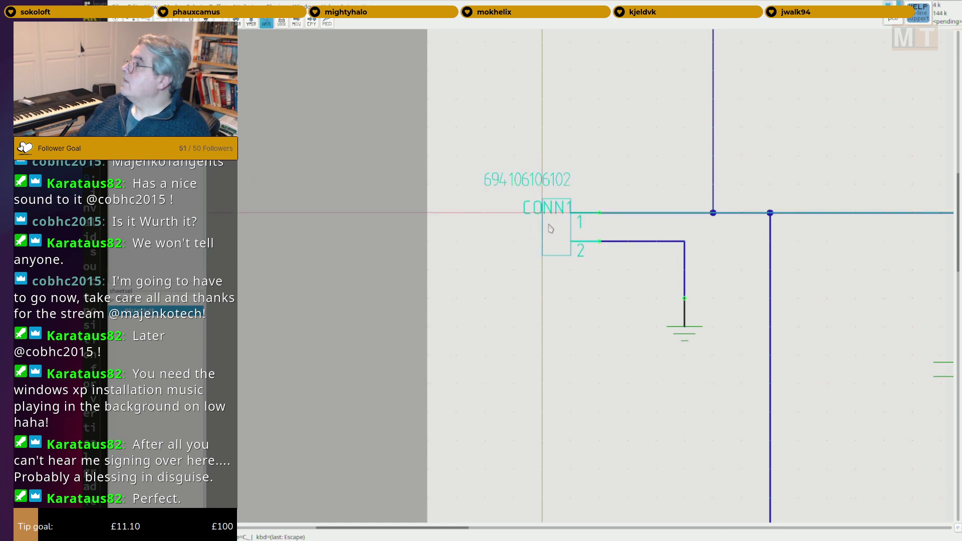
pyautogui.click(500, 281)
# Save the schematic and switch back to the pcb-rnd board.
pyautogui.scroll(-4, 521, 292)
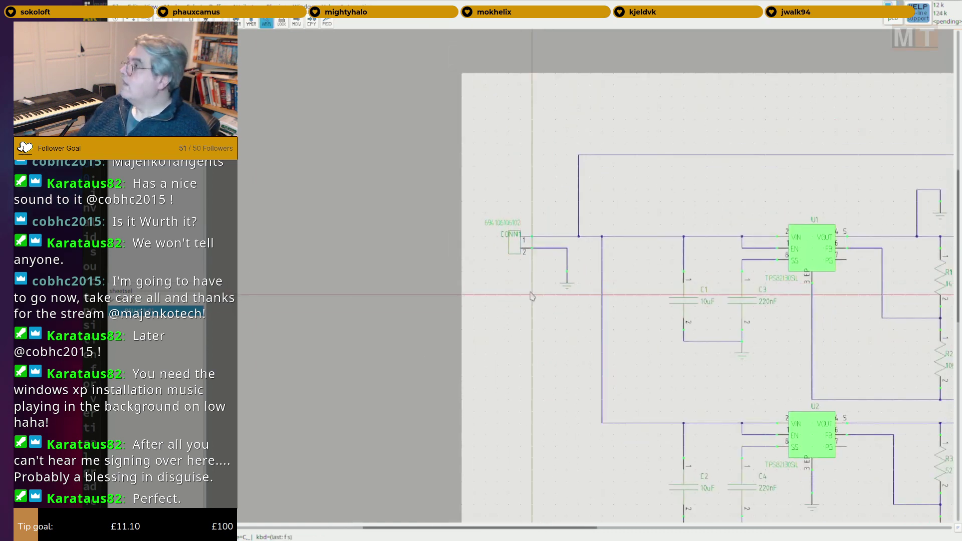
pyautogui.press('f')
pyautogui.press('s')
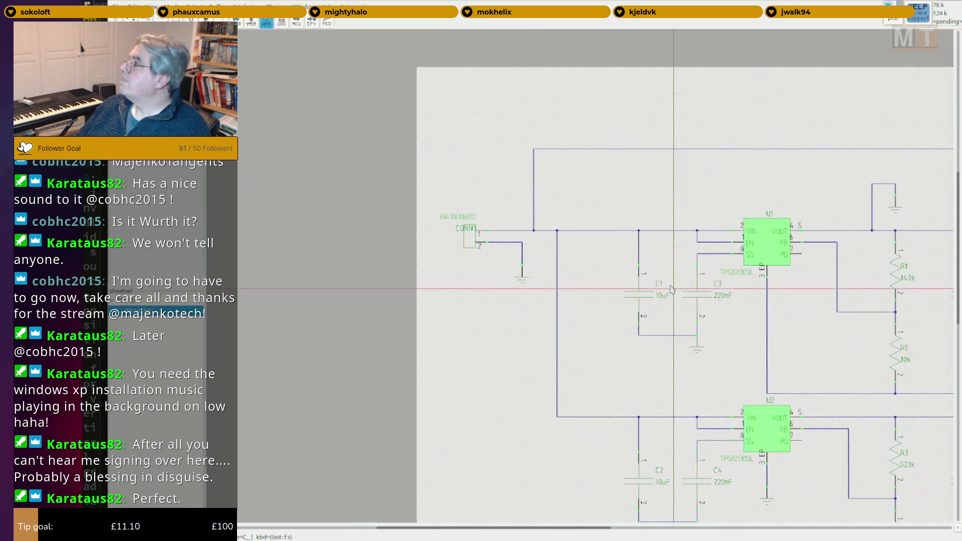
pyautogui.hotkey('alt', 'Tab')
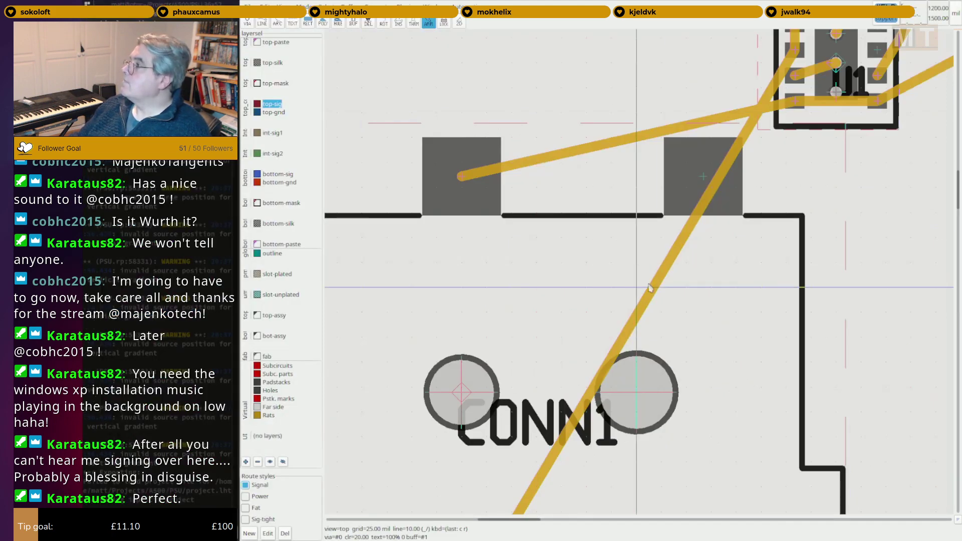
# Inspect U1's VOUT terminal, highlight the net of CONN1's upper-left pad and trace it across the regulators and capacitors.
pyautogui.scroll(-7, 649, 284)
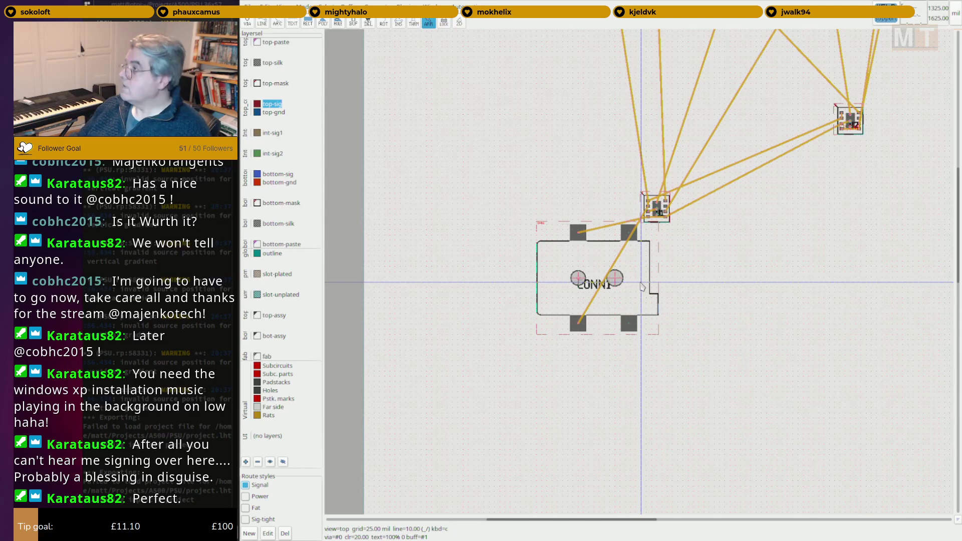
pyautogui.press('Escape')
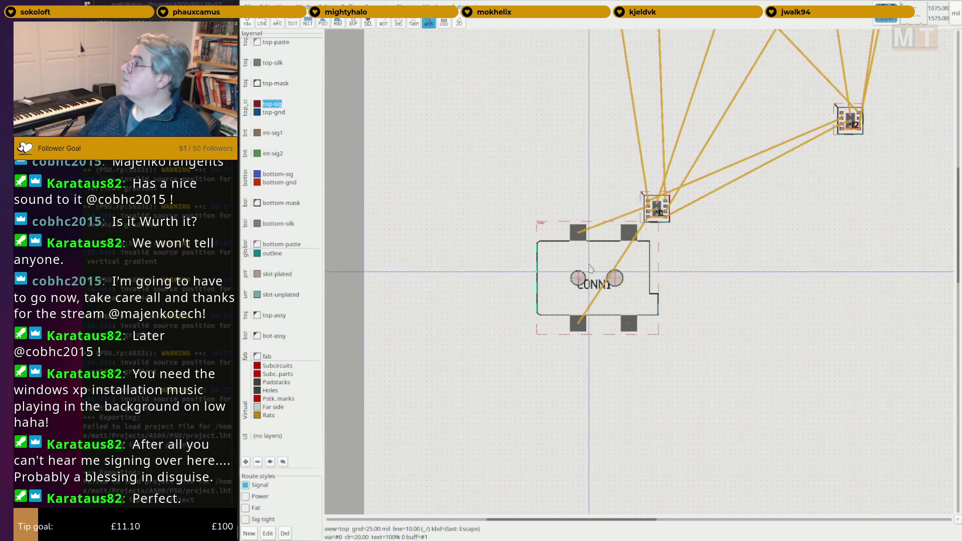
pyautogui.scroll(2, 589, 256)
pyautogui.moveTo(706, 184)
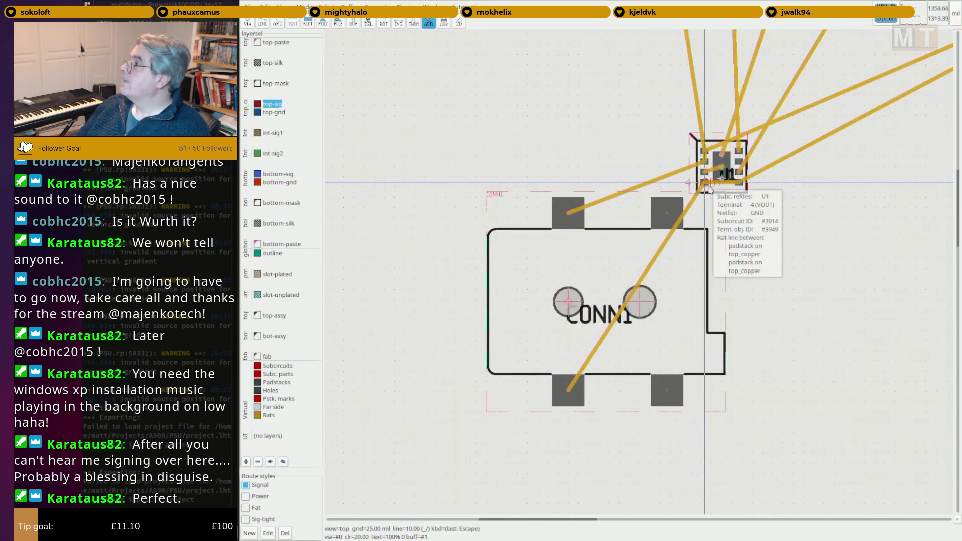
pyautogui.scroll(2, 708, 187)
pyautogui.scroll(-3, 708, 188)
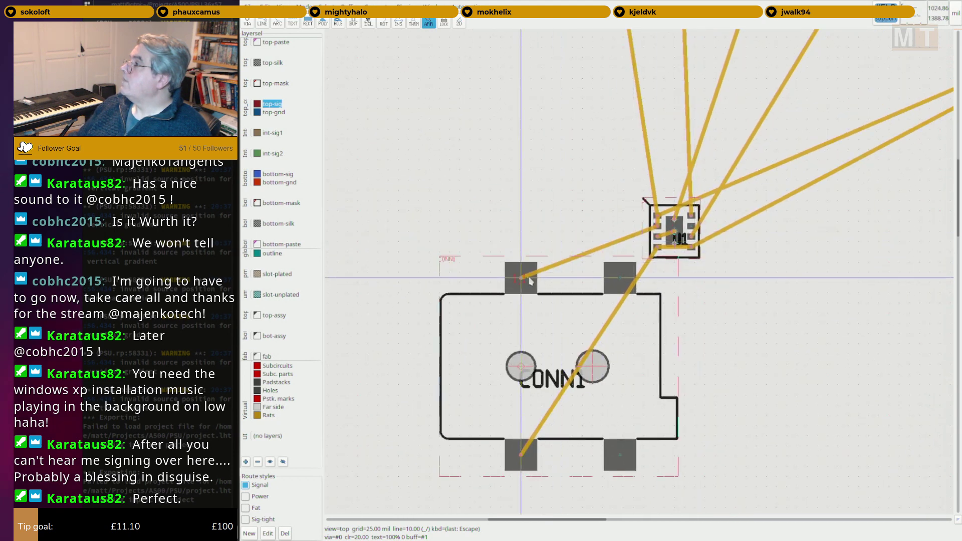
pyautogui.press('c')
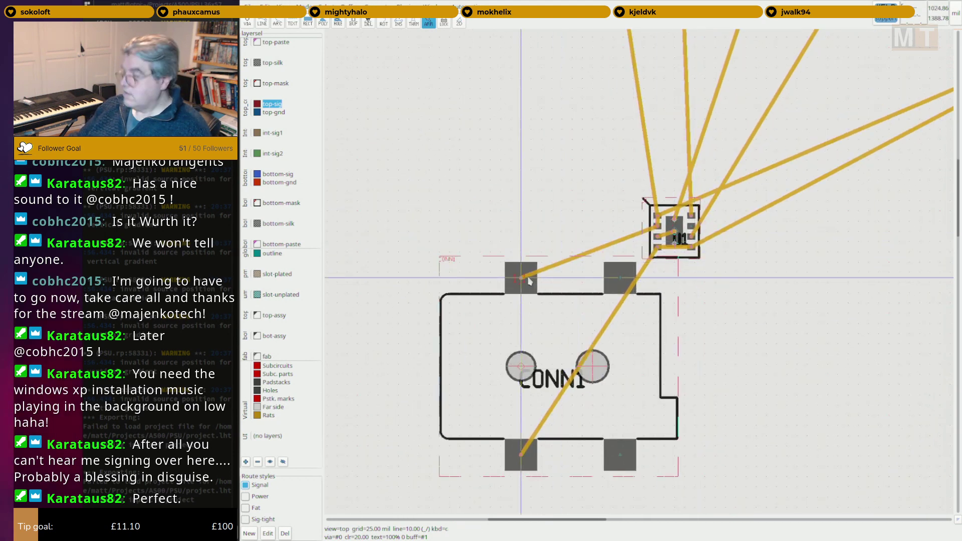
pyautogui.press('f')
pyautogui.scroll(-5, 530, 282)
pyautogui.moveTo(694, 269); pyautogui.dragTo(633, 321, button='middle')
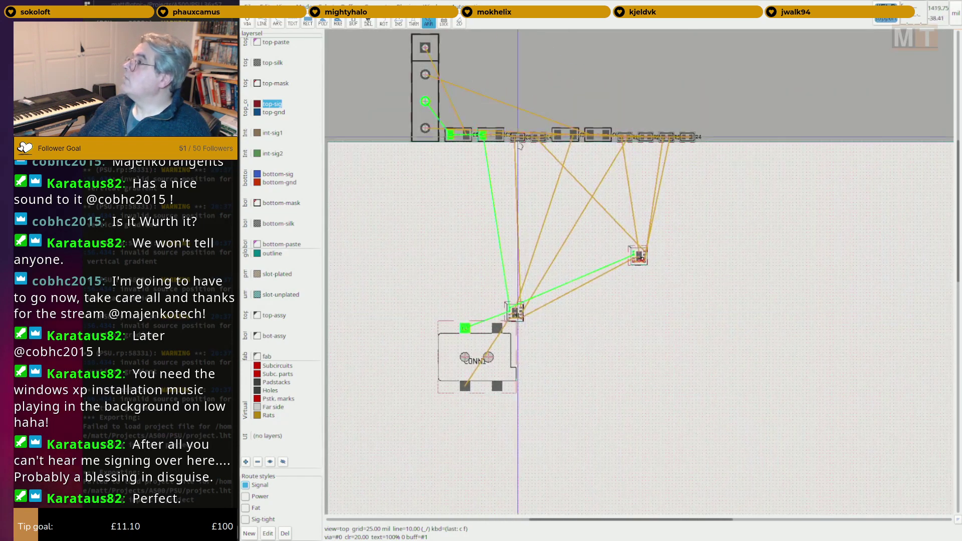
pyautogui.scroll(5, 447, 116)
pyautogui.scroll(-4, 558, 158)
pyautogui.moveTo(574, 196); pyautogui.dragTo(558, 119, button='middle')
pyautogui.scroll(-2, 557, 120)
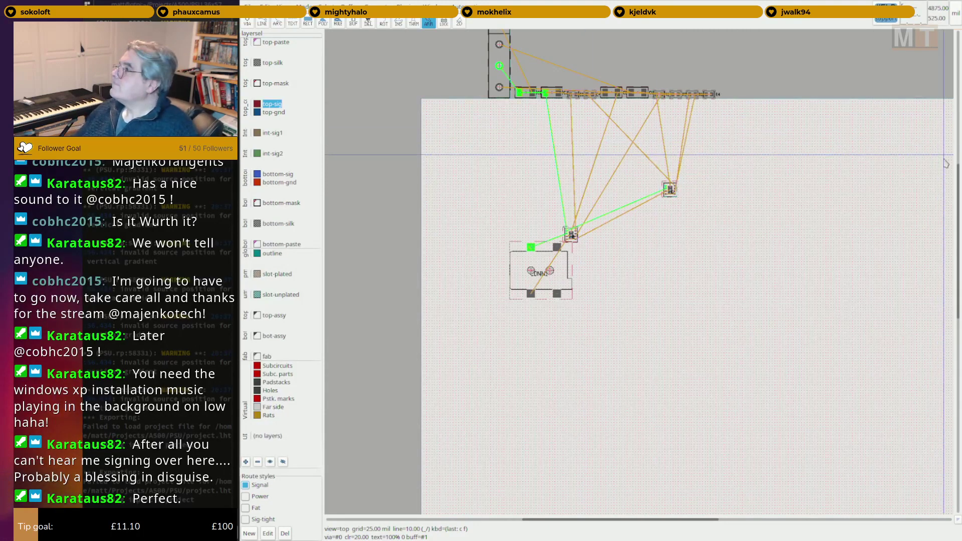
# Move the four-pin connector CONN2 from above the board to the board's right-hand side.
pyautogui.moveTo(787, 189); pyautogui.dragTo(792, 203, button='middle')
pyautogui.scroll(-2, 572, 100)
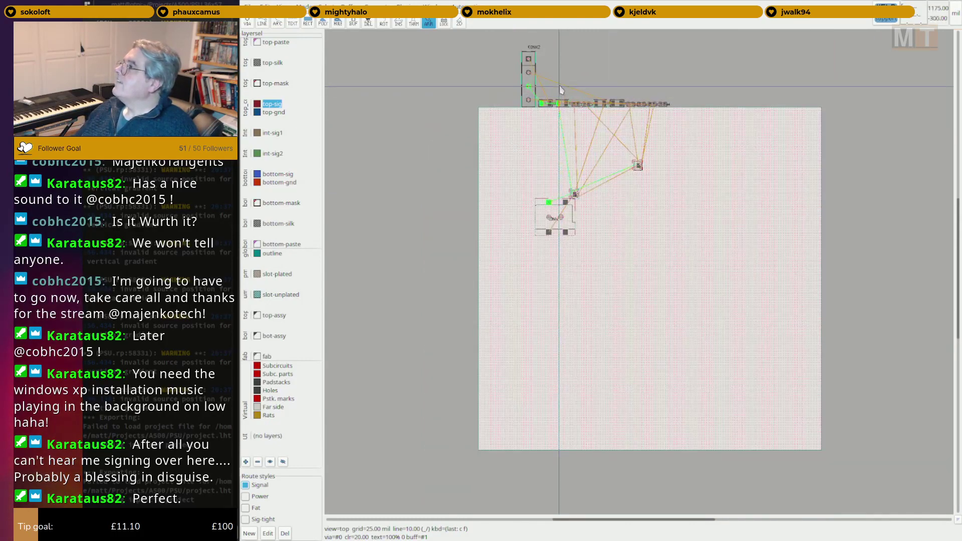
pyautogui.moveTo(561, 90); pyautogui.dragTo(512, 127, button='middle')
pyautogui.moveTo(480, 97); pyautogui.dragTo(727, 239)
# Move capacitors C1 and C2 from the row above the board to the area right of CONN1, and C5 and C6 toward CONN2.
pyautogui.scroll(3, 559, 263)
pyautogui.moveTo(550, 113); pyautogui.dragTo(560, 206, button='middle')
pyautogui.scroll(-2, 560, 206)
pyautogui.scroll(2, 560, 208)
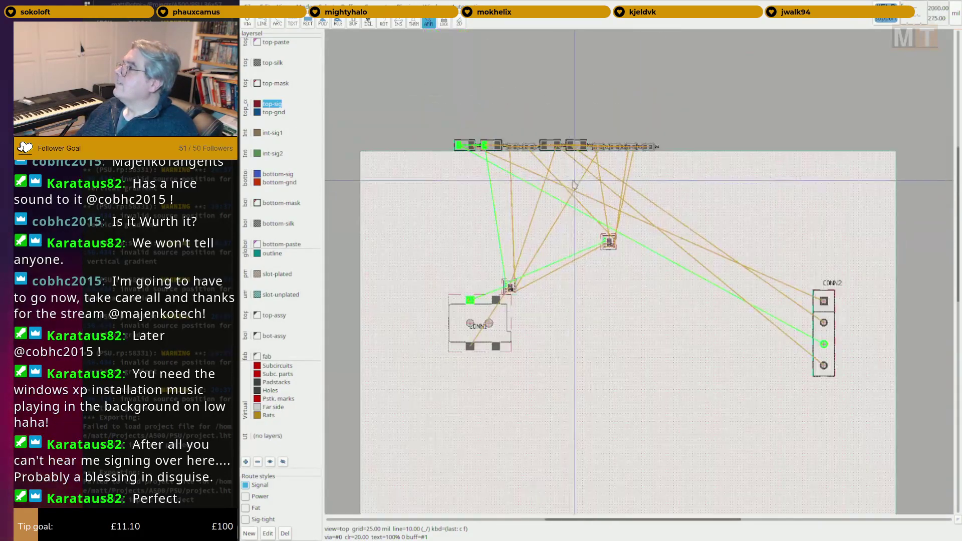
pyautogui.moveTo(443, 146); pyautogui.dragTo(589, 400)
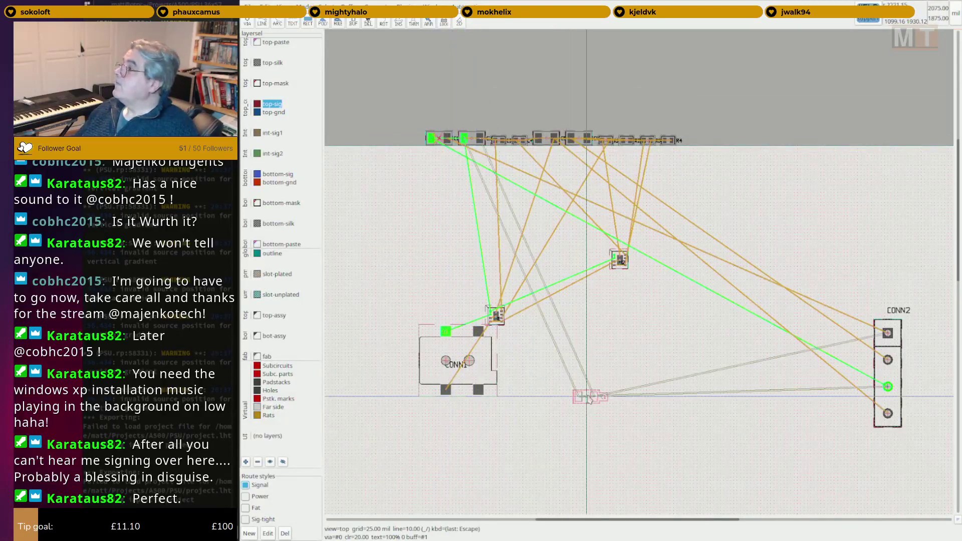
pyautogui.moveTo(463, 139); pyautogui.dragTo(593, 321)
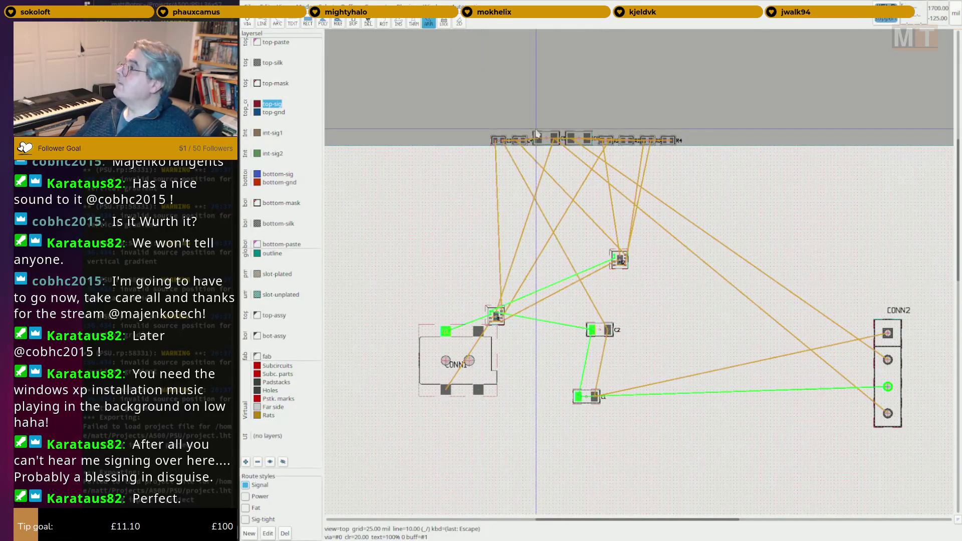
pyautogui.moveTo(546, 138); pyautogui.dragTo(711, 359)
pyautogui.moveTo(581, 141); pyautogui.dragTo(801, 303)
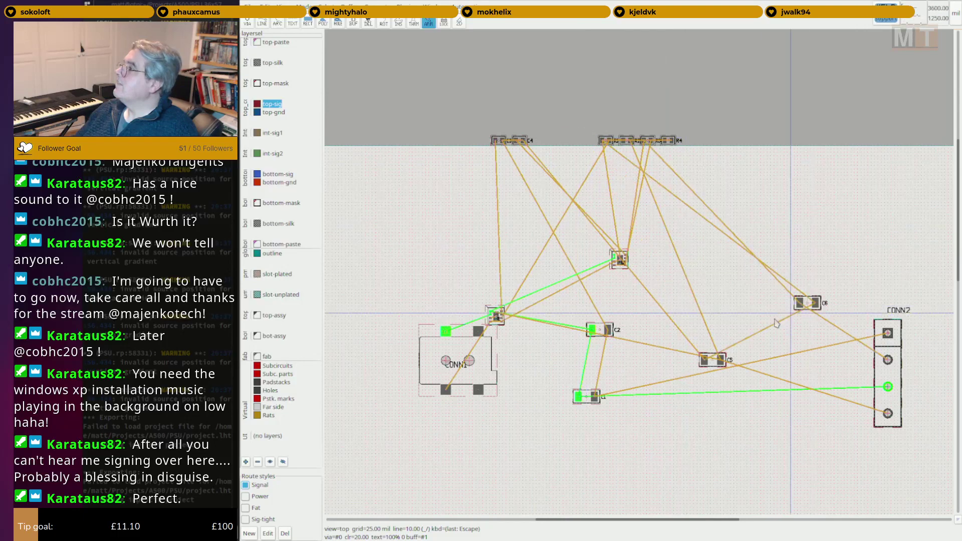
# Move regulator U1 away from CONN1 to just above C1 and regenerate the rat lines.
pyautogui.scroll(2, 663, 305)
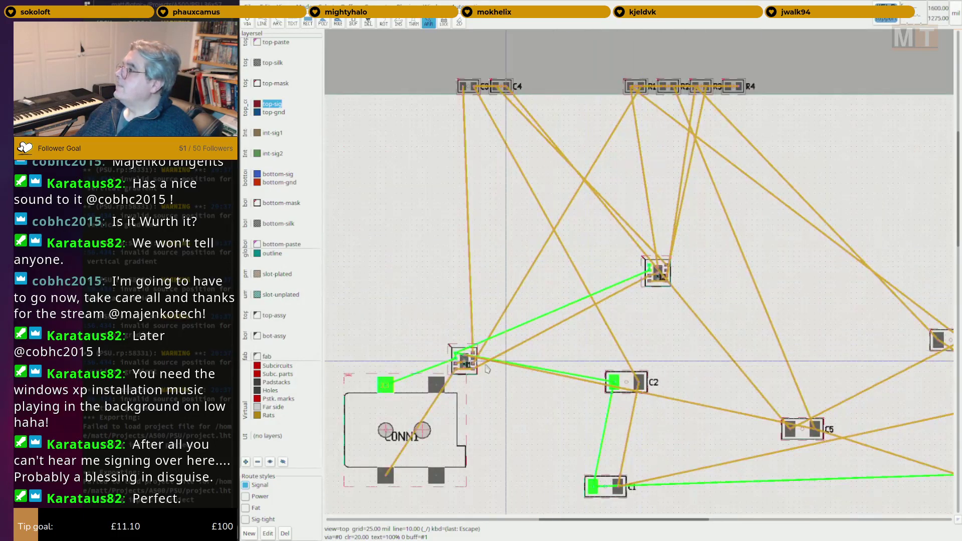
pyautogui.moveTo(464, 362); pyautogui.dragTo(585, 444)
pyautogui.scroll(2, 665, 425)
pyautogui.moveTo(665, 425); pyautogui.dragTo(706, 345, button='middle')
pyautogui.press('c')
pyautogui.press('r')
pyautogui.press('Escape')
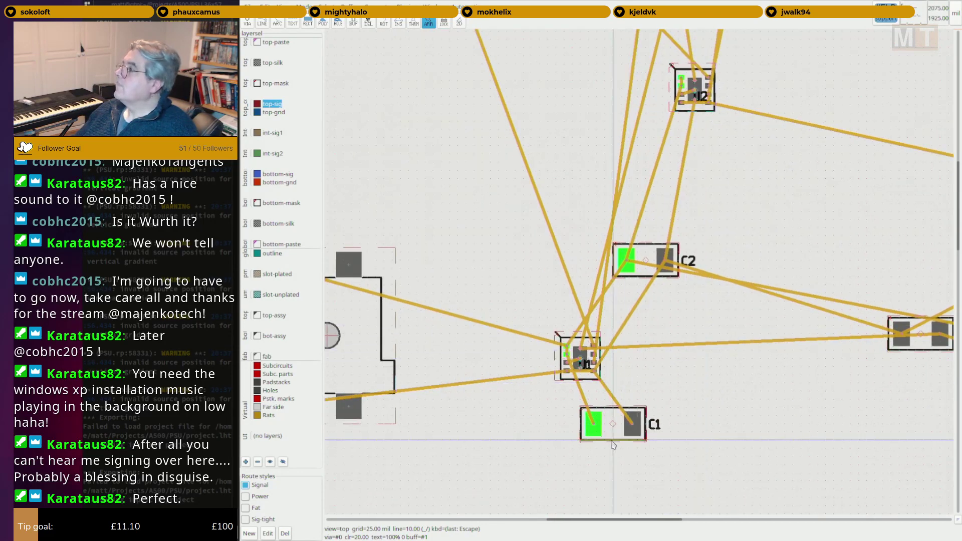
# Move U1 up to sit between CONN1 and C2, and place C1 above it between the connector and the regulator.
pyautogui.moveTo(584, 353); pyautogui.dragTo(696, 341, button='middle')
pyautogui.scroll(2, 700, 348)
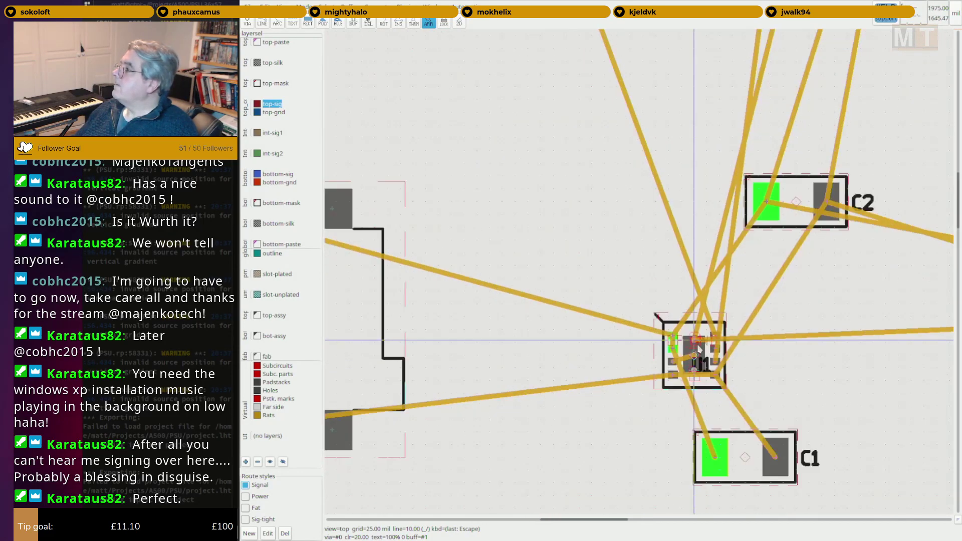
pyautogui.scroll(1, 698, 347)
pyautogui.moveTo(695, 366); pyautogui.dragTo(665, 179)
pyautogui.scroll(-2, 670, 191)
pyautogui.moveTo(729, 315); pyautogui.dragTo(810, 445, button='middle')
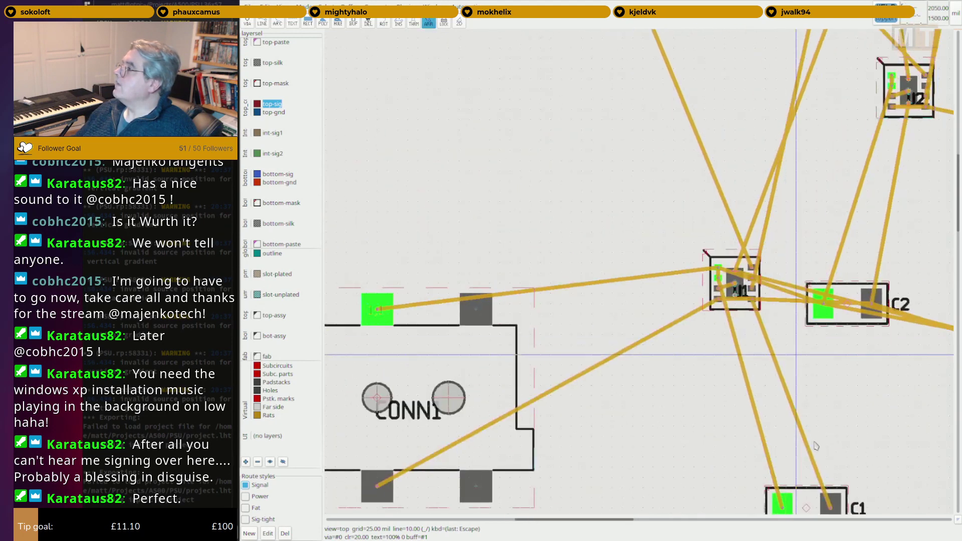
pyautogui.moveTo(806, 507); pyautogui.dragTo(613, 202)
pyautogui.scroll(-3, 831, 227)
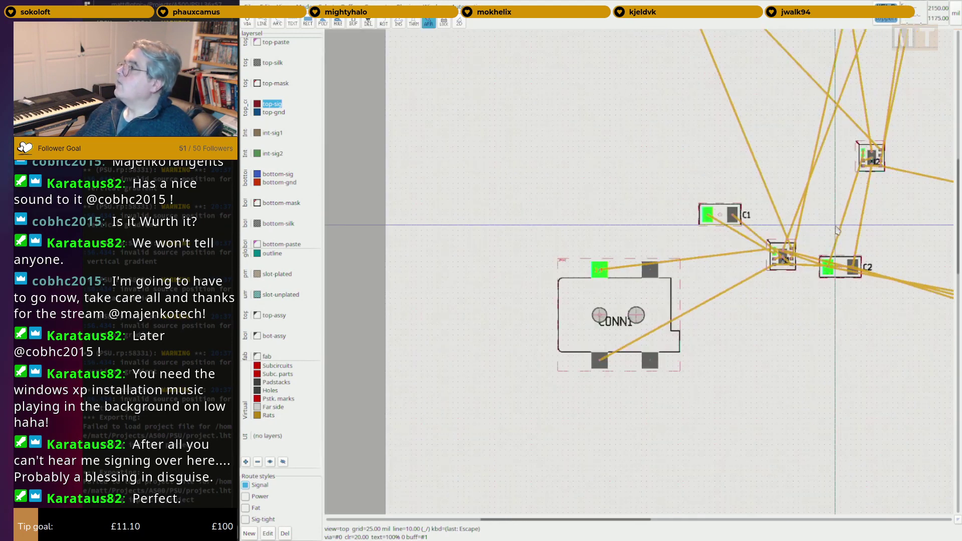
# Check in the schematic which capacitors belong to U1 and U2, and return to the board layout.
pyautogui.moveTo(832, 227); pyautogui.dragTo(737, 225, button='middle')
pyautogui.hotkey('alt', 'Tab')
pyautogui.hotkey('alt', 'Tab')
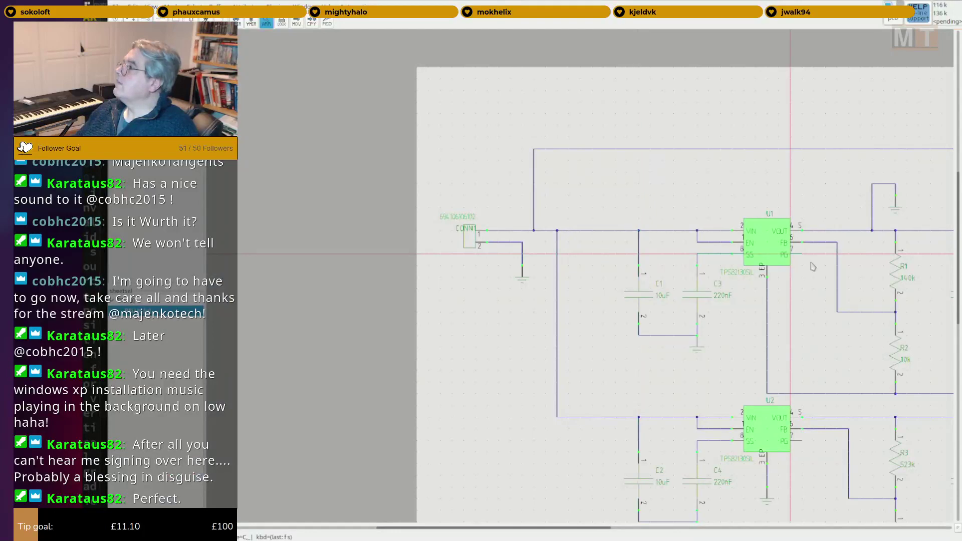
pyautogui.moveTo(810, 263); pyautogui.dragTo(611, 250, button='middle')
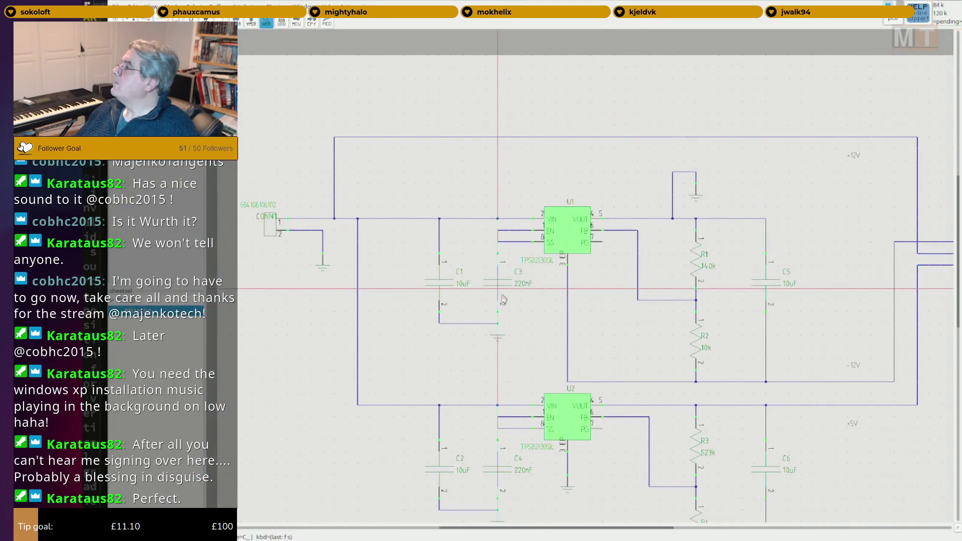
pyautogui.hotkey('alt', 'Tab')
pyautogui.scroll(-2, 792, 219)
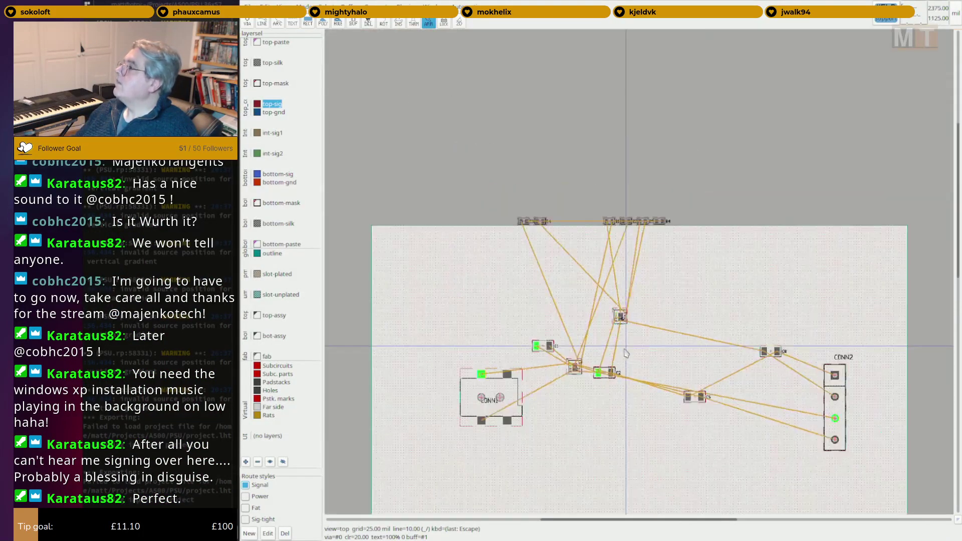
# Move C2 and U2 down to the lower part of the layout and place C5 directly to the right of U1.
pyautogui.scroll(4, 609, 375)
pyautogui.moveTo(610, 375); pyautogui.dragTo(798, 510)
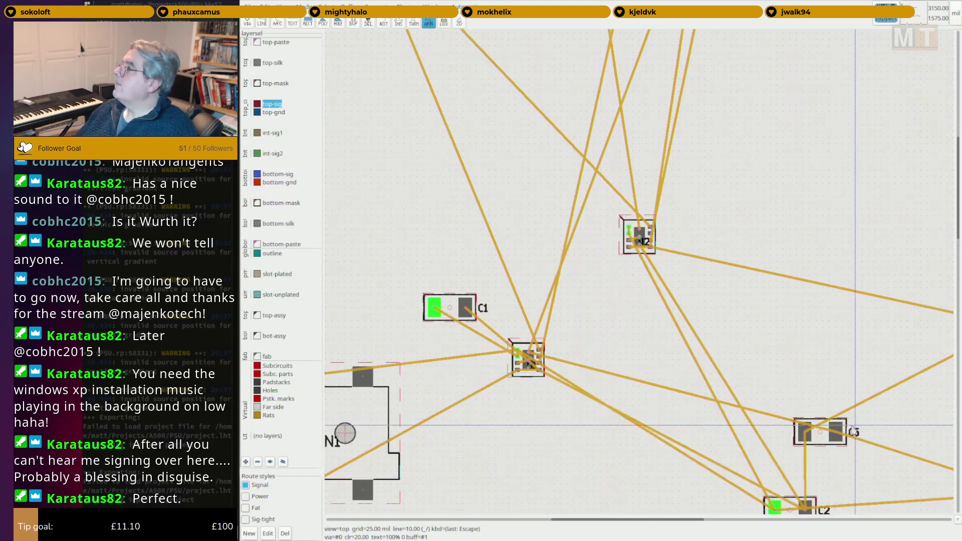
pyautogui.moveTo(821, 432); pyautogui.dragTo(634, 361)
pyautogui.moveTo(639, 237); pyautogui.dragTo(653, 527)
pyautogui.scroll(-4, 736, 409)
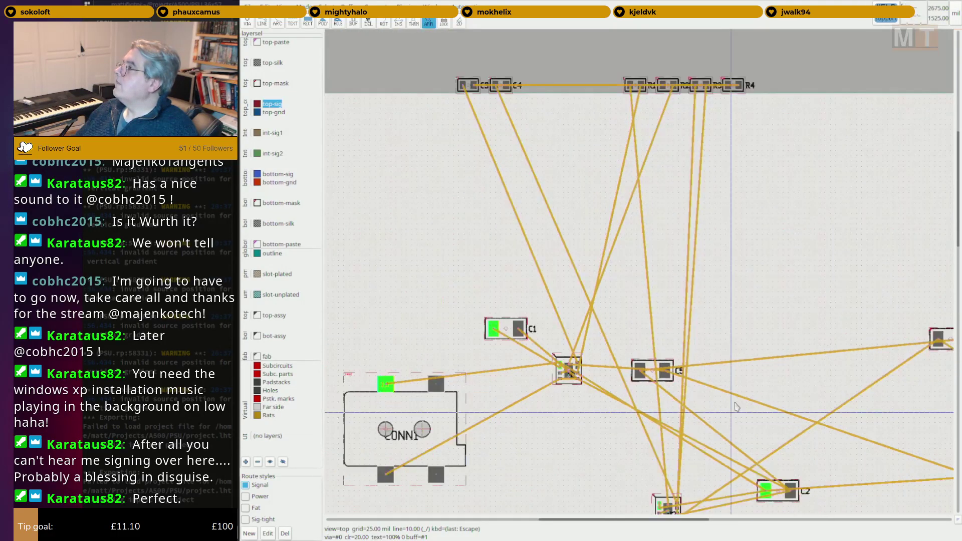
# Bring capacitor C3 from the row above the board down to just above and right of U1.
pyautogui.scroll(2, 780, 311)
pyautogui.scroll(4, 717, 203)
pyautogui.moveTo(481, 266); pyautogui.dragTo(827, 288, button='right')
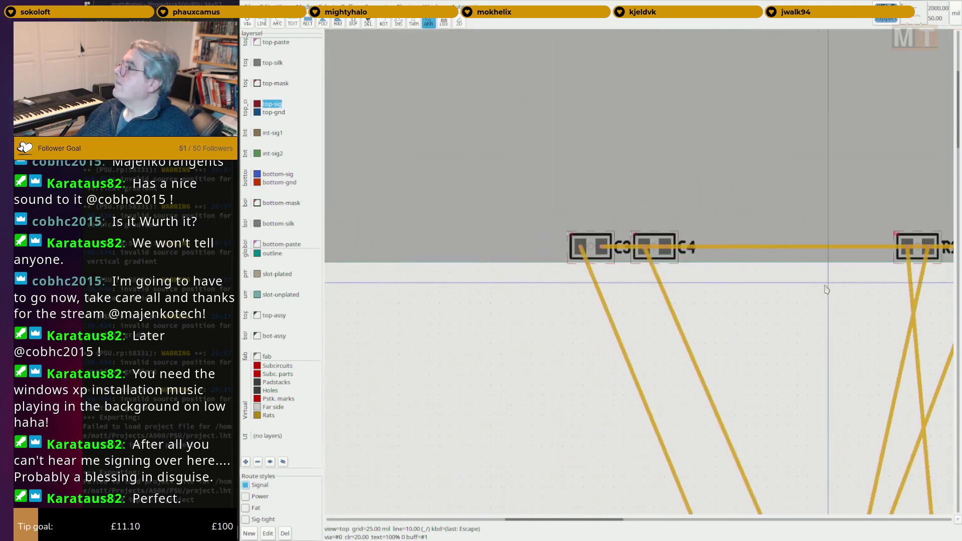
pyautogui.moveTo(617, 295); pyautogui.dragTo(695, 488)
pyautogui.moveTo(844, 459); pyautogui.dragTo(692, 102, button='right')
pyautogui.scroll(-1, 643, 136)
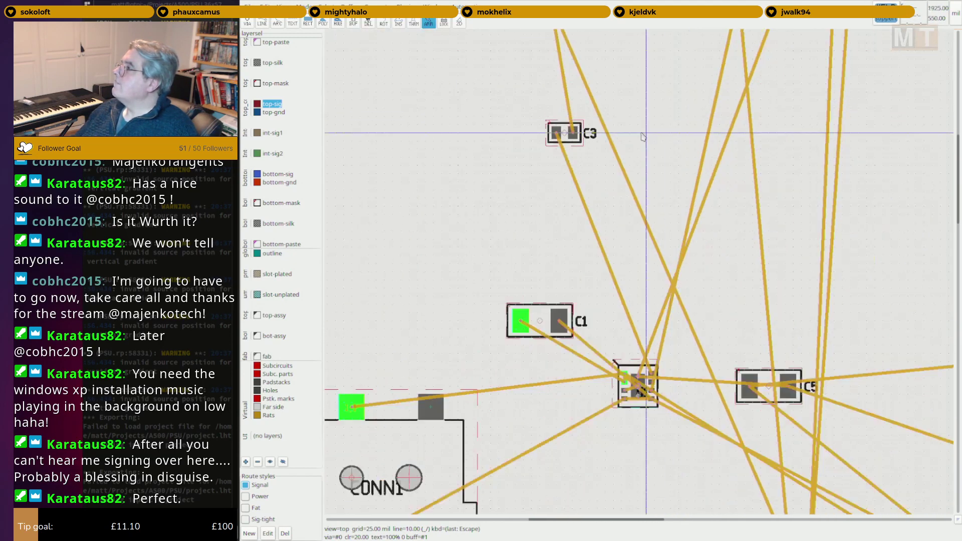
pyautogui.moveTo(565, 133); pyautogui.dragTo(679, 337)
pyautogui.moveTo(702, 380); pyautogui.dragTo(676, 309, button='right')
pyautogui.scroll(-3, 675, 307)
pyautogui.scroll(3, 647, 318)
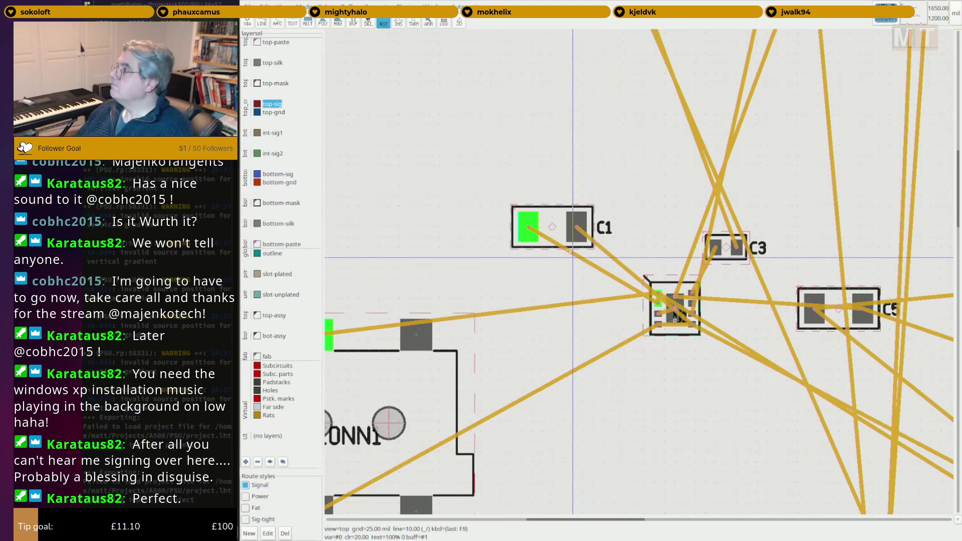
# Rotate C1 by 90 degrees and place it upright between CONN1 and U1.
pyautogui.click(552, 227)
pyautogui.scroll(1, 552, 227)
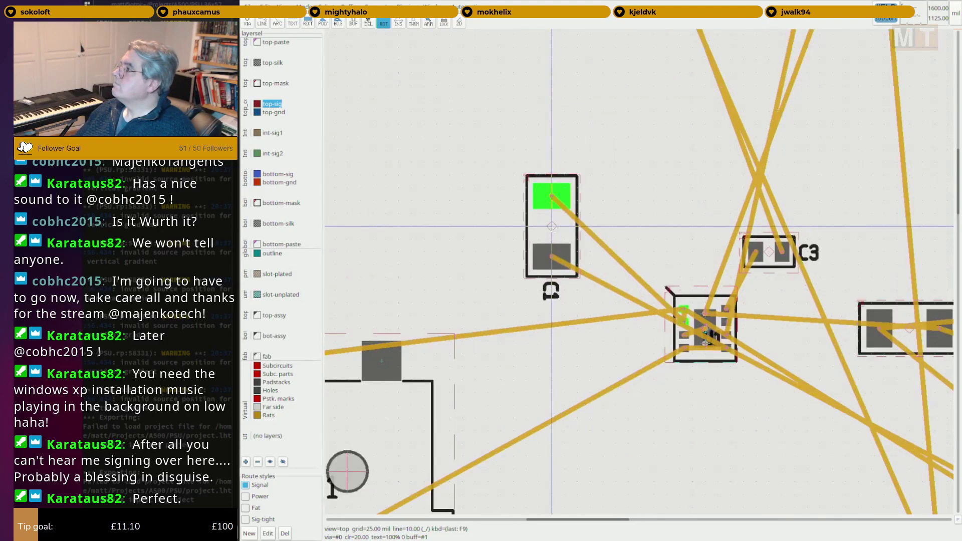
pyautogui.press('Escape')
pyautogui.moveTo(552, 227); pyautogui.dragTo(604, 337)
pyautogui.moveTo(618, 331); pyautogui.dragTo(537, 303, button='middle')
pyautogui.scroll(-2, 544, 295)
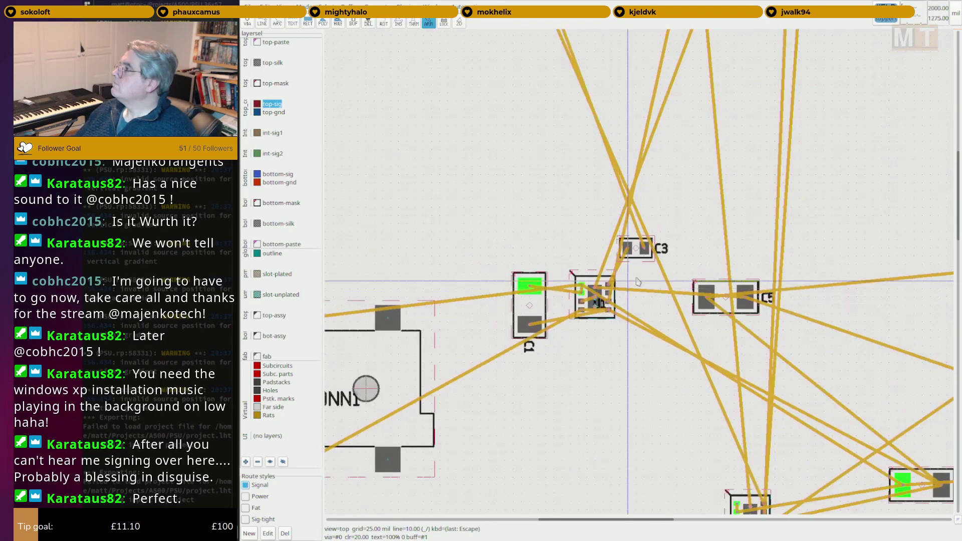
# Move C3 to below U1's lower-left corner and rotate it upright.
pyautogui.scroll(3, 643, 267)
pyautogui.moveTo(632, 240); pyautogui.dragTo(504, 461)
pyautogui.moveTo(503, 461); pyautogui.dragTo(740, 479, button='middle')
pyautogui.press('F9')
pyautogui.click(611, 453)
pyautogui.scroll(3, 611, 453)
pyautogui.scroll(-2, 741, 479)
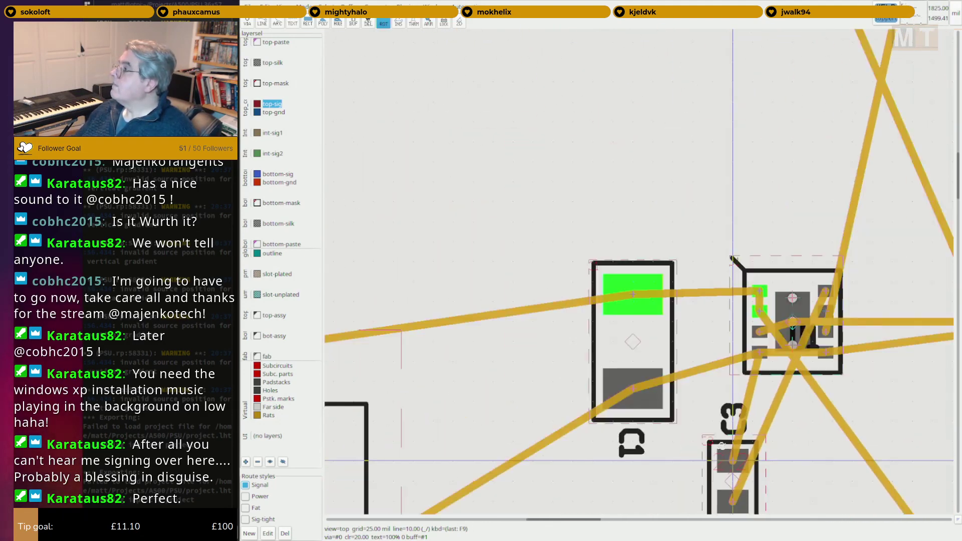
# Nudge C1 up and left to line up with U1, and tuck C3 closer beneath the gap between them.
pyautogui.press('Escape')
pyautogui.moveTo(659, 378); pyautogui.dragTo(639, 358)
pyautogui.moveTo(732, 480); pyautogui.dragTo(702, 440)
pyautogui.scroll(-2, 793, 435)
pyautogui.moveTo(792, 435); pyautogui.dragTo(631, 429, button='middle')
# Rotate C5 by 90 degrees so it stands upright to the right of U1.
pyautogui.scroll(-3, 631, 428)
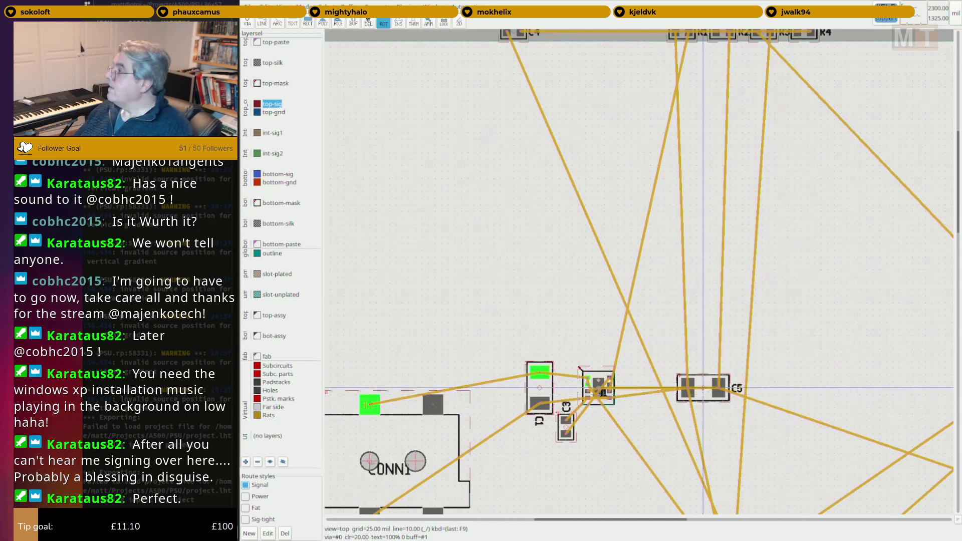
pyautogui.scroll(2, 702, 388)
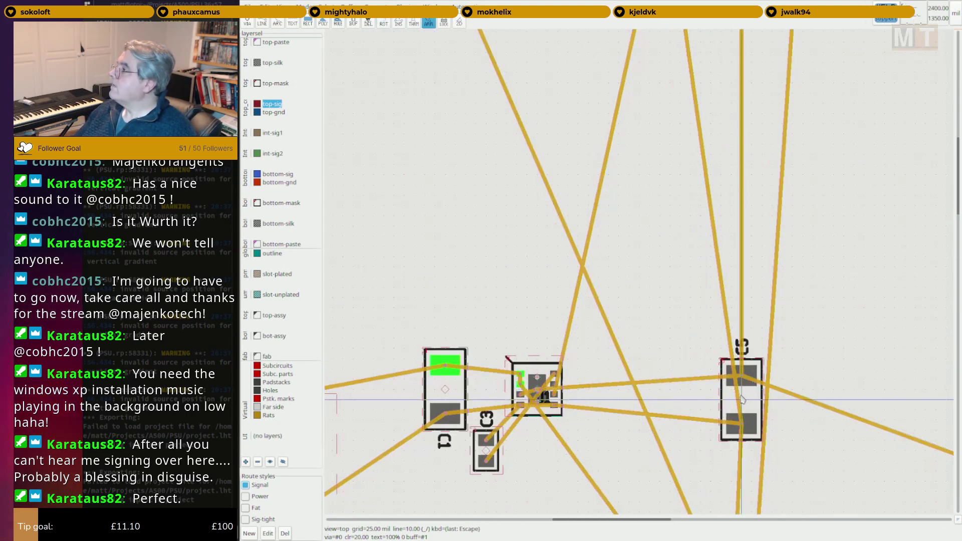
pyautogui.scroll(-3, 753, 335)
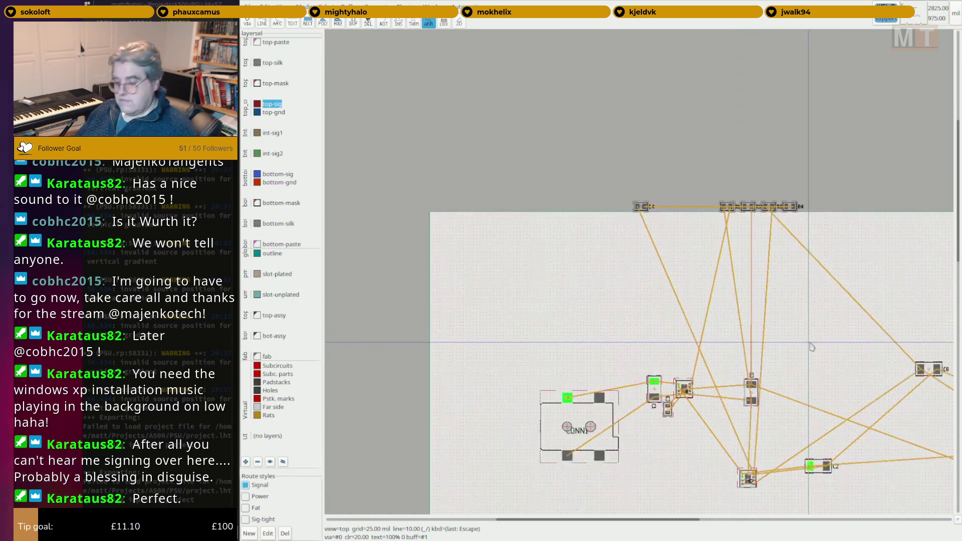
# Check U1's resistors in the schematic, and move R1 and R2 together from the row above the board to the area above U1.
pyautogui.hotkey('ctrl', 'alt', 'Left')
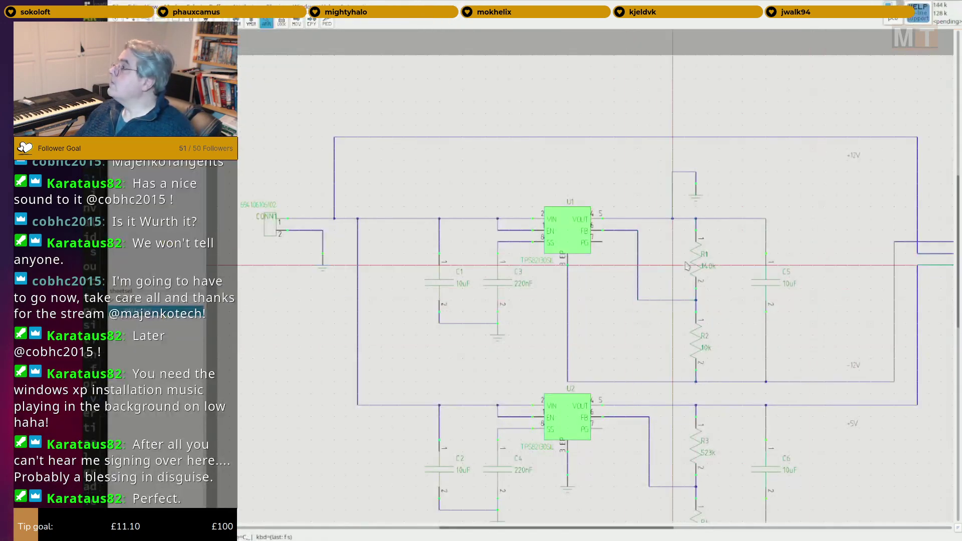
pyautogui.hotkey('ctrl', 'alt', 'Right')
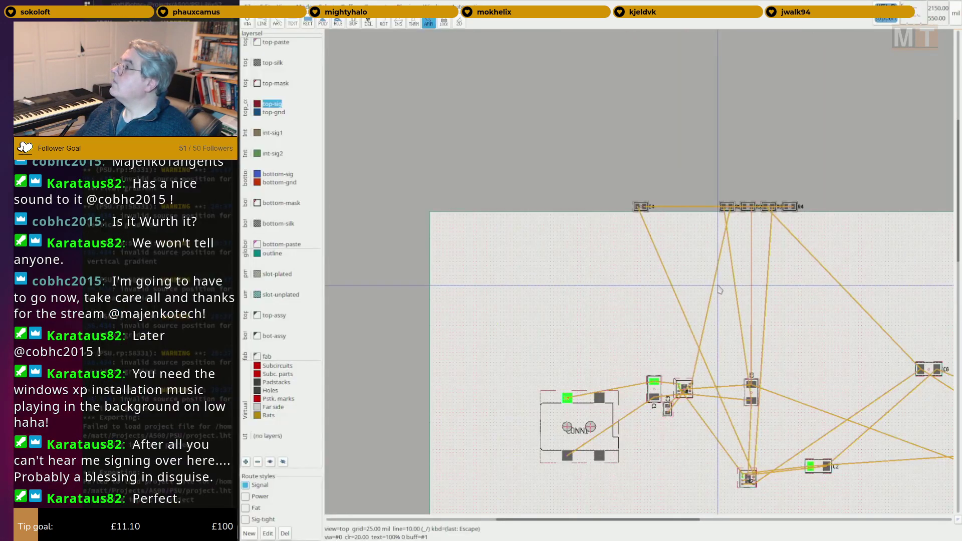
pyautogui.scroll(1, 669, 210)
pyautogui.moveTo(619, 210); pyautogui.dragTo(465, 209, button='middle')
pyautogui.scroll(5, 546, 209)
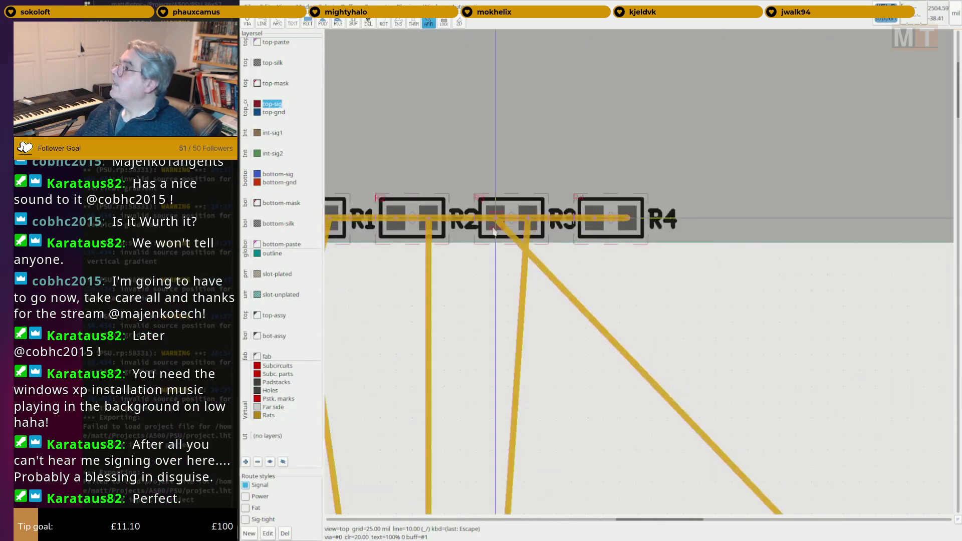
pyautogui.moveTo(873, 295); pyautogui.dragTo(872, 293)
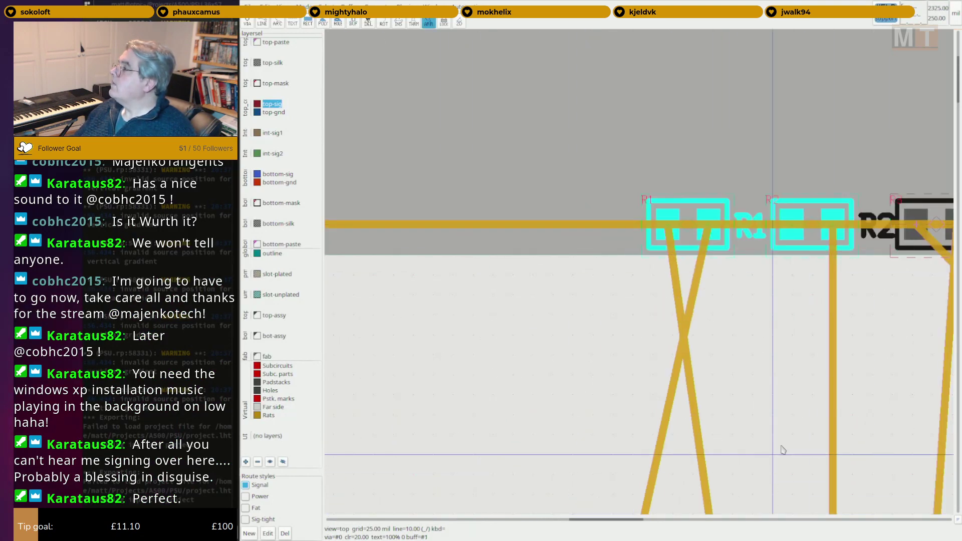
pyautogui.scroll(-3, 782, 448)
pyautogui.moveTo(796, 426); pyautogui.dragTo(693, 194, button='middle')
pyautogui.moveTo(694, 102); pyautogui.dragTo(652, 443)
pyautogui.scroll(-2, 712, 426)
pyautogui.moveTo(708, 462); pyautogui.dragTo(737, 175, button='middle')
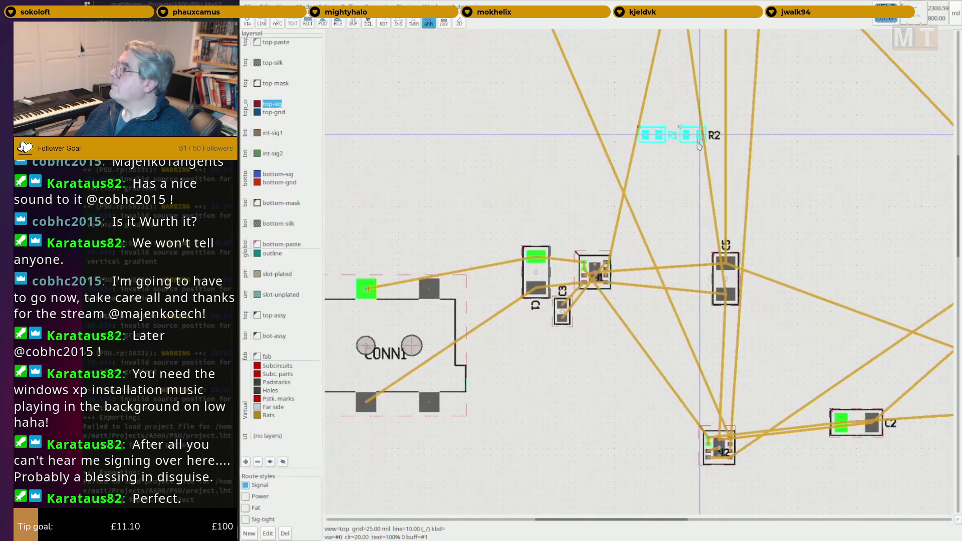
# Bring R1 and R2 down closer to U1, regenerate the rat lines and rotate both resistors upright.
pyautogui.hotkey('ctrl', 'x')
pyautogui.press('c')
pyautogui.press('r')
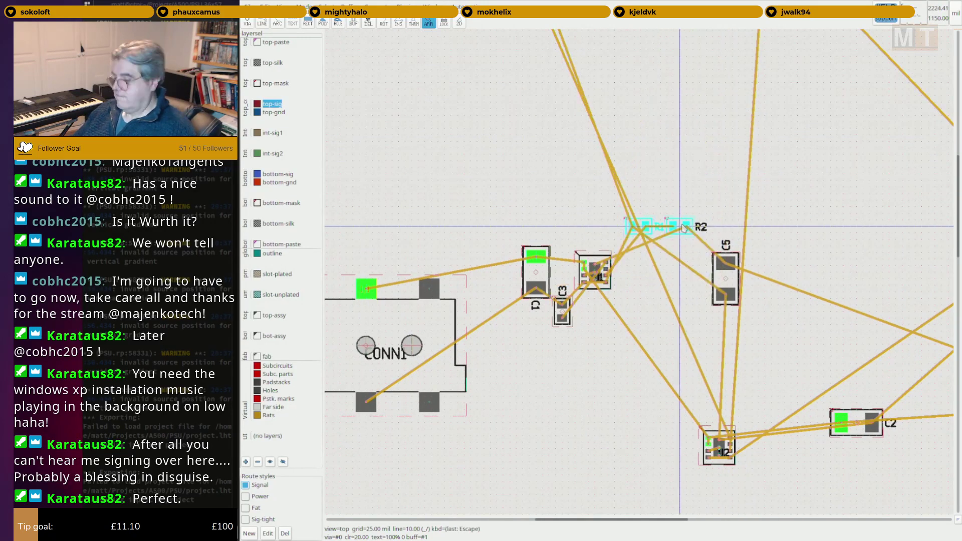
pyautogui.scroll(2, 638, 227)
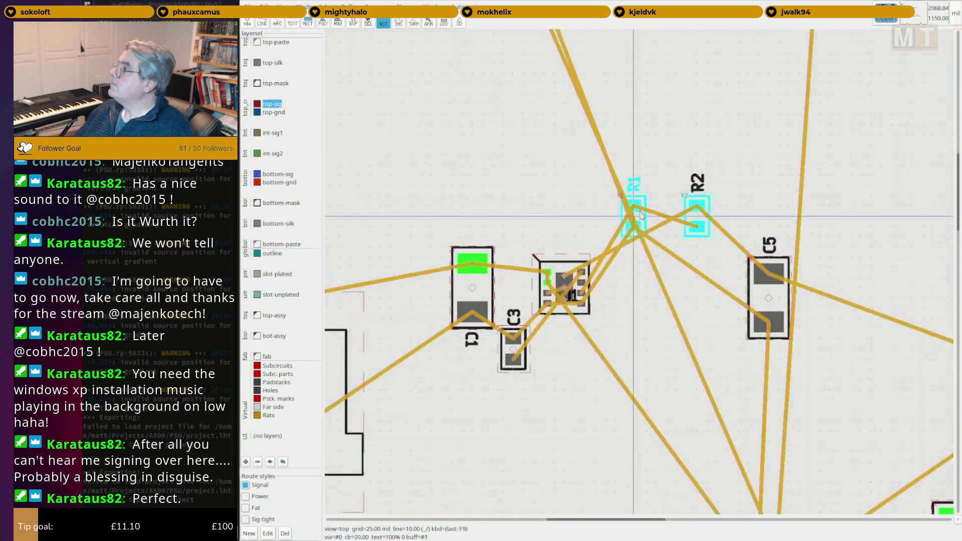
# Place R1 and R2 between U1 and C5, and stack R2 directly above R1.
pyautogui.hotkey('ctrl', 'x')
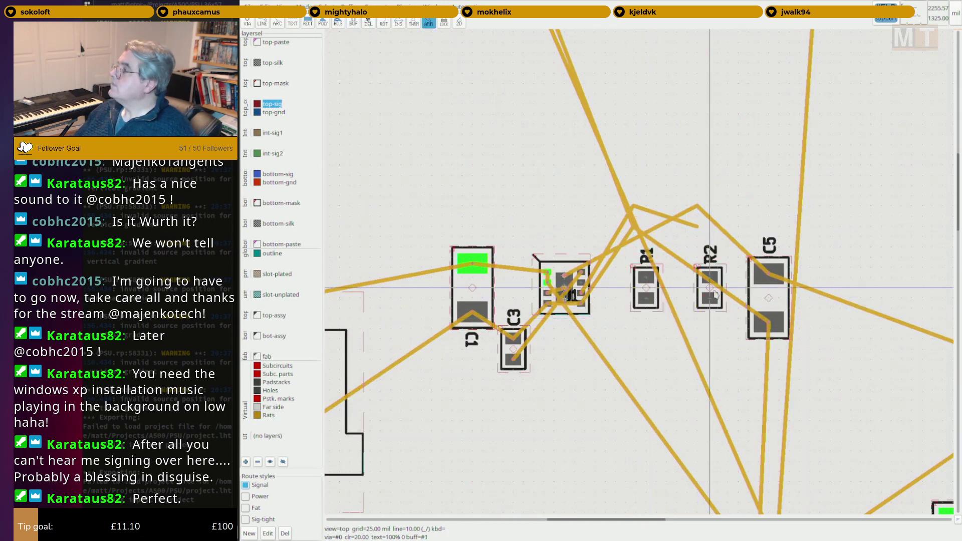
pyautogui.click(715, 295)
pyautogui.press('Escape')
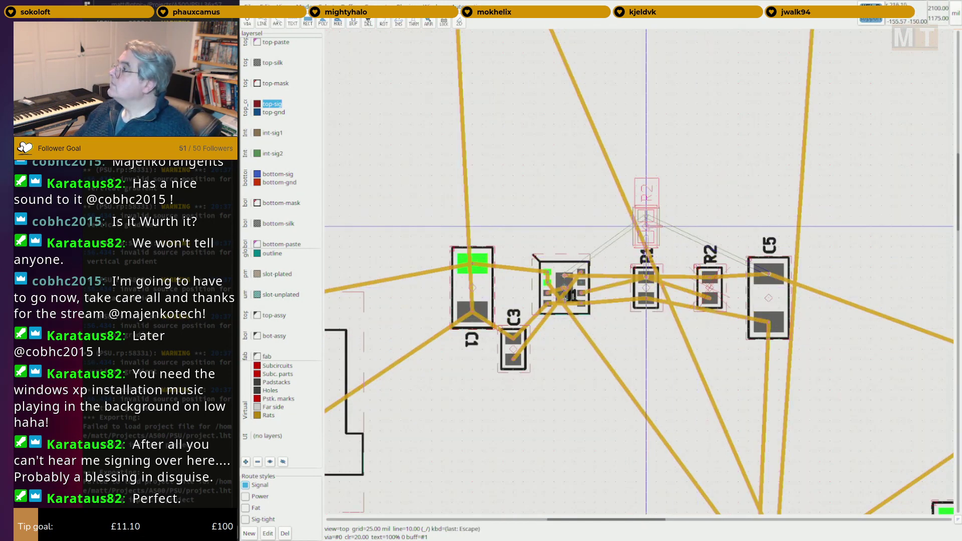
pyautogui.scroll(2, 701, 280)
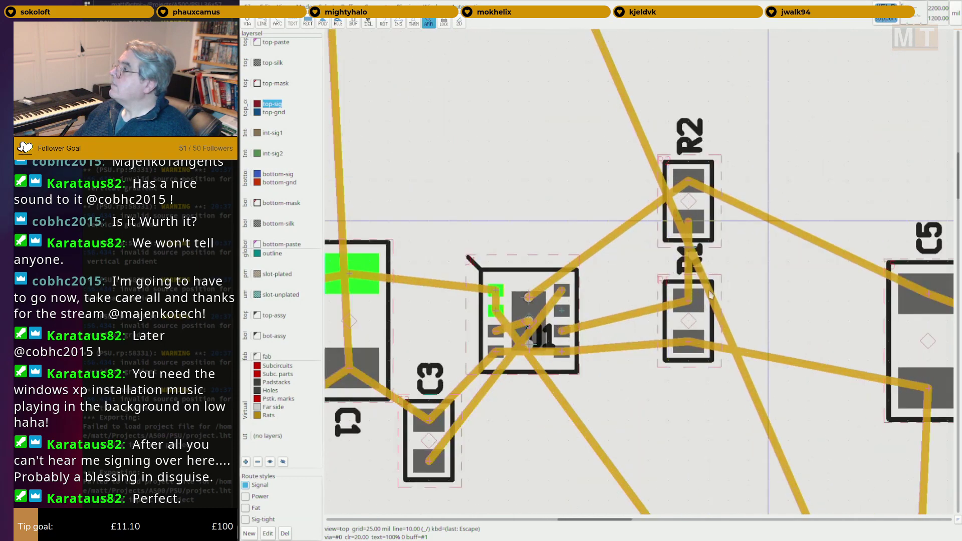
# Select the stacked resistors R1 and R2 together, shift them closer to U1's right side and clear the selection.
pyautogui.click(684, 297)
pyautogui.moveTo(680, 345); pyautogui.dragTo(644, 384)
pyautogui.moveTo(685, 339); pyautogui.dragTo(748, 334, button='middle')
pyautogui.scroll(1, 746, 335)
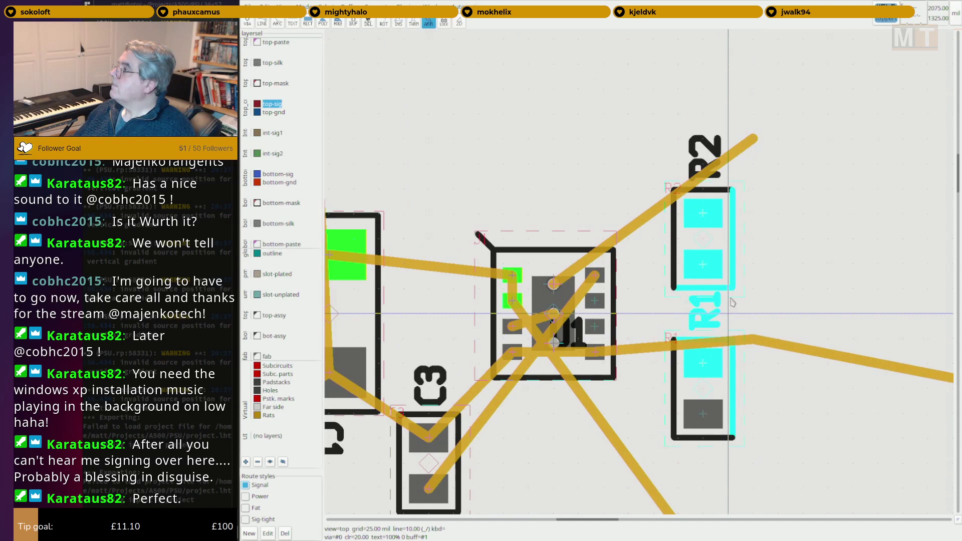
pyautogui.click(744, 322)
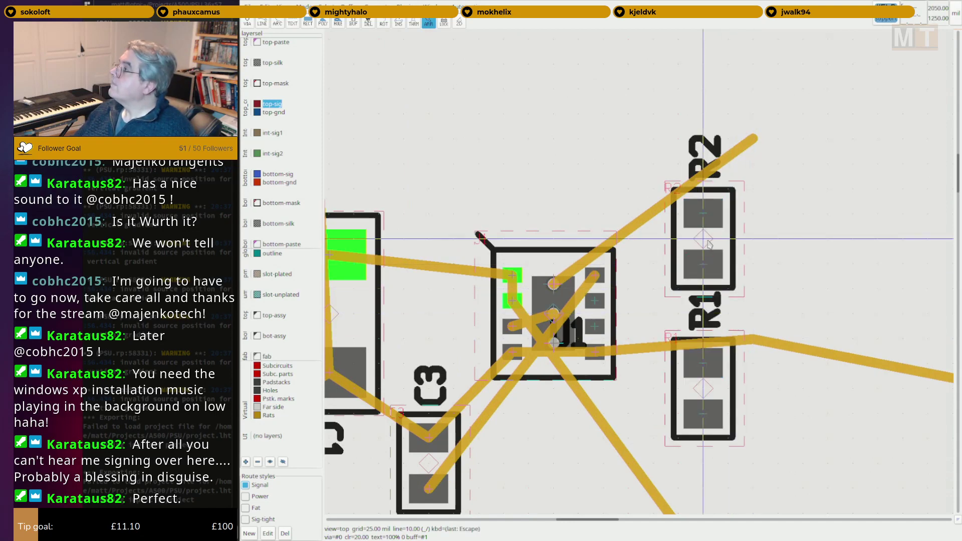
# Close the gap between the stacked resistors R2 and R1, and regenerate the rat lines.
pyautogui.moveTo(708, 244); pyautogui.dragTo(700, 354)
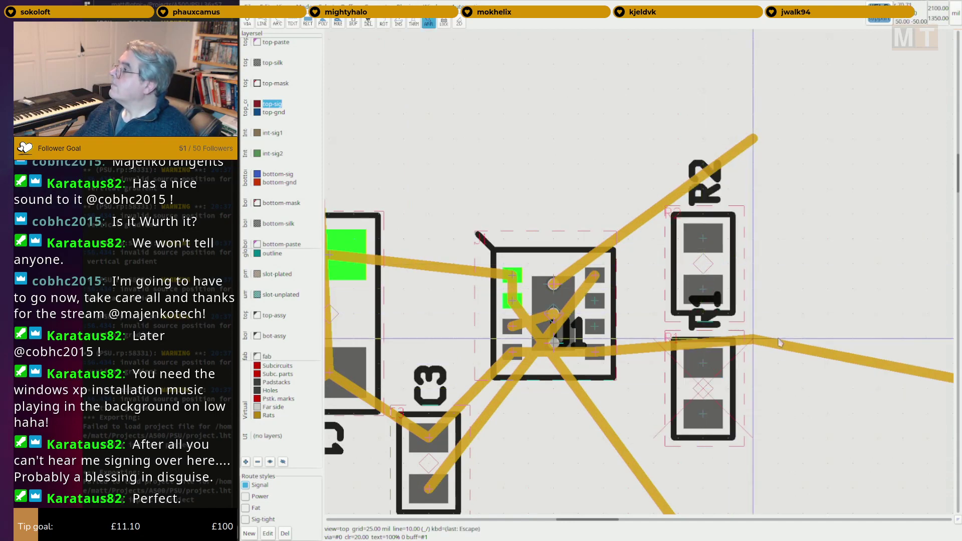
pyautogui.scroll(-1, 721, 326)
pyautogui.press('o')
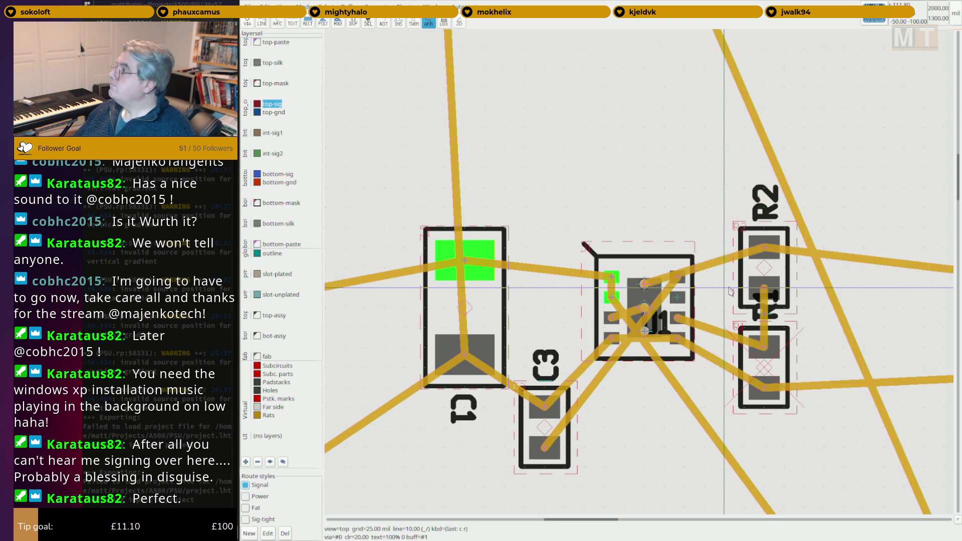
# Move capacitor C5 in beside the stacked resistors R1 and R2, on the side away from U1.
pyautogui.moveTo(647, 332); pyautogui.dragTo(670, 327, button='middle')
pyautogui.scroll(1, 676, 347)
pyautogui.scroll(-2, 771, 330)
pyautogui.moveTo(832, 366); pyautogui.dragTo(476, 337, button='middle')
pyautogui.scroll(-1, 605, 325)
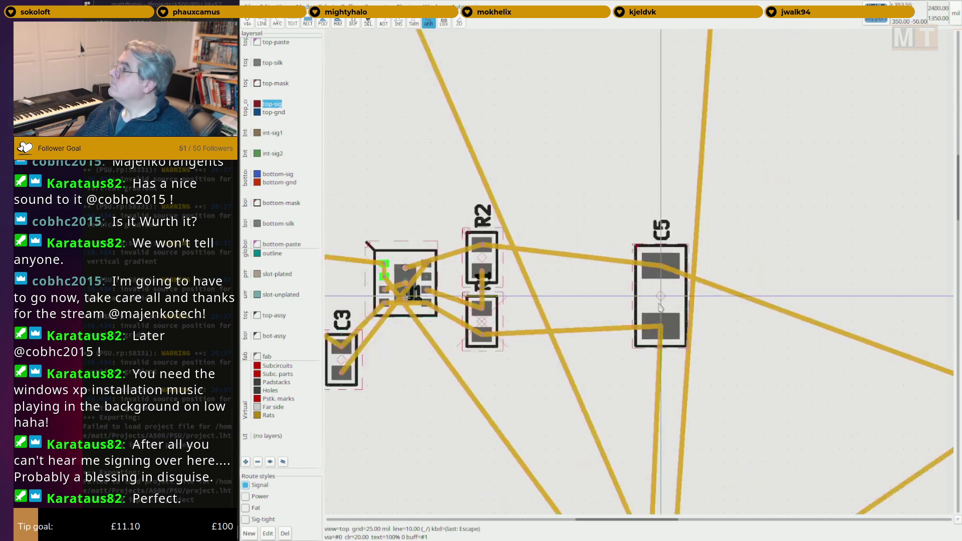
pyautogui.moveTo(664, 298); pyautogui.dragTo(526, 285)
pyautogui.scroll(-2, 526, 285)
pyautogui.scroll(3, 624, 313)
pyautogui.moveTo(623, 314); pyautogui.dragTo(643, 350, button='middle')
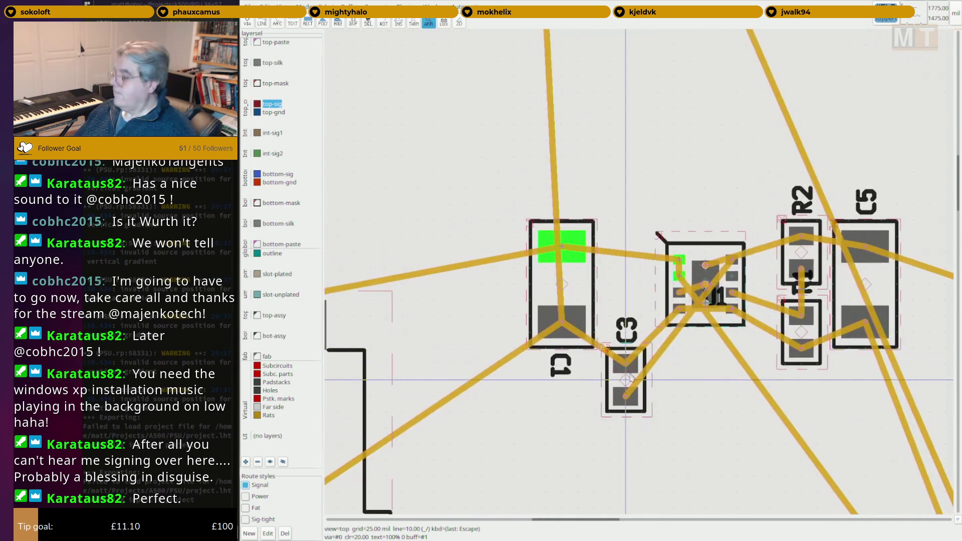
# Rotate C3 to lie horizontally and place it directly below U1.
pyautogui.press('F9')
pyautogui.click(625, 379)
pyautogui.scroll(2, 633, 379)
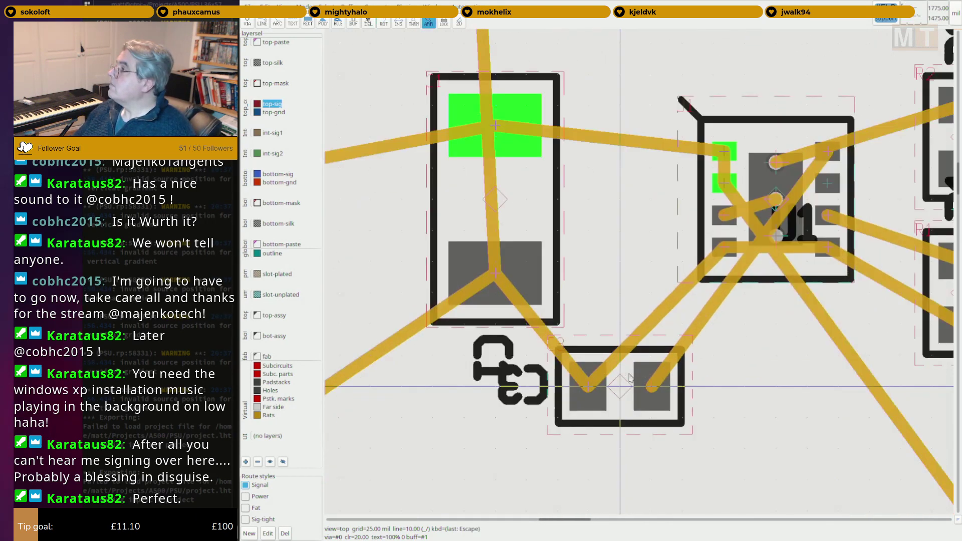
pyautogui.moveTo(631, 385); pyautogui.dragTo(763, 335)
# Move C1 in against U1's left side.
pyautogui.scroll(-2, 681, 320)
pyautogui.moveTo(681, 320); pyautogui.dragTo(694, 423, button='middle')
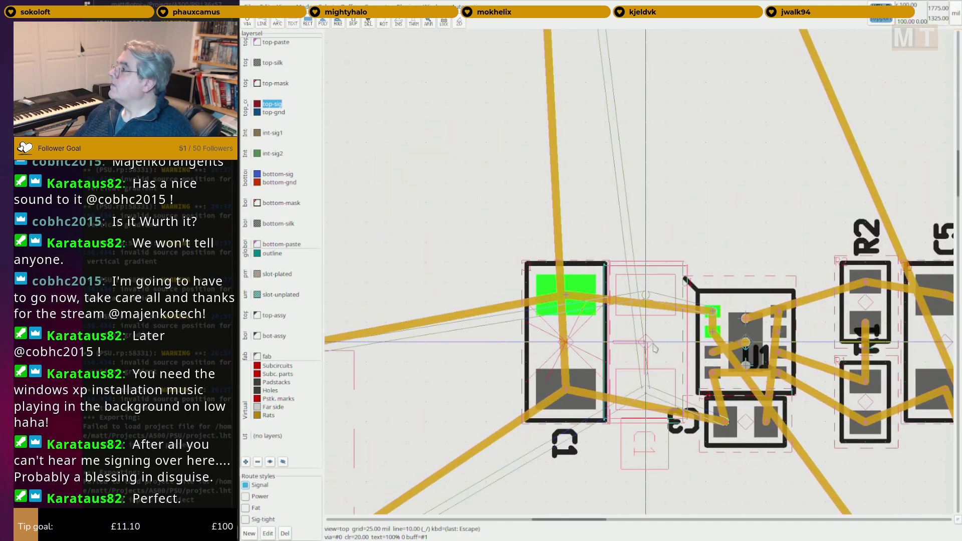
pyautogui.scroll(-2, 656, 362)
pyautogui.scroll(3, 700, 349)
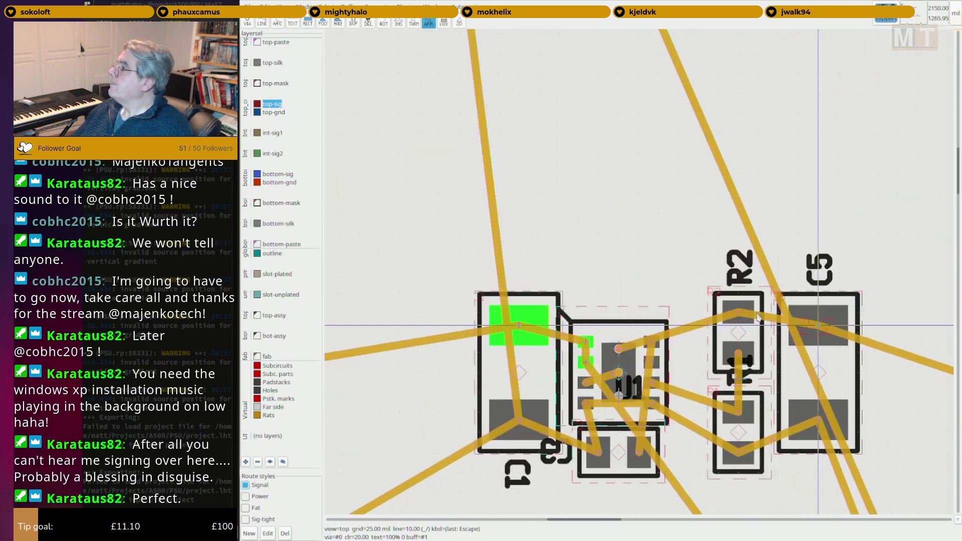
# Shift R2, R1 and C5 in tight against U1's right side, keeping them in the same order.
pyautogui.moveTo(730, 349); pyautogui.dragTo(670, 345)
pyautogui.moveTo(751, 494); pyautogui.dragTo(826, 302, button='middle')
pyautogui.scroll(-2, 827, 302)
pyautogui.moveTo(819, 308); pyautogui.dragTo(774, 306)
pyautogui.moveTo(894, 253); pyautogui.dragTo(857, 248)
pyautogui.scroll(-5, 856, 251)
pyautogui.moveTo(854, 256); pyautogui.dragTo(673, 283, button='middle')
pyautogui.scroll(3, 587, 261)
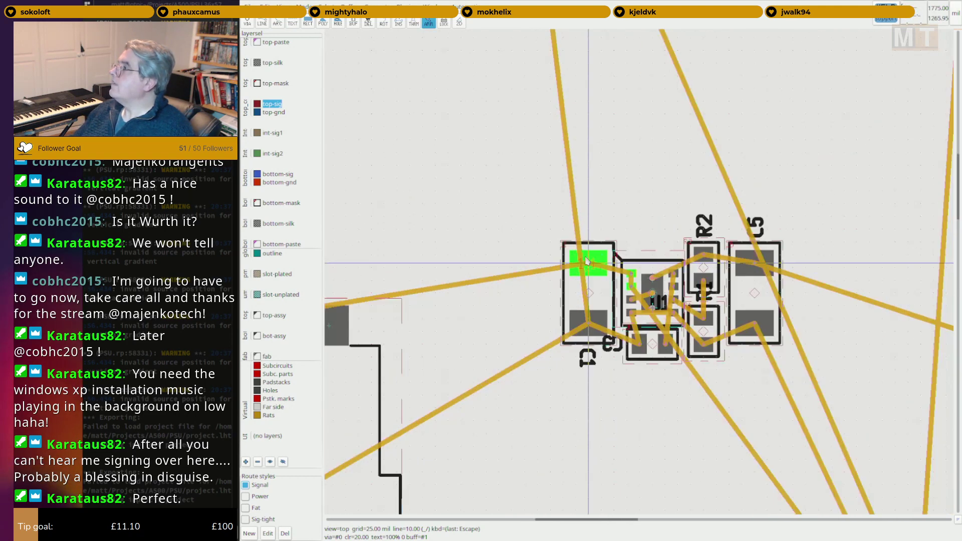
# Move regulator U2 to the area directly below U1's component group.
pyautogui.scroll(-2, 587, 261)
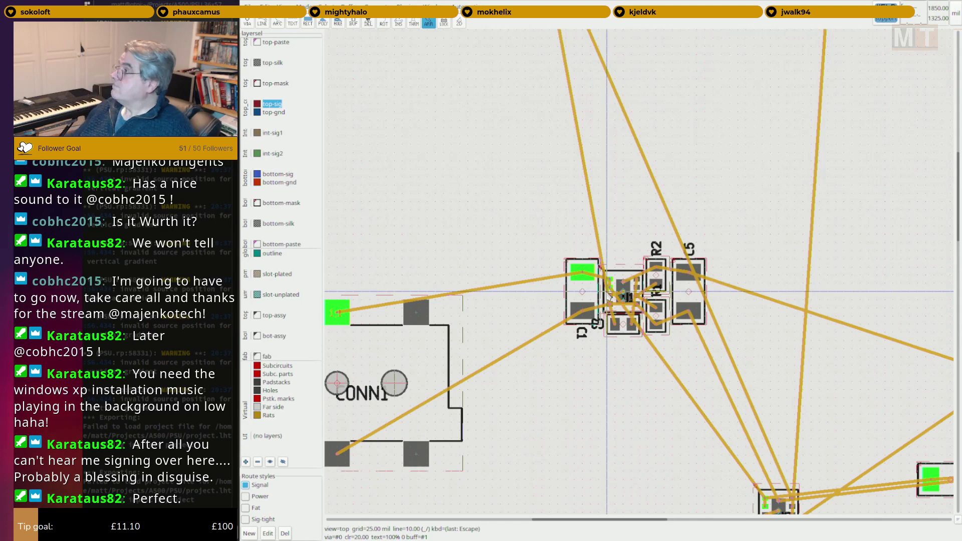
pyautogui.scroll(-2, 745, 329)
pyautogui.moveTo(715, 473); pyautogui.dragTo(691, 454, button='middle')
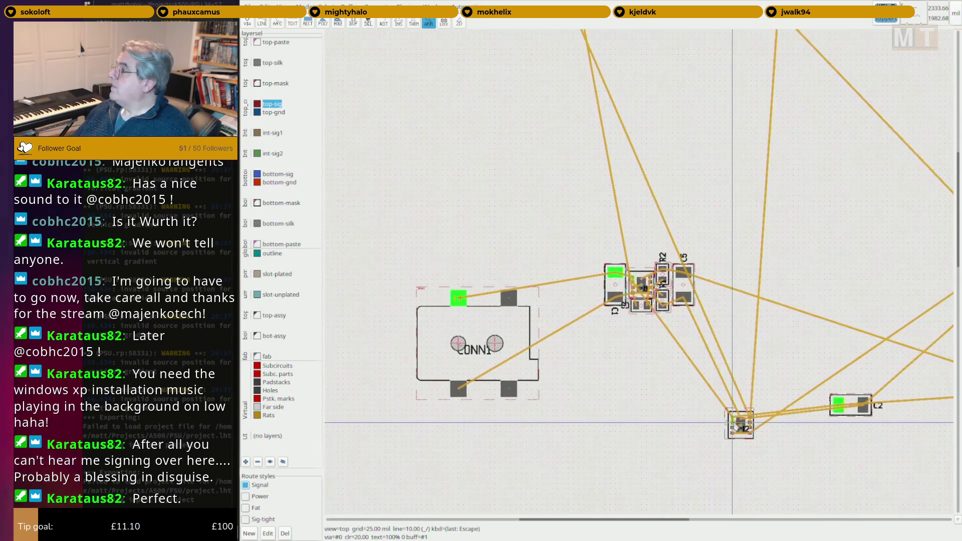
pyautogui.moveTo(732, 422); pyautogui.dragTo(641, 358)
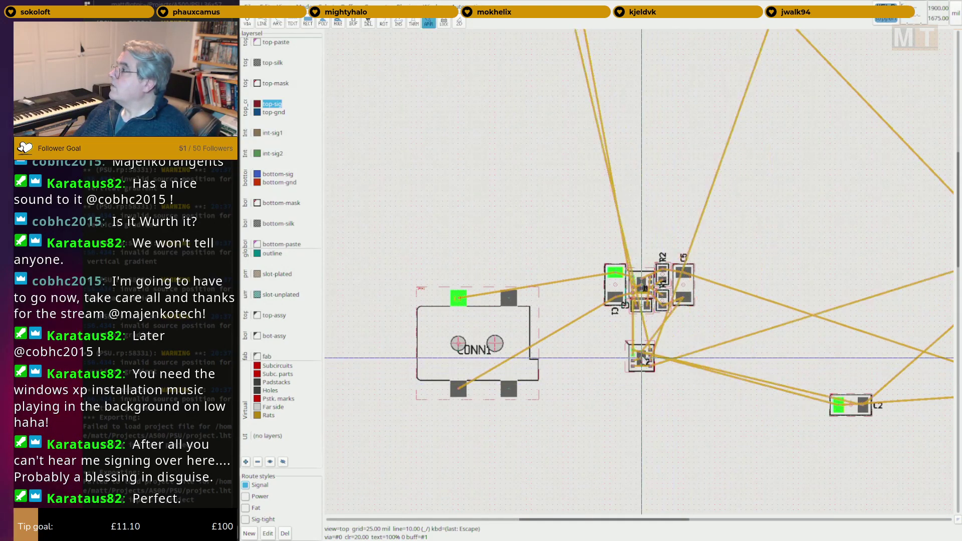
# Rotate C2 upright to match C1's orientation and place it below C1, against U2's left side.
pyautogui.moveTo(755, 400); pyautogui.dragTo(599, 364, button='middle')
pyautogui.scroll(1, 659, 369)
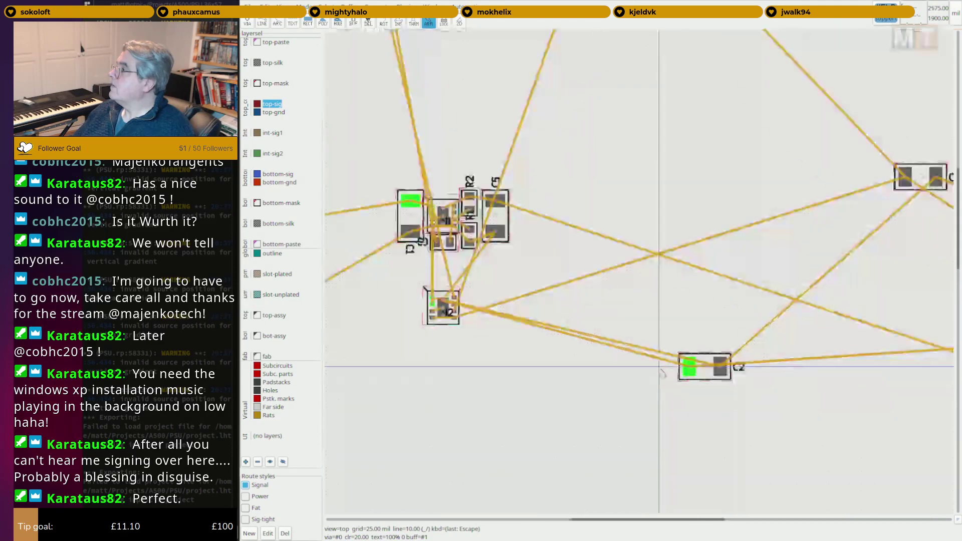
pyautogui.press('F9')
pyautogui.click(702, 372)
pyautogui.click(703, 371)
pyautogui.click(703, 371)
pyautogui.press('Escape')
pyautogui.moveTo(703, 371); pyautogui.dragTo(410, 301)
pyautogui.scroll(2, 408, 299)
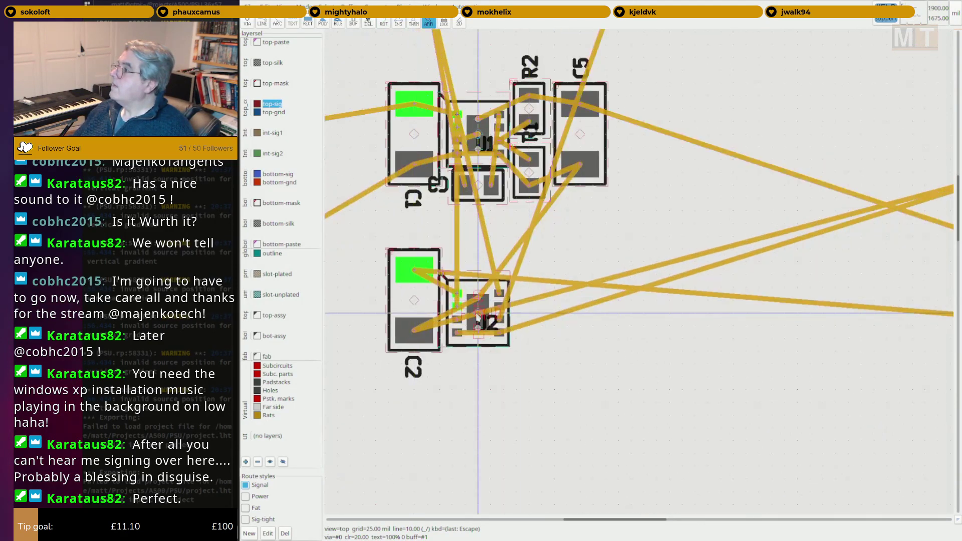
# Nudge U2 slightly up and away from C2 so the two parts line up.
pyautogui.moveTo(478, 315); pyautogui.dragTo(490, 301)
pyautogui.moveTo(495, 133); pyautogui.dragTo(518, 213, button='middle')
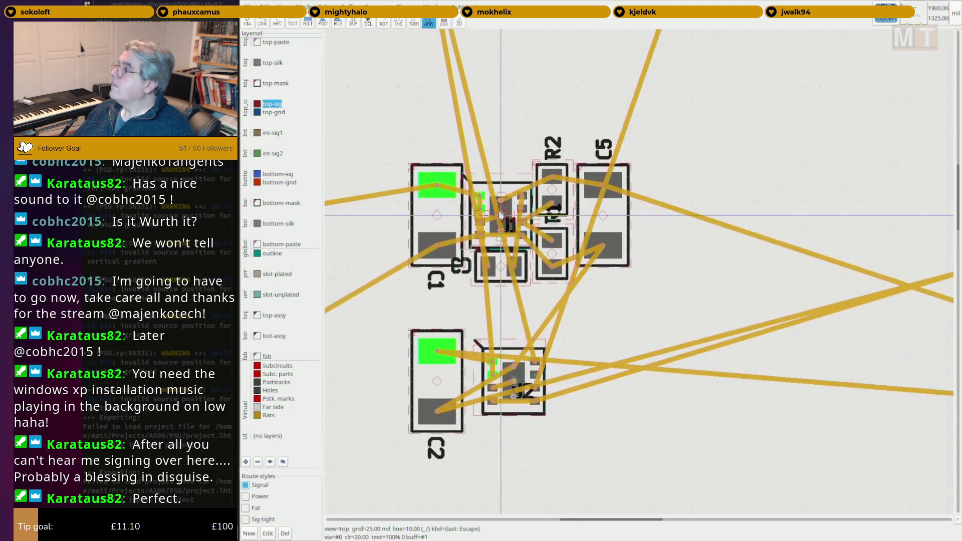
pyautogui.scroll(-3, 500, 214)
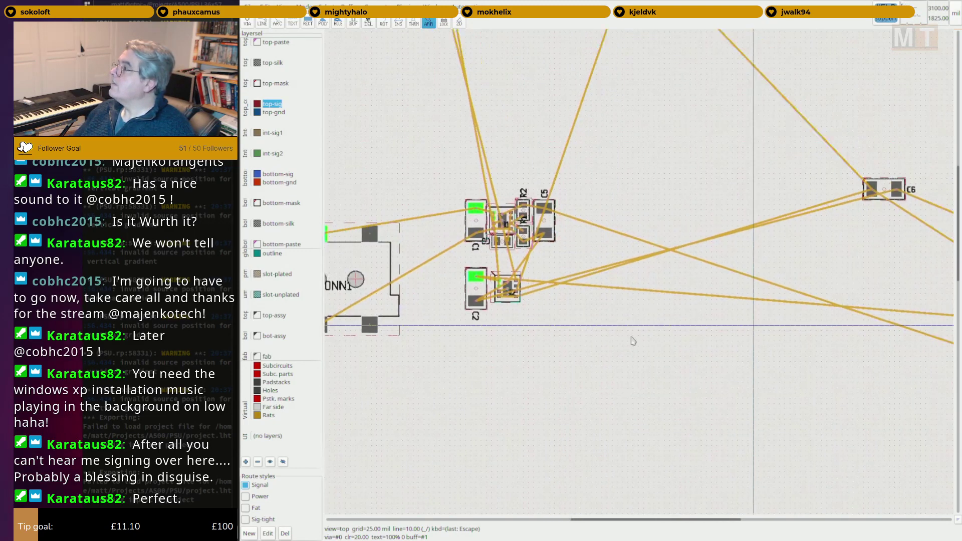
# Rotate C6 upright and bring it from near CONN2 over to the right of U2.
pyautogui.moveTo(750, 325); pyautogui.dragTo(631, 337, button='middle')
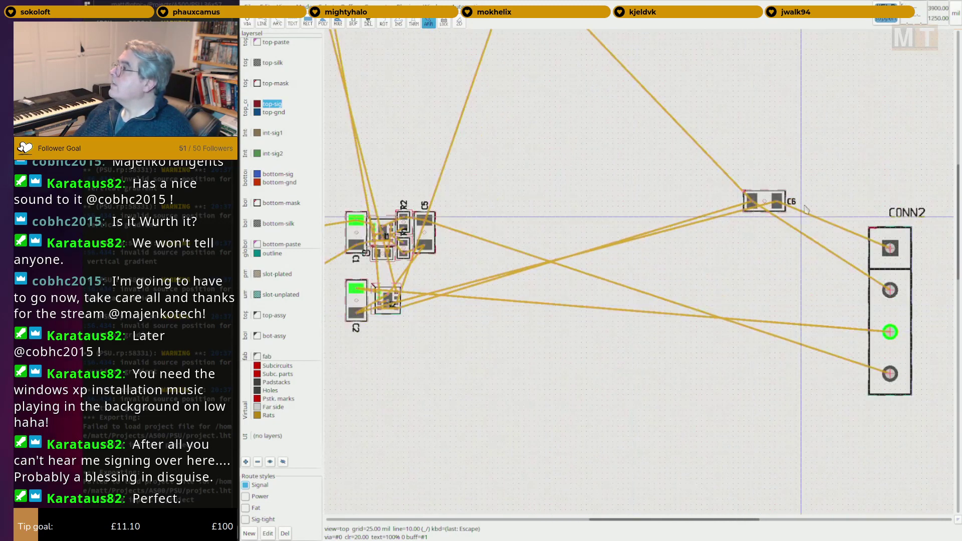
pyautogui.press('F9')
pyautogui.click(769, 211)
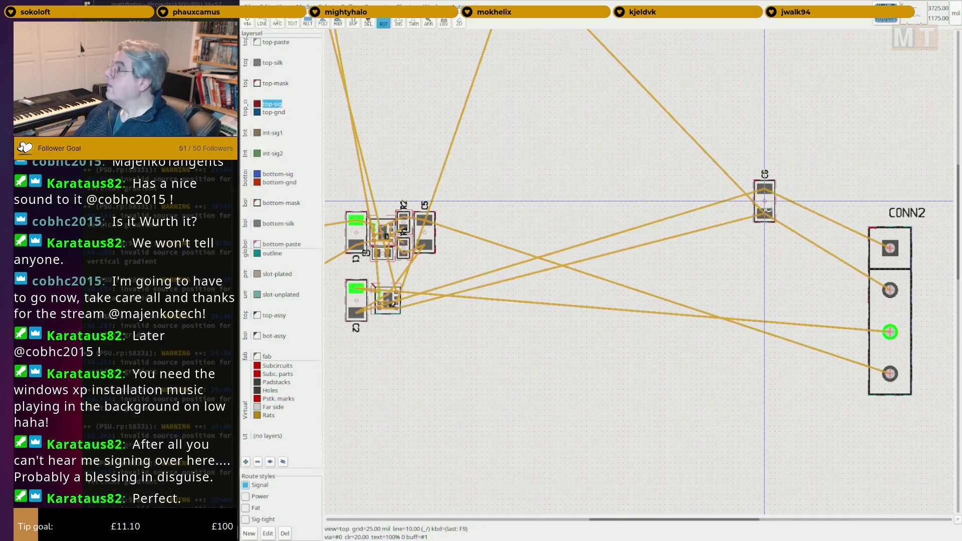
pyautogui.press('Escape')
pyautogui.moveTo(764, 201); pyautogui.dragTo(471, 295)
pyautogui.scroll(4, 401, 331)
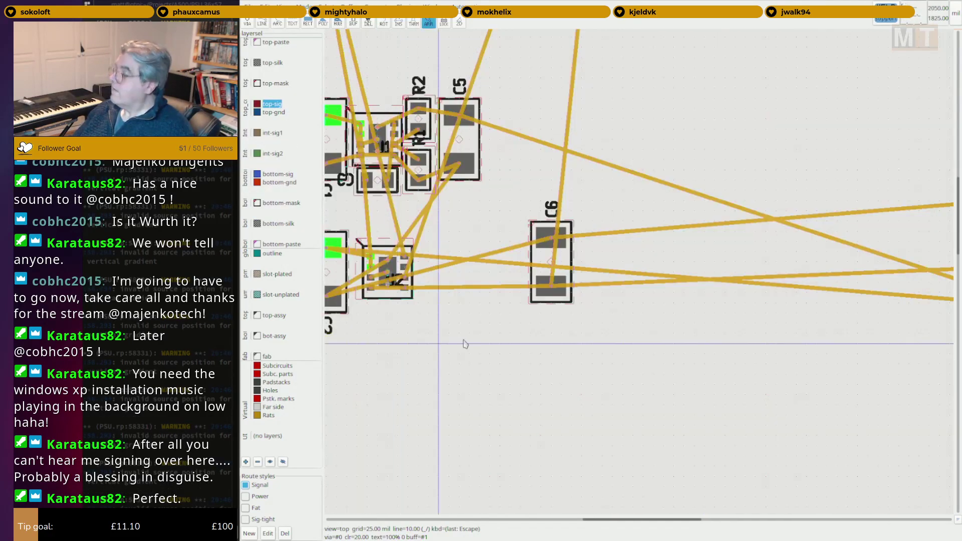
# Regenerate the rat lines and move C6 closer to U2, directly below C5.
pyautogui.moveTo(464, 340); pyautogui.dragTo(543, 372, button='middle')
pyautogui.press('o')
pyautogui.scroll(2, 599, 330)
pyautogui.moveTo(603, 332); pyautogui.dragTo(662, 371, button='middle')
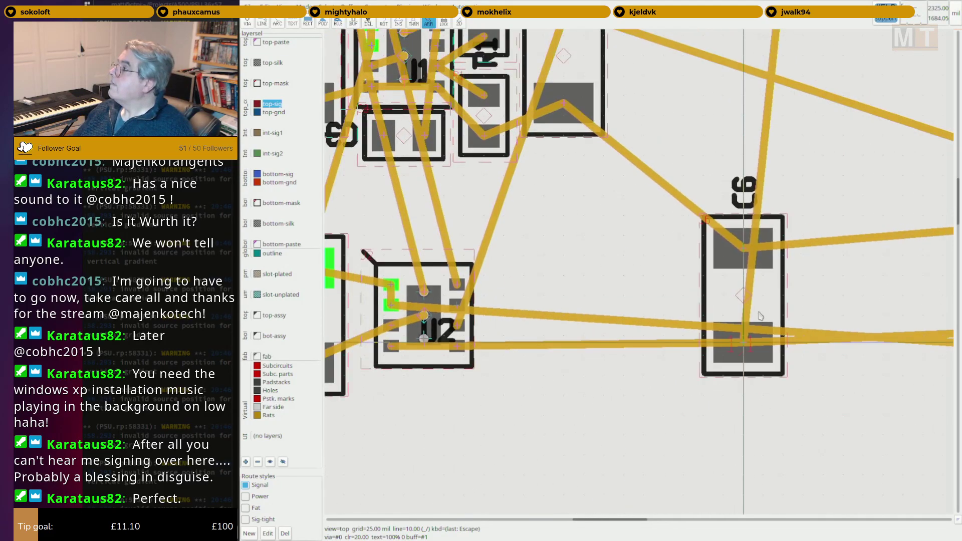
pyautogui.moveTo(747, 295); pyautogui.dragTo(569, 318)
pyautogui.scroll(-3, 572, 320)
pyautogui.scroll(-5, 736, 326)
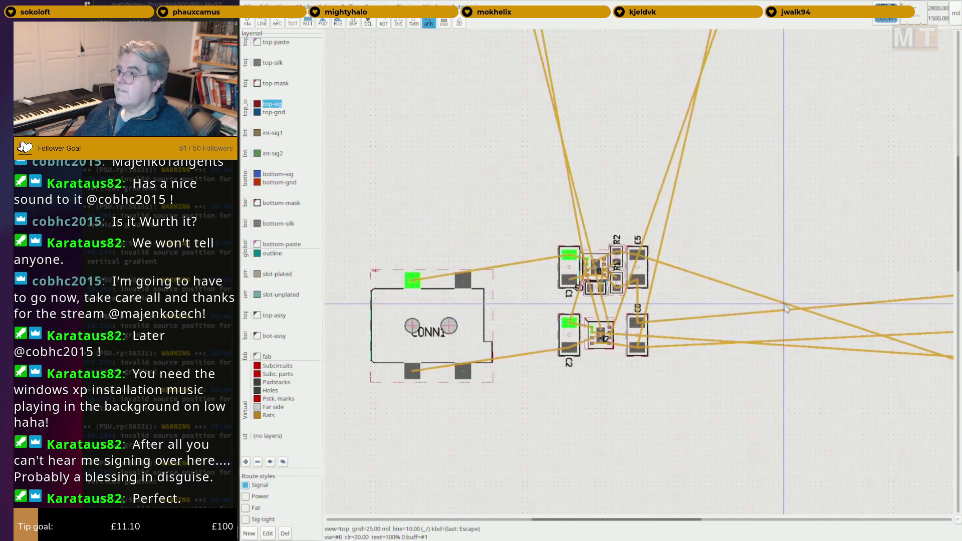
# Bring C4 down from the row above the board to just below U2, and inspect its rat lines to U2.
pyautogui.scroll(3, 545, 107)
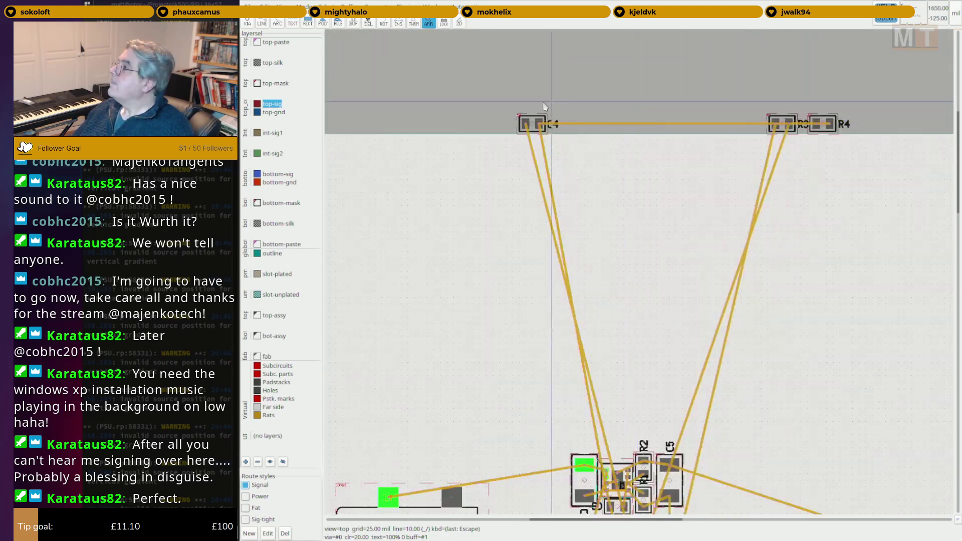
pyautogui.moveTo(532, 124); pyautogui.dragTo(539, 449)
pyautogui.moveTo(567, 394); pyautogui.dragTo(611, 127, button='middle')
pyautogui.scroll(4, 585, 187)
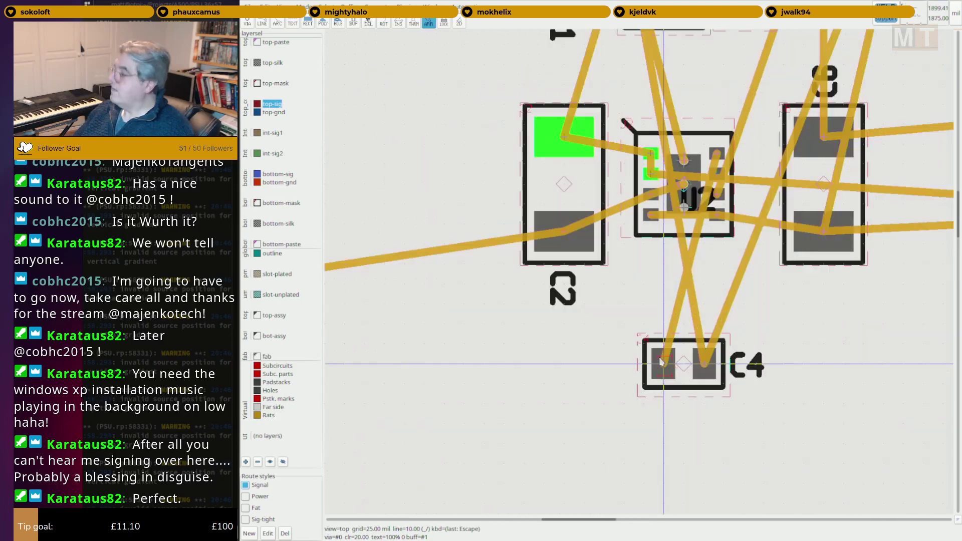
pyautogui.scroll(1, 660, 361)
pyautogui.rightClick(662, 362)
pyautogui.press('Escape')
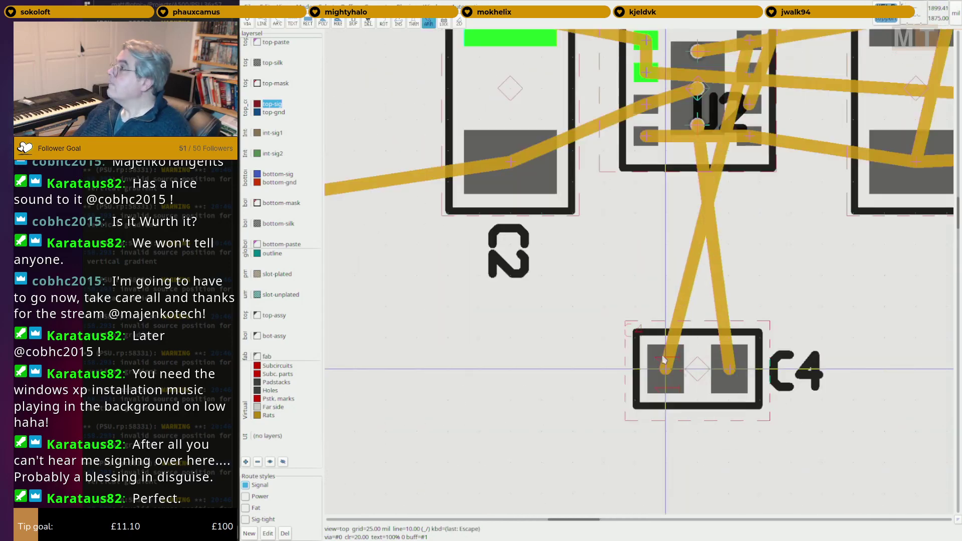
pyautogui.scroll(1, 679, 365)
pyautogui.scroll(-3, 680, 364)
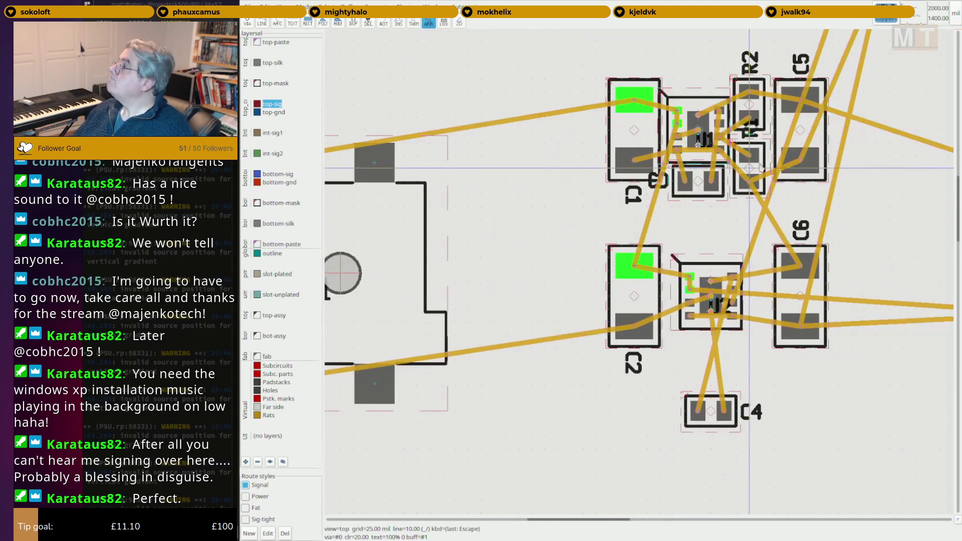
# Move C3 from below U1 to directly above U1.
pyautogui.scroll(2, 707, 100)
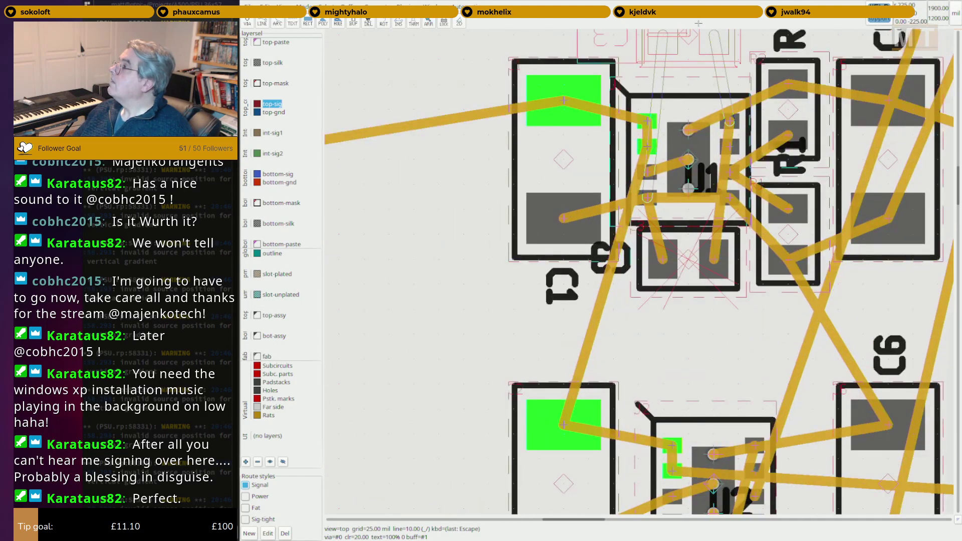
pyautogui.moveTo(699, 43); pyautogui.dragTo(699, 45)
pyautogui.moveTo(699, 75); pyautogui.dragTo(647, 239, button='middle')
pyautogui.scroll(-2, 647, 241)
# Rotate C4 by 180 degrees and move it from below U2 to directly above U2.
pyautogui.moveTo(652, 425); pyautogui.dragTo(663, 225, button='middle')
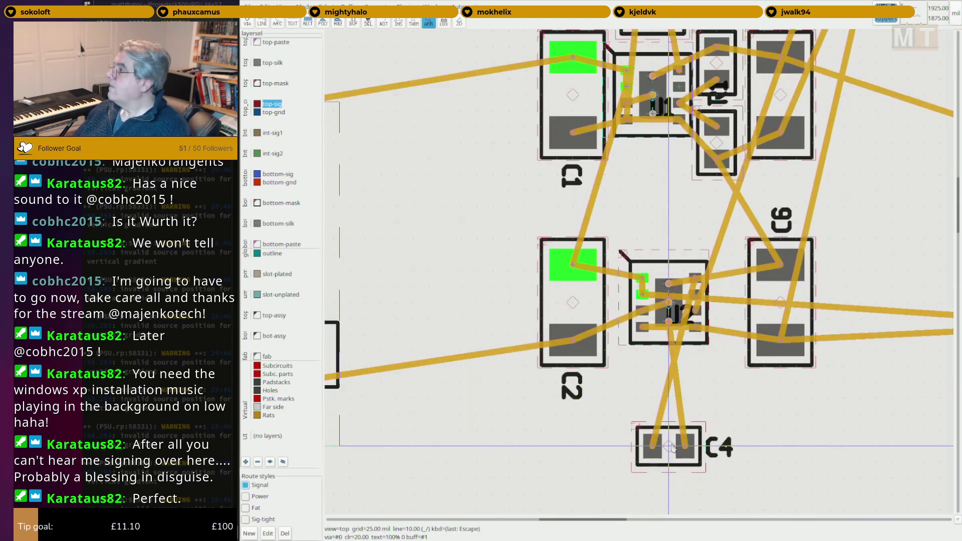
pyautogui.press('F9')
pyautogui.click(670, 447)
pyautogui.click(669, 446)
pyautogui.moveTo(681, 389); pyautogui.dragTo(672, 225)
pyautogui.scroll(-3, 672, 224)
pyautogui.moveTo(673, 227); pyautogui.dragTo(555, 299, button='right')
pyautogui.scroll(-1, 561, 297)
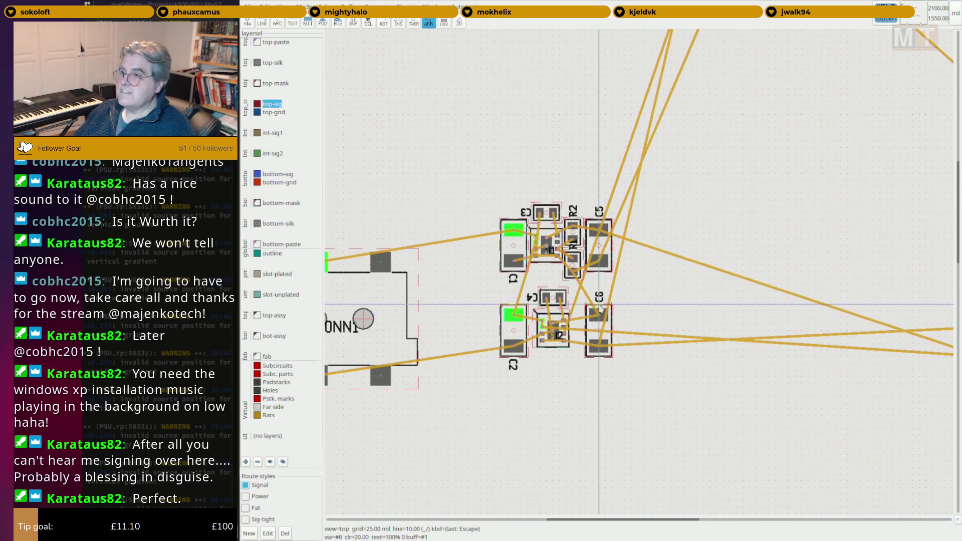
pyautogui.moveTo(646, 318); pyautogui.dragTo(617, 326, button='right')
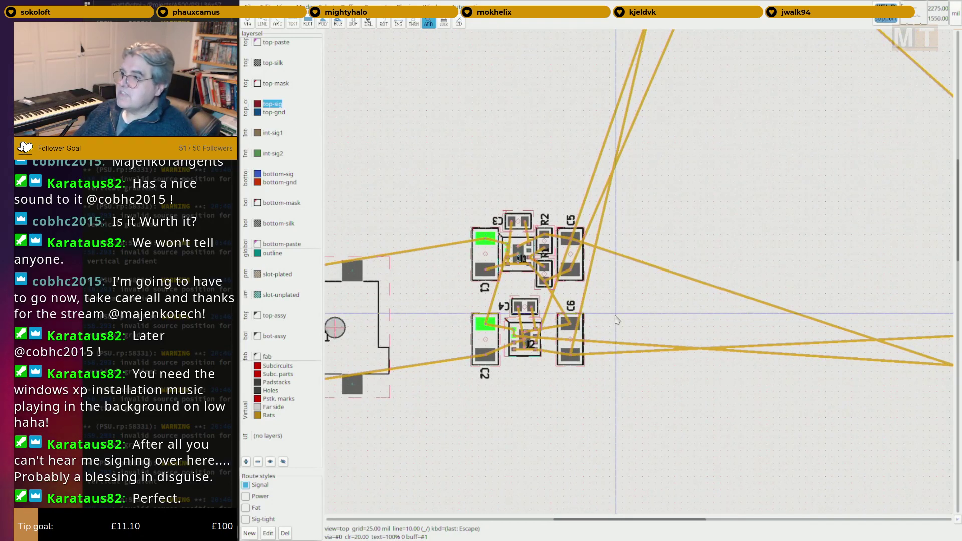
# Bring R3 down from the row above the board to the open area right of C5.
pyautogui.scroll(-3, 779, 265)
pyautogui.moveTo(776, 225); pyautogui.dragTo(723, 260, button='right')
pyautogui.moveTo(718, 161); pyautogui.dragTo(698, 192, button='right')
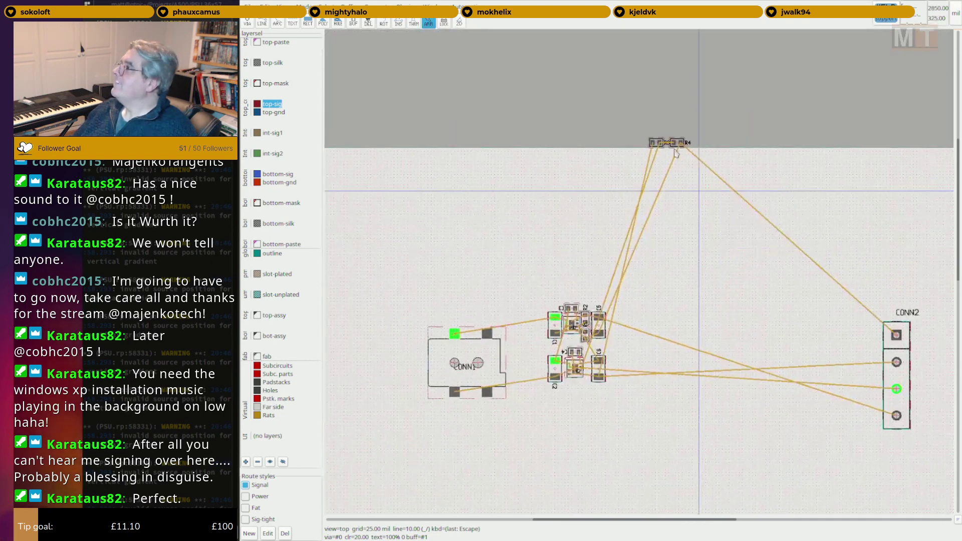
pyautogui.scroll(3, 670, 131)
pyautogui.moveTo(648, 157); pyautogui.dragTo(620, 501)
pyautogui.moveTo(620, 502); pyautogui.dragTo(642, 252, button='right')
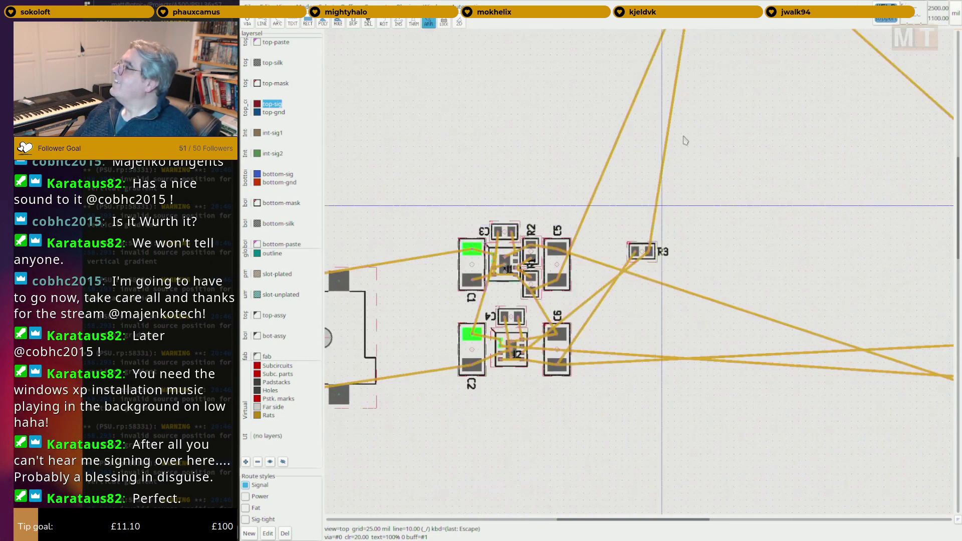
# Bring R4 down from the row above the board to the area just above and right of R3.
pyautogui.moveTo(715, 103); pyautogui.dragTo(686, 225, button='right')
pyautogui.moveTo(685, 80); pyautogui.dragTo(686, 87, button='right')
pyautogui.moveTo(681, 66); pyautogui.dragTo(652, 350)
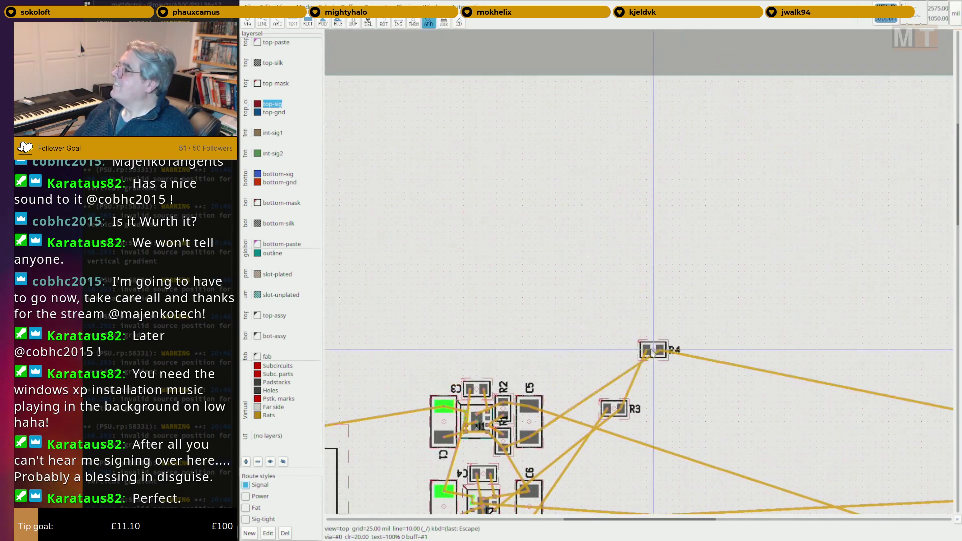
pyautogui.moveTo(653, 350); pyautogui.dragTo(717, 169, button='right')
# Regenerate the rat lines and rotate R4 and R3 upright.
pyautogui.scroll(3, 663, 262)
pyautogui.press('o')
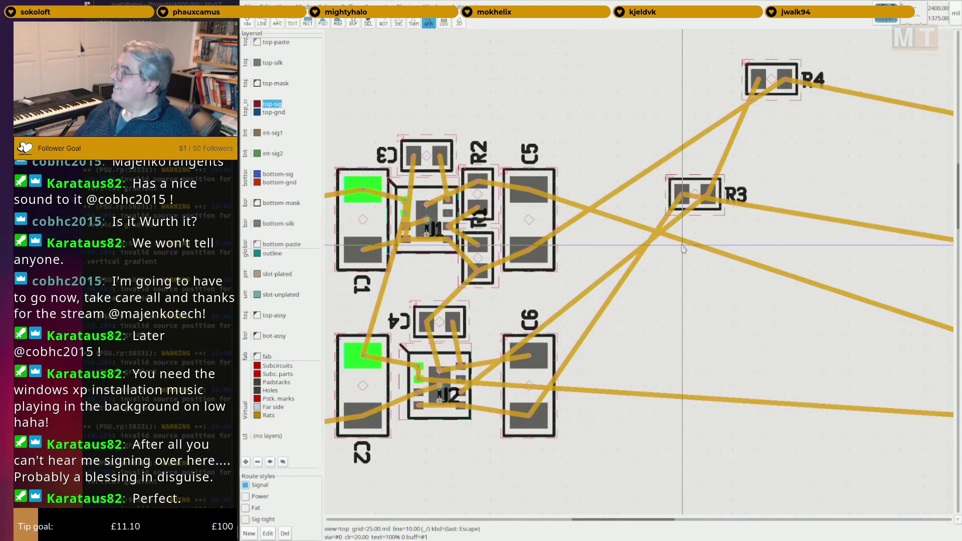
pyautogui.press('F9')
pyautogui.click(773, 81)
pyautogui.click(697, 197)
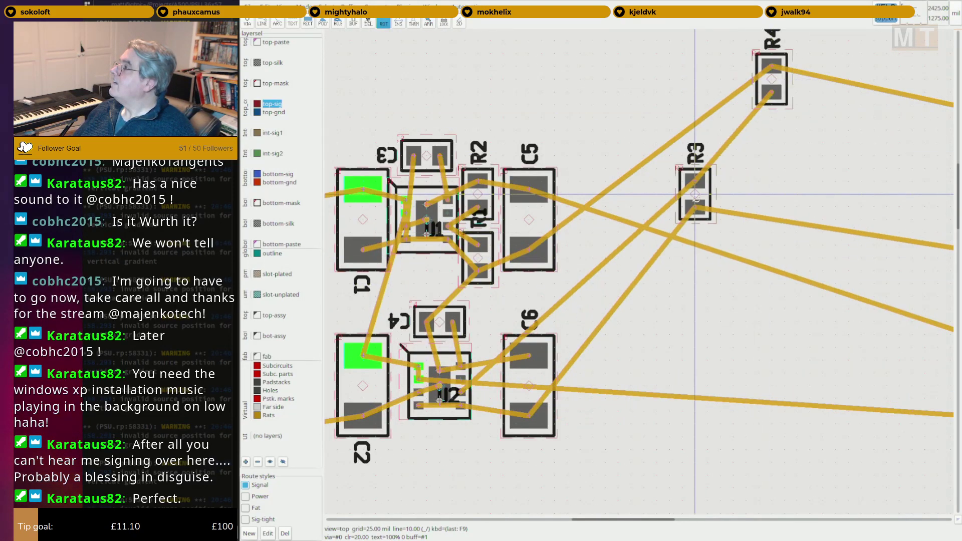
pyautogui.press('Escape')
# Place R3 between U2 and C6, beside C6's lower half.
pyautogui.scroll(-1, 697, 198)
pyautogui.moveTo(697, 200); pyautogui.dragTo(481, 344)
pyautogui.scroll(1, 490, 348)
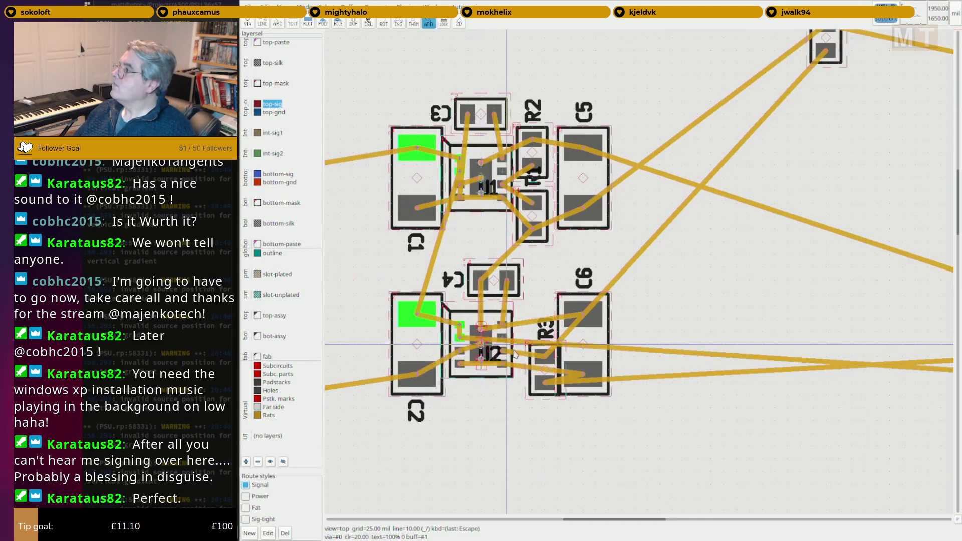
pyautogui.click(540, 369)
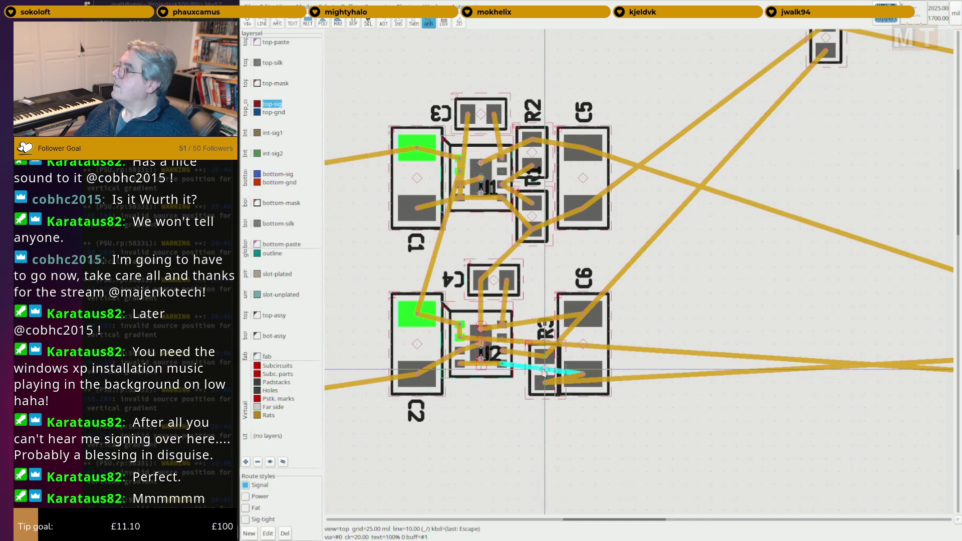
# Nudge R3 closer to U2 and place R4 directly above it, between U2 and C6.
pyautogui.moveTo(543, 374); pyautogui.dragTo(531, 381)
pyautogui.scroll(-1, 531, 380)
pyautogui.moveTo(757, 300); pyautogui.dragTo(751, 333, button='middle')
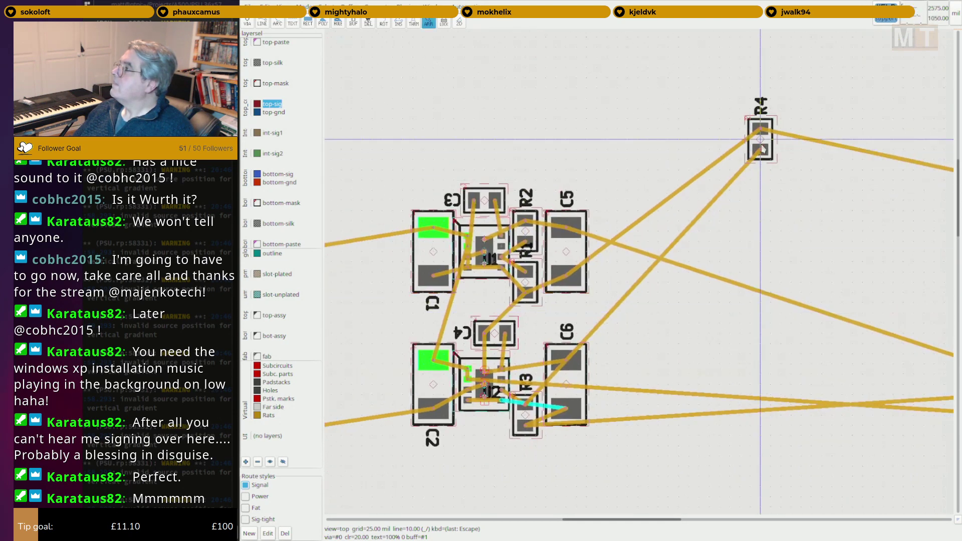
pyautogui.moveTo(761, 149); pyautogui.dragTo(525, 365)
# Shift C4 slightly left so it lines up vertically with C3 above it.
pyautogui.scroll(4, 526, 366)
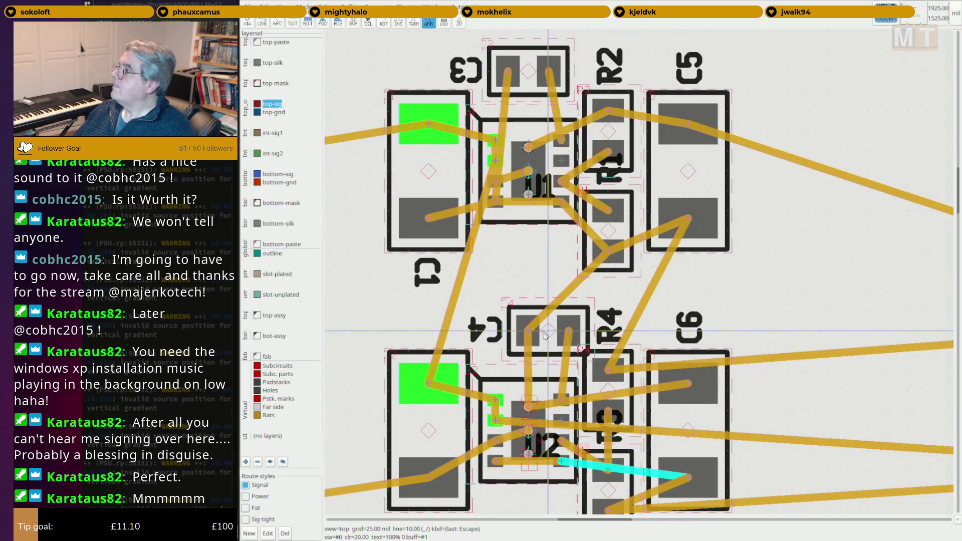
pyautogui.moveTo(545, 332); pyautogui.dragTo(533, 331)
pyautogui.scroll(-1, 533, 331)
pyautogui.moveTo(533, 331); pyautogui.dragTo(524, 323, button='middle')
pyautogui.scroll(-2, 761, 382)
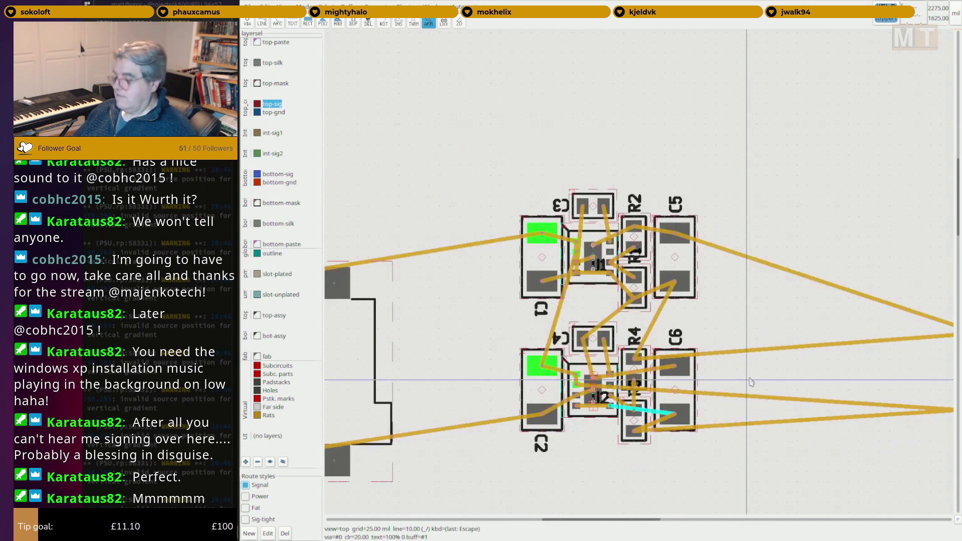
# Bring CONN2 in from the far right of the board to just beside C5 and C6.
pyautogui.scroll(-3, 721, 379)
pyautogui.moveTo(870, 403); pyautogui.dragTo(653, 399, button='middle')
pyautogui.scroll(-3, 652, 399)
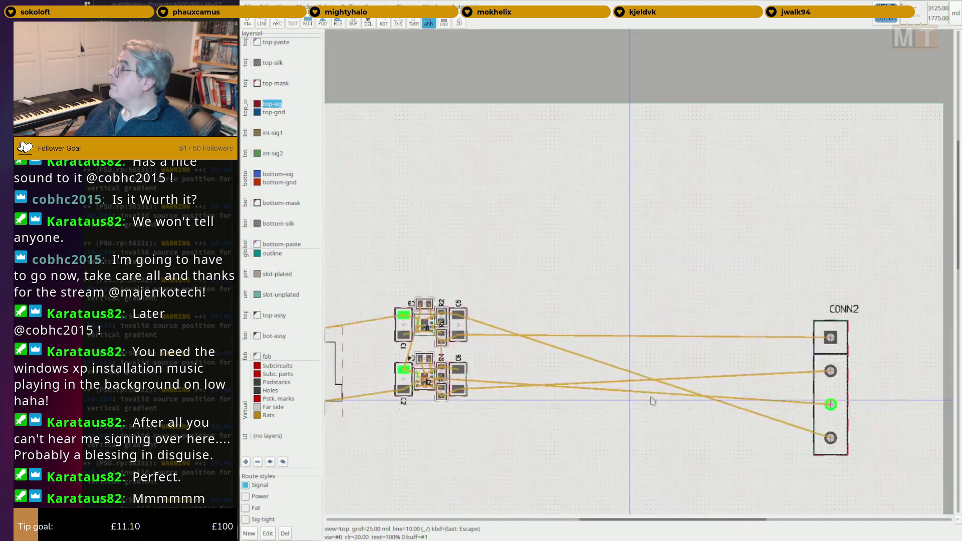
pyautogui.moveTo(649, 363); pyautogui.dragTo(576, 373)
pyautogui.scroll(3, 487, 387)
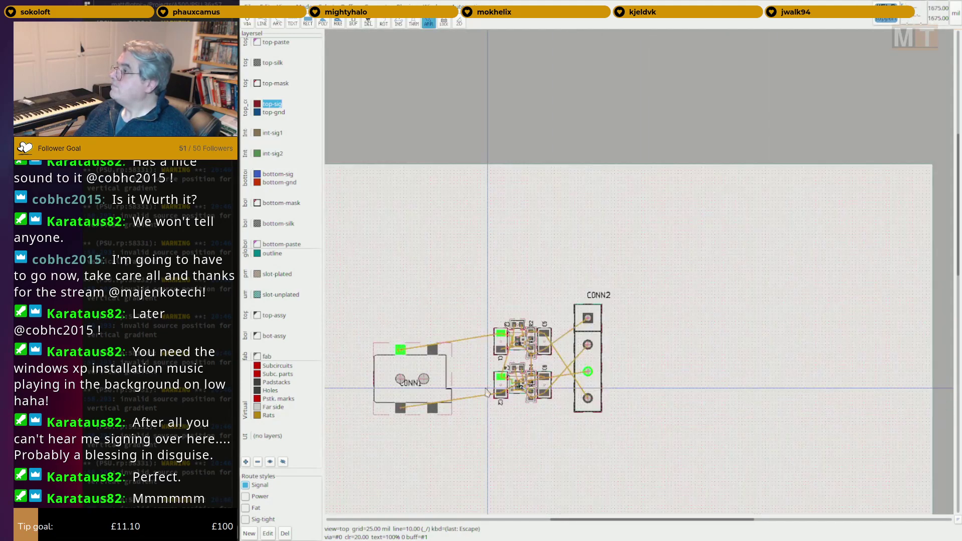
# Move CONN1 up and closer to the circuit so its outer pads line up with C1 and C2.
pyautogui.moveTo(399, 378); pyautogui.dragTo(420, 352)
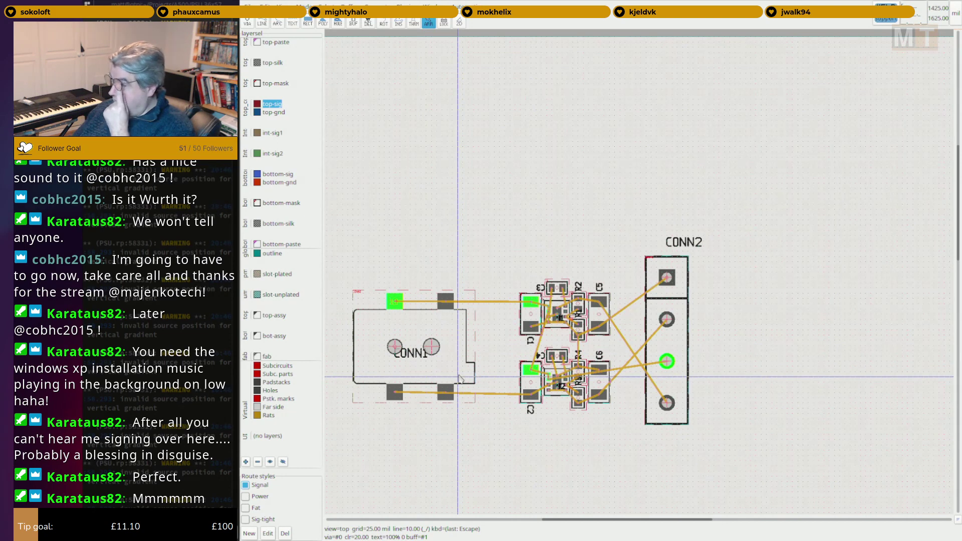
pyautogui.scroll(5, 560, 317)
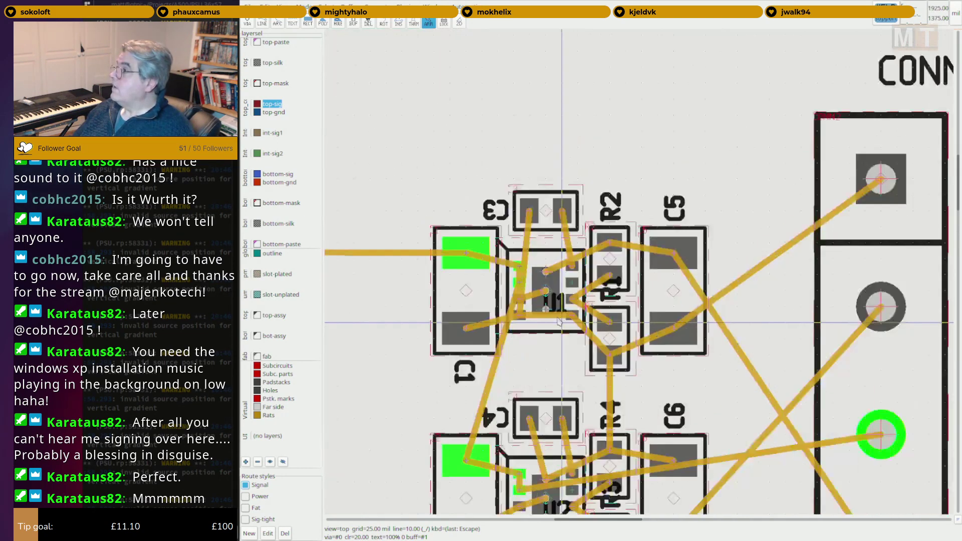
pyautogui.scroll(2, 547, 179)
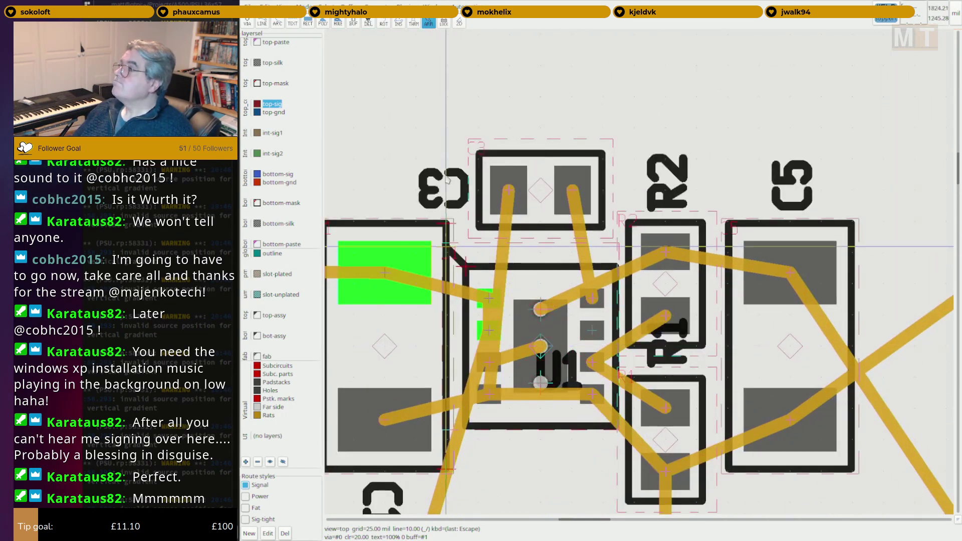
# Remove the int-sig1 and int-sig2 internal layer groups, including the stray top_copper duplicate group between them.
pyautogui.rightClick(244, 136)
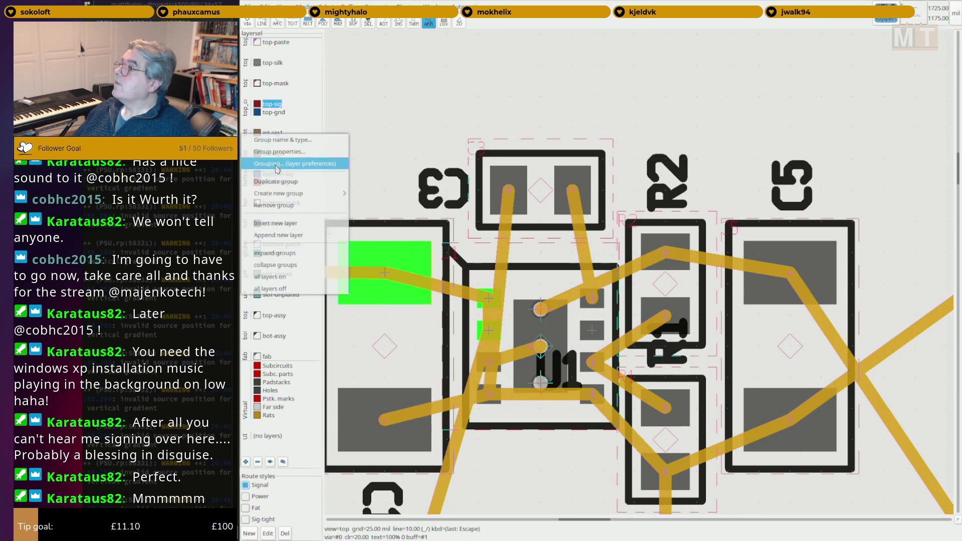
pyautogui.click(299, 183)
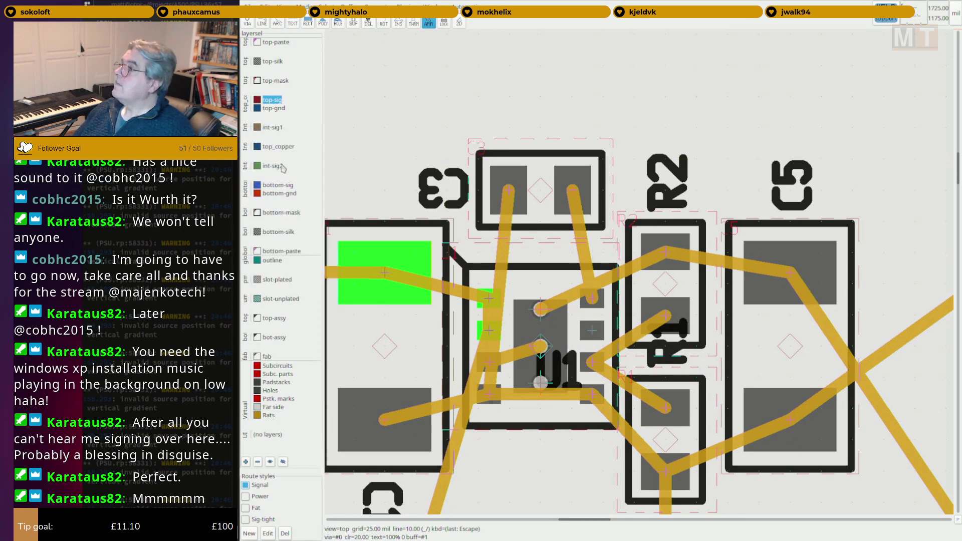
pyautogui.rightClick(249, 134)
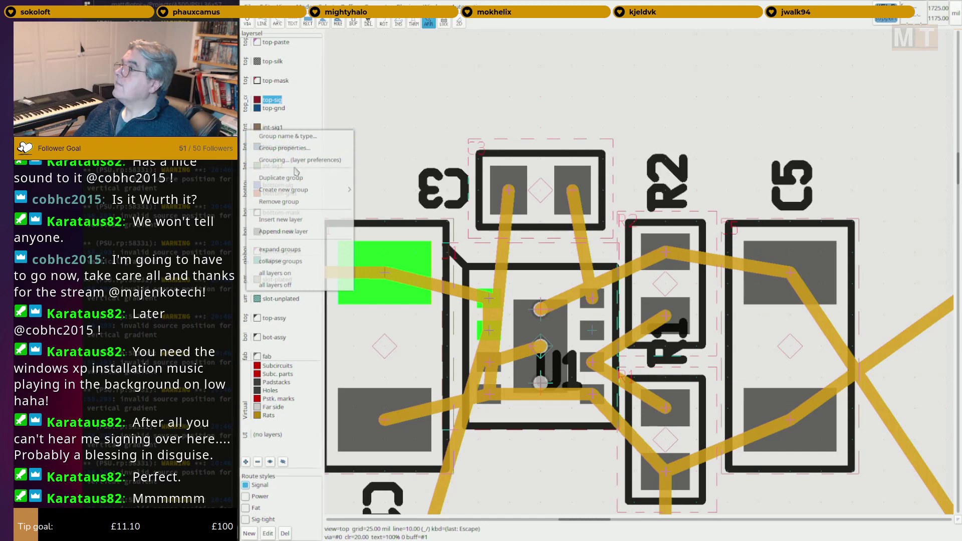
pyautogui.click(300, 201)
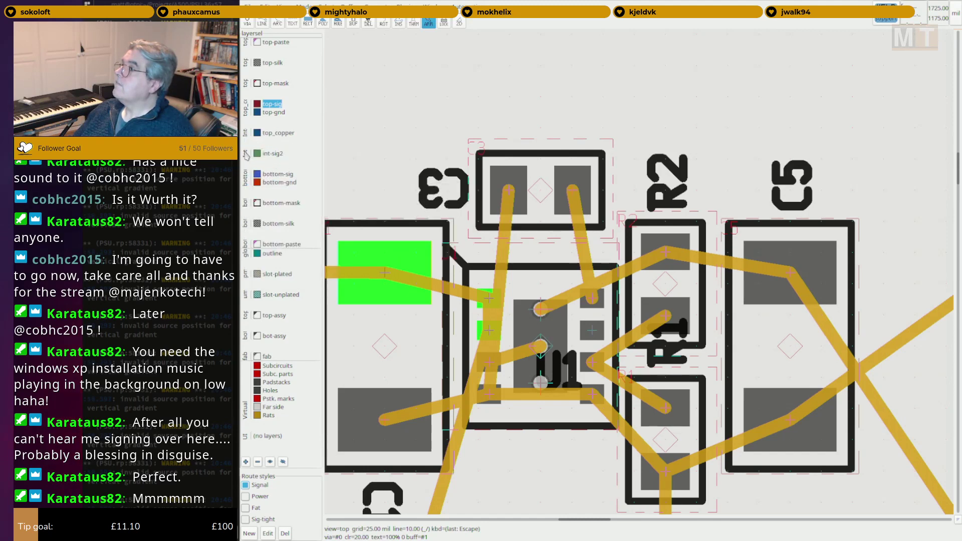
pyautogui.rightClick(246, 140)
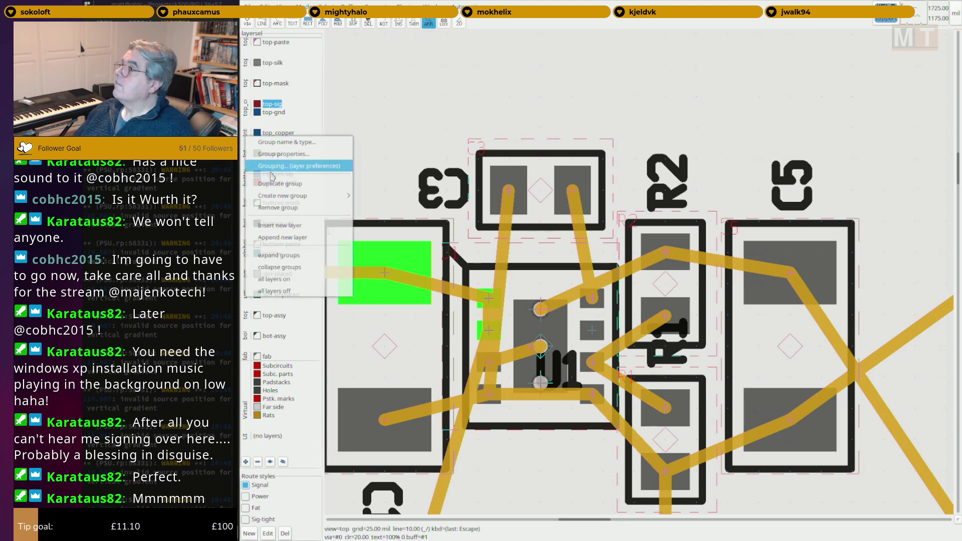
pyautogui.click(281, 205)
pyautogui.rightClick(249, 141)
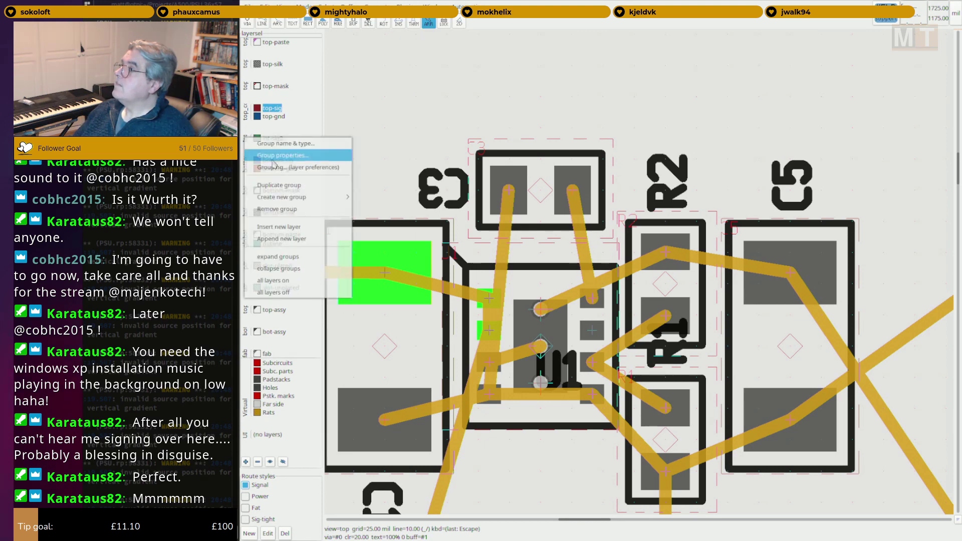
pyautogui.click(280, 201)
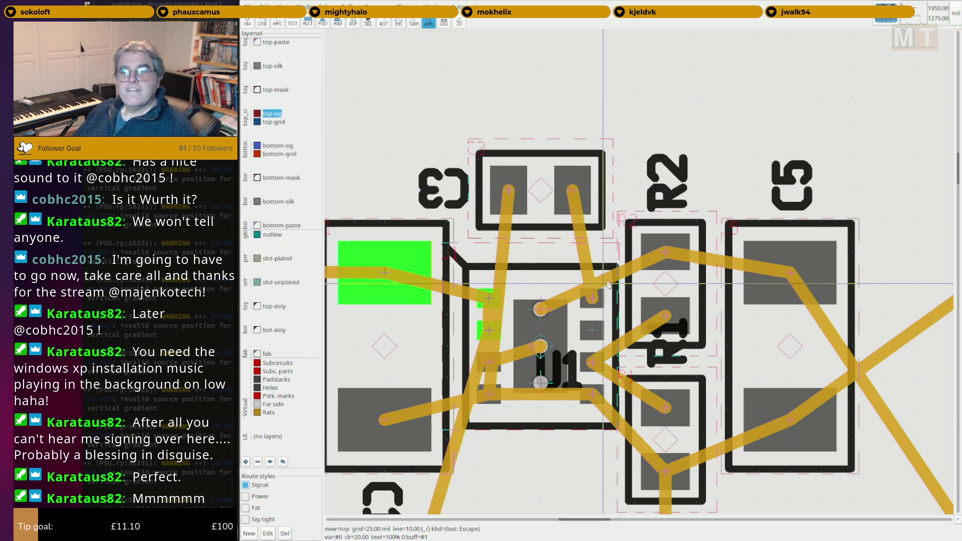
# Set the Signal route style's line thickness and clearance to 0.15 mm and open its via padstack selection.
pyautogui.moveTo(667, 284); pyautogui.dragTo(654, 282, button='middle')
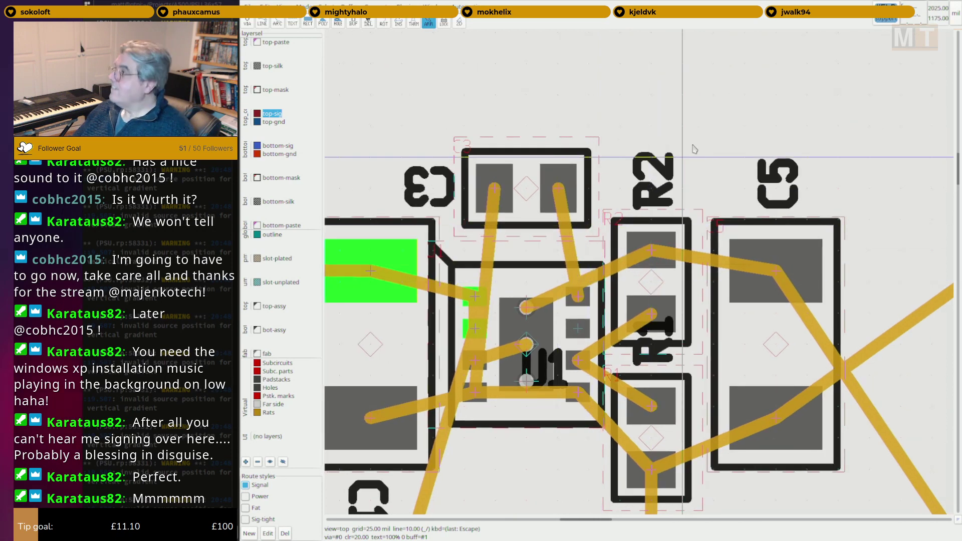
pyautogui.scroll(2, 569, 265)
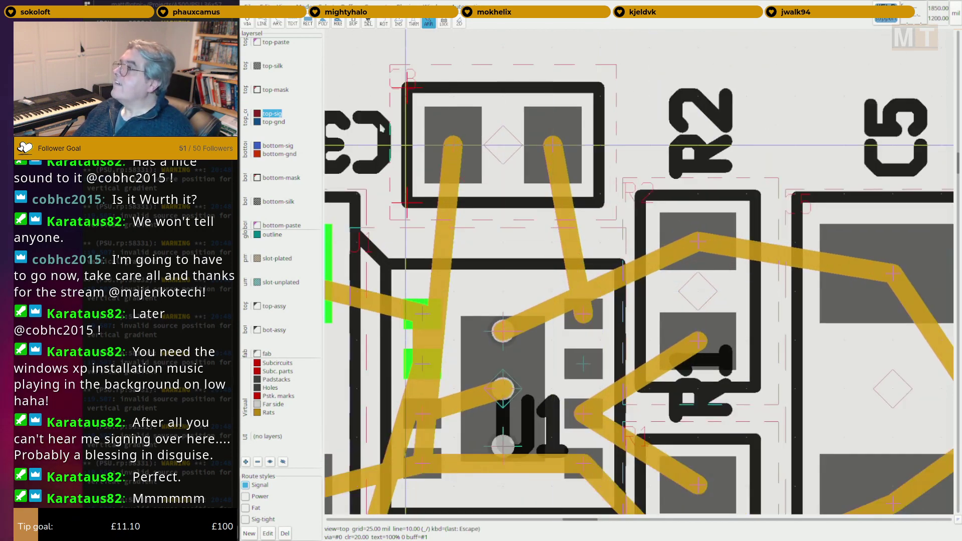
pyautogui.click(268, 533)
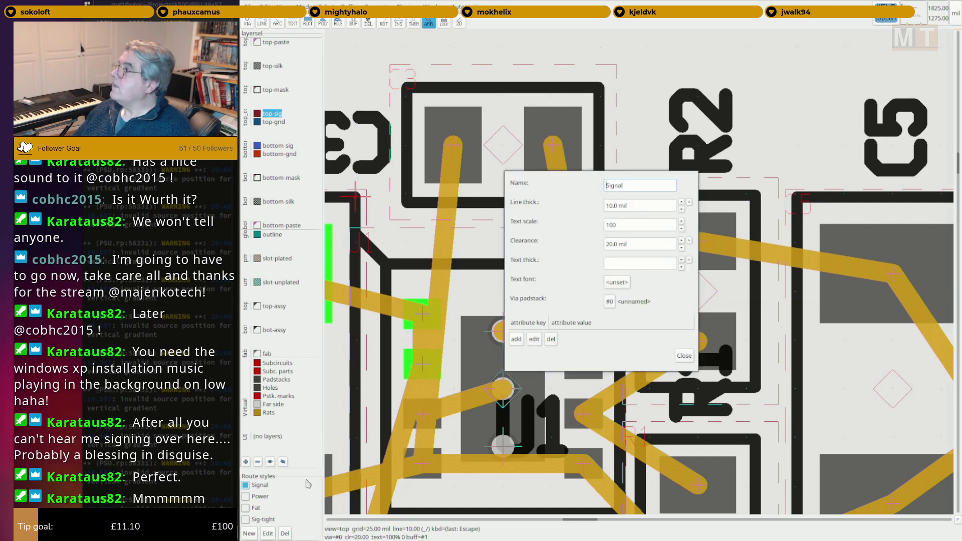
pyautogui.tripleClick(607, 205)
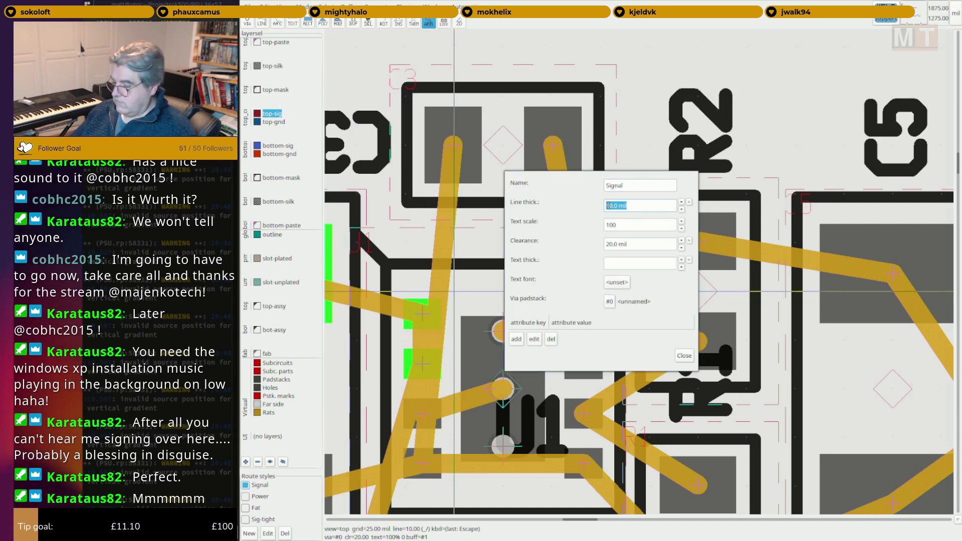
pyautogui.write('0.15mm')
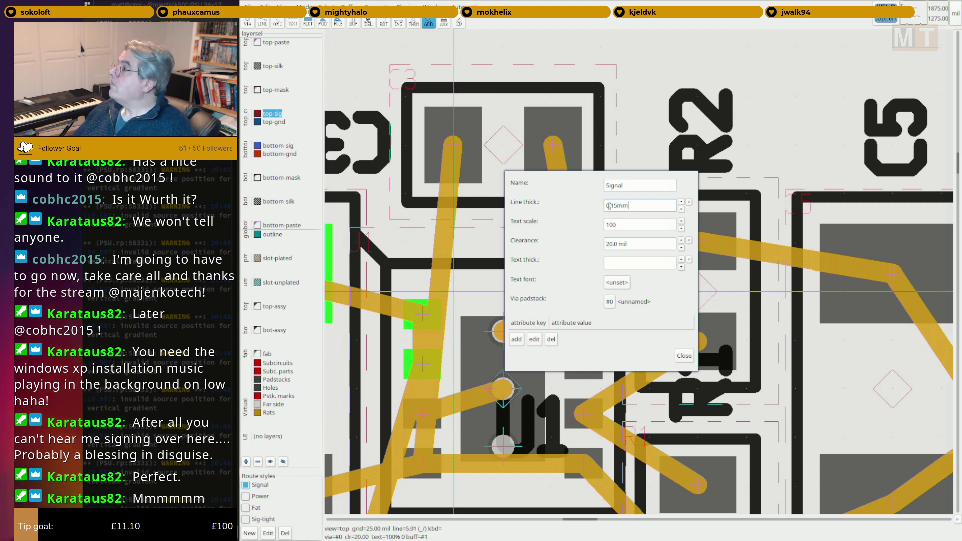
pyautogui.write('0.')
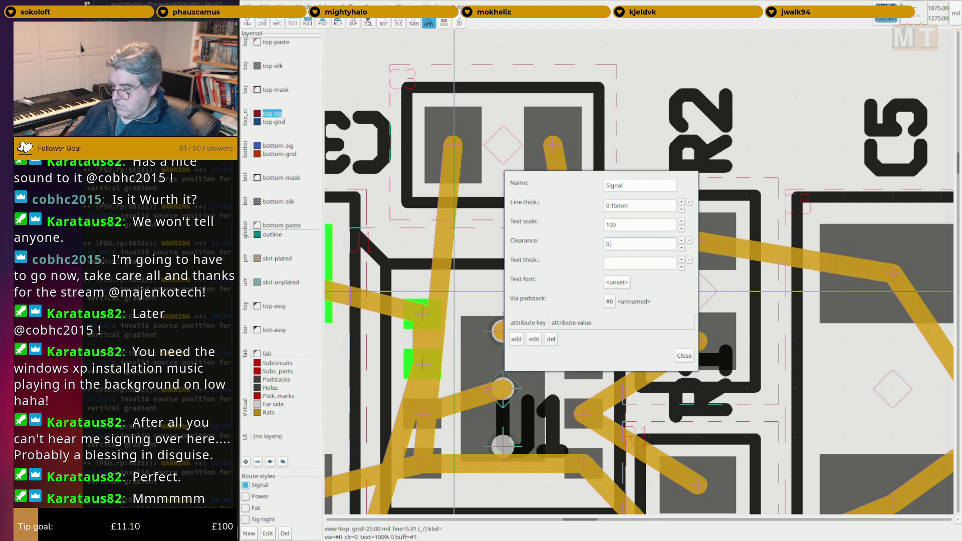
pyautogui.write('15mm')
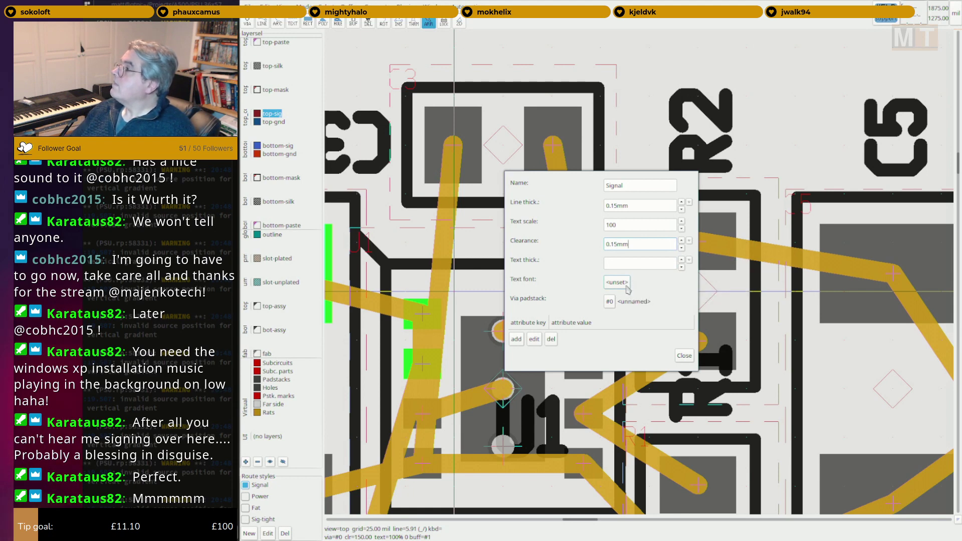
pyautogui.click(609, 302)
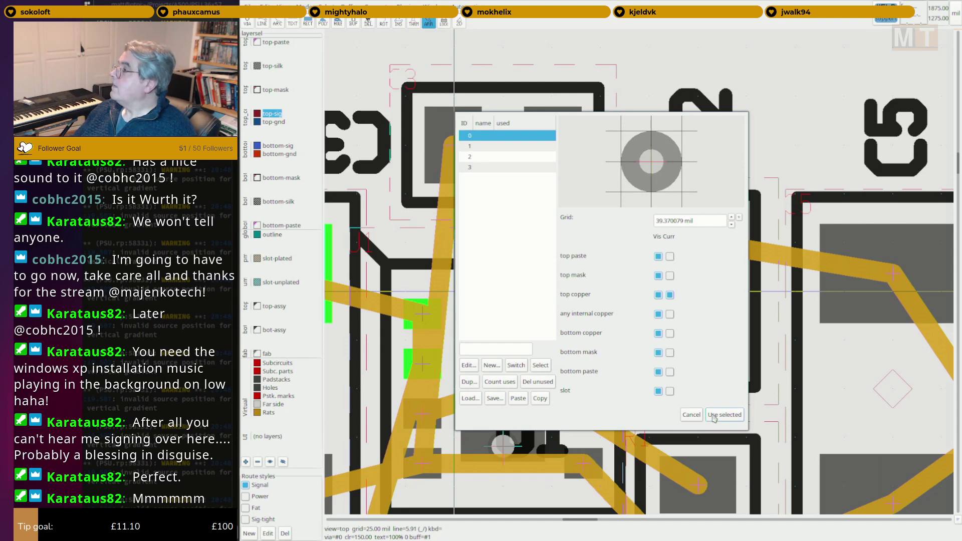
pyautogui.click(475, 366)
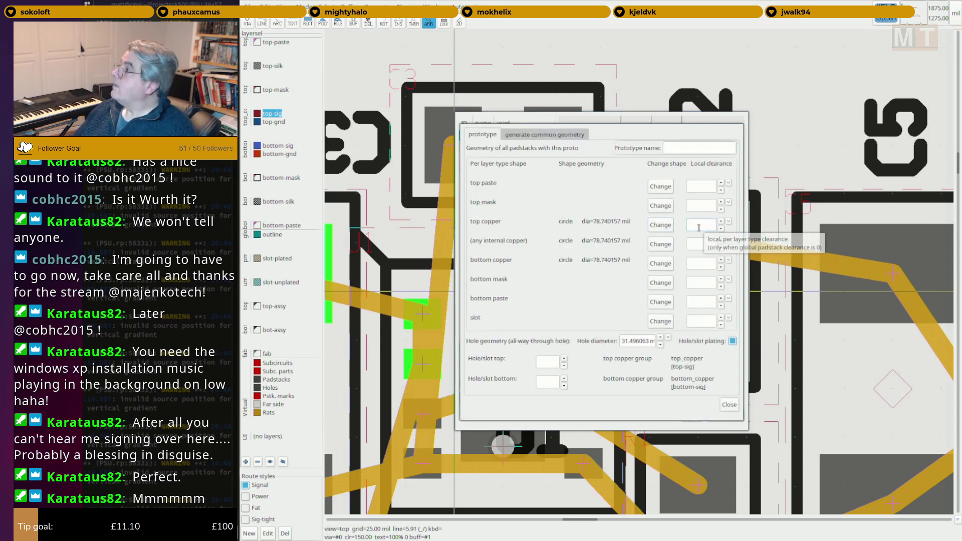
pyautogui.click(658, 226)
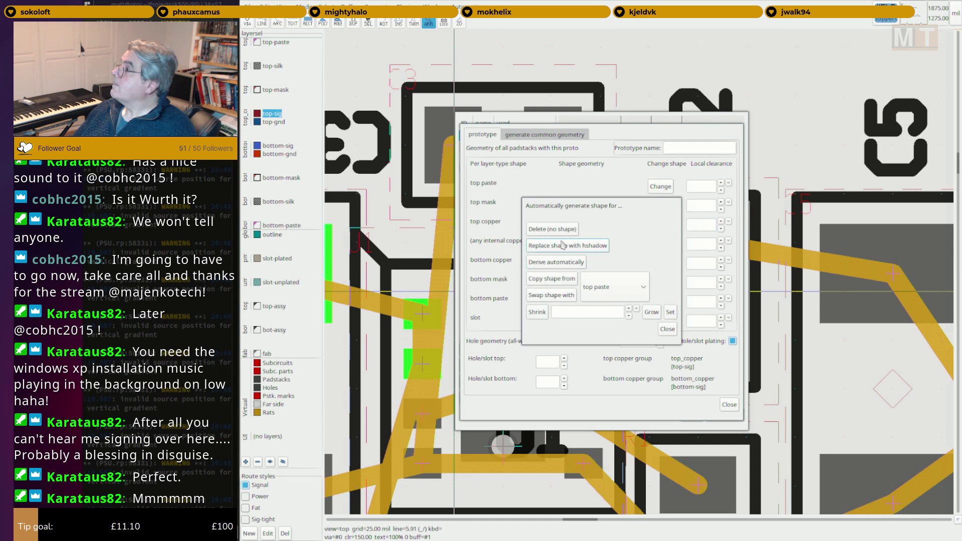
pyautogui.press('Escape')
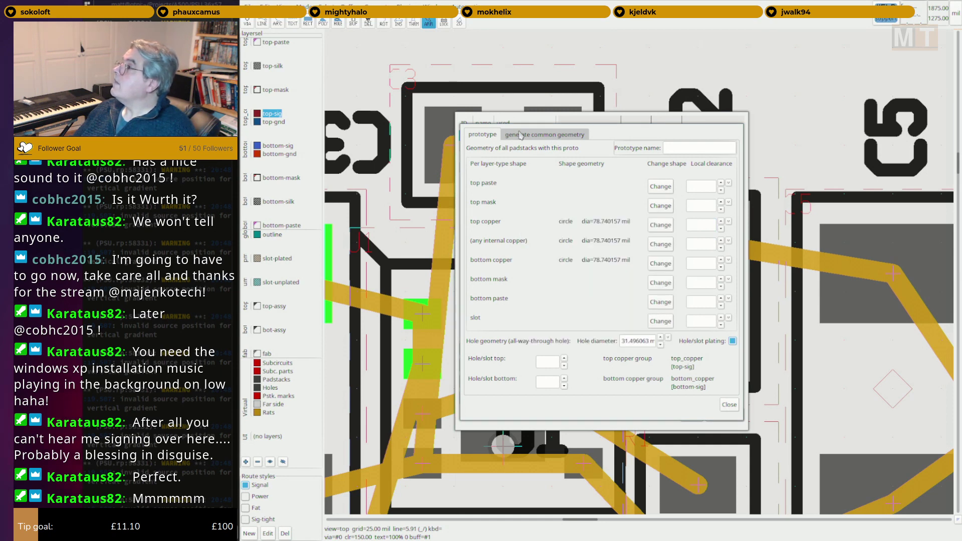
pyautogui.press('Escape')
# Edit via padstack prototype 0 and set its hole diameter to 0.3 mm.
pyautogui.click(468, 368)
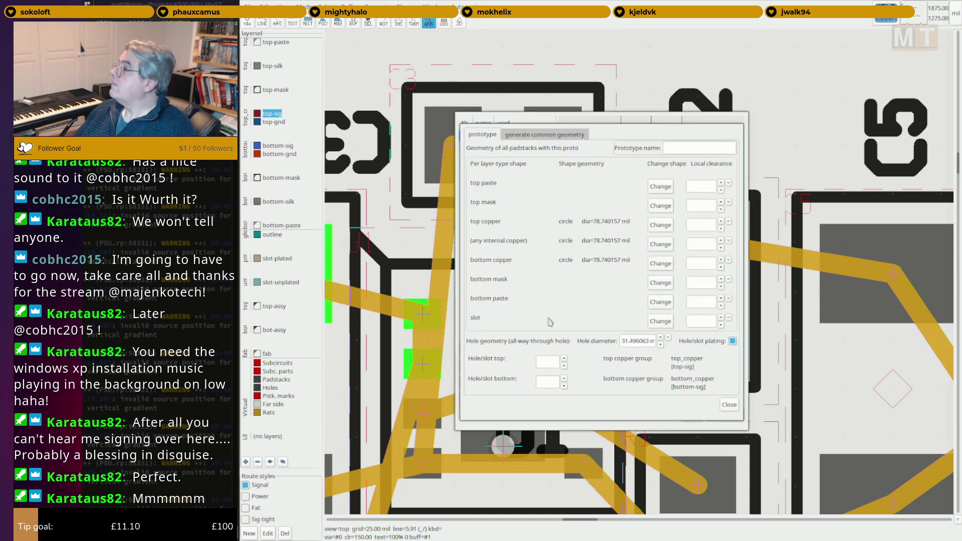
pyautogui.tripleClick(643, 341)
pyautogui.write('0.3')
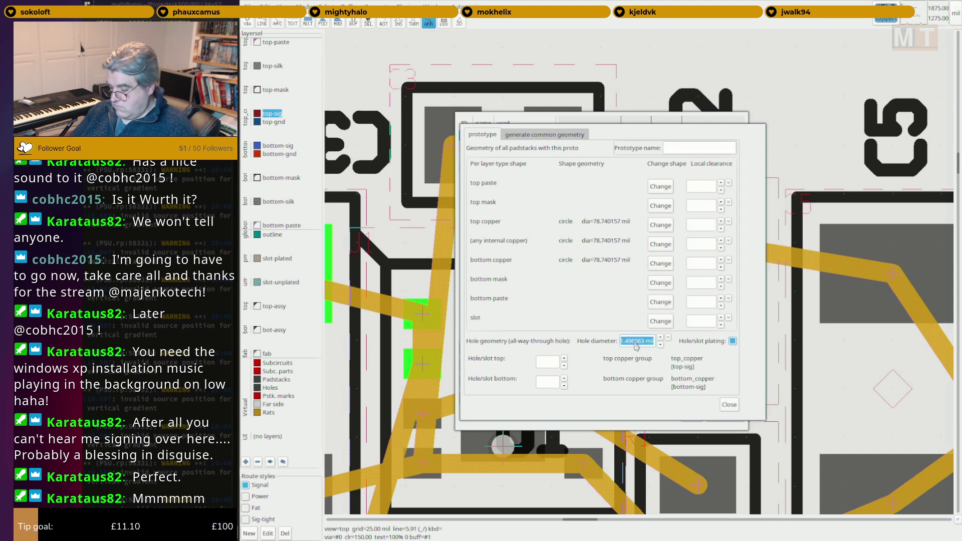
pyautogui.write('mm')
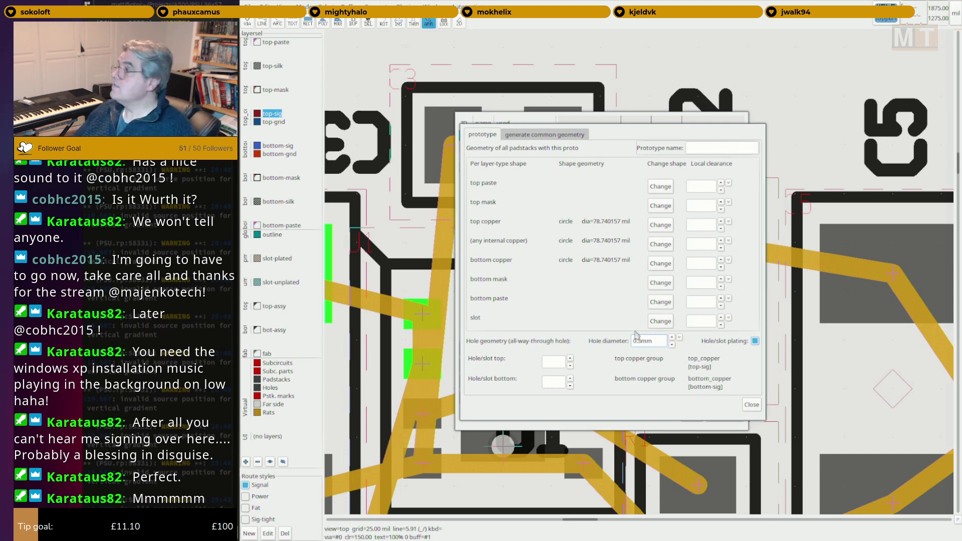
# Set the via padstack's top, internal and bottom copper circles to 0.6 mm and close the prototype editor.
pyautogui.click(657, 224)
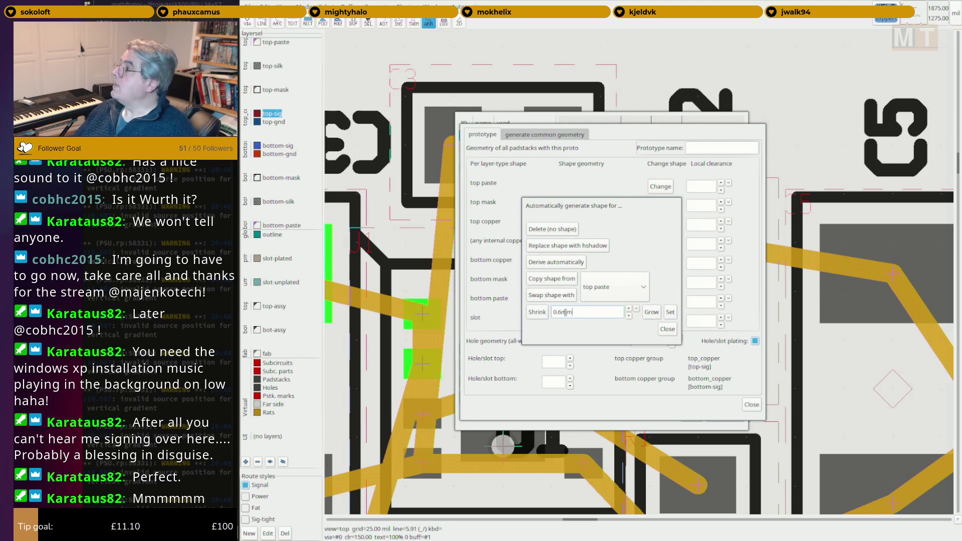
pyautogui.click(671, 314)
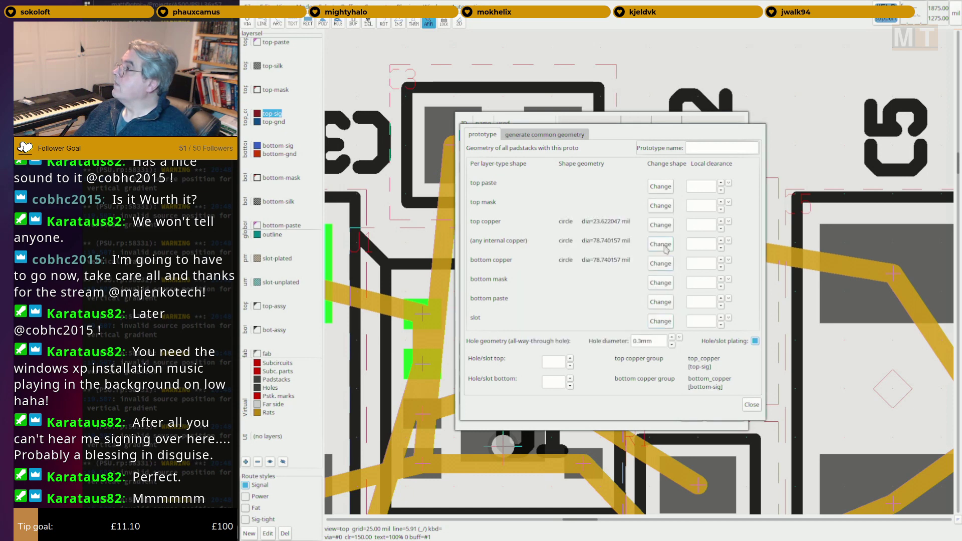
pyautogui.click(661, 245)
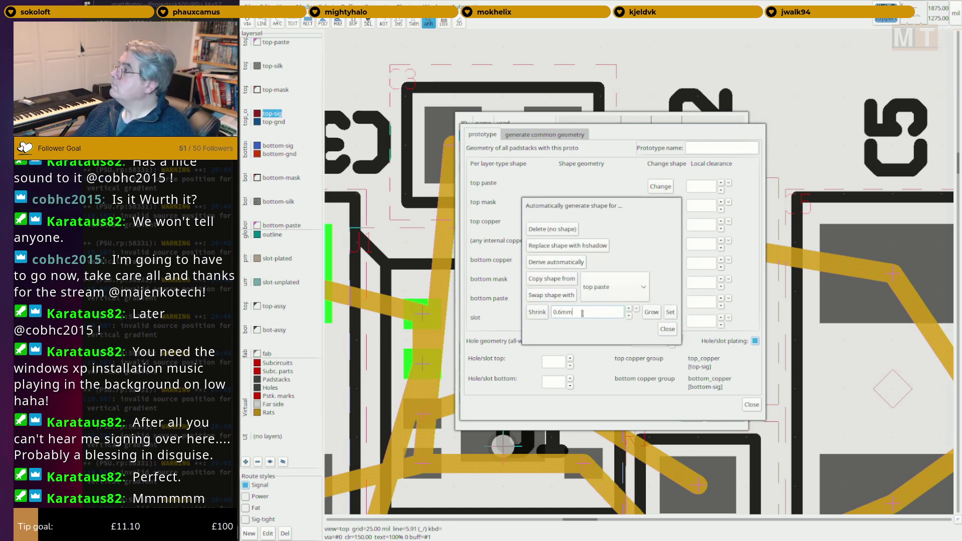
pyautogui.click(667, 329)
pyautogui.click(661, 265)
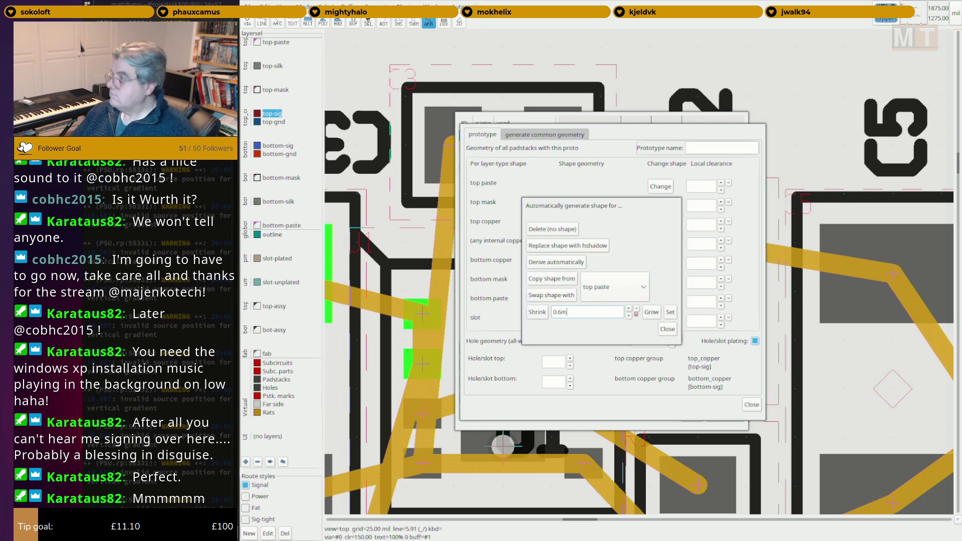
pyautogui.click(670, 311)
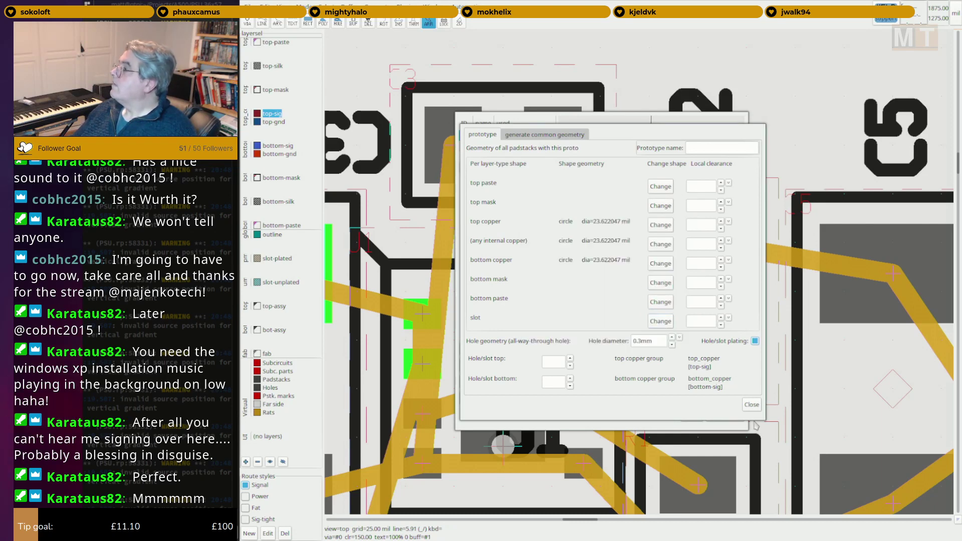
pyautogui.click(751, 406)
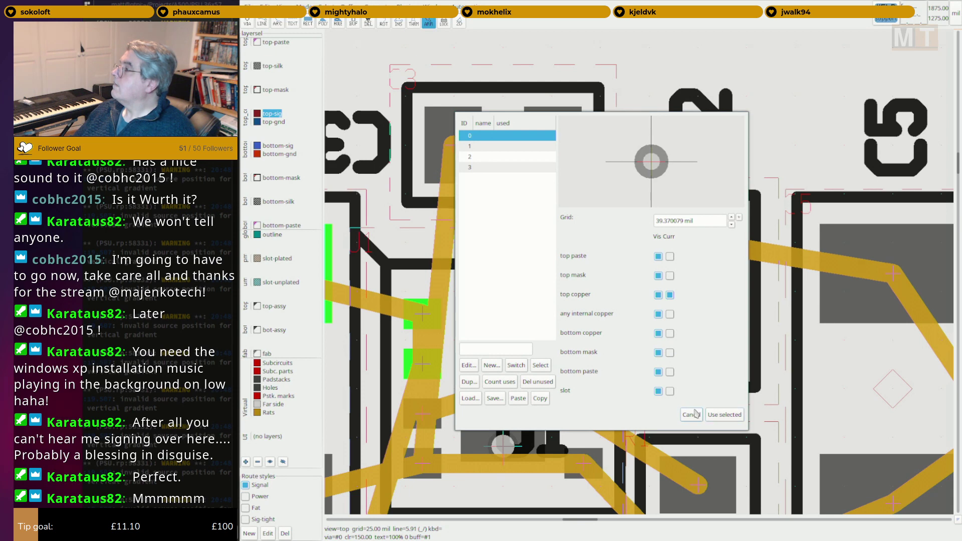
# Check the geometry of padstack prototype 0, assign it as the Signal style's via and close the style settings.
pyautogui.click(468, 365)
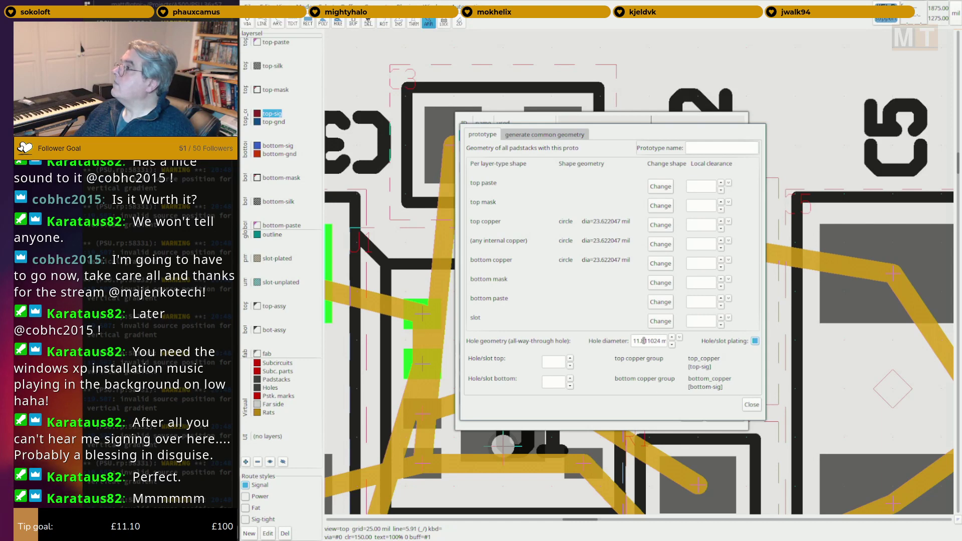
pyautogui.click(751, 404)
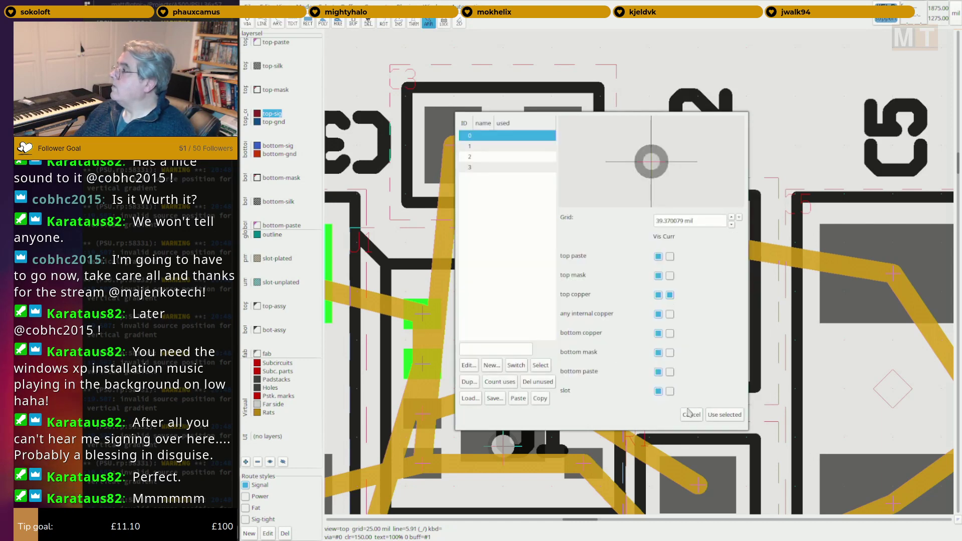
pyautogui.click(719, 414)
pyautogui.click(682, 359)
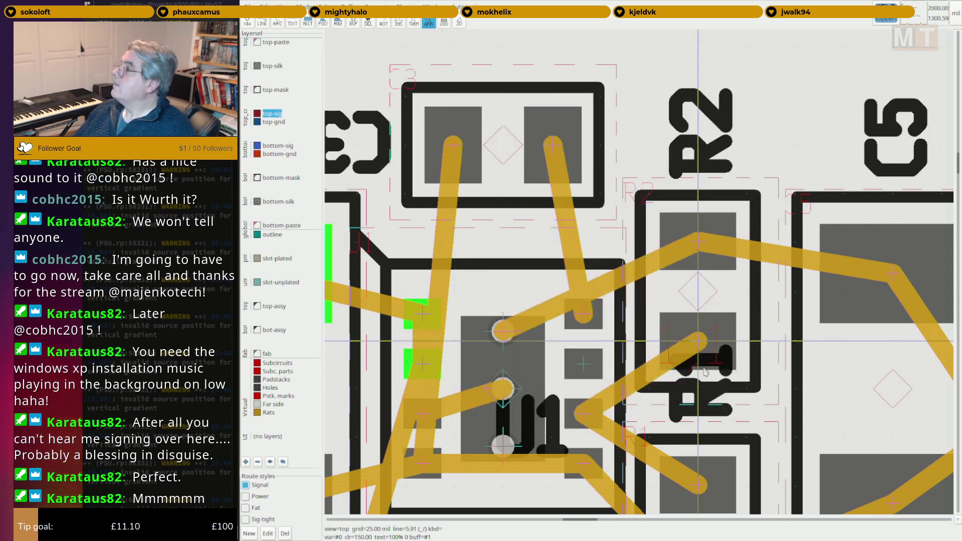
# Route a Signal-width trace on top-sig from U1's upper-right pad to C3's right pad.
pyautogui.scroll(-2, 700, 353)
pyautogui.moveTo(636, 324); pyautogui.dragTo(656, 338, button='middle')
pyautogui.scroll(2, 655, 337)
pyautogui.press('F2')
pyautogui.press('Escape')
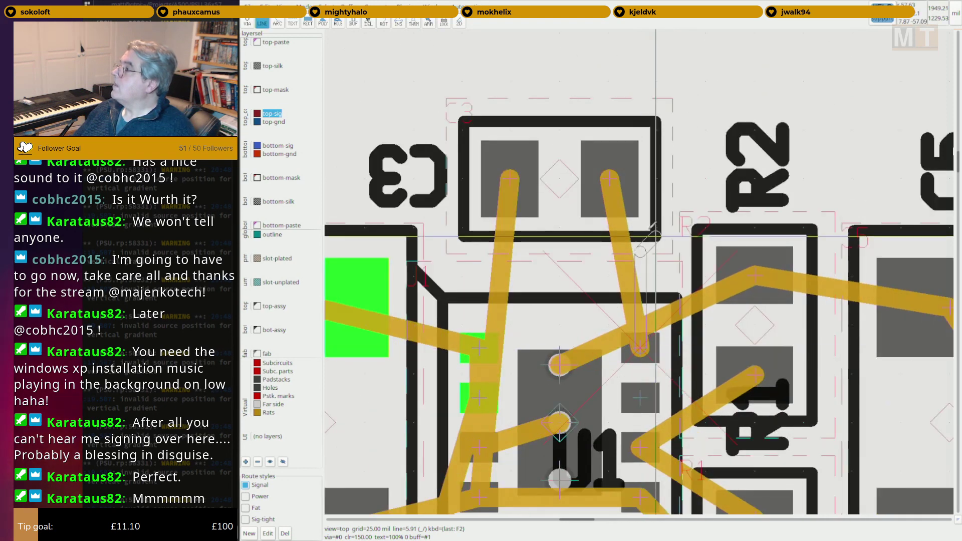
pyautogui.scroll(-3, 651, 334)
pyautogui.click(303, 6)
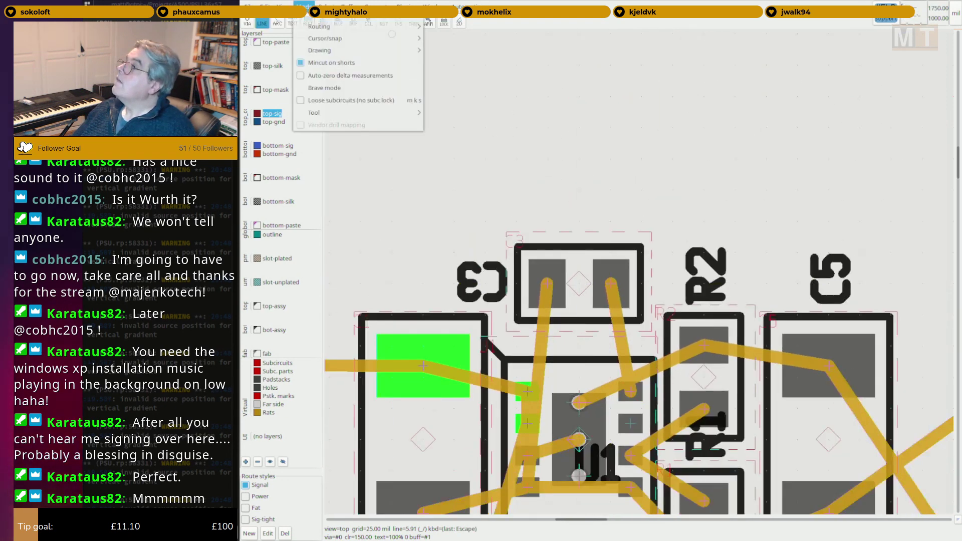
pyautogui.moveTo(320, 30)
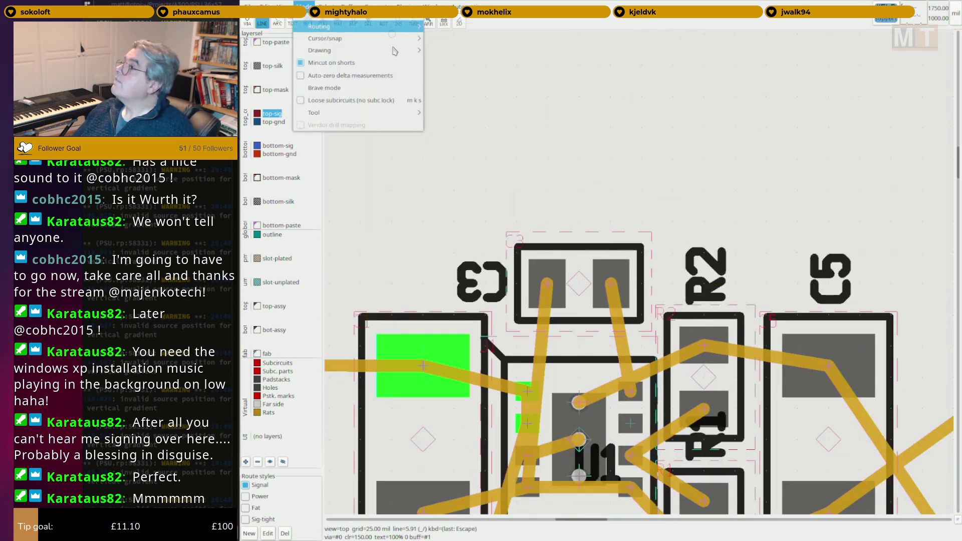
pyautogui.click(480, 84)
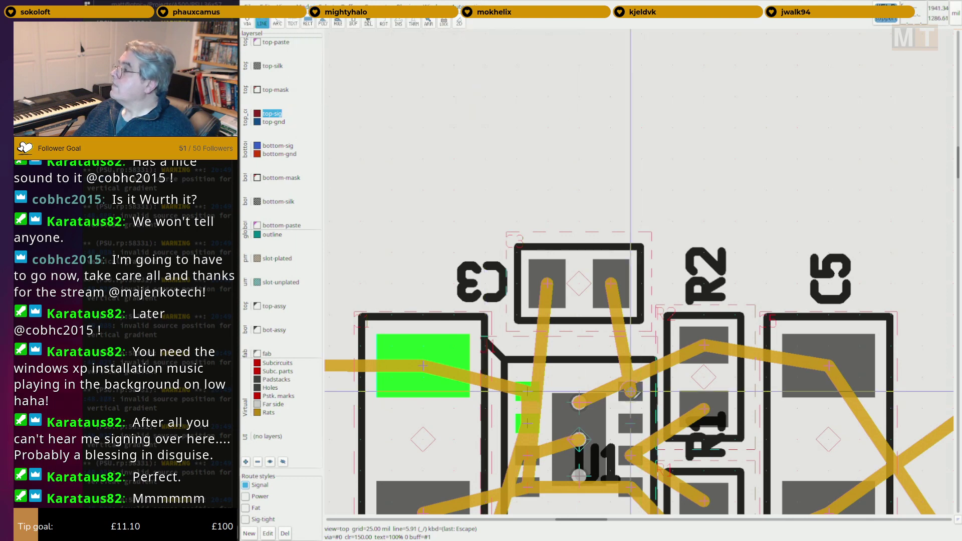
pyautogui.scroll(2, 598, 281)
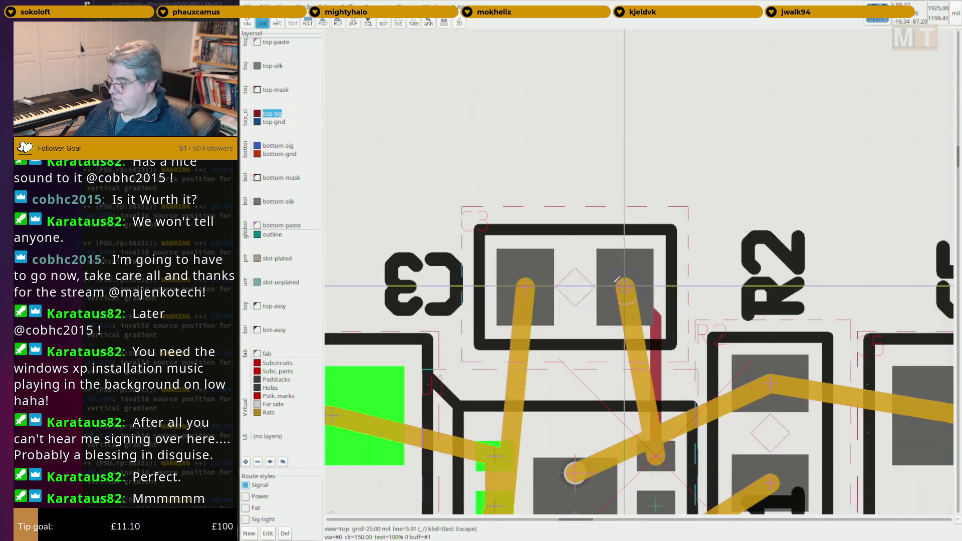
# Set the grid to 5 mil and refresh the rat lines.
pyautogui.scroll(-3, 618, 282)
pyautogui.press('[')
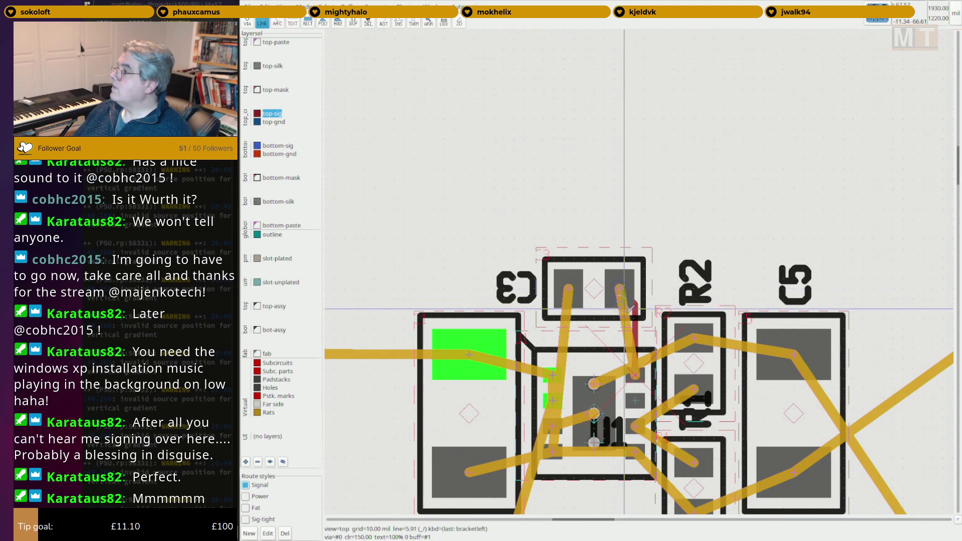
pyautogui.press('[')
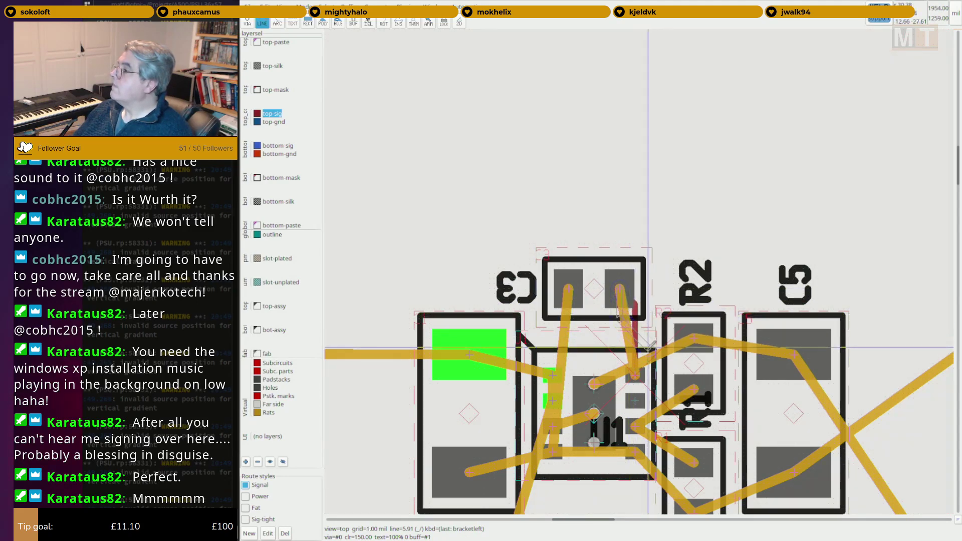
pyautogui.scroll(3, 633, 317)
pyautogui.press(']')
pyautogui.press('Escape')
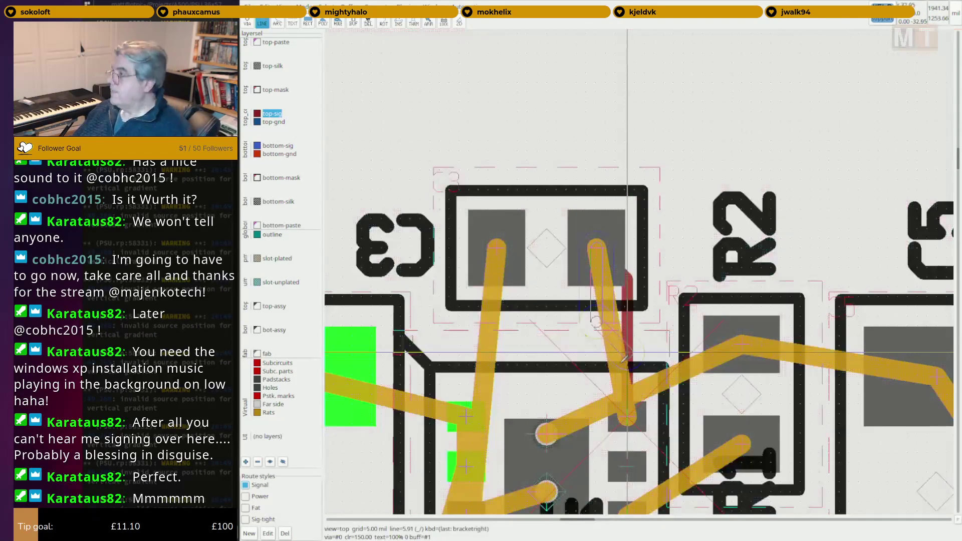
pyautogui.scroll(-2, 635, 327)
pyautogui.moveTo(634, 329); pyautogui.dragTo(632, 278, button='middle')
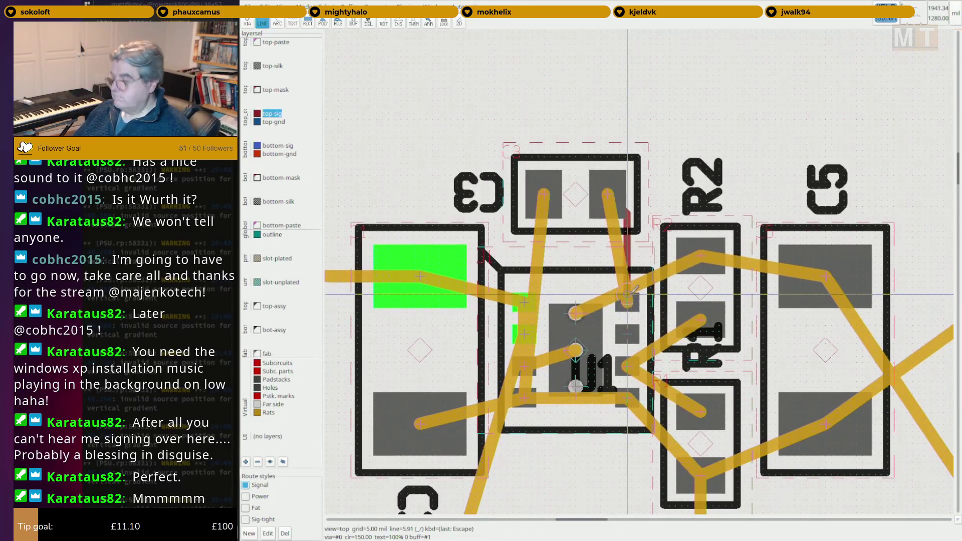
pyautogui.press('o')
pyautogui.press('Escape')
pyautogui.scroll(-5, 644, 296)
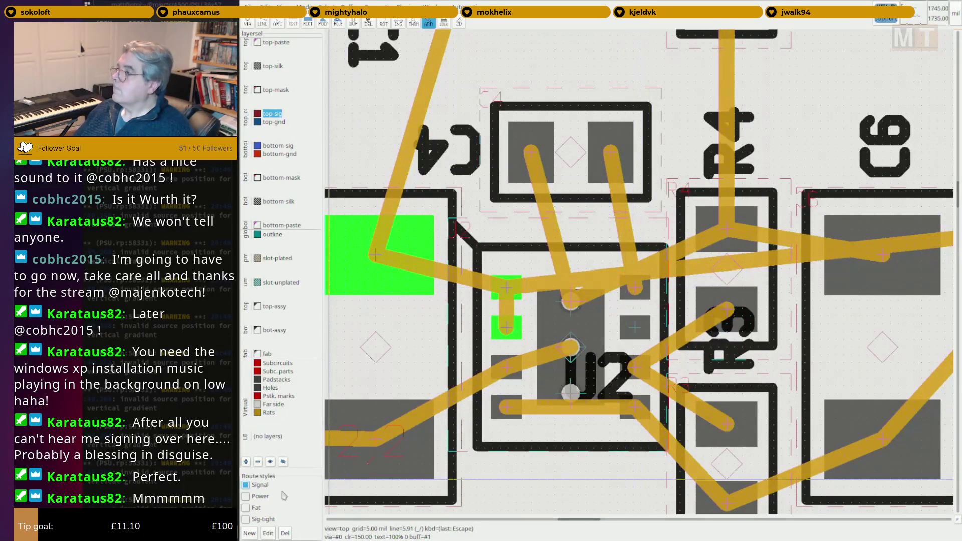
# Delete the thin trace between U1's upper-right pad and C3.
pyautogui.scroll(5, 630, 392)
pyautogui.scroll(3, 543, 273)
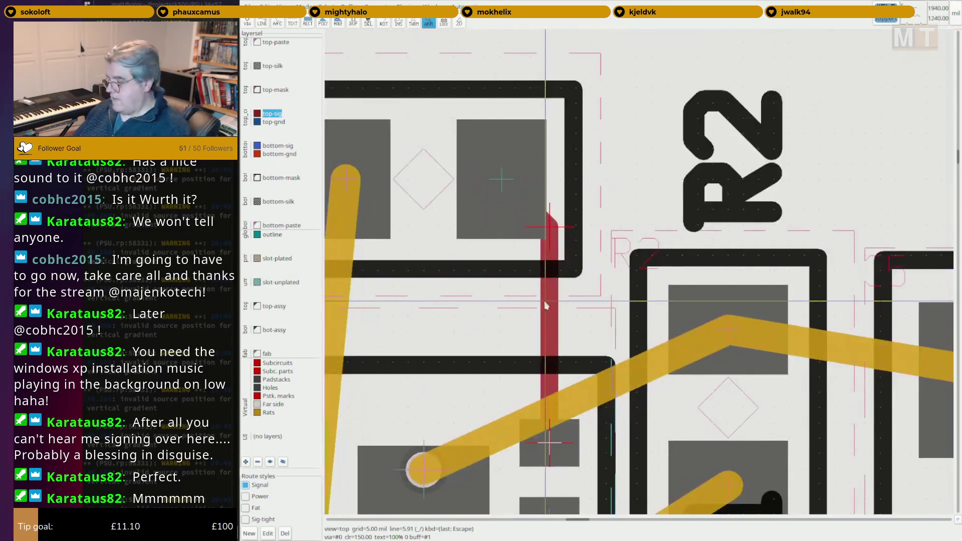
pyautogui.press('Delete')
pyautogui.scroll(-1, 482, 364)
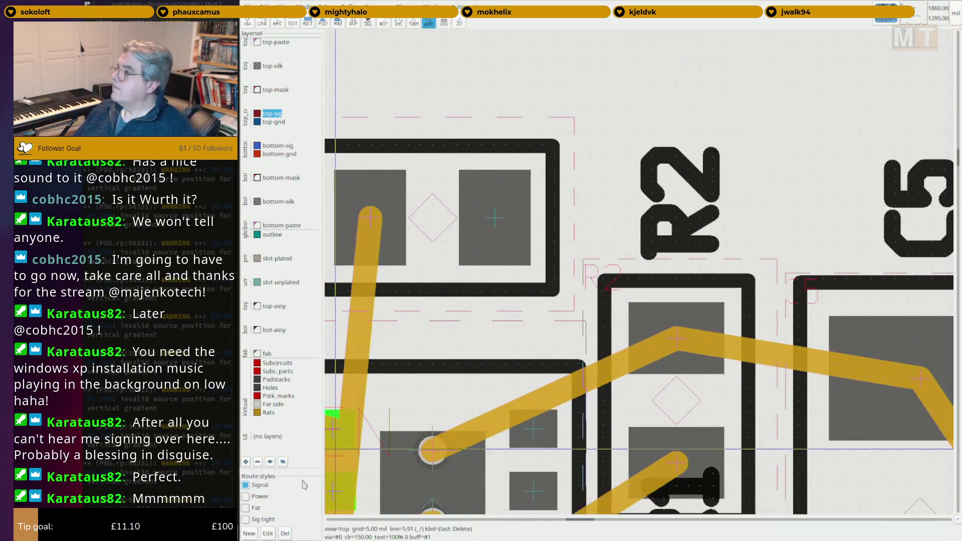
# Set the Power route style's line thickness to 0.3 mm and its clearance to 0.15 mm.
pyautogui.click(258, 498)
pyautogui.click(268, 533)
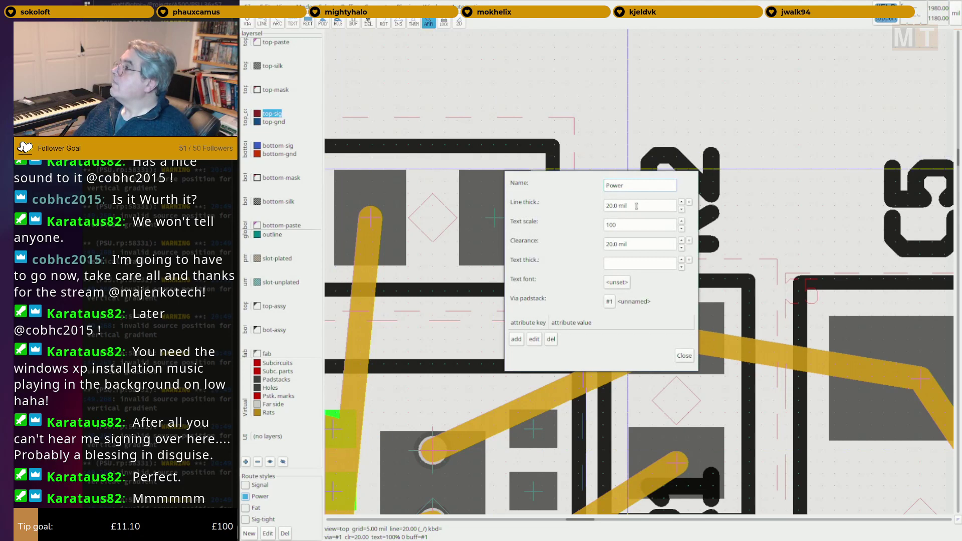
pyautogui.write('0.')
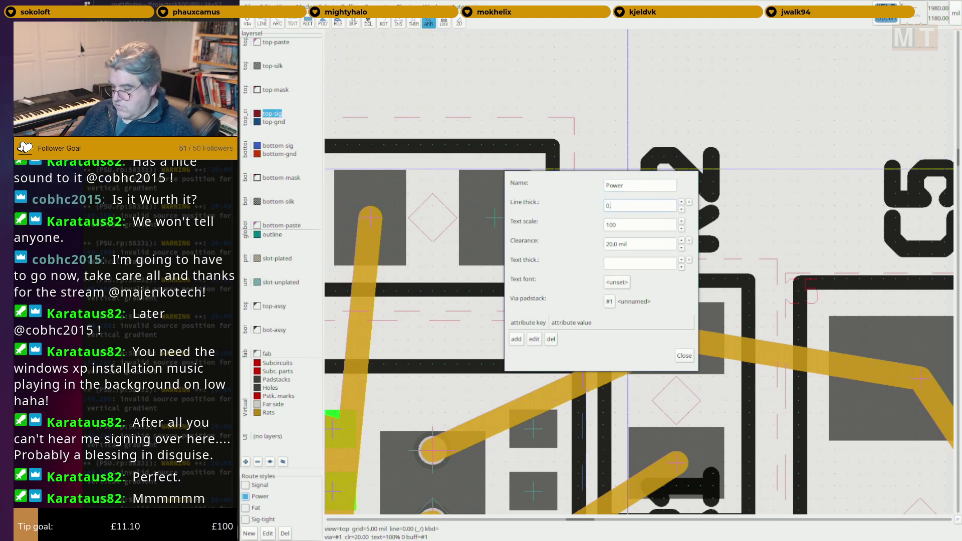
pyautogui.write('3mm')
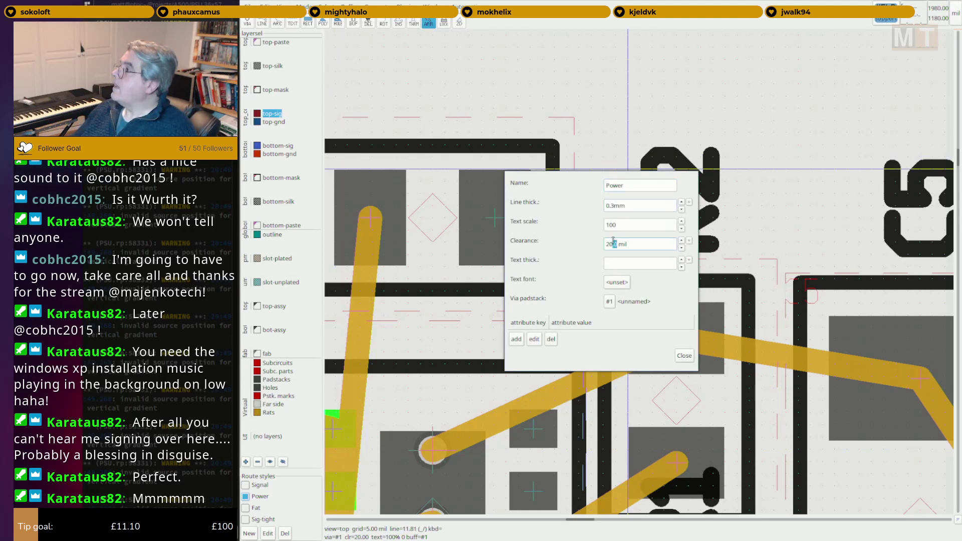
pyautogui.tripleClick(613, 244)
pyautogui.write('0.1')
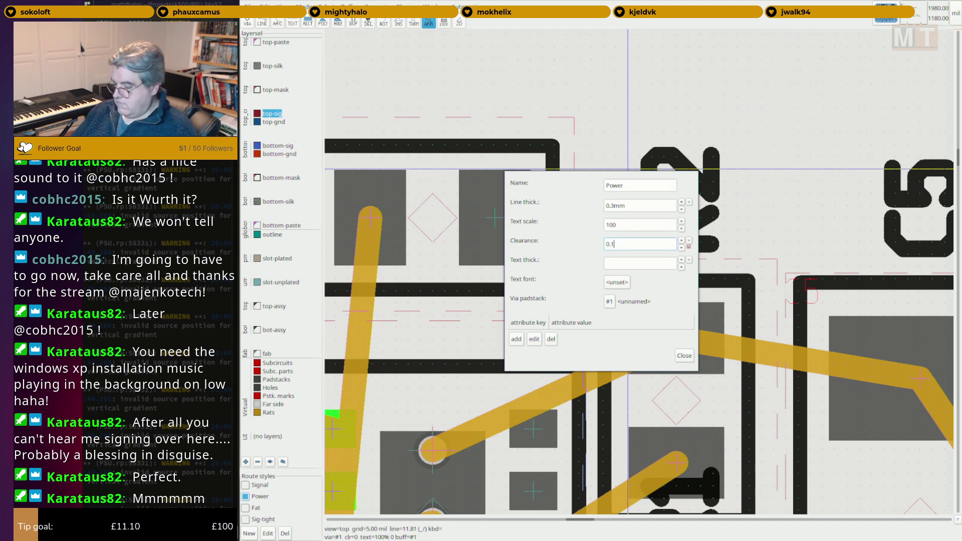
pyautogui.write('5mm')
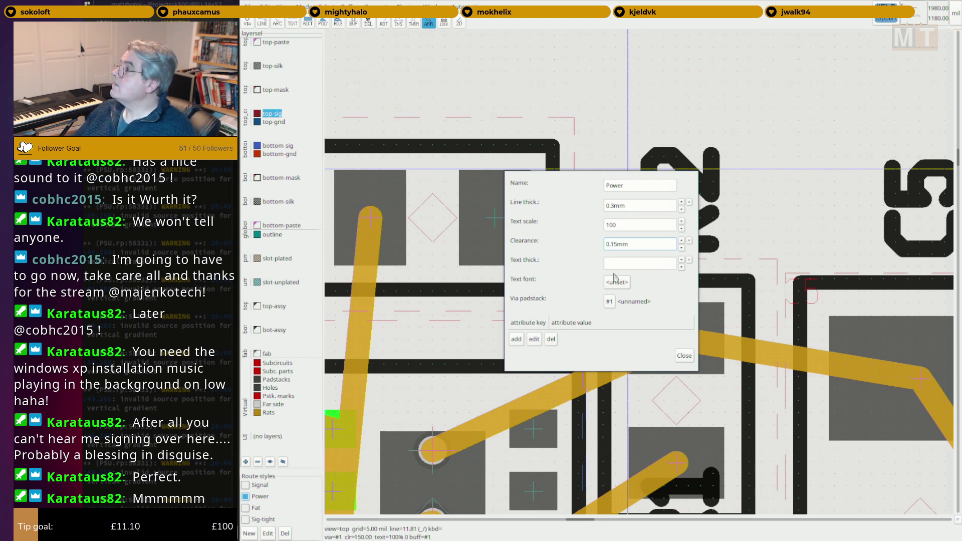
# Assign padstack prototype 0 as the Power style's via and close the style settings.
pyautogui.click(610, 300)
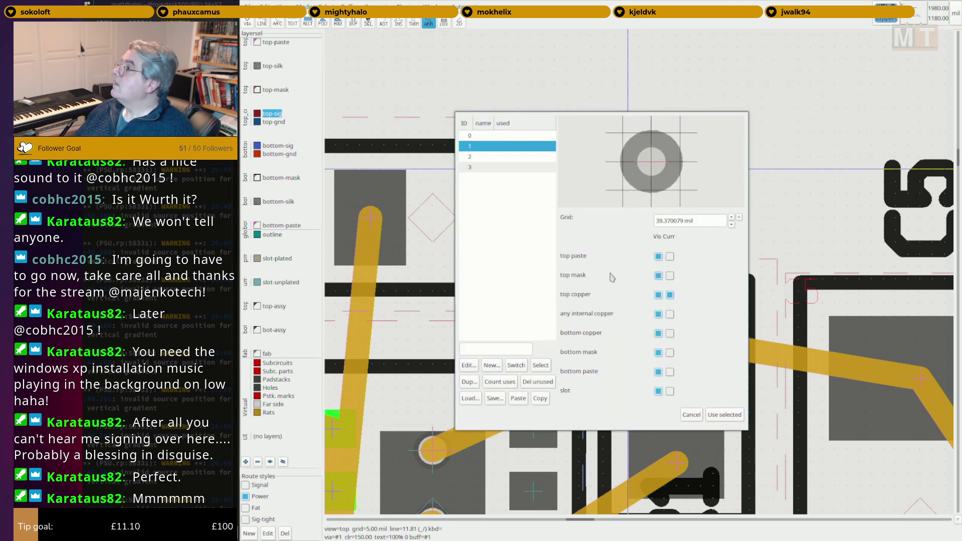
pyautogui.click(499, 135)
pyautogui.click(726, 416)
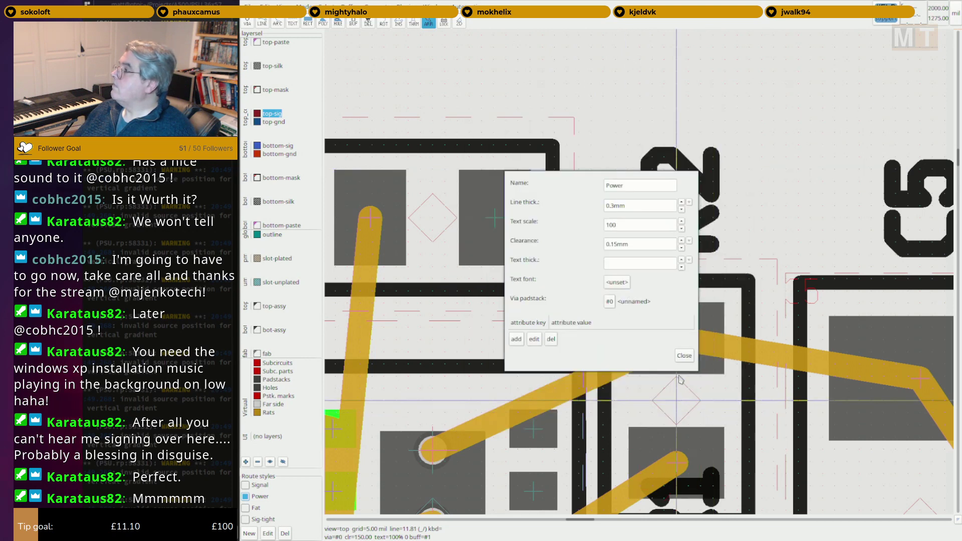
pyautogui.click(684, 357)
pyautogui.press('Escape')
pyautogui.moveTo(702, 349); pyautogui.dragTo(635, 281, button='middle')
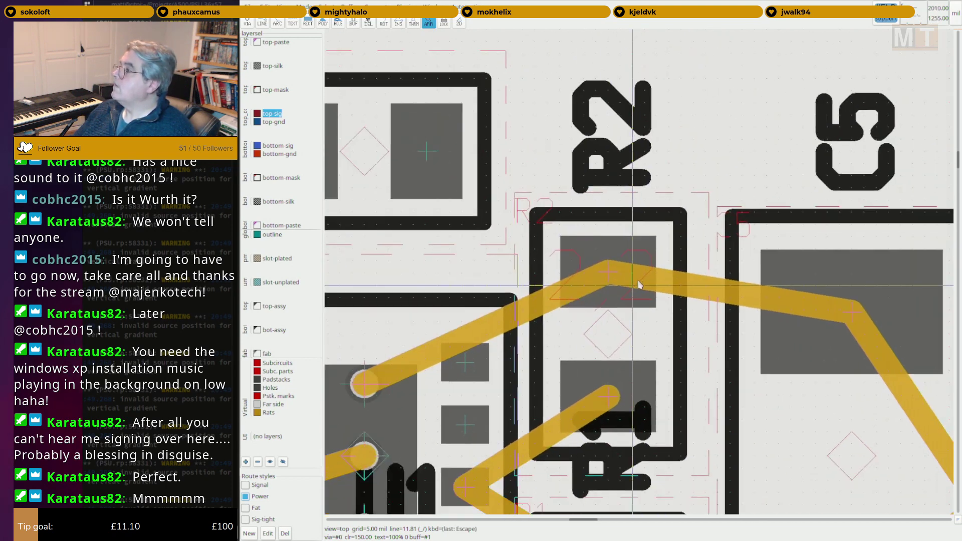
# Route a Power-style trace on top-sig from U1's upper-right pad to C3's right pad.
pyautogui.press('F2')
pyautogui.moveTo(694, 406); pyautogui.dragTo(696, 306, button='middle')
pyautogui.scroll(-2, 696, 307)
pyautogui.moveTo(546, 252); pyautogui.dragTo(666, 334, button='middle')
pyautogui.scroll(2, 668, 341)
pyautogui.click(670, 371)
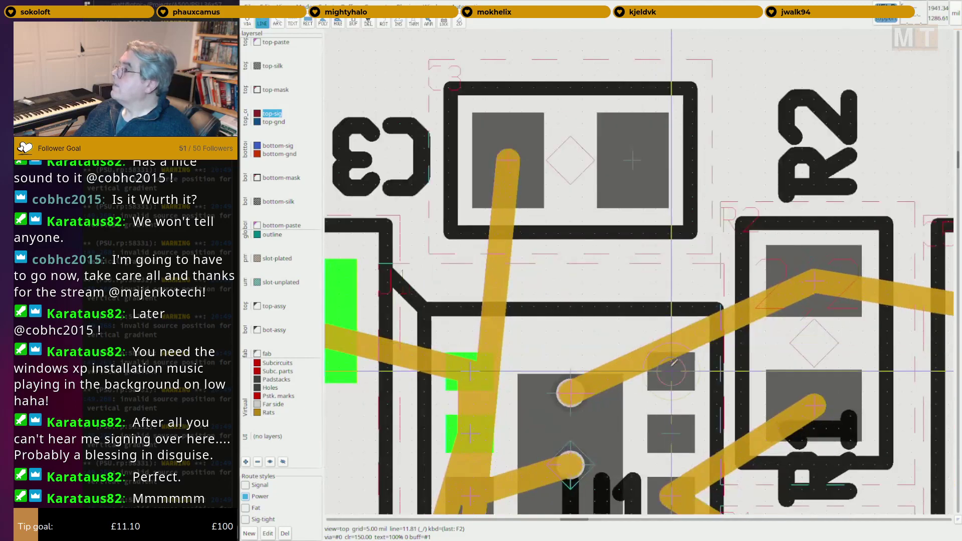
pyautogui.click(633, 160)
pyautogui.scroll(-3, 646, 165)
pyautogui.press('Escape')
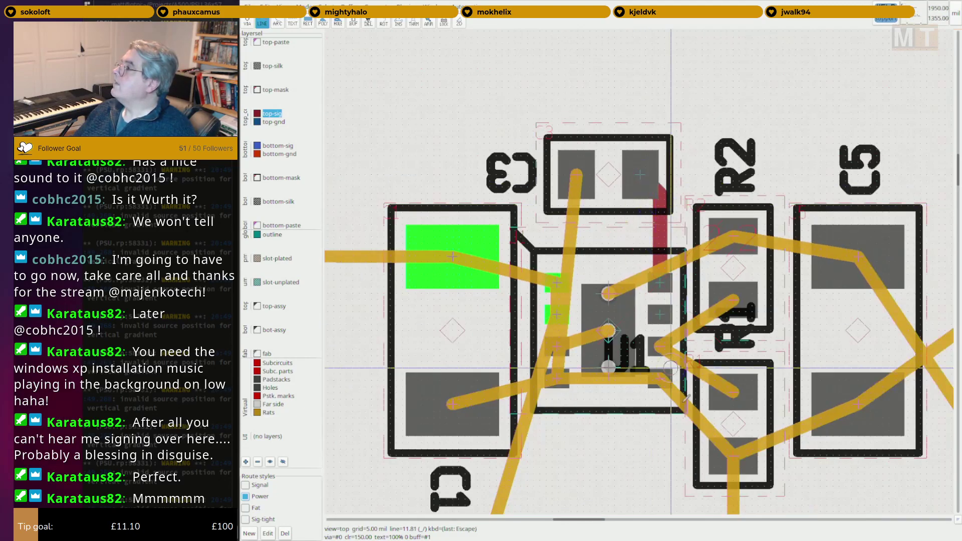
# Route a Power-style trace on top-sig from U2's upper-right pad to C4's right pad.
pyautogui.moveTo(668, 346); pyautogui.dragTo(655, 150, button='middle')
pyautogui.scroll(-3, 651, 156)
pyautogui.scroll(4, 651, 329)
pyautogui.click(649, 317)
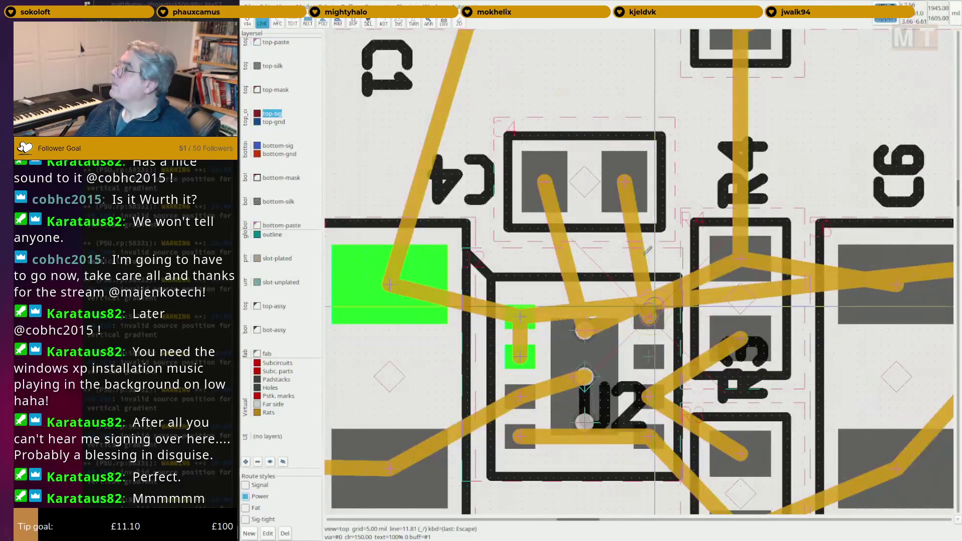
pyautogui.click(625, 182)
pyautogui.press('Escape')
pyautogui.scroll(-2, 755, 105)
pyautogui.moveTo(755, 105); pyautogui.dragTo(700, 232, button='middle')
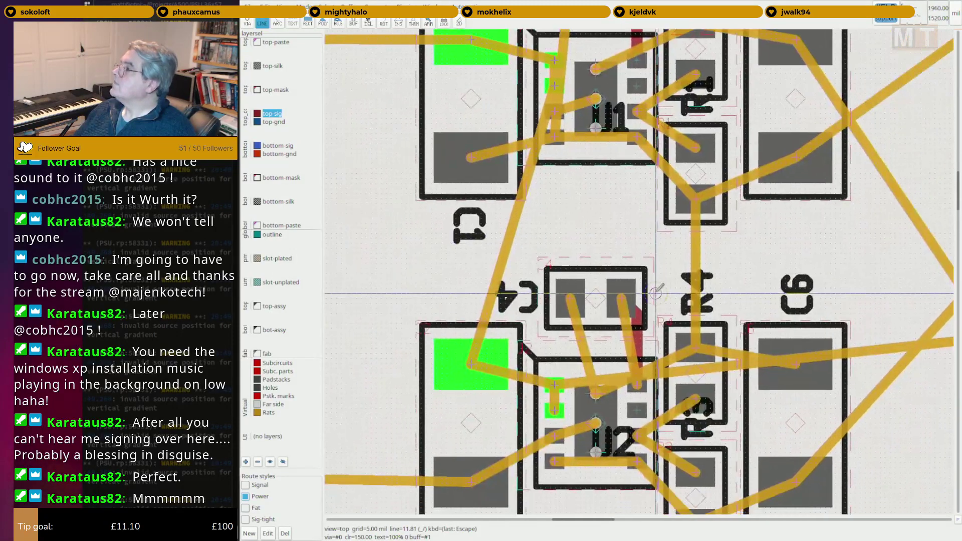
# Route a Power-style trace from the third pad down on U2's right side to R4's lower pad.
pyautogui.moveTo(682, 433); pyautogui.dragTo(592, 367, button='middle')
pyautogui.scroll(2, 593, 368)
pyautogui.scroll(1, 593, 367)
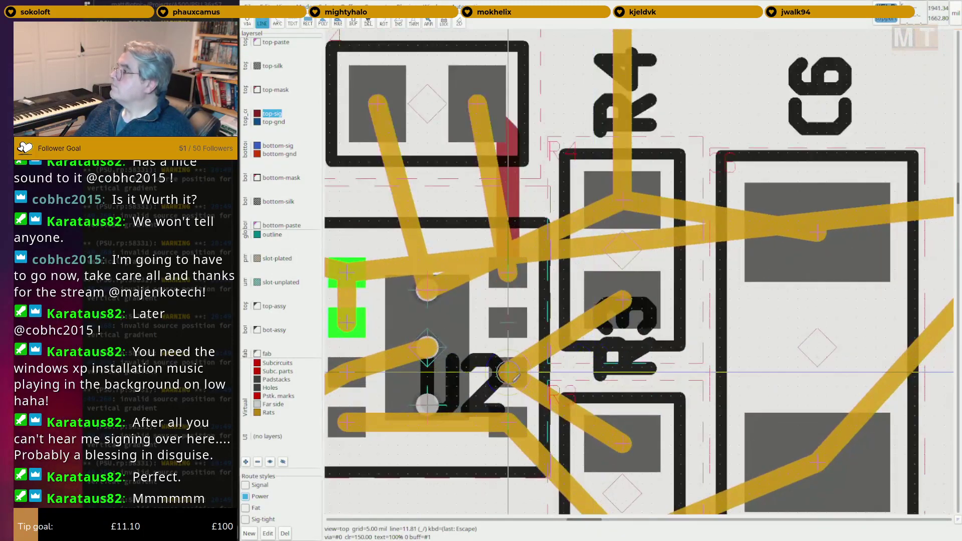
pyautogui.scroll(3, 621, 300)
pyautogui.click(623, 300)
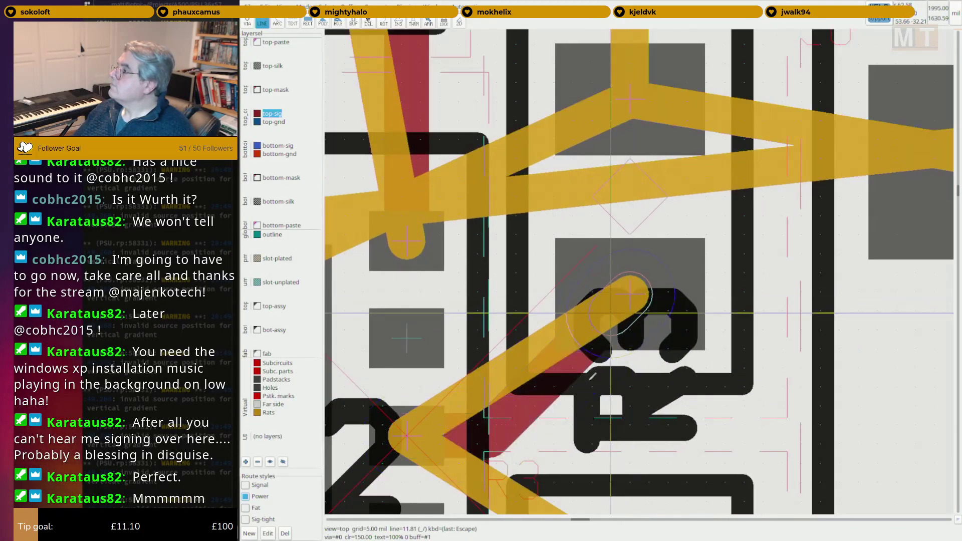
pyautogui.press('Escape')
# Route a trace from the same U2 pad to R3's upper pad and refresh the rat lines.
pyautogui.moveTo(487, 437); pyautogui.dragTo(514, 291, button='middle')
pyautogui.click(433, 291)
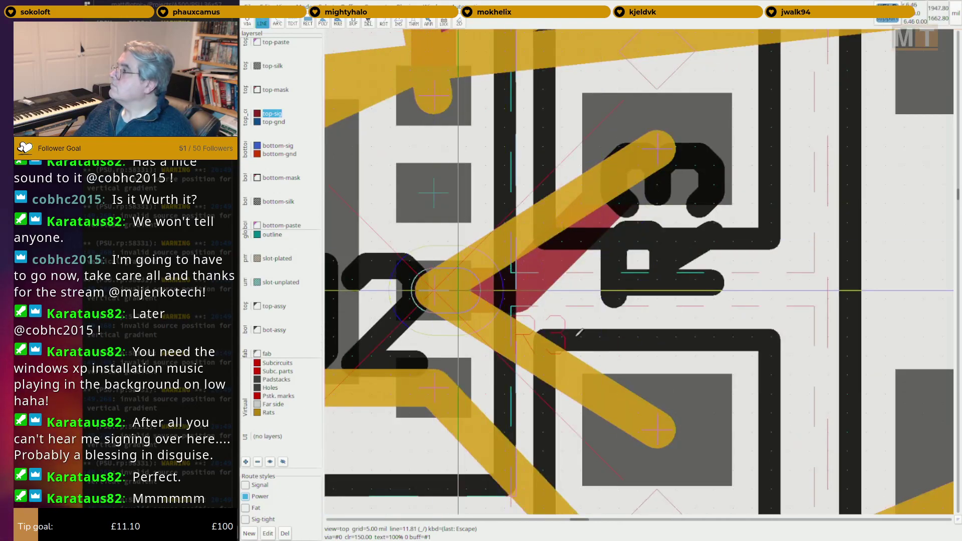
pyautogui.click(660, 424)
pyautogui.press('Escape')
pyautogui.scroll(-3, 688, 393)
pyautogui.moveTo(695, 247); pyautogui.dragTo(692, 433, button='middle')
pyautogui.scroll(-3, 692, 434)
pyautogui.press('o')
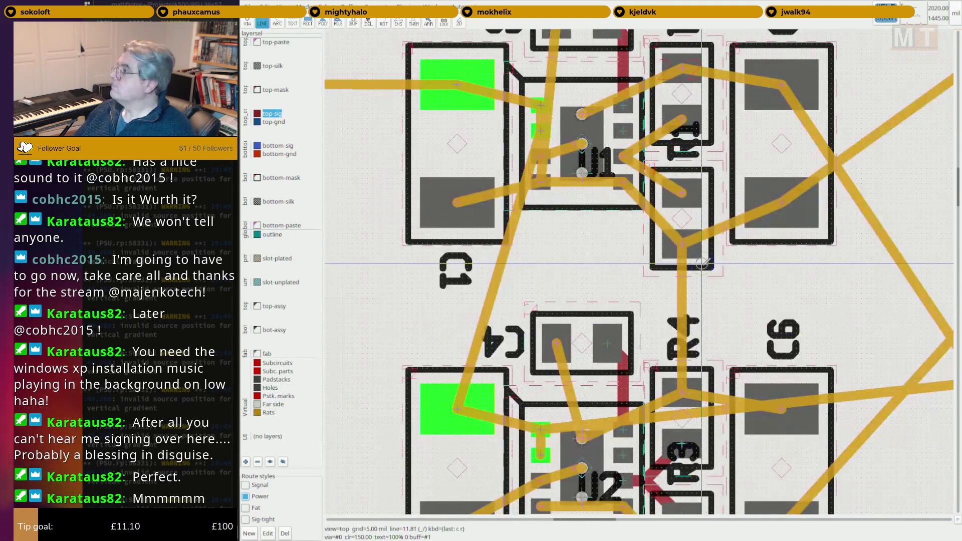
pyautogui.press('Escape')
# Route a Power-style trace from the third pad down on U1's right side to R2's lower pad.
pyautogui.moveTo(669, 139); pyautogui.dragTo(672, 271, button='middle')
pyautogui.scroll(5, 663, 266)
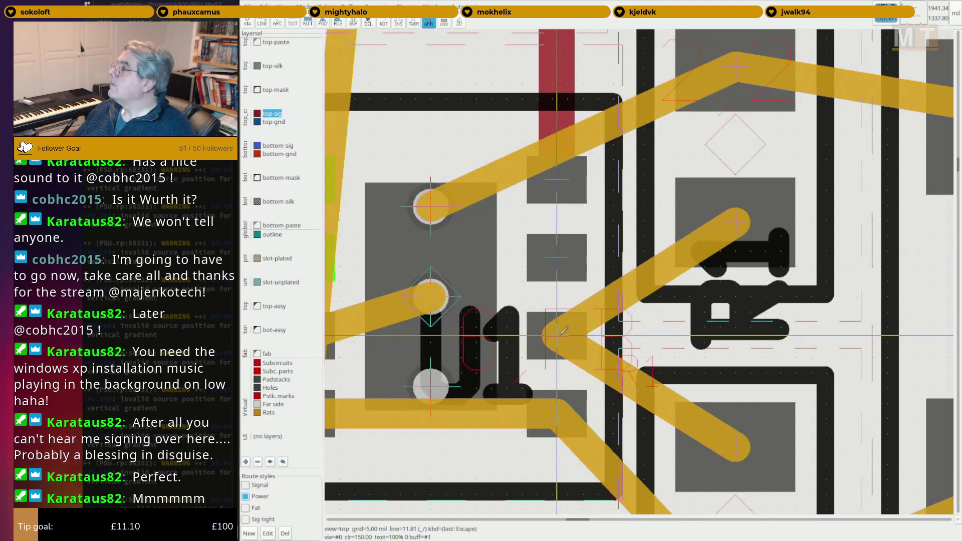
pyautogui.press('F2')
pyautogui.click(559, 334)
pyautogui.click(736, 221)
pyautogui.press('Escape')
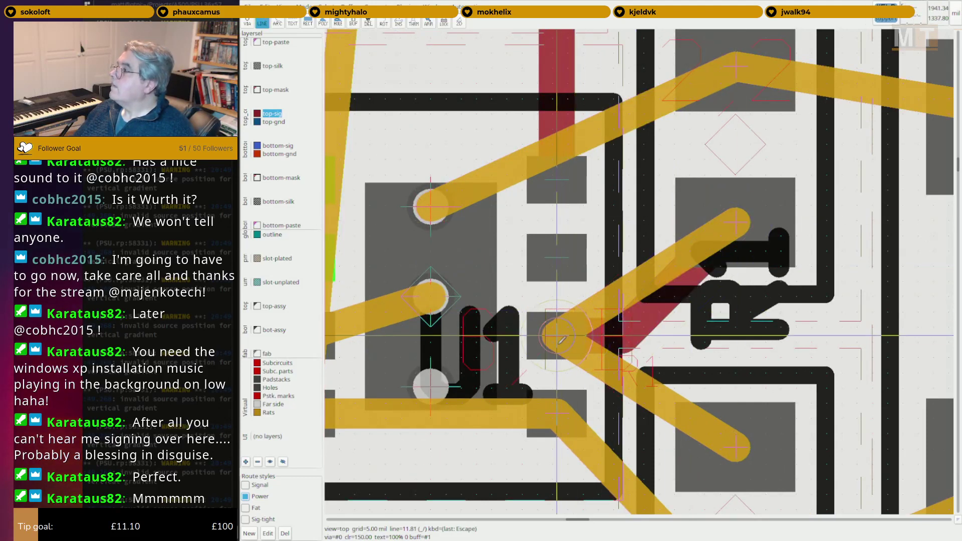
# Route a Power-style trace from the same U1 pad to R1's upper pad.
pyautogui.click(558, 337)
pyautogui.click(736, 445)
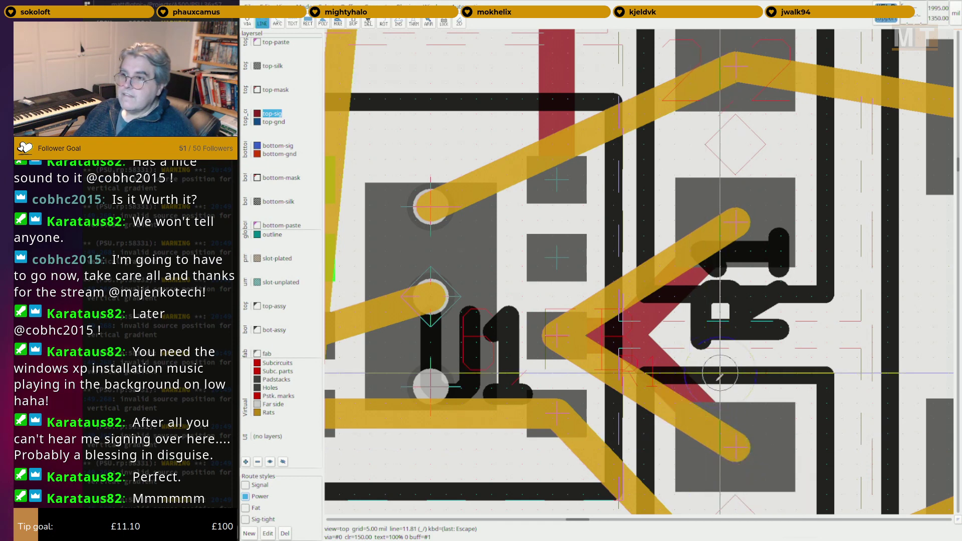
pyautogui.moveTo(719, 383)
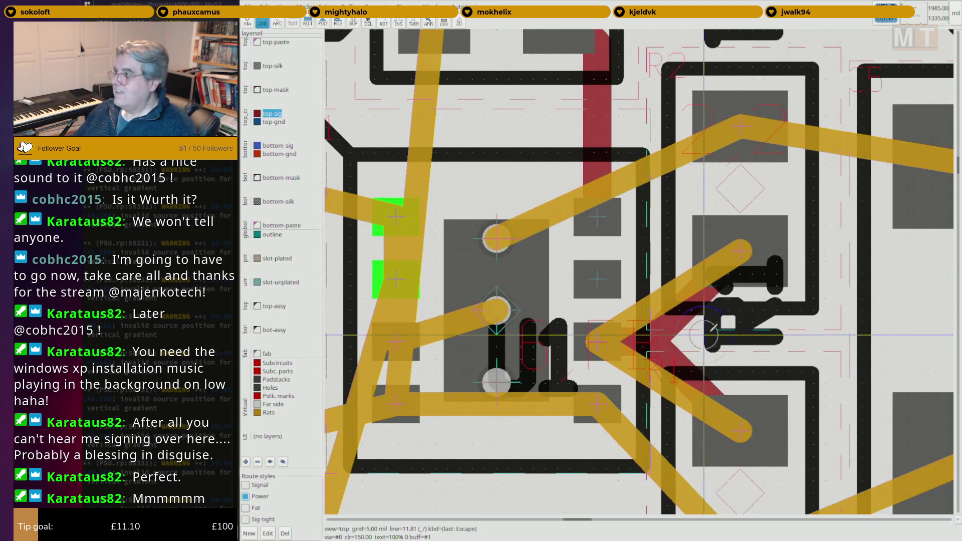
# Examine the remaining rat lines around U1, U2 and the output connector.
pyautogui.press('c')
pyautogui.press('r')
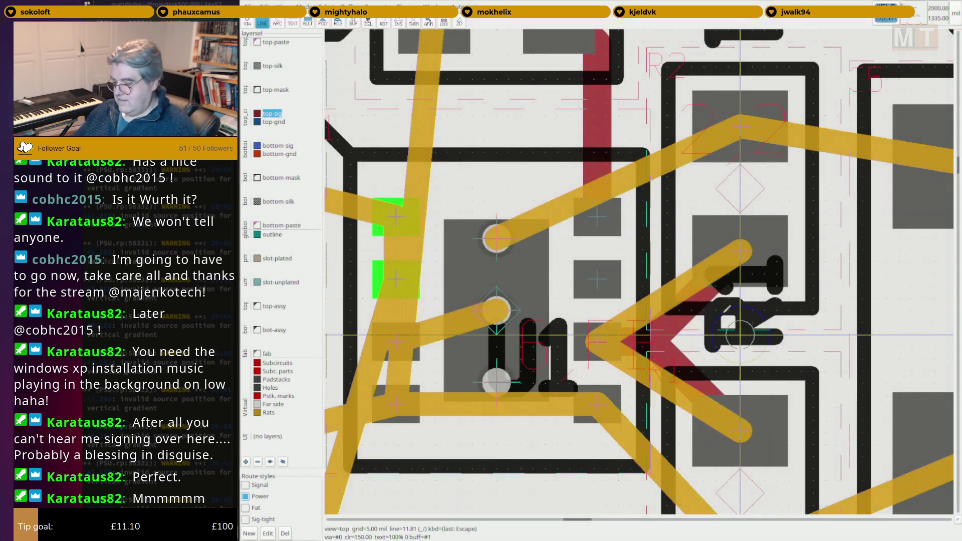
pyautogui.scroll(-3, 727, 310)
pyautogui.press('Escape')
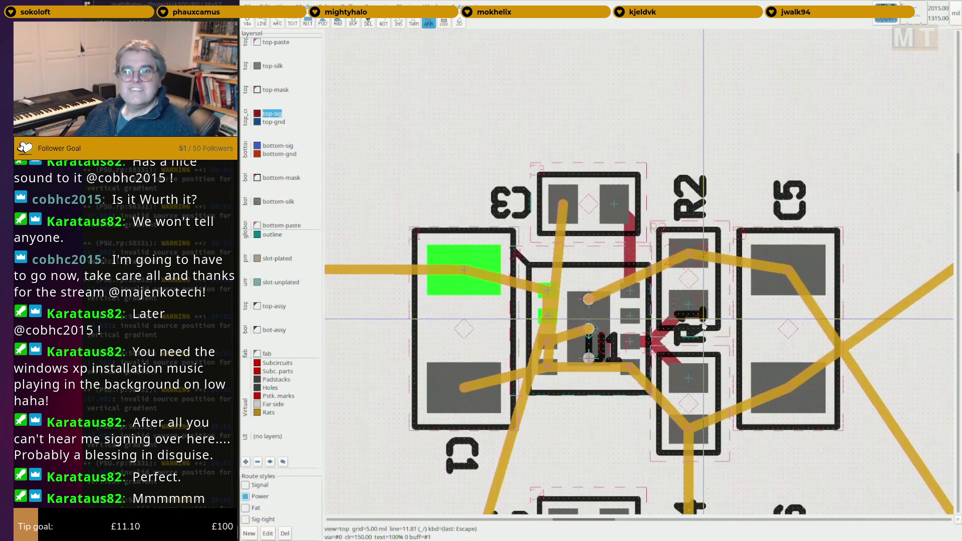
pyautogui.moveTo(703, 323)
pyautogui.scroll(-1, 774, 325)
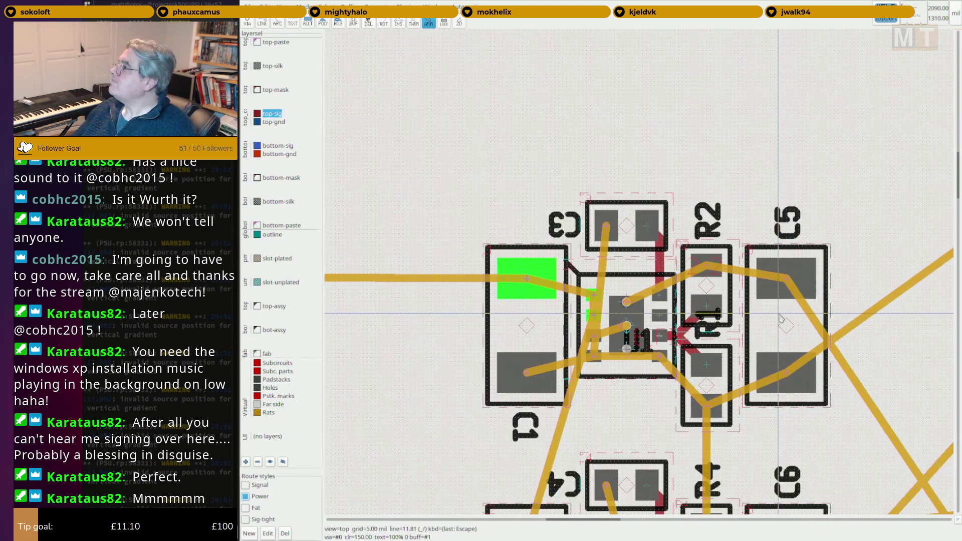
pyautogui.moveTo(776, 326); pyautogui.dragTo(637, 308, button='right')
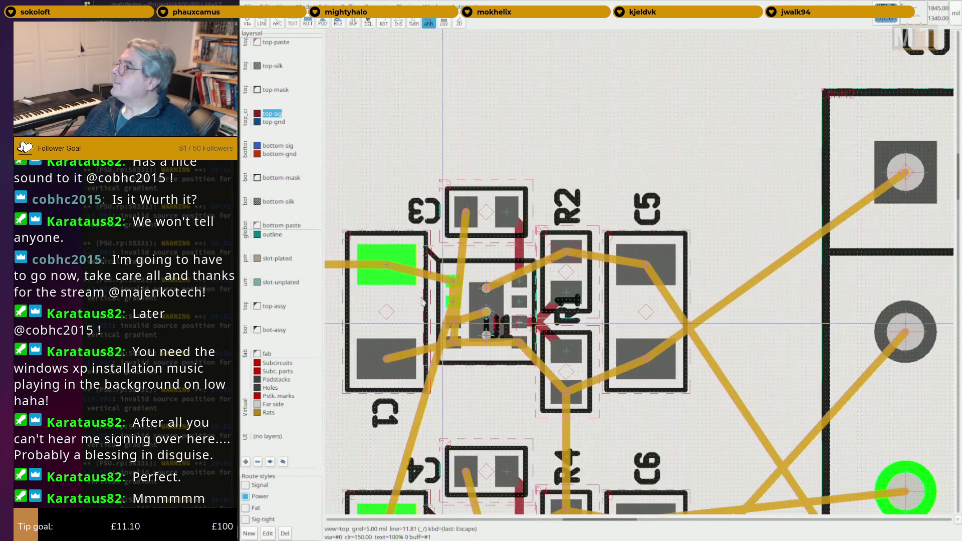
pyautogui.scroll(2, 453, 286)
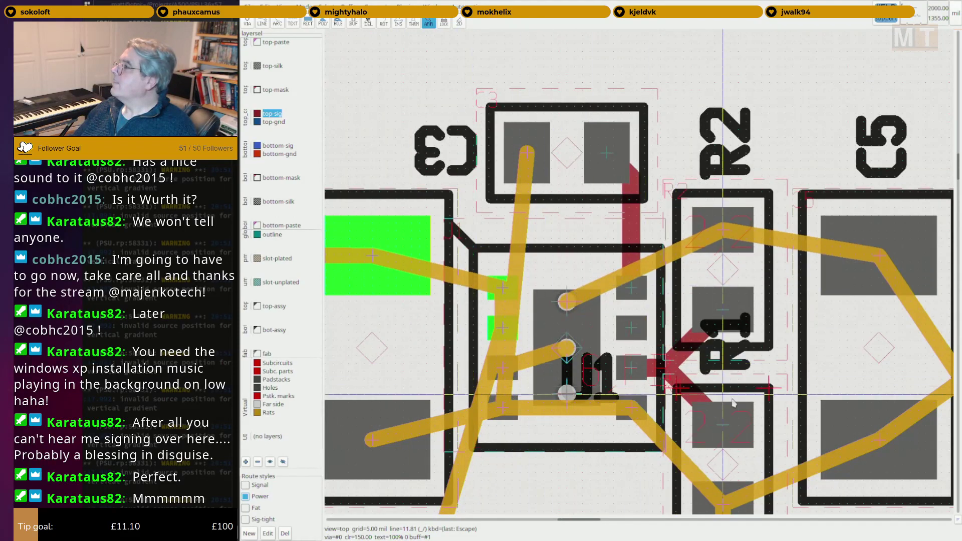
pyautogui.scroll(-4, 646, 321)
pyautogui.moveTo(646, 321); pyautogui.dragTo(643, 345, button='right')
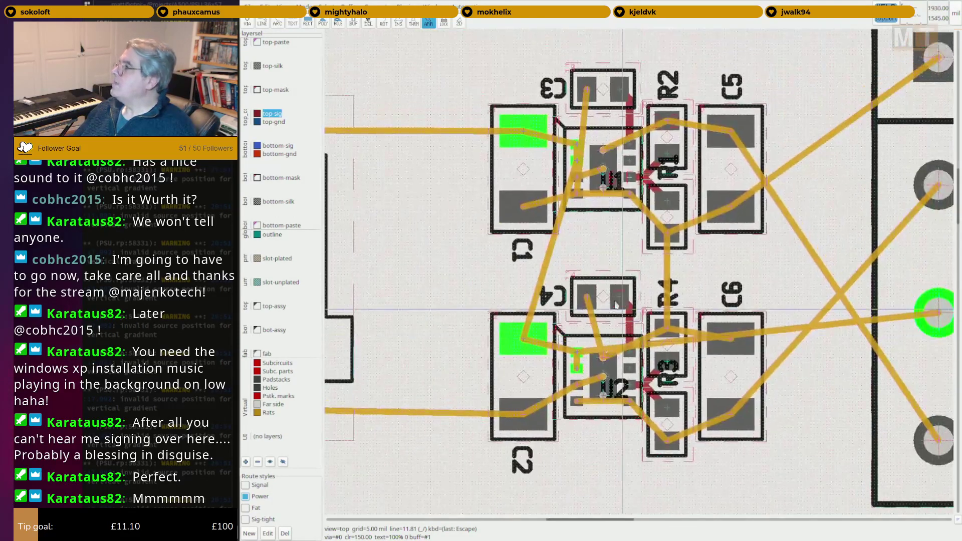
pyautogui.scroll(3, 593, 245)
pyautogui.moveTo(591, 172); pyautogui.dragTo(589, 343, button='right')
pyautogui.scroll(1, 447, 343)
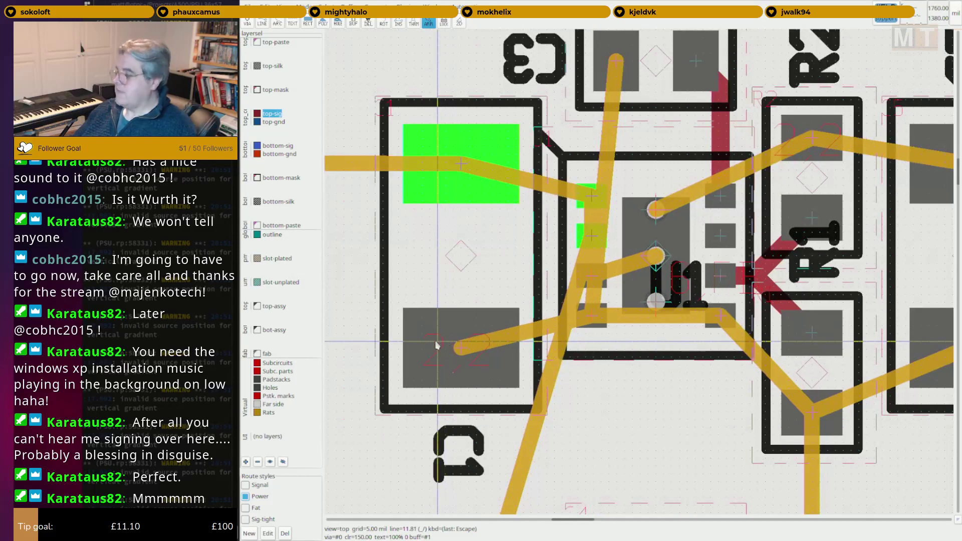
pyautogui.scroll(-2, 449, 345)
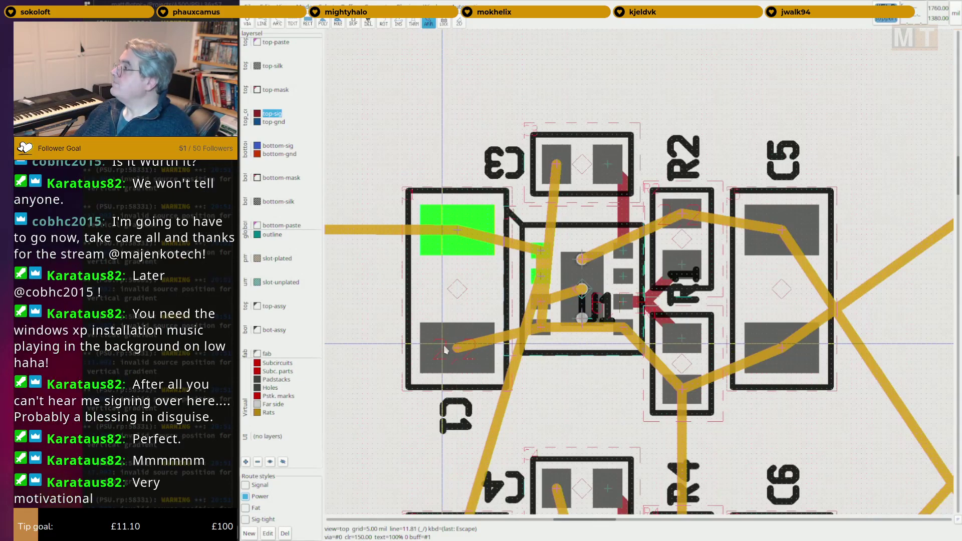
# Highlight everything on the net of C1's lower pad and examine its rat lines.
pyautogui.press('c')
pyautogui.press('f')
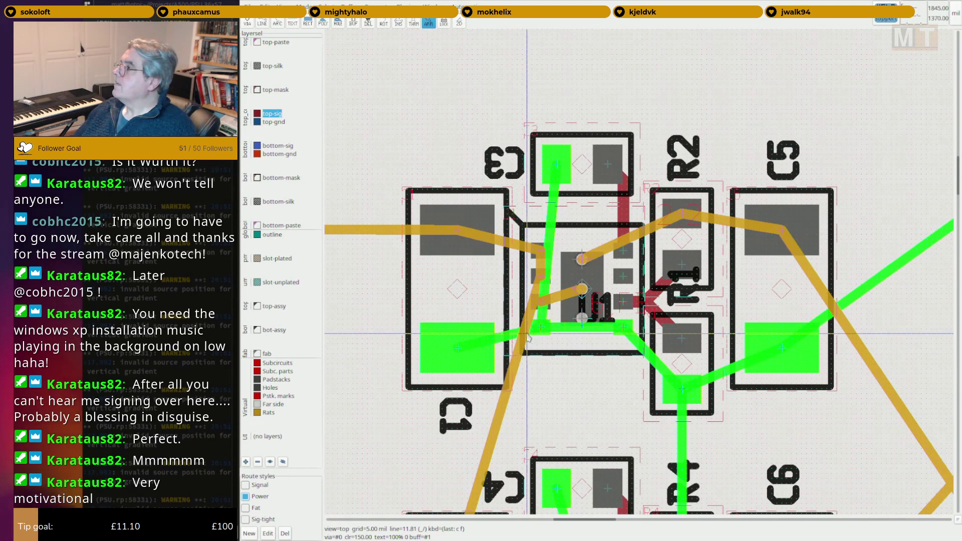
pyautogui.scroll(-2, 471, 346)
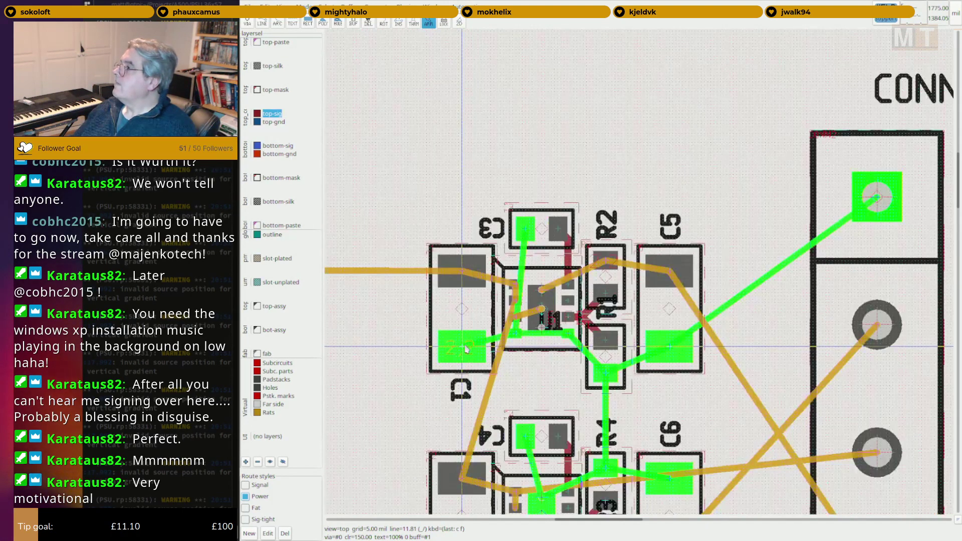
pyautogui.scroll(2, 466, 348)
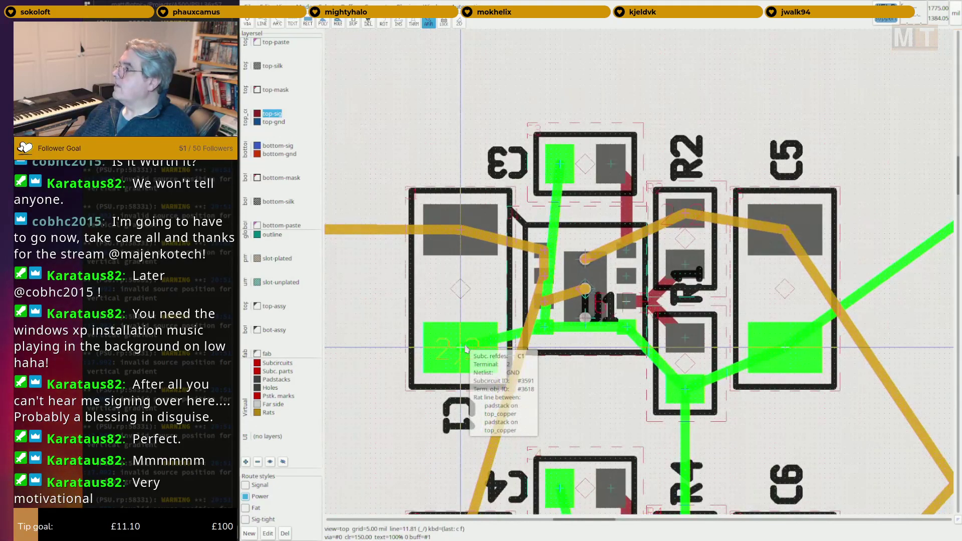
pyautogui.scroll(-2, 466, 347)
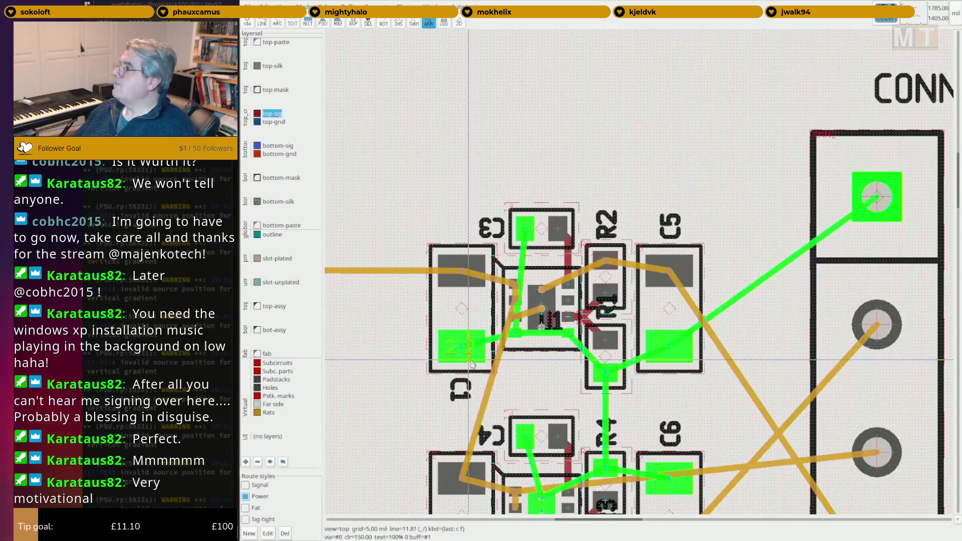
pyautogui.scroll(2, 468, 356)
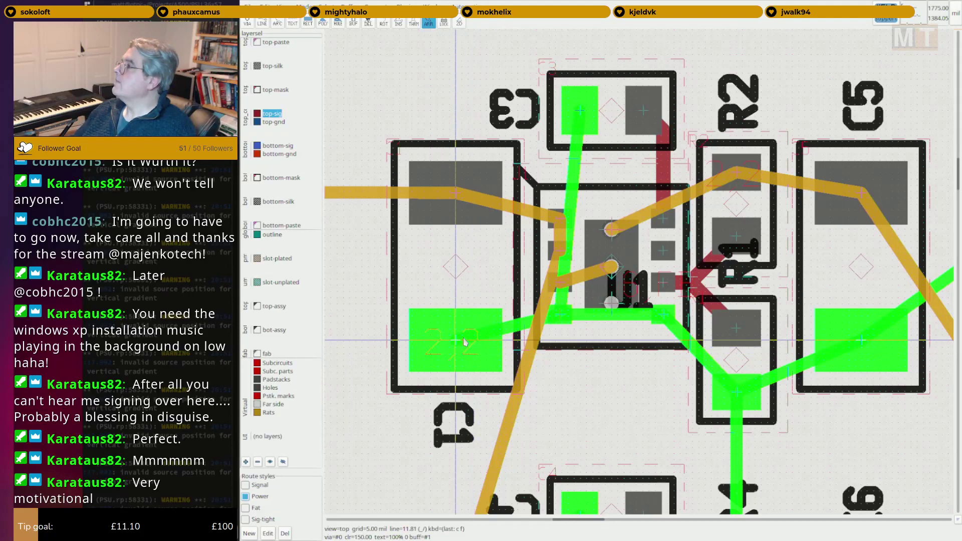
# Route a Power-style trace on top-sig from C1's lower pad through U1's bottom-left pad to its bottom-right pad.
pyautogui.scroll(2, 444, 335)
pyautogui.press('F2')
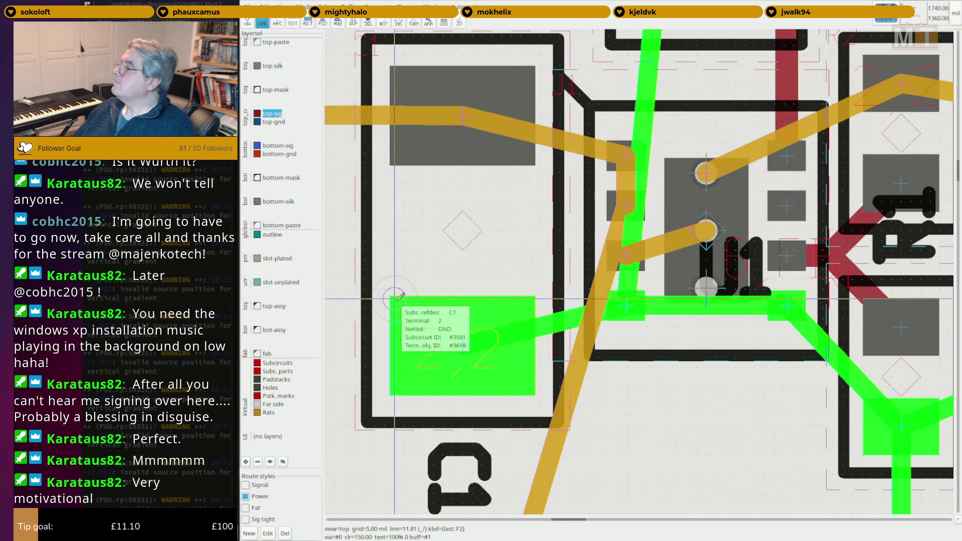
pyautogui.scroll(2, 577, 286)
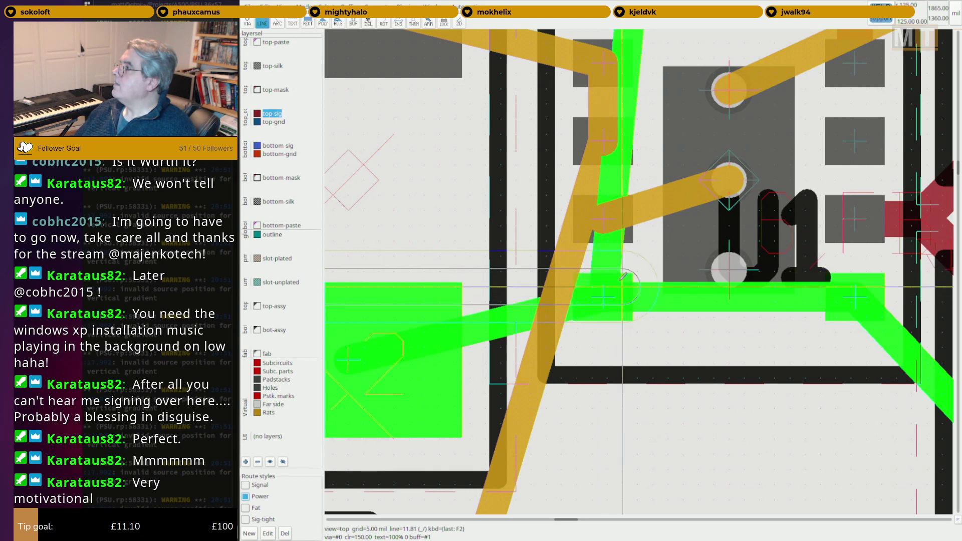
pyautogui.click(623, 281)
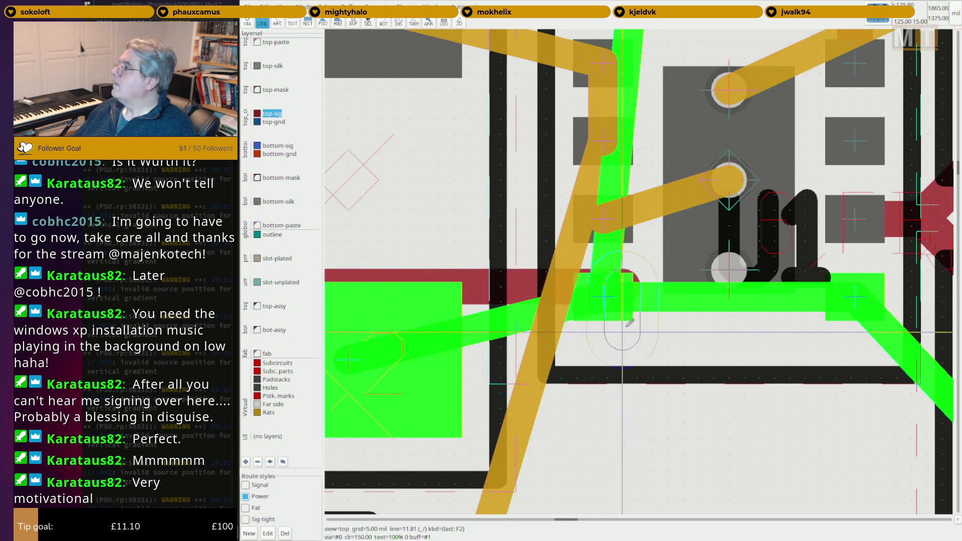
pyautogui.moveTo(790, 321); pyautogui.dragTo(653, 326, button='middle')
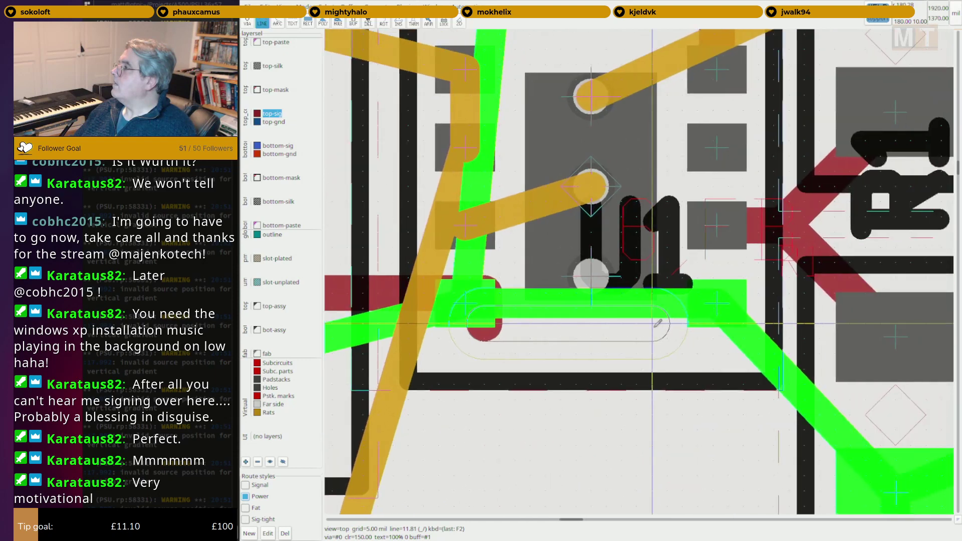
pyautogui.click(699, 323)
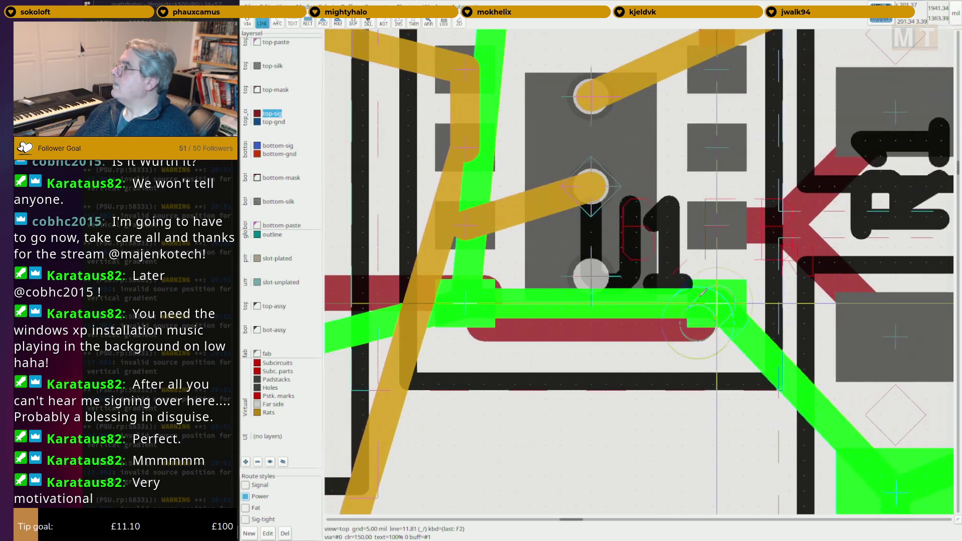
# Continue the Power-style trace from U1's bottom-right pad around R1's corner and along the upper edge of R1's lower pad.
pyautogui.scroll(-1, 785, 345)
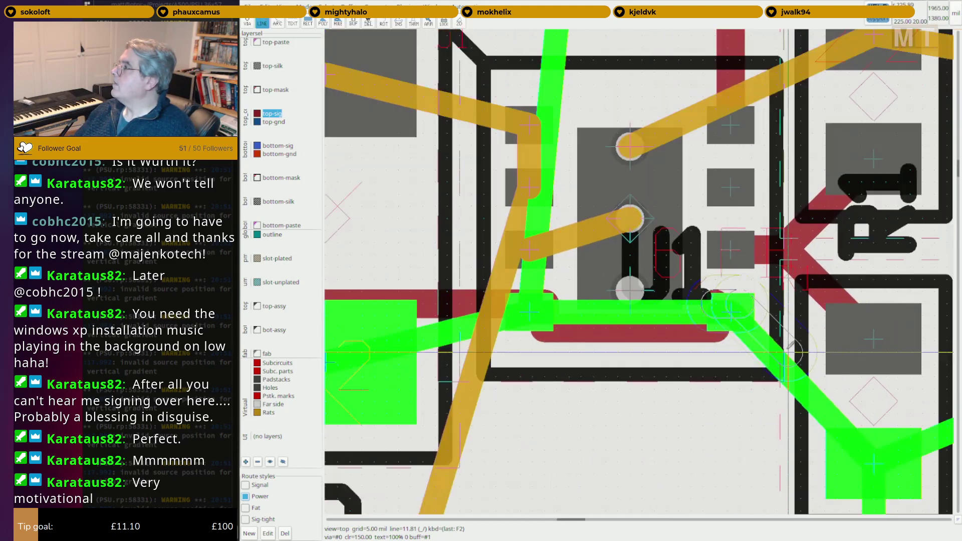
pyautogui.moveTo(795, 356); pyautogui.dragTo(687, 323, button='middle')
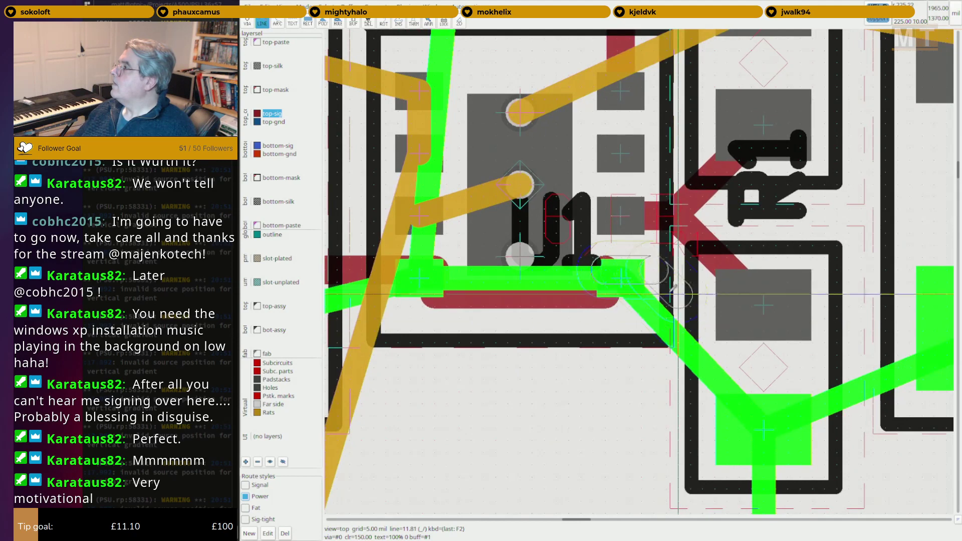
pyautogui.click(654, 270)
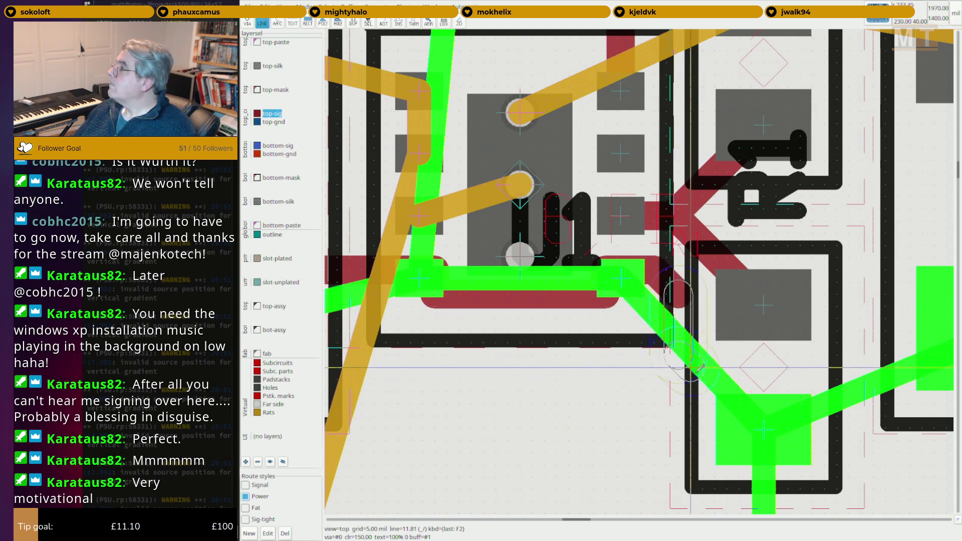
pyautogui.scroll(-2, 823, 366)
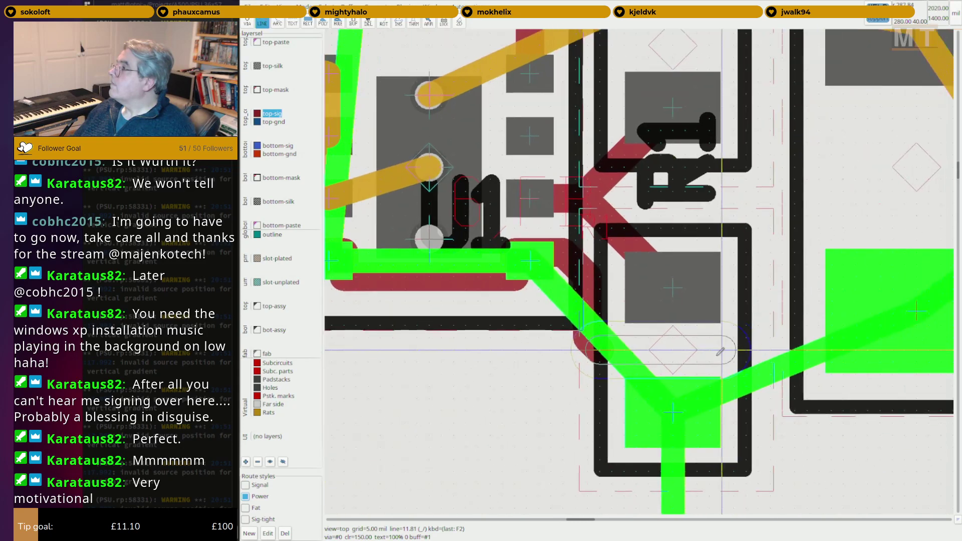
pyautogui.scroll(2, 706, 353)
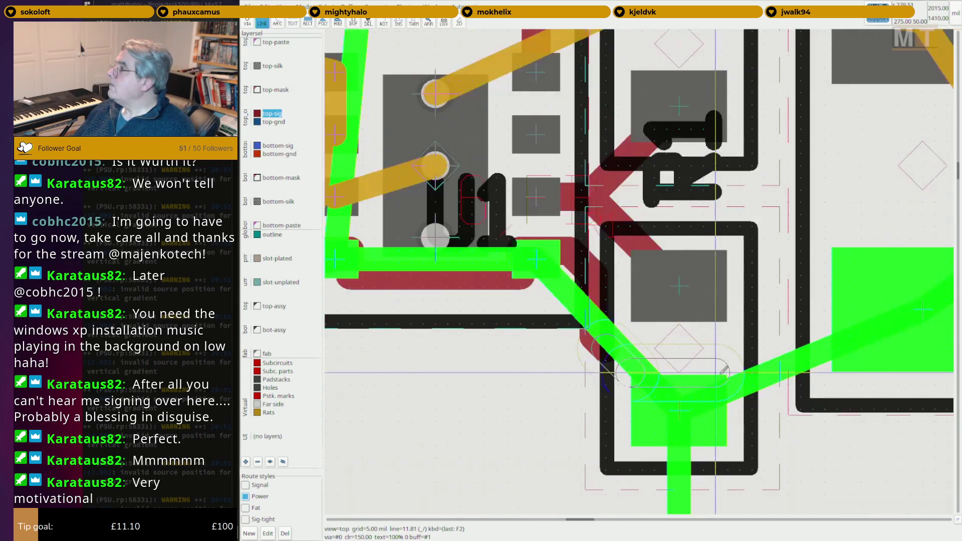
pyautogui.click(730, 371)
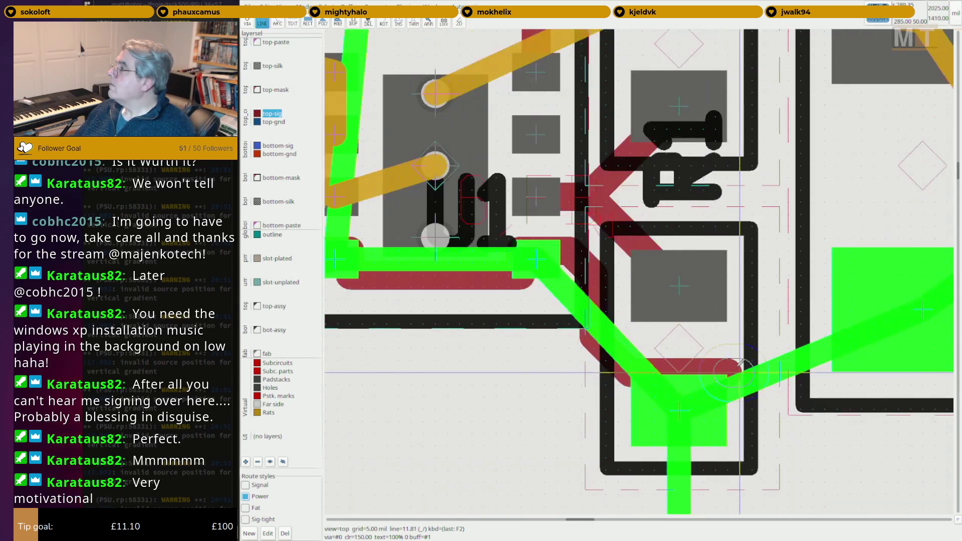
# Route a Power-style trace on top-sig from R1's lower pad along C5's ground pad, around its outer side and back beneath to C1's ground pad.
pyautogui.click(837, 262)
pyautogui.scroll(-1, 844, 263)
pyautogui.moveTo(863, 263); pyautogui.dragTo(634, 265, button='middle')
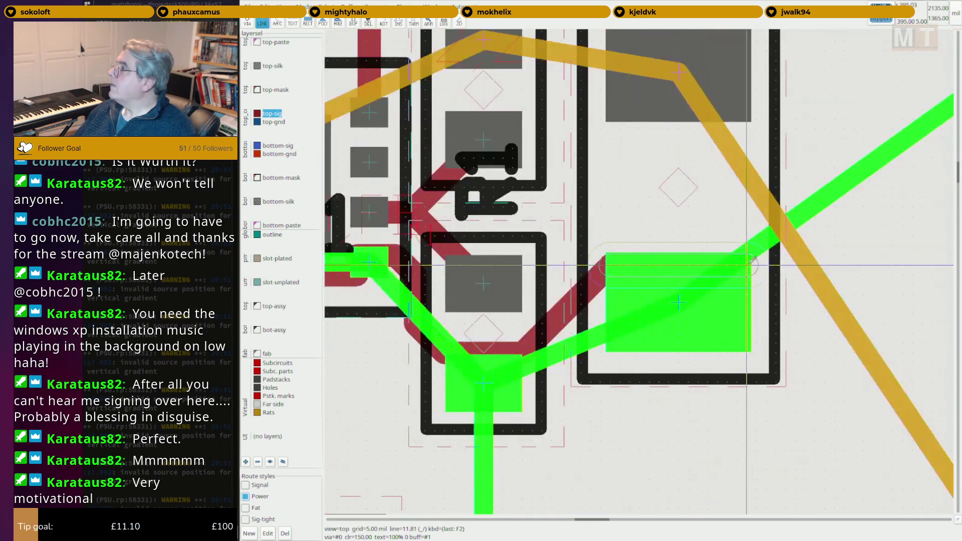
pyautogui.click(746, 260)
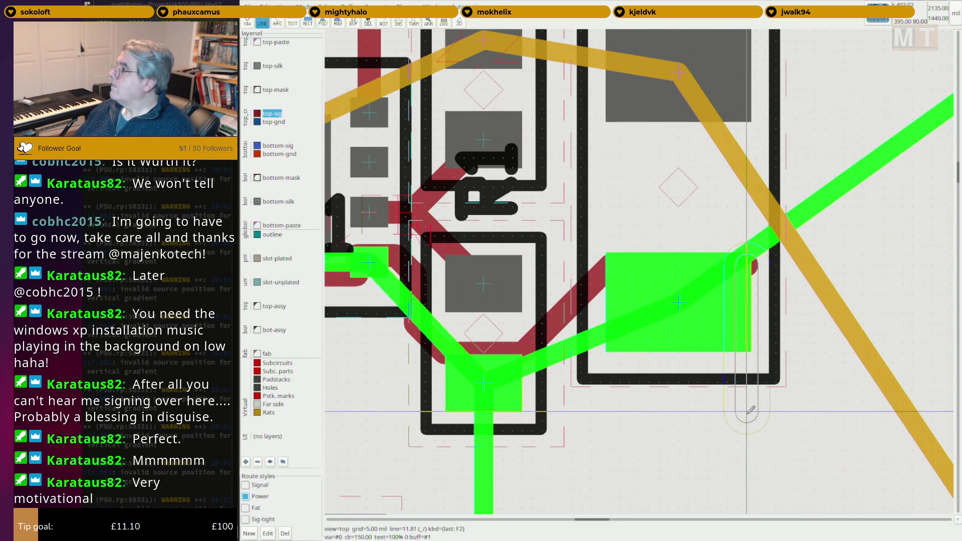
pyautogui.click(747, 412)
pyautogui.moveTo(377, 382); pyautogui.dragTo(600, 459, button='middle')
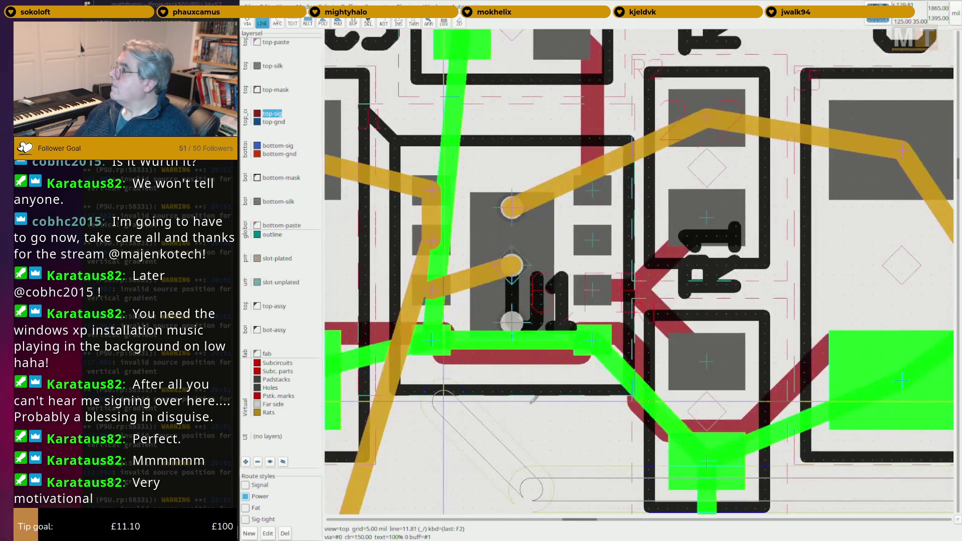
pyautogui.moveTo(533, 400); pyautogui.dragTo(700, 411, button='middle')
pyautogui.click(456, 431)
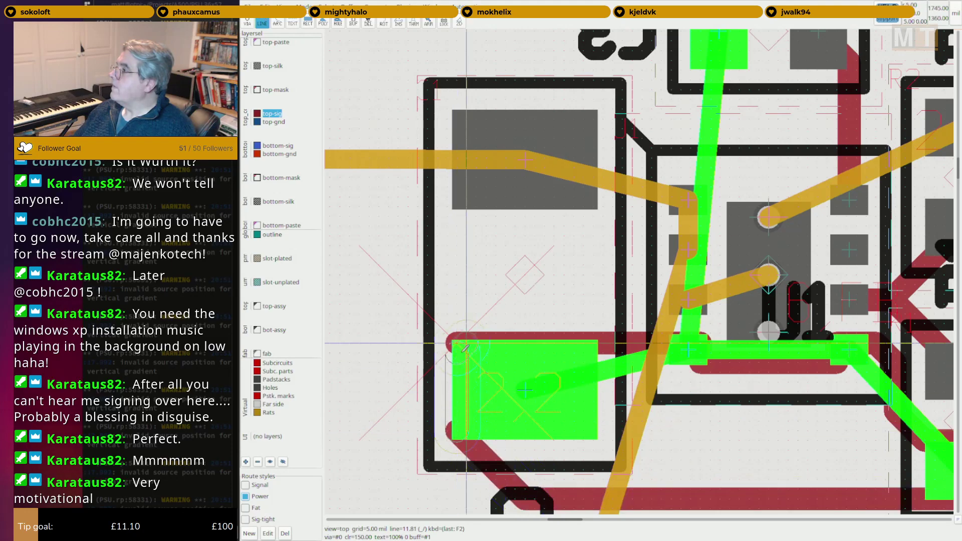
# Add a horizontal power trace from C1's ground pad beneath U1's lower pins, widening the existing ground copper.
pyautogui.scroll(-3, 488, 364)
pyautogui.scroll(3, 506, 376)
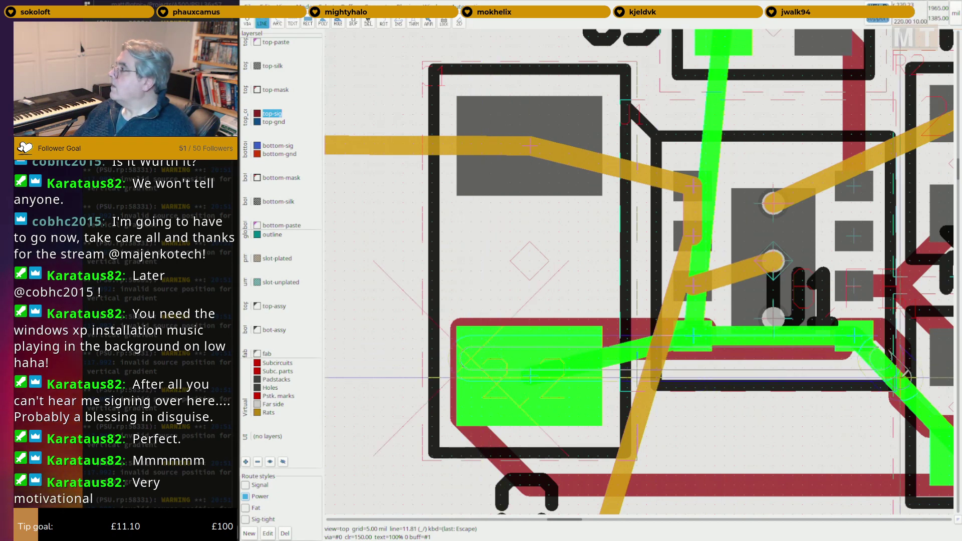
pyautogui.click(891, 340)
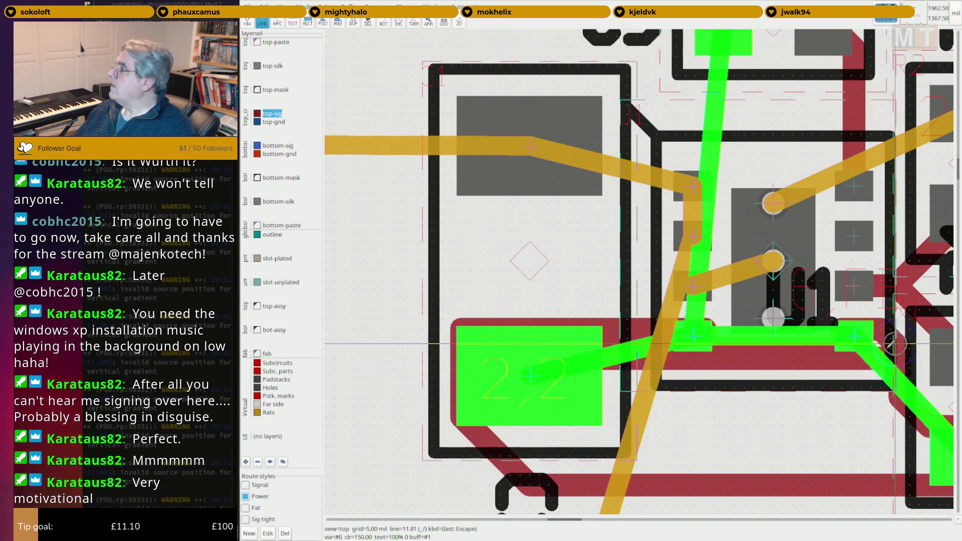
pyautogui.scroll(-3, 659, 244)
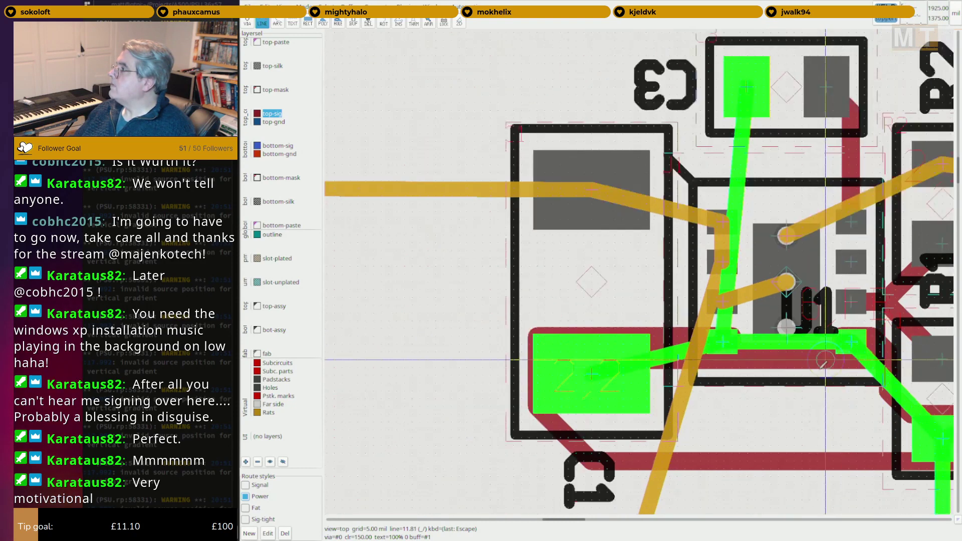
pyautogui.moveTo(626, 366); pyautogui.dragTo(546, 340, button='middle')
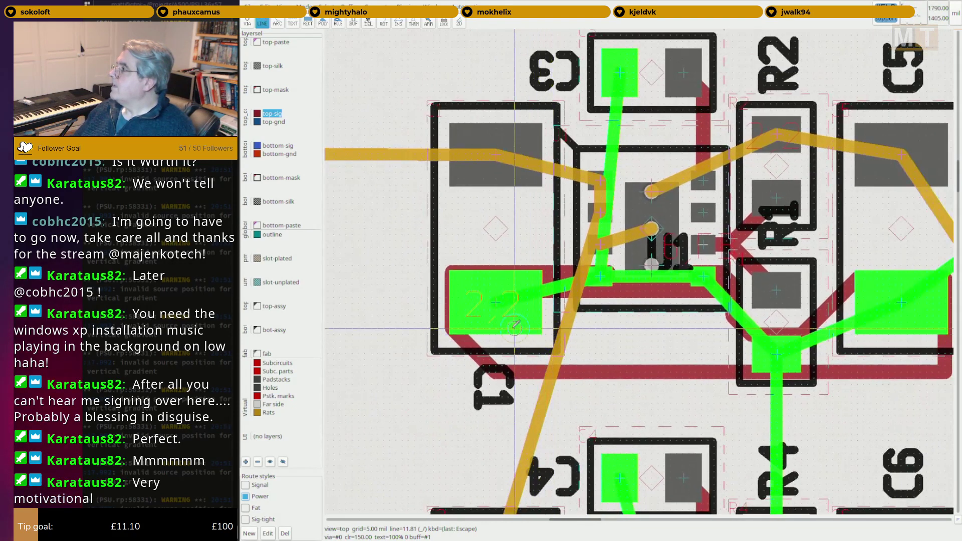
# Fill more of the ground area with parallel horizontal power traces running from C1's ground pad past R1 to C5's ground pad.
pyautogui.scroll(2, 472, 319)
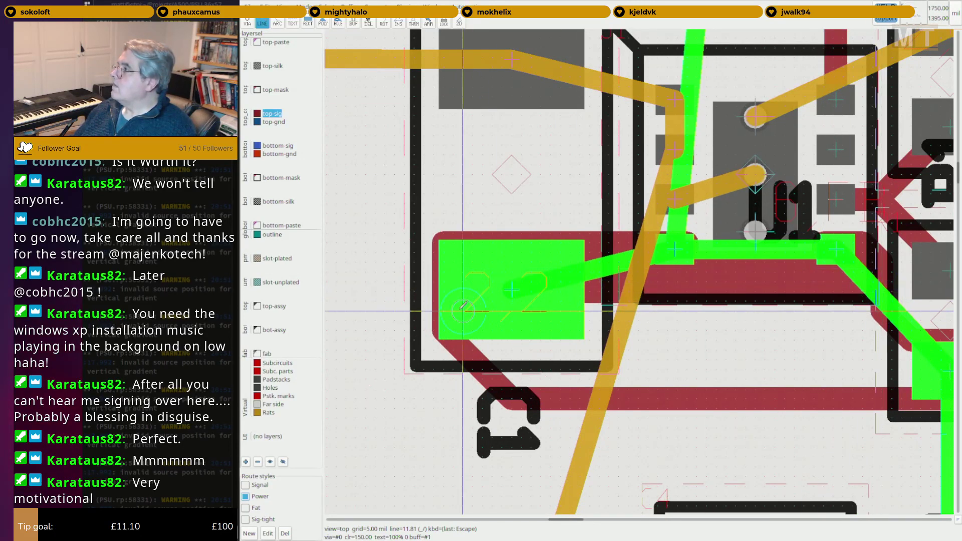
pyautogui.click(461, 308)
pyautogui.click(875, 307)
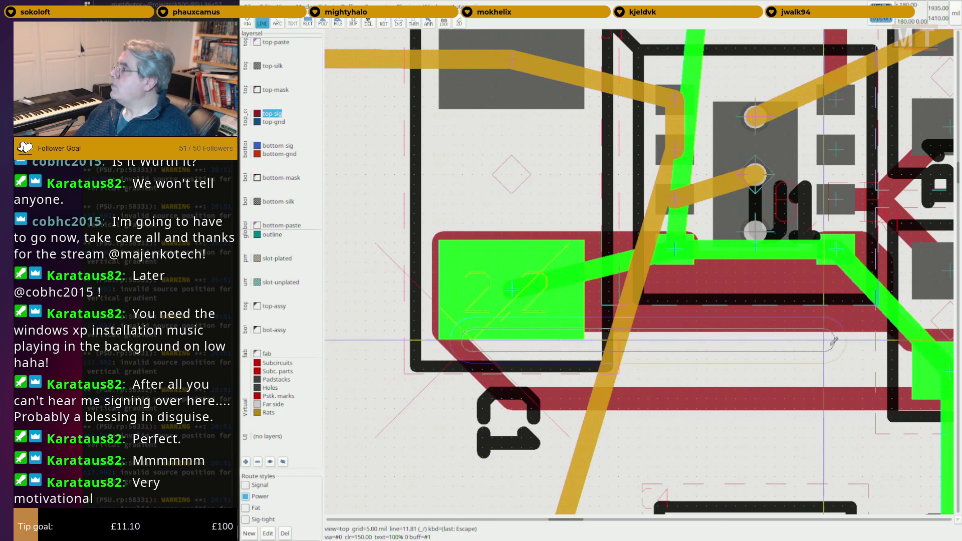
pyautogui.click(874, 340)
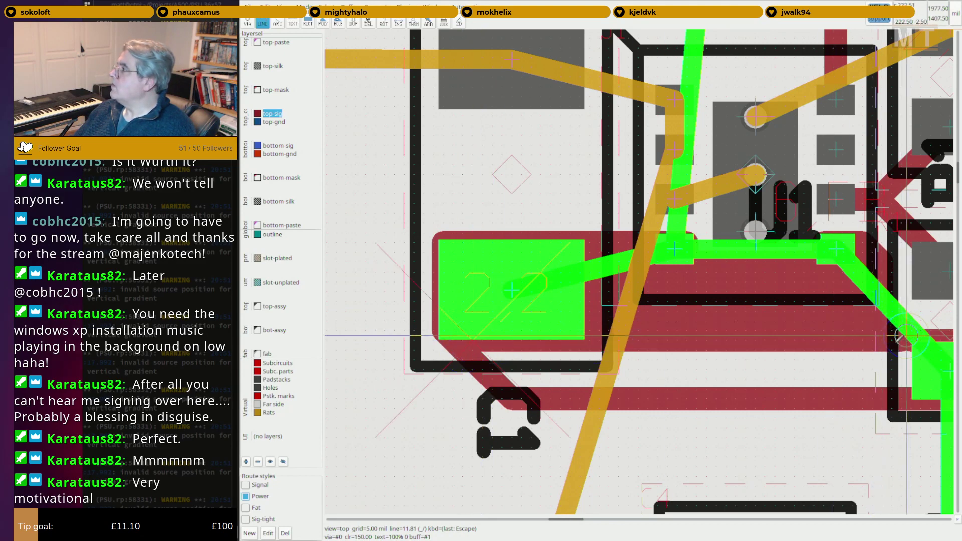
pyautogui.moveTo(813, 329); pyautogui.dragTo(718, 301, button='middle')
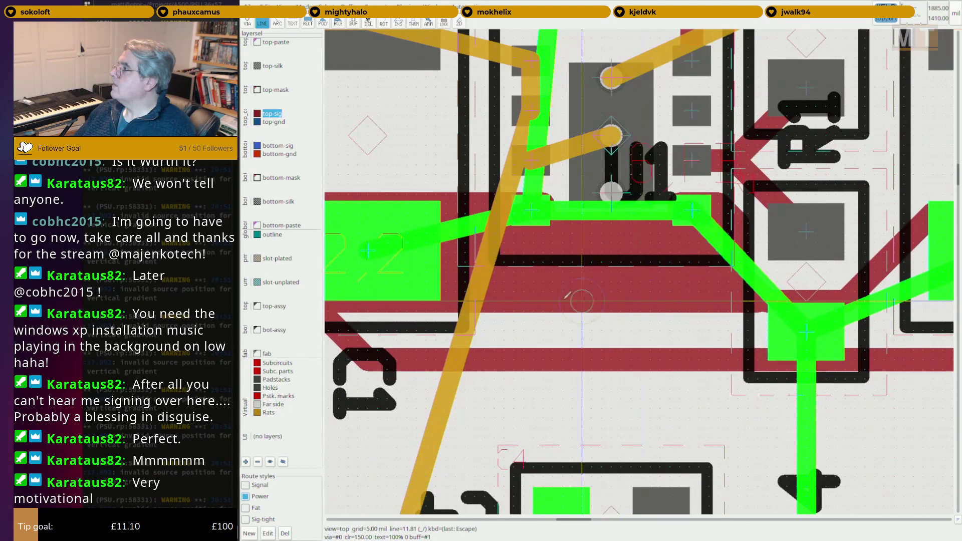
pyautogui.click(343, 315)
pyautogui.moveTo(916, 311); pyautogui.dragTo(591, 316, button='middle')
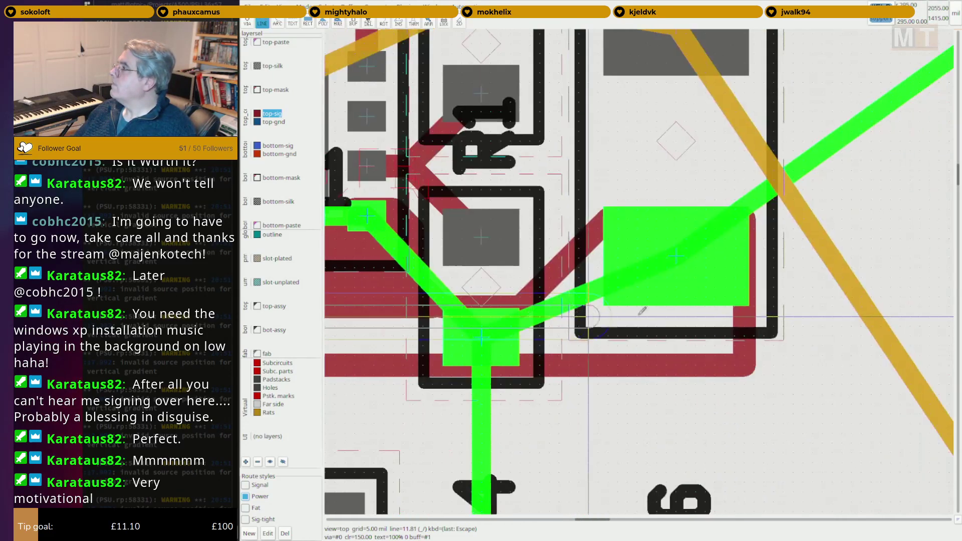
pyautogui.click(744, 317)
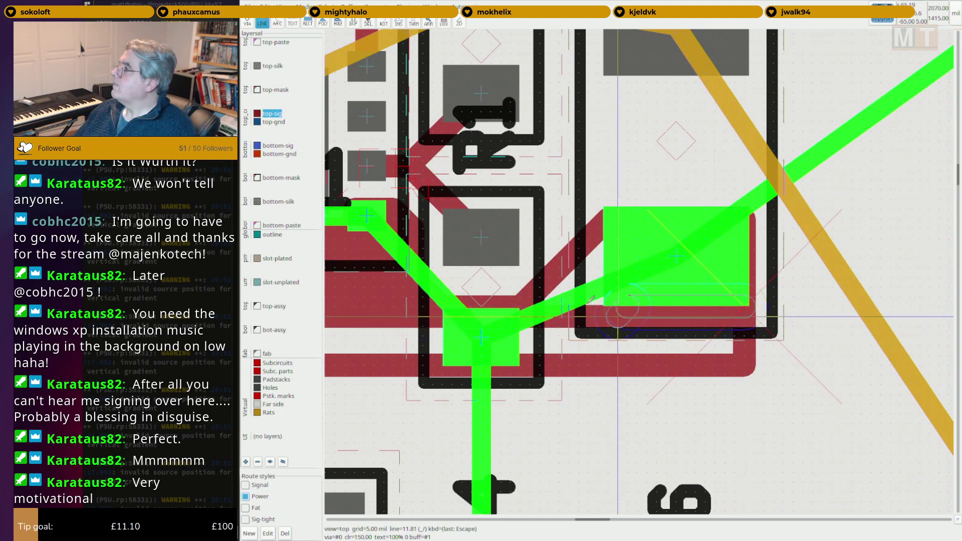
# Fill the wedge between R1's lower pad and C5's ground pad with short overlapping power traces.
pyautogui.click(538, 299)
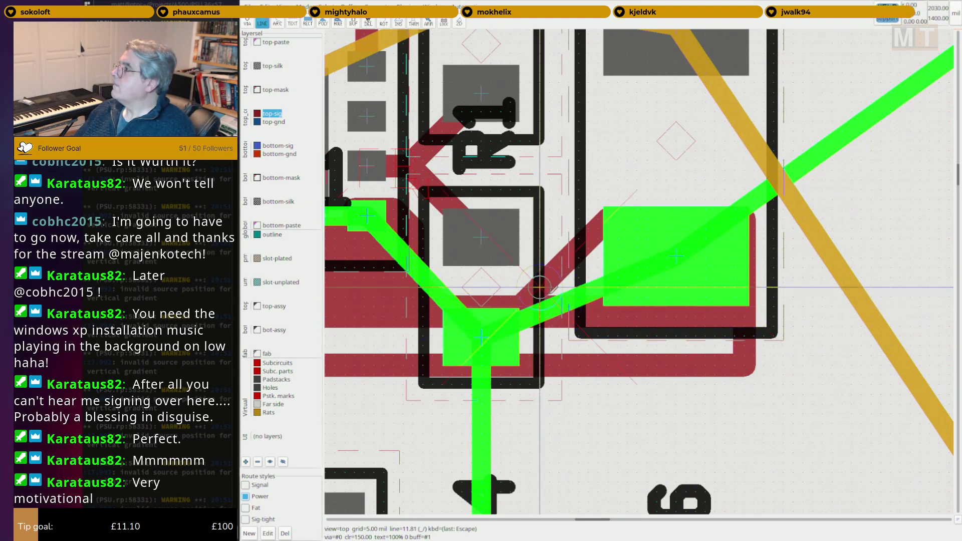
pyautogui.click(616, 265)
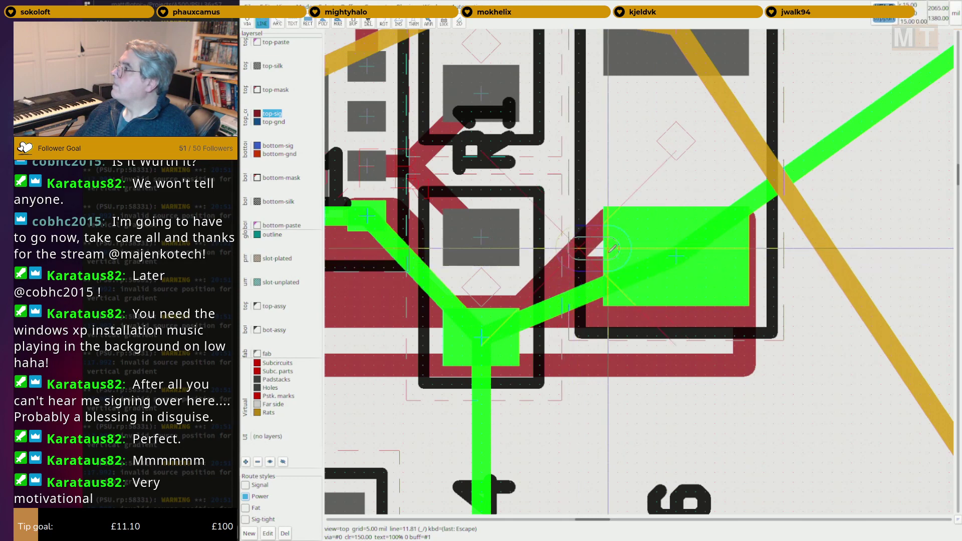
pyautogui.click(607, 252)
pyautogui.press('Escape')
# Close the remaining gap above the lowest ground trace with long horizontal power traces between C1 and C5.
pyautogui.click(744, 336)
pyautogui.moveTo(416, 333); pyautogui.dragTo(679, 333, button='middle')
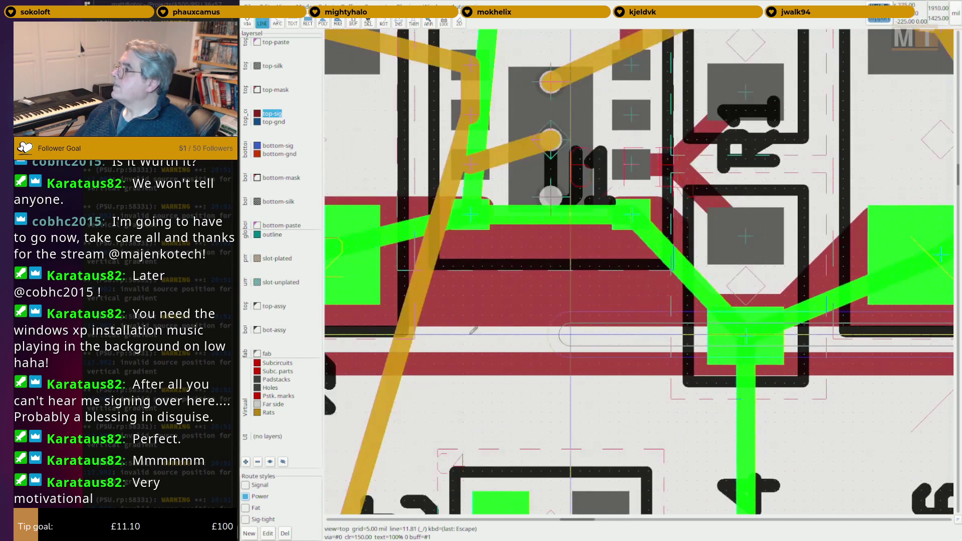
pyautogui.moveTo(371, 333); pyautogui.dragTo(746, 332, button='middle')
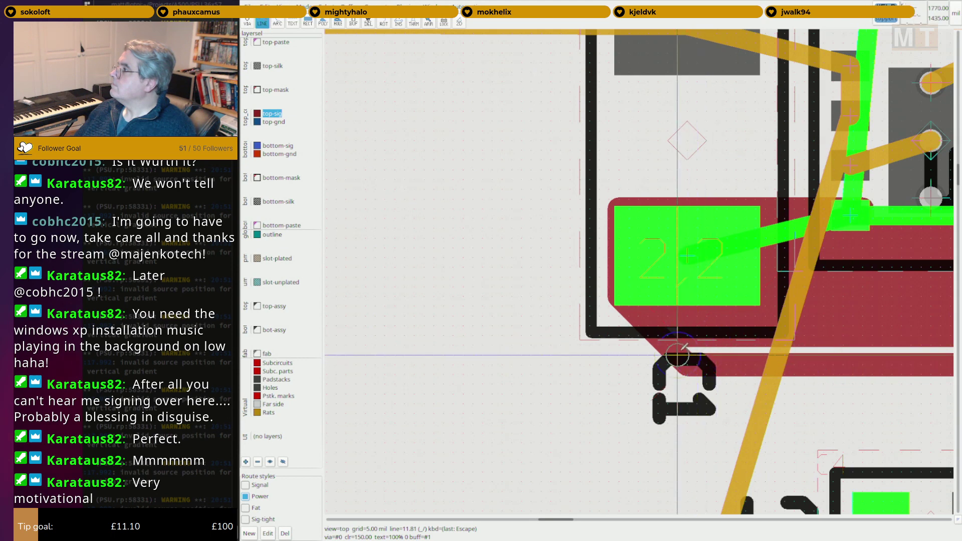
pyautogui.moveTo(908, 361); pyautogui.dragTo(425, 355, button='middle')
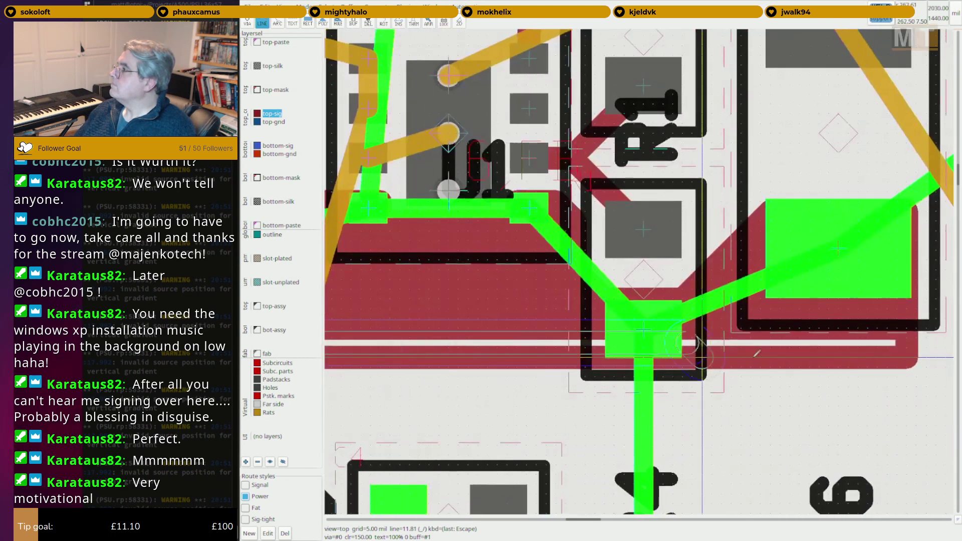
pyautogui.click(894, 343)
pyautogui.press('Escape')
# Leave the line tool and regenerate the board's rat lines.
pyautogui.scroll(-4, 829, 349)
pyautogui.moveTo(643, 333); pyautogui.dragTo(670, 344, button='middle')
pyautogui.press('c')
pyautogui.press('r')
pyautogui.press('Escape')
pyautogui.scroll(-3, 649, 341)
pyautogui.scroll(5, 619, 354)
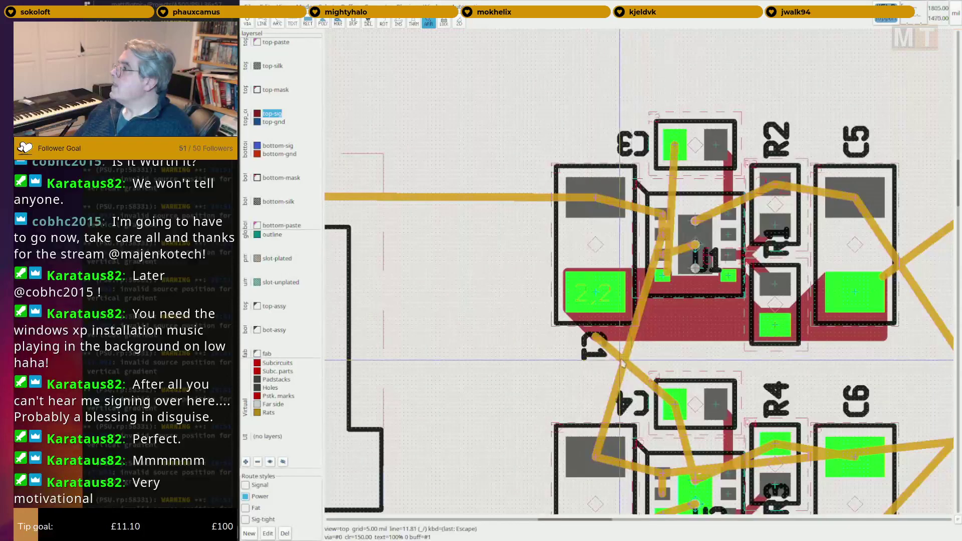
# Inspect the rat lines and pad nets around C1, U1 and C5 to check the ground connections.
pyautogui.moveTo(600, 342)
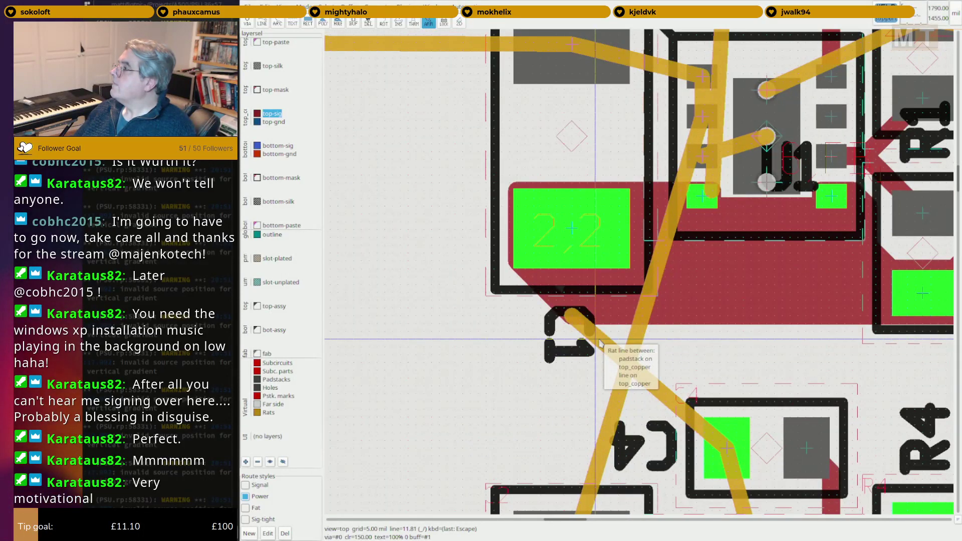
pyautogui.scroll(-2, 601, 345)
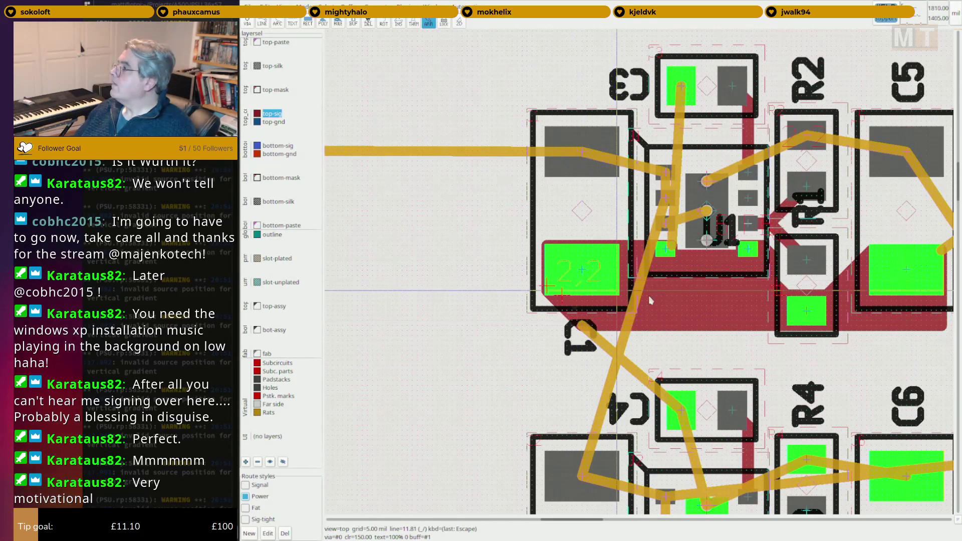
pyautogui.scroll(-2, 646, 301)
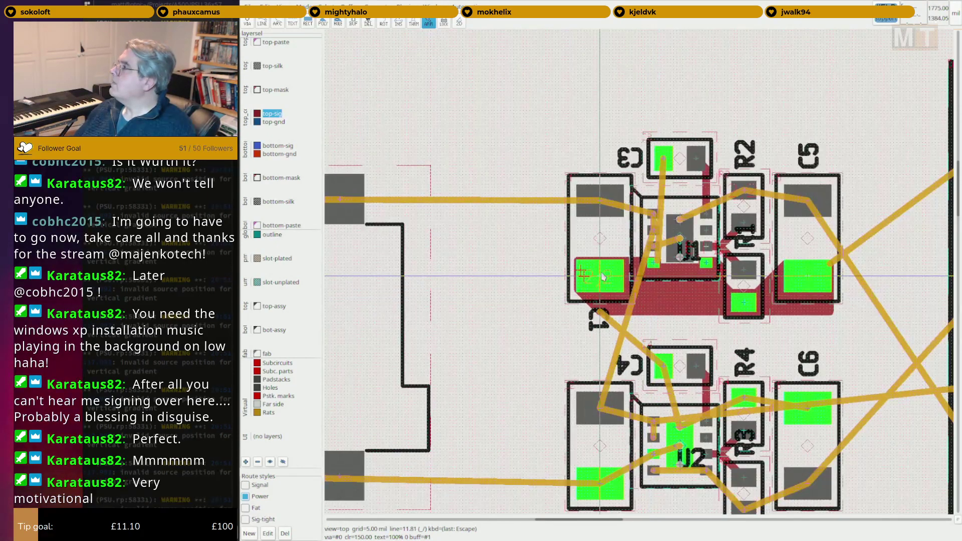
pyautogui.moveTo(603, 276)
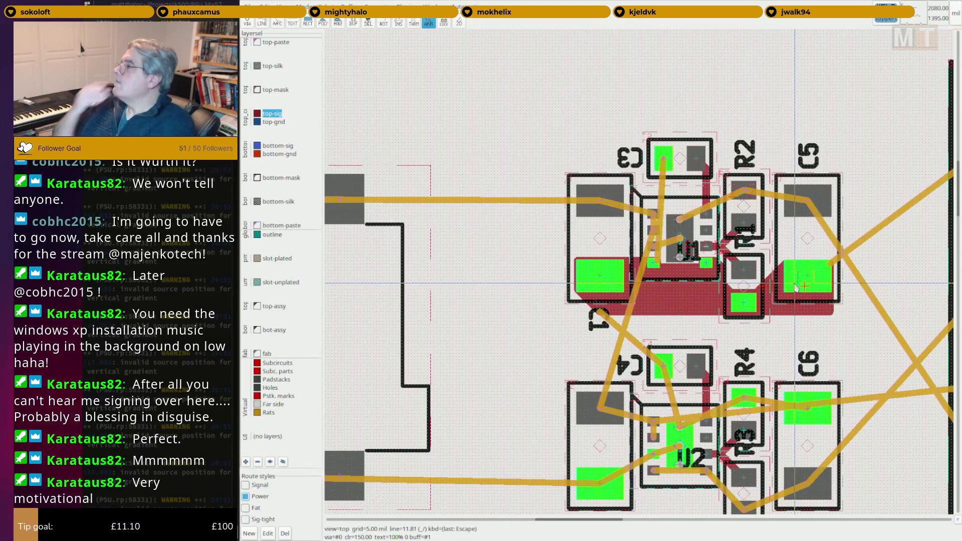
pyautogui.moveTo(795, 284)
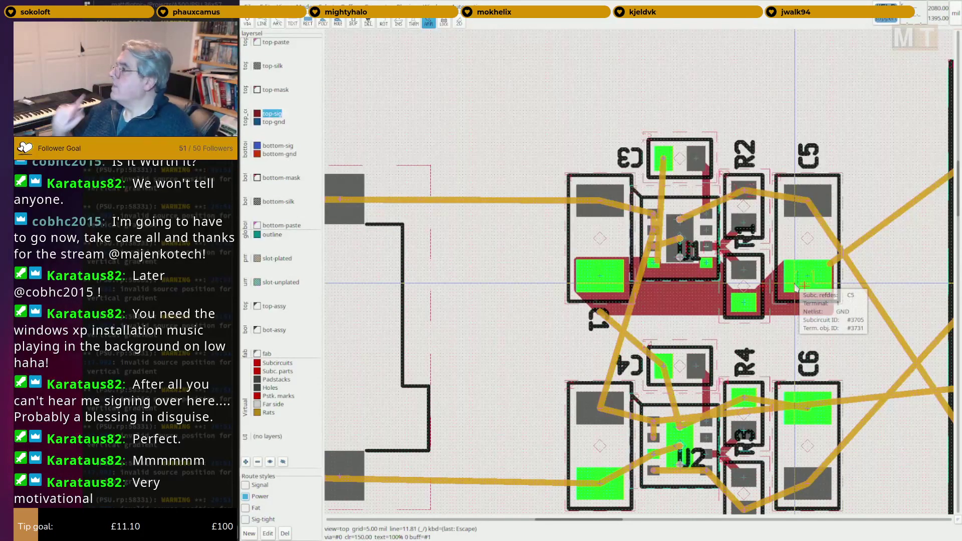
pyautogui.moveTo(877, 273); pyautogui.dragTo(775, 277, button='right')
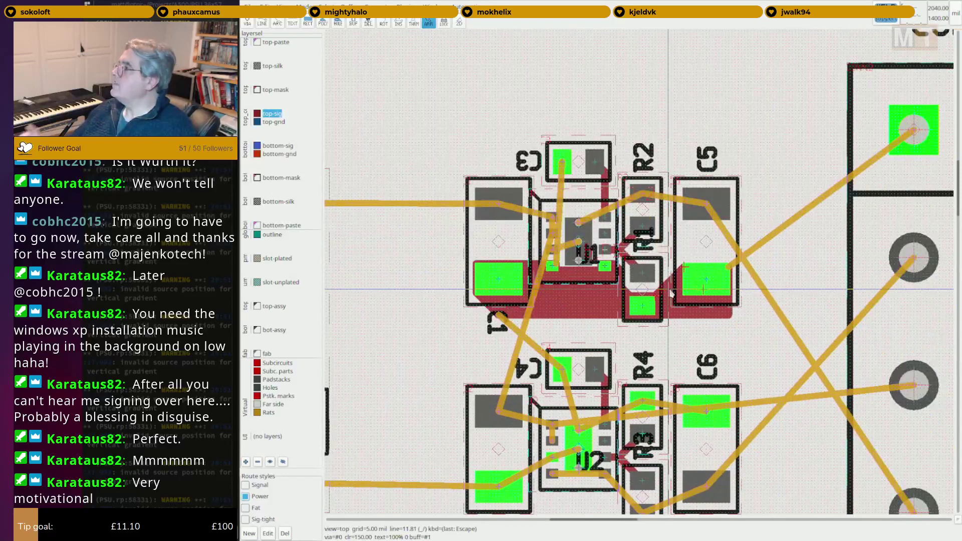
pyautogui.scroll(4, 646, 281)
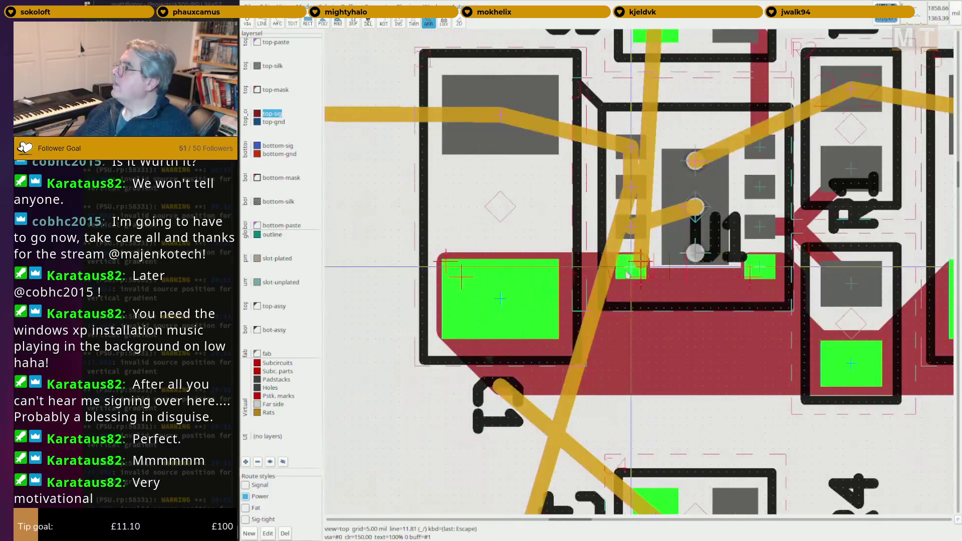
pyautogui.scroll(-6, 627, 273)
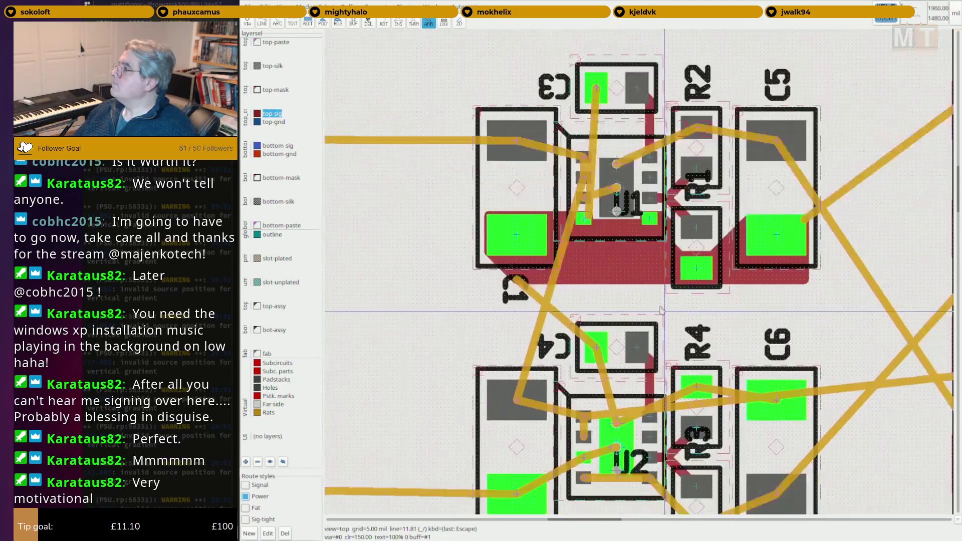
pyautogui.scroll(1, 653, 307)
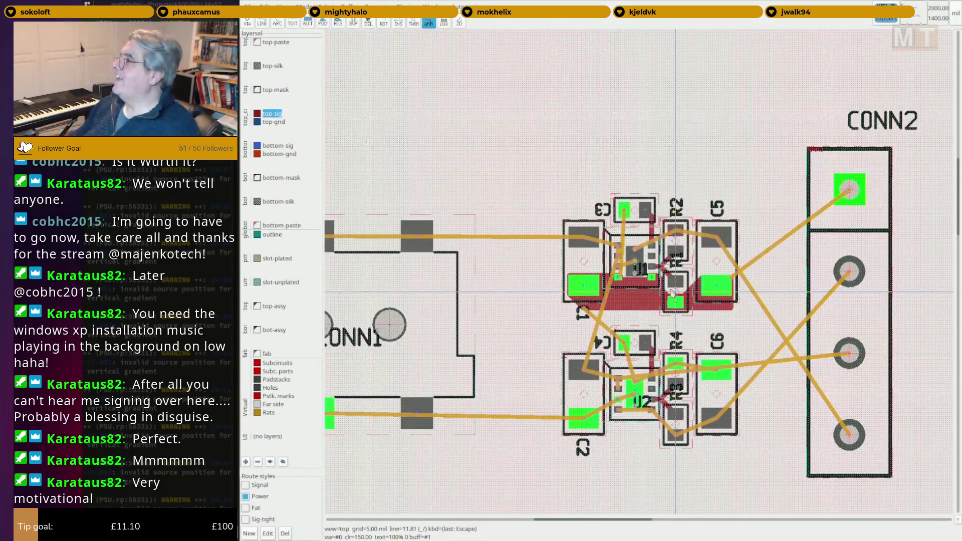
pyautogui.scroll(3, 635, 235)
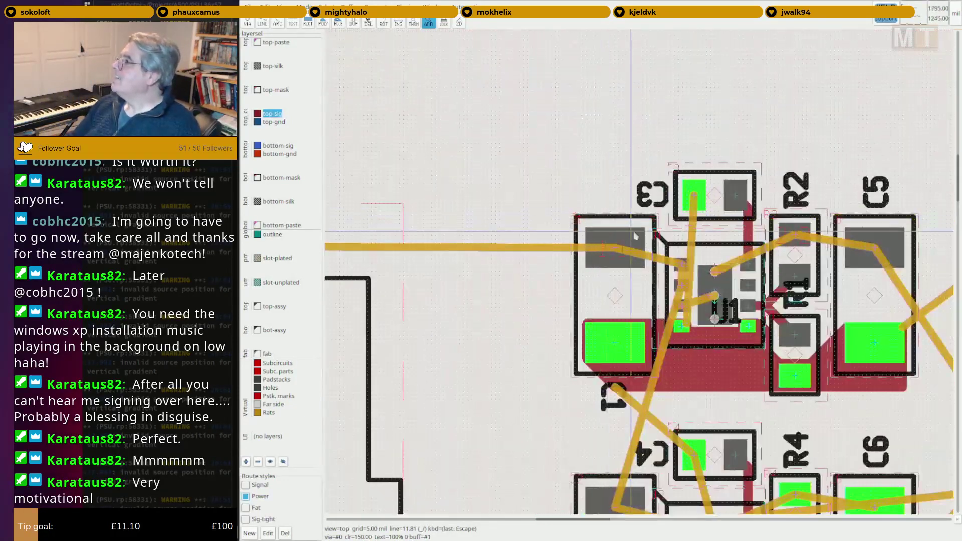
# Outline the input power area on top-sig with power traces around C1's upper pad and across to U1's upper-left pads.
pyautogui.scroll(1, 635, 235)
pyautogui.press('F2')
pyautogui.scroll(1, 736, 331)
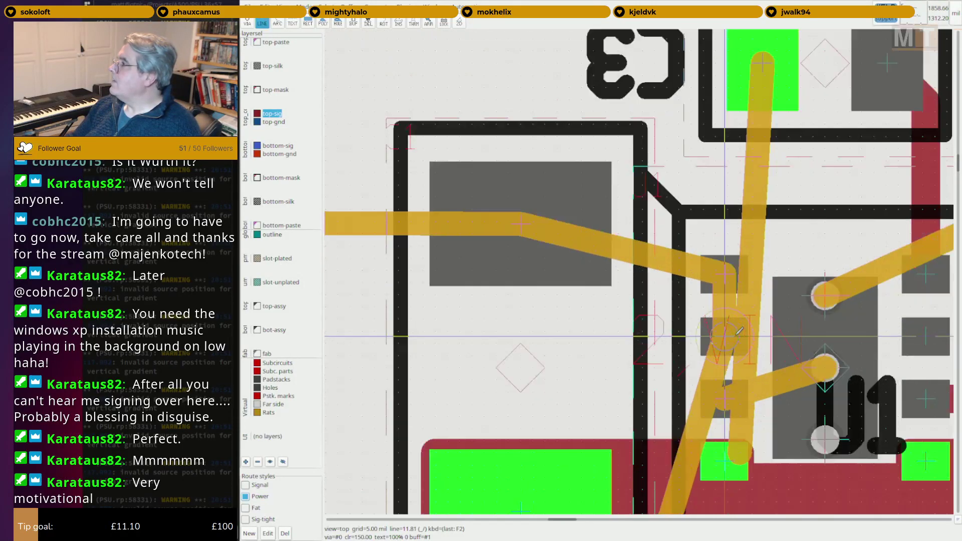
pyautogui.scroll(1, 738, 331)
pyautogui.press('Escape')
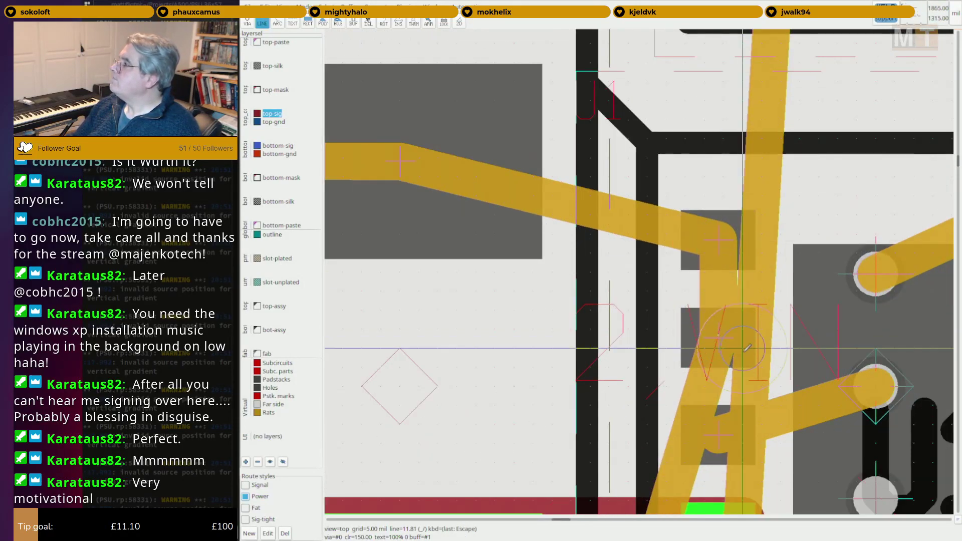
pyautogui.scroll(-2, 748, 349)
pyautogui.scroll(1, 619, 380)
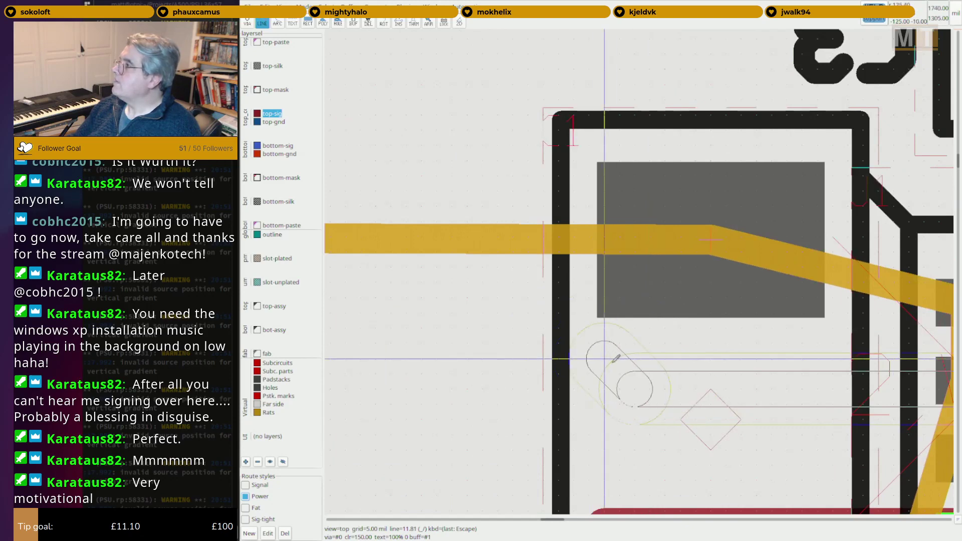
pyautogui.click(604, 389)
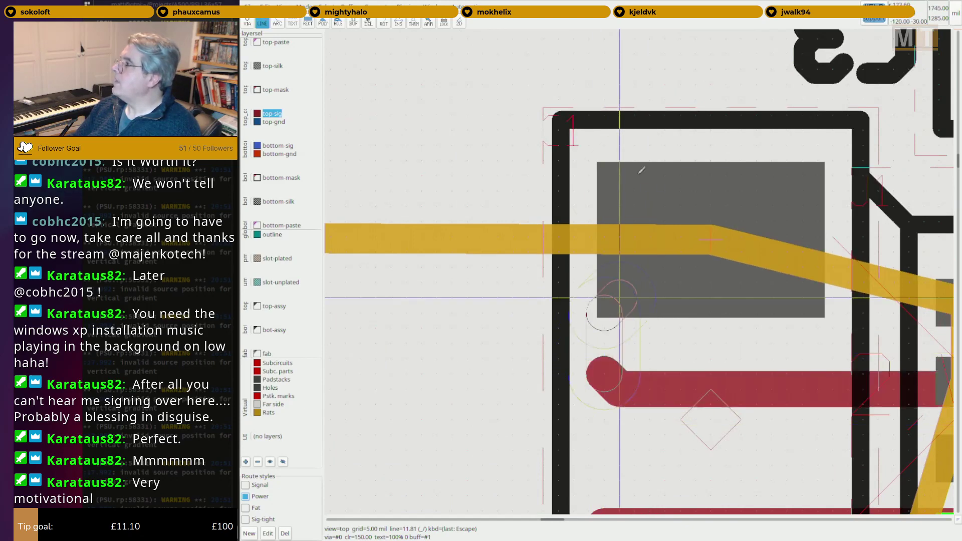
pyautogui.click(608, 160)
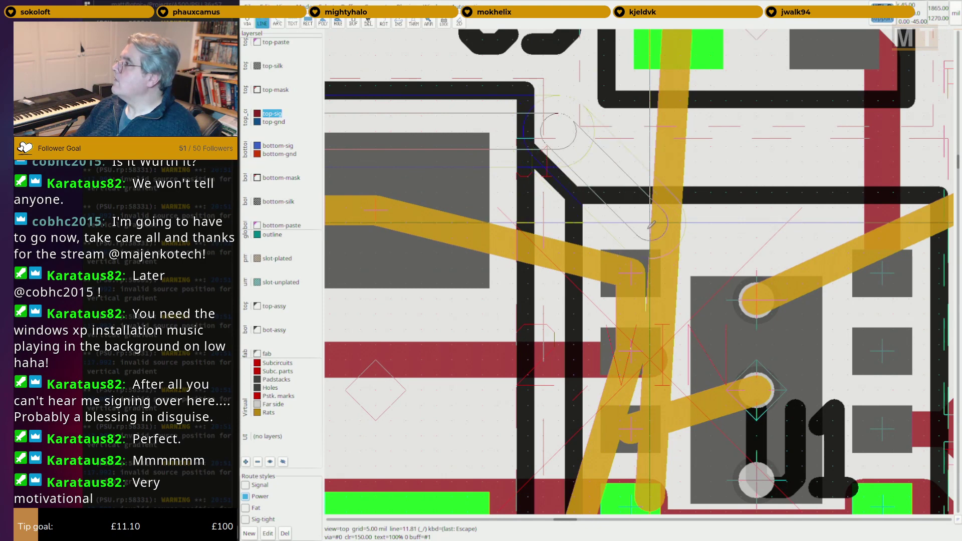
pyautogui.click(648, 224)
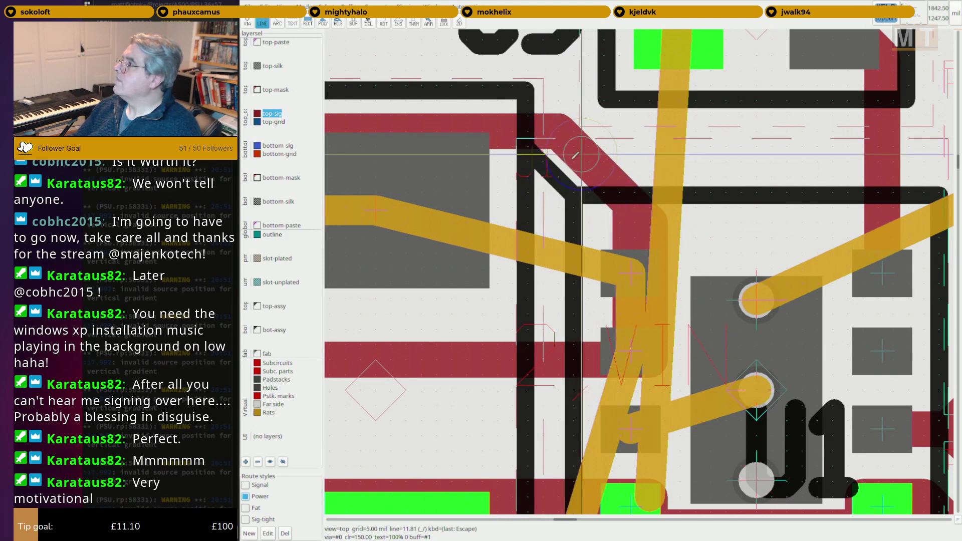
# Fill the outlined area between C1's upper pad and U1 with overlapping power traces and regenerate the rat lines.
pyautogui.moveTo(428, 140); pyautogui.dragTo(732, 195, button='right')
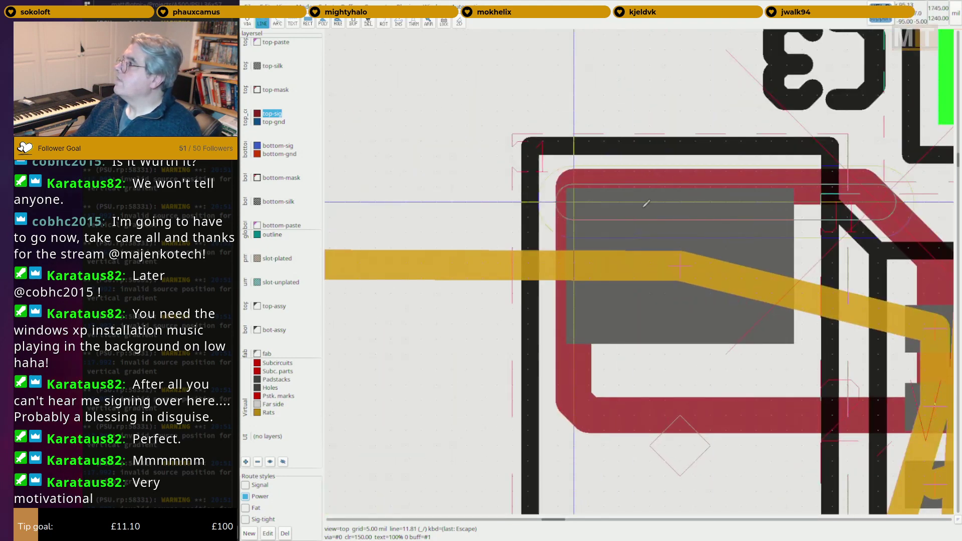
pyautogui.click(758, 231)
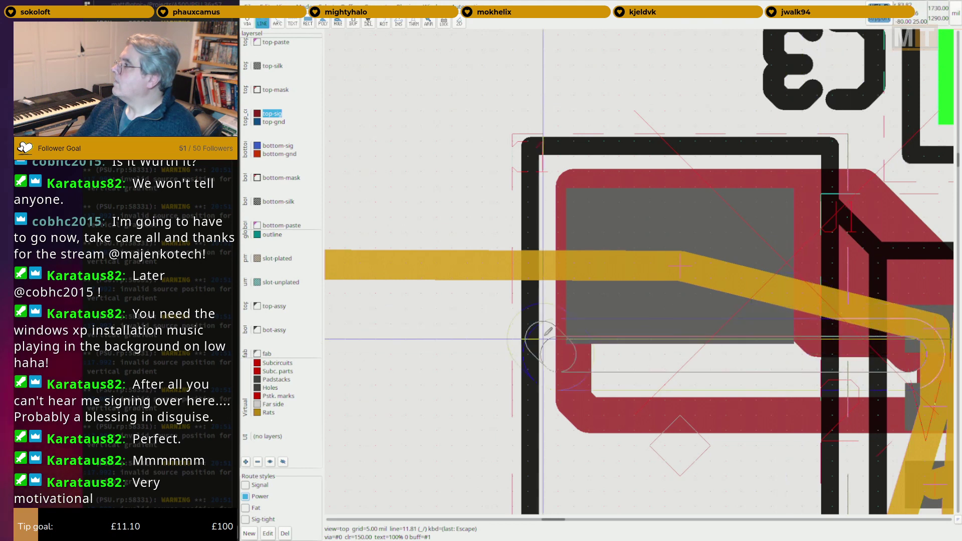
pyautogui.click(589, 370)
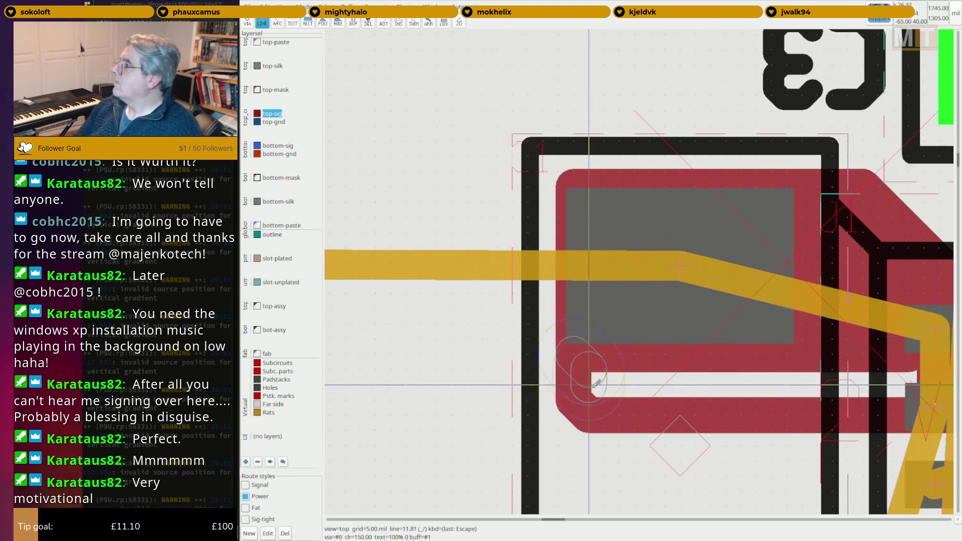
pyautogui.scroll(-2, 833, 354)
pyautogui.press('c')
pyautogui.press('r')
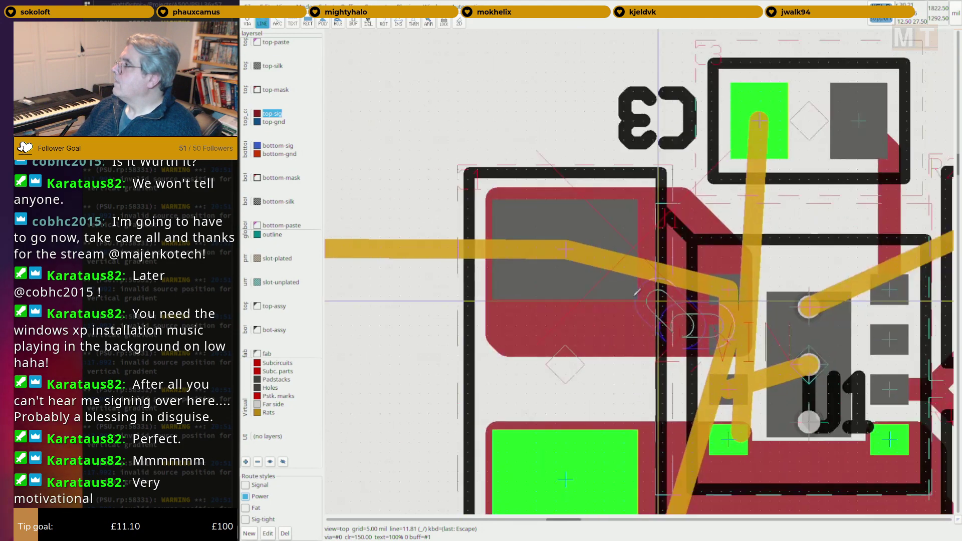
pyautogui.scroll(-2, 631, 277)
pyautogui.press('Escape')
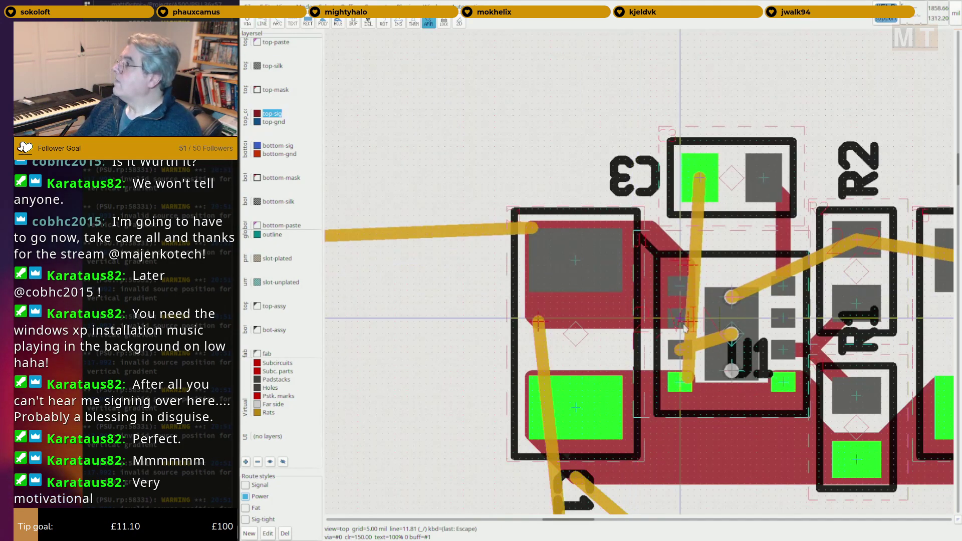
# Connect U1's GND pin 3 to its thermal pad with a short power trace and refresh the rat lines.
pyautogui.scroll(-2, 631, 277)
pyautogui.scroll(3, 624, 251)
pyautogui.press('F2')
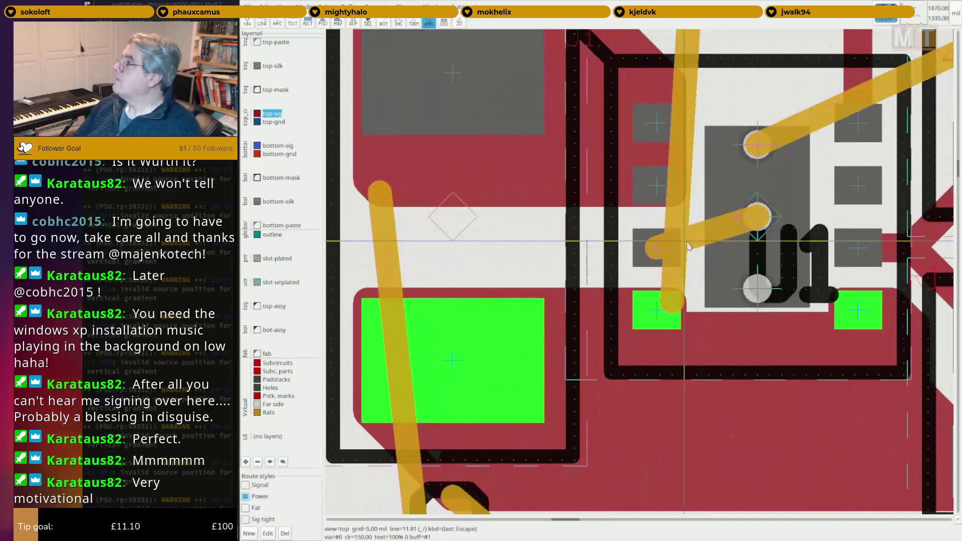
pyautogui.scroll(1, 601, 263)
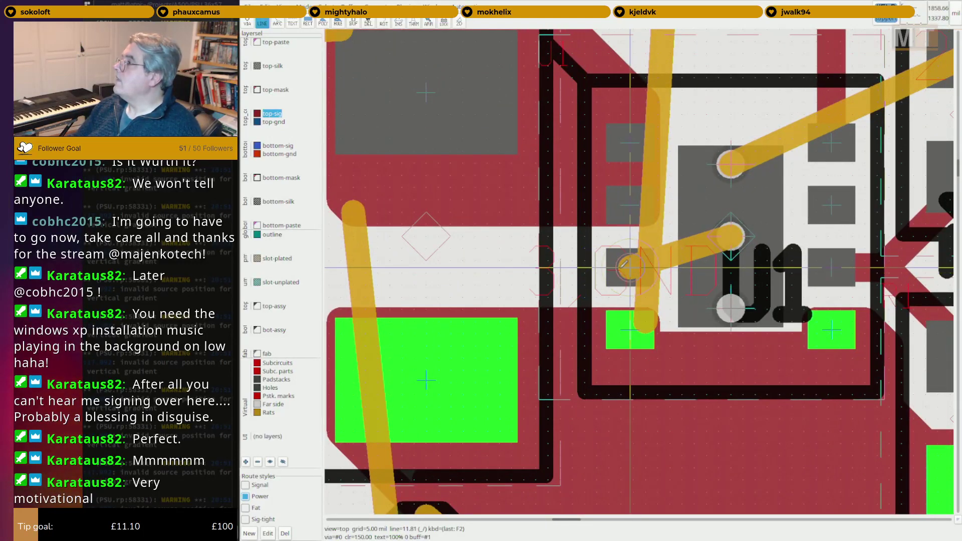
pyautogui.moveTo(626, 264)
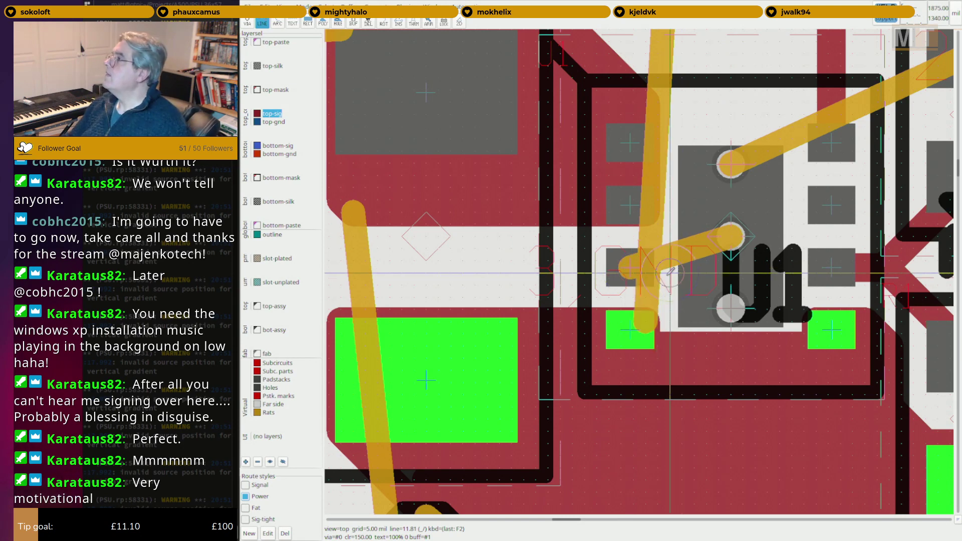
pyautogui.scroll(-2, 626, 264)
pyautogui.moveTo(692, 262); pyautogui.dragTo(654, 263, button='middle')
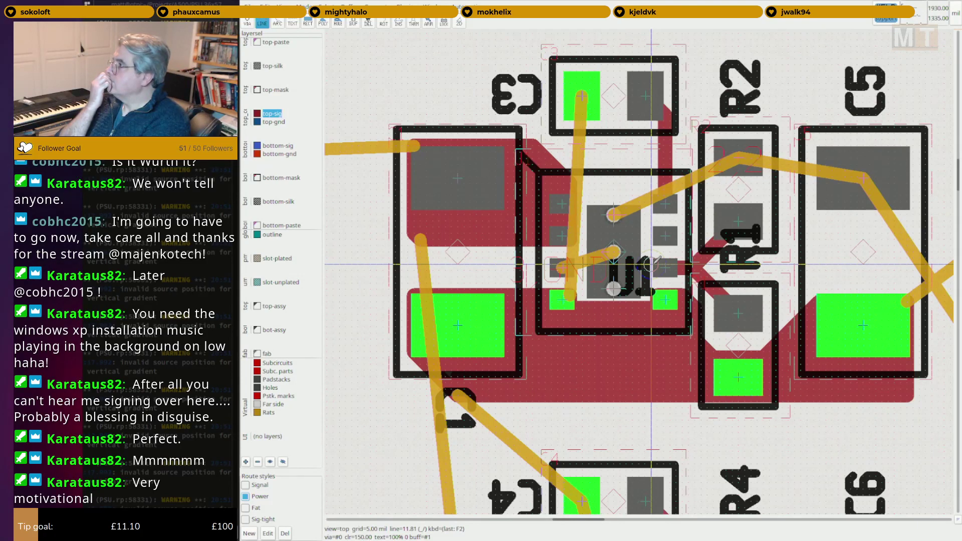
pyautogui.scroll(2, 651, 263)
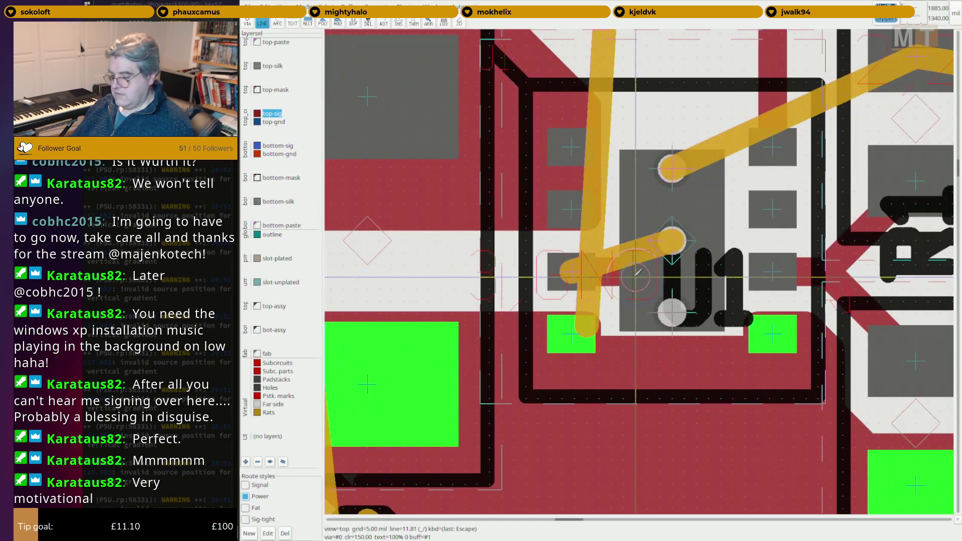
pyautogui.press('Escape')
pyautogui.scroll(-1, 651, 280)
pyautogui.scroll(1, 651, 280)
pyautogui.scroll(-1, 523, 270)
pyautogui.scroll(1, 531, 266)
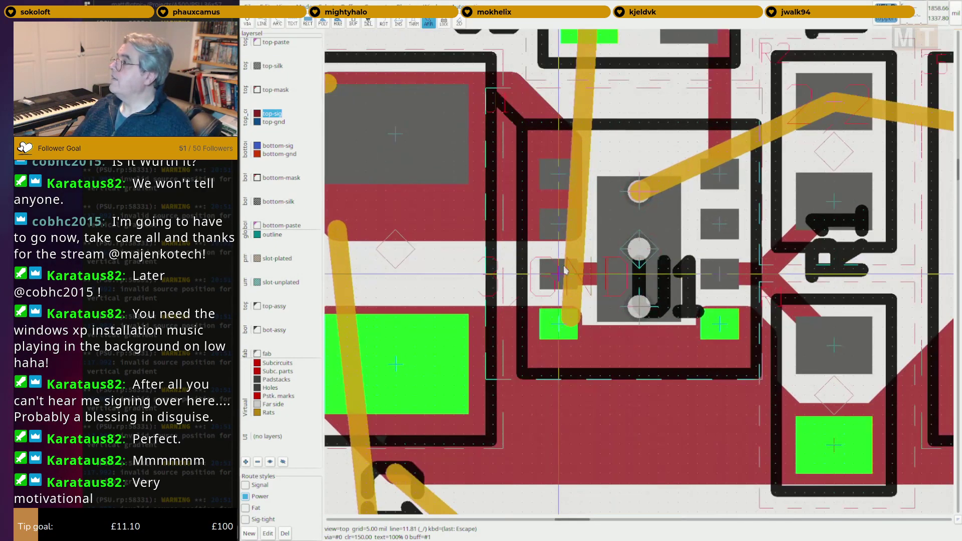
# Inspect the remaining rat lines around U1, C3, R2 and C5, and check the net of C3's right pad.
pyautogui.scroll(-1, 576, 271)
pyautogui.scroll(1, 691, 258)
pyautogui.scroll(-1, 614, 288)
pyautogui.moveTo(686, 259); pyautogui.dragTo(612, 285, button='middle')
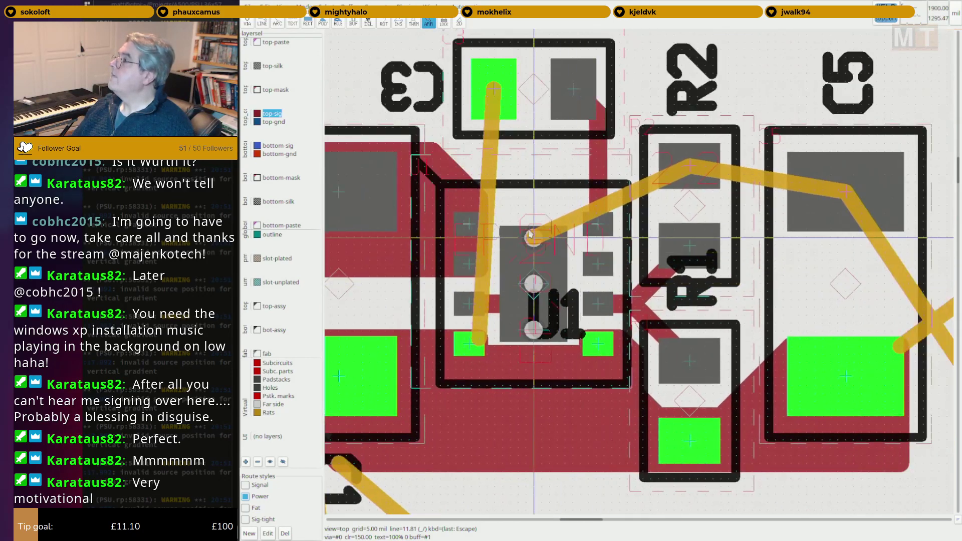
pyautogui.scroll(-2, 488, 368)
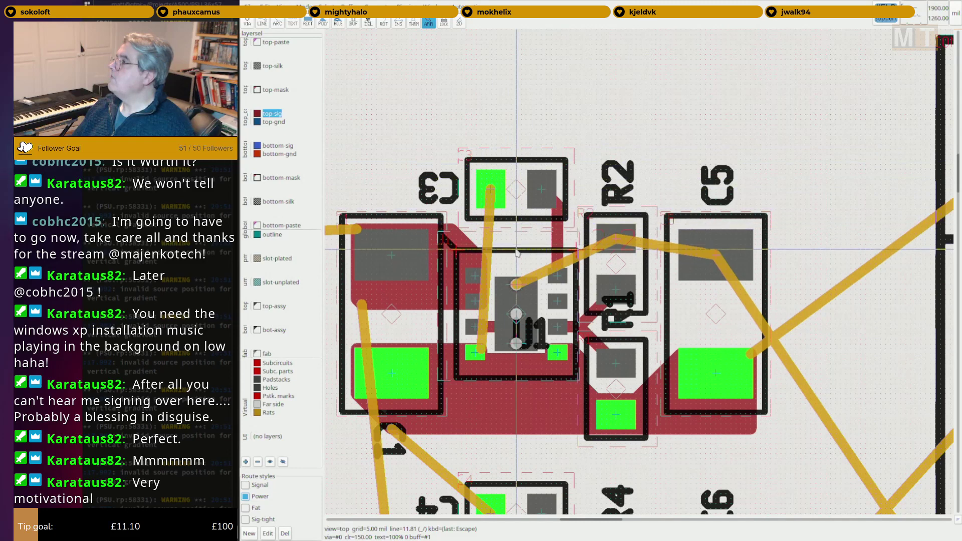
pyautogui.scroll(2, 514, 226)
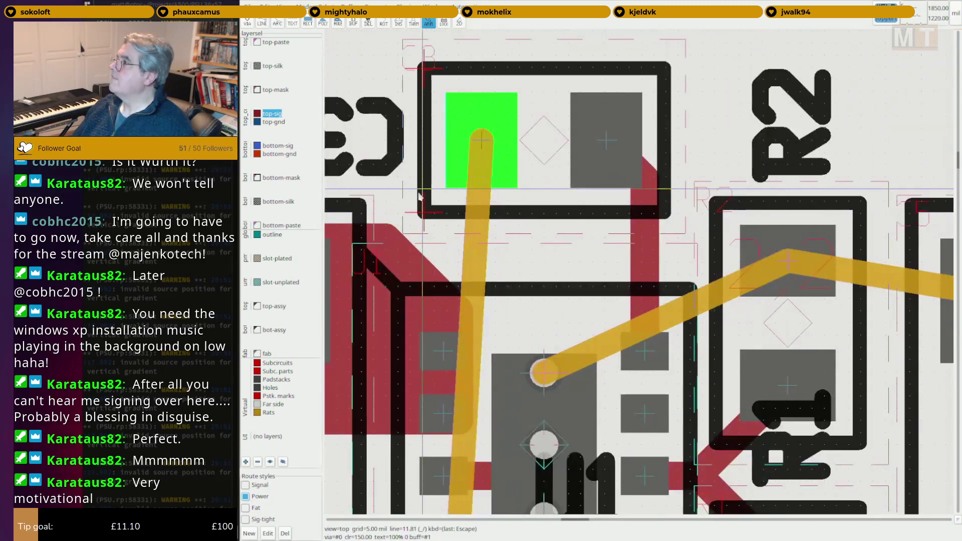
pyautogui.scroll(-2, 561, 305)
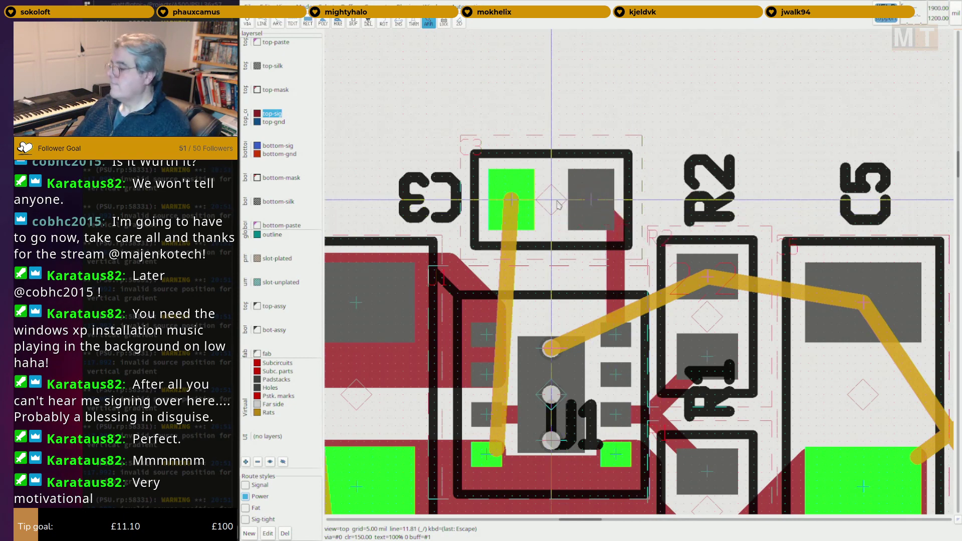
pyautogui.moveTo(576, 203)
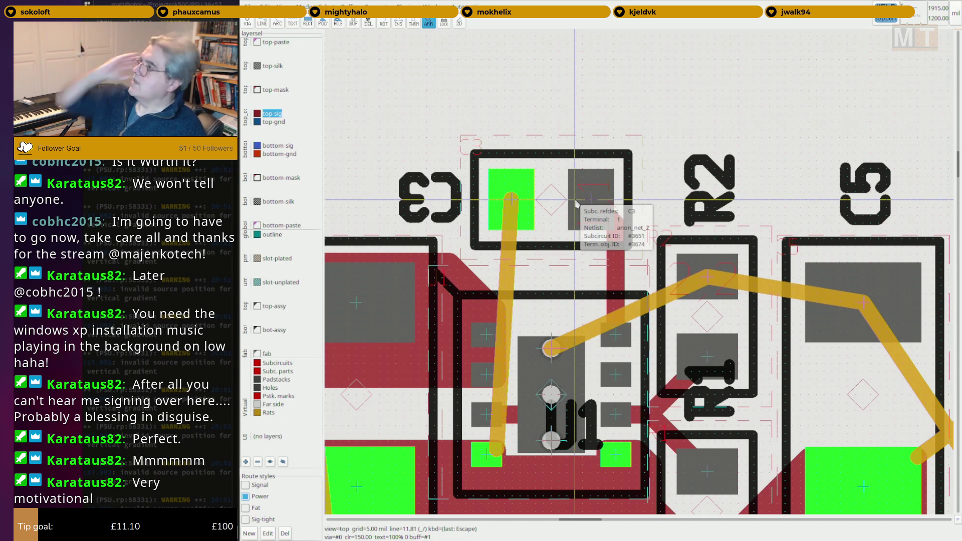
pyautogui.scroll(-1, 563, 366)
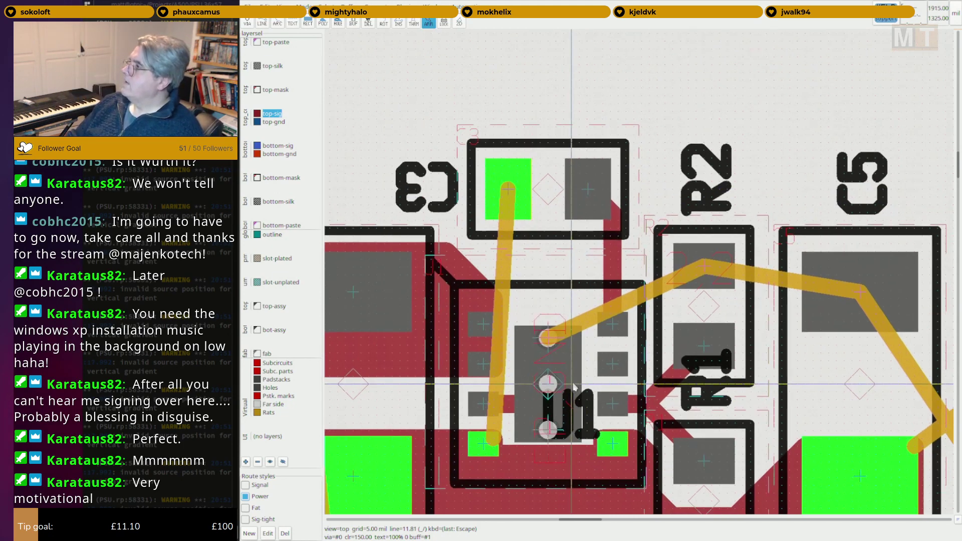
pyautogui.scroll(-2, 556, 351)
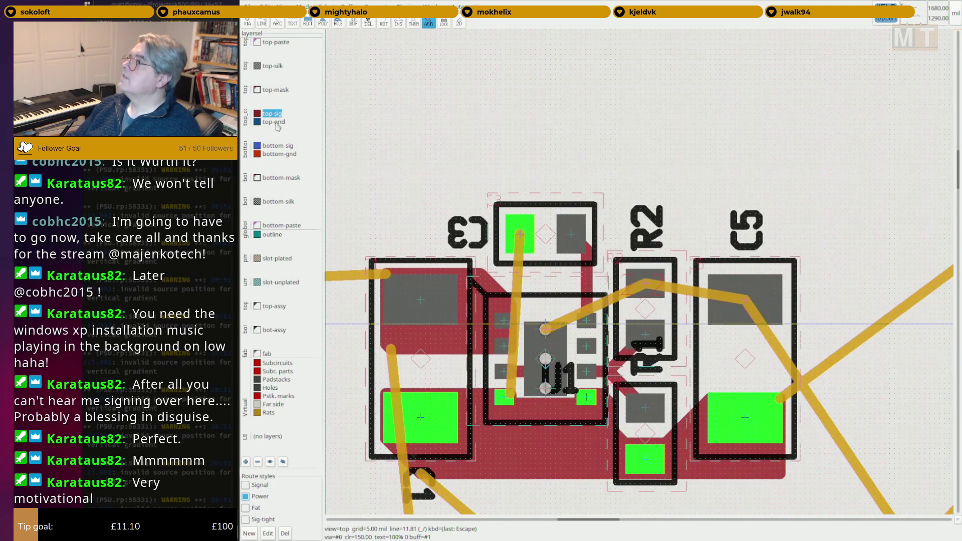
# Route a power trace on the bottom-sig layer from U1's lowest thermal via across R1 and diagonally up to C5's upper pad.
pyautogui.click(281, 153)
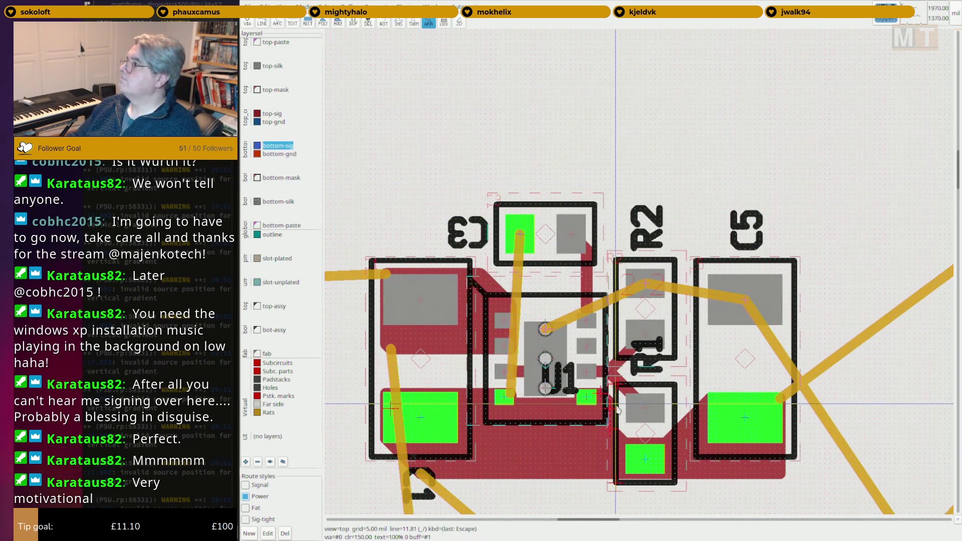
pyautogui.scroll(3, 576, 395)
pyautogui.scroll(-1, 548, 200)
pyautogui.press('F2')
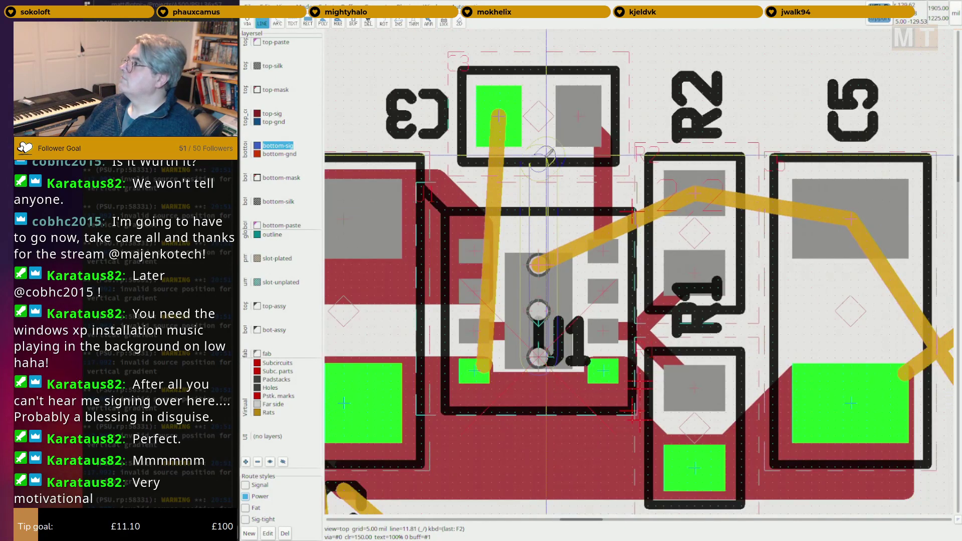
pyautogui.scroll(3, 548, 155)
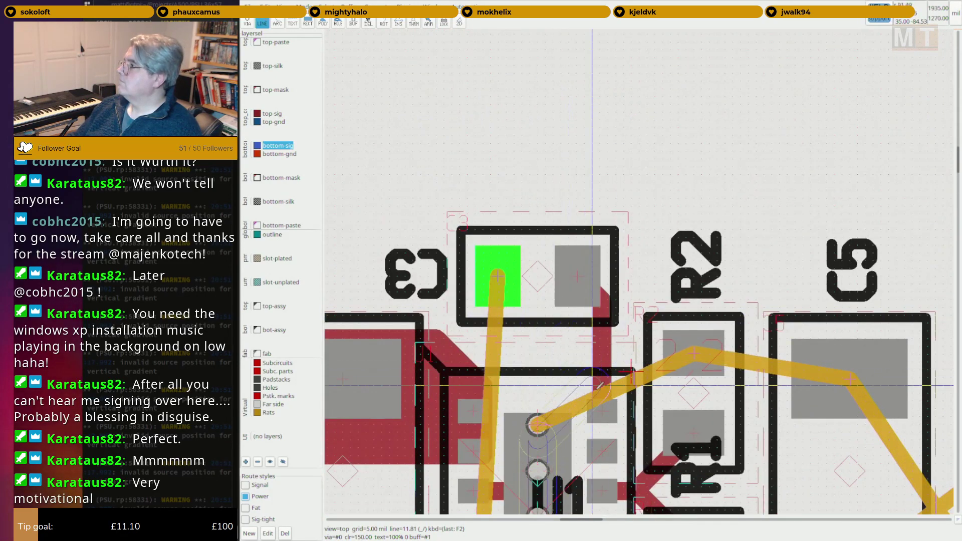
pyautogui.scroll(-3, 599, 385)
pyautogui.keyDown('shift'); pyautogui.hscroll(2, 600, 384); pyautogui.keyUp('shift')
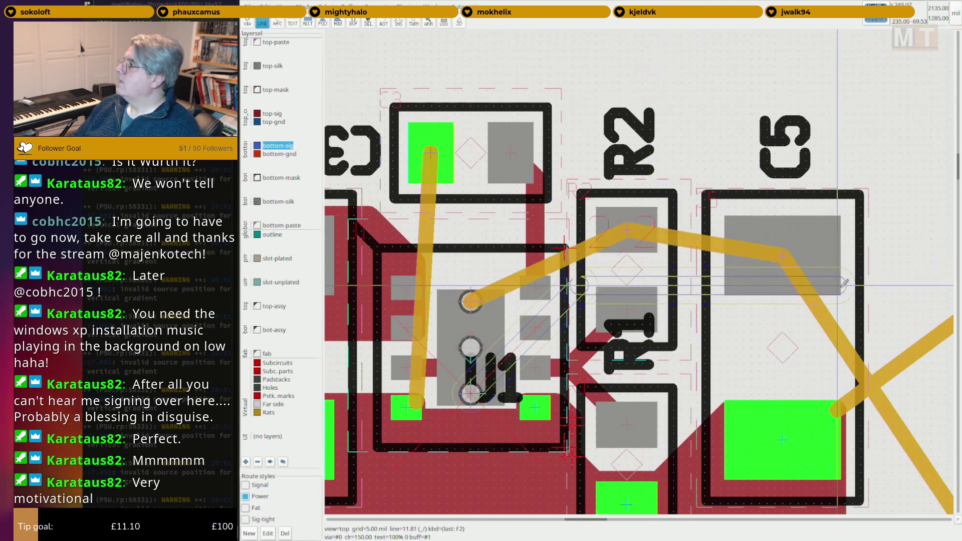
pyautogui.click(843, 283)
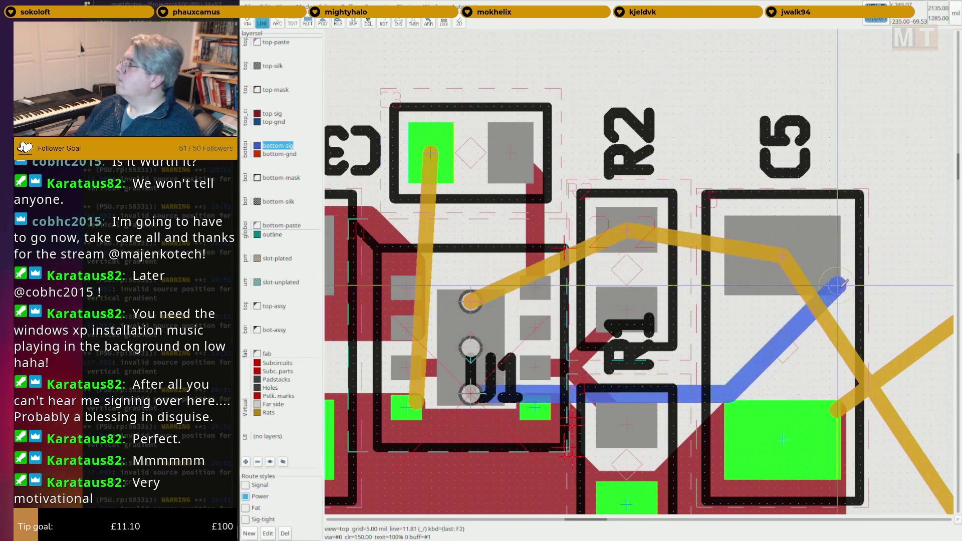
pyautogui.press('Escape')
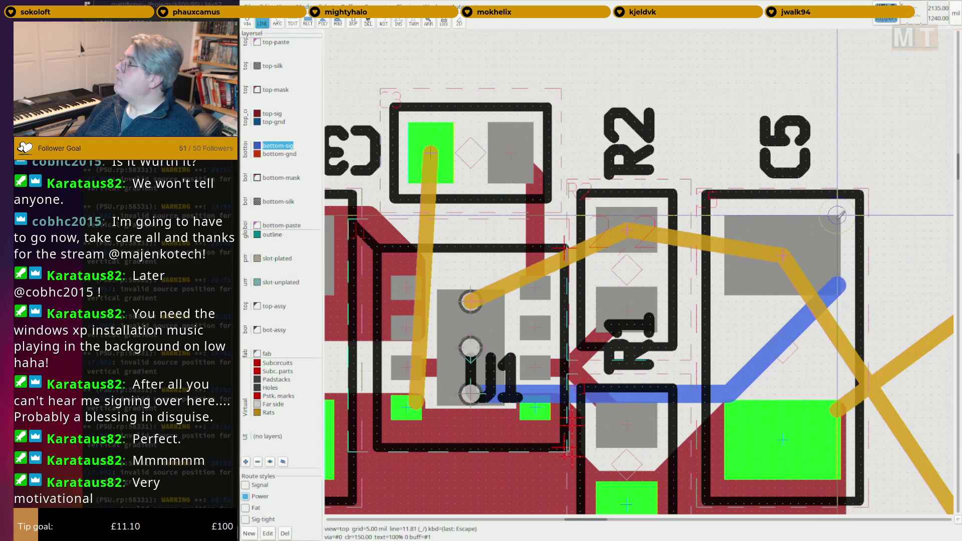
# Outline the bottom-sig thermal copper area with power traces from C5's upper pad around U1's vias and back below them toward C5.
pyautogui.click(836, 215)
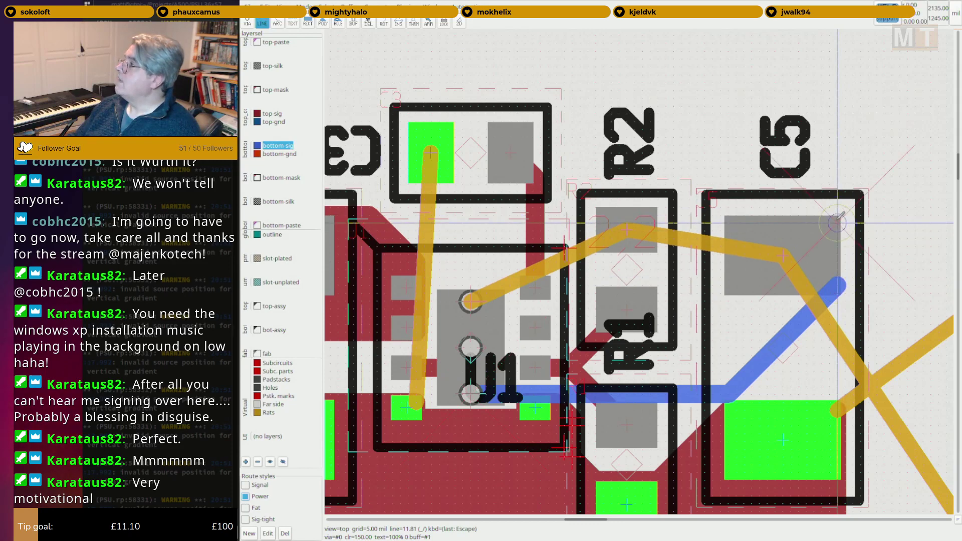
pyautogui.click(448, 291)
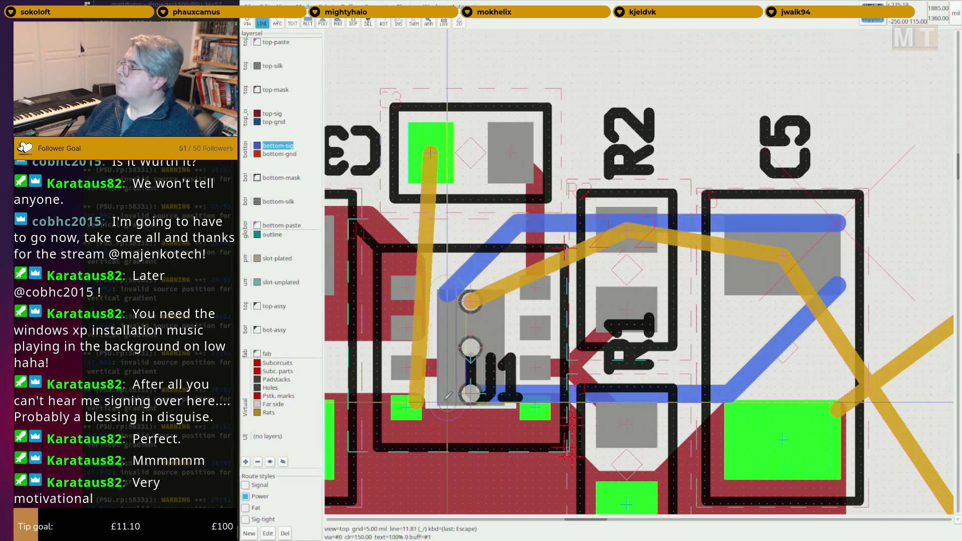
pyautogui.click(447, 396)
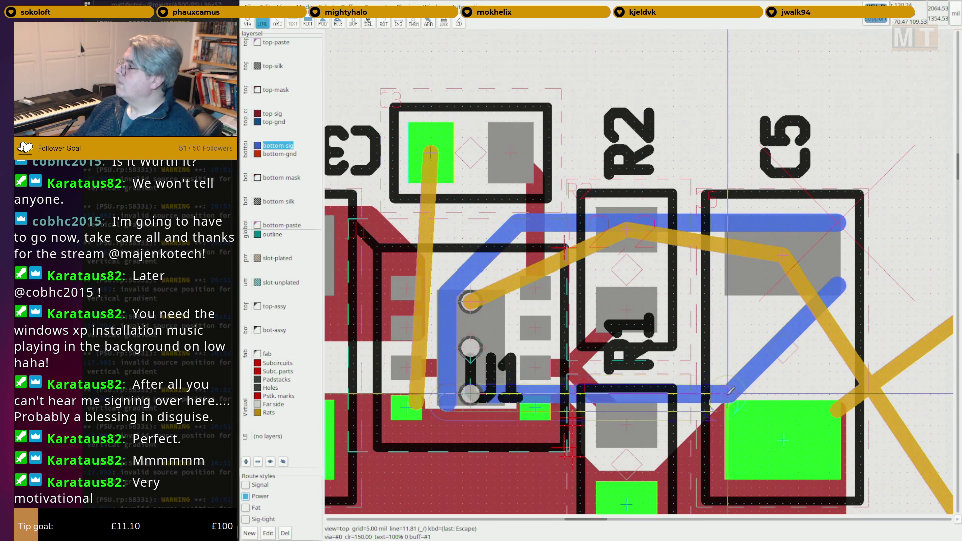
pyautogui.click(730, 390)
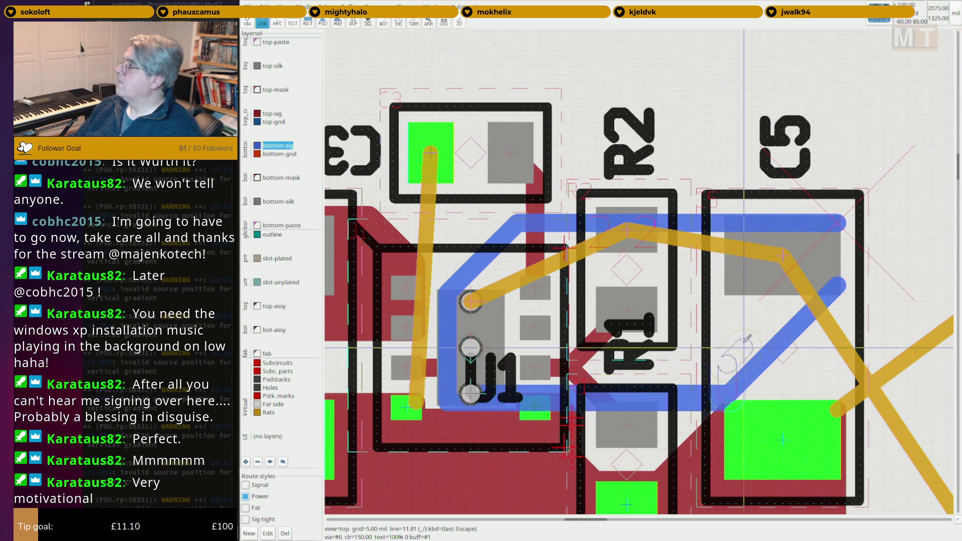
pyautogui.moveTo(736, 285); pyautogui.dragTo(710, 310, button='middle')
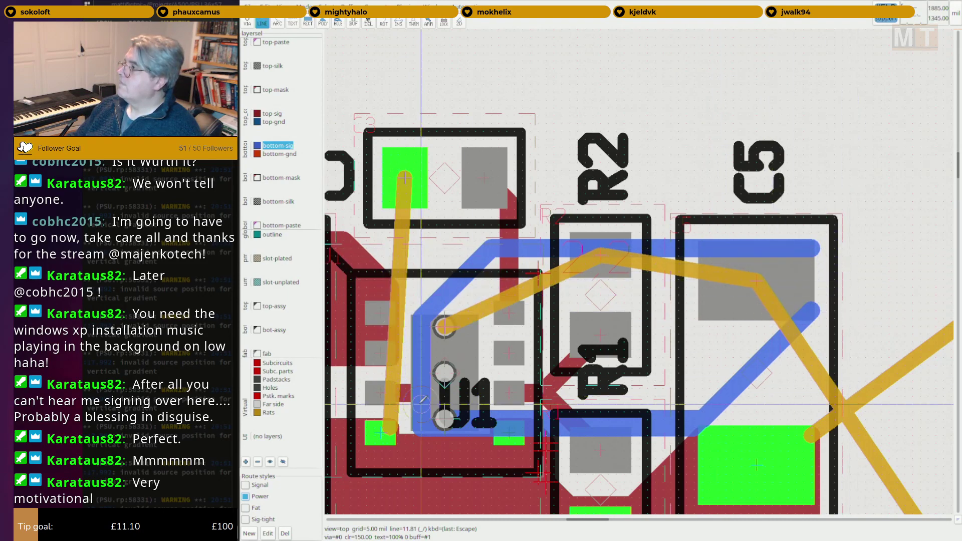
# Fill the outlined bottom-sig area between U1's thermal vias and C5's upper pad with overlapping power traces.
pyautogui.click(437, 412)
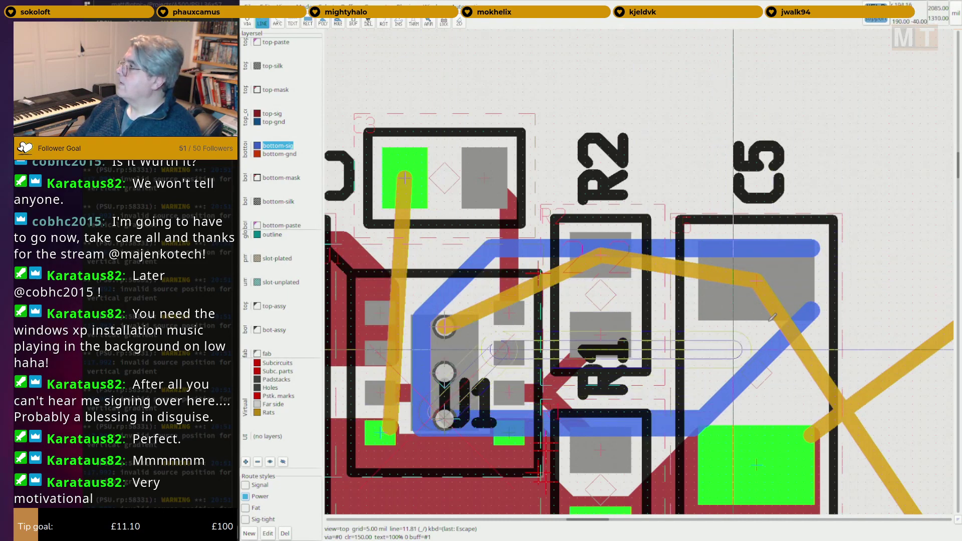
pyautogui.click(802, 301)
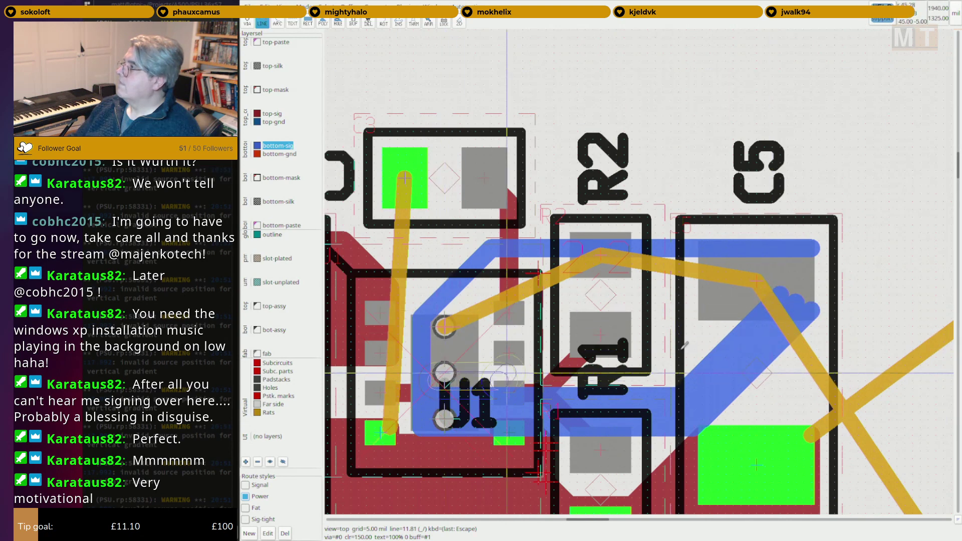
pyautogui.click(444, 373)
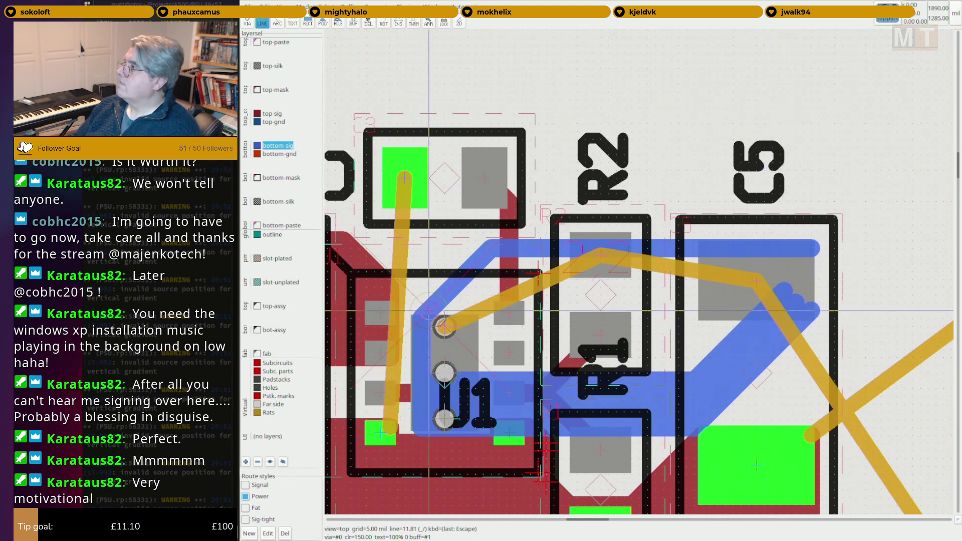
pyautogui.click(780, 294)
pyautogui.press('Escape')
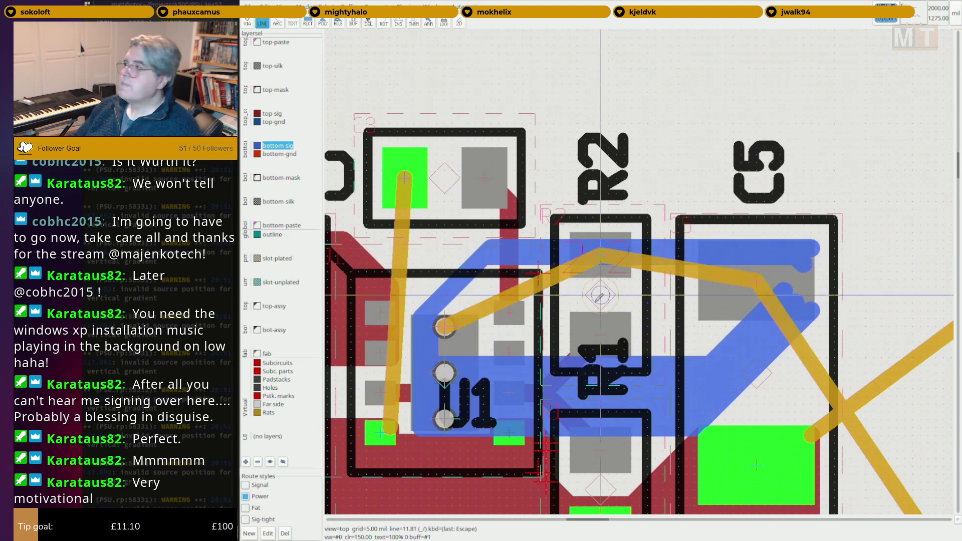
pyautogui.click(499, 255)
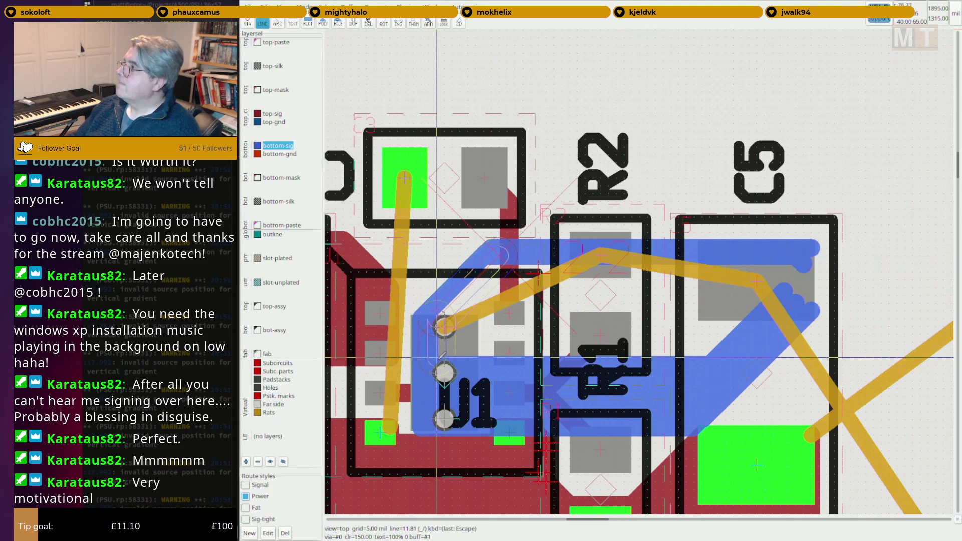
pyautogui.click(774, 278)
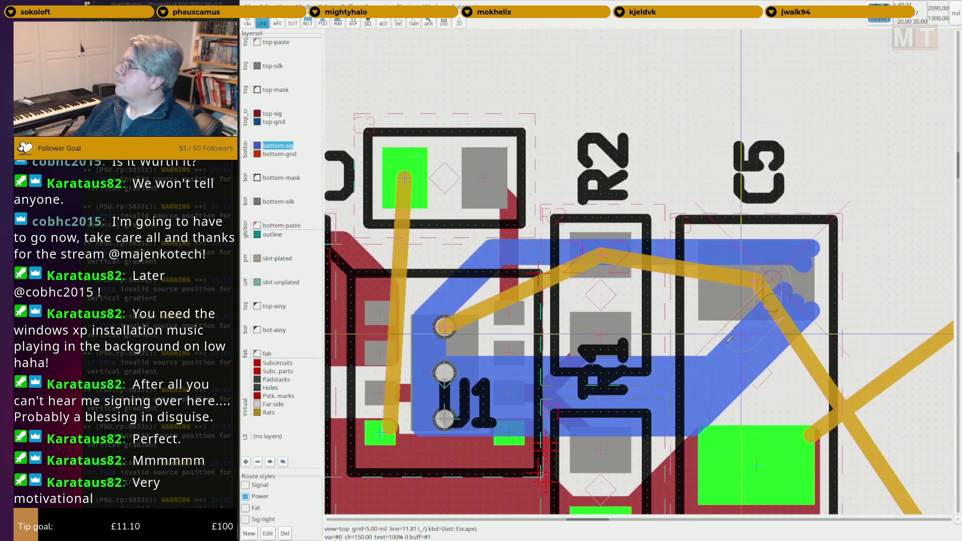
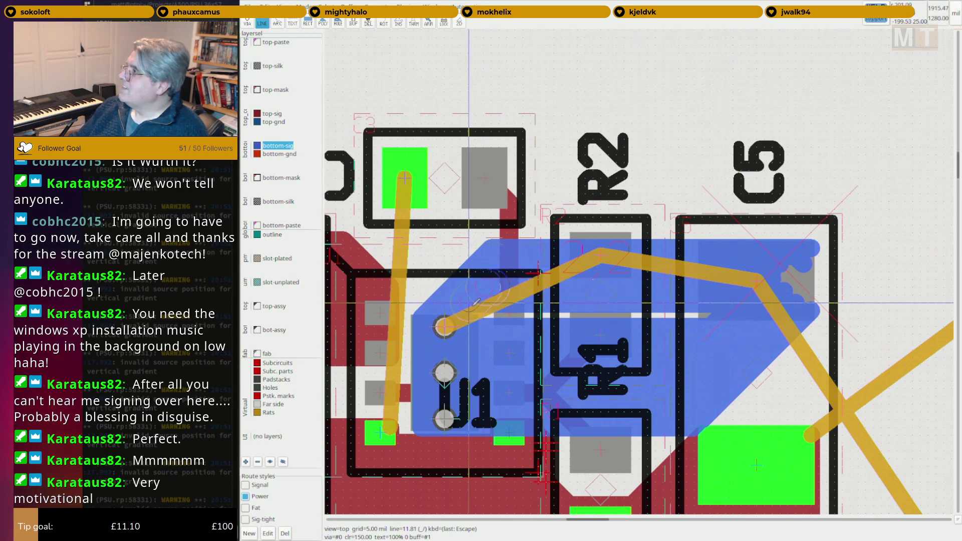
pyautogui.click(741, 309)
pyautogui.press('Escape')
# Outline a bottom-sig extension with power traces, running out past the right edge of C5's upper pad and back.
pyautogui.moveTo(742, 309); pyautogui.dragTo(667, 312, button='middle')
pyautogui.scroll(3, 726, 289)
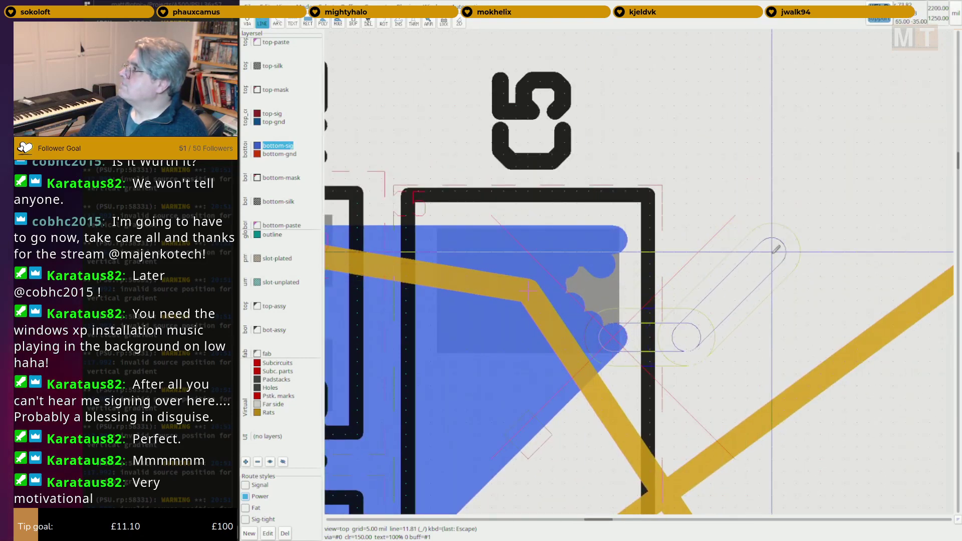
pyautogui.click(795, 290)
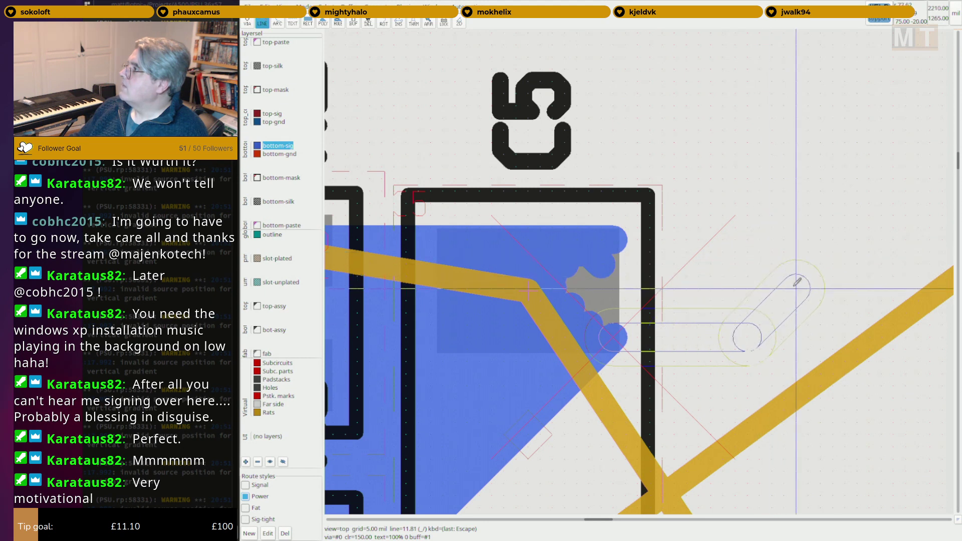
pyautogui.click(783, 239)
pyautogui.click(601, 240)
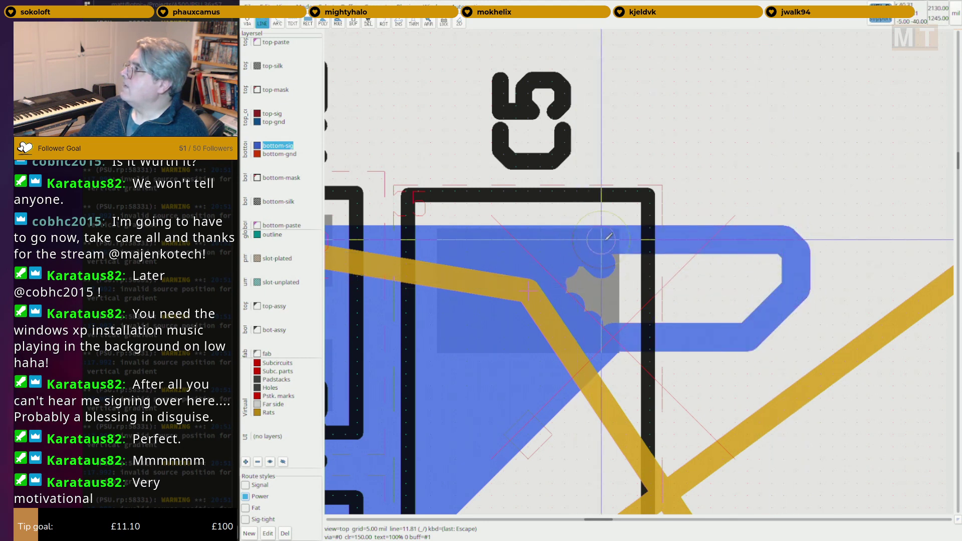
pyautogui.press('Escape')
# Fill the inside of the bottom-sig extension beside C5's upper pad with overlapping power traces.
pyautogui.click(771, 264)
pyautogui.click(558, 283)
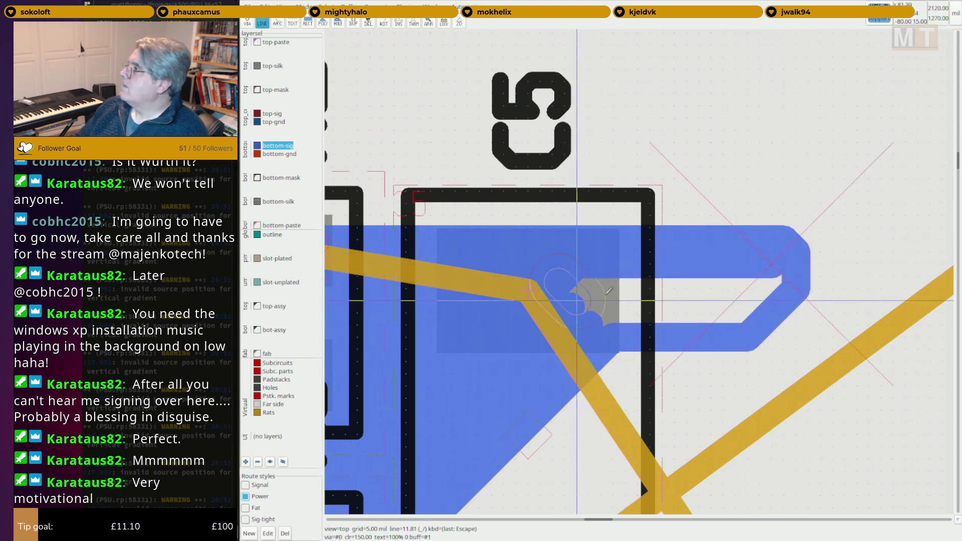
pyautogui.click(771, 287)
pyautogui.press('Escape')
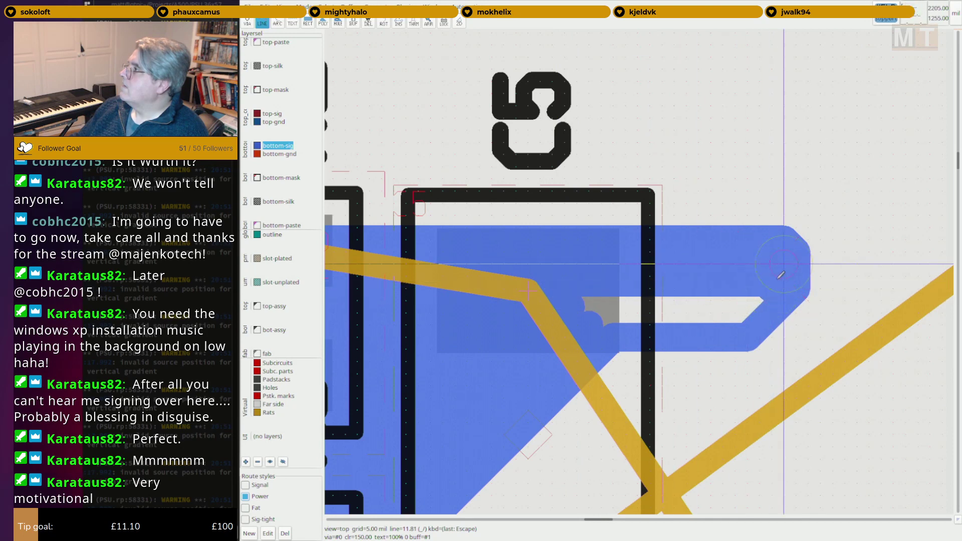
pyautogui.click(772, 282)
pyautogui.click(577, 301)
pyautogui.press('Escape')
pyautogui.click(595, 319)
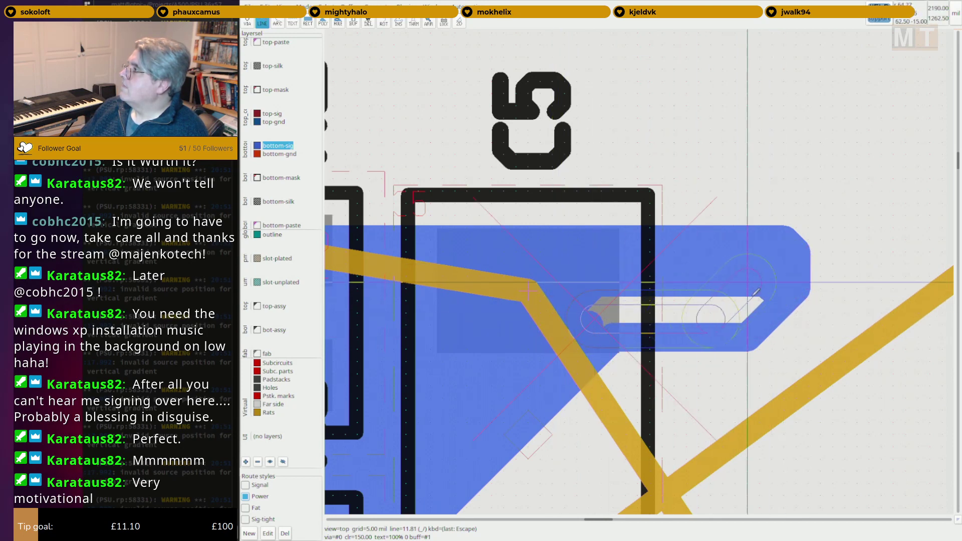
pyautogui.click(758, 301)
pyautogui.press('Escape')
pyautogui.click(747, 317)
pyautogui.click(586, 298)
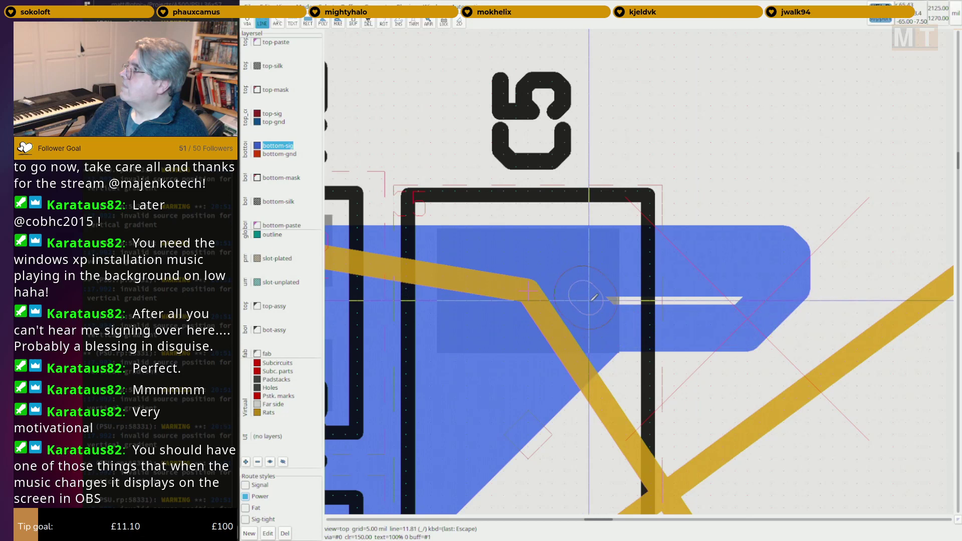
pyautogui.click(727, 299)
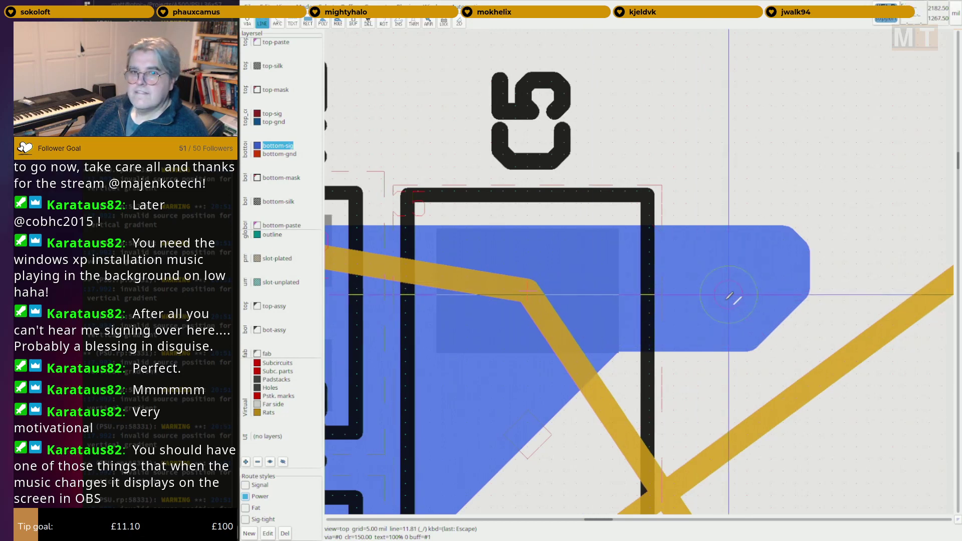
# Widen the lower outer corner of the bottom-sig extension right of C5 with short power traces.
pyautogui.moveTo(729, 296); pyautogui.dragTo(617, 279, button='middle')
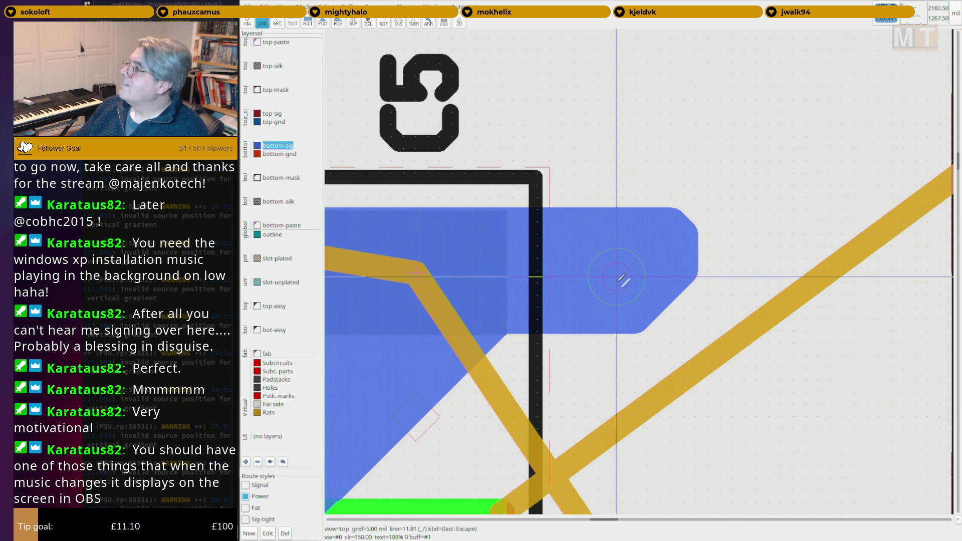
pyautogui.click(641, 264)
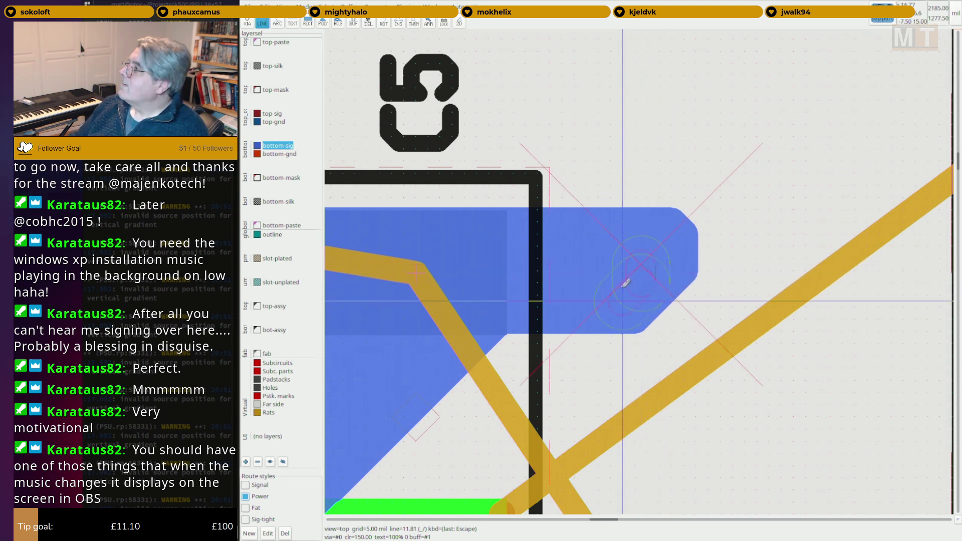
pyautogui.press('Escape')
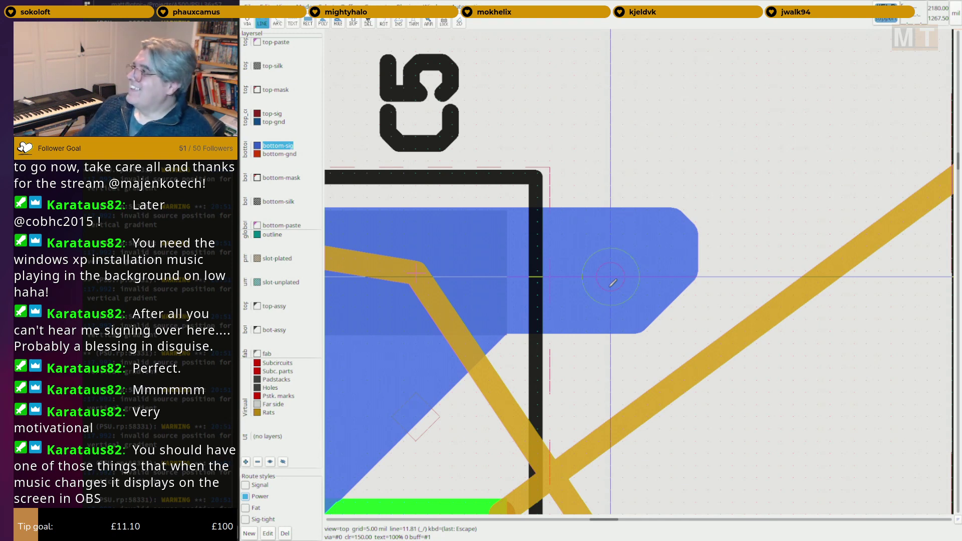
pyautogui.click(684, 270)
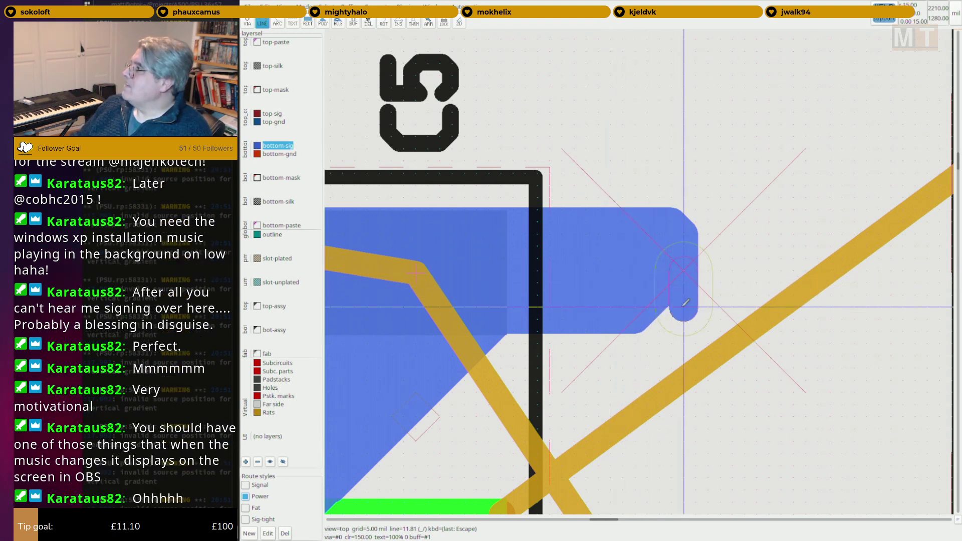
# Place vias in the bottom-sig copper: two right of C5, one between R2 and C5, and one below C5's upper pad.
pyautogui.press('F1')
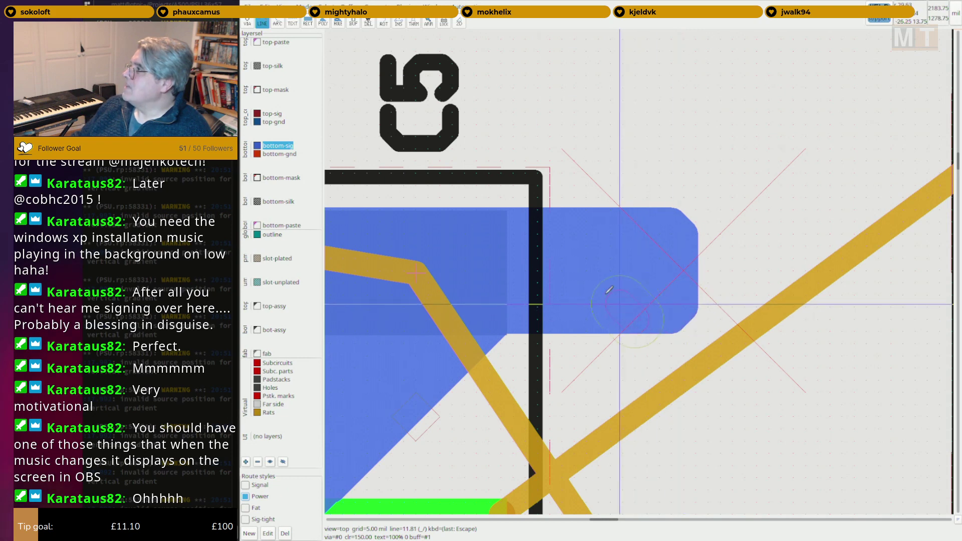
pyautogui.scroll(-1, 590, 295)
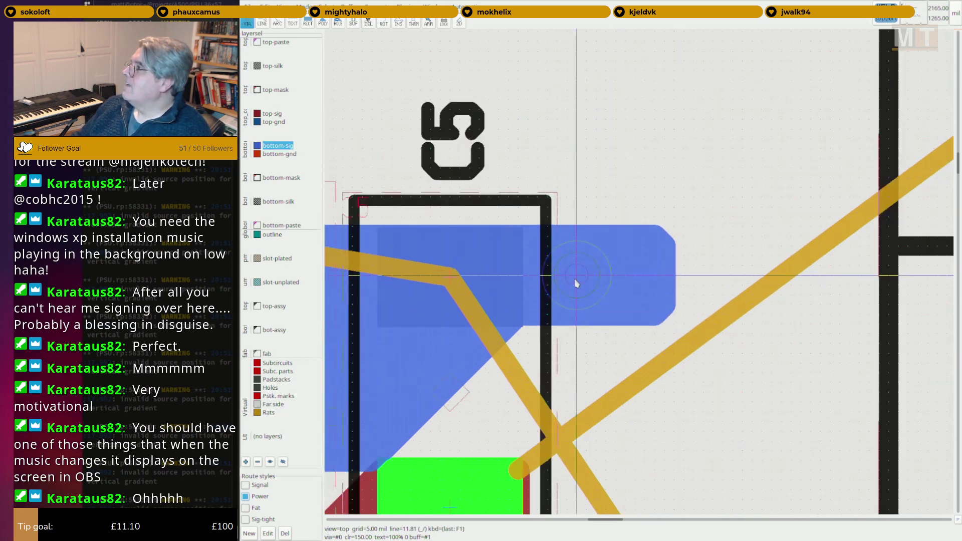
pyautogui.click(576, 276)
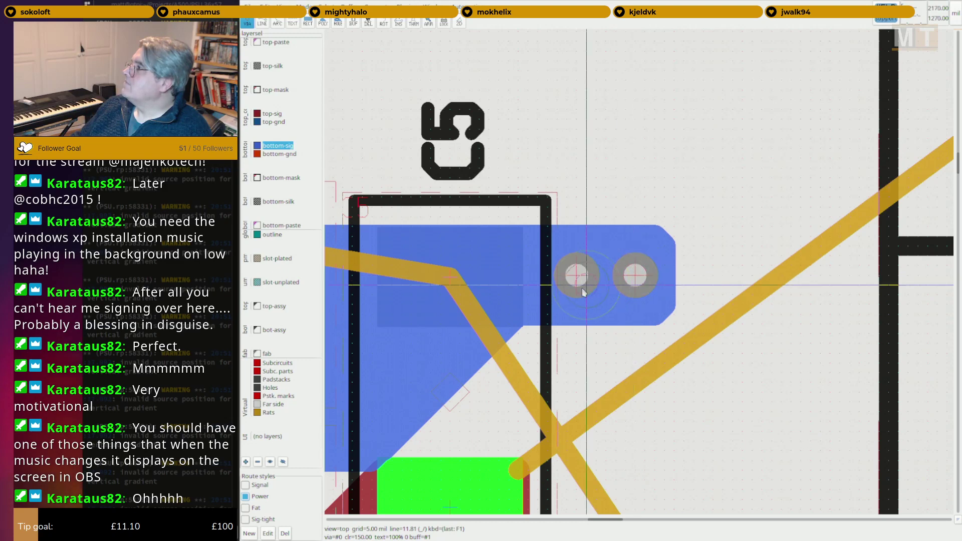
pyautogui.moveTo(448, 280); pyautogui.dragTo(690, 288, button='right')
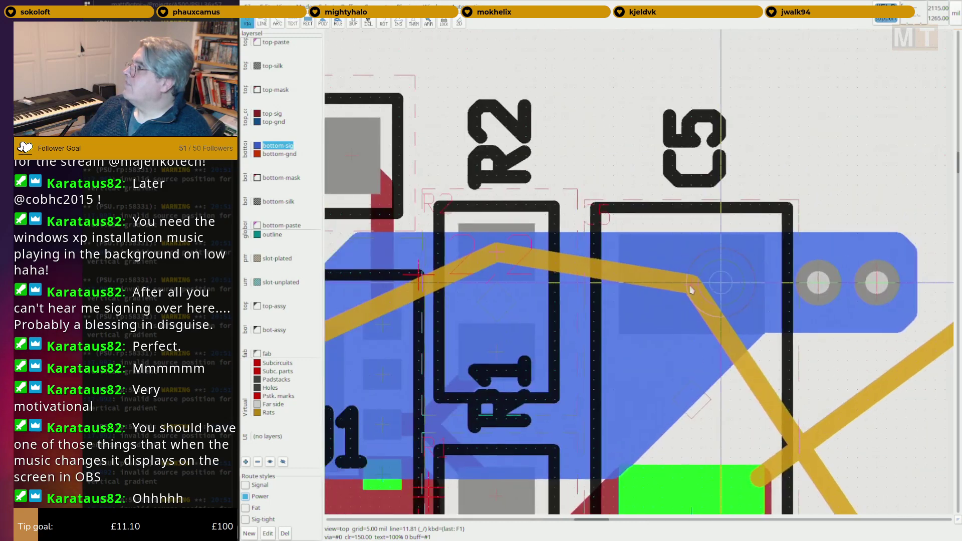
pyautogui.click(582, 283)
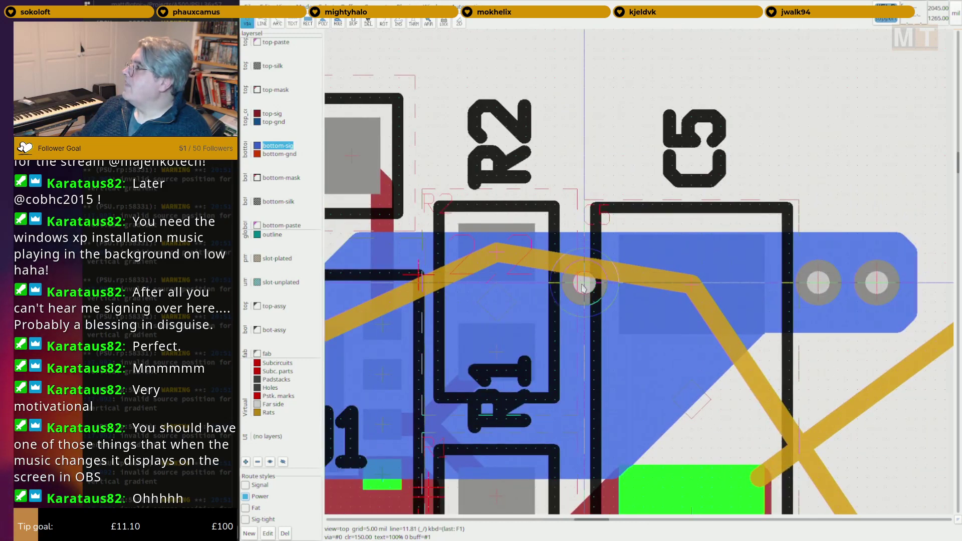
pyautogui.click(691, 381)
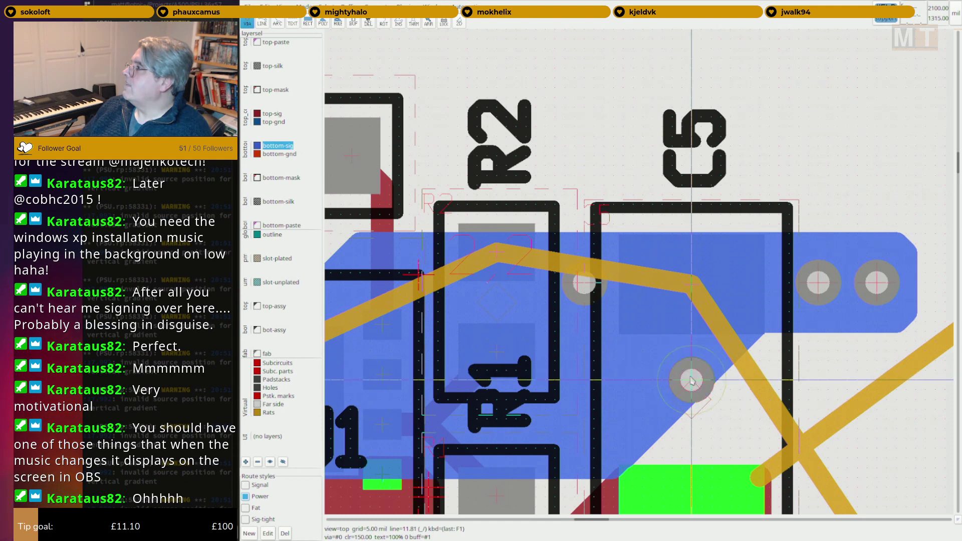
pyautogui.press('Escape')
# Outline a top-sig copper area with power traces from R2's upper pad around C5's upper pad and the new vias.
pyautogui.scroll(-1, 486, 283)
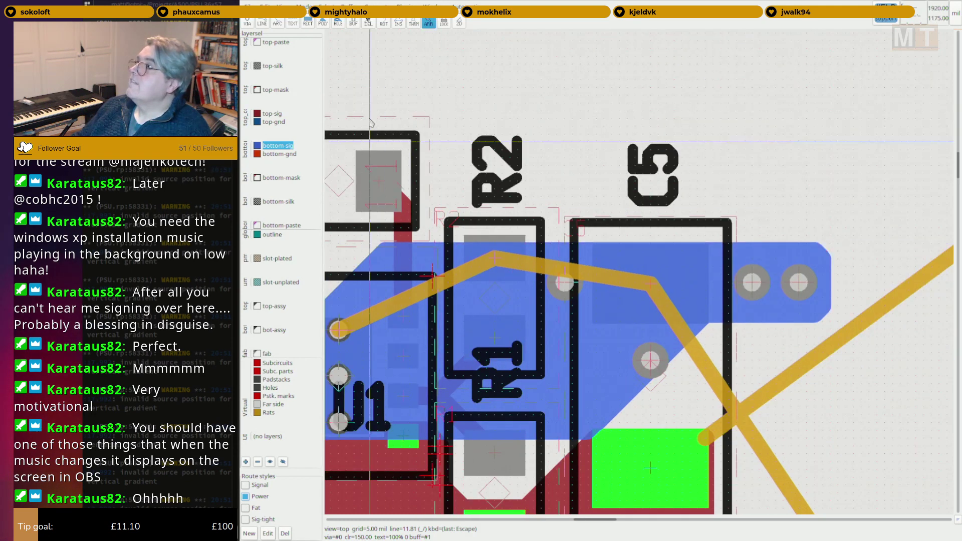
pyautogui.click(270, 113)
pyautogui.press('F2')
pyautogui.scroll(1, 561, 248)
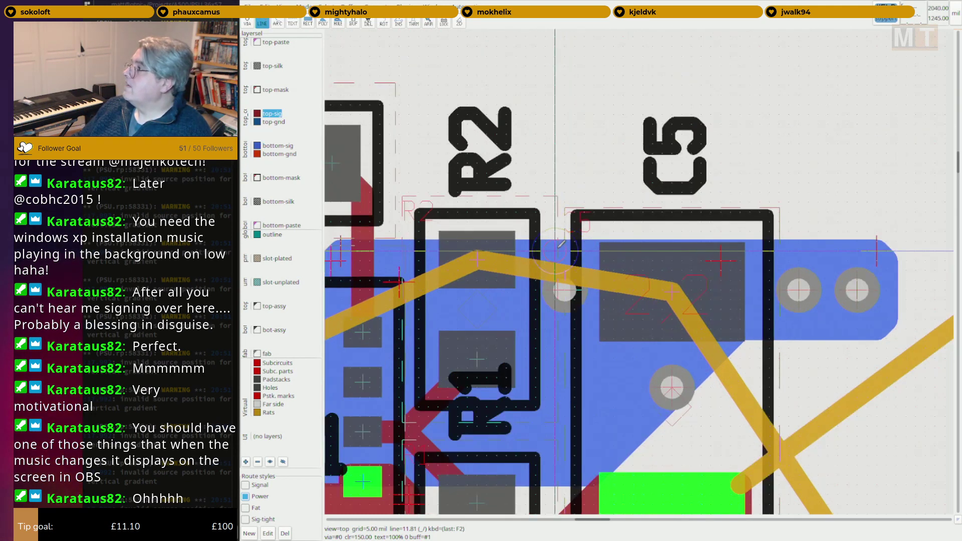
pyautogui.click(448, 280)
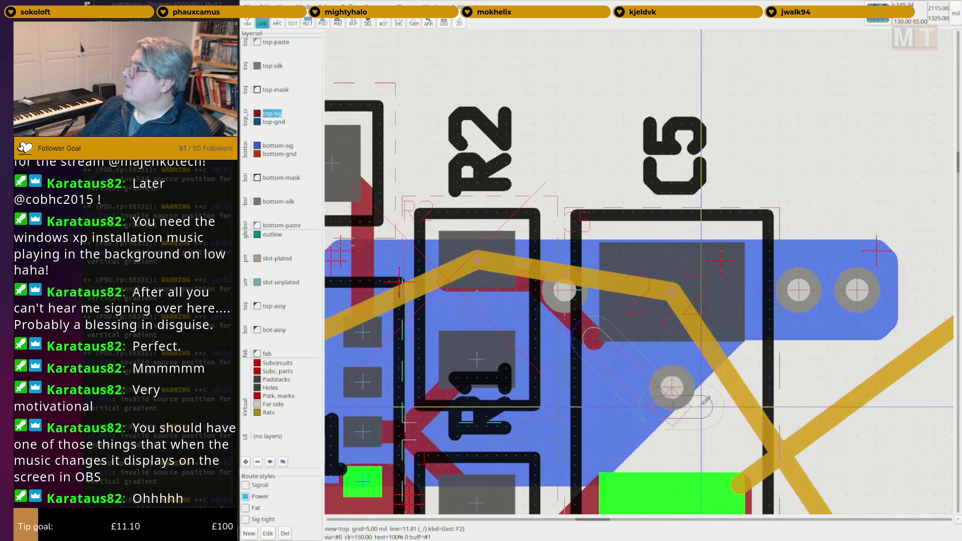
pyautogui.click(702, 406)
pyautogui.click(885, 327)
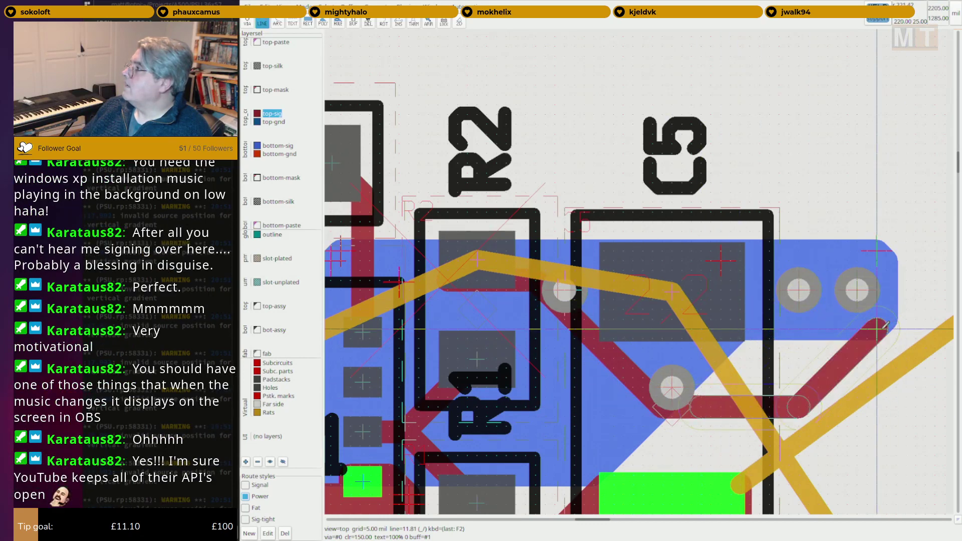
pyautogui.click(882, 253)
pyautogui.click(798, 251)
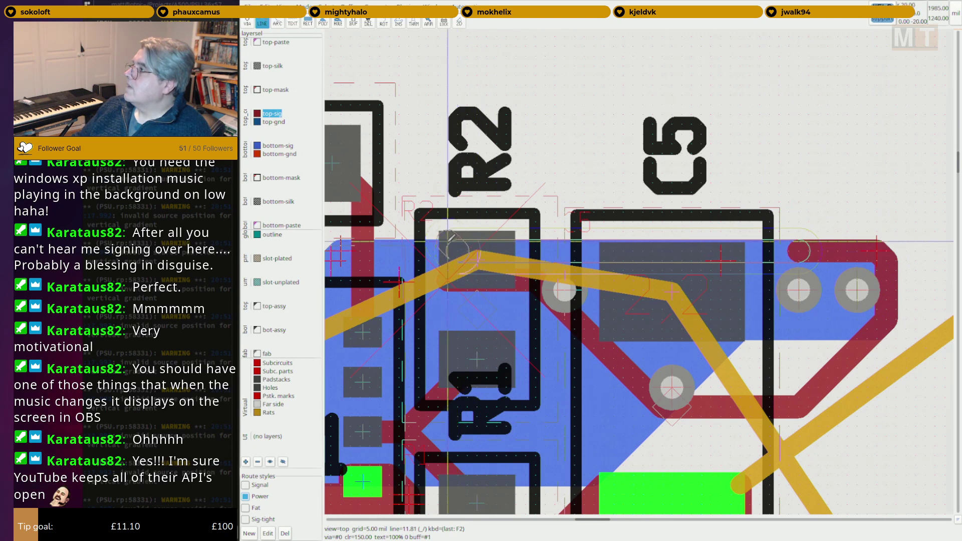
pyautogui.click(448, 241)
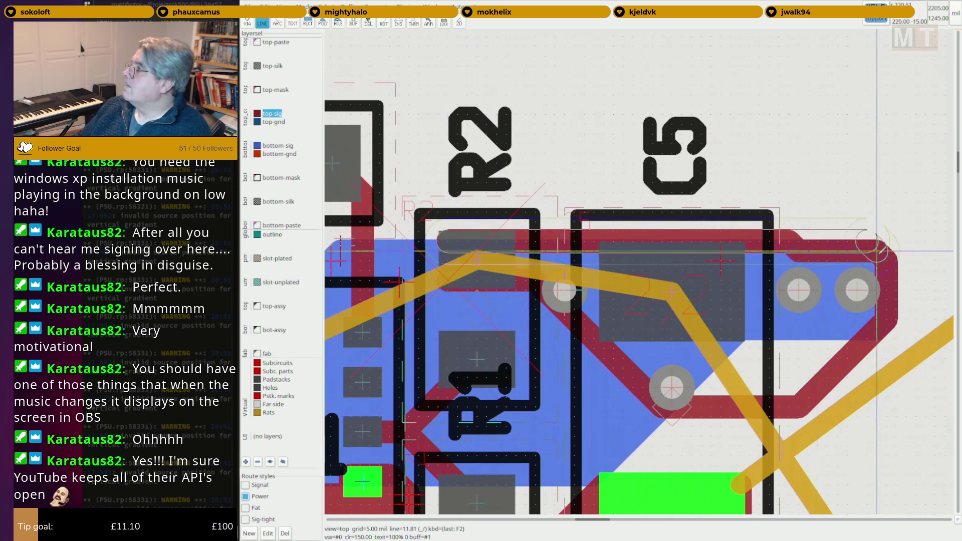
pyautogui.press('Escape')
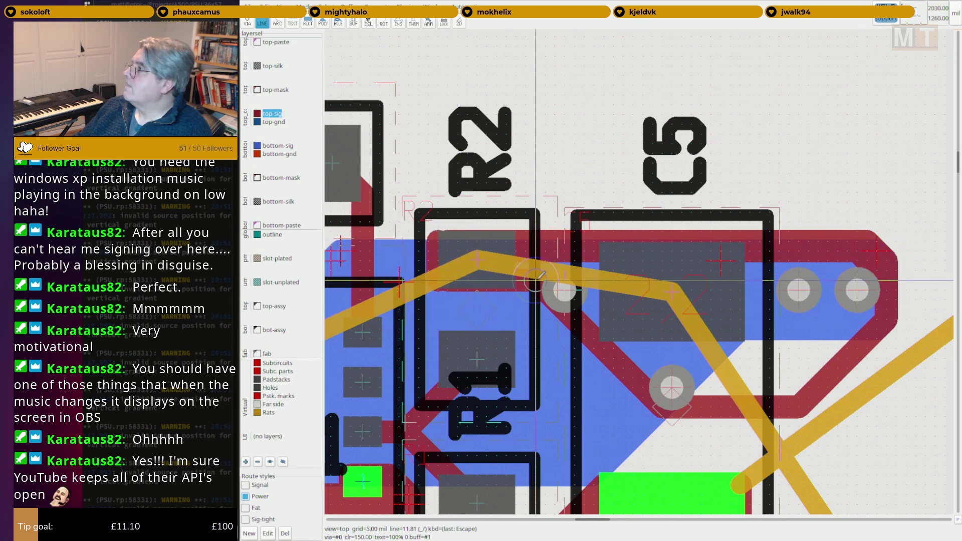
# Fill the upper part of the top-sig area with overlapping power traces running from R2 across C5's upper pad to the two outer vias.
pyautogui.click(536, 280)
pyautogui.click(857, 271)
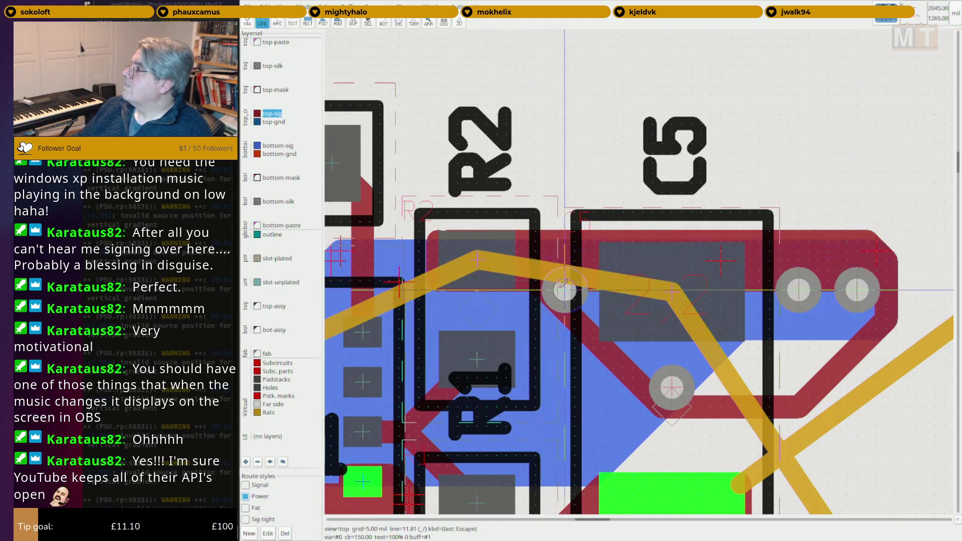
pyautogui.click(564, 289)
pyautogui.click(866, 307)
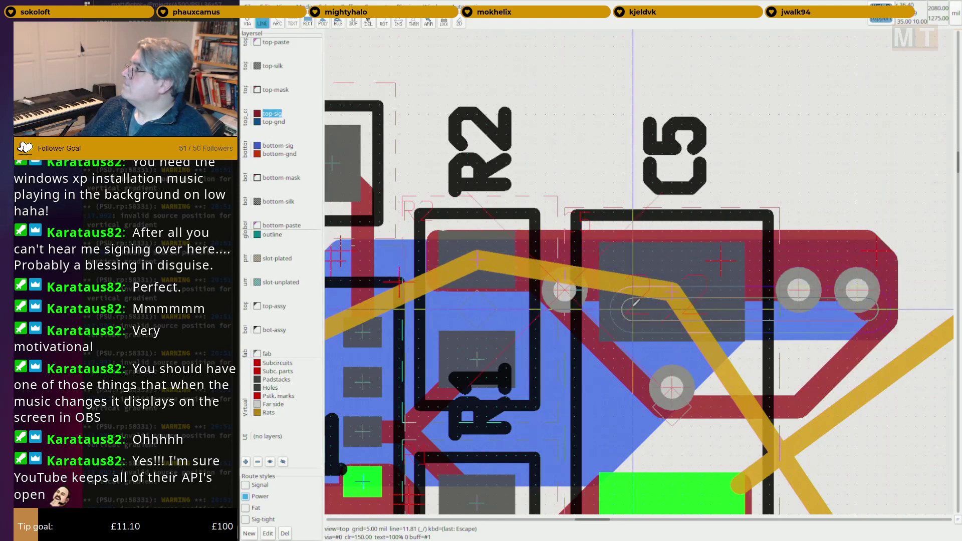
# Fill the lower inside of the top-sig outline, between C5's upper pad and the via below it, with power traces.
pyautogui.click(590, 310)
pyautogui.click(672, 387)
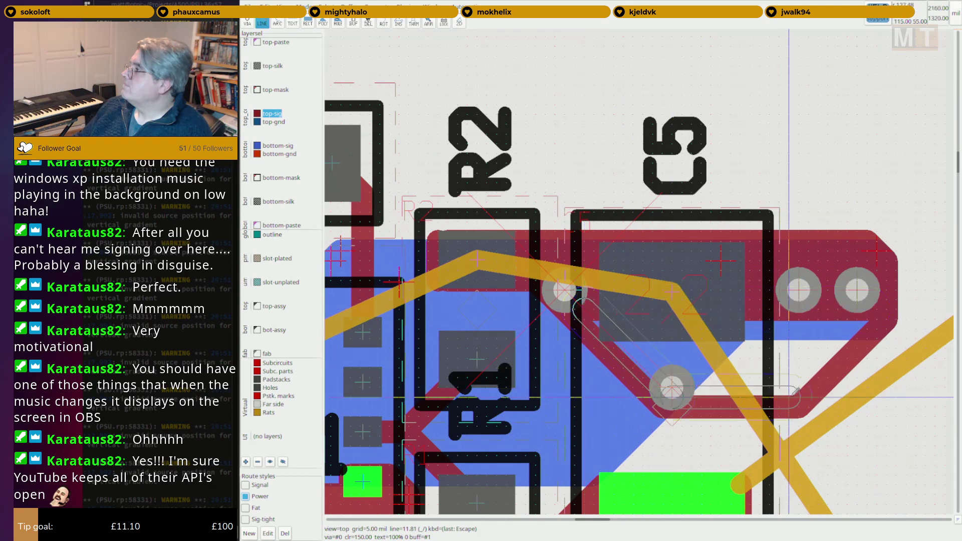
pyautogui.click(789, 388)
pyautogui.click(858, 321)
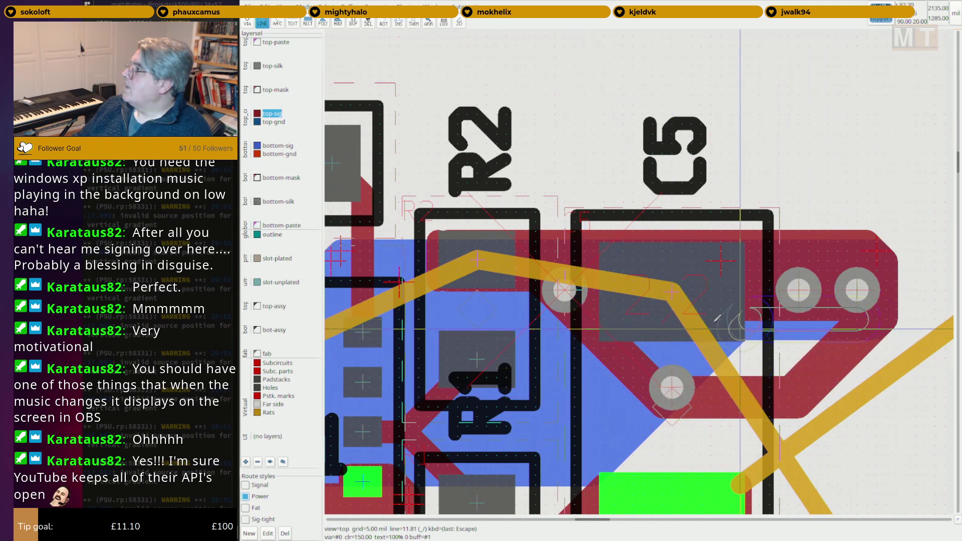
pyautogui.click(624, 329)
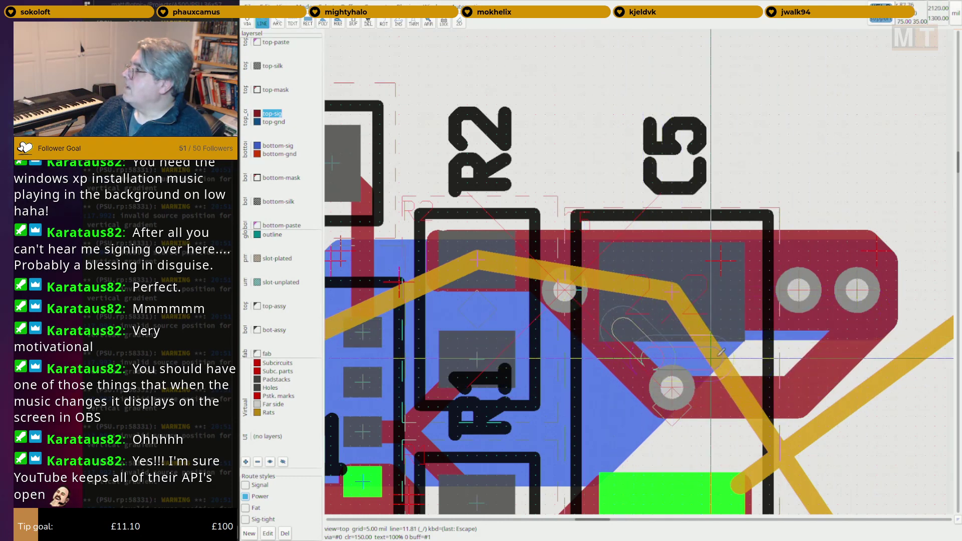
pyautogui.click(776, 368)
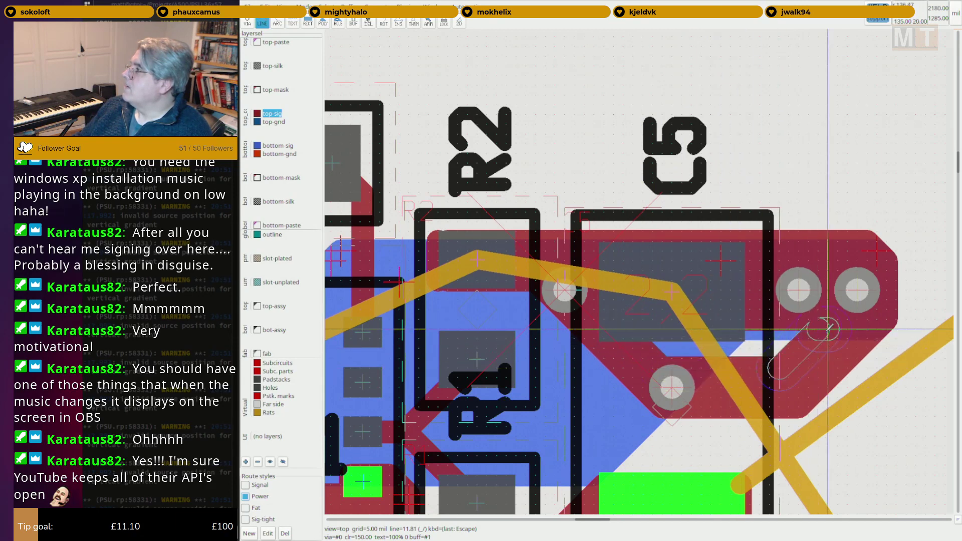
pyautogui.click(827, 329)
pyautogui.click(633, 339)
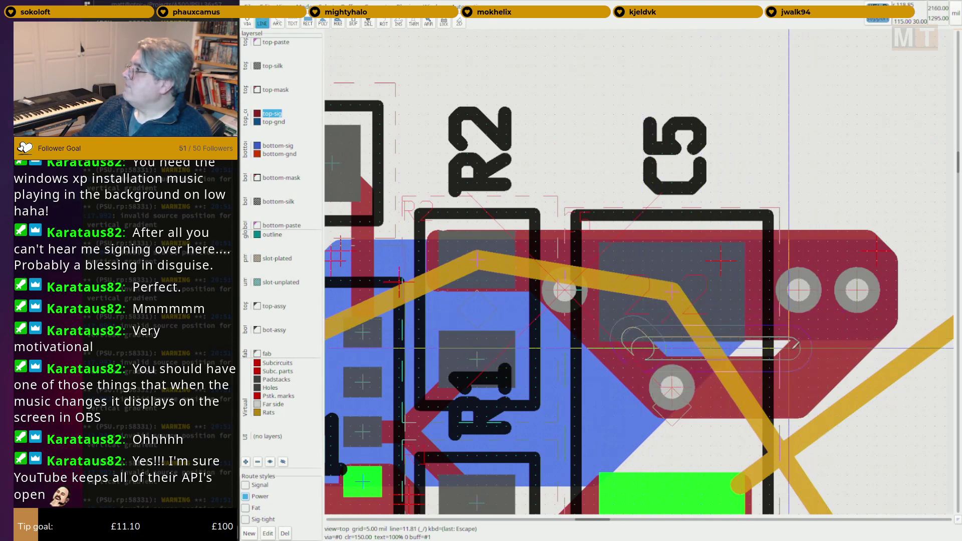
pyautogui.click(788, 348)
pyautogui.press('Escape')
pyautogui.moveTo(753, 328); pyautogui.dragTo(735, 325, button='right')
pyautogui.moveTo(731, 325)
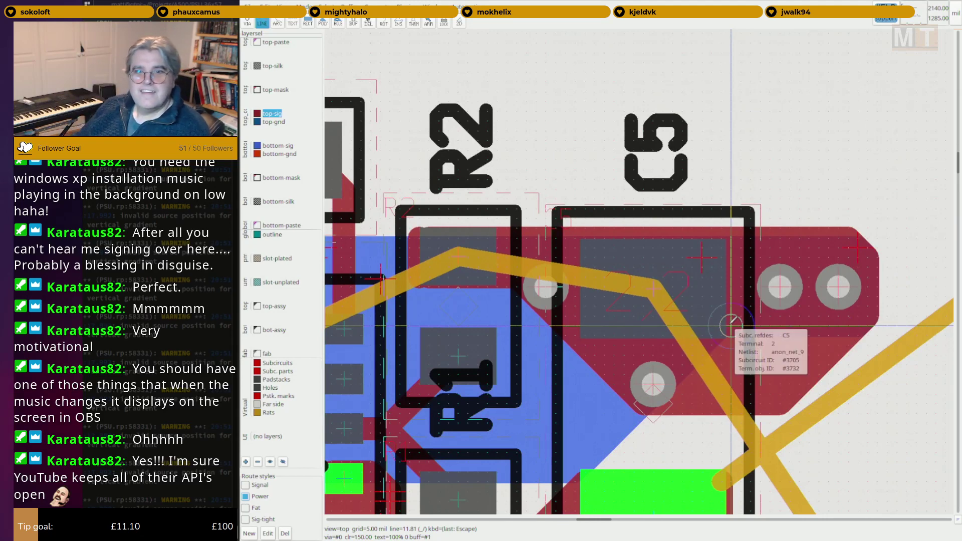
# Update the rats nest to account for the copper joining U1's thermal area, R2 and C5.
pyautogui.scroll(-3, 739, 300)
pyautogui.press('Escape')
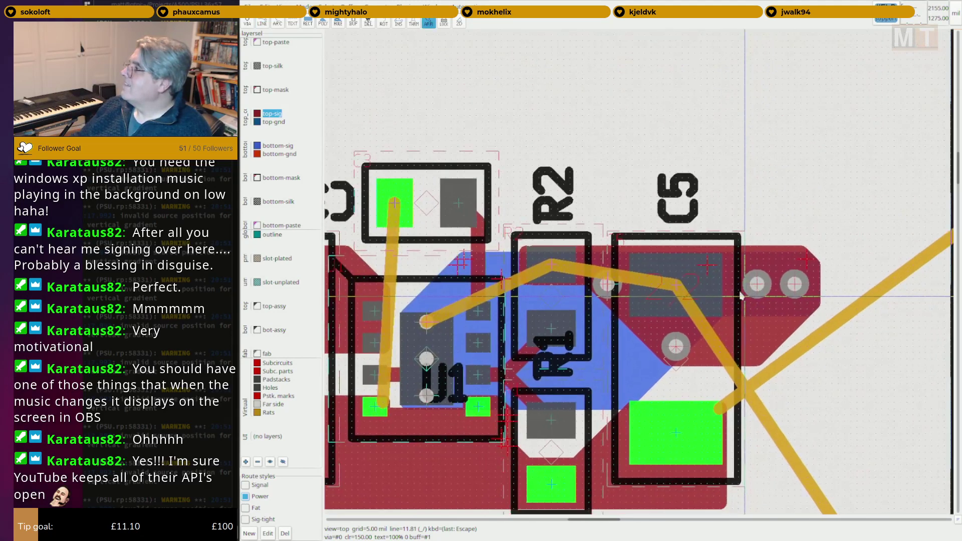
pyautogui.press('c')
pyautogui.press('r')
pyautogui.scroll(-3, 698, 270)
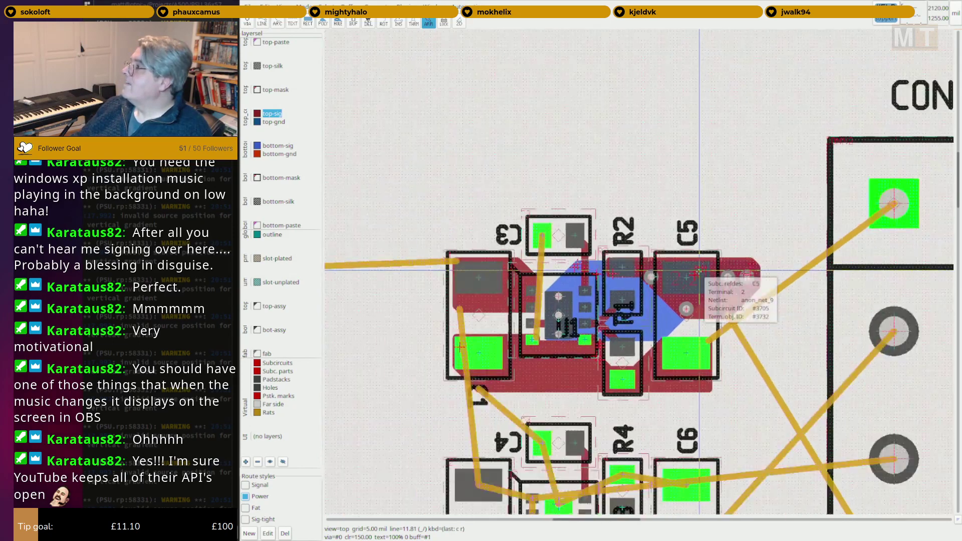
pyautogui.scroll(-1, 699, 270)
pyautogui.press('Escape')
pyautogui.scroll(-1, 655, 253)
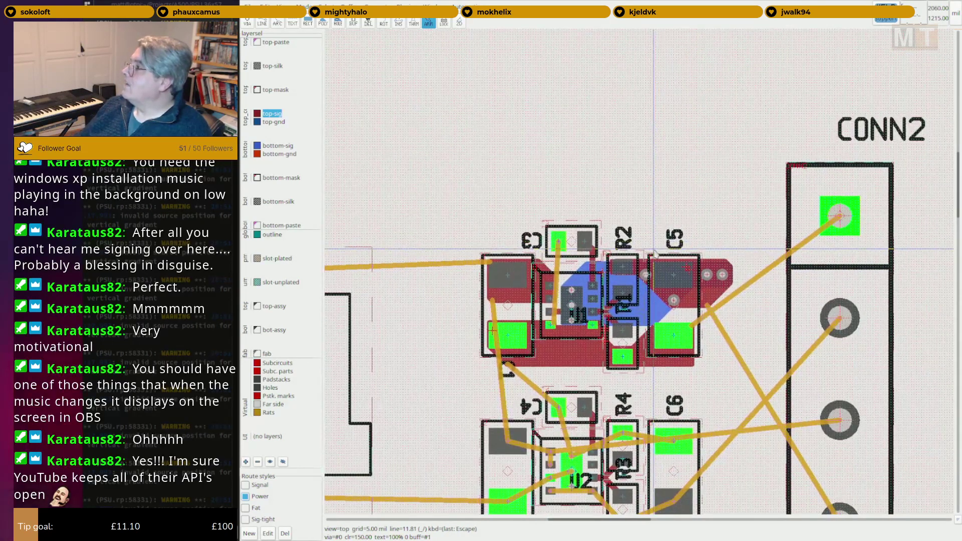
# Highlight the net connected to C3's left pad and inspect where it runs across the board.
pyautogui.scroll(1, 655, 253)
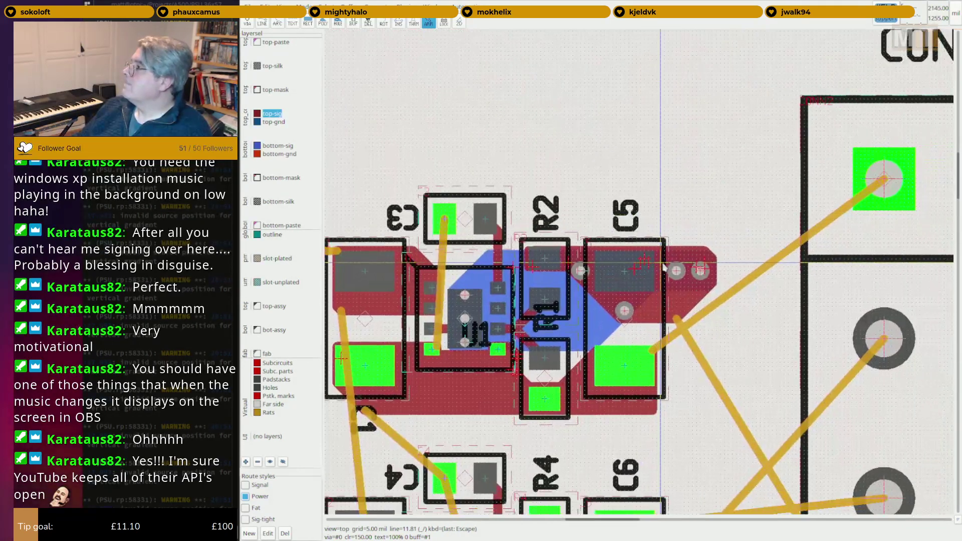
pyautogui.scroll(1, 673, 276)
pyautogui.moveTo(598, 284); pyautogui.dragTo(591, 276, button='right')
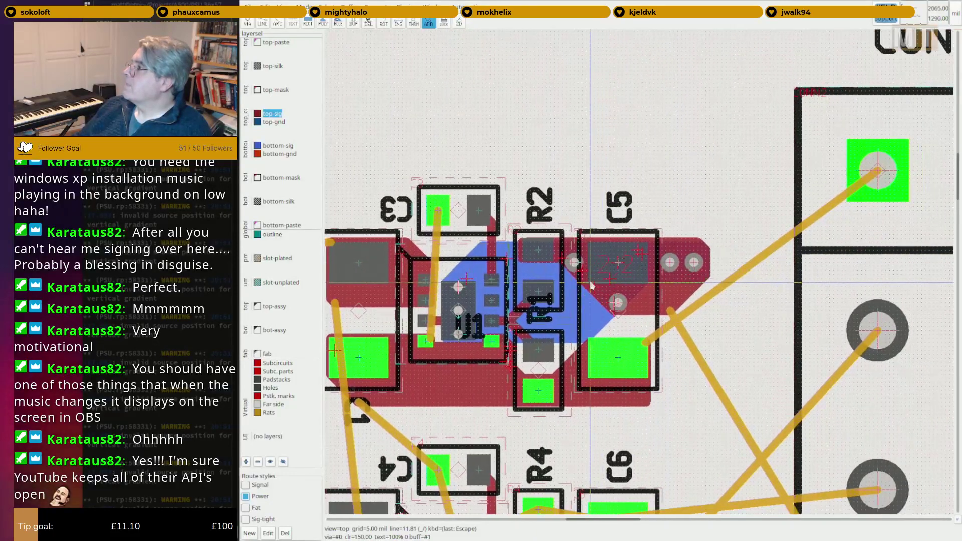
pyautogui.scroll(-3, 586, 303)
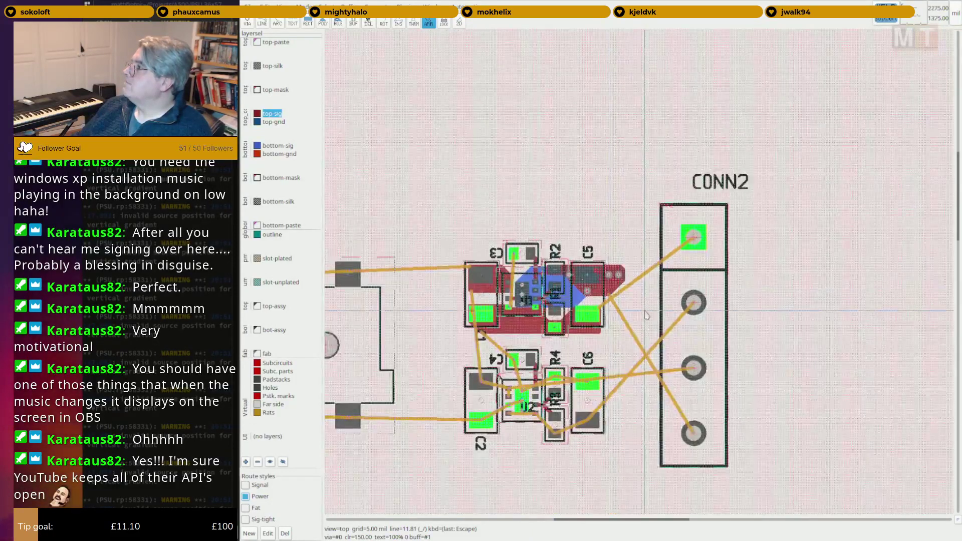
pyautogui.moveTo(610, 313); pyautogui.dragTo(593, 306, button='right')
pyautogui.moveTo(538, 355); pyautogui.dragTo(750, 294, button='right')
pyautogui.scroll(5, 750, 295)
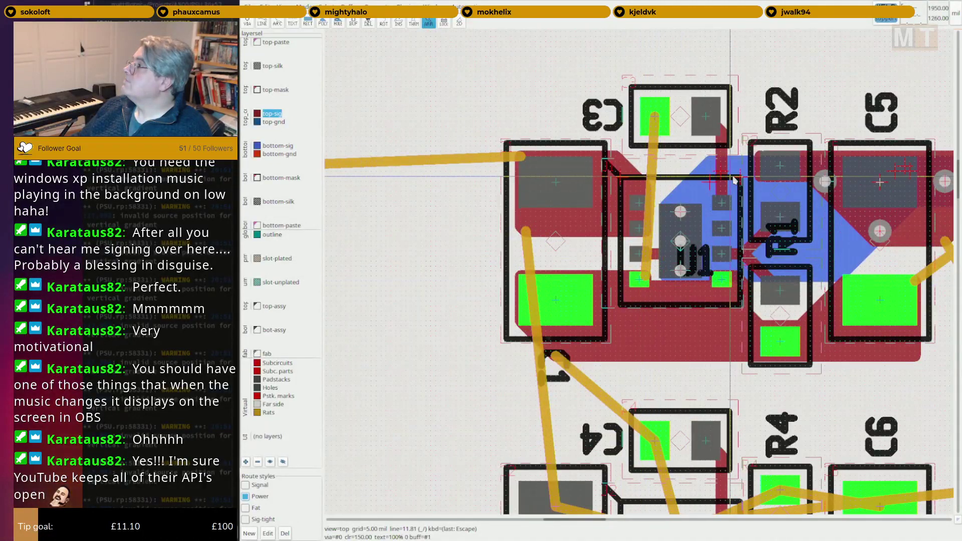
pyautogui.moveTo(662, 261); pyautogui.dragTo(635, 289, button='right')
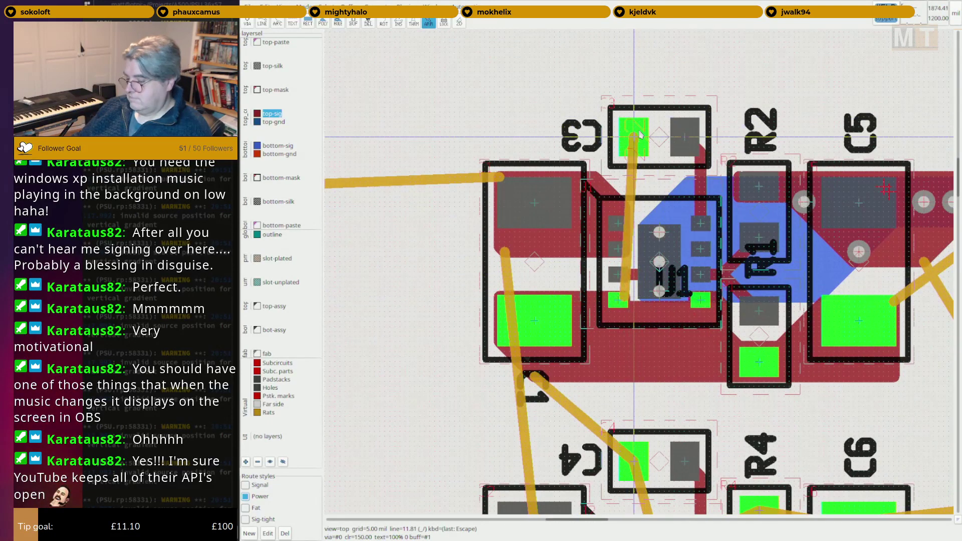
pyautogui.press('c')
pyautogui.press('f')
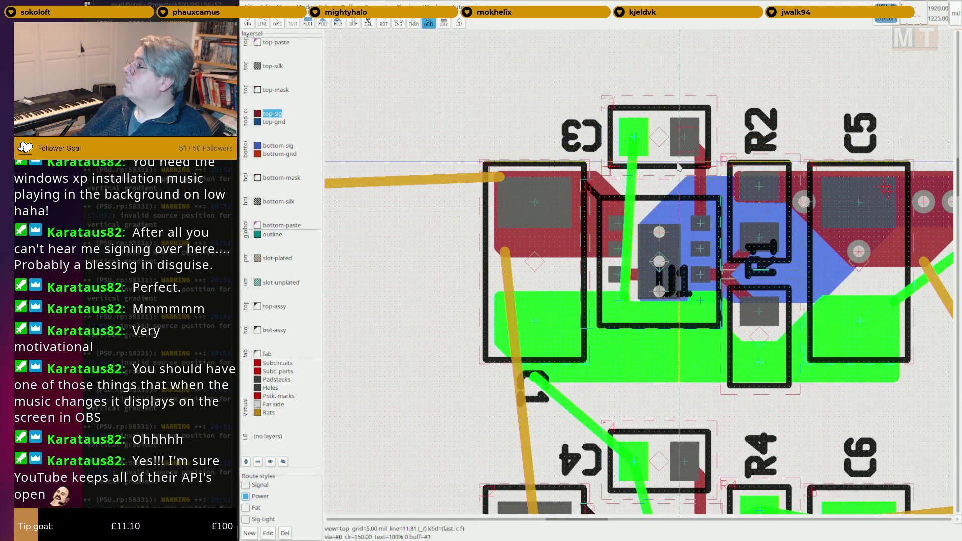
pyautogui.moveTo(685, 153); pyautogui.dragTo(639, 153, button='right')
pyautogui.moveTo(843, 286); pyautogui.dragTo(679, 293, button='right')
pyautogui.scroll(-2, 731, 227)
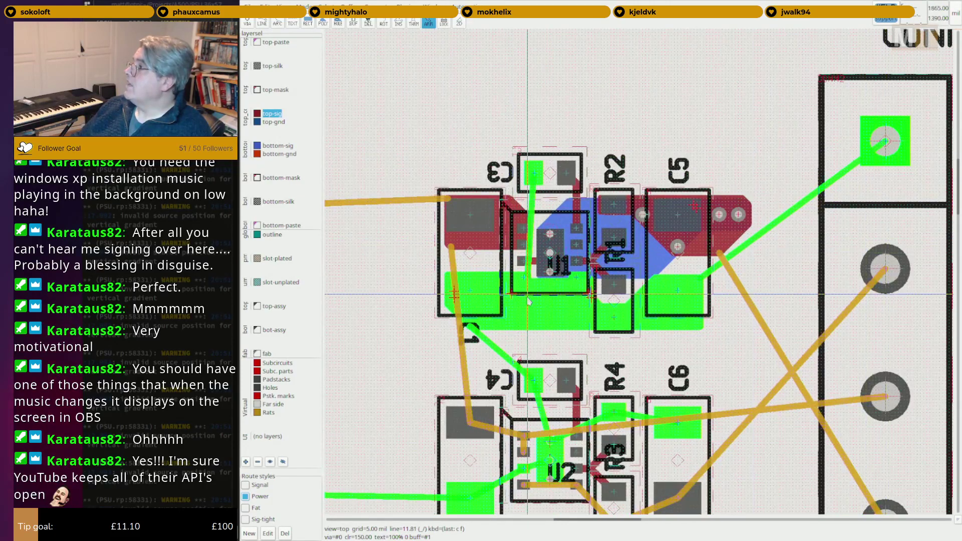
# Place a via beside C3's left pad and join it to the pad with a power trace on top-sig.
pyautogui.scroll(5, 516, 173)
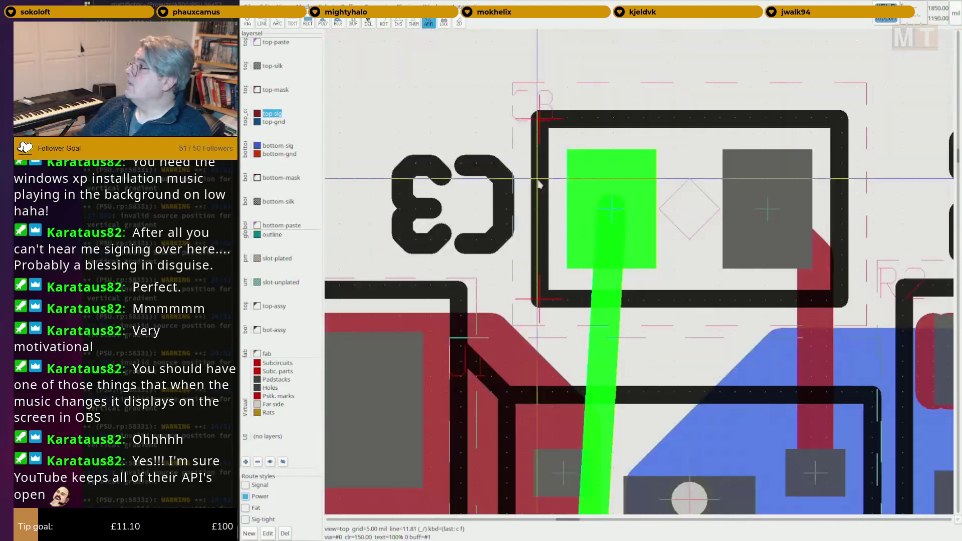
pyautogui.press('F1')
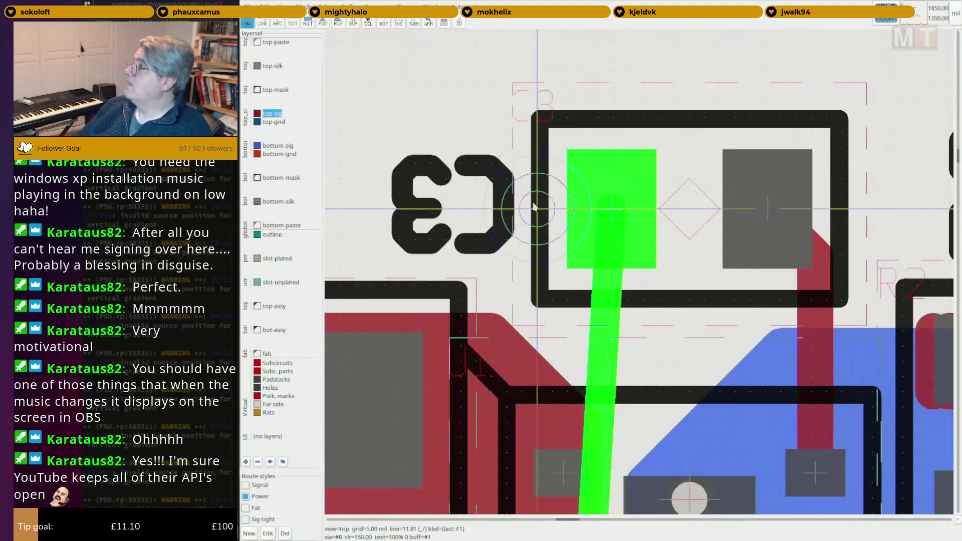
pyautogui.click(506, 208)
pyautogui.press('F2')
pyautogui.click(507, 208)
pyautogui.press('Escape')
pyautogui.scroll(-4, 617, 204)
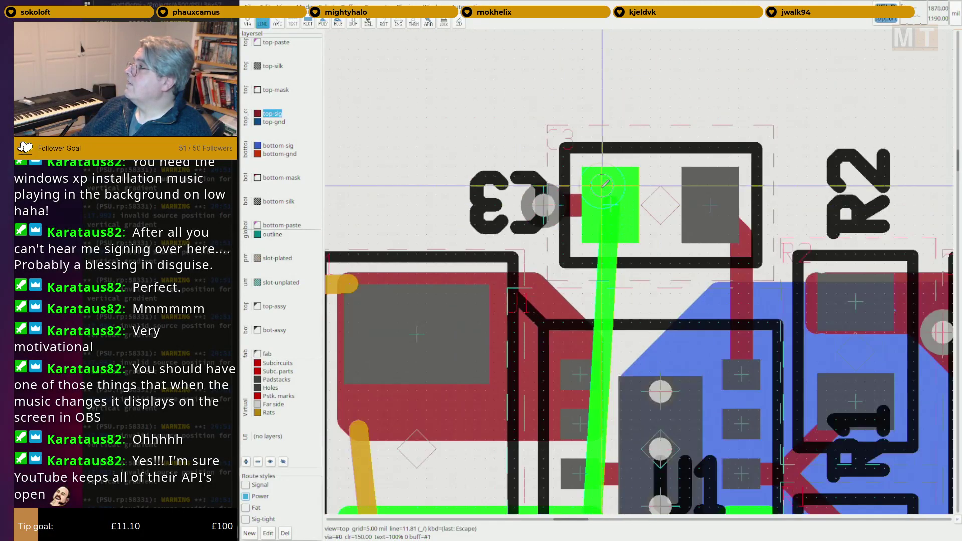
pyautogui.scroll(1, 584, 114)
pyautogui.scroll(-4, 579, 114)
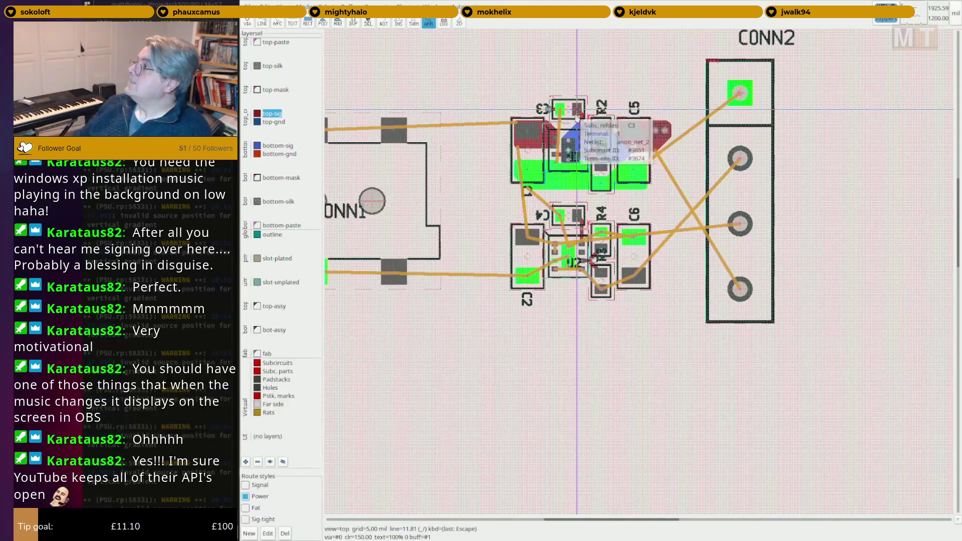
# Draw a rectangular ground polygon on bottom-gnd that covers both regulator circuits and CONN2.
pyautogui.click(275, 154)
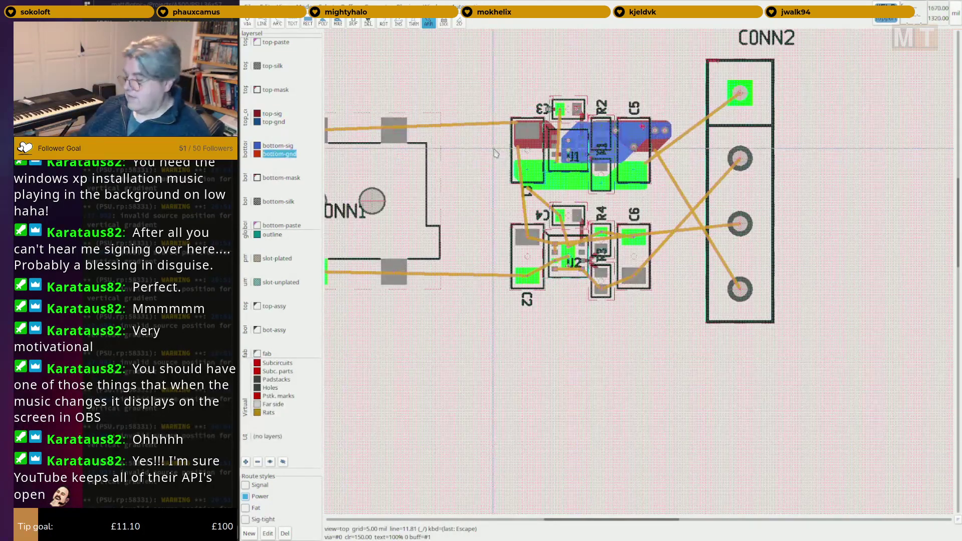
pyautogui.press('F5')
pyautogui.click(450, 54)
pyautogui.click(830, 441)
pyautogui.press('Escape')
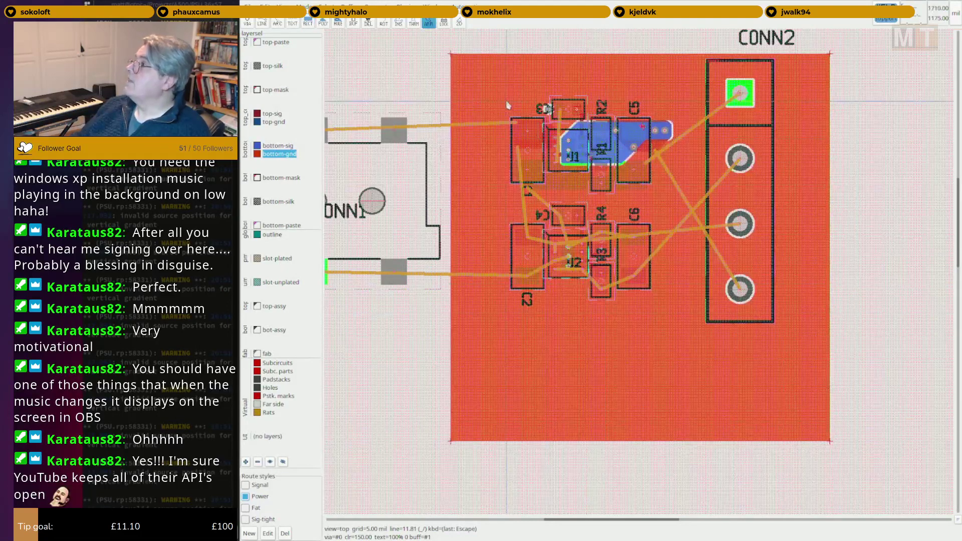
pyautogui.scroll(5, 532, 94)
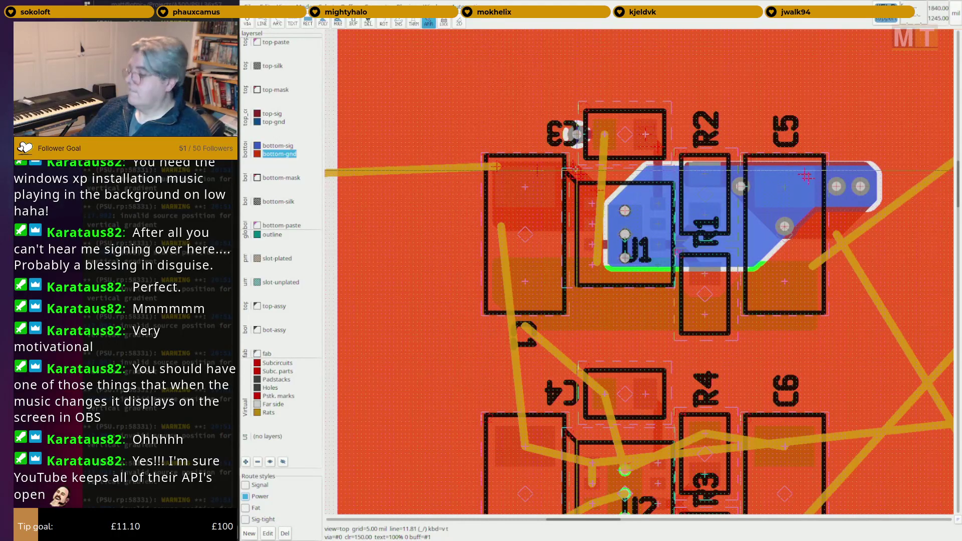
pyautogui.scroll(-5, 581, 182)
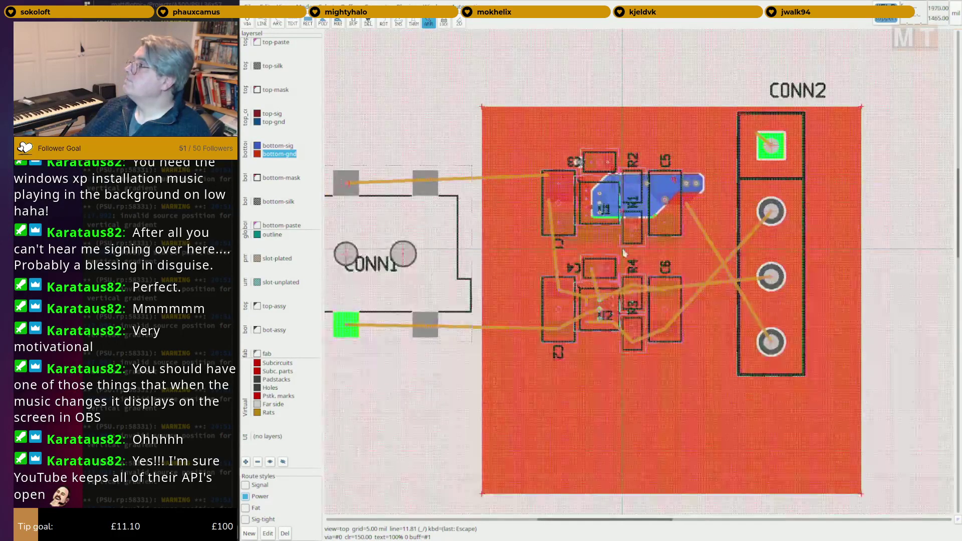
# Examine the ground polygon's connections and clearances around C3's via, U1 and C5 with top-sig as the active layer.
pyautogui.click(272, 114)
pyautogui.moveTo(713, 275); pyautogui.dragTo(612, 291, button='middle')
pyautogui.scroll(3, 445, 188)
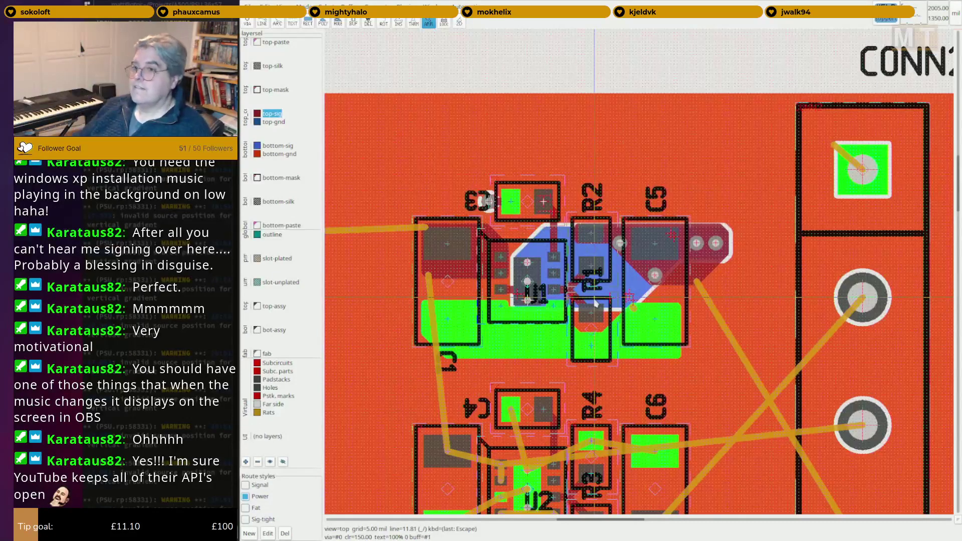
pyautogui.moveTo(612, 268); pyautogui.dragTo(631, 268, button='middle')
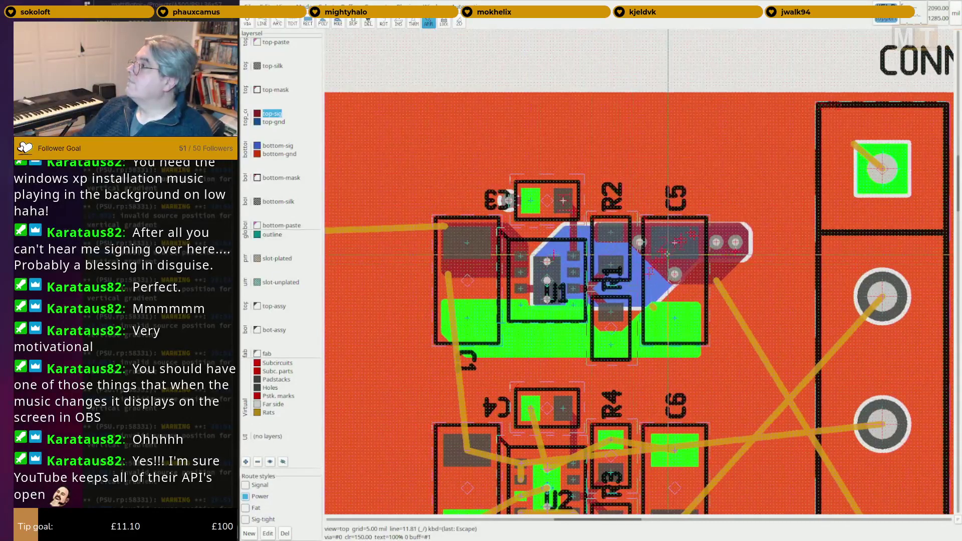
pyautogui.scroll(2, 667, 254)
pyautogui.moveTo(449, 291); pyautogui.dragTo(519, 279, button='middle')
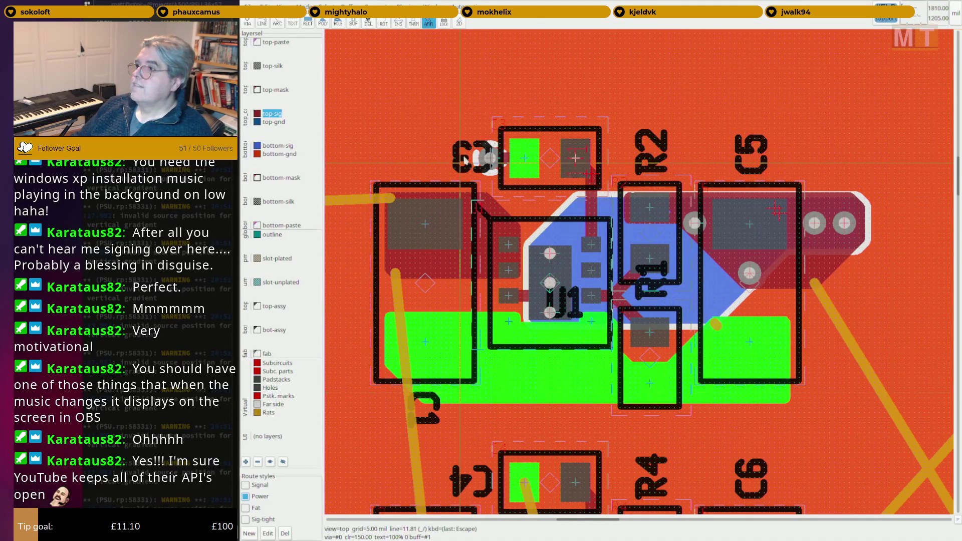
pyautogui.scroll(-3, 561, 286)
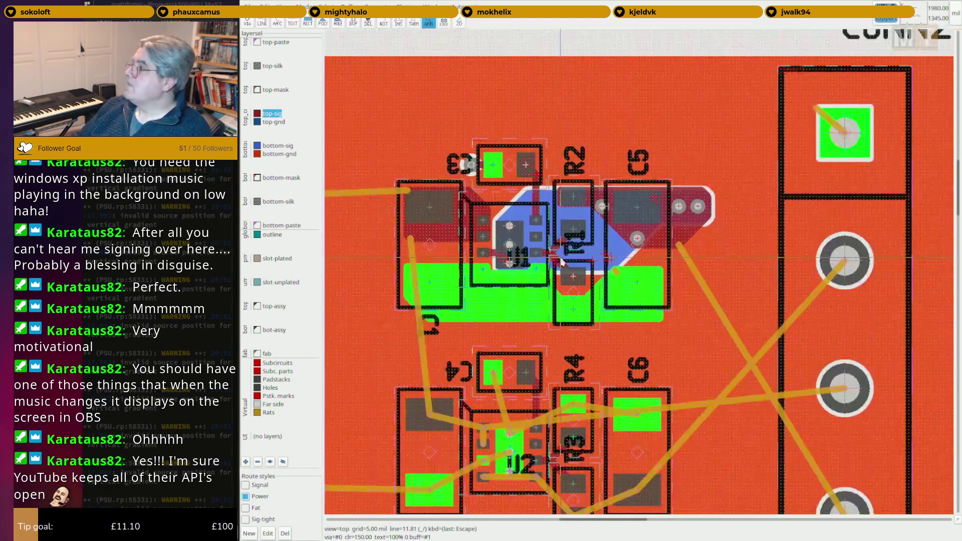
# Select the rectangular bottom-gnd polygon and remove it.
pyautogui.click(390, 129)
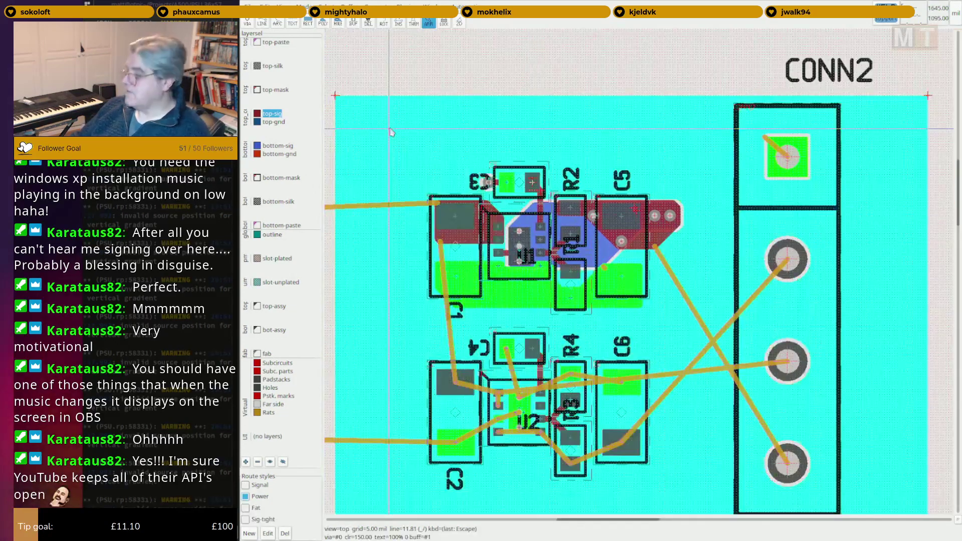
pyautogui.press('s')
pyautogui.press('r')
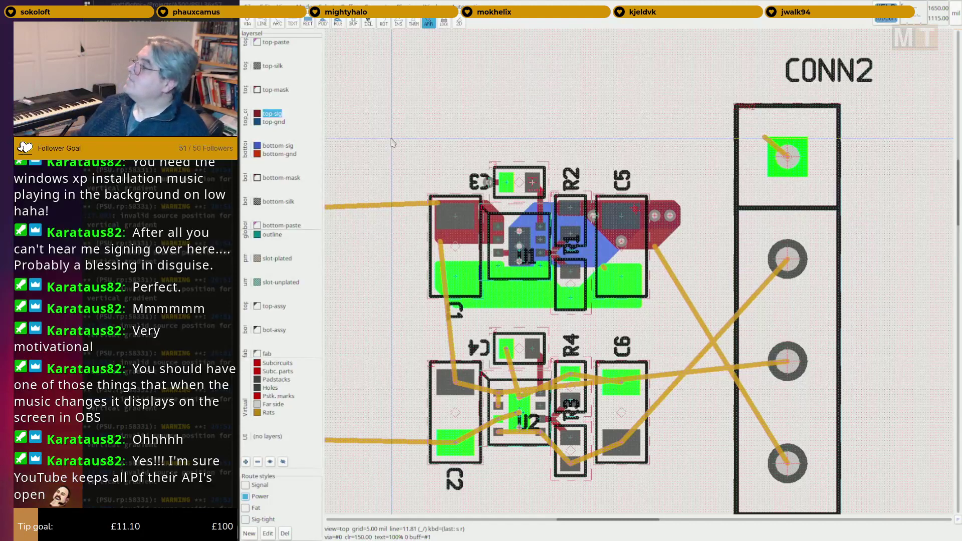
pyautogui.moveTo(480, 241); pyautogui.dragTo(467, 231, button='middle')
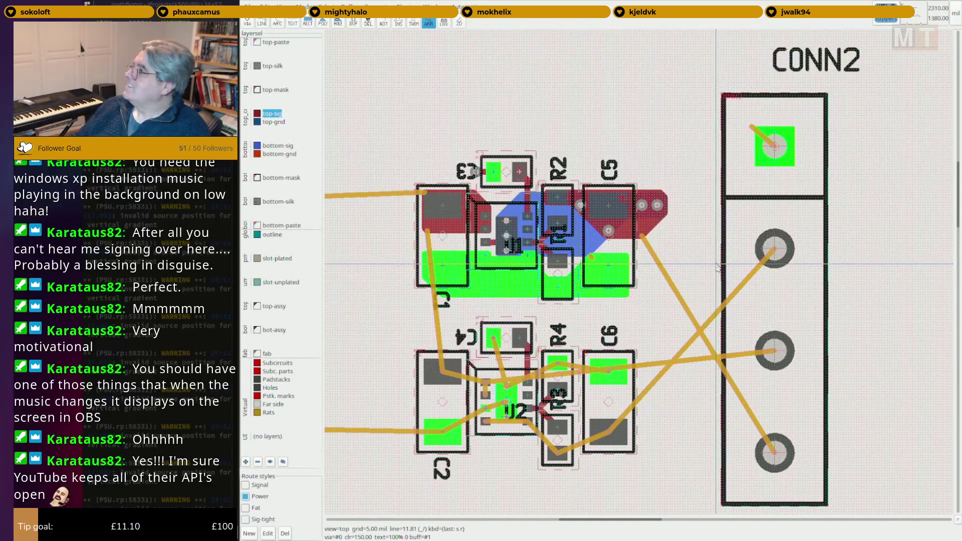
pyautogui.moveTo(703, 272); pyautogui.dragTo(682, 254, button='middle')
pyautogui.moveTo(647, 302); pyautogui.dragTo(680, 278, button='middle')
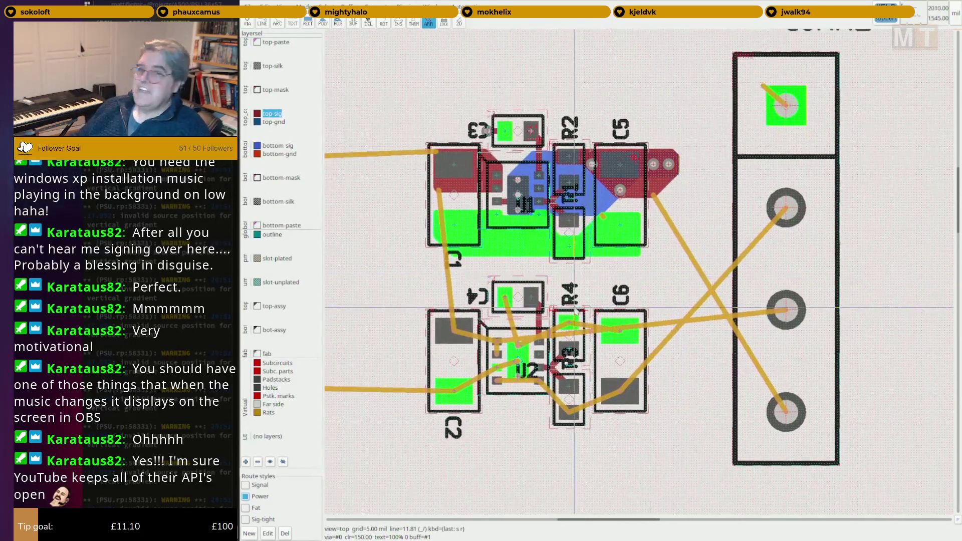
pyautogui.scroll(-2, 554, 334)
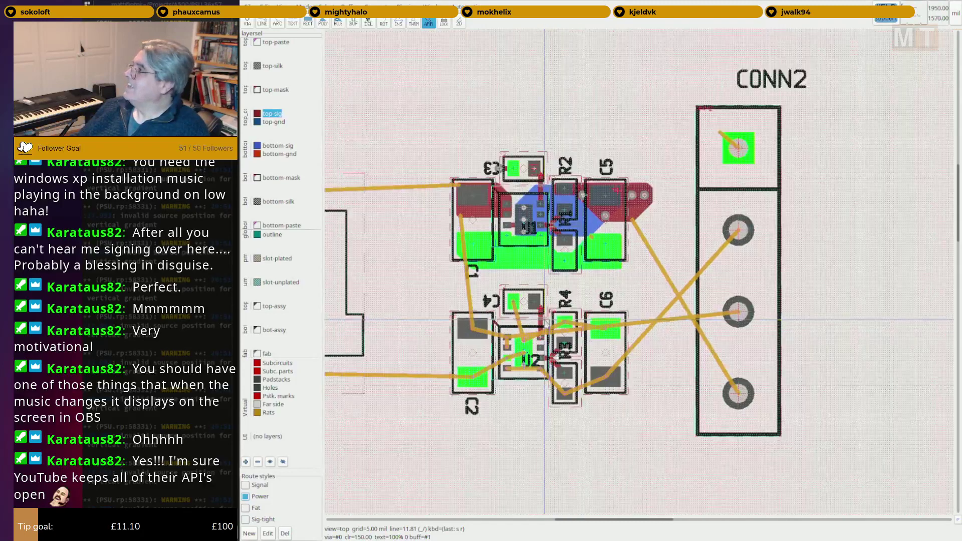
# Move CONN2 straight down the board, away from its place beside the U1 regulator circuit.
pyautogui.press('Escape')
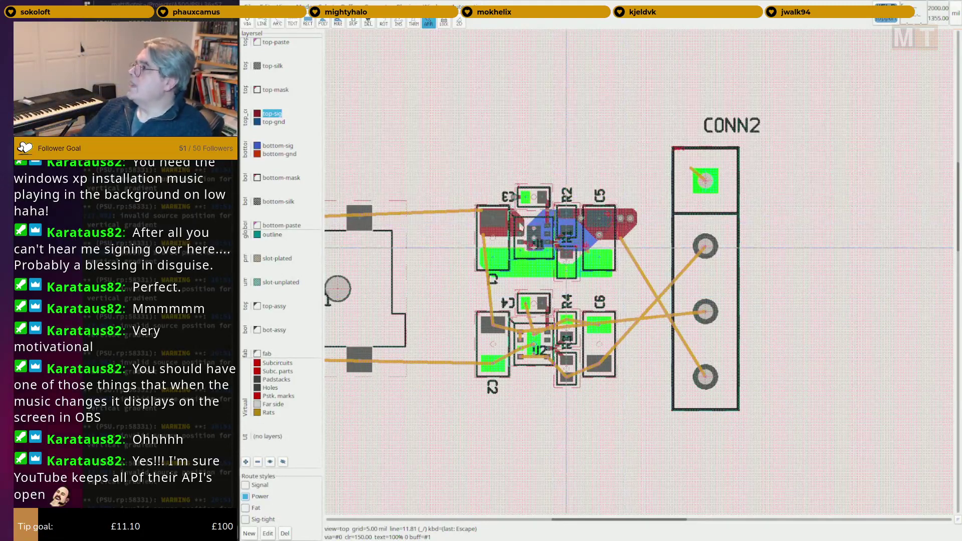
pyautogui.click(533, 201)
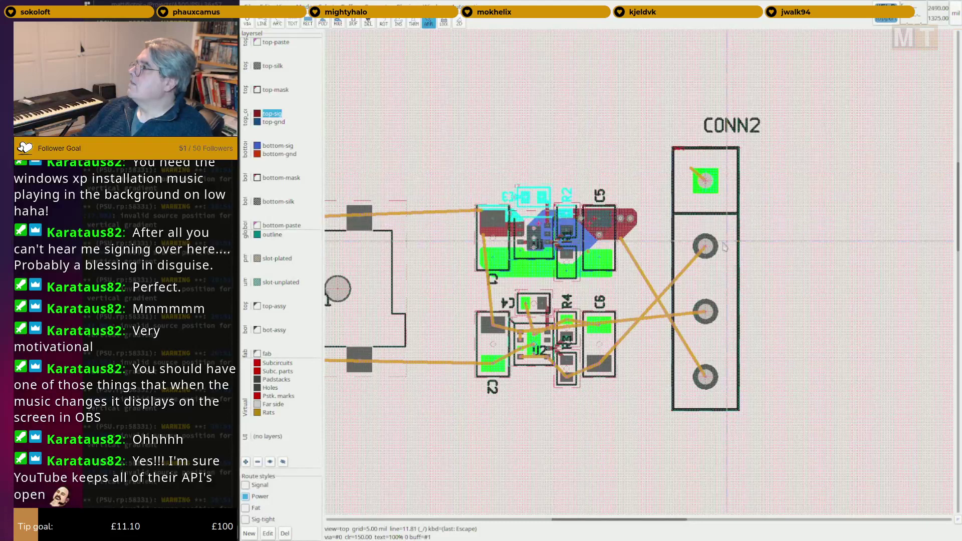
pyautogui.click(765, 295)
pyautogui.moveTo(706, 312); pyautogui.dragTo(719, 170)
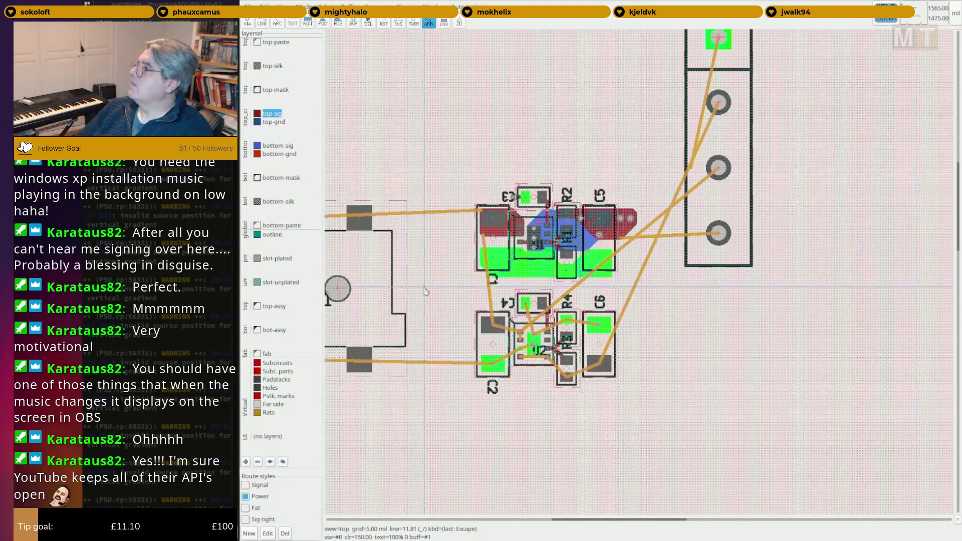
# Move the whole U2 regulator circuit with C2, C4, C6, R3 and R4 above the U1 circuit, using a 25 mil grid.
pyautogui.moveTo(427, 290); pyautogui.dragTo(703, 424)
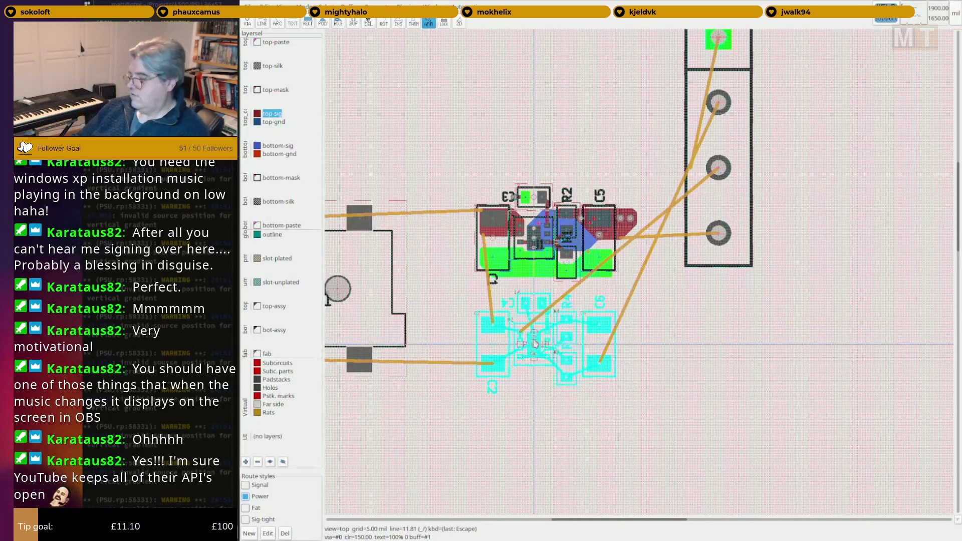
pyautogui.press('[')
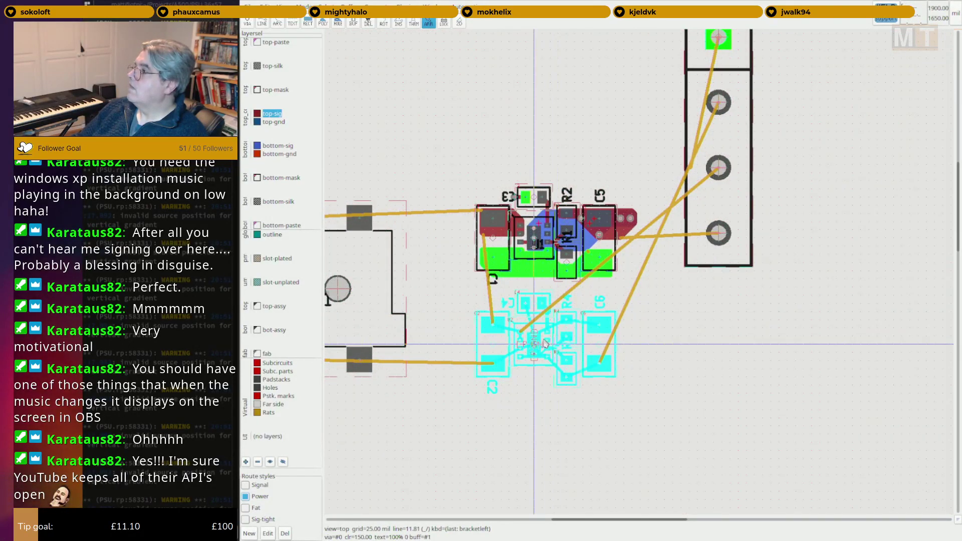
pyautogui.hotkey('ctrl', 'x')
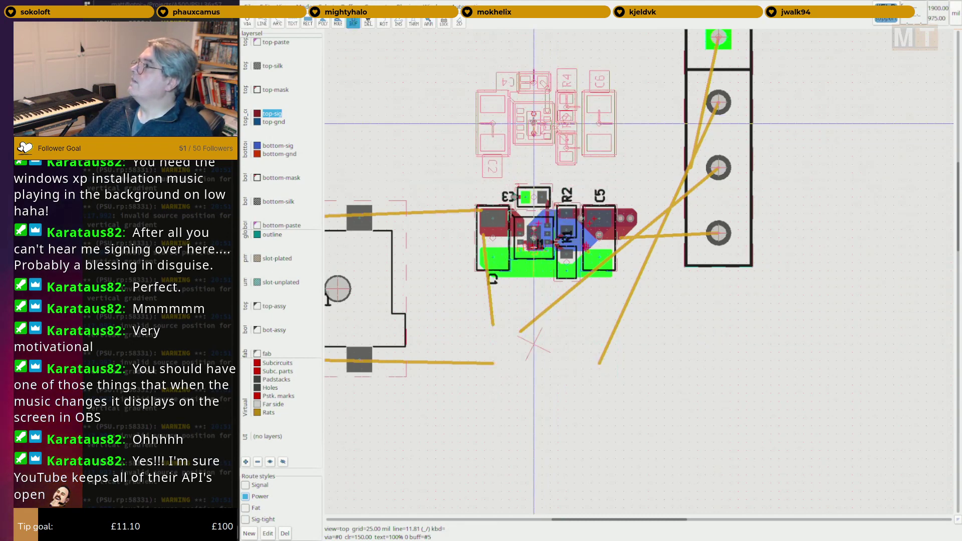
pyautogui.click(533, 123)
pyautogui.moveTo(534, 123); pyautogui.dragTo(540, 157, button='middle')
pyautogui.scroll(2, 540, 151)
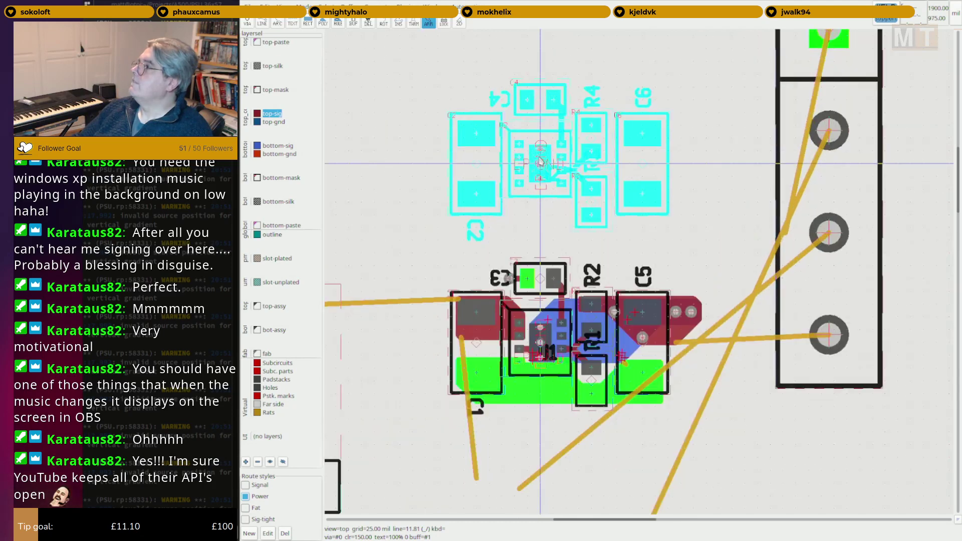
pyautogui.hotkey('ctrl', 'x')
pyautogui.click(540, 177)
pyautogui.press('Escape')
pyautogui.scroll(-2, 540, 178)
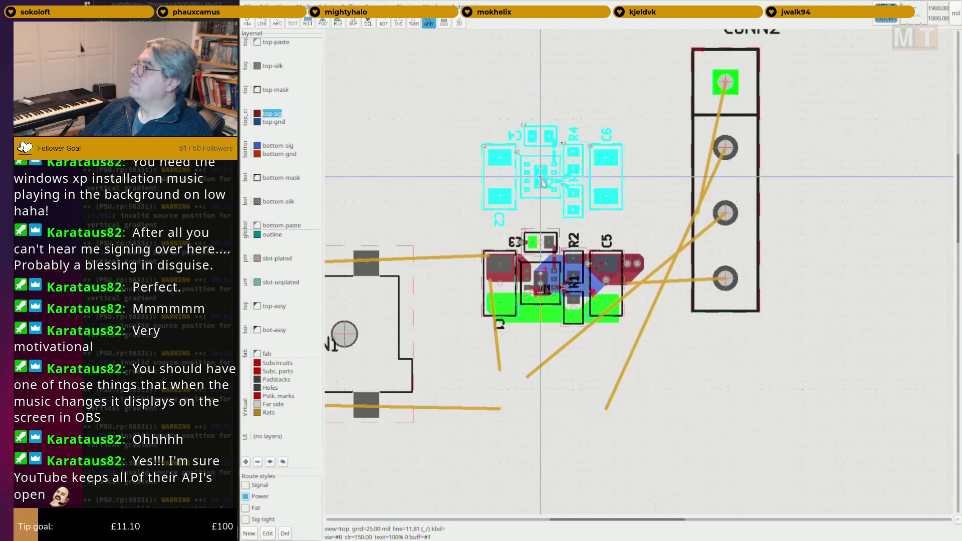
# Move CONN1 up the board so it sits level with the two stacked regulator circuits.
pyautogui.moveTo(539, 178); pyautogui.dragTo(588, 183, button='middle')
pyautogui.moveTo(367, 386); pyautogui.dragTo(391, 246)
pyautogui.scroll(-2, 391, 247)
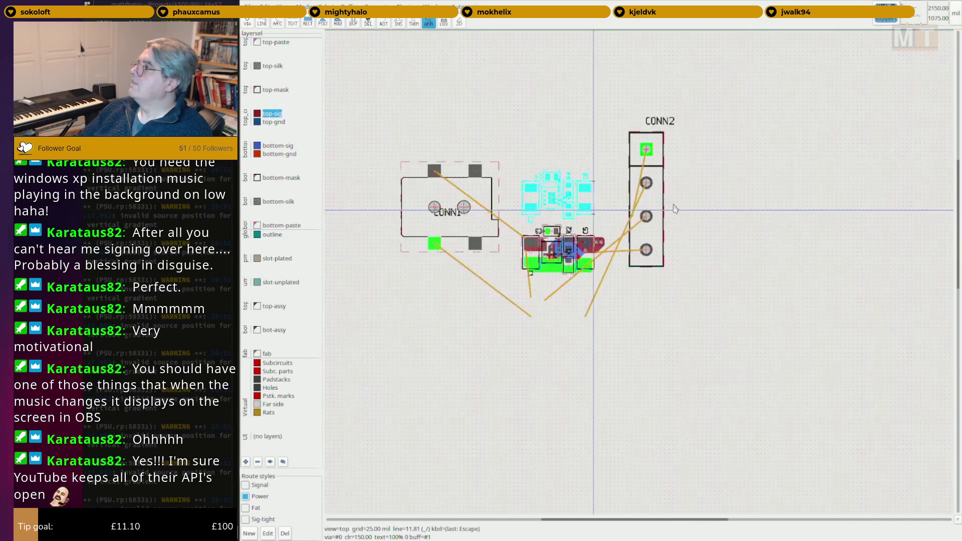
pyautogui.click(575, 365)
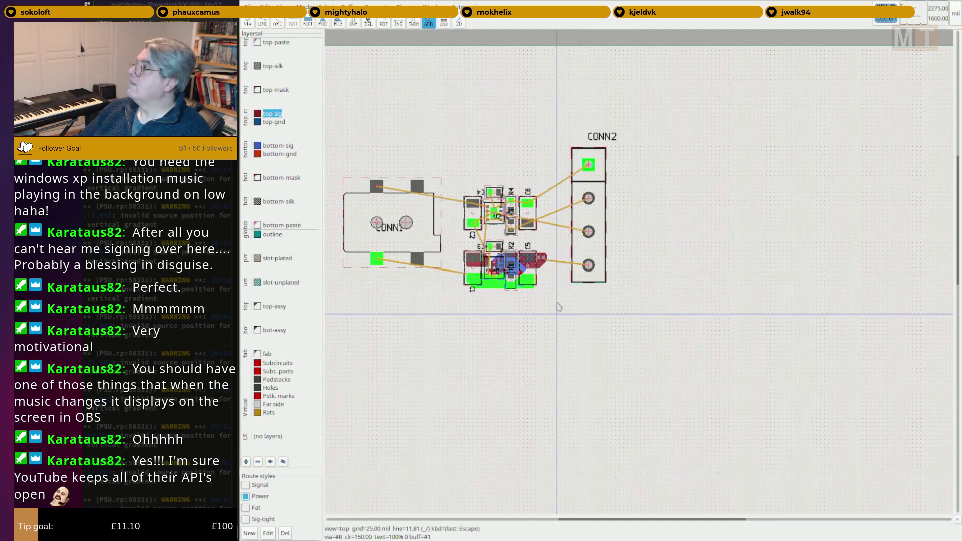
# Shift CONN2 closer to the regulator circuits and slightly down, and align CONN1's vertical centre with CONN2's.
pyautogui.scroll(2, 544, 252)
pyautogui.moveTo(617, 214); pyautogui.dragTo(644, 249, button='middle')
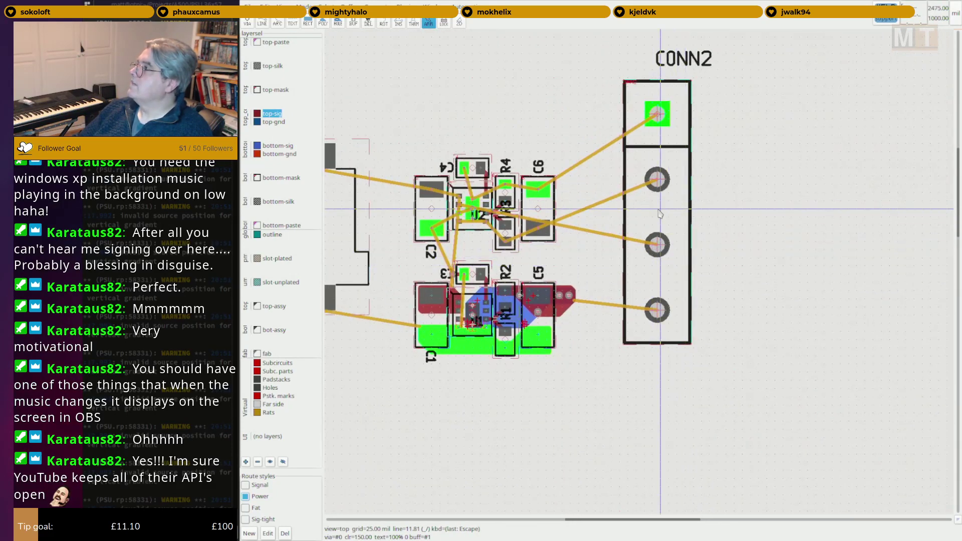
pyautogui.moveTo(658, 216); pyautogui.dragTo(643, 217)
pyautogui.moveTo(628, 216); pyautogui.dragTo(697, 224, button='middle')
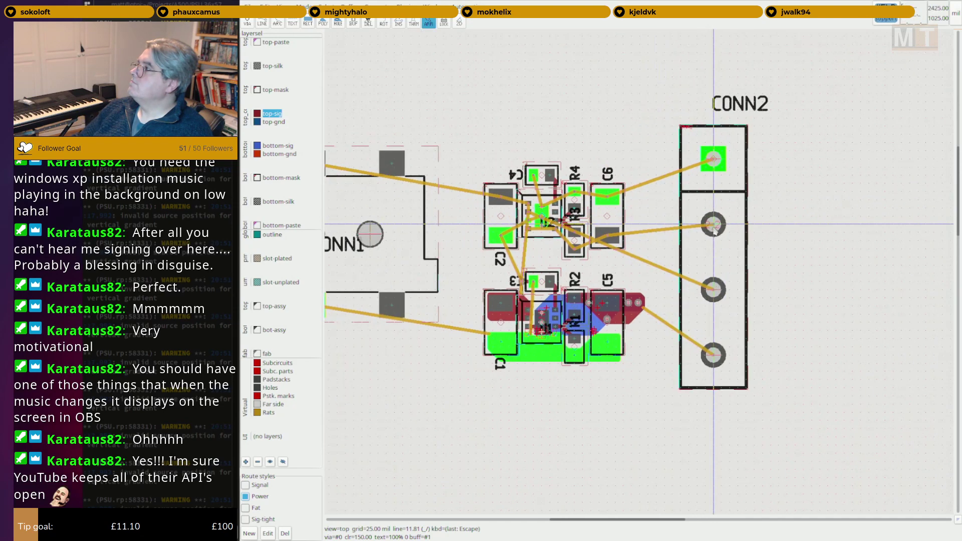
pyautogui.moveTo(696, 224); pyautogui.dragTo(697, 224)
pyautogui.moveTo(581, 217); pyautogui.dragTo(764, 221, button='middle')
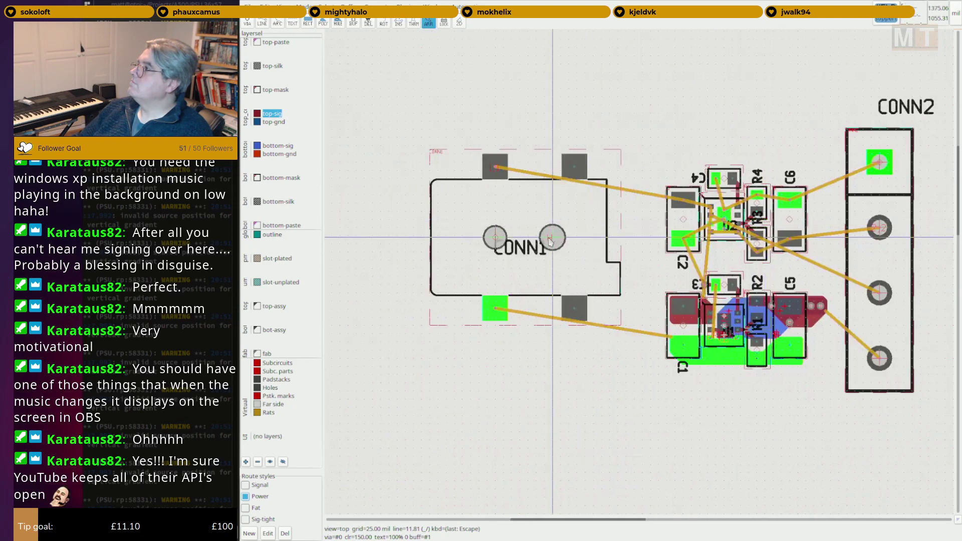
pyautogui.scroll(-1, 551, 251)
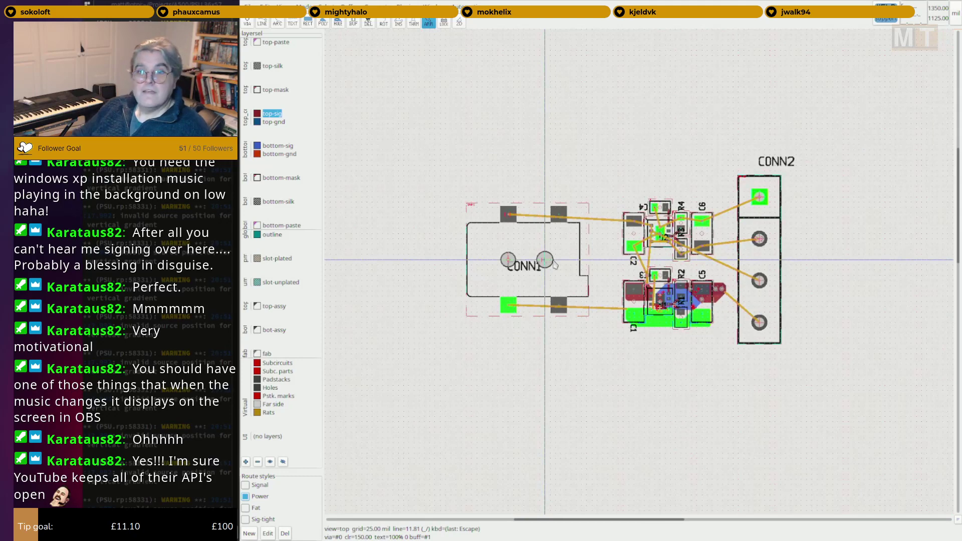
# Connect U2's left-side ground pin to its central pad with a top-sig power trace on a 5 mil grid.
pyautogui.moveTo(554, 265)
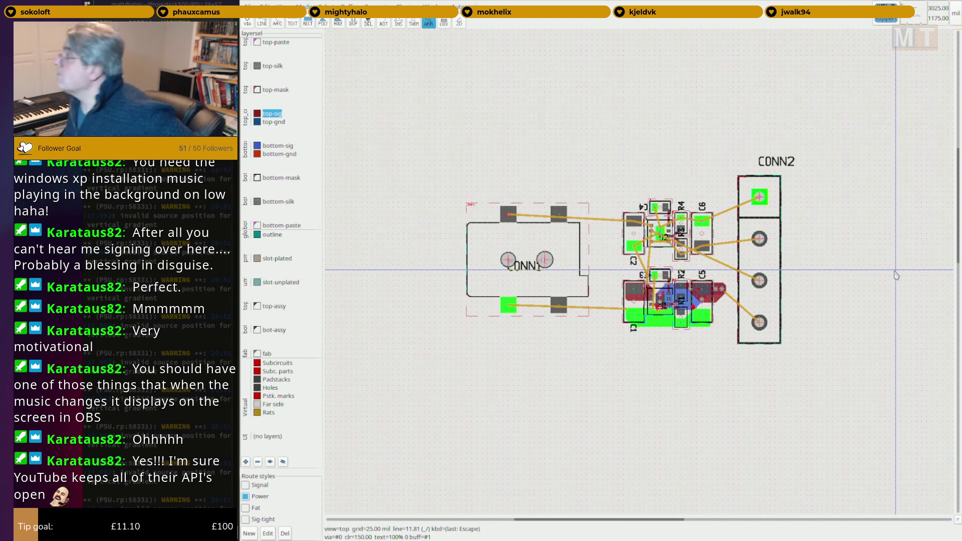
pyautogui.scroll(4, 676, 184)
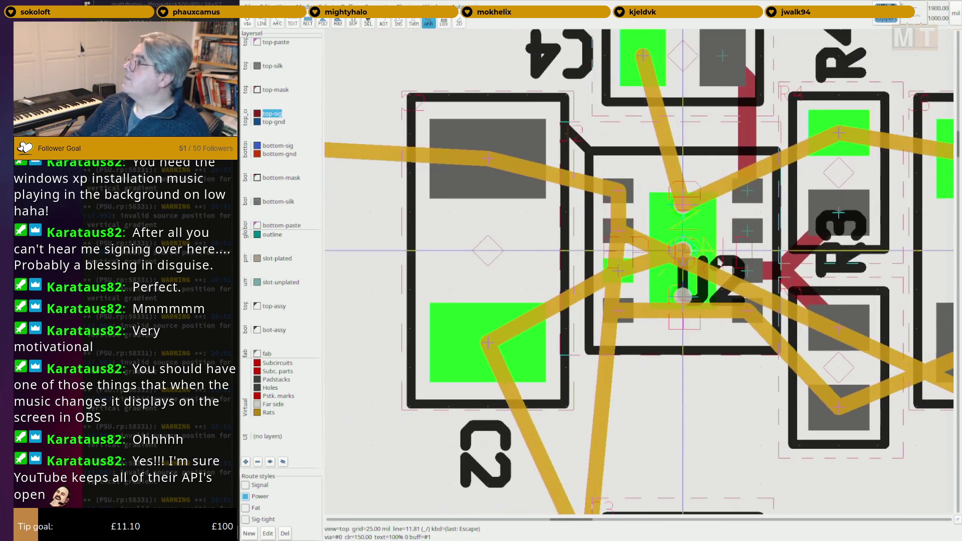
pyautogui.scroll(4, 596, 273)
pyautogui.click(598, 261)
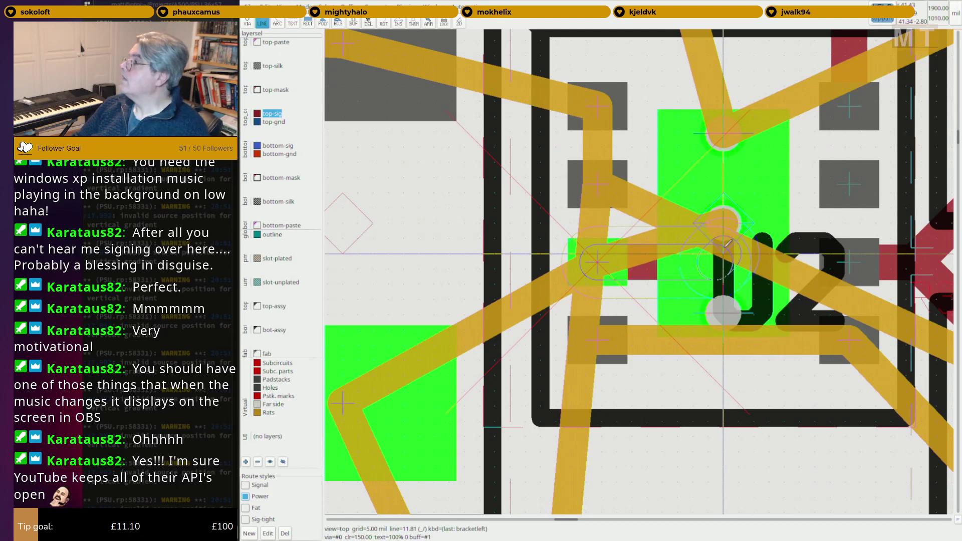
pyautogui.scroll(-2, 726, 250)
pyautogui.press('Escape')
# Route a power trace from C4's left pad down through U2's central pad to just below U2, and refresh the rat lines.
pyautogui.moveTo(721, 169); pyautogui.dragTo(651, 244, button='middle')
pyautogui.moveTo(642, 192); pyautogui.dragTo(629, 252, button='middle')
pyautogui.scroll(-1, 629, 252)
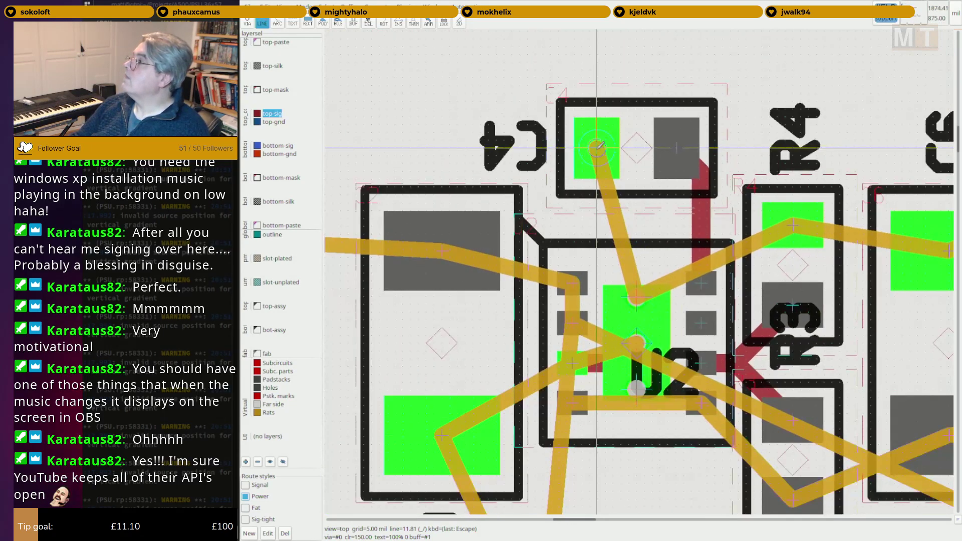
pyautogui.click(597, 148)
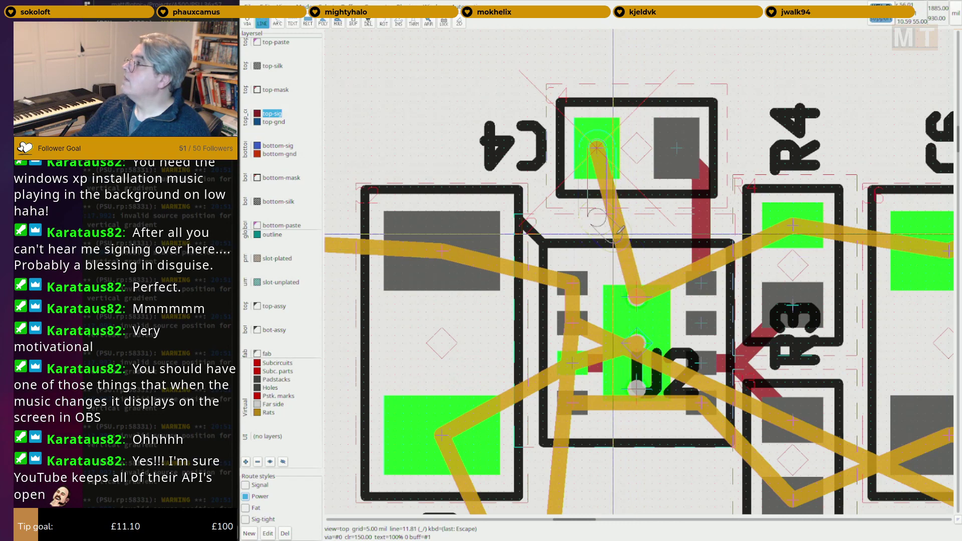
pyautogui.scroll(2, 620, 404)
pyautogui.press('c')
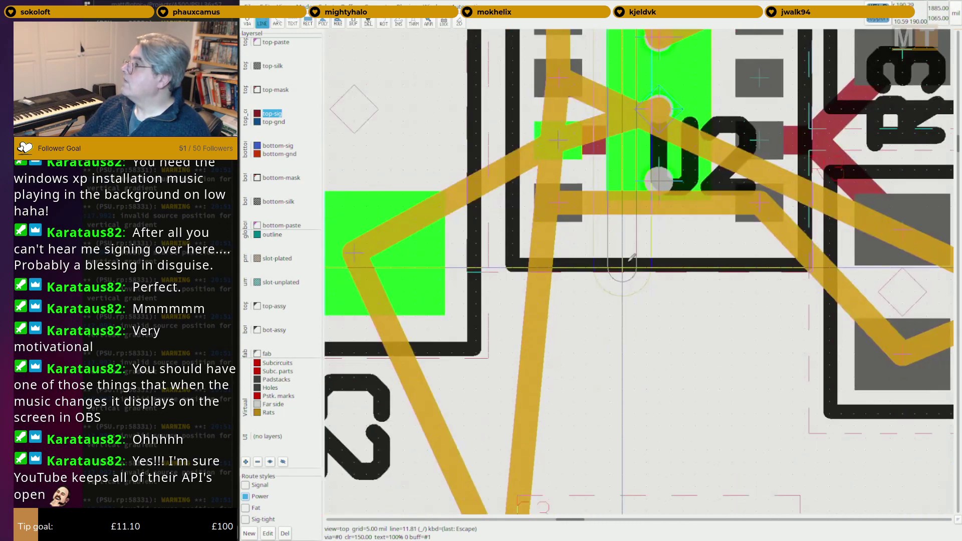
pyautogui.click(625, 280)
pyautogui.press('Escape')
pyautogui.scroll(-2, 661, 236)
pyautogui.moveTo(666, 231); pyautogui.dragTo(605, 302, button='right')
pyautogui.press('o')
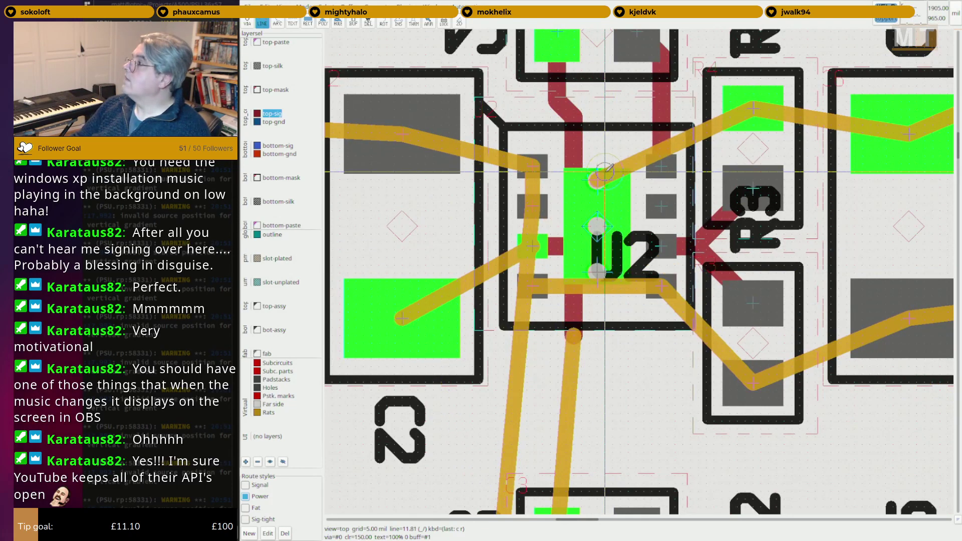
# Shorten the trace below U2 by 20 mil so its lower end lies inside the component outline.
pyautogui.press('Escape')
pyautogui.moveTo(619, 241); pyautogui.dragTo(579, 221, button='right')
pyautogui.scroll(3, 532, 304)
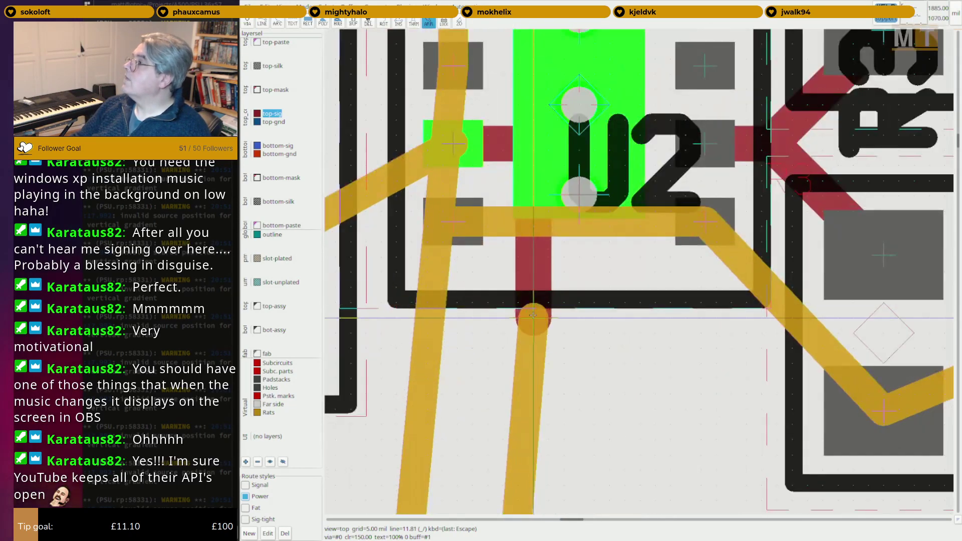
pyautogui.moveTo(533, 315)
pyautogui.mouseDown()
pyautogui.moveTo(537, 243)
pyautogui.moveTo(537, 256)
pyautogui.mouseUp()
# Draw a power trace from that lower end across and up the right side of U2's central pad to C4's left pad.
pyautogui.press('F2')
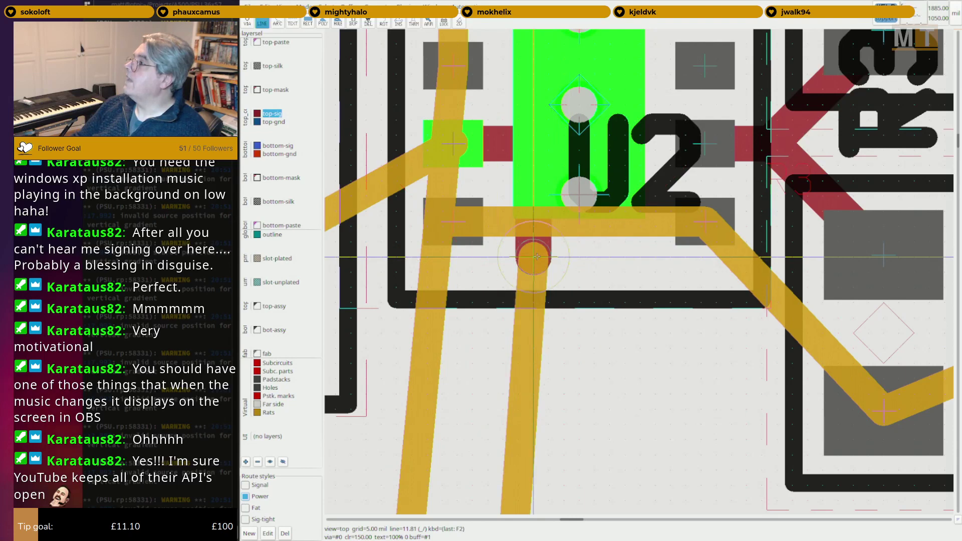
pyautogui.click(627, 255)
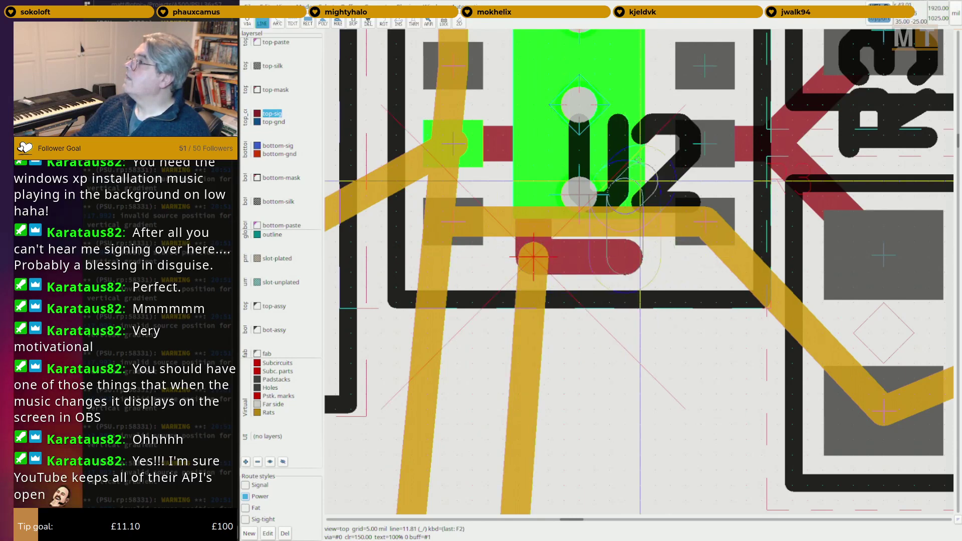
pyautogui.moveTo(642, 78); pyautogui.dragTo(681, 466, button='middle')
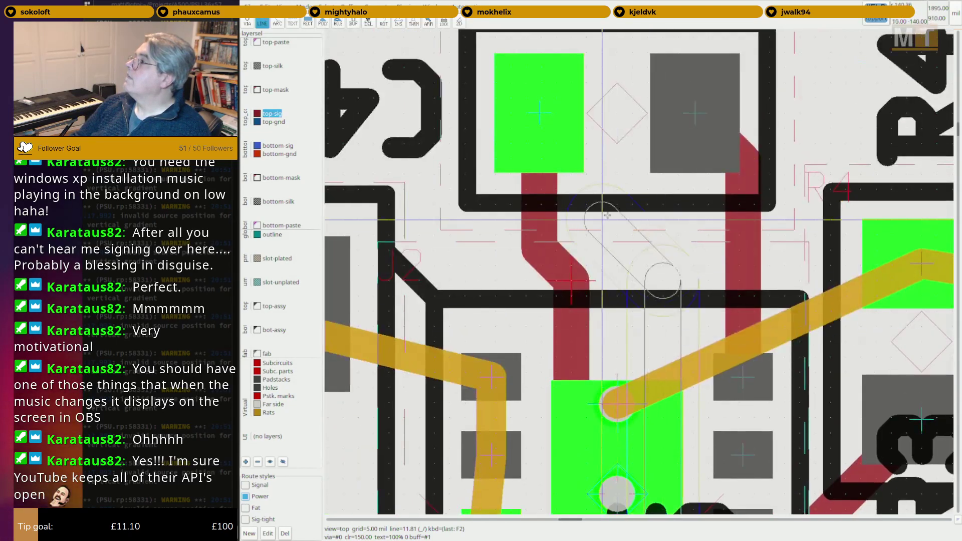
pyautogui.click(572, 158)
pyautogui.press('Escape')
# Widen the copper at C4's left pad with power traces along its edges and down to the existing trace toward U2.
pyautogui.click(511, 159)
pyautogui.click(554, 290)
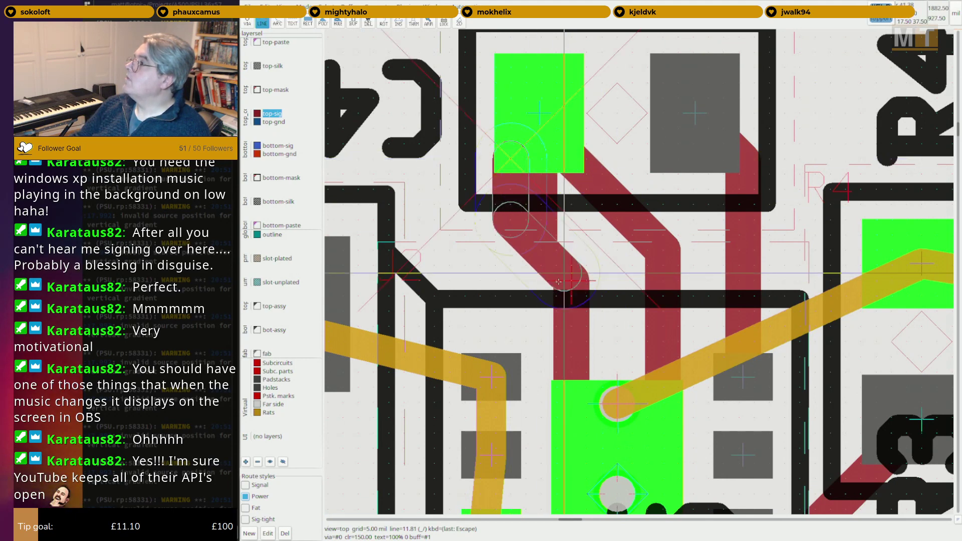
pyautogui.press('Escape')
pyautogui.moveTo(509, 60); pyautogui.dragTo(508, 99, button='middle')
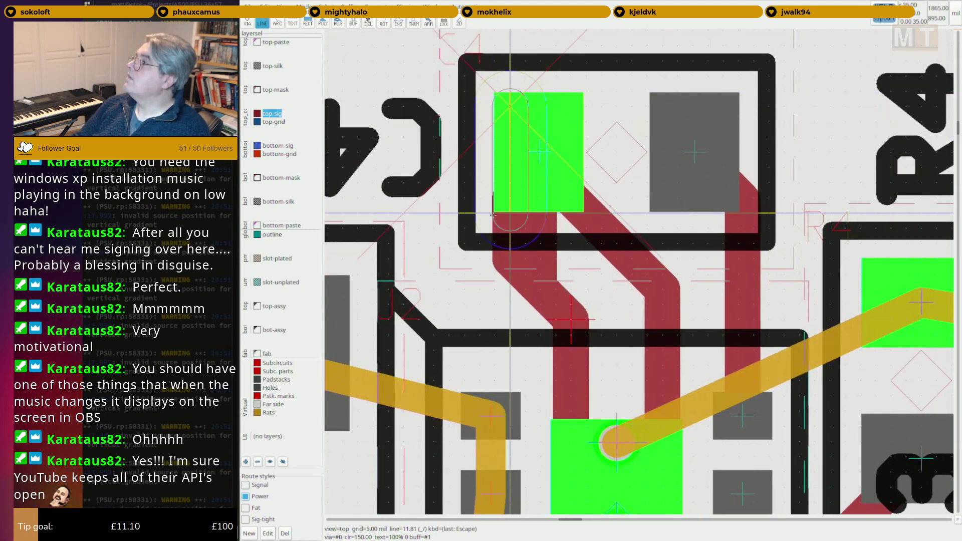
pyautogui.click(493, 215)
pyautogui.press('Escape')
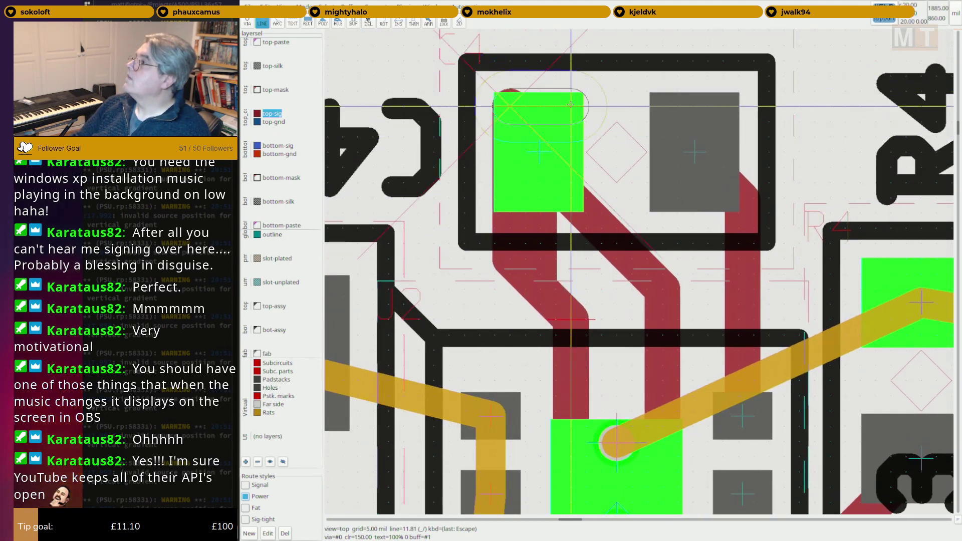
pyautogui.click(575, 198)
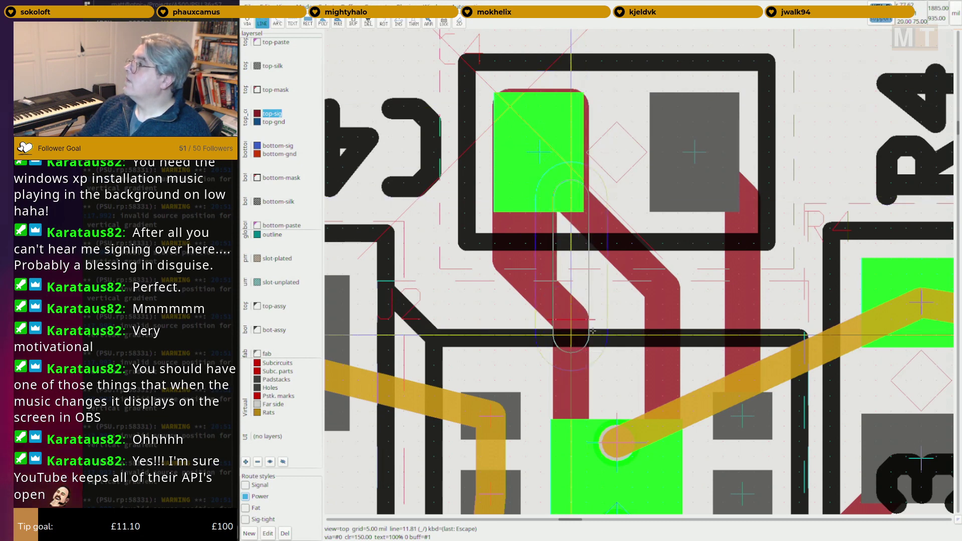
pyautogui.click(578, 327)
pyautogui.press('Escape')
# Fill the gap between the two parallel traces above U2's central pad with another power trace.
pyautogui.moveTo(578, 327); pyautogui.dragTo(531, 187, button='middle')
pyautogui.click(556, 143)
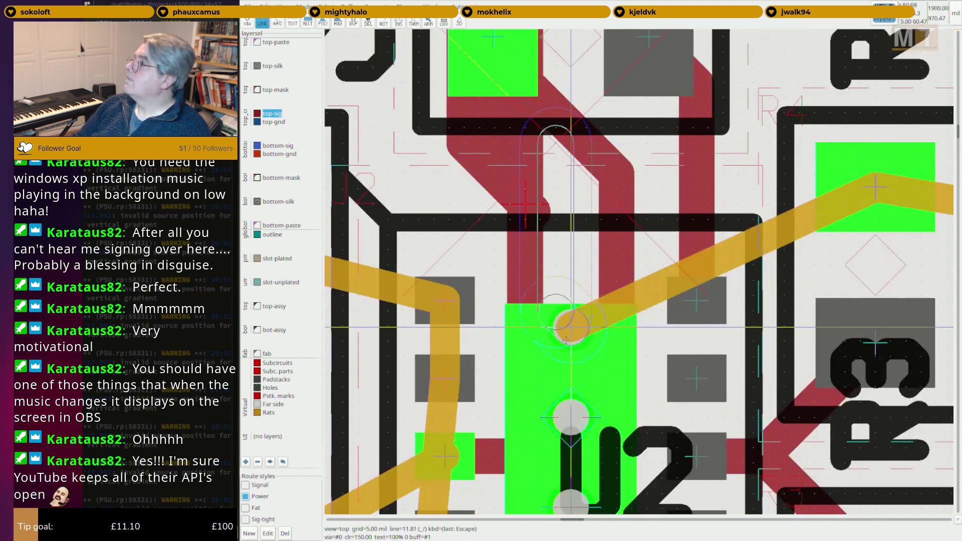
pyautogui.click(549, 328)
pyautogui.press('Escape')
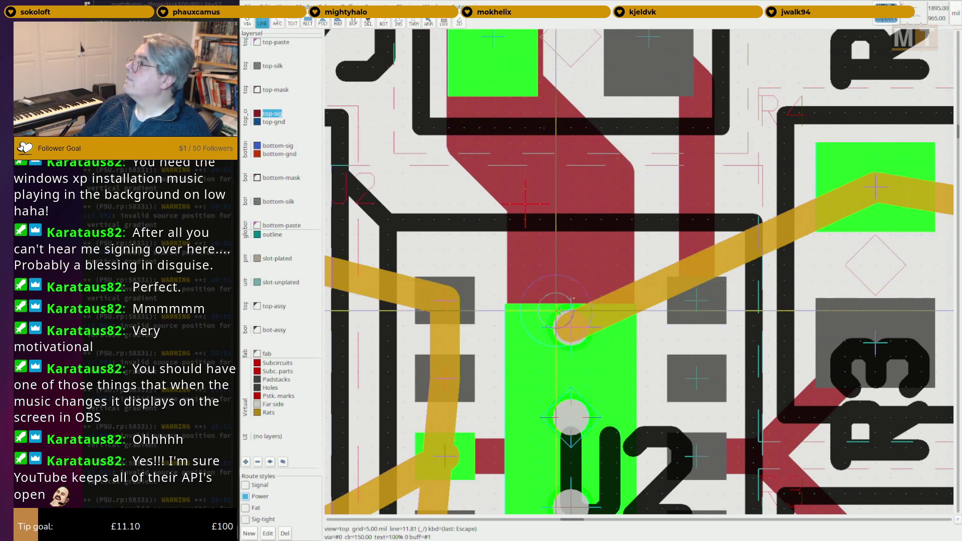
# Draw a power trace from U2's third left pad out to C2 and around its lower pad, back up toward the starting trace.
pyautogui.scroll(-2, 526, 403)
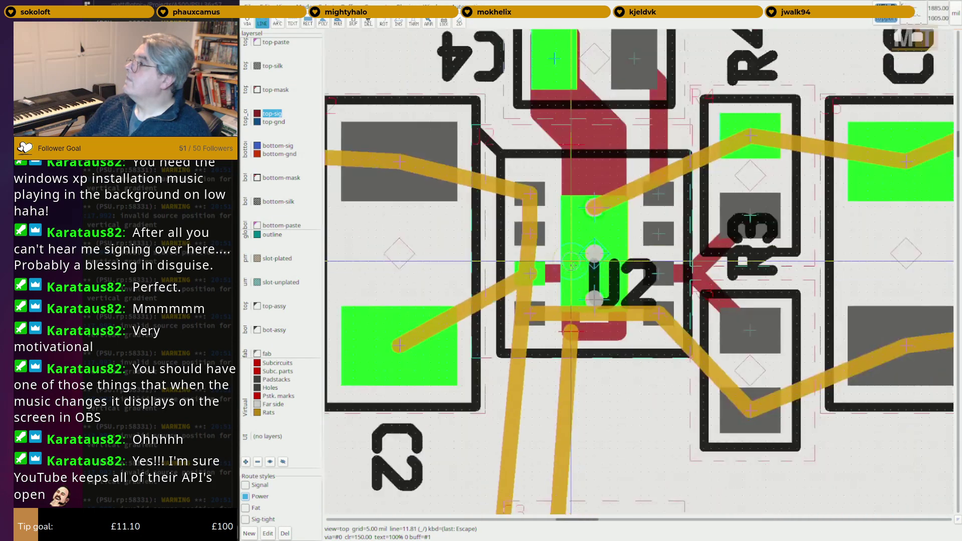
pyautogui.click(530, 274)
pyautogui.click(346, 275)
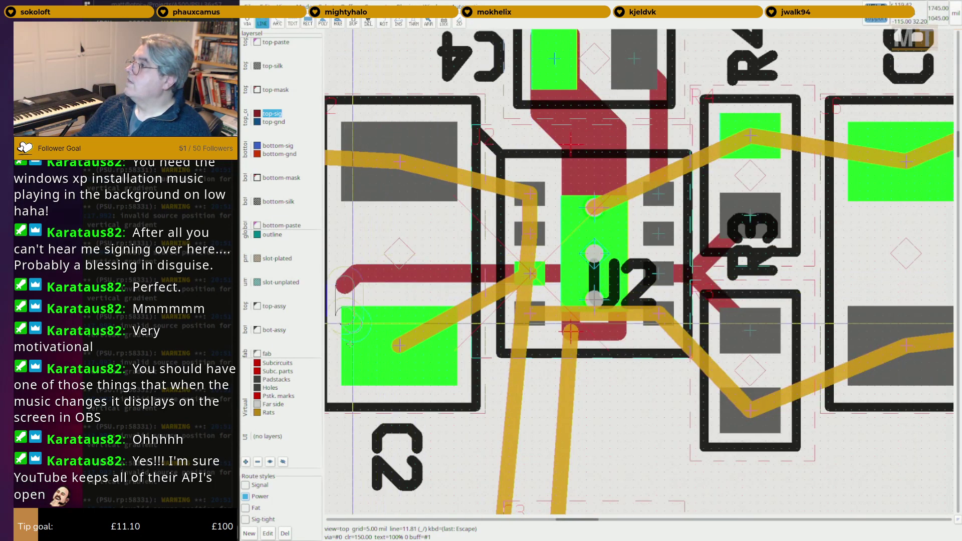
pyautogui.click(346, 425)
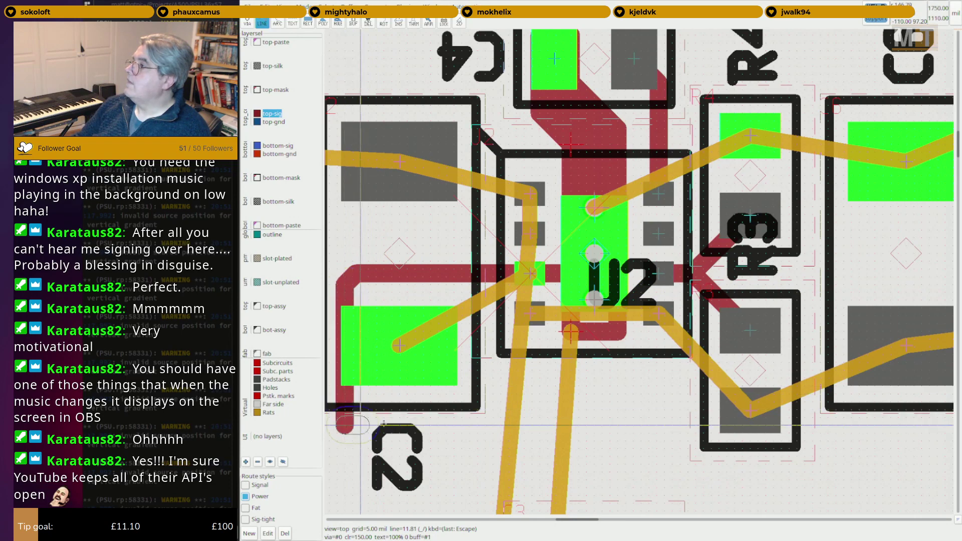
pyautogui.click(454, 424)
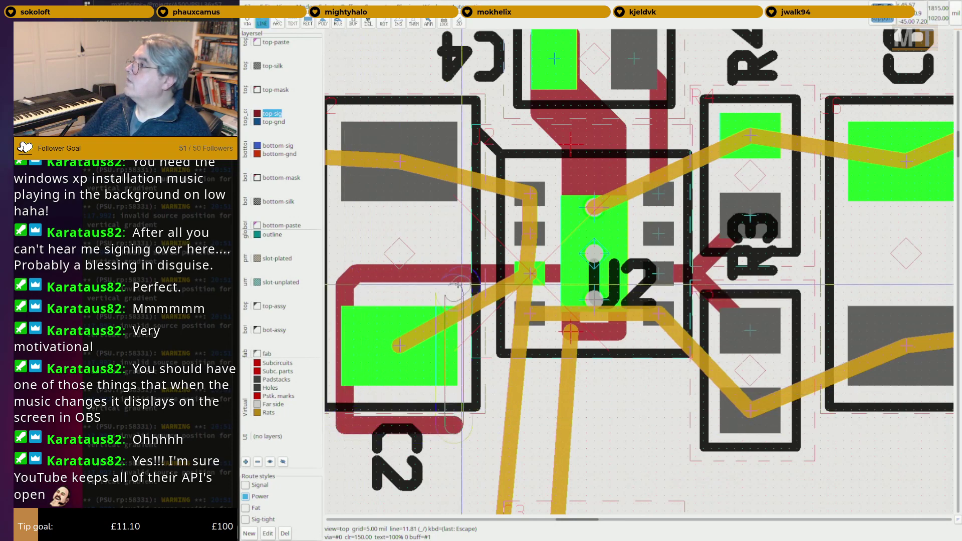
pyautogui.click(456, 284)
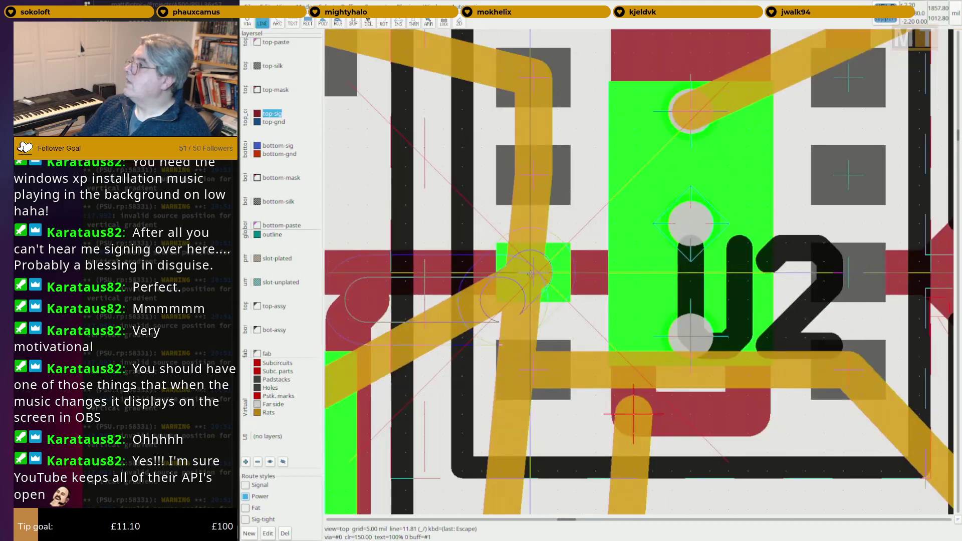
# Widen the trace between U2 and C2 and fill the gap above C2's lower pad with further power traces.
pyautogui.scroll(3, 530, 274)
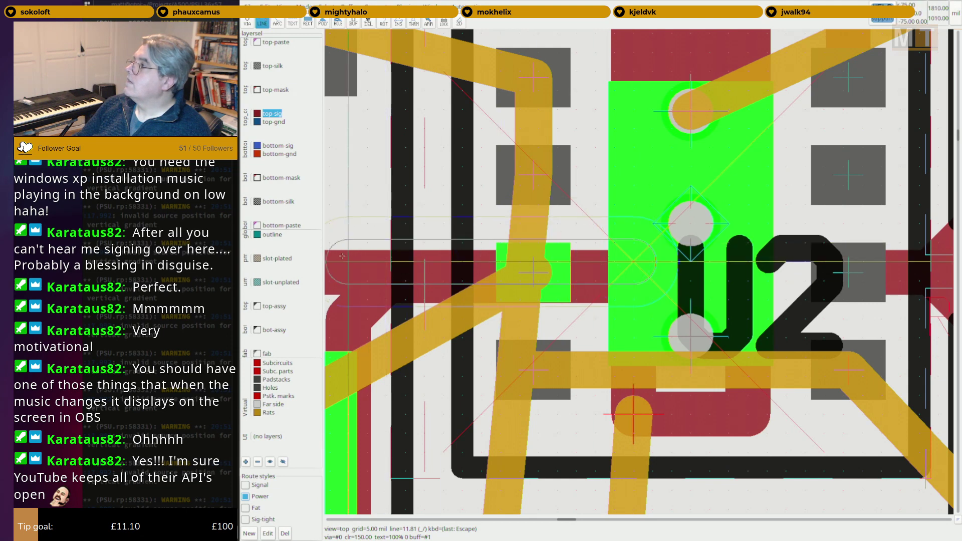
pyautogui.scroll(2, 350, 261)
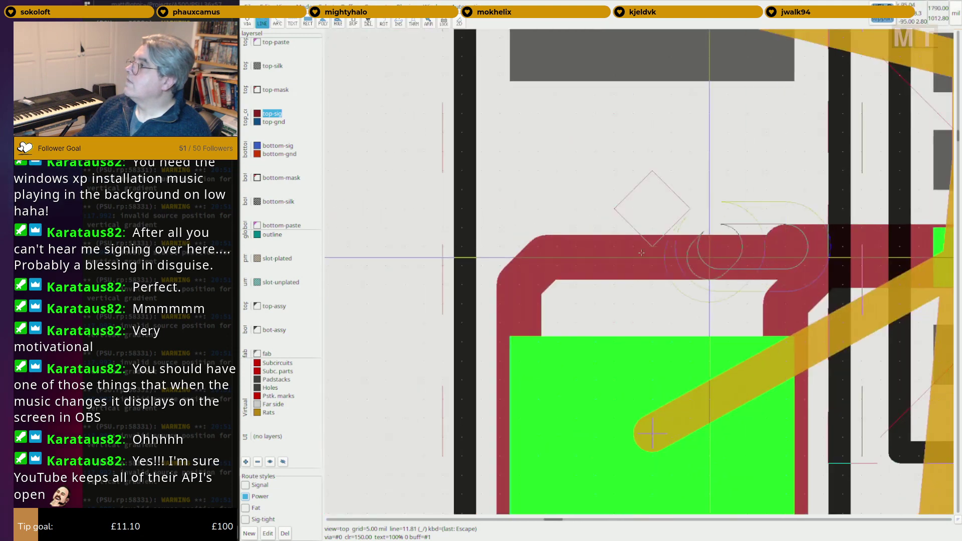
pyautogui.click(576, 342)
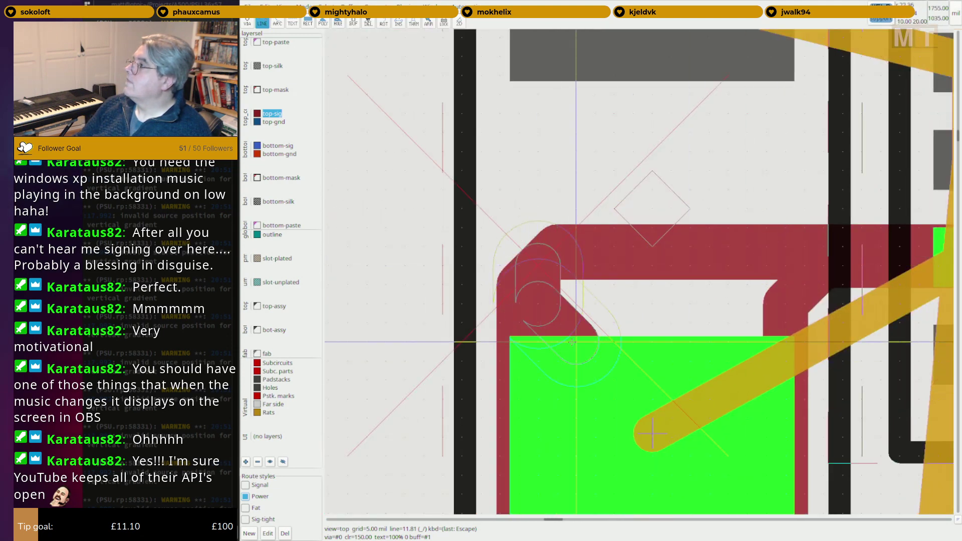
pyautogui.click(783, 286)
pyautogui.click(606, 319)
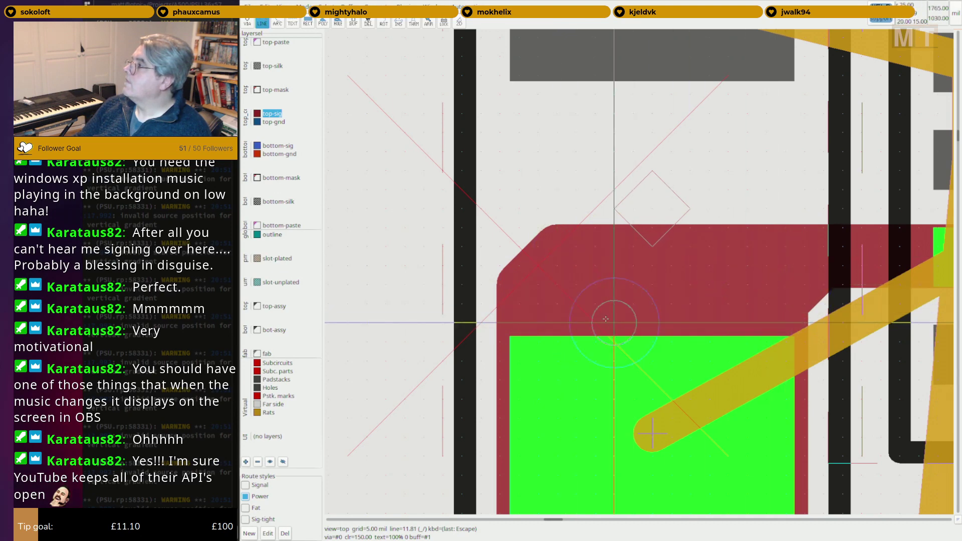
# Fill the gap between C2's lower pad and the trace beneath it with more power traces.
pyautogui.scroll(-3, 605, 319)
pyautogui.moveTo(556, 383); pyautogui.dragTo(527, 304, button='middle')
pyautogui.scroll(1, 549, 352)
pyautogui.press('Escape')
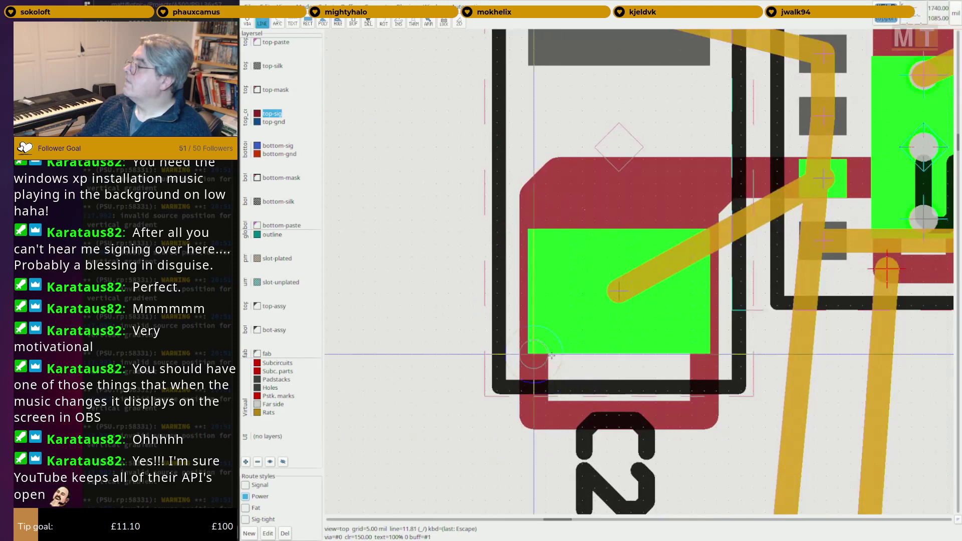
pyautogui.click(558, 354)
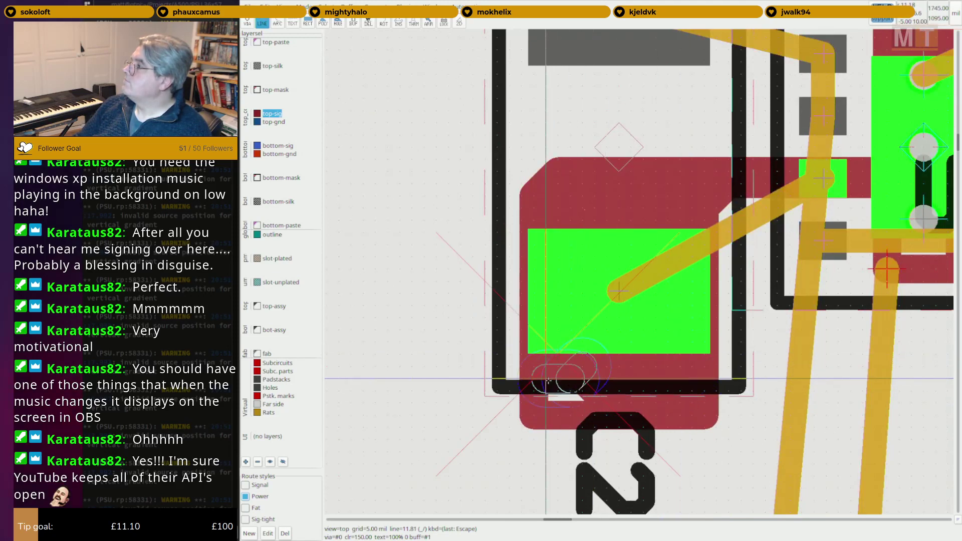
pyautogui.scroll(-3, 570, 391)
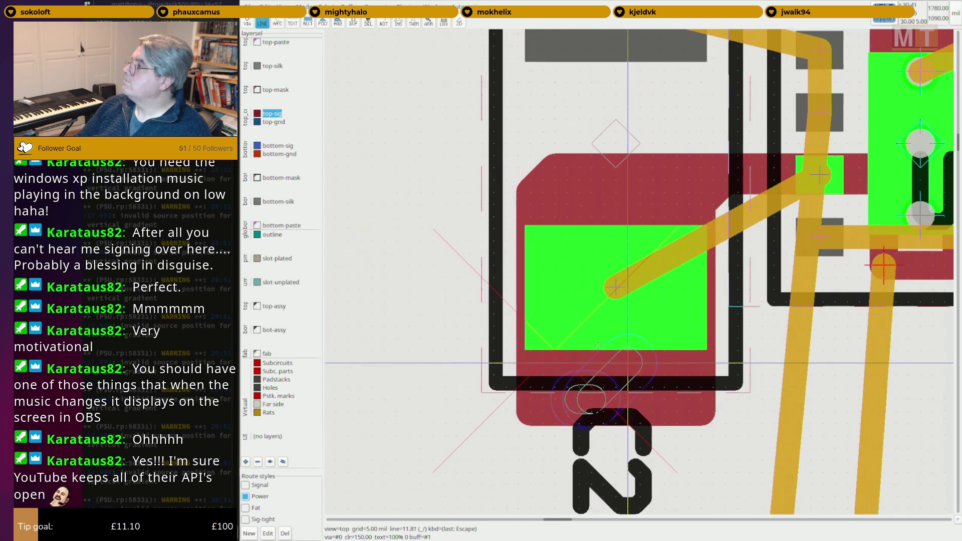
# Recalculate the rat lines and check the remaining connections around U2 and R4.
pyautogui.press('o')
pyautogui.press('Escape')
pyautogui.moveTo(823, 219); pyautogui.dragTo(613, 396, button='middle')
pyautogui.scroll(3, 584, 313)
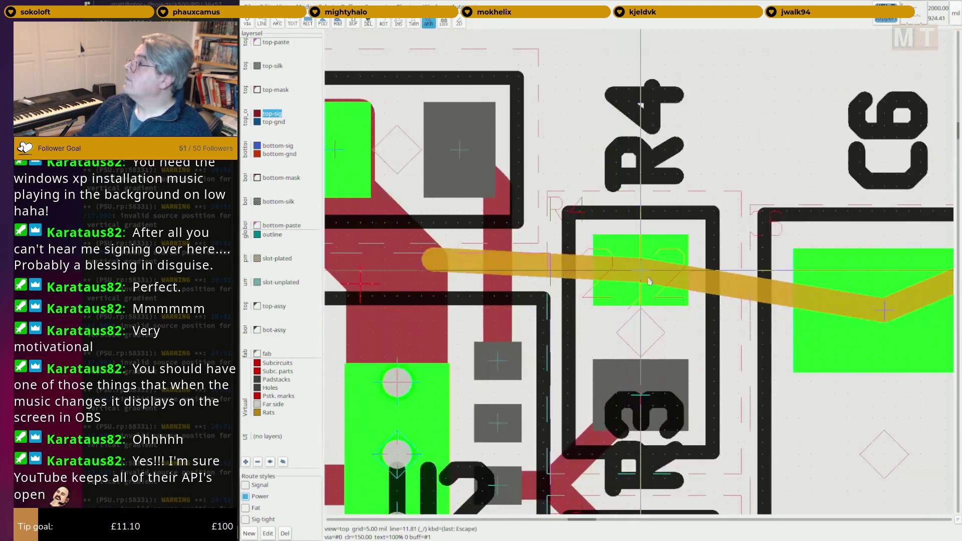
pyautogui.scroll(-2, 650, 276)
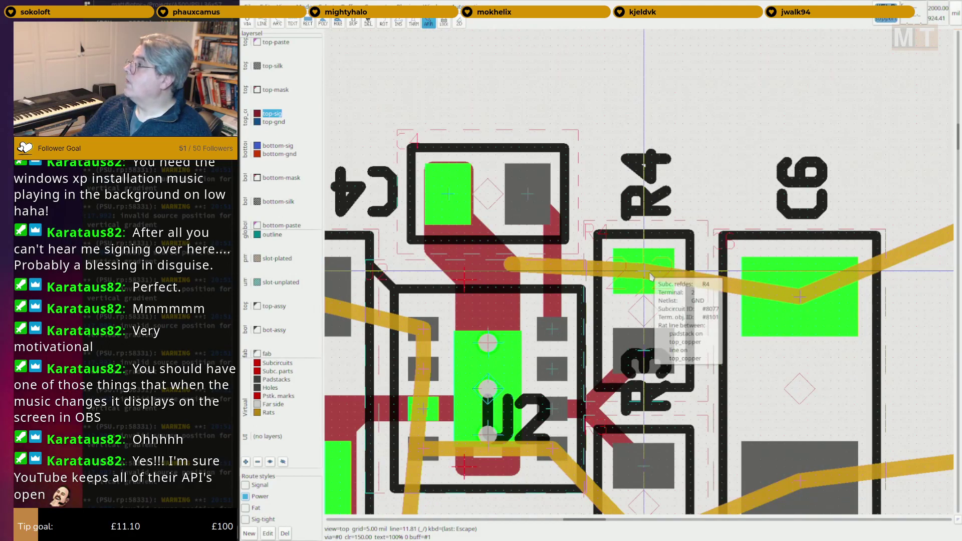
pyautogui.moveTo(649, 276); pyautogui.dragTo(596, 174, button='middle')
pyautogui.scroll(3, 458, 352)
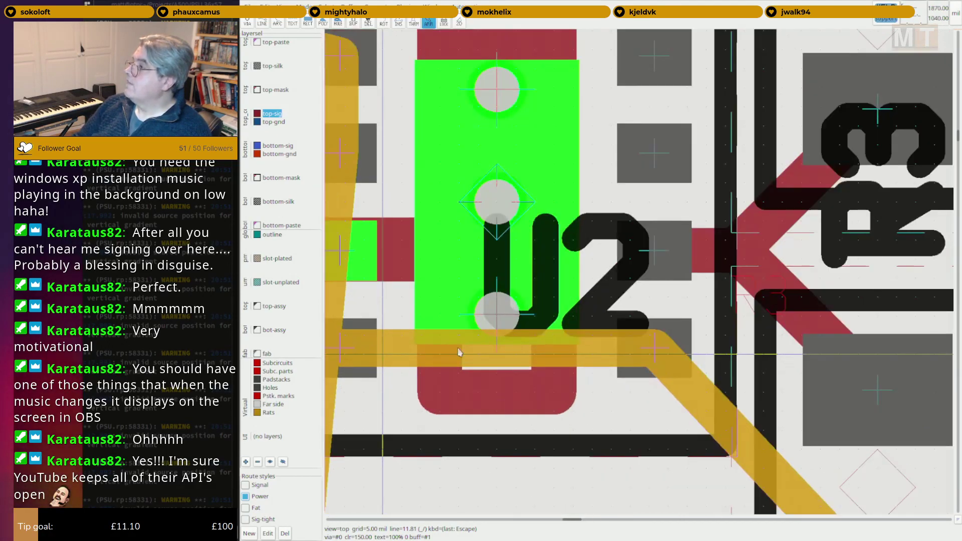
# Draw a power trace from beside U2's lower-left pad down, across beneath R3 and C6, and up past C6's right side.
pyautogui.moveTo(458, 352); pyautogui.dragTo(810, 284, button='middle')
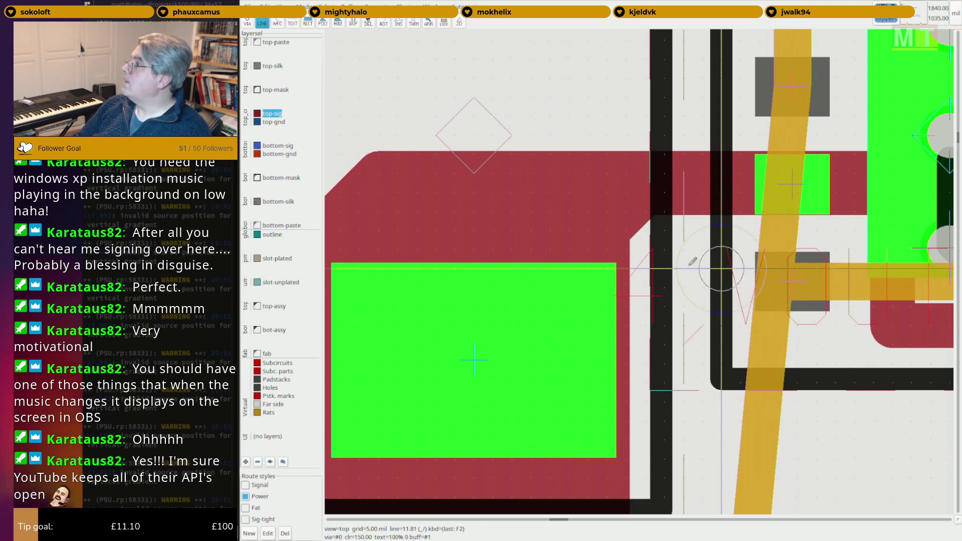
pyautogui.scroll(-4, 711, 264)
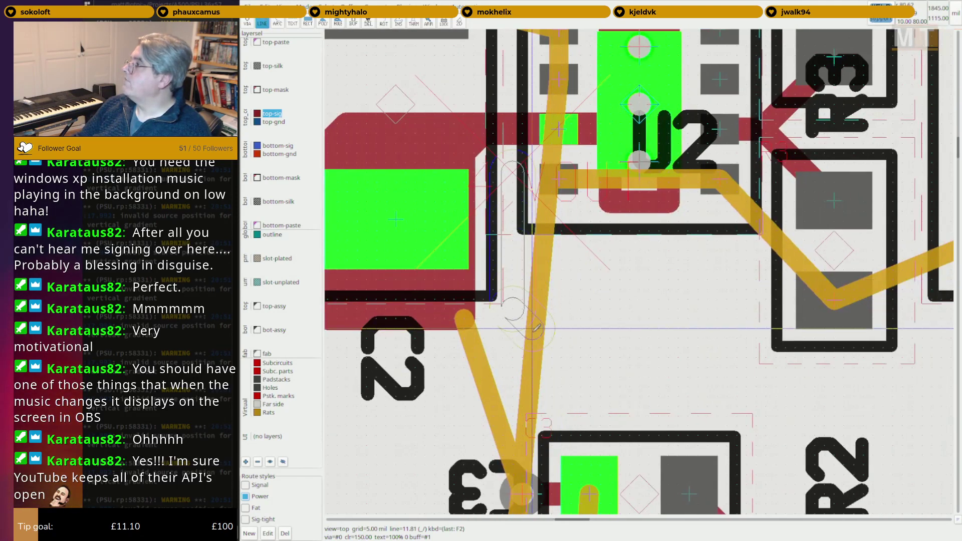
pyautogui.click(534, 328)
pyautogui.moveTo(890, 316); pyautogui.dragTo(409, 302, button='right')
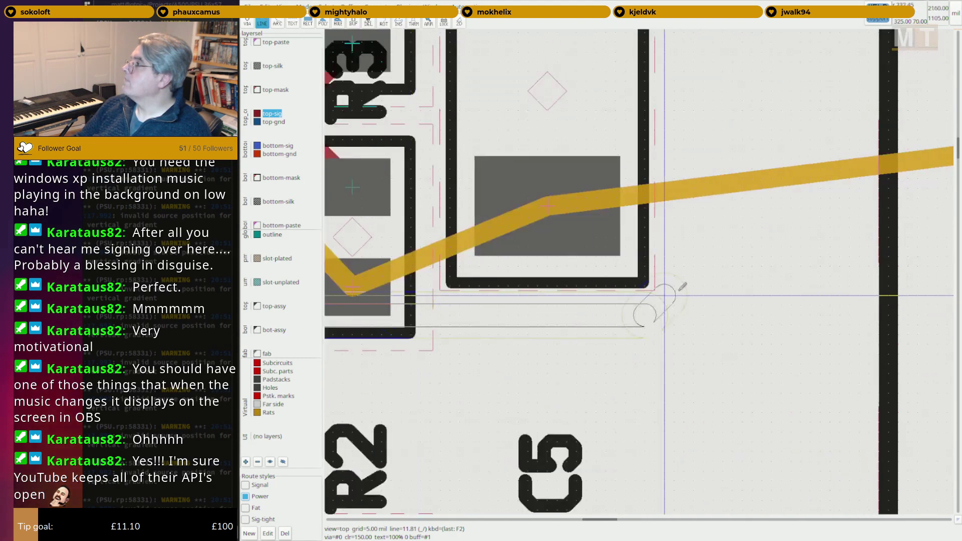
pyautogui.click(712, 316)
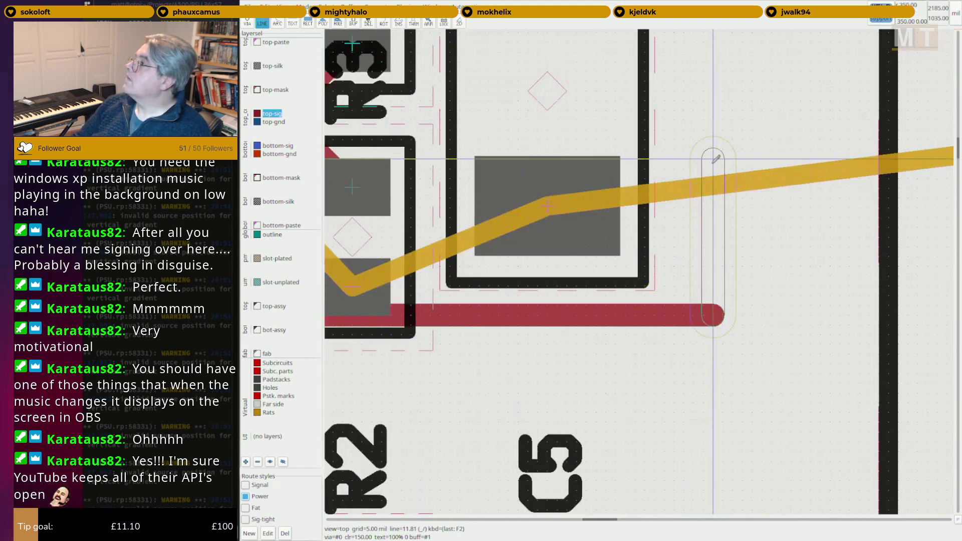
pyautogui.click(713, 159)
# Continue the power trace back along the top edge of C6's lower pad and diagonally down into the gap beside R3.
pyautogui.moveTo(527, 167); pyautogui.dragTo(856, 212, button='right')
pyautogui.scroll(3, 845, 234)
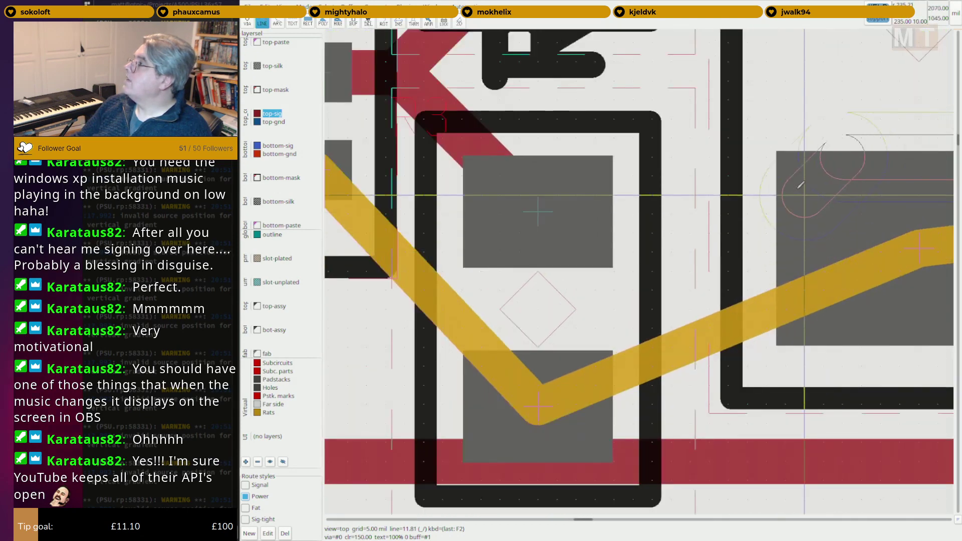
pyautogui.click(771, 200)
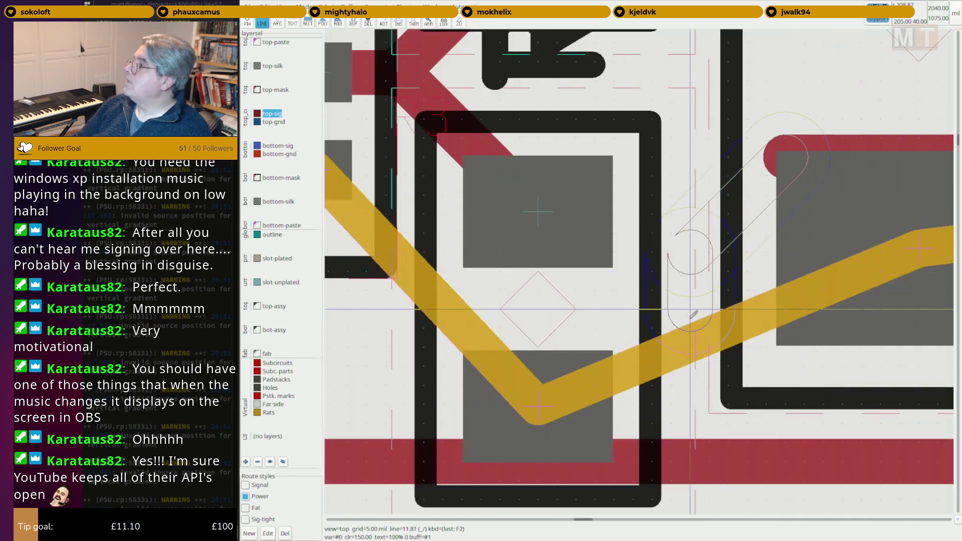
pyautogui.click(691, 323)
# Continue the power trace along the top of R3's lower pad, up over U2's lower-right pad and down below U2.
pyautogui.moveTo(558, 343); pyautogui.dragTo(774, 303, button='right')
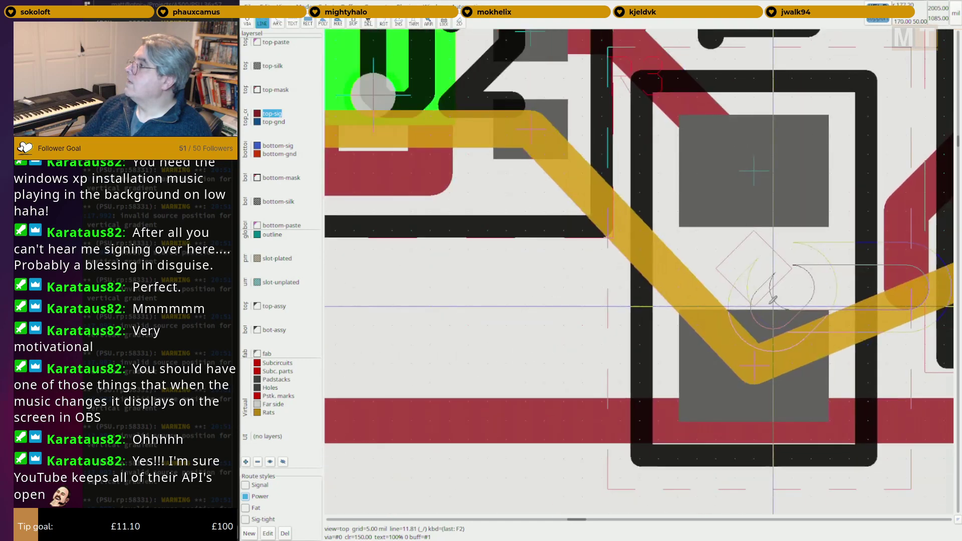
pyautogui.scroll(-2, 728, 319)
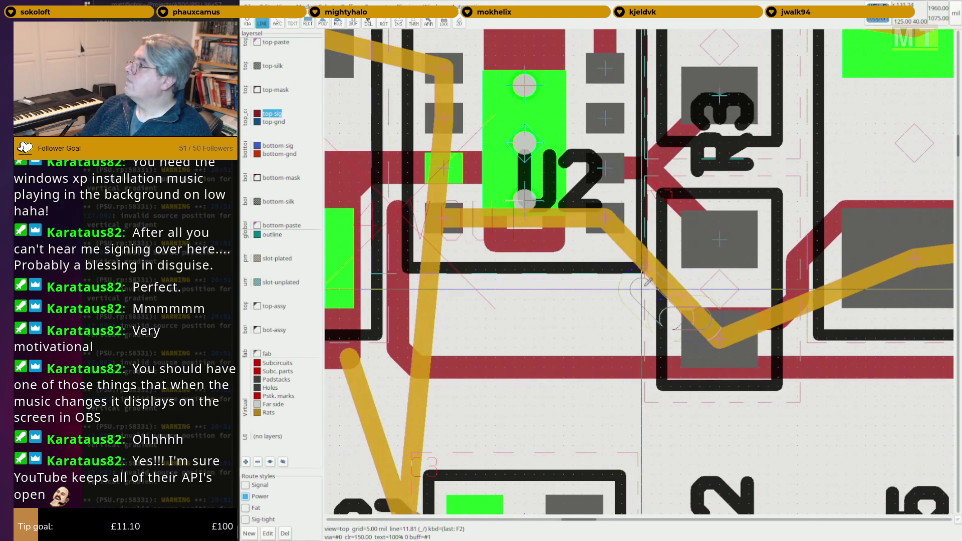
pyautogui.scroll(2, 639, 204)
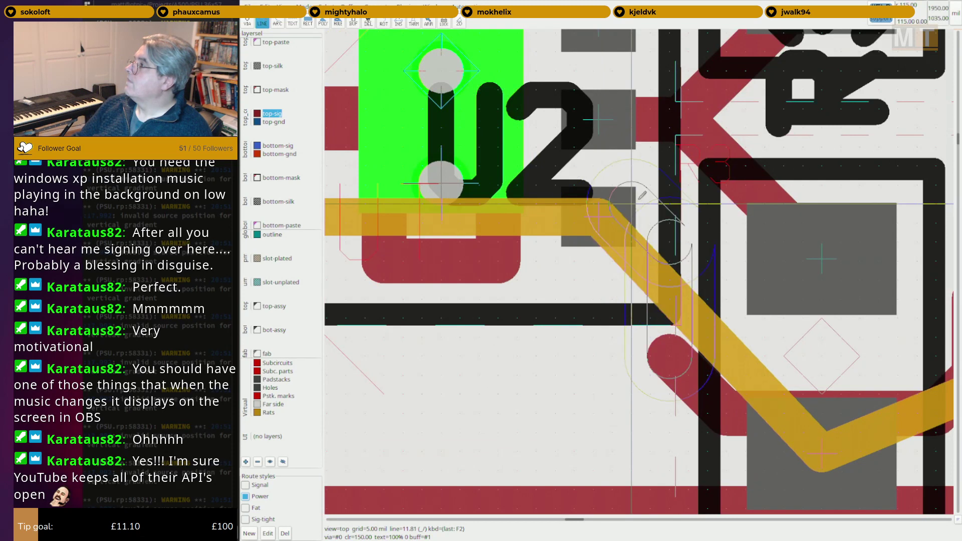
pyautogui.click(632, 202)
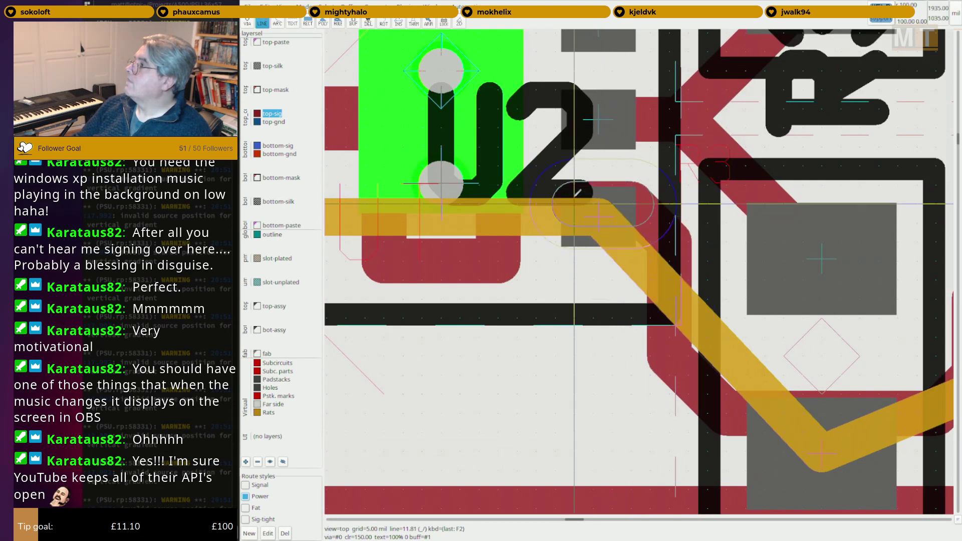
pyautogui.click(574, 301)
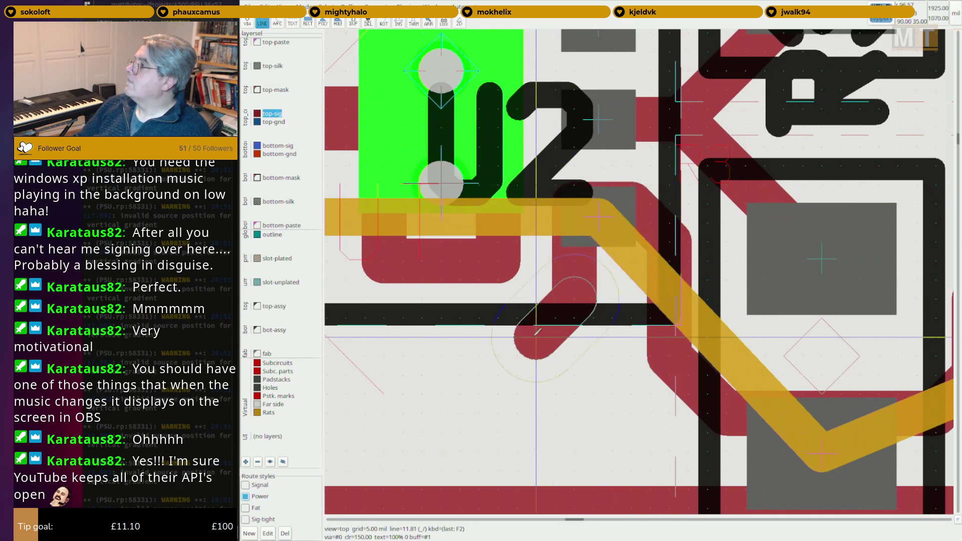
# Close the power trace loop by running it beneath U2's central pad, up over the lower-left pad and back to its start.
pyautogui.moveTo(407, 334); pyautogui.dragTo(739, 341, button='middle')
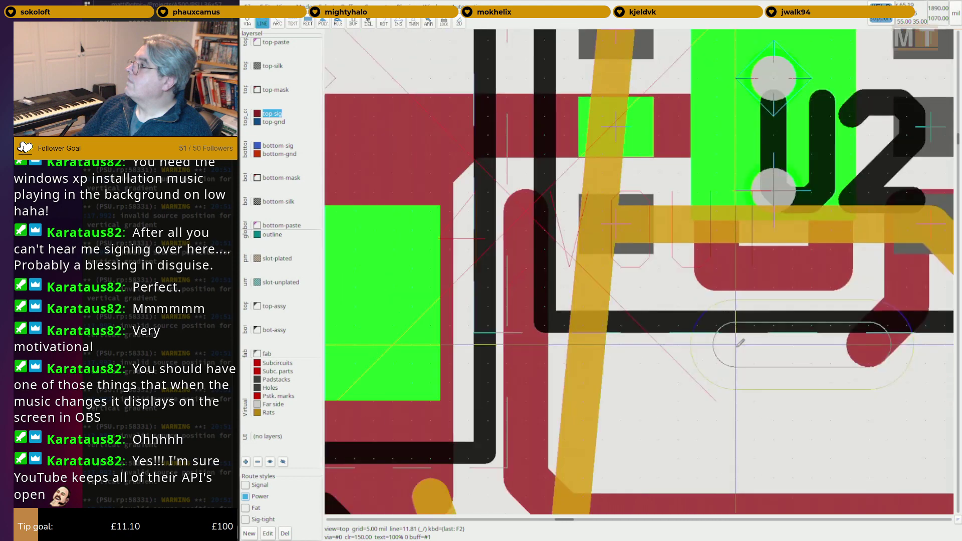
pyautogui.click(642, 305)
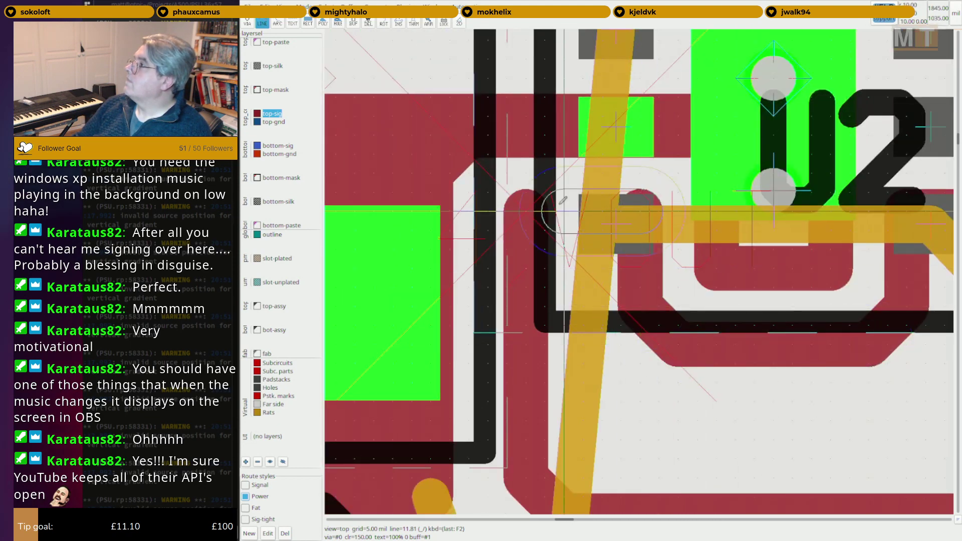
pyautogui.press('Escape')
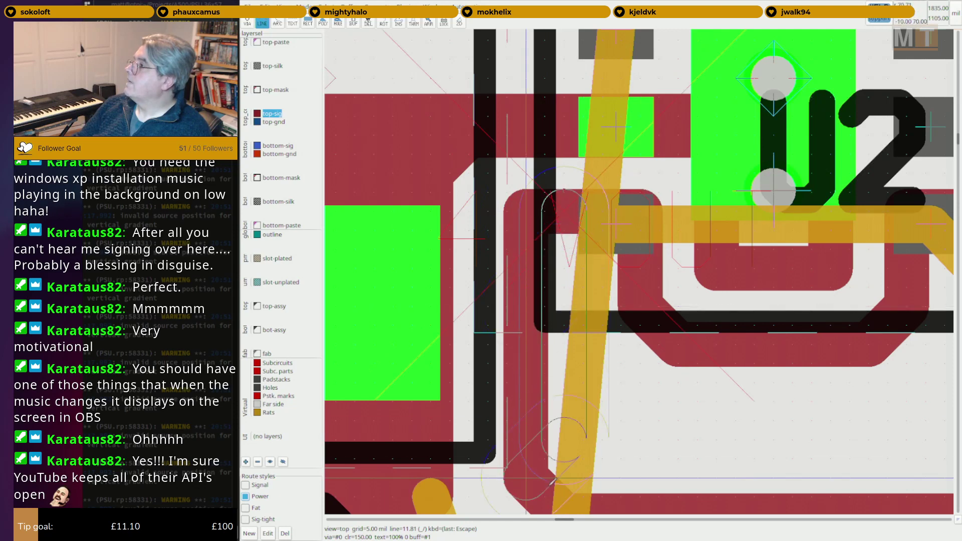
# Fill inward along the loop's left, lower and right sides with power traces, from U2's lower-left pad round to beside C6.
pyautogui.click(590, 231)
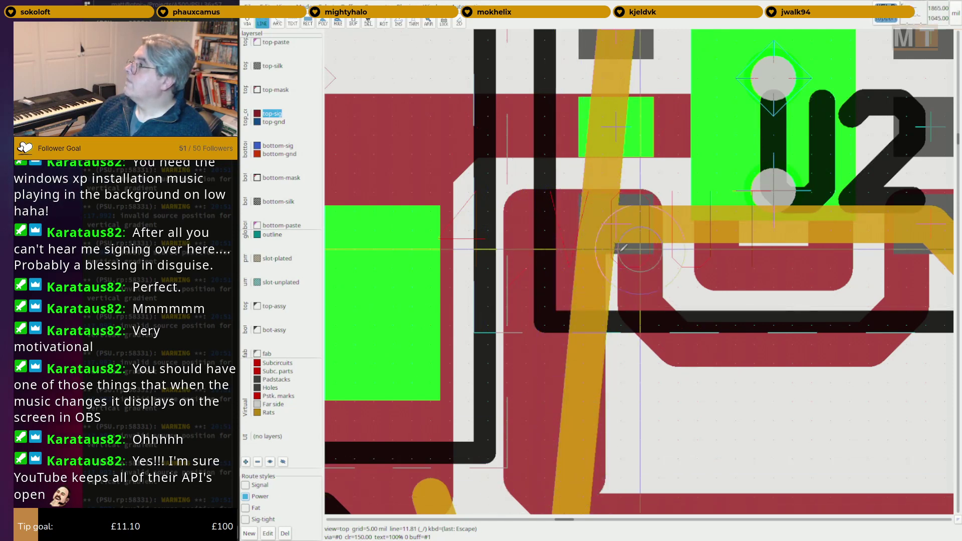
pyautogui.click(613, 487)
pyautogui.scroll(-3, 617, 471)
pyautogui.moveTo(624, 471); pyautogui.dragTo(522, 377, button='right')
pyautogui.scroll(1, 521, 377)
pyautogui.moveTo(899, 373); pyautogui.dragTo(593, 345, button='right')
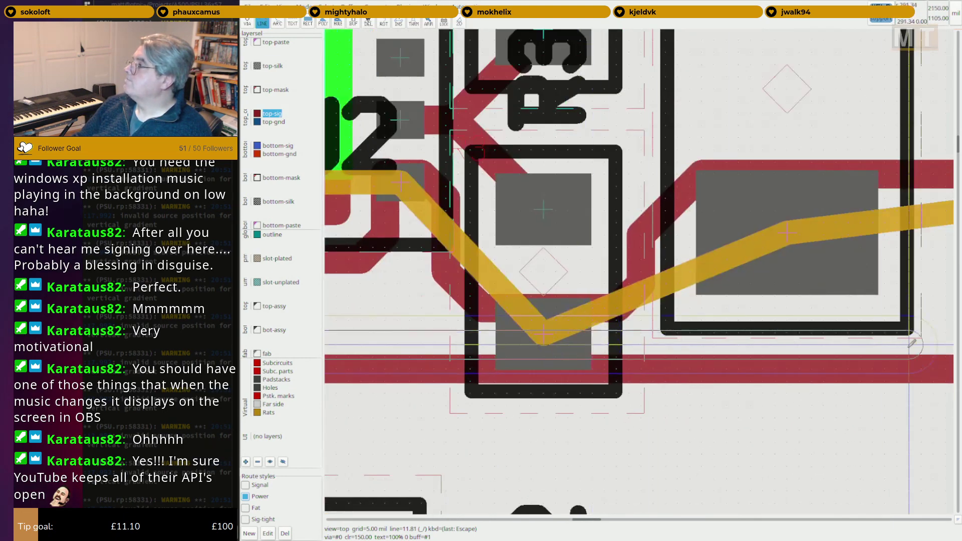
pyautogui.moveTo(912, 341); pyautogui.dragTo(562, 326, button='right')
pyautogui.scroll(1, 626, 333)
pyautogui.click(622, 329)
pyautogui.click(616, 131)
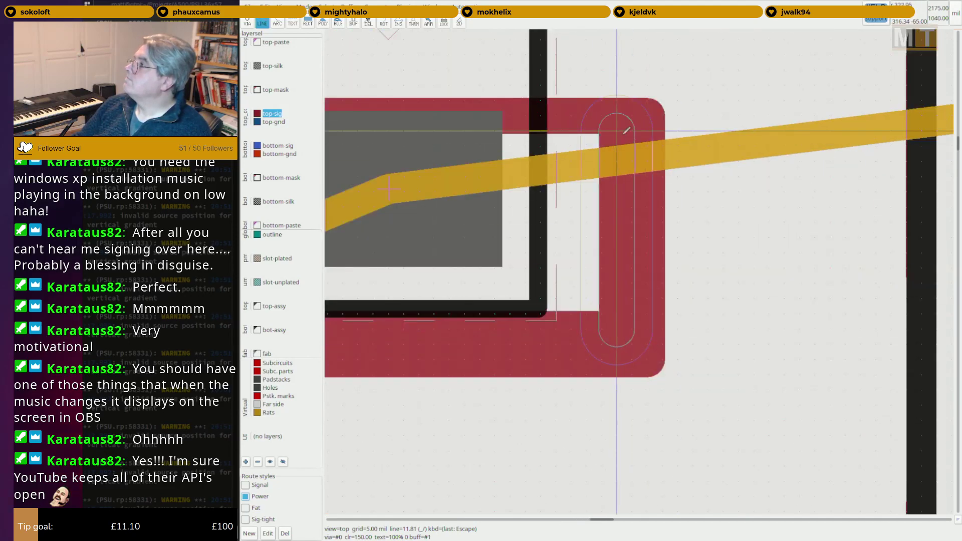
# Widen the copper around C6's lower pad with inner power traces along its upper, right and lower sides.
pyautogui.moveTo(503, 154); pyautogui.dragTo(821, 186, button='right')
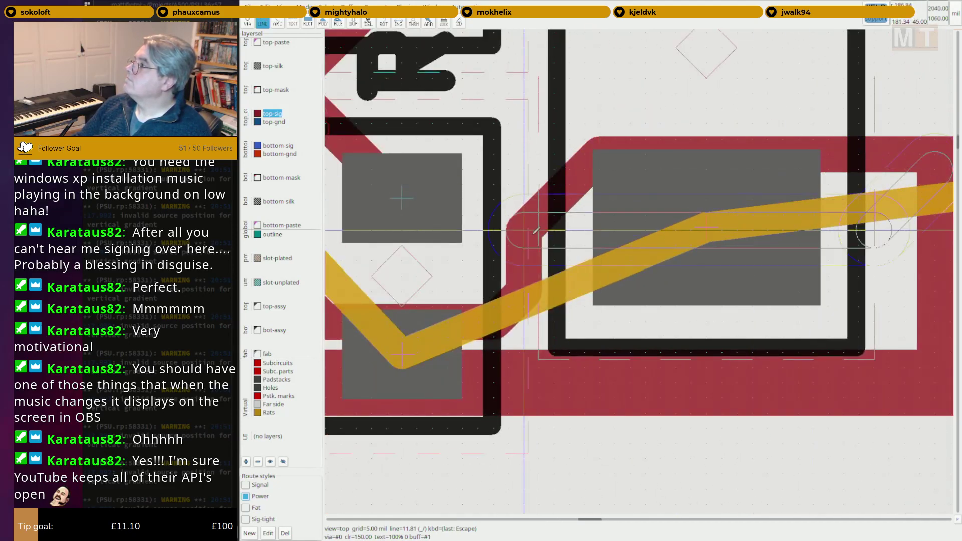
pyautogui.click(531, 223)
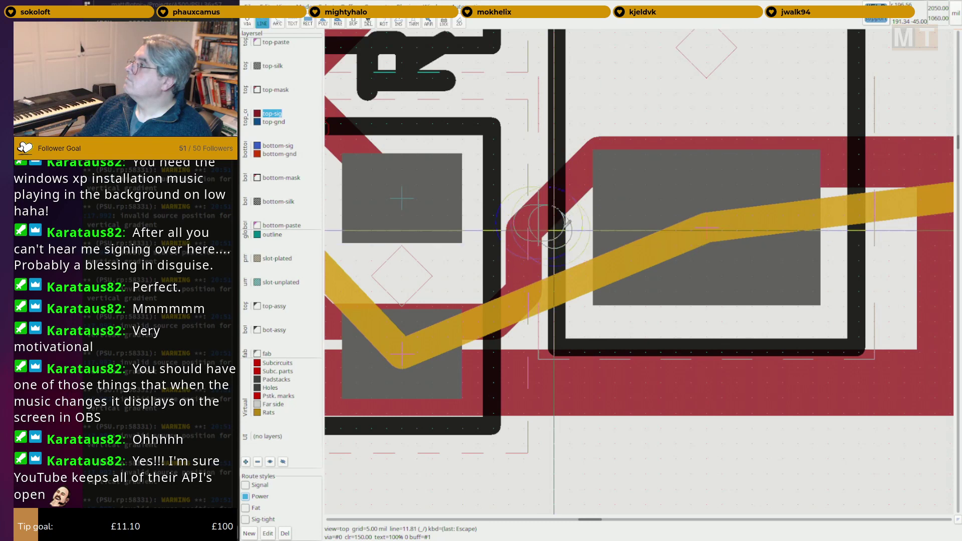
pyautogui.moveTo(692, 196); pyautogui.dragTo(612, 194, button='right')
pyautogui.click(520, 181)
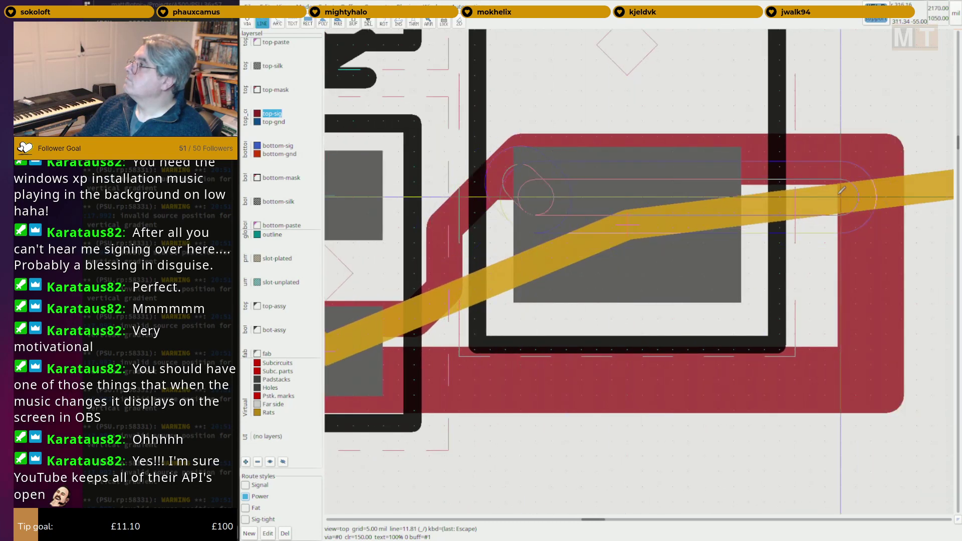
pyautogui.click(839, 196)
pyautogui.click(824, 347)
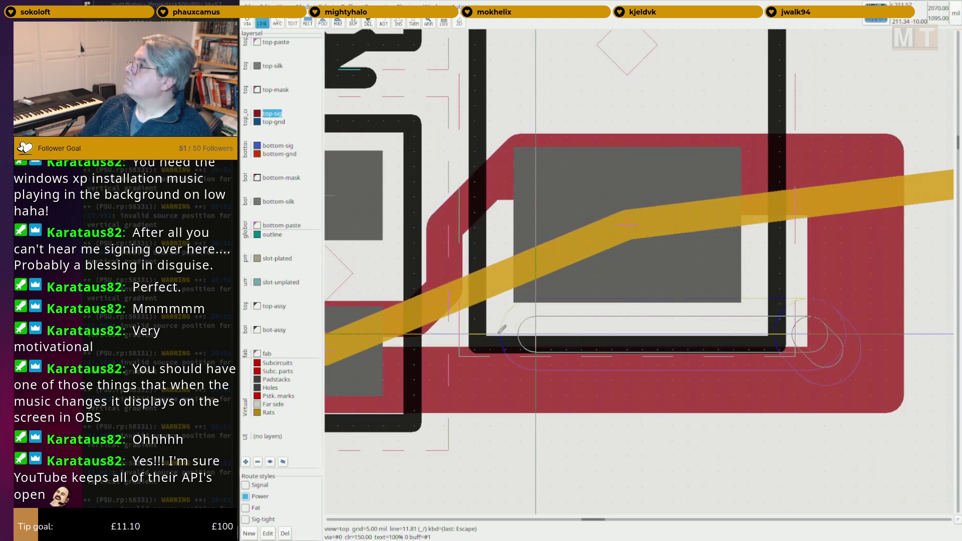
pyautogui.click(422, 333)
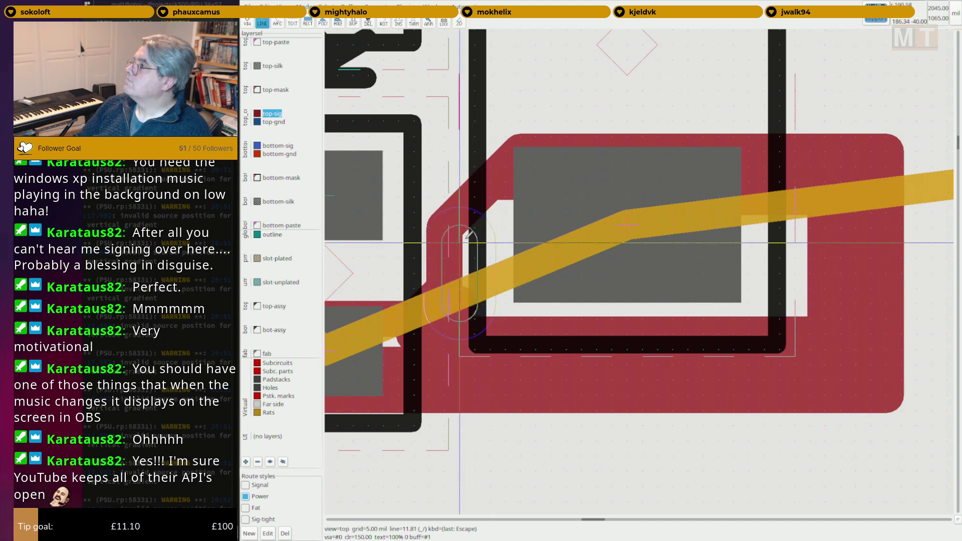
# Fill the remaining gaps on all sides of C6's lower pad with further power traces up to the pad edges.
pyautogui.click(504, 318)
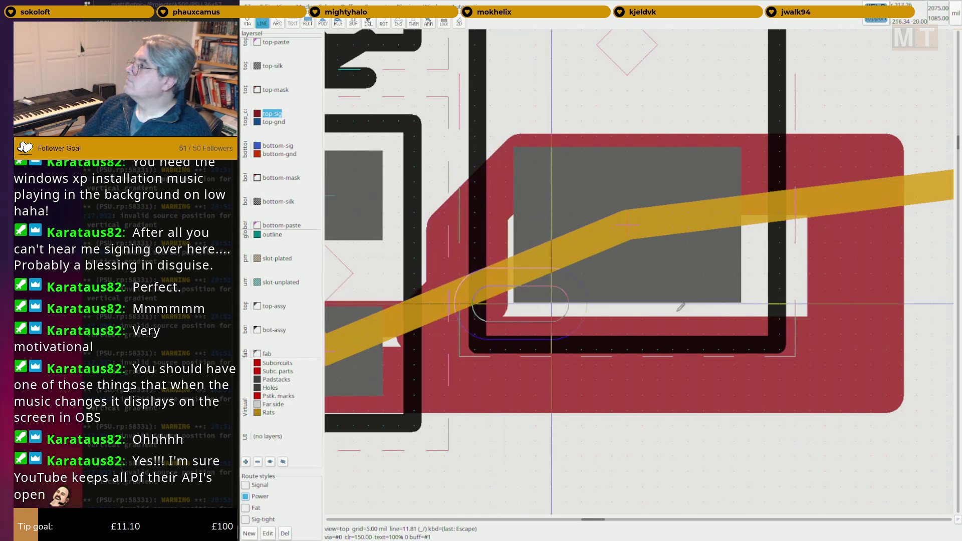
pyautogui.click(811, 317)
pyautogui.click(795, 213)
pyautogui.click(764, 243)
pyautogui.click(749, 289)
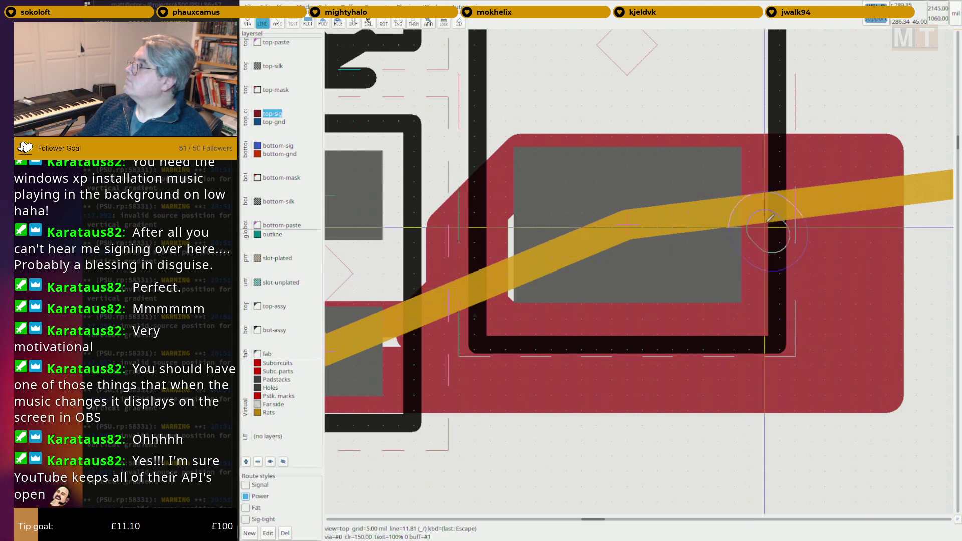
pyautogui.click(514, 221)
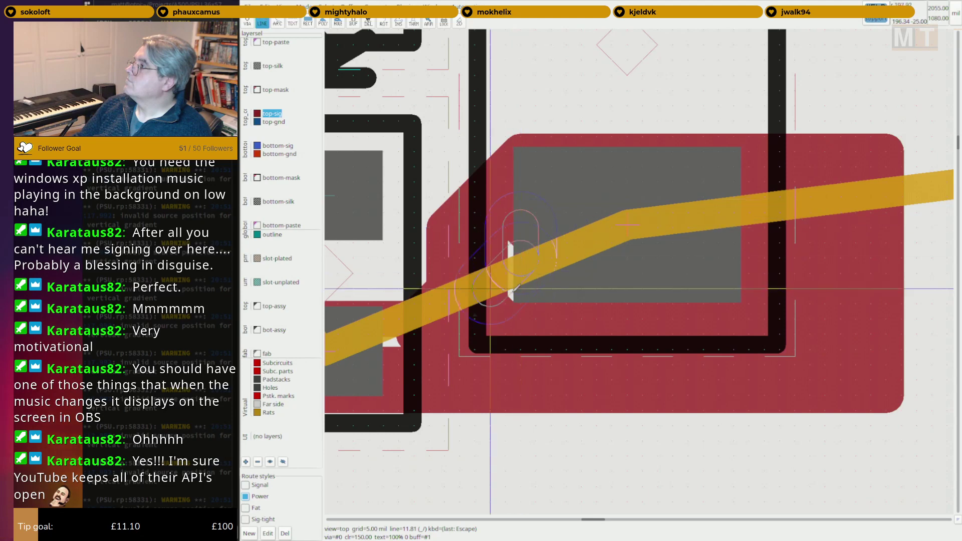
pyautogui.click(495, 307)
# Run the power trace from C6's lower-left corner back across R3's lower pad to the copper below U2's lower-left pad.
pyautogui.scroll(-1, 495, 306)
pyautogui.moveTo(494, 306); pyautogui.dragTo(738, 301, button='middle')
pyautogui.click(737, 321)
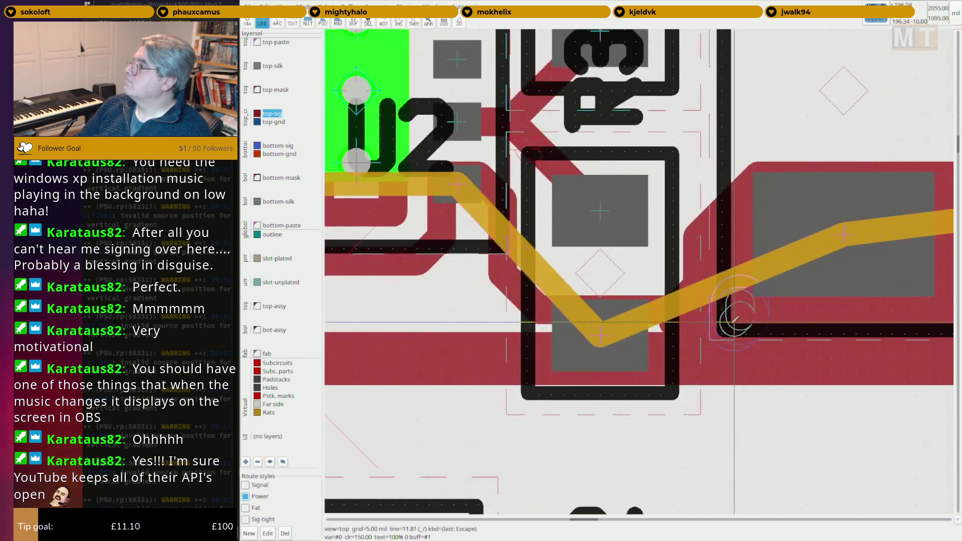
pyautogui.moveTo(333, 323); pyautogui.dragTo(779, 334, button='middle')
pyautogui.click(720, 331)
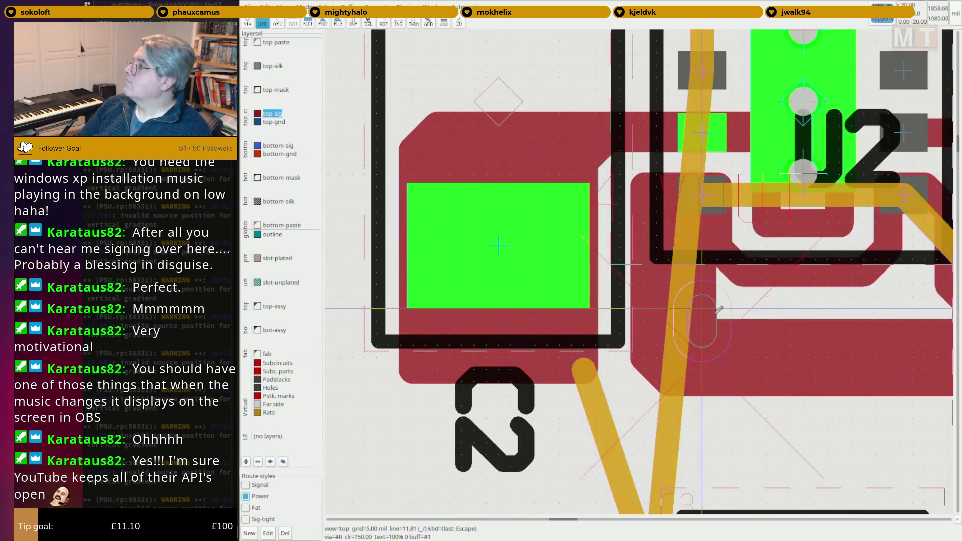
pyautogui.click(718, 308)
# Fill the gap between the wide lower trace and U2 with power traces, up to U2's lower-right pad, and end the trace.
pyautogui.moveTo(913, 330); pyautogui.dragTo(572, 307, button='middle')
pyautogui.click(630, 286)
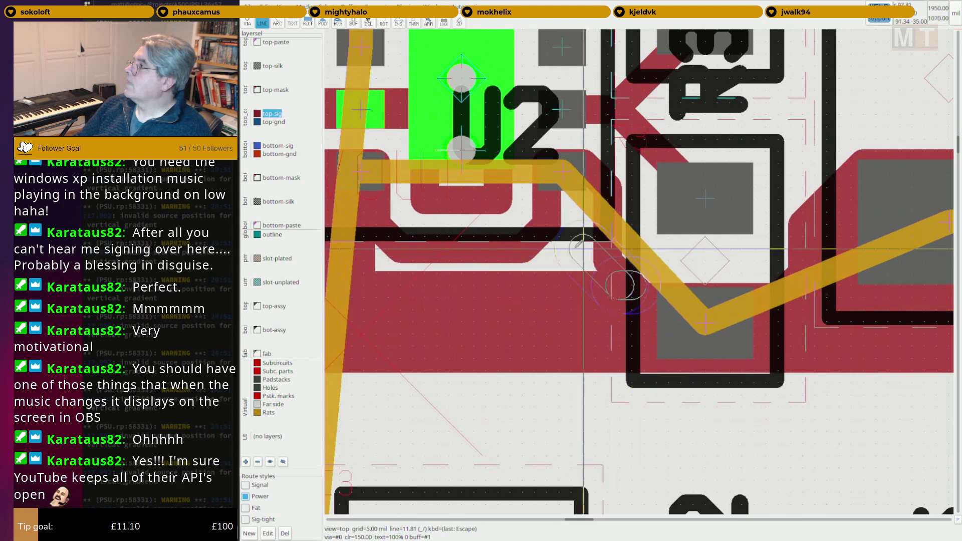
pyautogui.click(583, 261)
pyautogui.moveTo(472, 267); pyautogui.dragTo(616, 284, button='middle')
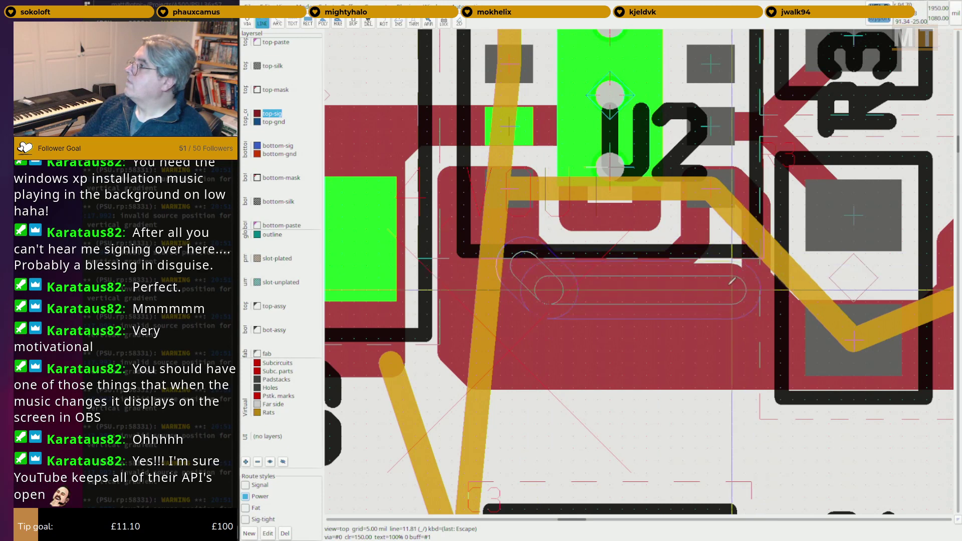
pyautogui.click(732, 283)
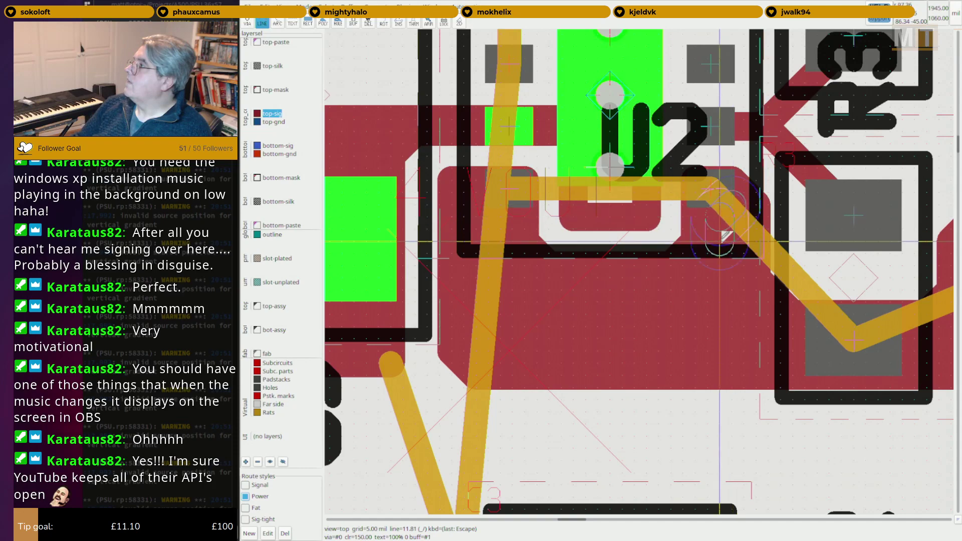
pyautogui.scroll(-4, 719, 241)
pyautogui.press('Escape')
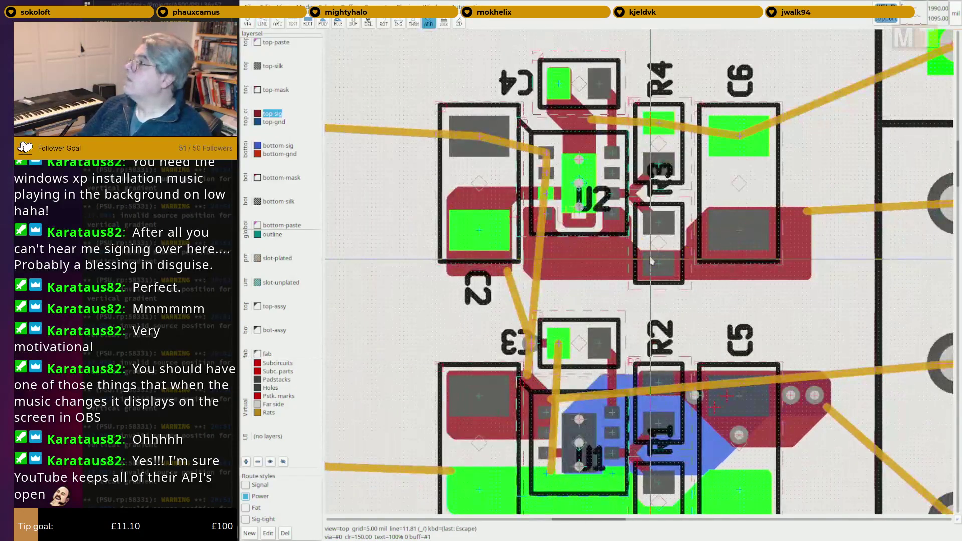
# Draw a power trace loop from U2's second left pad around C2's upper pad and back through U2's upper-left pad.
pyautogui.scroll(-2, 782, 278)
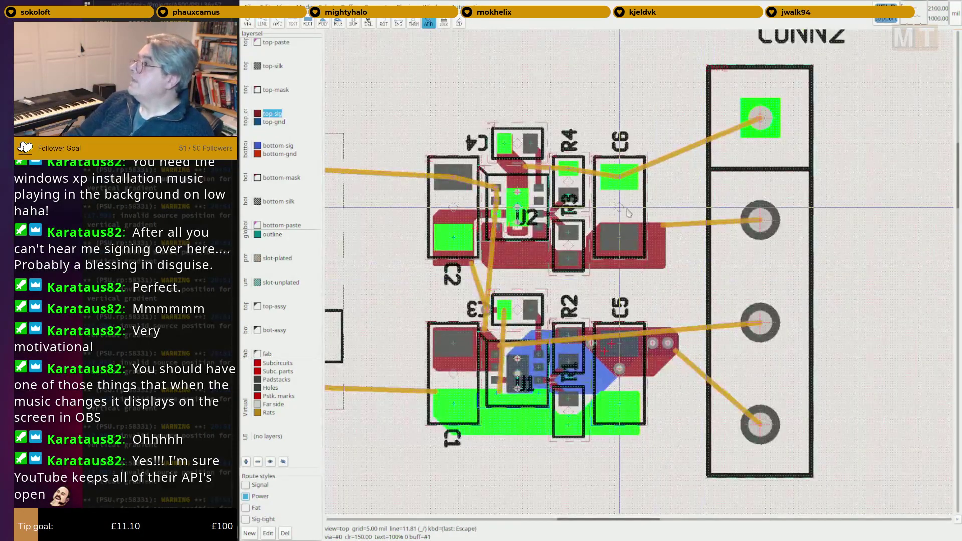
pyautogui.scroll(2, 493, 200)
pyautogui.press('F2')
pyautogui.scroll(1, 501, 210)
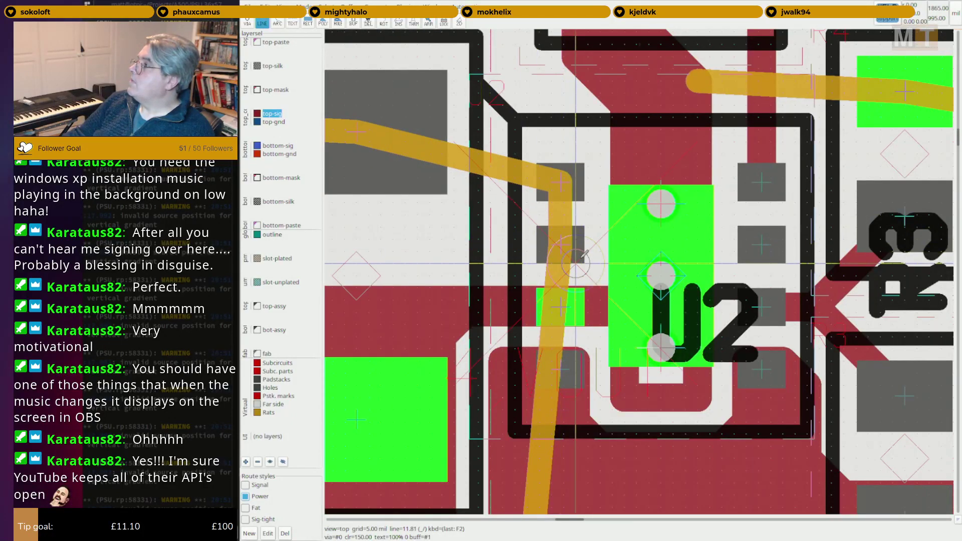
pyautogui.scroll(-1, 478, 237)
pyautogui.moveTo(451, 229); pyautogui.dragTo(570, 264, button='right')
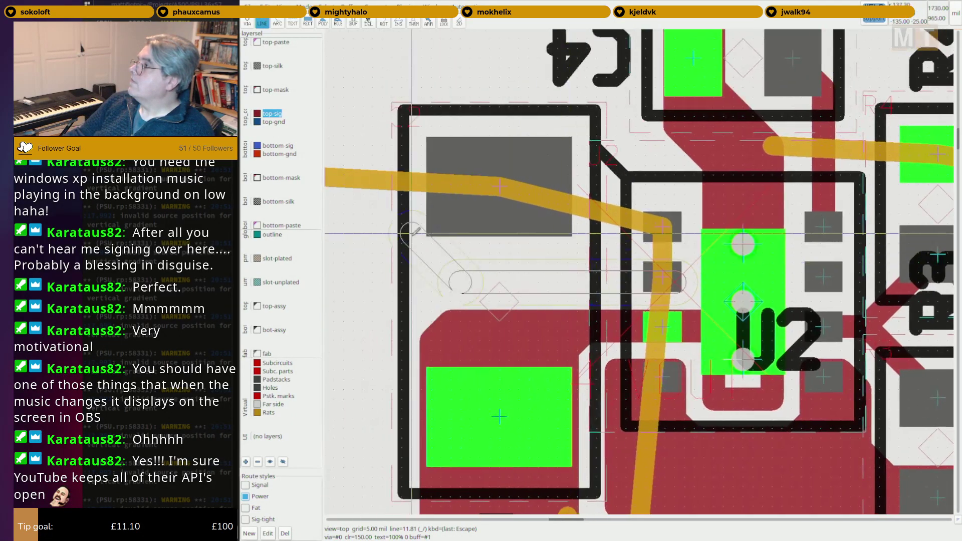
pyautogui.click(432, 233)
pyautogui.click(431, 134)
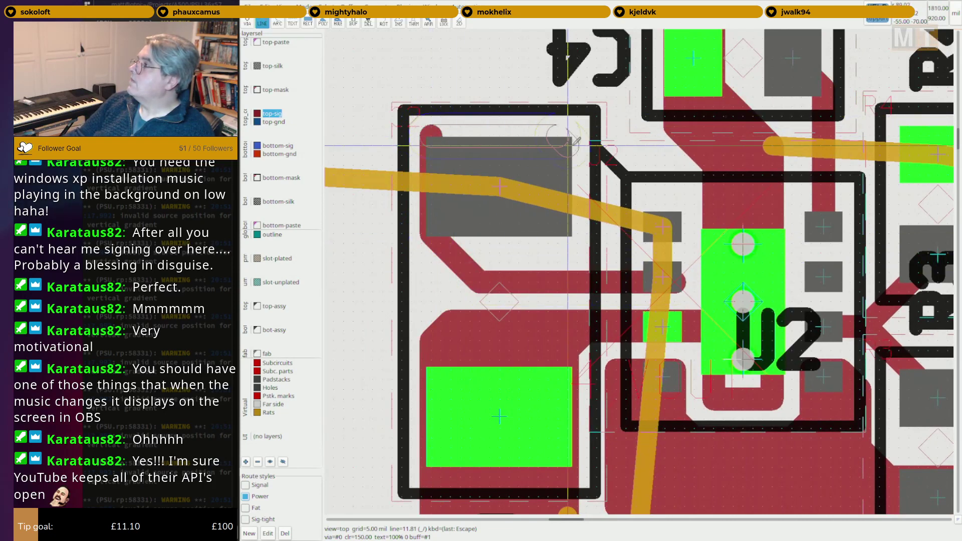
pyautogui.click(666, 223)
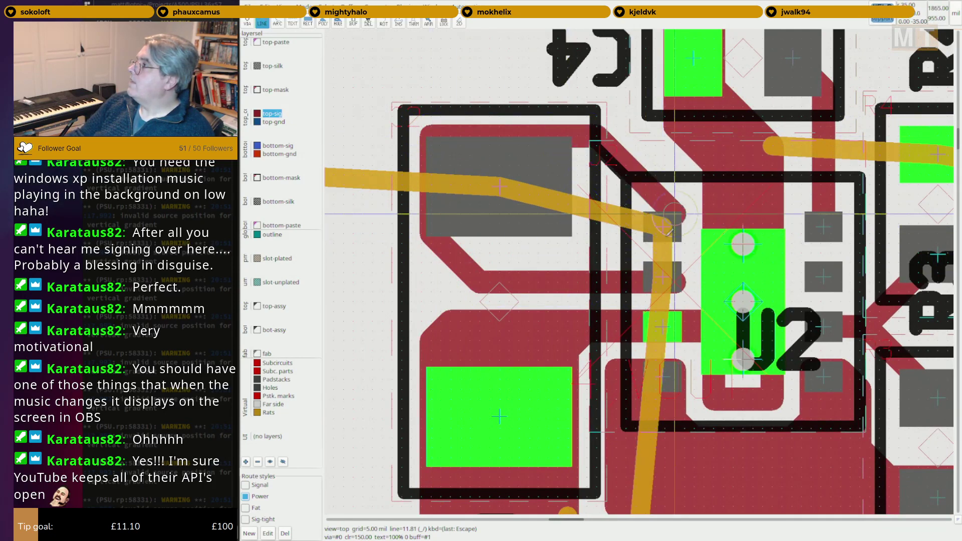
pyautogui.click(663, 276)
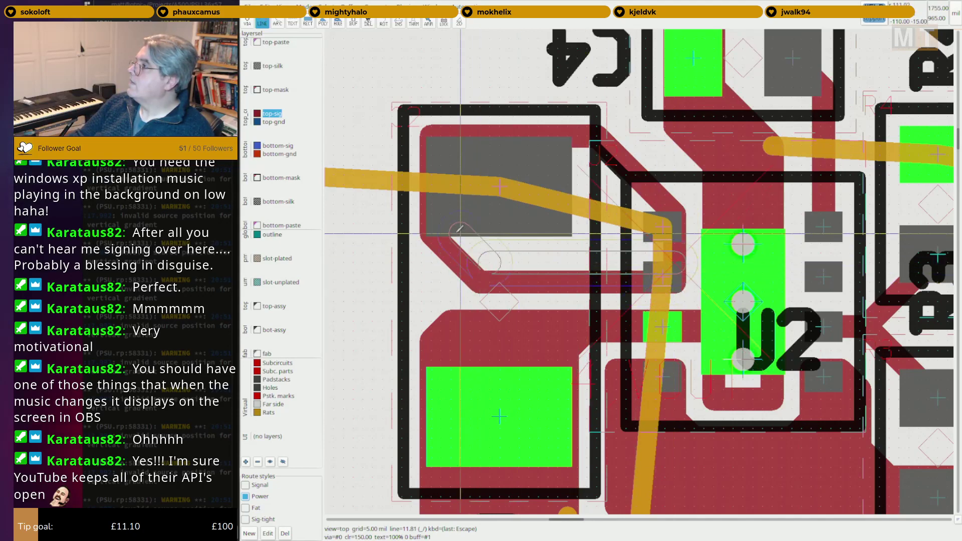
# Fill the inside of the loop between C2's upper pad and U2's two upper-left pads with power traces.
pyautogui.click(455, 233)
pyautogui.click(653, 245)
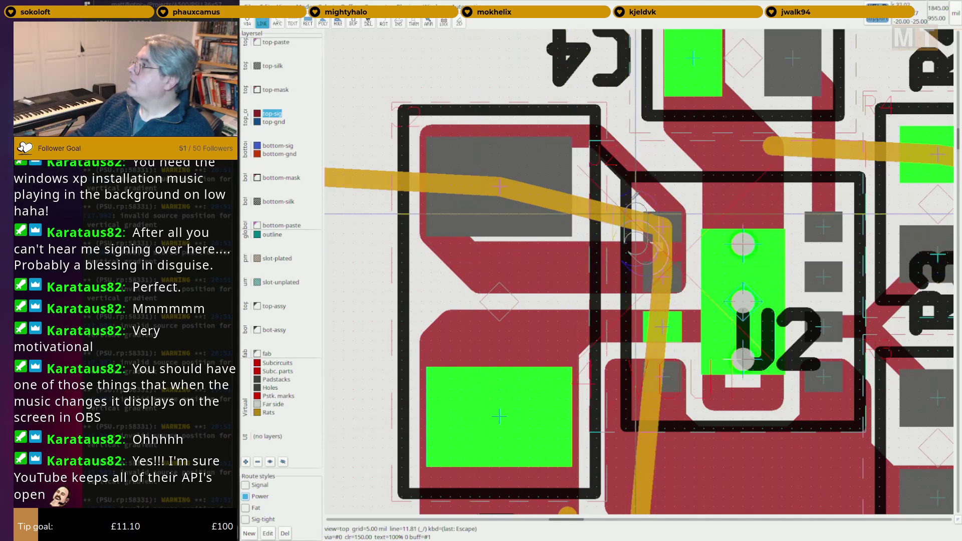
pyautogui.click(592, 148)
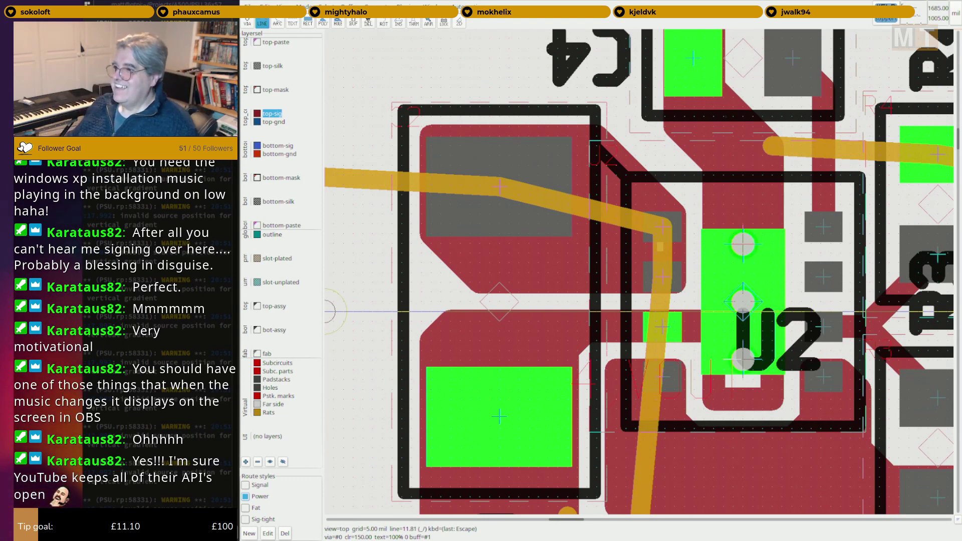
# End the trace, refresh the rat lines and check the remaining connections around U2.
pyautogui.scroll(-2, 679, 379)
pyautogui.press('Escape')
pyautogui.moveTo(687, 375); pyautogui.dragTo(547, 339, button='middle')
pyautogui.press('o')
pyautogui.press('Escape')
pyautogui.press('l')
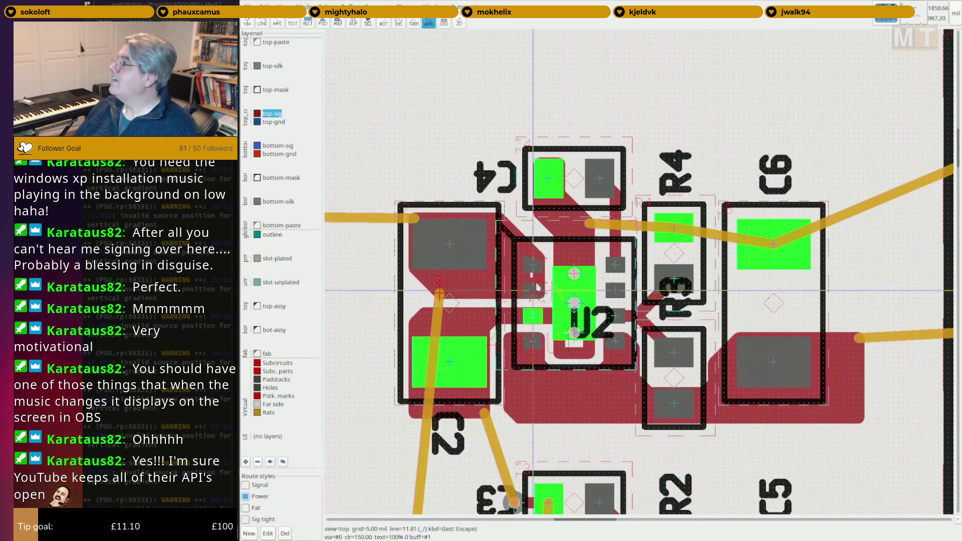
pyautogui.scroll(4, 518, 303)
pyautogui.press('Escape')
pyautogui.scroll(-10, 520, 289)
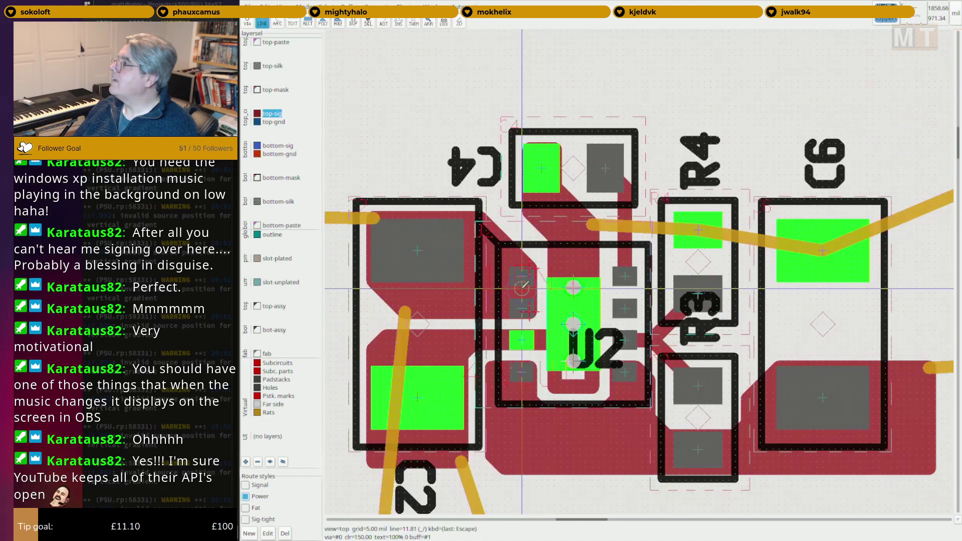
pyautogui.moveTo(618, 341); pyautogui.dragTo(607, 292, button='middle')
pyautogui.press('c')
pyautogui.press('r')
pyautogui.press('Escape')
pyautogui.scroll(-2, 607, 292)
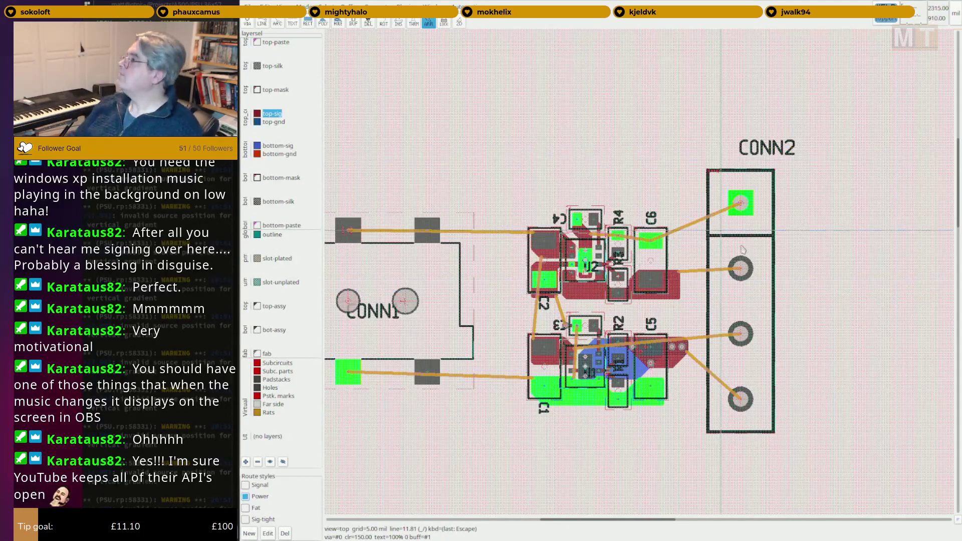
# Join R4's lower pad to R3's upper pad with power traces, filling the wedge beside U2's right-hand pad.
pyautogui.scroll(10, 617, 281)
pyautogui.press('l')
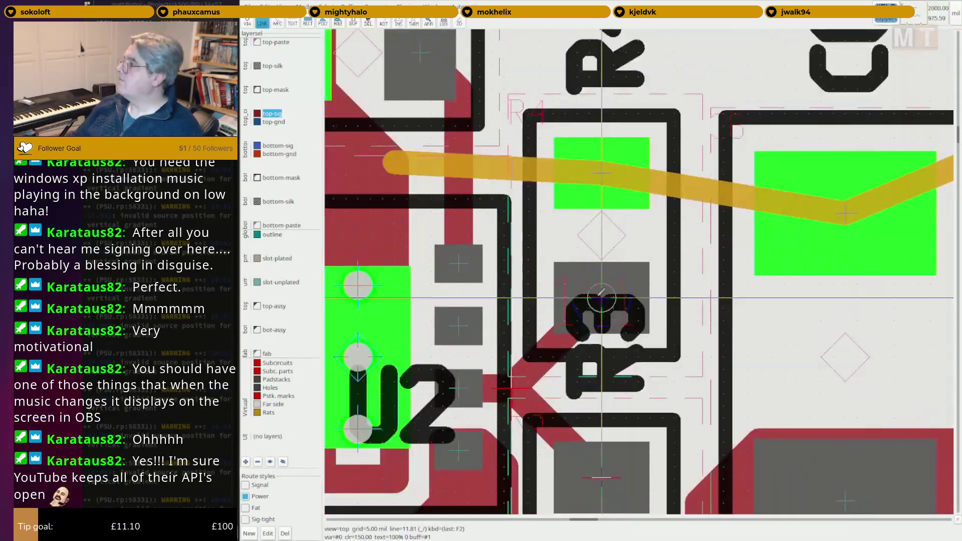
pyautogui.click(601, 300)
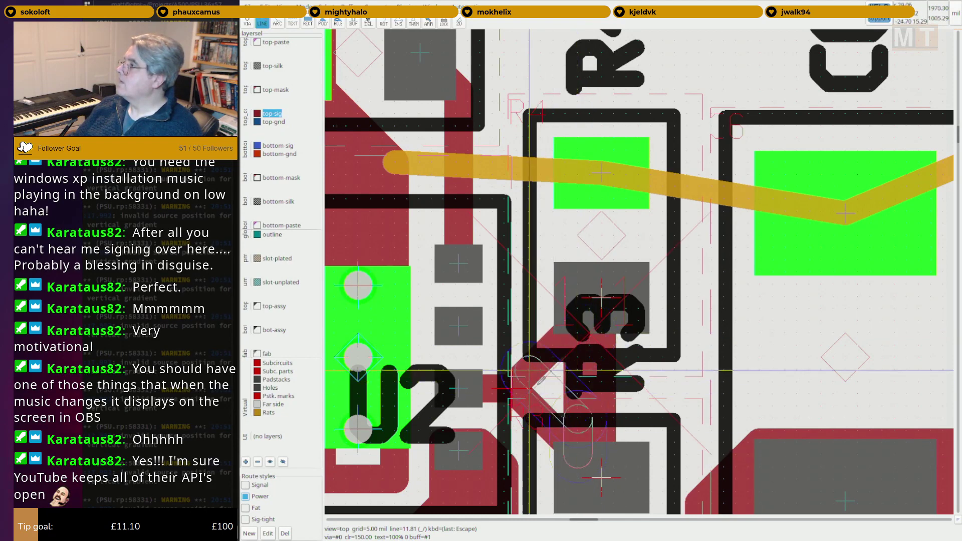
pyautogui.press('Escape')
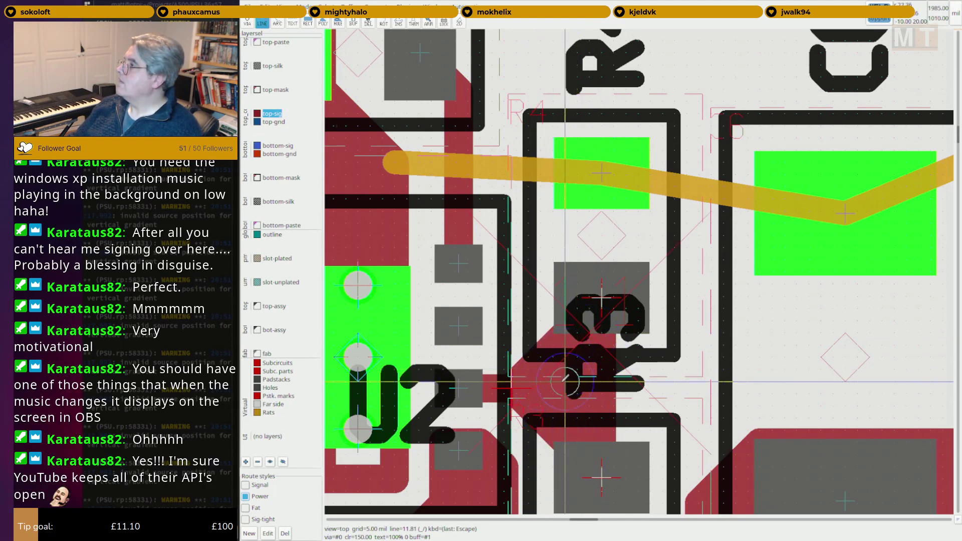
# Join R2's lower pad to R1's upper pad beside U1 with power traces, filling the wedge between them.
pyautogui.scroll(-3, 565, 381)
pyautogui.moveTo(566, 381); pyautogui.dragTo(612, 110, button='middle')
pyautogui.moveTo(587, 441); pyautogui.dragTo(605, 343, button='middle')
pyautogui.scroll(3, 595, 393)
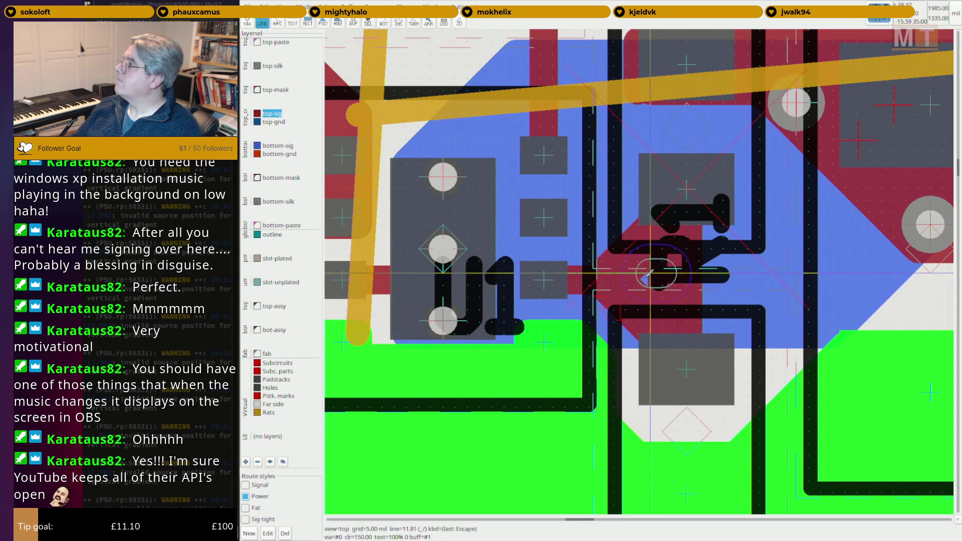
pyautogui.scroll(-4, 661, 268)
pyautogui.press('Escape')
# Switch the board's measurement units from mil to millimetres.
pyautogui.scroll(-2, 661, 281)
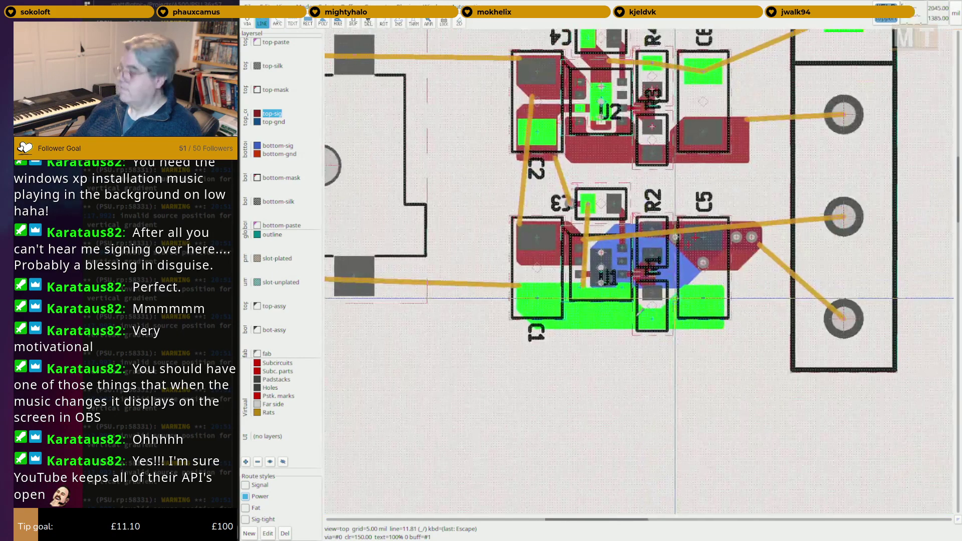
pyautogui.scroll(-2, 660, 321)
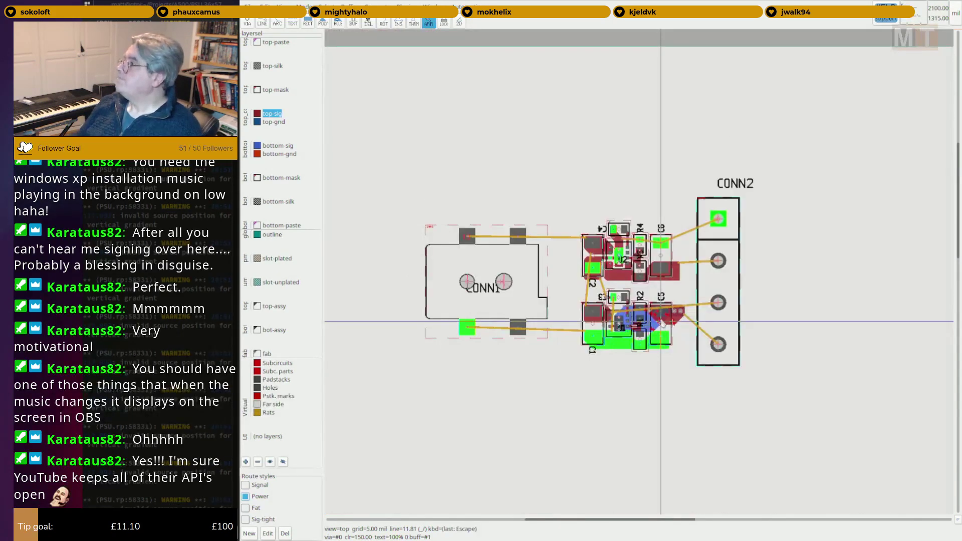
pyautogui.scroll(1, 704, 269)
pyautogui.scroll(1, 705, 270)
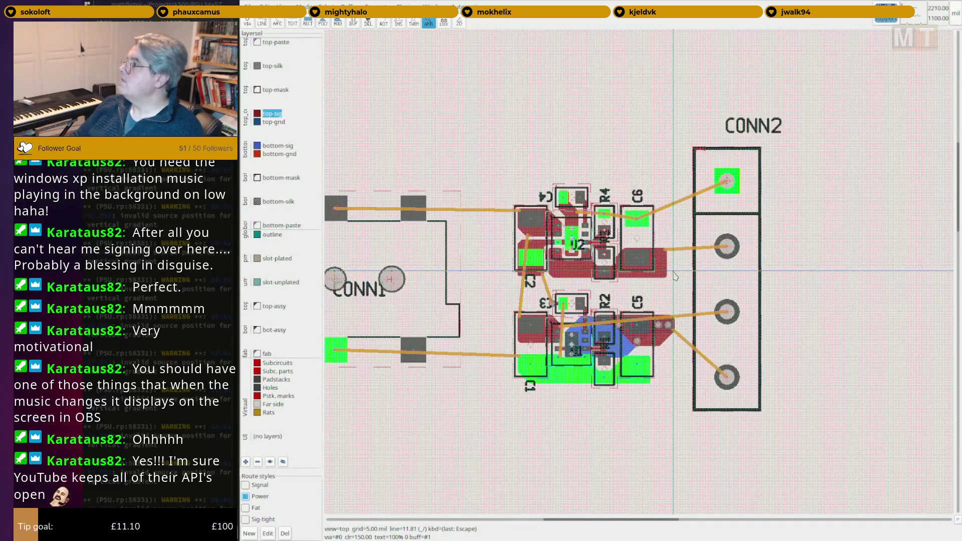
pyautogui.scroll(-2, 674, 340)
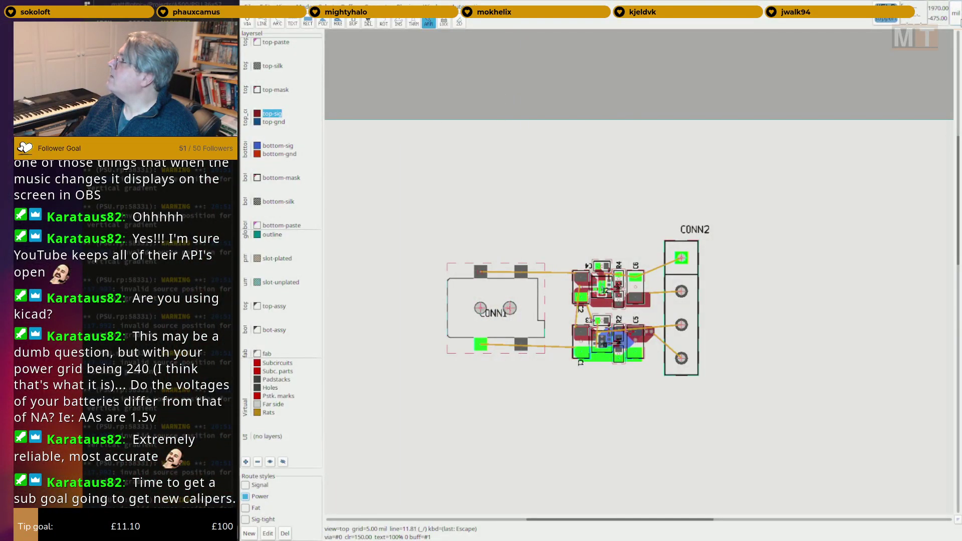
pyautogui.click(955, 16)
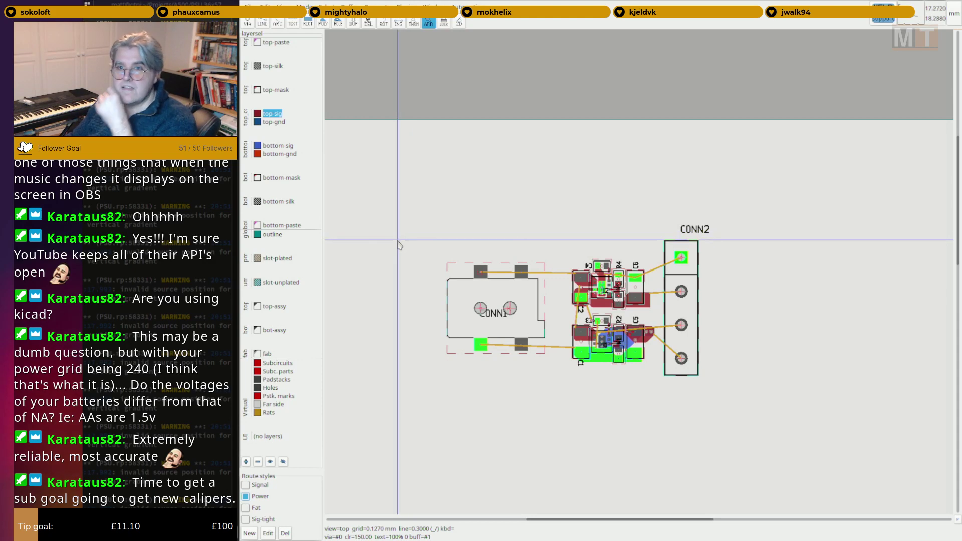
pyautogui.scroll(4, 407, 236)
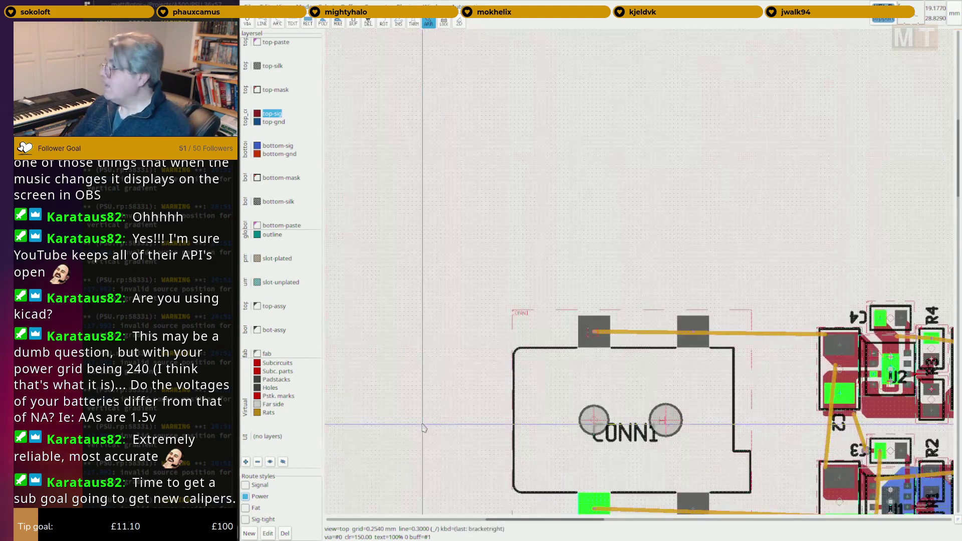
# Set the drawing grid to 1 mm.
pyautogui.press(']')
pyautogui.press(']')
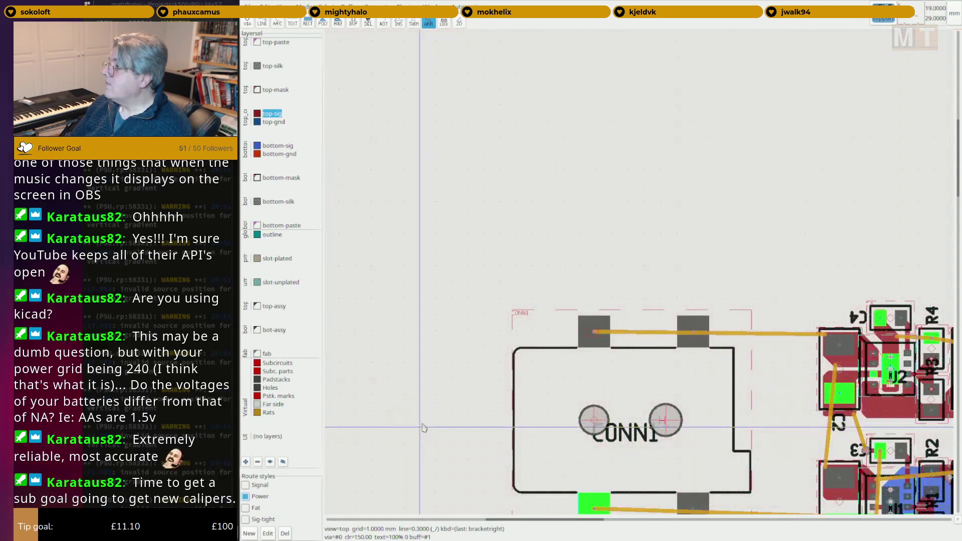
pyautogui.scroll(-2, 420, 408)
pyautogui.moveTo(422, 373); pyautogui.dragTo(480, 279, button='middle')
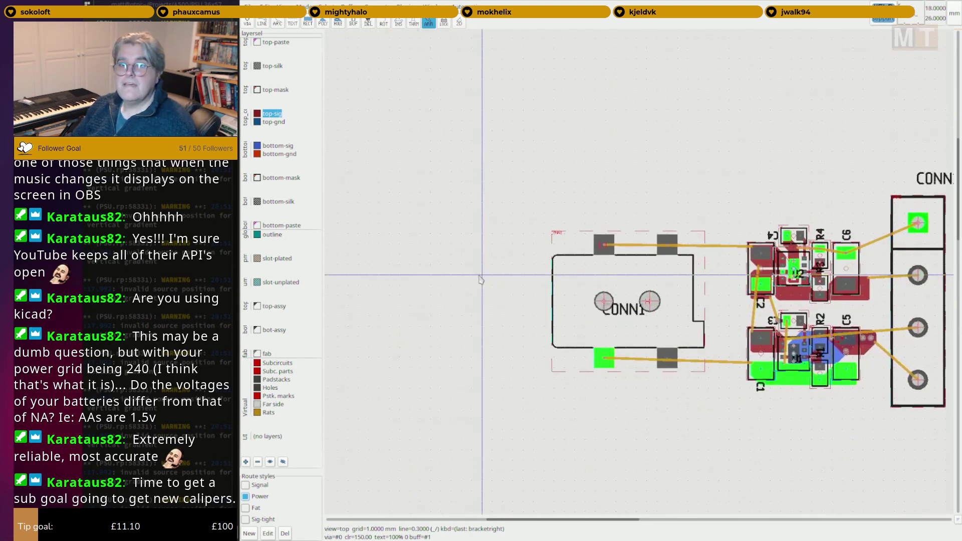
pyautogui.scroll(1, 467, 265)
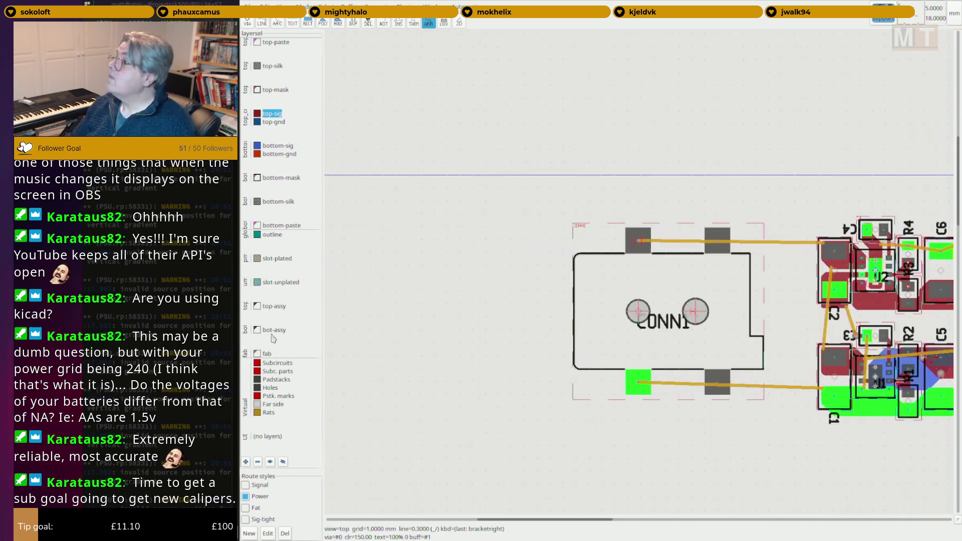
# Draw a vertical board edge on the outline layer with the Signal style along CONN1's outer side, and mark its upper end for measuring.
pyautogui.click(274, 306)
pyautogui.click(259, 485)
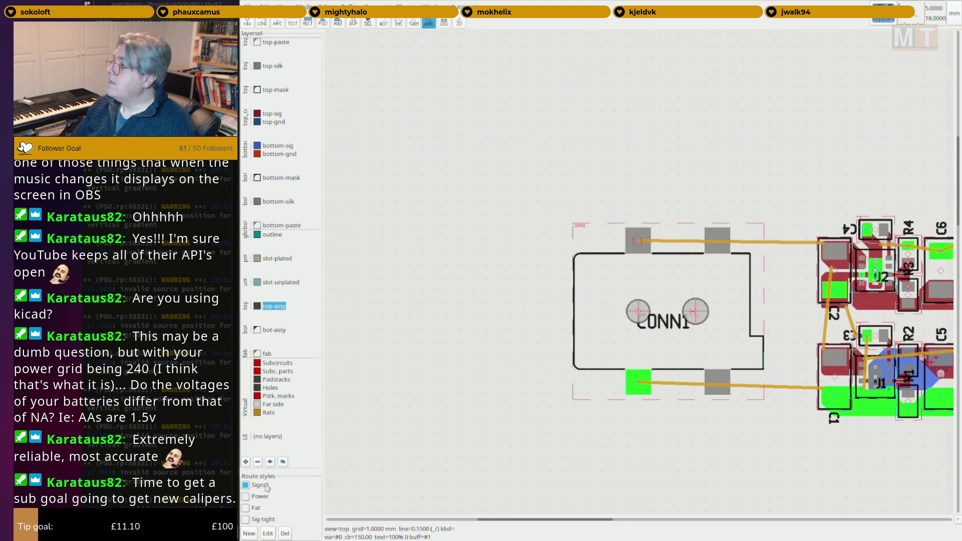
pyautogui.click(295, 241)
pyautogui.scroll(-2, 460, 171)
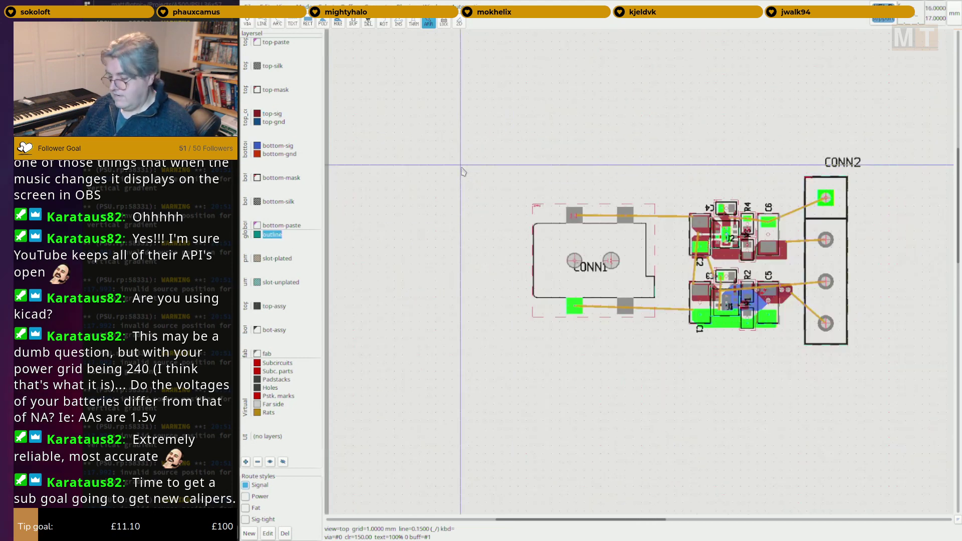
pyautogui.press('F2')
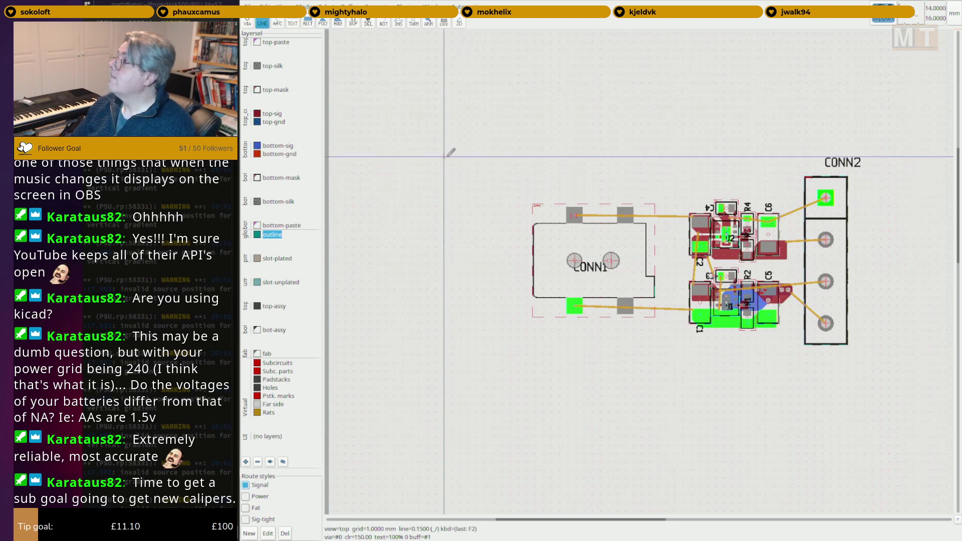
pyautogui.click(534, 94)
pyautogui.scroll(-2, 532, 147)
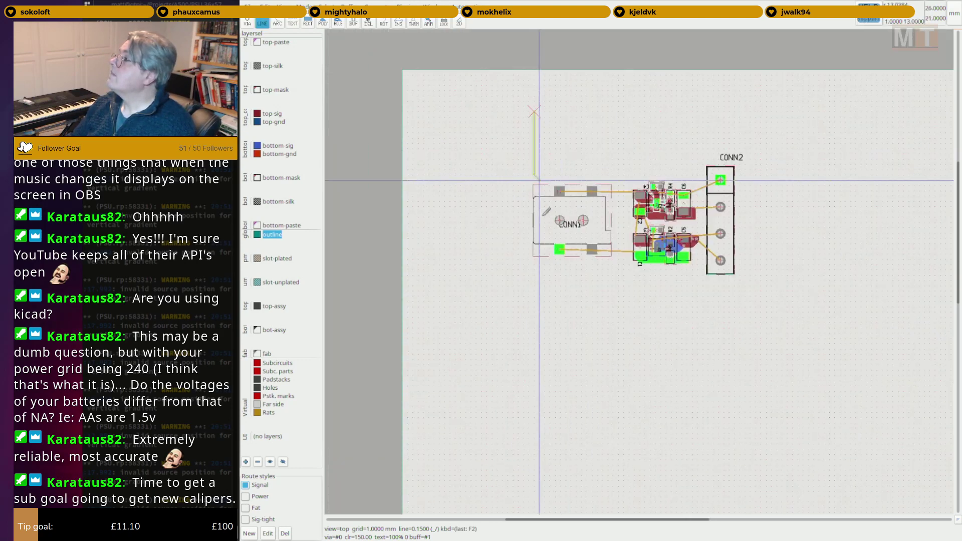
pyautogui.press('Escape')
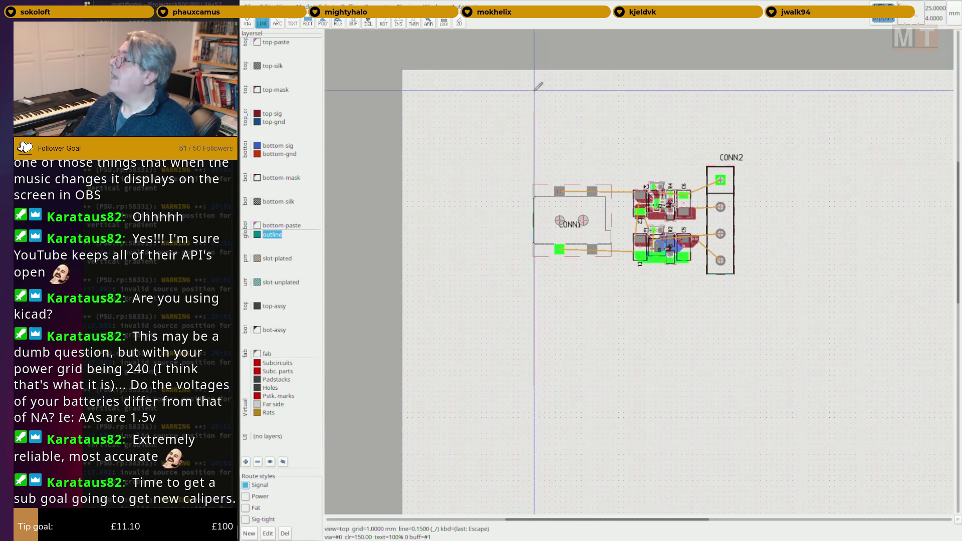
pyautogui.scroll(3, 536, 87)
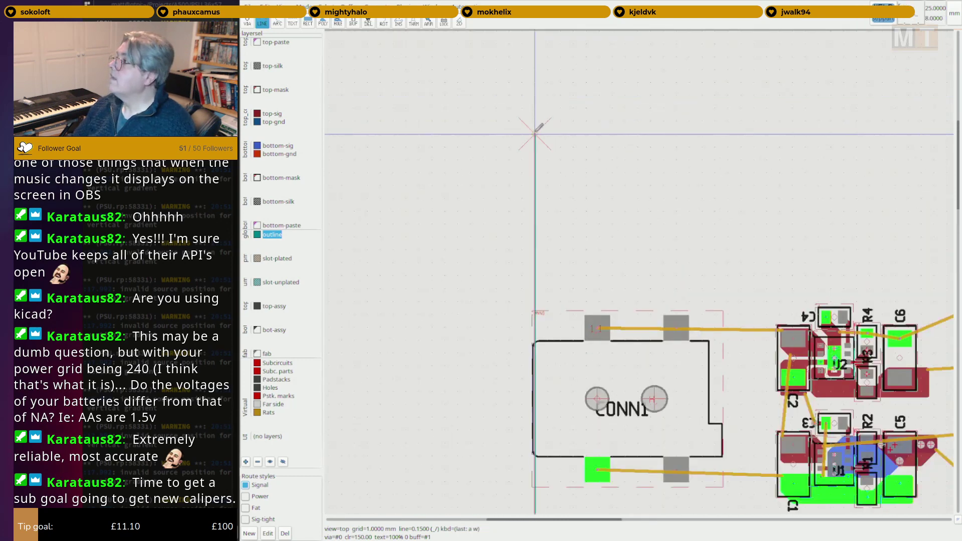
# Draw a second vertical outline line about 44 mm long, 33 mm away from the first, along CONN2's inner side.
pyautogui.scroll(-3, 594, 159)
pyautogui.moveTo(755, 155); pyautogui.dragTo(494, 180, button='middle')
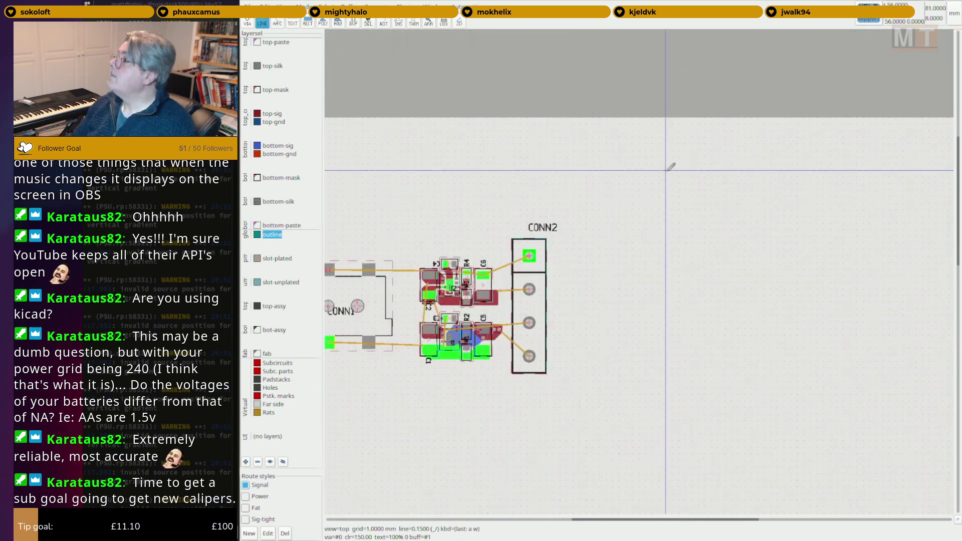
pyautogui.moveTo(670, 167); pyautogui.dragTo(839, 172, button='middle')
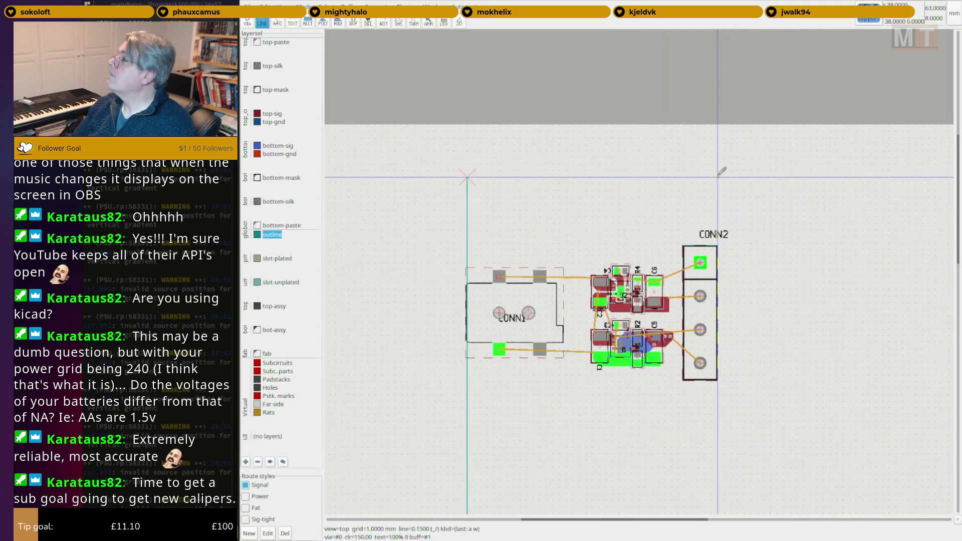
pyautogui.click(686, 176)
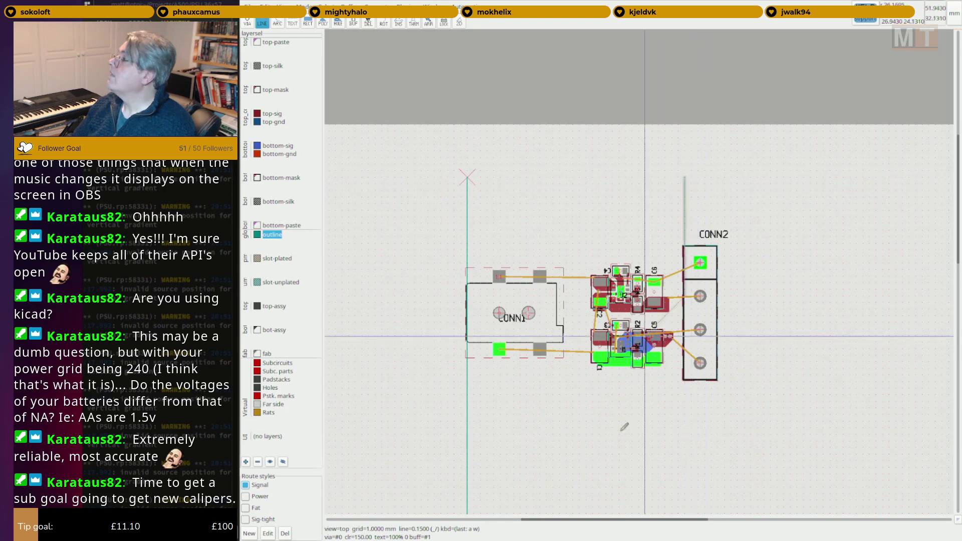
pyautogui.click(686, 467)
pyautogui.press('Escape')
pyautogui.moveTo(725, 449); pyautogui.dragTo(738, 442, button='middle')
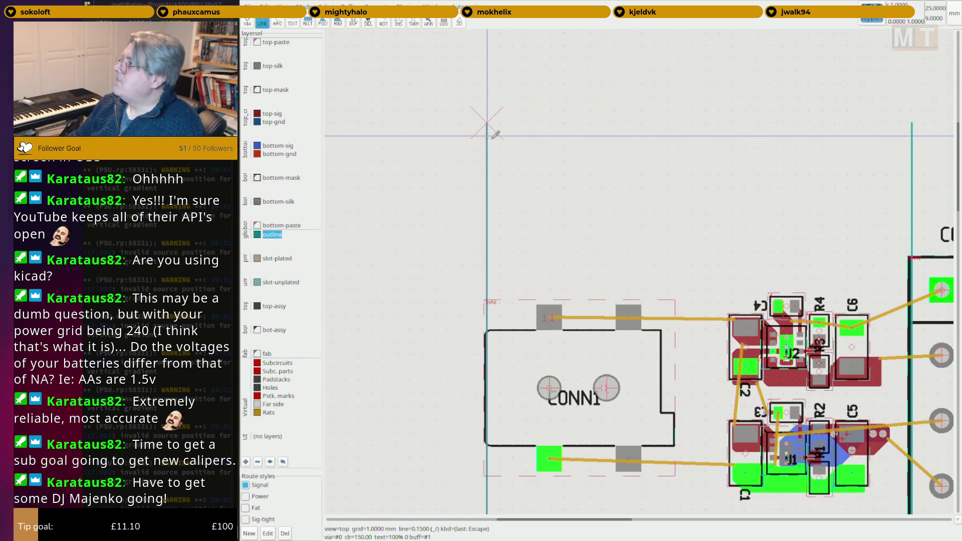
# Lower the upper end of the outline edge beside CONN1 by 10 mm and place the measuring mark on that end.
pyautogui.press('Escape')
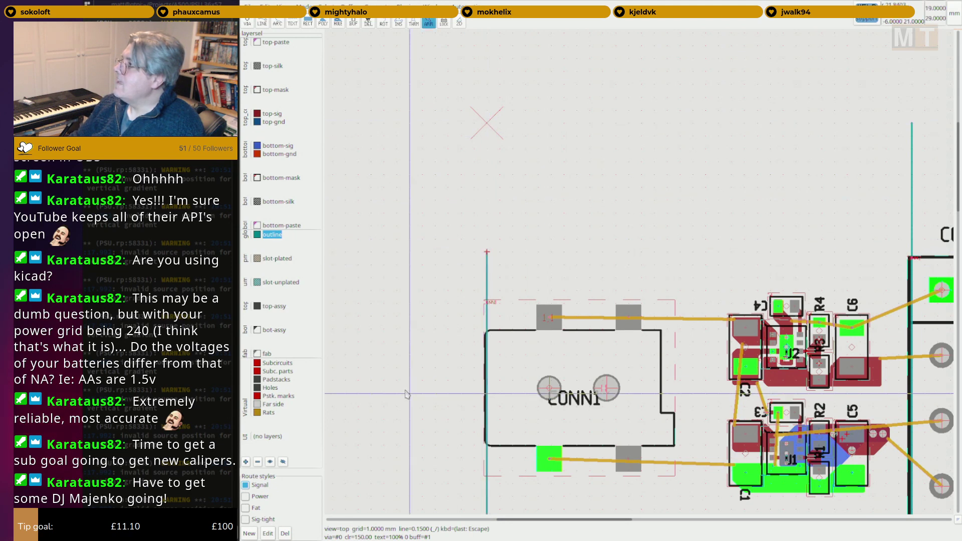
pyautogui.press('a')
pyautogui.press('w')
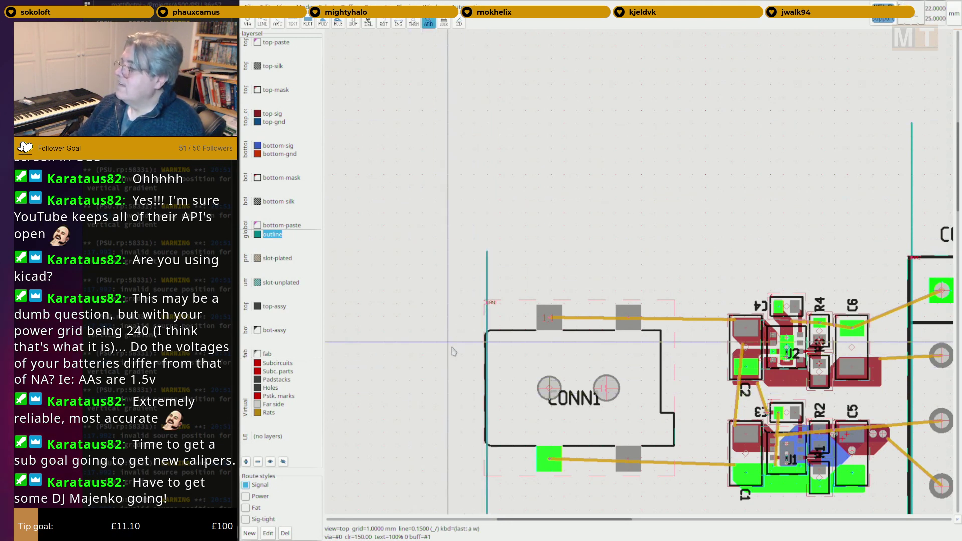
pyautogui.press('t')
pyautogui.press('a')
pyautogui.press('w')
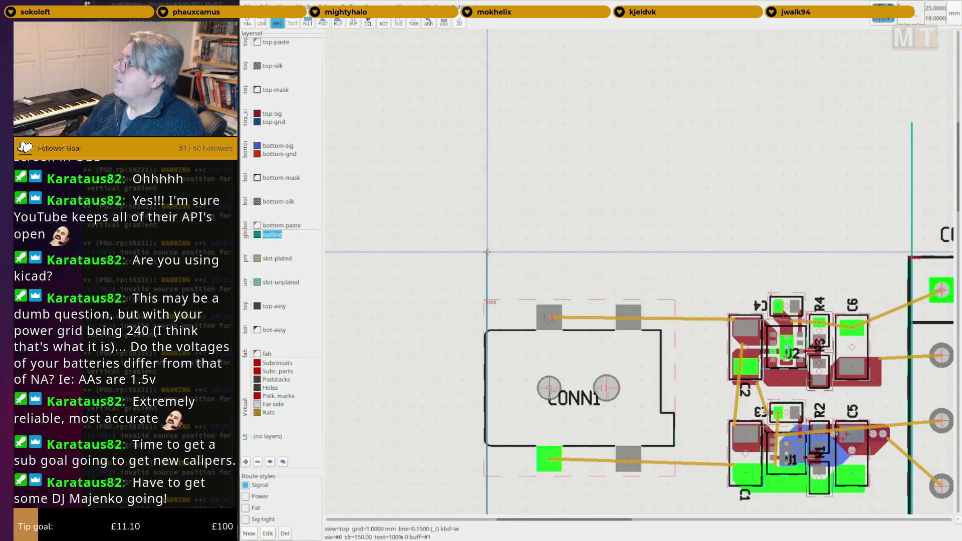
pyautogui.press('w')
pyautogui.press('Escape')
pyautogui.scroll(-2, 476, 288)
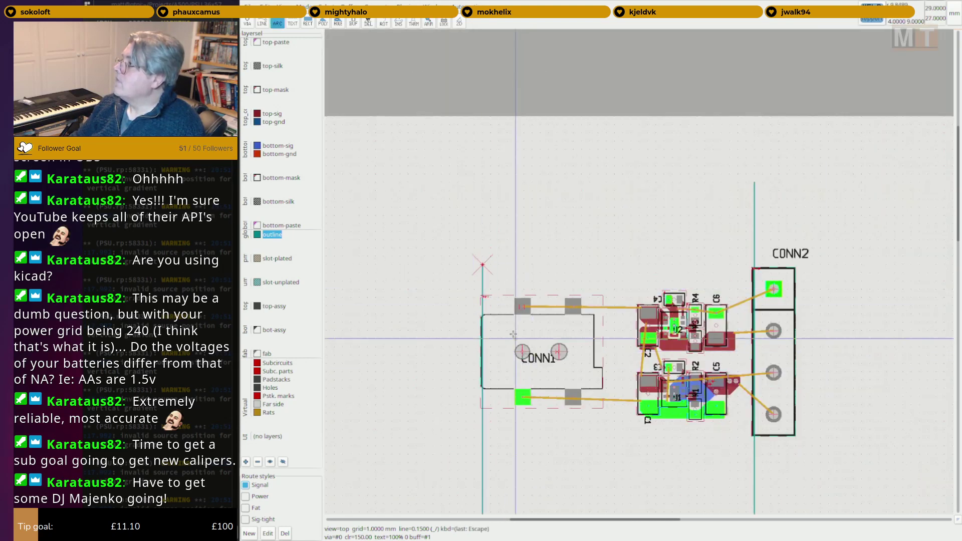
# Raise the lower end of the outline edge beside CONN1 so that the edge is 22 mm long.
pyautogui.moveTo(510, 332); pyautogui.dragTo(504, 311, button='right')
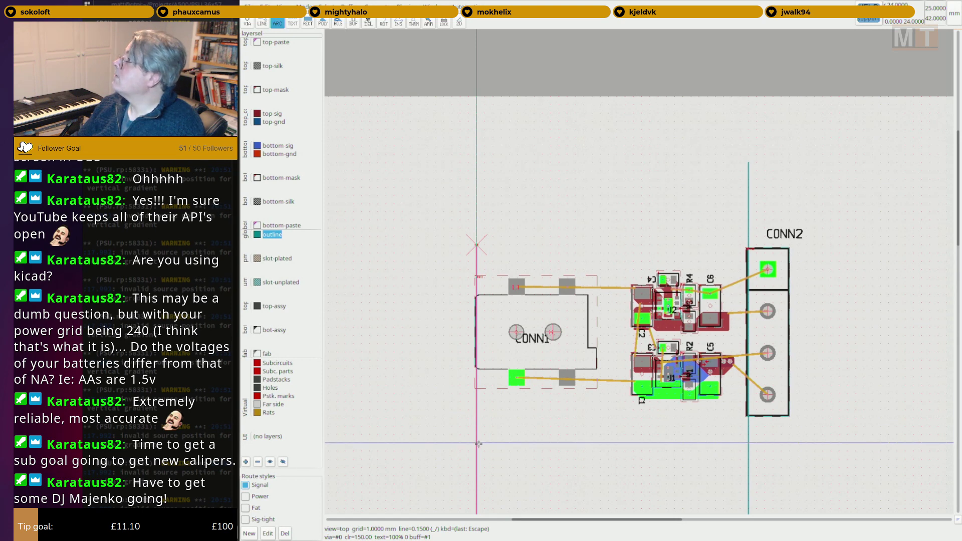
pyautogui.press('F2')
pyautogui.press('Escape')
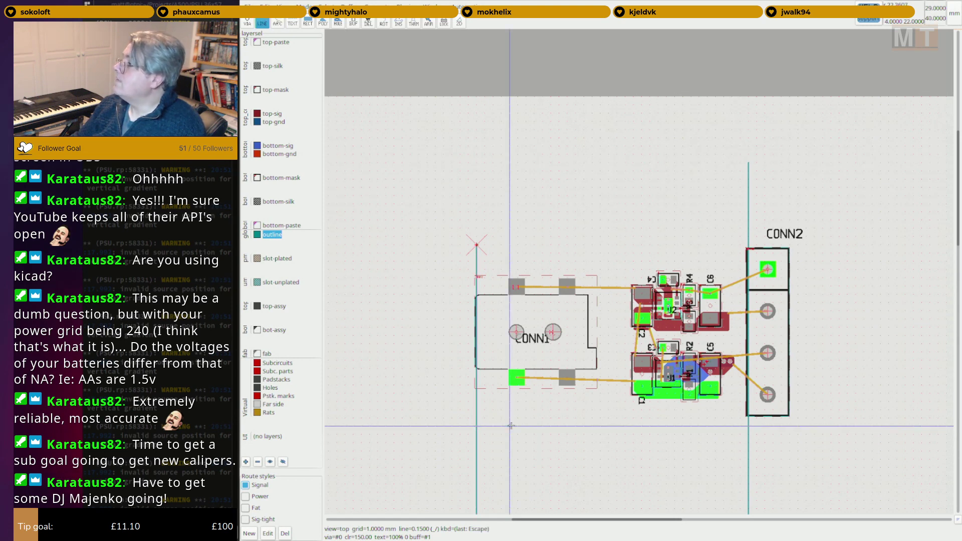
pyautogui.scroll(-2, 488, 492)
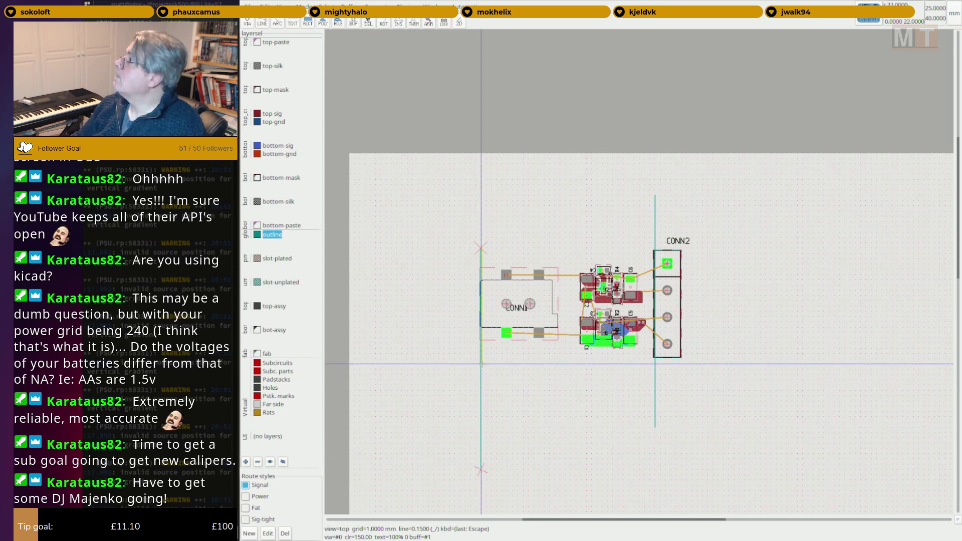
pyautogui.scroll(2, 476, 371)
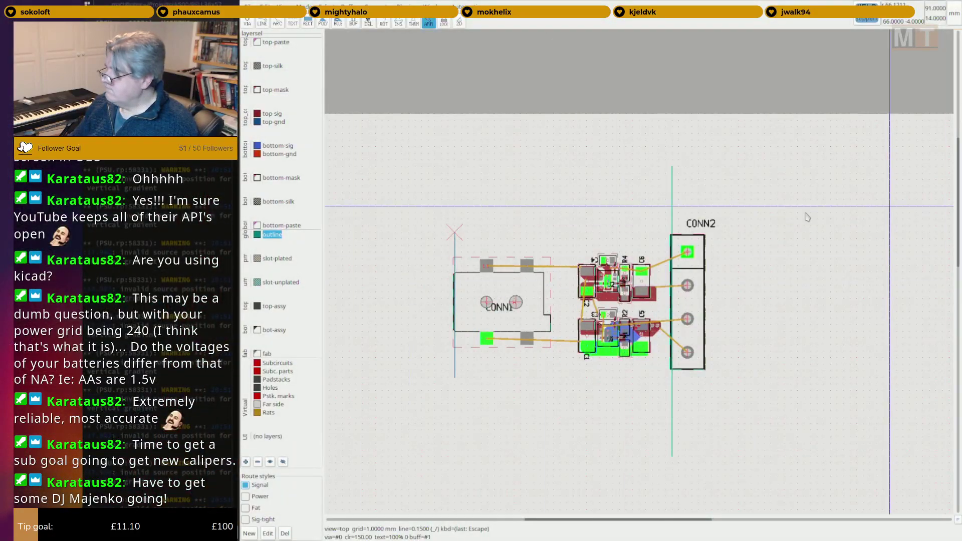
pyautogui.scroll(4, 703, 226)
pyautogui.moveTo(454, 272); pyautogui.dragTo(659, 256, button='middle')
pyautogui.press('2')
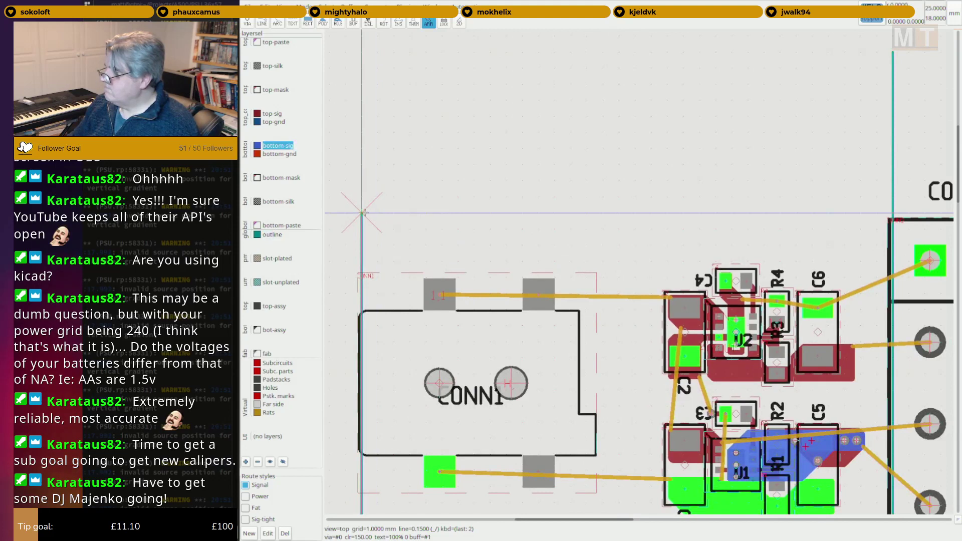
pyautogui.press('F2')
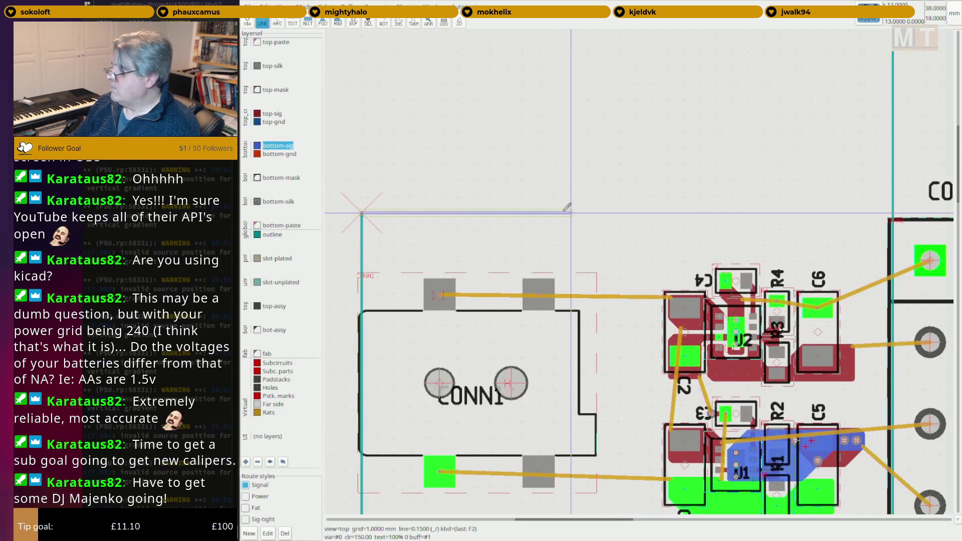
pyautogui.press('Escape')
# Draw the upper board edge on the outline layer: 19 mm horizontal, a 3 mm diagonal rise, then horizontal to the line at CONN2.
pyautogui.click(273, 234)
pyautogui.press('F2')
pyautogui.click(361, 214)
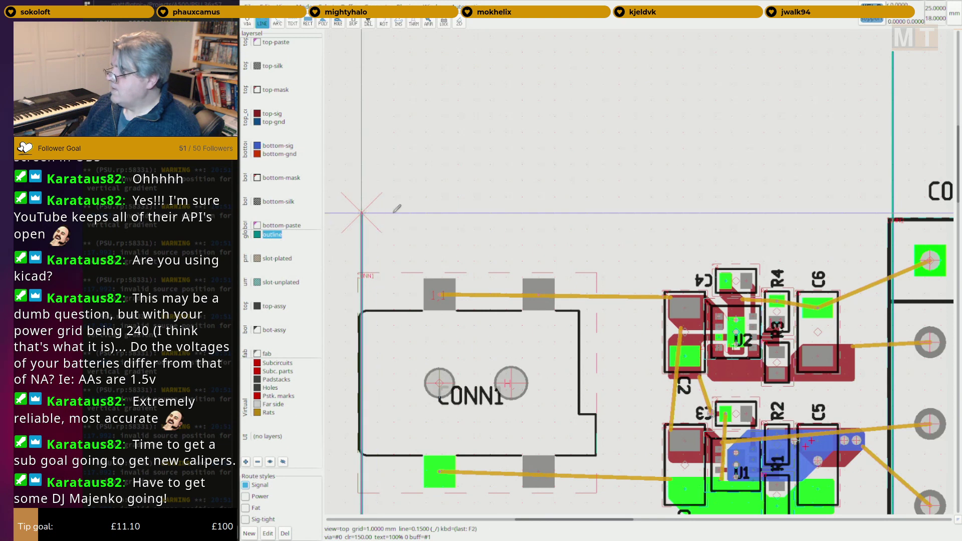
pyautogui.click(666, 213)
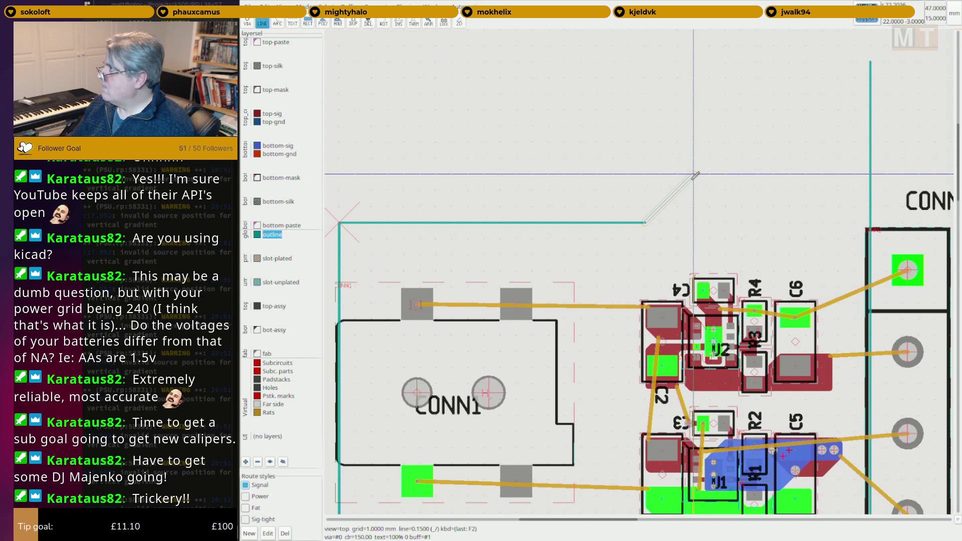
pyautogui.click(694, 174)
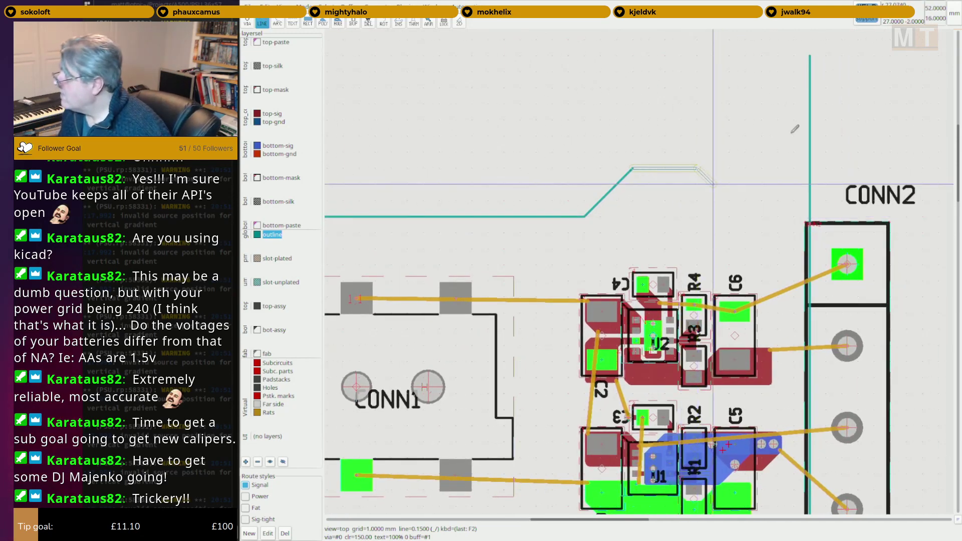
pyautogui.click(811, 164)
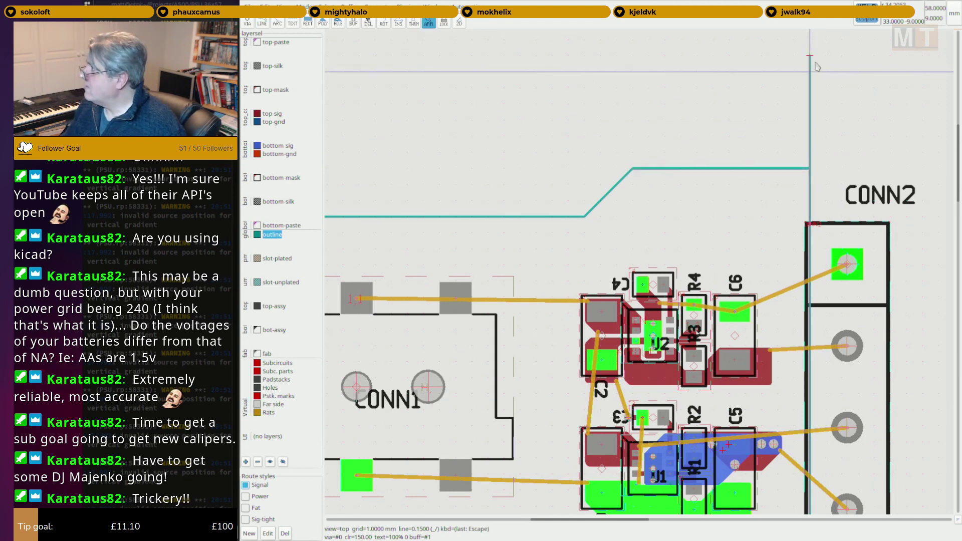
pyautogui.press('Escape')
# Trim the upper end of the vertical outline line at CONN2 to meet the upper board edge.
pyautogui.moveTo(815, 162); pyautogui.dragTo(816, 163)
pyautogui.scroll(-4, 821, 150)
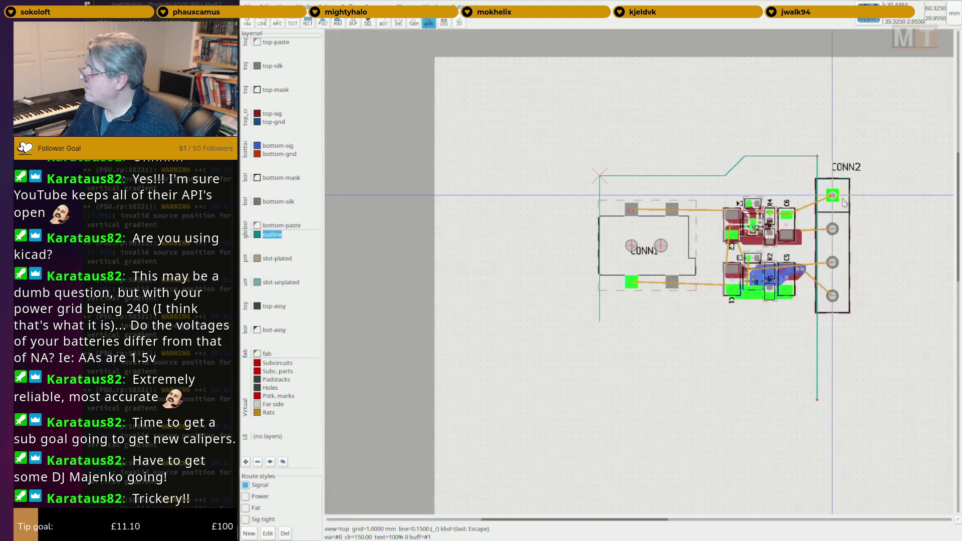
pyautogui.moveTo(830, 196); pyautogui.dragTo(833, 148, button='middle')
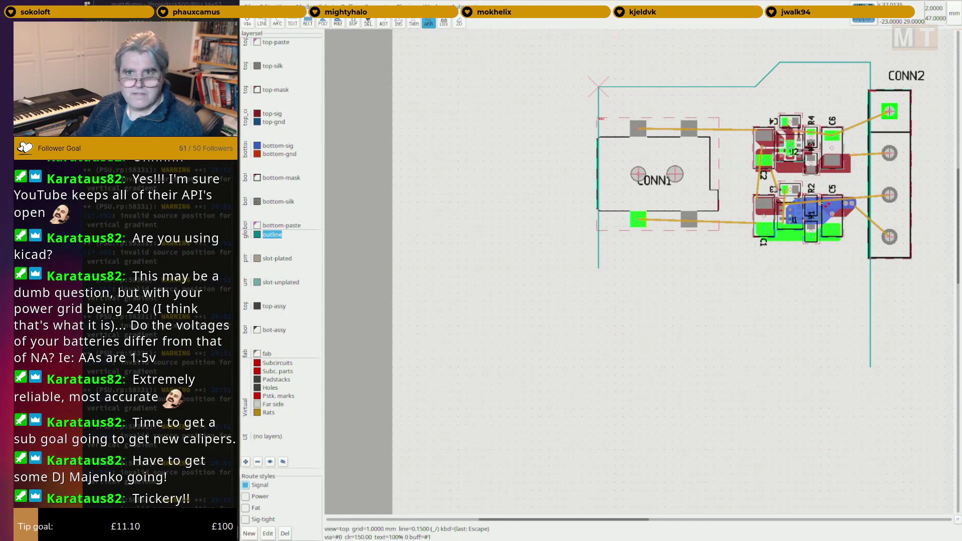
# Start the lower board edge from the lower end of CONN1's outline edge with 10 mm horizontal and a 3 mm downward diagonal.
pyautogui.scroll(4, 615, 271)
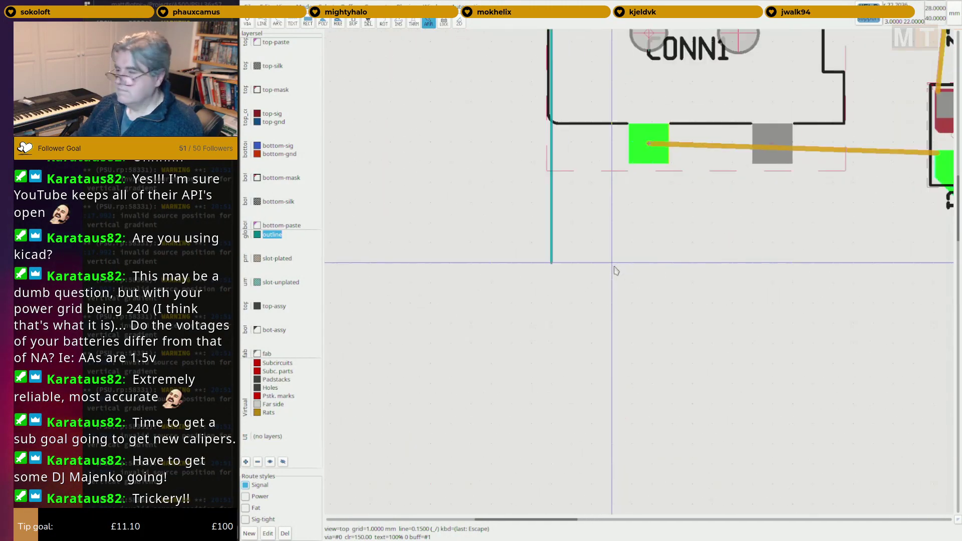
pyautogui.press('F2')
pyautogui.click(552, 262)
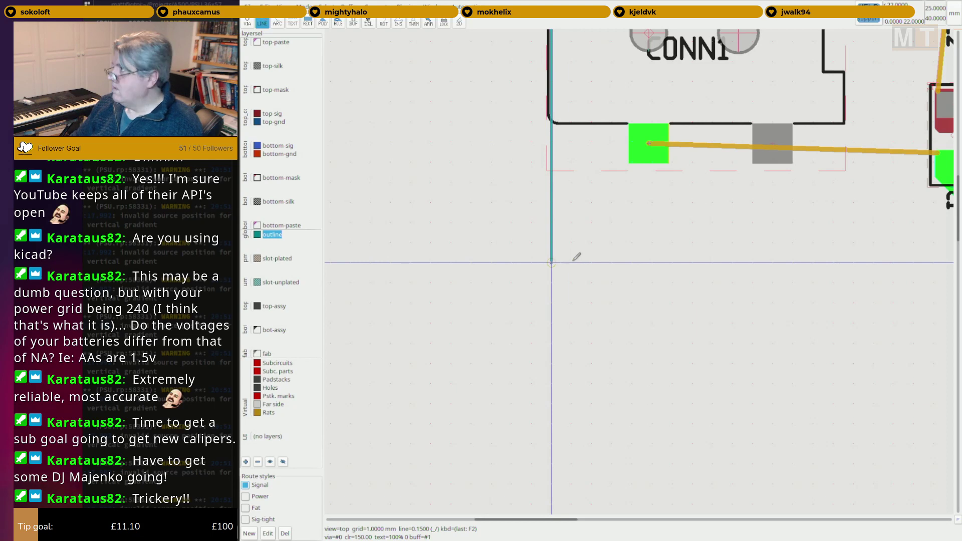
pyautogui.click(751, 262)
pyautogui.moveTo(773, 261); pyautogui.dragTo(630, 323, button='middle')
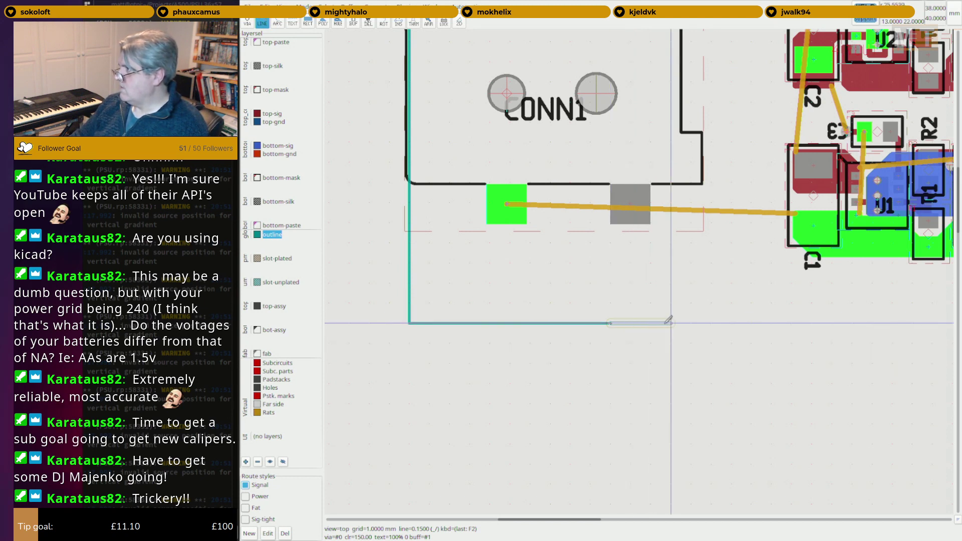
pyautogui.click(671, 383)
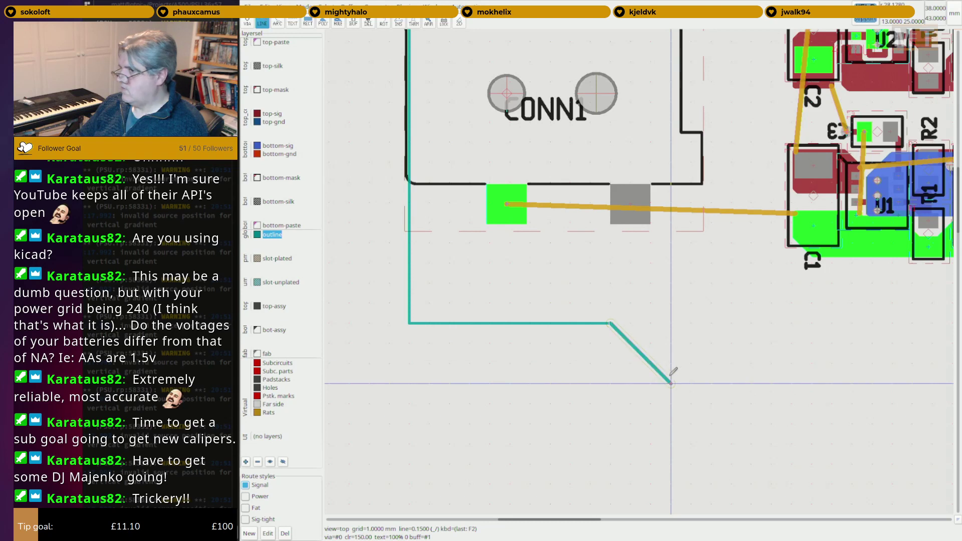
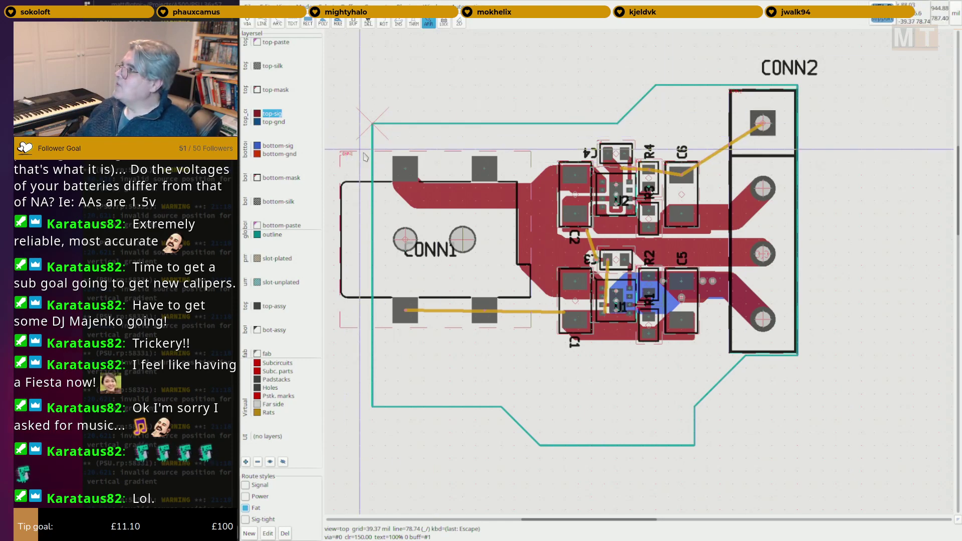
pyautogui.scroll(2, 373, 153)
pyautogui.scroll(1, 379, 141)
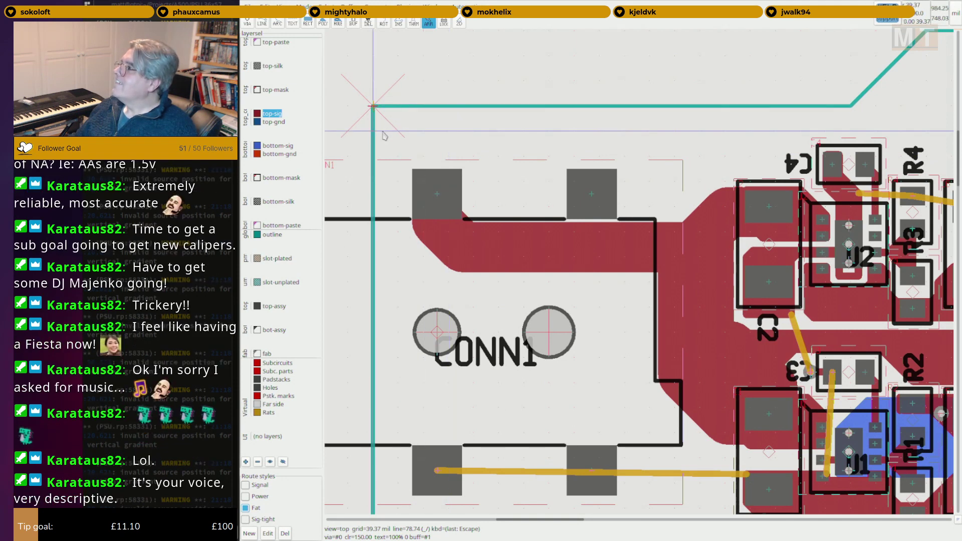
# With the Signal route style on the outline layer, draw a tighter upper edge from 1 mm below the origin, rising diagonally to CONN2 and across its upper side.
pyautogui.click(261, 485)
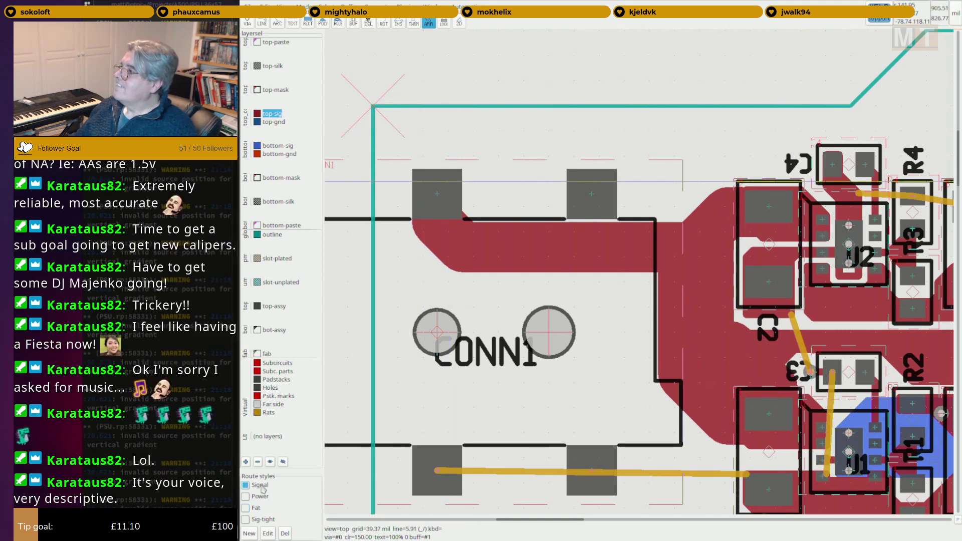
pyautogui.click(272, 234)
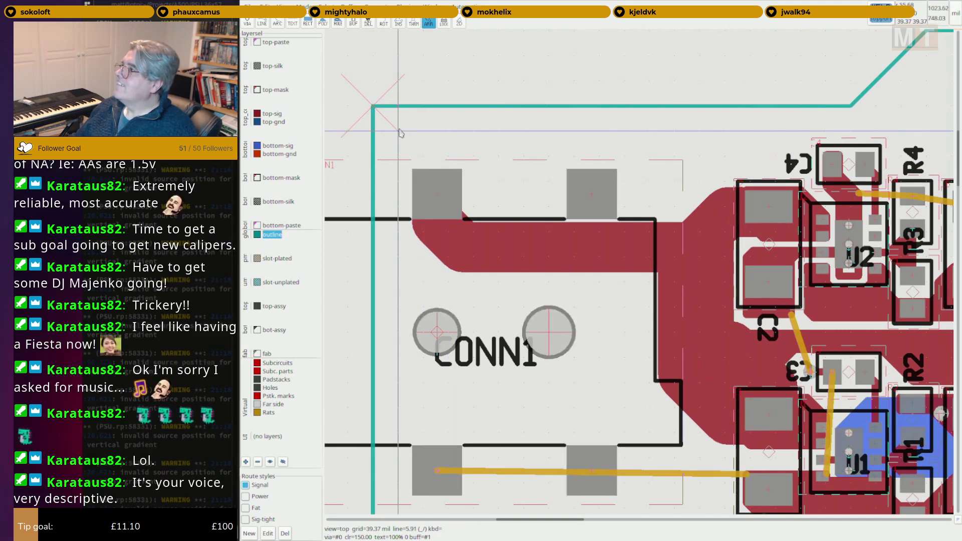
pyautogui.press('F2')
pyautogui.click(374, 130)
pyautogui.moveTo(779, 104); pyautogui.dragTo(429, 131, button='middle')
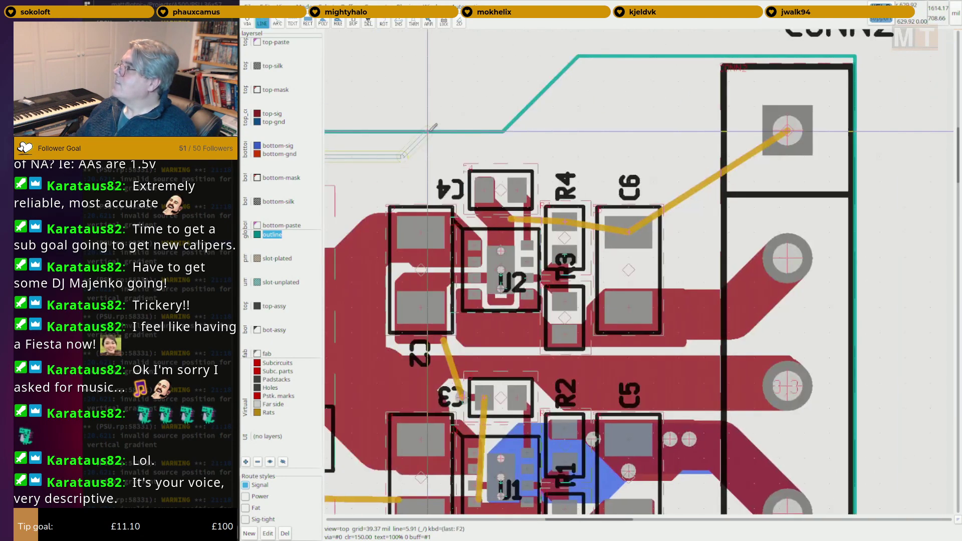
pyautogui.scroll(-2, 430, 131)
pyautogui.scroll(1, 556, 134)
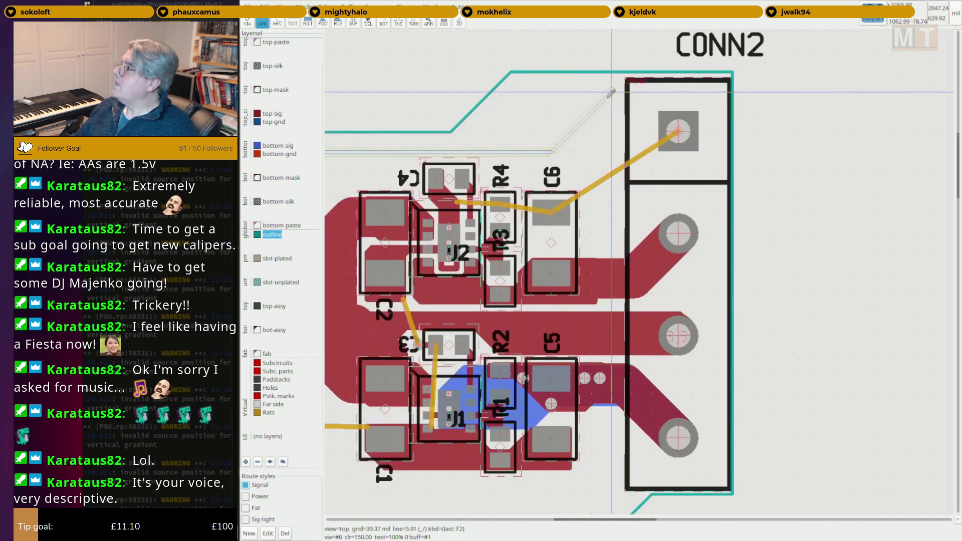
pyautogui.scroll(3, 627, 78)
pyautogui.click(627, 79)
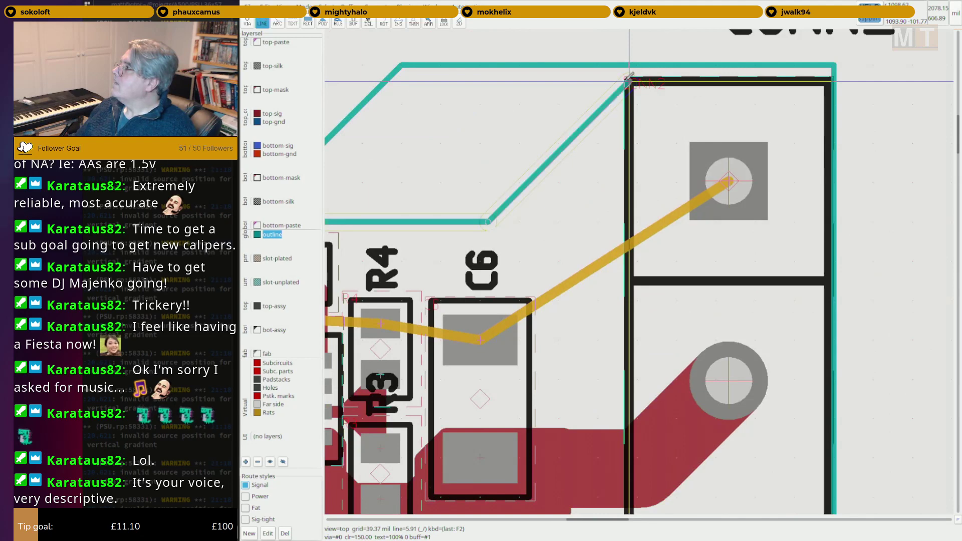
pyautogui.click(833, 79)
# Continue the board outline vertically along CONN2's outer side down to its lower outer corner.
pyautogui.scroll(-4, 833, 79)
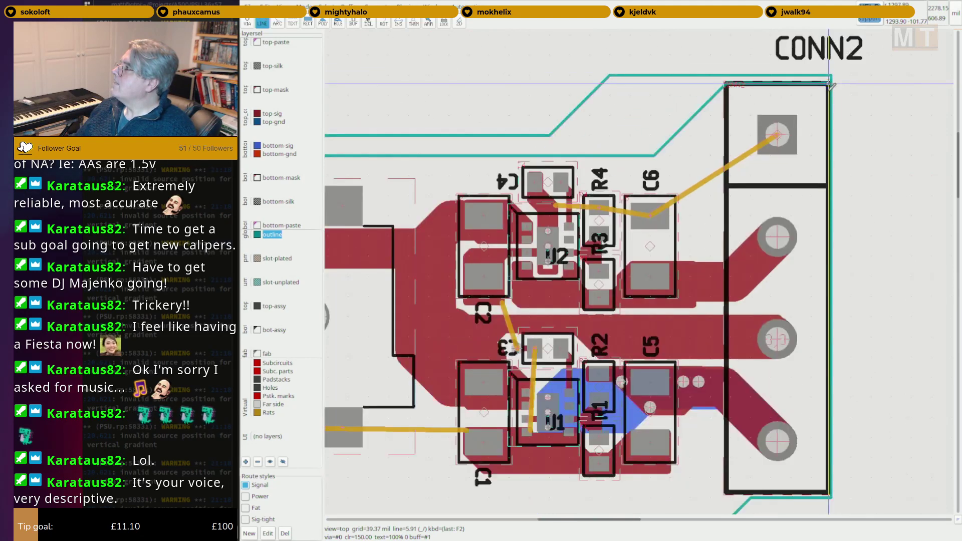
pyautogui.scroll(1, 827, 394)
pyautogui.moveTo(826, 394); pyautogui.dragTo(815, 246, button='middle')
pyautogui.scroll(3, 815, 248)
pyautogui.click(817, 285)
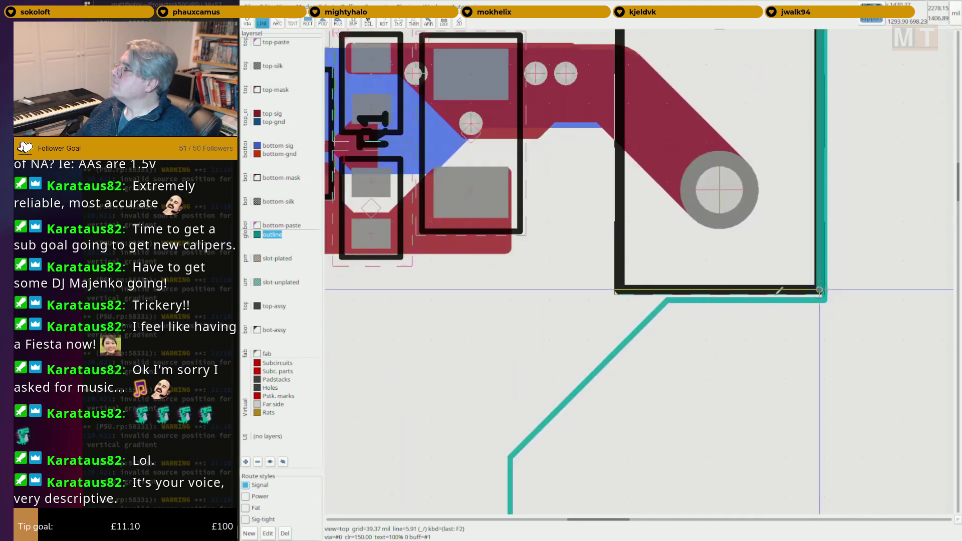
# Run the lower board edge horizontally from CONN2's lower corner to the vertical outline line beside CONN1, using a 0.39 mil grid for the endpoint.
pyautogui.scroll(-3, 570, 285)
pyautogui.moveTo(511, 285); pyautogui.dragTo(826, 270, button='middle')
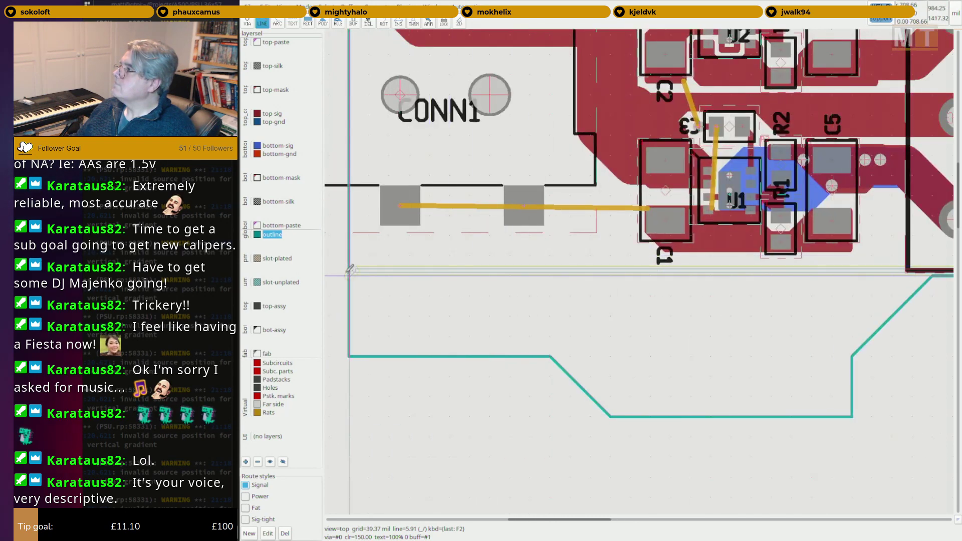
pyautogui.scroll(3, 350, 269)
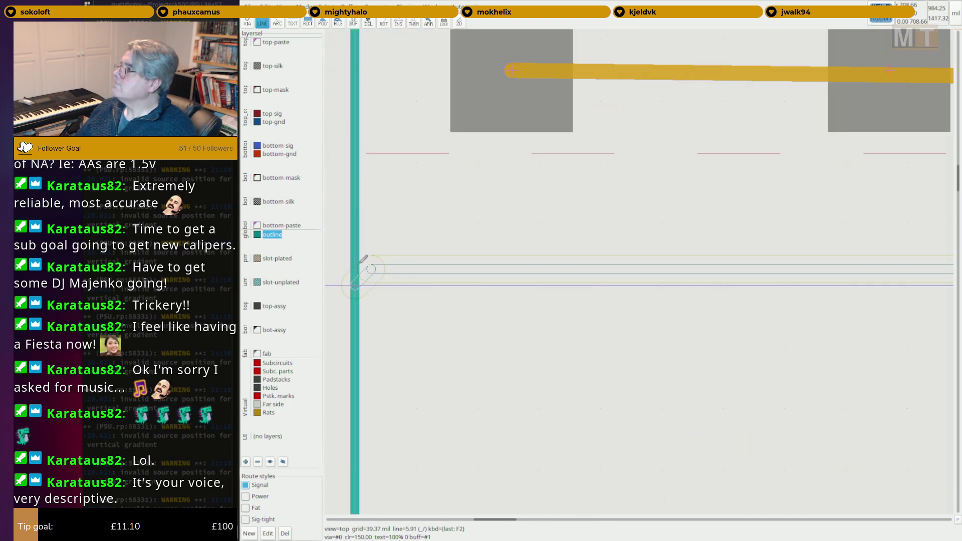
pyautogui.press(']')
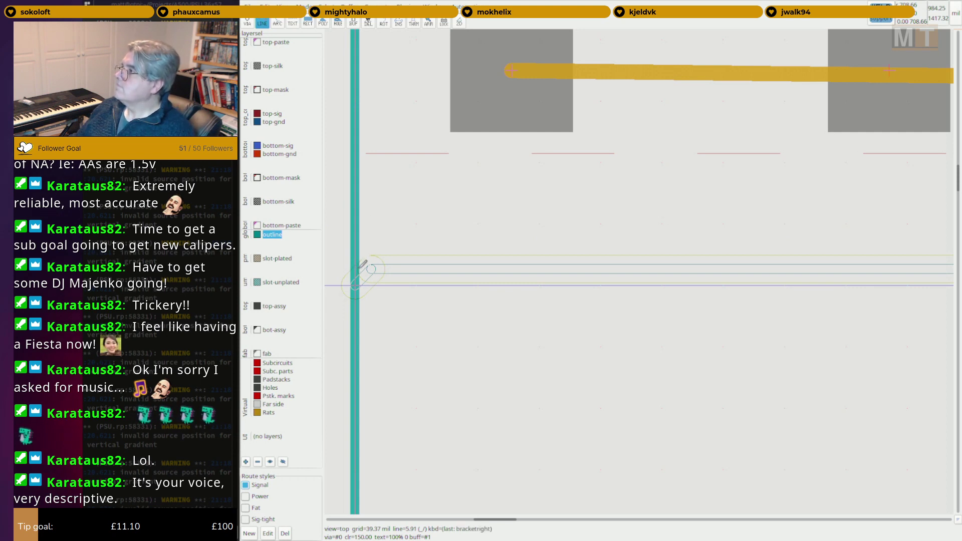
pyautogui.scroll(6, 365, 268)
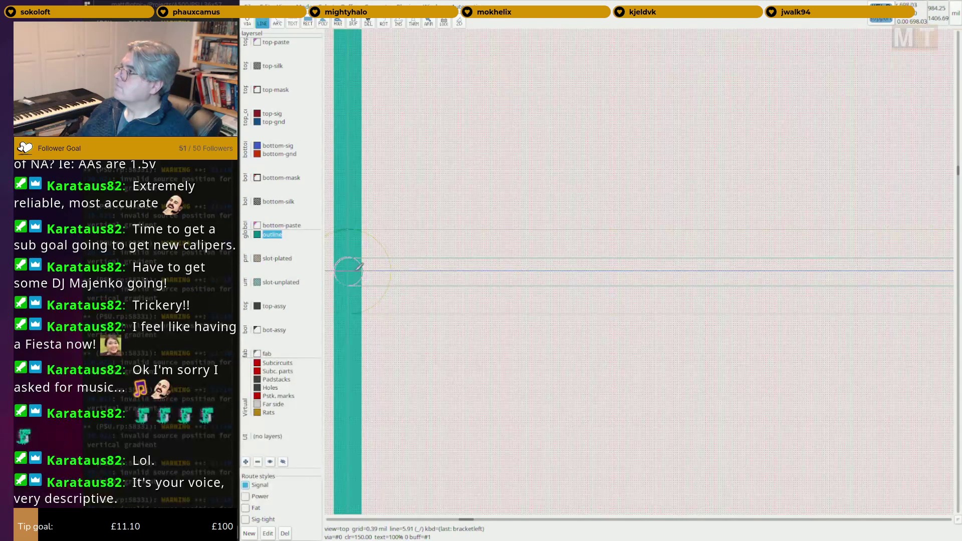
pyautogui.press('[')
pyautogui.scroll(4, 355, 273)
pyautogui.press(']')
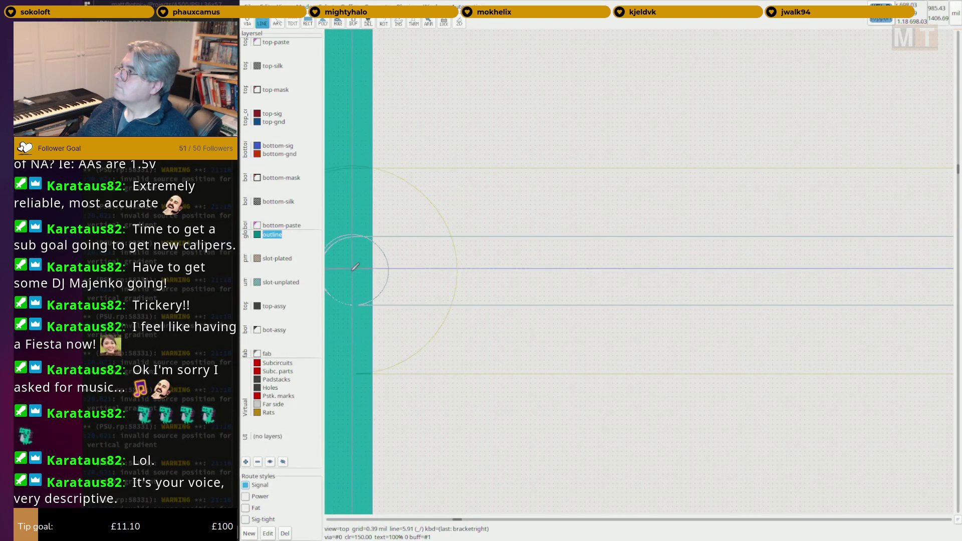
pyautogui.press('Escape')
# Delete the old horizontal, diagonal and vertical outline segments lying below the new lower board edge.
pyautogui.scroll(-6, 355, 267)
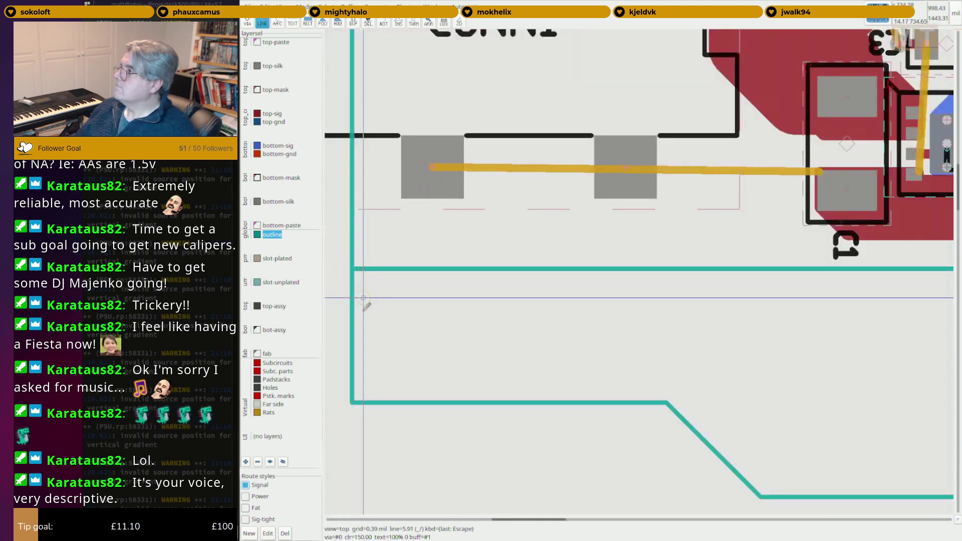
pyautogui.press('Delete')
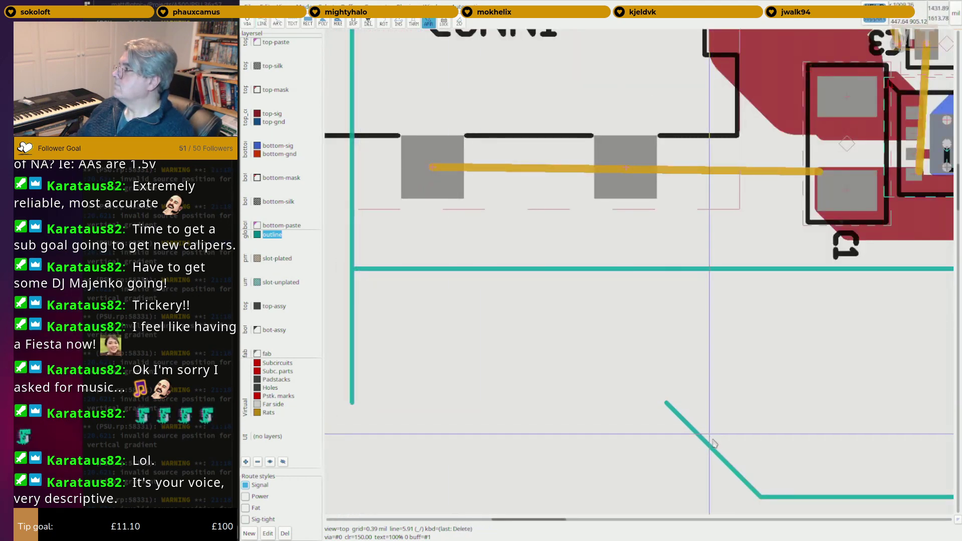
pyautogui.press('Delete')
pyautogui.press('Delete')
pyautogui.scroll(-2, 806, 485)
pyautogui.moveTo(807, 483); pyautogui.dragTo(362, 353, button='middle')
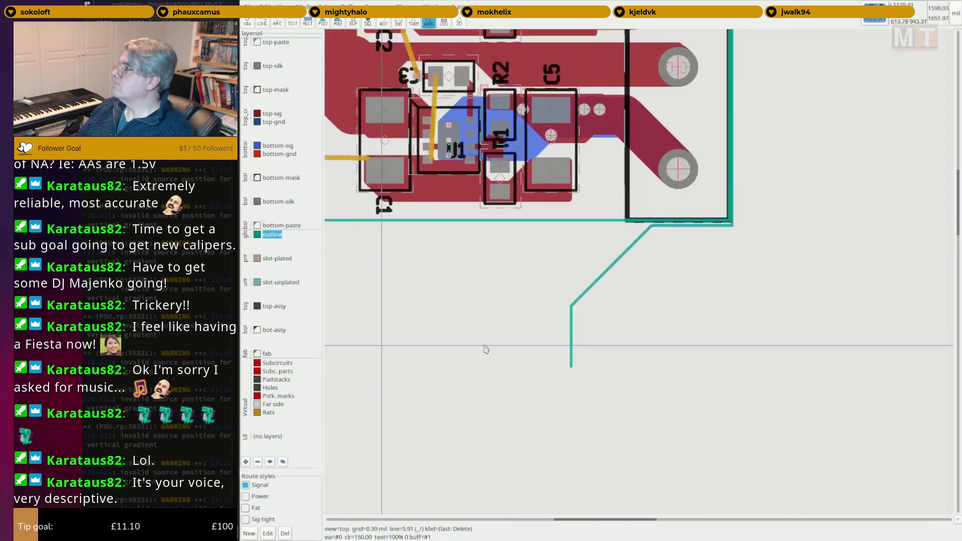
pyautogui.press('Delete')
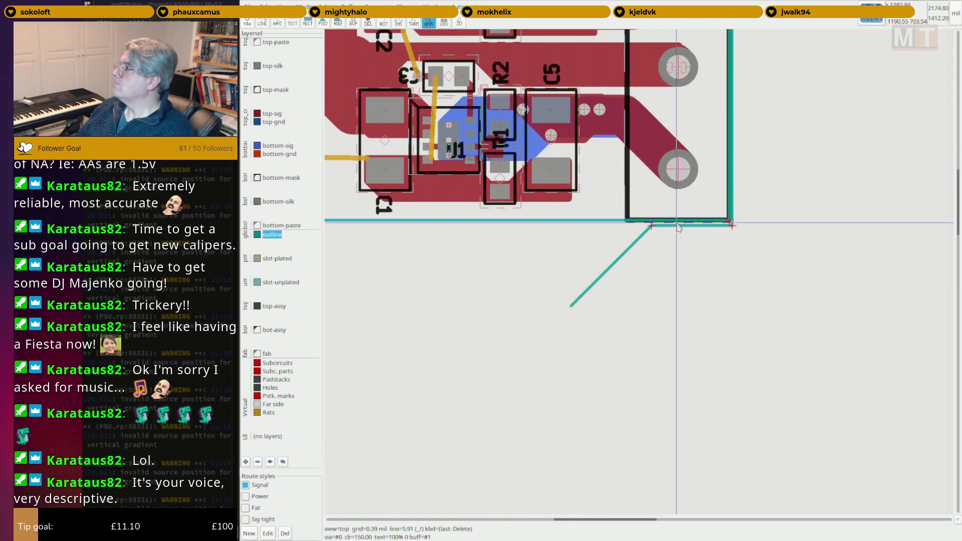
pyautogui.press('Delete')
# Delete the old outer outline line at CONN2, the old upper edge segments and the old vertical line beside CONN1.
pyautogui.scroll(3, 730, 223)
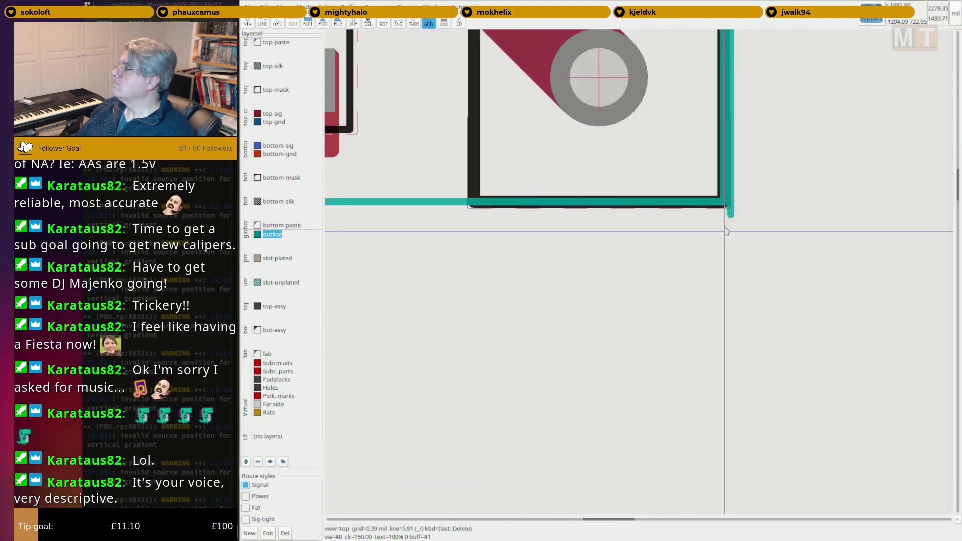
pyautogui.scroll(-5, 730, 215)
pyautogui.scroll(3, 736, 308)
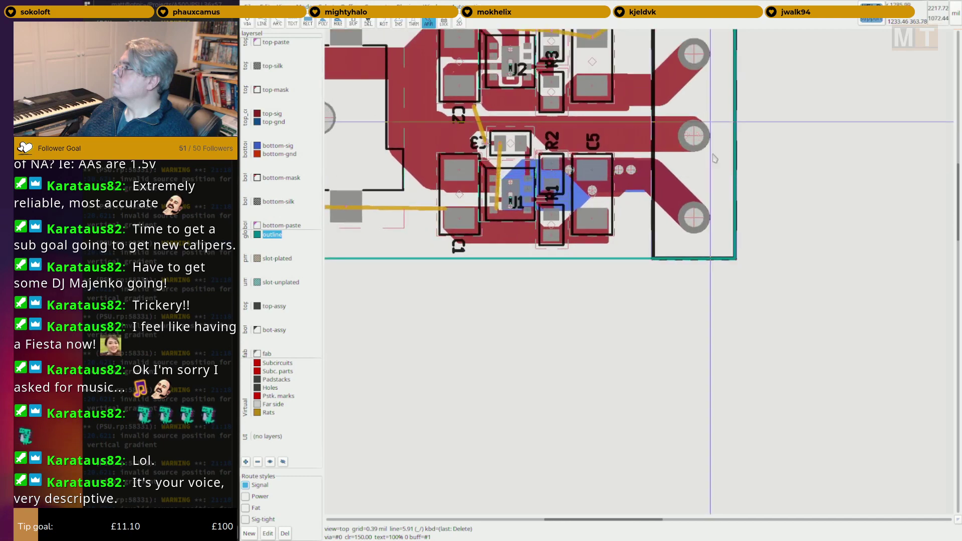
pyautogui.scroll(3, 694, 215)
pyautogui.press('Delete')
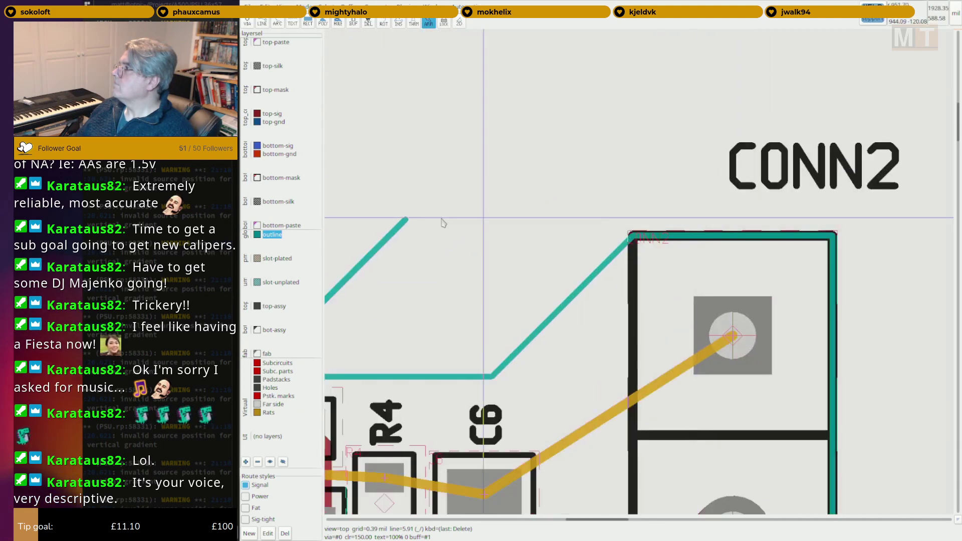
pyautogui.hscroll(-5, 834, 207)
pyautogui.press('Delete')
pyautogui.scroll(-3, 790, 227)
pyautogui.moveTo(698, 212); pyautogui.dragTo(868, 148, button='middle')
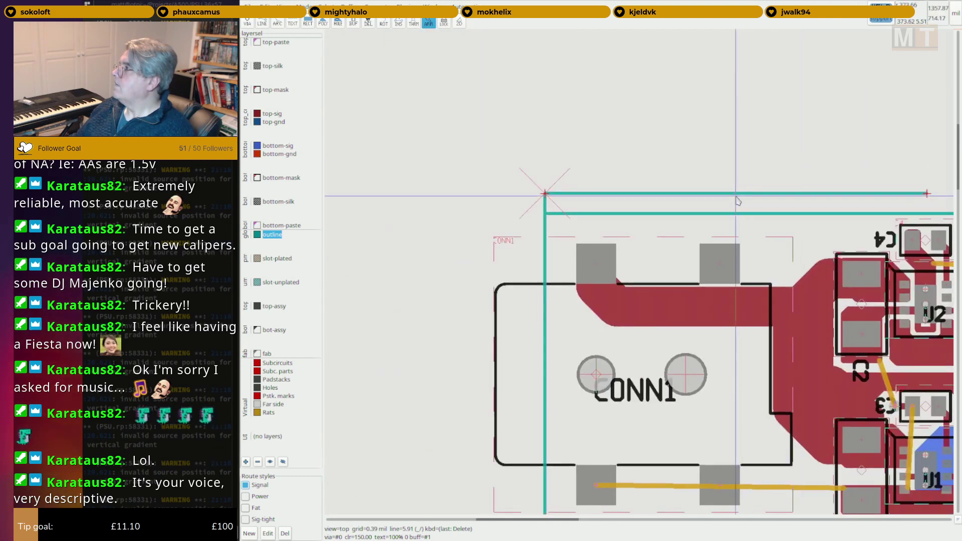
pyautogui.press('Delete')
pyautogui.scroll(2, 550, 202)
pyautogui.press('Delete')
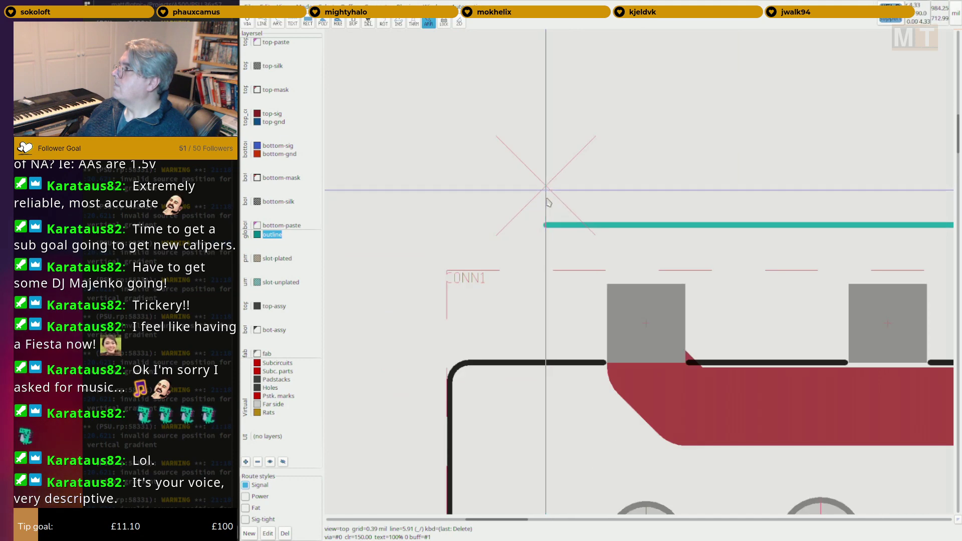
# Draw a vertical outline line beside CONN1 from the start of the new upper edge to the end of the lower edge.
pyautogui.scroll(5, 547, 221)
pyautogui.press('F2')
pyautogui.click(545, 232)
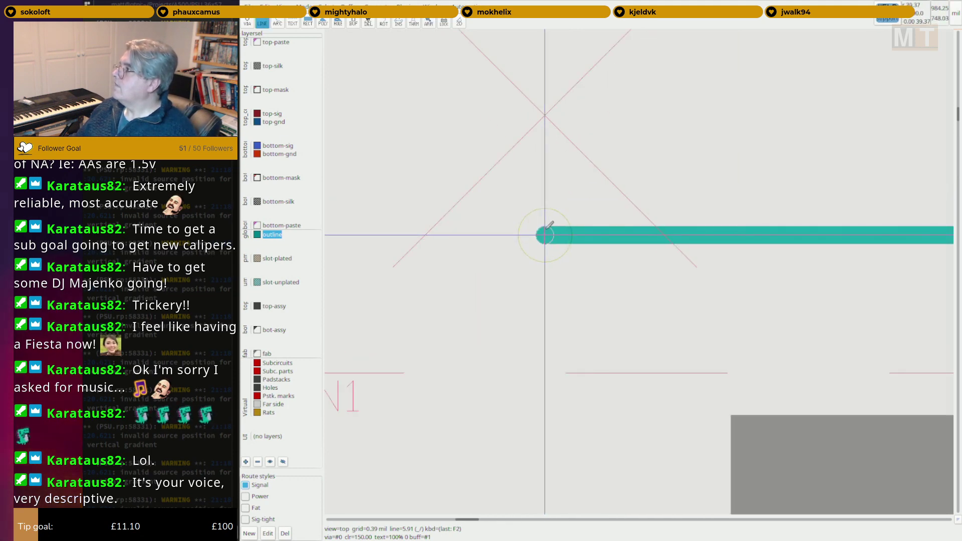
pyautogui.scroll(-2, 545, 276)
pyautogui.moveTo(559, 400); pyautogui.dragTo(580, 73, button='middle')
pyautogui.moveTo(556, 380); pyautogui.dragTo(592, 32, button='middle')
pyautogui.moveTo(632, 432); pyautogui.dragTo(596, 88, button='middle')
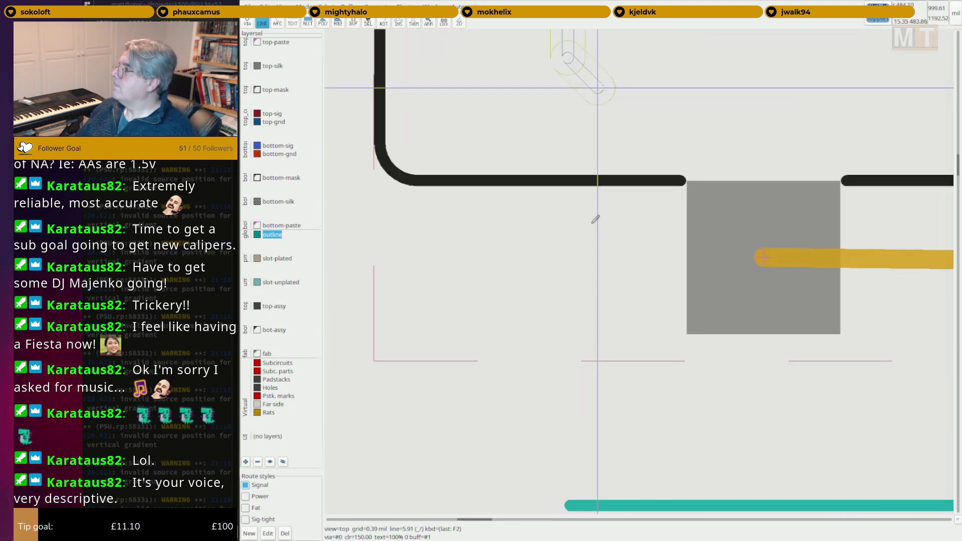
pyautogui.moveTo(581, 351); pyautogui.dragTo(587, 170, button='middle')
pyautogui.scroll(5, 543, 284)
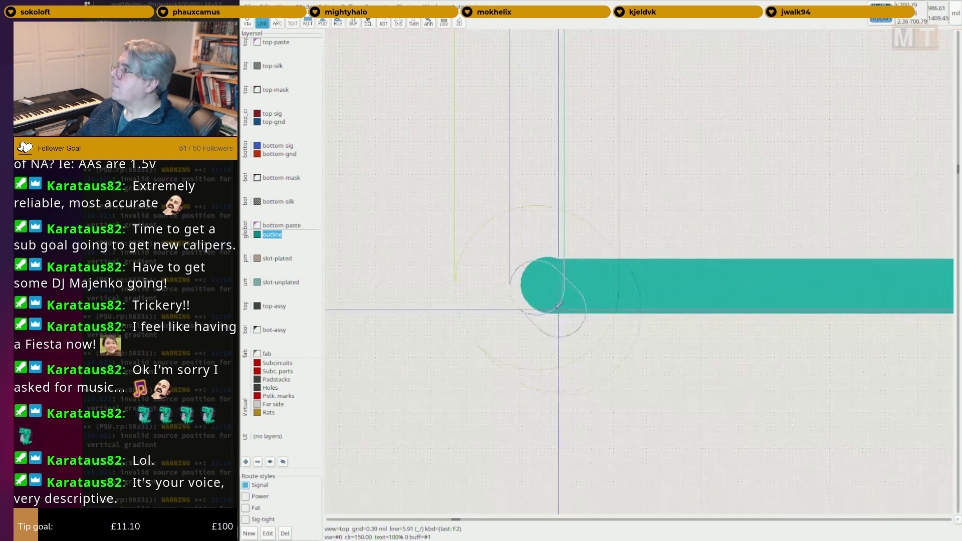
pyautogui.click(537, 285)
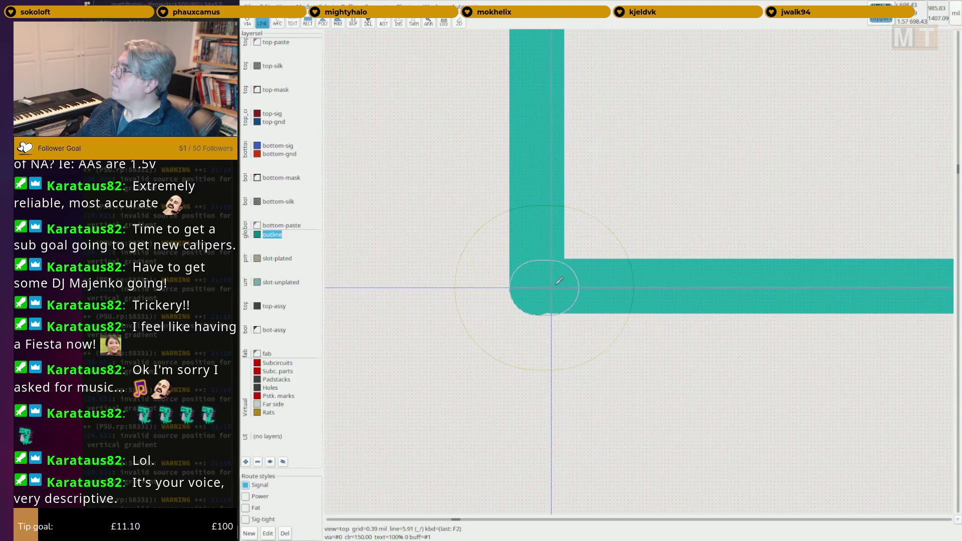
pyautogui.press('Escape')
# Try to align the outline line ends and clear the stray stubs at the lower corner beside CONN1.
pyautogui.scroll(3, 537, 302)
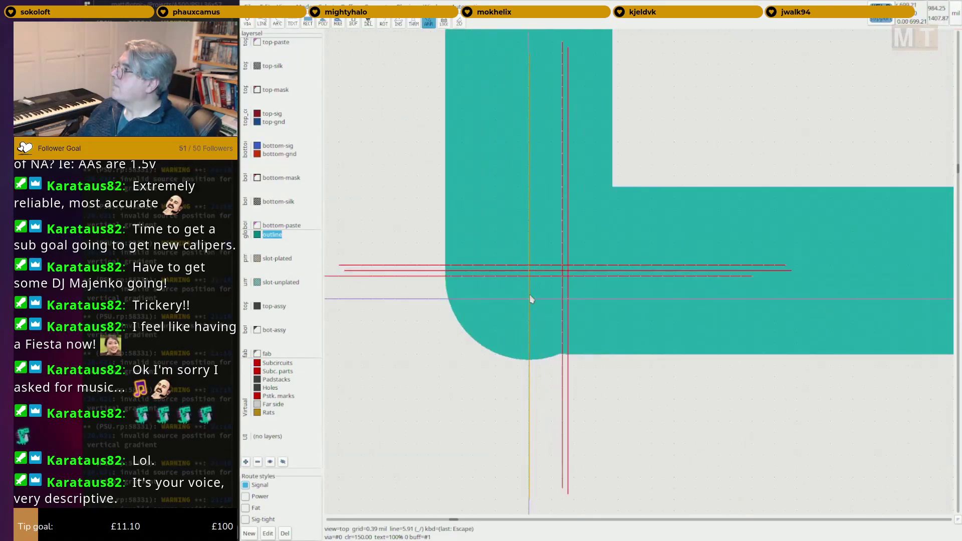
pyautogui.moveTo(529, 299)
pyautogui.mouseDown()
pyautogui.moveTo(542, 277)
pyautogui.moveTo(564, 271)
pyautogui.moveTo(518, 310)
pyautogui.mouseUp()
pyautogui.scroll(-6, 559, 321)
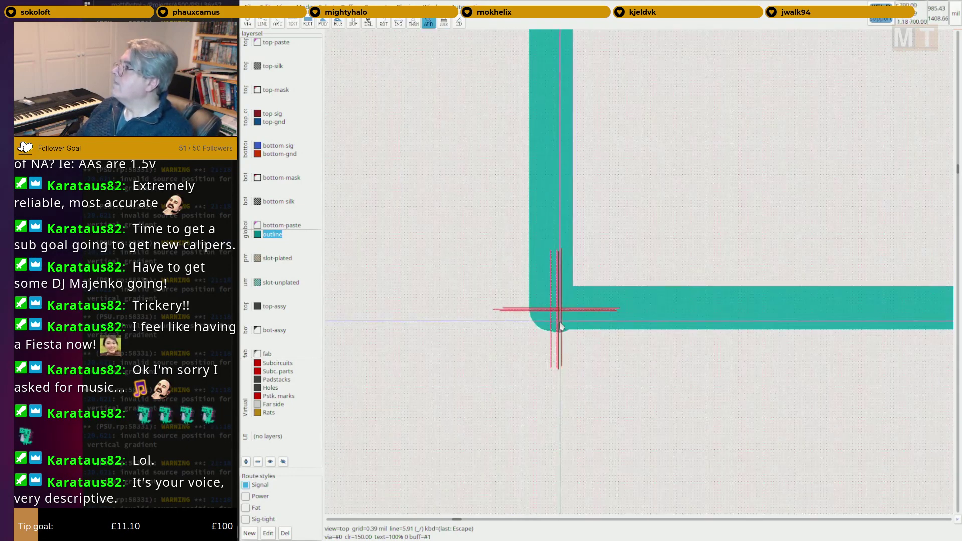
pyautogui.scroll(4, 565, 326)
pyautogui.scroll(1, 565, 325)
pyautogui.press('Delete')
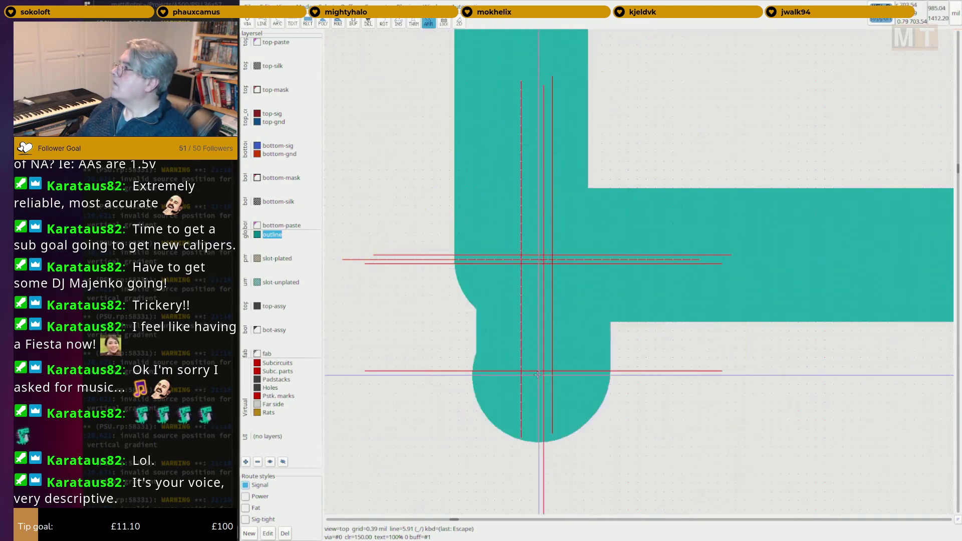
pyautogui.press('Delete')
pyautogui.moveTo(553, 262)
pyautogui.mouseDown()
pyautogui.moveTo(512, 377)
pyautogui.moveTo(526, 387)
pyautogui.moveTo(603, 290)
pyautogui.moveTo(612, 257)
pyautogui.moveTo(631, 252)
pyautogui.moveTo(521, 258)
pyautogui.mouseUp()
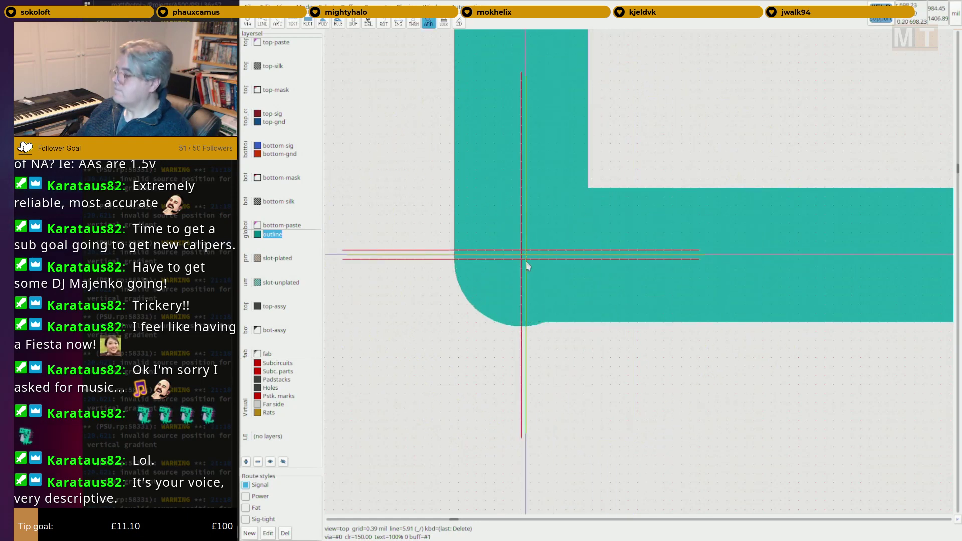
pyautogui.press('u')
pyautogui.press('u')
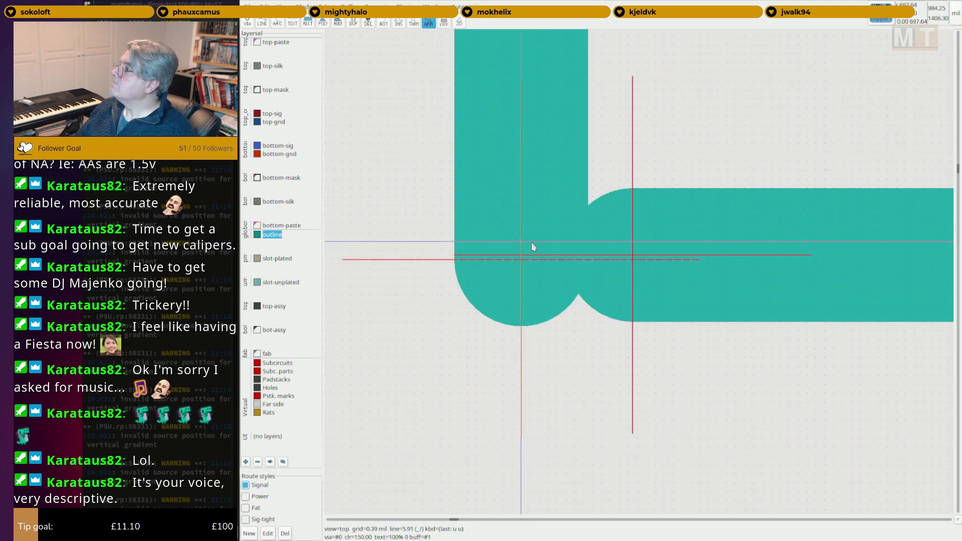
# Move the vertical line's lower end level with the lower edge and bridge the remaining gap with a short horizontal outline segment.
pyautogui.moveTo(521, 259); pyautogui.dragTo(520, 250)
pyautogui.press('t')
pyautogui.press('l')
pyautogui.click(629, 253)
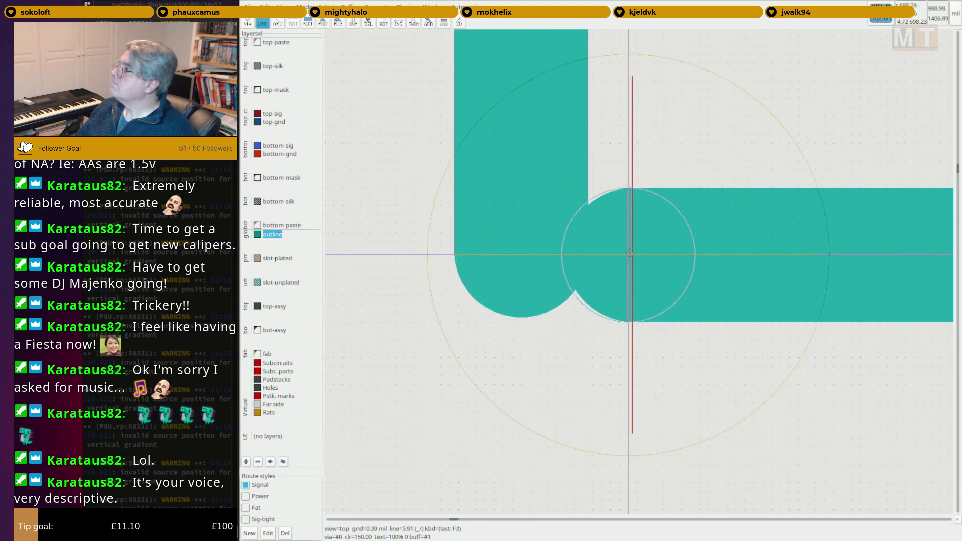
pyautogui.press('Escape')
pyautogui.click(632, 255)
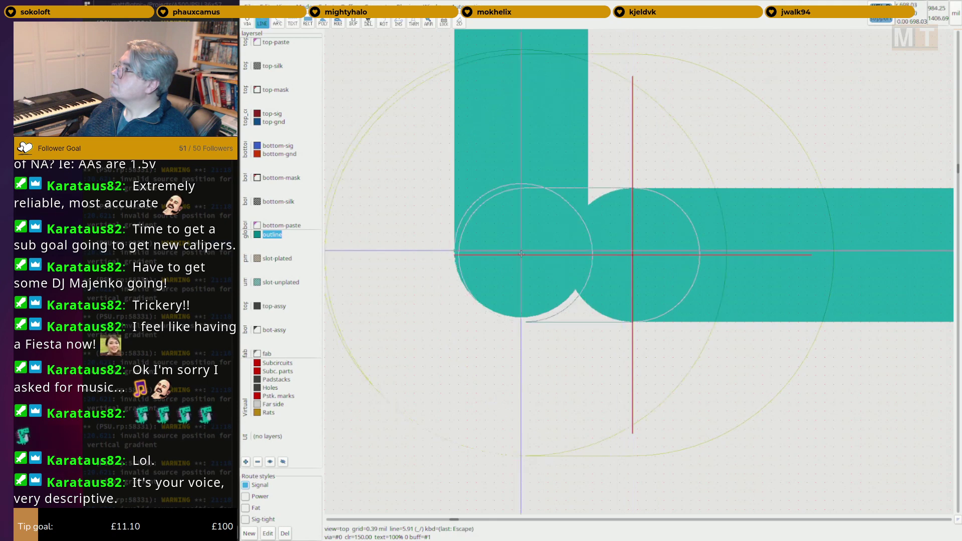
pyautogui.click(519, 255)
pyautogui.scroll(-2, 520, 253)
pyautogui.press('Escape')
pyautogui.scroll(-8, 525, 251)
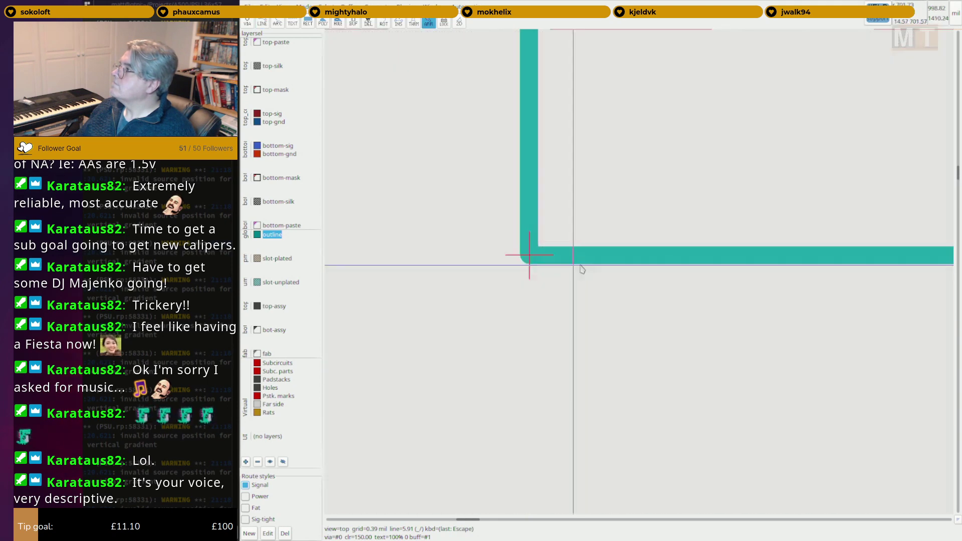
pyautogui.scroll(-2, 561, 361)
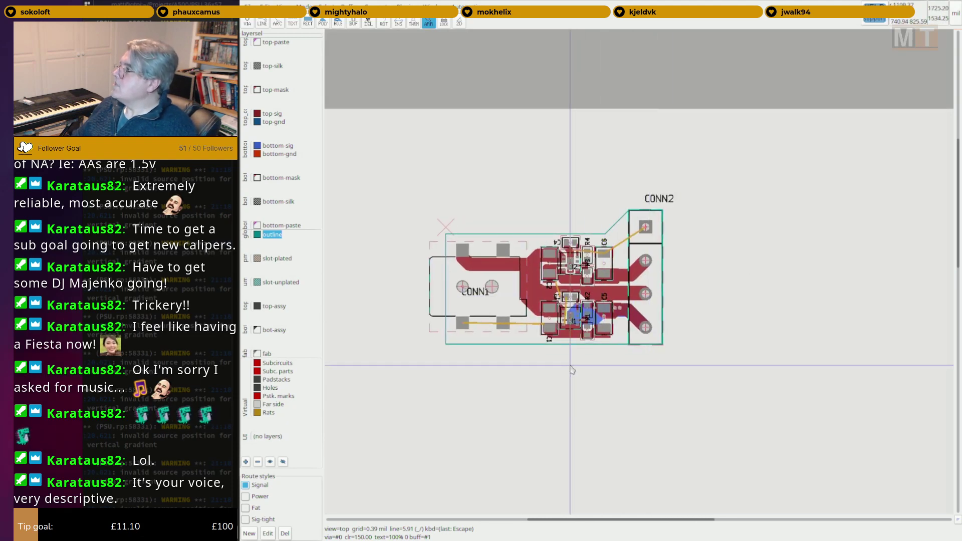
pyautogui.press(']')
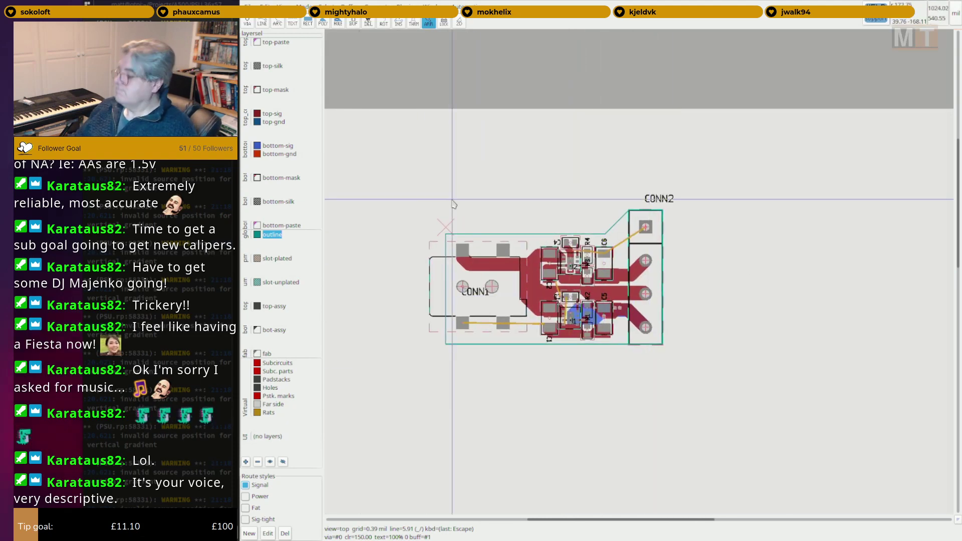
# Switch the grid to 0.5 mm in millimetre units and make bottom-gnd the active layer.
pyautogui.press(']')
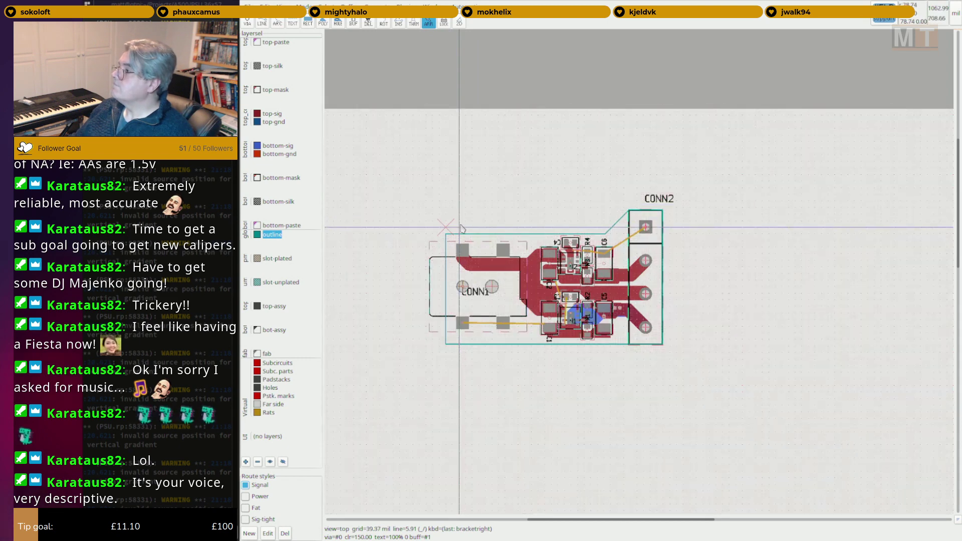
pyautogui.click(955, 14)
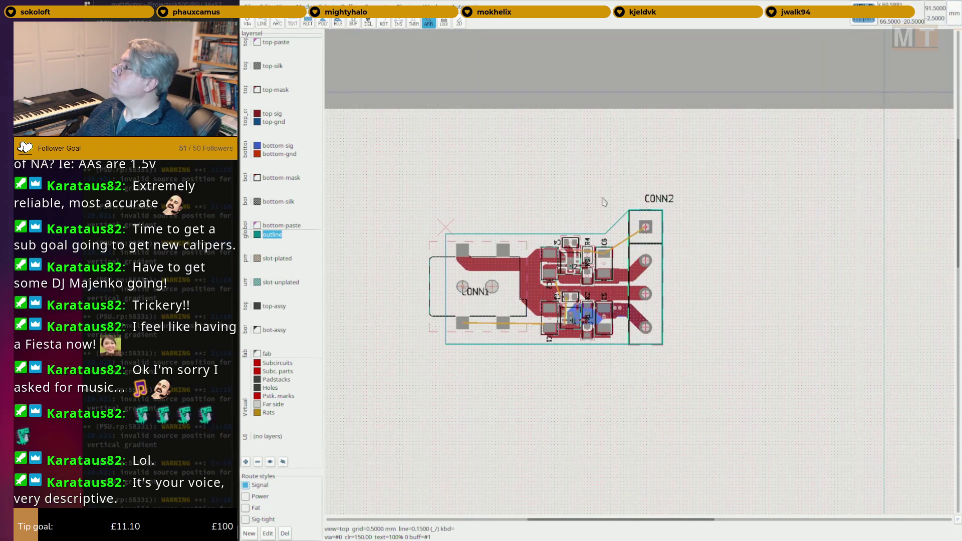
pyautogui.scroll(3, 416, 259)
pyautogui.scroll(4, 427, 259)
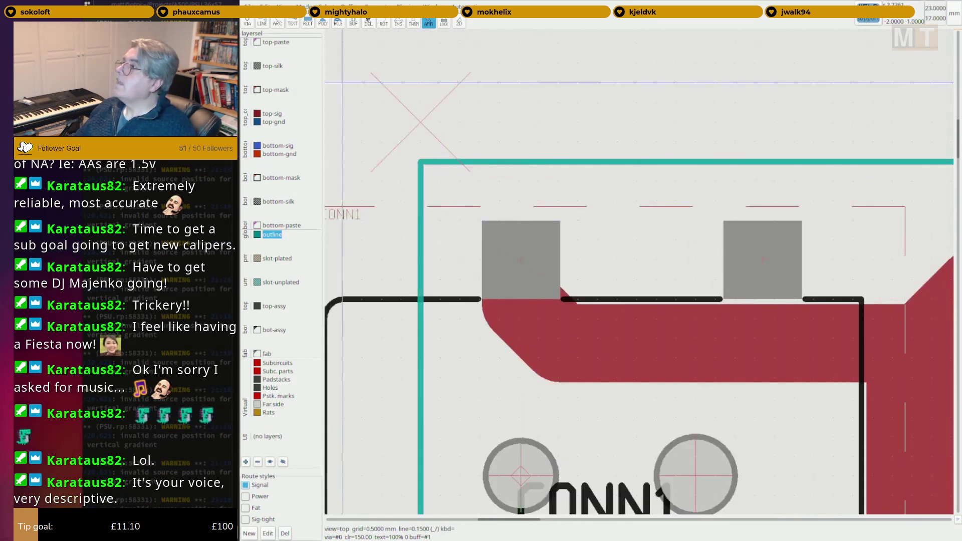
pyautogui.click(279, 153)
pyautogui.press('F2')
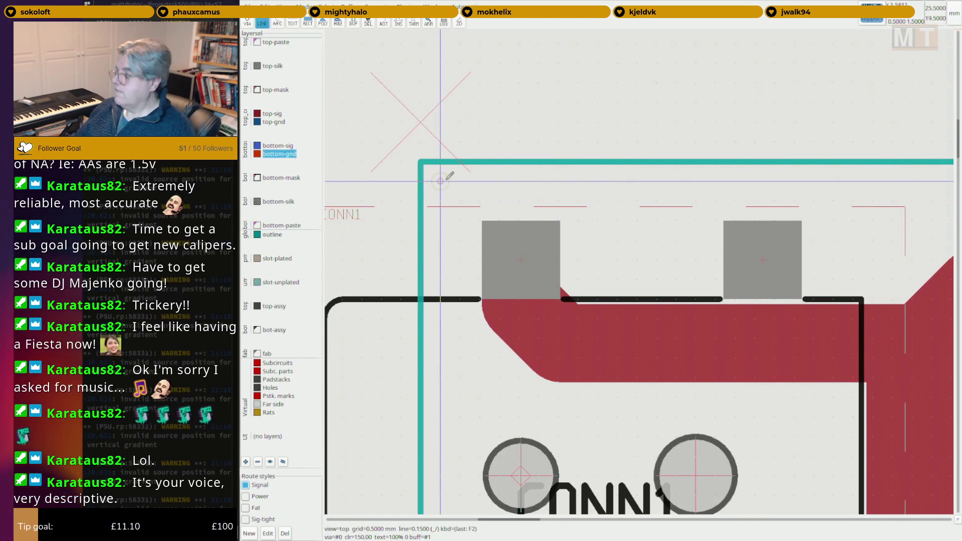
pyautogui.press('F5')
pyautogui.scroll(-4, 441, 181)
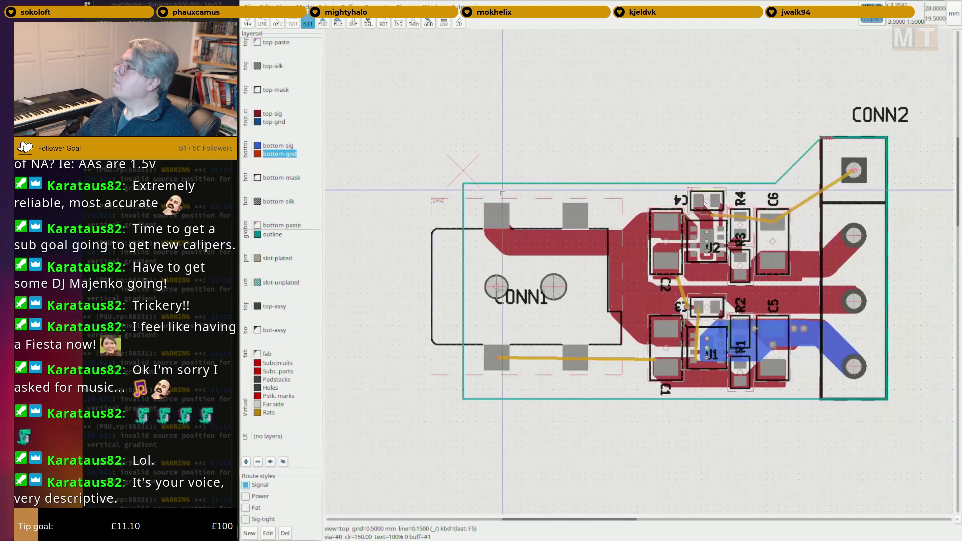
pyautogui.scroll(1, 501, 191)
pyautogui.press('Escape')
pyautogui.scroll(3, 408, 160)
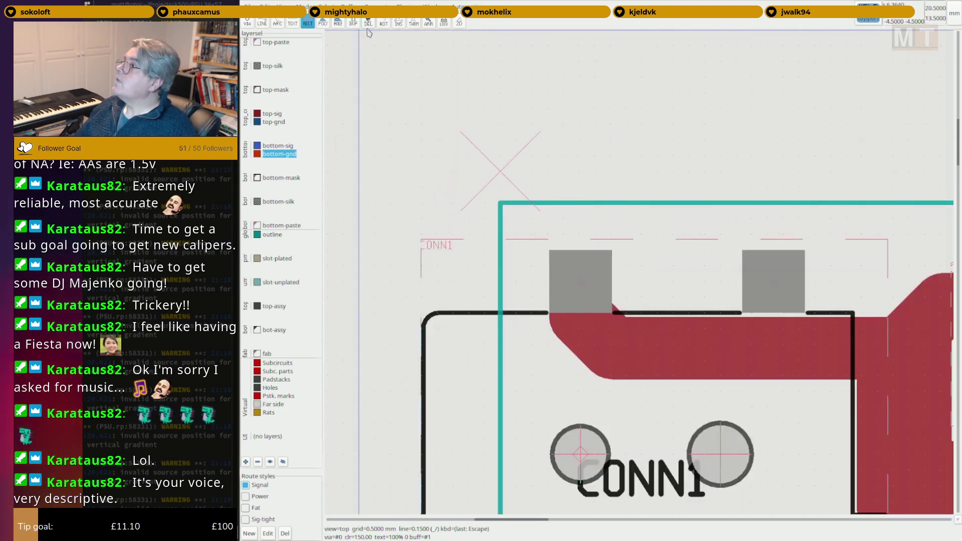
# Start a bottom-gnd polygon just inside the board outline, following the upper edge from CONN1, the diagonal and the upper end of CONN2.
pyautogui.click(322, 24)
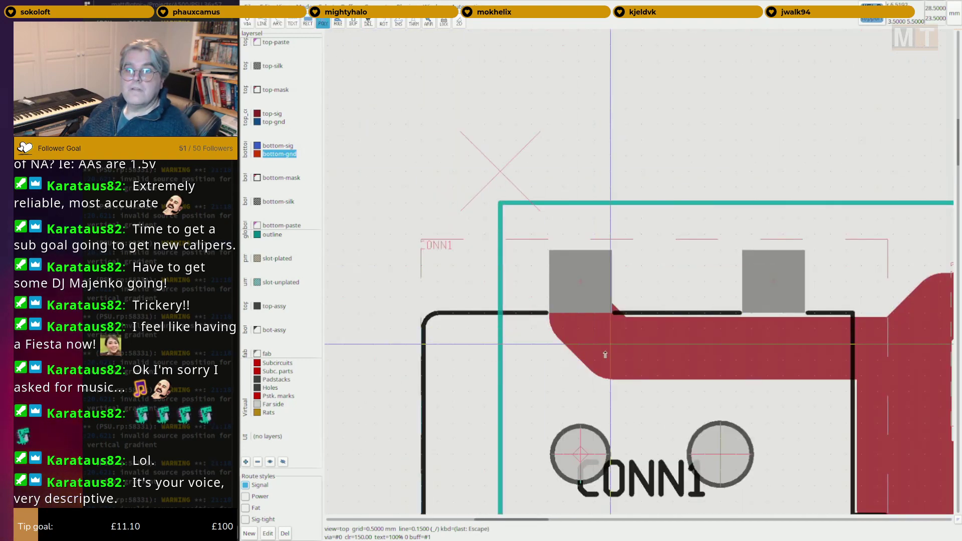
pyautogui.scroll(3, 556, 296)
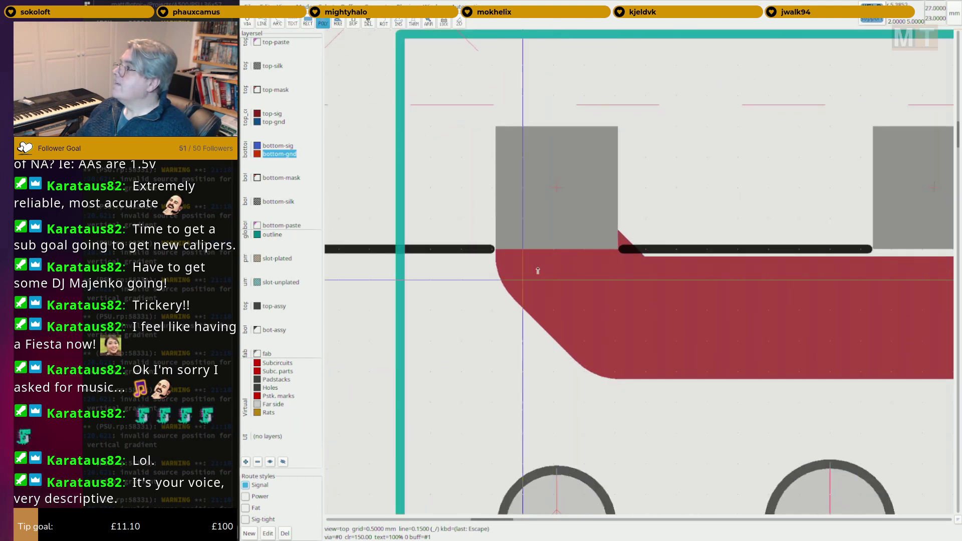
pyautogui.moveTo(581, 319); pyautogui.dragTo(597, 353, button='right')
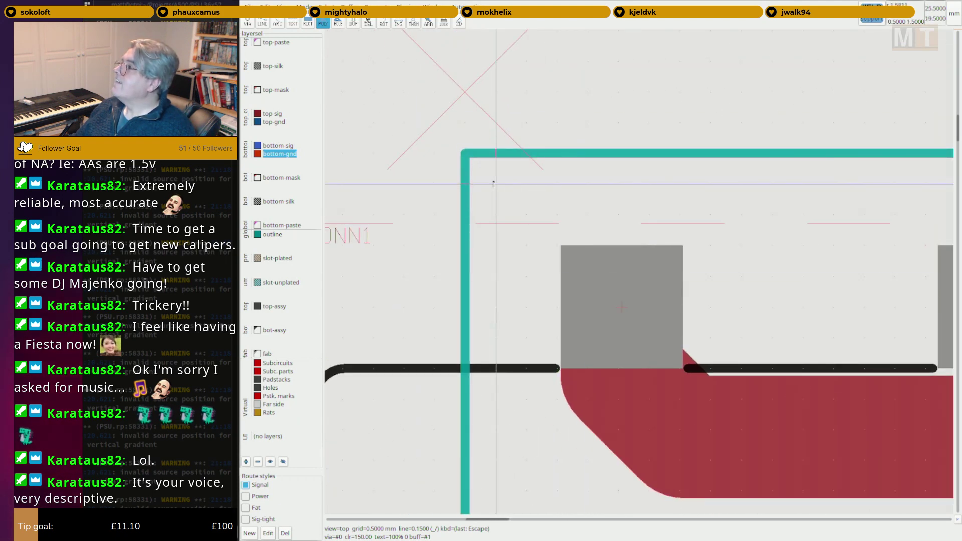
pyautogui.scroll(-5, 514, 193)
pyautogui.scroll(-1, 861, 200)
pyautogui.moveTo(861, 200); pyautogui.dragTo(380, 235, button='right')
pyautogui.scroll(4, 559, 225)
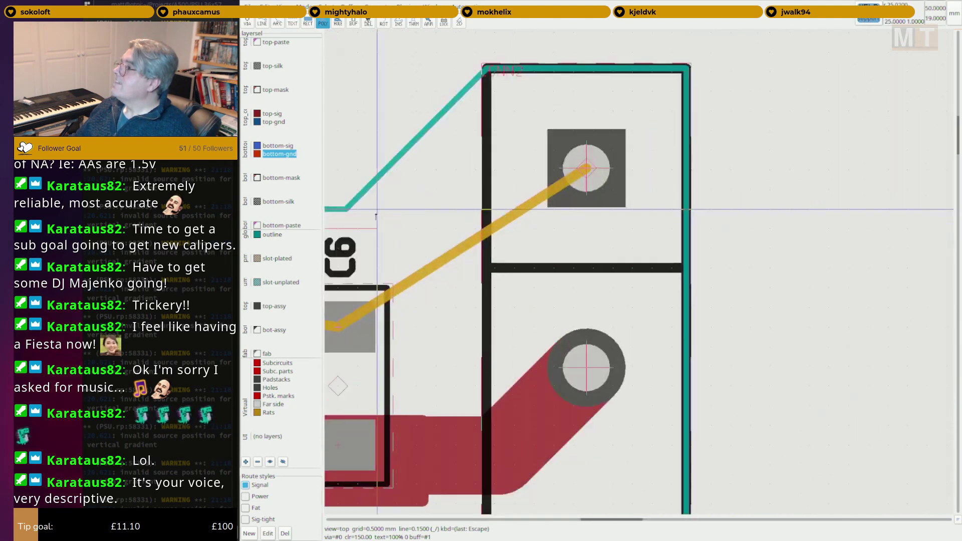
pyautogui.click(357, 229)
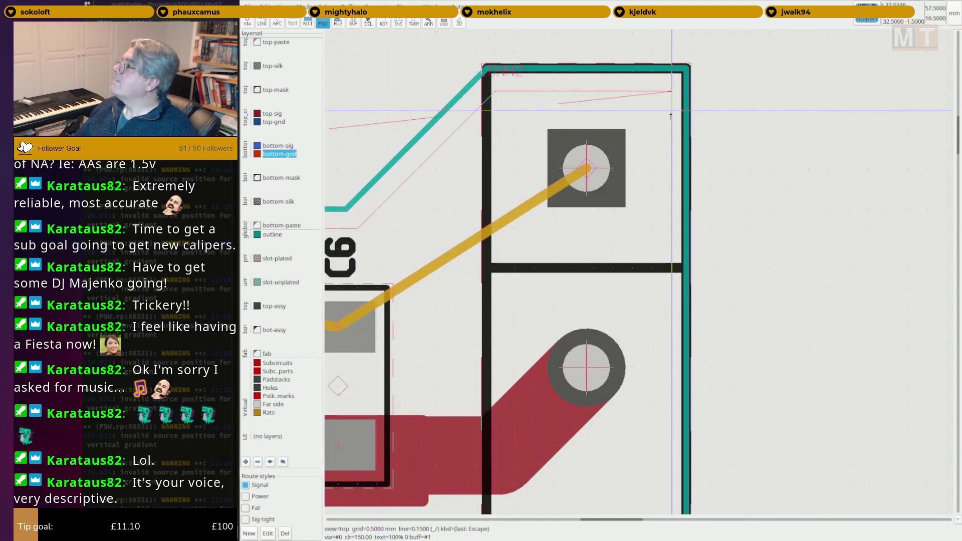
pyautogui.scroll(-2, 666, 187)
pyautogui.keyDown('shift'); pyautogui.scroll(-3, 673, 432); pyautogui.keyUp('shift')
pyautogui.scroll(2, 649, 220)
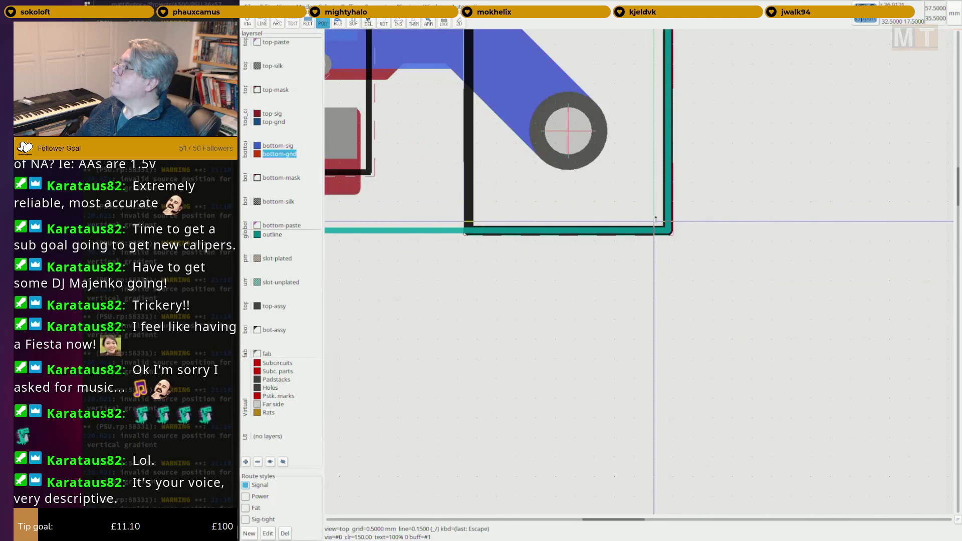
# Continue the bottom-gnd polygon around the two lower board corners and close it at its starting corner beside CONN1.
pyautogui.click(649, 219)
pyautogui.scroll(-1, 650, 219)
pyautogui.moveTo(363, 243); pyautogui.dragTo(824, 236, button='middle')
pyautogui.moveTo(457, 219); pyautogui.dragTo(816, 223, button='middle')
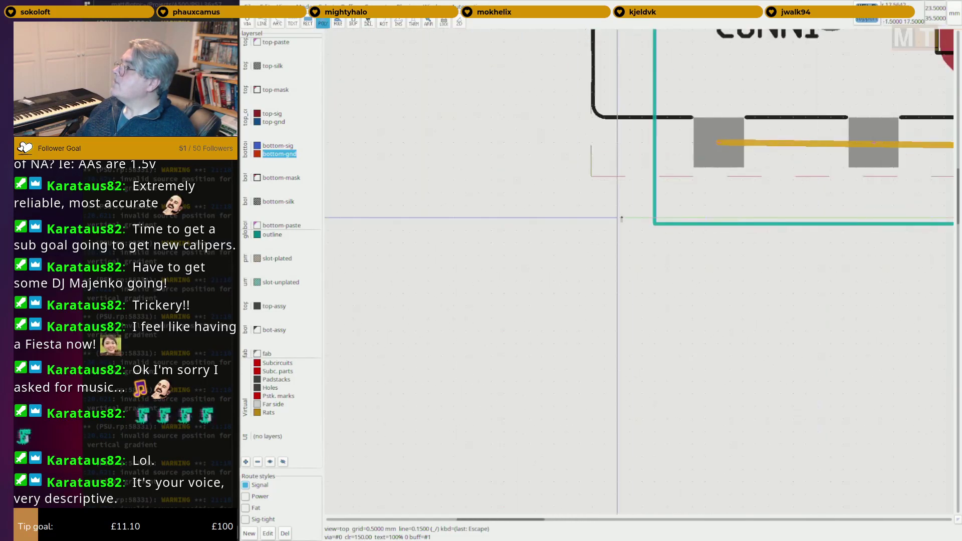
pyautogui.scroll(3, 686, 209)
pyautogui.click(644, 231)
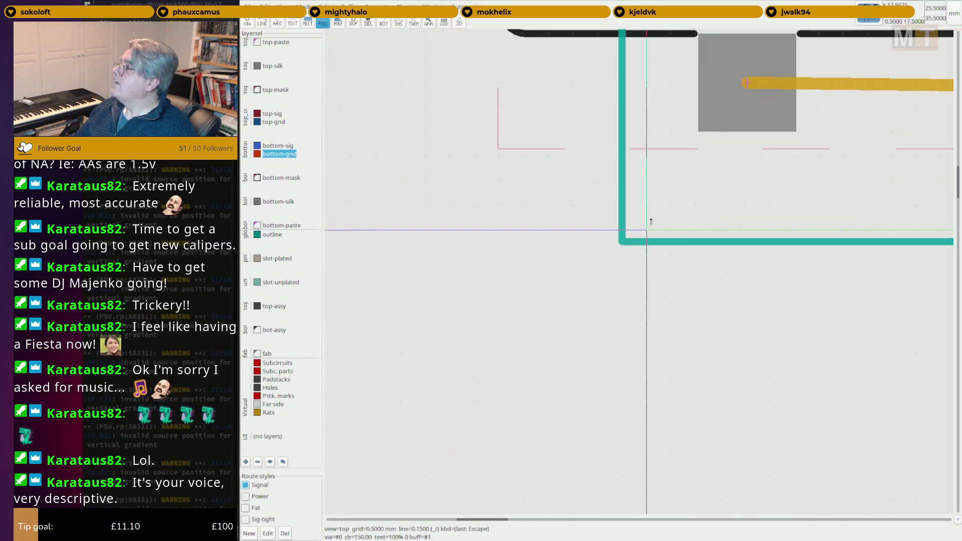
pyautogui.scroll(-3, 652, 216)
pyautogui.moveTo(687, 96); pyautogui.dragTo(689, 217, button='middle')
pyautogui.click(623, 111)
pyautogui.press('Escape')
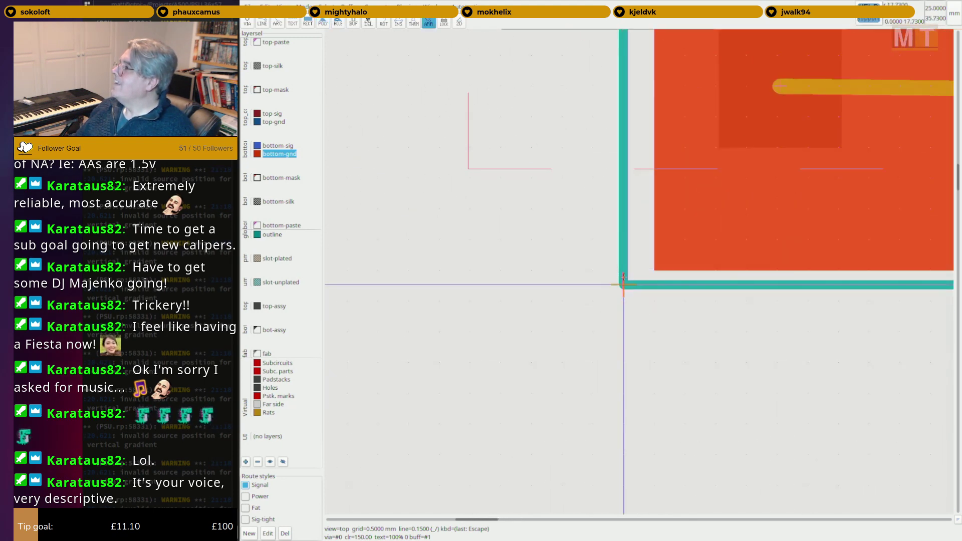
# Set the grid to 0.25 mm and delete the horizontal outline line along the board's lower edge.
pyautogui.click(623, 283)
pyautogui.scroll(3, 623, 284)
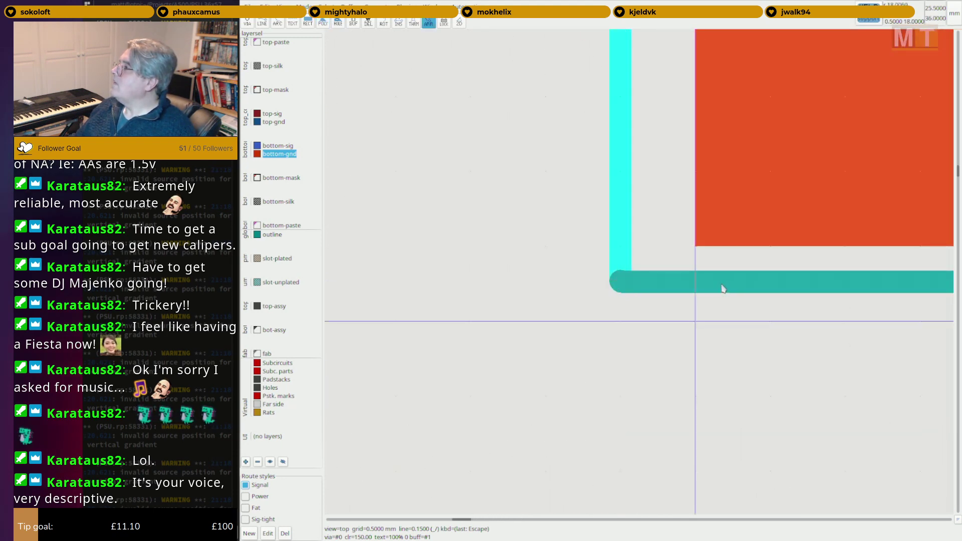
pyautogui.scroll(-5, 723, 288)
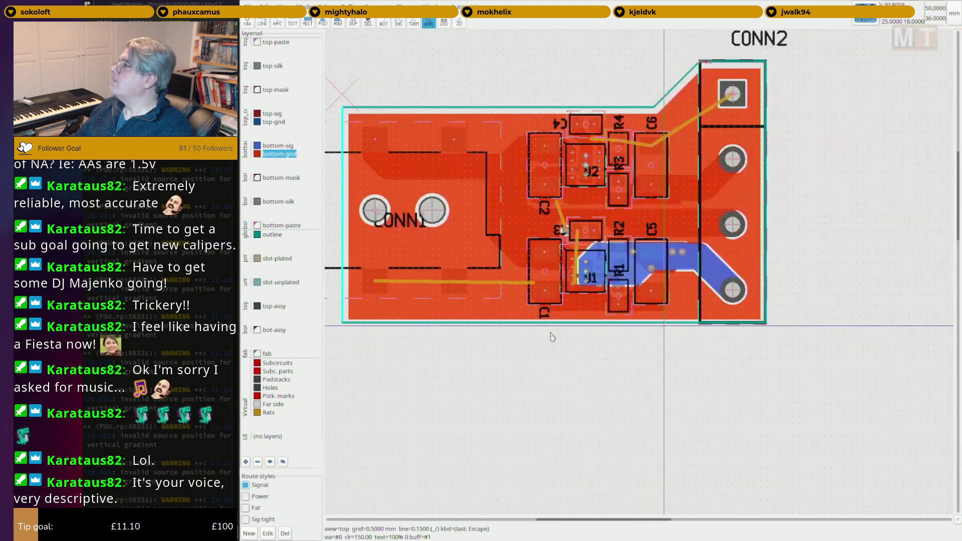
pyautogui.keyDown('shift'); pyautogui.hscroll(2, 552, 337); pyautogui.keyUp('shift')
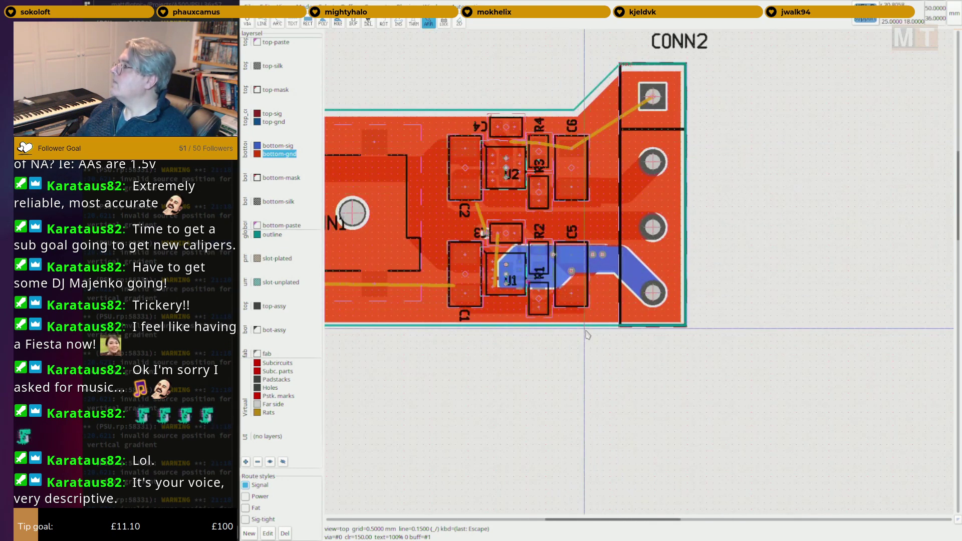
pyautogui.scroll(5, 587, 335)
pyautogui.press('[')
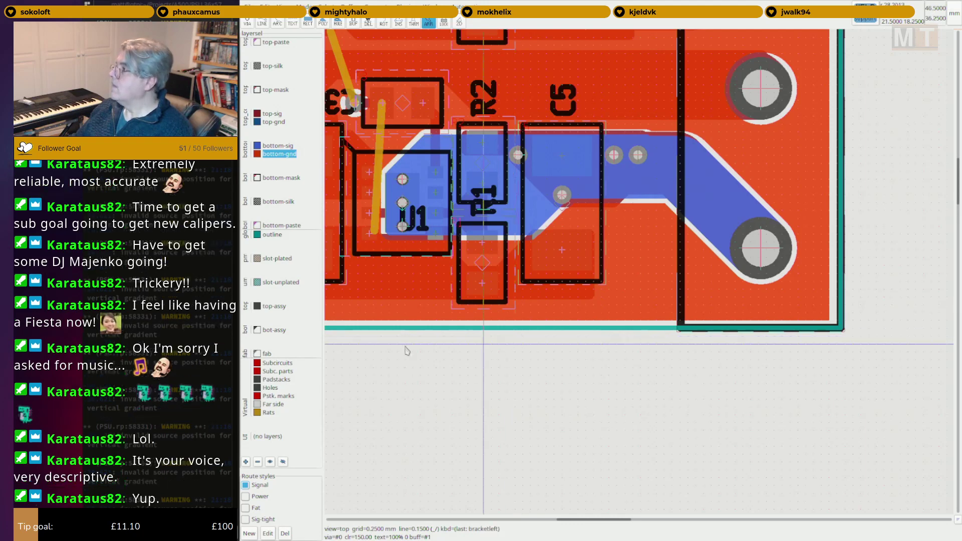
pyautogui.moveTo(407, 351); pyautogui.dragTo(697, 346, button='middle')
pyautogui.scroll(3, 689, 325)
pyautogui.press('Delete')
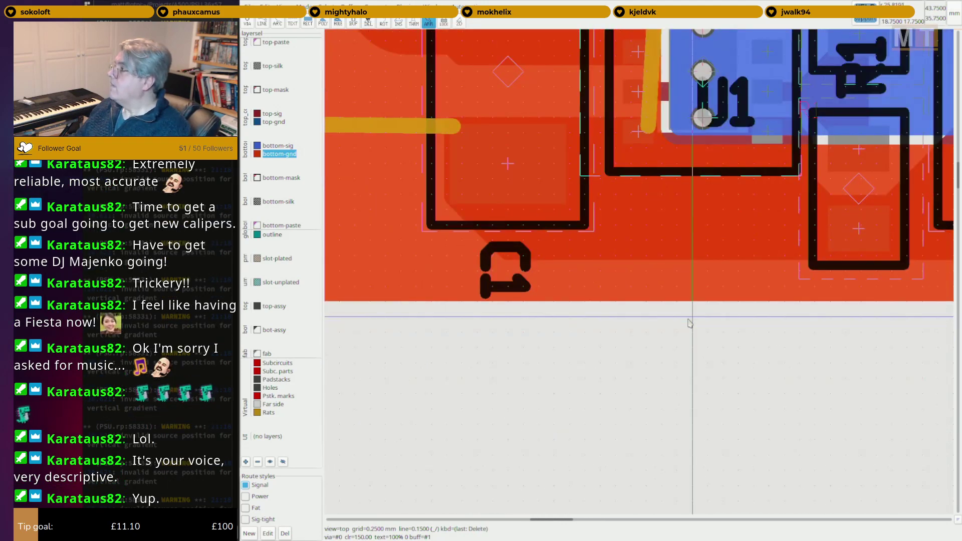
# Move the vertical outline line beside CONN1 down by one 0.25 mm grid step.
pyautogui.scroll(-3, 689, 323)
pyautogui.scroll(5, 711, 313)
pyautogui.scroll(3, 711, 312)
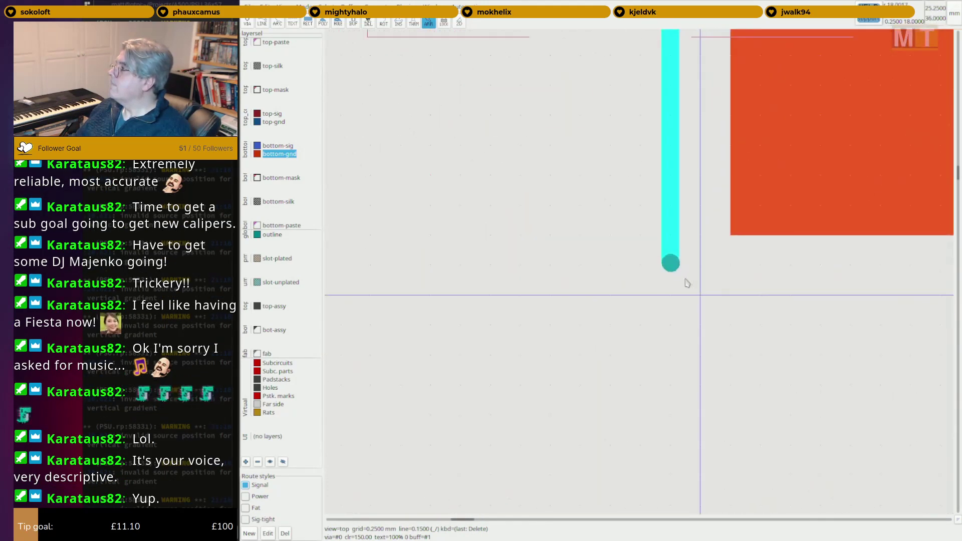
pyautogui.hotkey('ctrl', 'x')
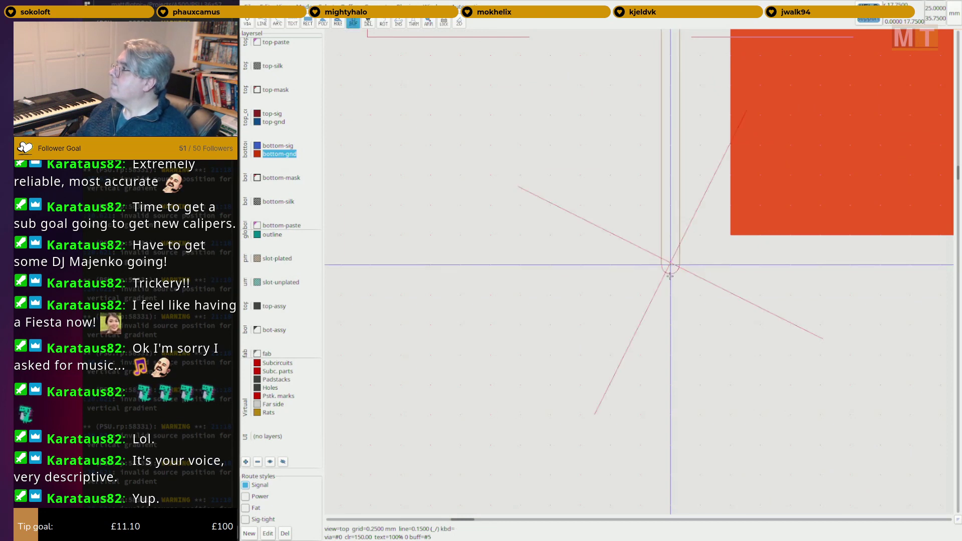
pyautogui.click(668, 285)
# Draw a new lower outline edge about 33 mm long from the vertical line's lower end to just outside CONN2's lower corner.
pyautogui.press('F2')
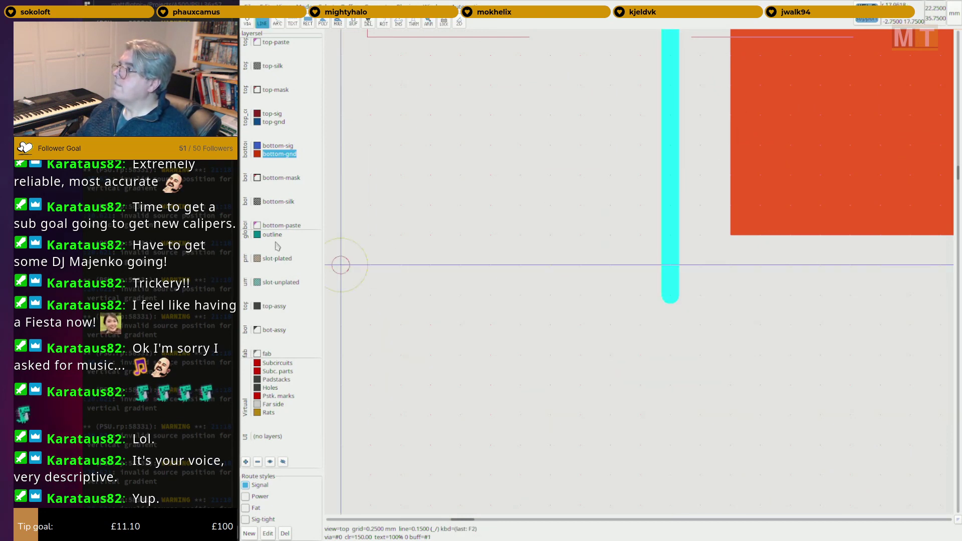
pyautogui.scroll(-3, 782, 294)
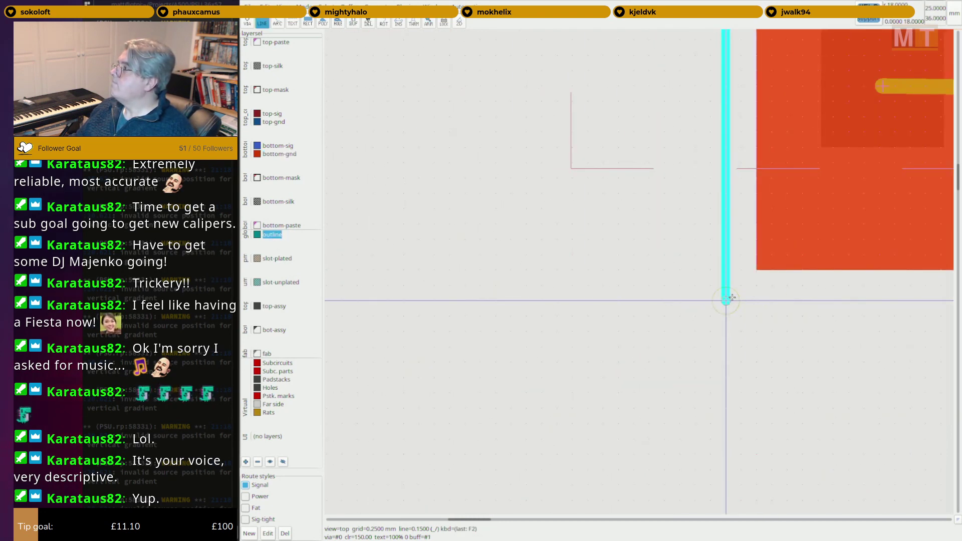
pyautogui.click(731, 297)
pyautogui.scroll(-4, 731, 297)
pyautogui.moveTo(862, 302); pyautogui.dragTo(356, 320, button='middle')
pyautogui.moveTo(807, 317); pyautogui.dragTo(417, 324, button='middle')
pyautogui.scroll(3, 674, 323)
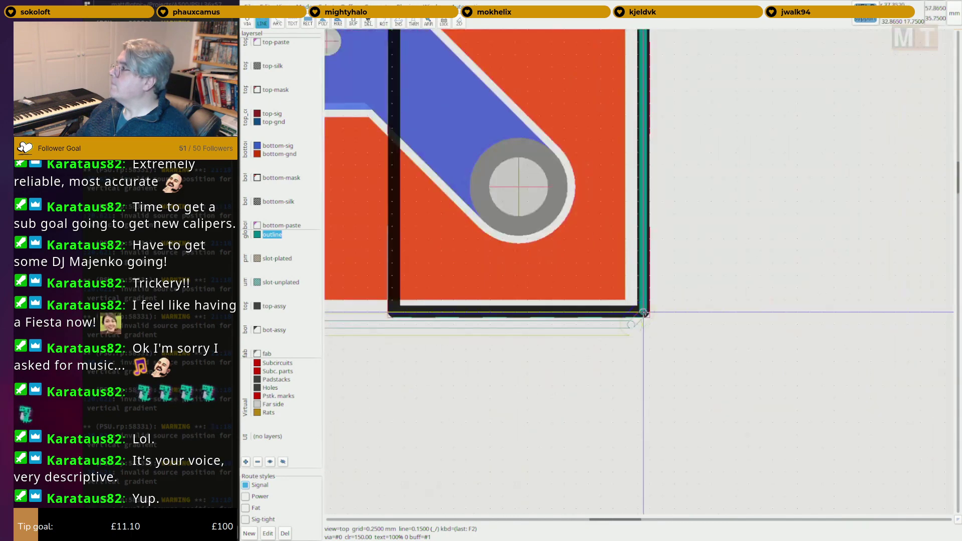
pyautogui.scroll(2, 644, 313)
pyautogui.click(653, 335)
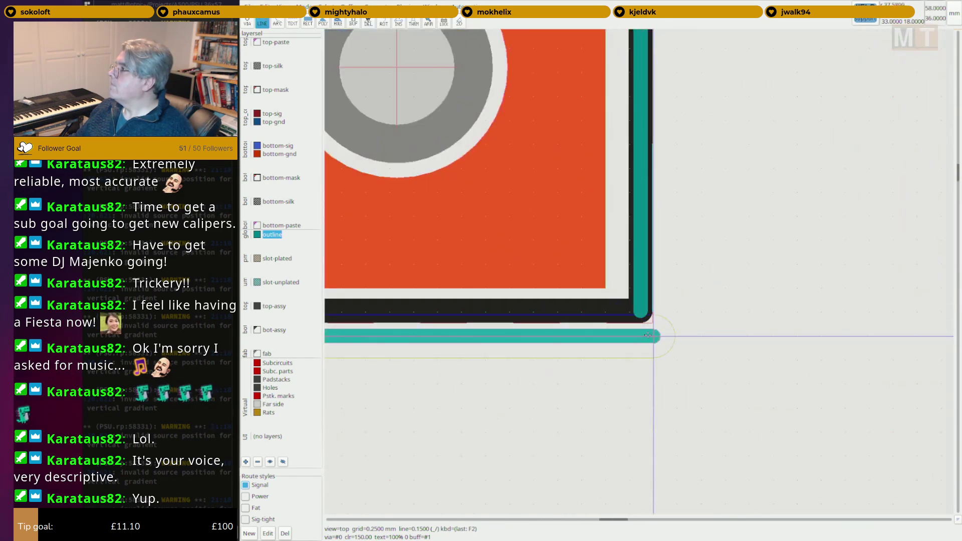
# Continue the outline vertically along the outer side of CONN2 to just beyond its upper corner.
pyautogui.scroll(-2, 654, 335)
pyautogui.moveTo(684, 100); pyautogui.dragTo(681, 381, button='middle')
pyautogui.scroll(-2, 656, 237)
pyautogui.moveTo(661, 127); pyautogui.dragTo(673, 437, button='middle')
pyautogui.moveTo(694, 174); pyautogui.dragTo(700, 302, button='middle')
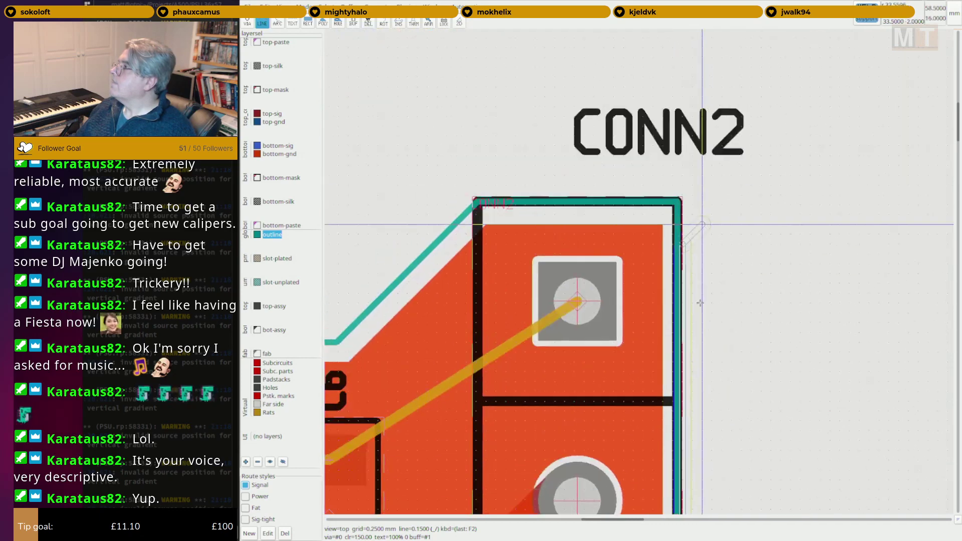
pyautogui.scroll(3, 700, 304)
pyautogui.click(665, 240)
# Extend the outline across the upper end of CONN2 and diagonally down to the upper board edge near C6.
pyautogui.moveTo(346, 252); pyautogui.dragTo(766, 245, button='middle')
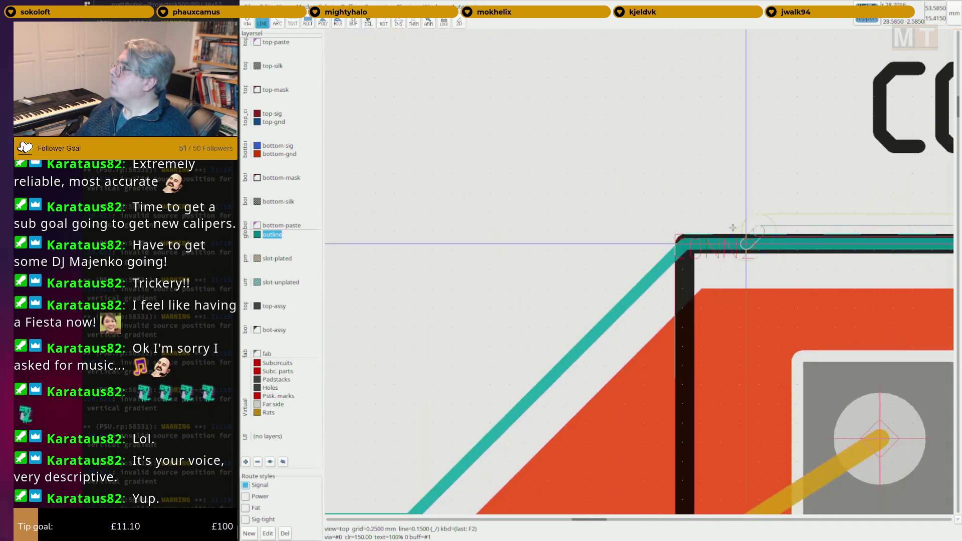
pyautogui.click(688, 226)
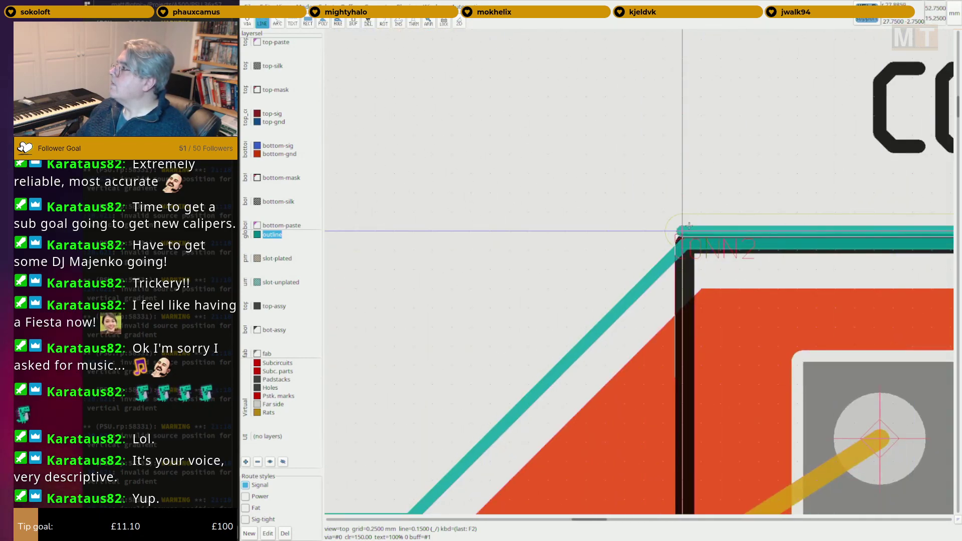
pyautogui.moveTo(394, 411); pyautogui.dragTo(795, 260, button='middle')
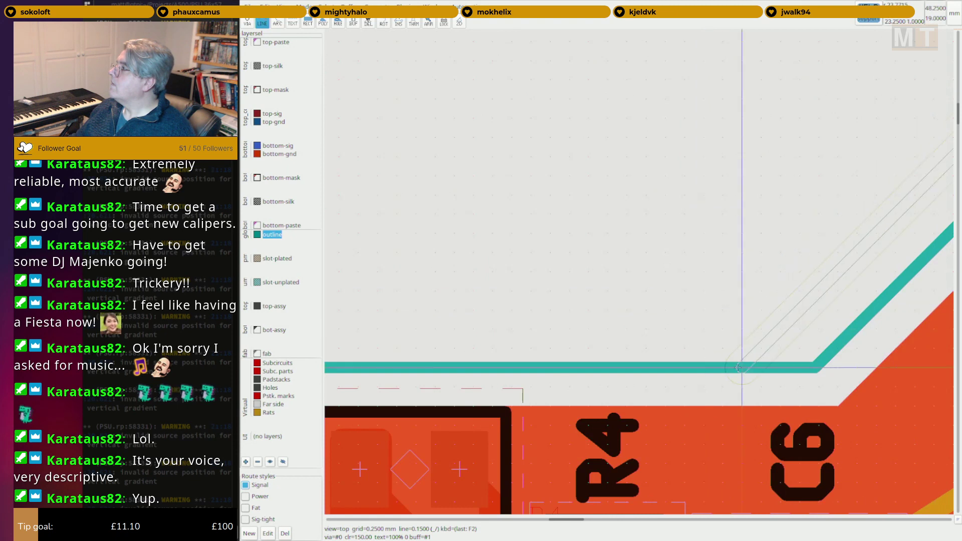
pyautogui.click(797, 364)
pyautogui.press('Escape')
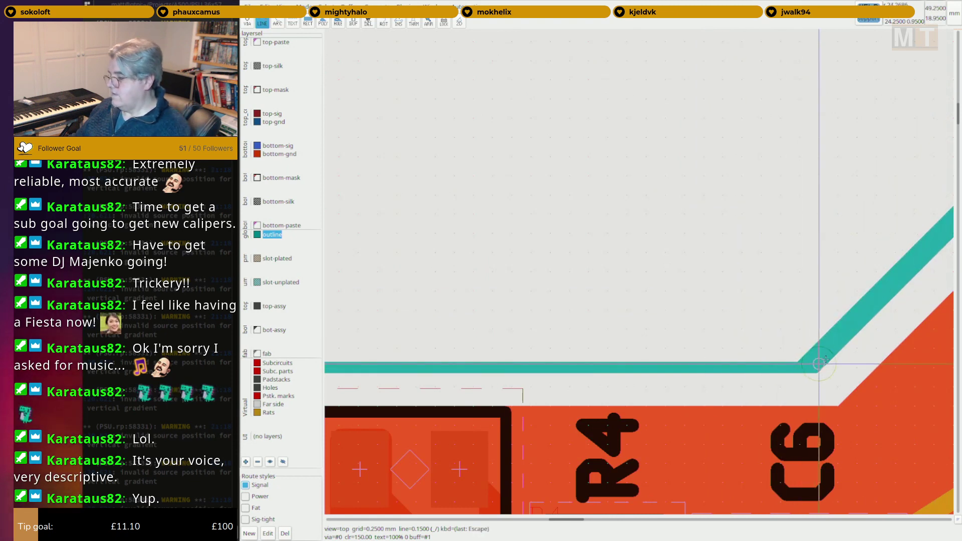
# Replace the old upper edge and diagonal with a new upper outline edge from the new diagonal to the vertical line beside CONN1.
pyautogui.press('Delete')
pyautogui.click(799, 367)
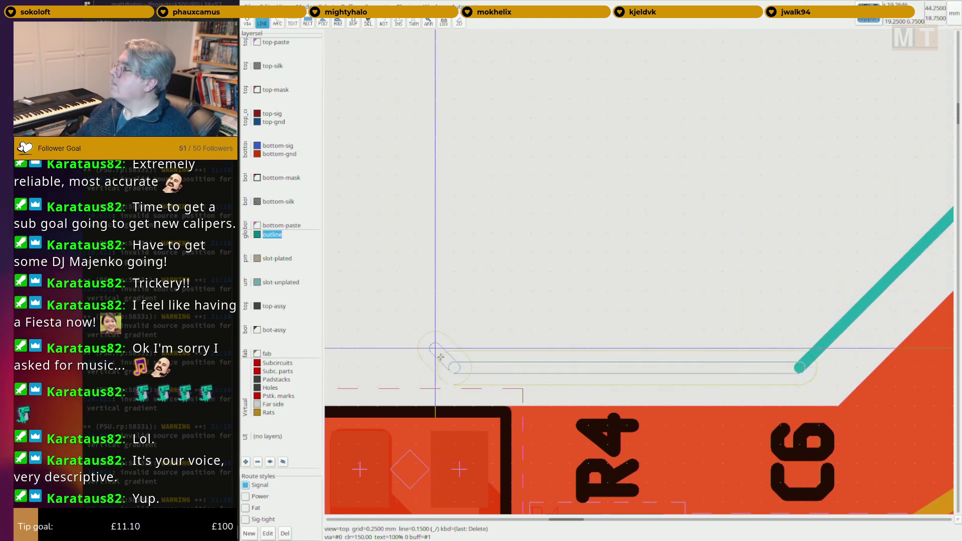
pyautogui.moveTo(440, 357); pyautogui.dragTo(944, 302, button='middle')
pyautogui.moveTo(472, 309); pyautogui.dragTo(949, 283, button='middle')
pyautogui.moveTo(498, 285); pyautogui.dragTo(949, 263, button='middle')
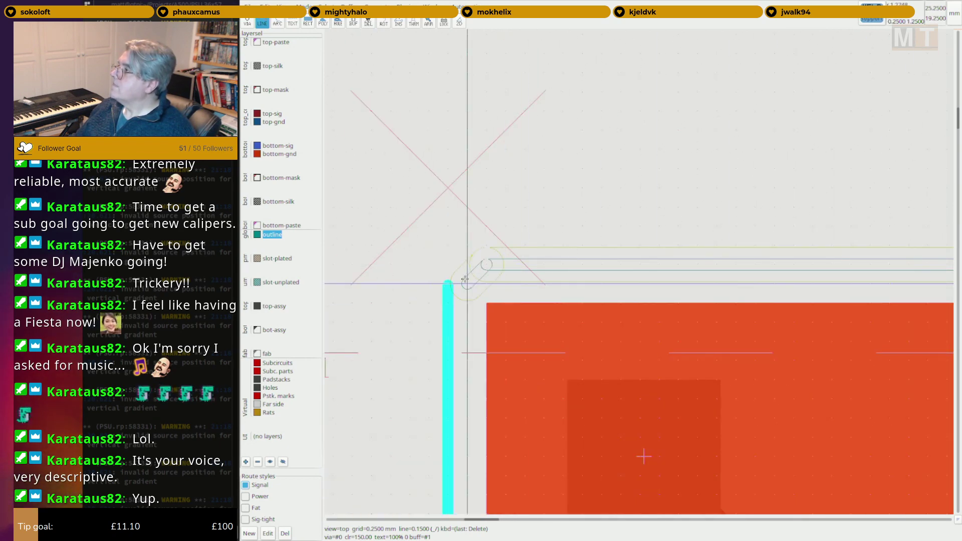
pyautogui.click(445, 266)
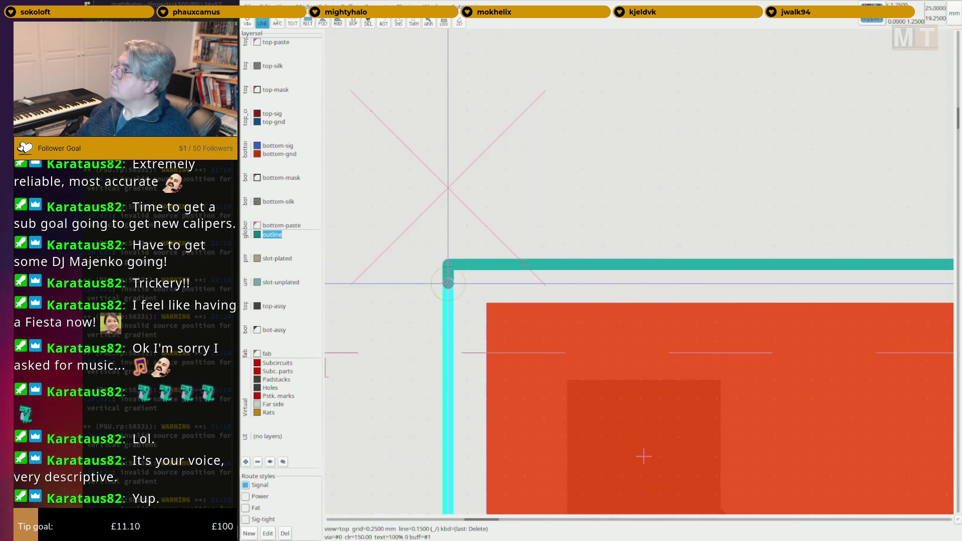
pyautogui.scroll(-4, 448, 283)
pyautogui.press('Escape')
pyautogui.press('Escape')
pyautogui.scroll(-3, 693, 270)
pyautogui.moveTo(944, 249); pyautogui.dragTo(435, 263, button='middle')
pyautogui.scroll(1, 491, 230)
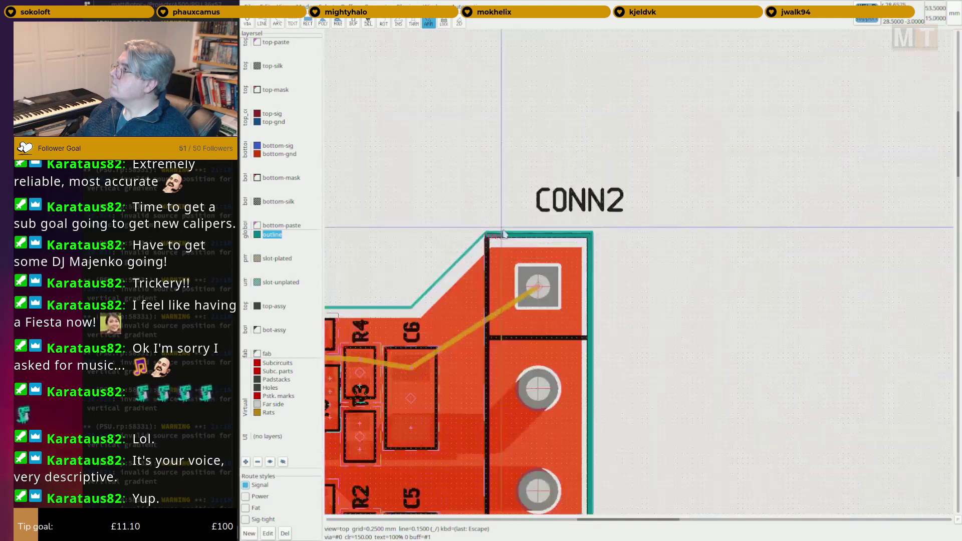
# Delete the duplicate old outline segments across CONN2's upper end and along its outer side.
pyautogui.scroll(4, 506, 234)
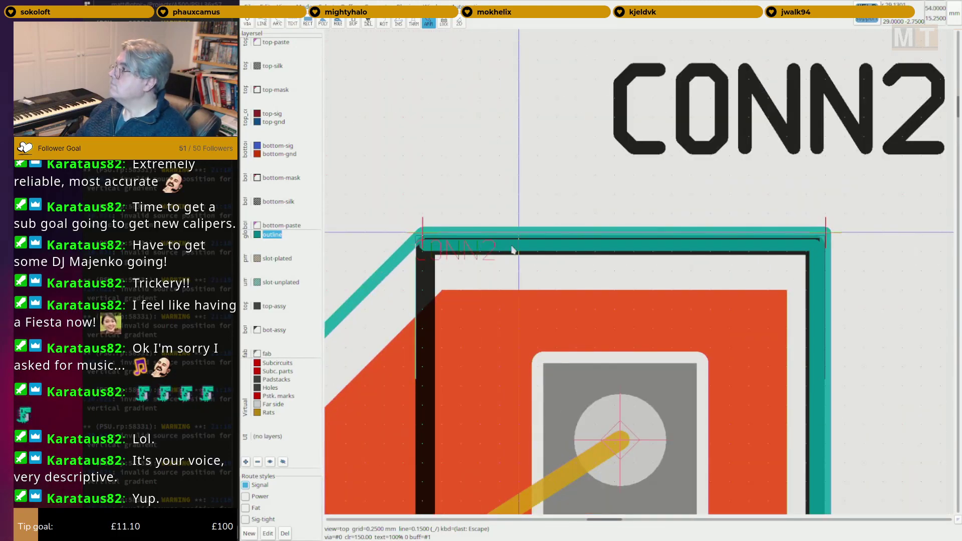
pyautogui.press('Delete')
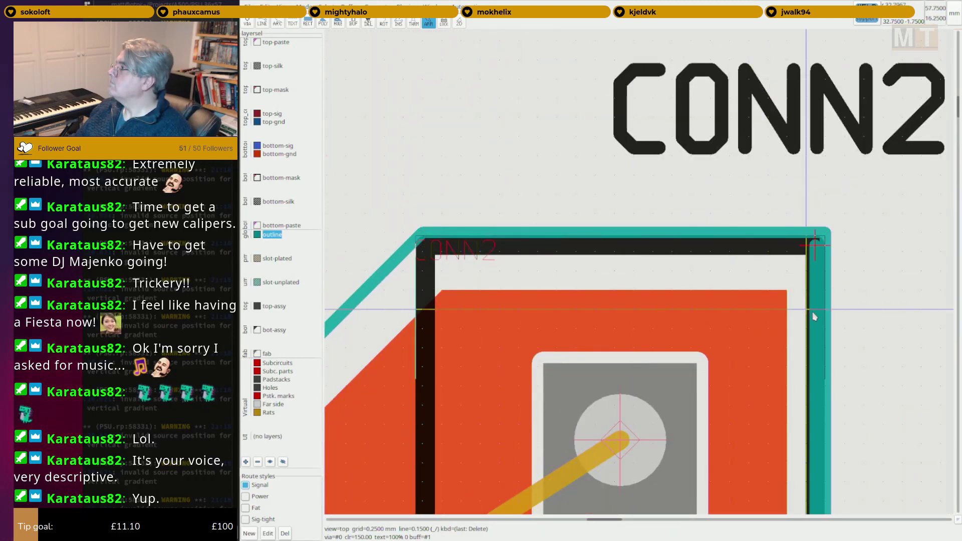
pyautogui.press('Delete')
pyautogui.press('u')
pyautogui.press('u')
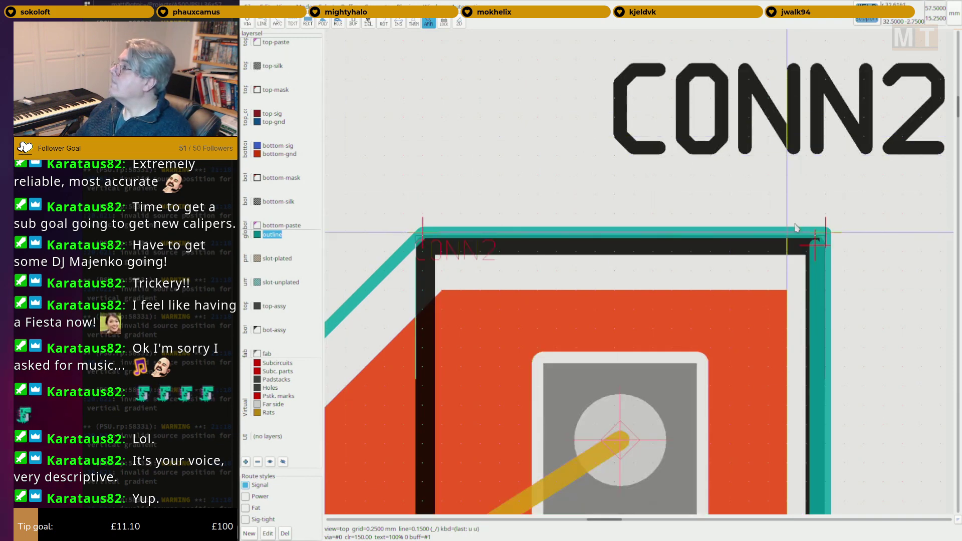
pyautogui.press('Delete')
pyautogui.scroll(-6, 815, 244)
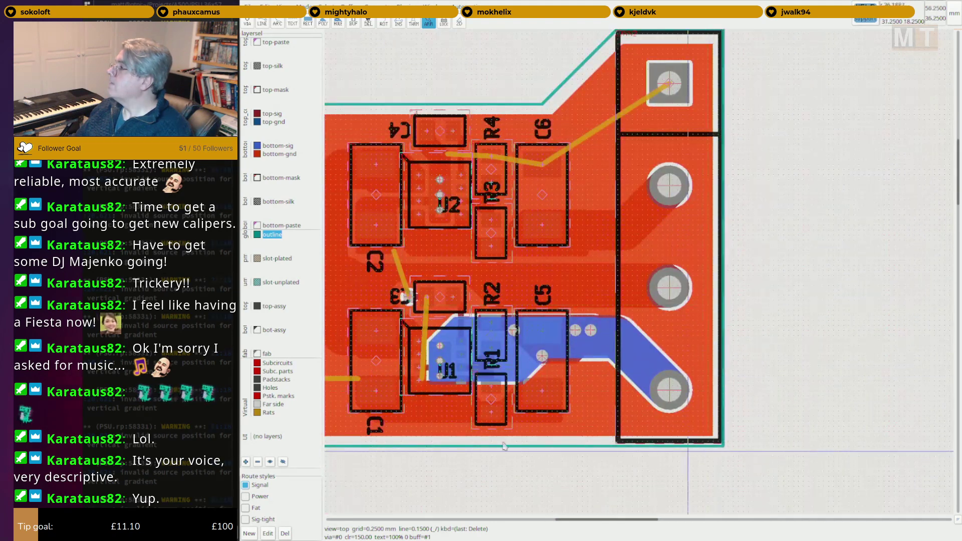
# Replace the old vertical outline edge beside CONN1 with a line about 17 mm long joining the upper and lower board edges.
pyautogui.moveTo(378, 443); pyautogui.dragTo(876, 382, button='middle')
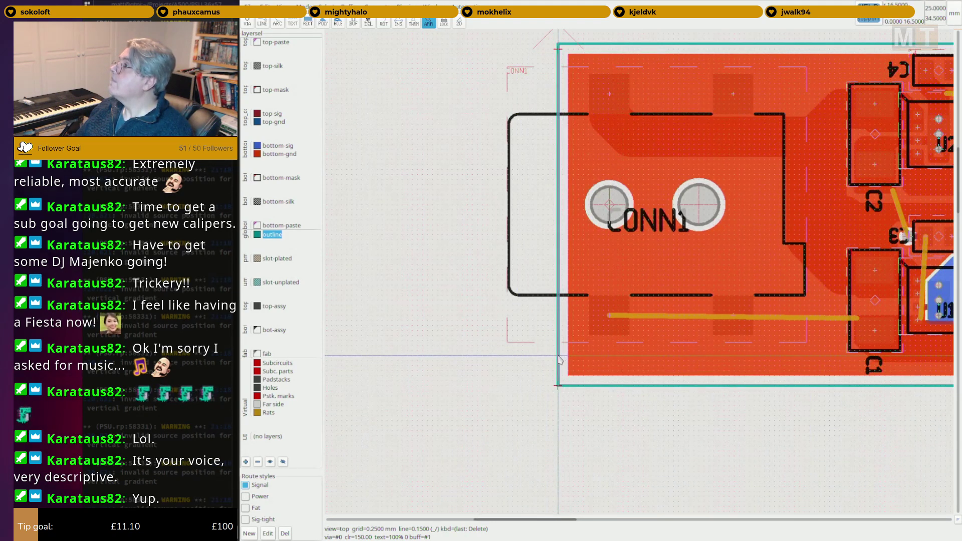
pyautogui.scroll(5, 532, 364)
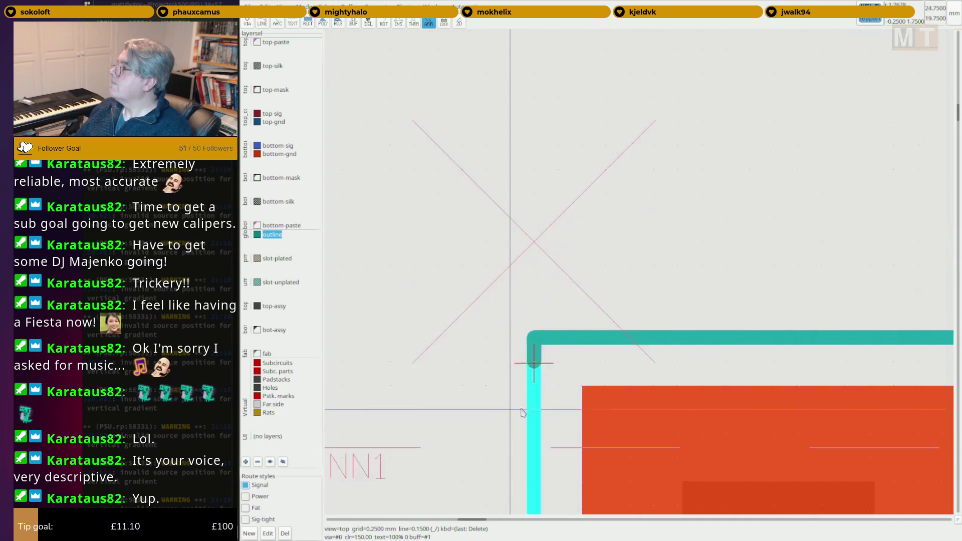
pyautogui.click(532, 337)
pyautogui.scroll(-2, 534, 355)
pyautogui.moveTo(549, 486); pyautogui.dragTo(609, 90, button='middle')
pyautogui.moveTo(576, 471); pyautogui.dragTo(612, 127, button='middle')
pyautogui.moveTo(621, 501); pyautogui.dragTo(626, 201, button='middle')
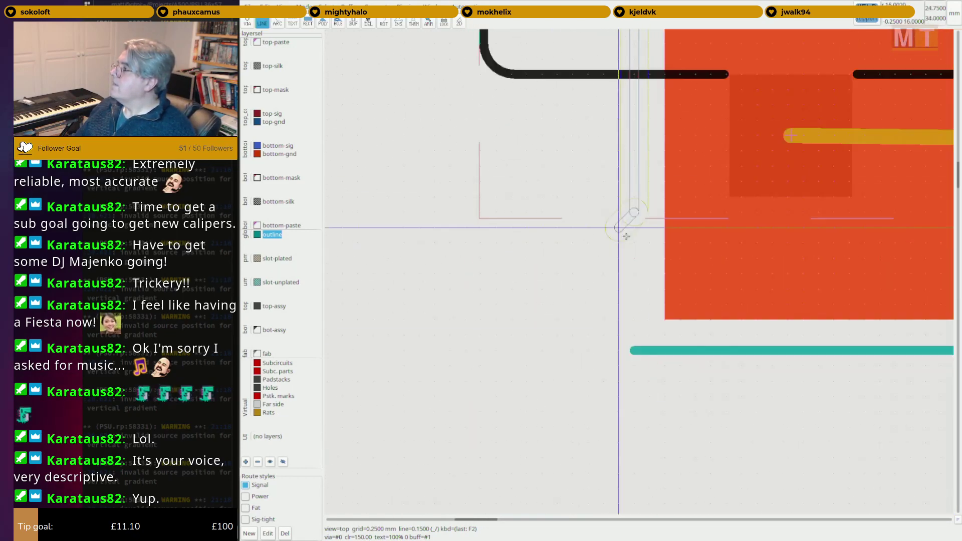
pyautogui.scroll(3, 632, 341)
pyautogui.click(634, 359)
pyautogui.scroll(-8, 631, 340)
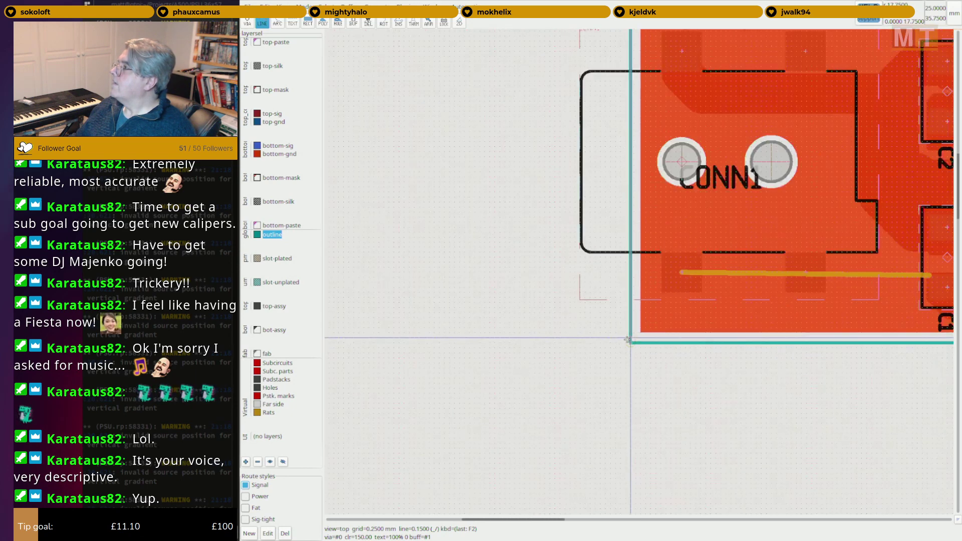
pyautogui.scroll(-1, 628, 340)
pyautogui.press('Escape')
# Refresh the rat lines for the whole board.
pyautogui.moveTo(847, 390); pyautogui.dragTo(638, 411, button='middle')
pyautogui.press('c')
pyautogui.press('r')
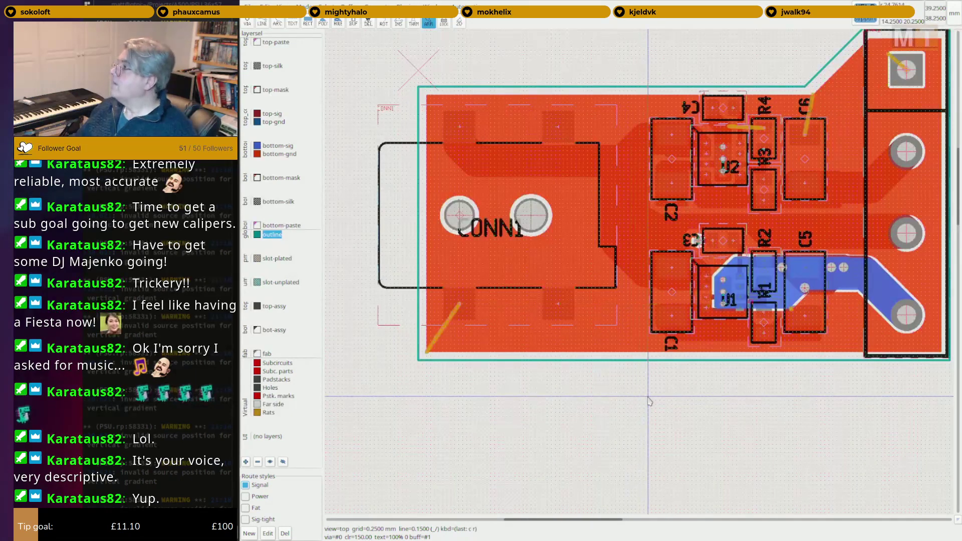
pyautogui.press('Escape')
pyautogui.moveTo(786, 407); pyautogui.dragTo(640, 443, button='middle')
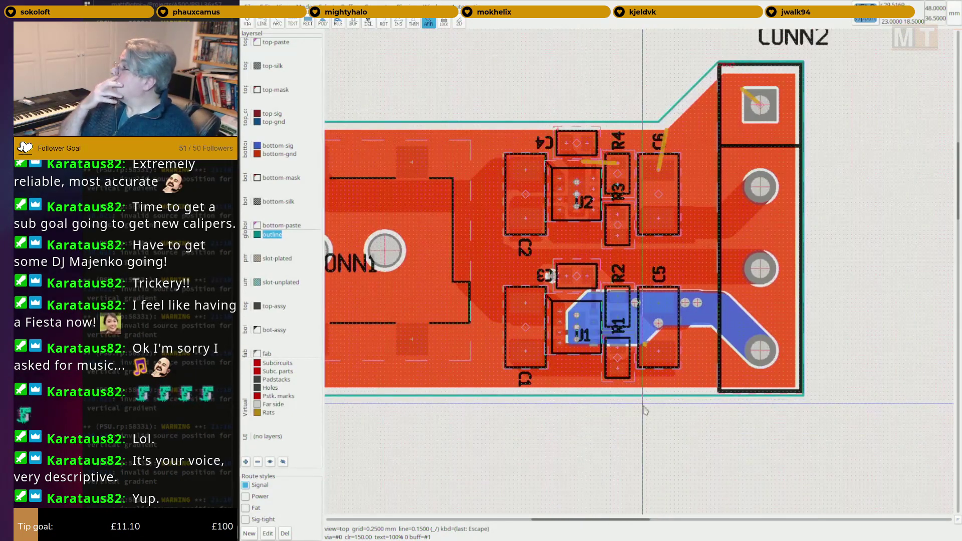
# Start a polygon on the top-gnd layer at the bottom pour's upper corner beside CONN1, tracing its upper edge to CONN2's outer corner.
pyautogui.click(281, 122)
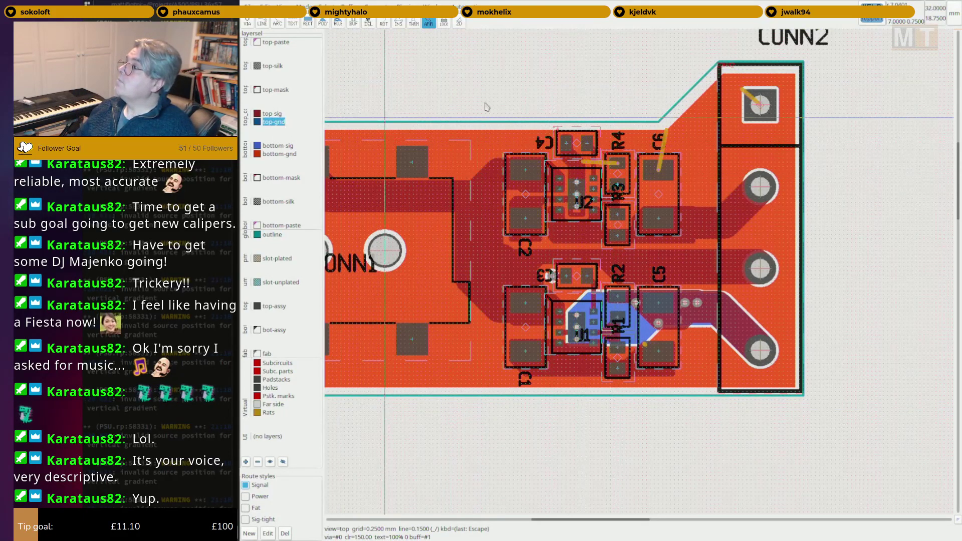
pyautogui.moveTo(330, 129); pyautogui.dragTo(554, 157, button='middle')
pyautogui.scroll(3, 534, 158)
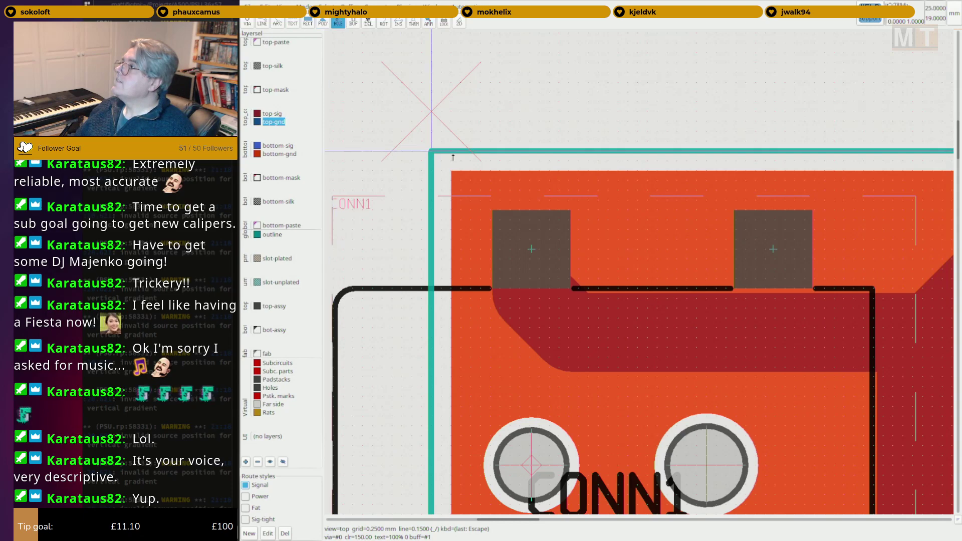
pyautogui.press('F6')
pyautogui.scroll(3, 463, 175)
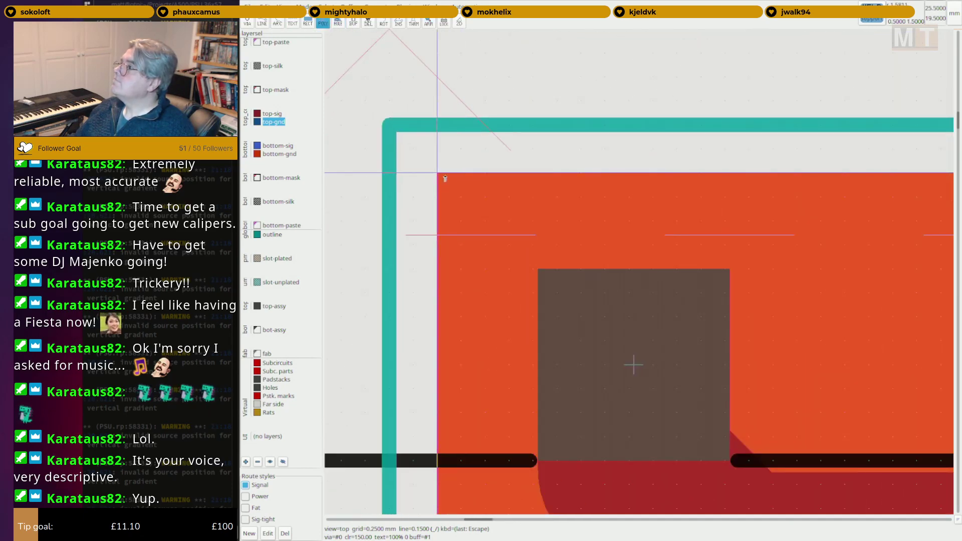
pyautogui.scroll(-5, 445, 178)
pyautogui.scroll(5, 597, 266)
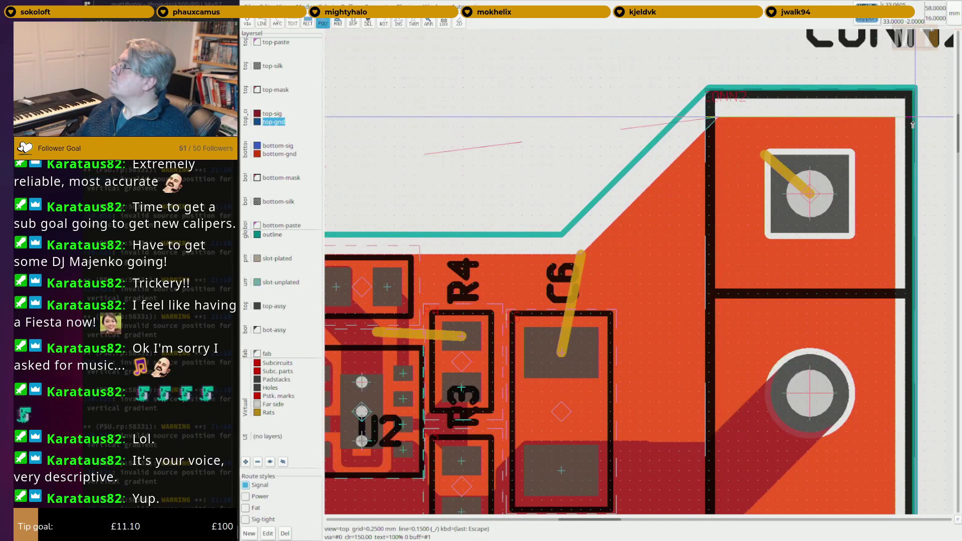
pyautogui.click(894, 122)
# Continue the top-gnd polygon down CONN2's outer side and along the lower board edge to the lower corner beside CONN1.
pyautogui.scroll(-3, 895, 123)
pyautogui.moveTo(886, 496); pyautogui.dragTo(801, 160, button='middle')
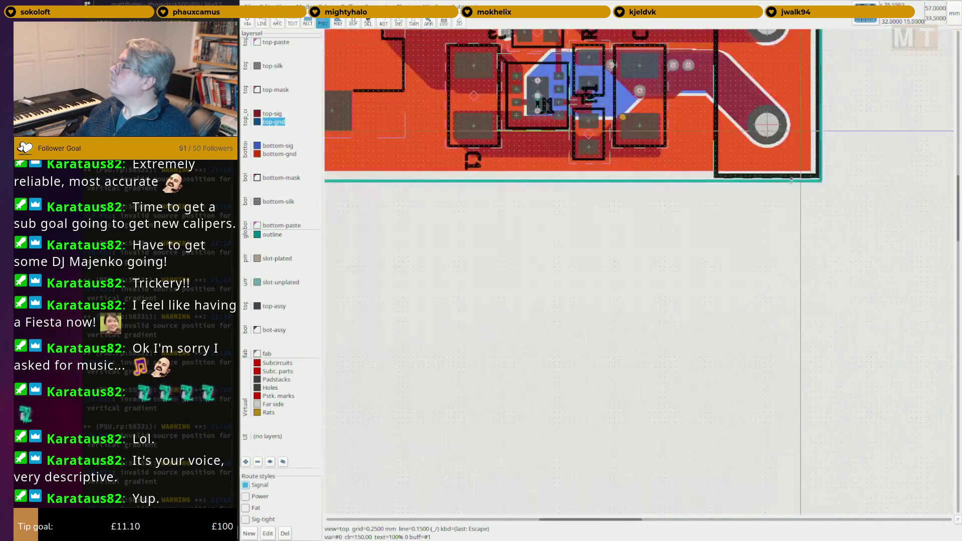
pyautogui.scroll(4, 803, 163)
pyautogui.click(827, 196)
pyautogui.moveTo(539, 169); pyautogui.dragTo(949, 181, button='middle')
pyautogui.moveTo(471, 192); pyautogui.dragTo(924, 196, button='middle')
pyautogui.moveTo(448, 191); pyautogui.dragTo(932, 197, button='middle')
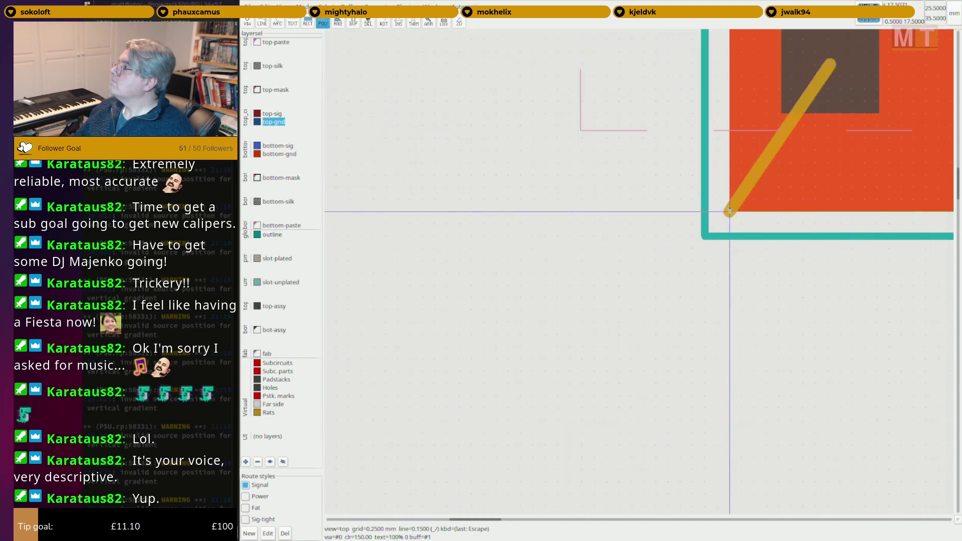
pyautogui.click(729, 211)
# Close the top-gnd polygon at its starting corner beside CONN1 to complete the top ground pour.
pyautogui.scroll(-1, 729, 171)
pyautogui.moveTo(732, 43); pyautogui.dragTo(709, 368, button='middle')
pyautogui.moveTo(718, 104); pyautogui.dragTo(714, 365, button='middle')
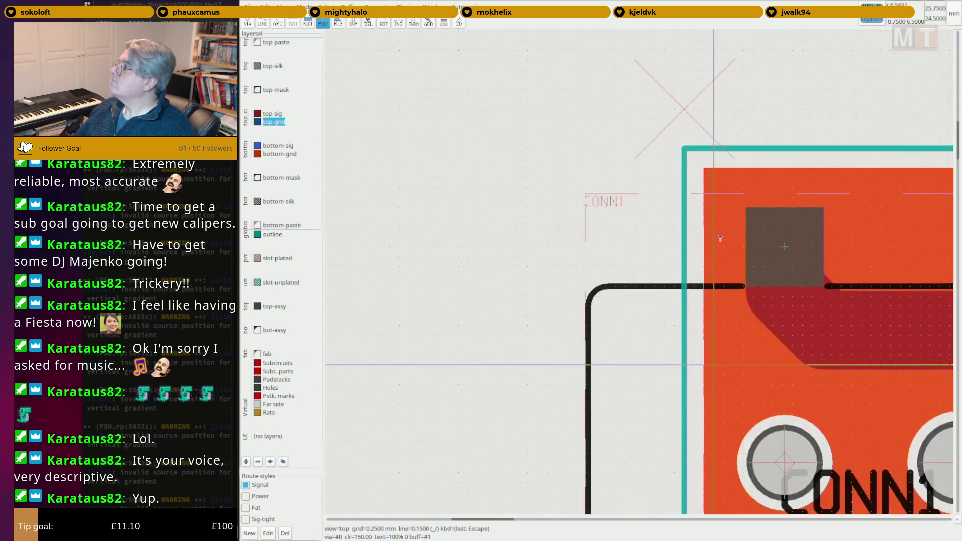
pyautogui.click(710, 173)
pyautogui.press('Escape')
pyautogui.scroll(-5, 679, 262)
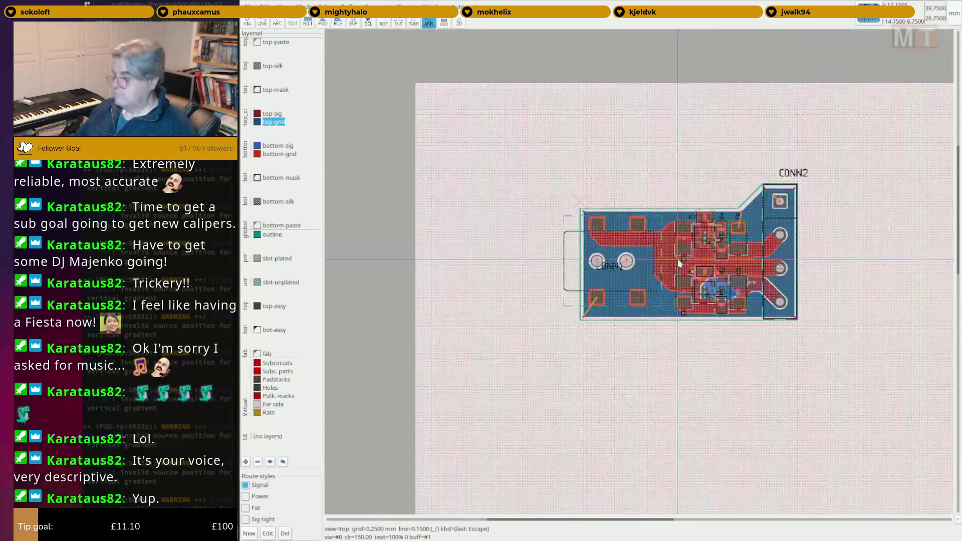
# Draw two crossing Power-style traces on the top-sig layer over CONN1's lower pad nearest the board corner, extending past the pad's clearance.
pyautogui.scroll(6, 620, 270)
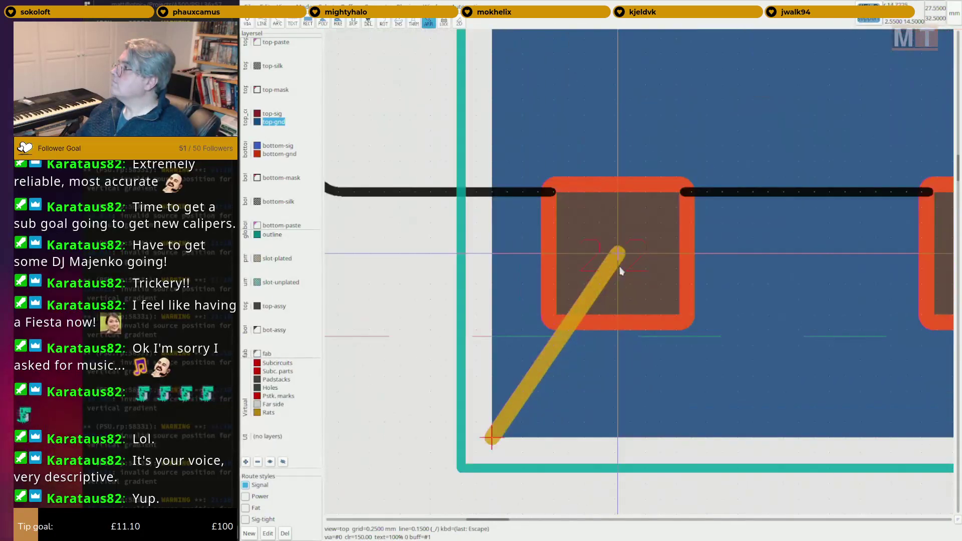
pyautogui.click(272, 113)
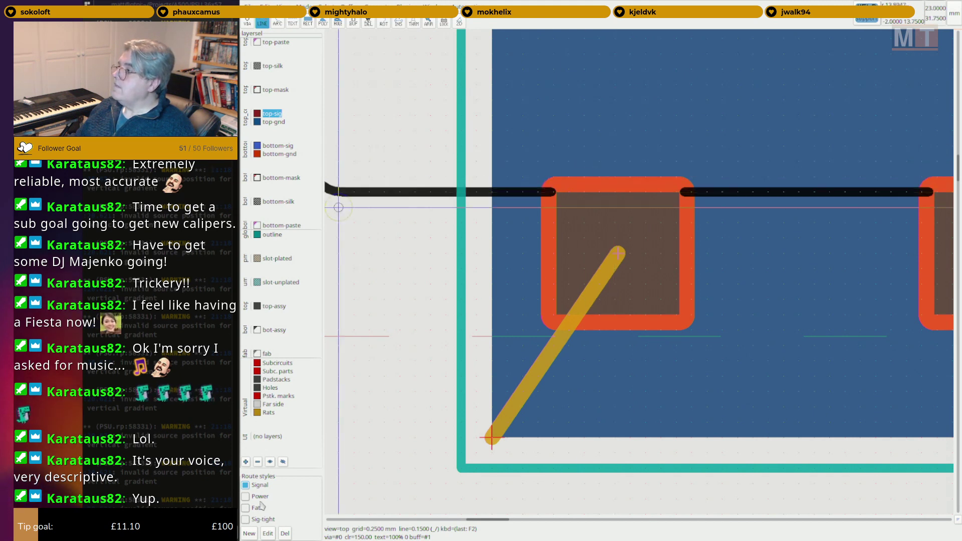
pyautogui.click(260, 496)
pyautogui.click(614, 146)
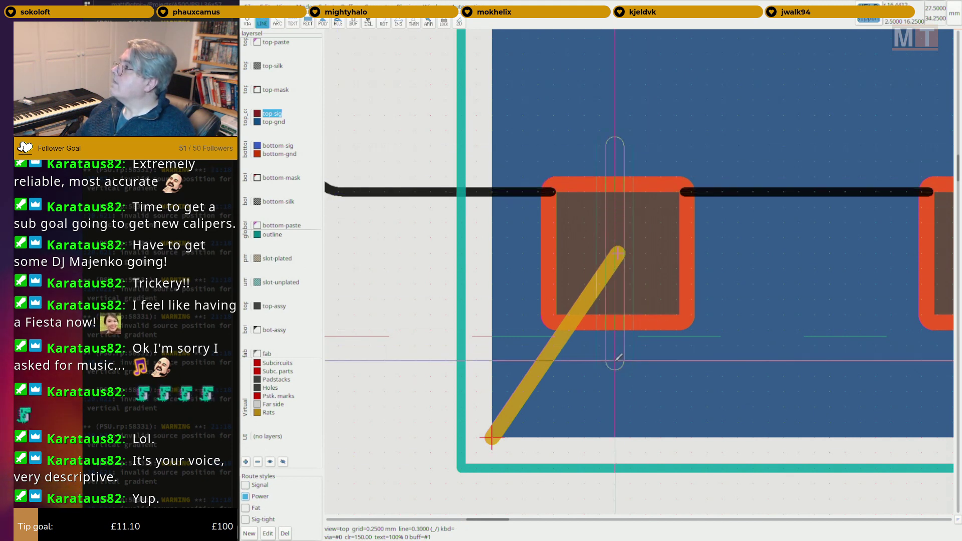
pyautogui.click(615, 359)
pyautogui.press('Escape')
pyautogui.click(523, 253)
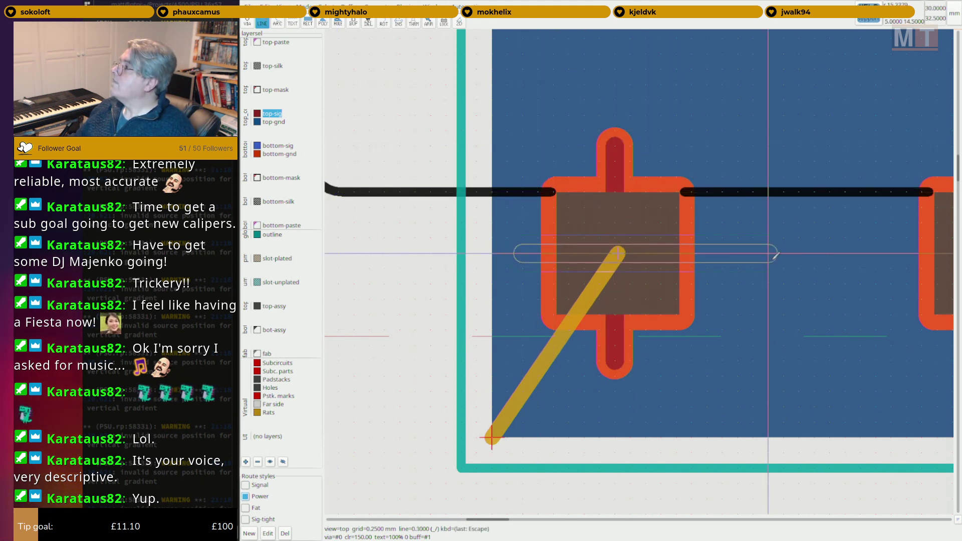
pyautogui.click(711, 253)
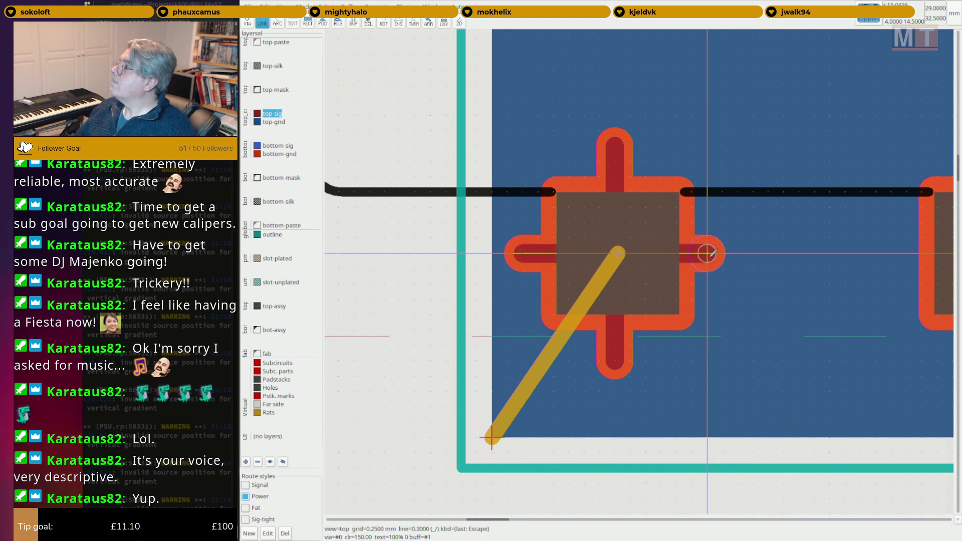
# Turn off the clearline flag on both crossing traces at CONN1's pad and refresh the rat lines.
pyautogui.rightClick(711, 253)
pyautogui.click(731, 275)
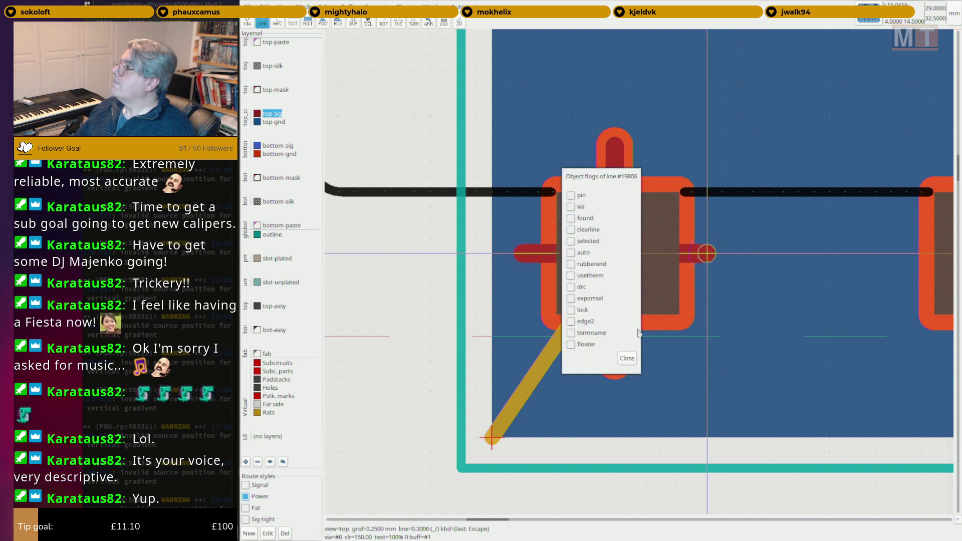
pyautogui.click(627, 358)
pyautogui.rightClick(615, 360)
pyautogui.click(634, 371)
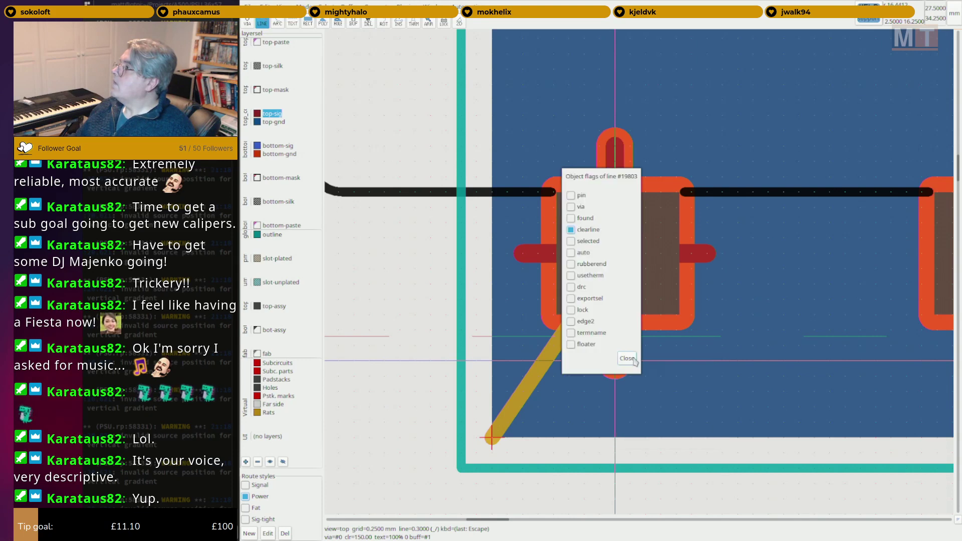
pyautogui.click(625, 362)
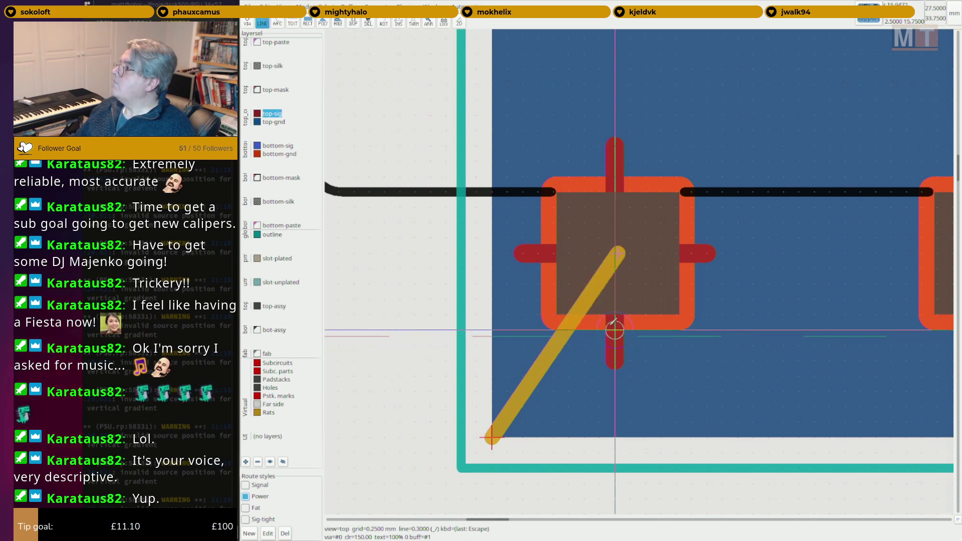
pyautogui.scroll(-6, 614, 325)
pyautogui.moveTo(730, 325); pyautogui.dragTo(637, 325, button='middle')
pyautogui.press('Escape')
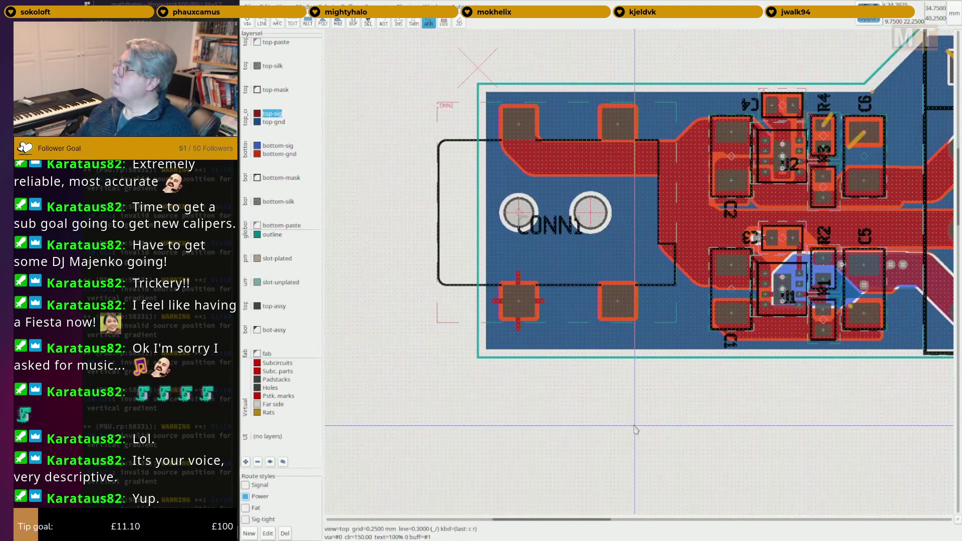
# Hide the top-silk layer and try to add a thermal to C6's upper pad on the top-gnd layer.
pyautogui.moveTo(755, 410); pyautogui.dragTo(643, 423, button='middle')
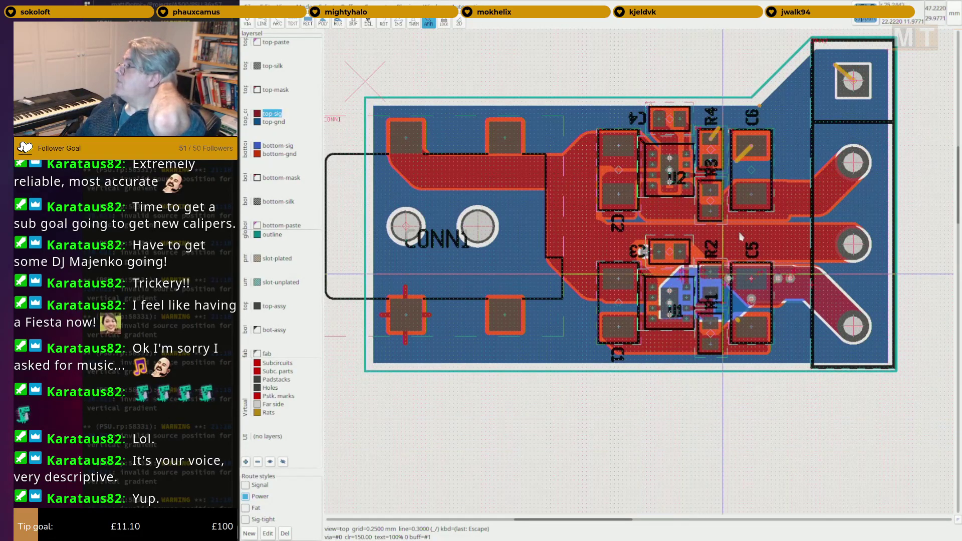
pyautogui.scroll(5, 726, 165)
pyautogui.scroll(3, 721, 195)
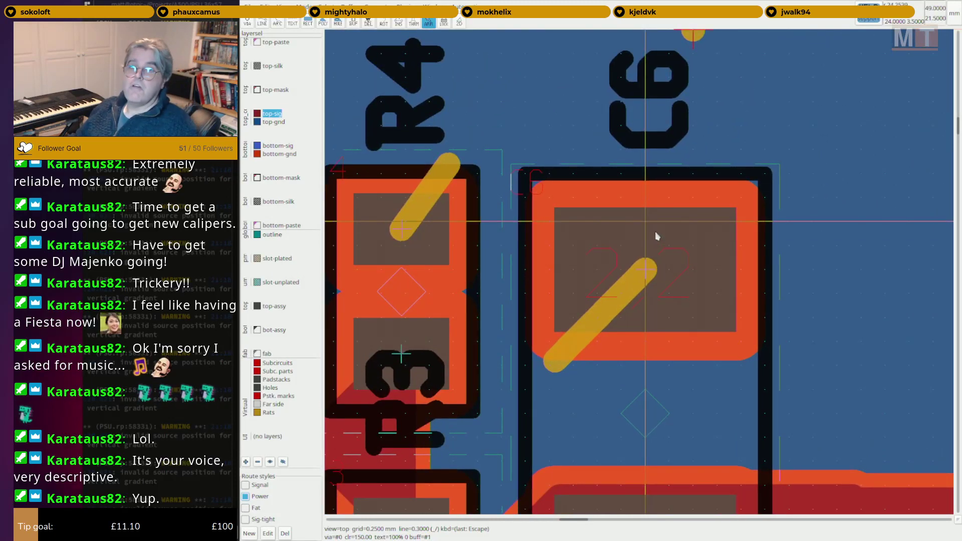
pyautogui.moveTo(670, 222)
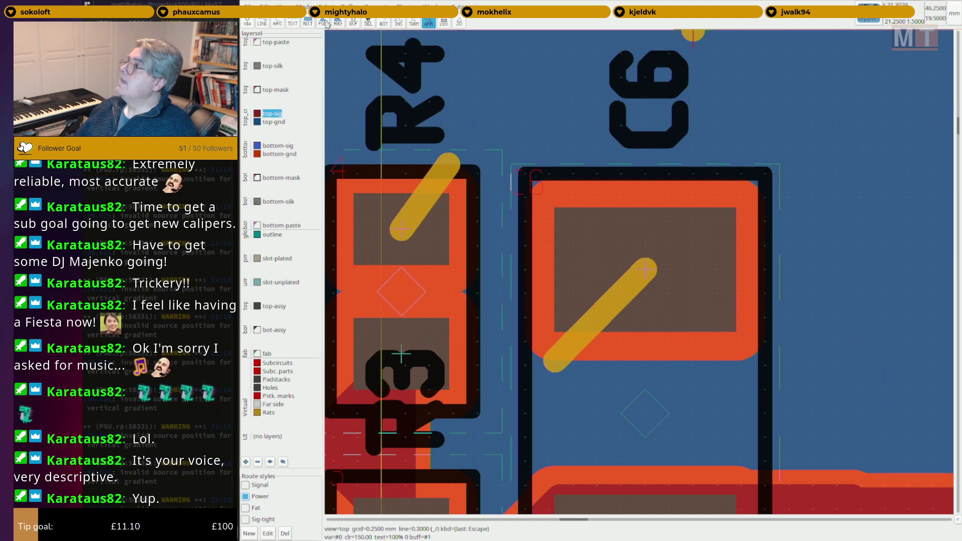
pyautogui.click(414, 23)
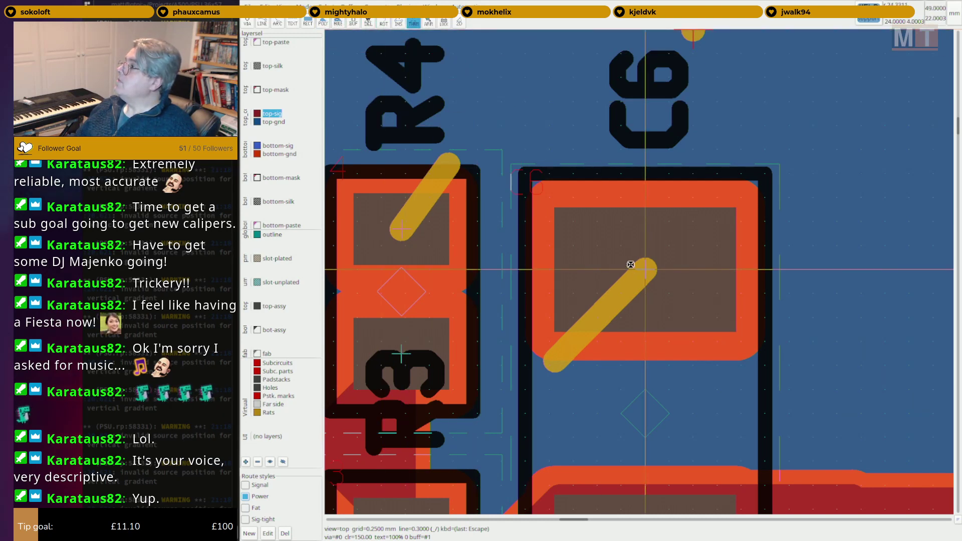
pyautogui.click(275, 122)
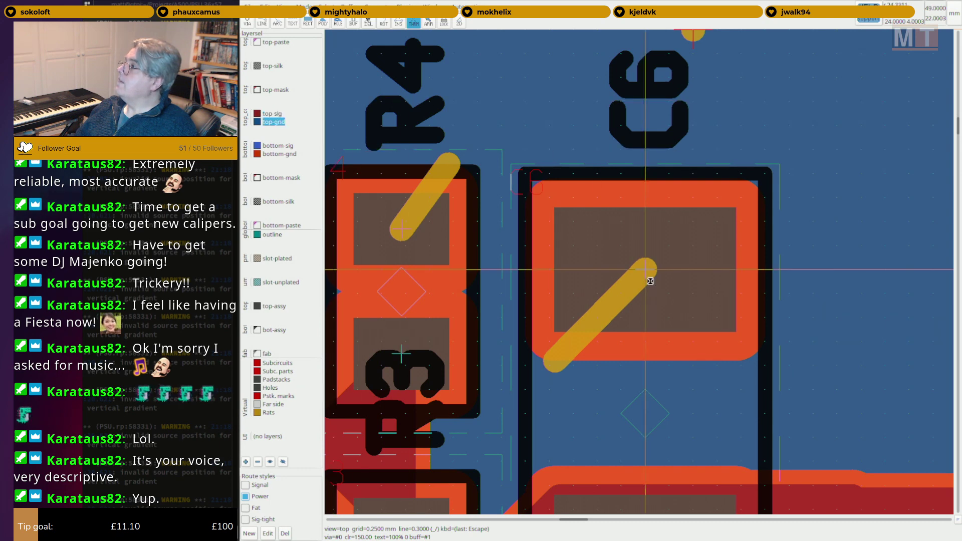
pyautogui.click(256, 66)
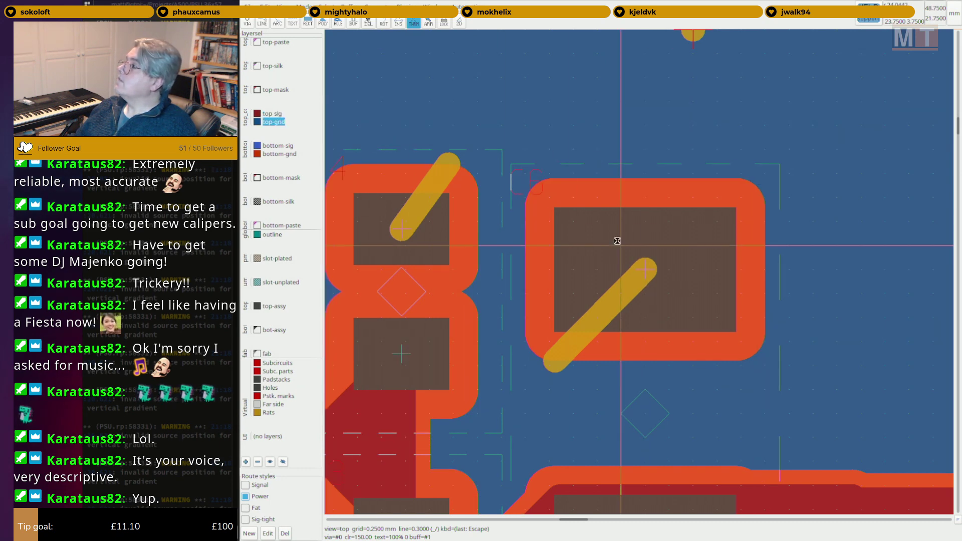
pyautogui.click(636, 256)
# Add a thermal connection between CONN2's square pad and the top-gnd pour.
pyautogui.scroll(-3, 640, 257)
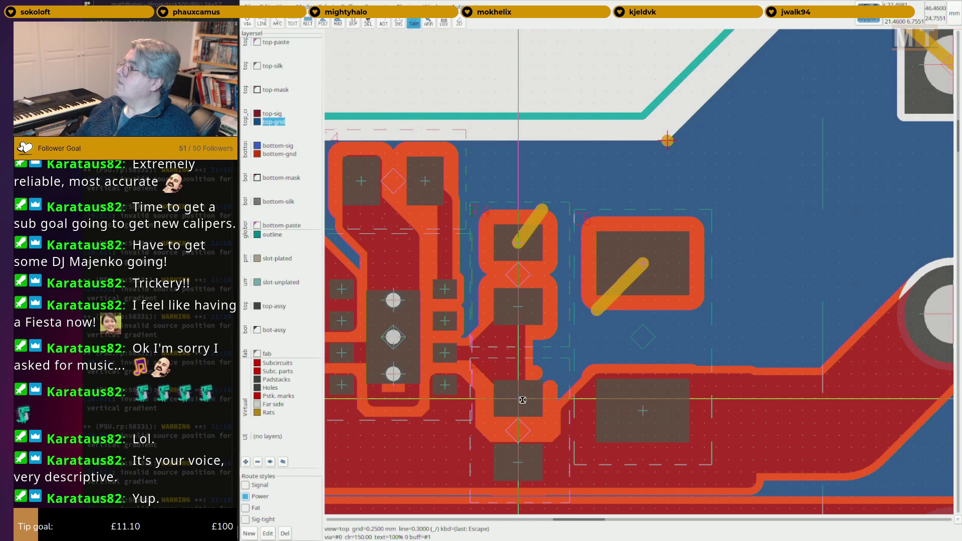
pyautogui.moveTo(678, 311); pyautogui.dragTo(465, 343, button='middle')
pyautogui.scroll(-1, 732, 120)
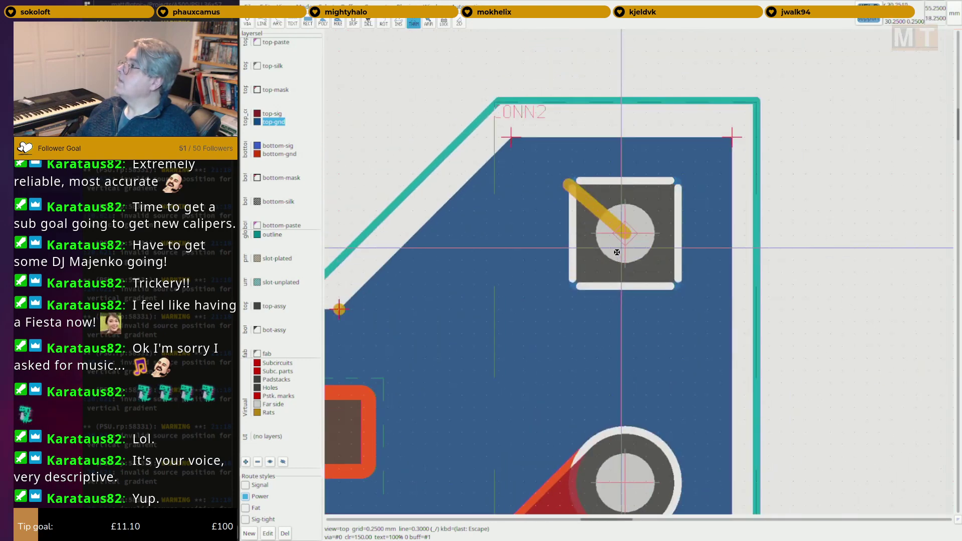
pyautogui.scroll(3, 613, 235)
pyautogui.moveTo(500, 176); pyautogui.dragTo(540, 249, button='middle')
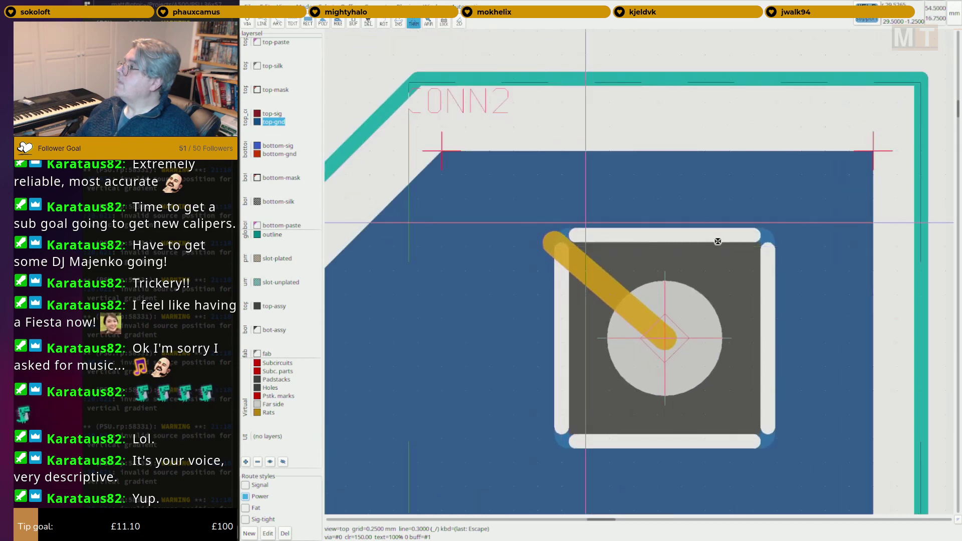
# Draw one vertical and one horizontal 0.3 mm trace on top-sig, crossing the large isolated pad beside R4 and reaching the ground plane.
pyautogui.scroll(4, 798, 245)
pyautogui.scroll(3, 693, 238)
pyautogui.scroll(-4, 717, 234)
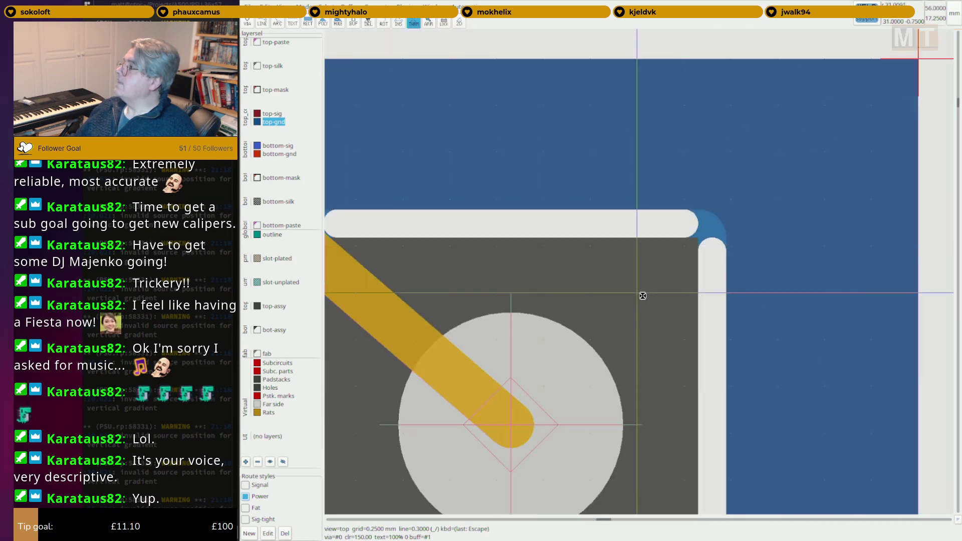
pyautogui.scroll(-2, 651, 257)
pyautogui.moveTo(638, 271); pyautogui.dragTo(711, 244, button='middle')
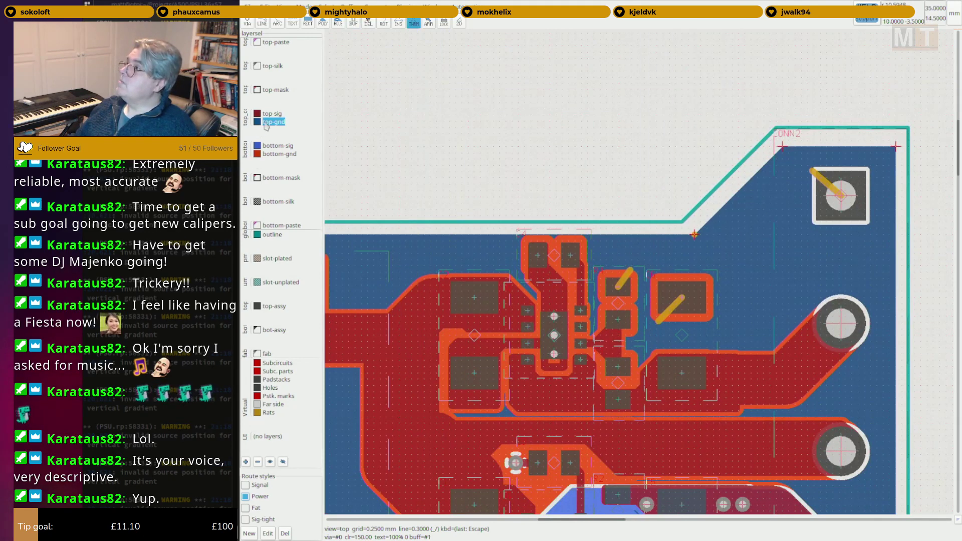
pyautogui.scroll(3, 651, 301)
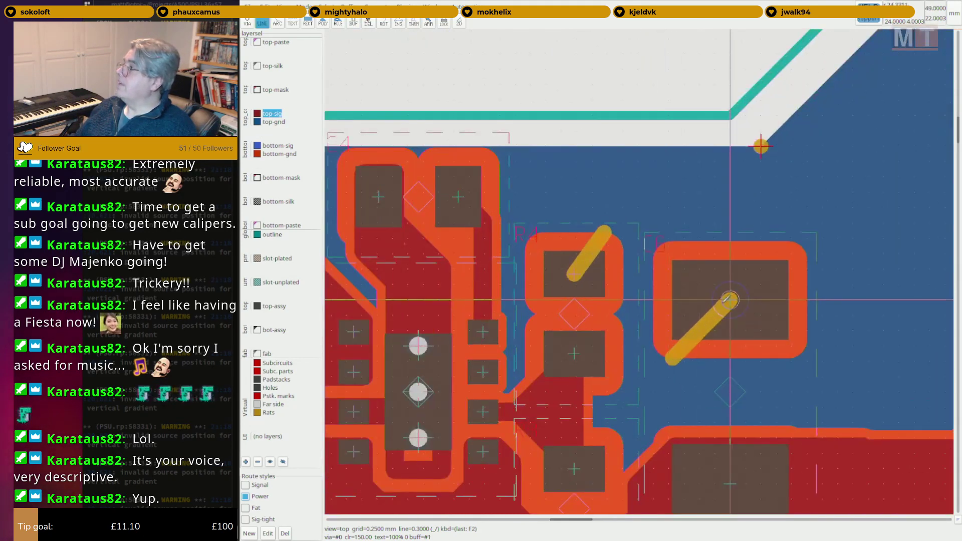
pyautogui.scroll(3, 727, 300)
pyautogui.click(746, 116)
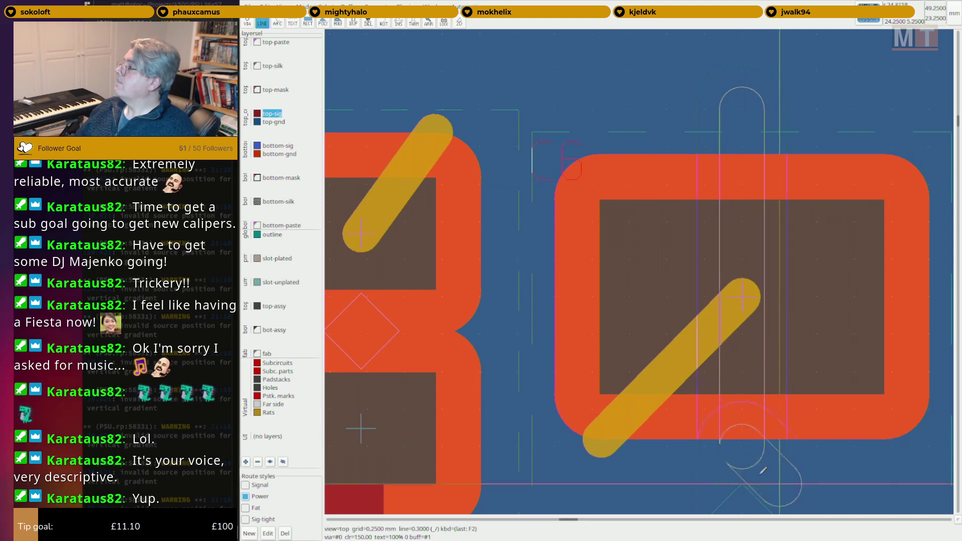
pyautogui.scroll(-2, 730, 444)
pyautogui.click(727, 449)
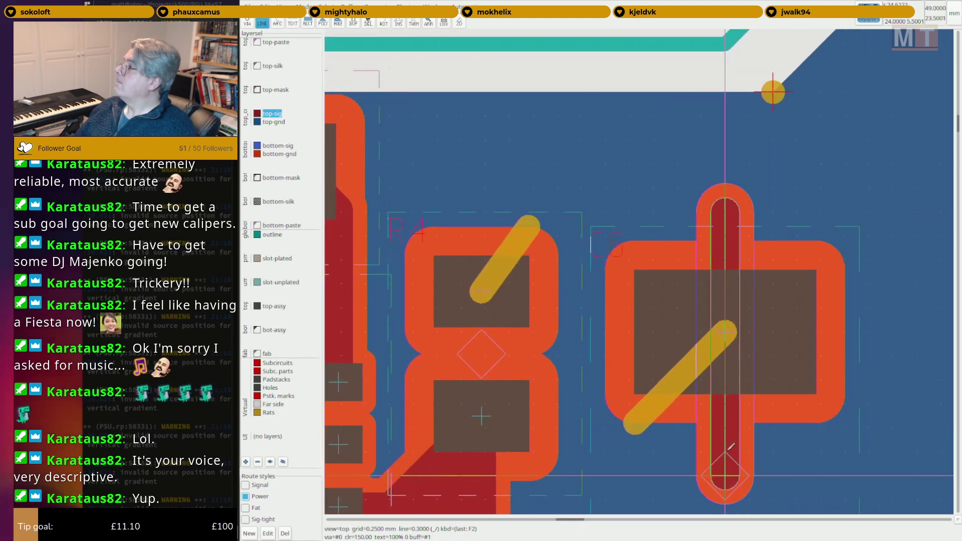
pyautogui.press('Escape')
pyautogui.click(583, 326)
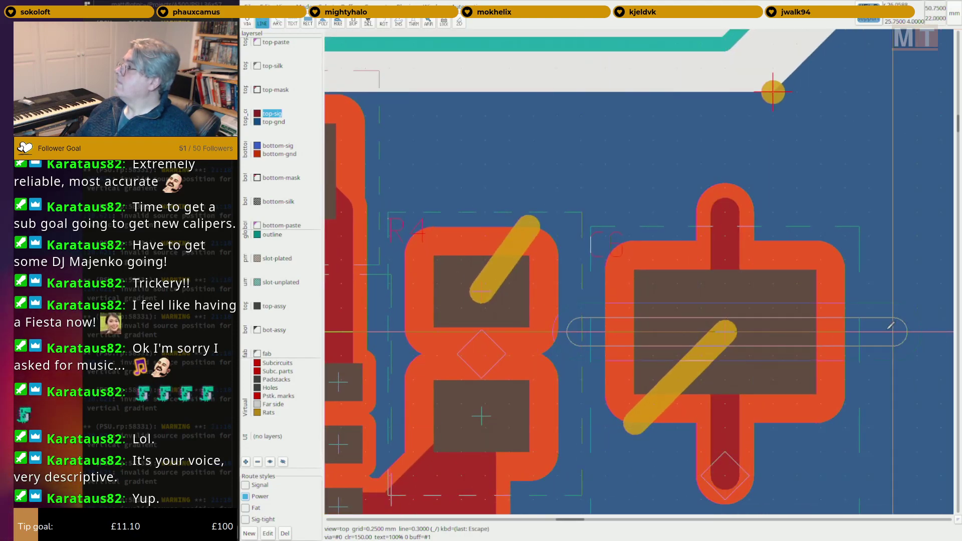
pyautogui.click(869, 332)
# Turn off the clearline flag on both the horizontal and the vertical trace crossing the large pad.
pyautogui.rightClick(869, 332)
pyautogui.click(787, 350)
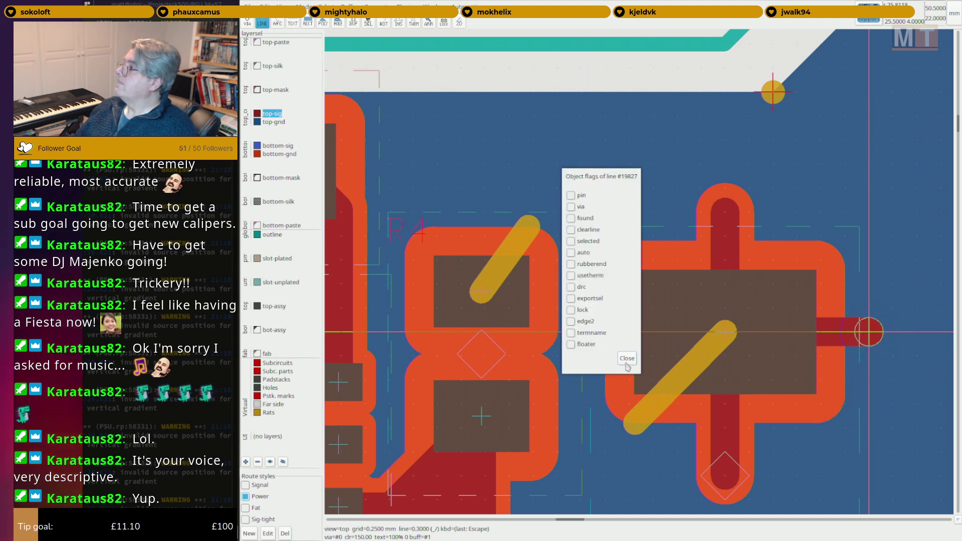
pyautogui.click(626, 359)
pyautogui.rightClick(721, 234)
pyautogui.click(734, 253)
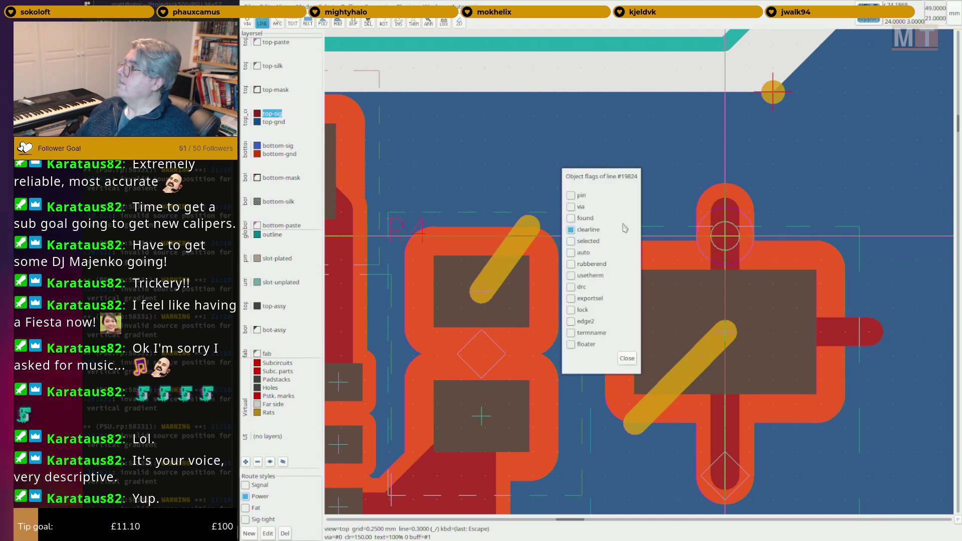
pyautogui.click(571, 229)
pyautogui.click(627, 358)
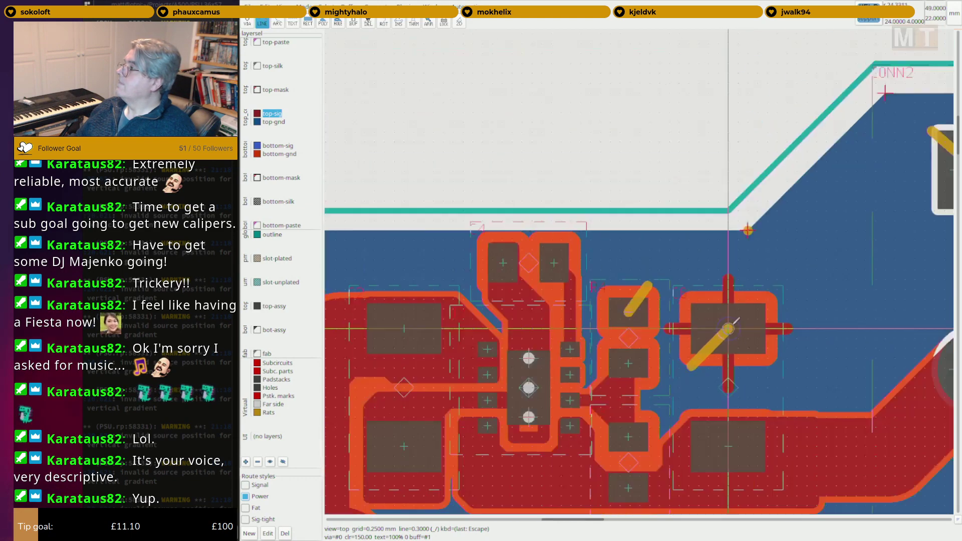
# Draw a short vertical 0.3 mm top-sig trace from the centre of R4's upper pad up into the ground plane.
pyautogui.scroll(-5, 670, 177)
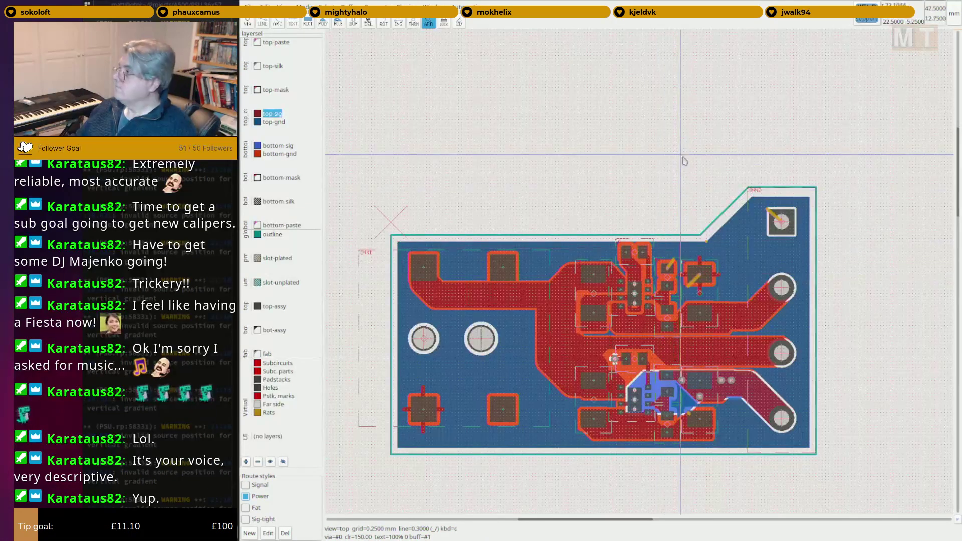
pyautogui.scroll(5, 664, 252)
pyautogui.scroll(2, 664, 252)
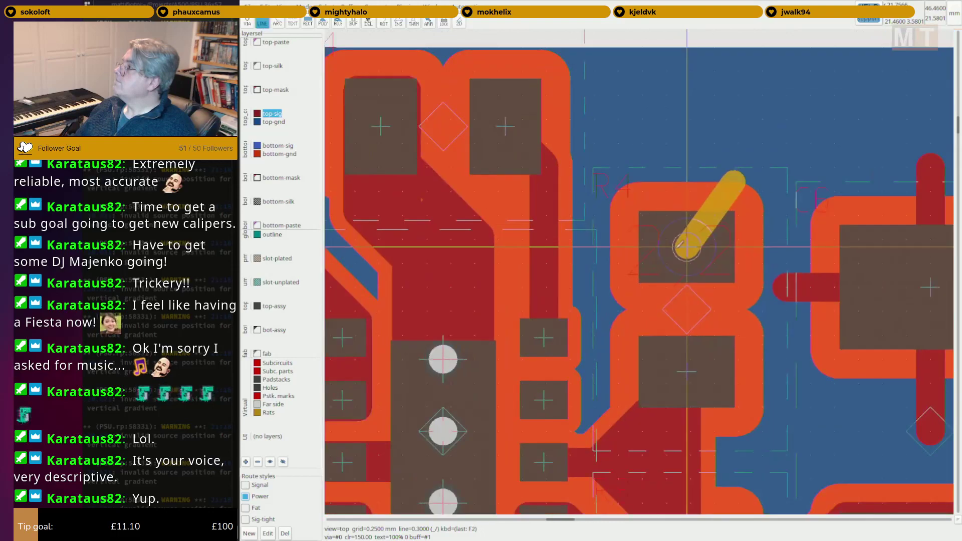
pyautogui.press('F2')
pyautogui.click(690, 145)
pyautogui.press('Escape')
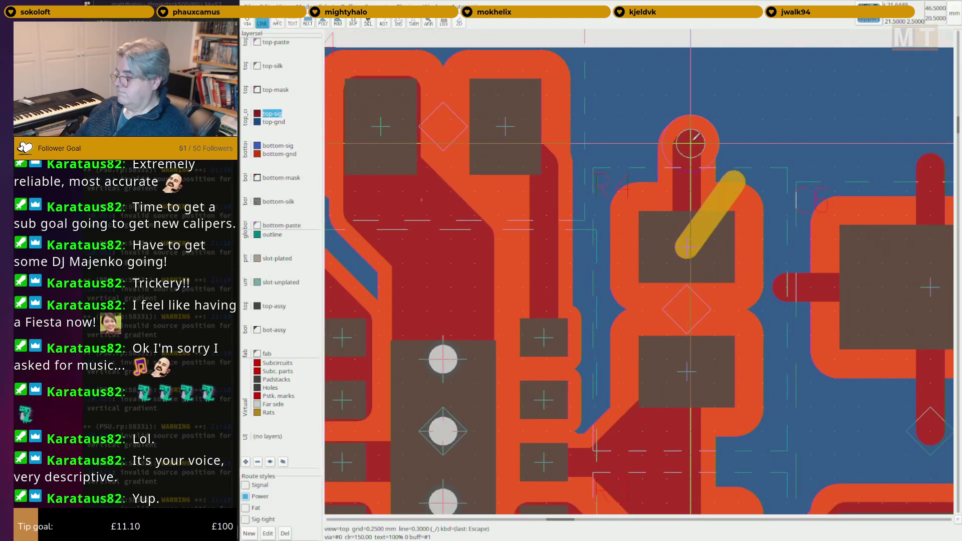
# Turn off the clearline flag on the short vertical trace above R4's upper pad.
pyautogui.rightClick(688, 150)
pyautogui.click(716, 170)
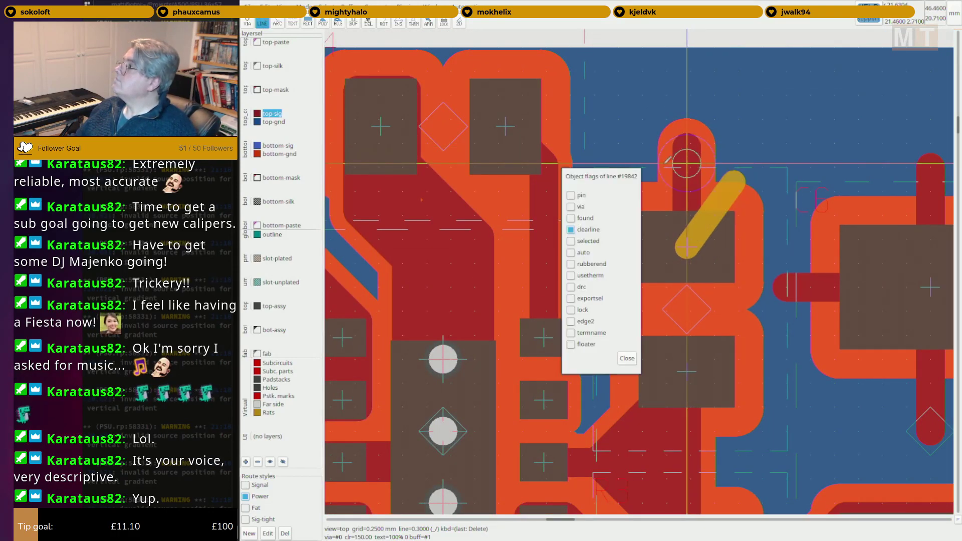
pyautogui.click(626, 357)
pyautogui.press('Escape')
pyautogui.scroll(-5, 672, 194)
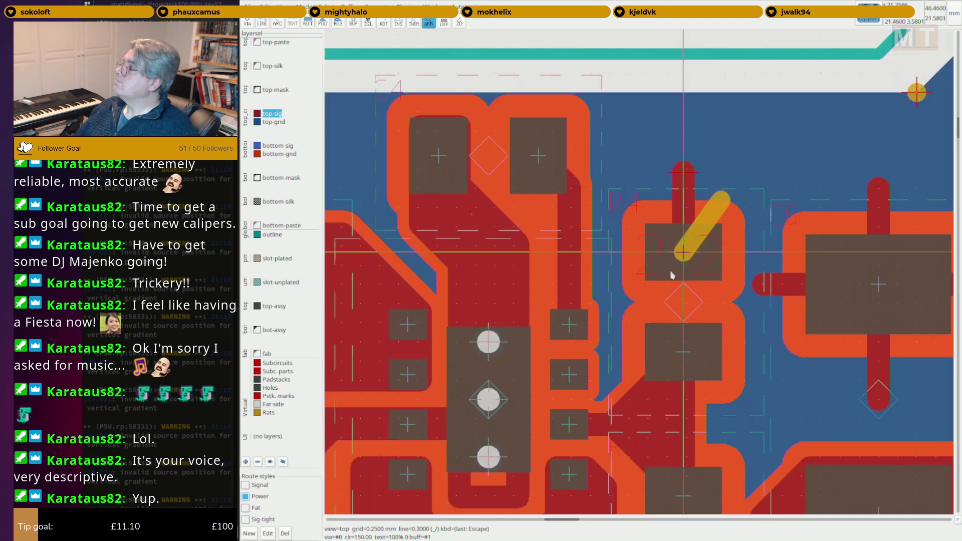
pyautogui.press('Escape')
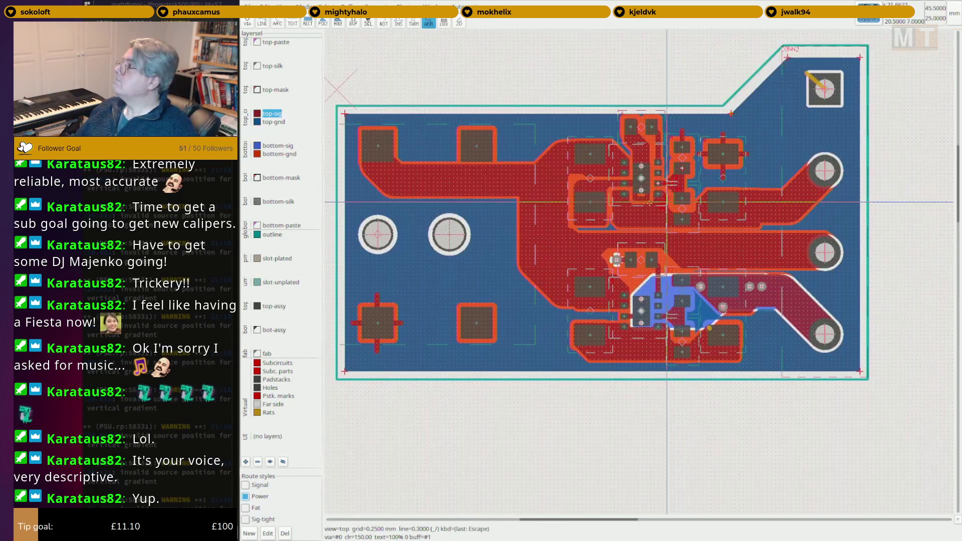
# Try to apply a thermal connection to CONN2's square pad on the top-sig layer.
pyautogui.moveTo(635, 205); pyautogui.dragTo(644, 229, button='middle')
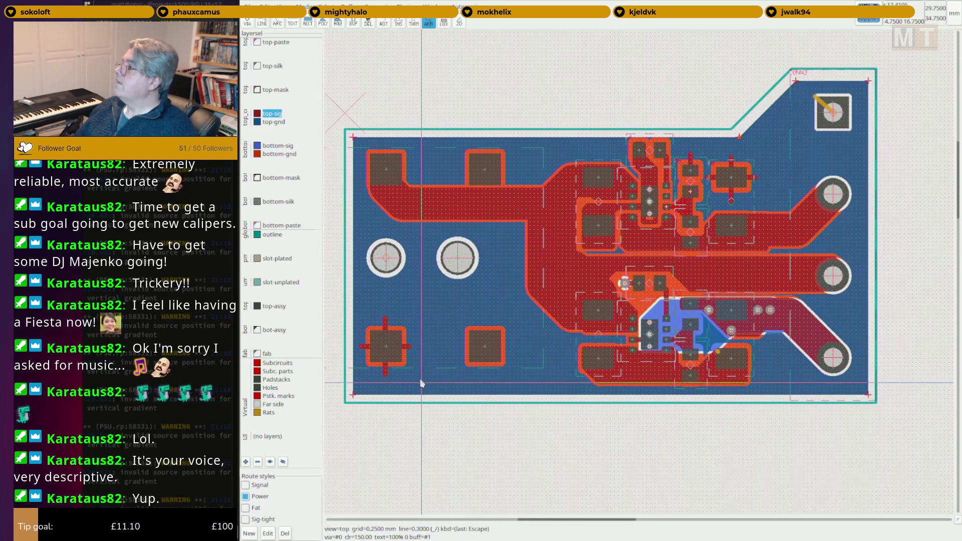
pyautogui.moveTo(822, 125); pyautogui.dragTo(625, 229, button='middle')
pyautogui.scroll(10, 625, 230)
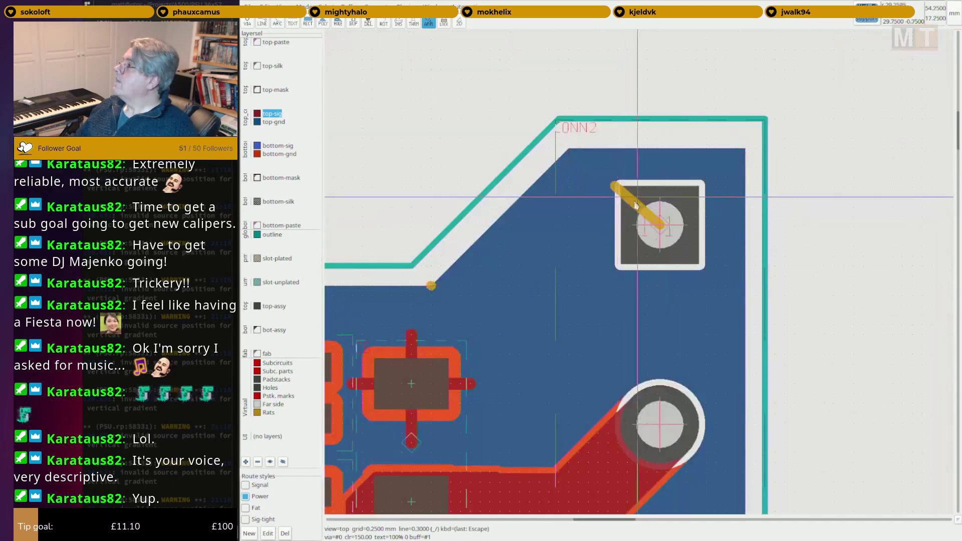
pyautogui.rightClick(746, 294)
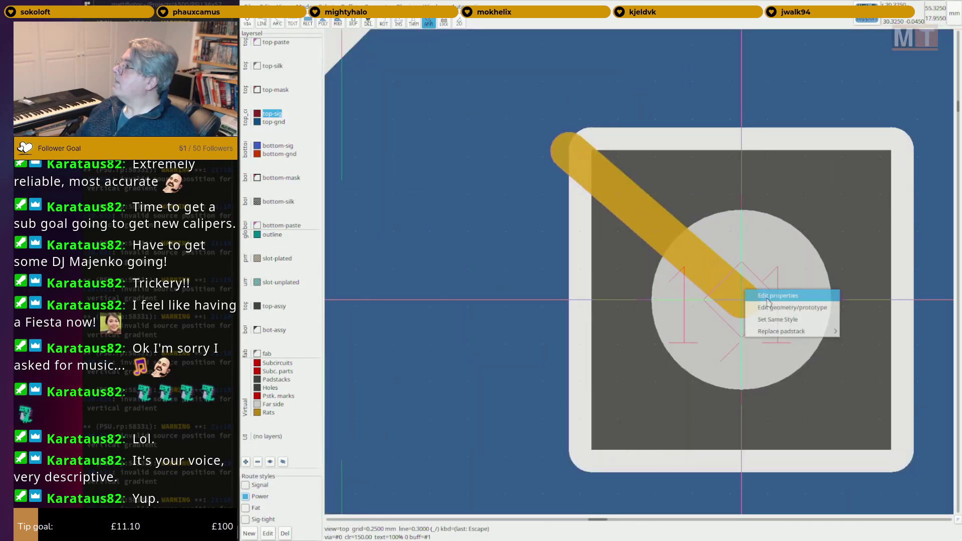
pyautogui.click(601, 242)
pyautogui.moveTo(646, 259); pyautogui.dragTo(602, 250, button='middle')
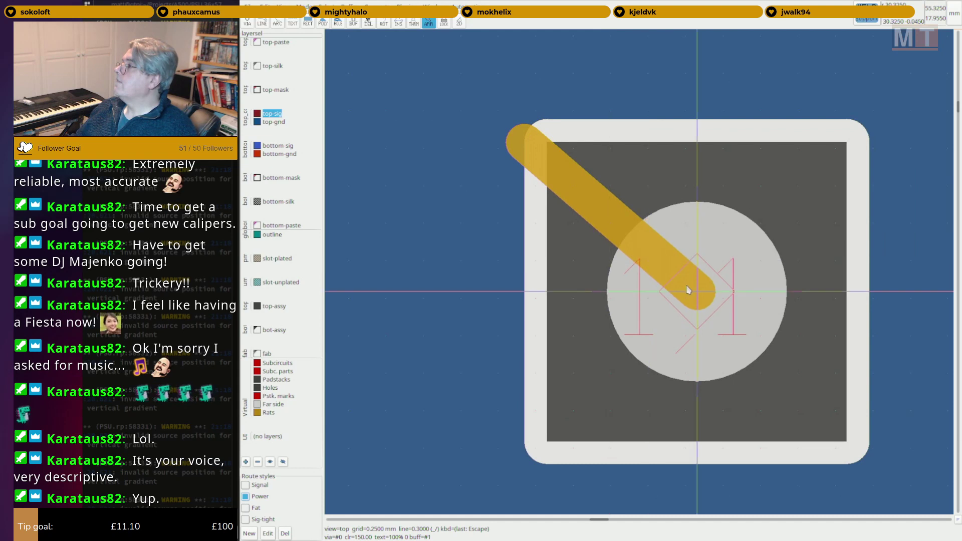
pyautogui.scroll(-3, 687, 289)
pyautogui.scroll(1, 687, 289)
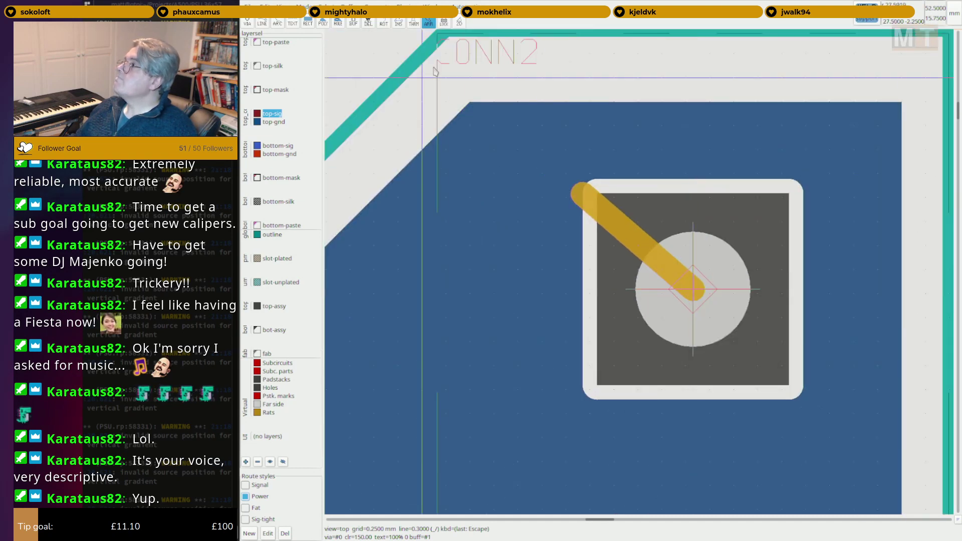
pyautogui.click(415, 23)
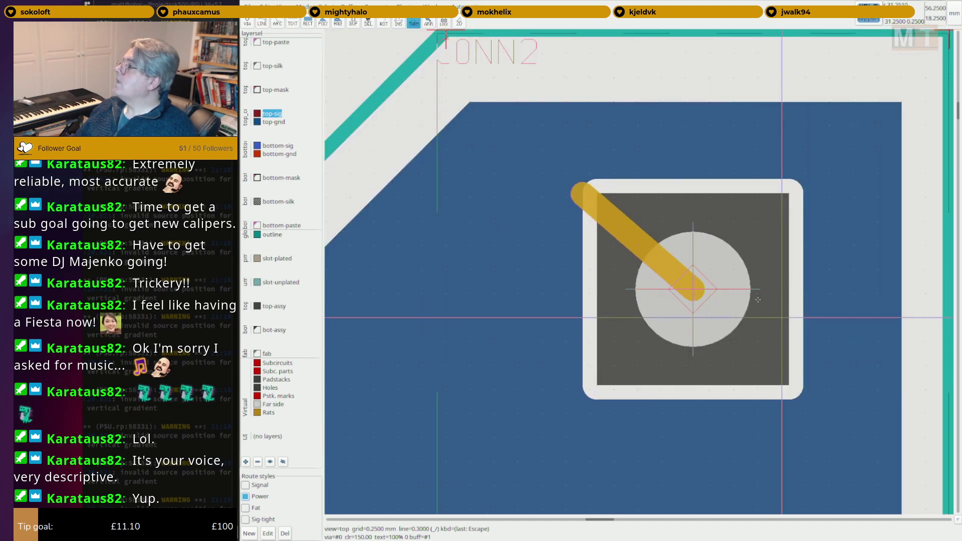
pyautogui.click(694, 288)
# Try different thermal connection styles on CONN2's square pad in the top-gnd layer.
pyautogui.click(428, 23)
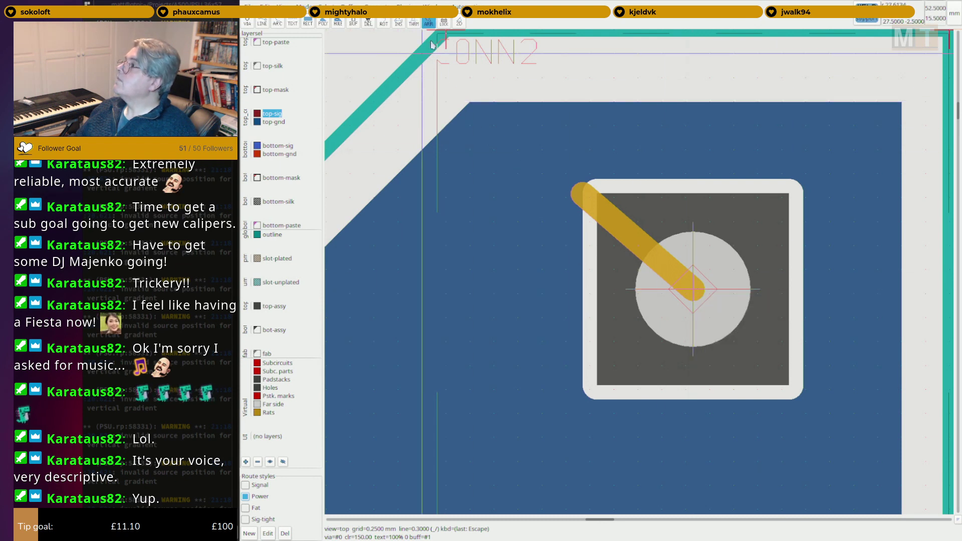
pyautogui.press('Escape')
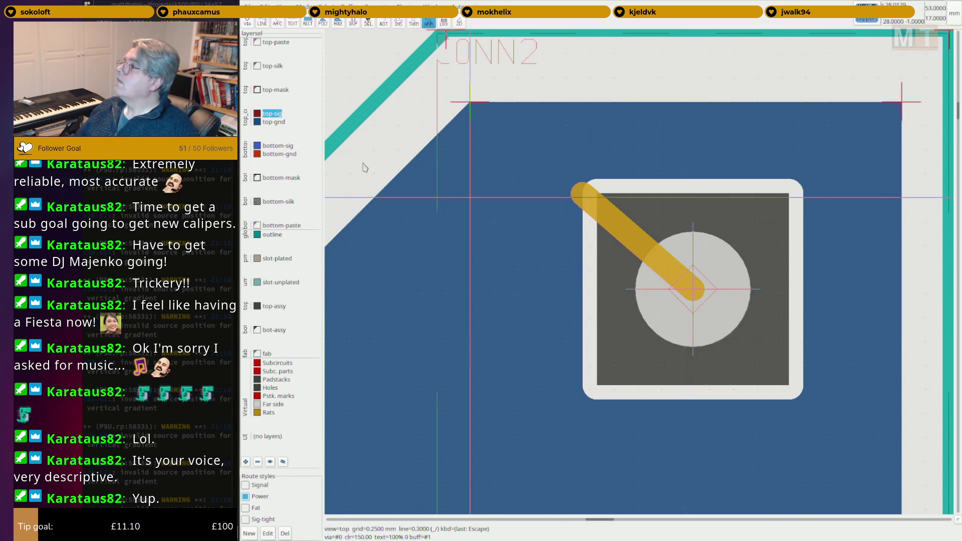
pyautogui.click(413, 23)
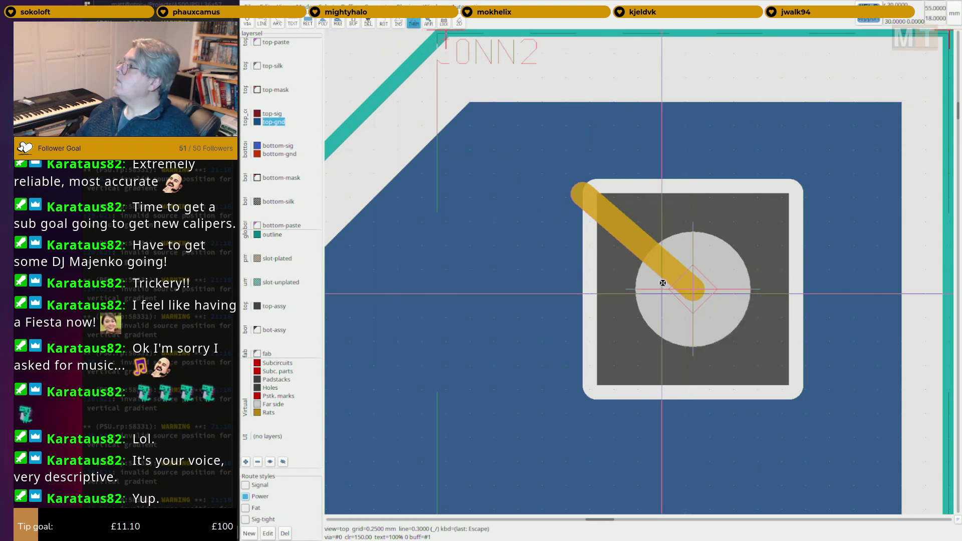
pyautogui.click(687, 286)
pyautogui.click(687, 285)
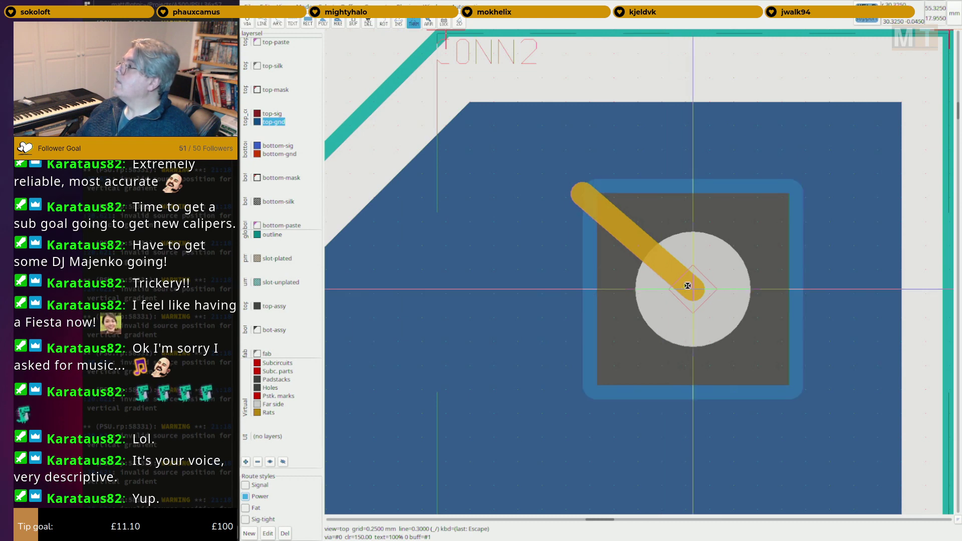
# Try the thermal connection styles on CONN2's square pad in the bottom-gnd layer.
pyautogui.scroll(-3, 687, 286)
pyautogui.click(286, 155)
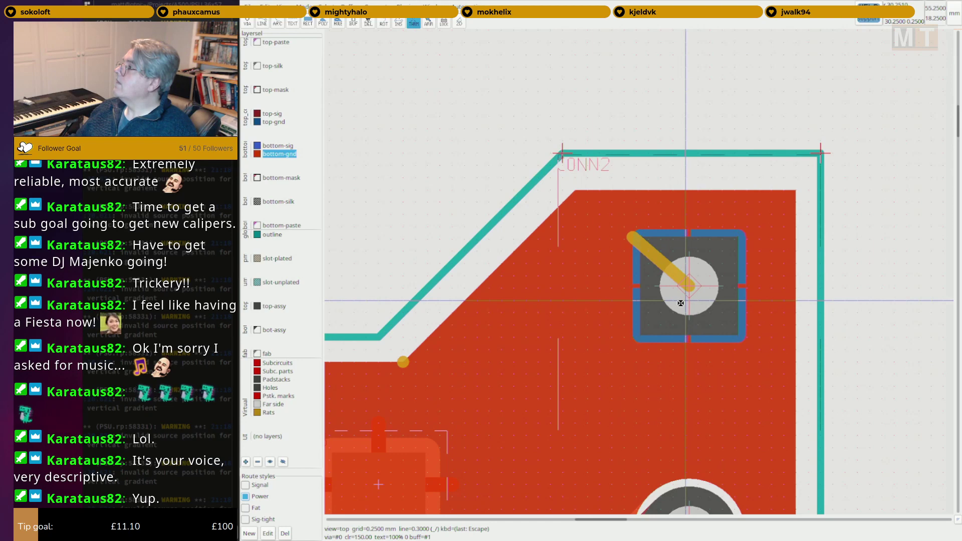
pyautogui.scroll(-3, 680, 303)
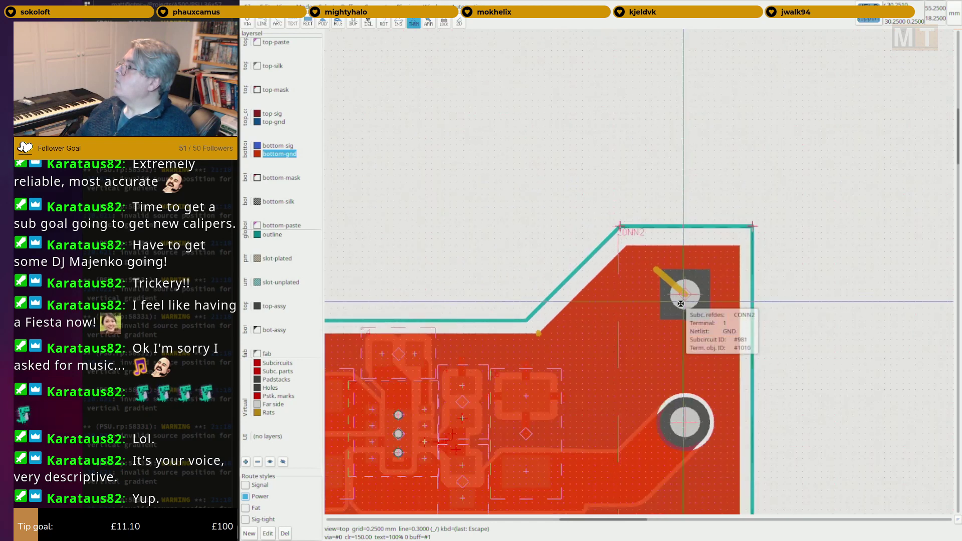
pyautogui.click(680, 304)
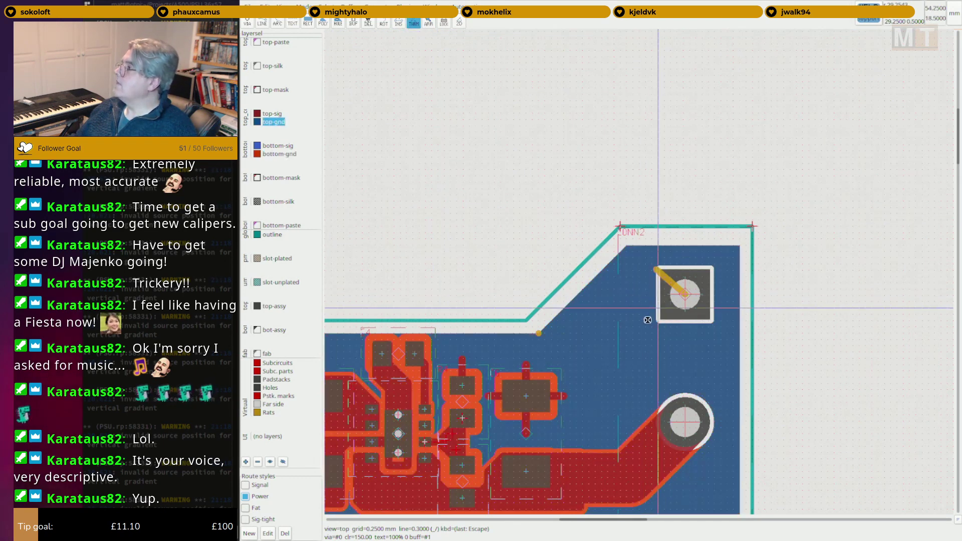
# Draw a top-sig trace from the centre of CONN2's square pad leftward into the plane, deleting its angled end segment.
pyautogui.scroll(3, 691, 298)
pyautogui.press('Escape')
pyautogui.scroll(2, 779, 337)
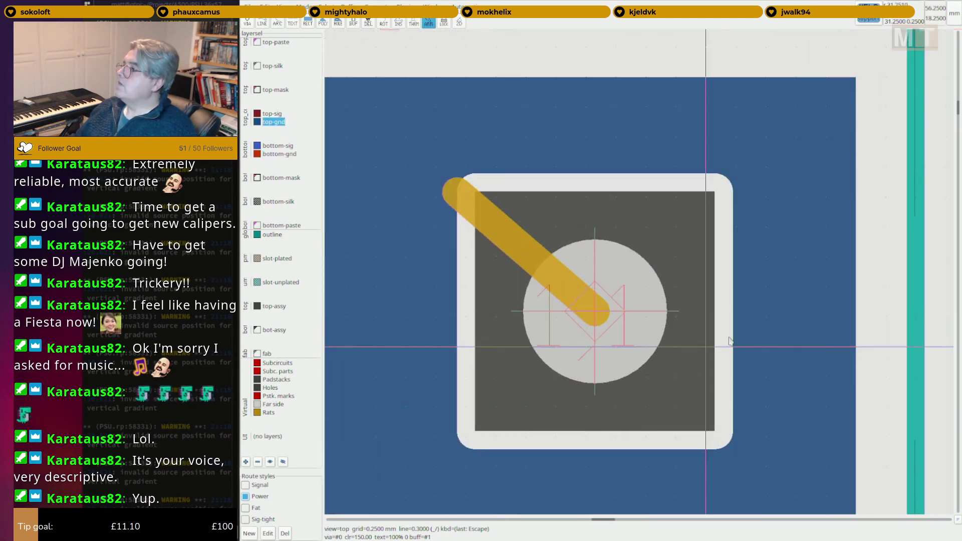
pyautogui.press('F2')
pyautogui.click(272, 114)
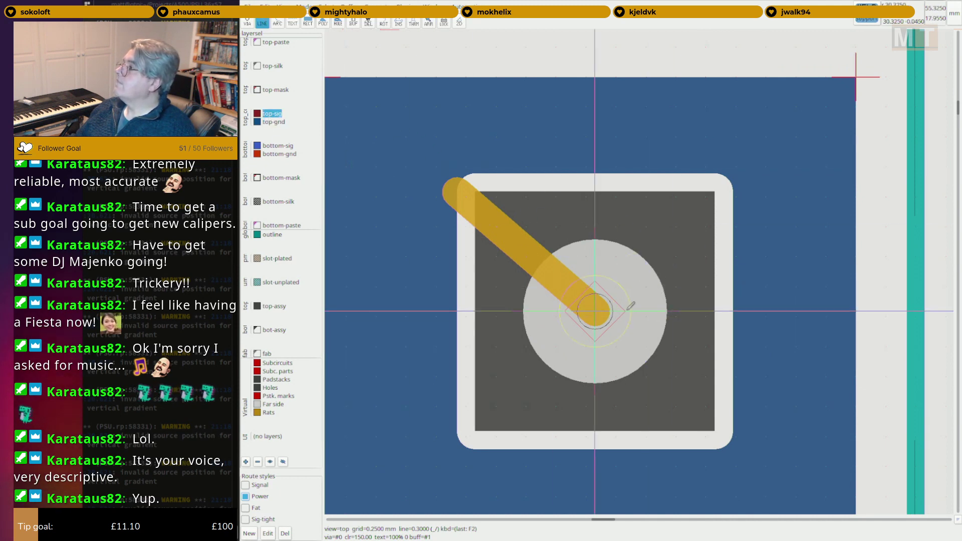
pyautogui.click(513, 314)
pyautogui.click(387, 356)
pyautogui.press('Escape')
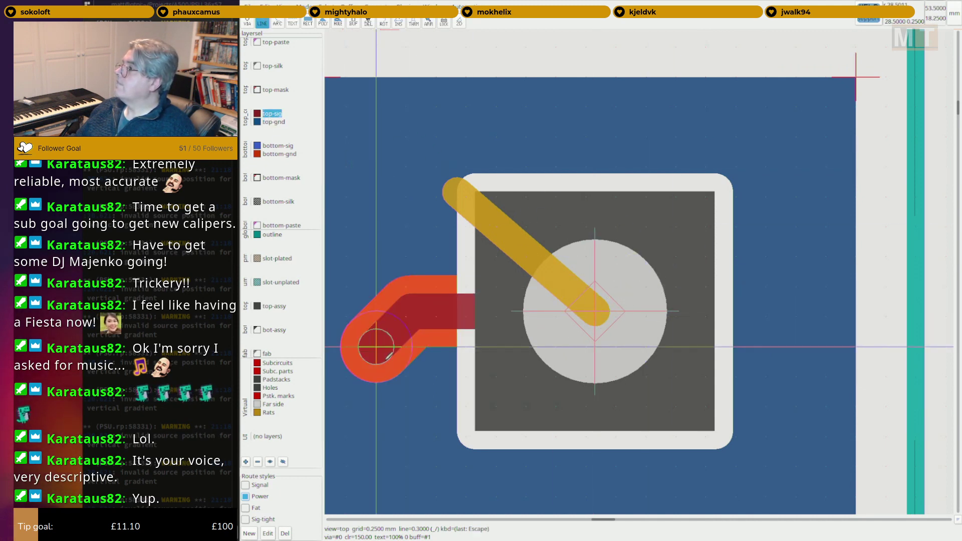
pyautogui.press('Delete')
pyautogui.press('Escape')
# Turn off the clearline flag on the horizontal trace leaving CONN2's square pad.
pyautogui.rightClick(422, 314)
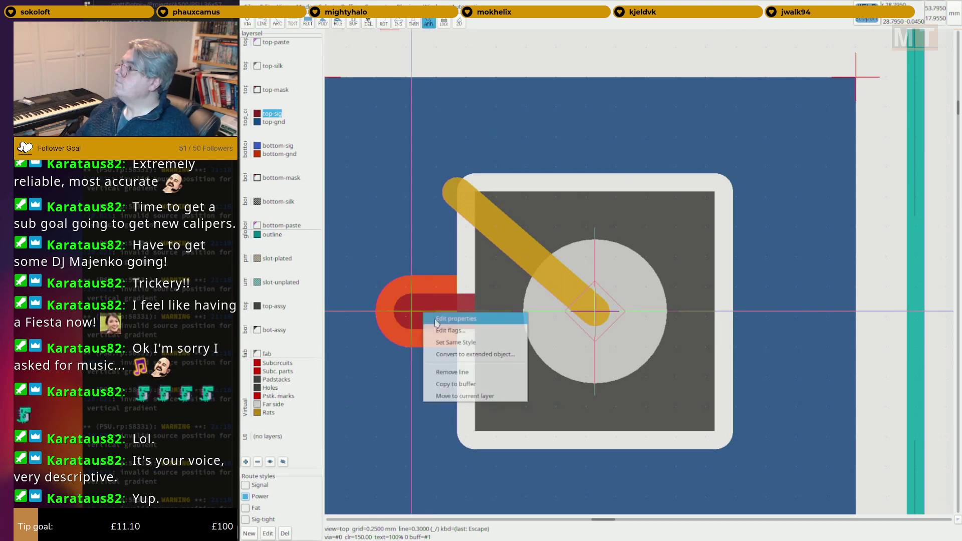
pyautogui.click(457, 323)
pyautogui.click(573, 233)
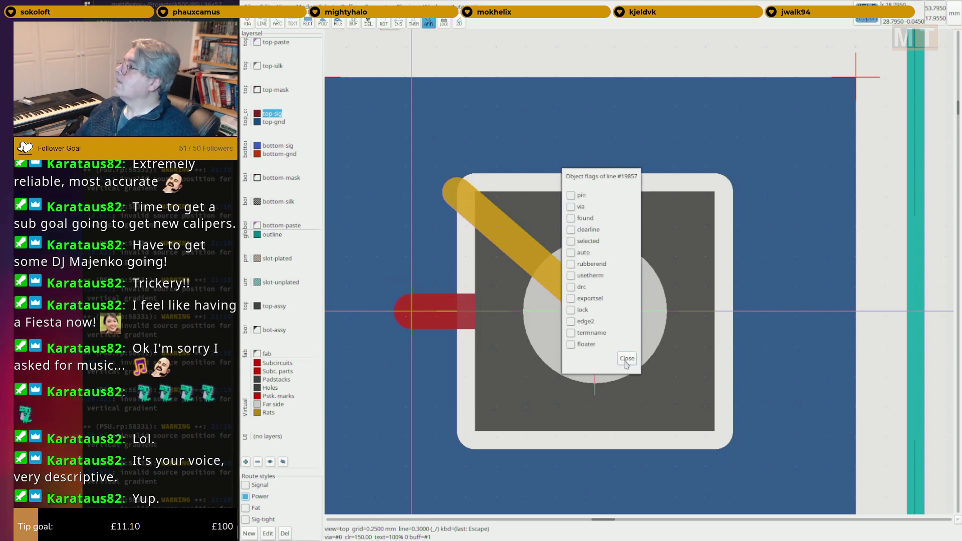
pyautogui.click(625, 359)
# Copy the horizontal trace on CONN2's square pad and paste rotated copies about the pad centre, making a four-spoke cross on top-sig.
pyautogui.click(419, 307)
pyautogui.hotkey('ctrl', 'c')
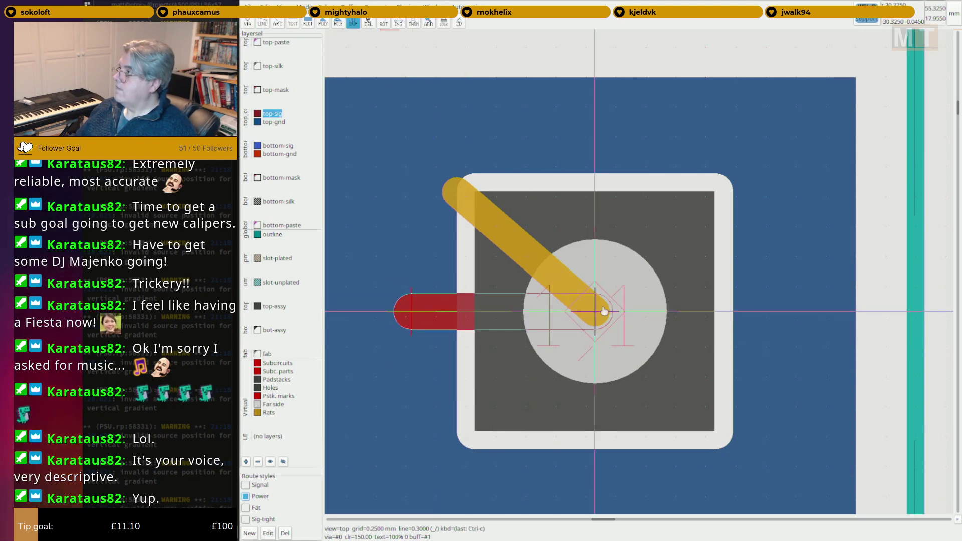
pyautogui.click(600, 311)
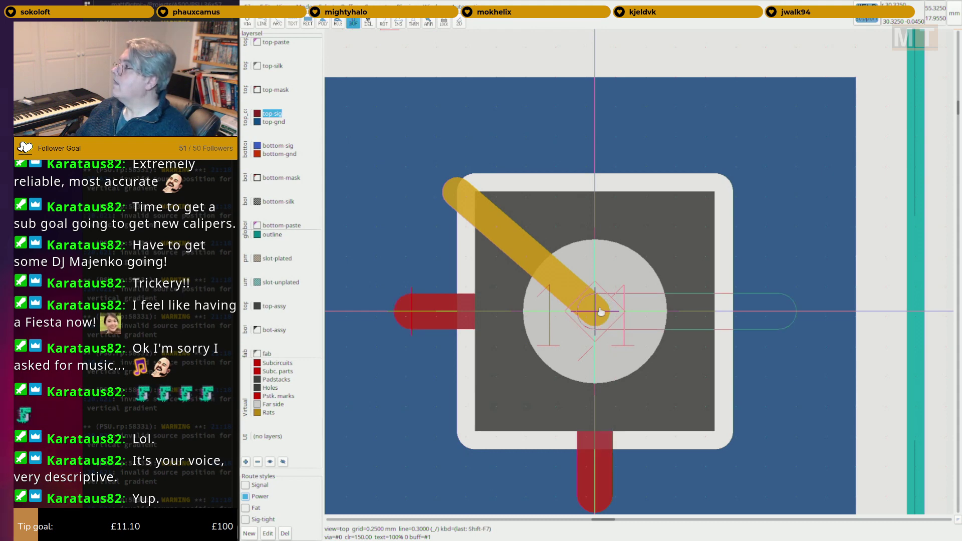
pyautogui.hotkey('shift', 'F7')
pyautogui.click(600, 312)
pyautogui.hotkey('shift', 'F7')
pyautogui.click(601, 311)
pyautogui.scroll(-5, 601, 311)
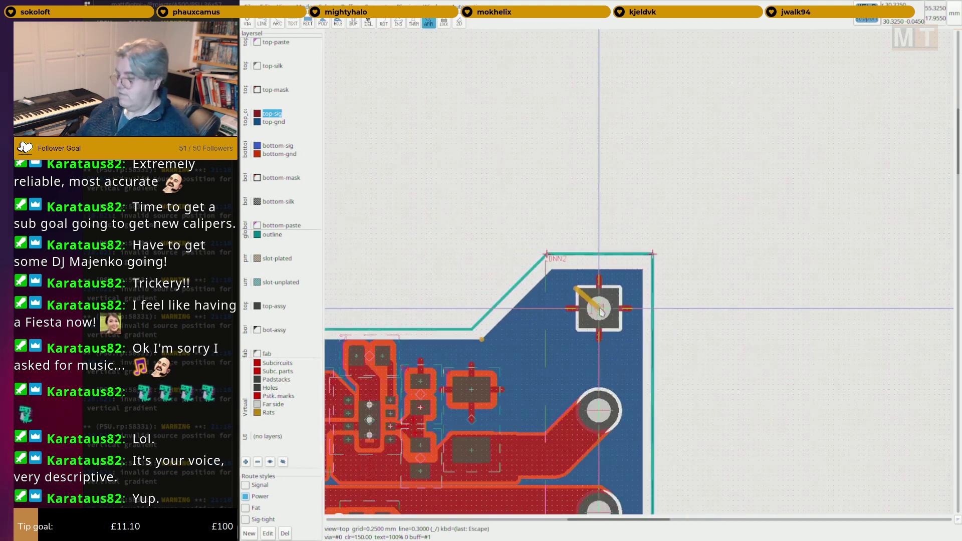
pyautogui.scroll(5, 600, 311)
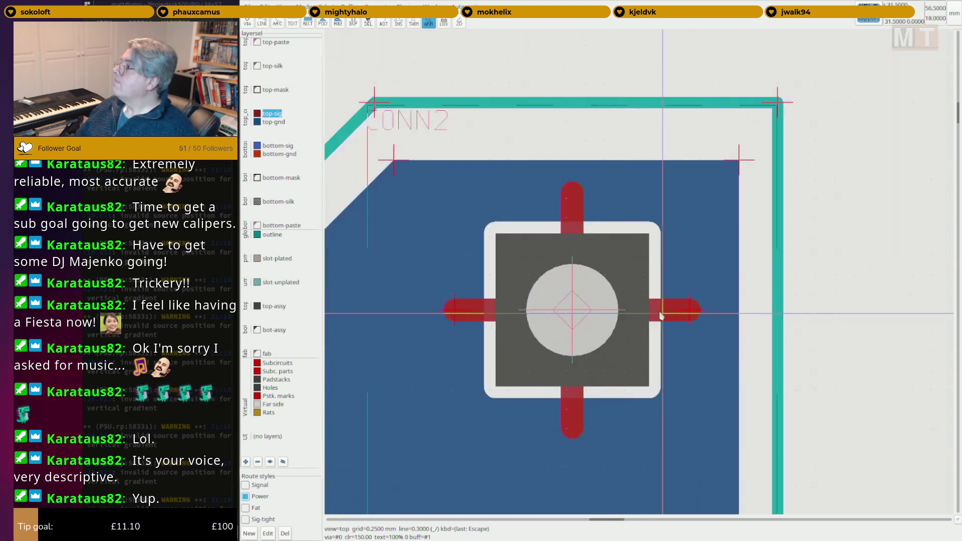
# Copy the complete four-spoke trace cross from CONN2's square pad and paste it into the empty area beside the board.
pyautogui.click(663, 314)
pyautogui.keyDown('shift'); pyautogui.click(577, 398); pyautogui.keyUp('shift')
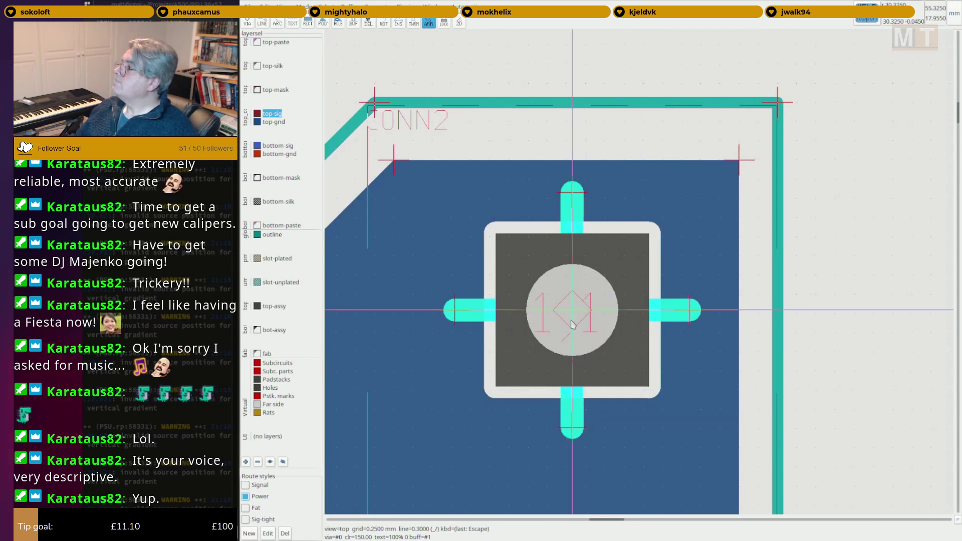
pyautogui.hotkey('ctrl', 'c')
pyautogui.scroll(-2, 575, 321)
pyautogui.click(815, 302)
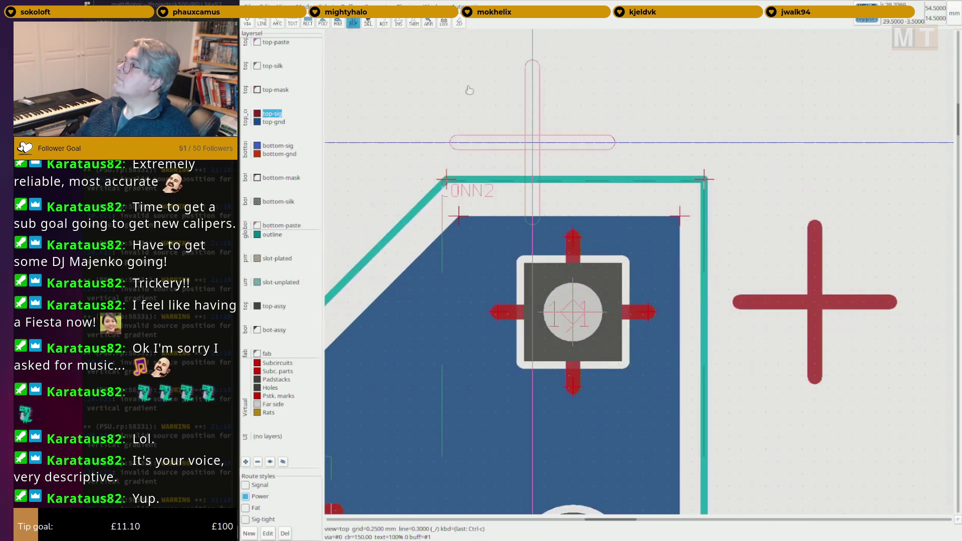
# Move the horizontal and vertical traces of the copied cross beside the board to the bottom-sig layer.
pyautogui.click(278, 154)
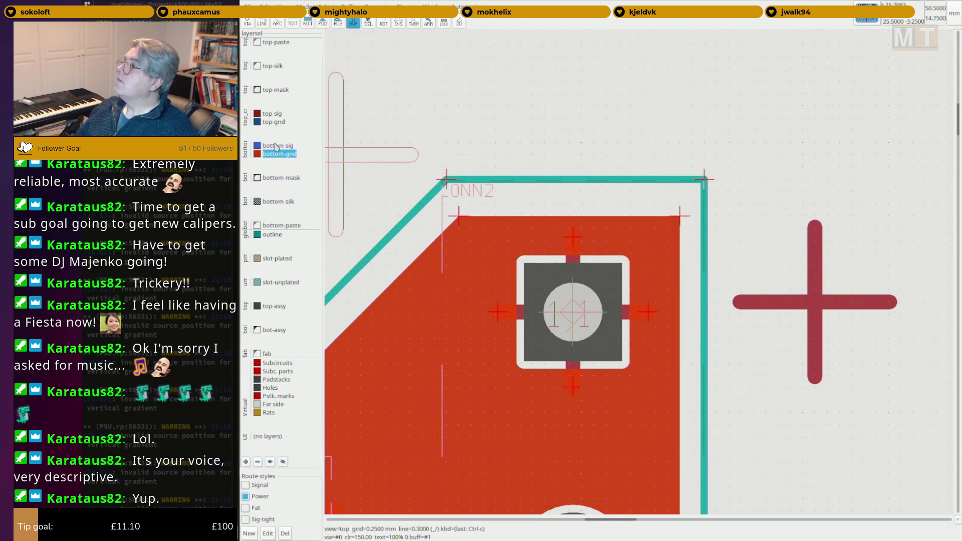
pyautogui.press('Escape')
pyautogui.rightClick(821, 298)
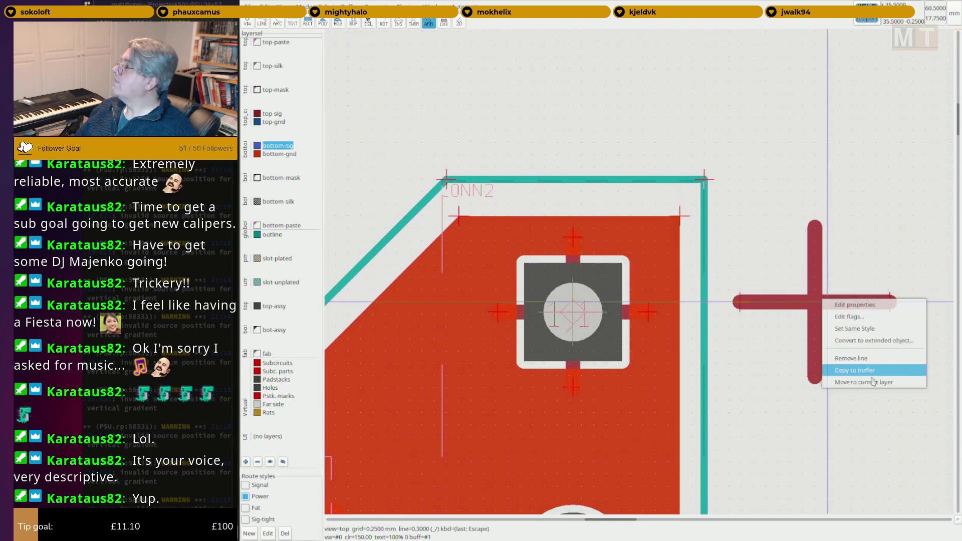
pyautogui.click(852, 365)
pyautogui.rightClick(825, 348)
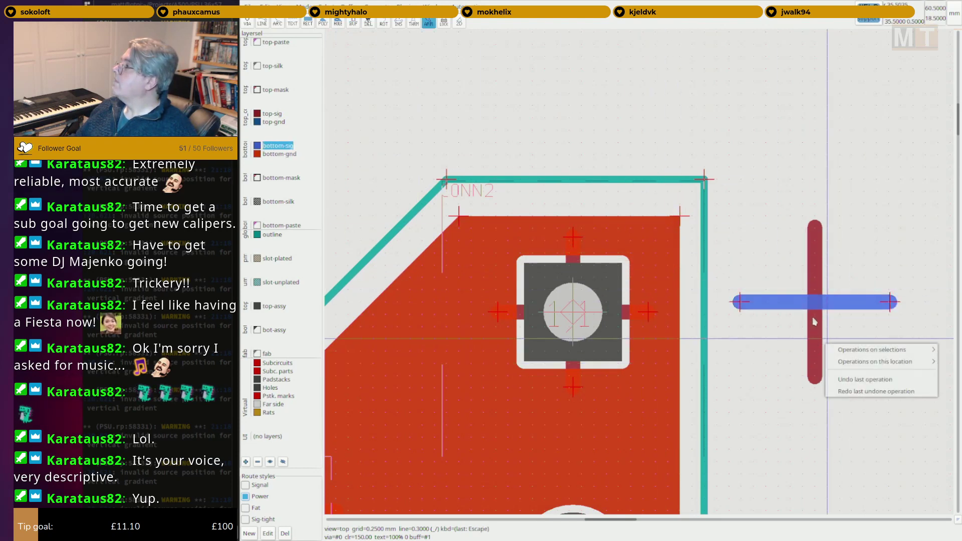
pyautogui.click(742, 250)
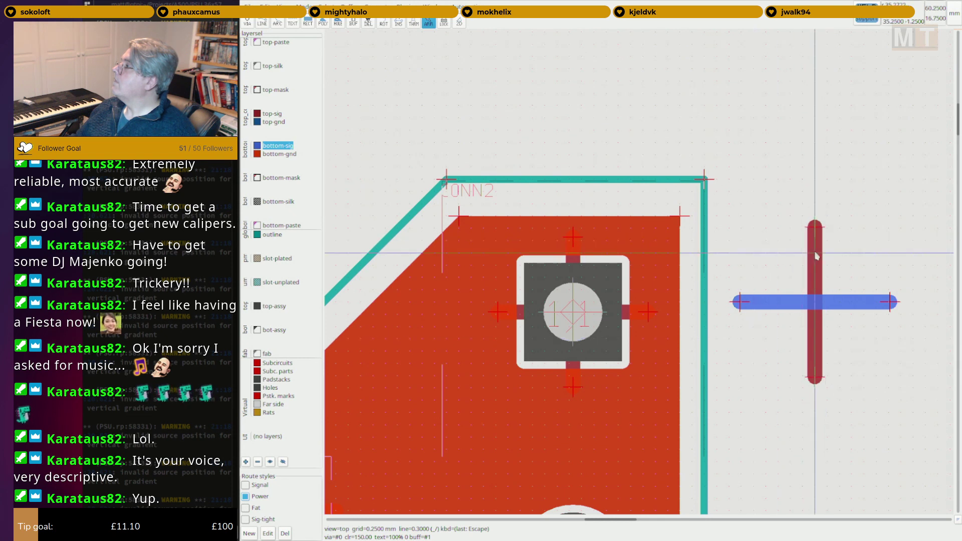
pyautogui.rightClick(814, 252)
pyautogui.click(845, 335)
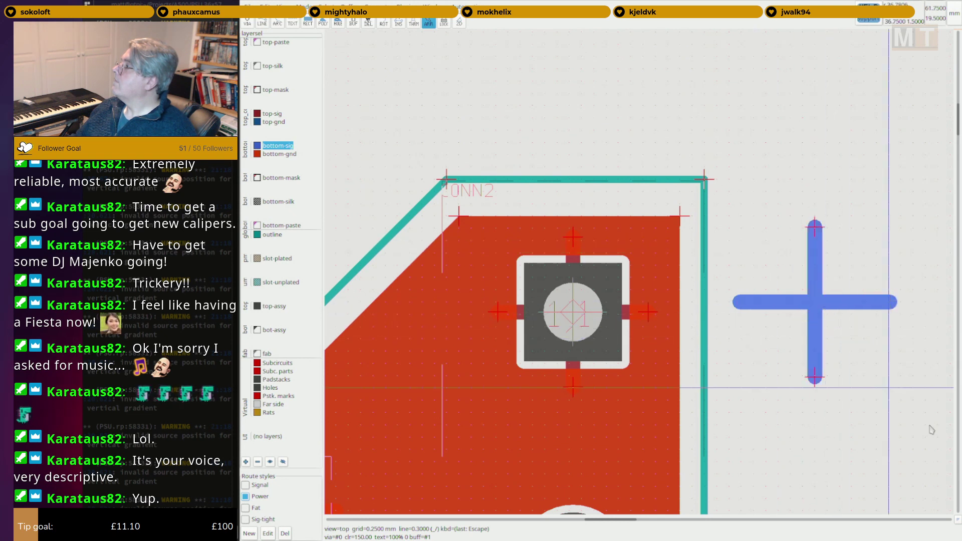
# Move the entire bottom-sig cross onto the centre of CONN2's square pad.
pyautogui.moveTo(925, 425); pyautogui.dragTo(726, 196)
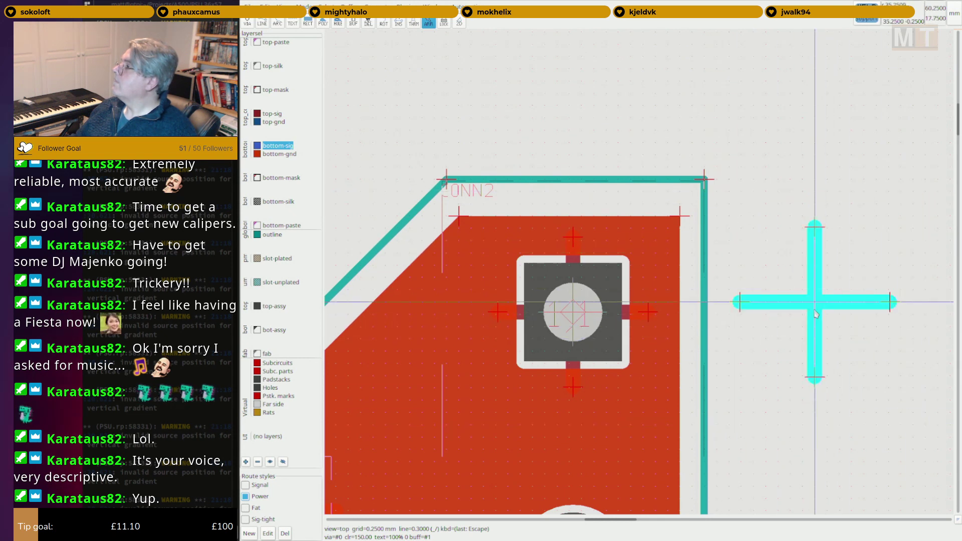
pyautogui.moveTo(815, 302); pyautogui.dragTo(570, 320)
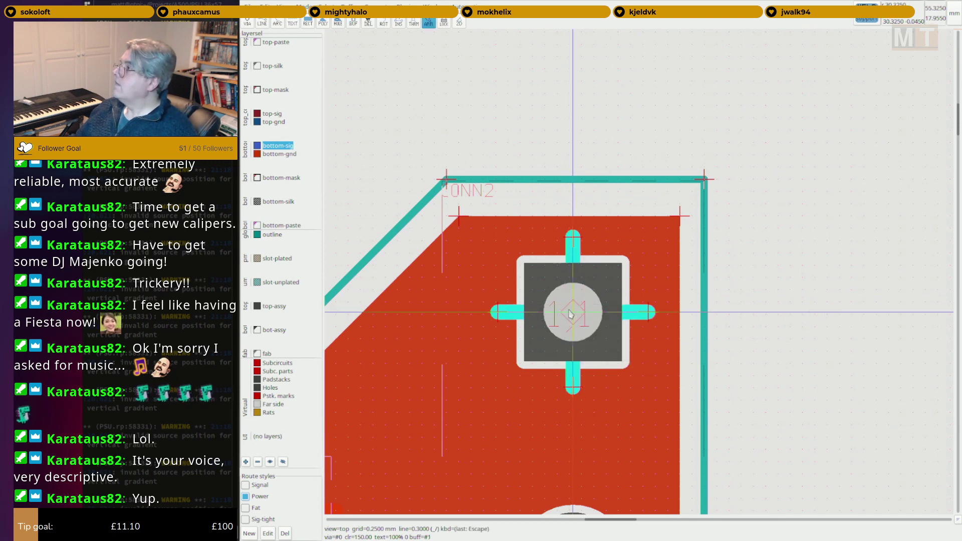
pyautogui.scroll(-3, 570, 321)
pyautogui.press('Escape')
# Inspect the whole board's bottom copper with the top signal and ground layers hidden, then show them again.
pyautogui.moveTo(681, 358); pyautogui.dragTo(827, 248, button='middle')
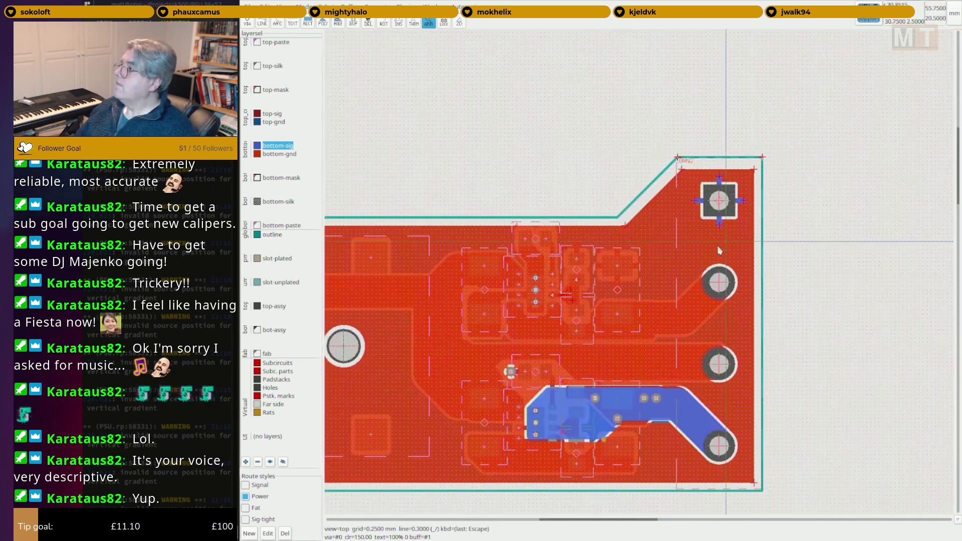
pyautogui.moveTo(566, 289); pyautogui.dragTo(656, 260, button='middle')
pyautogui.moveTo(514, 319); pyautogui.dragTo(588, 296, button='middle')
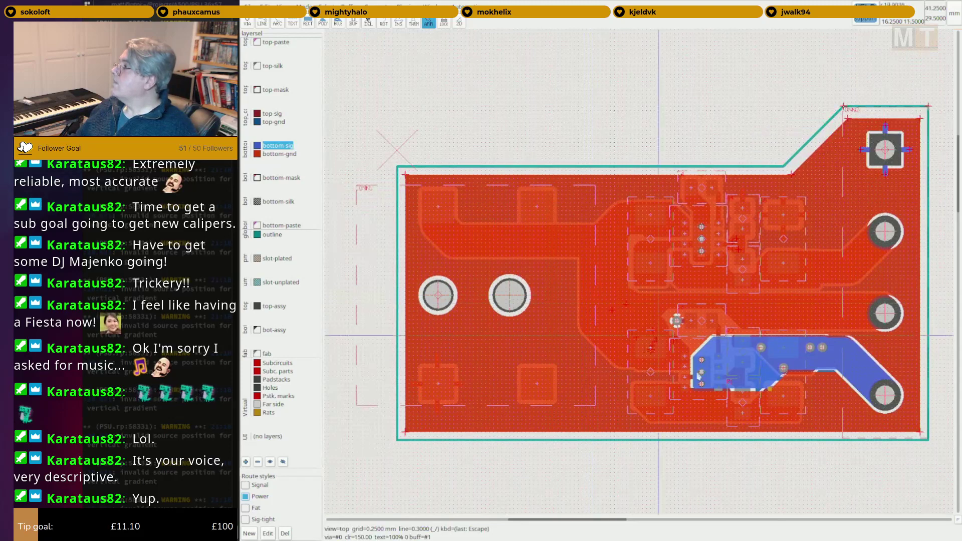
pyautogui.click(257, 115)
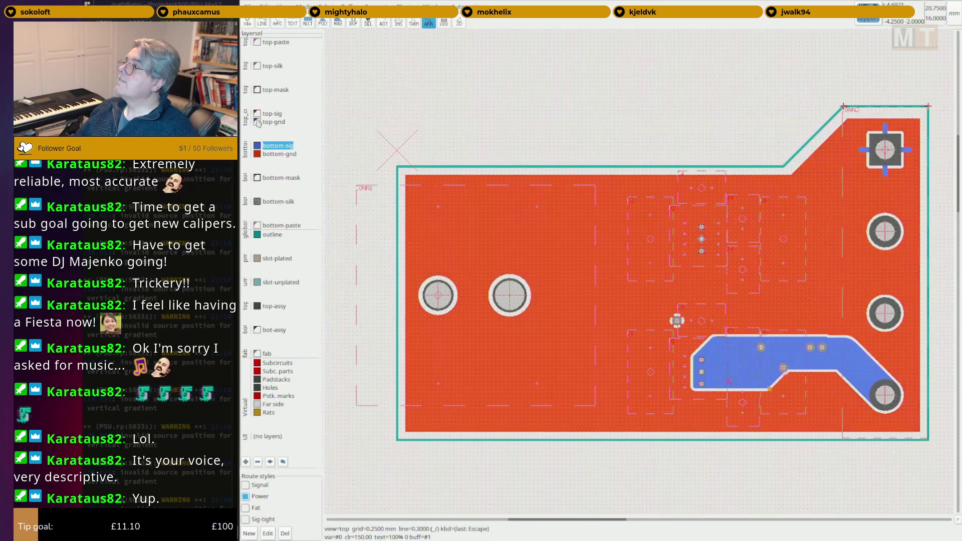
pyautogui.click(258, 115)
# Try placing two Power-style vias along the lower edge of the large pad beside the upper IC.
pyautogui.scroll(6, 590, 317)
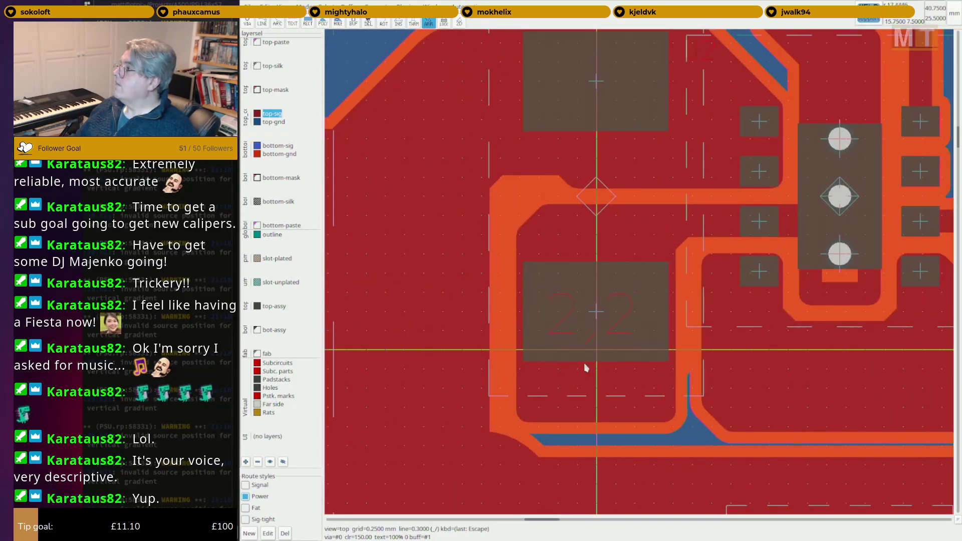
pyautogui.scroll(2, 584, 365)
pyautogui.press('F1')
pyautogui.click(530, 393)
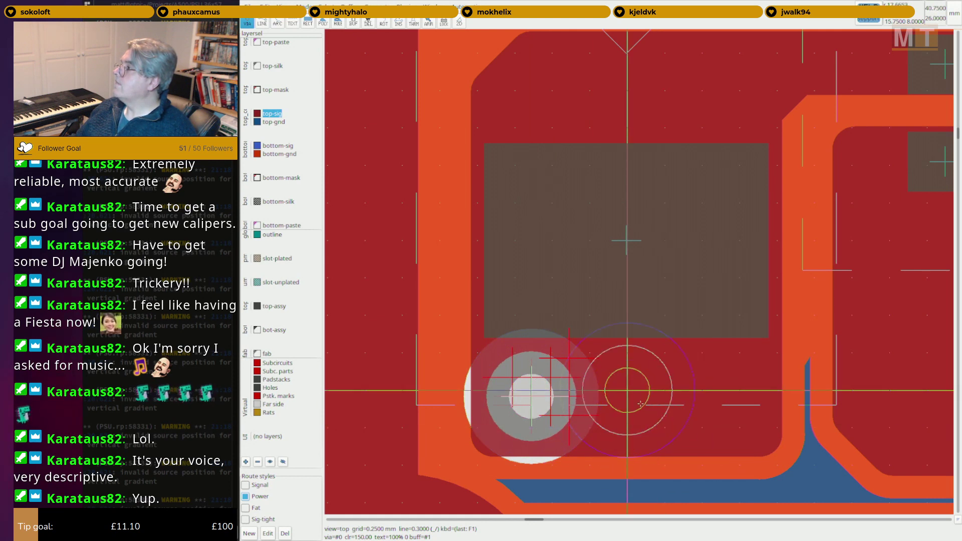
pyautogui.click(640, 404)
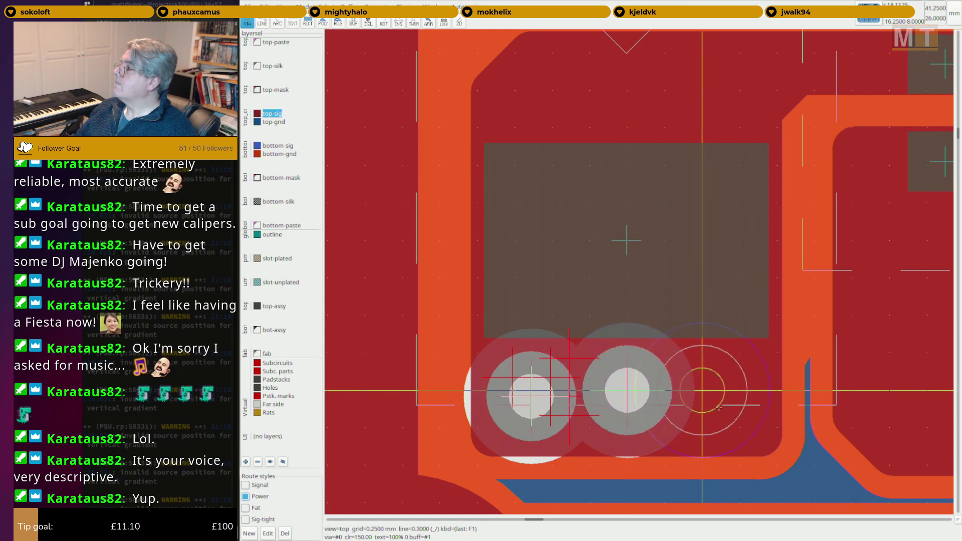
# Undo the vias just placed below the large pad.
pyautogui.press('Escape')
pyautogui.press('u')
pyautogui.press('u')
pyautogui.press('u')
pyautogui.press('u')
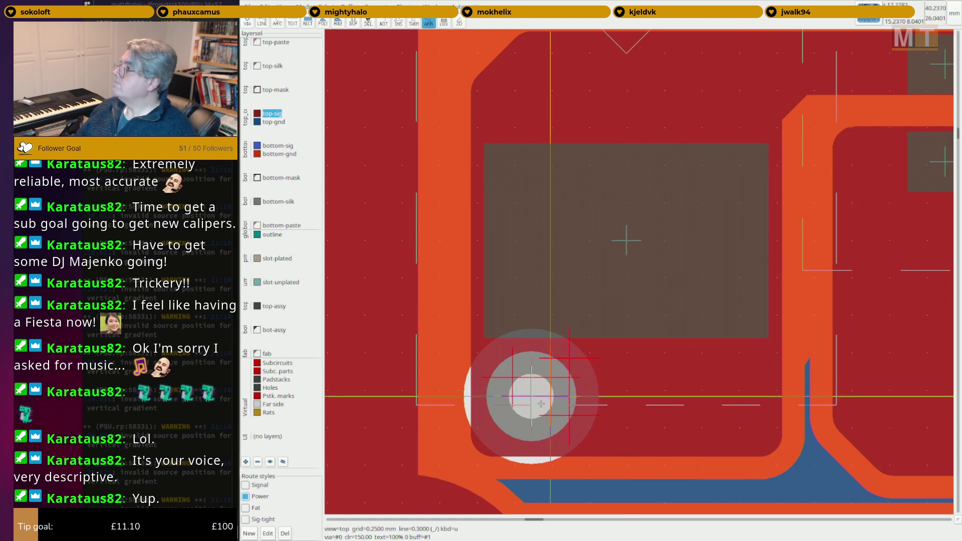
pyautogui.press('u')
pyautogui.press('u')
# Turn off crosshair snapping to padstacks and to off-grid points on lines.
pyautogui.click(305, 7)
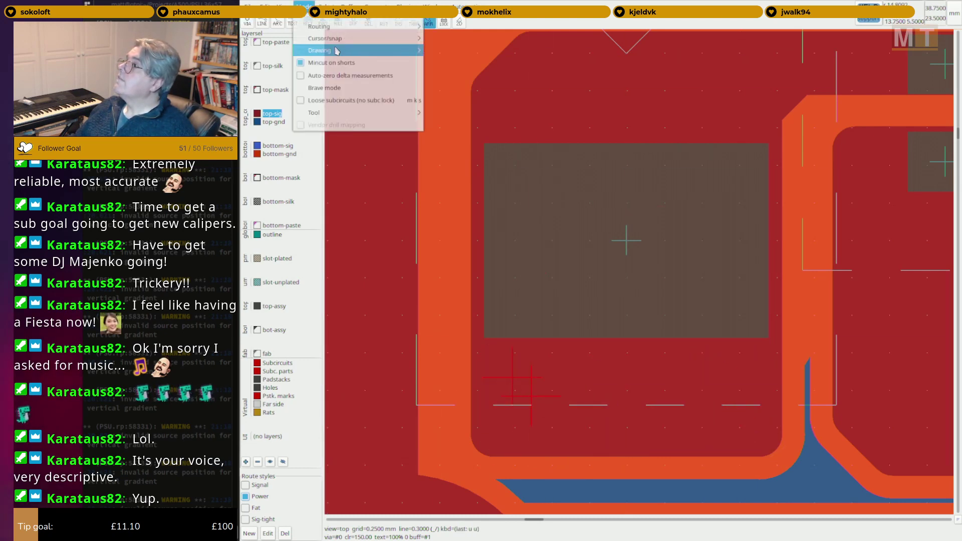
pyautogui.moveTo(351, 38)
pyautogui.click(509, 60)
pyautogui.click(497, 72)
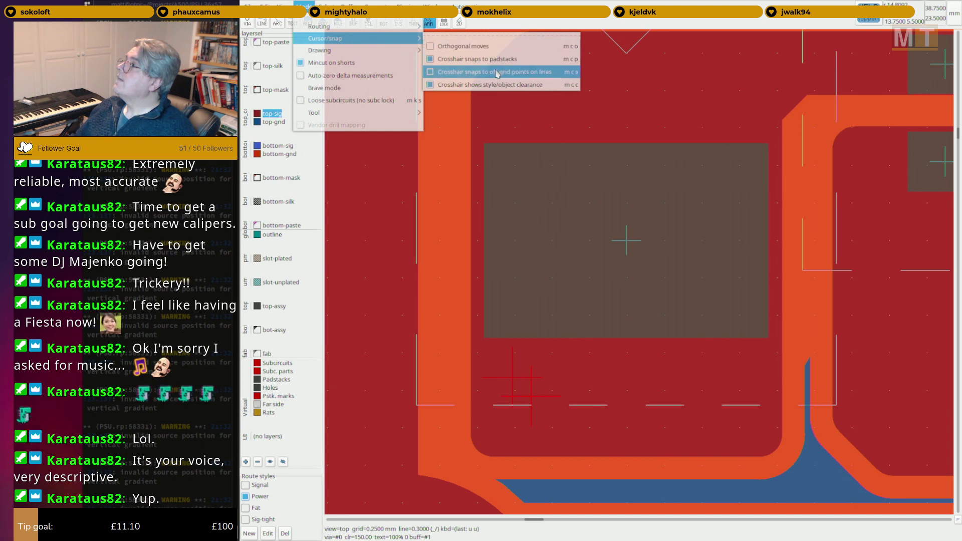
pyautogui.press('Escape')
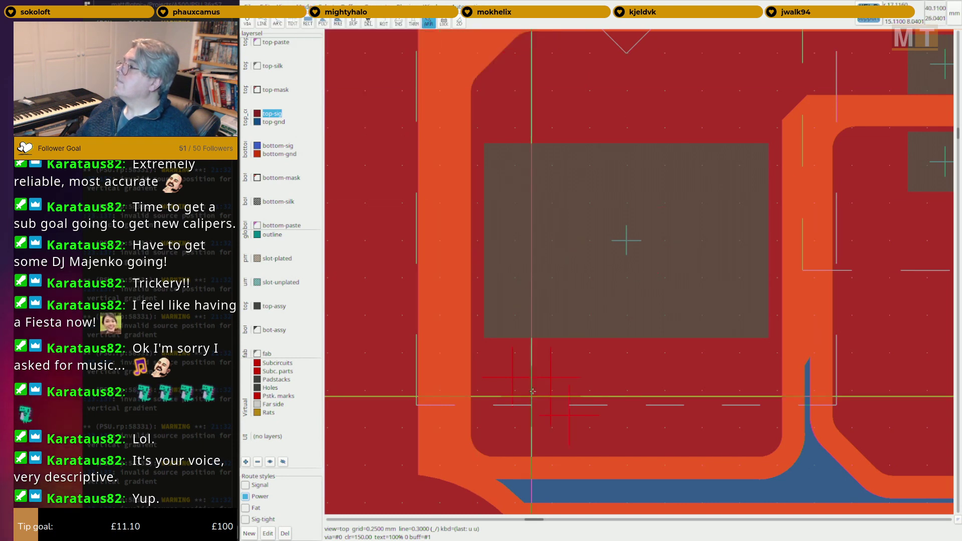
pyautogui.press('F2')
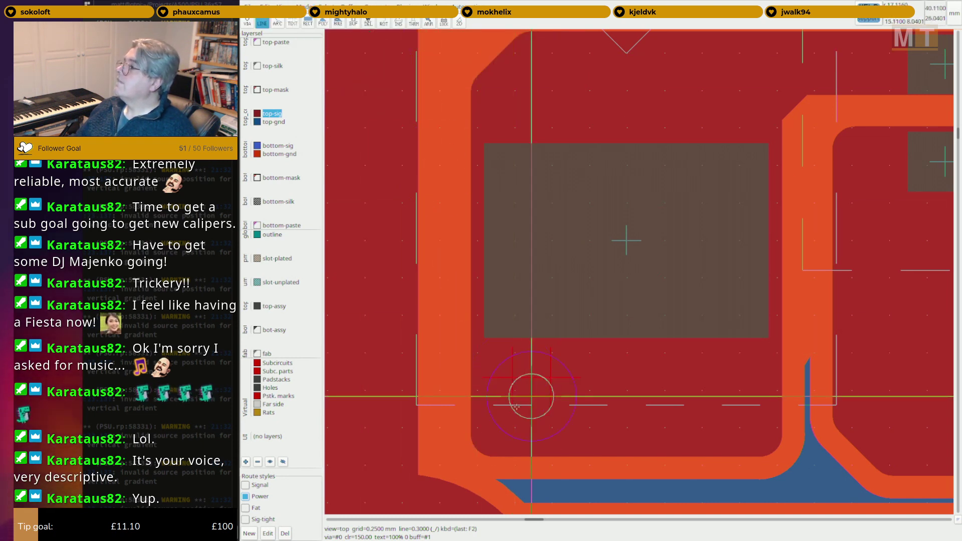
pyautogui.press('Escape')
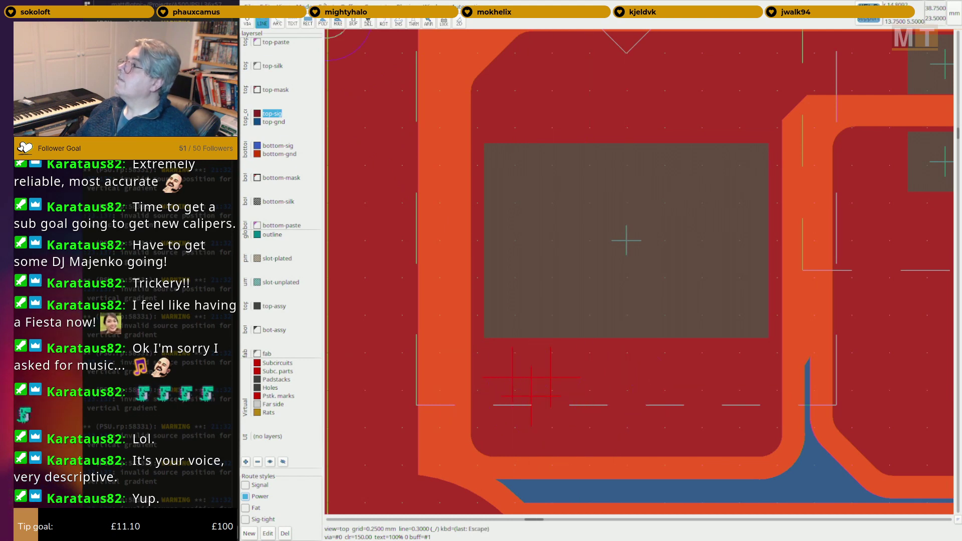
pyautogui.click(348, 4)
pyautogui.moveTo(304, 7)
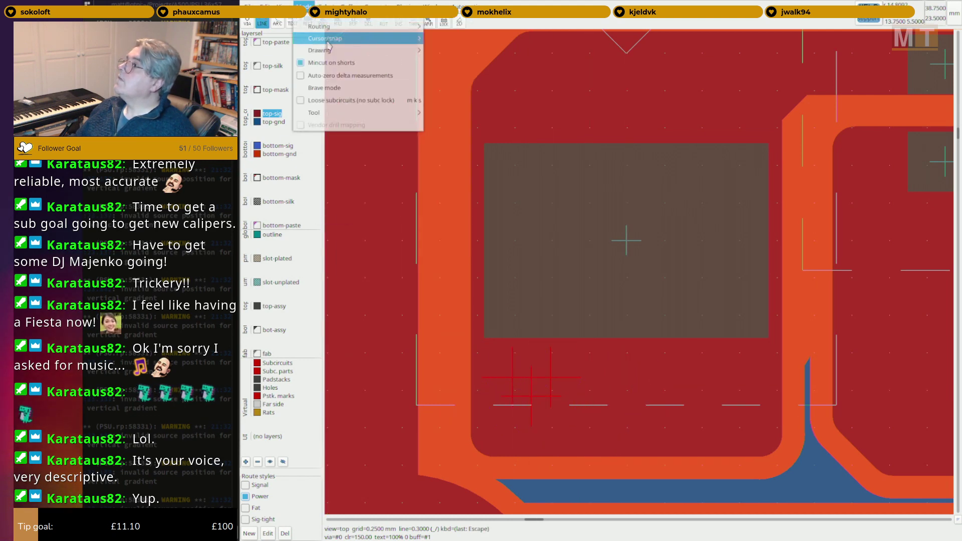
pyautogui.moveTo(339, 27)
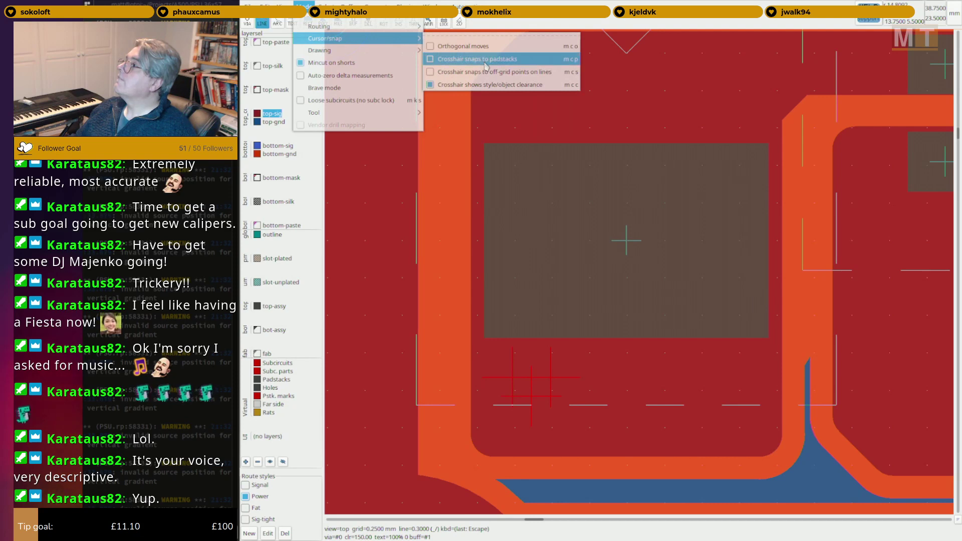
pyautogui.click(430, 61)
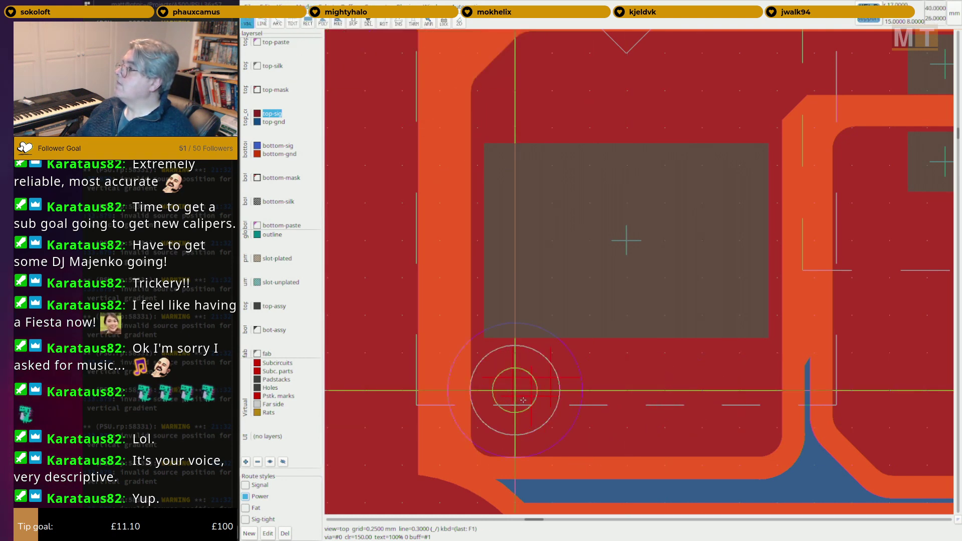
# Place three evenly spaced Power-style vias in a row along the large pad's lower edge, at Y 26 mm, starting at X 40 mm.
pyautogui.click(523, 401)
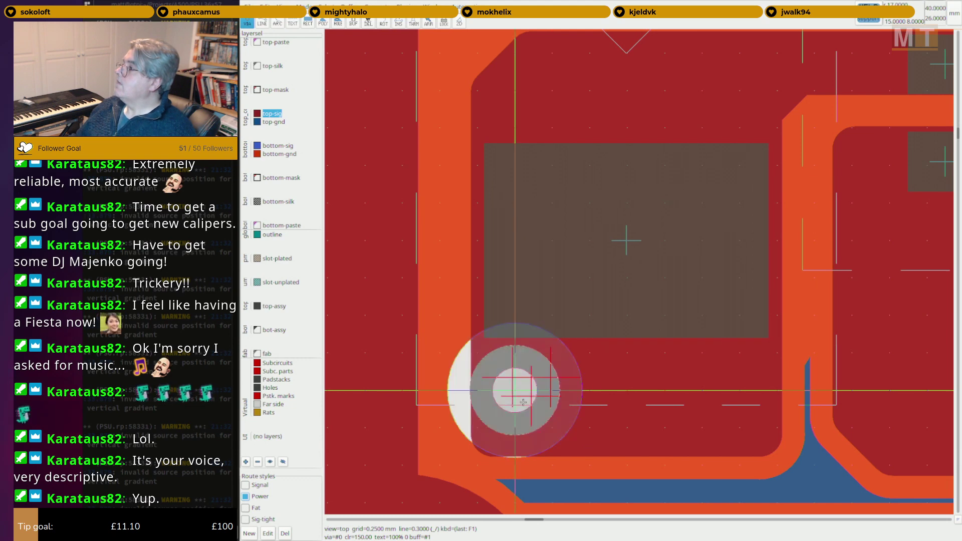
pyautogui.scroll(-1, 525, 400)
pyautogui.click(606, 399)
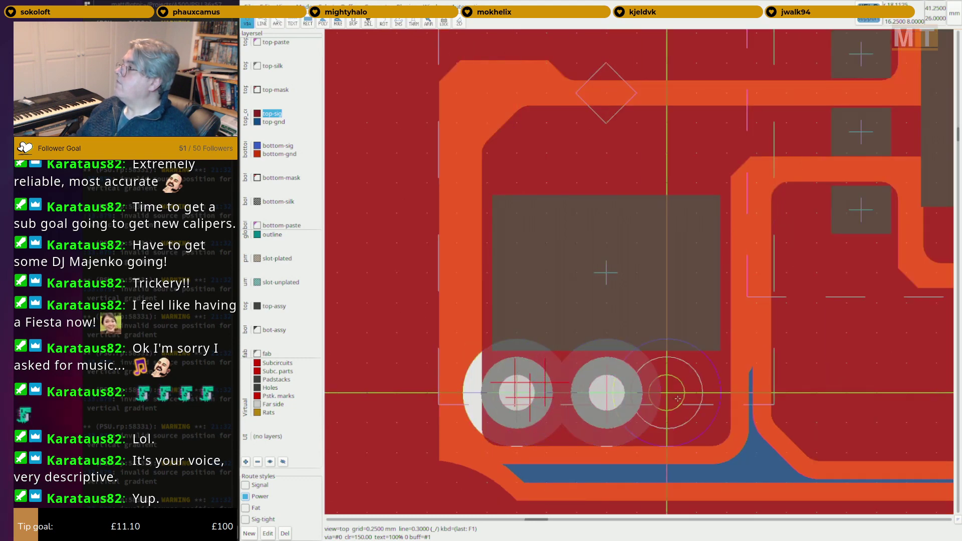
pyautogui.click(696, 399)
pyautogui.scroll(-1, 695, 399)
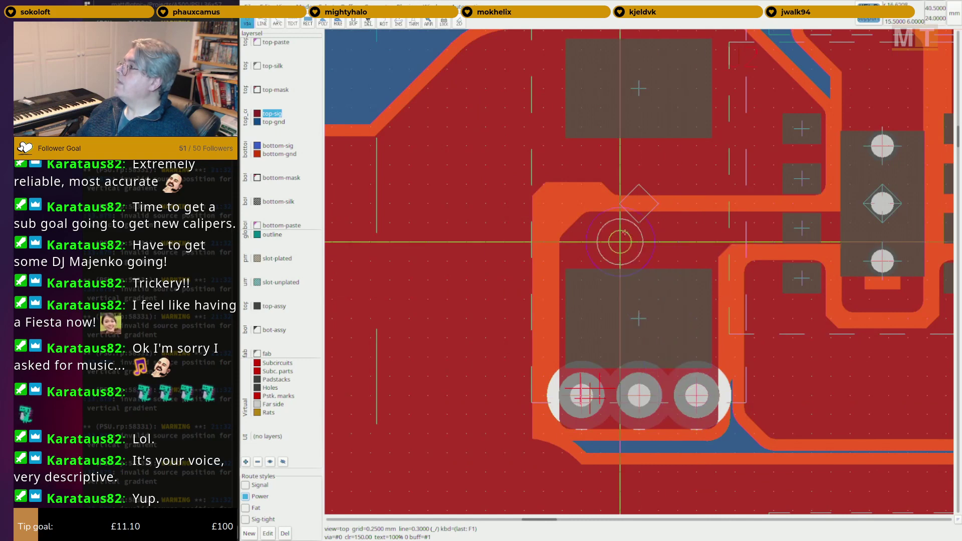
# Place three matching vias above the same large pad at Y 24 mm, from X 40 to 41.5 mm, and switch to the bottom-gnd layer.
pyautogui.click(581, 242)
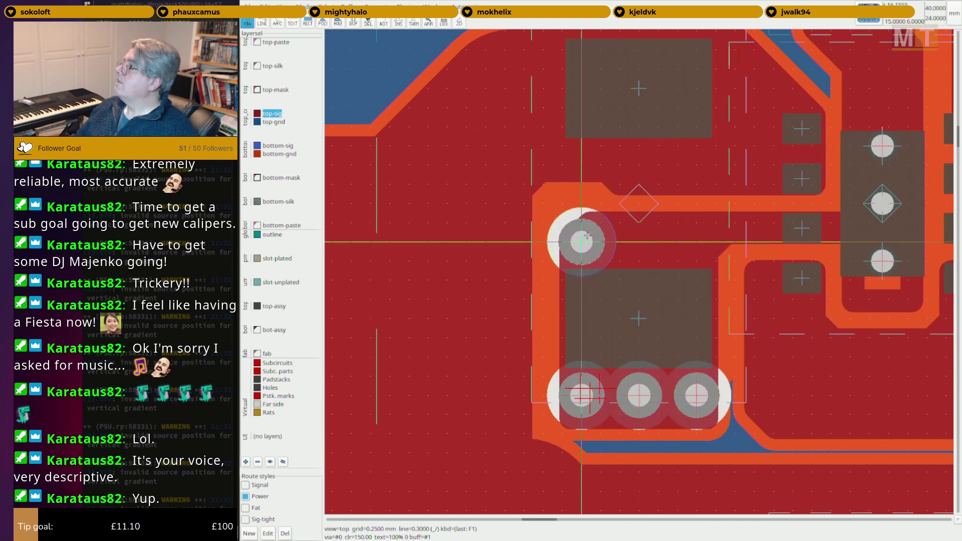
pyautogui.click(638, 243)
pyautogui.click(695, 242)
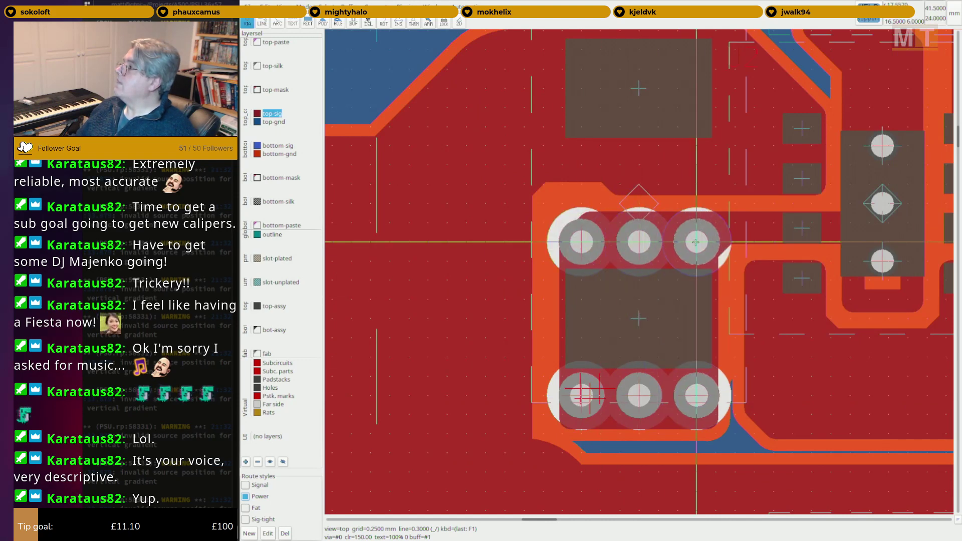
pyautogui.scroll(-1, 696, 242)
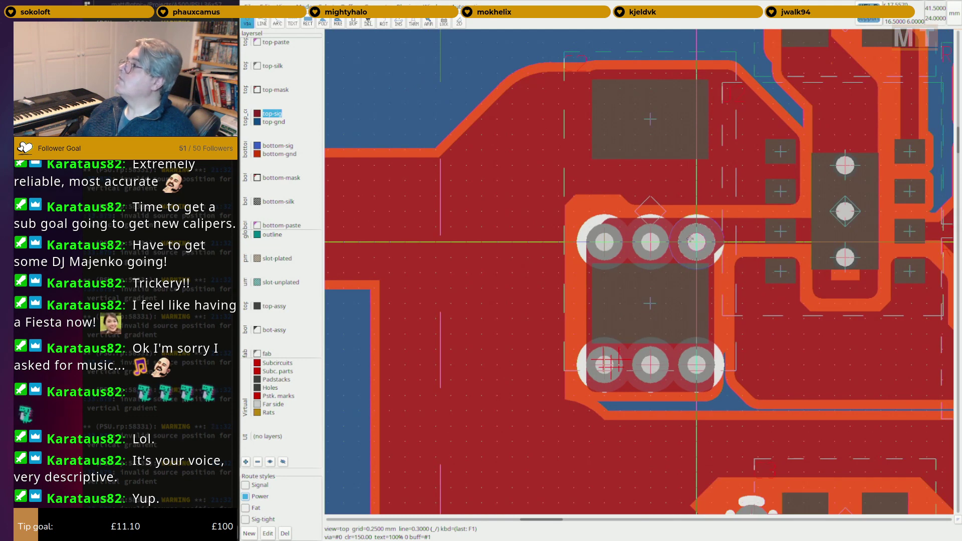
pyautogui.click(278, 146)
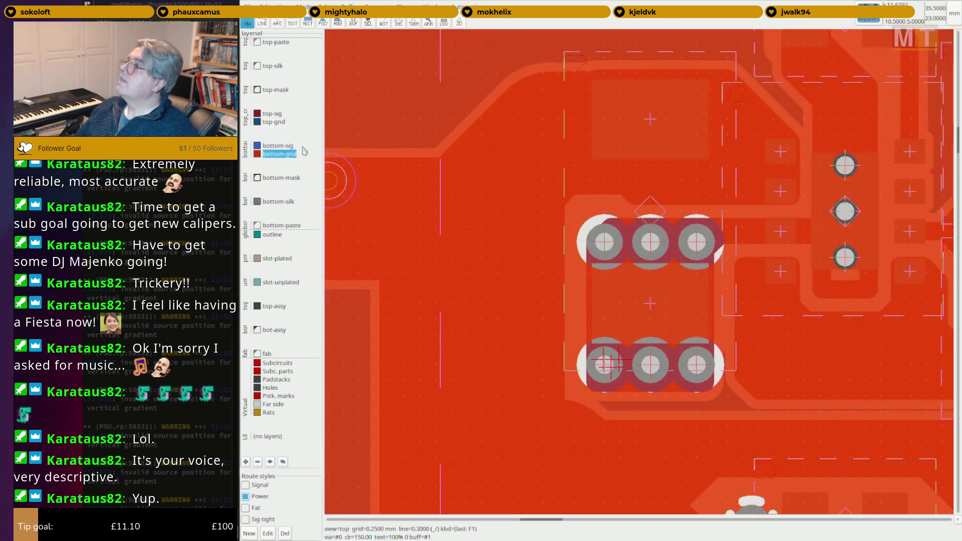
# Join the six vias around the large pad and the single via beside the small pad below solidly to the bottom-gnd plane.
pyautogui.click(413, 22)
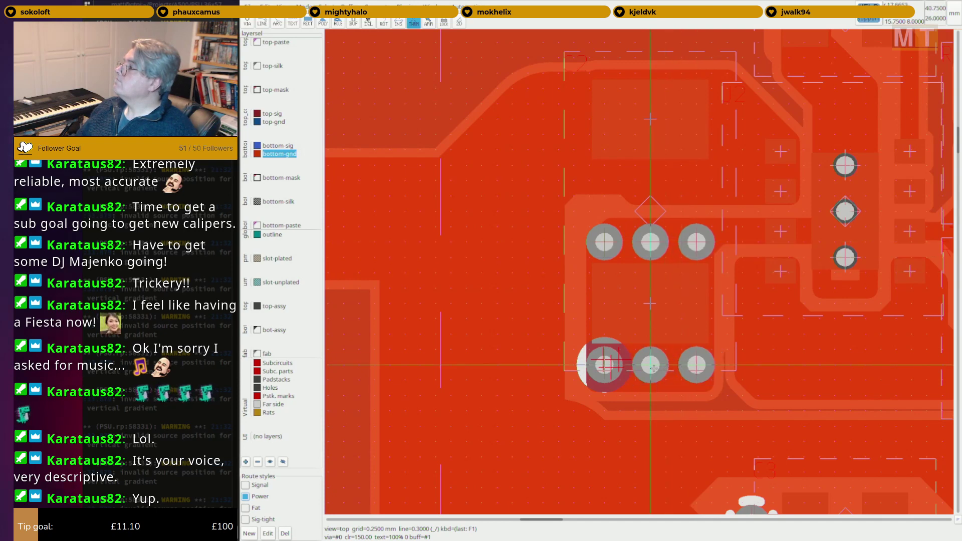
pyautogui.scroll(-3, 604, 364)
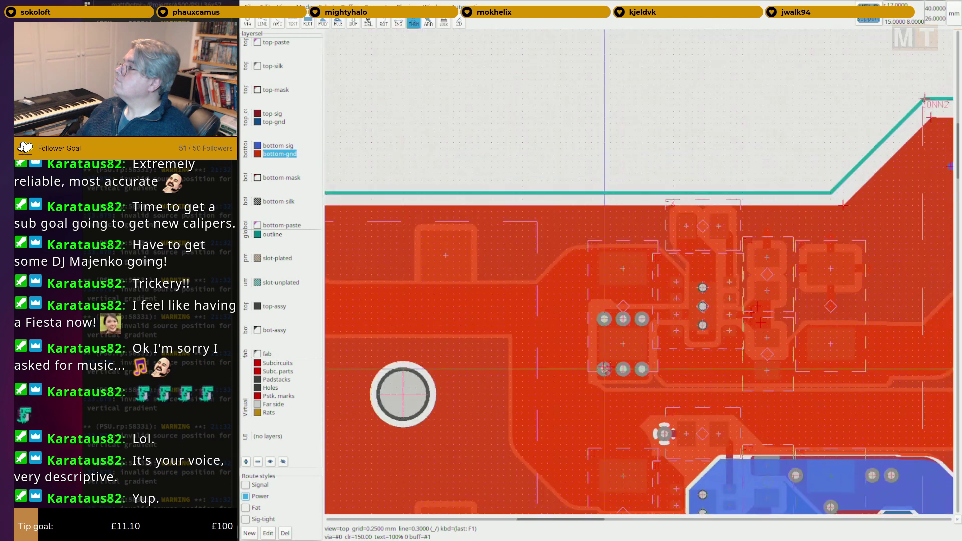
pyautogui.scroll(3, 605, 326)
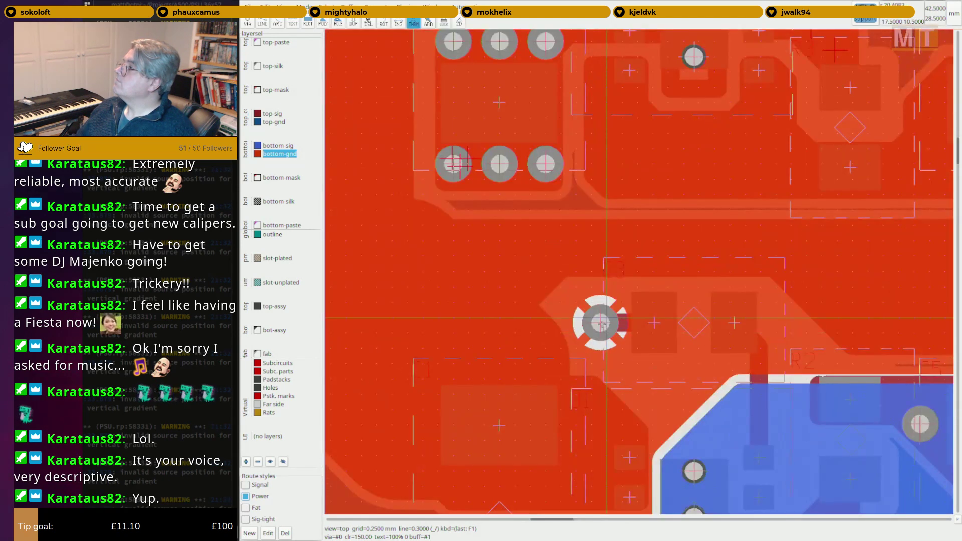
pyautogui.scroll(-3, 601, 322)
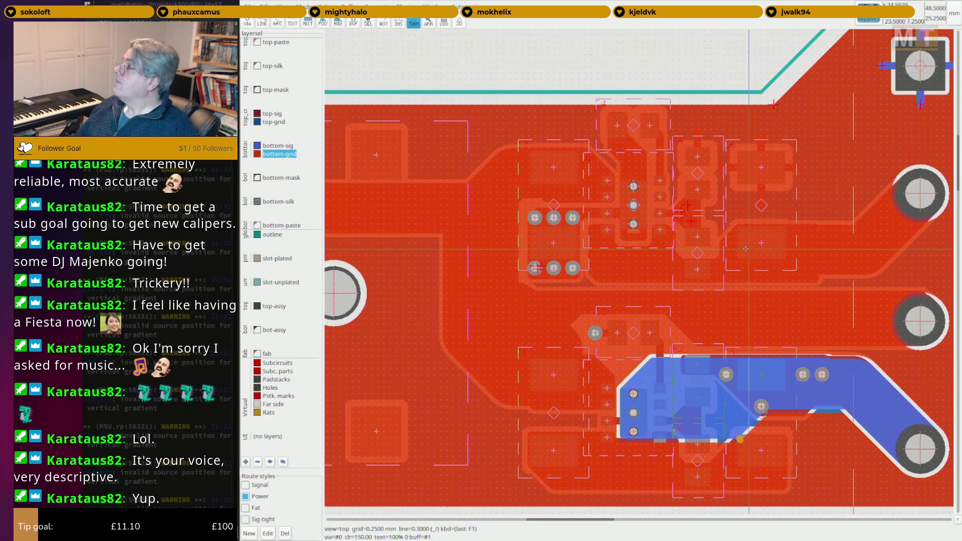
# Check the board from the bottom side, return to the top view and make top-sig the active layer.
pyautogui.moveTo(570, 245); pyautogui.dragTo(481, 281, button='middle')
pyautogui.hotkey('shift', 'Tab')
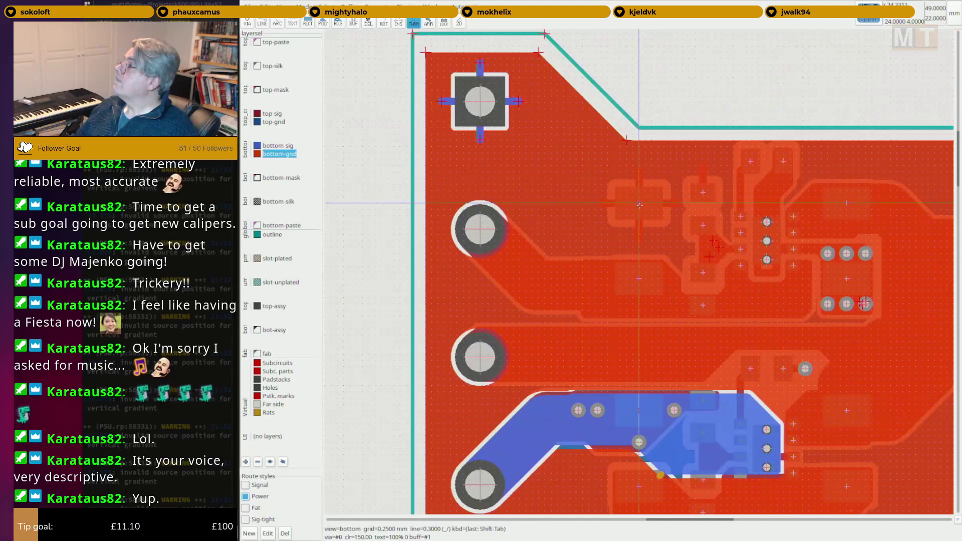
pyautogui.hotkey('shift', 'Tab')
pyautogui.hotkey('shift', 'Tab')
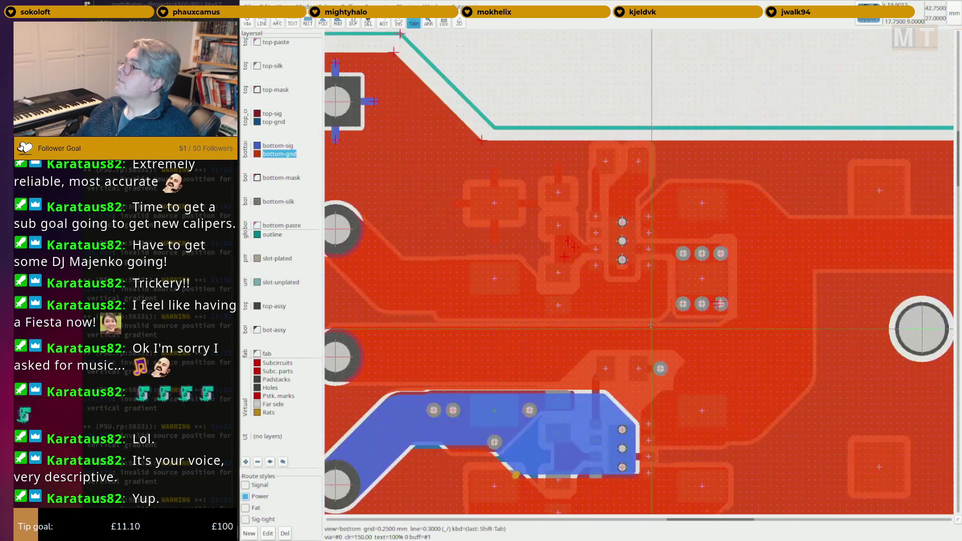
pyautogui.hotkey('shift', 'Tab')
pyautogui.click(274, 114)
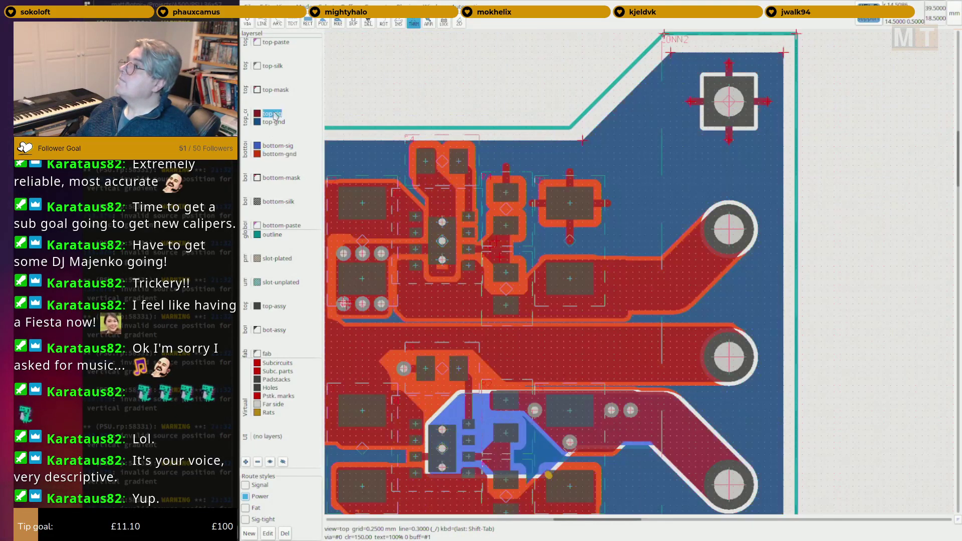
pyautogui.scroll(-3, 486, 321)
pyautogui.moveTo(486, 320); pyautogui.dragTo(690, 294, button='middle')
pyautogui.press('Escape')
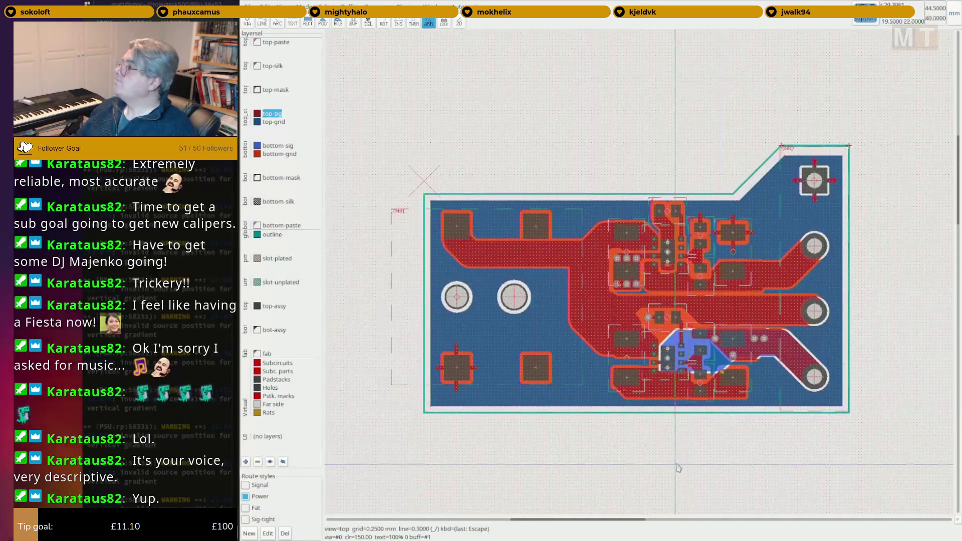
# Highlight everything connected to the lower row of large pads, and clear the highlighting.
pyautogui.scroll(3, 691, 236)
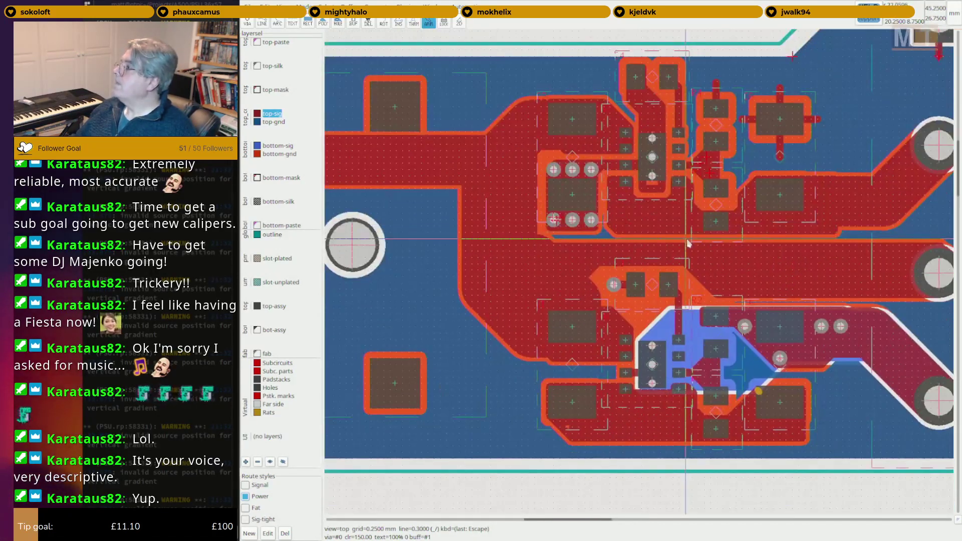
pyautogui.scroll(4, 774, 406)
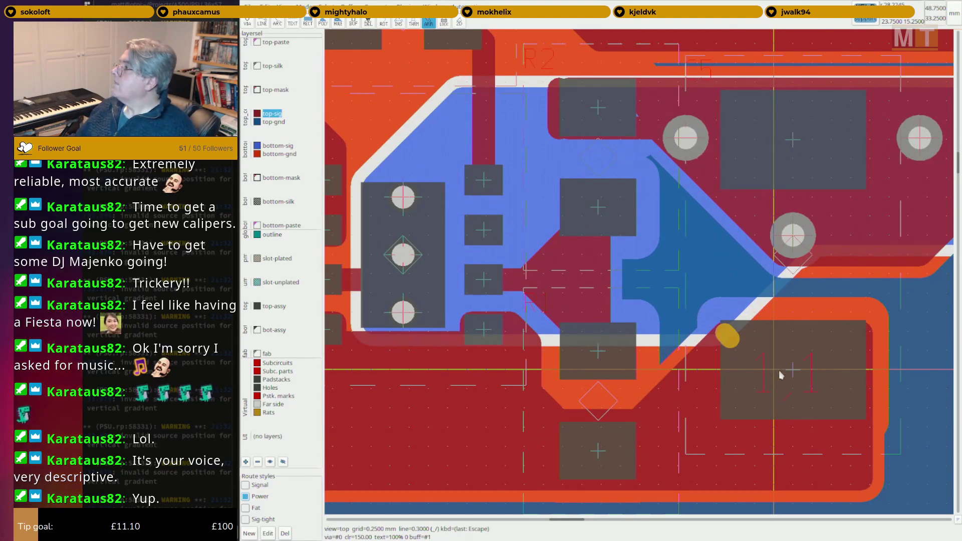
pyautogui.moveTo(779, 375)
pyautogui.scroll(-3, 779, 374)
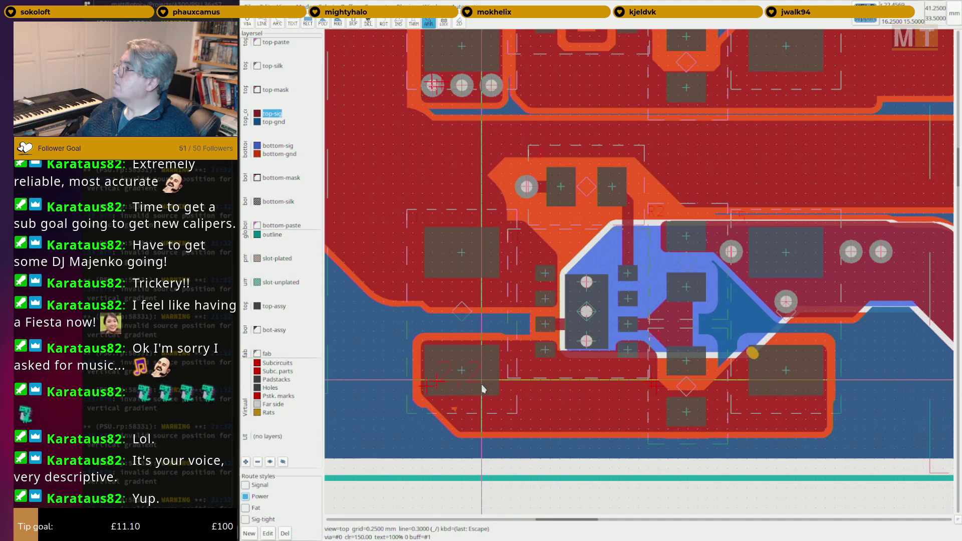
pyautogui.press('c')
pyautogui.press('f')
pyautogui.scroll(-3, 455, 373)
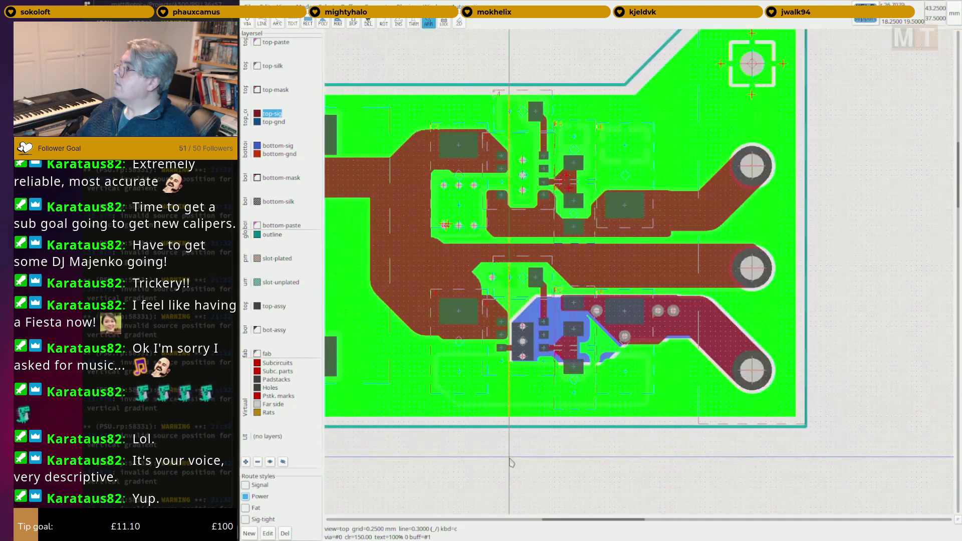
pyautogui.press('Escape')
pyautogui.moveTo(510, 462); pyautogui.dragTo(532, 465, button='middle')
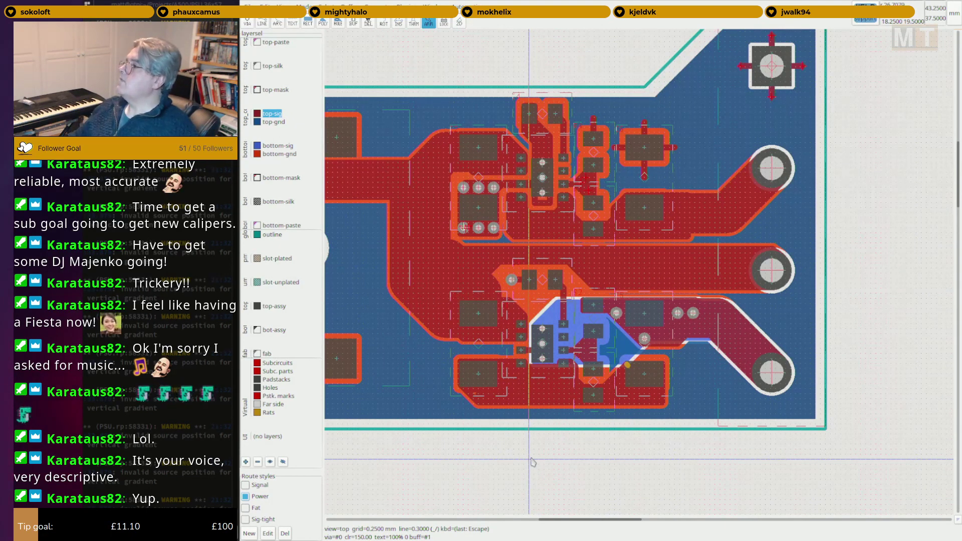
# Delete the top-sig copper along the lower edge joining the two lower large pads and the small pad between them.
pyautogui.scroll(3, 521, 385)
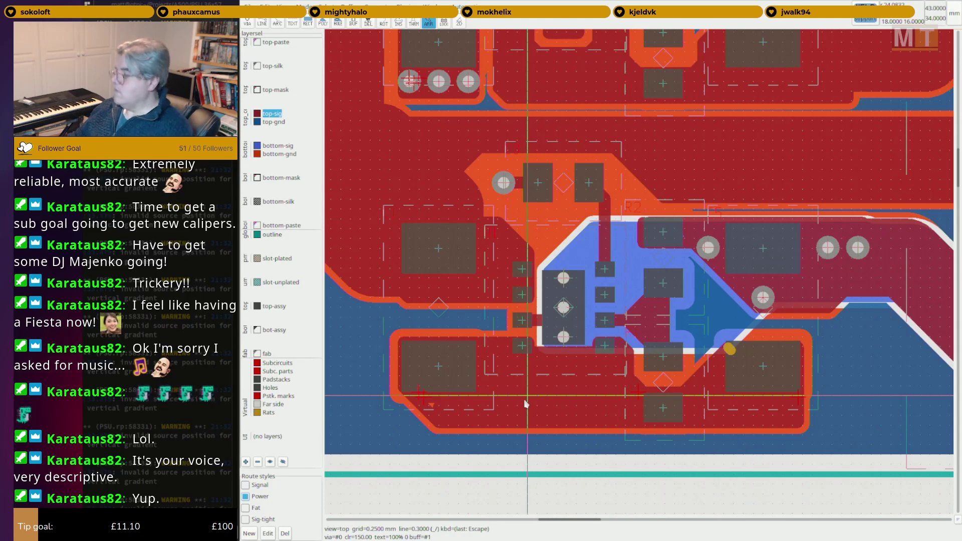
pyautogui.press('Delete')
pyautogui.press('Delete')
pyautogui.press('Delete')
pyautogui.press('Delete')
pyautogui.press('Delete')
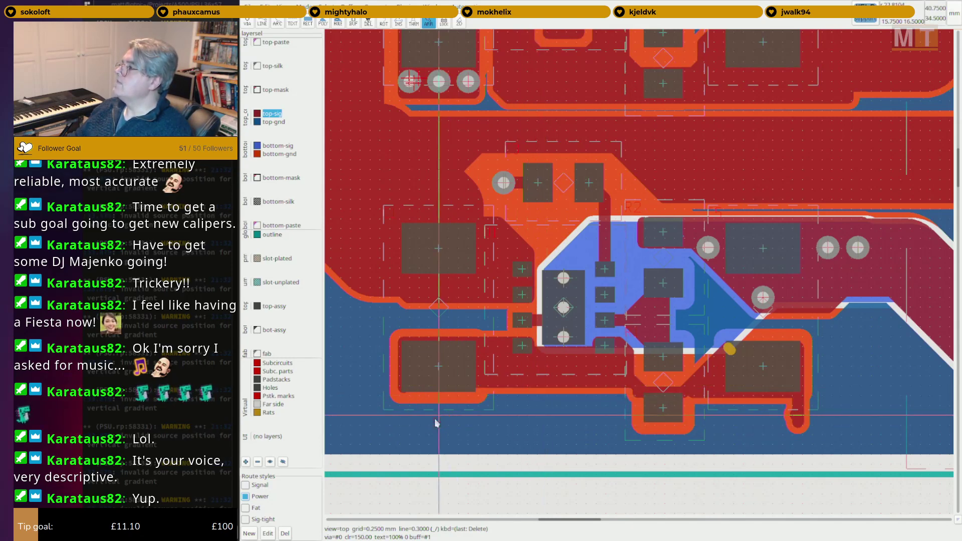
# Delete the top-sig traces around the lower-left large pad, undoing the accidental removal of its component.
pyautogui.scroll(4, 400, 379)
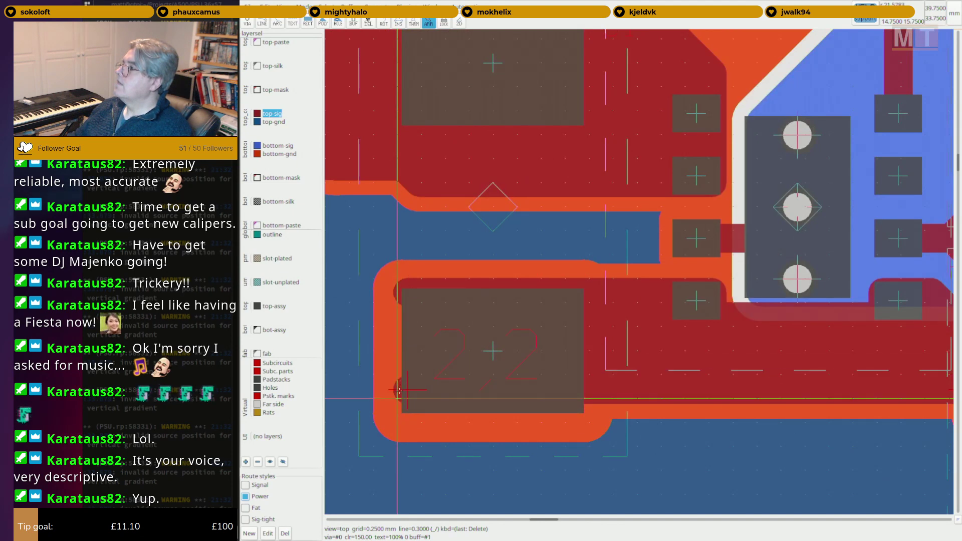
pyautogui.press('Delete')
pyautogui.press('Delete')
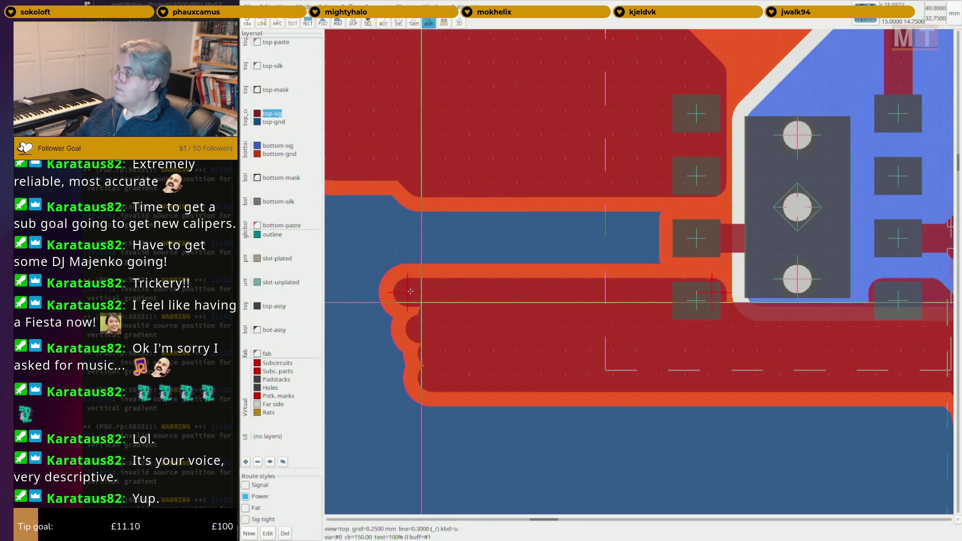
pyautogui.press('u')
pyautogui.press('u')
pyautogui.press('Delete')
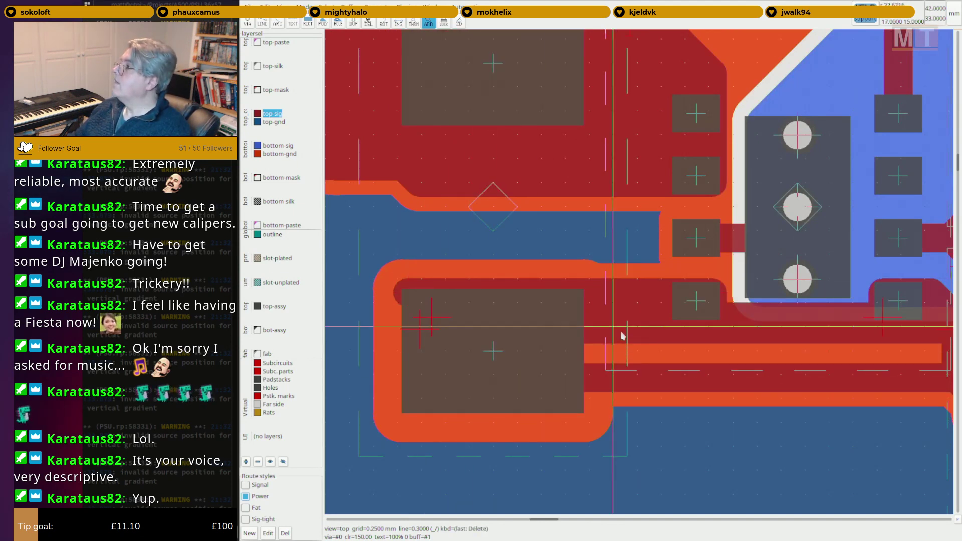
pyautogui.click(349, 5)
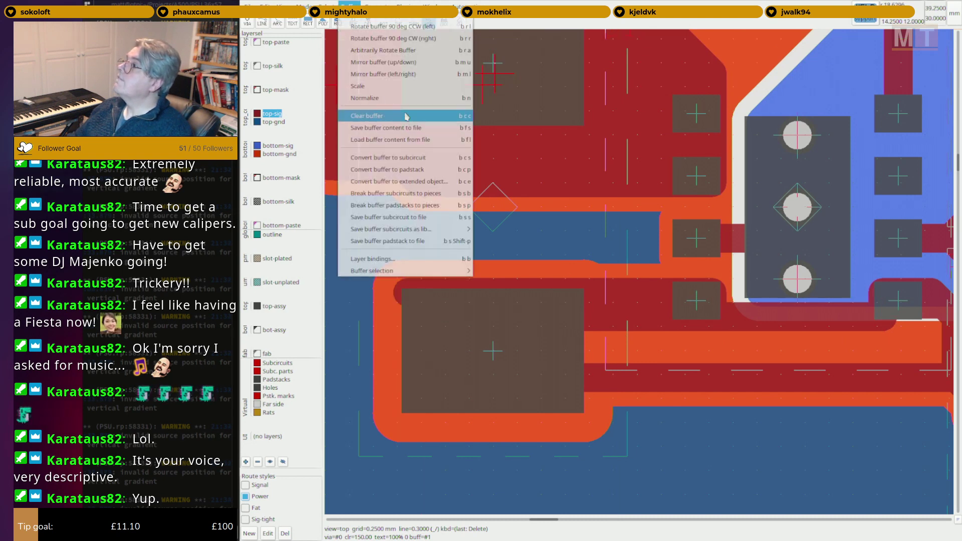
pyautogui.moveTo(305, 6)
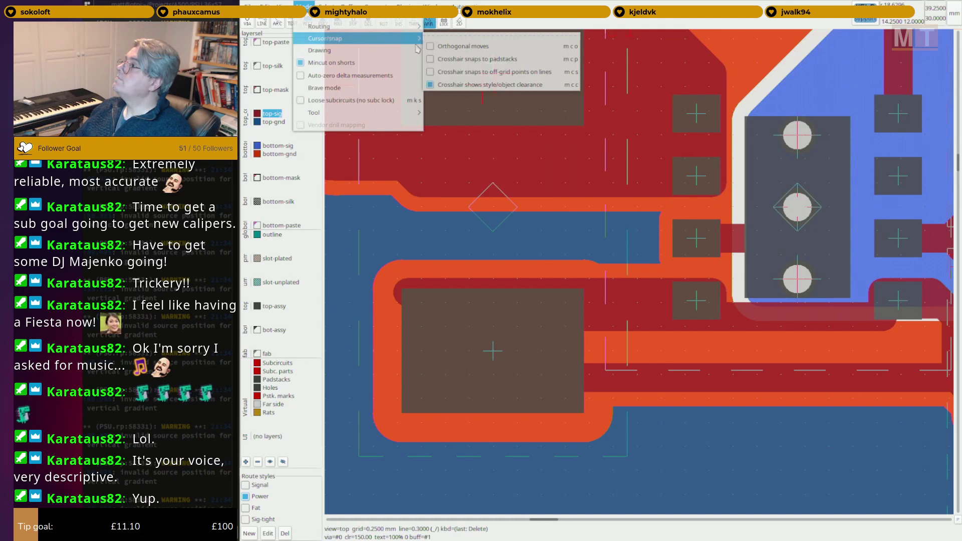
pyautogui.moveTo(366, 53)
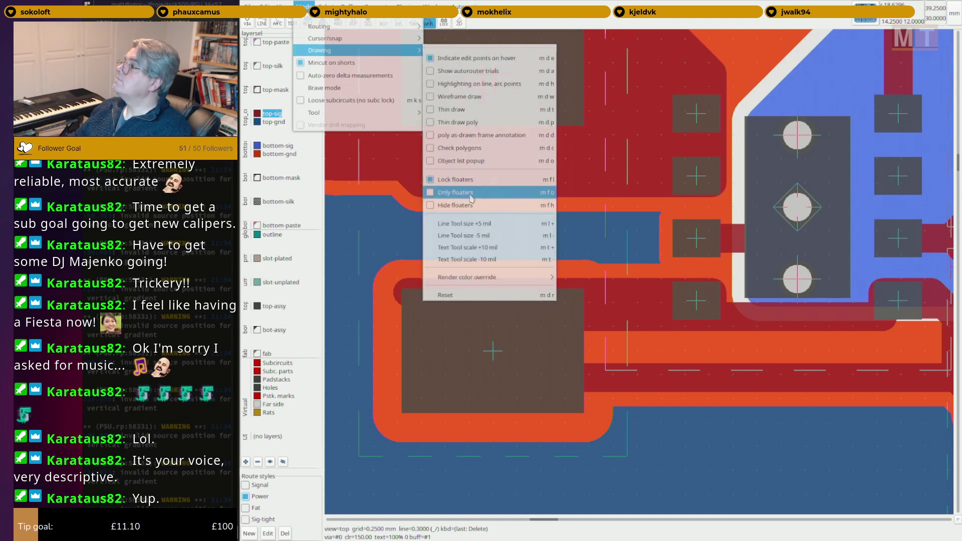
pyautogui.click(430, 194)
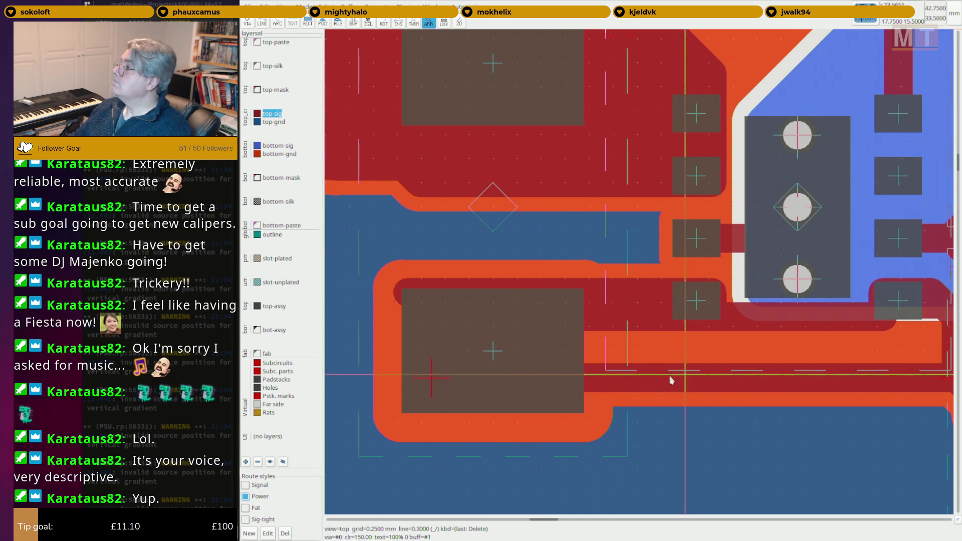
pyautogui.moveTo(813, 392); pyautogui.dragTo(602, 384, button='middle')
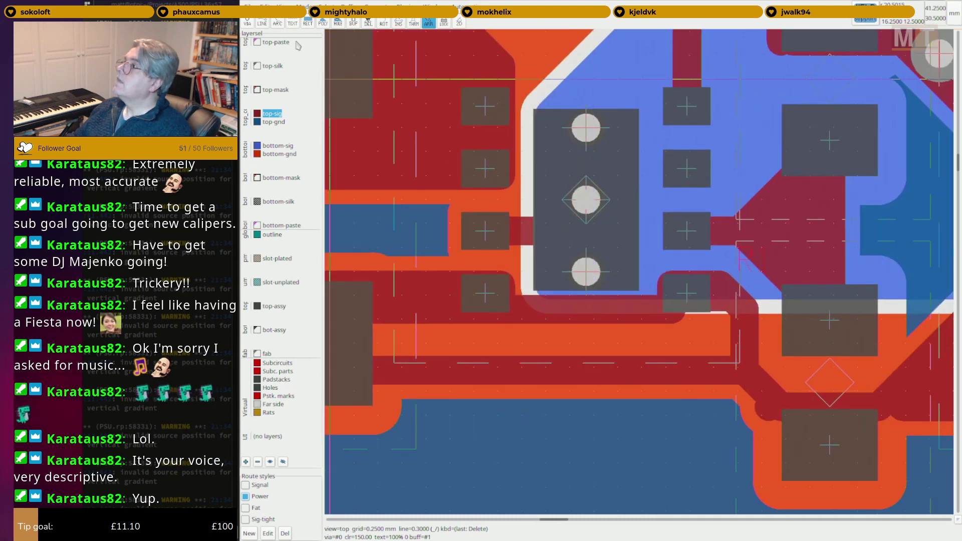
pyautogui.click(304, 7)
pyautogui.moveTo(283, 7)
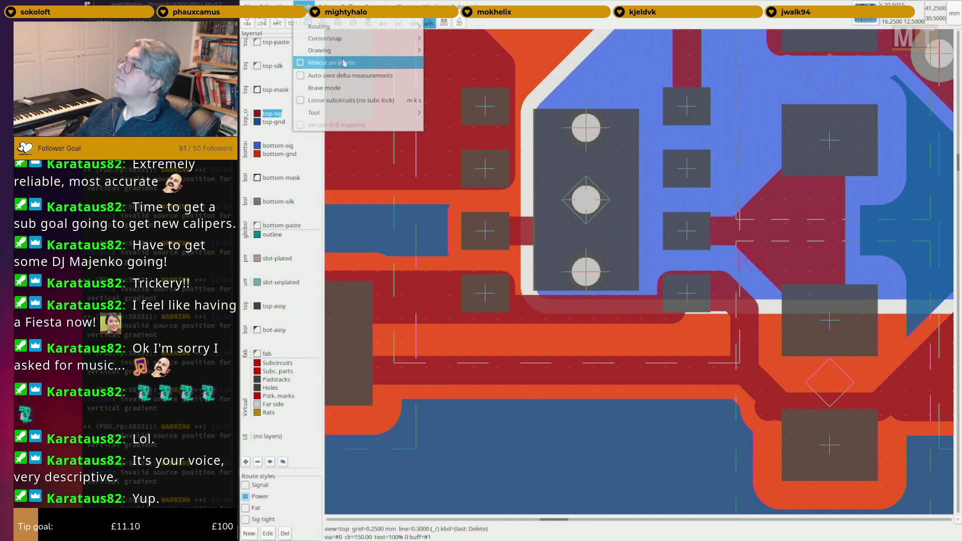
pyautogui.moveTo(363, 52)
pyautogui.click(482, 192)
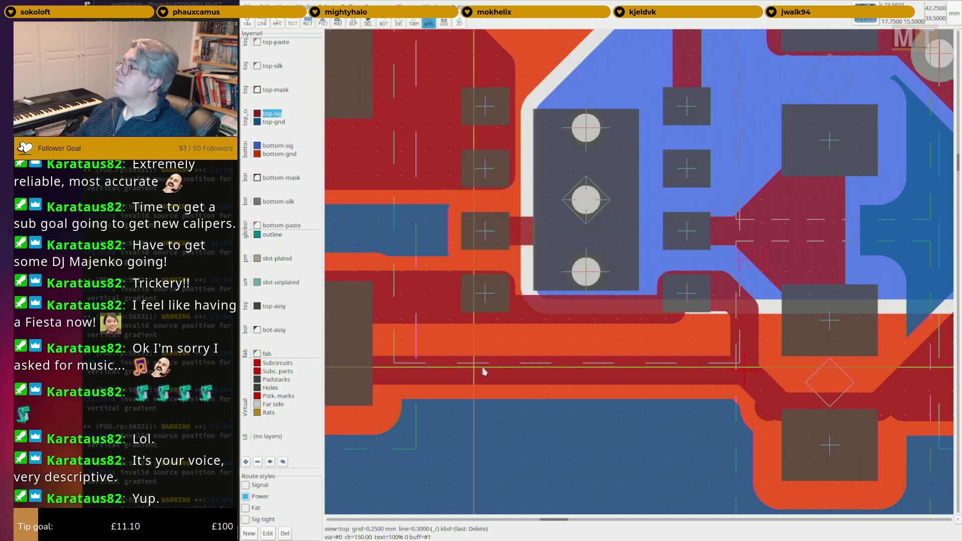
# Delete the remaining top-sig traces linking the lower-left large pad to the chip's bottom pins.
pyautogui.press('Delete')
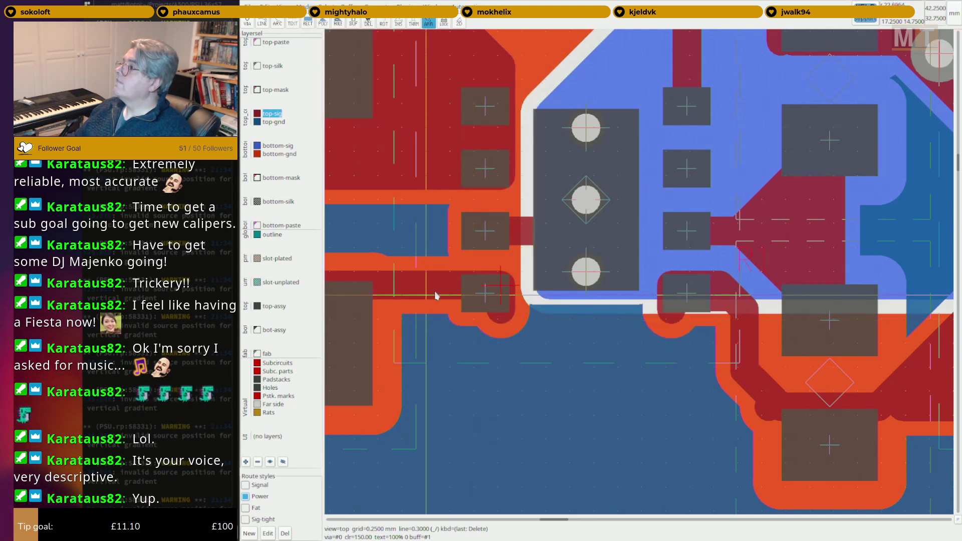
pyautogui.press('Delete')
pyautogui.press('Delete')
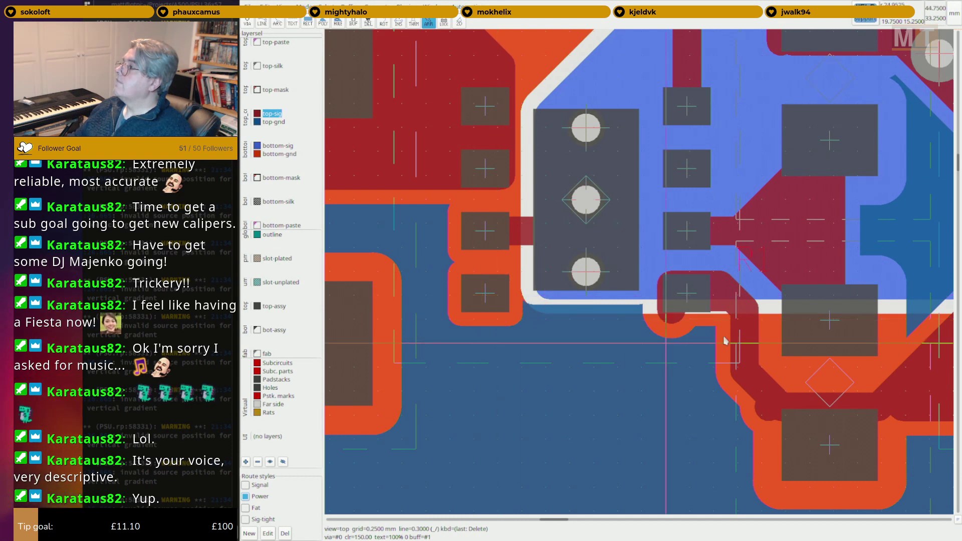
# Delete the top-sig trace pieces around the chip's lower-right pin and those running diagonally to the lowest small pad.
pyautogui.press('Delete')
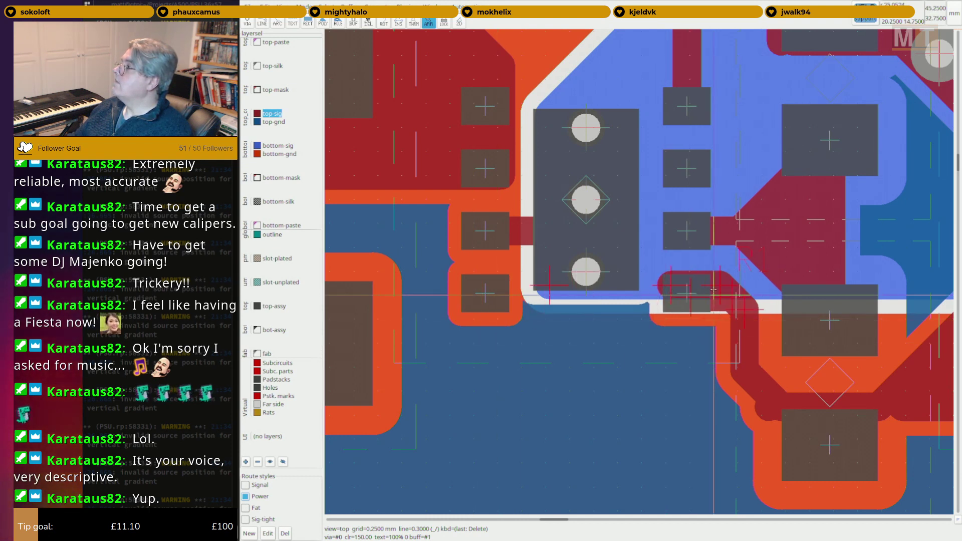
pyautogui.press('Delete')
pyautogui.press('Delete')
pyautogui.press('Delete')
pyautogui.press('Delete')
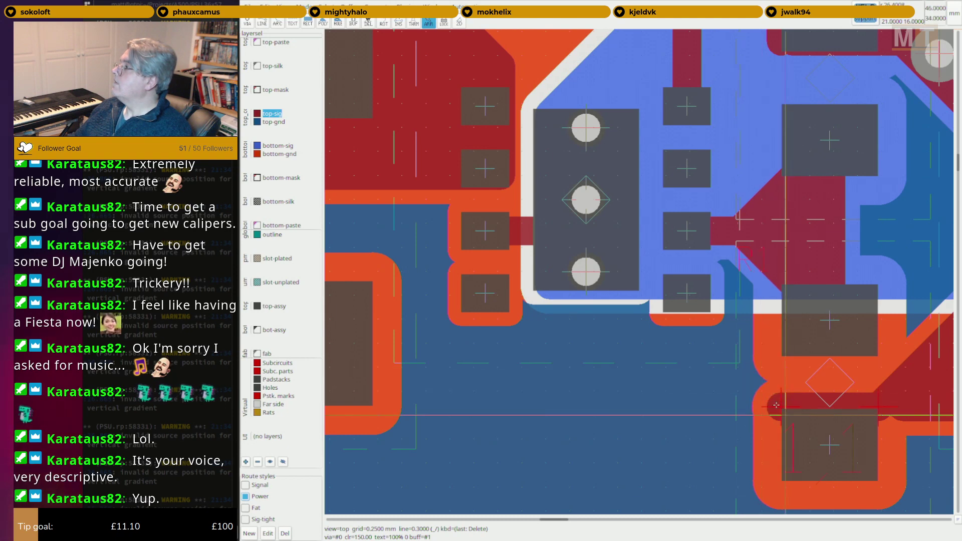
# Delete top-sig traces around the two-pad component left of the lower-right large pad, undoing the accidental removal of that component.
pyautogui.press('Delete')
pyautogui.moveTo(863, 404); pyautogui.dragTo(609, 409, button='right')
pyautogui.press('Delete')
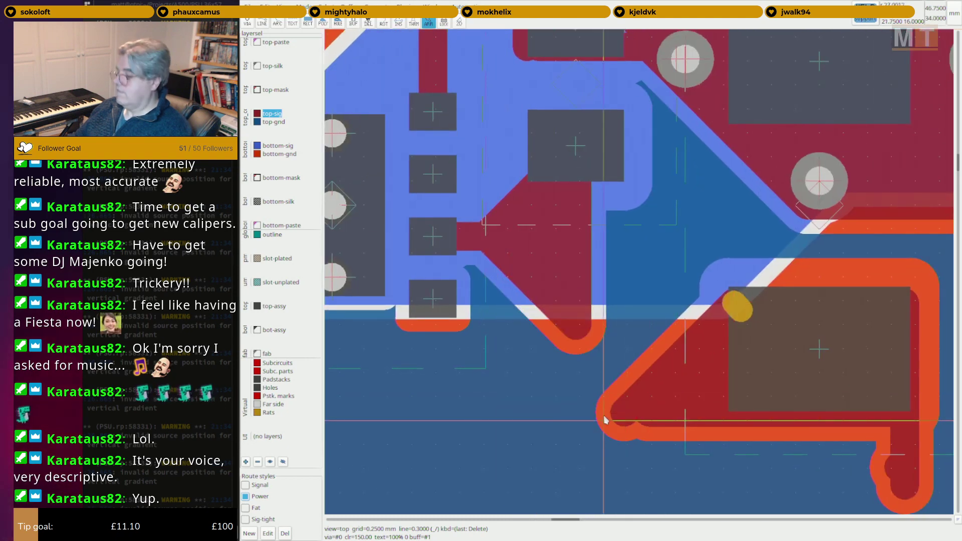
pyautogui.press('u')
pyautogui.press('u')
pyautogui.press('Delete')
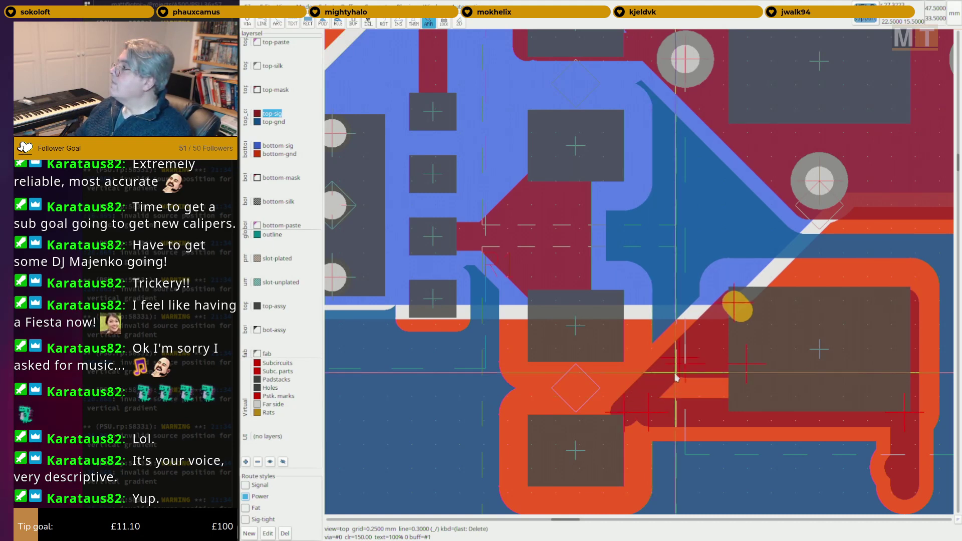
# Delete the last top-sig traces across and around the lower-right large pad, including the stub below it.
pyautogui.press('Delete')
pyautogui.press('Delete')
pyautogui.press('Delete')
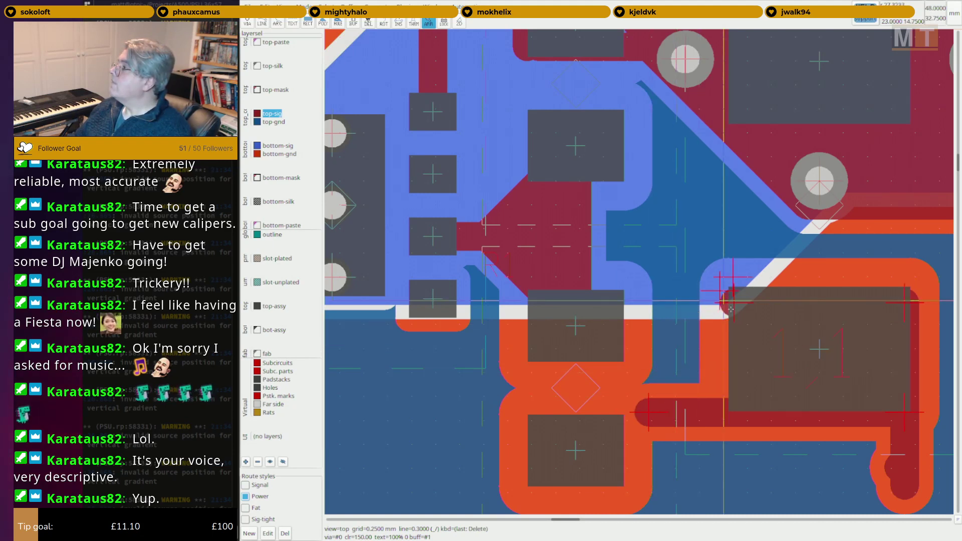
pyautogui.press('Delete')
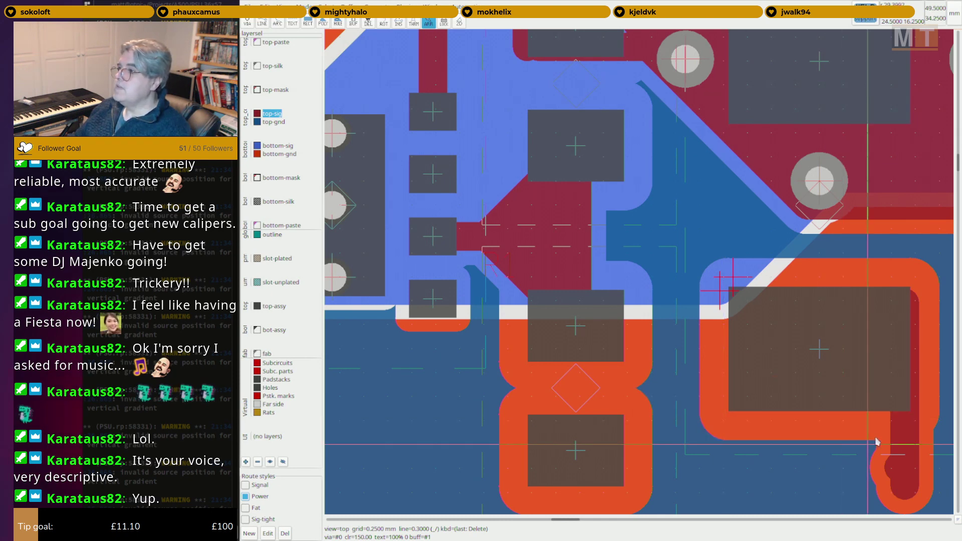
pyautogui.press('Delete')
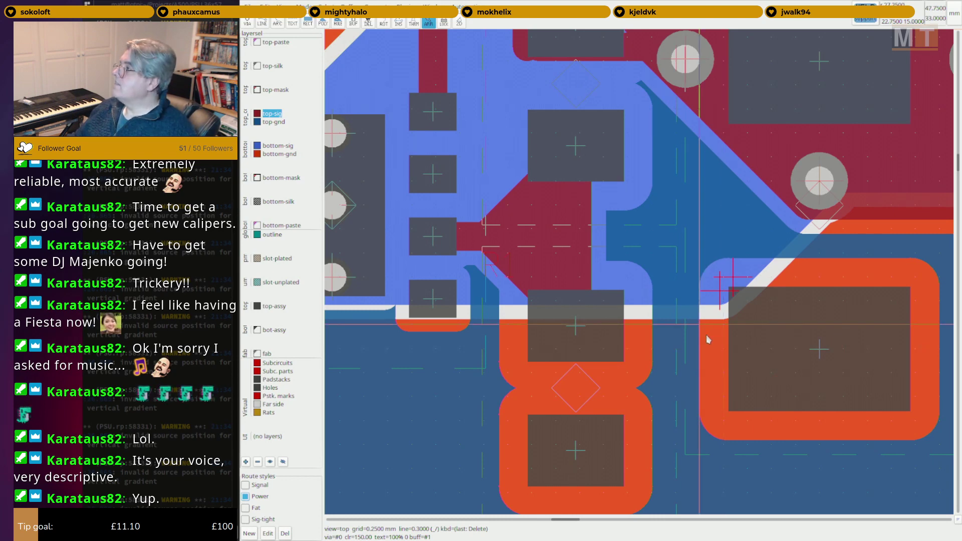
pyautogui.scroll(-1, 605, 327)
pyautogui.scroll(-1, 501, 358)
pyautogui.moveTo(493, 362); pyautogui.dragTo(722, 335, button='middle')
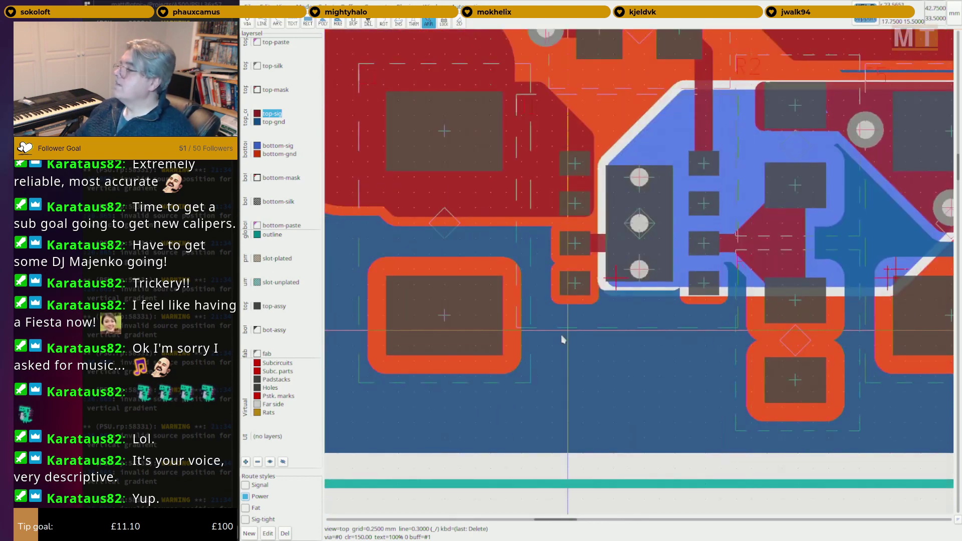
# Draw one vertical and one horizontal top-sig trace crossing at the lower-right large pad, each extending past its clearance into the ground plane.
pyautogui.moveTo(791, 307); pyautogui.dragTo(498, 341, button='middle')
pyautogui.scroll(2, 622, 324)
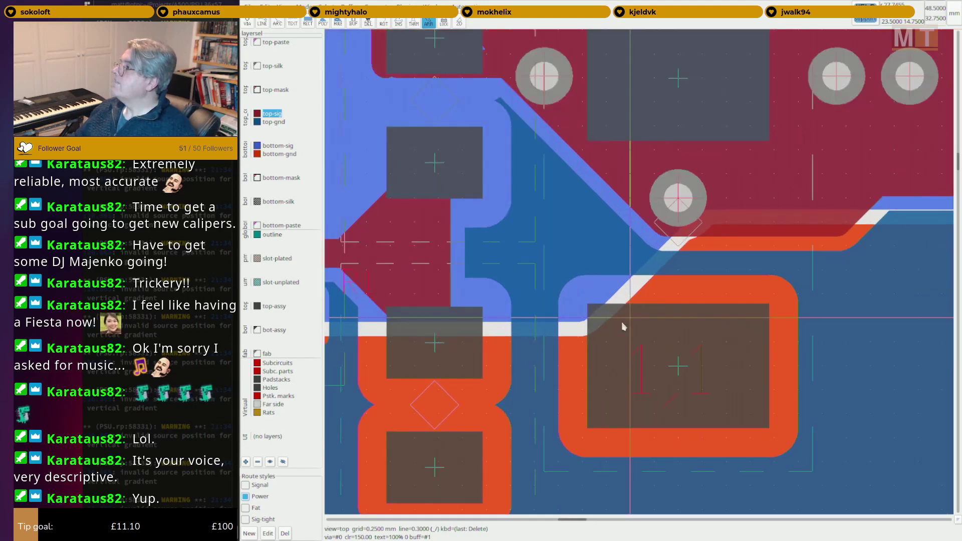
pyautogui.scroll(-2, 631, 330)
pyautogui.scroll(1, 644, 345)
pyautogui.scroll(-1, 643, 345)
pyautogui.press('F2')
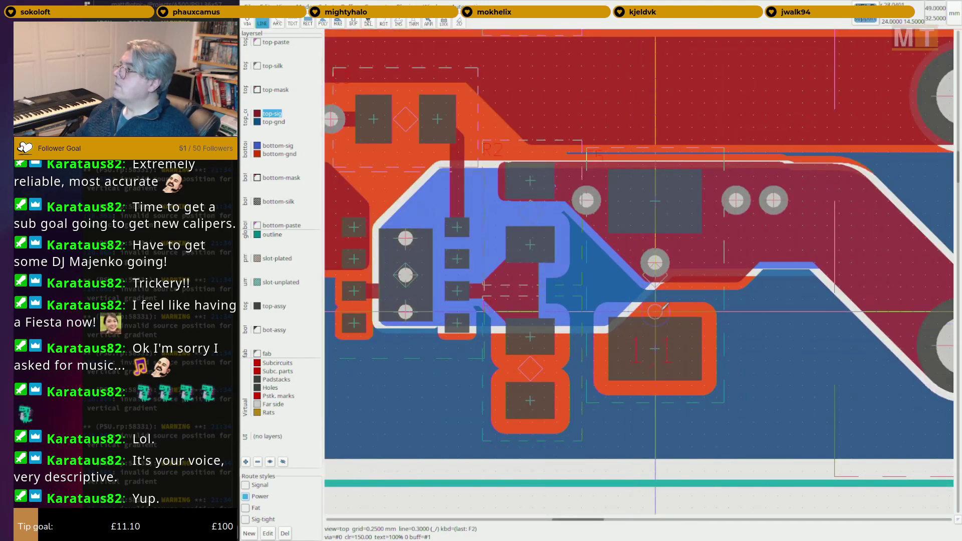
pyautogui.scroll(1, 655, 409)
pyautogui.click(656, 400)
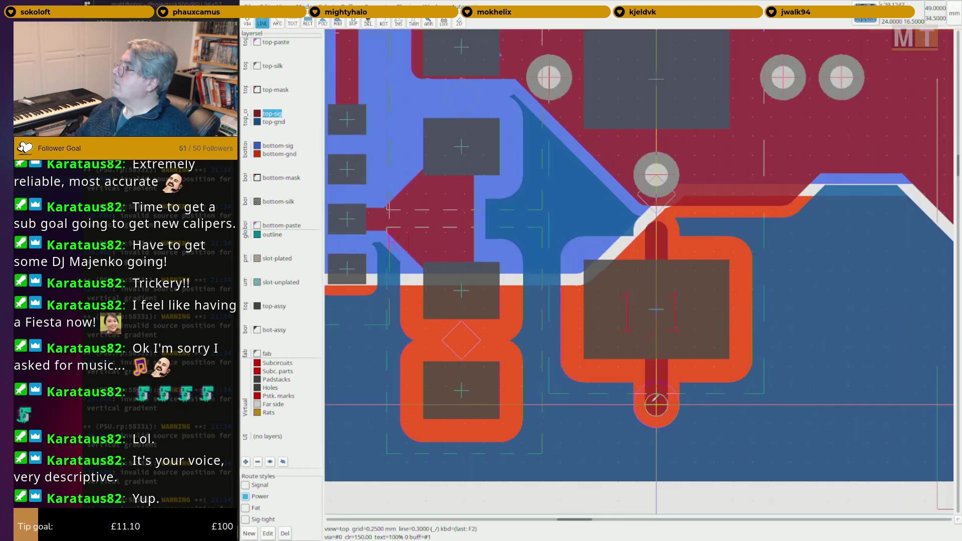
pyautogui.press('Escape')
pyautogui.click(540, 309)
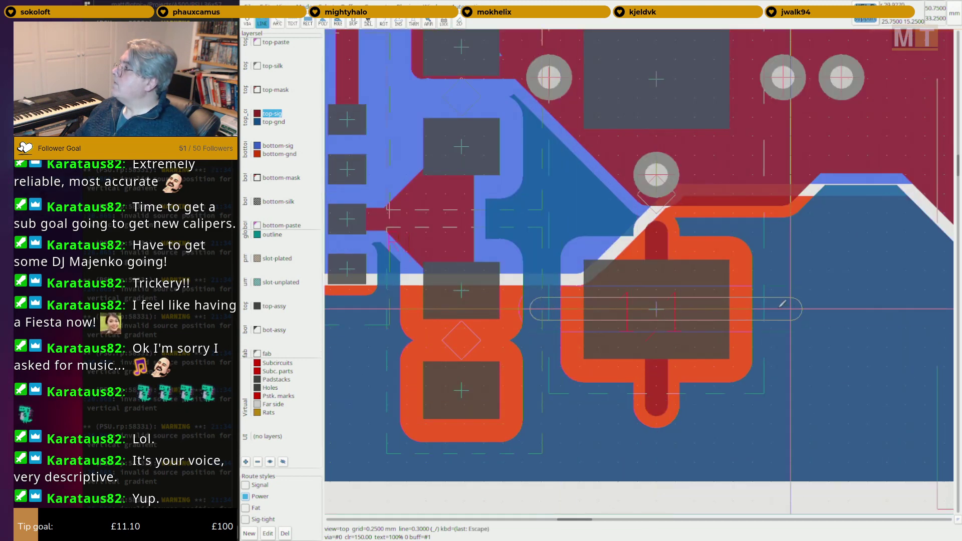
pyautogui.click(770, 309)
# Turn off the clearline flag of the horizontal and vertical traces crossing the lower-right large pad.
pyautogui.rightClick(771, 309)
pyautogui.click(786, 327)
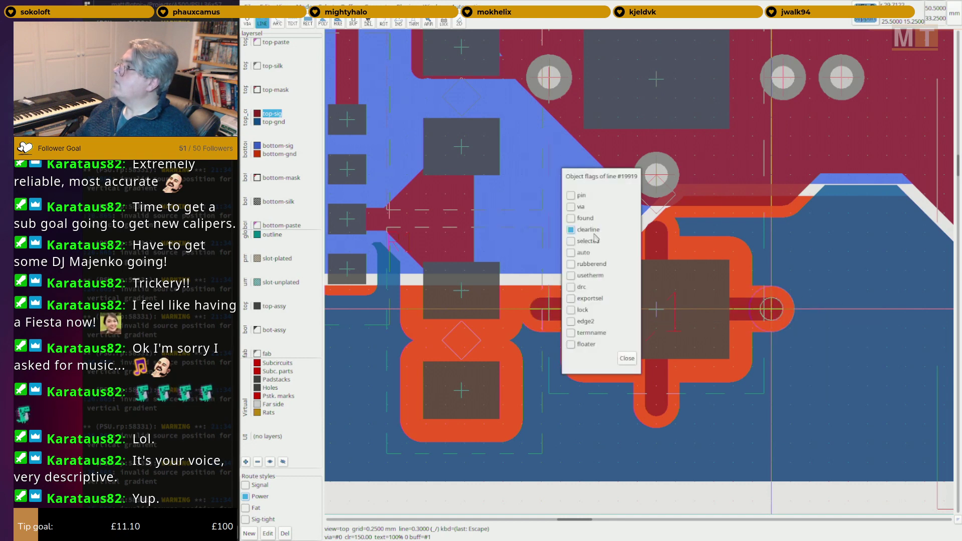
pyautogui.click(622, 359)
pyautogui.press('Escape')
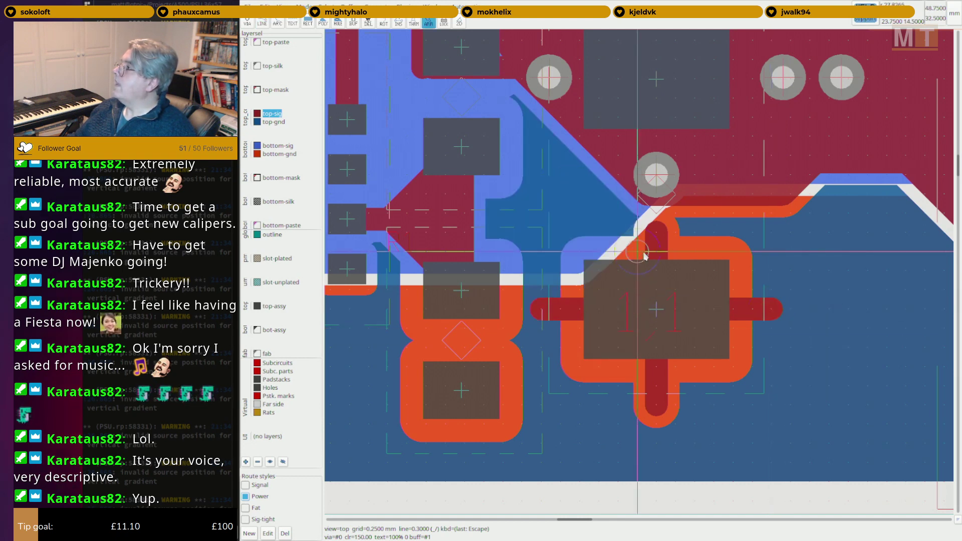
pyautogui.rightClick(655, 247)
pyautogui.click(676, 264)
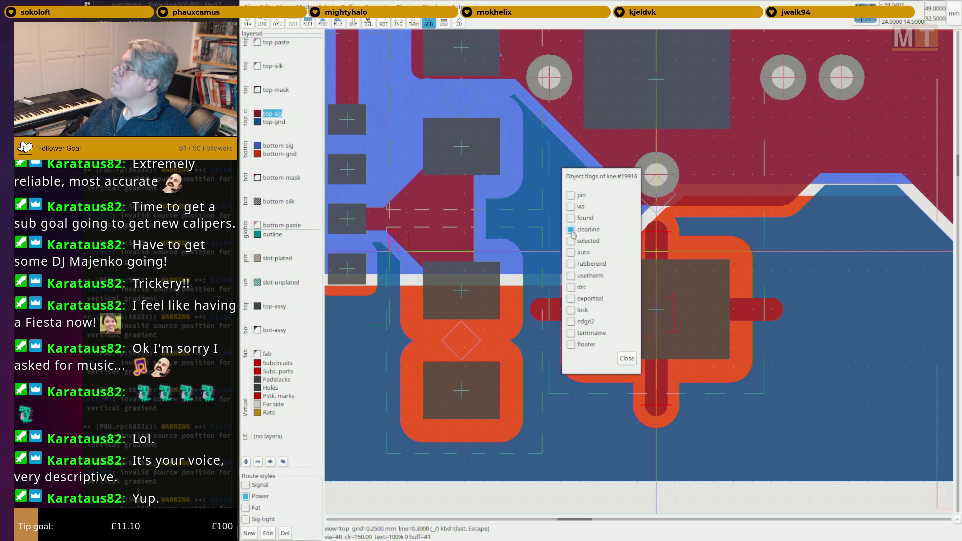
pyautogui.click(626, 358)
# Draw a horizontal top-sig trace across the lowest small pad, reaching past its clearance on both sides.
pyautogui.scroll(-1, 593, 369)
pyautogui.press('F2')
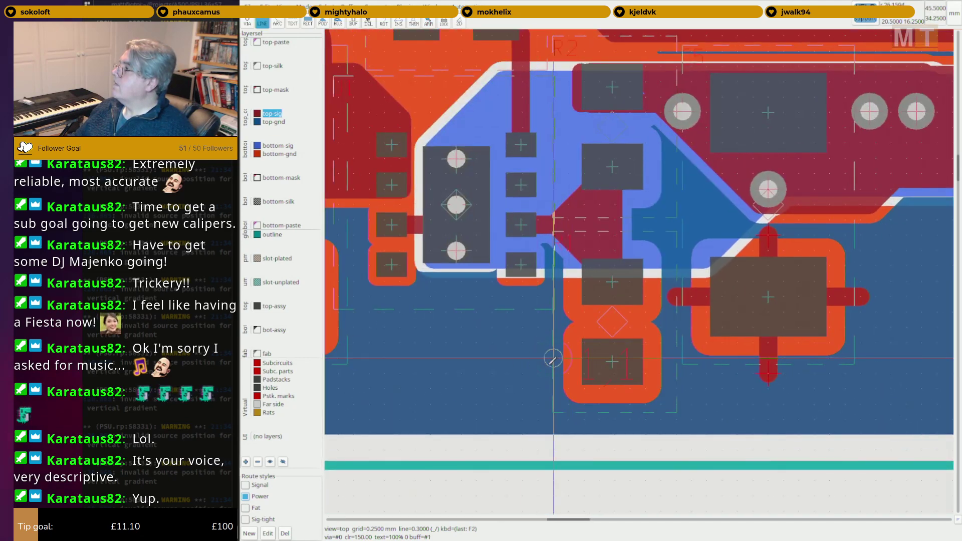
pyautogui.click(552, 357)
pyautogui.click(669, 358)
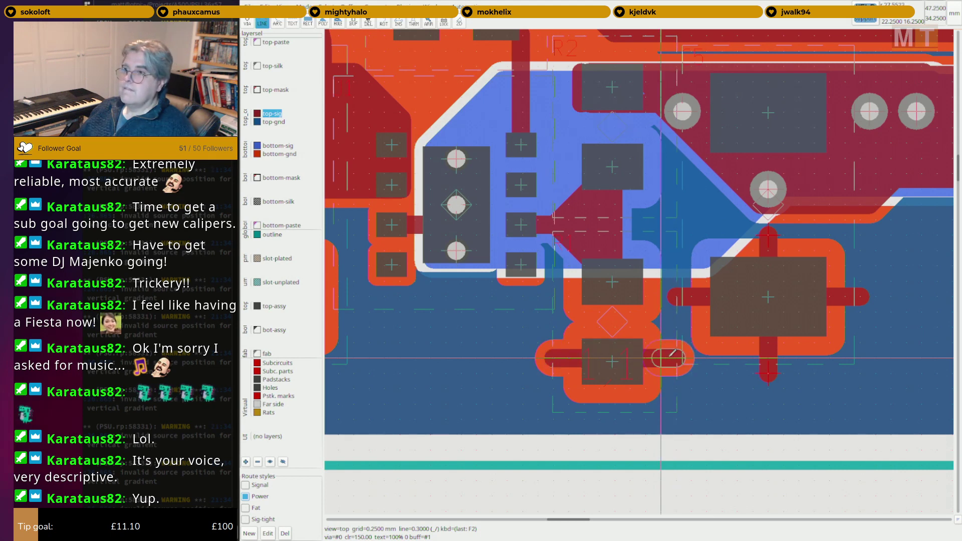
pyautogui.press('Escape')
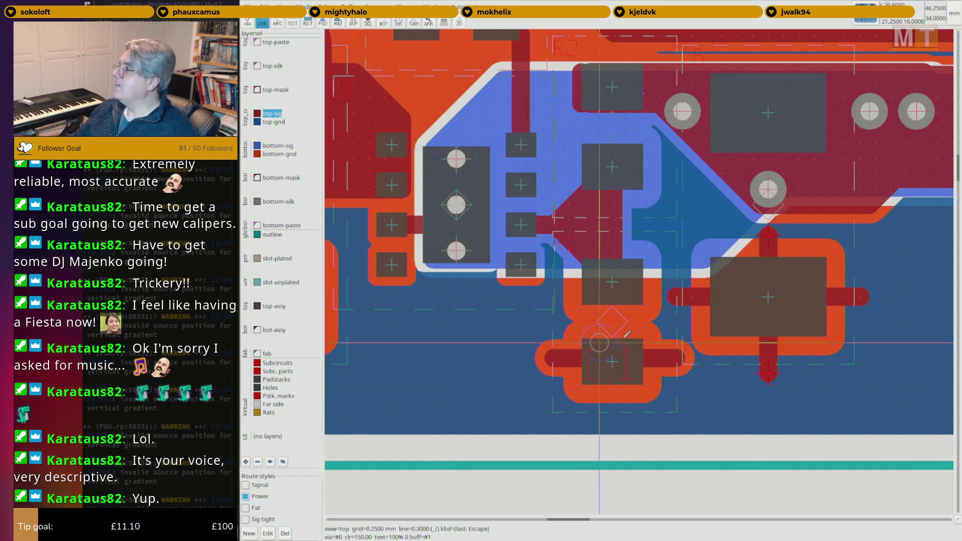
# Enable crosshair snapping to padstacks and delete the off-centre horizontal trace across the lowest small pad.
pyautogui.scroll(2, 630, 356)
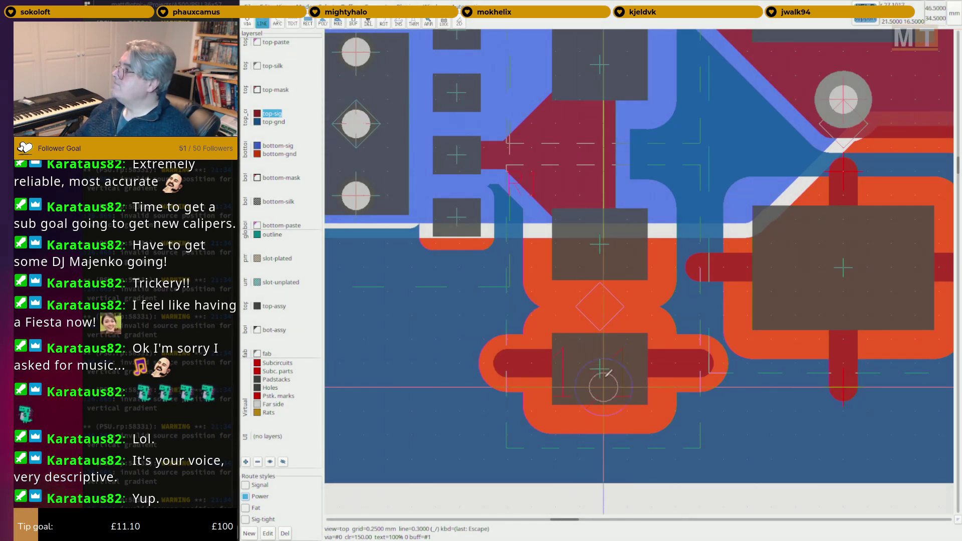
pyautogui.click(304, 6)
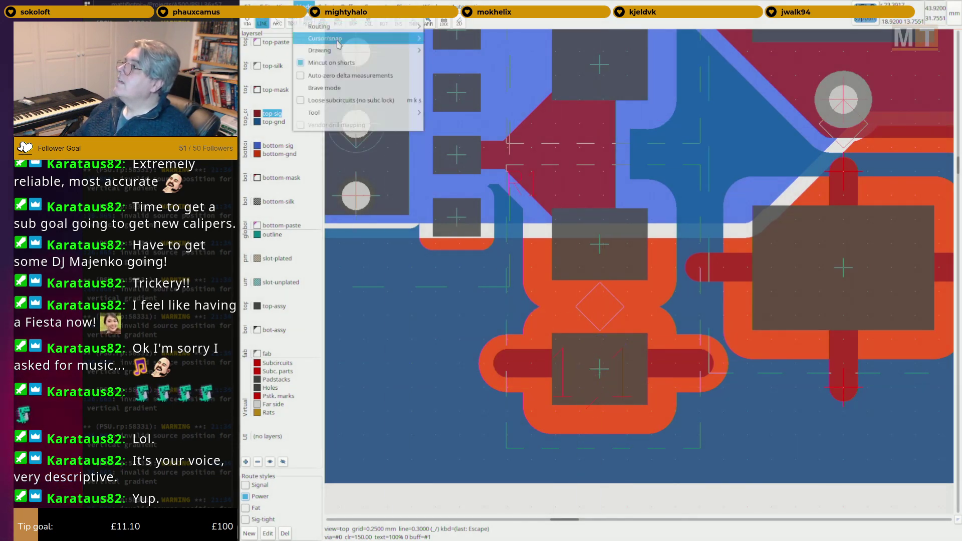
pyautogui.moveTo(331, 50)
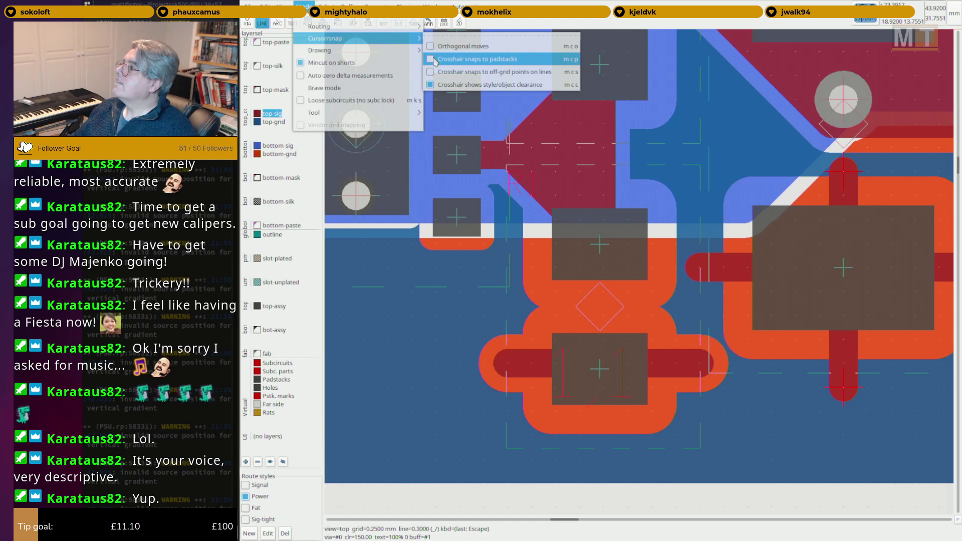
pyautogui.click(434, 59)
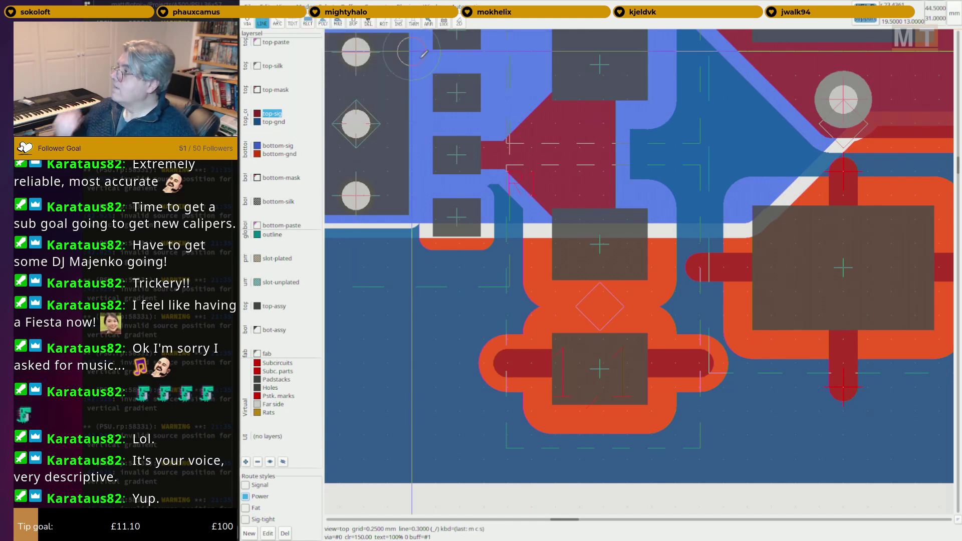
pyautogui.press('Escape')
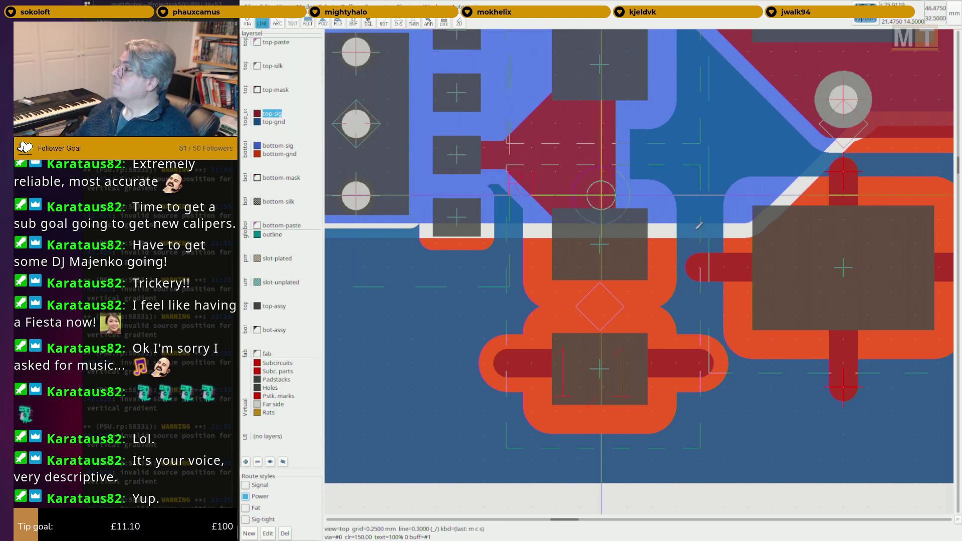
pyautogui.press('Delete')
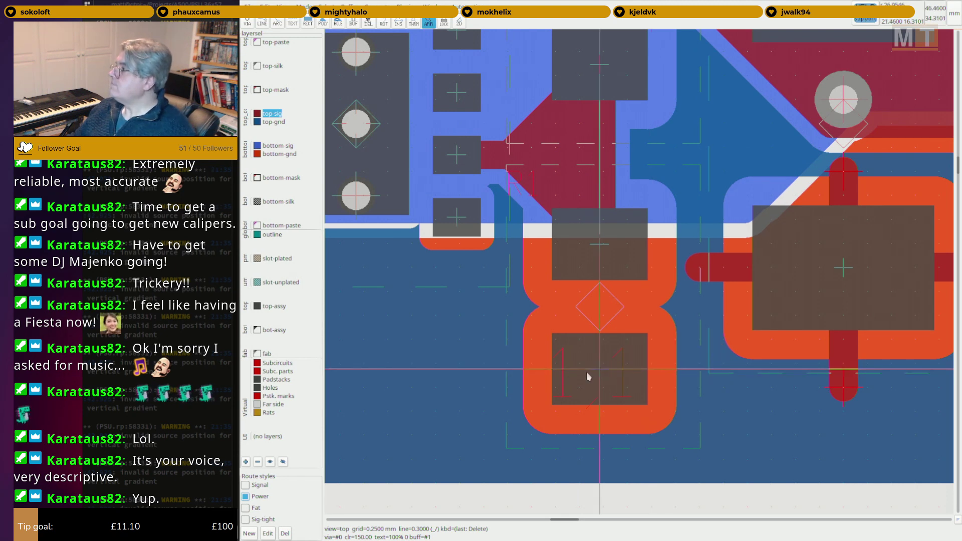
# Draw a short horizontal top-sig spoke from the centre of the lowest small pad out past its left clearance.
pyautogui.click(600, 369)
pyautogui.click(506, 365)
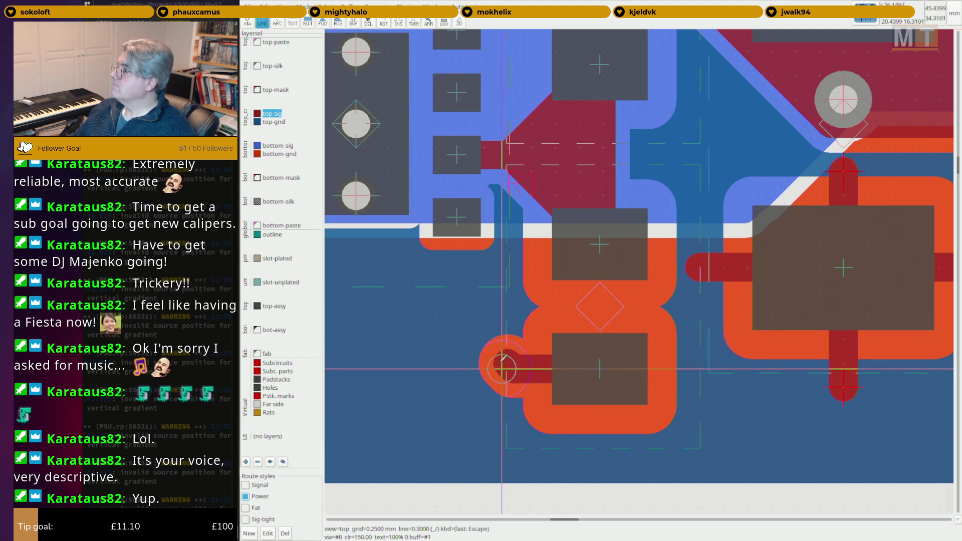
pyautogui.press('Delete')
pyautogui.hotkey('ctrl', 'z')
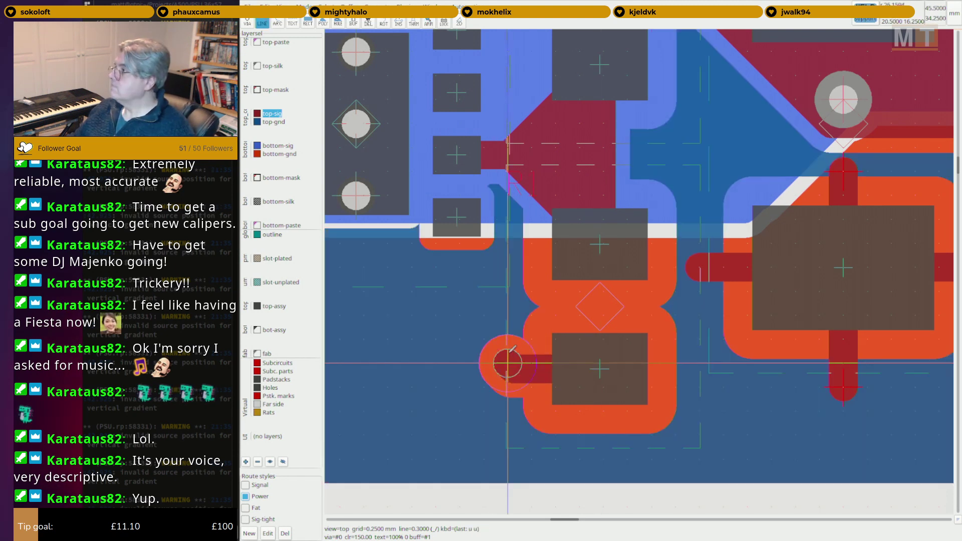
pyautogui.scroll(5, 505, 350)
pyautogui.press('Escape')
pyautogui.press('Delete')
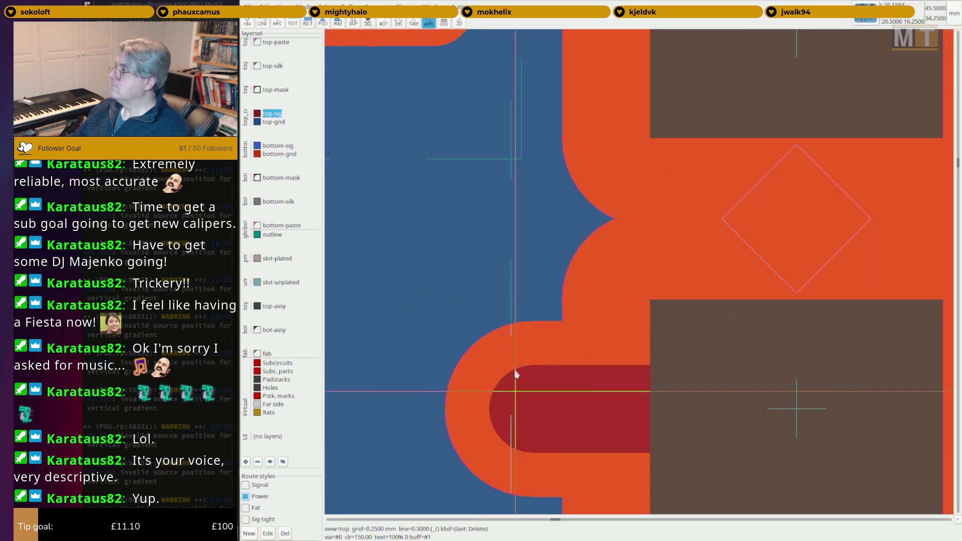
# Turn off the clearline flag of the spoke on the lowest small pad's left side.
pyautogui.click(587, 405)
pyautogui.press('Escape')
pyautogui.rightClick(599, 423)
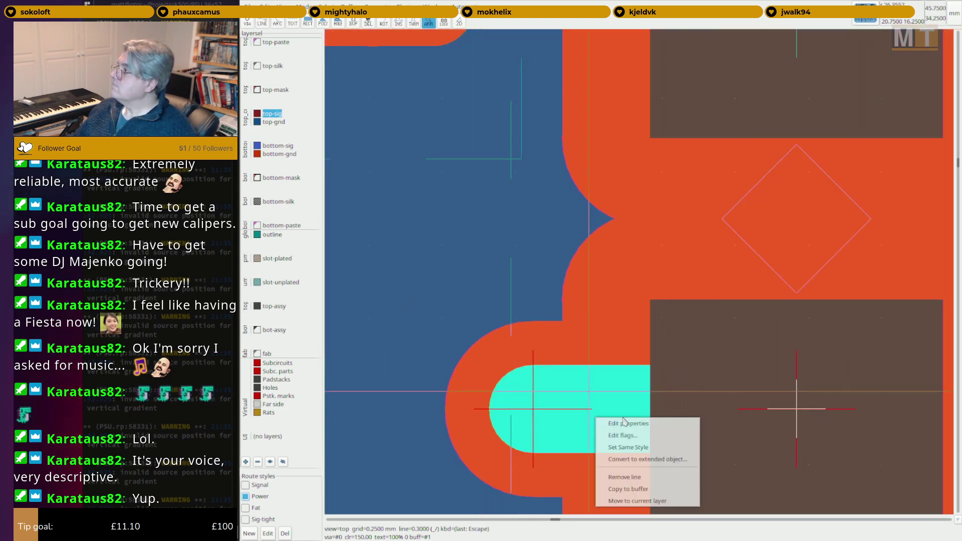
pyautogui.click(629, 439)
pyautogui.click(571, 241)
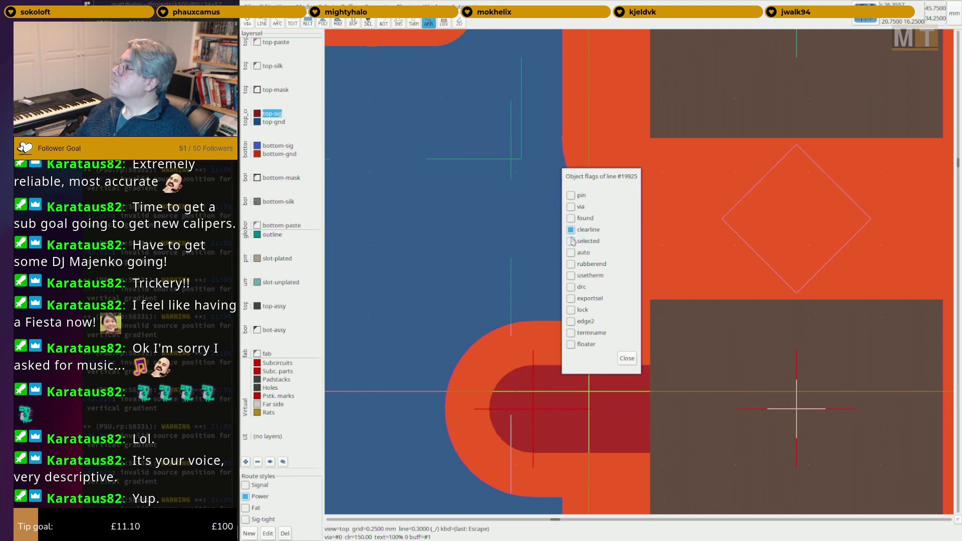
pyautogui.click(570, 230)
pyautogui.click(627, 359)
# Copy the left spoke from the lowest small pad's centre and paste it rotated onto the pad's lower and right sides.
pyautogui.click(618, 408)
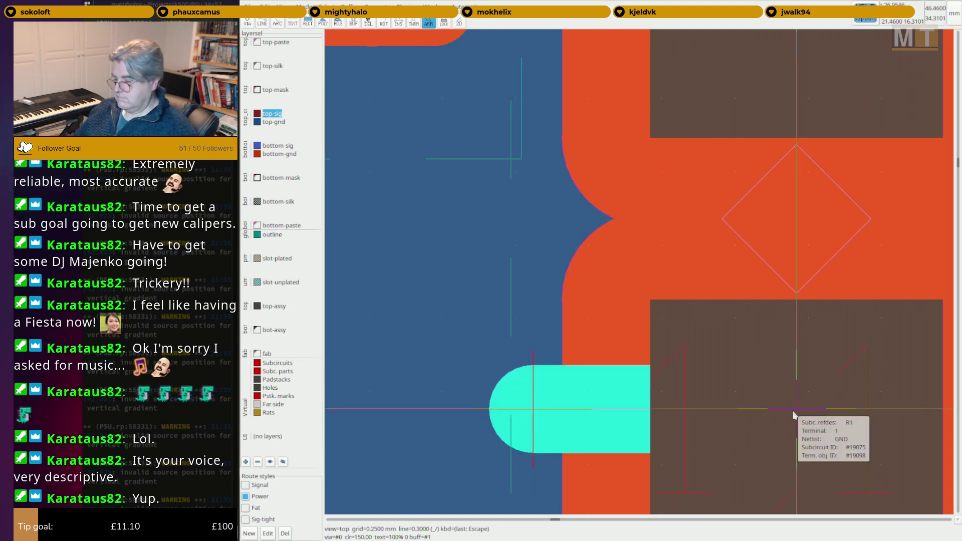
pyautogui.hotkey('ctrl', 'c')
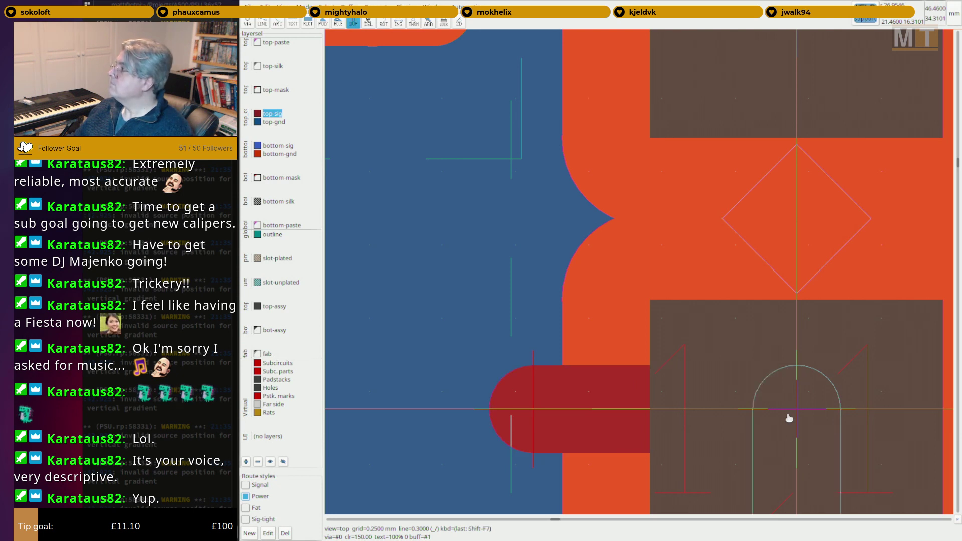
pyautogui.scroll(-3, 738, 373)
pyautogui.press('Escape')
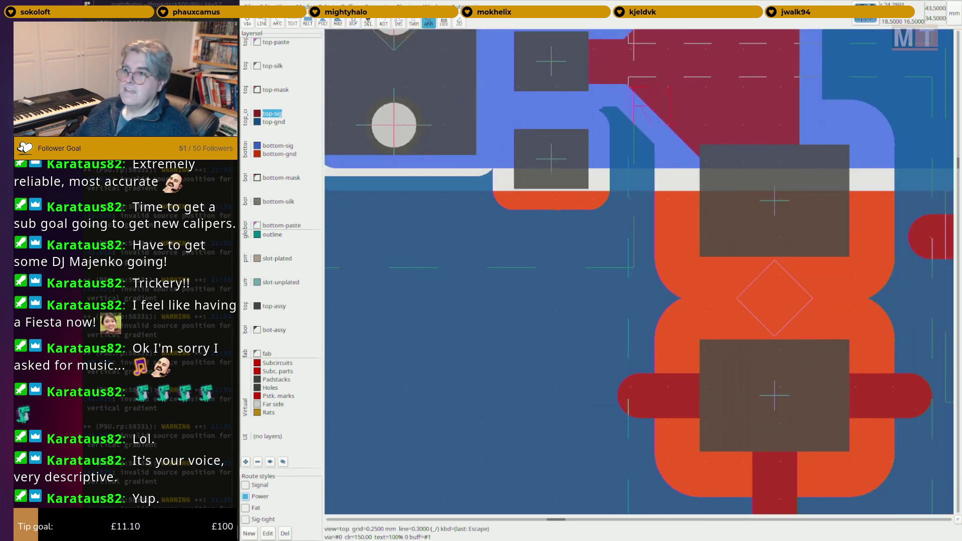
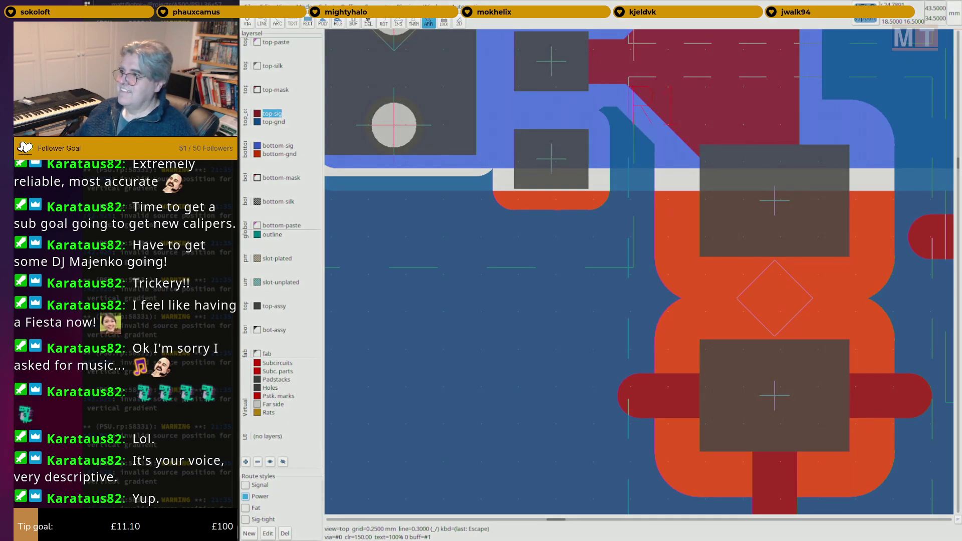
# Copy the cross of spokes from the lower-right large pad onto the centre of the large pad left of the chip, and update the rat lines.
pyautogui.scroll(-4, 553, 326)
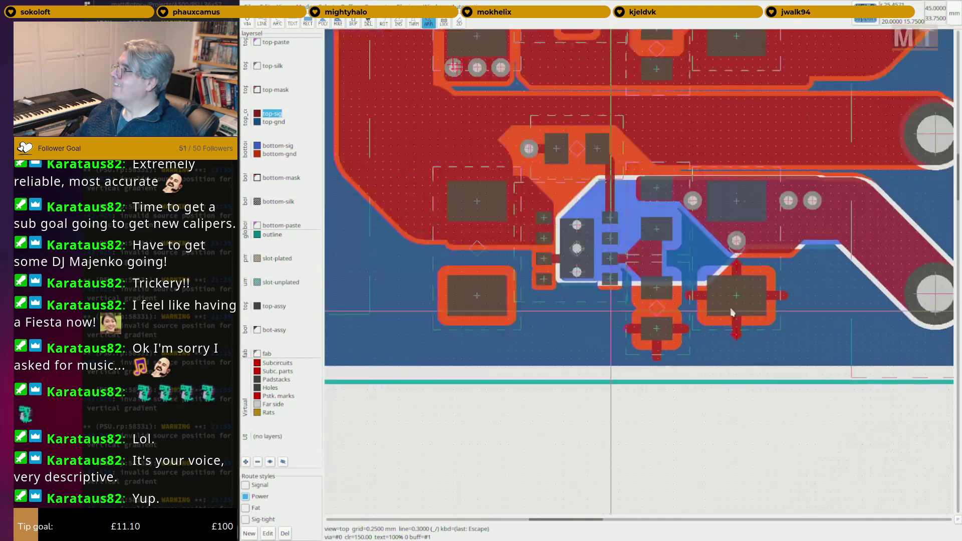
pyautogui.moveTo(614, 314); pyautogui.dragTo(730, 309, button='middle')
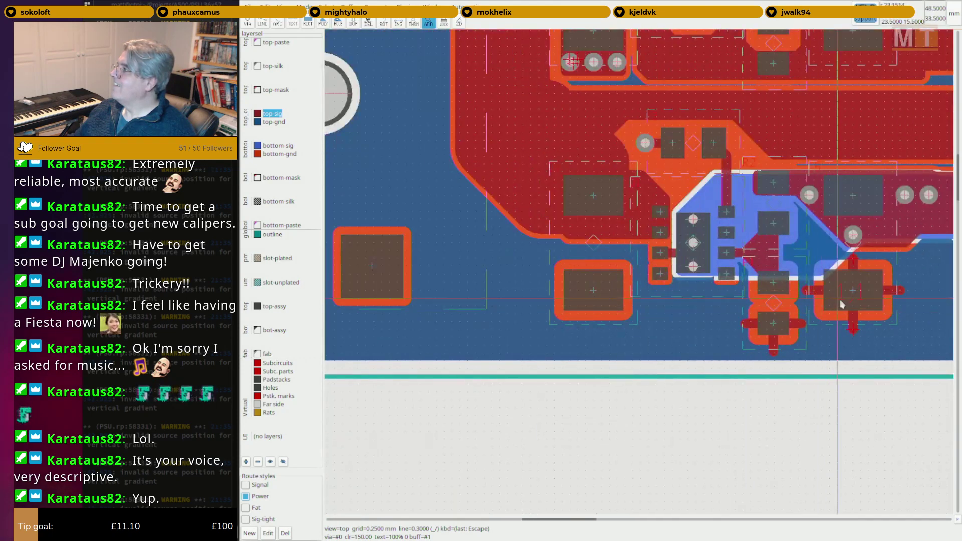
pyautogui.click(853, 323)
pyautogui.keyDown('shift'); pyautogui.click(849, 295); pyautogui.keyUp('shift')
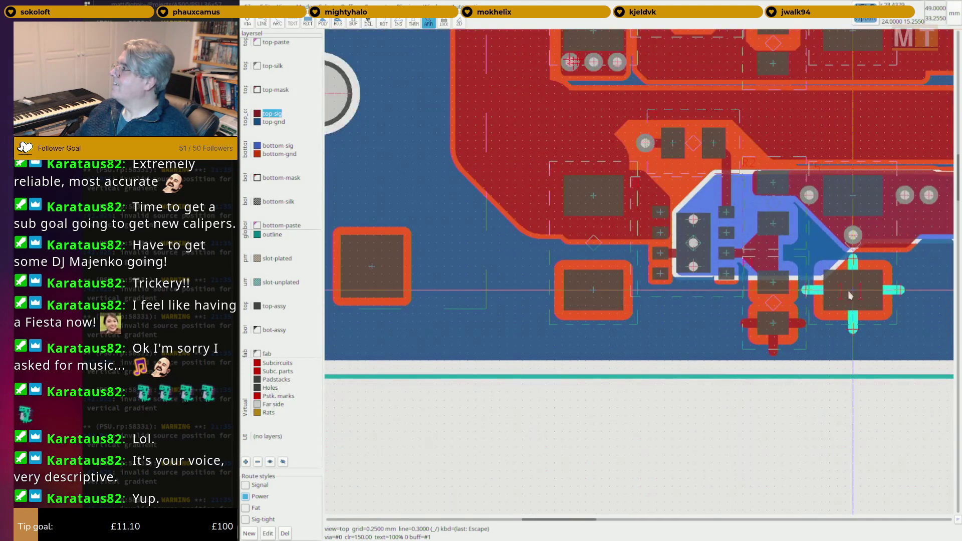
pyautogui.hotkey('ctrl', 'c')
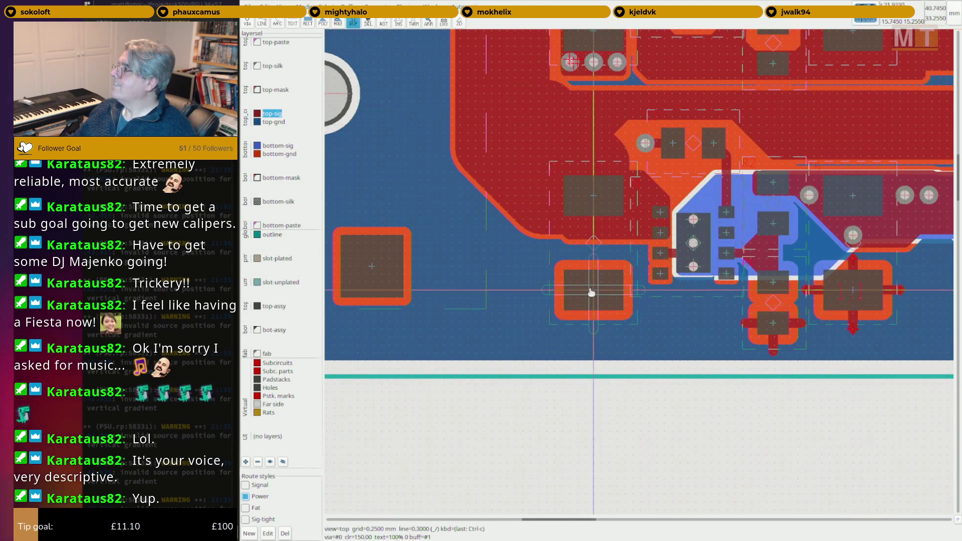
pyautogui.scroll(-3, 588, 291)
pyautogui.press('Escape')
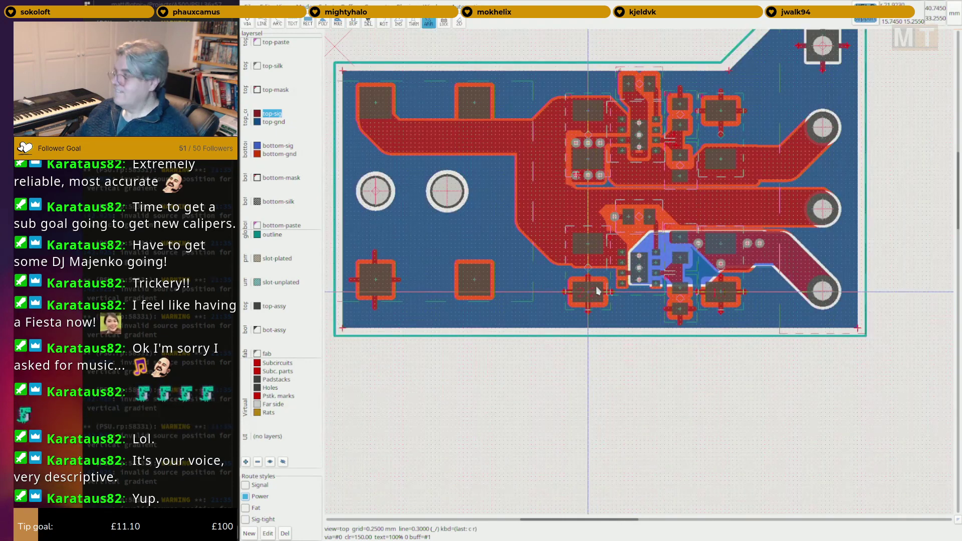
# Draw a short horizontal top-sig spoke outward from the centre of the chip's lower-left pin, deleting its surplus diagonal segment.
pyautogui.press('F2')
pyautogui.scroll(5, 591, 296)
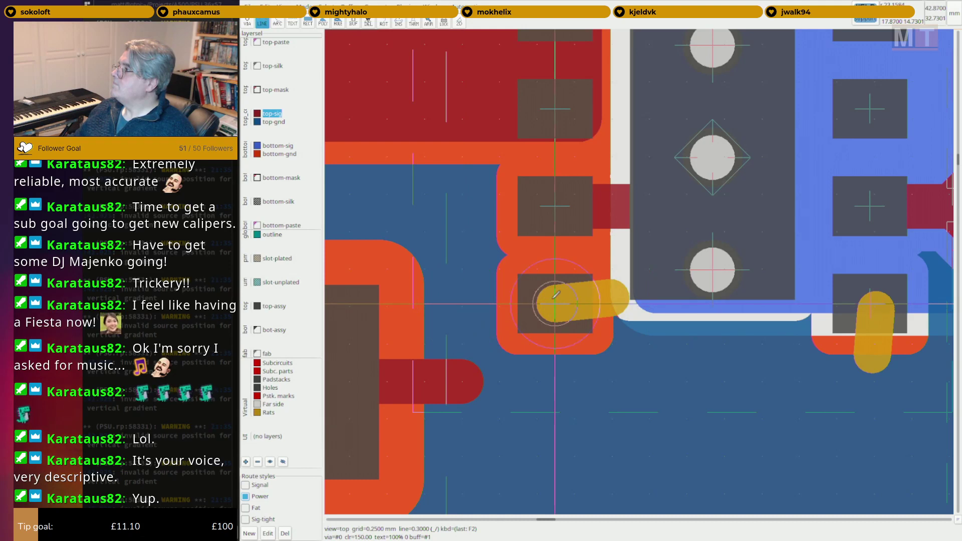
pyautogui.click(440, 331)
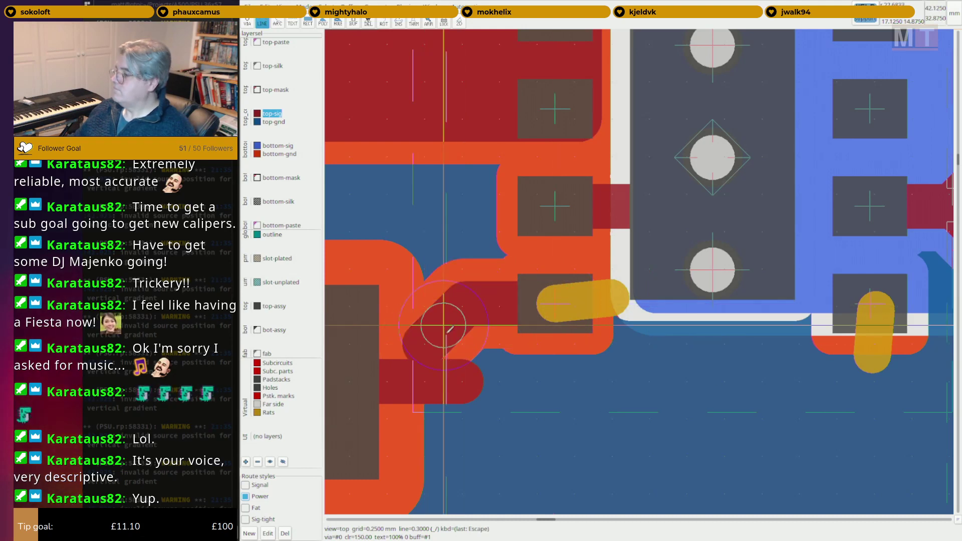
pyautogui.press('Delete')
pyautogui.press('Escape')
# Turn off the clearline flag of the spoke at the chip's lower-left pin and select that spoke.
pyautogui.rightClick(469, 306)
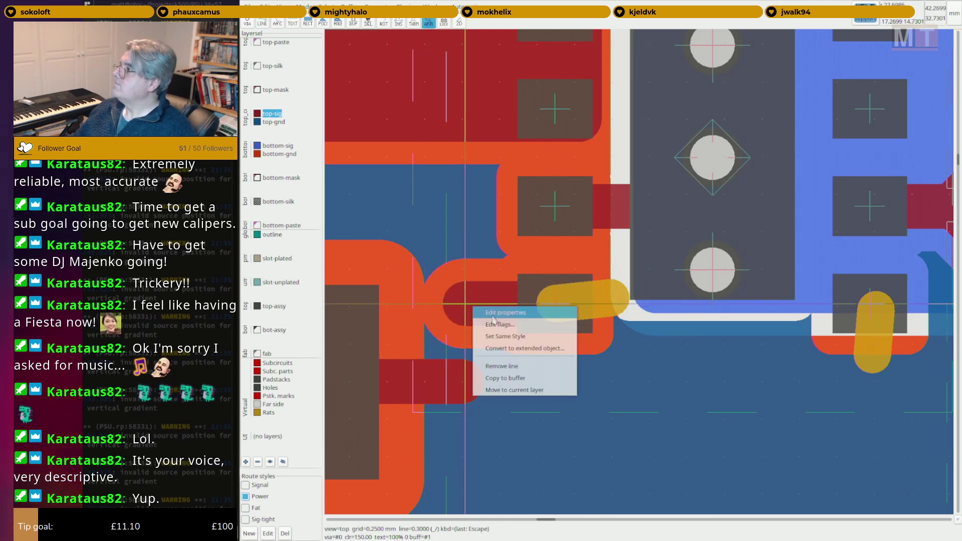
pyautogui.click(483, 324)
pyautogui.click(571, 230)
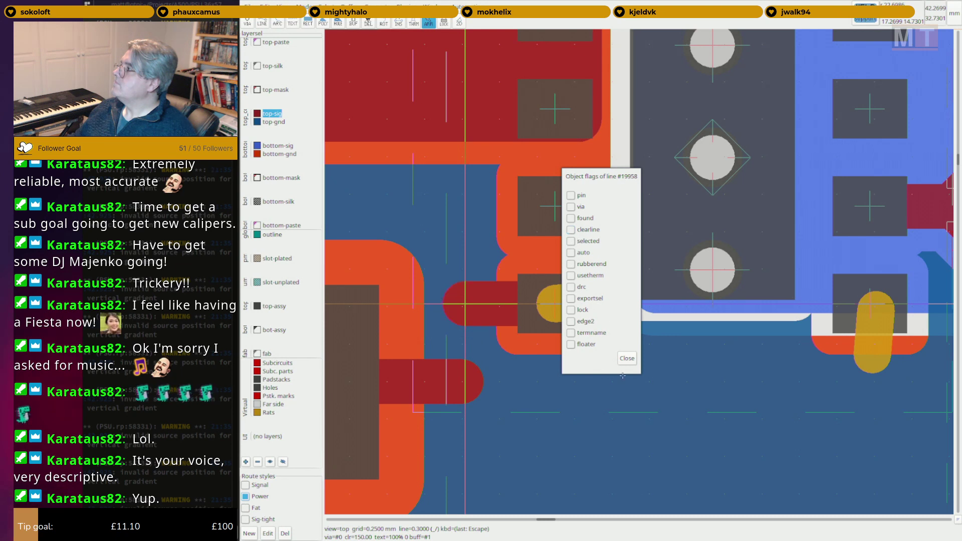
pyautogui.click(626, 358)
pyautogui.click(533, 312)
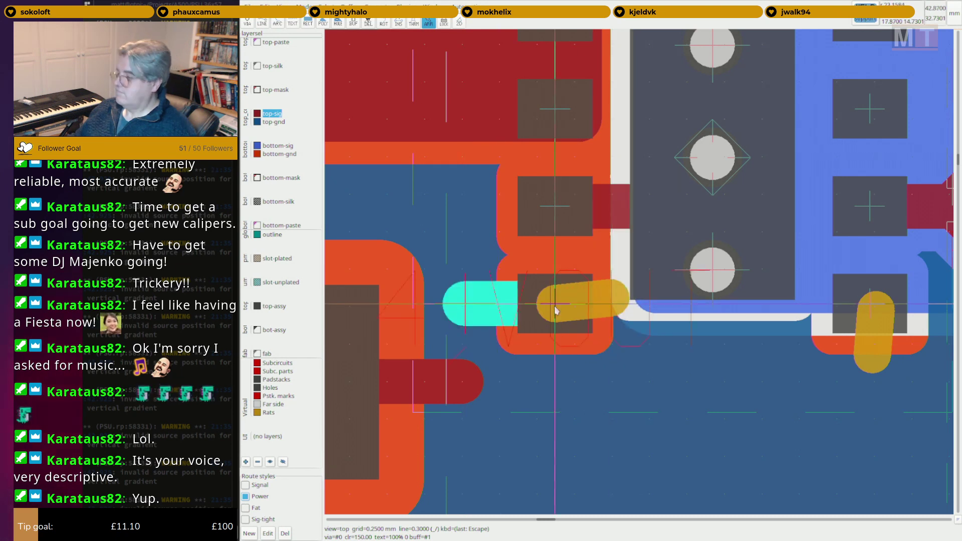
# Copy the selected spoke and paste it rotated below the chip's lower-left pin and onto the lower and outer sides of its lower-right pin.
pyautogui.hotkey('ctrl', 'c')
pyautogui.hotkey('shift', 'F7')
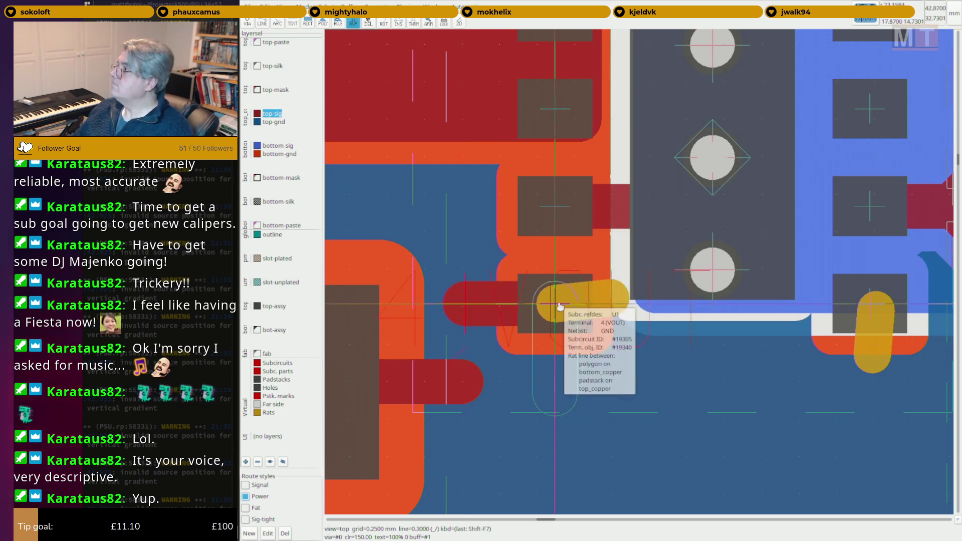
pyautogui.click(556, 306)
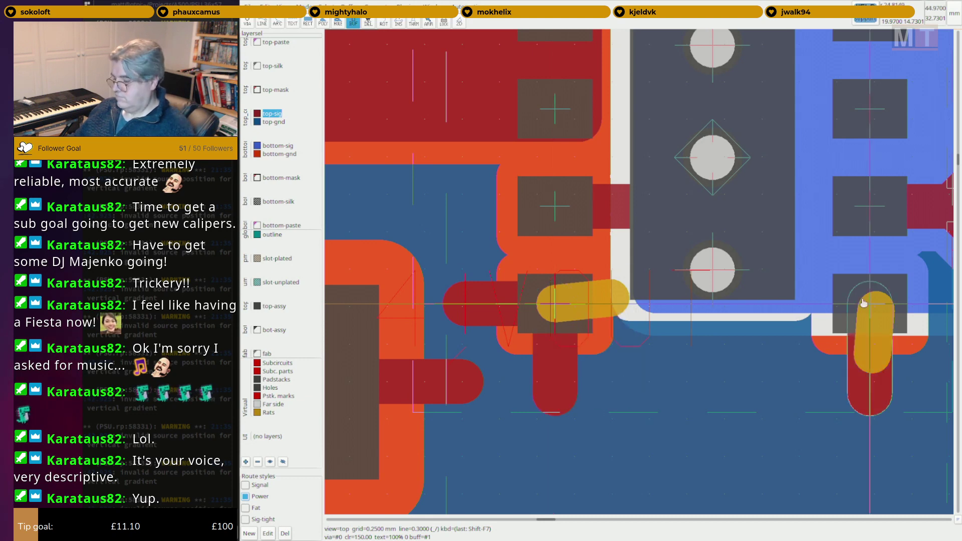
pyautogui.click(867, 303)
pyautogui.scroll(-3, 734, 301)
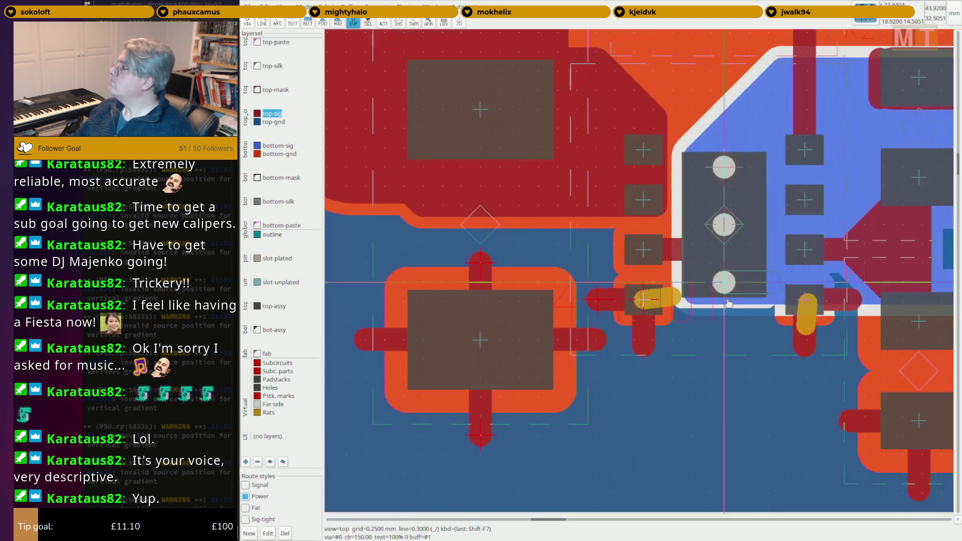
pyautogui.moveTo(755, 304); pyautogui.dragTo(659, 313, button='middle')
pyautogui.scroll(4, 711, 302)
pyautogui.press('Escape')
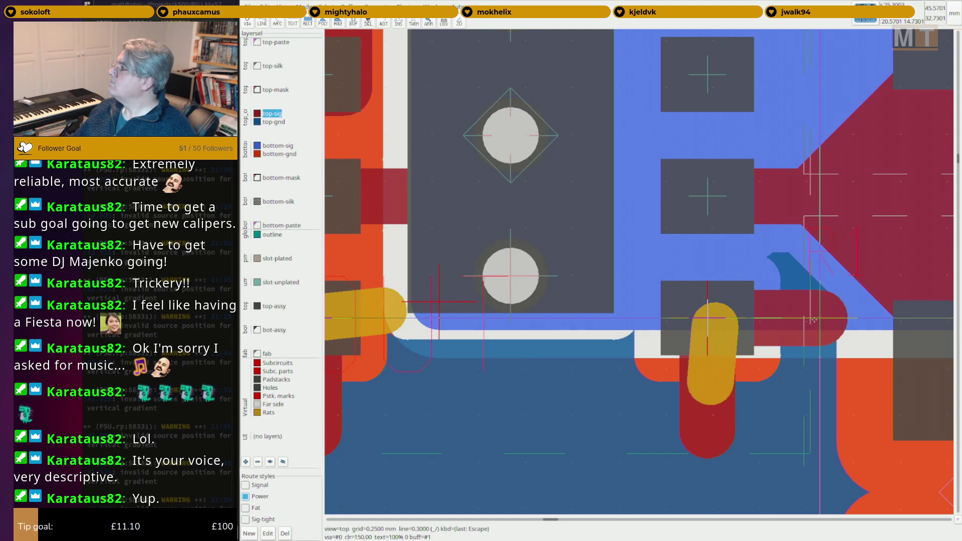
# Try to shorten the horizontal spoke at the chip's lower-right pin, and undo the accidental deletion.
pyautogui.moveTo(814, 320)
pyautogui.mouseDown()
pyautogui.moveTo(795, 322)
pyautogui.moveTo(805, 327)
pyautogui.mouseUp()
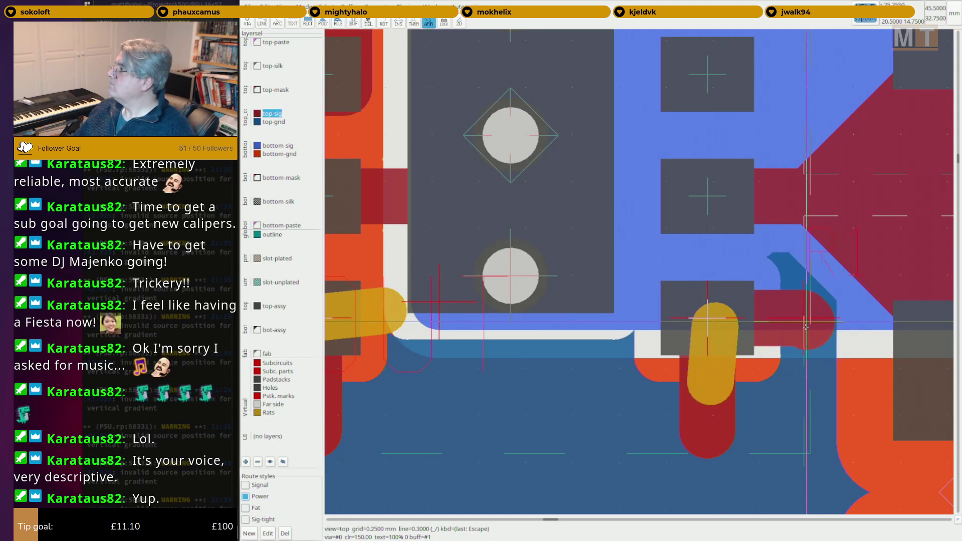
pyautogui.press('Delete')
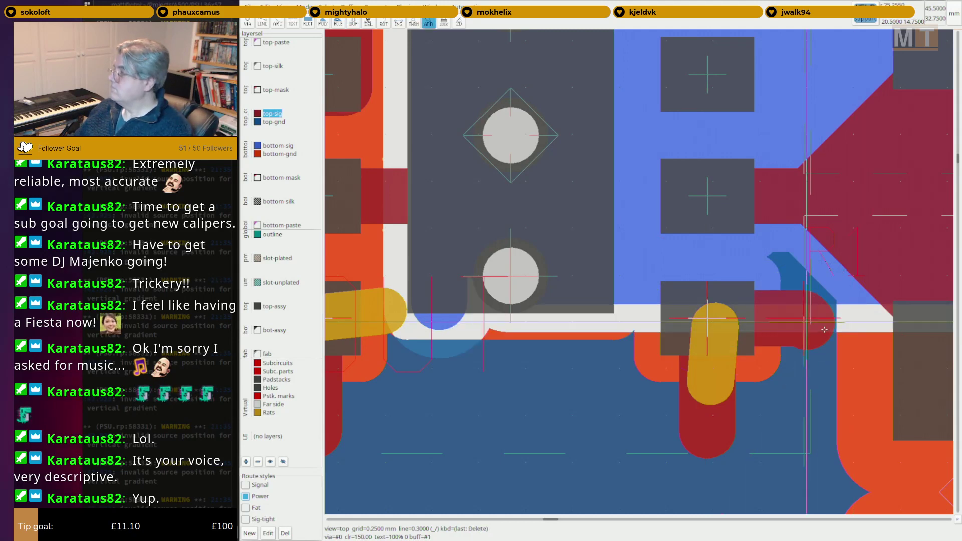
pyautogui.press('u')
pyautogui.press('u')
pyautogui.press('c')
pyautogui.press('r')
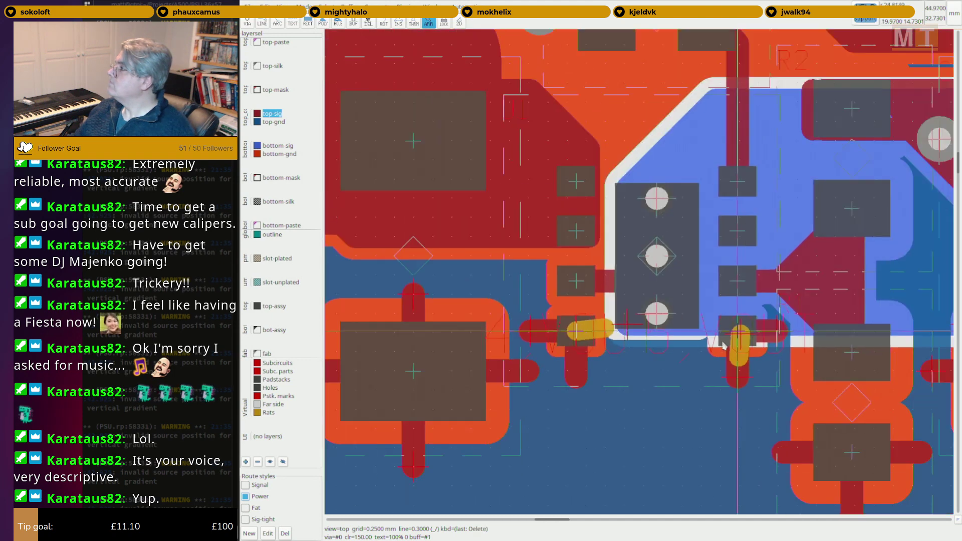
pyautogui.press('Escape')
# Show the top-silk layer on the board.
pyautogui.scroll(-7, 695, 339)
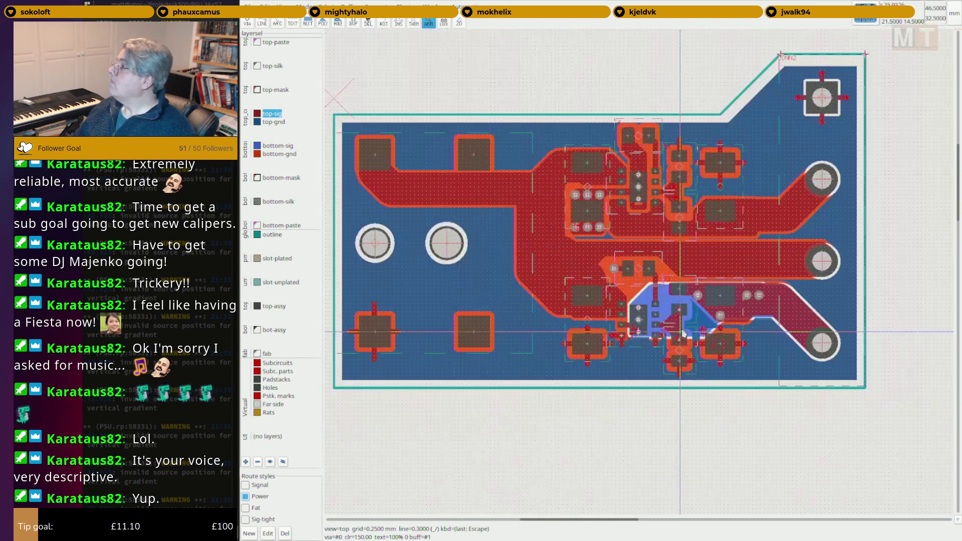
pyautogui.moveTo(636, 305); pyautogui.dragTo(667, 321, button='middle')
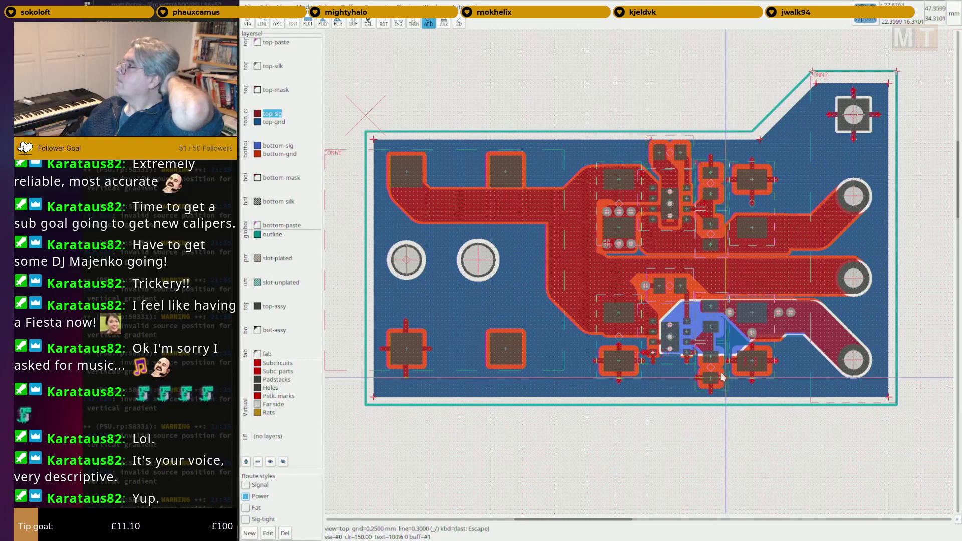
pyautogui.scroll(-2, 561, 357)
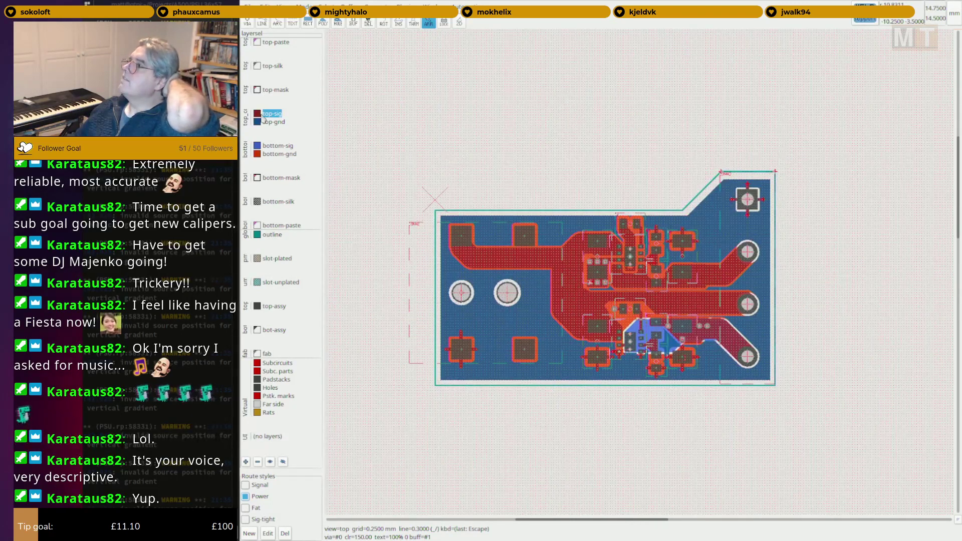
pyautogui.click(257, 70)
pyautogui.scroll(3, 482, 311)
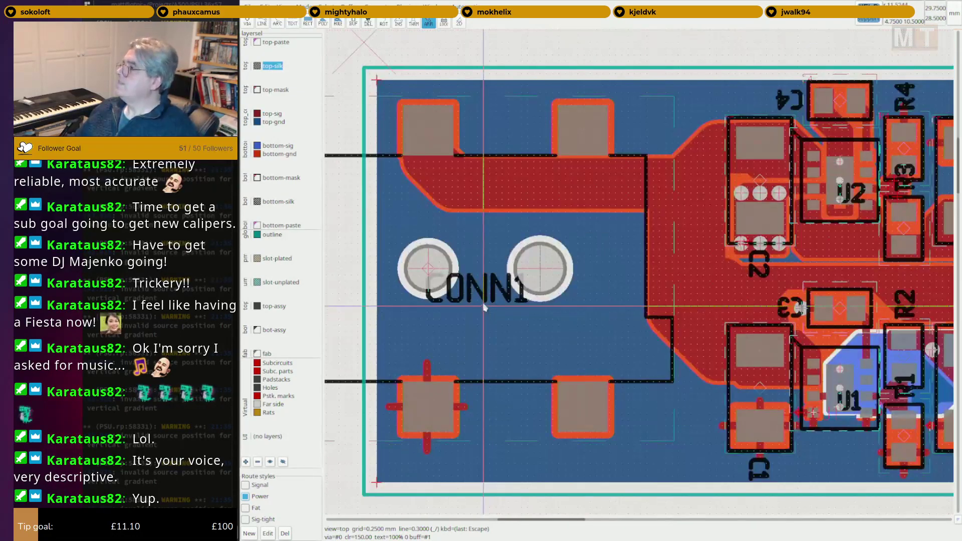
pyautogui.scroll(-1, 483, 301)
# Rotate the CONN1 silk label to vertical and place it inside the chip-side end of the connector's outline.
pyautogui.moveTo(479, 272); pyautogui.dragTo(567, 140)
pyautogui.scroll(3, 559, 289)
pyautogui.press('r')
pyautogui.moveTo(708, 179); pyautogui.dragTo(606, 239, button='middle')
pyautogui.scroll(-5, 604, 238)
# Rotate the C2 label to read upward and move it just left of capacitor C2's upper pad.
pyautogui.press('F9')
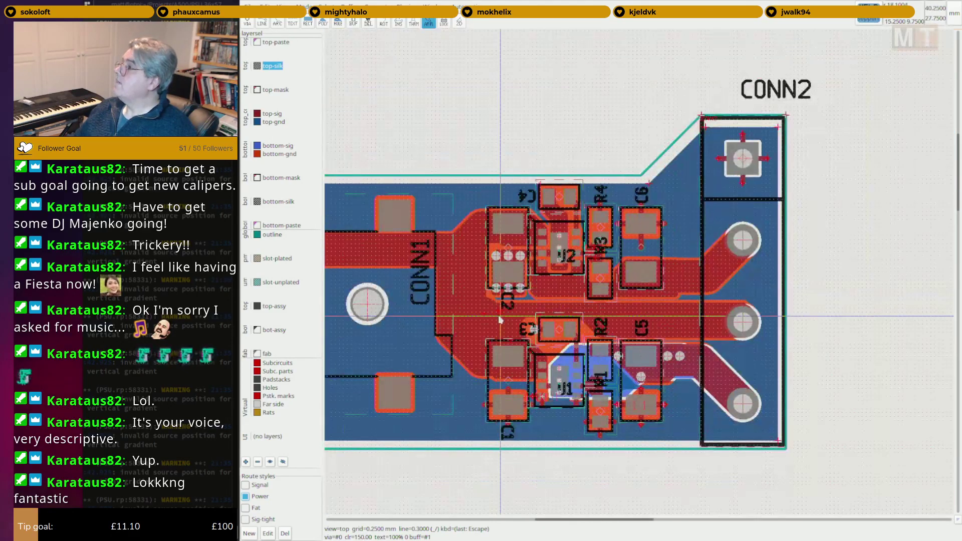
pyautogui.click(508, 304)
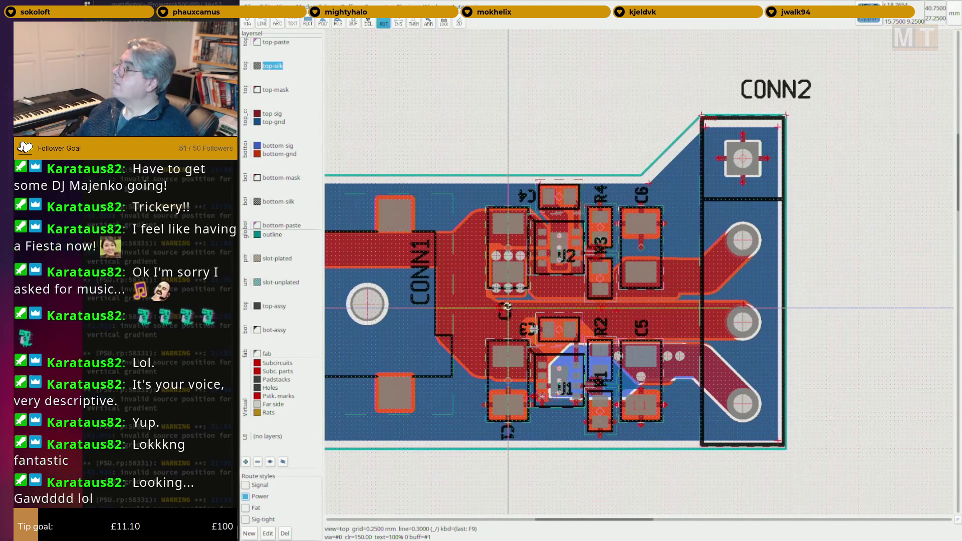
pyautogui.press('Escape')
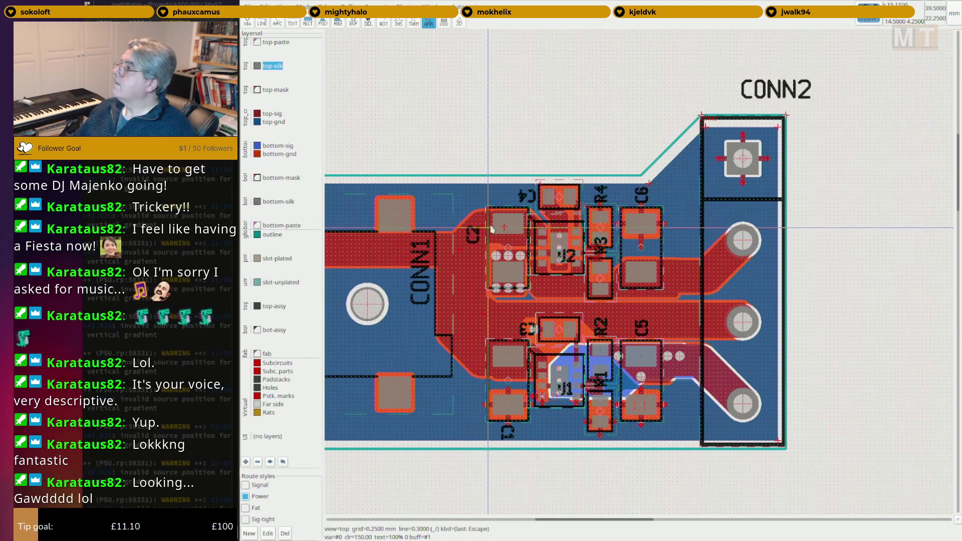
pyautogui.scroll(4, 526, 217)
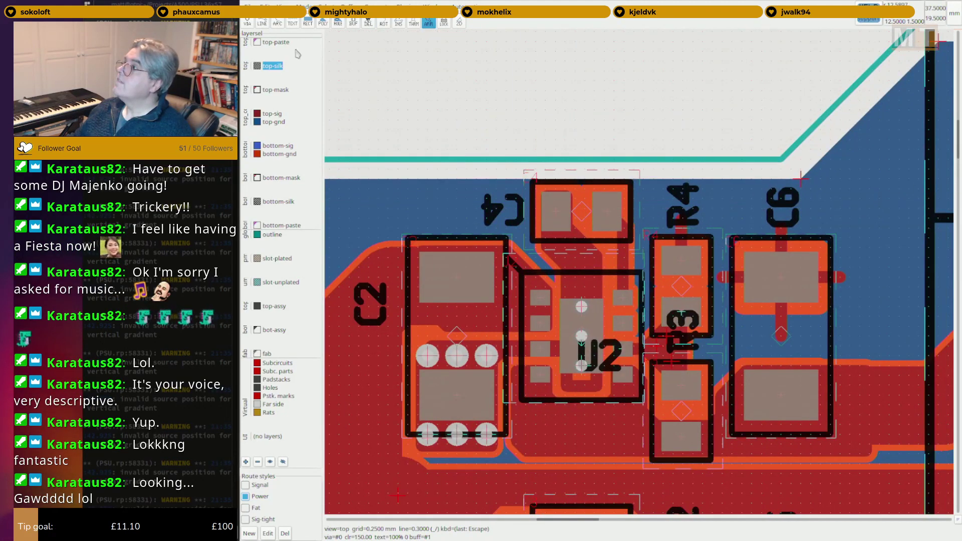
# Hide the top and bottom copper layers and restrict editing to floaters only.
pyautogui.click(256, 113)
pyautogui.click(257, 147)
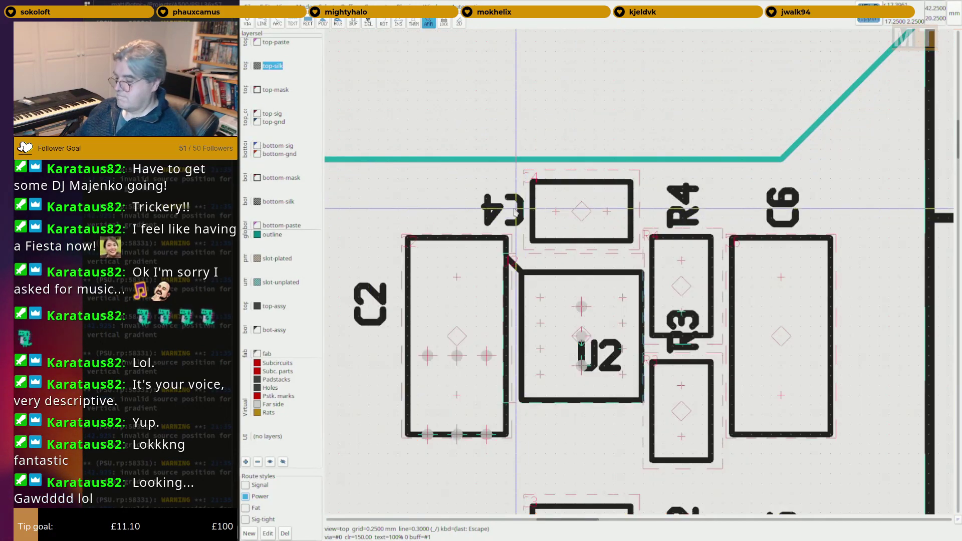
pyautogui.click(323, 5)
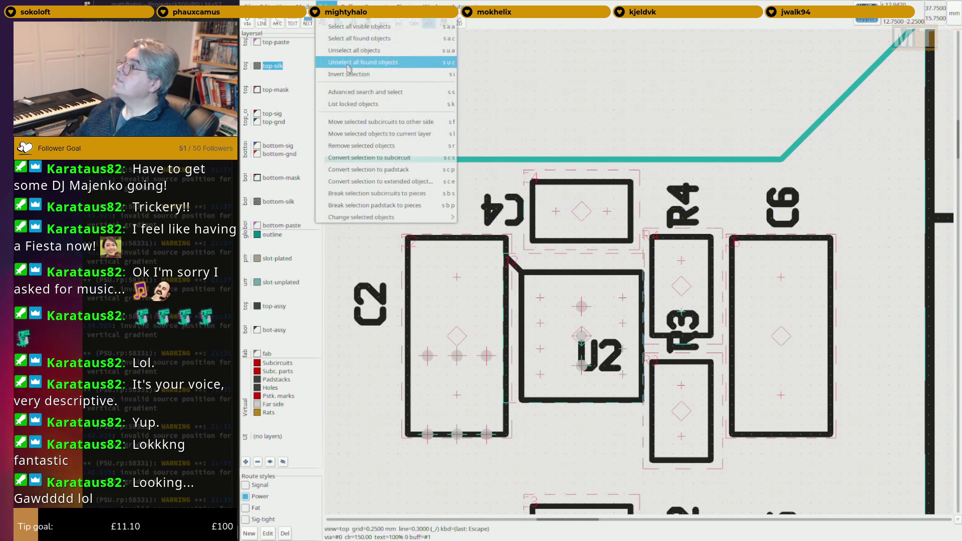
pyautogui.moveTo(303, 5)
pyautogui.moveTo(350, 50)
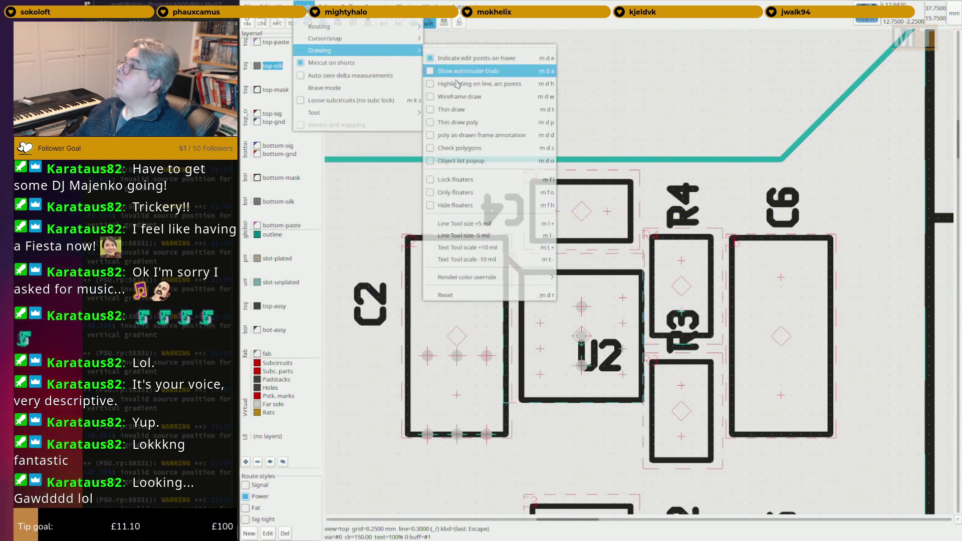
pyautogui.click(481, 195)
# Rotate the C4 label to read upward and place it just left of capacitor C4.
pyautogui.press('r')
pyautogui.press('r')
pyautogui.press('r')
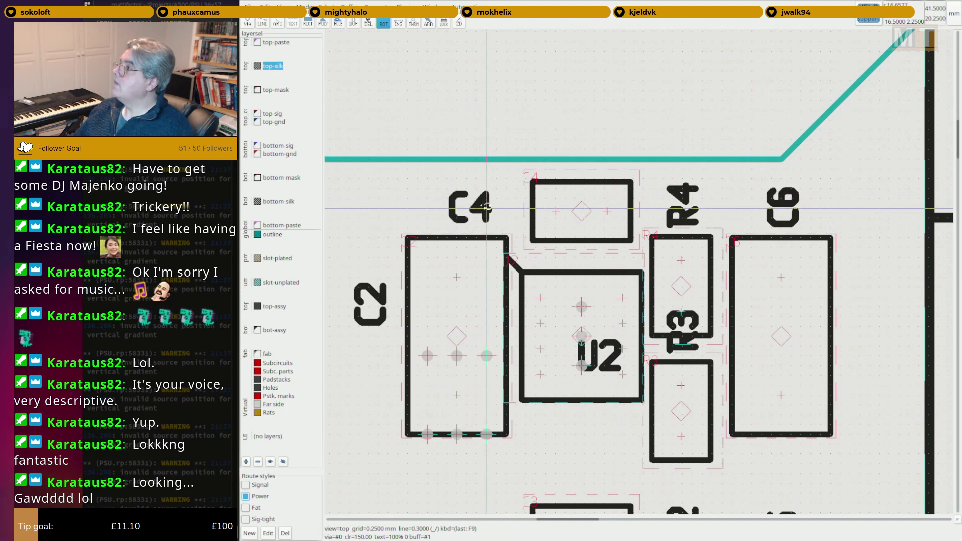
pyautogui.moveTo(485, 210); pyautogui.dragTo(506, 191)
# Move the R3 label to the lower left of resistor R3, and place the U2 label vertically below chip U2's outline.
pyautogui.moveTo(681, 208); pyautogui.dragTo(462, 88, button='right')
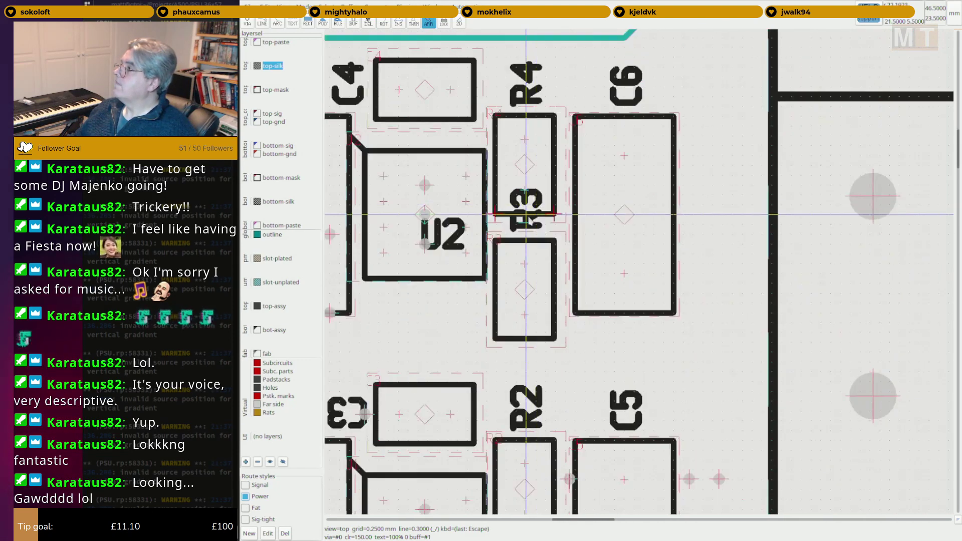
pyautogui.moveTo(477, 332); pyautogui.dragTo(467, 332)
pyautogui.moveTo(459, 217); pyautogui.dragTo(412, 298)
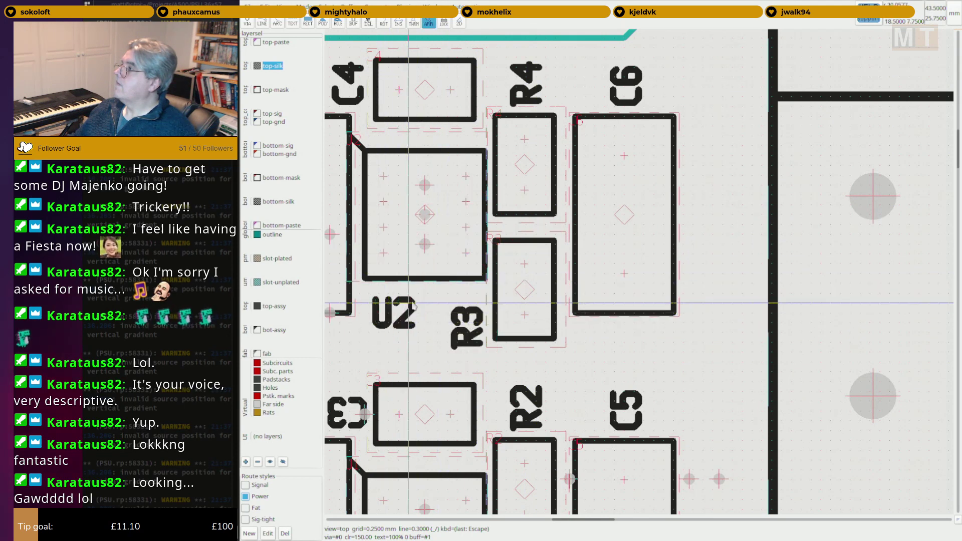
pyautogui.press('F9')
pyautogui.click(395, 316)
pyautogui.press('Escape')
pyautogui.moveTo(396, 315); pyautogui.dragTo(380, 299)
# Move the C2 label above capacitor C2, lining it up with the C4 label on a 0.1 mm grid.
pyautogui.moveTo(614, 191); pyautogui.dragTo(533, 283, button='middle')
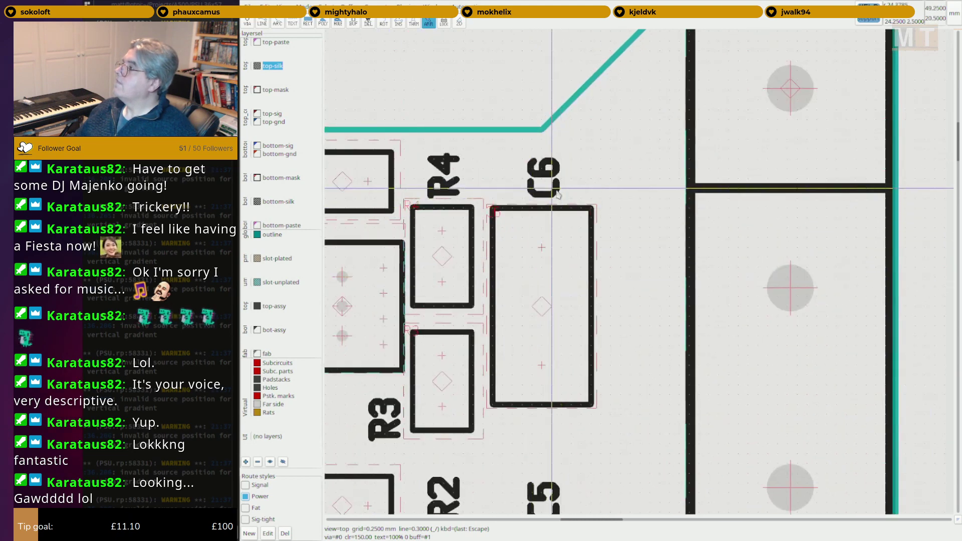
pyautogui.scroll(-3, 554, 202)
pyautogui.moveTo(383, 282); pyautogui.dragTo(393, 247, button='middle')
pyautogui.moveTo(360, 201); pyautogui.dragTo(399, 152)
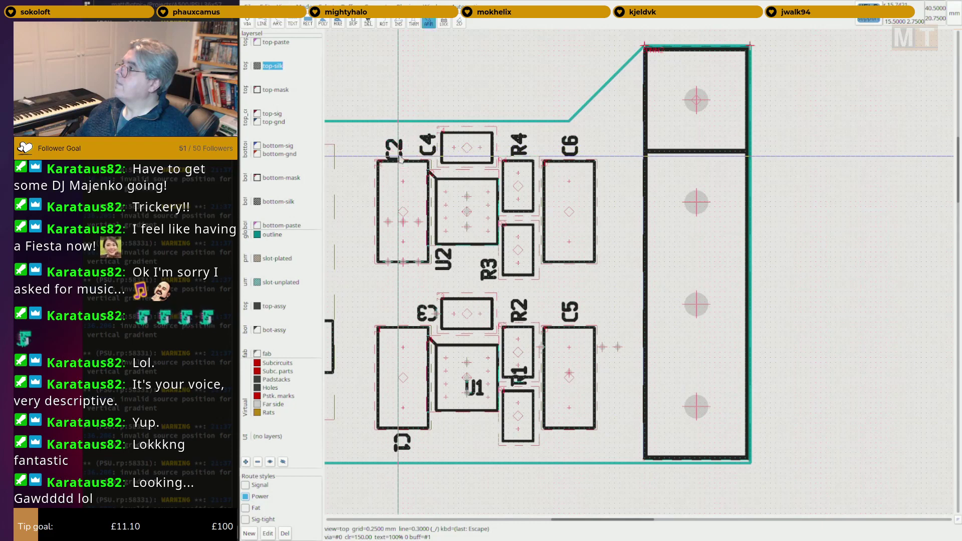
pyautogui.scroll(3, 399, 157)
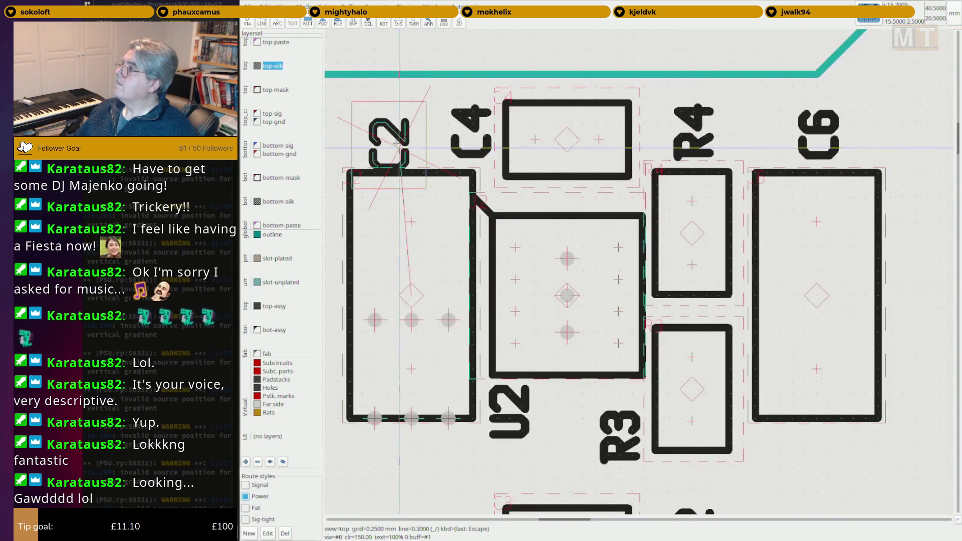
pyautogui.press('Escape')
pyautogui.moveTo(396, 144); pyautogui.dragTo(399, 134)
pyautogui.scroll(-3, 399, 135)
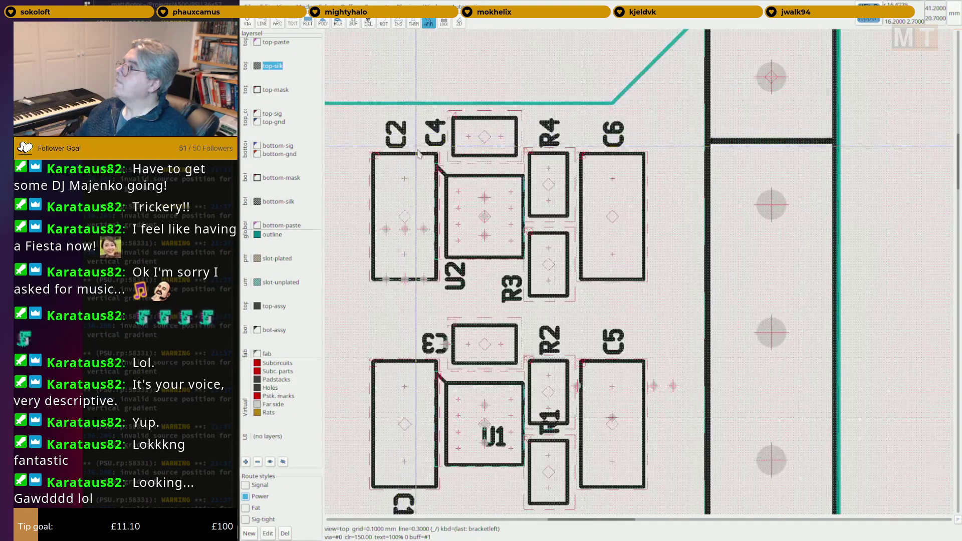
# Rotate the C3 label to read upward and place it just left of capacitor C3.
pyautogui.scroll(3, 411, 256)
pyautogui.press('F9')
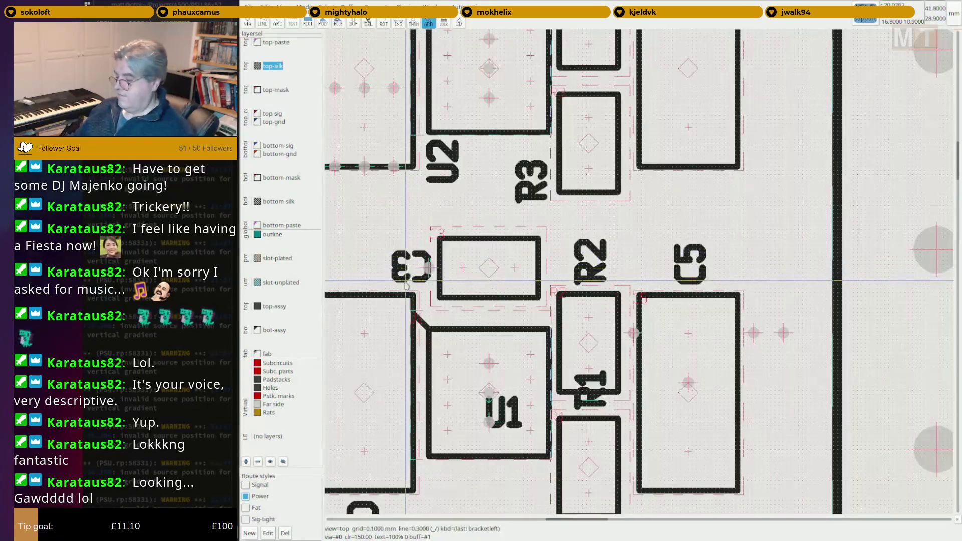
pyautogui.click(402, 270)
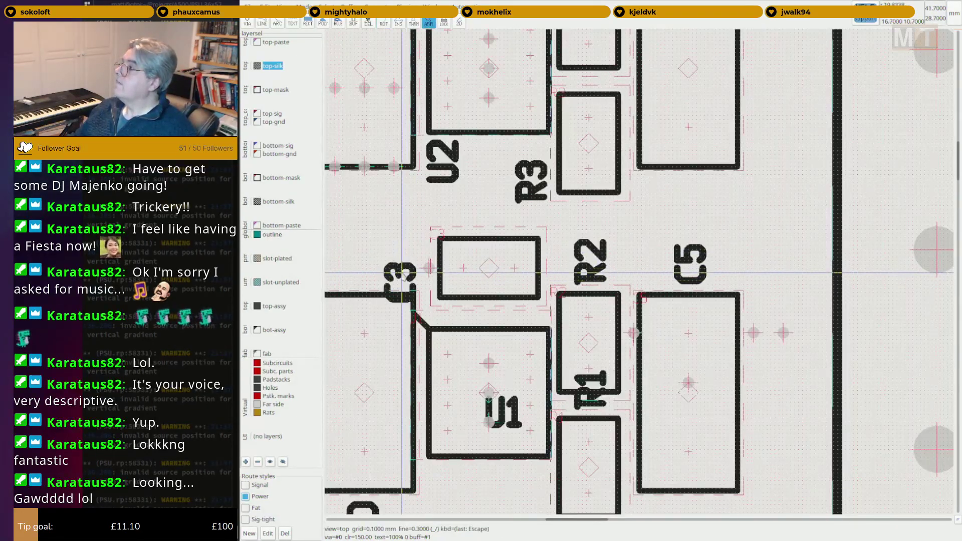
pyautogui.moveTo(402, 273); pyautogui.dragTo(409, 249)
pyautogui.scroll(-3, 654, 275)
pyautogui.scroll(3, 551, 411)
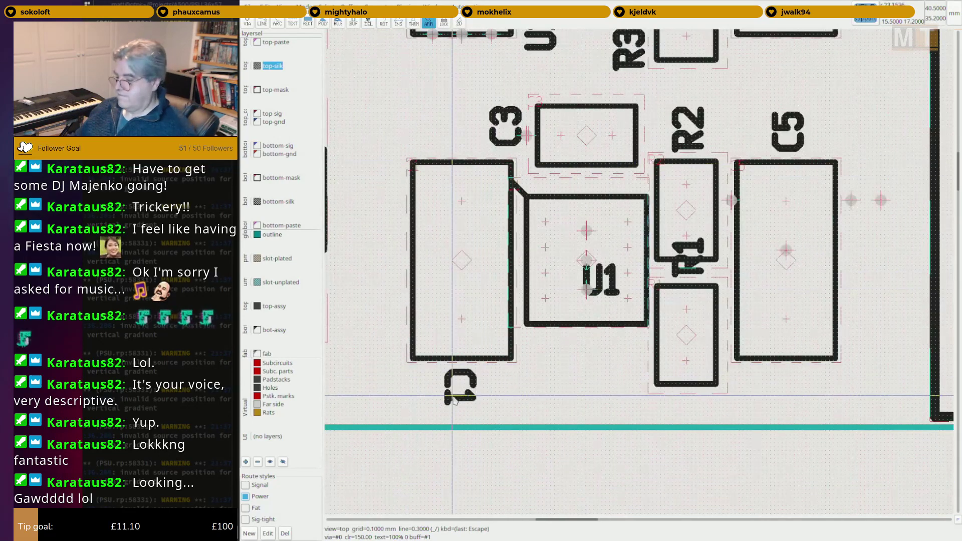
# Rotate the C1 label to read upward and move it above capacitor C1, beside the C3 label.
pyautogui.press('F9')
pyautogui.click(453, 399)
pyautogui.click(452, 397)
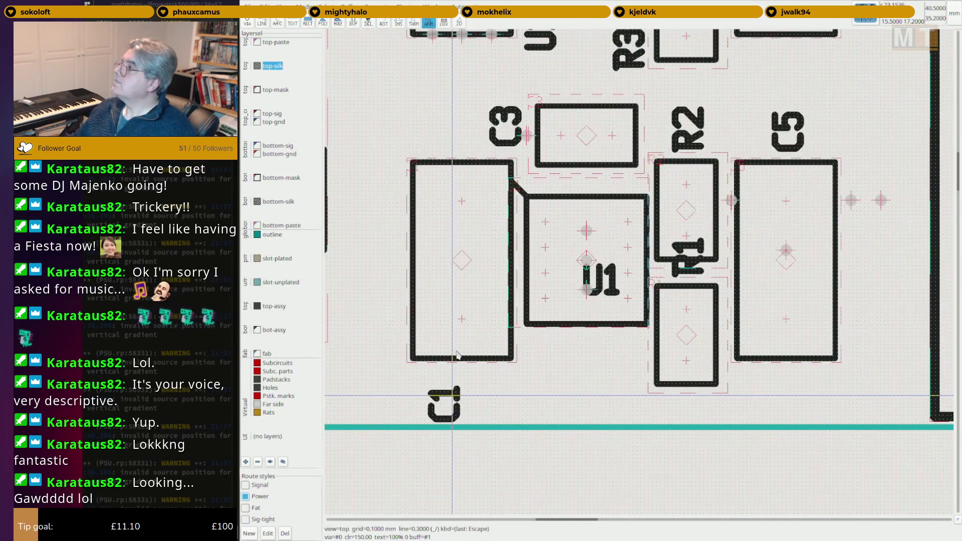
pyautogui.moveTo(457, 354); pyautogui.dragTo(455, 121)
# Place the U1 label vertically below chip U1's outline, and move the R1 label to the lower left of resistor R1.
pyautogui.hscroll(7, 471, 250)
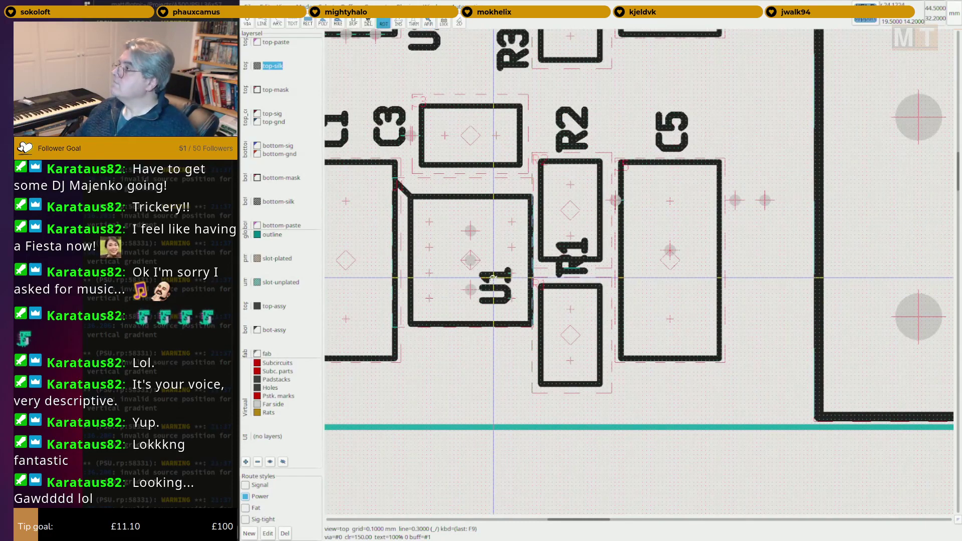
pyautogui.press('Escape')
pyautogui.moveTo(493, 276); pyautogui.dragTo(438, 348)
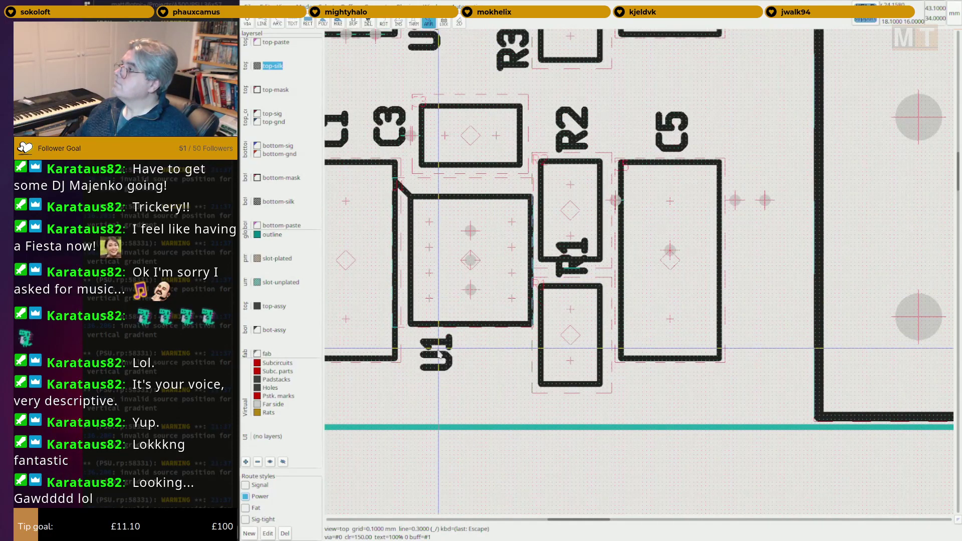
pyautogui.moveTo(569, 267); pyautogui.dragTo(529, 290, button='middle')
pyautogui.moveTo(529, 289); pyautogui.dragTo(463, 383)
# Rotate the CONN2 label to vertical and place it inside the connector's outline, near its inner edge.
pyautogui.scroll(-3, 624, 156)
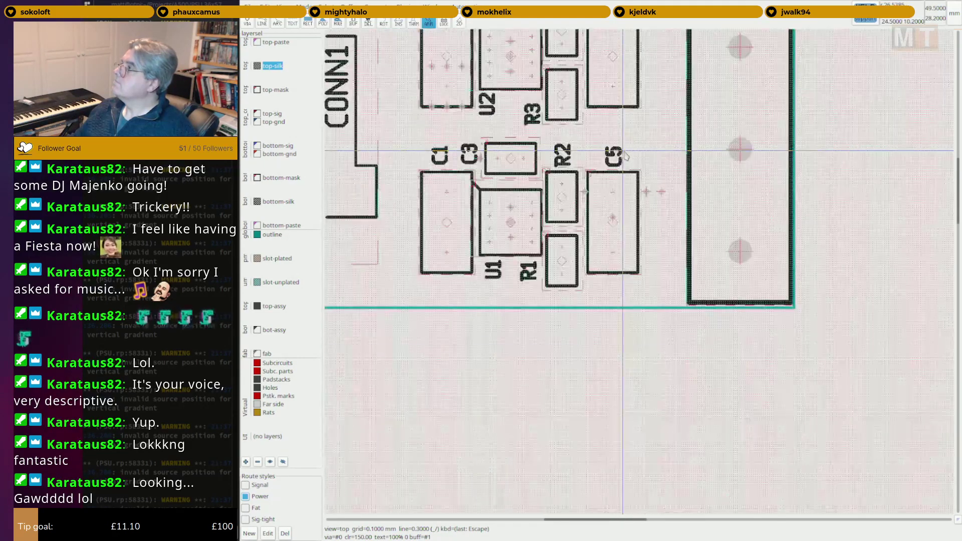
pyautogui.scroll(-4, 625, 156)
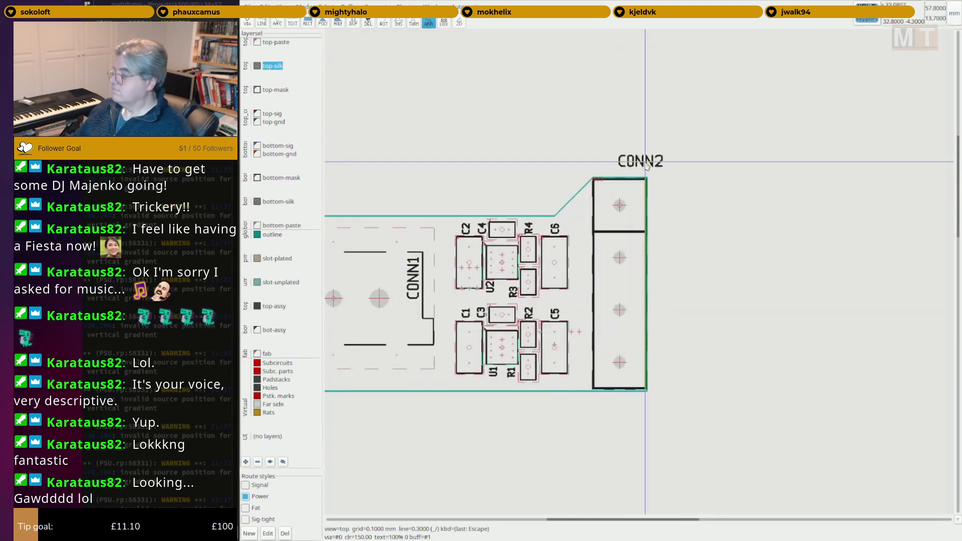
pyautogui.press('Escape')
pyautogui.moveTo(644, 161); pyautogui.dragTo(607, 291)
pyautogui.scroll(-4, 596, 326)
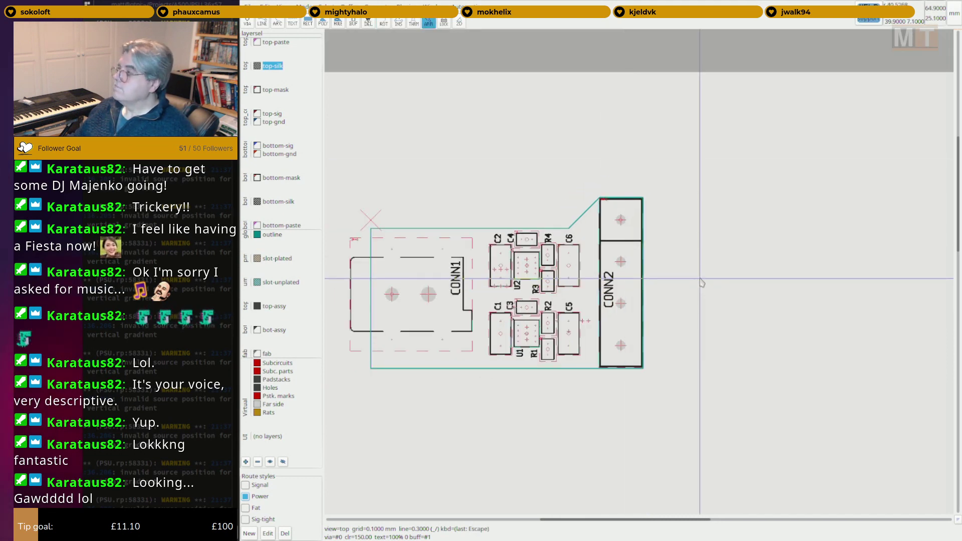
pyautogui.scroll(4, 576, 273)
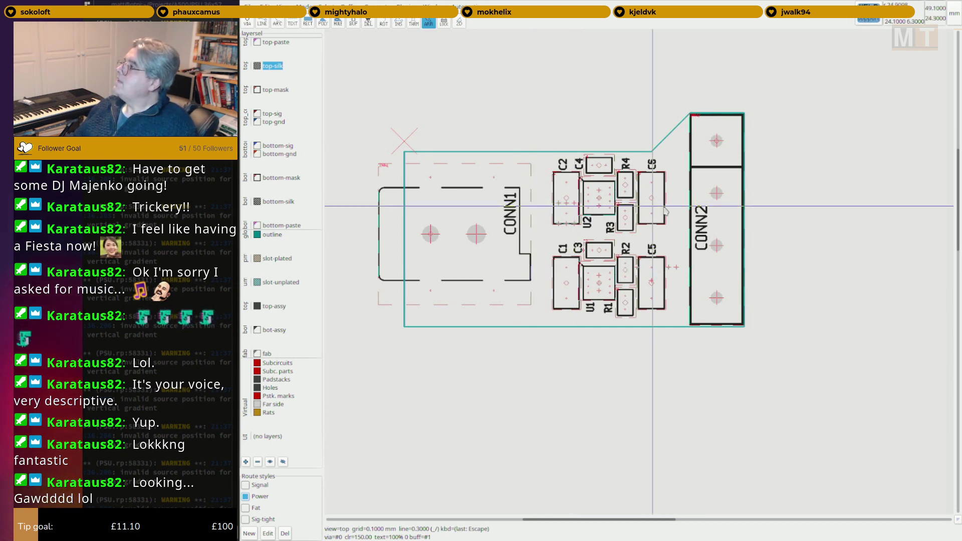
# Add the text GND to the top-silk layer above the C6 label, outside the board's angled edge.
pyautogui.moveTo(657, 202); pyautogui.dragTo(640, 202, button='middle')
pyautogui.scroll(5, 685, 145)
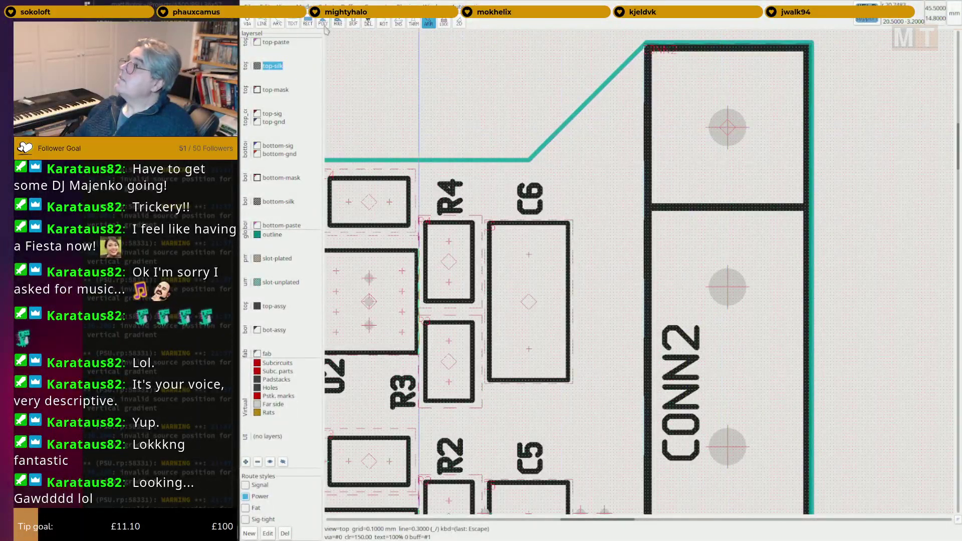
pyautogui.click(293, 24)
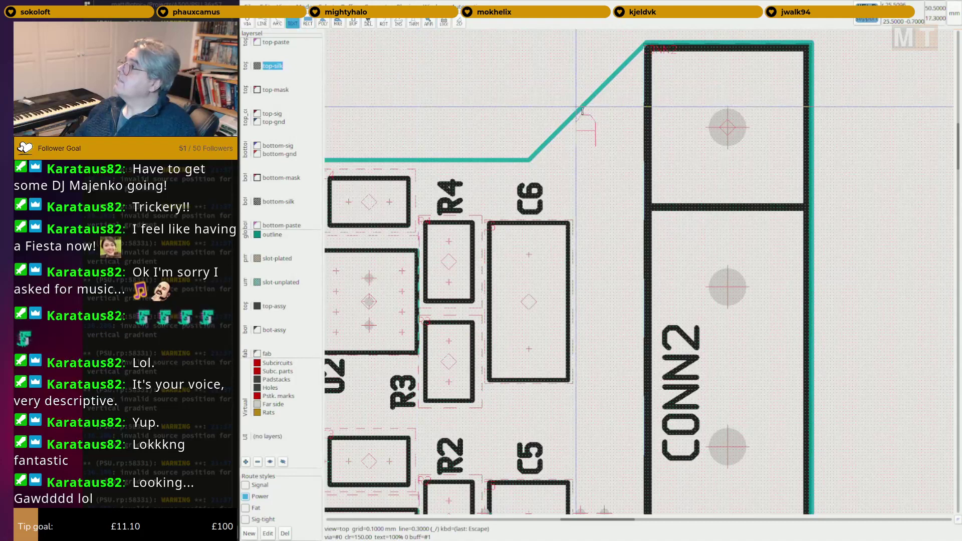
pyautogui.click(471, 70)
pyautogui.write('GND')
pyautogui.press('Return')
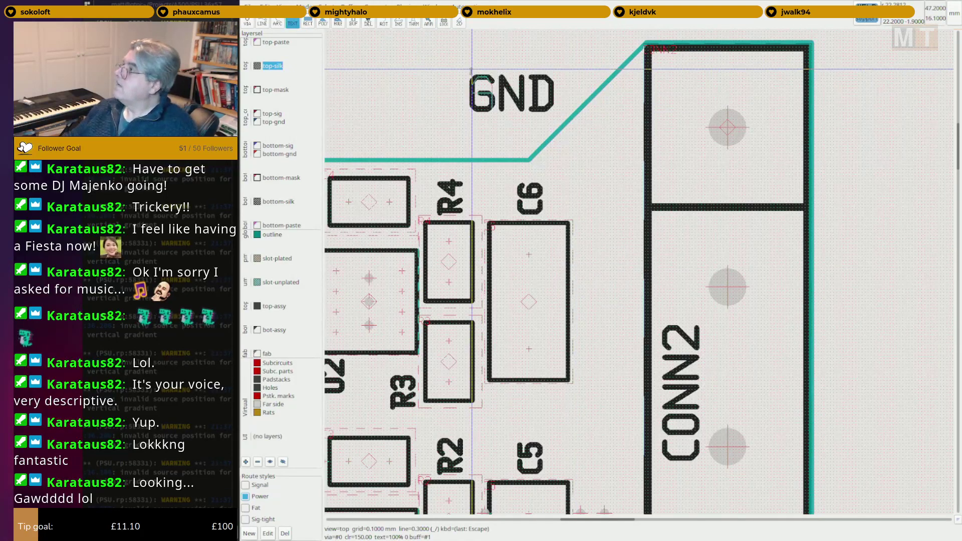
pyautogui.click(577, 113)
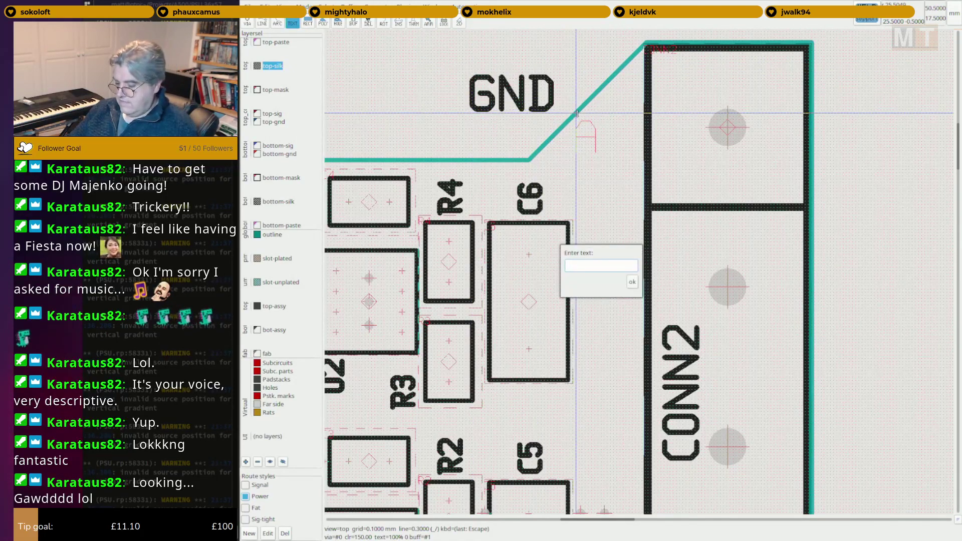
pyautogui.press('Return')
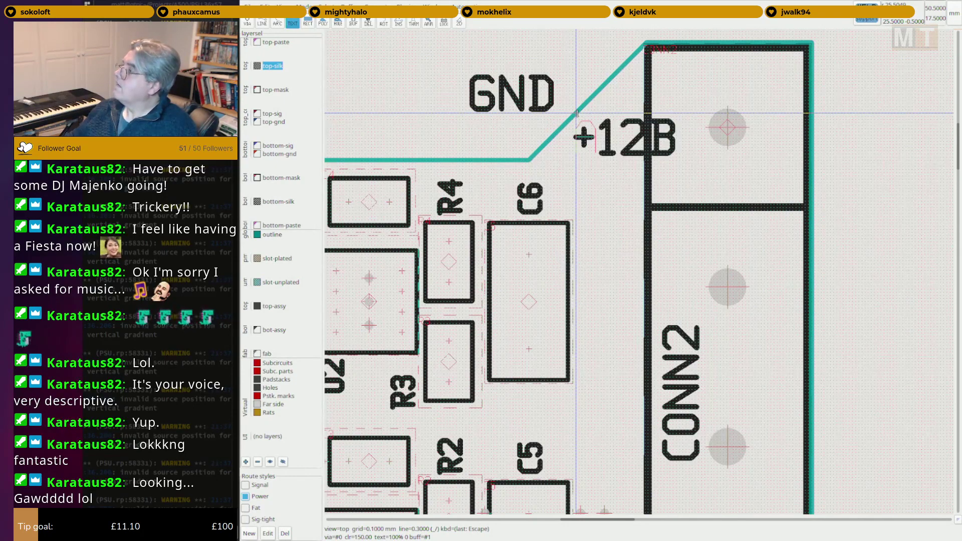
pyautogui.press('Delete')
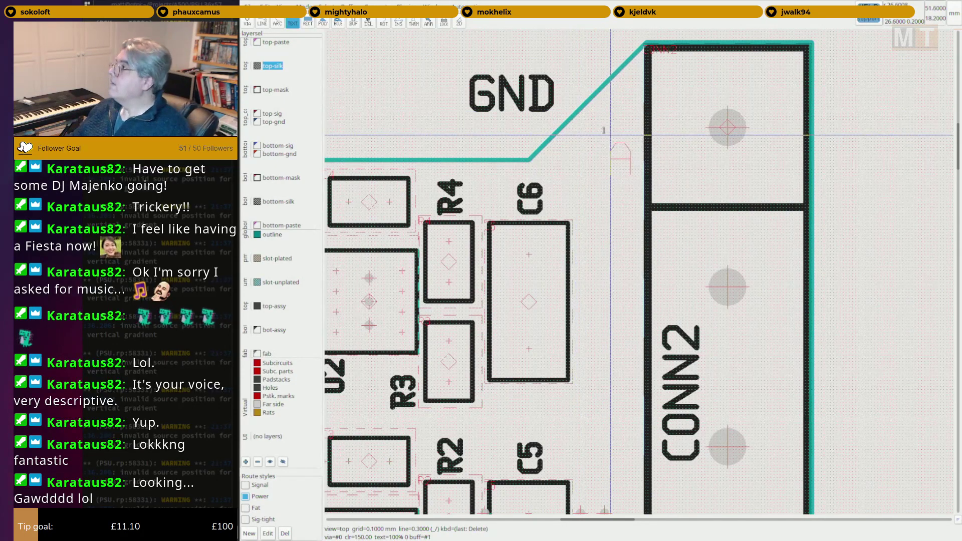
# Add the silk texts +12V, -12V and 5V one below another along CONN2's inner edge.
pyautogui.click(575, 125)
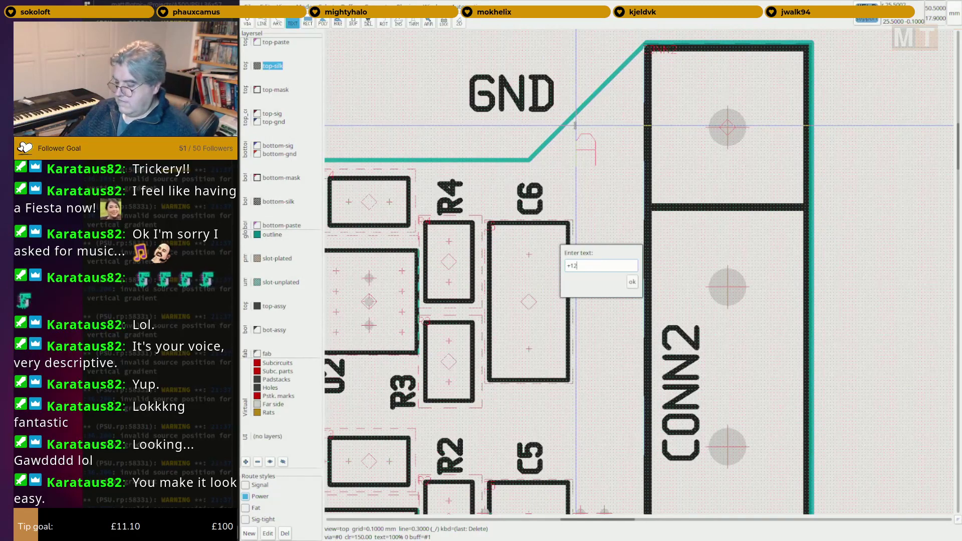
pyautogui.press('Return')
pyautogui.click(590, 242)
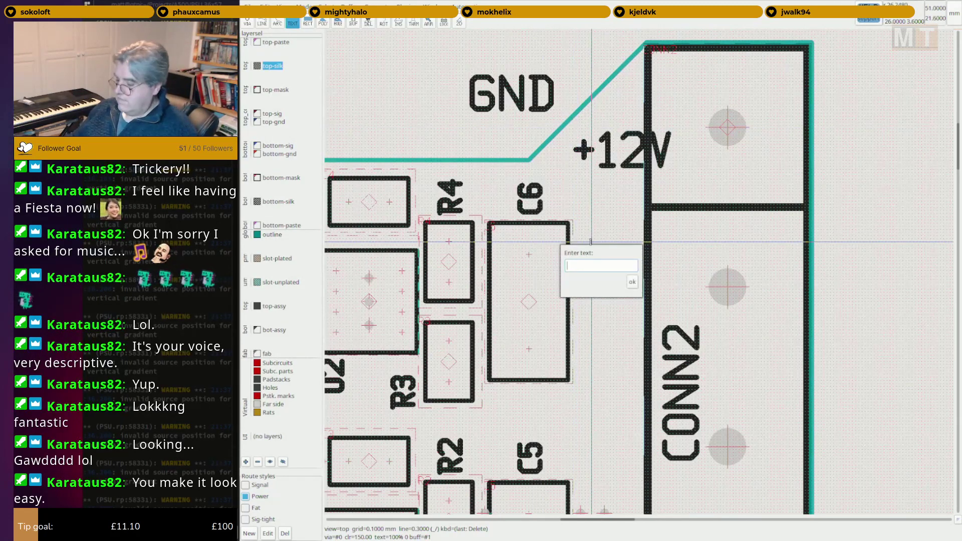
pyautogui.write('-12V')
pyautogui.press('Return')
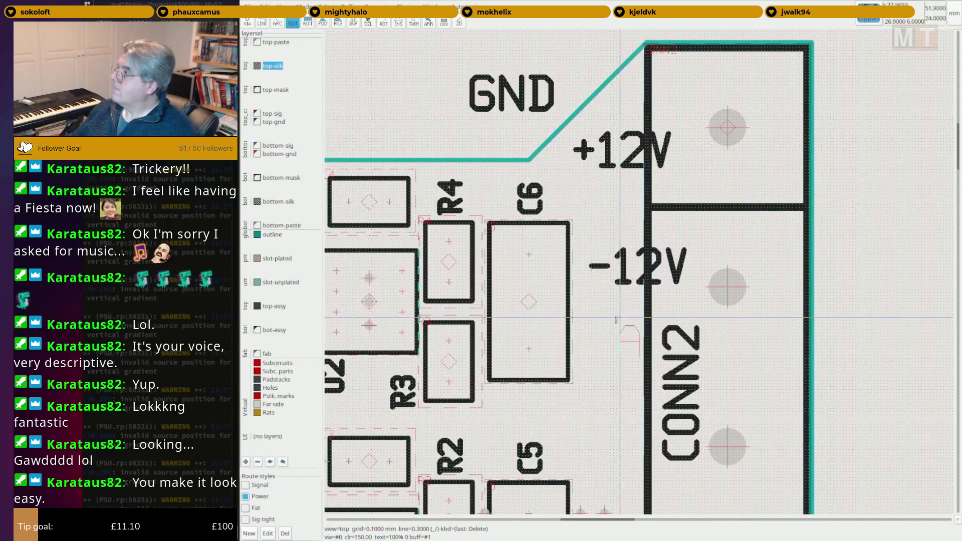
pyautogui.click(606, 323)
pyautogui.write('5V')
pyautogui.press('Return')
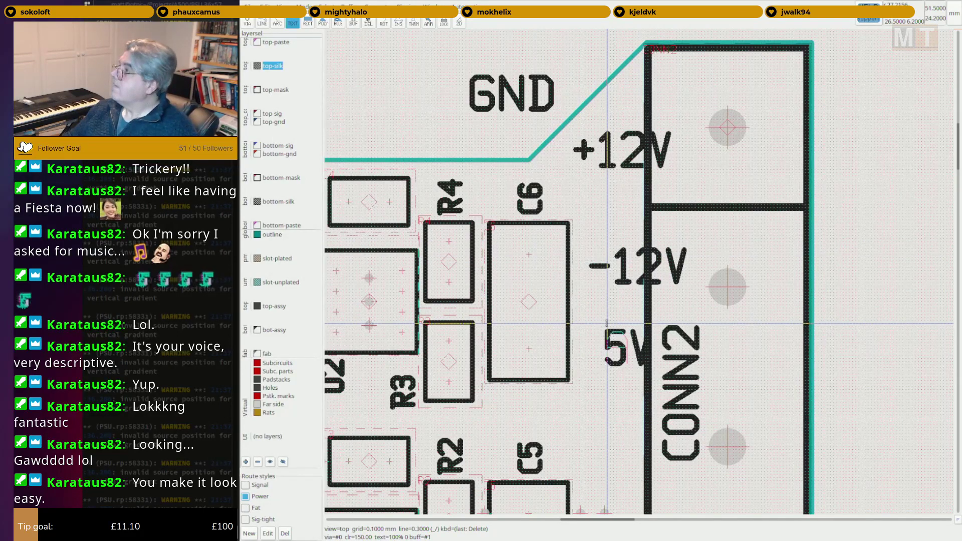
# Show the copper beneath the silk labels by bringing up bottom-sig, finishing with top-sig as the active layer.
pyautogui.press('Escape')
pyautogui.scroll(-4, 607, 323)
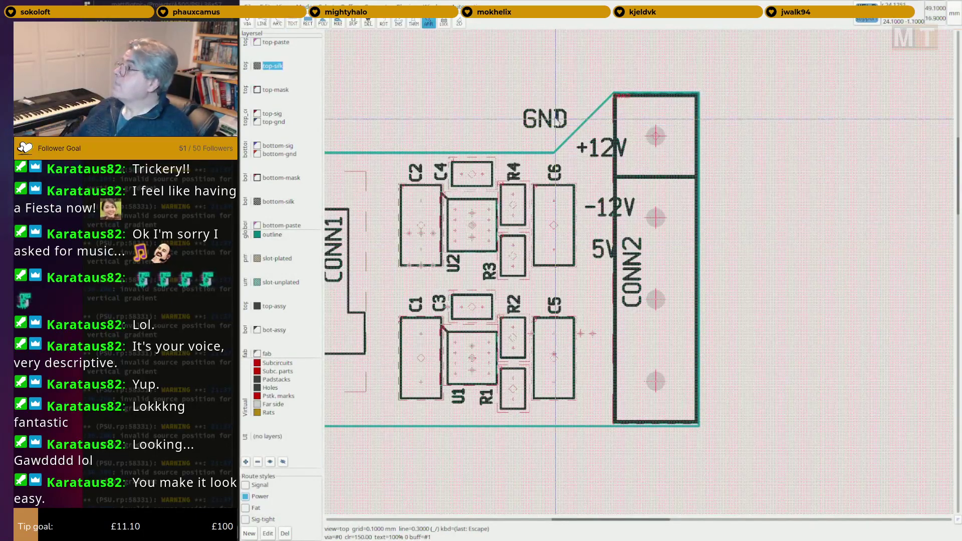
pyautogui.moveTo(565, 121); pyautogui.dragTo(565, 121)
pyautogui.moveTo(597, 165); pyautogui.dragTo(579, 118, button='middle')
pyautogui.moveTo(402, 216); pyautogui.dragTo(516, 187, button='middle')
pyautogui.moveTo(354, 129); pyautogui.dragTo(481, 143, button='middle')
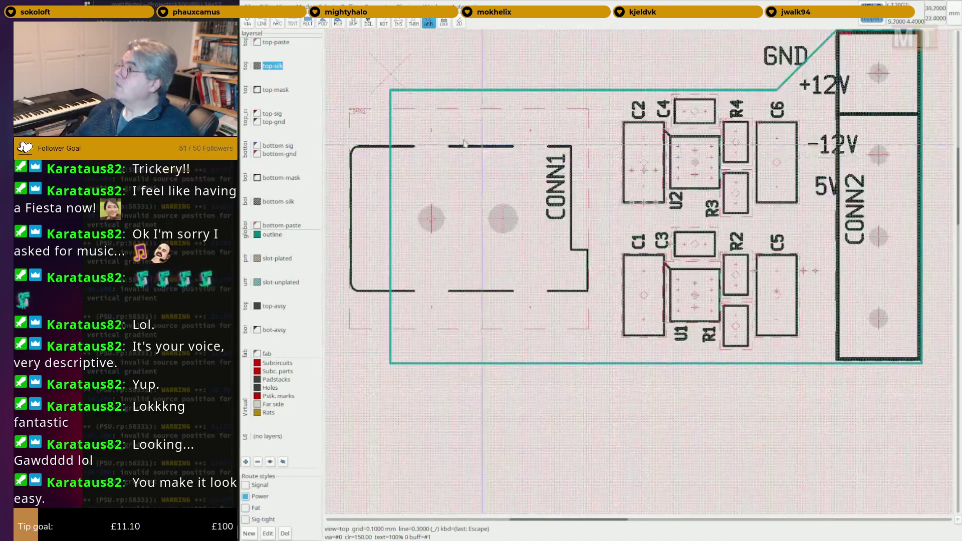
pyautogui.click(270, 146)
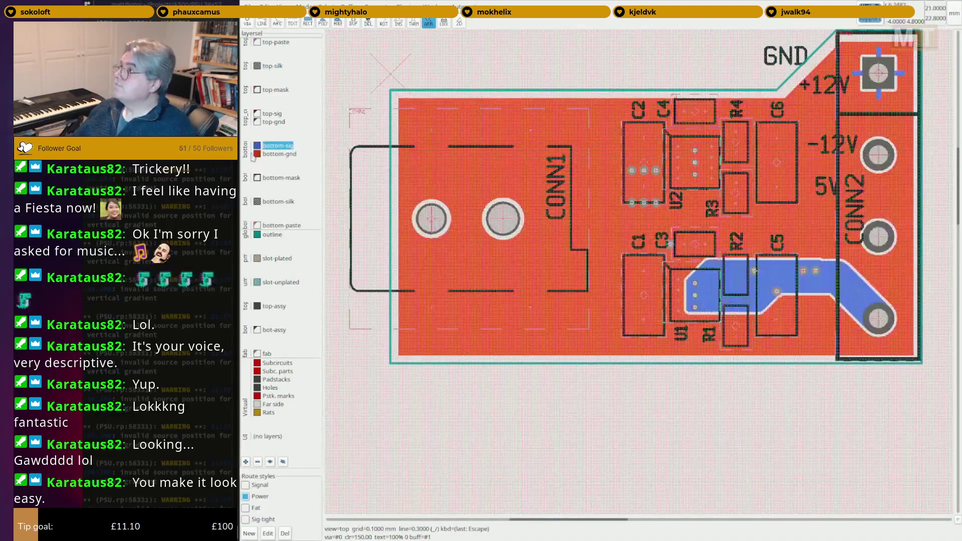
pyautogui.click(264, 114)
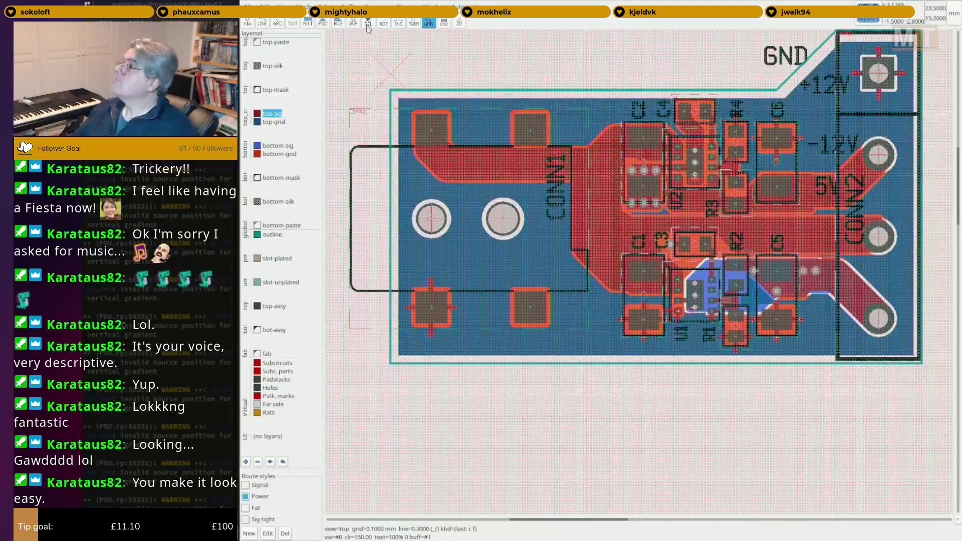
# Enable the Only floaters drawing option and highlight the copper connected to CONN2's third pad.
pyautogui.click(327, 5)
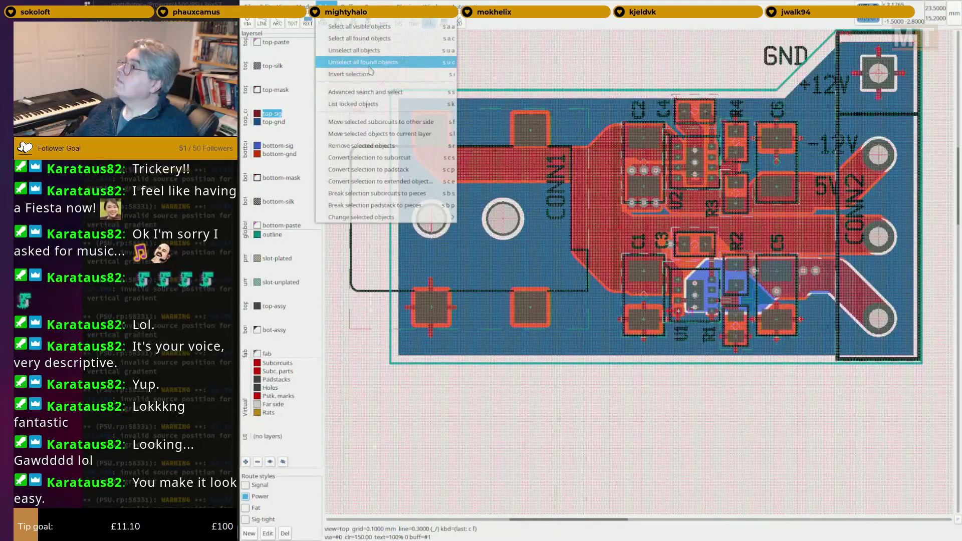
pyautogui.moveTo(304, 6)
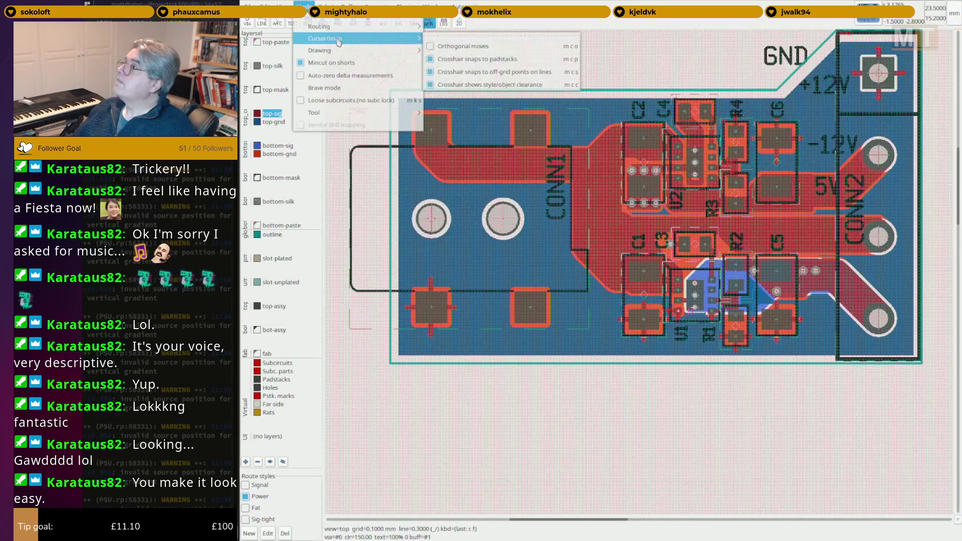
pyautogui.moveTo(369, 51)
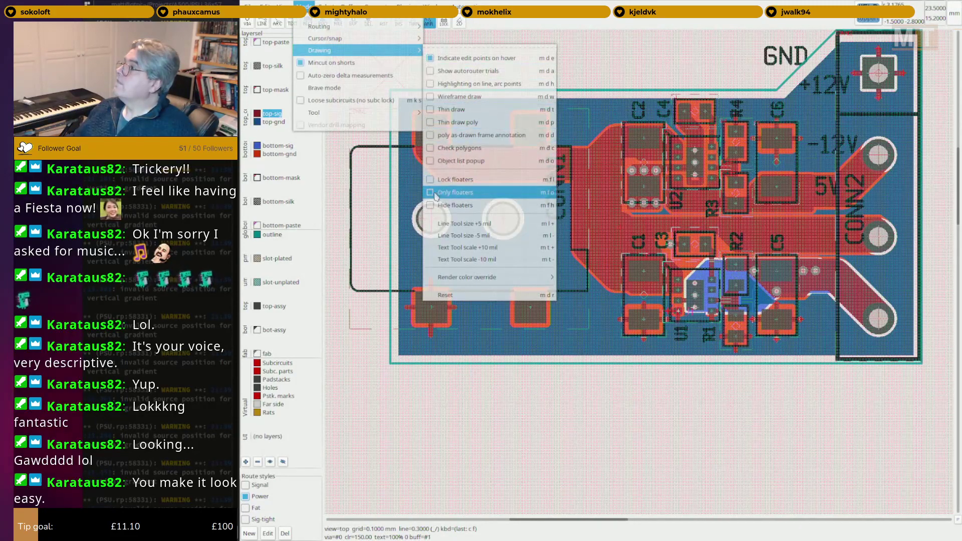
pyautogui.click(436, 191)
pyautogui.press('c')
pyautogui.press('f')
pyautogui.moveTo(668, 172); pyautogui.dragTo(563, 132, button='middle')
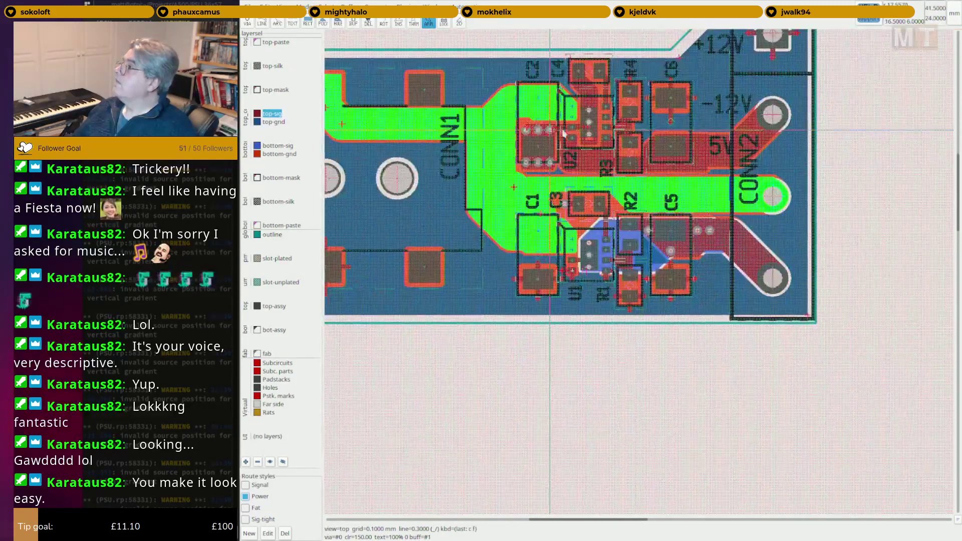
pyautogui.moveTo(687, 130); pyautogui.dragTo(640, 167, button='middle')
# Move the +12V, GND and 5V labels beside CONN2's third, first and fourth pads respectively.
pyautogui.press('Escape')
pyautogui.moveTo(674, 82); pyautogui.dragTo(658, 233)
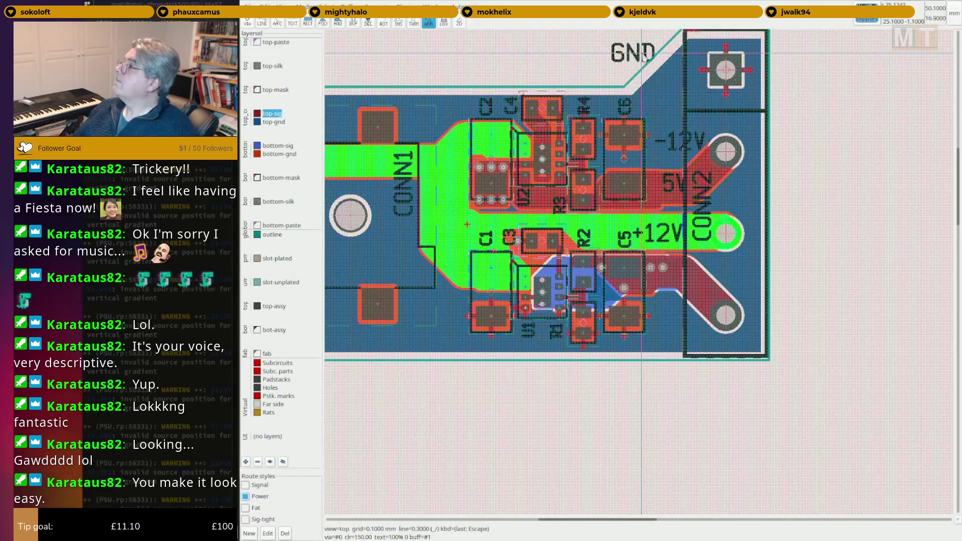
pyautogui.moveTo(642, 53); pyautogui.dragTo(637, 66, button='middle')
pyautogui.moveTo(637, 65); pyautogui.dragTo(665, 94)
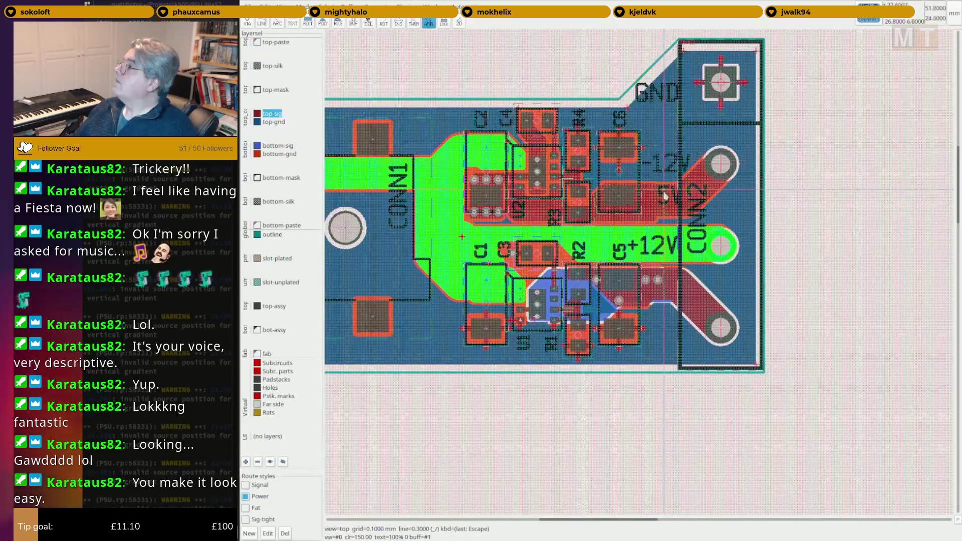
pyautogui.moveTo(663, 197); pyautogui.dragTo(662, 326)
# Rotate the -12V label to read upward and place it between C6 and CONN2's second pad.
pyautogui.scroll(2, 666, 166)
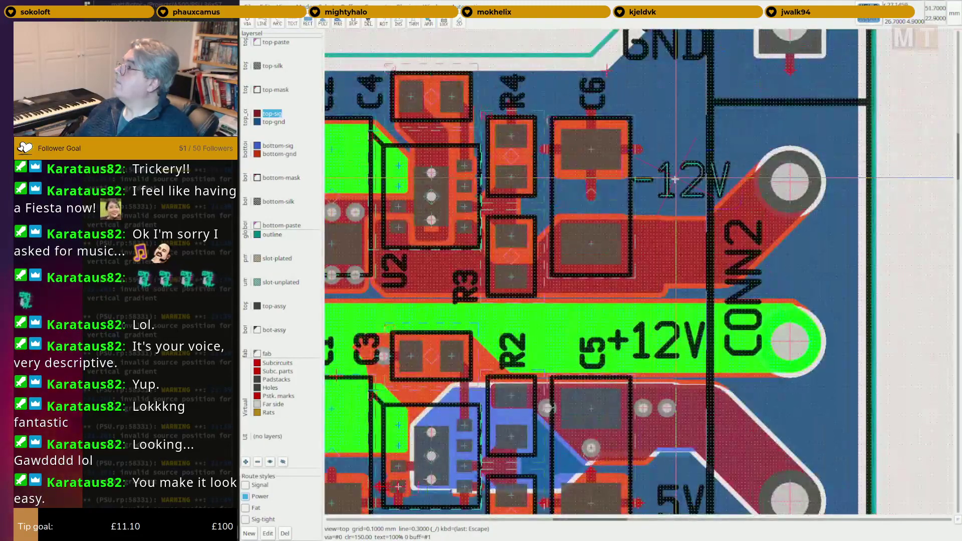
pyautogui.press('F9')
pyautogui.click(681, 179)
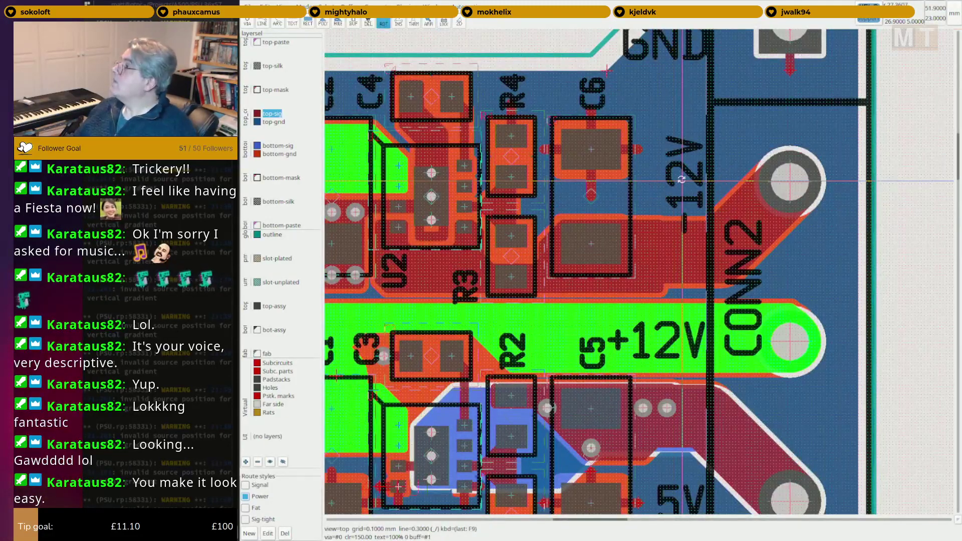
pyautogui.press('Escape')
pyautogui.moveTo(681, 179); pyautogui.dragTo(668, 183)
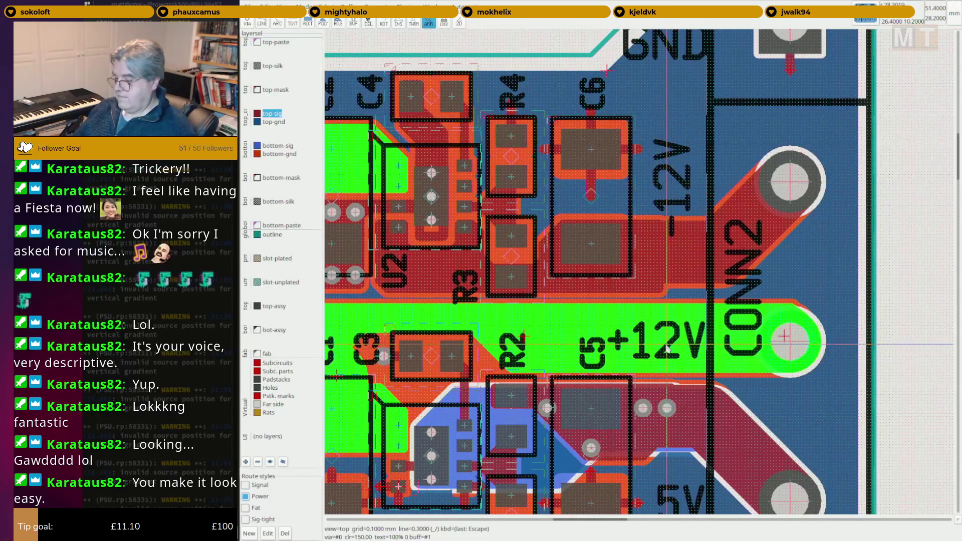
# Rotate the +12V label to read upward and place it beside CONN2's third pad, below the -12V label.
pyautogui.press('F9')
pyautogui.click(667, 348)
pyautogui.press('Escape')
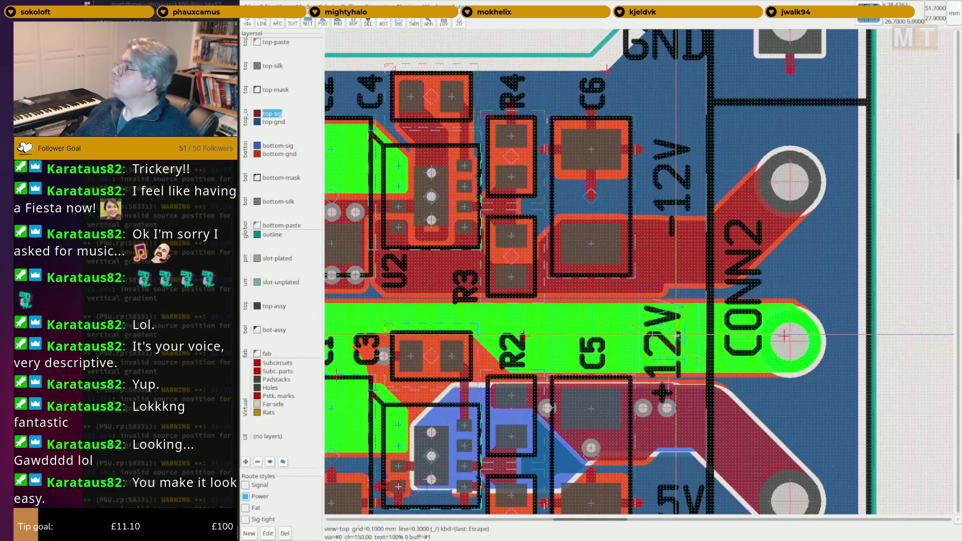
pyautogui.moveTo(676, 336); pyautogui.dragTo(677, 335)
# Rotate the GND label to read upward and place it inside the board's angled edge, above the -12V label.
pyautogui.moveTo(665, 61); pyautogui.dragTo(636, 144, button='middle')
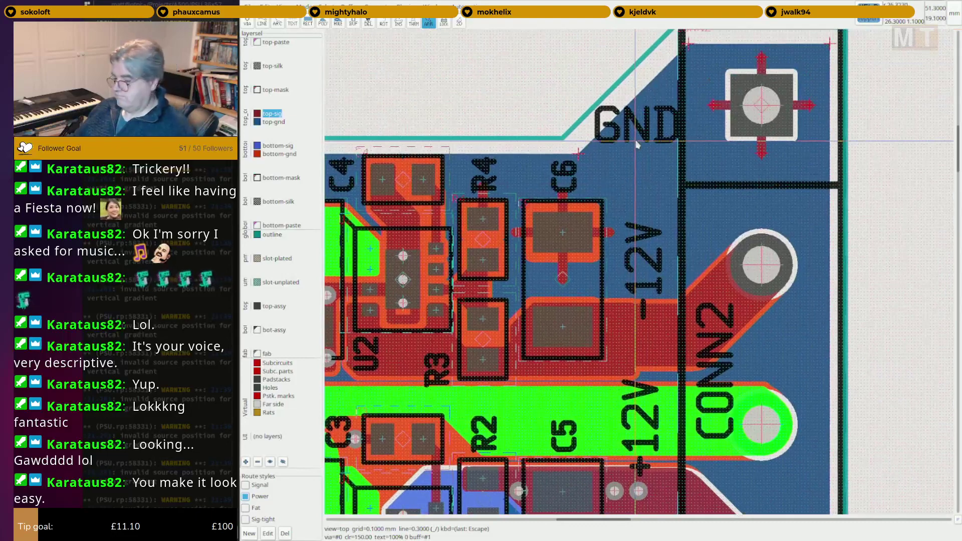
pyautogui.press('F9')
pyautogui.click(652, 145)
pyautogui.press('Escape')
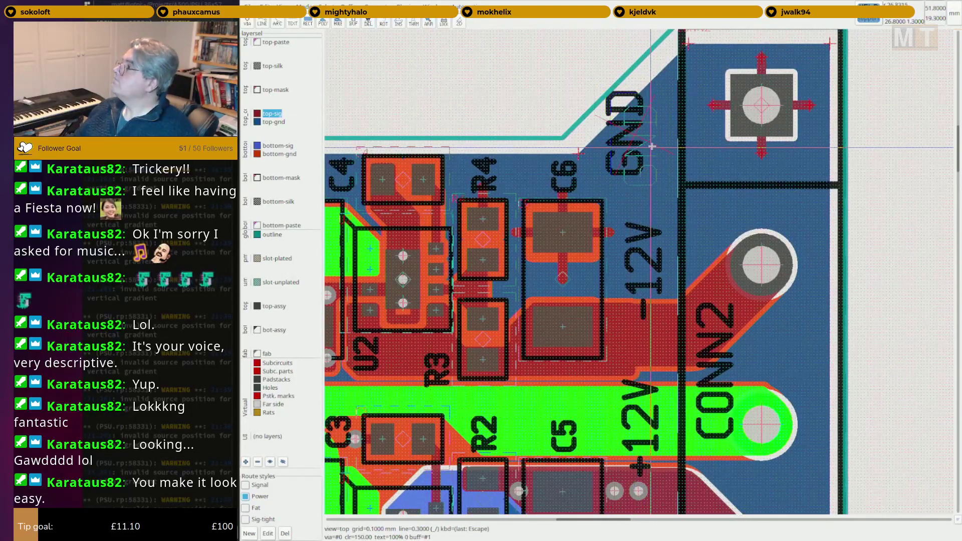
pyautogui.moveTo(651, 146); pyautogui.dragTo(654, 146)
# Rotate the 5V label to read upward and place it between C5's lower pad and CONN2's fourth pad.
pyautogui.scroll(-1, 631, 326)
pyautogui.moveTo(736, 403); pyautogui.dragTo(717, 180, button='middle')
pyautogui.scroll(3, 637, 299)
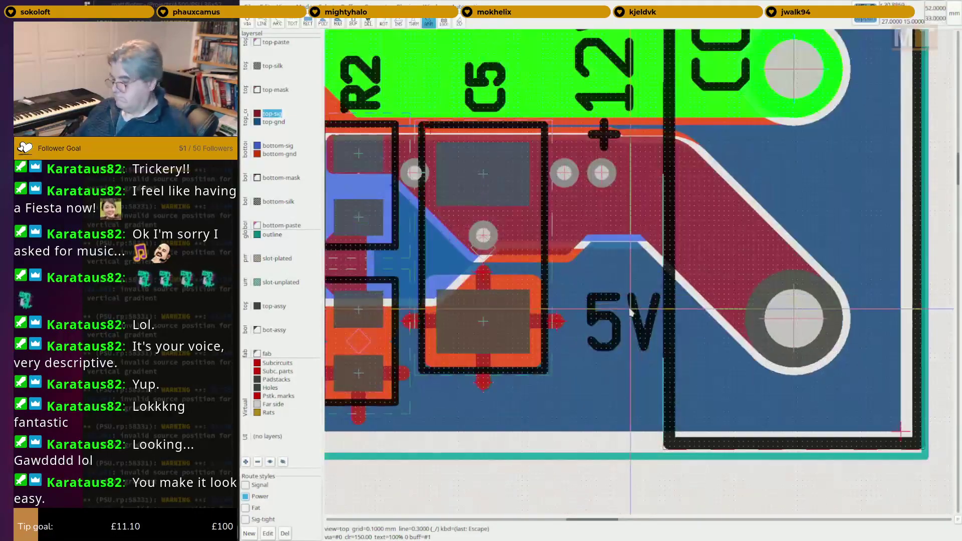
pyautogui.press('F9')
pyautogui.click(630, 309)
pyautogui.press('Escape')
pyautogui.moveTo(640, 316); pyautogui.dragTo(611, 302)
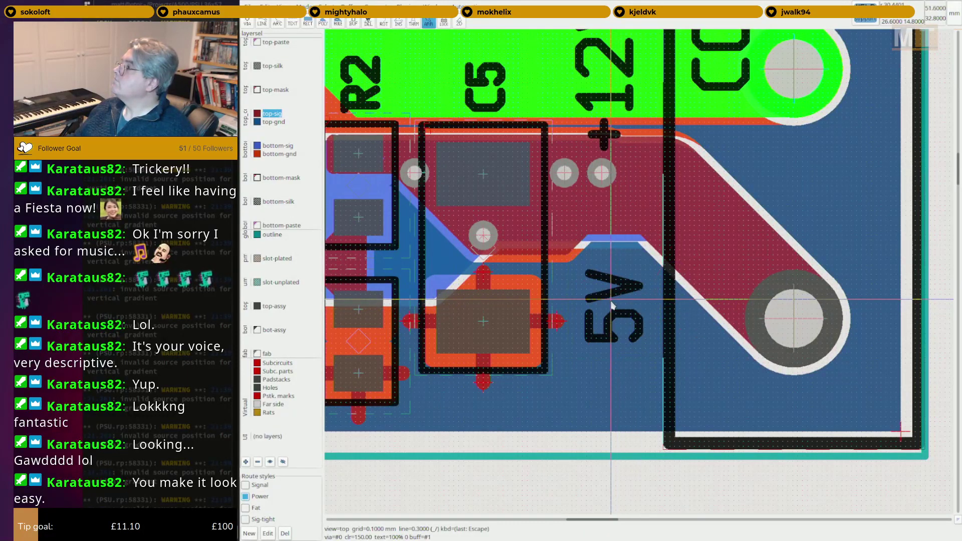
# Nudge the +12V and 5V labels into one vertical line alongside CONN2's outline.
pyautogui.scroll(-1, 611, 304)
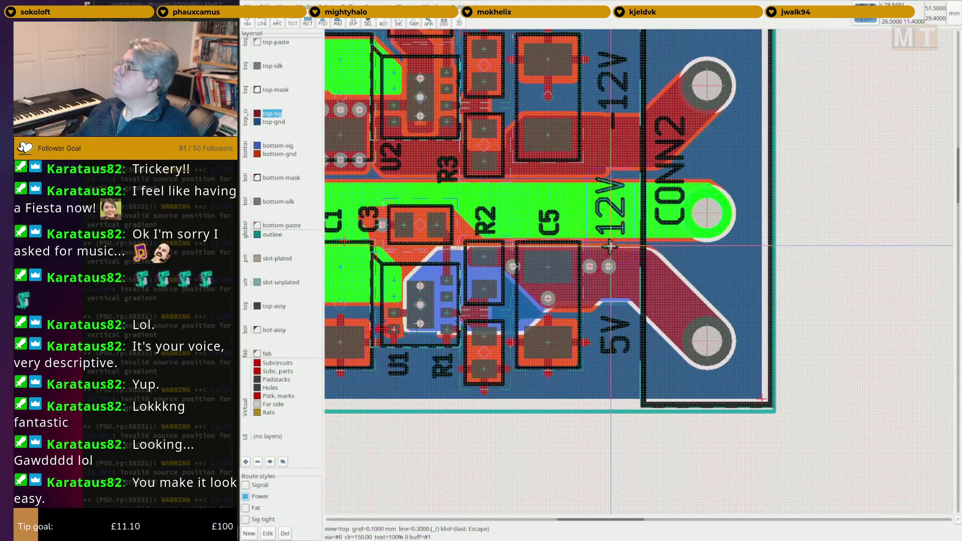
pyautogui.scroll(2, 610, 245)
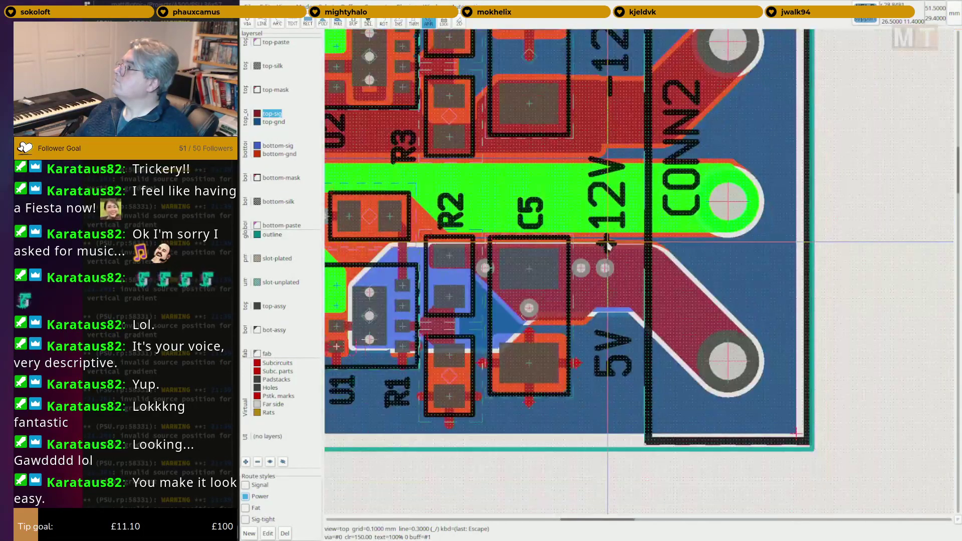
pyautogui.click(607, 244)
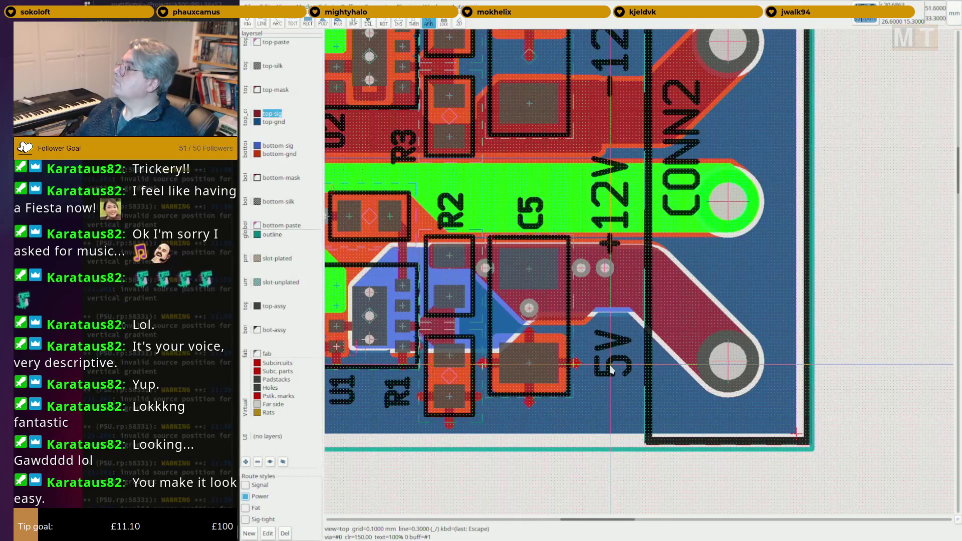
pyautogui.click(596, 375)
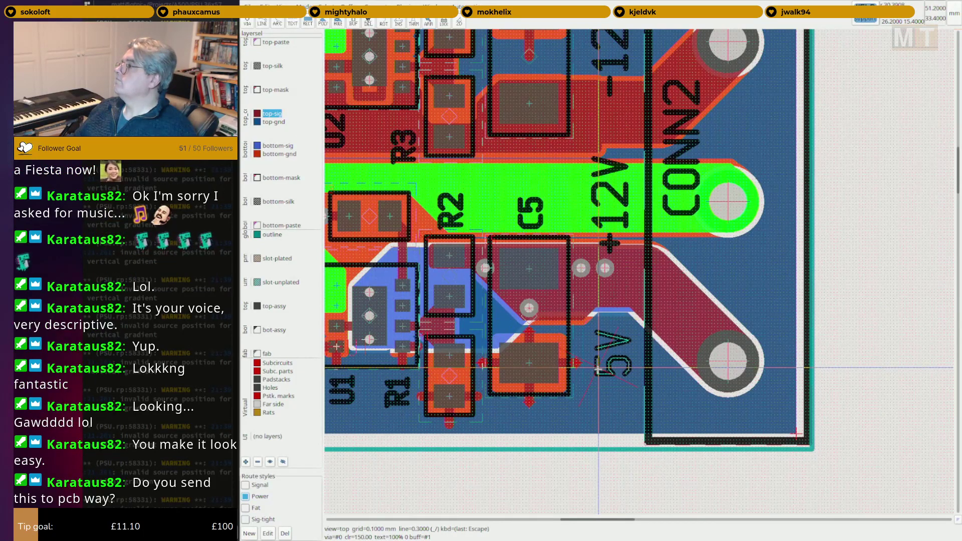
pyautogui.click(596, 368)
# Line up the GND label with the left edge of the -12V label below it.
pyautogui.moveTo(639, 147); pyautogui.dragTo(568, 414, button='right')
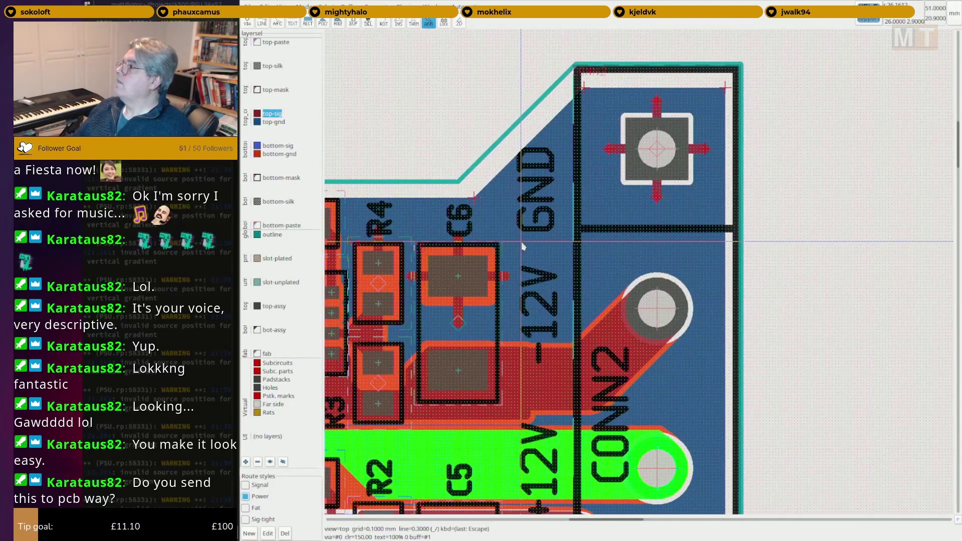
pyautogui.click(521, 211)
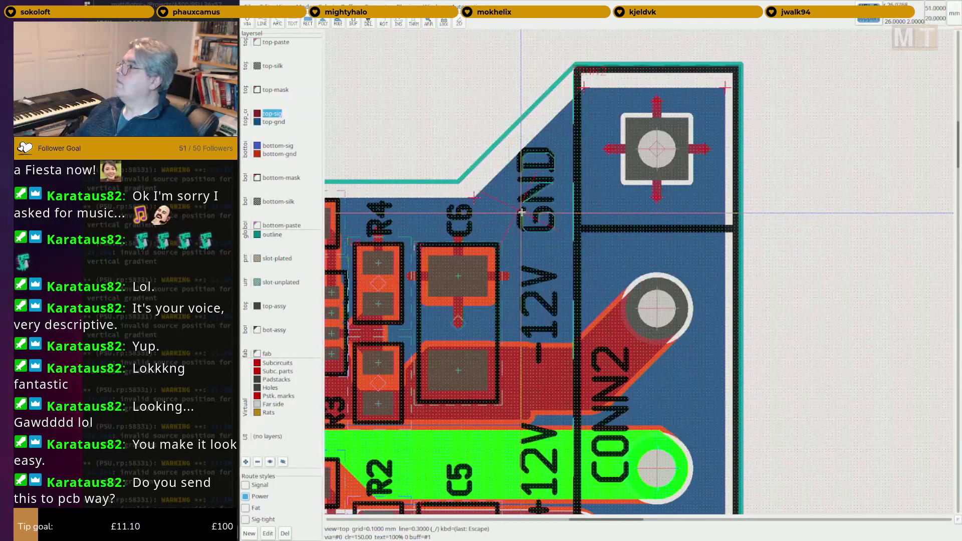
pyautogui.click(521, 212)
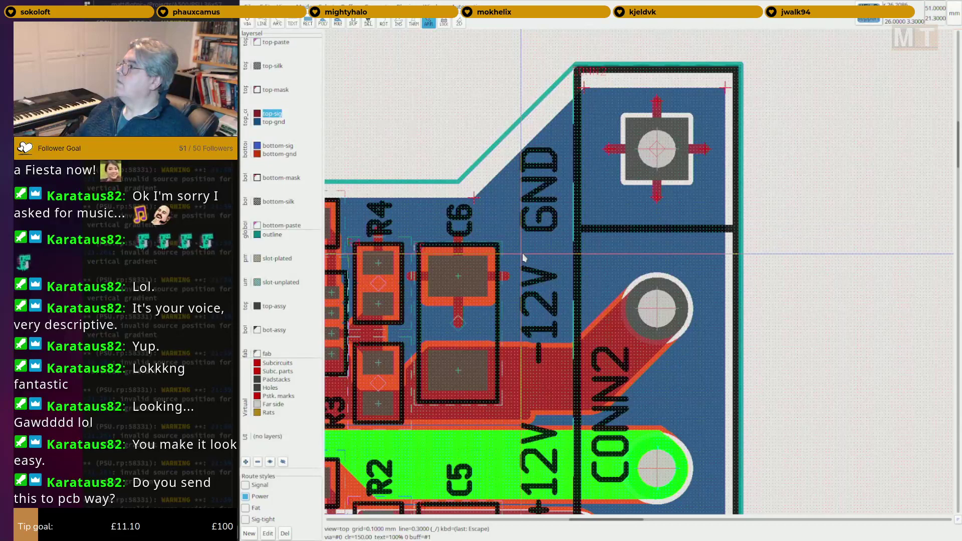
# Save the board layout with its finished silk labels.
pyautogui.scroll(-5, 522, 258)
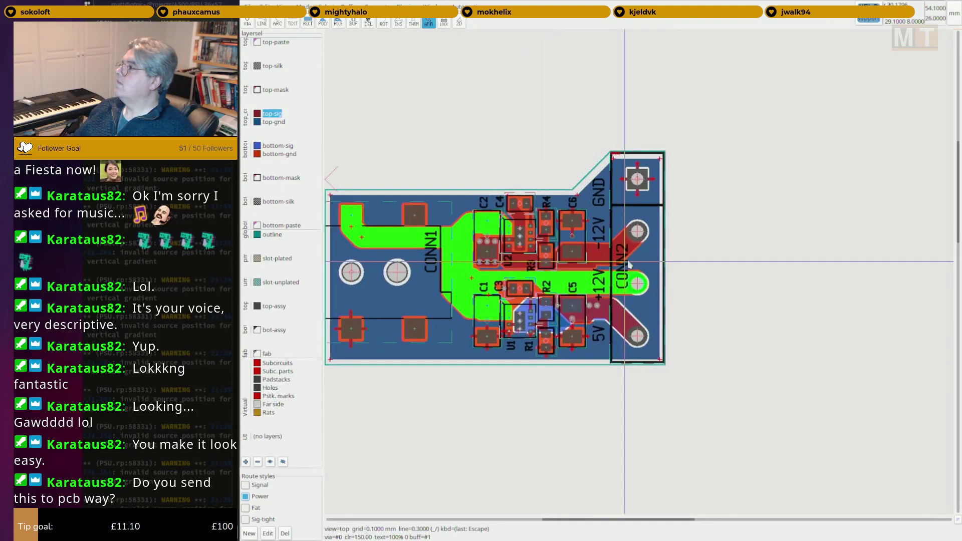
pyautogui.moveTo(510, 258); pyautogui.dragTo(573, 253, button='right')
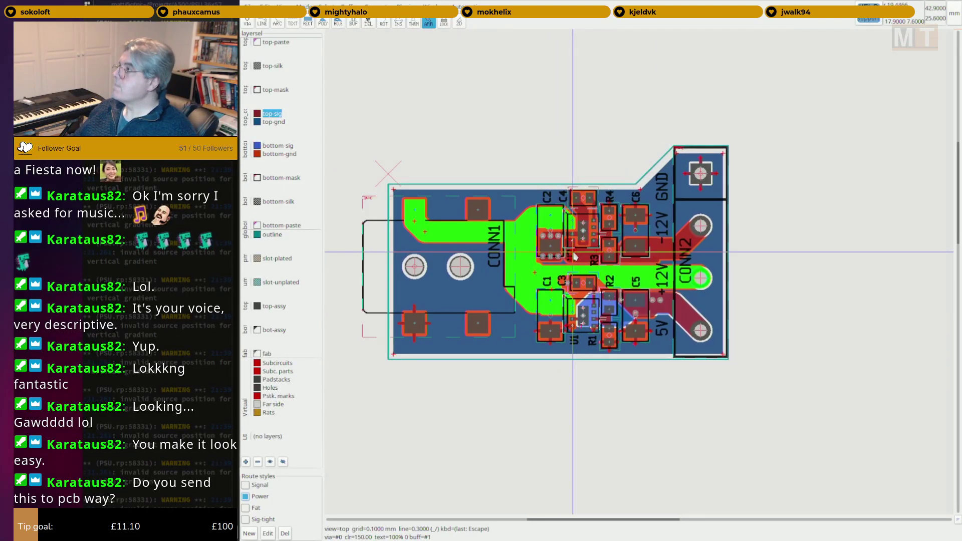
pyautogui.moveTo(506, 120); pyautogui.dragTo(518, 120, button='right')
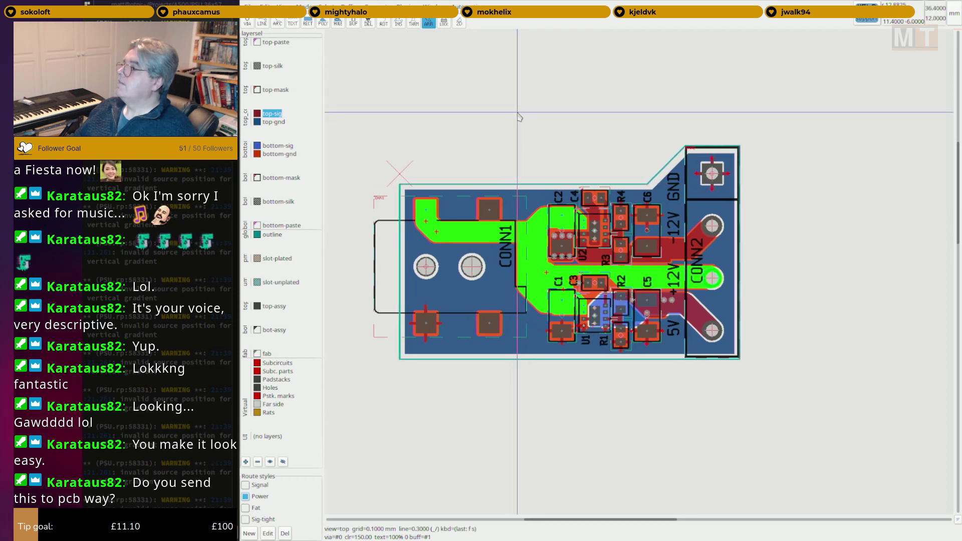
pyautogui.moveTo(519, 195); pyautogui.dragTo(543, 183, button='right')
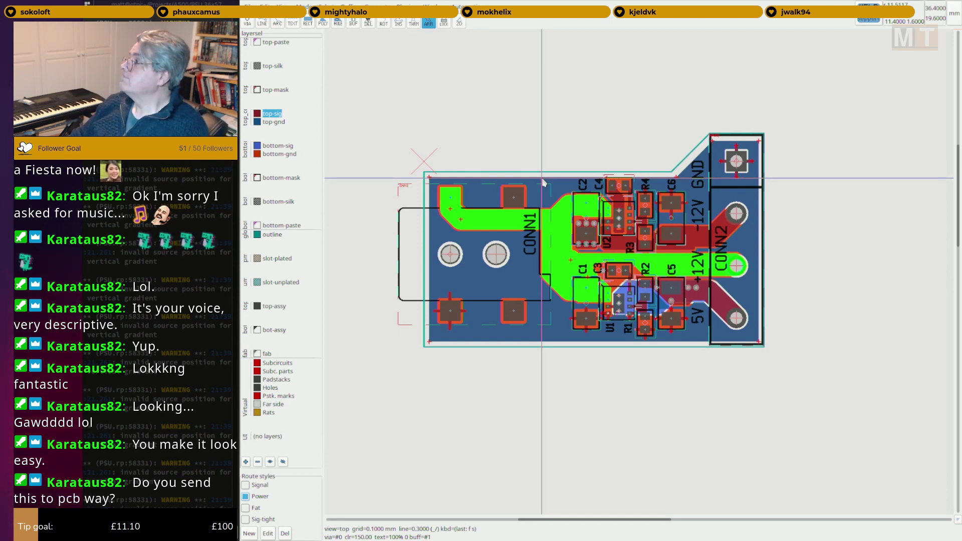
pyautogui.moveTo(488, 116); pyautogui.dragTo(524, 113, button='middle')
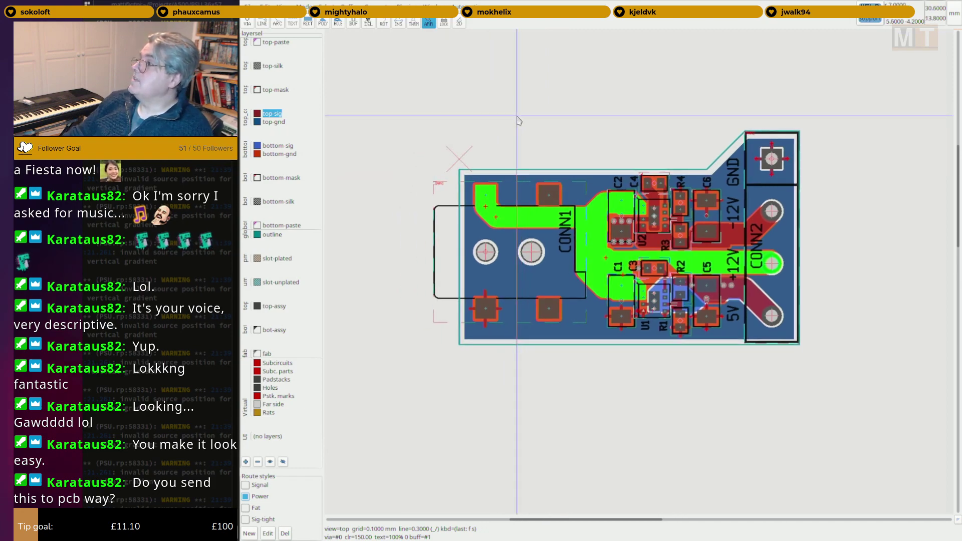
# Shift the horizontal power trace below CONN1's upper pads slightly down, away from the pad, and rejoin its diagonal segment's end to it.
pyautogui.scroll(7, 543, 205)
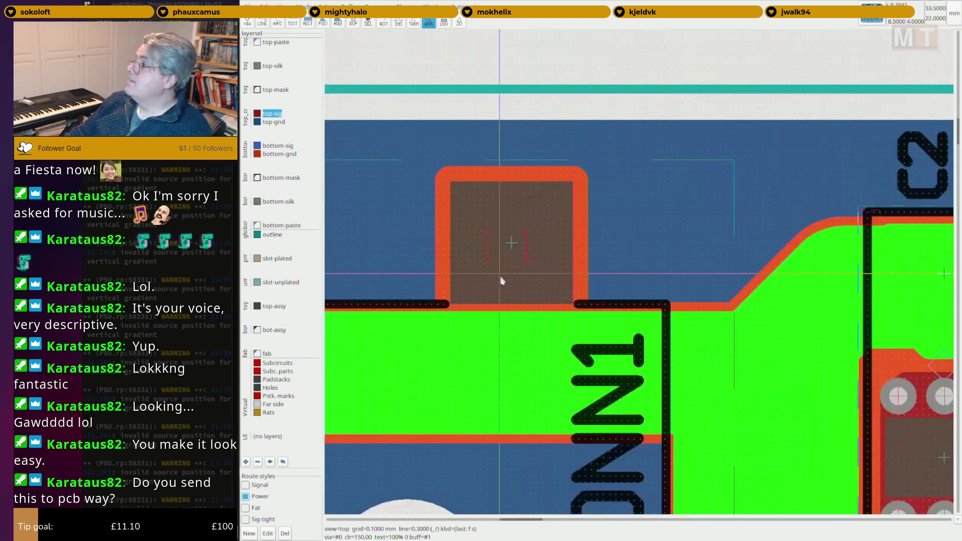
pyautogui.scroll(4, 701, 271)
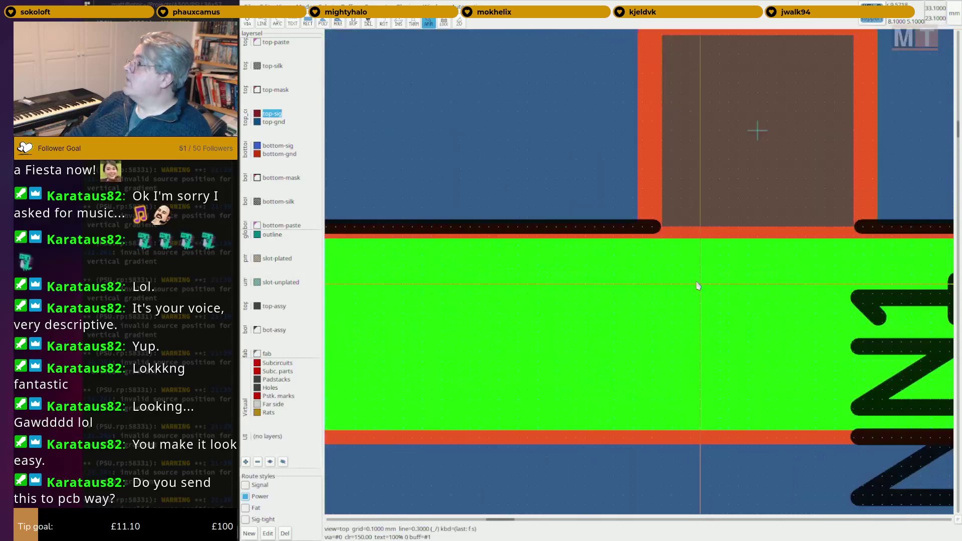
pyautogui.scroll(-2, 697, 284)
pyautogui.scroll(-1, 647, 253)
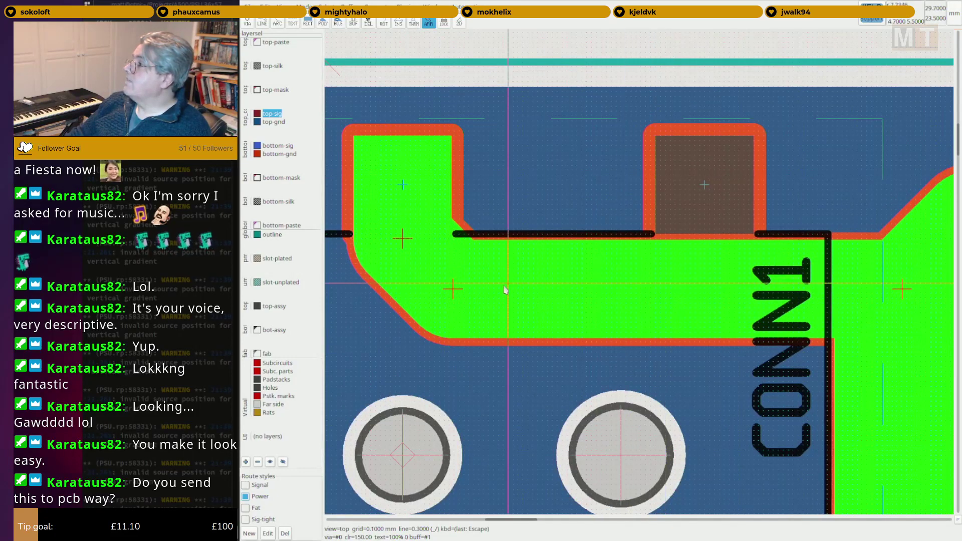
pyautogui.moveTo(582, 294)
pyautogui.mouseDown()
pyautogui.moveTo(595, 314)
pyautogui.moveTo(577, 315)
pyautogui.moveTo(601, 308)
pyautogui.mouseUp()
pyautogui.scroll(2, 437, 298)
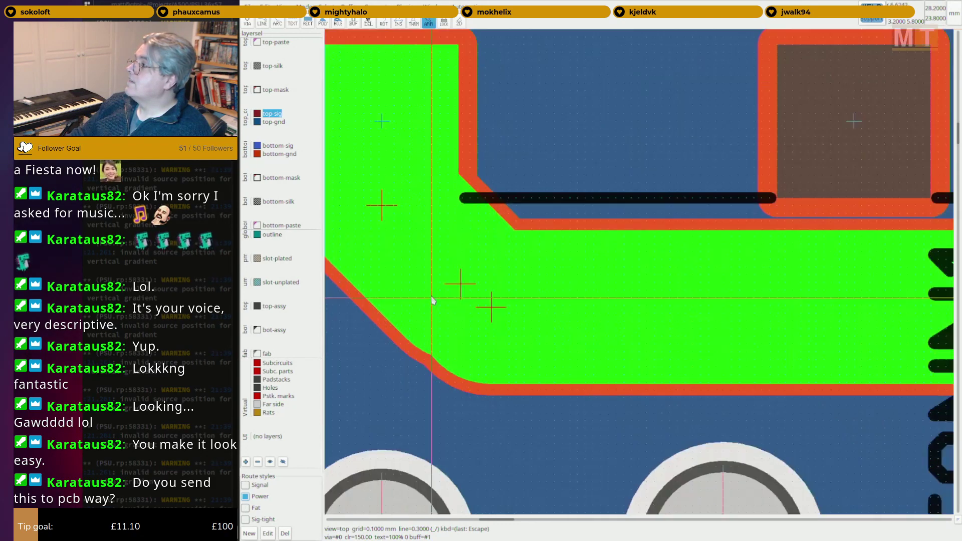
pyautogui.moveTo(460, 284); pyautogui.dragTo(495, 307)
# Draw a 0.3 mm top-sig trace along the power copper's lower edge at C1, continuing up its diagonal toward CONN1.
pyautogui.scroll(-4, 495, 307)
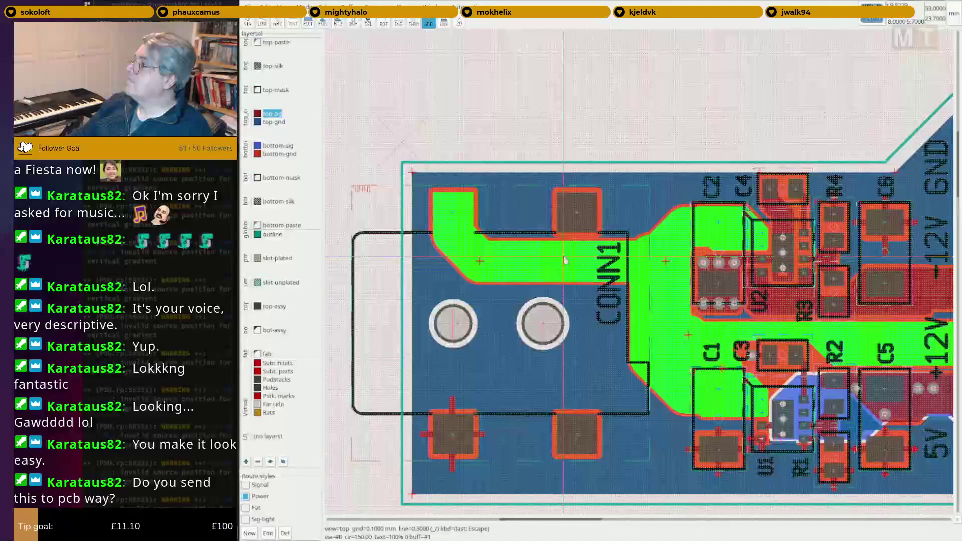
pyautogui.moveTo(613, 268); pyautogui.dragTo(592, 261, button='middle')
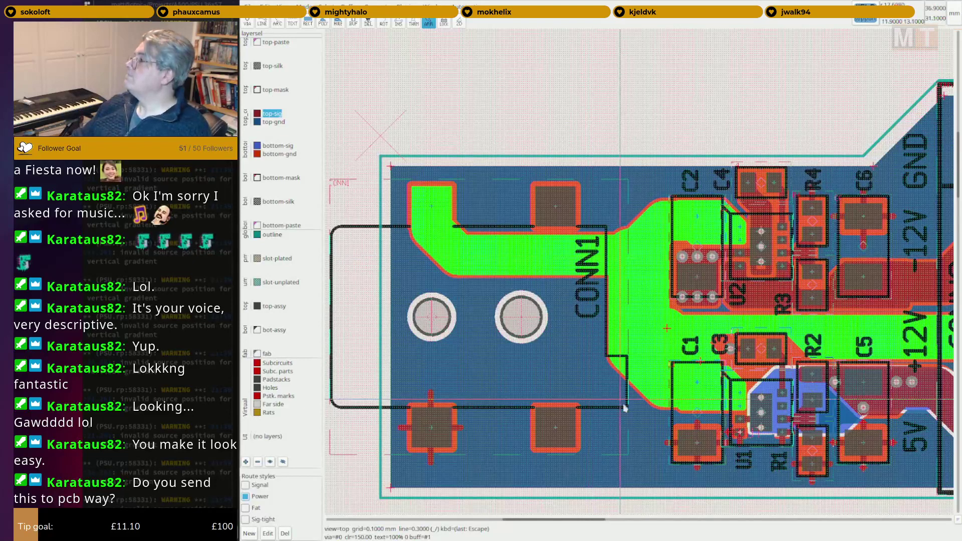
pyautogui.scroll(5, 624, 399)
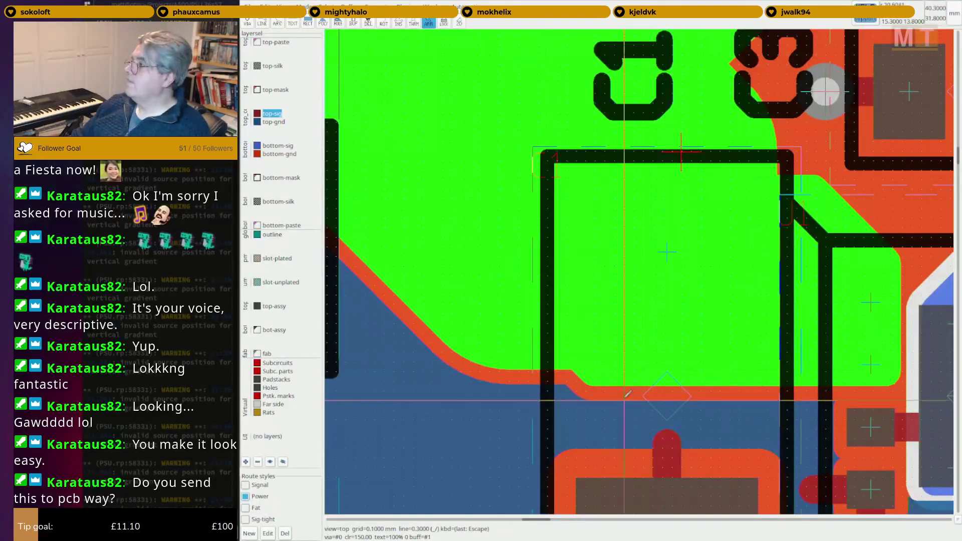
pyautogui.press('F2')
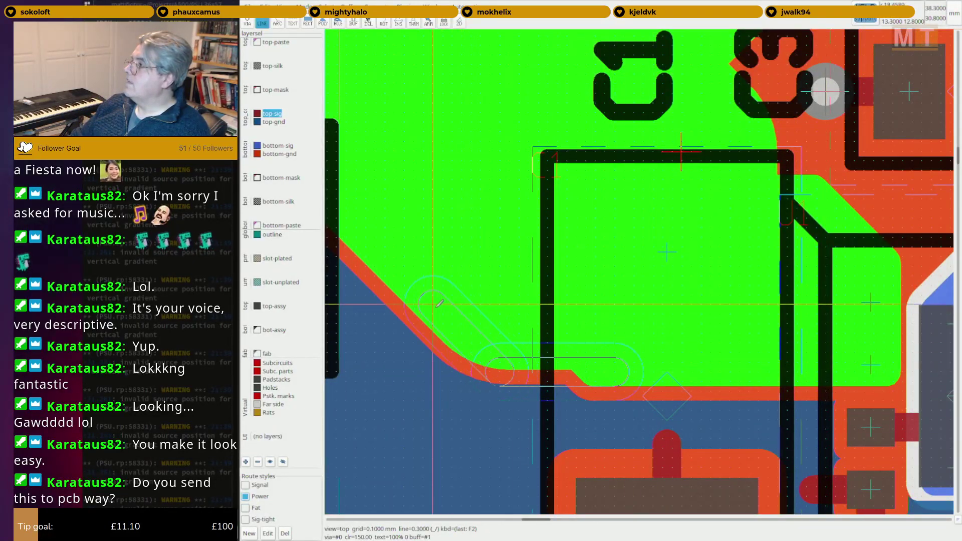
pyautogui.click(431, 304)
pyautogui.scroll(-2, 455, 313)
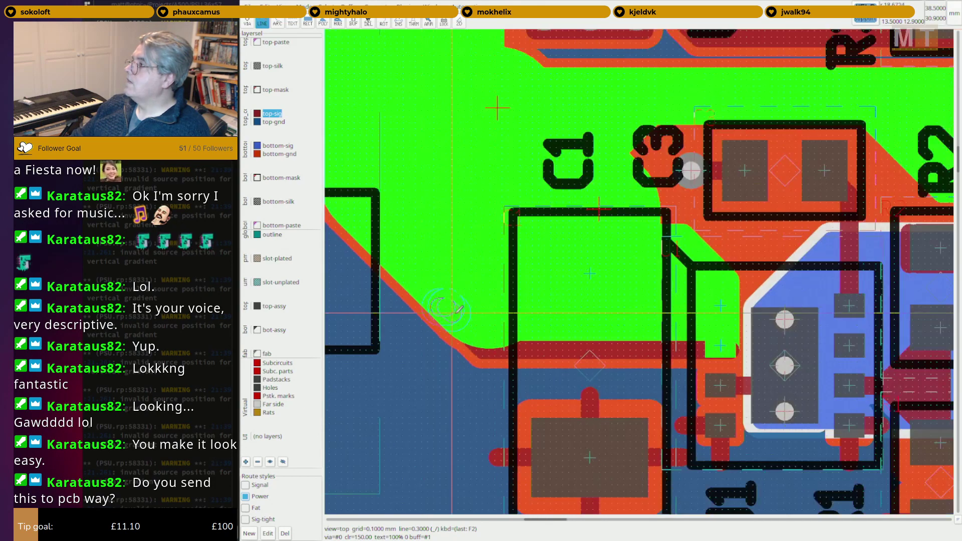
# Look up the copper connected to the new trace beside C1, and clear the connection highlighting.
pyautogui.press('c')
pyautogui.press('f')
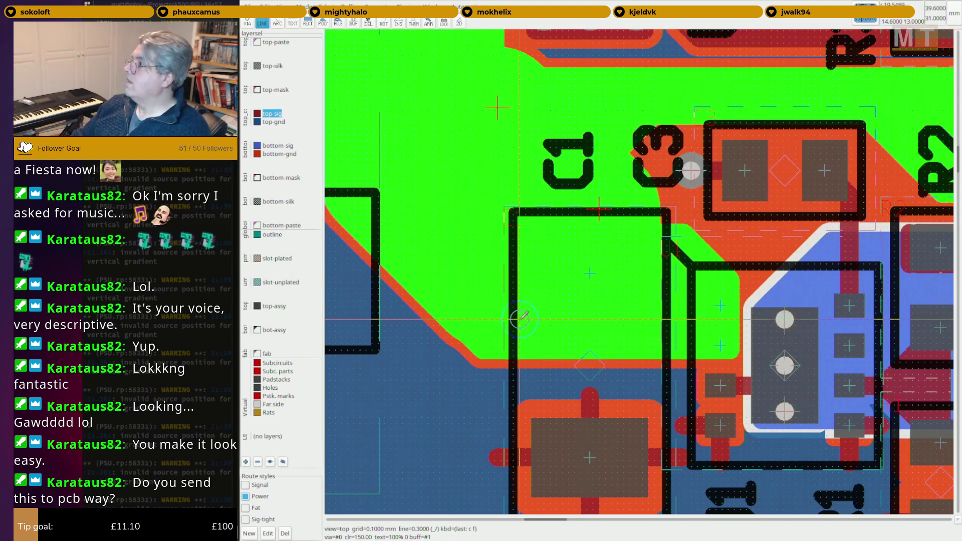
pyautogui.press('Escape')
pyautogui.scroll(-4, 520, 319)
pyautogui.scroll(-2, 521, 372)
pyautogui.press('c')
pyautogui.press('f')
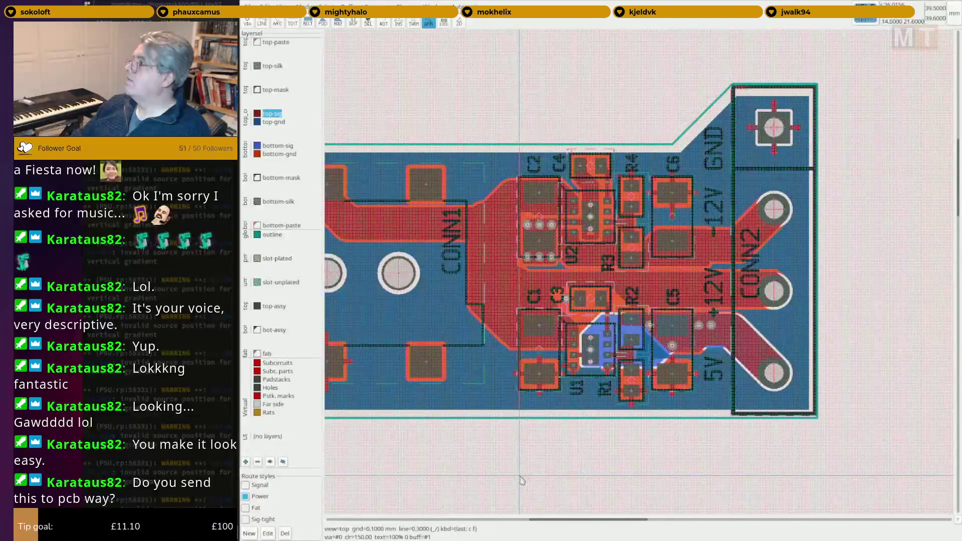
# Straighten the power copper's diagonal edge between CONN1's outline and C1 by filling it with 0.3 mm top-sig traces.
pyautogui.press('Escape')
pyautogui.scroll(6, 501, 340)
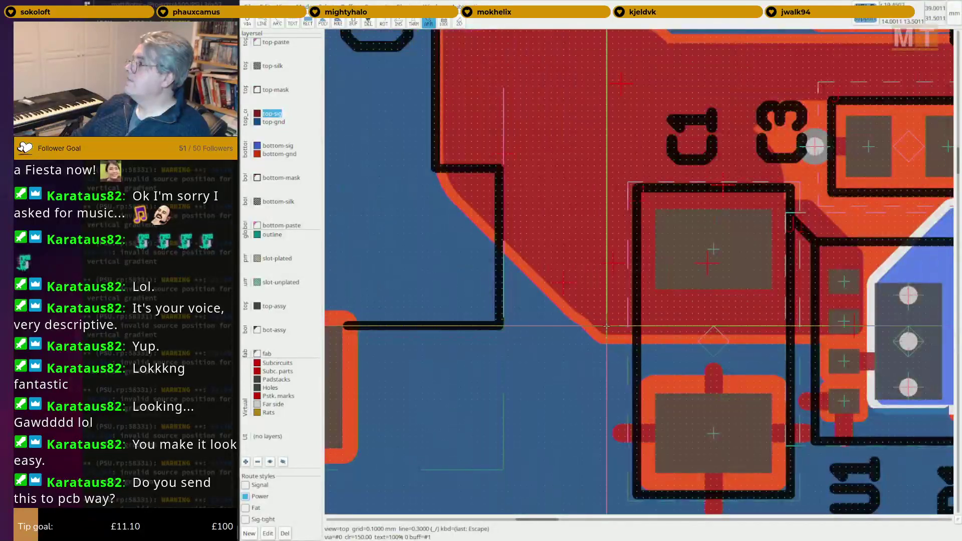
pyautogui.press('F2')
pyautogui.click(605, 325)
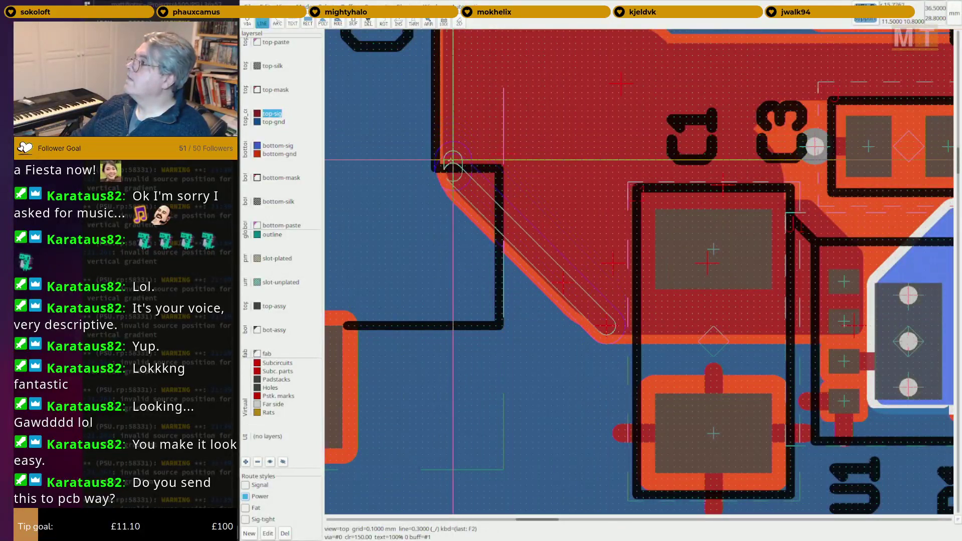
pyautogui.click(569, 301)
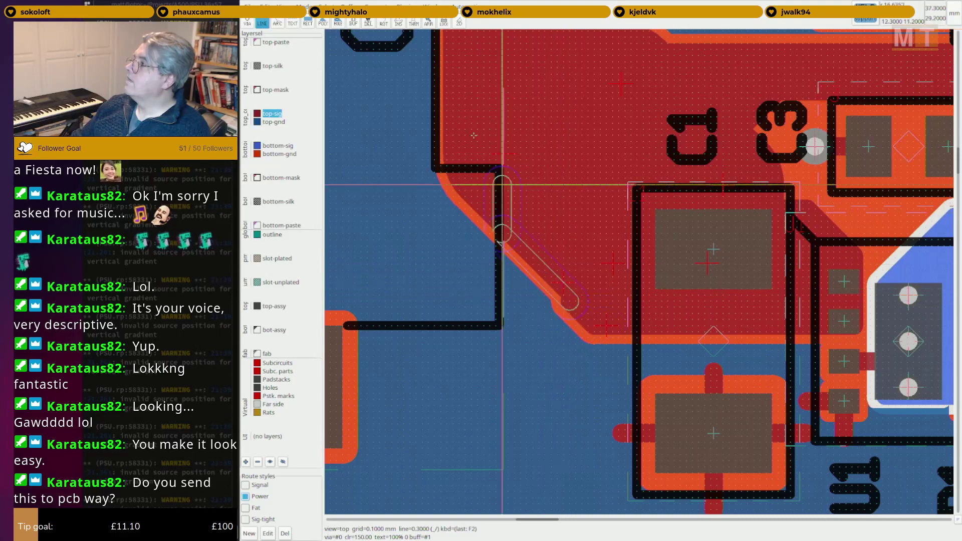
pyautogui.press('Escape')
pyautogui.scroll(-3, 571, 429)
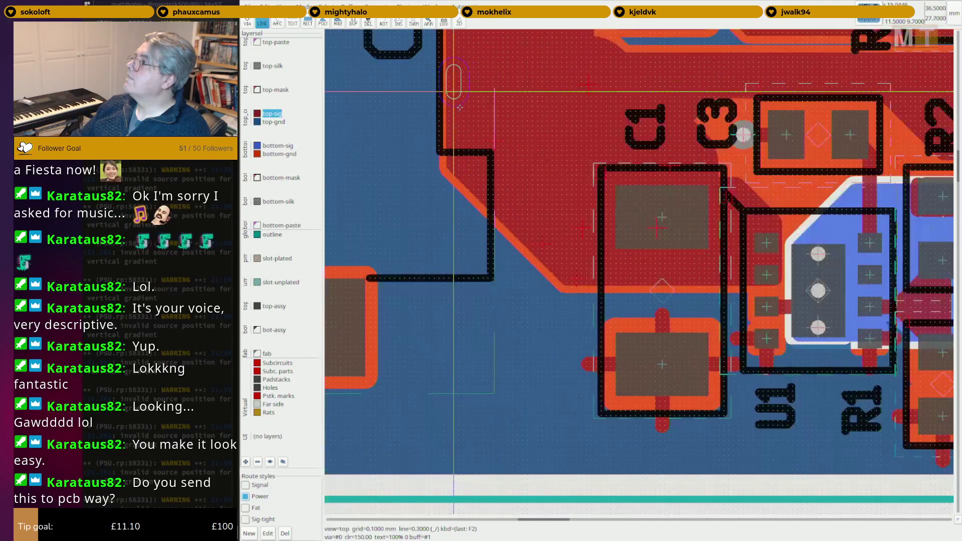
pyautogui.scroll(-4, 616, 425)
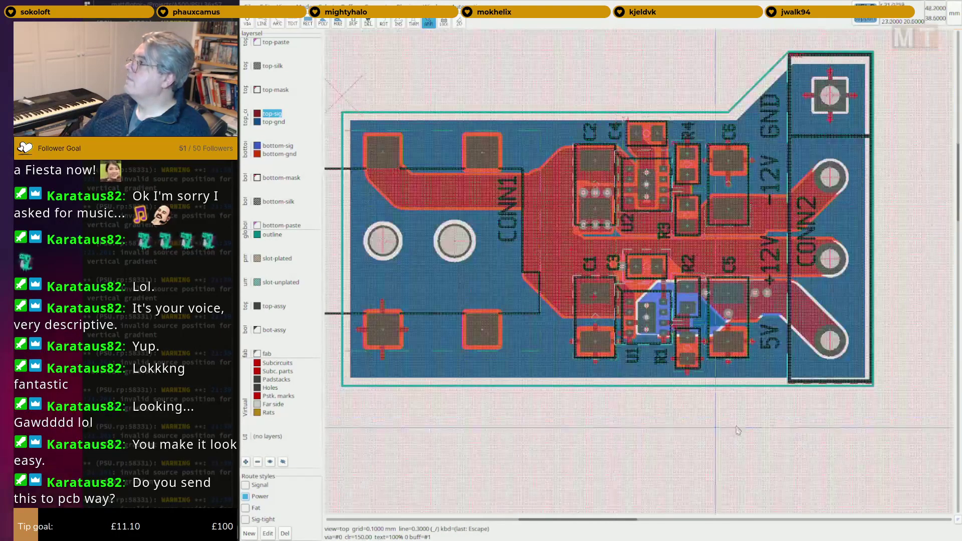
# Fill the notch in the -12V copper's lower edge with a 0.3 mm trace running to CONN2's second pad.
pyautogui.scroll(5, 707, 237)
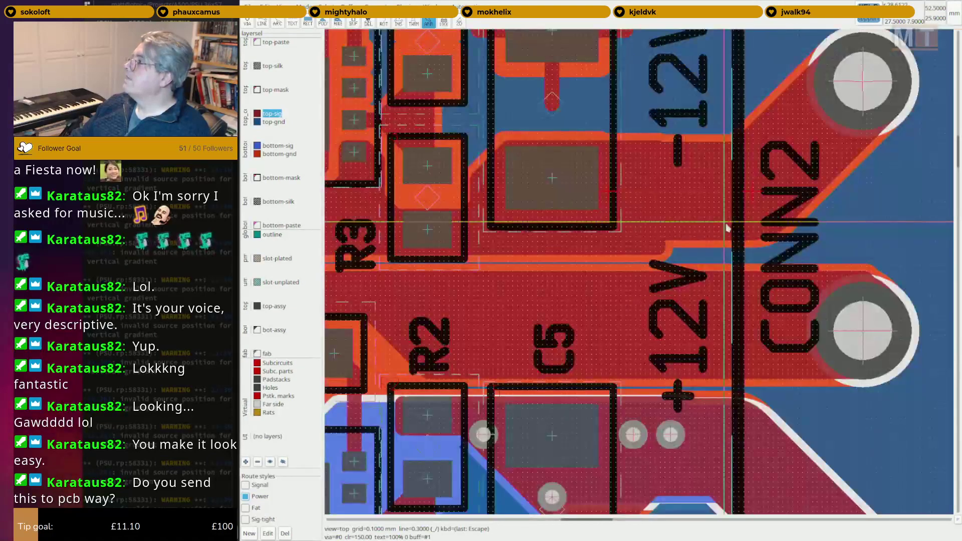
pyautogui.press('F2')
pyautogui.click(500, 288)
pyautogui.moveTo(775, 242); pyautogui.dragTo(485, 268, button='middle')
pyautogui.moveTo(822, 120); pyautogui.dragTo(621, 279, button='middle')
pyautogui.scroll(-3, 745, 137)
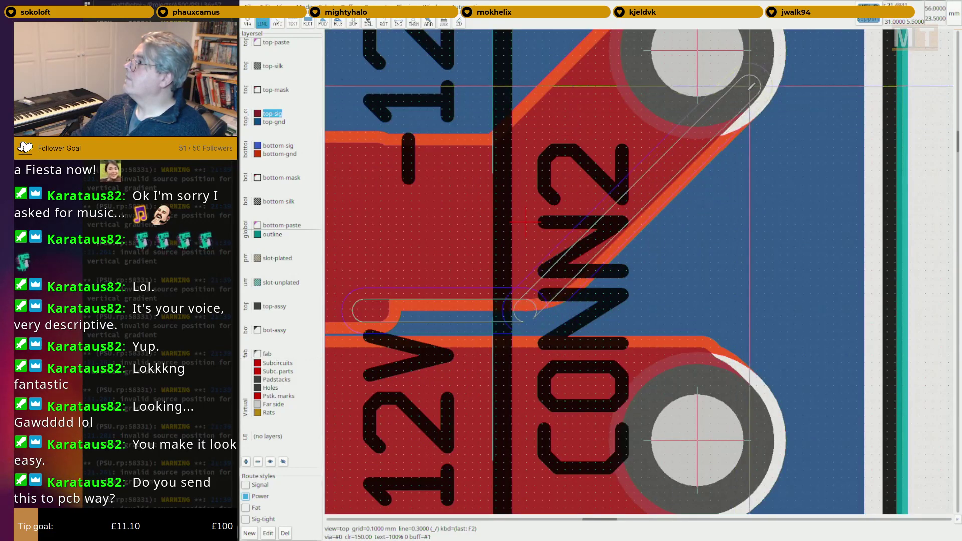
pyautogui.click(749, 87)
pyautogui.press('Escape')
# Save the board layout with the added copper.
pyautogui.scroll(-4, 535, 172)
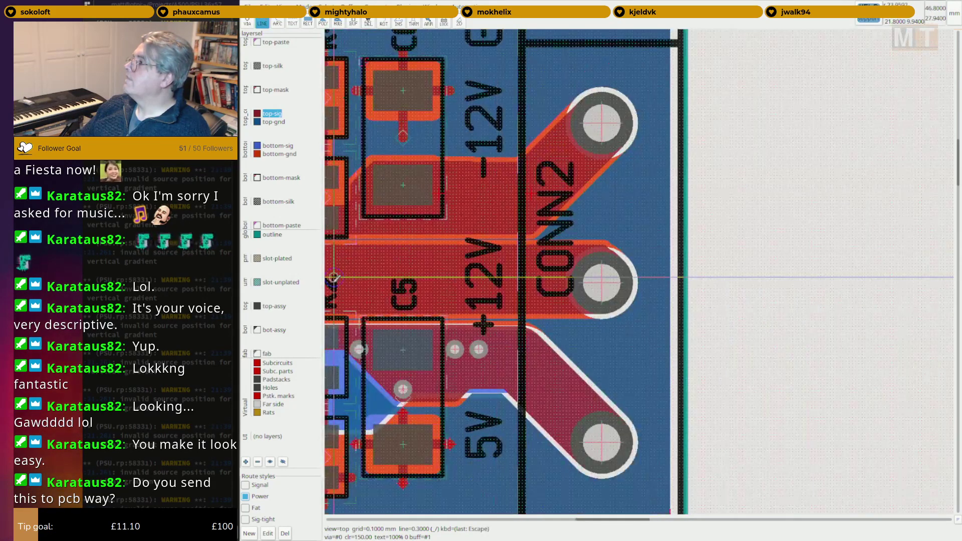
pyautogui.moveTo(332, 277); pyautogui.dragTo(508, 239, button='middle')
pyautogui.scroll(-1, 489, 261)
pyautogui.scroll(-1, 625, 297)
pyautogui.moveTo(431, 260); pyautogui.dragTo(631, 310, button='middle')
pyautogui.scroll(-2, 652, 313)
pyautogui.press('Escape')
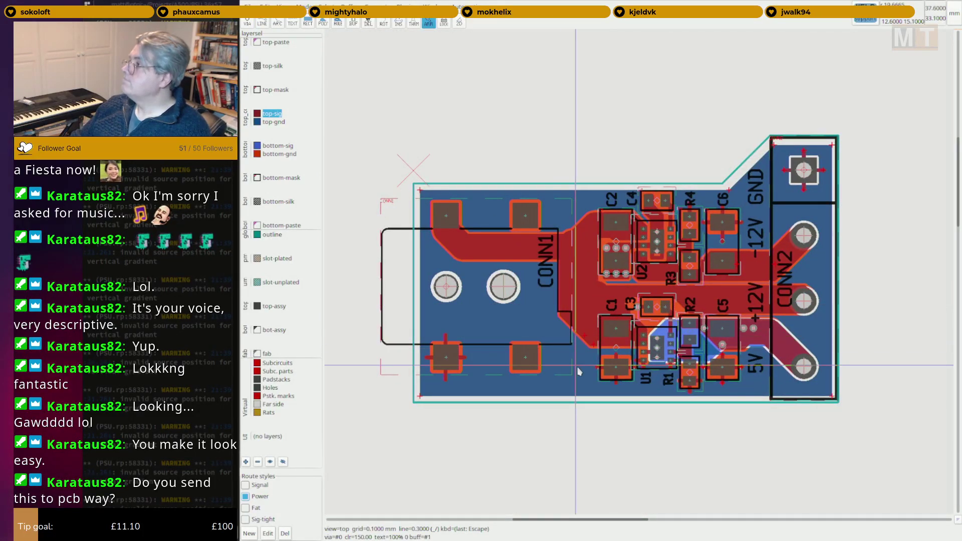
pyautogui.moveTo(574, 409); pyautogui.dragTo(563, 407, button='middle')
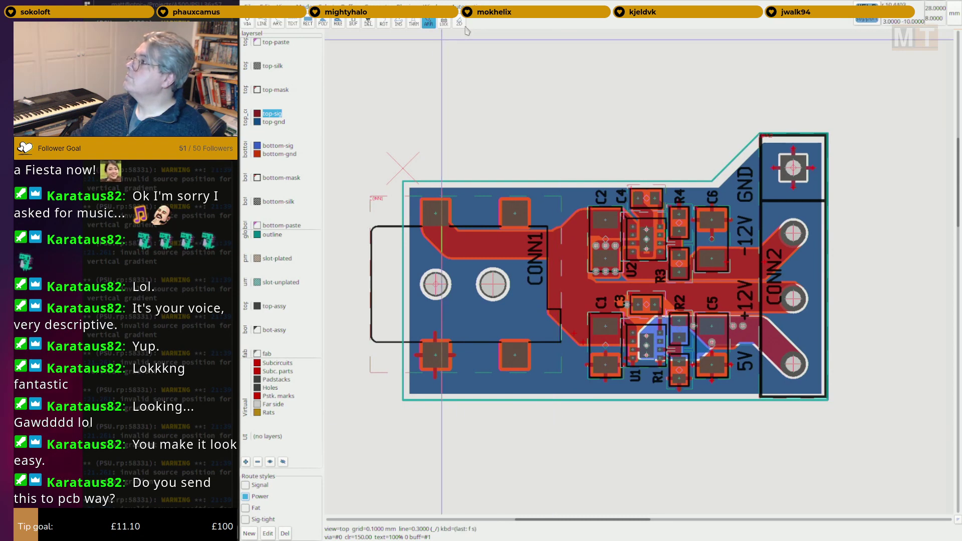
# Export the board's render images with the render script and close the message log.
pyautogui.click(465, 6)
pyautogui.moveTo(506, 39)
pyautogui.click(565, 45)
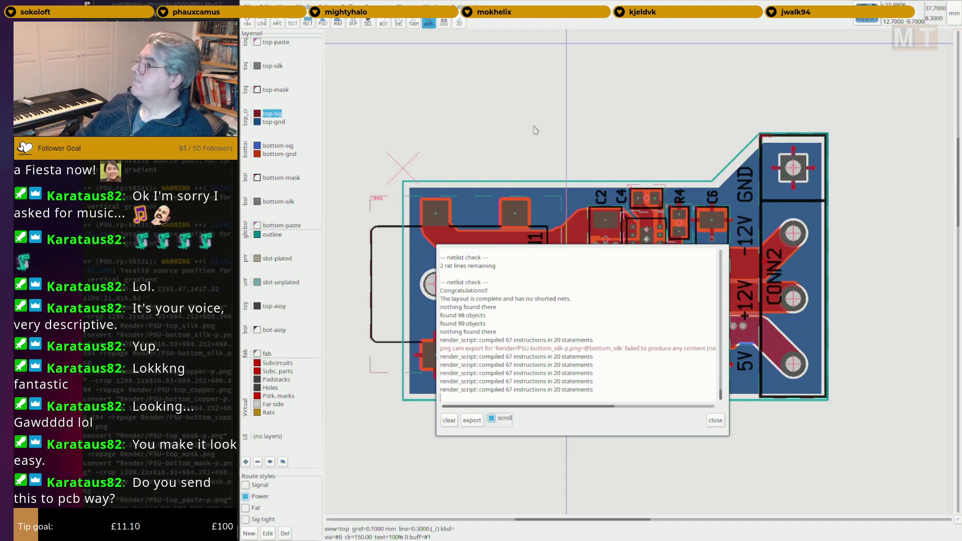
pyautogui.click(715, 420)
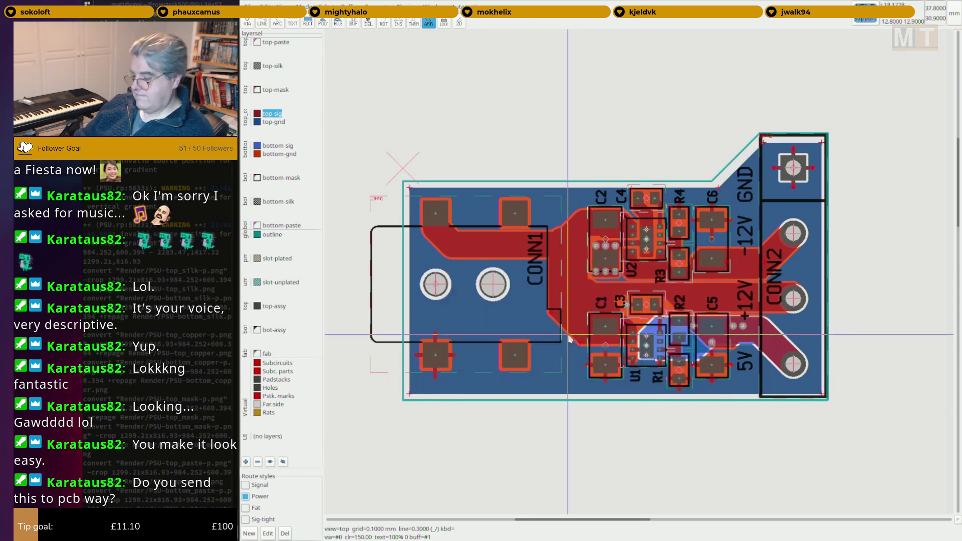
# Switch to Blender, save the new settings and delete the default cube.
pyautogui.hotkey('ctrl', 'alt', 'Right')
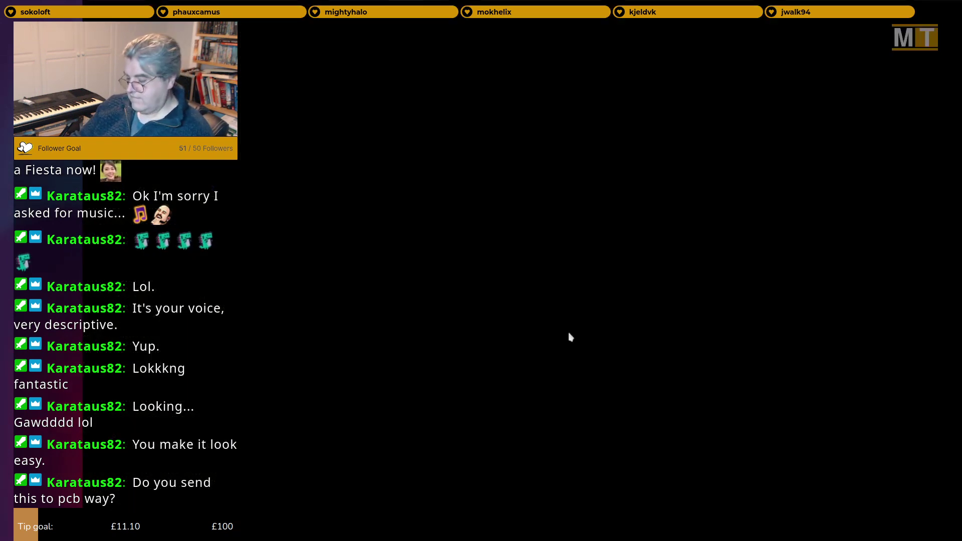
pyautogui.hotkey('ctrl', 'alt', 'Right')
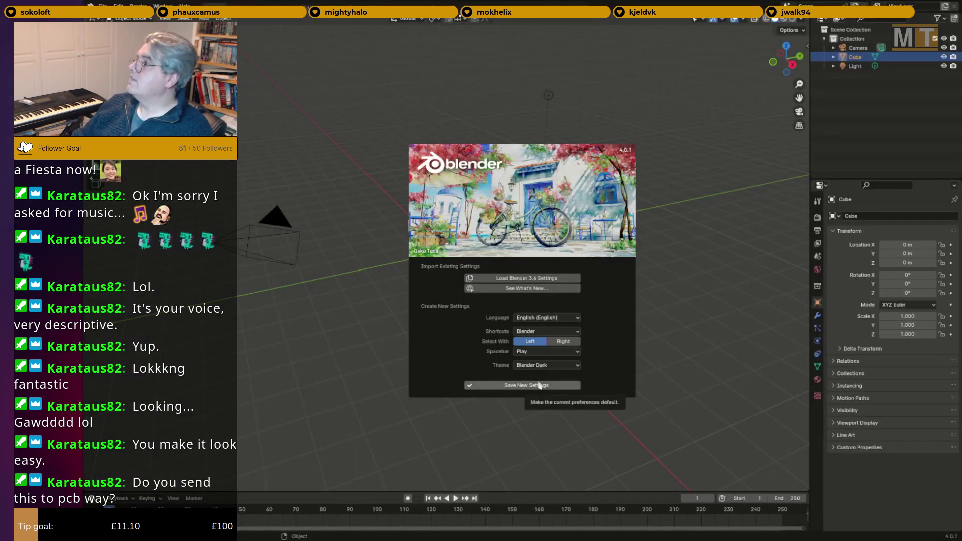
pyautogui.click(476, 385)
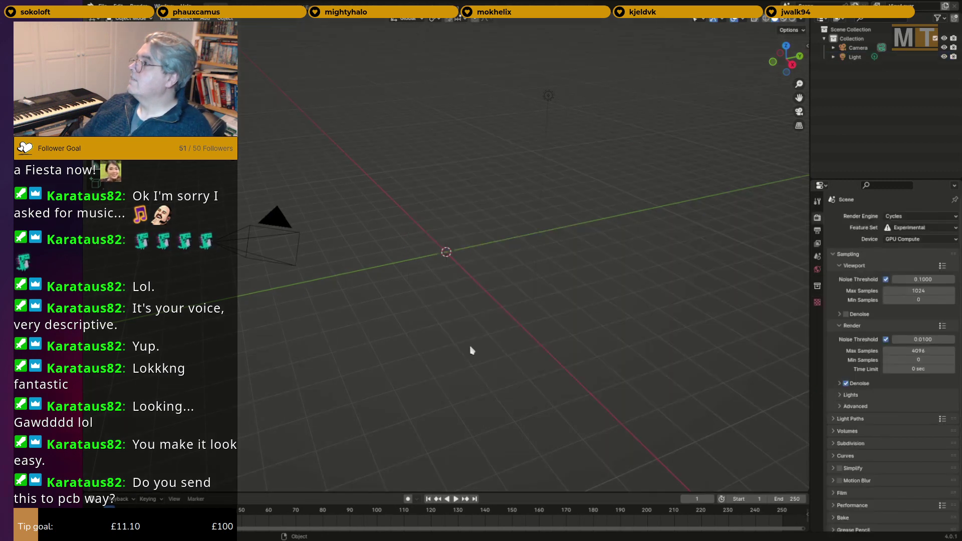
# Enlarge the timeline area and change it into a Text Editor.
pyautogui.moveTo(556, 262)
pyautogui.mouseDown(button='middle')
pyautogui.moveTo(554, 283)
pyautogui.moveTo(539, 273)
pyautogui.mouseUp(button='middle')
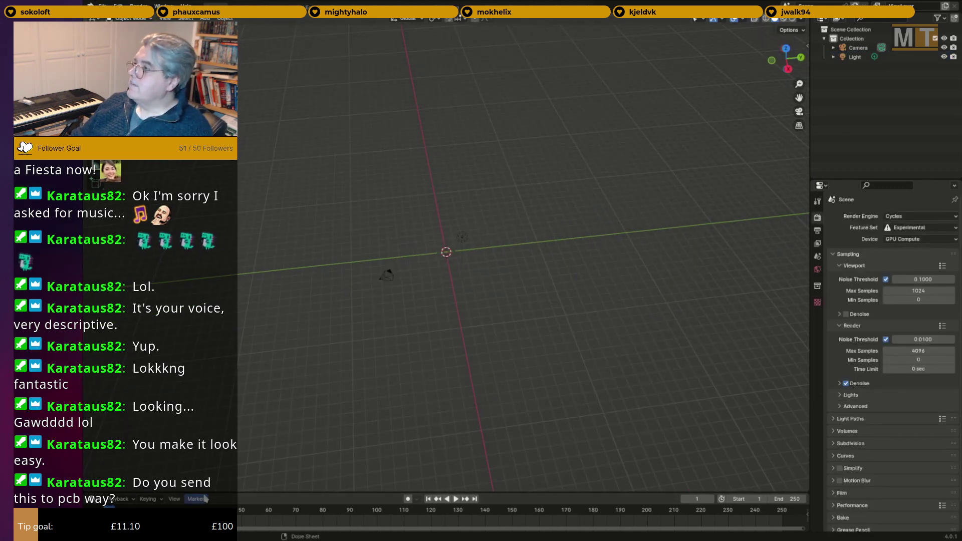
pyautogui.moveTo(100, 492); pyautogui.dragTo(100, 333)
pyautogui.click(93, 338)
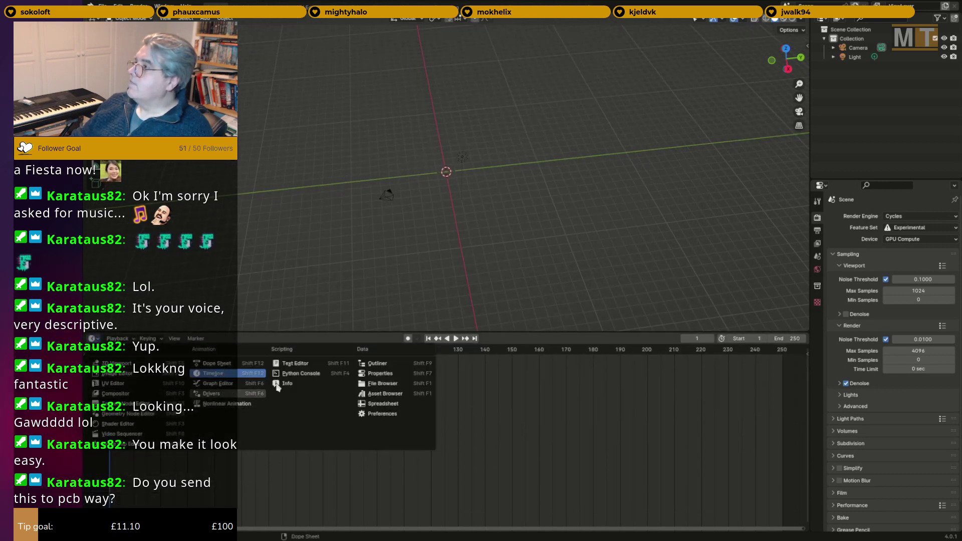
pyautogui.click(295, 364)
# Open the PSU.py script from the Projects/A500/PSU/Render folder and run it to build the board model.
pyautogui.click(462, 339)
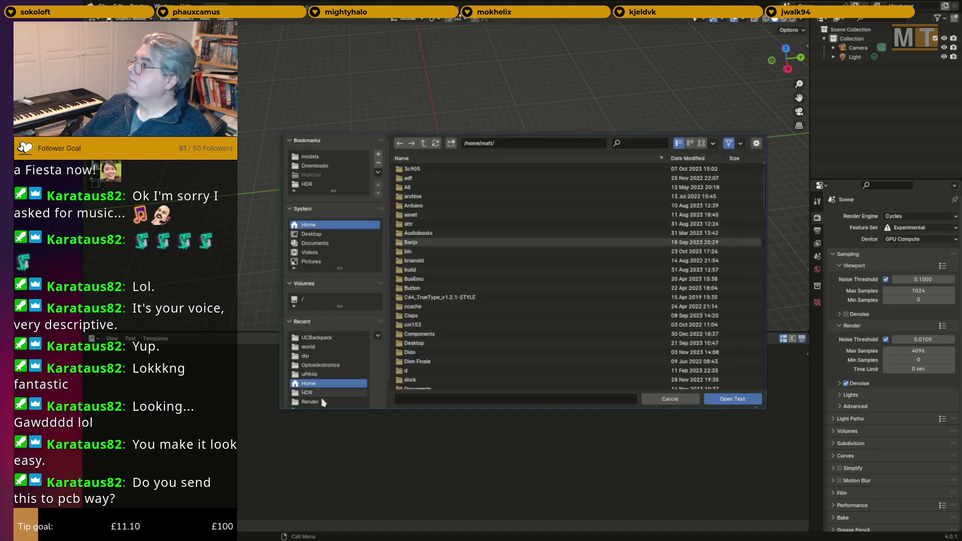
pyautogui.scroll(-1, 317, 391)
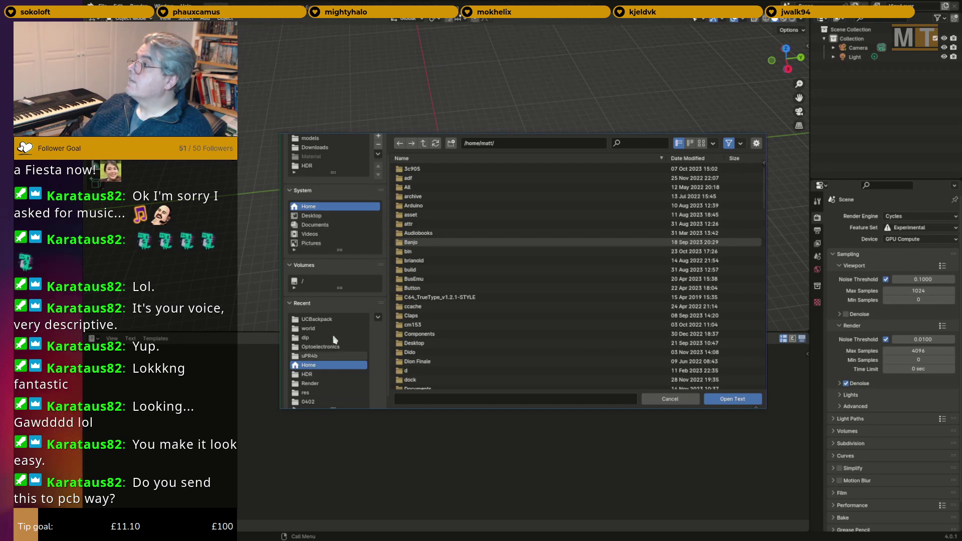
pyautogui.click(330, 320)
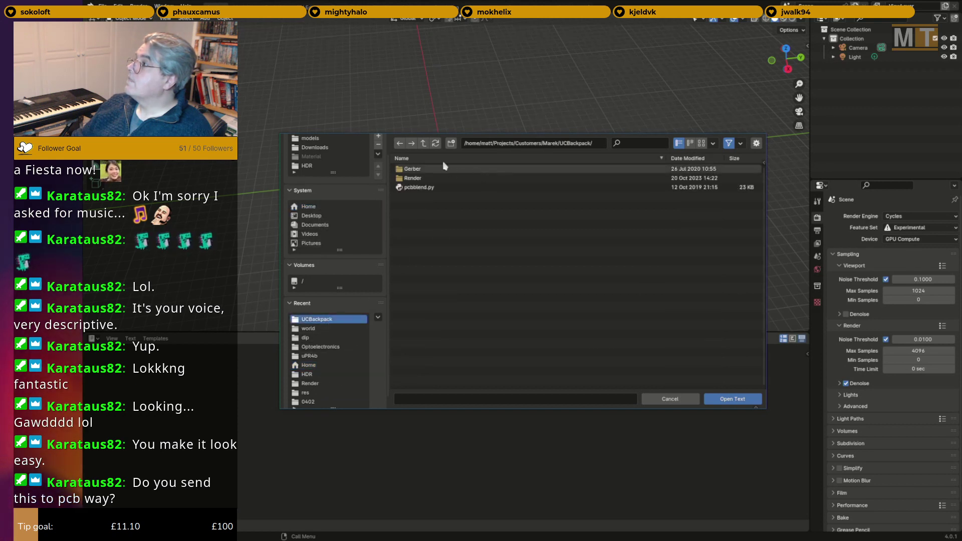
pyautogui.click(423, 144)
pyautogui.click(423, 143)
pyautogui.click(423, 143)
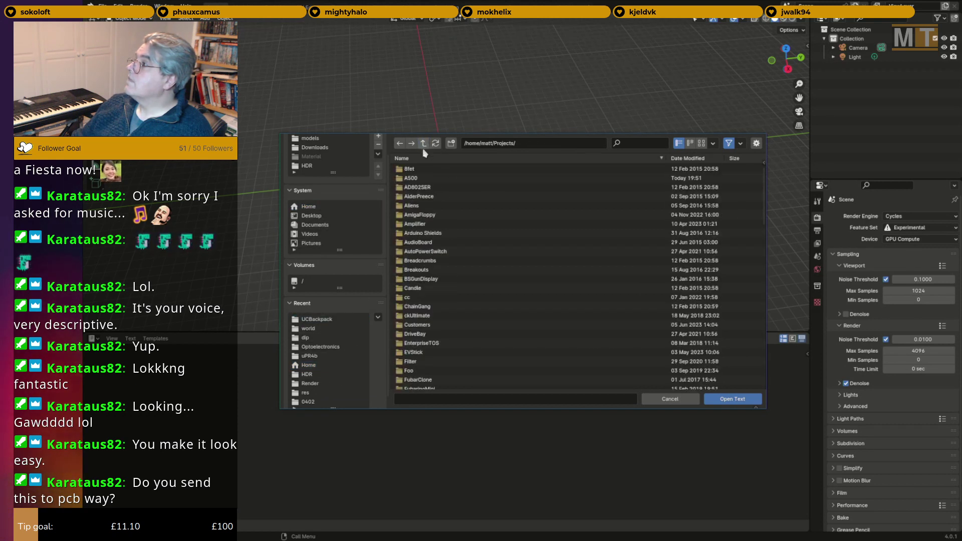
pyautogui.click(420, 181)
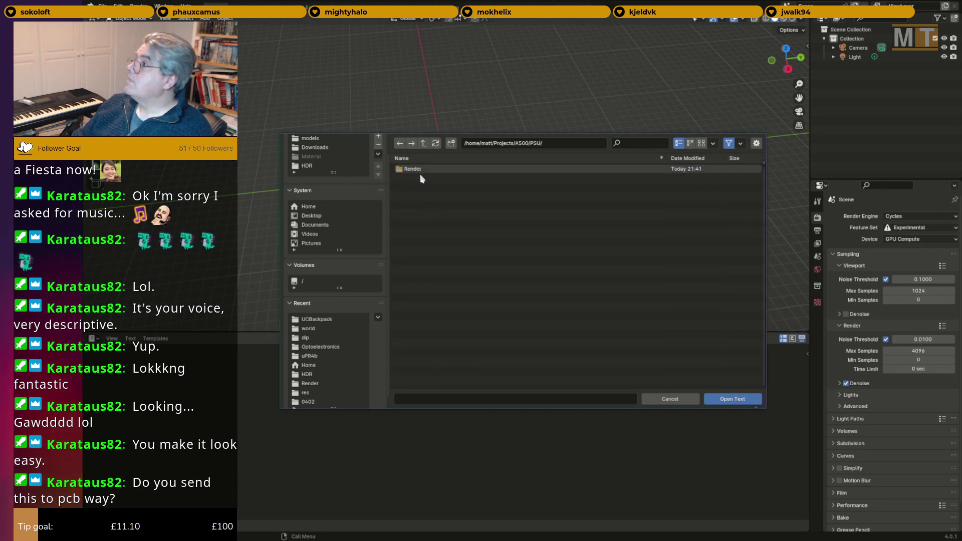
pyautogui.click(448, 171)
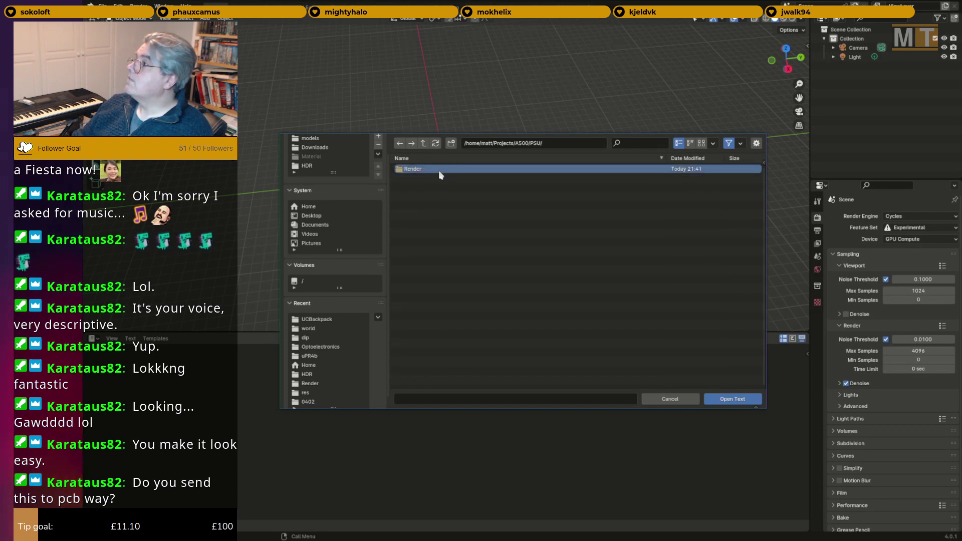
pyautogui.doubleClick(423, 170)
pyautogui.doubleClick(423, 171)
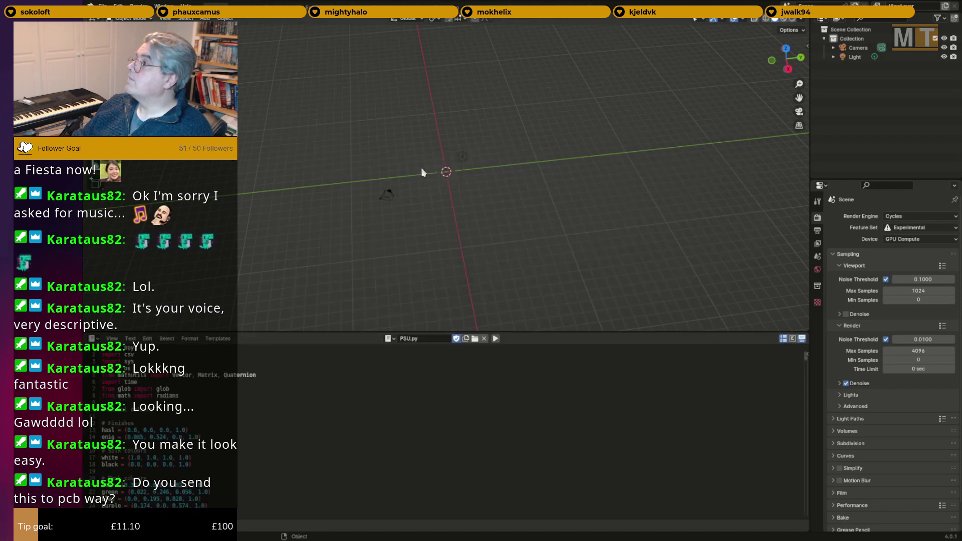
pyautogui.click(496, 339)
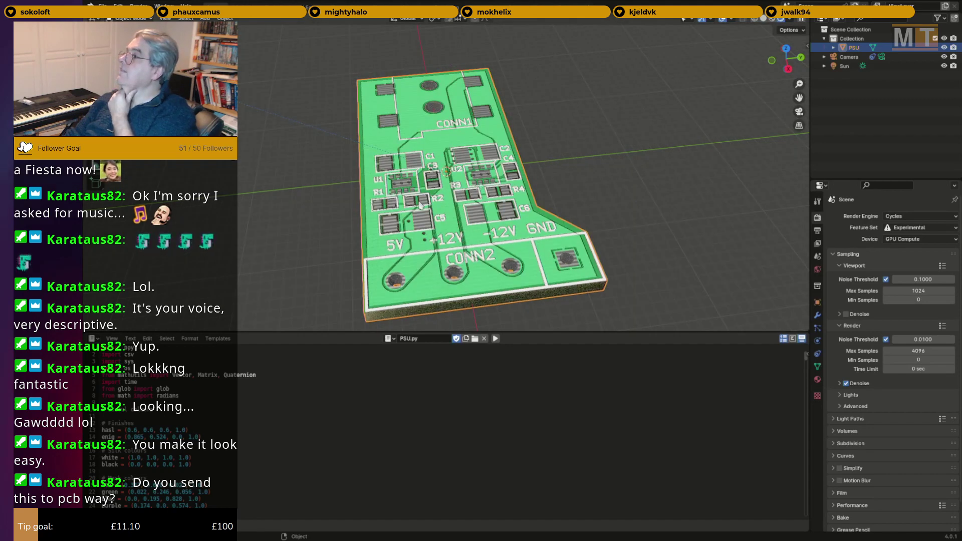
# In Edit Mode, select all linked flat faces on the board's underside and assign them the PCB Bottom material.
pyautogui.moveTo(419, 204); pyautogui.dragTo(501, 150, button='middle')
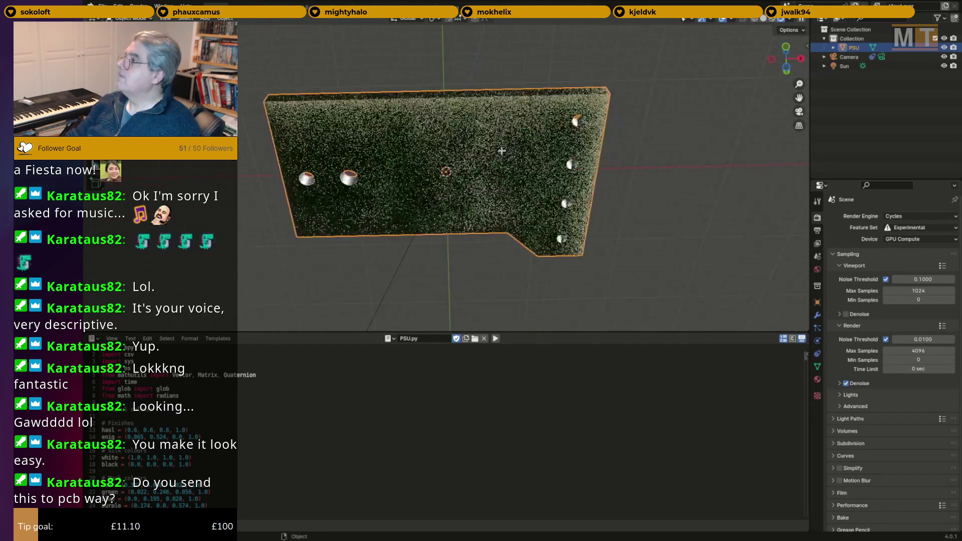
pyautogui.press('Tab')
pyautogui.hotkey('alt', 'a')
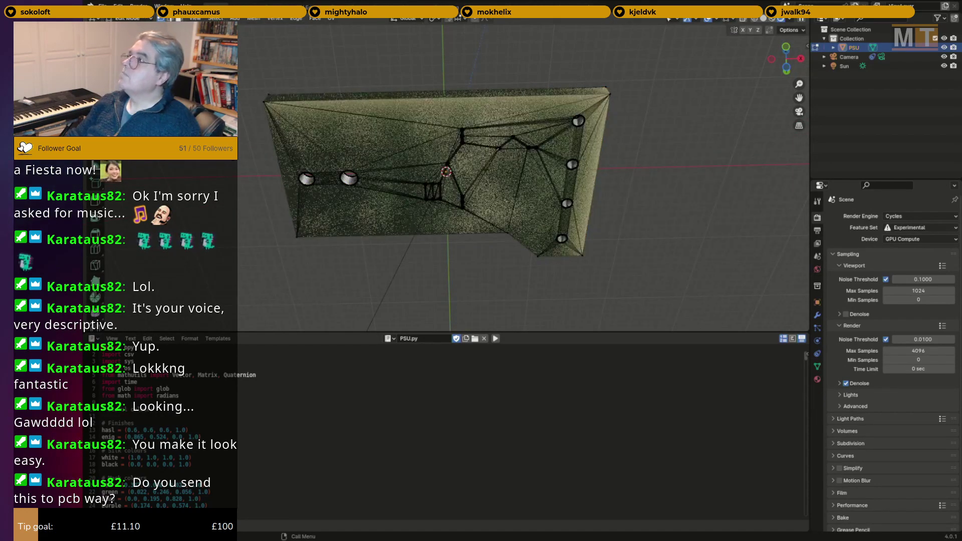
pyautogui.click(409, 147)
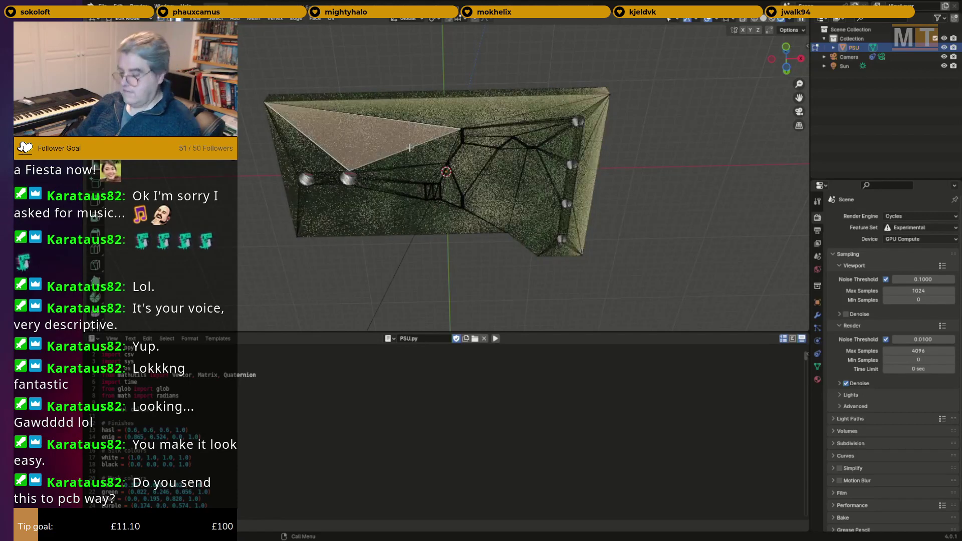
pyautogui.hotkey('ctrl', 'shift', 'alt', 'f')
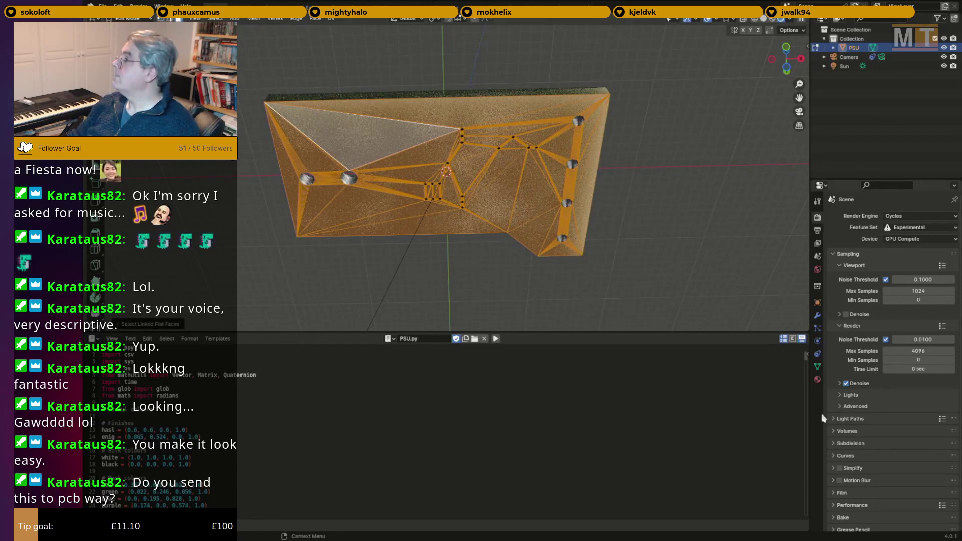
pyautogui.click(817, 380)
pyautogui.click(856, 237)
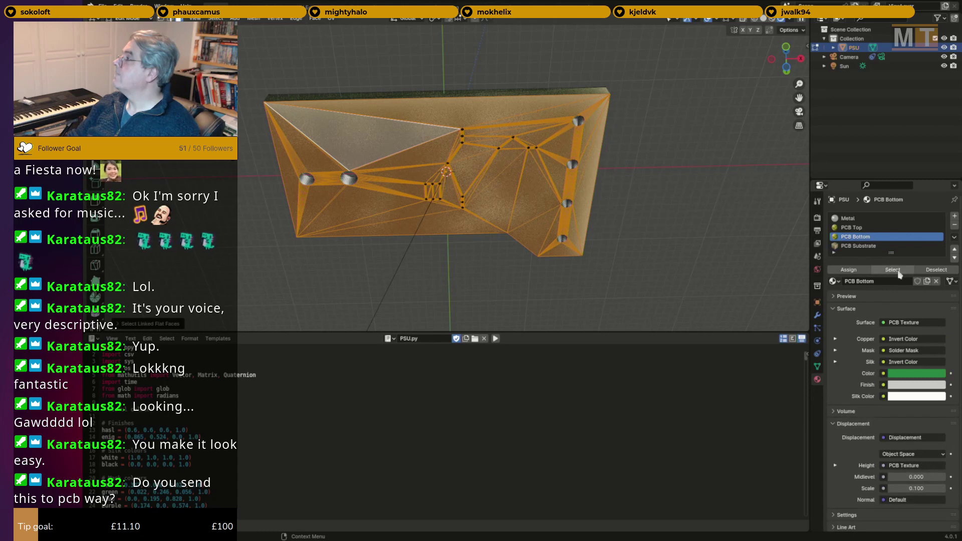
pyautogui.click(859, 271)
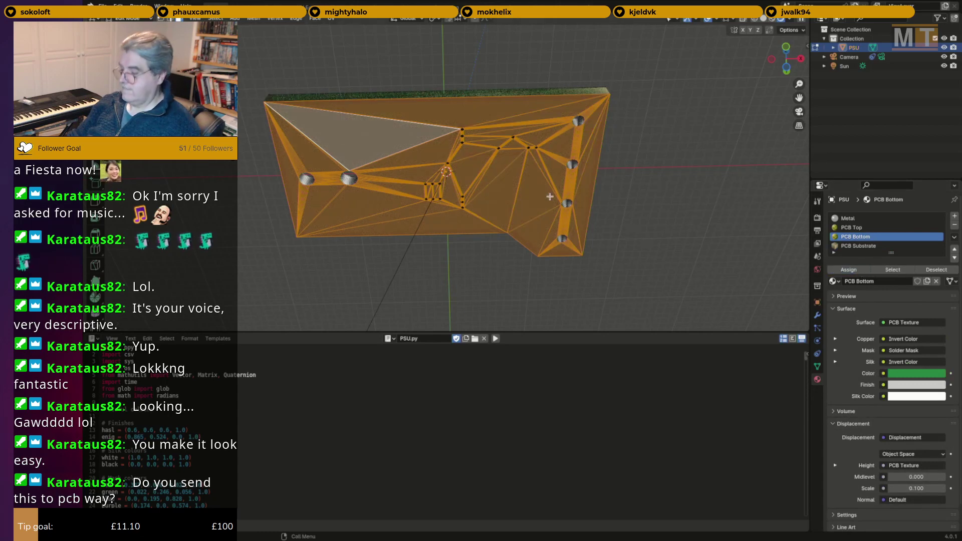
# Map the underside's UVs with Project from View in top view, return to Object Mode and inspect the board.
pyautogui.hotkey('alt', 'a')
pyautogui.press('KP_7')
pyautogui.press('u')
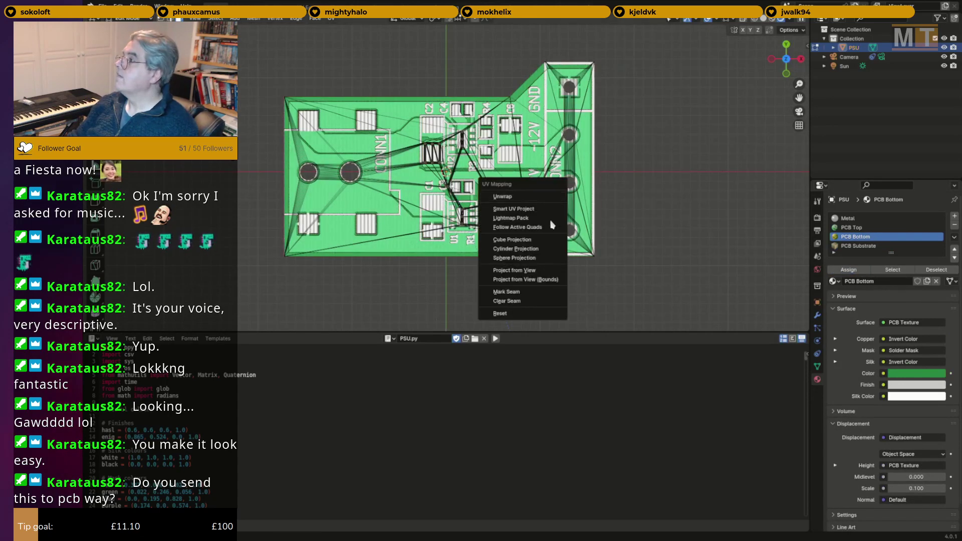
pyautogui.click(539, 273)
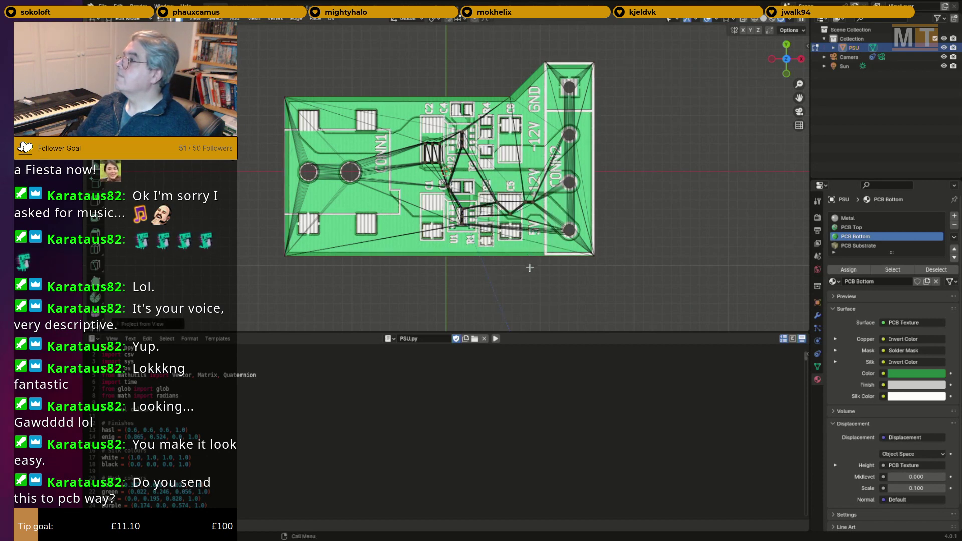
pyautogui.moveTo(529, 267); pyautogui.dragTo(518, 88, button='middle')
pyautogui.press('Tab')
pyautogui.moveTo(491, 149)
pyautogui.mouseDown(button='middle')
pyautogui.moveTo(503, 94)
pyautogui.moveTo(492, 131)
pyautogui.mouseUp(button='middle')
pyautogui.scroll(3, 550, 117)
pyautogui.moveTo(552, 116); pyautogui.dragTo(499, 249, button='middle')
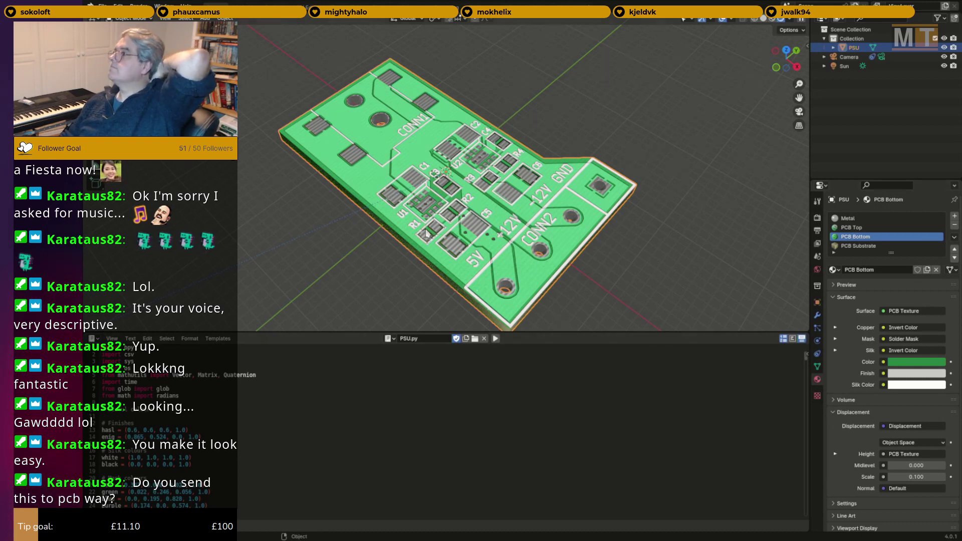
pyautogui.moveTo(426, 232); pyautogui.dragTo(506, 255, button='middle')
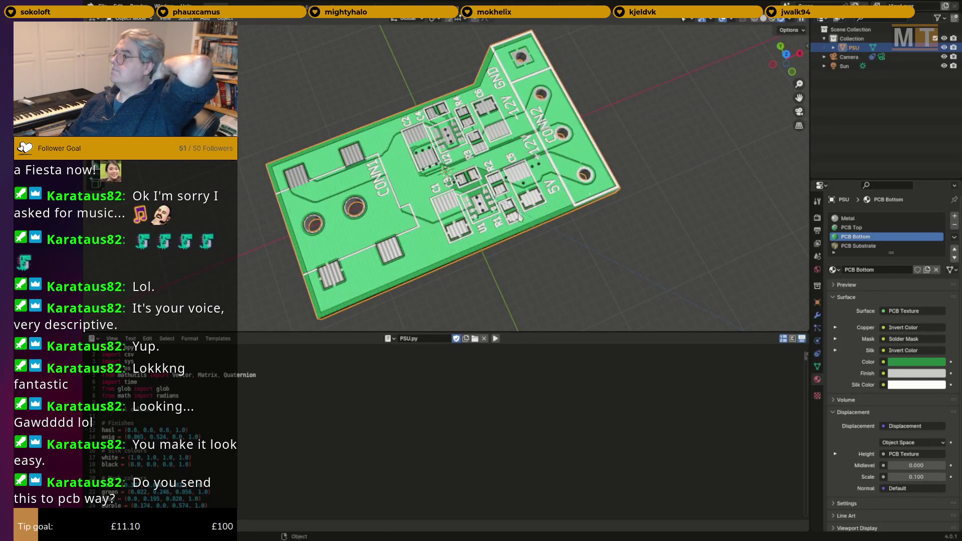
# Delete the Sun light from the scene.
pyautogui.click(849, 57)
pyautogui.click(846, 66)
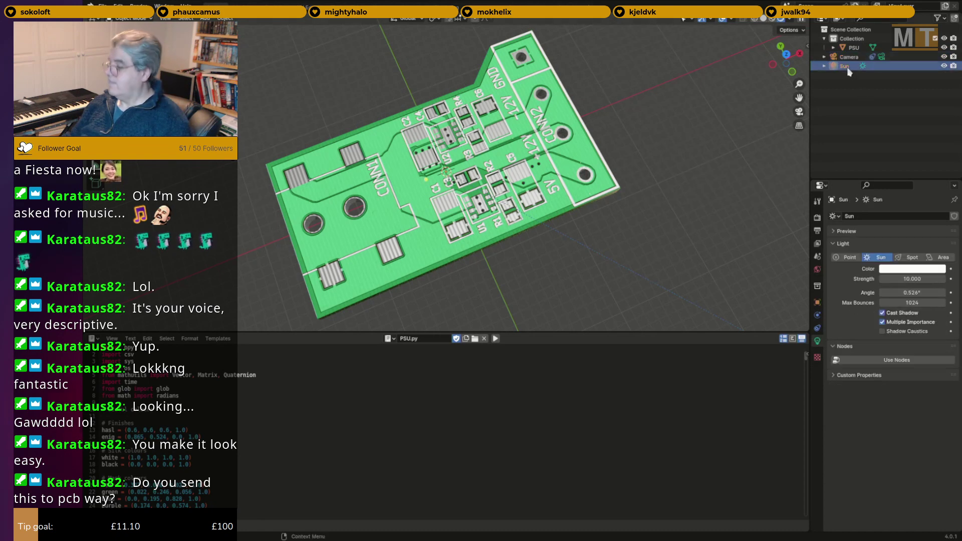
pyautogui.press('Delete')
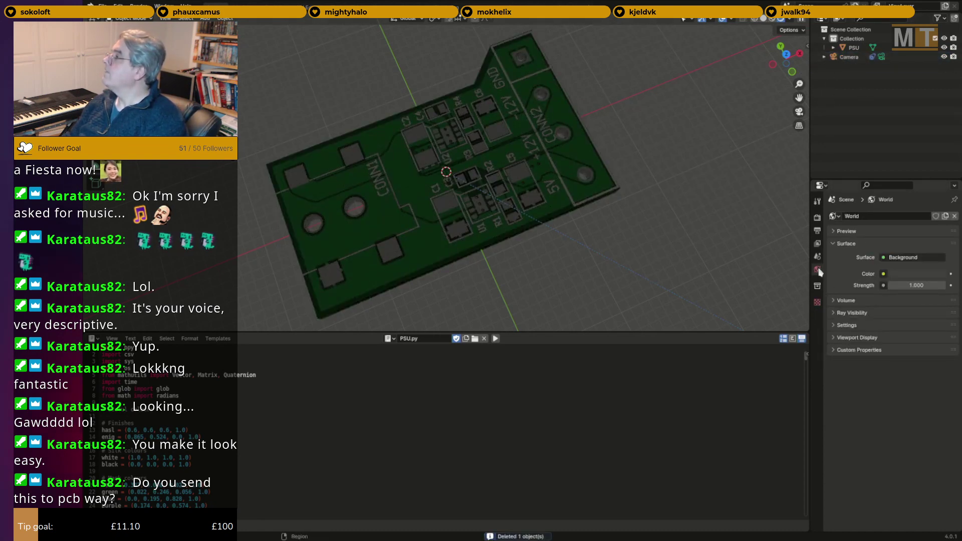
pyautogui.click(817, 217)
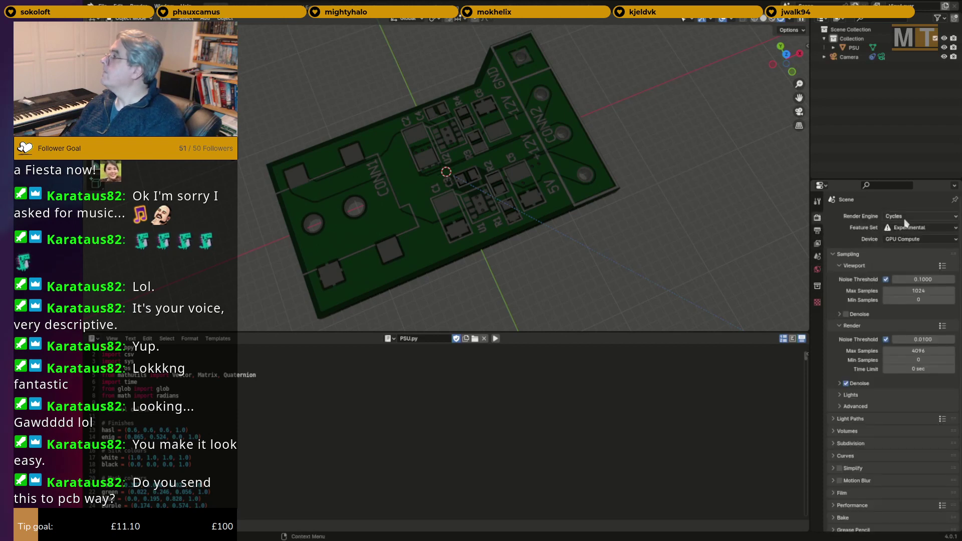
pyautogui.click(949, 218)
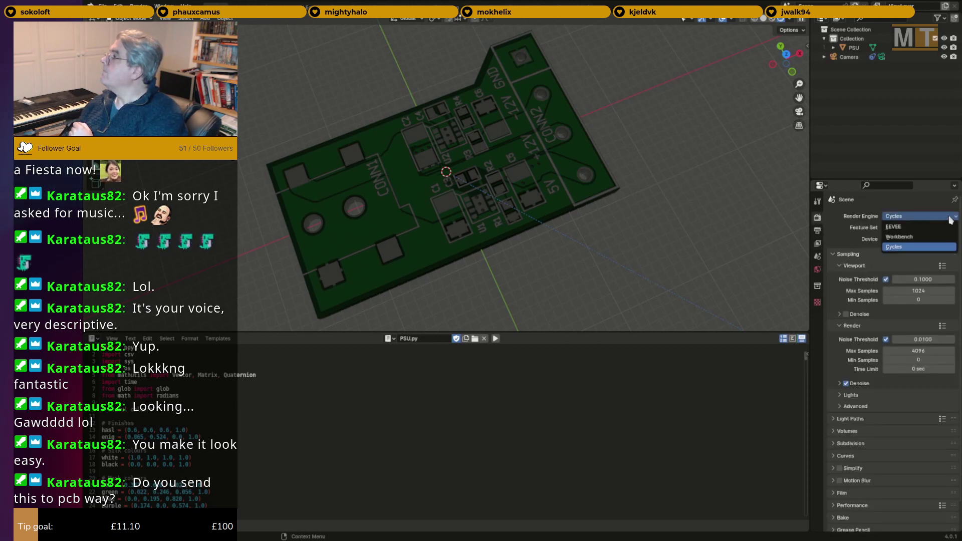
pyautogui.click(950, 219)
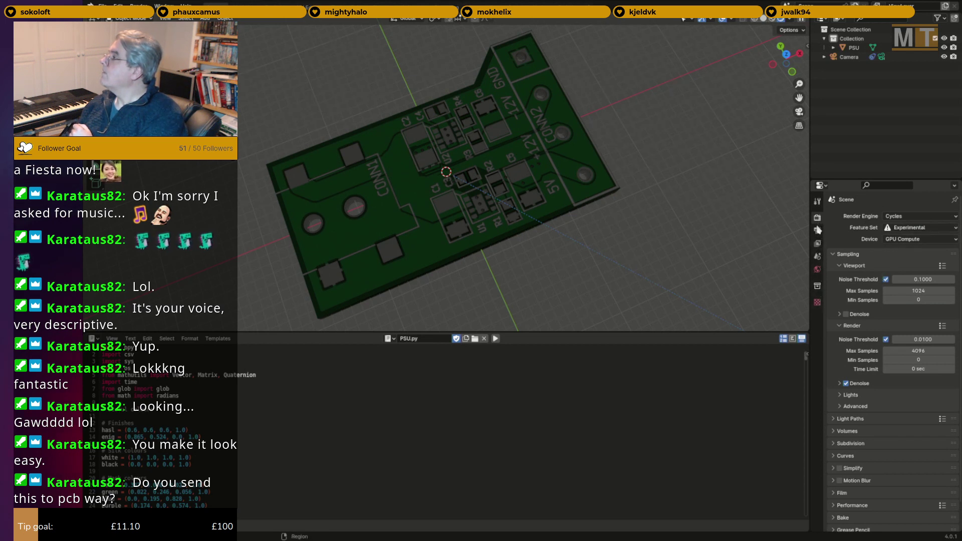
# Give the world background an Environment Texture using 115_hdrmaps_com_free.exr from the HDR folder.
pyautogui.click(817, 269)
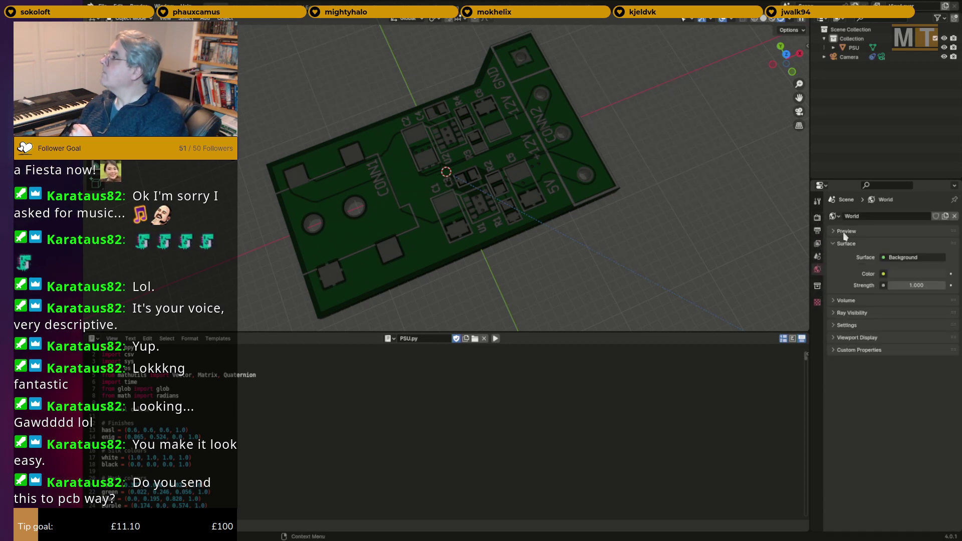
pyautogui.click(895, 259)
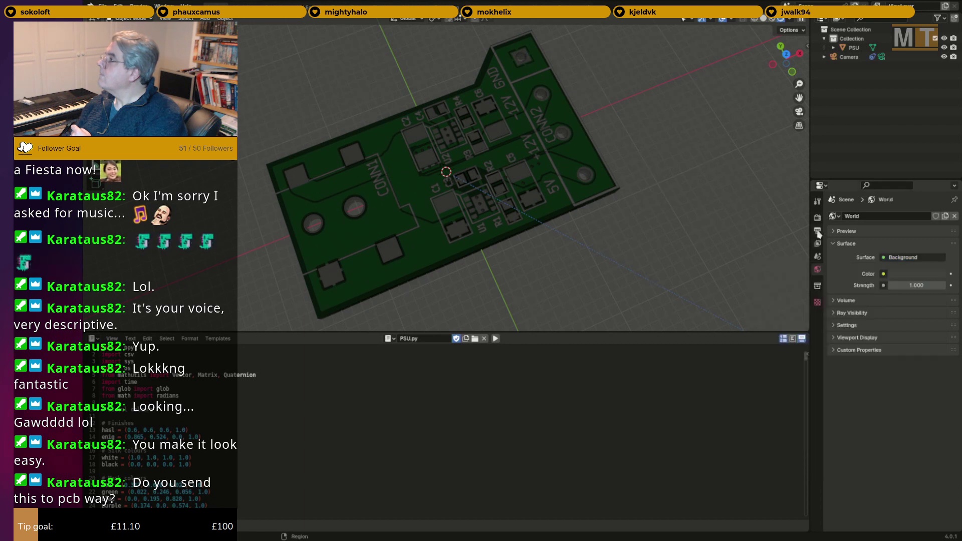
pyautogui.click(883, 273)
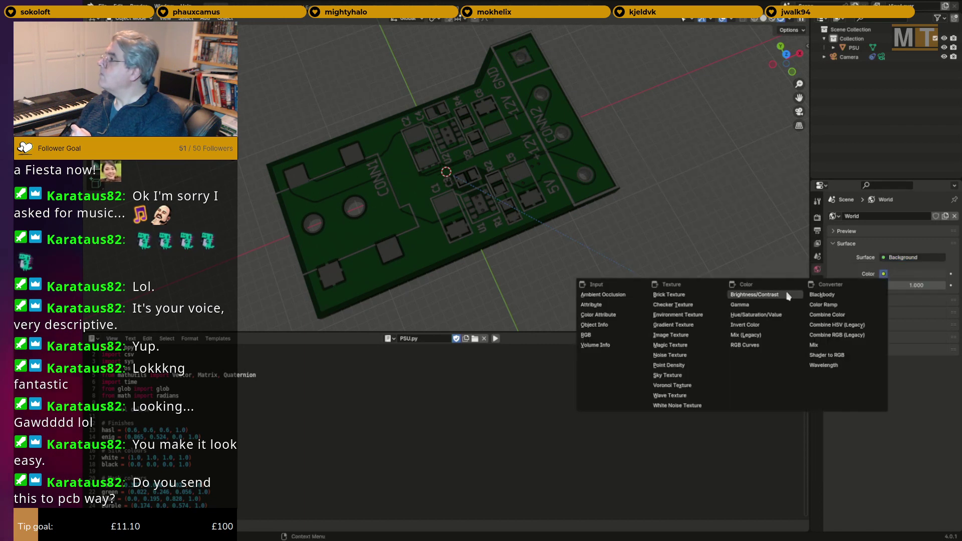
pyautogui.click(677, 314)
pyautogui.click(907, 286)
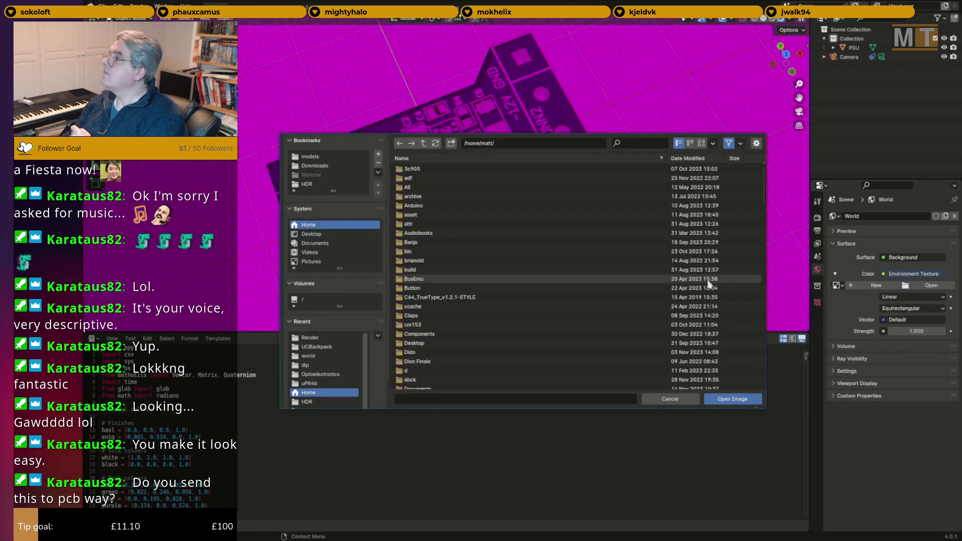
pyautogui.scroll(-2, 328, 245)
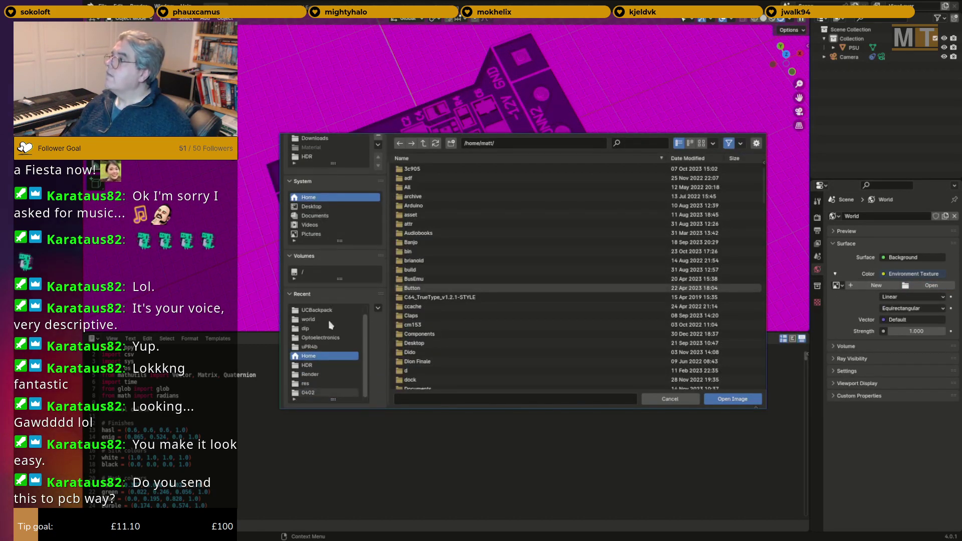
pyautogui.scroll(-1, 319, 366)
pyautogui.click(319, 365)
pyautogui.scroll(-15, 476, 258)
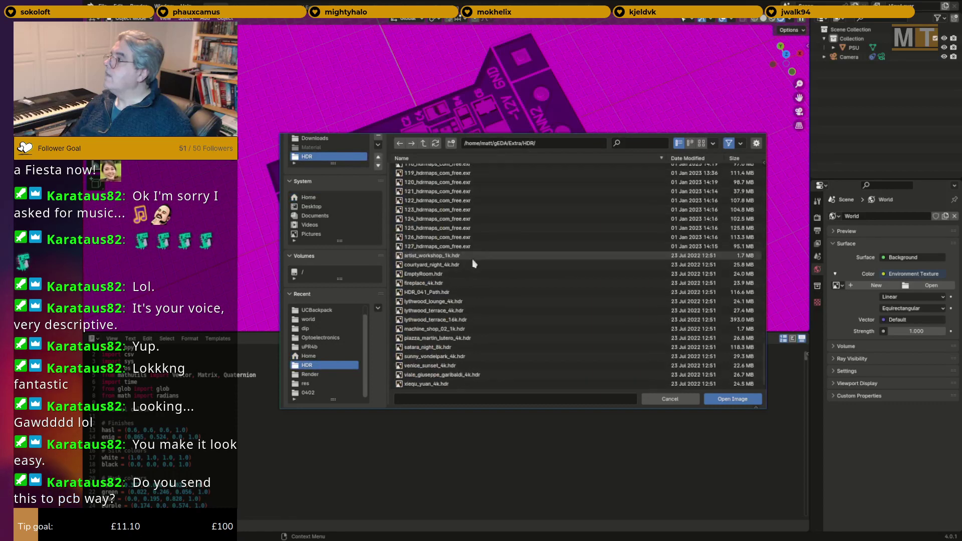
pyautogui.doubleClick(458, 210)
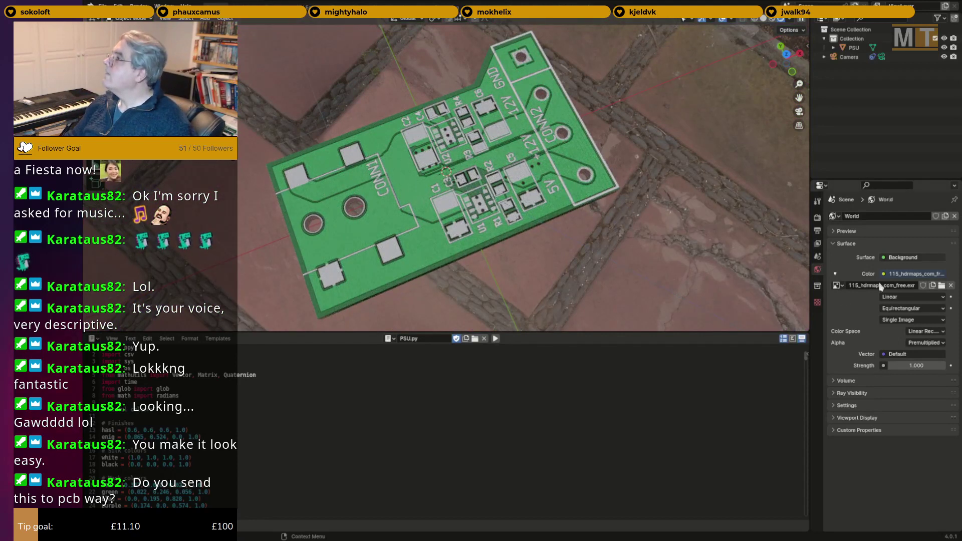
# Enable the Transparent film option in the render settings and check the board against the hidden background.
pyautogui.click(817, 217)
pyautogui.scroll(-2, 832, 280)
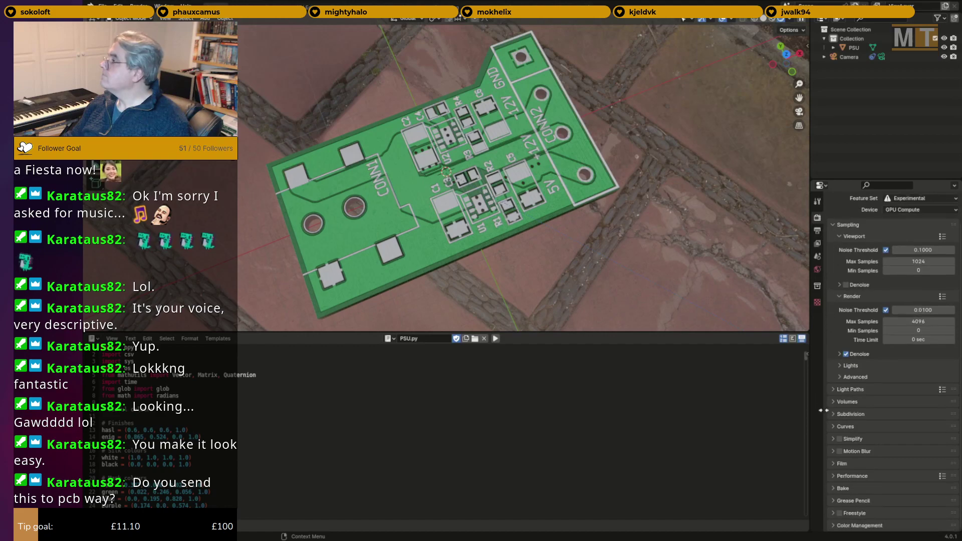
pyautogui.click(842, 465)
pyautogui.scroll(-4, 868, 486)
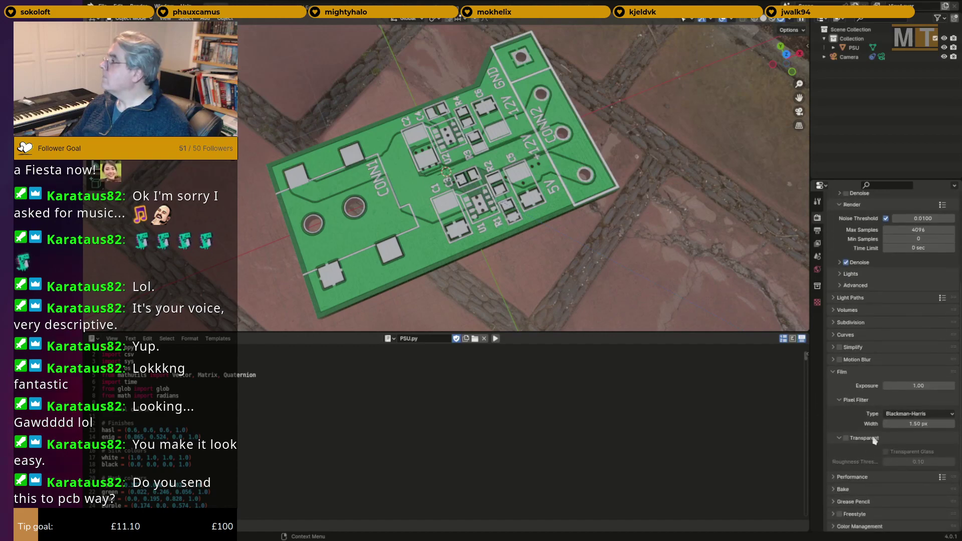
pyautogui.click(846, 438)
pyautogui.moveTo(678, 257); pyautogui.dragTo(584, 227, button='middle')
pyautogui.scroll(3, 533, 241)
pyautogui.moveTo(493, 229); pyautogui.dragTo(522, 242, button='middle')
pyautogui.scroll(-2, 522, 242)
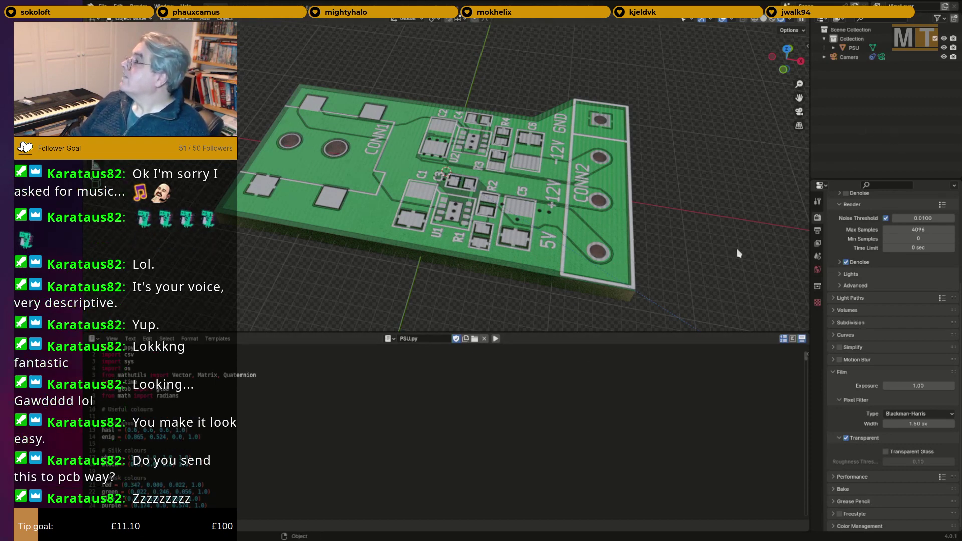
# Change the Text Editor area into a second 3D Viewport and select the PSU board in it.
pyautogui.click(93, 338)
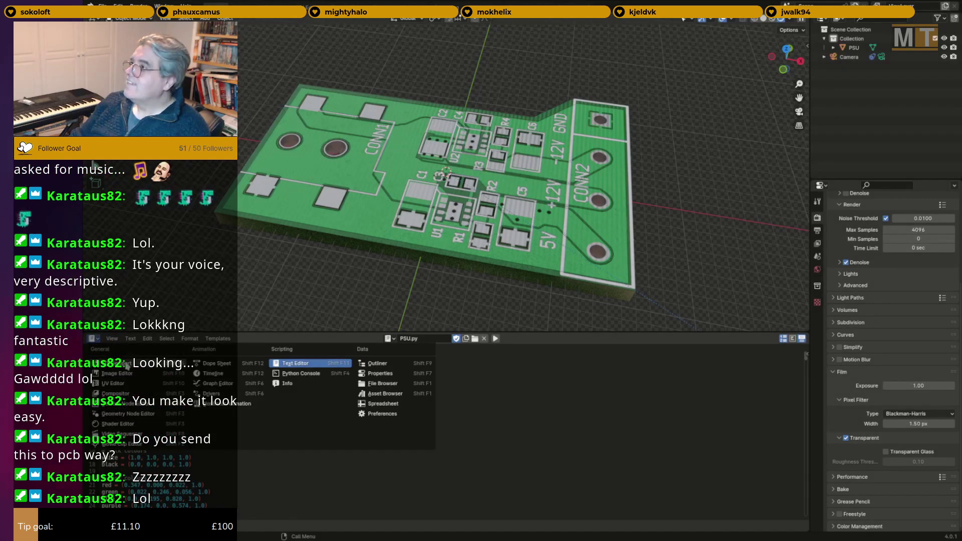
pyautogui.click(120, 363)
pyautogui.click(651, 392)
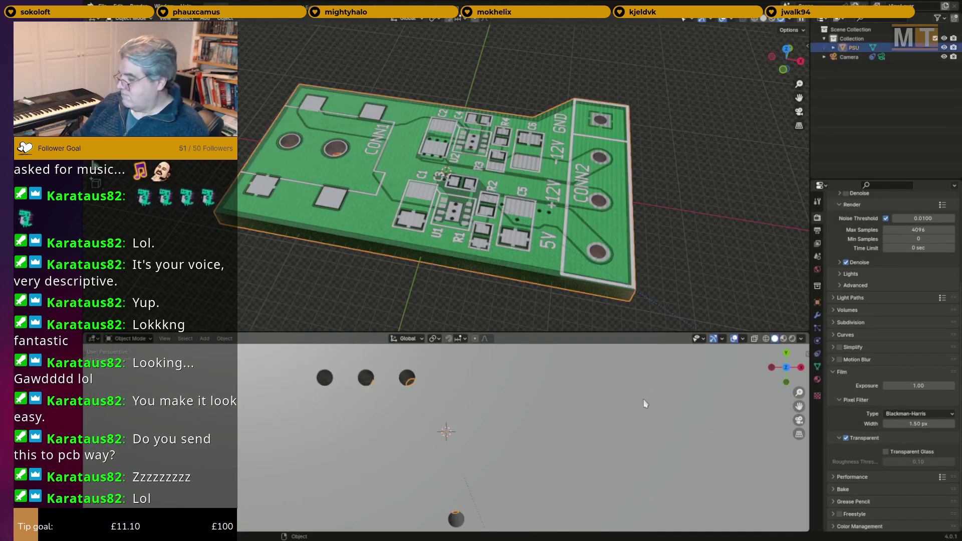
# Look through the camera in the second viewport and move the Camera in top view to centre it in front of the board.
pyautogui.press('KP_0')
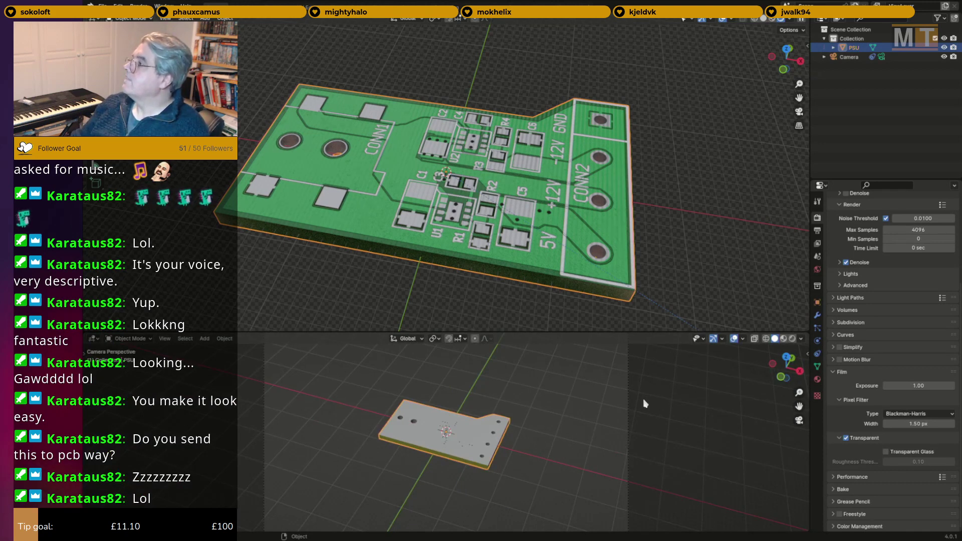
pyautogui.click(854, 58)
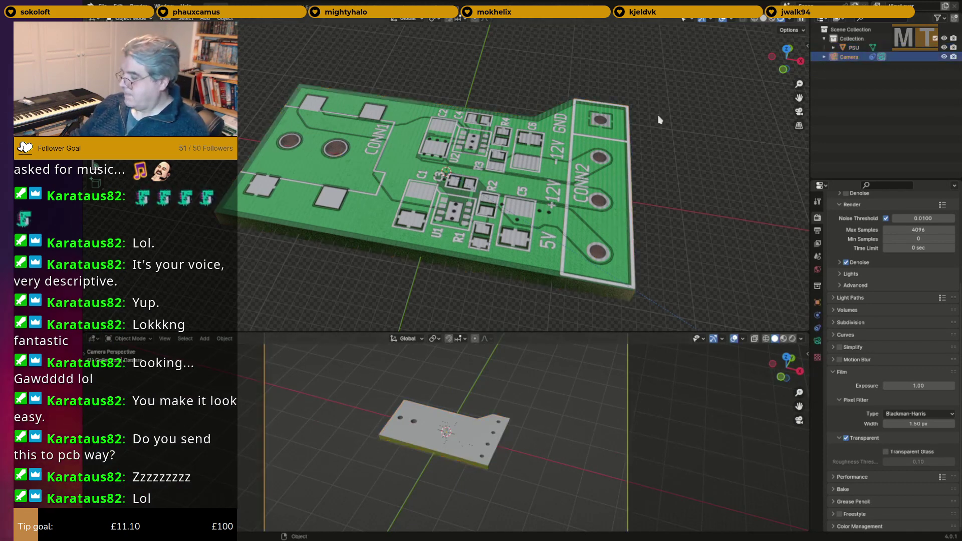
pyautogui.press('KP_7')
pyautogui.scroll(-6, 654, 251)
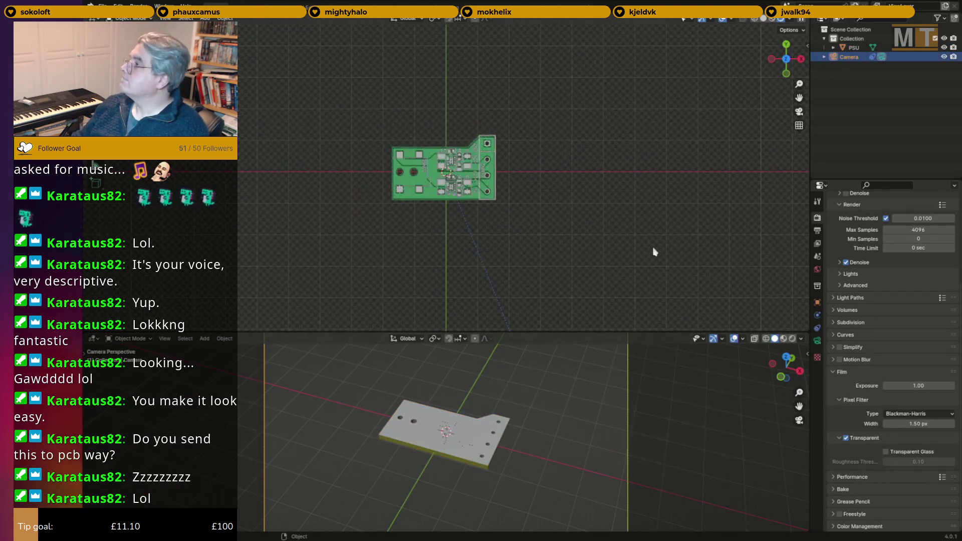
pyautogui.scroll(-7, 654, 252)
pyautogui.press('g')
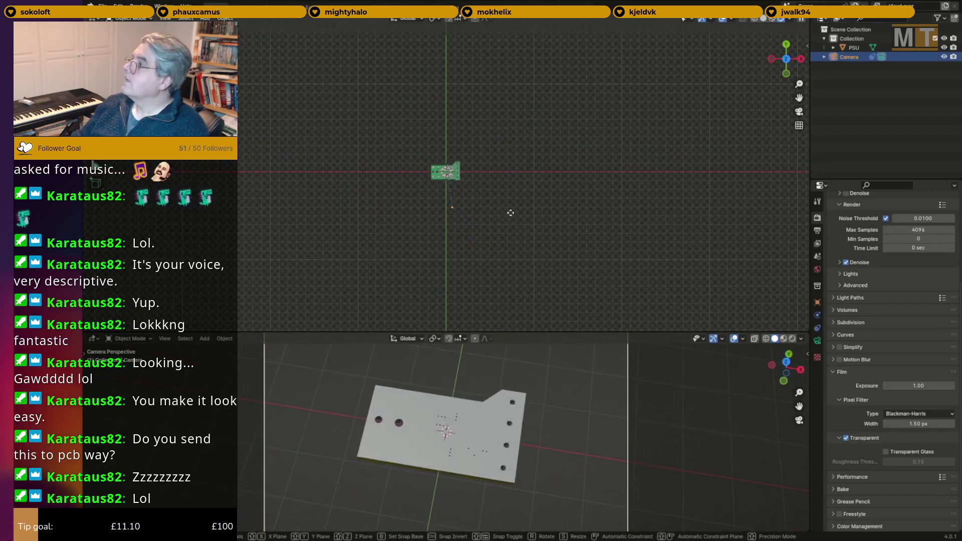
pyautogui.press('r')
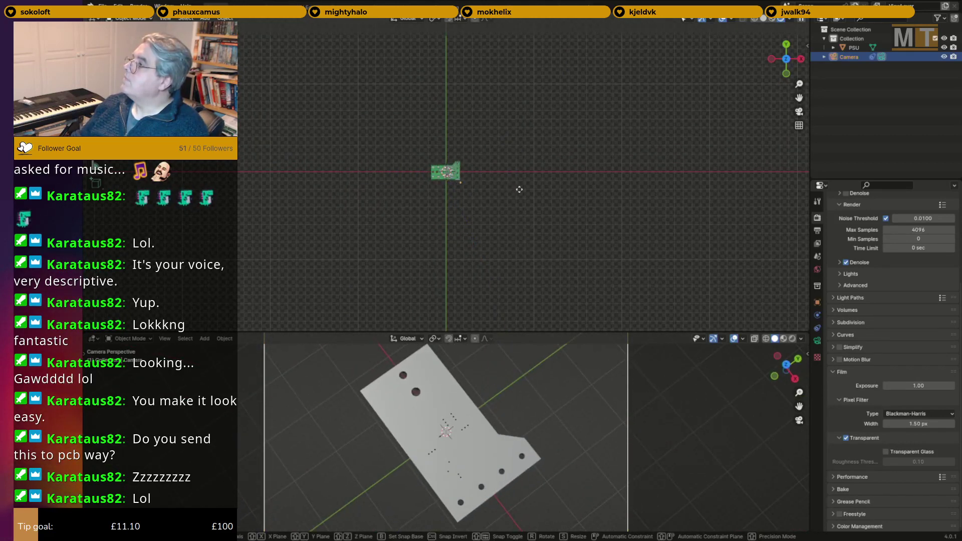
pyautogui.click(506, 201)
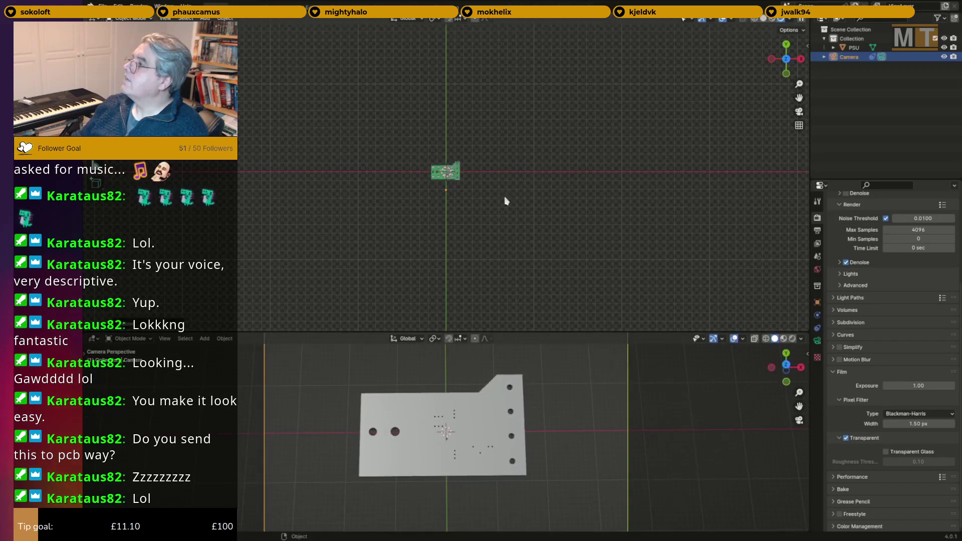
# Move the camera down along the Z axis in front view until it sits close above the board.
pyautogui.press('KP_1')
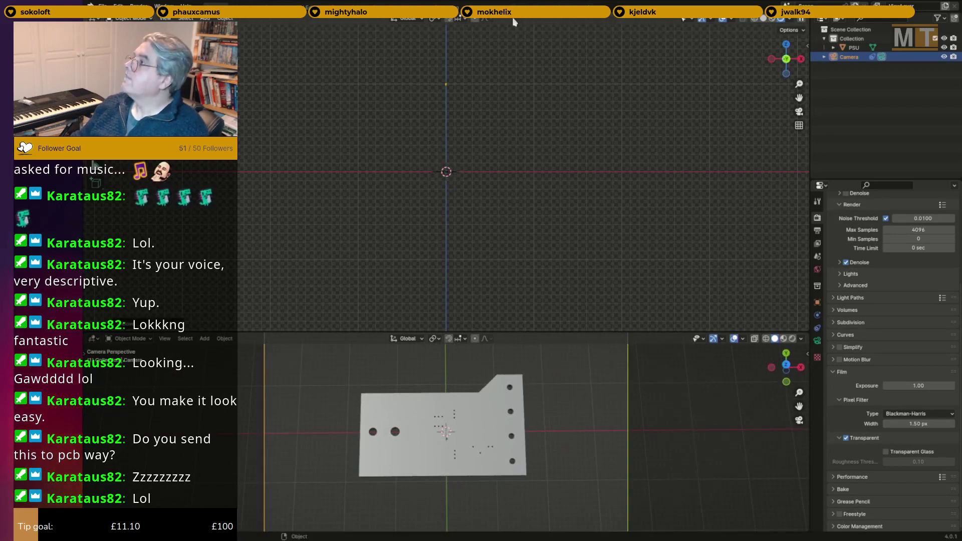
pyautogui.hotkey('alt', 'Tab')
pyautogui.scroll(-1, 532, 79)
pyautogui.hotkey('alt', 'Tab')
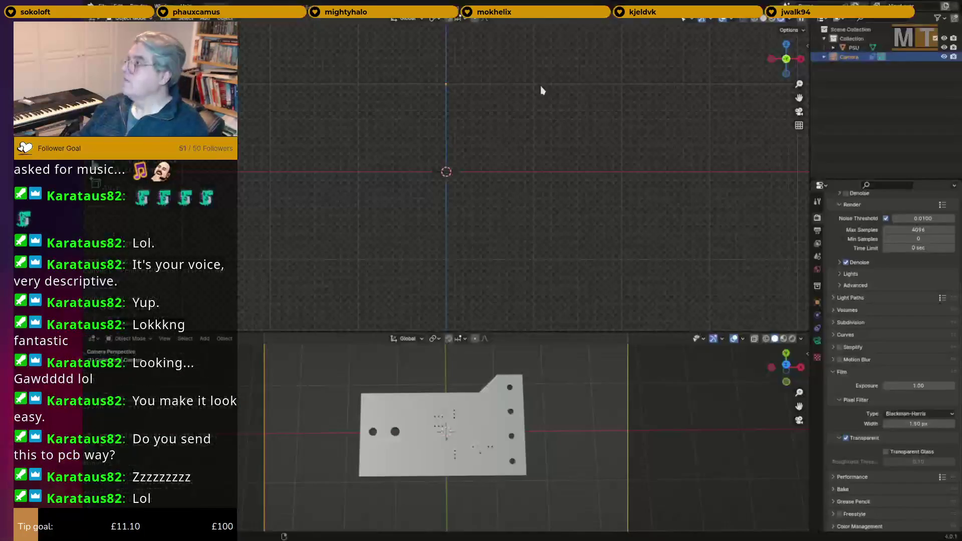
pyautogui.press('g')
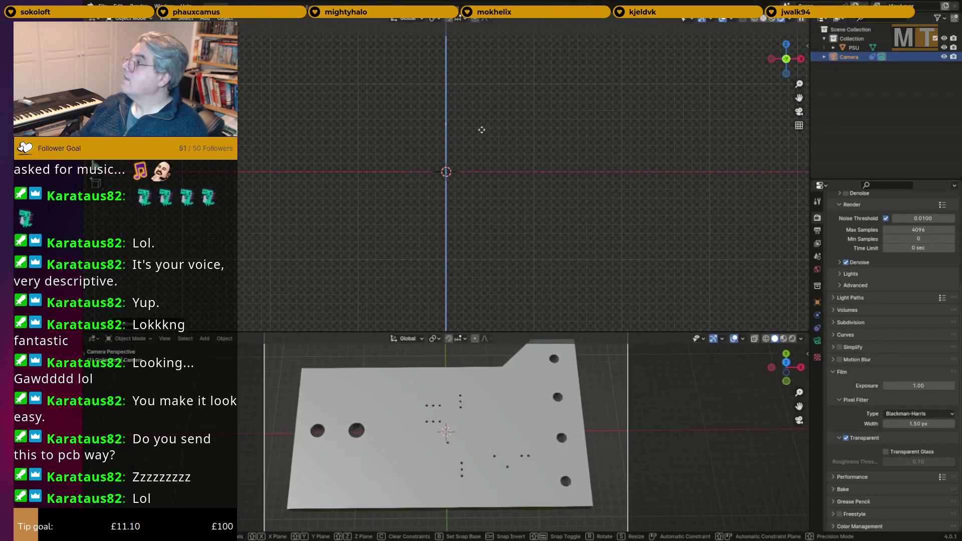
pyautogui.click(487, 156)
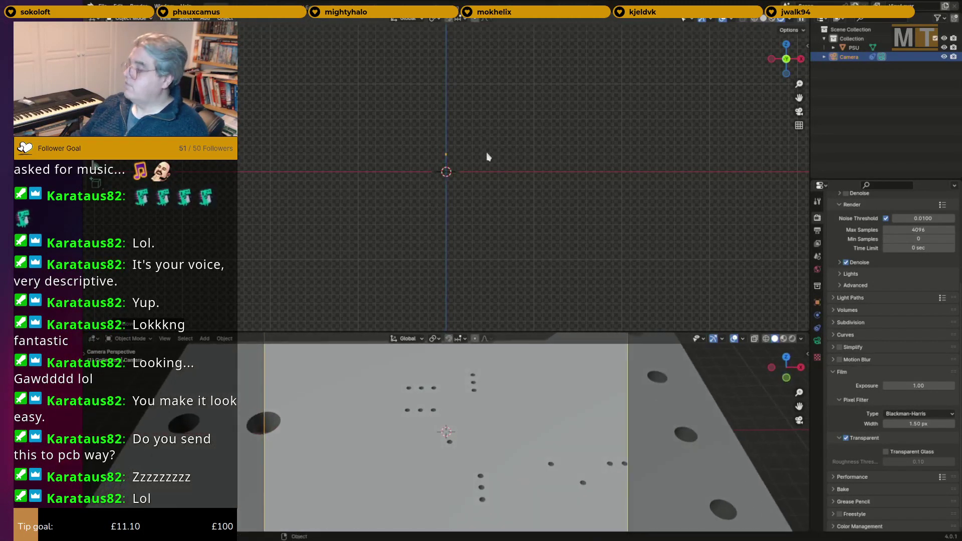
# In top view, move the camera back from the board along Y and sideways along X toward the CONN2 end.
pyautogui.press('KP_7')
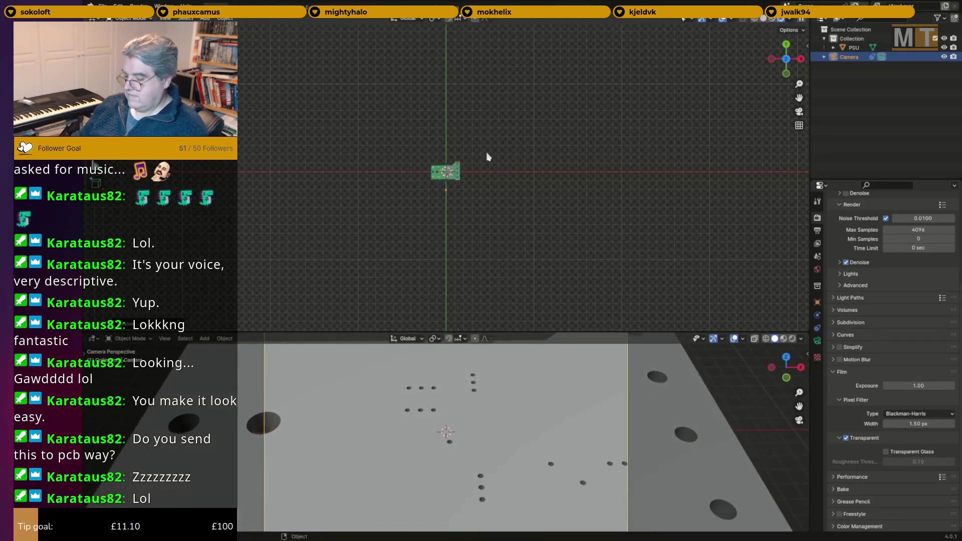
pyautogui.press('g')
pyautogui.press('x')
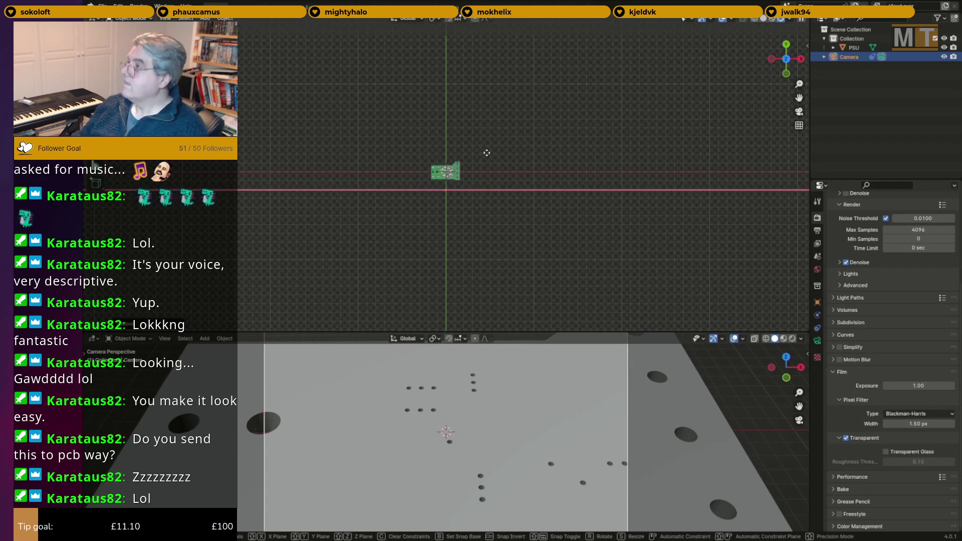
pyautogui.press('y')
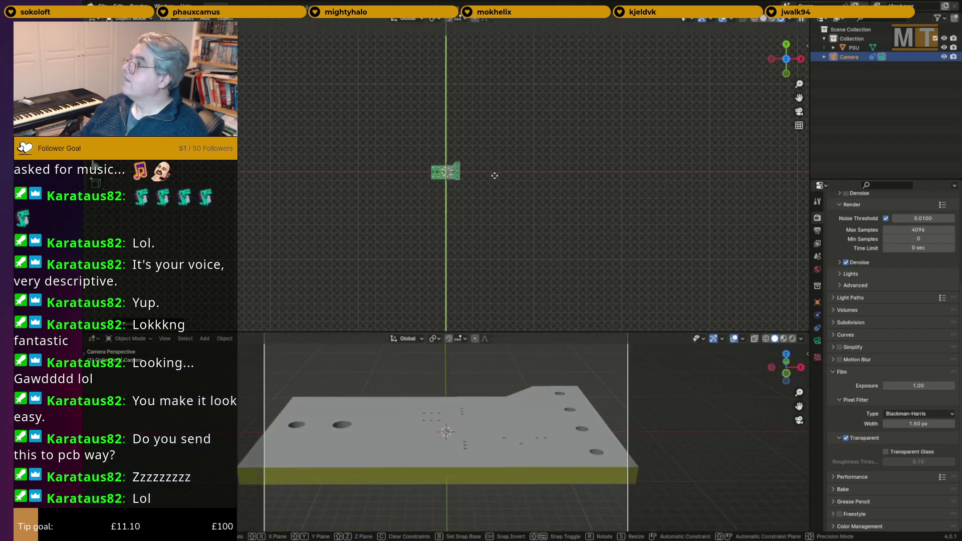
pyautogui.click(497, 183)
pyautogui.press('g')
pyautogui.press('x')
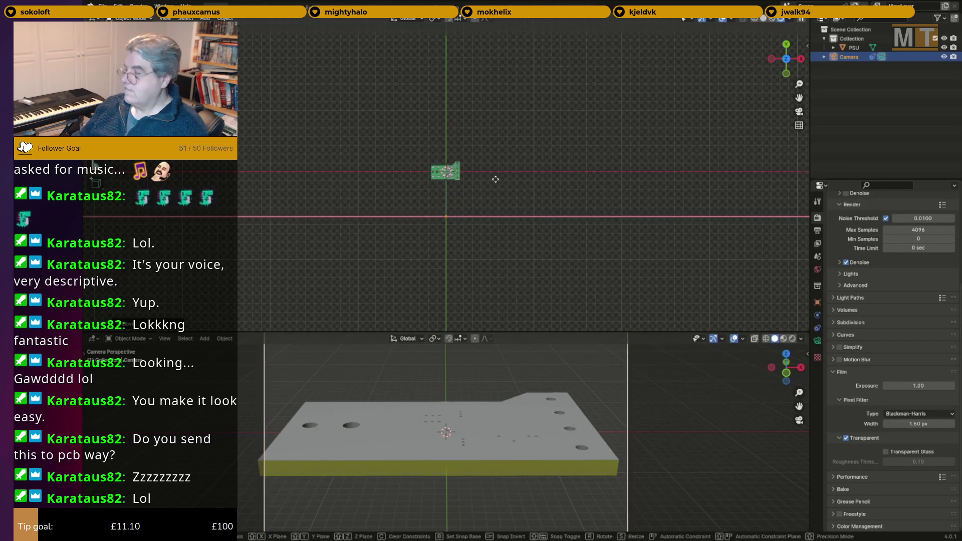
pyautogui.click(512, 181)
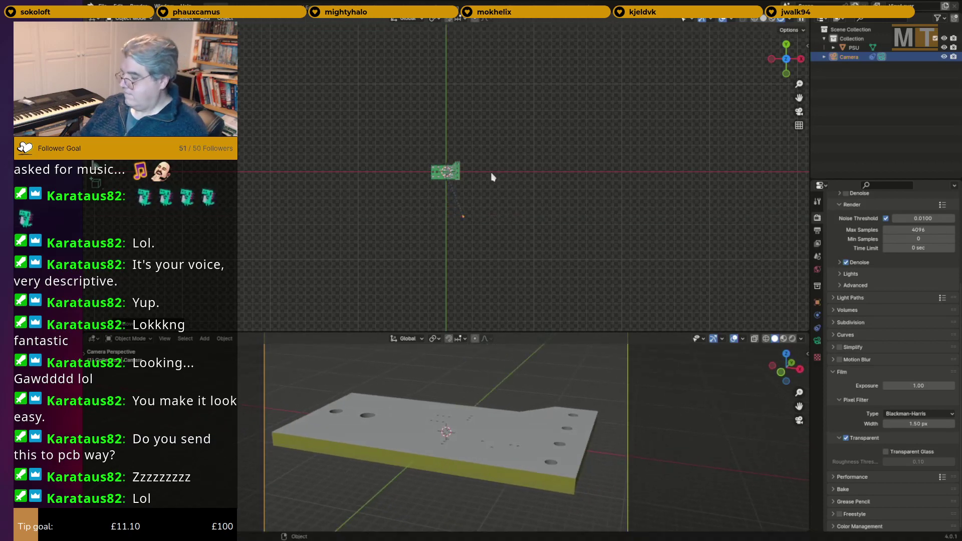
# Lower the camera slightly along the Z axis in front view and render the camera view in a widened render area.
pyautogui.press('KP_1')
pyautogui.press('g')
pyautogui.press('z')
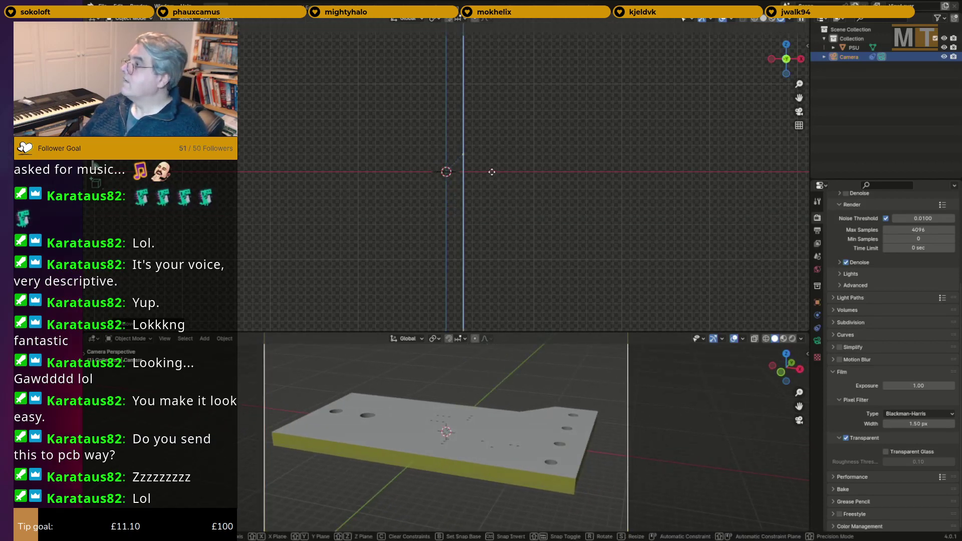
pyautogui.click(494, 164)
pyautogui.press('F12')
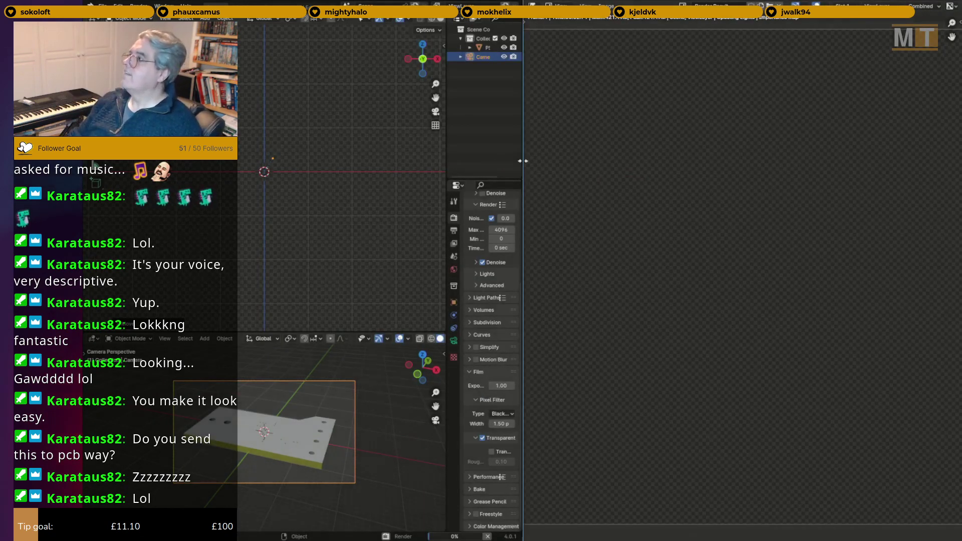
pyautogui.moveTo(523, 159); pyautogui.dragTo(247, 150)
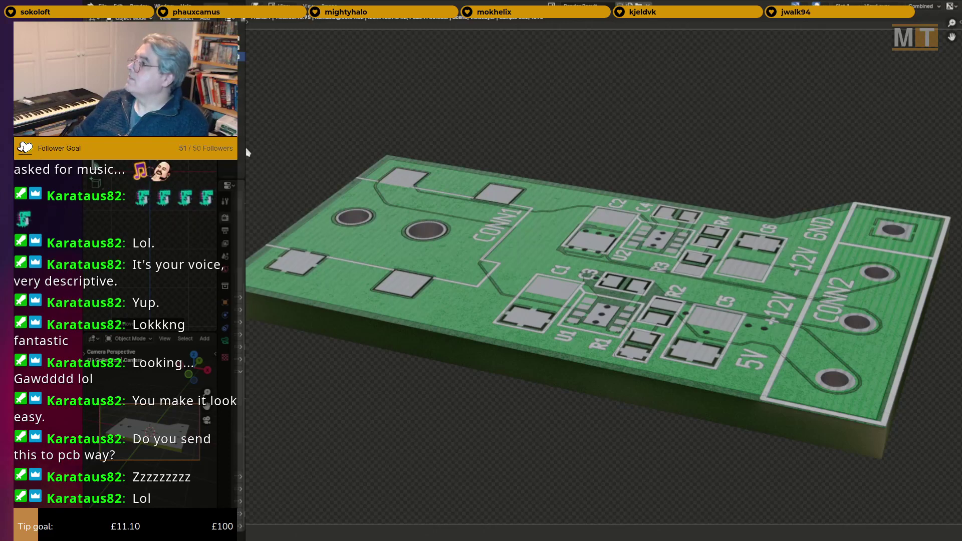
# Examine the pads, traces, holes and silkscreen text of the rendered board up close.
pyautogui.scroll(4, 661, 311)
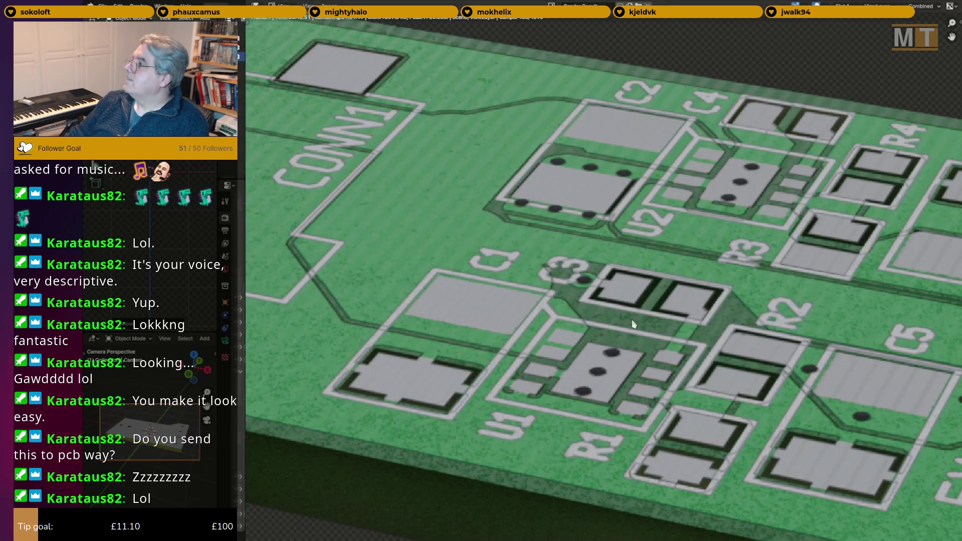
pyautogui.moveTo(625, 319); pyautogui.dragTo(893, 392, button='middle')
pyautogui.moveTo(443, 358); pyautogui.dragTo(476, 408, button='middle')
pyautogui.moveTo(738, 412); pyautogui.dragTo(442, 275, button='middle')
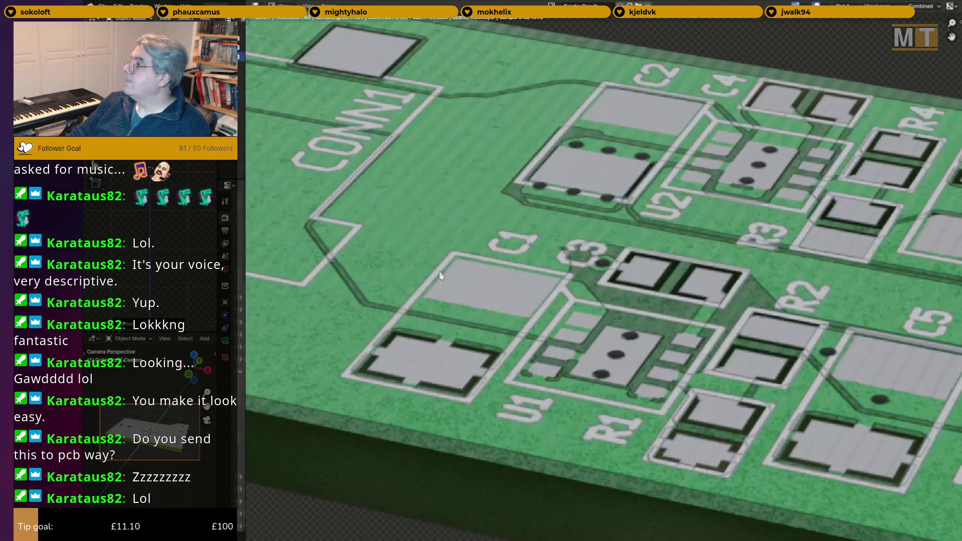
pyautogui.moveTo(789, 283); pyautogui.dragTo(669, 253, button='middle')
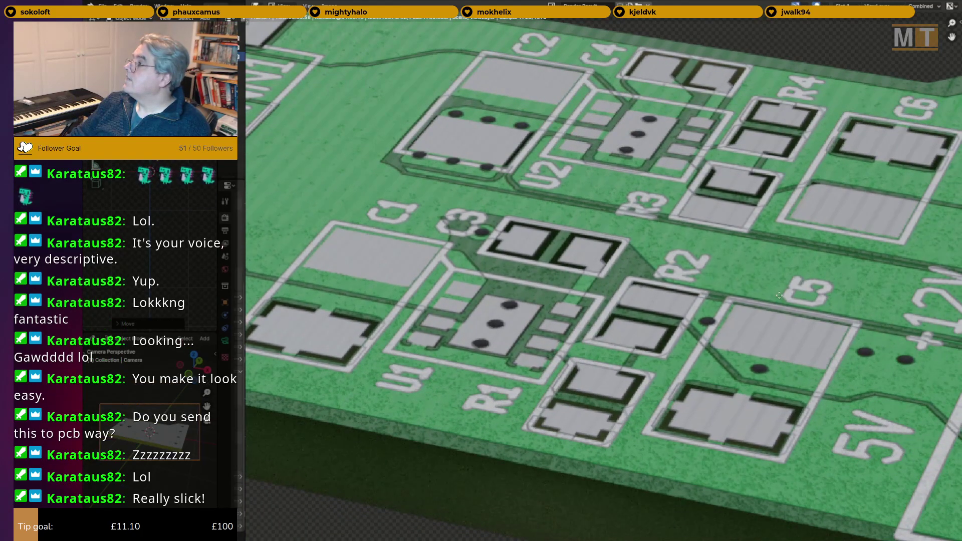
pyautogui.moveTo(765, 291); pyautogui.dragTo(477, 313, button='middle')
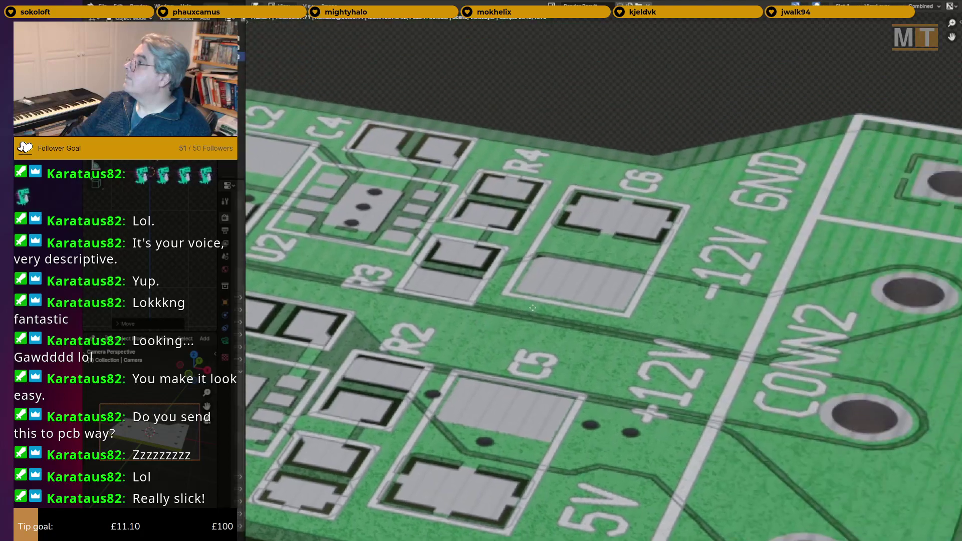
pyautogui.moveTo(700, 391); pyautogui.dragTo(682, 408, button='middle')
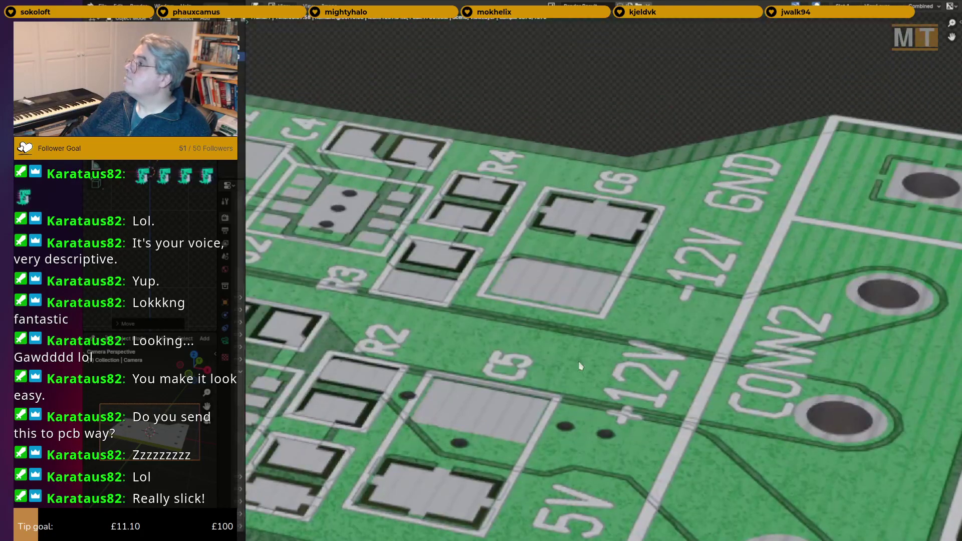
pyautogui.moveTo(404, 339); pyautogui.dragTo(629, 334, button='middle')
pyautogui.scroll(-2, 562, 354)
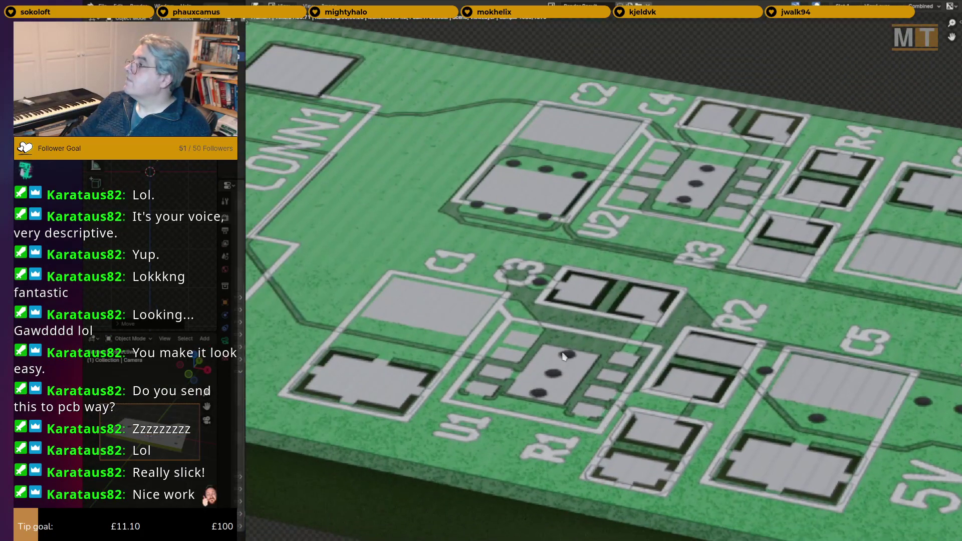
pyautogui.scroll(2, 563, 354)
pyautogui.scroll(1, 632, 333)
pyautogui.scroll(-4, 632, 334)
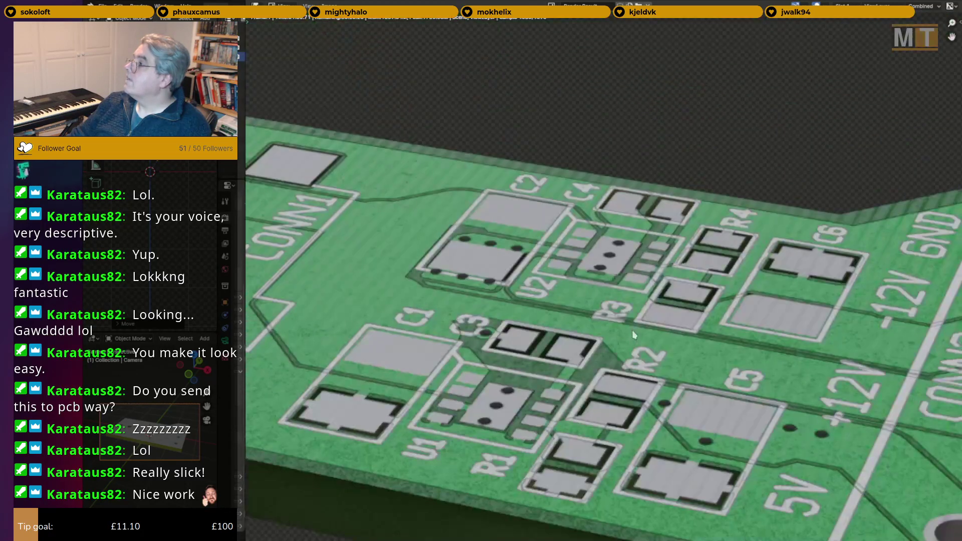
pyautogui.scroll(-1, 681, 309)
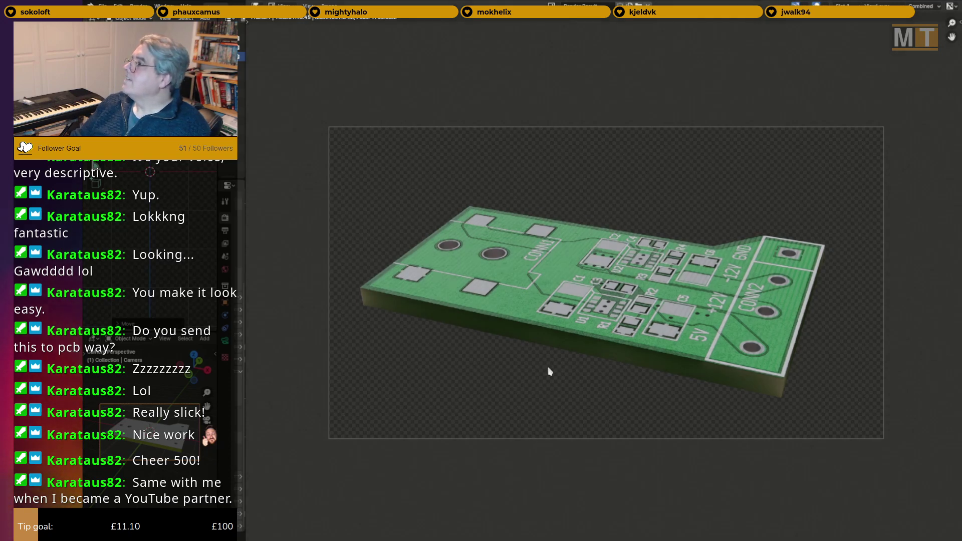
# Leave the render and switch to the PCB layout editor with the PSU board open.
pyautogui.press('Escape')
pyautogui.hotkey('ctrl', 'alt', 'Left')
pyautogui.hotkey('ctrl', 'alt', 'Left')
pyautogui.hotkey('ctrl', 'alt', 'Left')
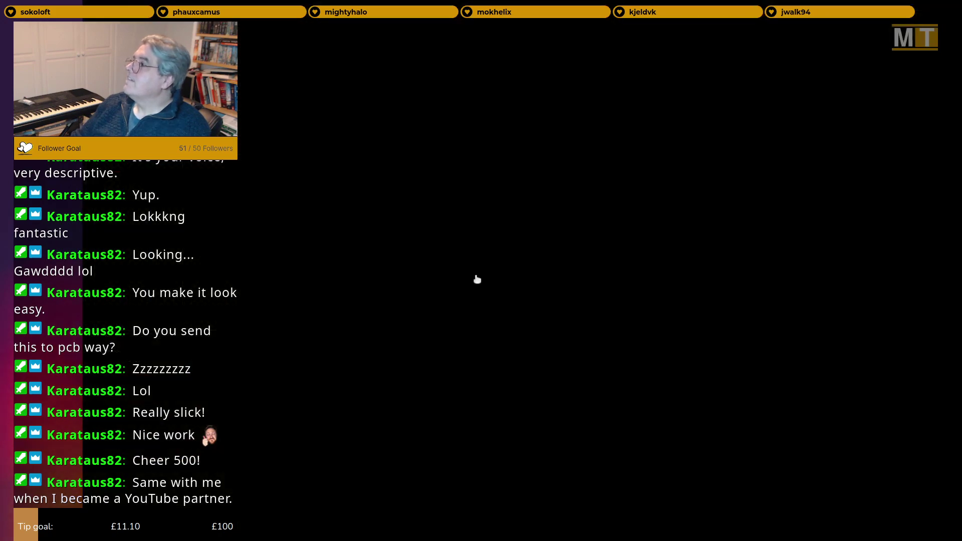
pyautogui.hotkey('ctrl', 'alt', 'Left')
pyautogui.hotkey('ctrl', 'alt', 'Left')
pyautogui.hotkey('ctrl', 'alt', 'Left')
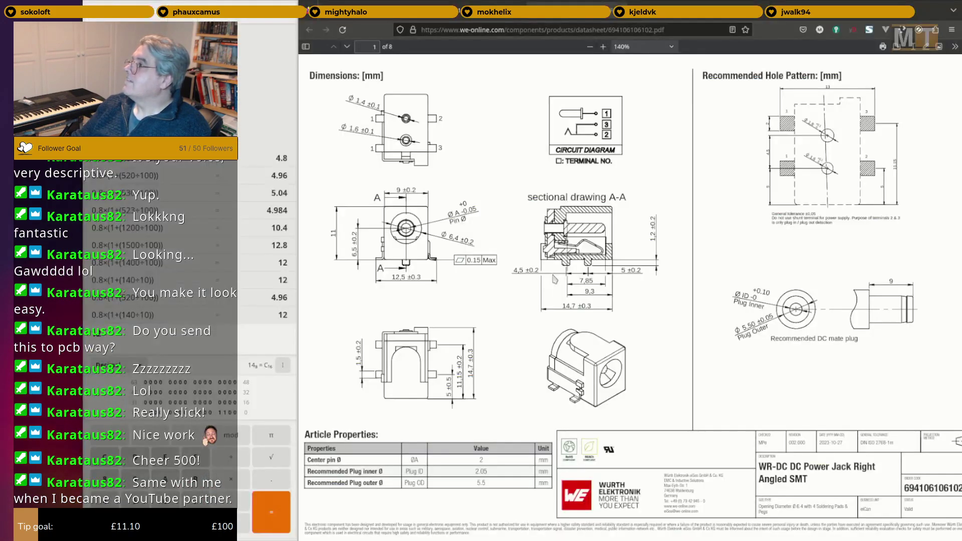
pyautogui.scroll(-5, 557, 283)
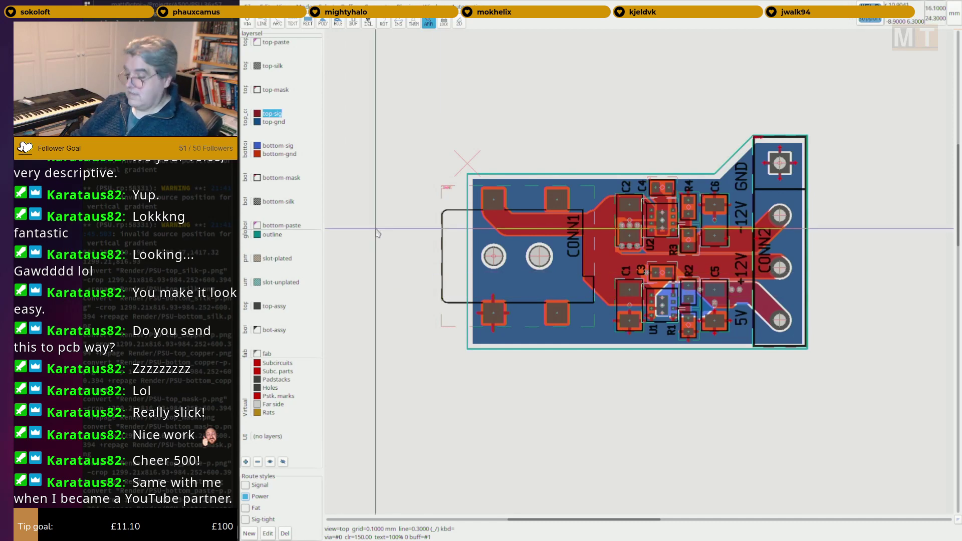
# Save the PSU board layout and quit the layout editor.
pyautogui.press('f')
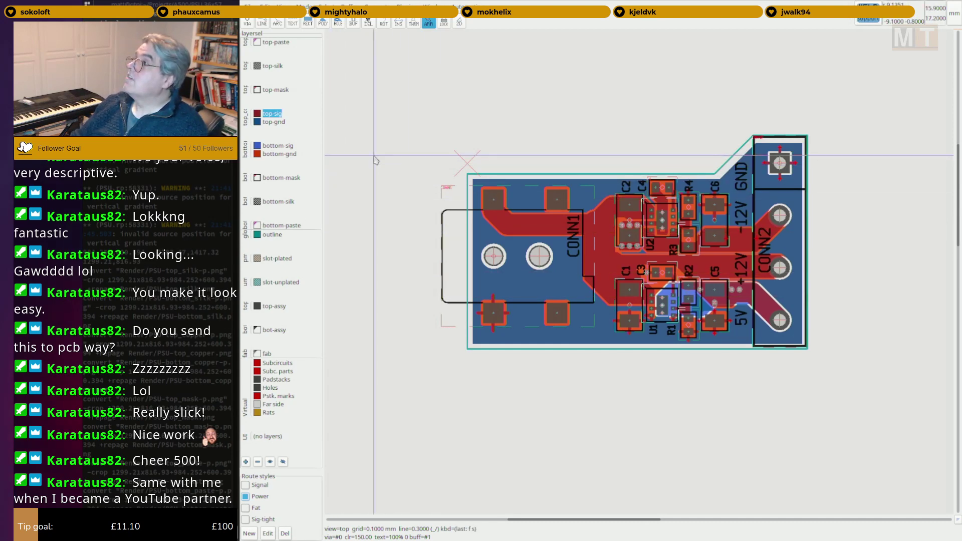
pyautogui.press('s')
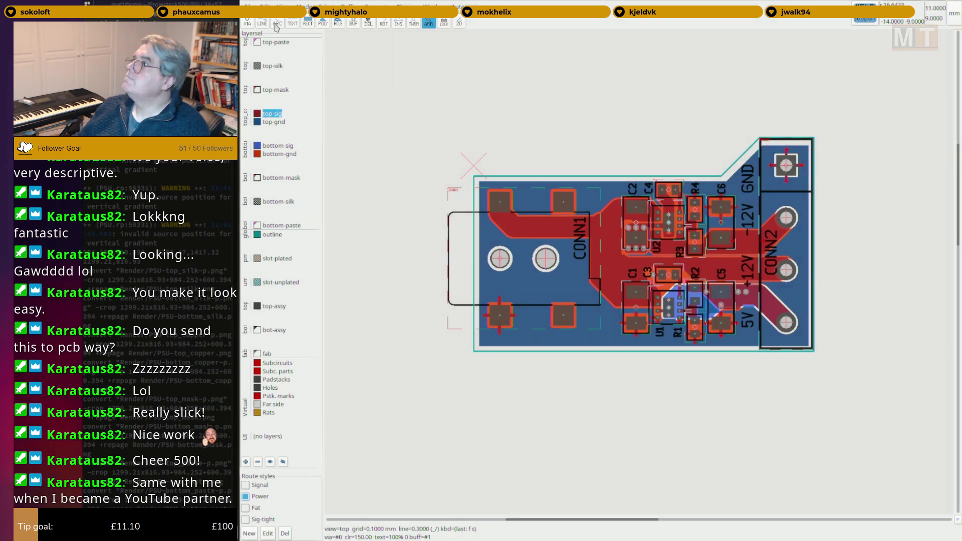
pyautogui.click(249, 6)
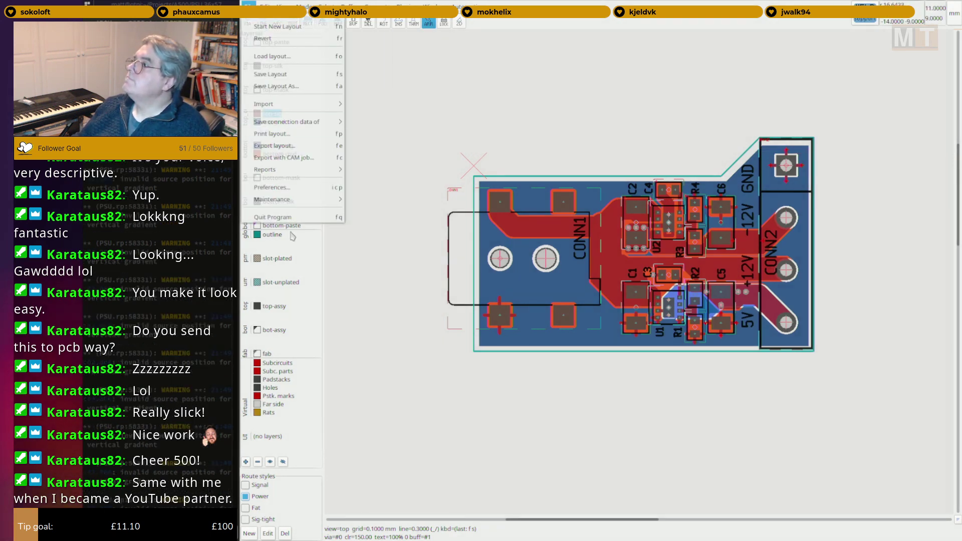
pyautogui.click(280, 217)
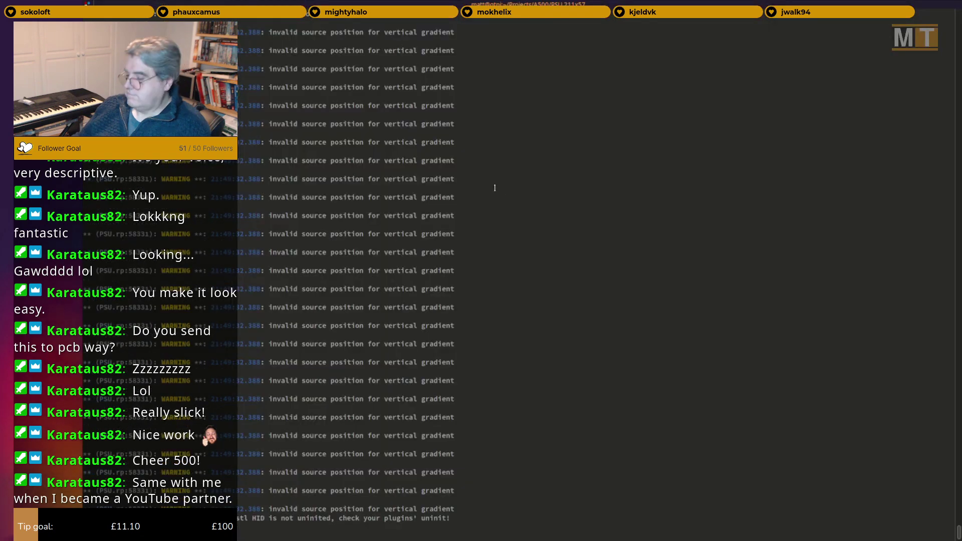
# Enlarge the terminal text and split the terminal into two side-by-side panes, making the one with the PSU session active.
pyautogui.hotkey('ctrl', '+')
pyautogui.hotkey('ctrl', '+')
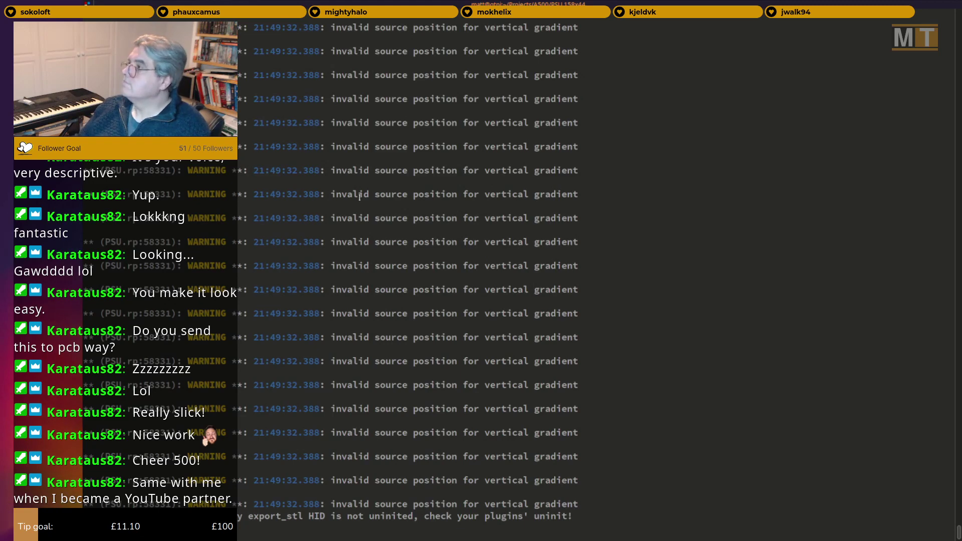
pyautogui.hotkey('ctrl', 'shift', 'e')
pyautogui.press('super+r')
pyautogui.press('super+r')
pyautogui.click(713, 232)
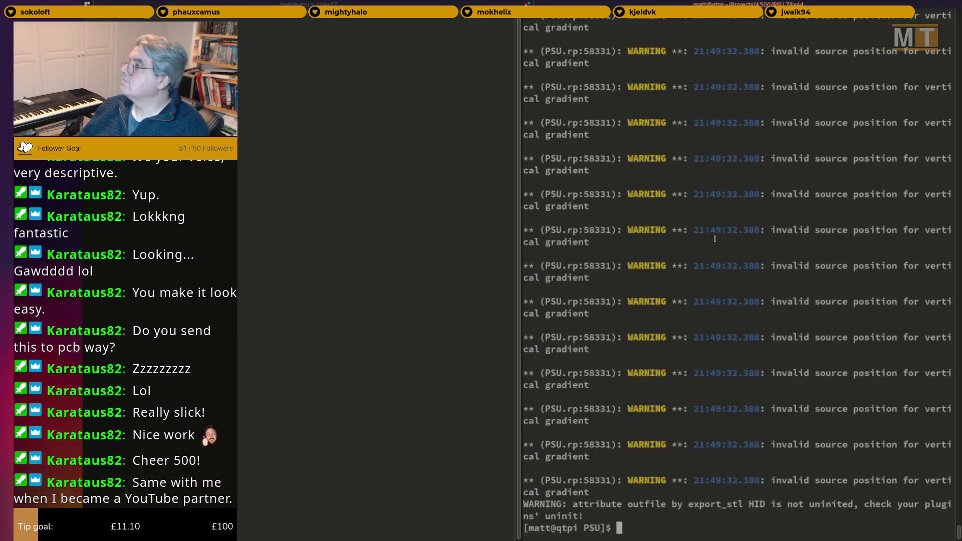
# Clear the PSU terminal pane, widen it over the empty pane and enlarge its text.
pyautogui.hotkey('ctrl', 'l')
pyautogui.moveTo(518, 290); pyautogui.dragTo(251, 288)
pyautogui.keyDown('ctrl'); pyautogui.scroll(20, 444, 266); pyautogui.keyUp('ctrl')
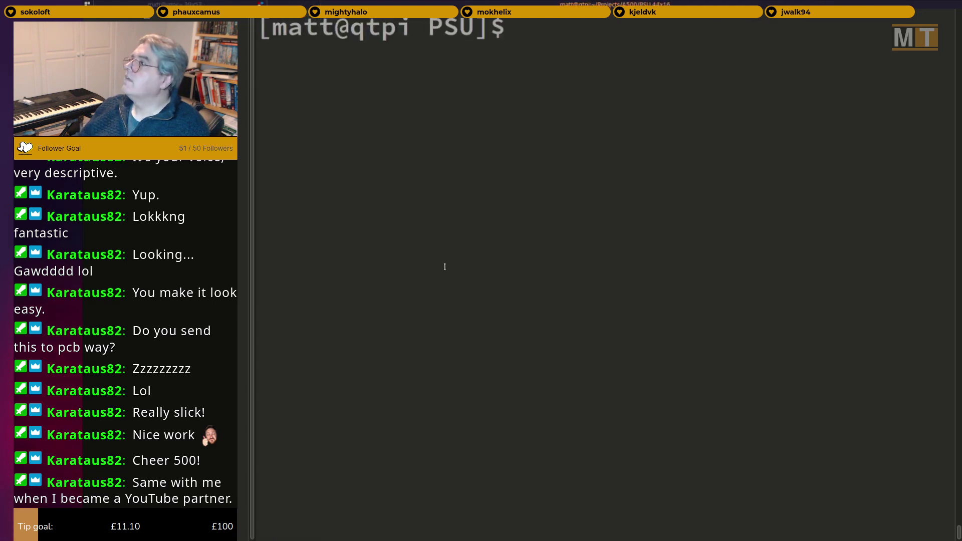
pyautogui.keyDown('ctrl'); pyautogui.scroll(-10, 444, 266); pyautogui.keyUp('ctrl')
pyautogui.hotkey('ctrl', 'l')
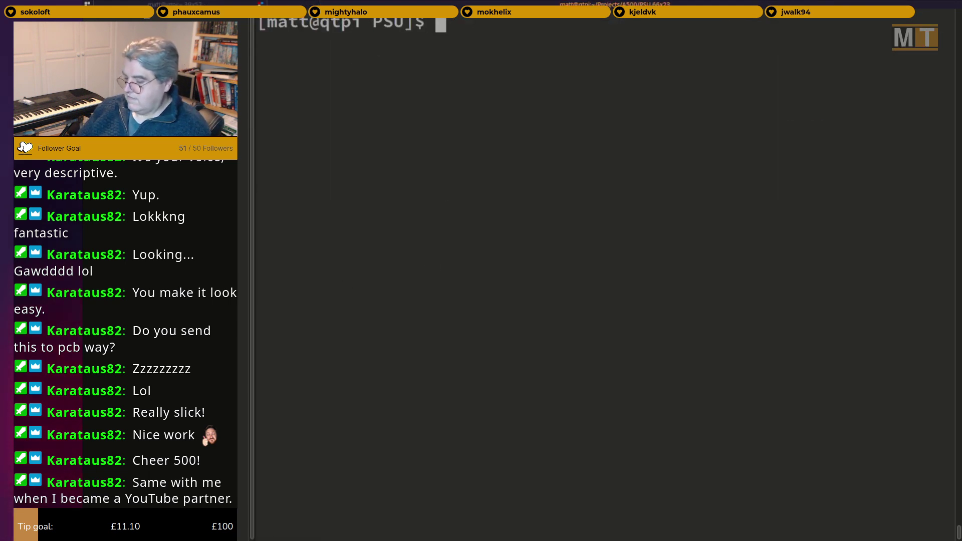
# List the PSU folder's contents, first briefly and then in long format including hidden files.
pyautogui.press('Return')
pyautogui.press('Return')
pyautogui.press('Return')
pyautogui.write('ls')
pyautogui.press('Return')
pyautogui.write('ls -')
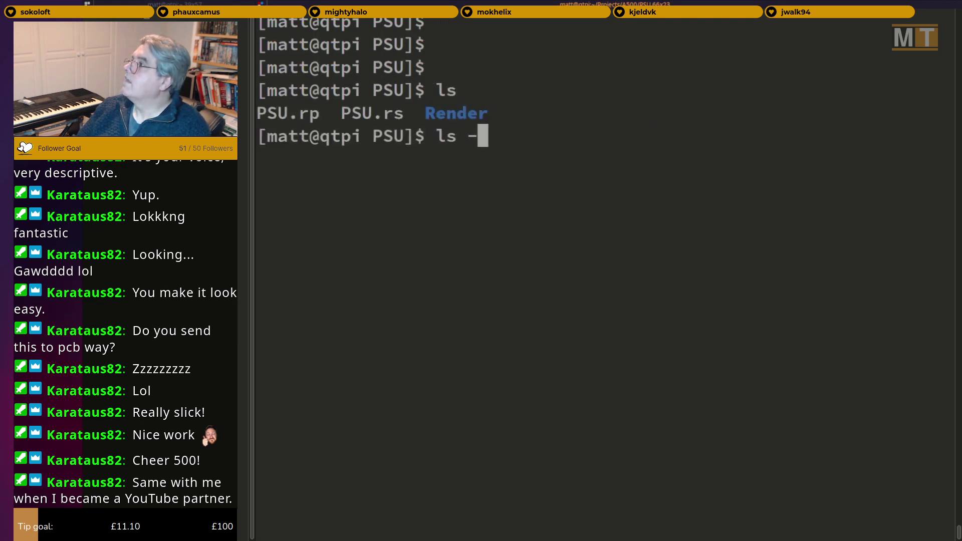
pyautogui.write('al')
pyautogui.press('Return')
# Initialise a Git repository in the PSU folder.
pyautogui.write('git init')
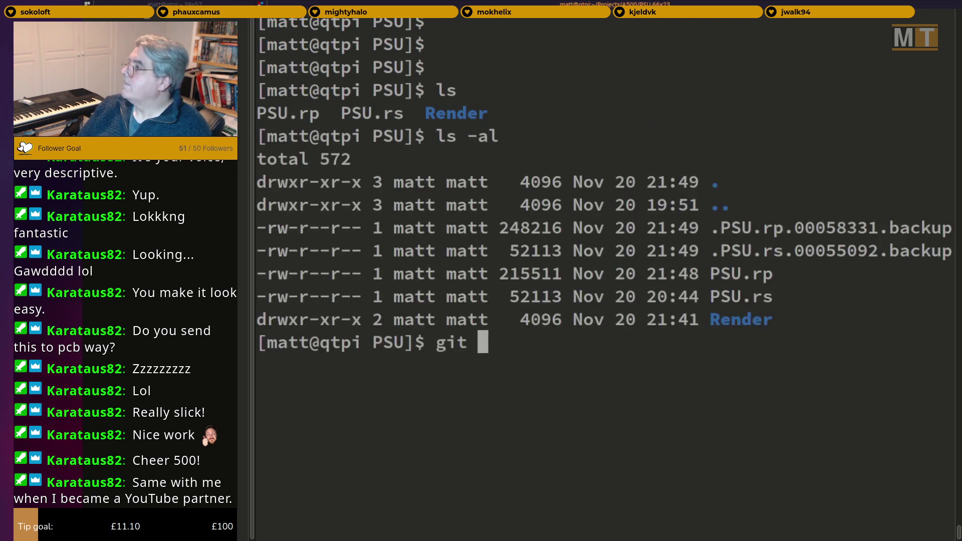
pyautogui.press('Return')
pyautogui.write('gi')
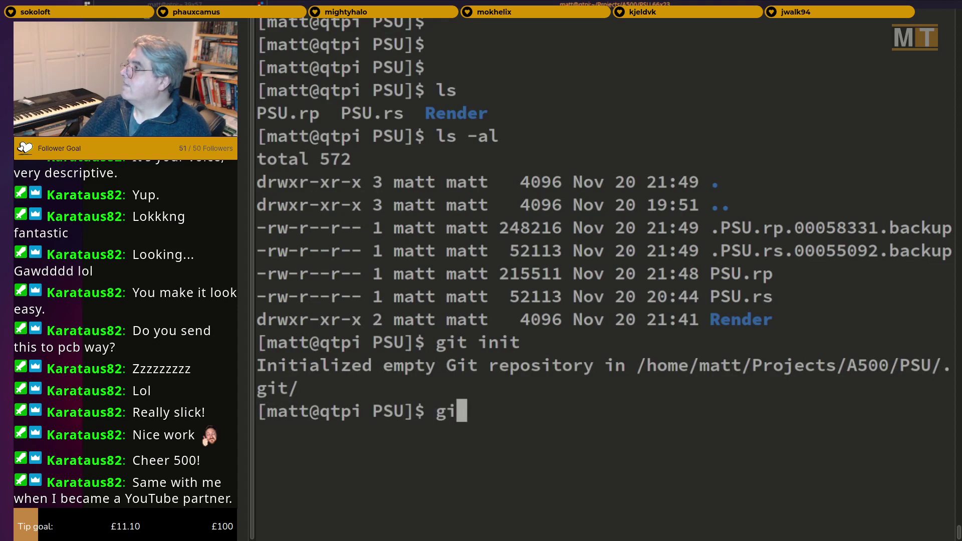
pyautogui.write('t add origin')
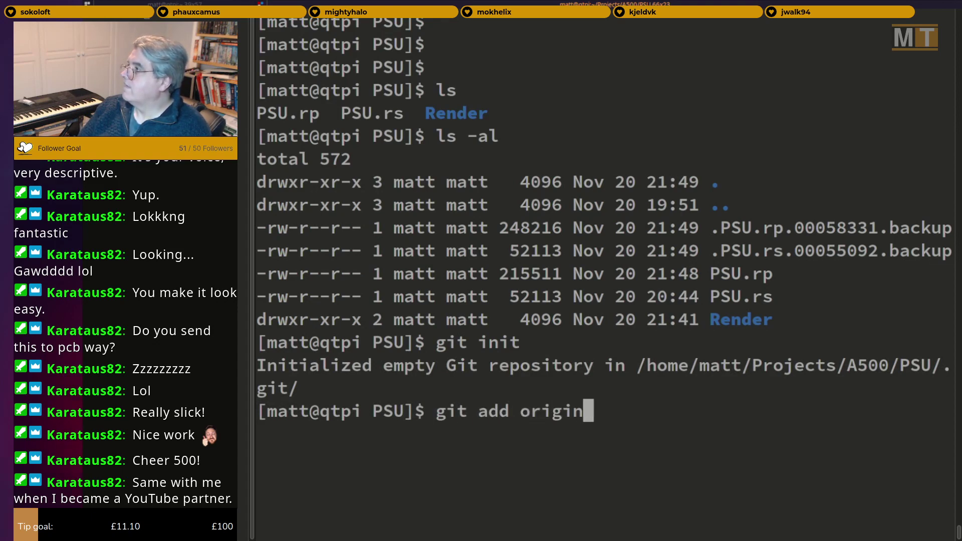
pyautogui.hotkey('ctrl', 'shift', 'v')
pyautogui.press('Return')
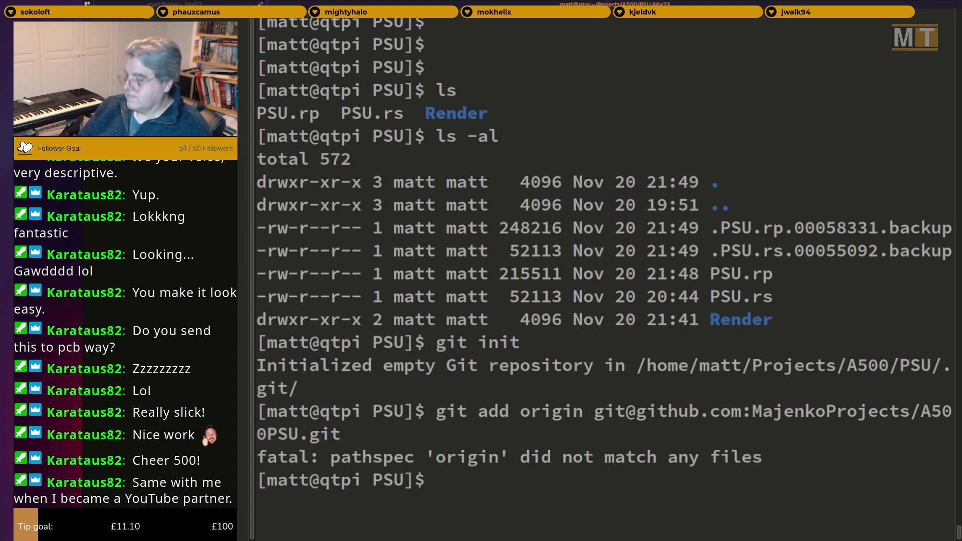
pyautogui.write('git remote ad')
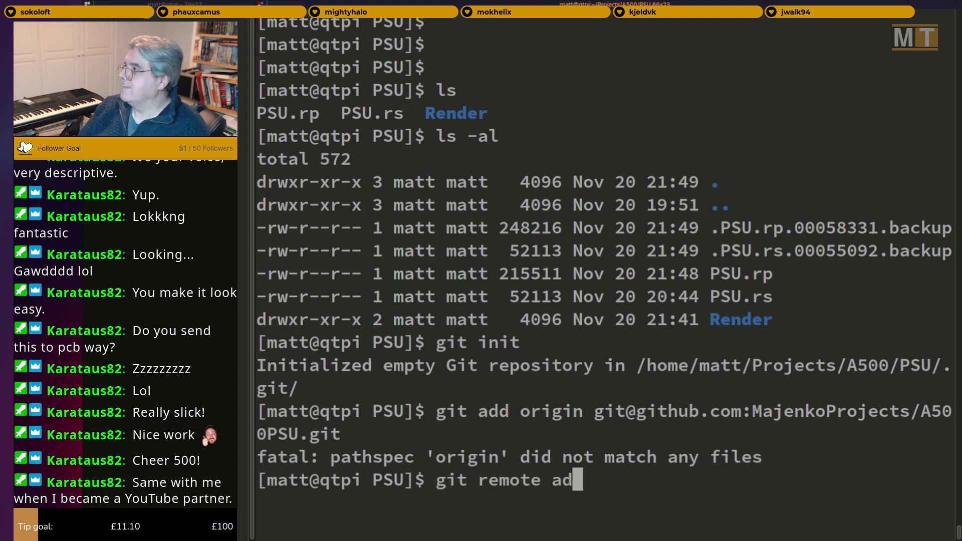
pyautogui.write('d origin')
pyautogui.hotkey('ctrl', 'shift', 'v')
pyautogui.press('Return')
# Stage PSU.rp and PSU.rs in Git.
pyautogui.write('g')
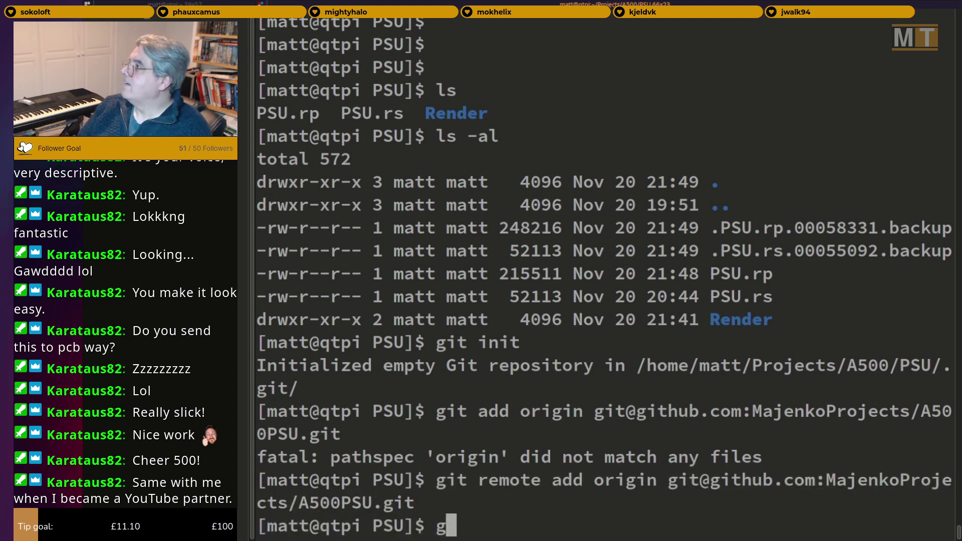
pyautogui.write('it add PSU.r')
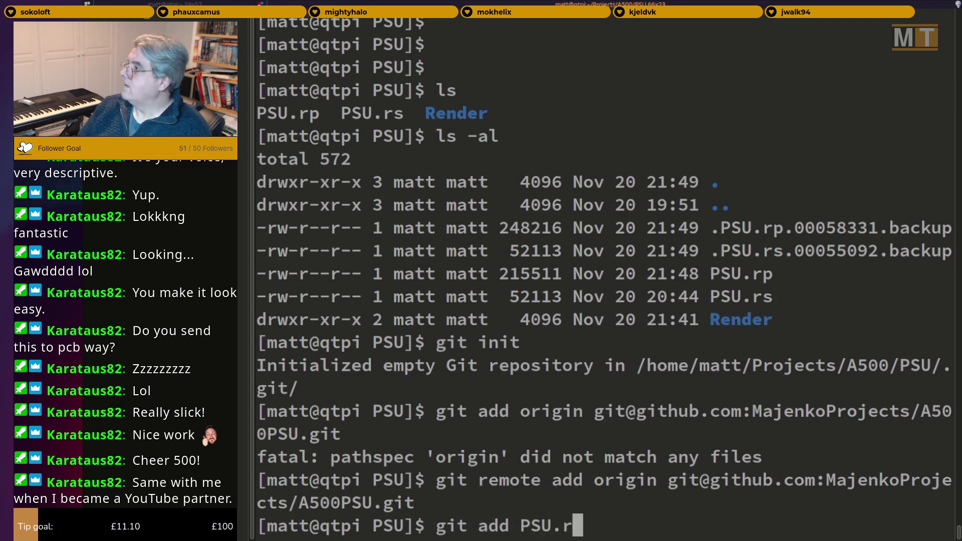
pyautogui.write('p')
pyautogui.press('Return')
pyautogui.press('Up')
pyautogui.press('BackSpace')
pyautogui.write('s')
pyautogui.press('Return')
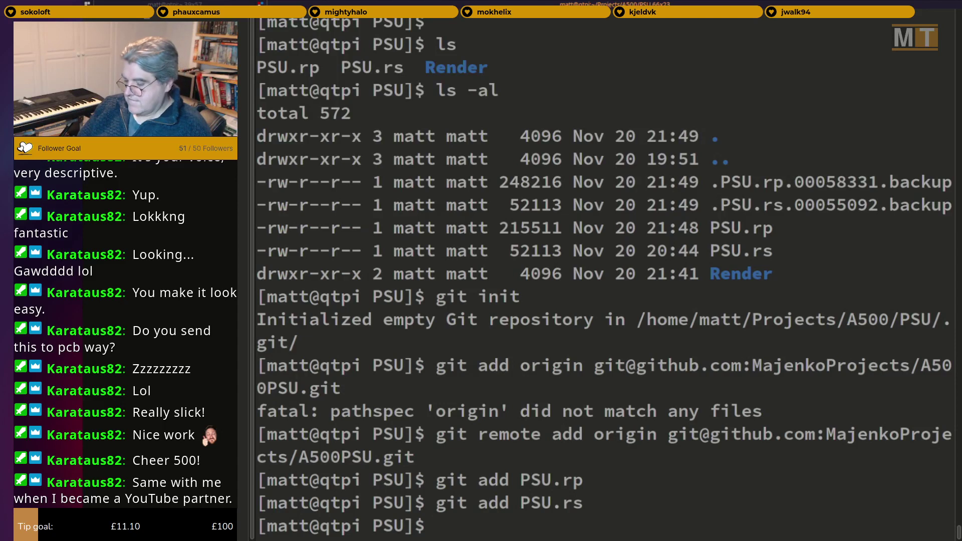
# Commit the staged files with the message "Initial import".
pyautogui.write('git commit -')
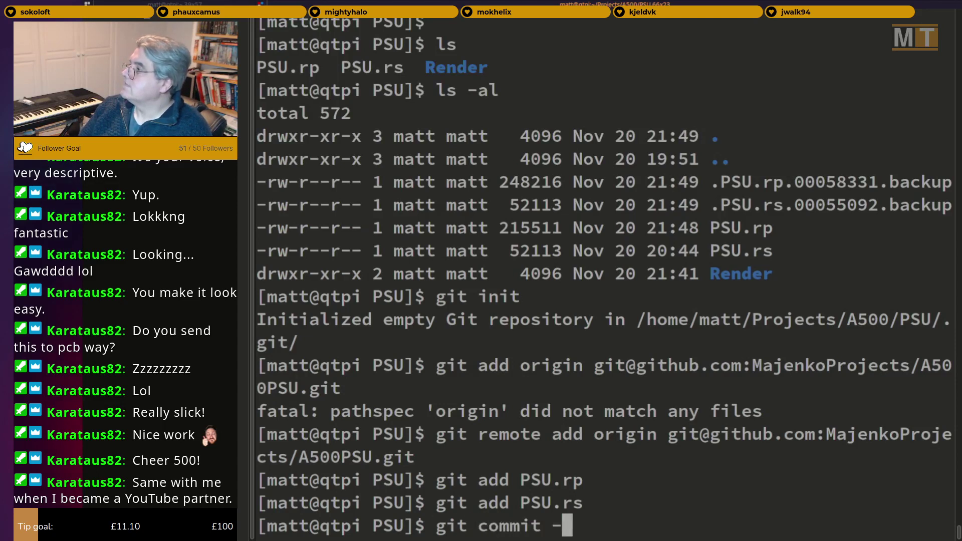
pyautogui.write('m "Initial im')
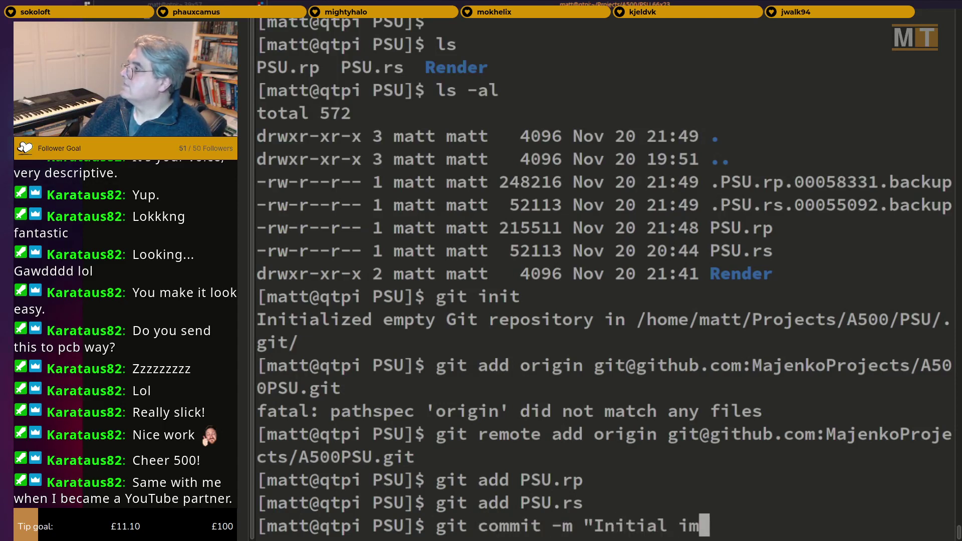
pyautogui.write('port"')
pyautogui.press('Return')
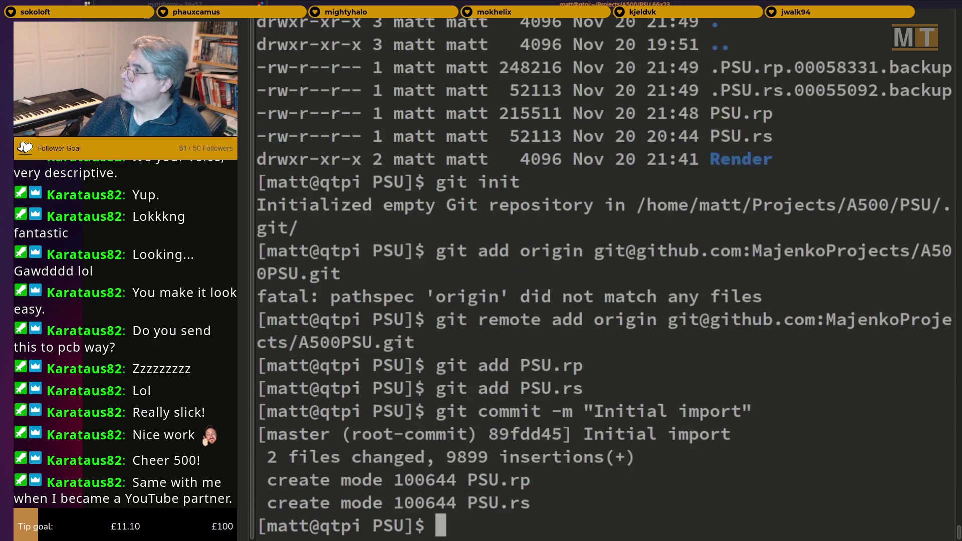
# Try to push the commit to origin's main branch with upstream tracking (-u).
pyautogui.write('git pi')
pyautogui.press('BackSpace')
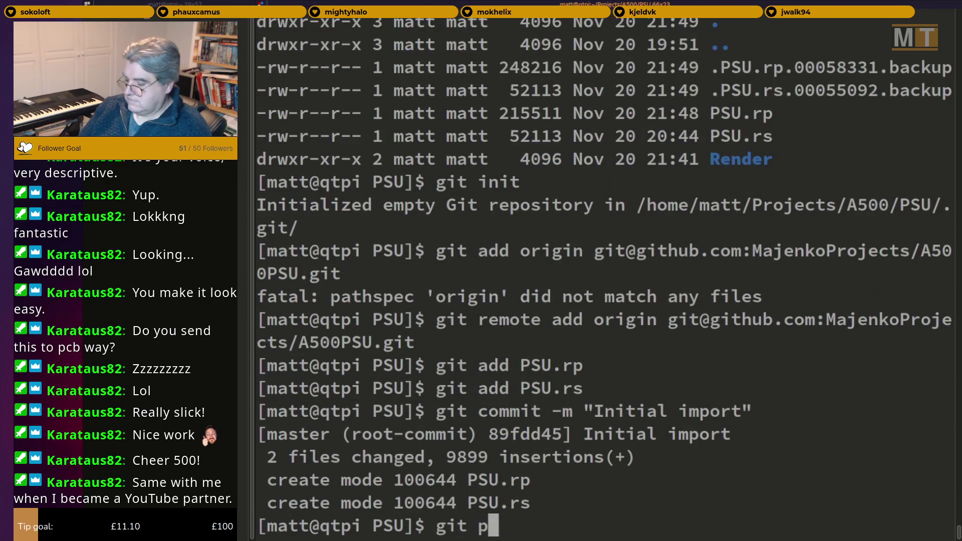
pyautogui.write('ush -u ')
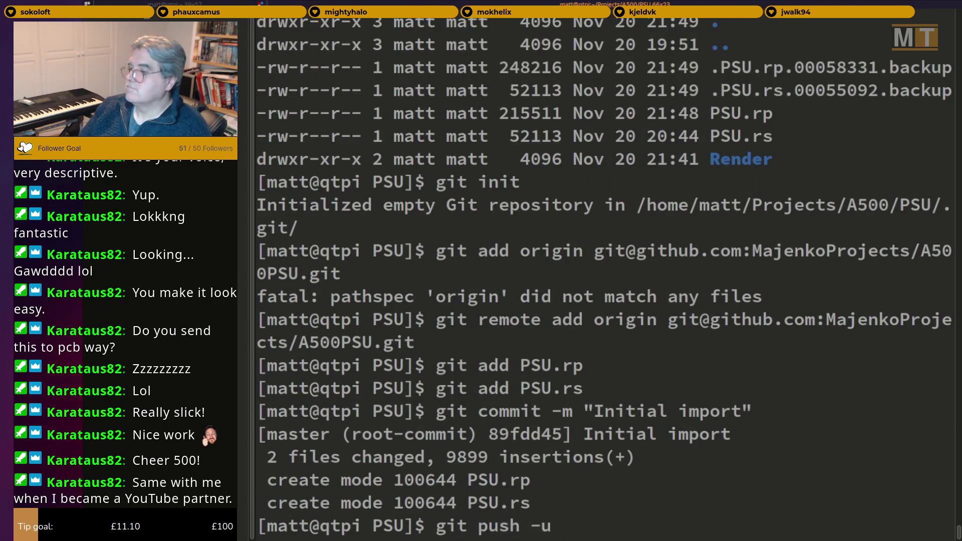
pyautogui.write('ori')
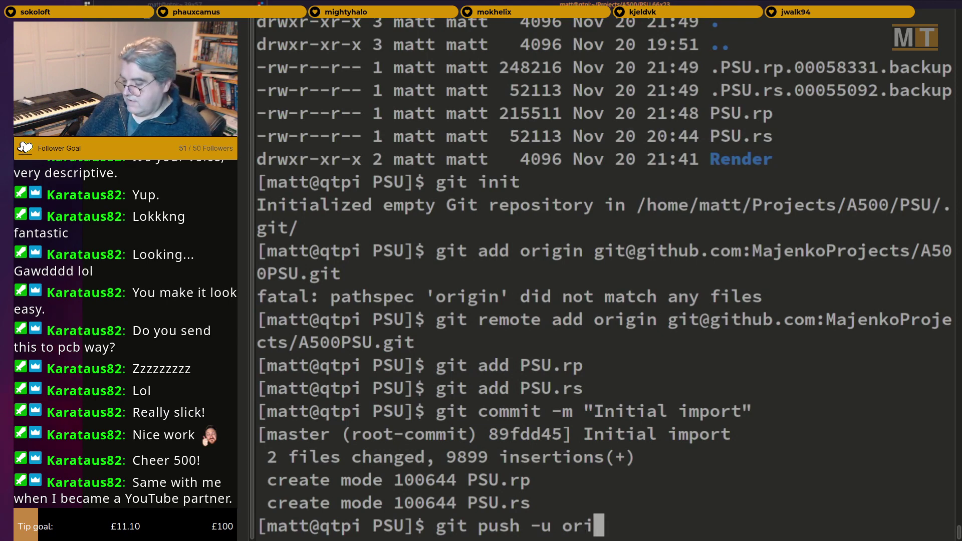
pyautogui.write('gin main')
pyautogui.press('Return')
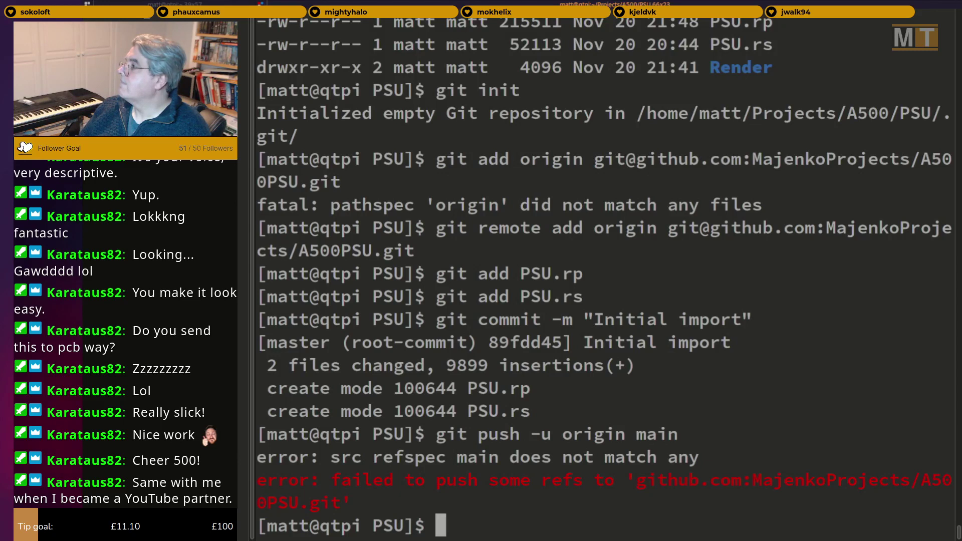
# Push the commit to origin's master branch with upstream tracking (-u).
pyautogui.press('Up')
pyautogui.press('BackSpace')
pyautogui.press('BackSpace')
pyautogui.write('as')
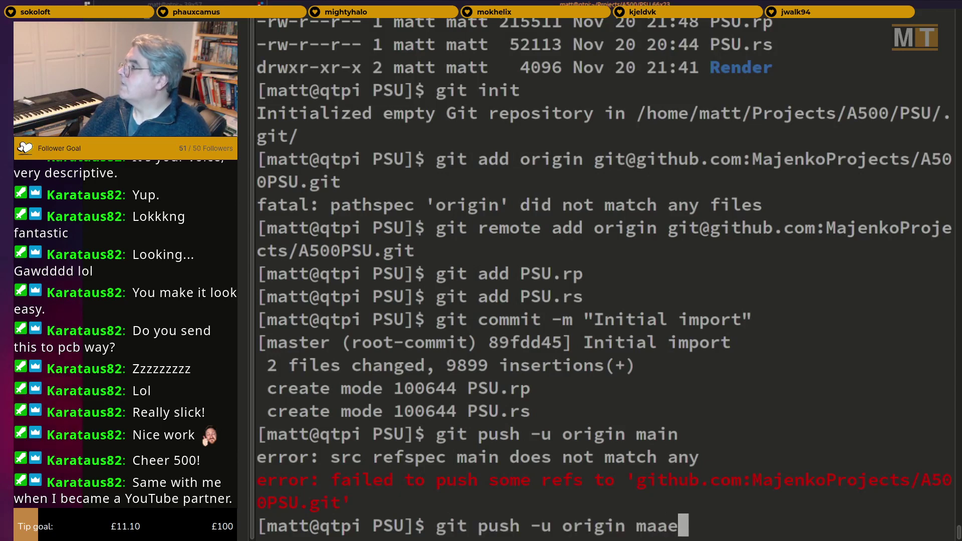
pyautogui.press('BackSpace')
pyautogui.press('BackSpace')
pyautogui.write('stre')
pyautogui.press('BackSpace')
pyautogui.press('BackSpace')
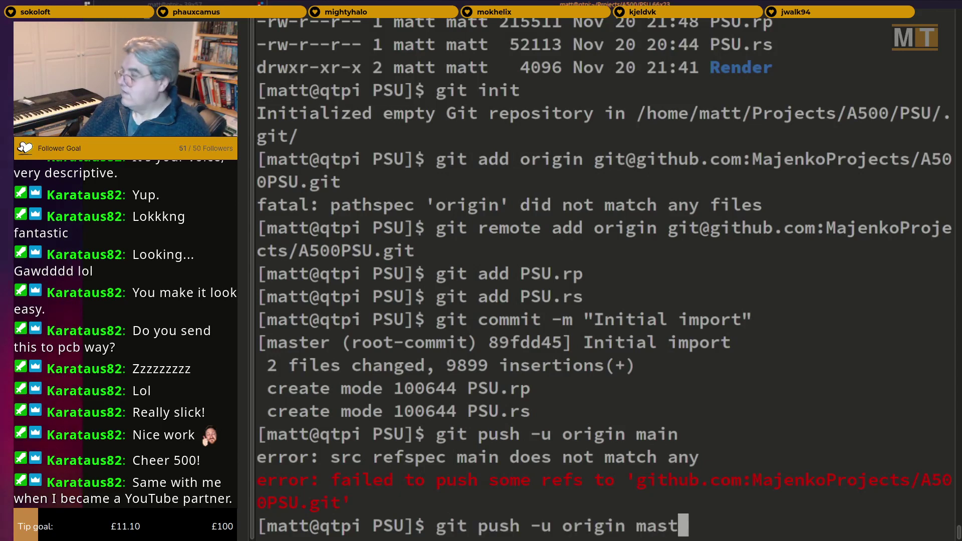
pyautogui.write('er')
pyautogui.press('Return')
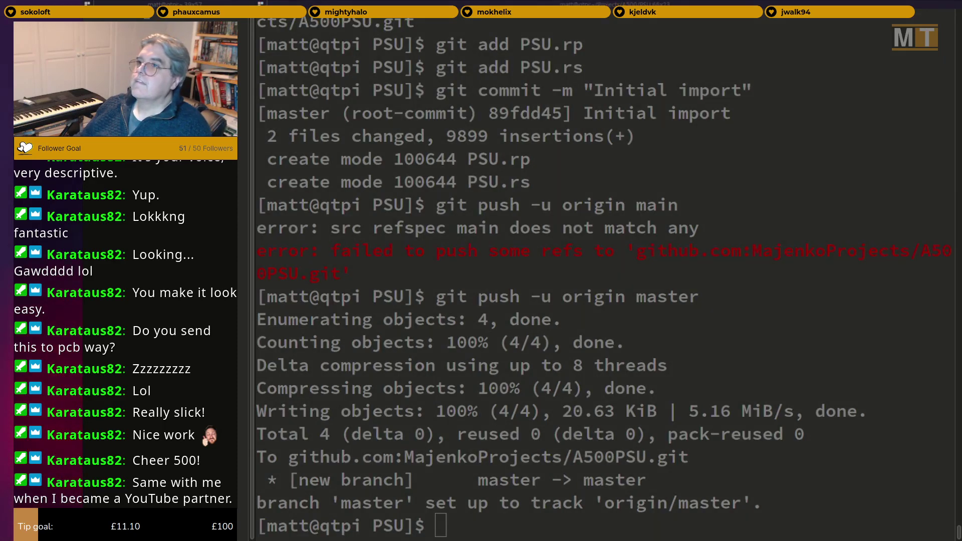
# Bring the A500PSU GitHub page beside the terminal, widen the browser and zoom the page to 130% to view the repository.
pyautogui.press('super+shift+Right')
pyautogui.press('super+shift+Right')
pyautogui.press('super+shift+Right')
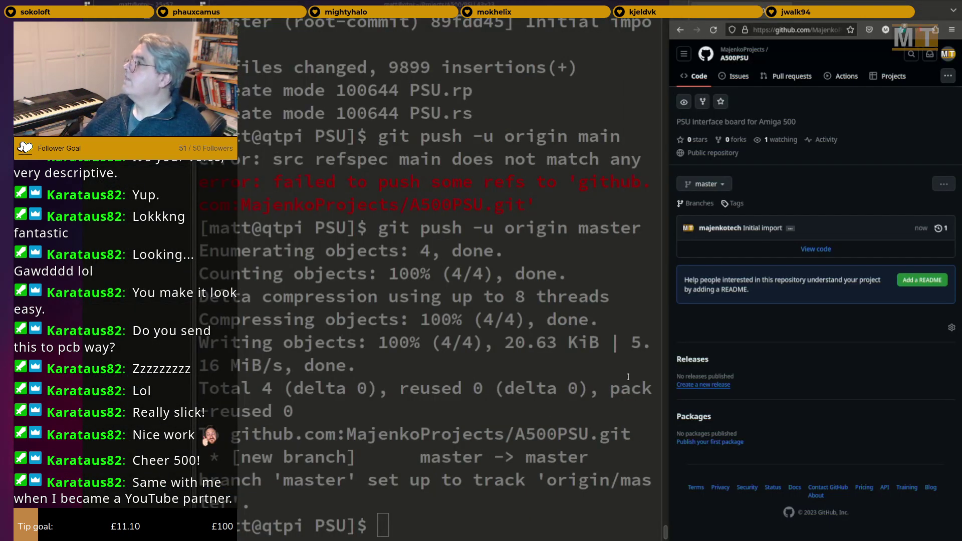
pyautogui.moveTo(668, 372); pyautogui.dragTo(370, 366)
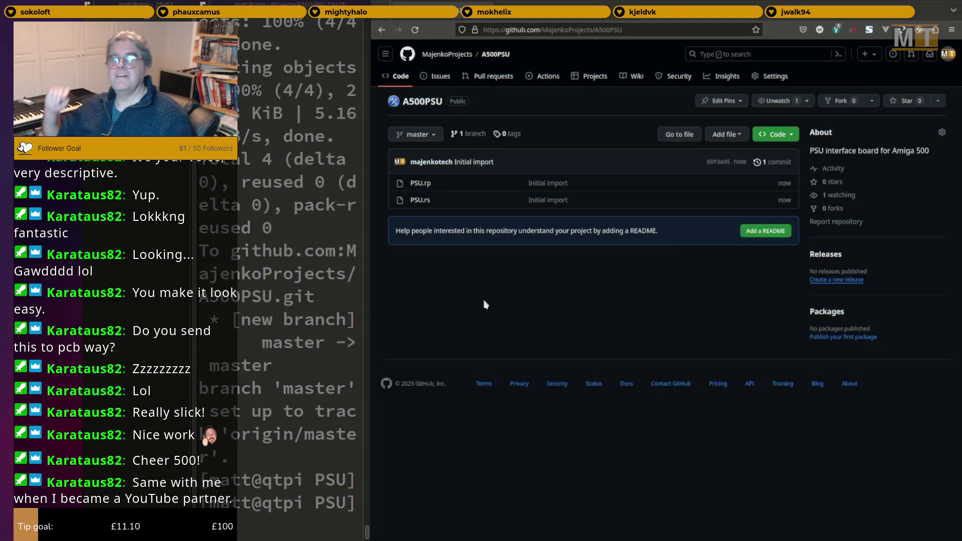
pyautogui.hotkey('ctrl', '+')
pyautogui.hotkey('ctrl', '+')
pyautogui.hotkey('ctrl', '+')
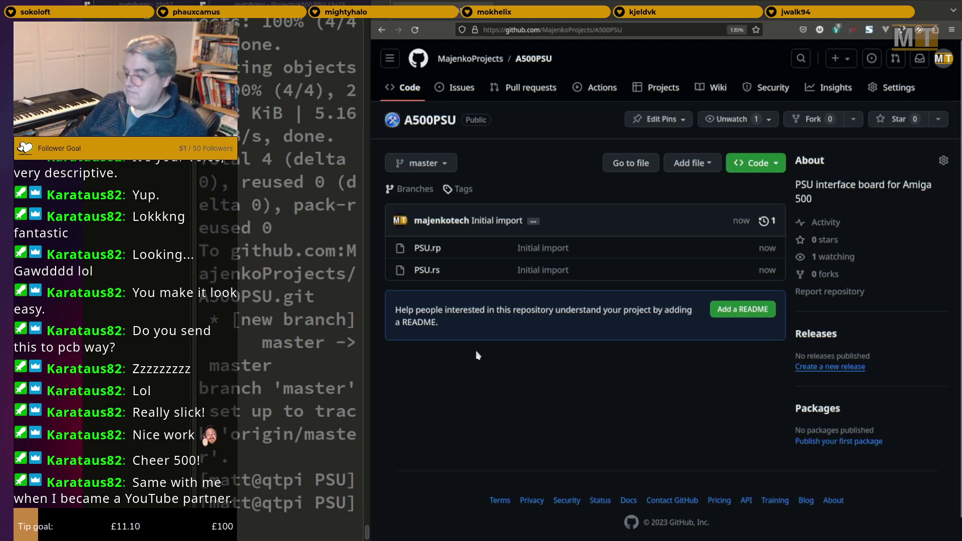
# Narrow the browser to give the terminal more room and open a new README.md in vi, ready to insert text.
pyautogui.keyDown('super'); pyautogui.moveTo(476, 351); pyautogui.dragTo(636, 372, button='right'); pyautogui.keyUp('super')
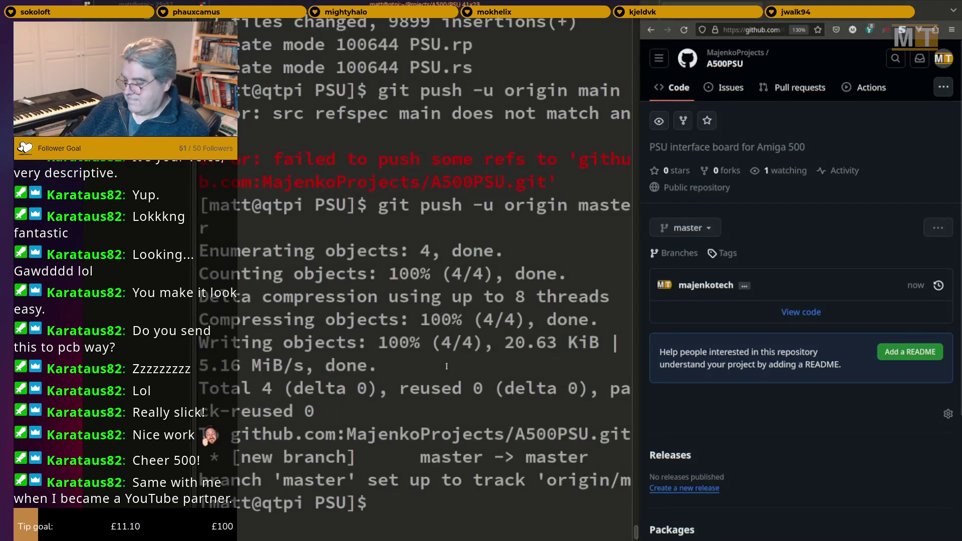
pyautogui.write('vi README.md')
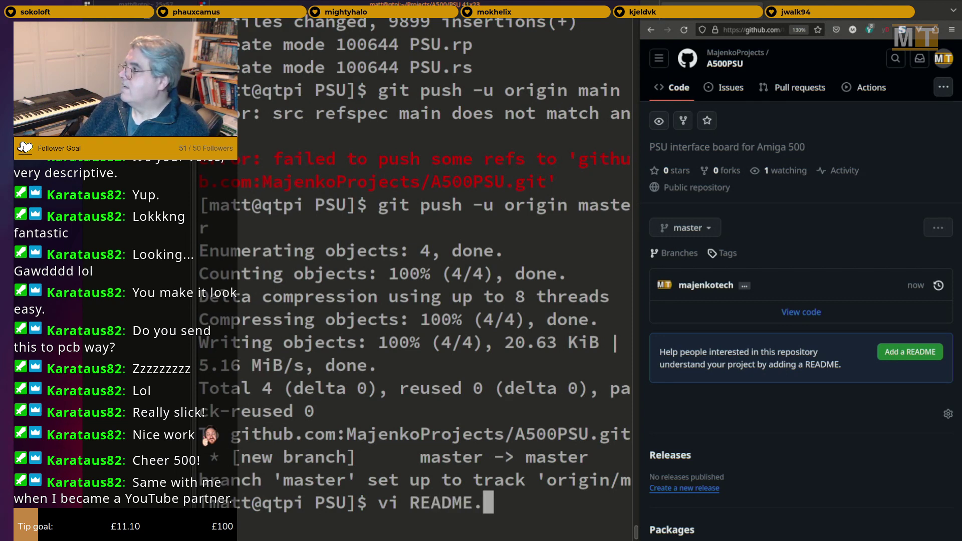
pyautogui.press('Return')
pyautogui.write('i')
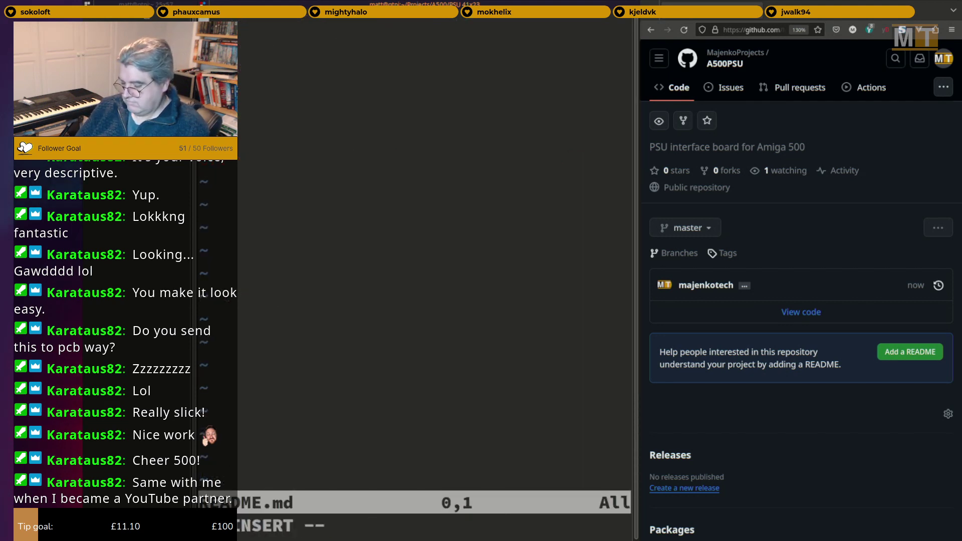
# Write the README heading "Amiga 500 PSU Interface" and underline it with a row of equals signs.
pyautogui.write('Amiga 50')
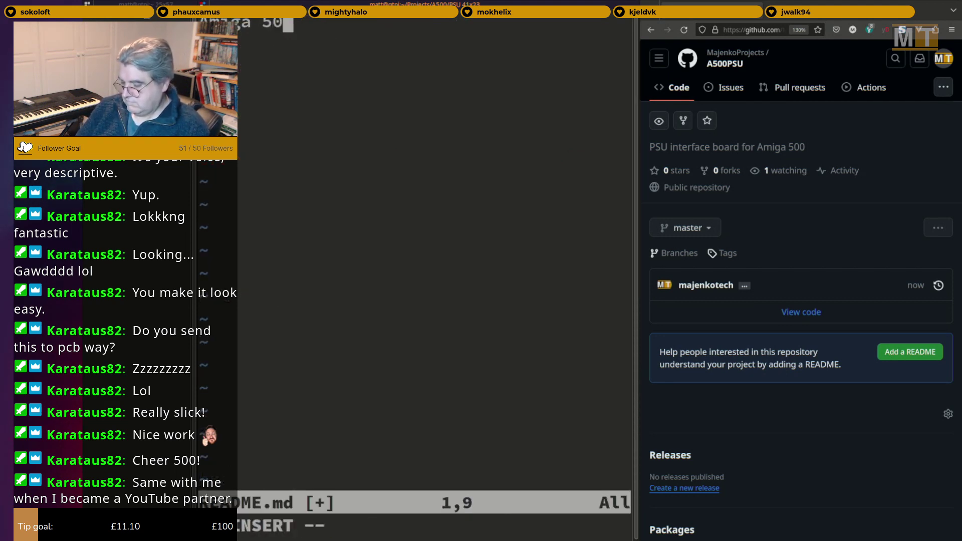
pyautogui.write('0 PSU1')
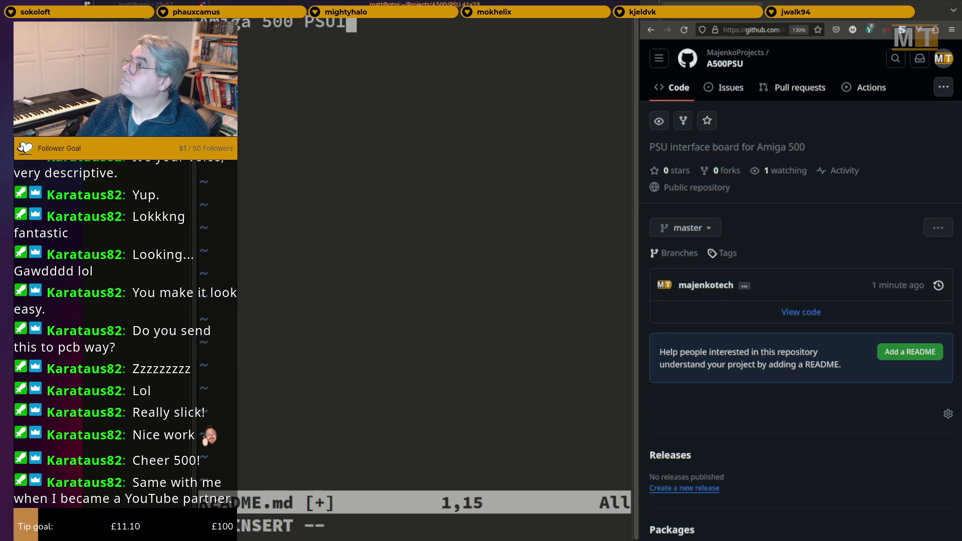
pyautogui.press('BackSpace')
pyautogui.write('Interface')
pyautogui.press('Return')
pyautogui.write('=')
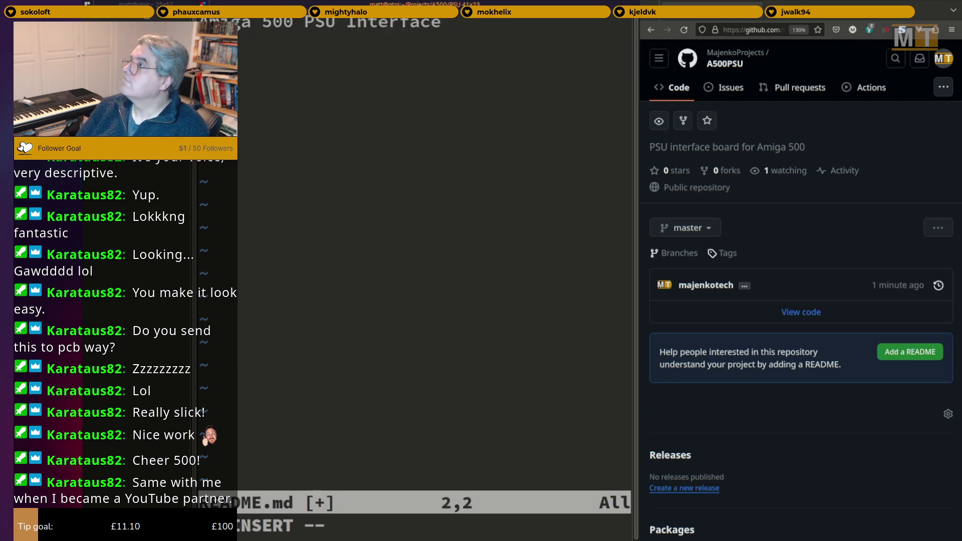
pyautogui.write('============')
pyautogui.write('=======')
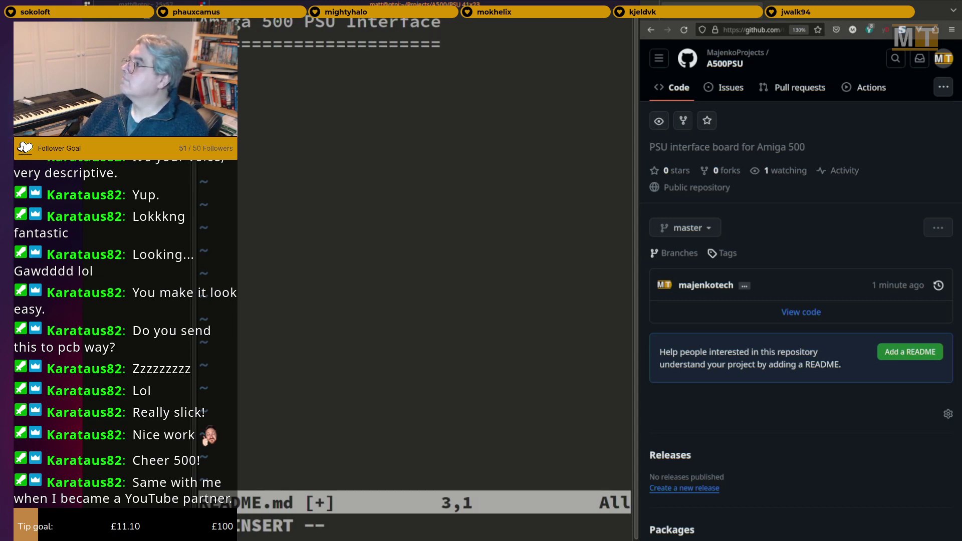
# Swap the terminal with the browser, widen it, and begin the README description with "This small interface board replaces the".
pyautogui.press('super+shift+Right')
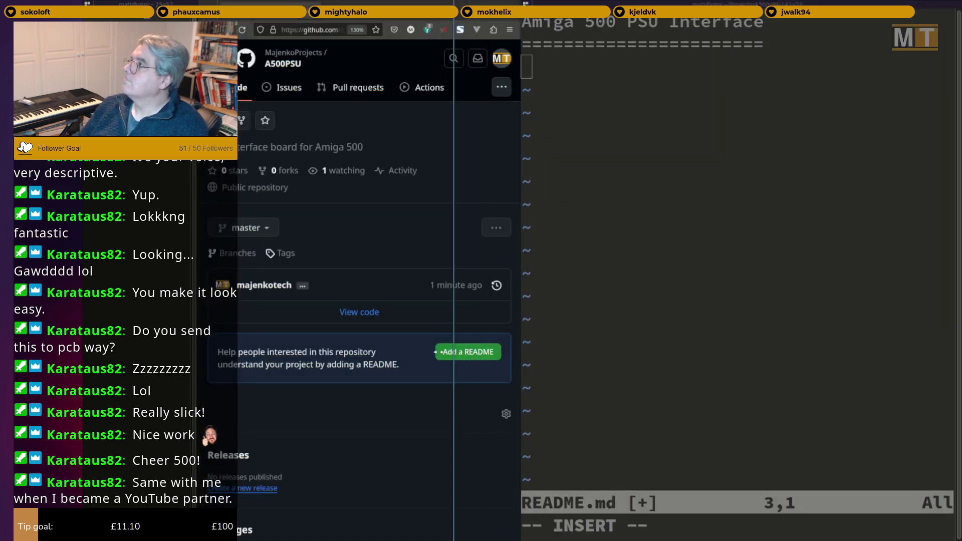
pyautogui.moveTo(520, 345); pyautogui.dragTo(396, 344)
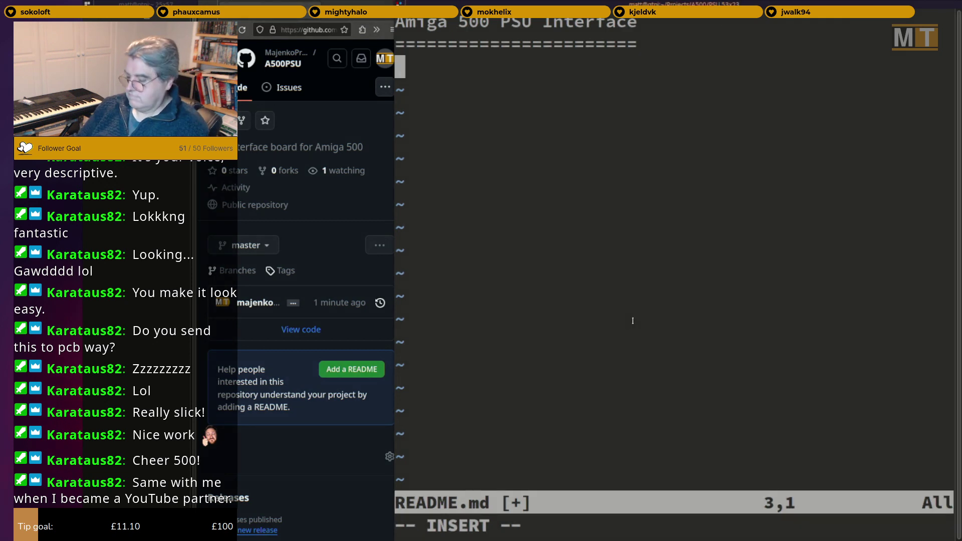
pyautogui.press('Return')
pyautogui.write('This small')
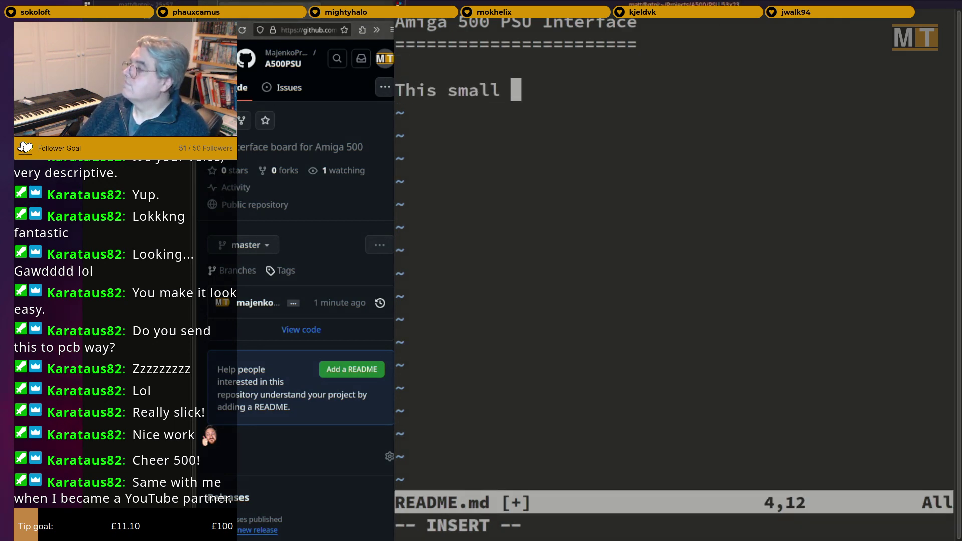
pyautogui.write(' interface vboa')
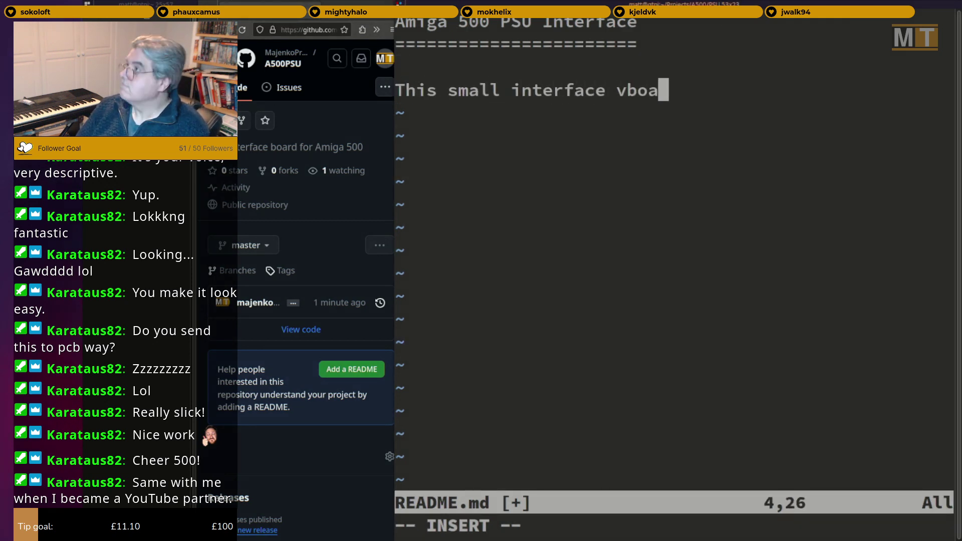
pyautogui.press('BackSpace')
pyautogui.press('BackSpace')
pyautogui.press('BackSpace')
pyautogui.press('BackSpace')
pyautogui.write('board replace')
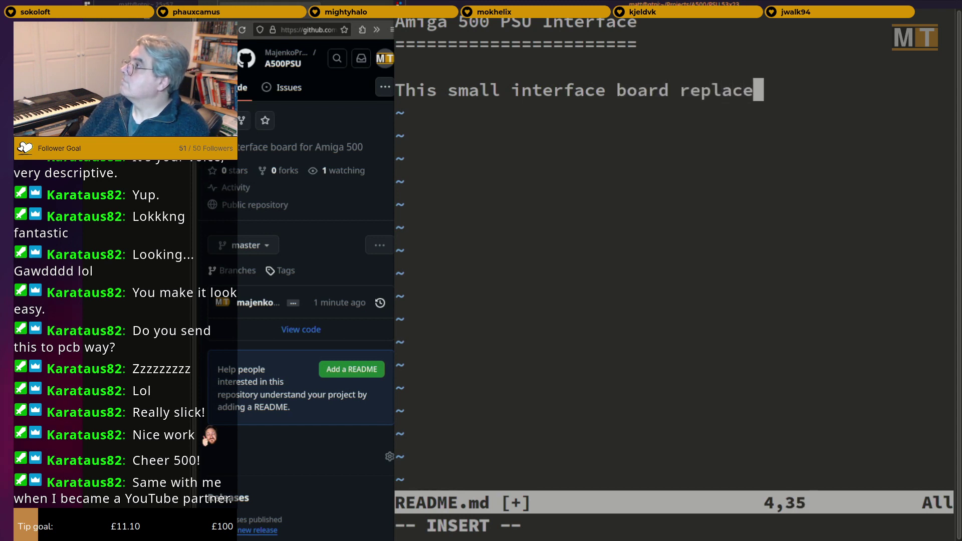
pyautogui.write('s the')
pyautogui.press('Return')
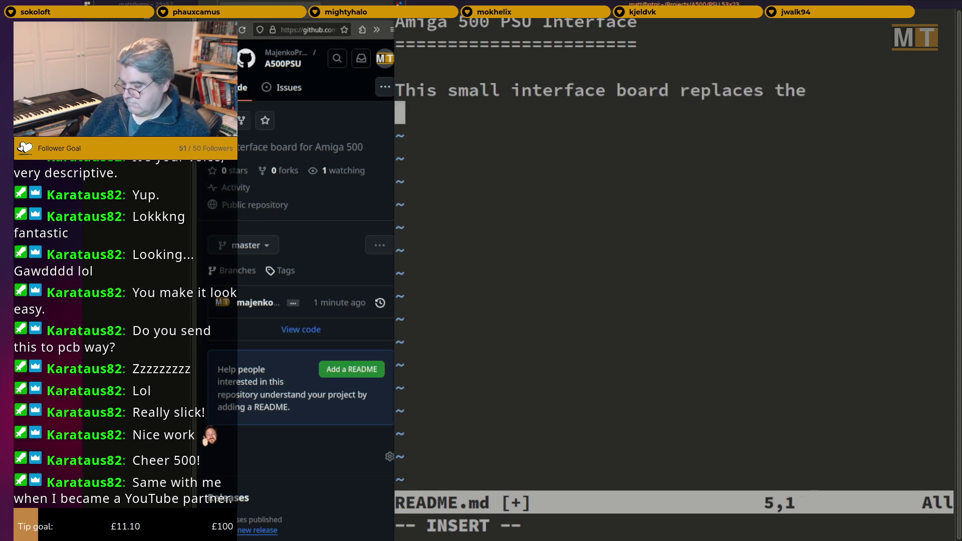
# Continue the README description with "large square power connector and the big filter choke on the Amiga 500 motherboard", wrapping after "big".
pyautogui.write('large square ')
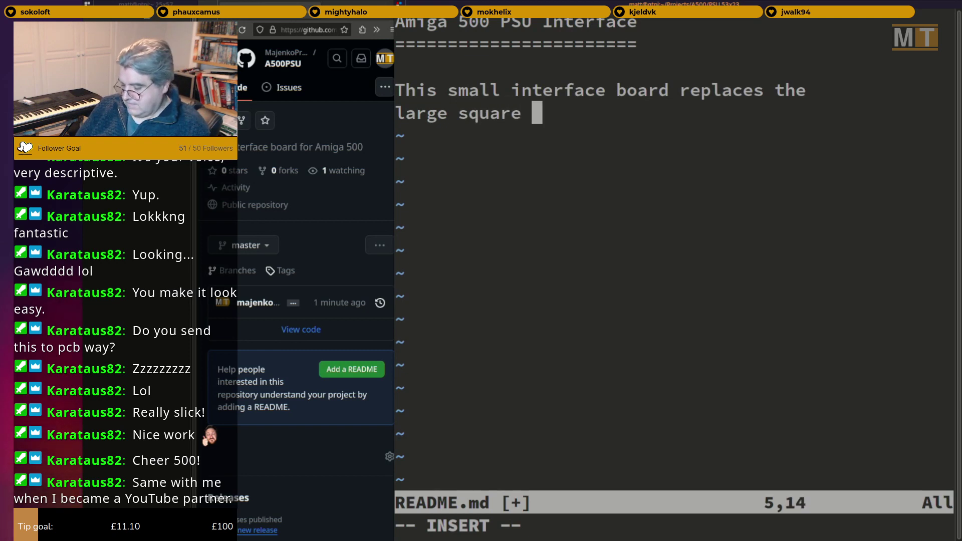
pyautogui.write('power ')
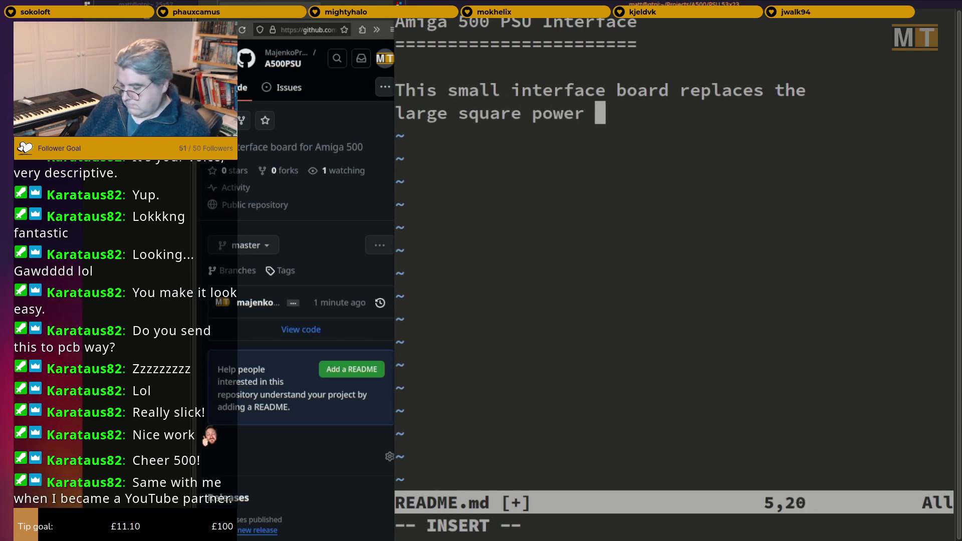
pyautogui.write('connector and the ')
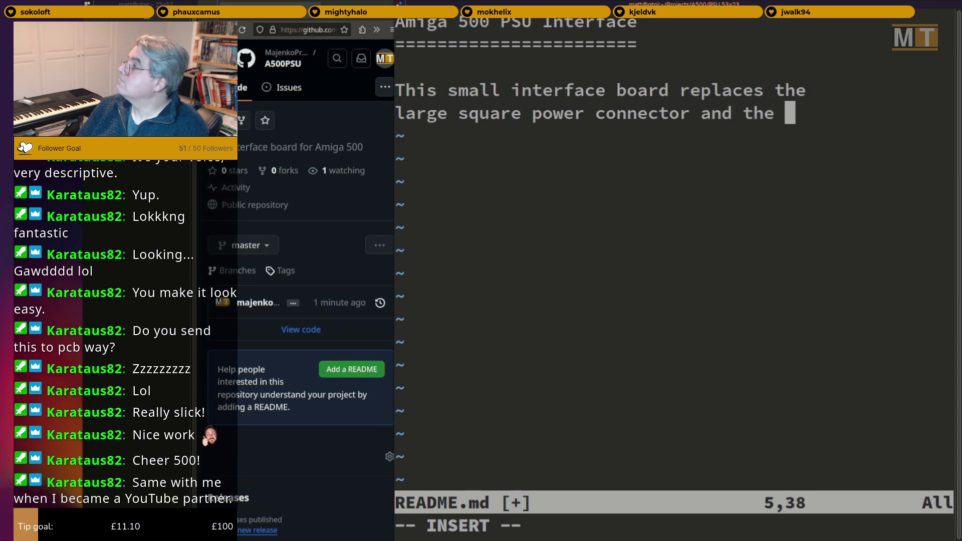
pyautogui.write('big')
pyautogui.press('Return')
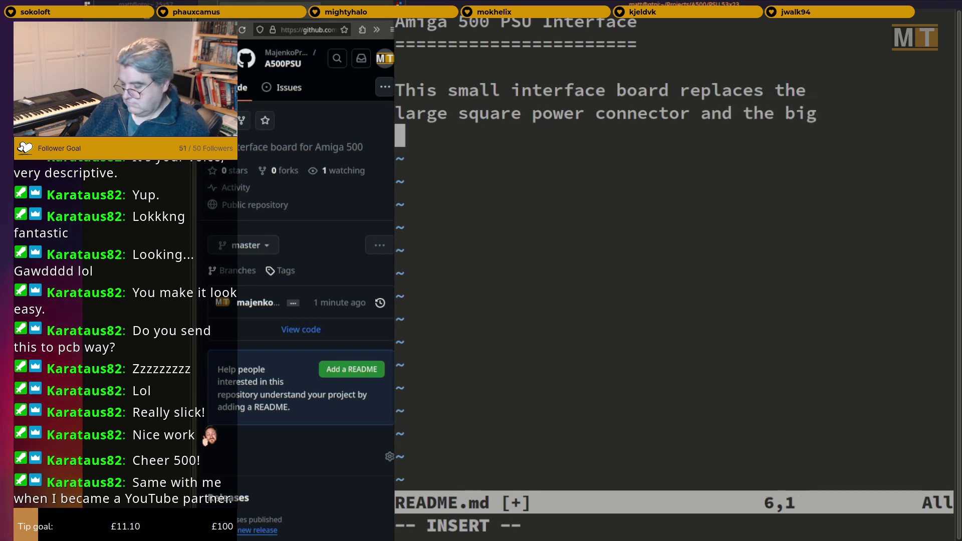
pyautogui.write('filter choke o')
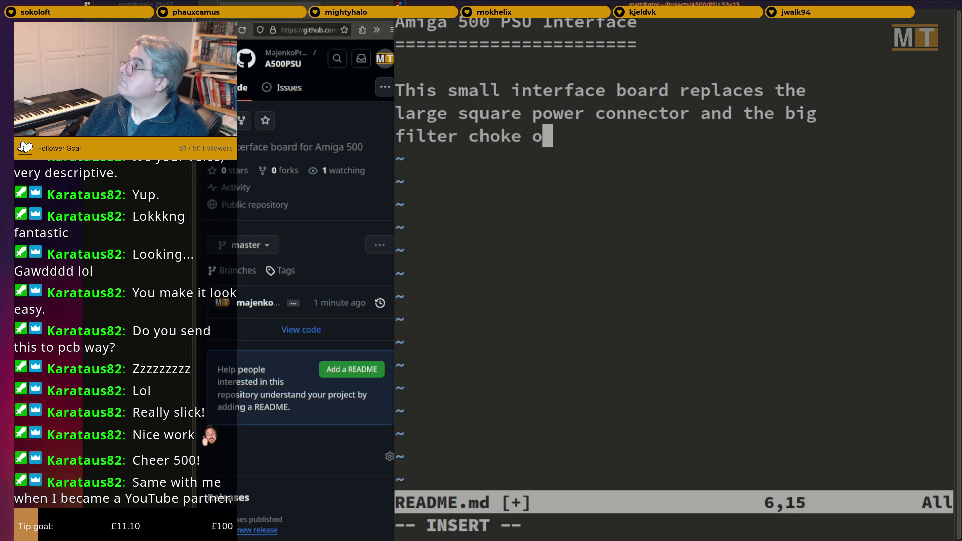
pyautogui.write('n the Amiga 50')
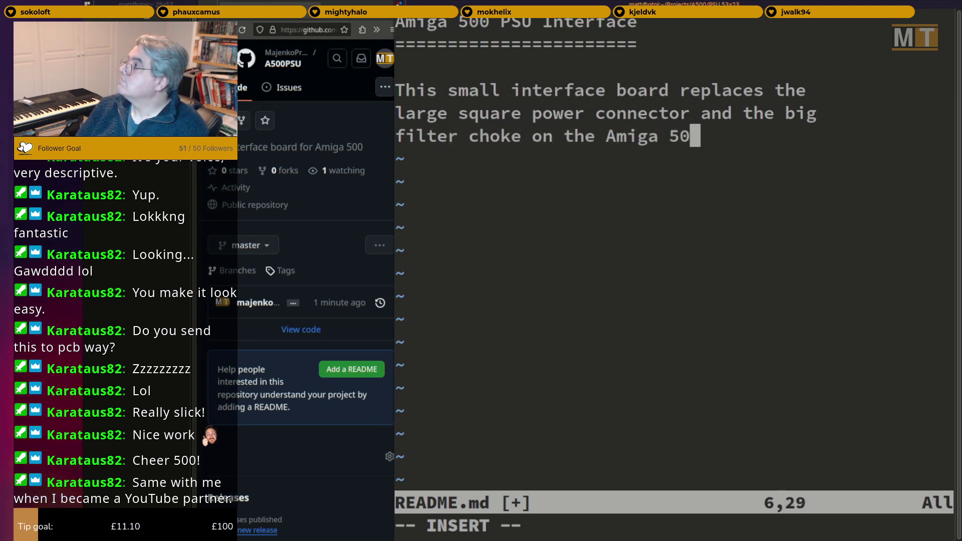
pyautogui.write('0 motherboar')
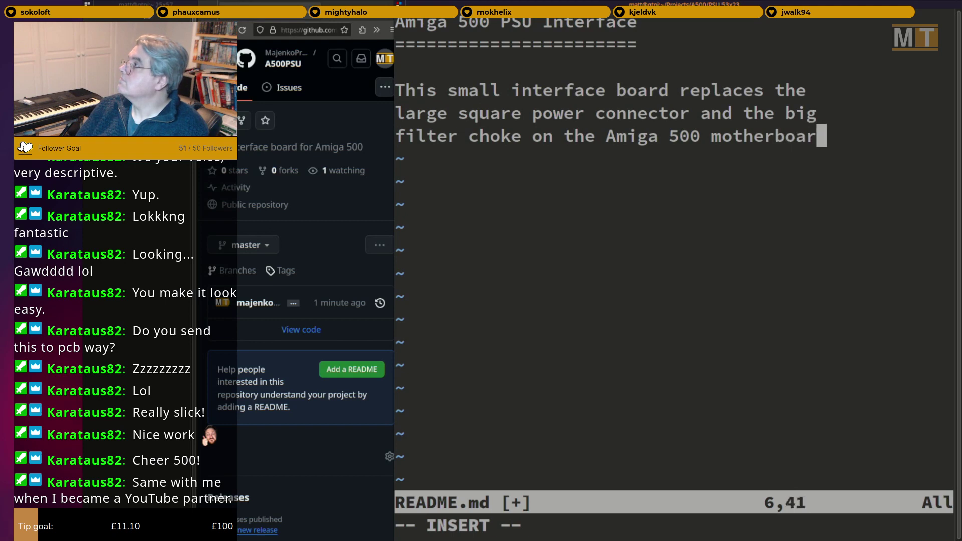
pyautogui.write('d')
pyautogui.press('Return')
# End the description with "to allow it to be powered by any off-the-shelf 12V power supply.", wrapping before "12V", and save and quit vi.
pyautogui.write('to allow it t')
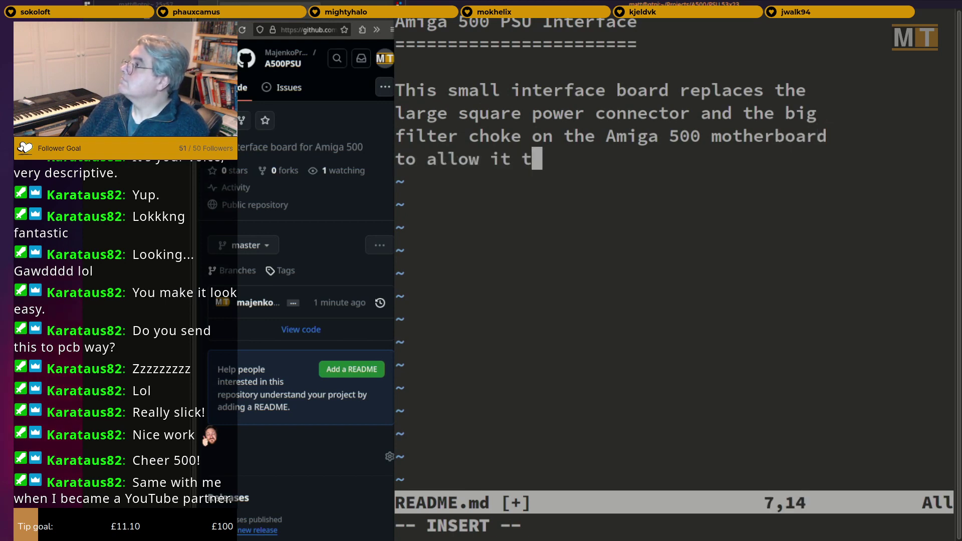
pyautogui.write('o be powered by an')
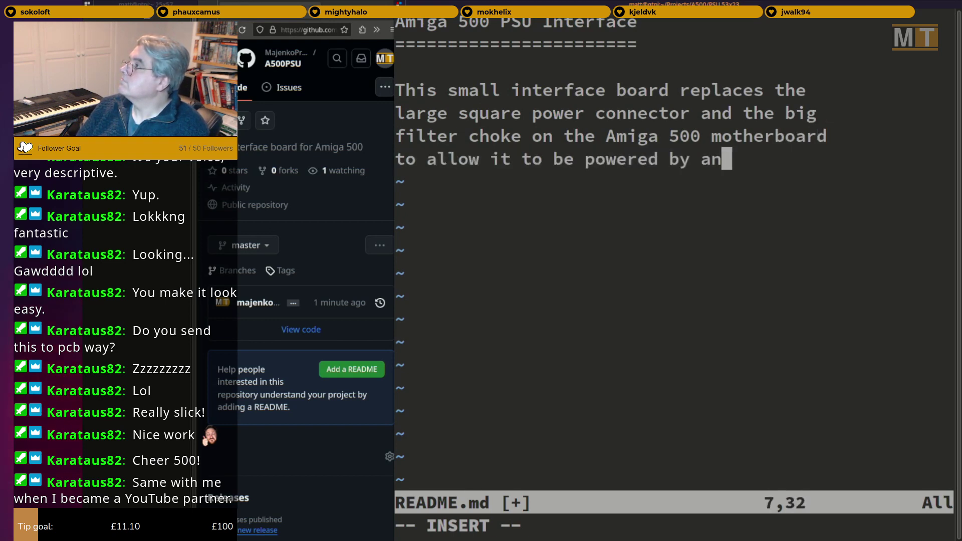
pyautogui.write('y off-the-shelf')
pyautogui.press('Return')
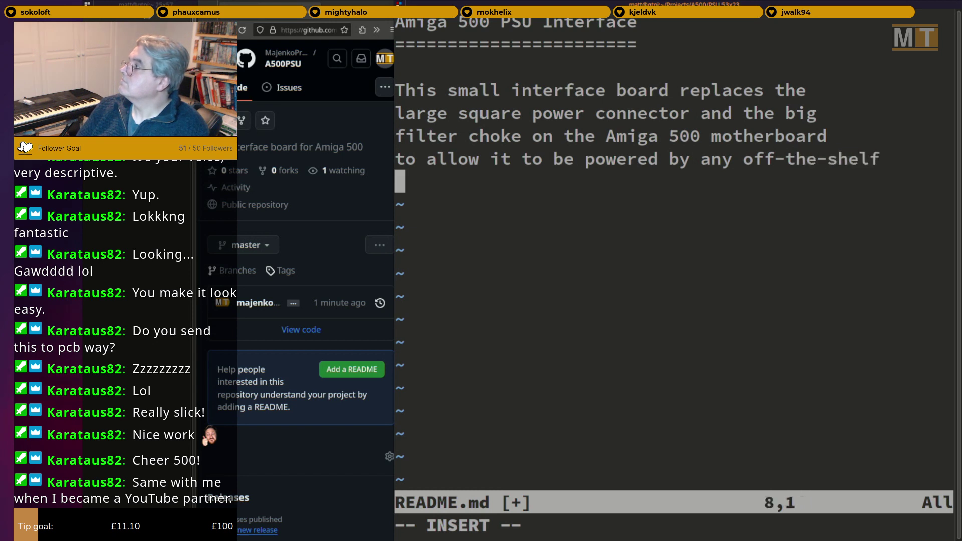
pyautogui.write('12V ')
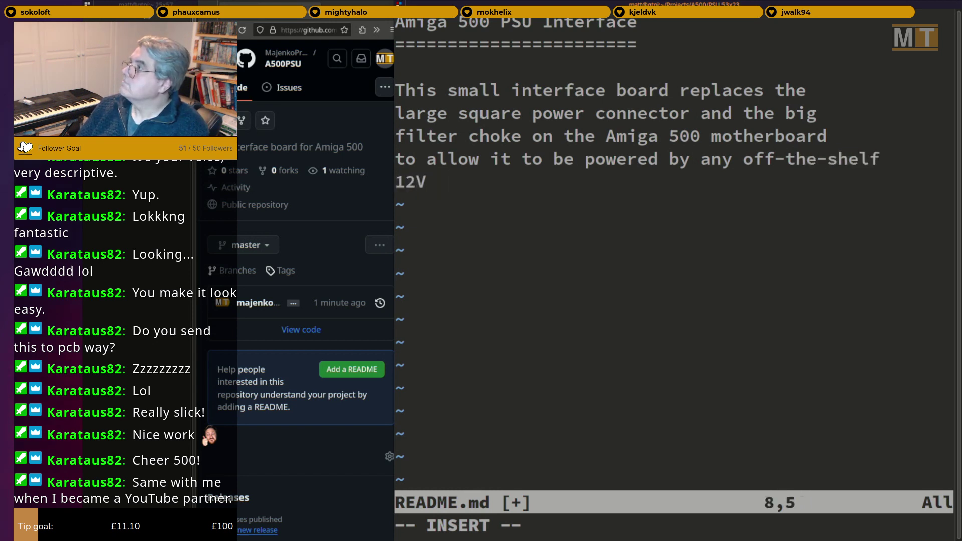
pyautogui.write('power supply.')
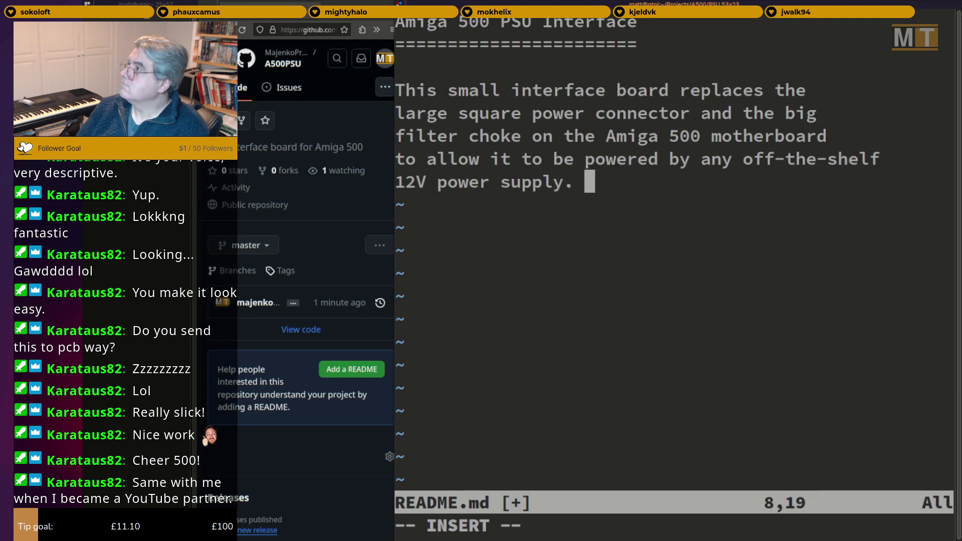
pyautogui.press('BackSpace')
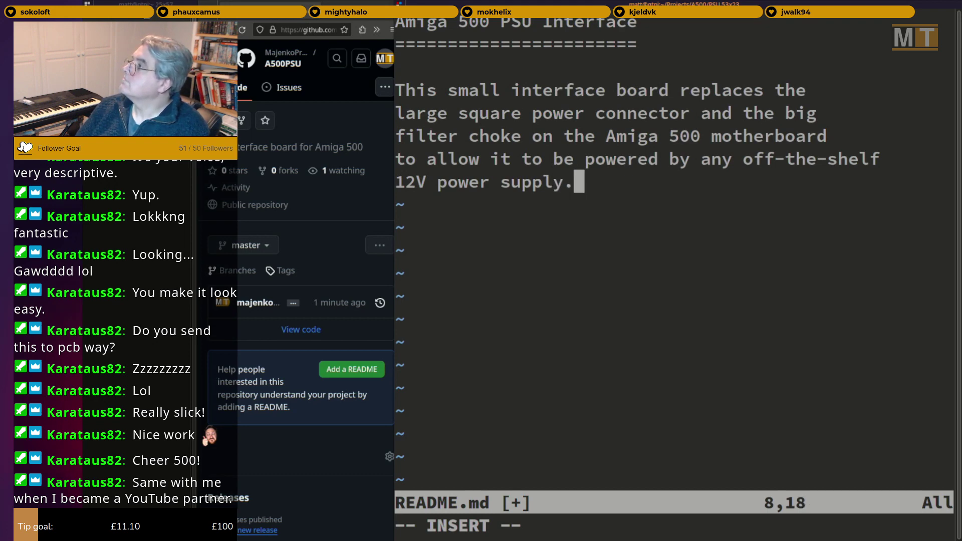
pyautogui.press('Escape')
pyautogui.write(':wq')
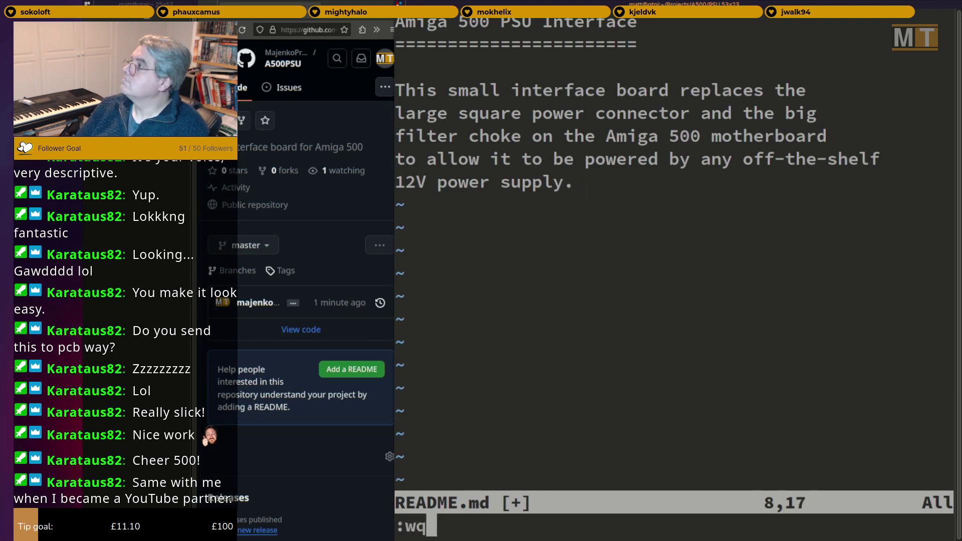
pyautogui.press('Return')
# Stage README.md in git and commit it with the message 'Added readme'.
pyautogui.write('git add ')
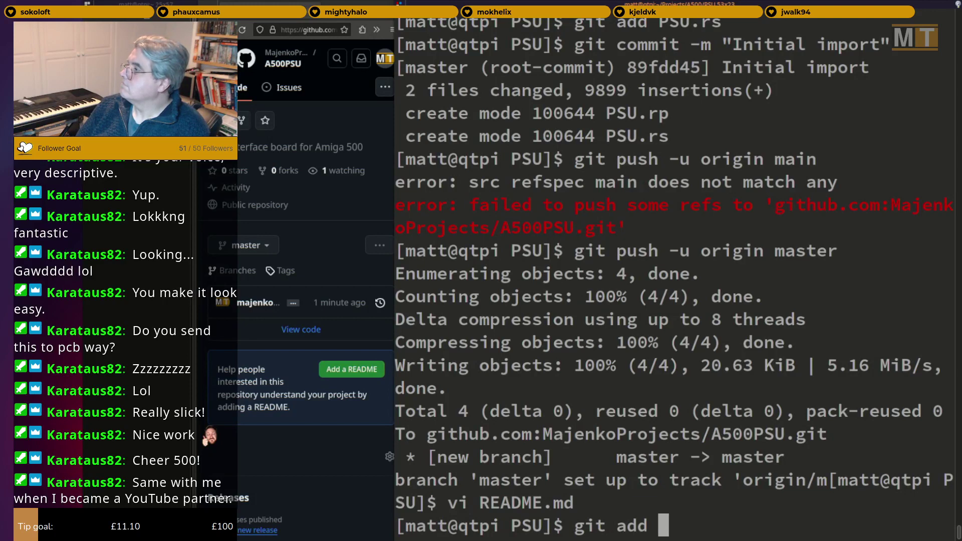
pyautogui.write('RE')
pyautogui.press('Tab')
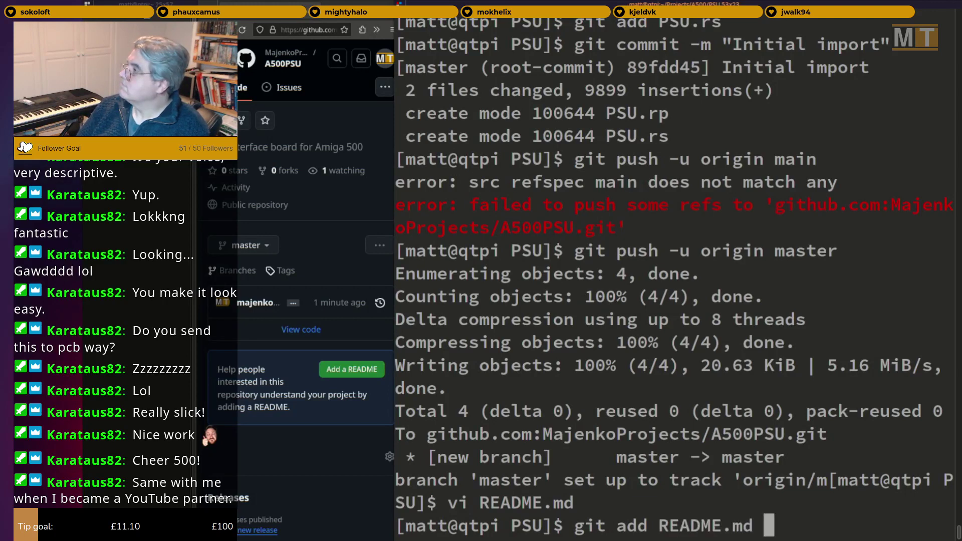
pyautogui.press('Return')
pyautogui.write("git commit -m '")
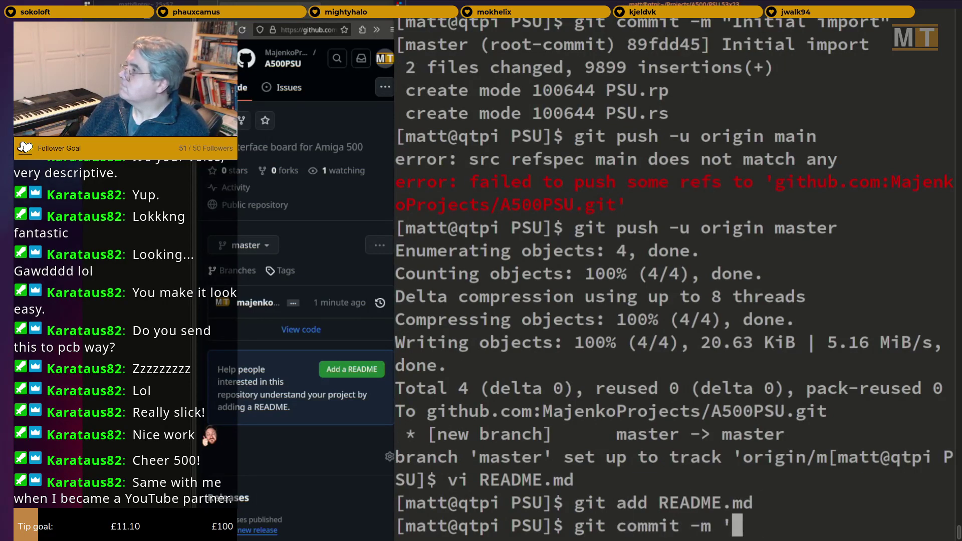
pyautogui.write('Added readme"')
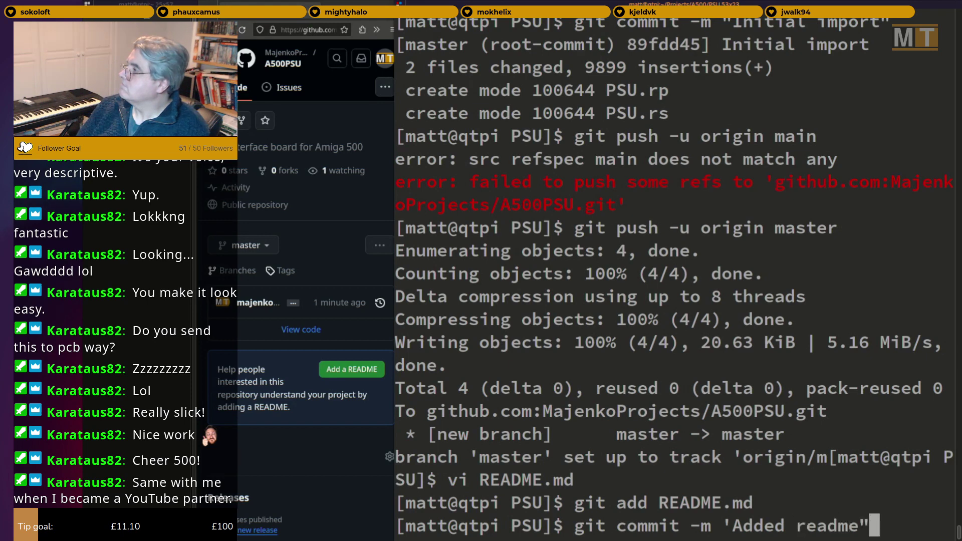
pyautogui.press('Return')
# Push the readme commit to the GitHub repository with git push.
pyautogui.write('git ou')
pyautogui.press('BackSpace')
pyautogui.press('BackSpace')
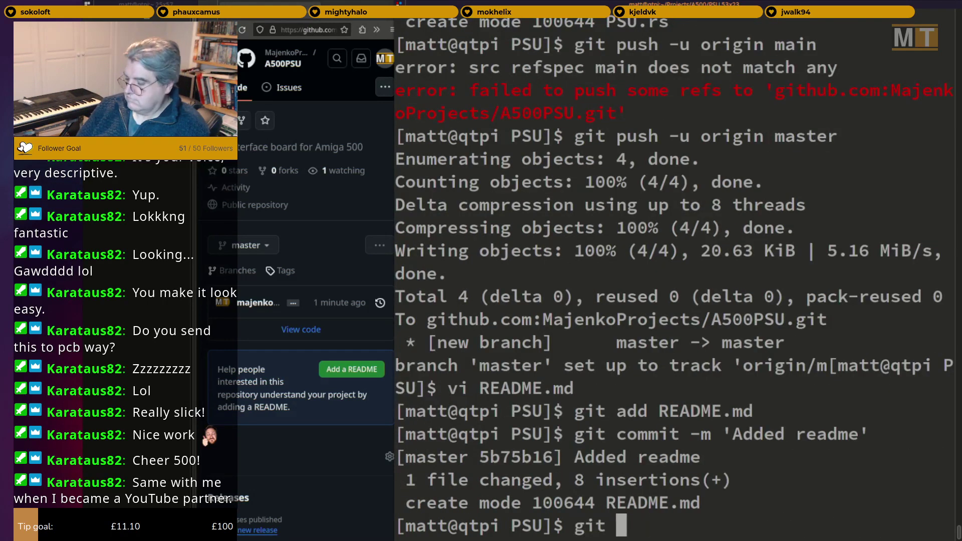
pyautogui.write('push')
pyautogui.press('Return')
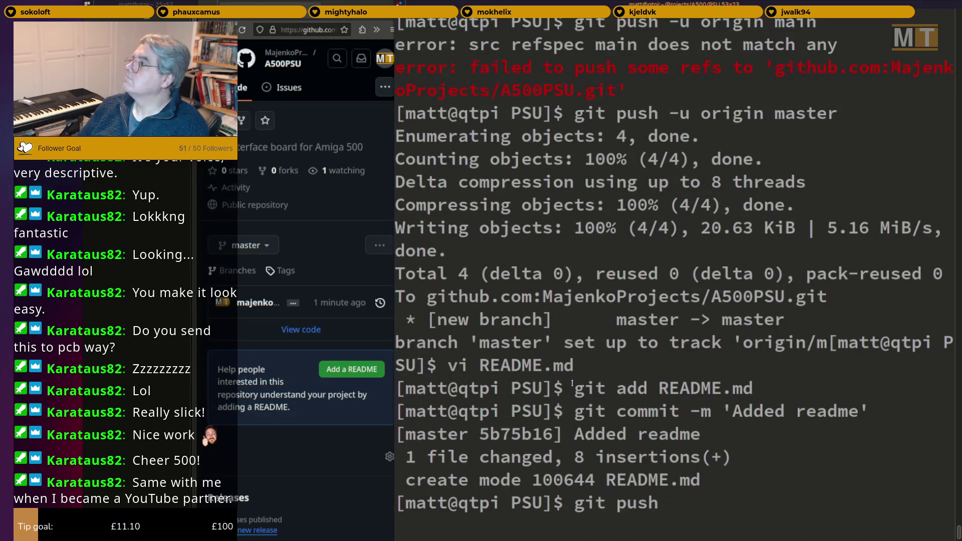
# Resize the browser beside the terminal and reload the A500PSU repository page to check the rendered README.
pyautogui.moveTo(394, 449); pyautogui.dragTo(707, 396)
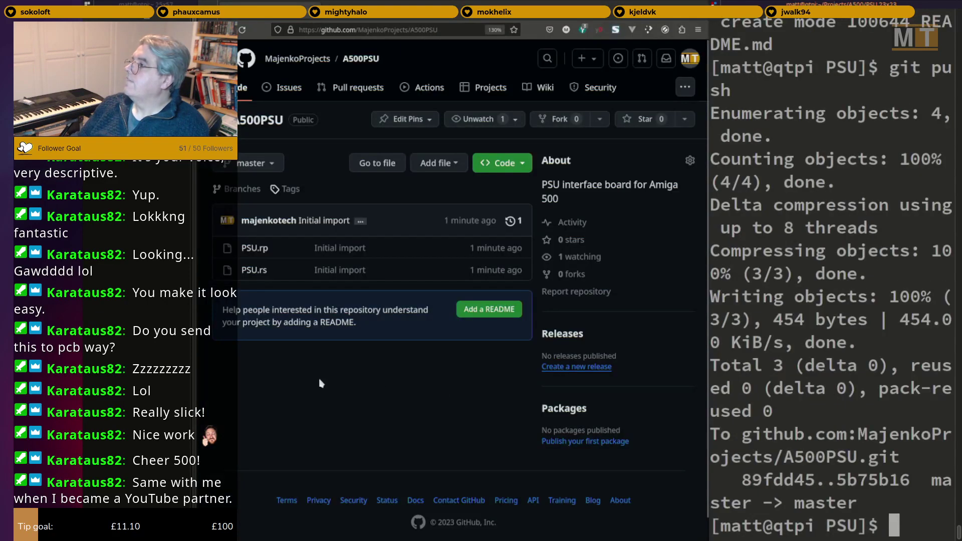
pyautogui.moveTo(194, 389); pyautogui.dragTo(335, 396)
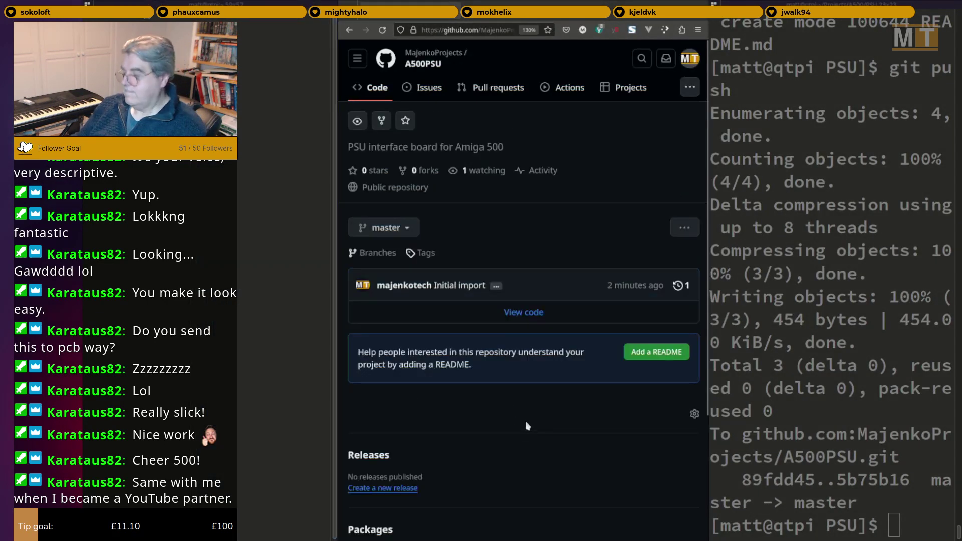
pyautogui.press('F5')
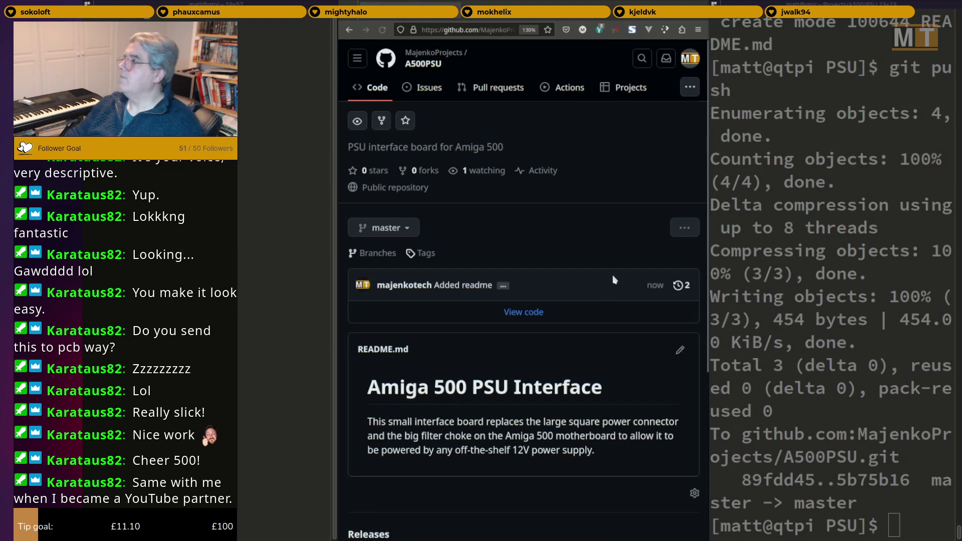